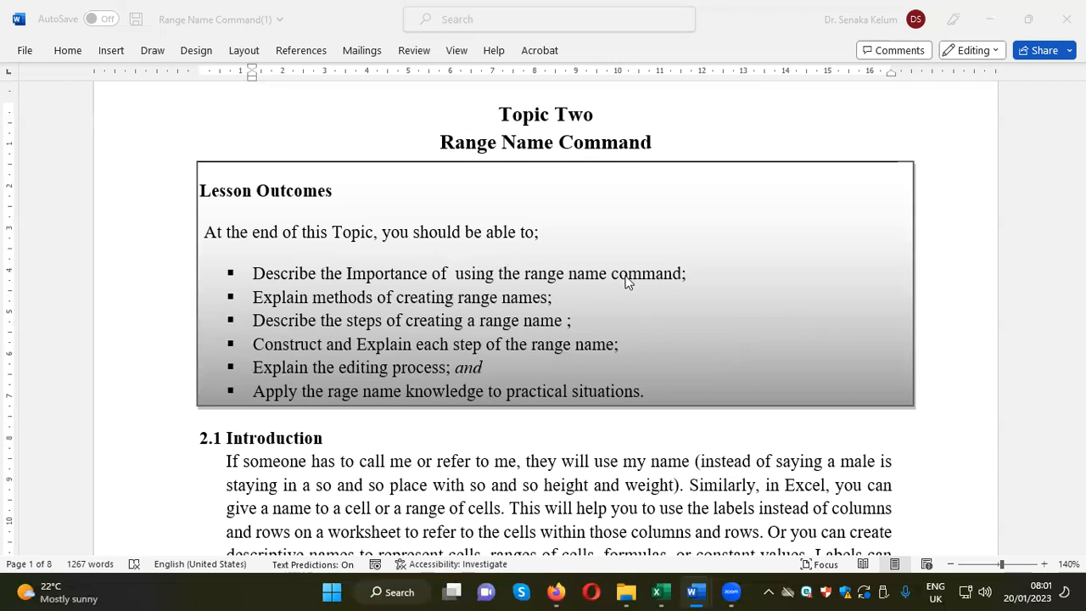
# Step: Read the Word handout from the lesson outcomes through sections 2.1 and 2.2 to Figure 2.1, Sales Data Base
pyautogui.scroll(-1, 628, 280)
pyautogui.scroll(-3, 628, 281)
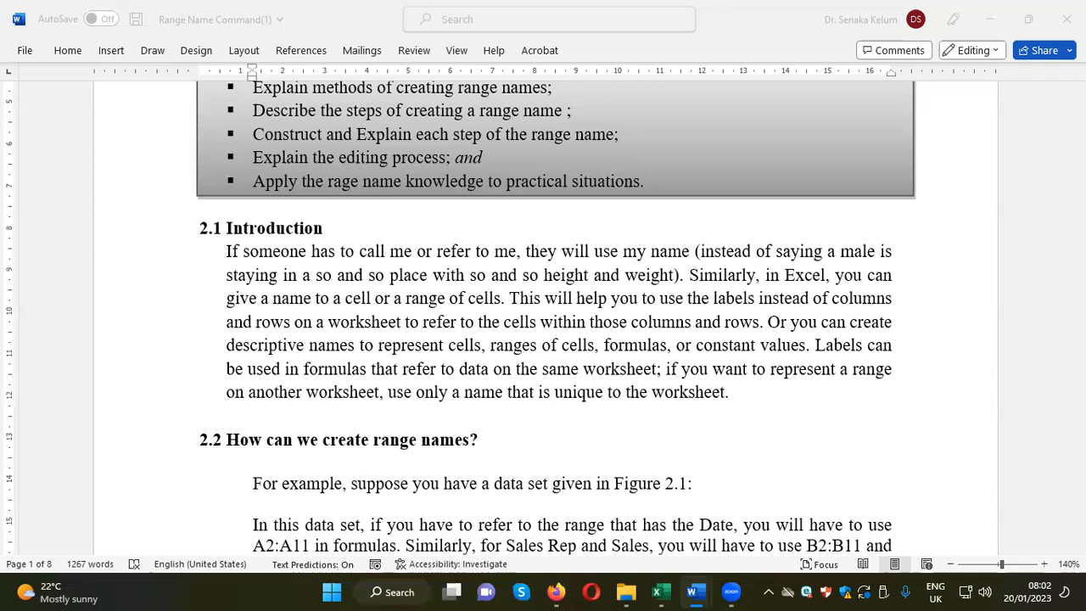
pyautogui.scroll(-3, 732, 329)
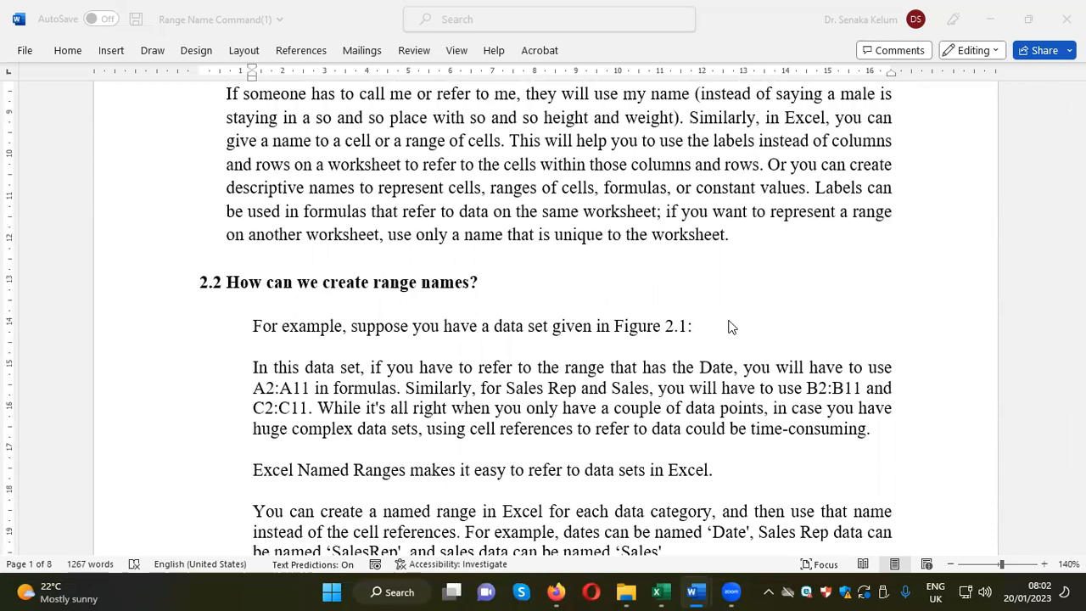
pyautogui.scroll(-10, 731, 330)
pyautogui.scroll(-5, 728, 320)
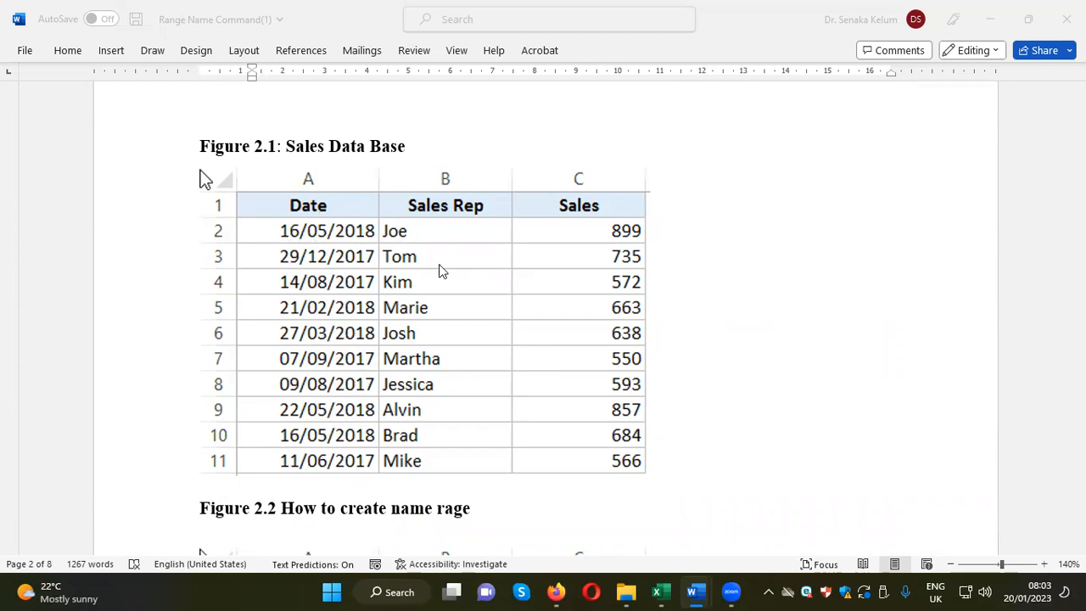
# Step: Switch to the Range Name Handot answer workbook in Excel, zoom the sheet to 140%, and autofit column A
pyautogui.moveTo(660, 591)
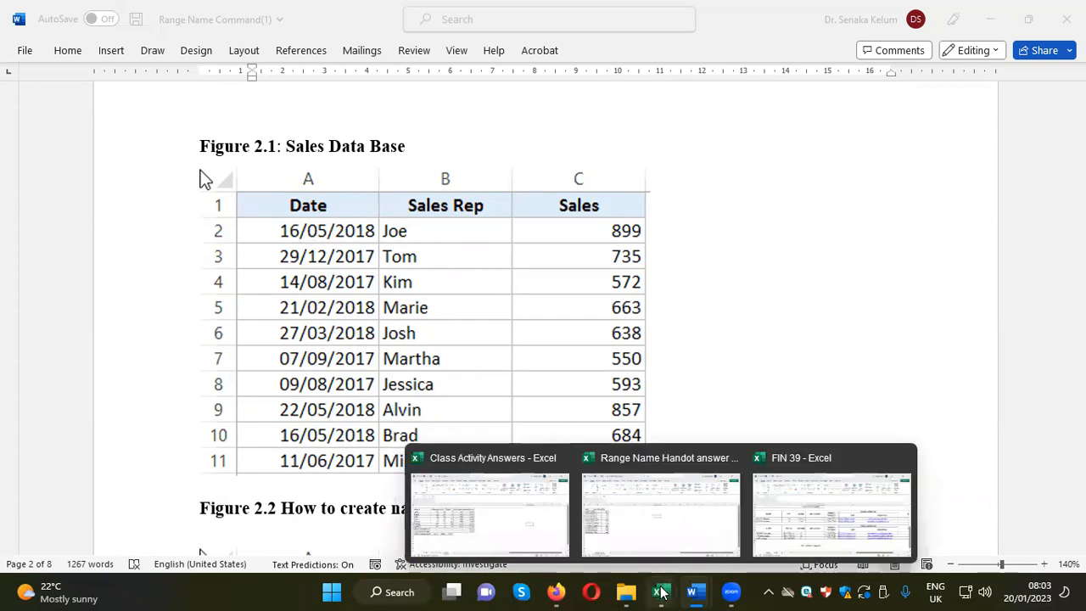
pyautogui.hotkey('alt', 'Tab')
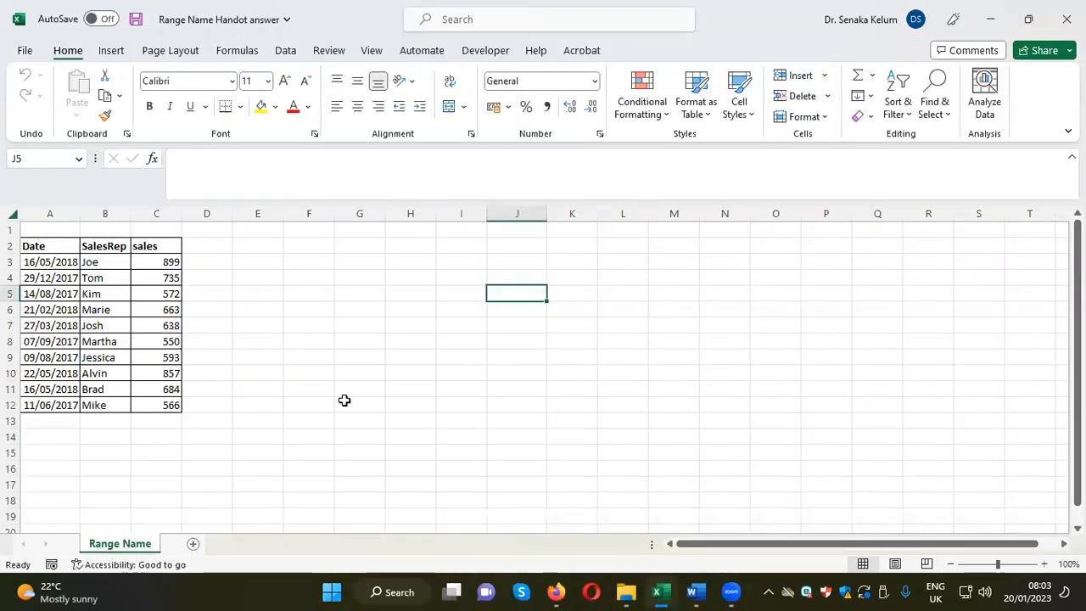
pyautogui.click(1047, 564)
pyautogui.click(1047, 564)
pyautogui.click(1047, 564)
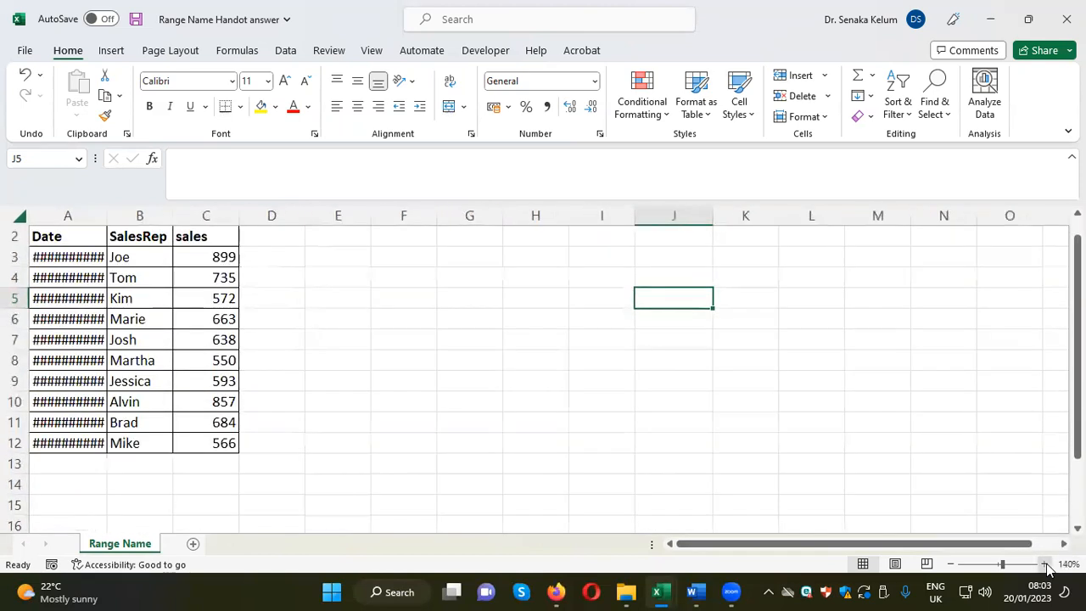
pyautogui.click(1047, 564)
pyautogui.doubleClick(115, 217)
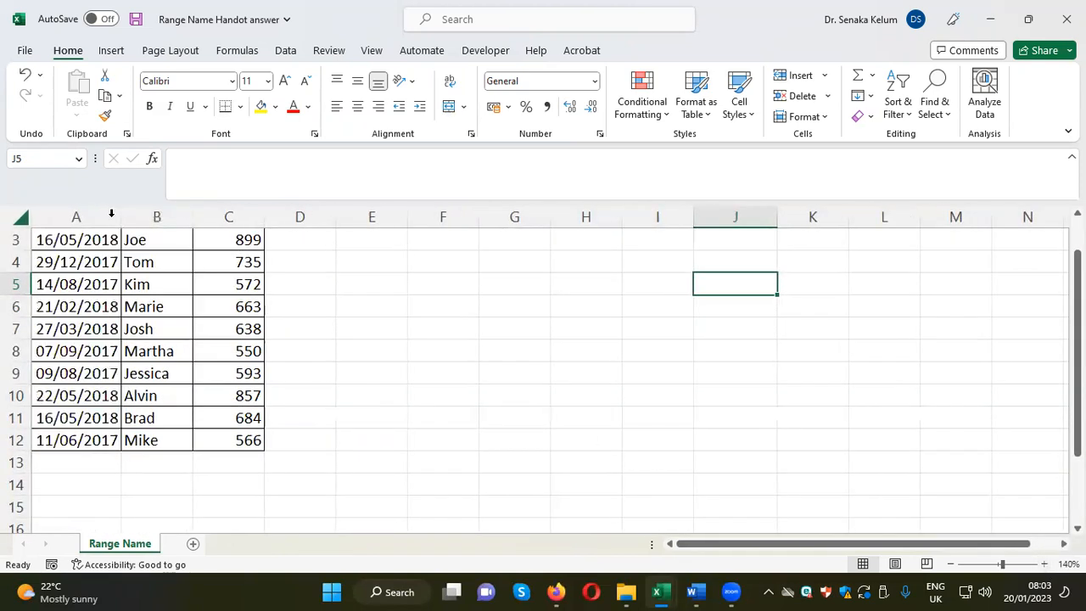
pyautogui.scroll(1, 400, 292)
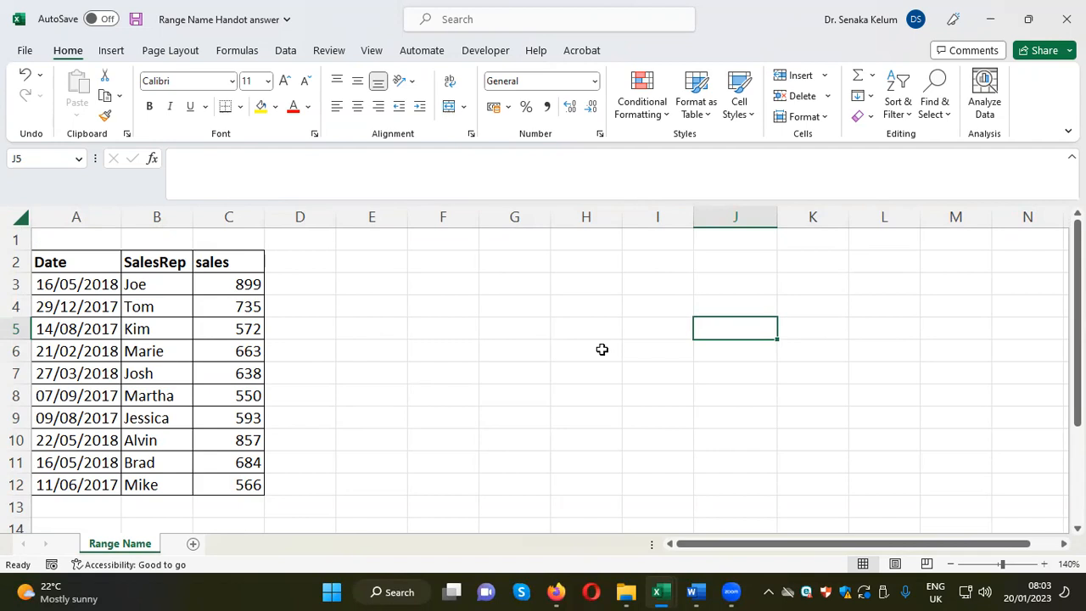
# Step: Switch to the Range Name Command document in Word and copy the Figure 2.1 table picture
pyautogui.moveTo(694, 591)
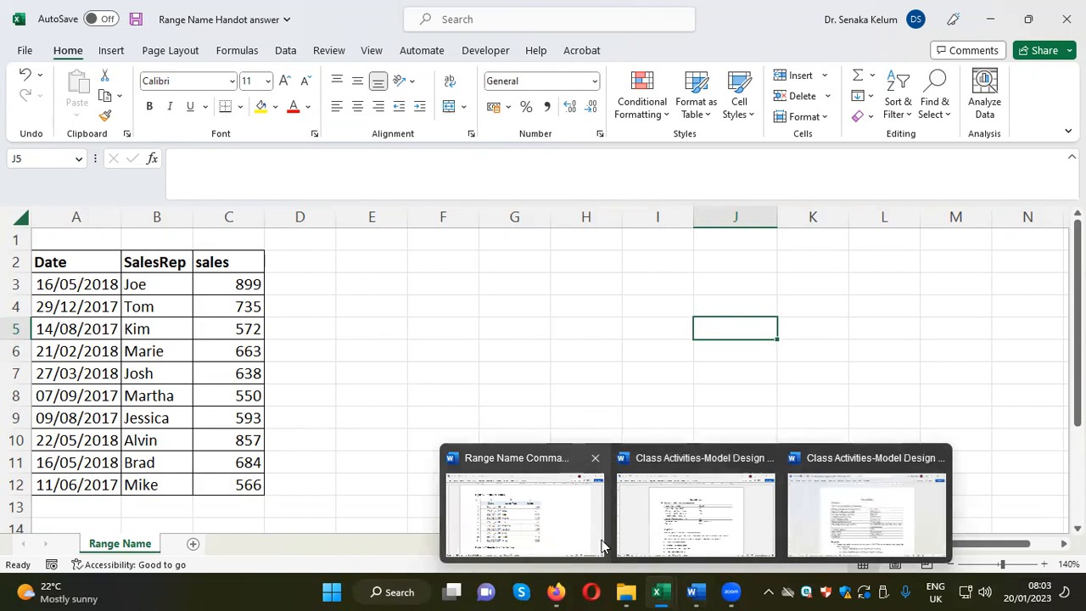
pyautogui.click(526, 543)
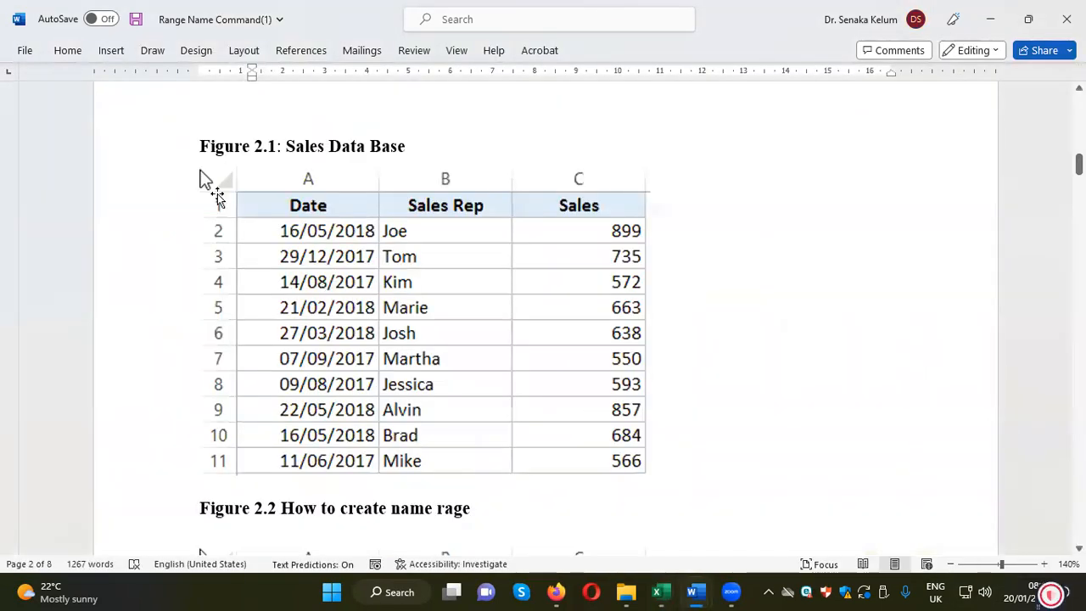
pyautogui.rightClick(239, 195)
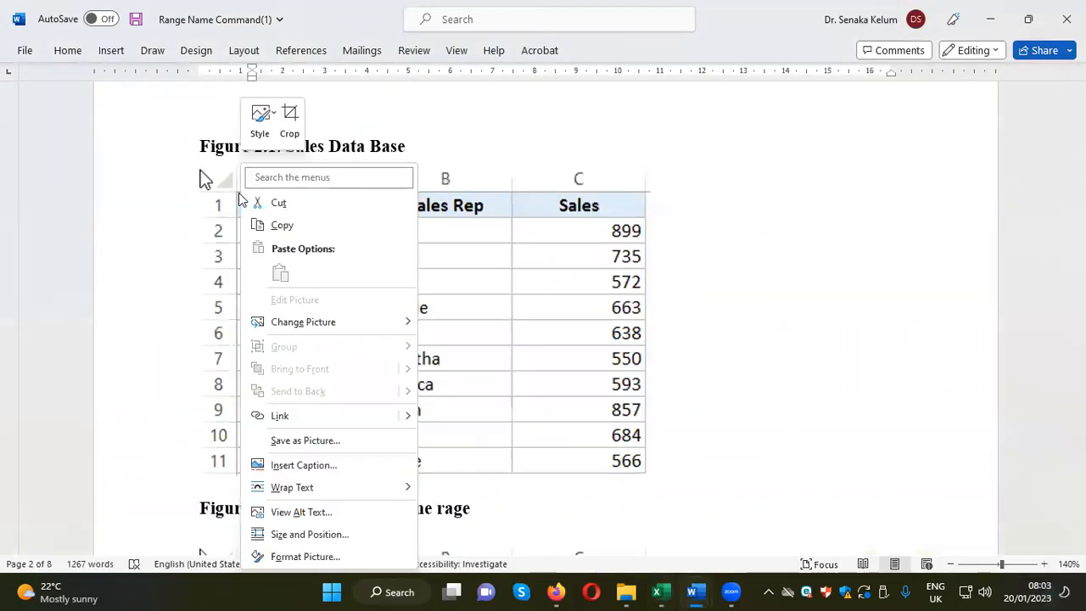
pyautogui.click(275, 223)
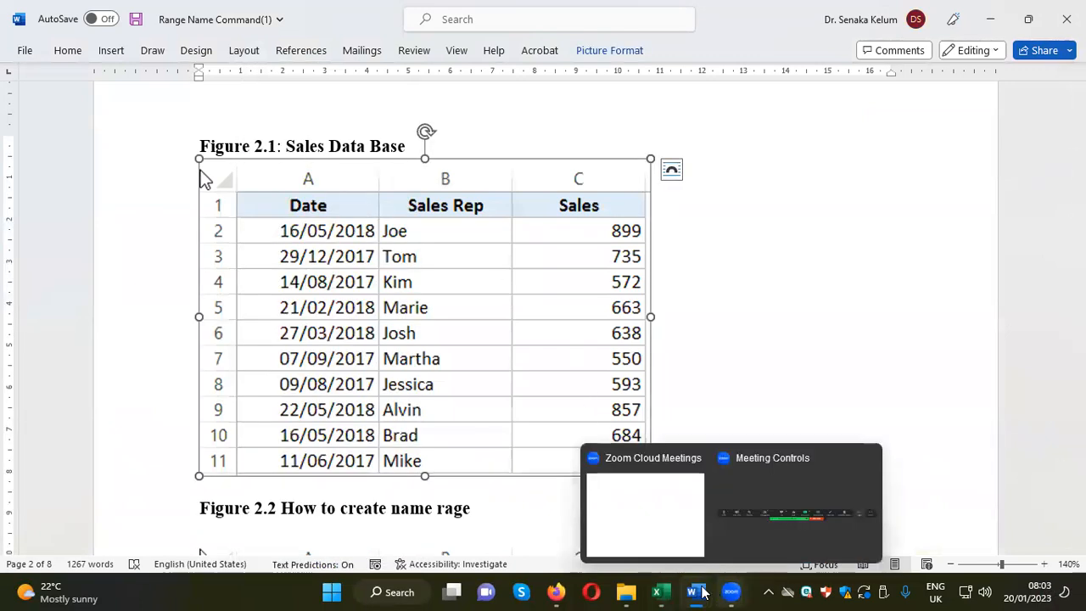
# Step: Return to the Range Name Handot answer workbook in Excel and paste the copied picture beside the sales data
pyautogui.click(666, 591)
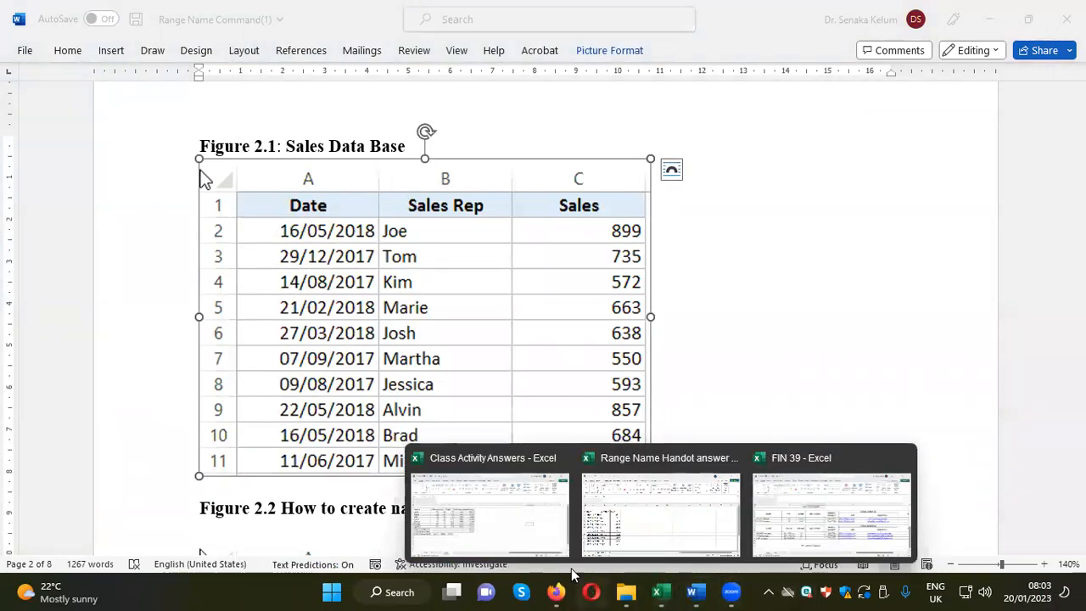
pyautogui.click(543, 530)
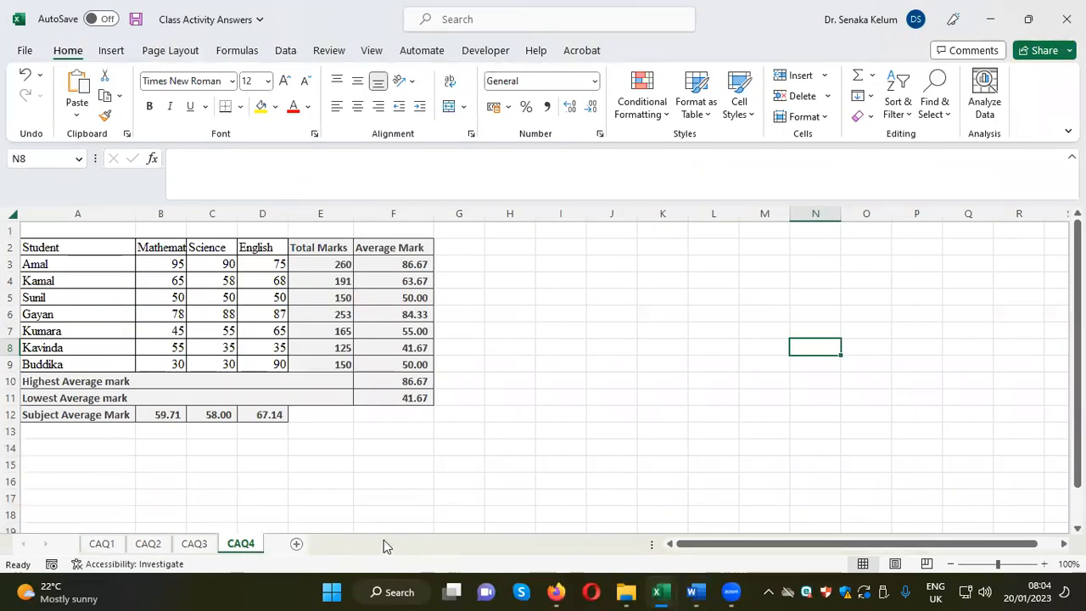
pyautogui.click(666, 592)
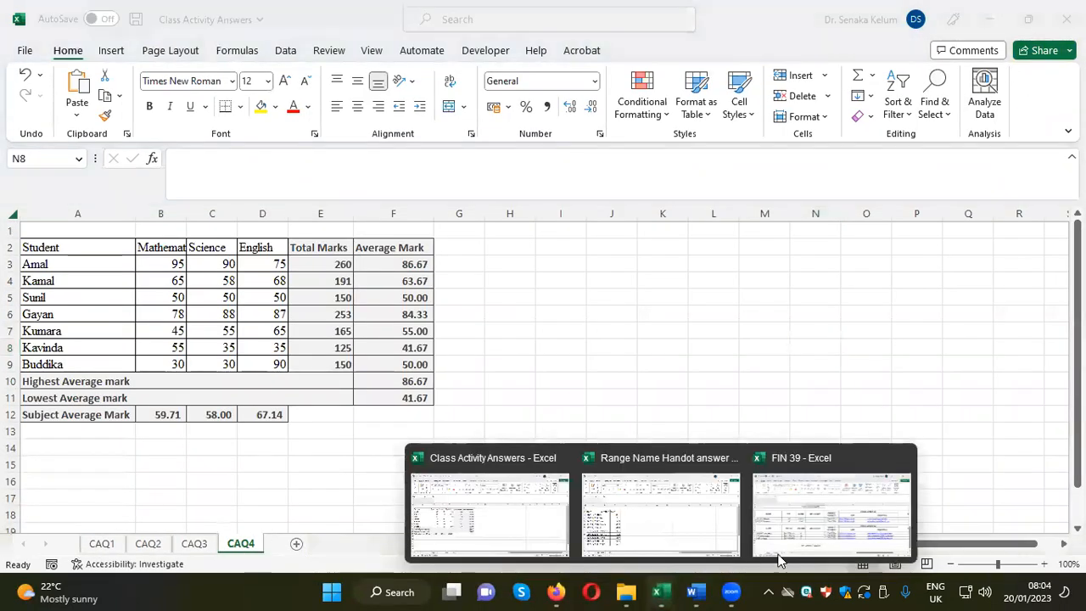
pyautogui.click(701, 535)
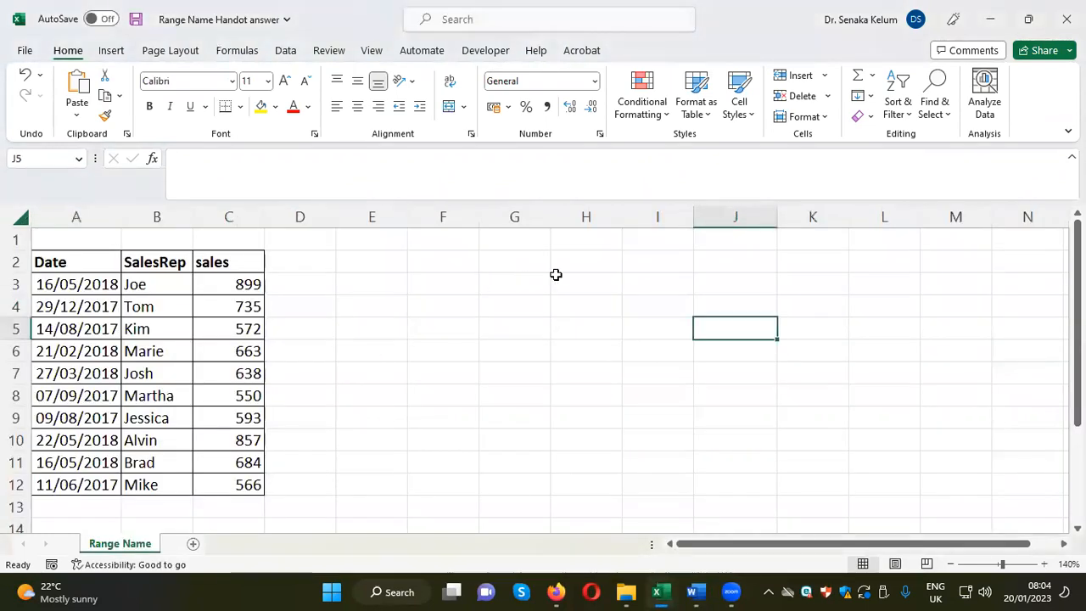
pyautogui.rightClick(648, 260)
pyautogui.press('Escape')
pyautogui.hotkey('ctrl', 'v')
pyautogui.moveTo(620, 259)
pyautogui.mouseDown()
pyautogui.moveTo(548, 246)
pyautogui.moveTo(627, 269)
pyautogui.mouseUp()
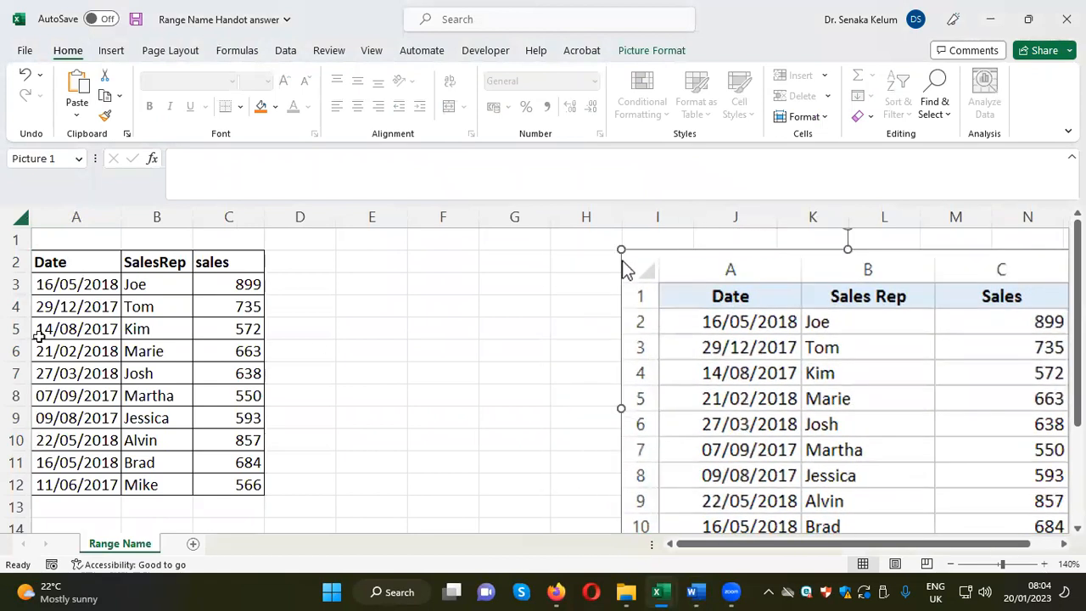
# Step: Check the Date, SalesRep and sales headings against the pasted picture and move the picture so it starts at column H
pyautogui.click(76, 262)
pyautogui.click(163, 262)
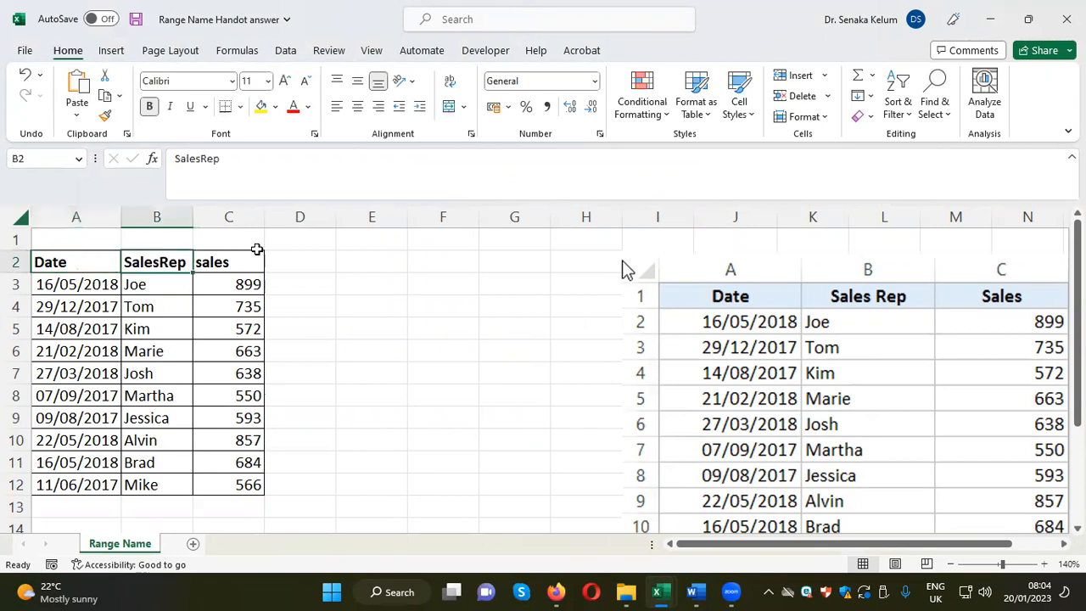
pyautogui.click(241, 262)
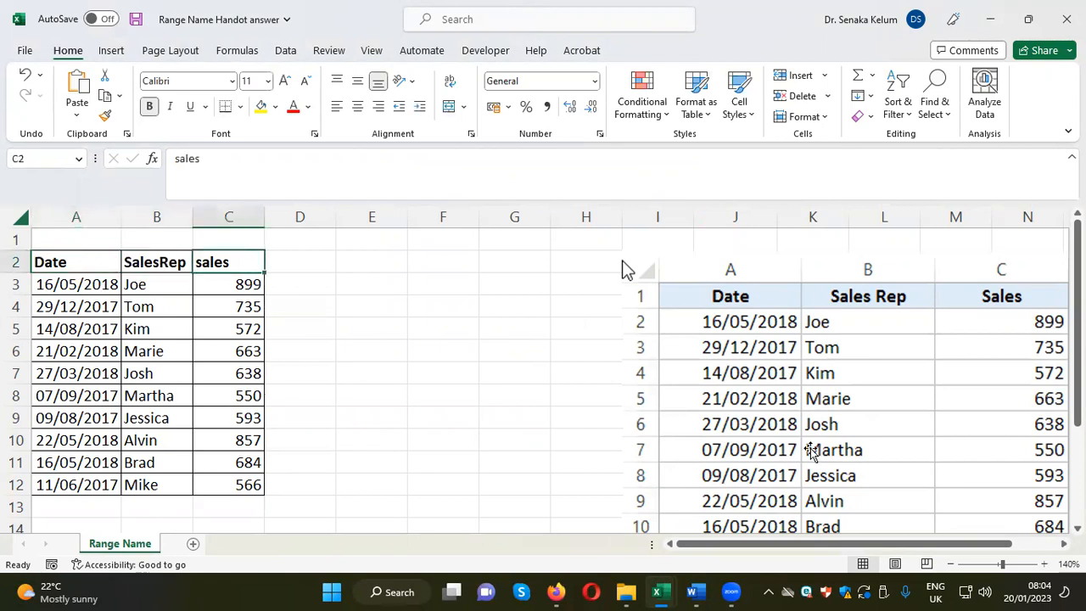
pyautogui.moveTo(917, 268); pyautogui.dragTo(860, 247)
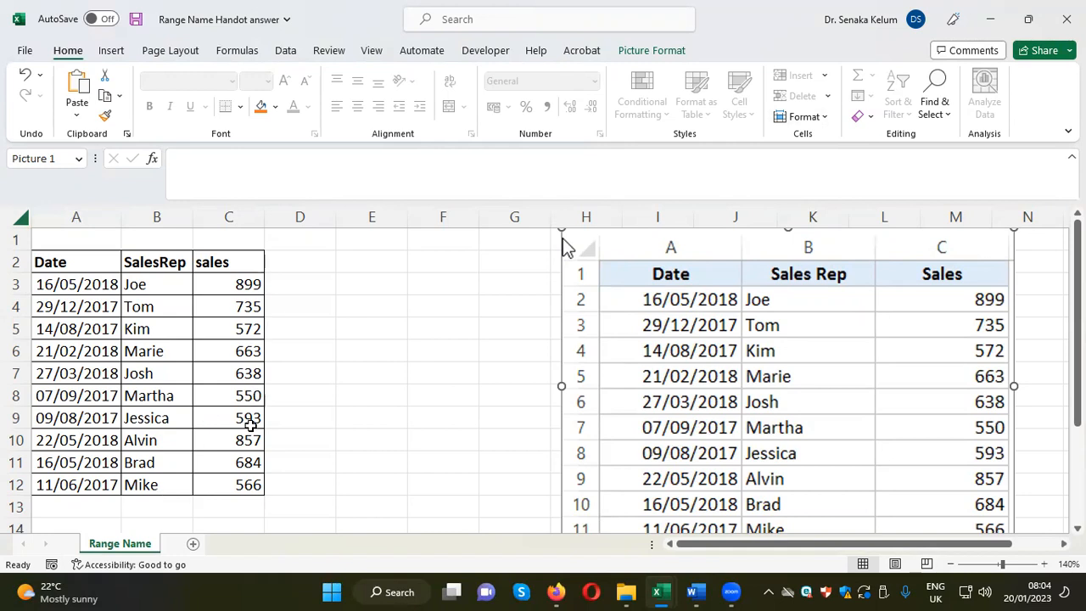
pyautogui.click(988, 64)
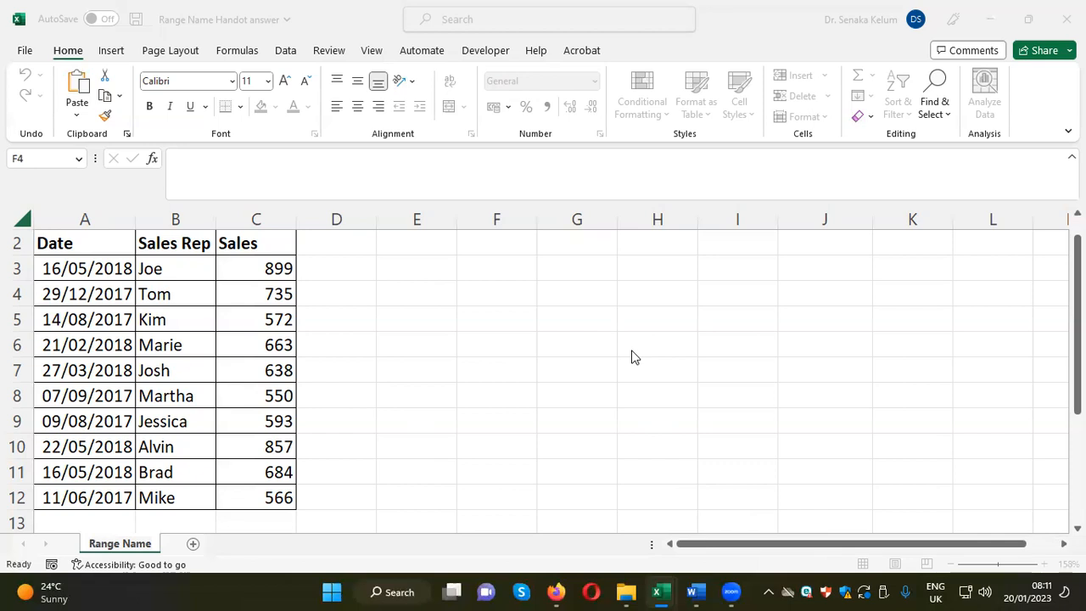
# Step: Switch to the Range Name Command document in Word and read Figure 2.2 and the three ways to create range names
pyautogui.moveTo(694, 591)
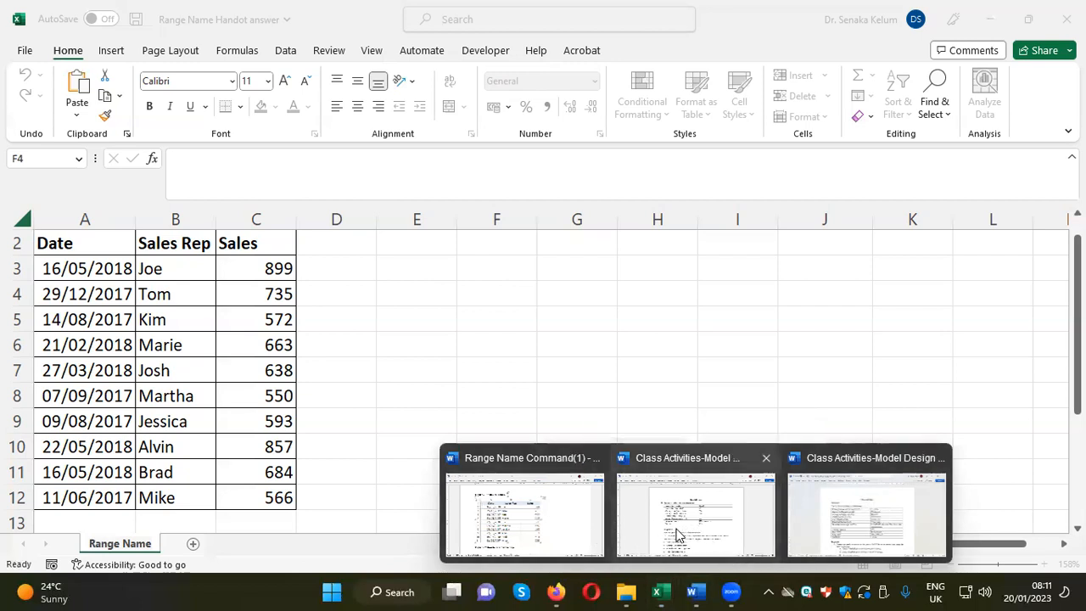
pyautogui.click(554, 521)
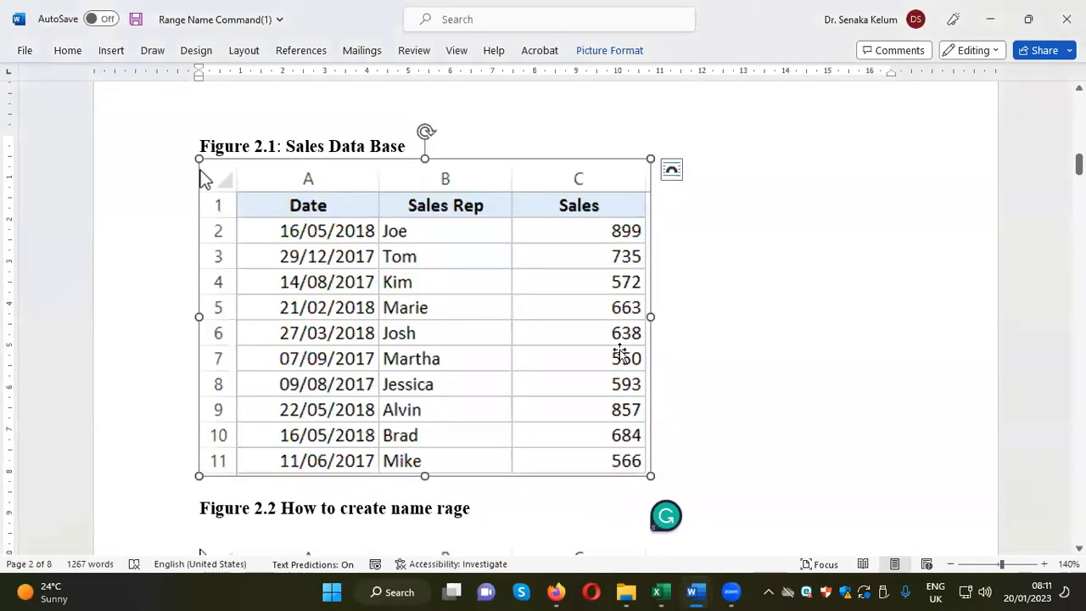
pyautogui.scroll(-6, 560, 352)
pyautogui.scroll(-3, 560, 353)
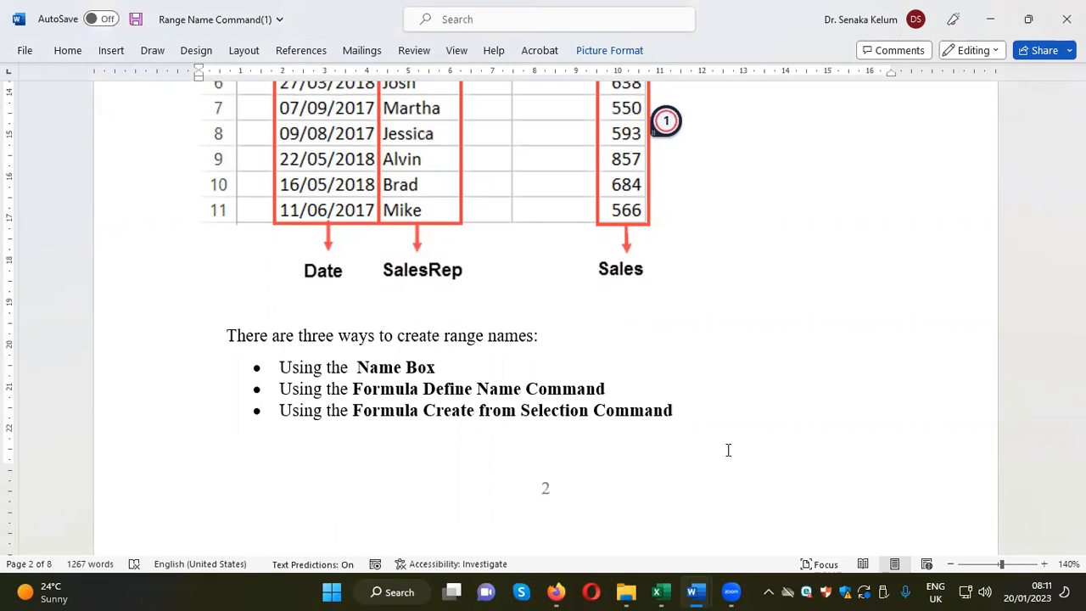
# Step: Switch back to the Range Name Handot answer workbook in Excel and enter "Using the Name Box" in cell F4
pyautogui.moveTo(657, 591)
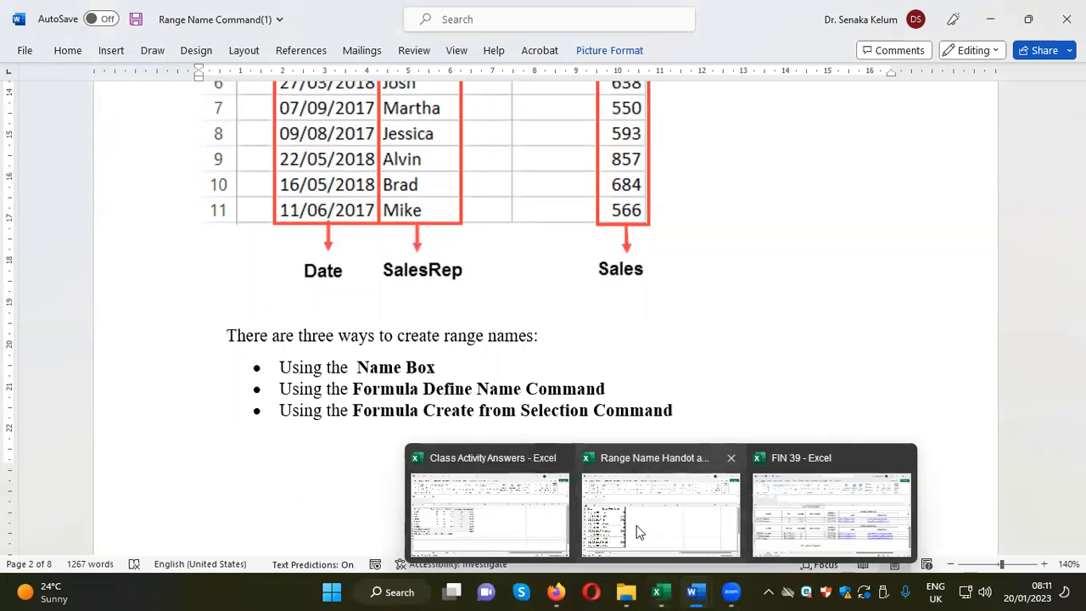
pyautogui.click(685, 529)
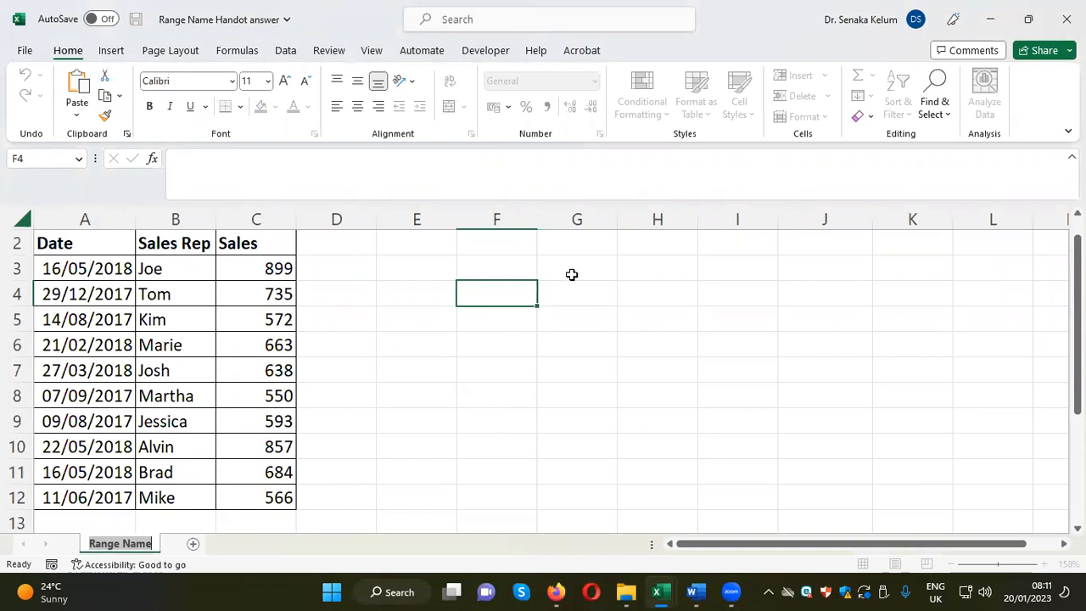
pyautogui.click(509, 297)
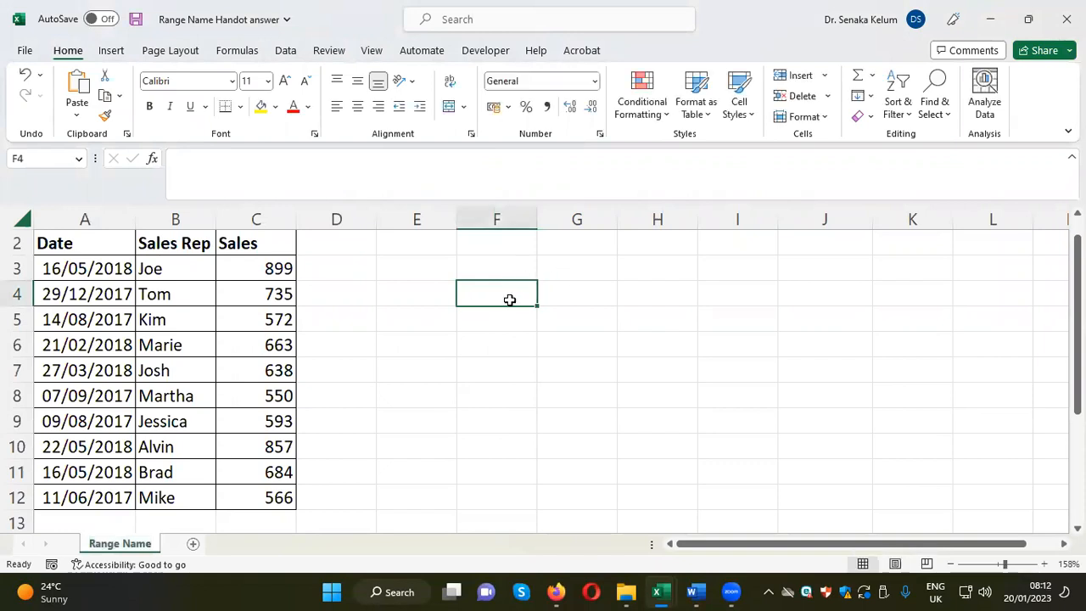
pyautogui.write('Usi')
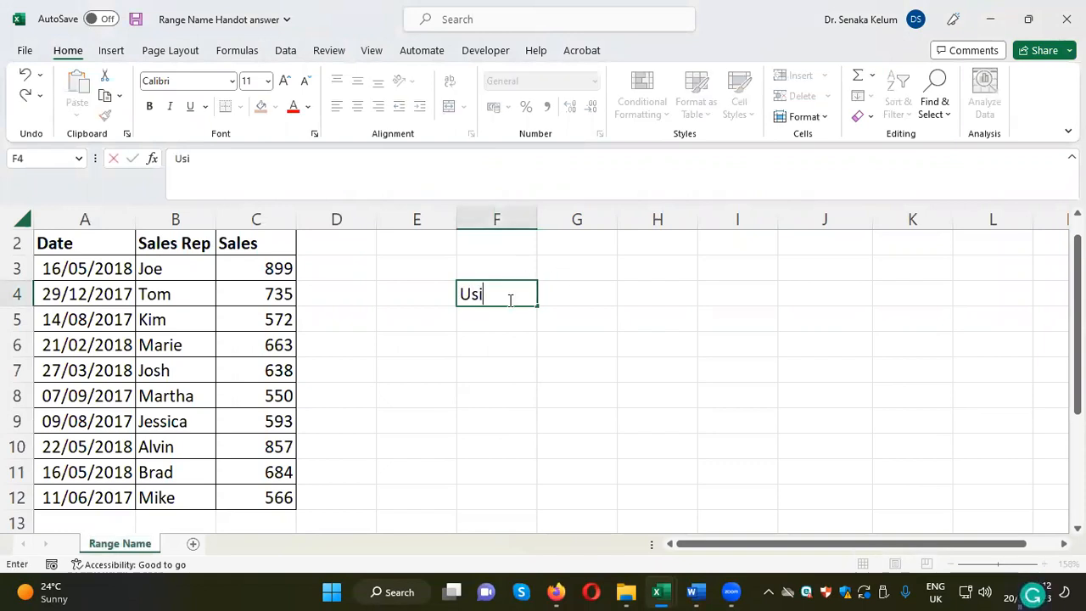
pyautogui.write('ng the Name Box')
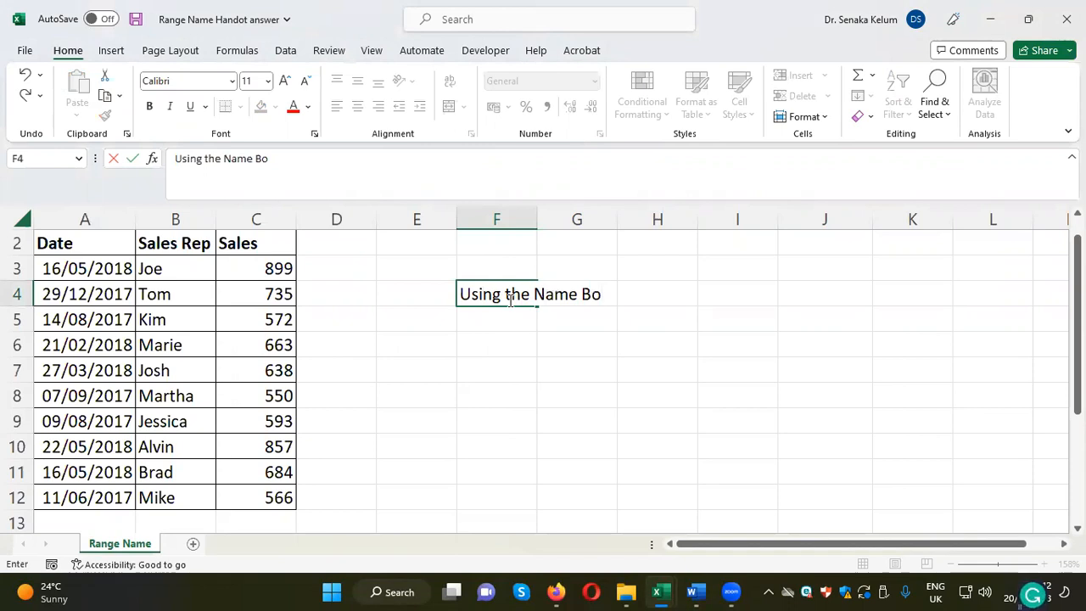
pyautogui.click(638, 323)
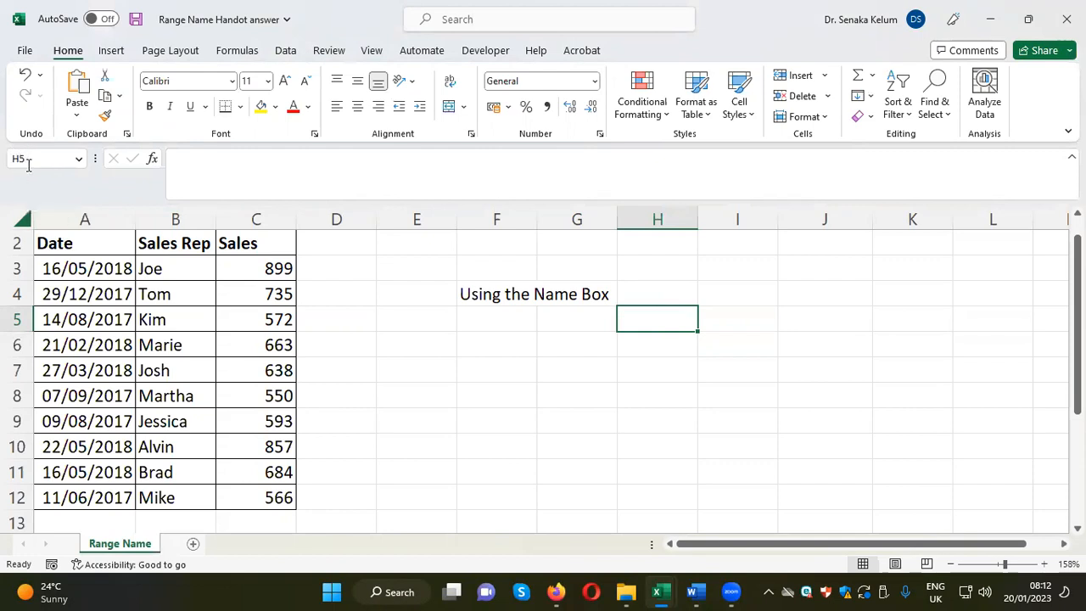
# Step: Fill cell G7 with yellow, assign it the range name "Name", and reselect the cell to check the name
pyautogui.click(565, 360)
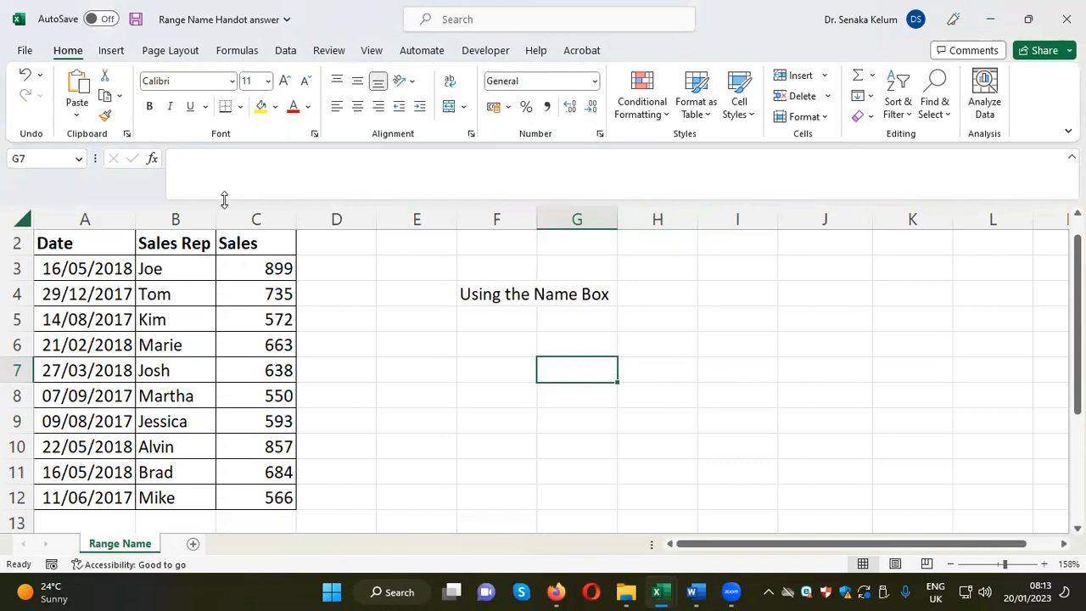
pyautogui.click(262, 106)
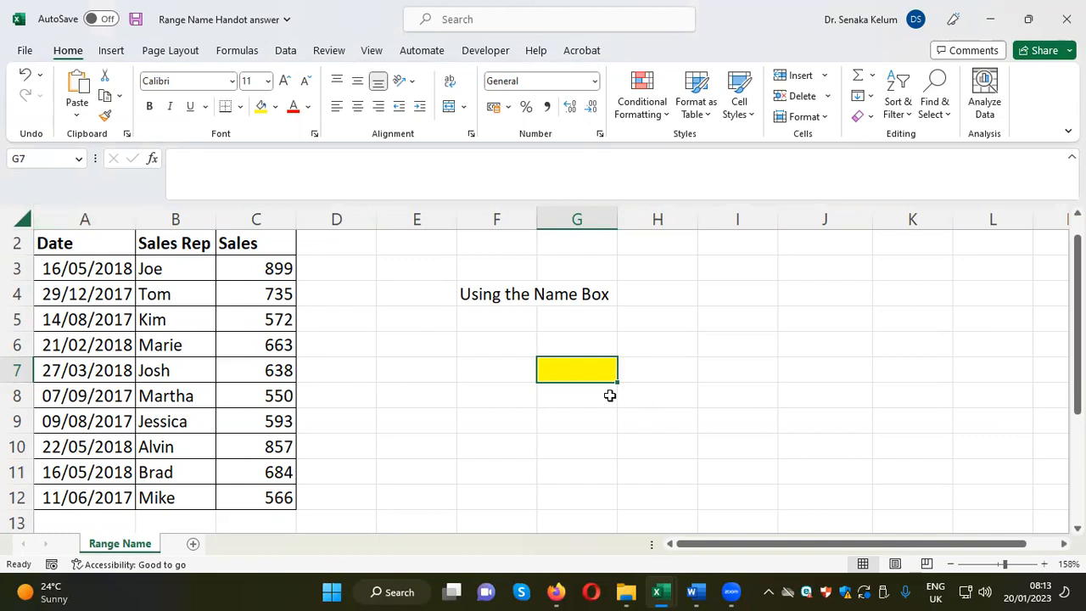
pyautogui.click(18, 158)
pyautogui.write('Name')
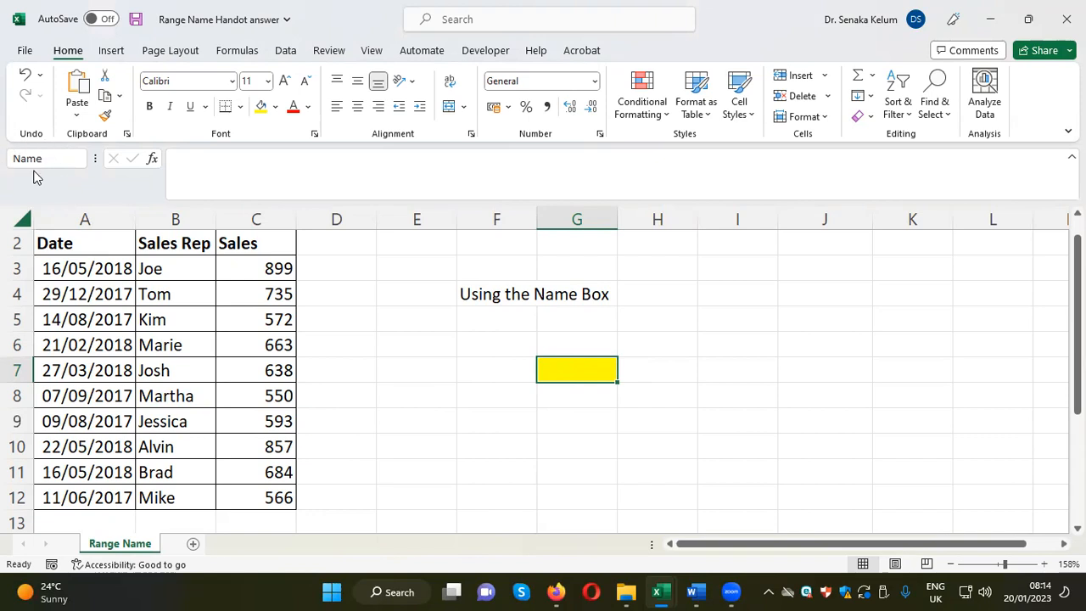
pyautogui.click(64, 161)
pyautogui.press('Return')
pyautogui.click(674, 378)
pyautogui.click(606, 376)
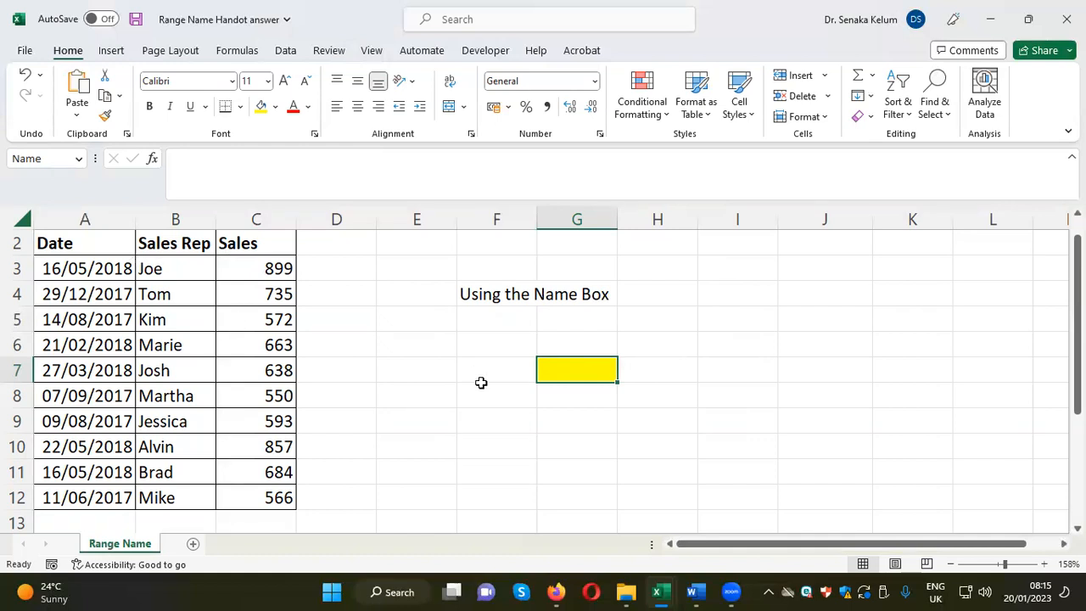
pyautogui.click(27, 159)
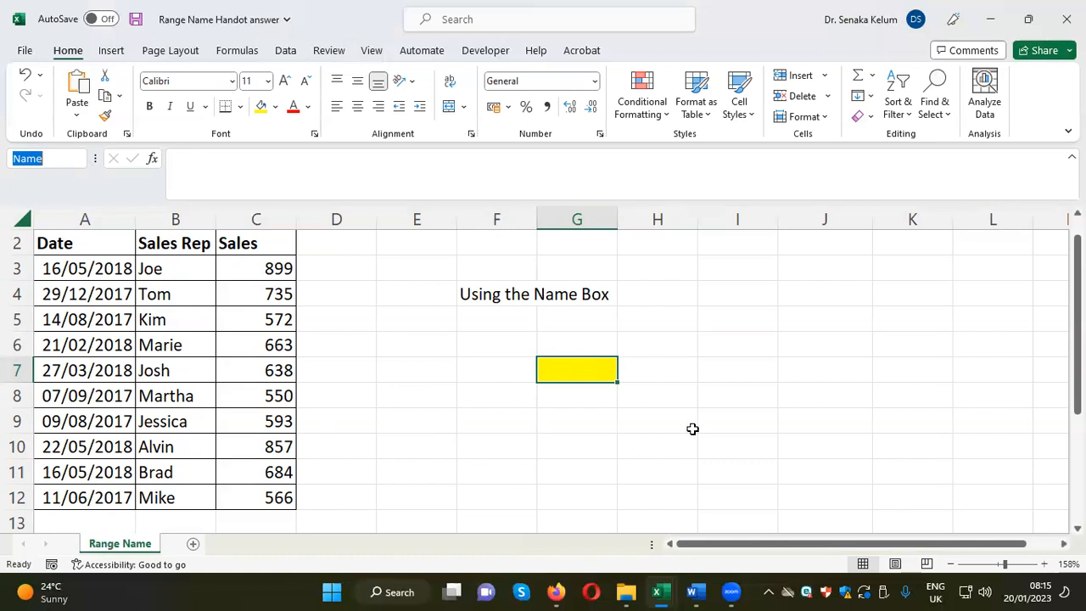
# Step: Preview the formula =Name in cell I8 to check which cell the range name covers, discard it and reselect cell G7
pyautogui.click(744, 397)
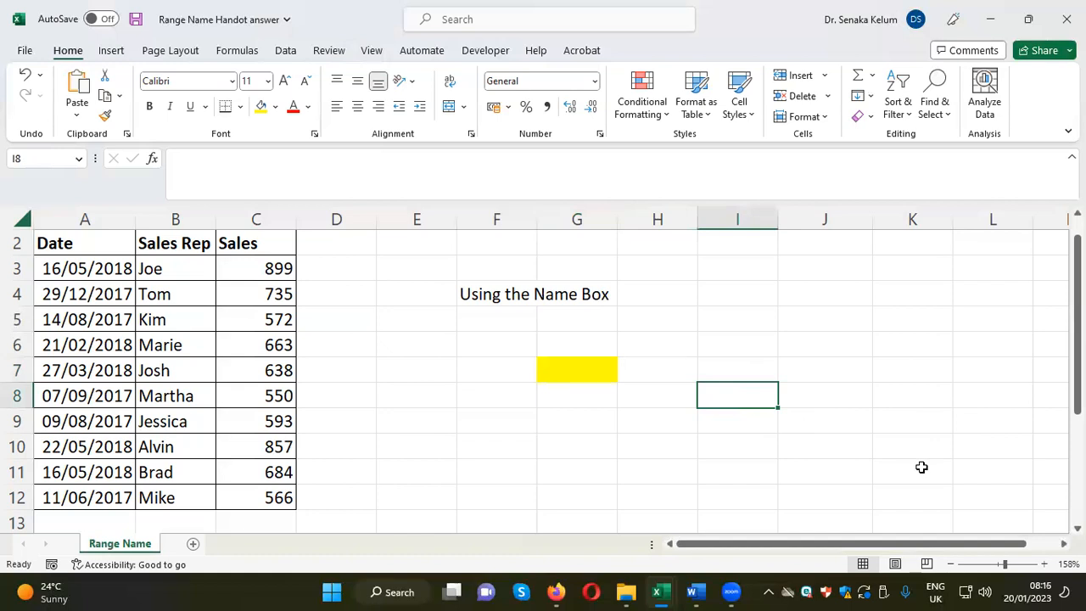
pyautogui.write('=')
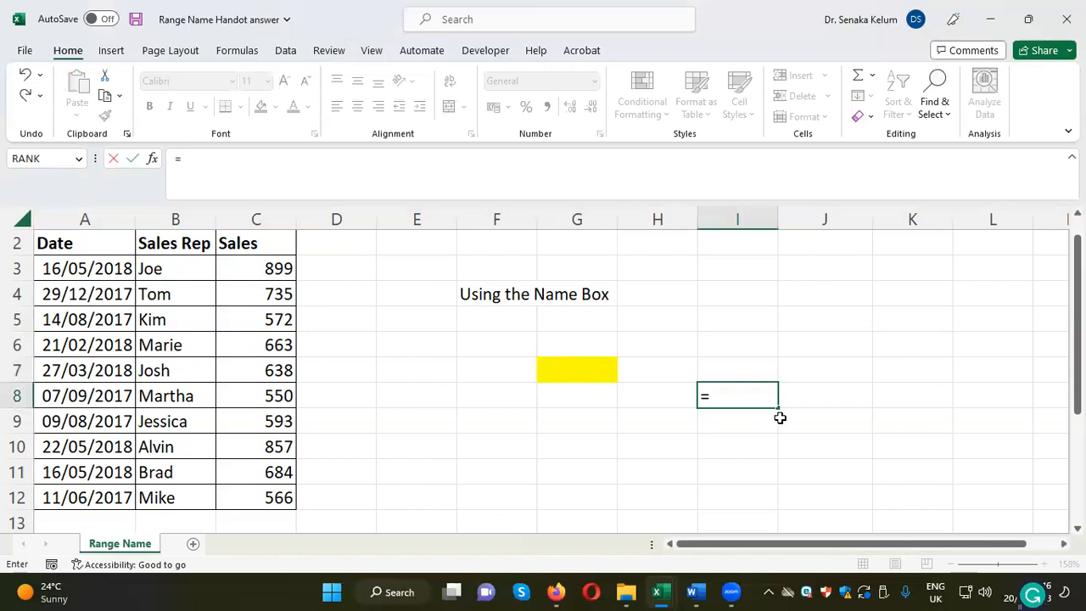
pyautogui.write('n')
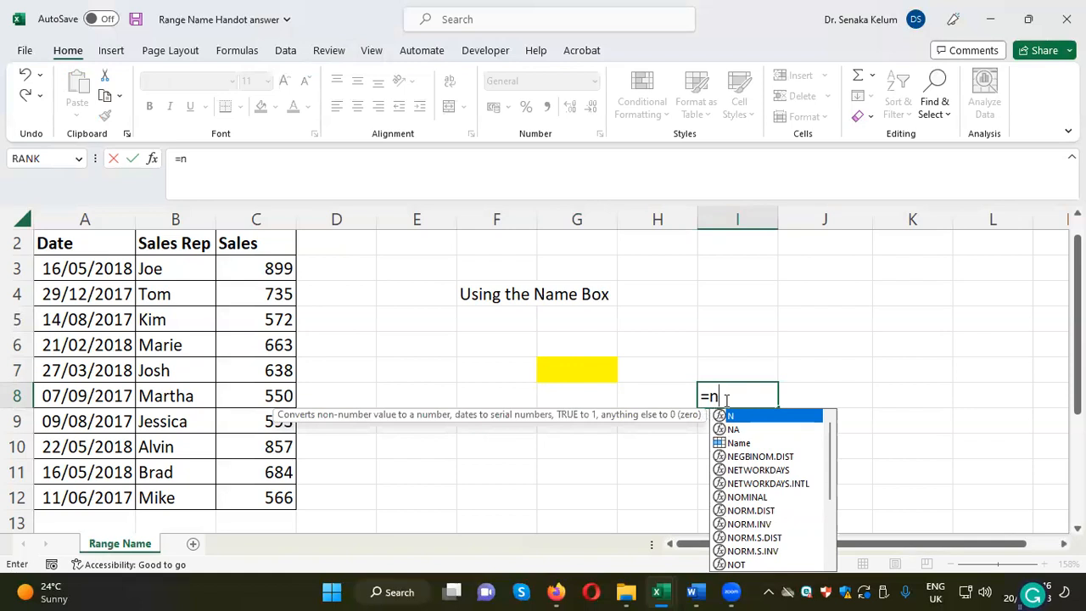
pyautogui.doubleClick(735, 445)
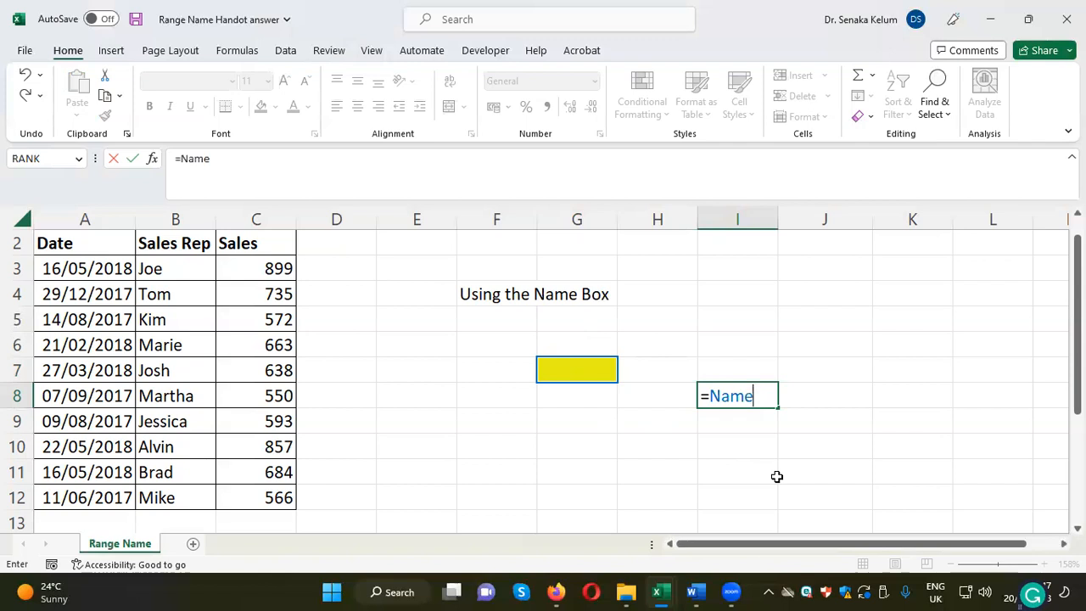
pyautogui.press('BackSpace')
pyautogui.press('BackSpace')
pyautogui.press('Escape')
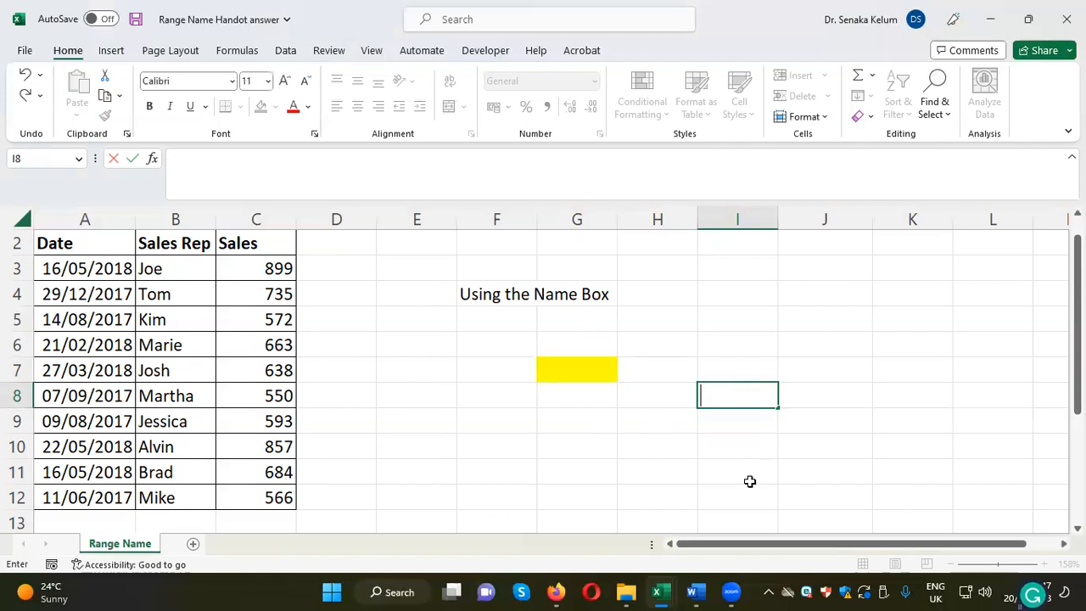
pyautogui.click(679, 454)
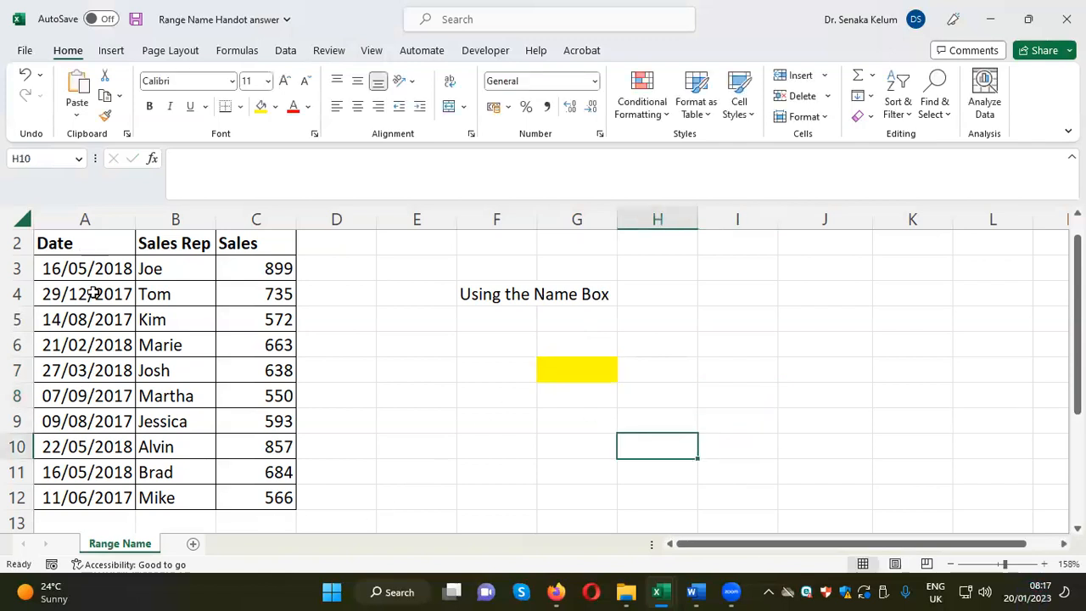
pyautogui.click(589, 369)
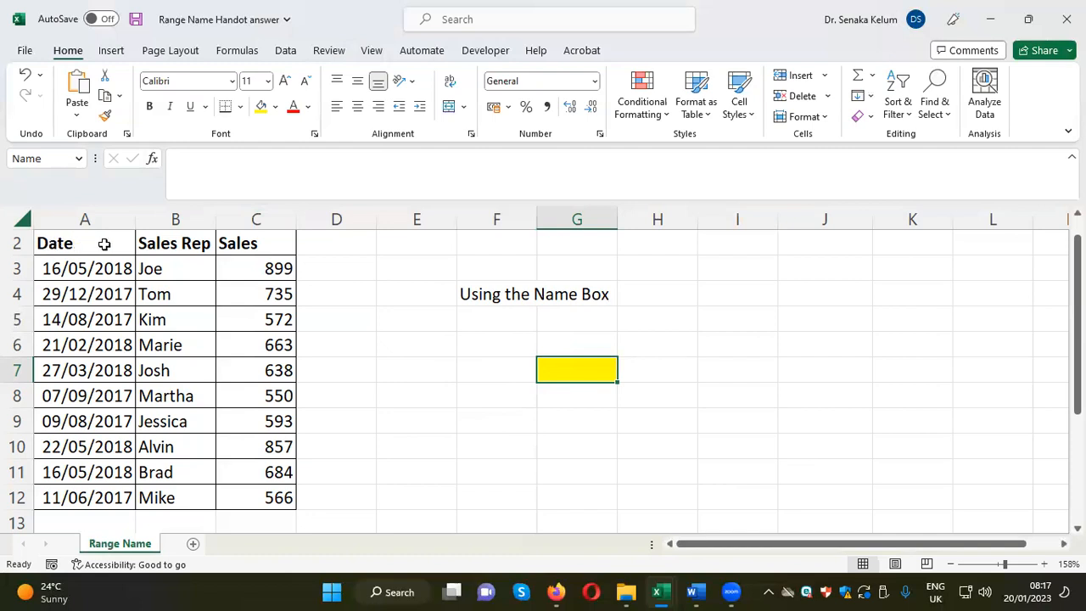
# Step: Select the dates in A3:A12 and assign them the range name "Date" with the Name Box
pyautogui.click(87, 269)
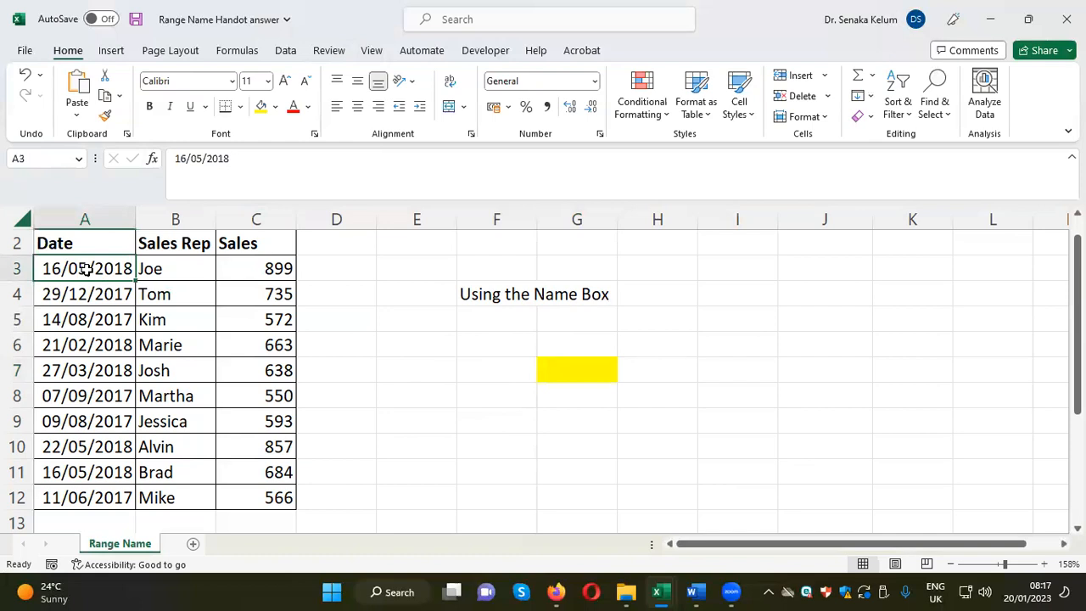
pyautogui.moveTo(87, 269); pyautogui.dragTo(85, 498)
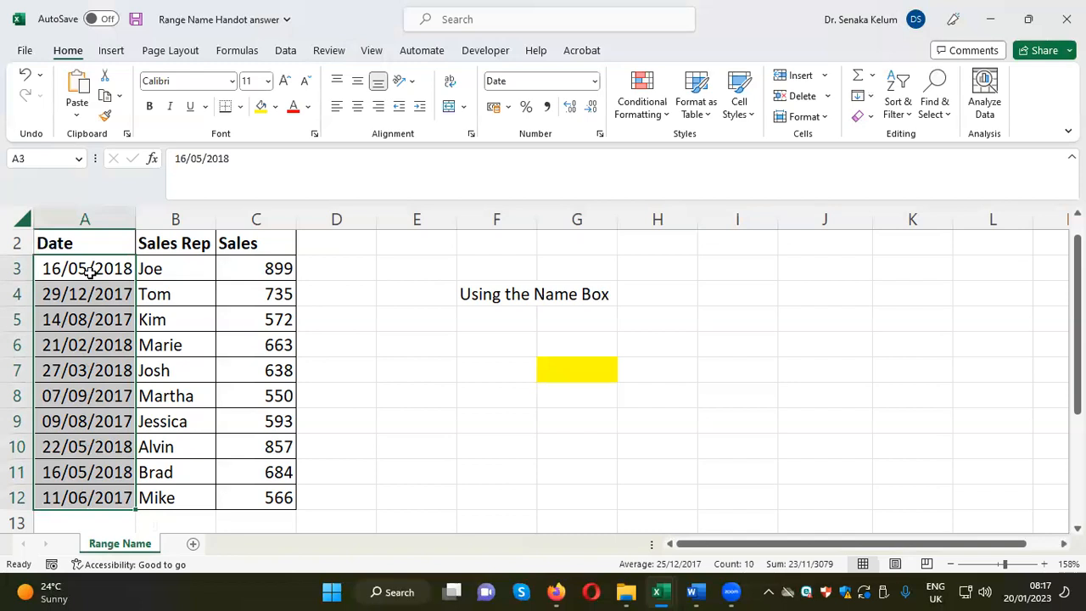
pyautogui.click(19, 157)
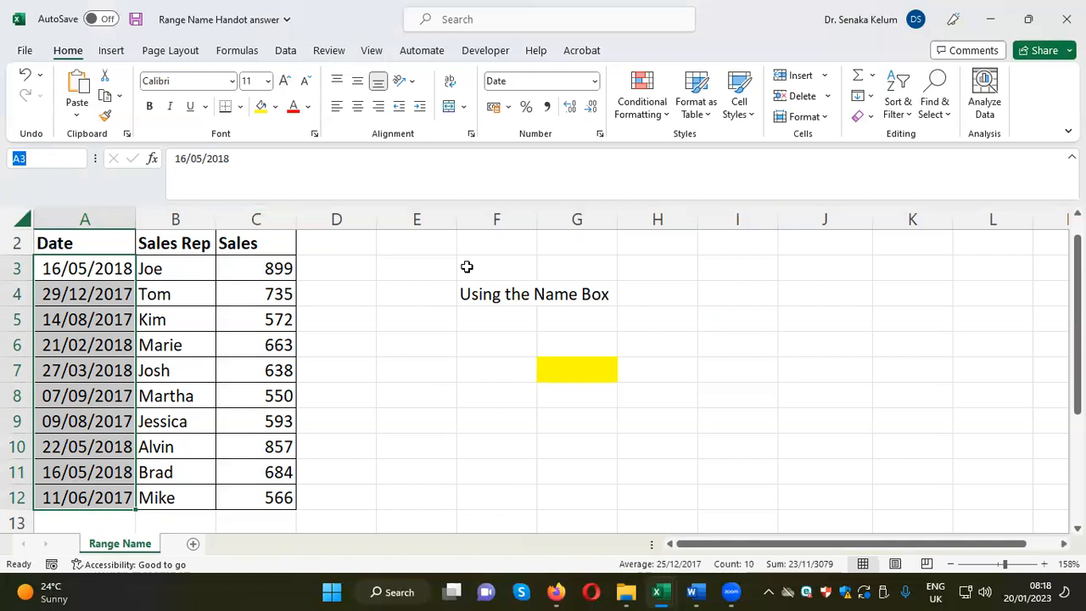
pyautogui.write('Date')
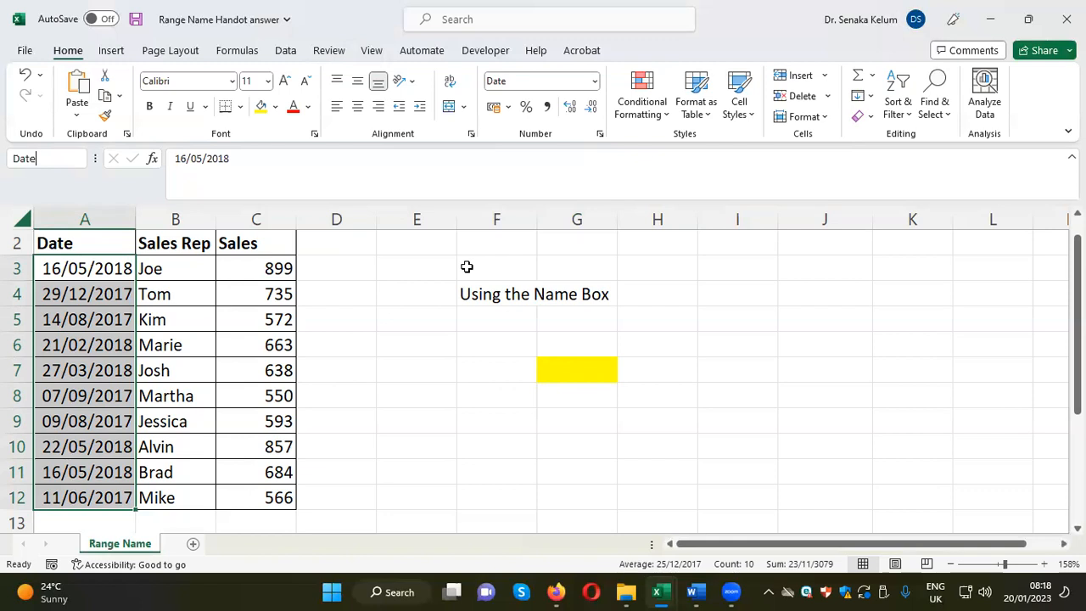
pyautogui.press('Return')
# Step: Preview the formula =Date in cell H9 to check the cells covered by the range name, and clear the entry
pyautogui.click(667, 427)
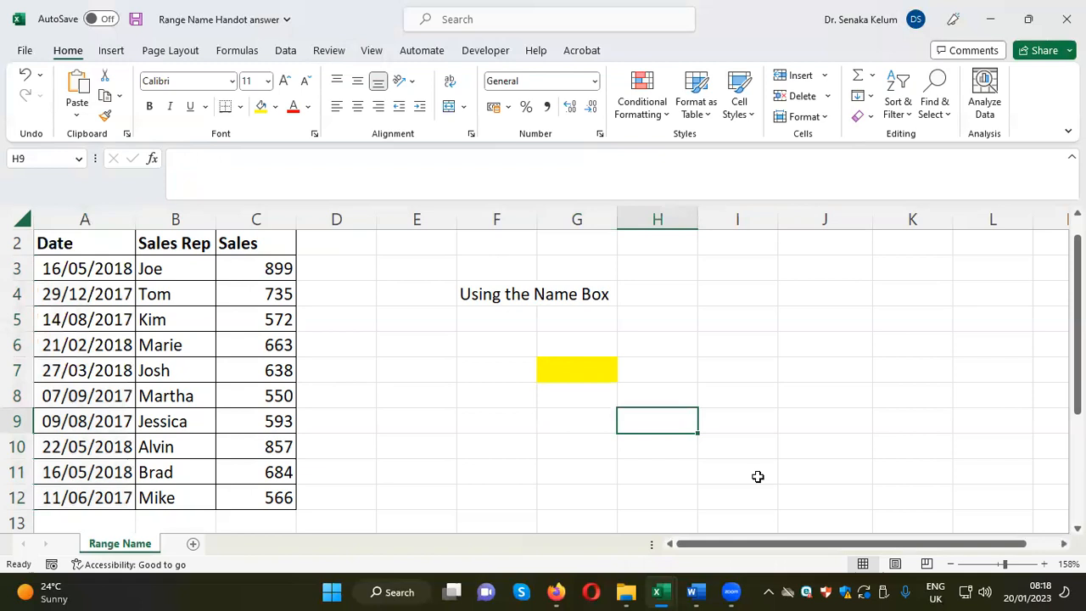
pyautogui.write('=d')
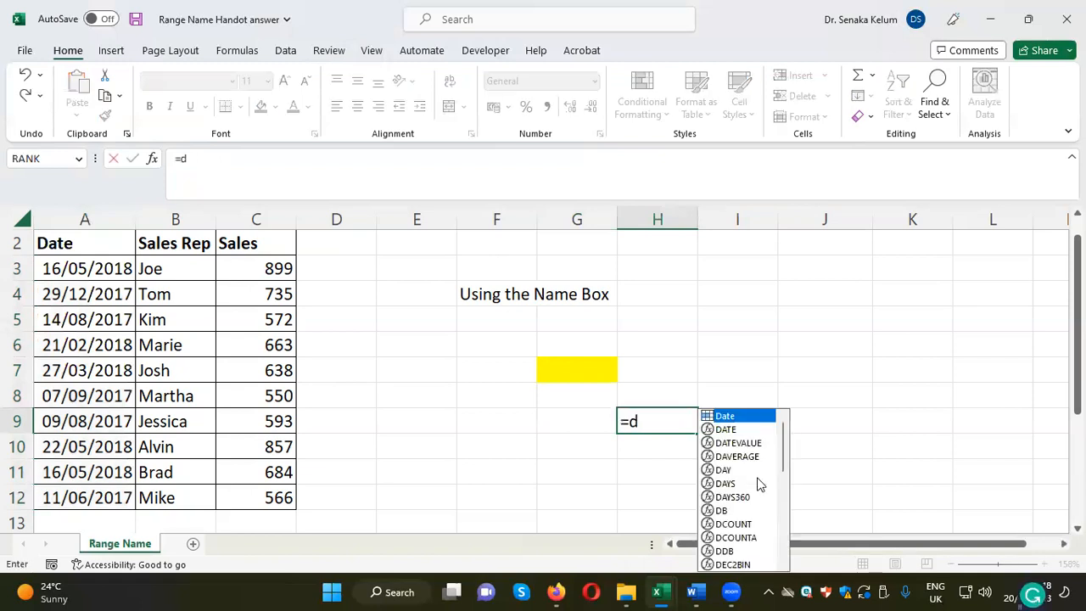
pyautogui.doubleClick(727, 417)
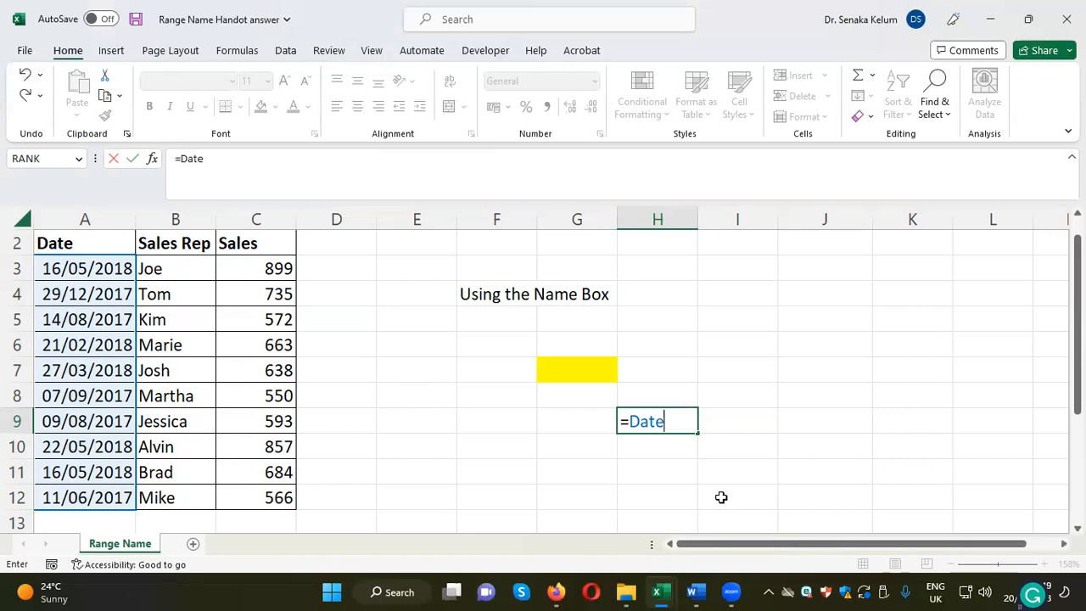
pyautogui.press('BackSpace')
pyautogui.press('BackSpace')
pyautogui.press('BackSpace')
pyautogui.press('BackSpace')
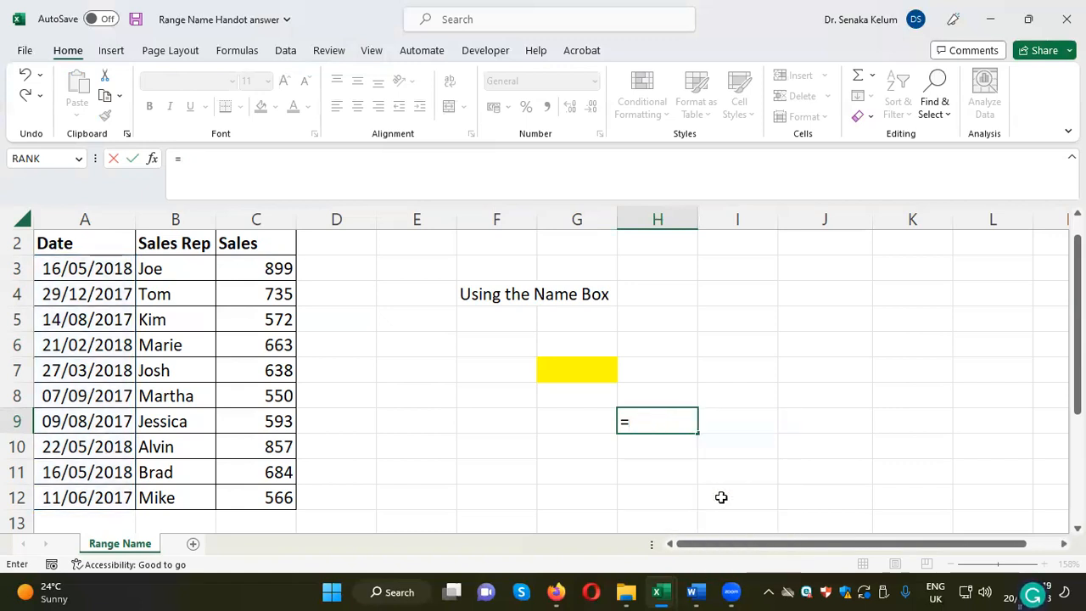
pyautogui.press('BackSpace')
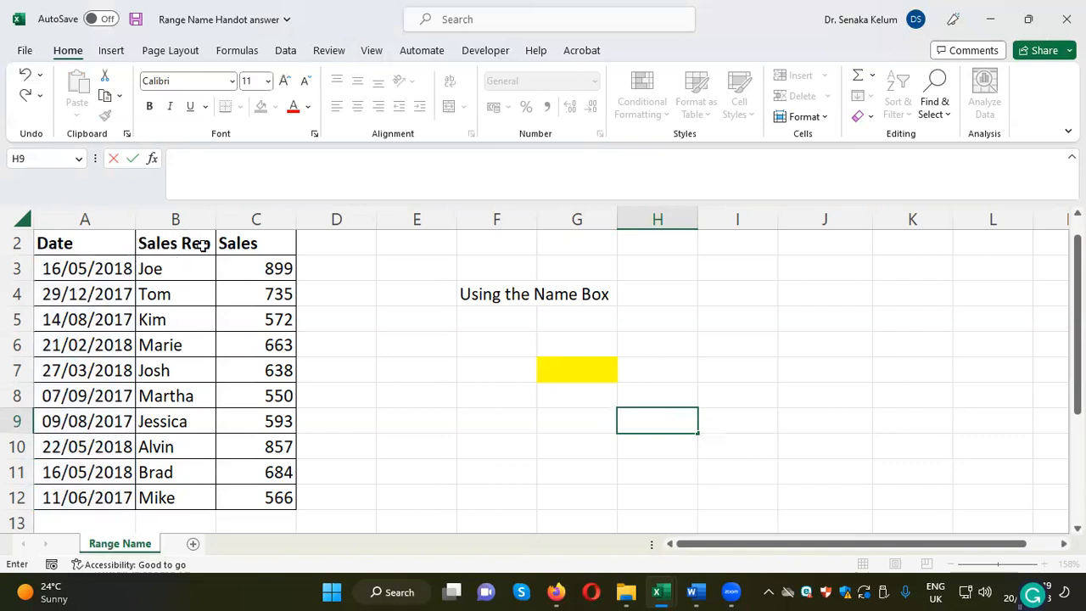
# Step: Select the sales rep entries in B3:B12 and assign them the range name "SalesRep" with the Name Box
pyautogui.moveTo(176, 268); pyautogui.dragTo(159, 496)
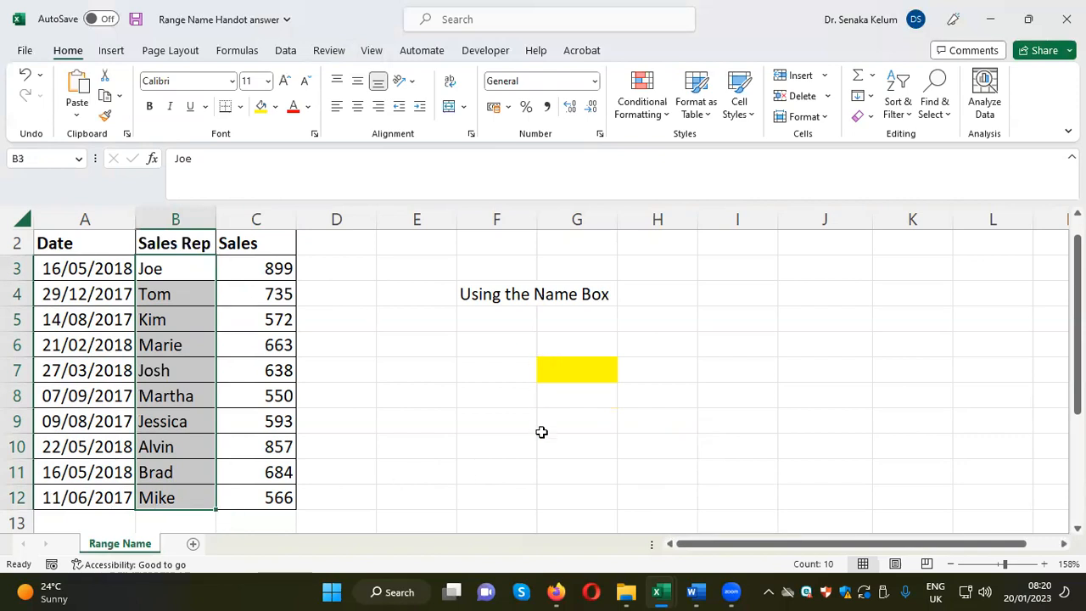
pyautogui.click(19, 157)
pyautogui.write('SR')
pyautogui.press('BackSpace')
pyautogui.write('alesRep')
pyautogui.press('Return')
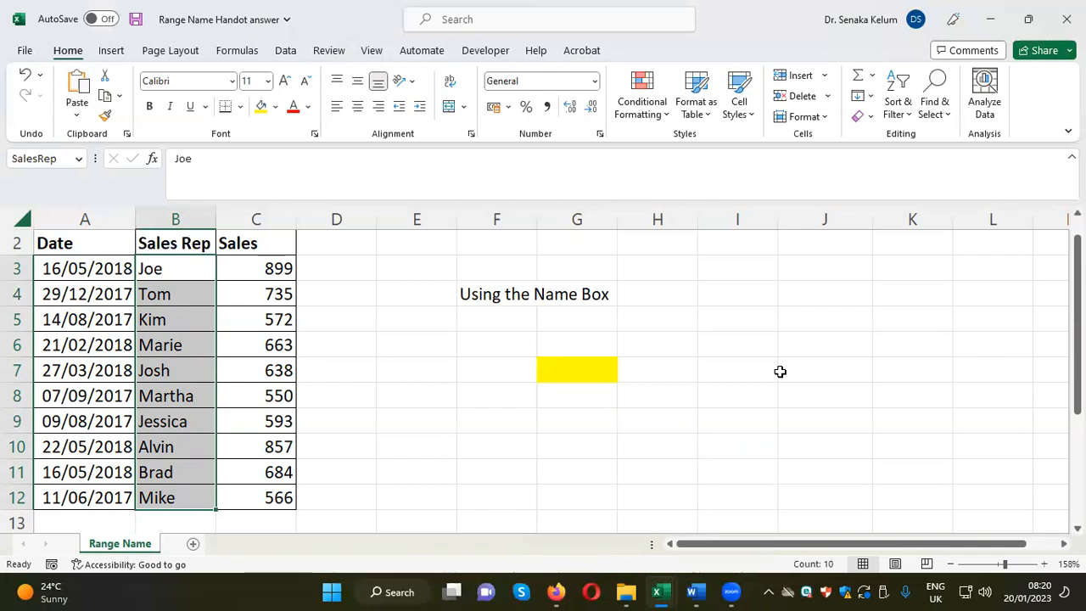
# Step: Preview the formula =SalesRep in cell H9 to check the cells covered by the range name, and clear the entry
pyautogui.click(683, 421)
pyautogui.write('=s')
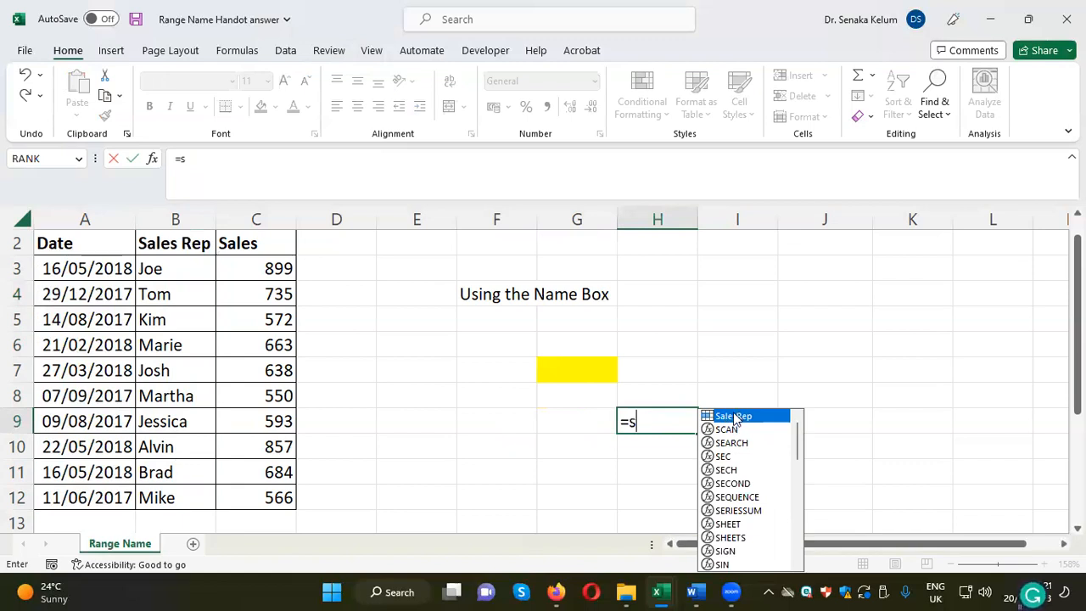
pyautogui.doubleClick(733, 415)
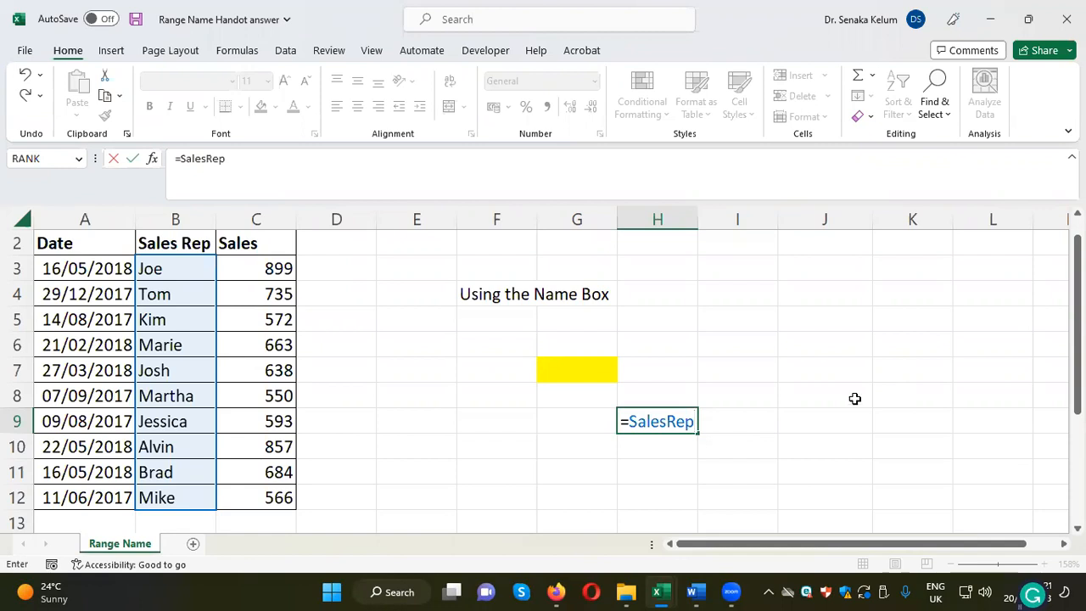
pyautogui.press('BackSpace')
pyautogui.press('BackSpace')
pyautogui.press('BackSpace')
pyautogui.press('BackSpace')
pyautogui.press('BackSpace')
pyautogui.press('BackSpace')
pyautogui.press('BackSpace')
pyautogui.press('BackSpace')
pyautogui.press('BackSpace')
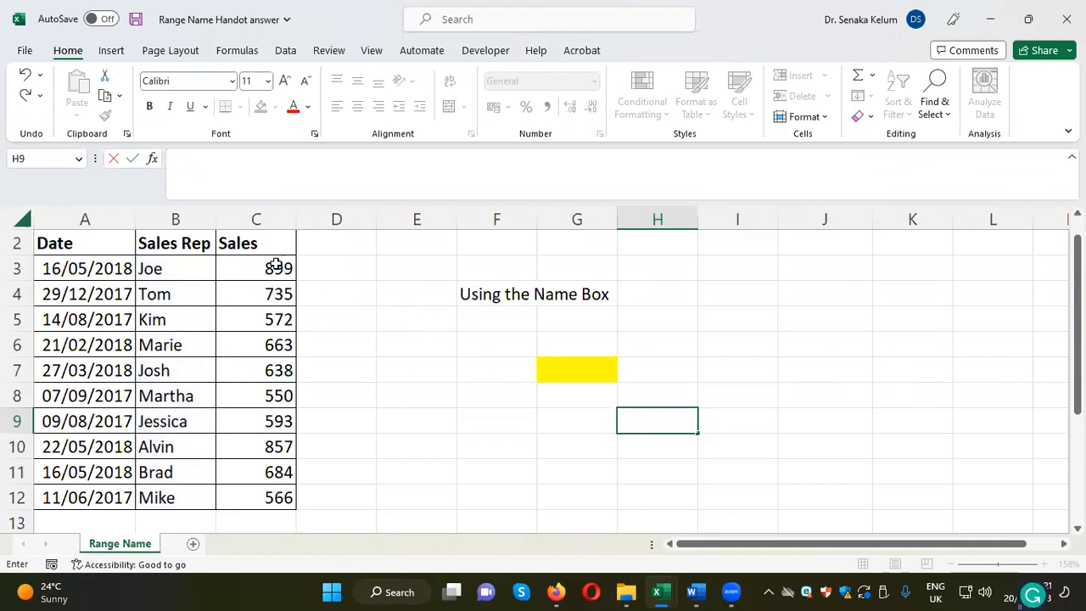
# Step: Select the sales figures in C3:C12 and assign them the range name "Sales" with the Name Box
pyautogui.click(276, 266)
pyautogui.moveTo(276, 266); pyautogui.dragTo(277, 498)
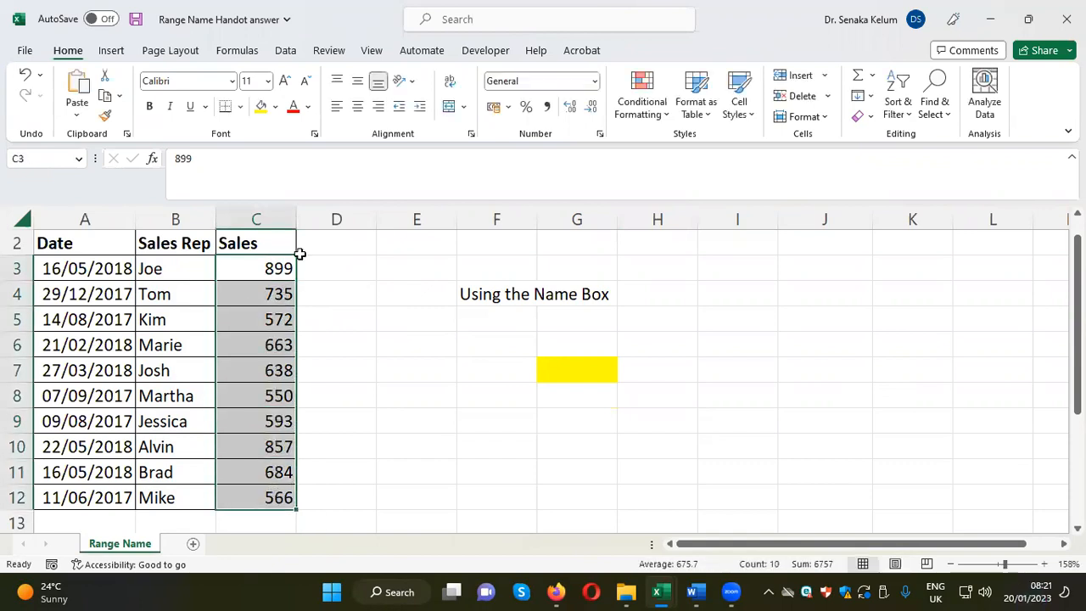
pyautogui.click(19, 158)
pyautogui.write('sales')
pyautogui.moveTo(14, 159); pyautogui.dragTo(18, 159)
pyautogui.write('S')
pyautogui.press('BackSpace')
pyautogui.press('Delete')
pyautogui.press('Delete')
pyautogui.press('Delete')
pyautogui.press('Delete')
pyautogui.press('Delete')
pyautogui.press('Delete')
pyautogui.press('Delete')
pyautogui.write('Sales')
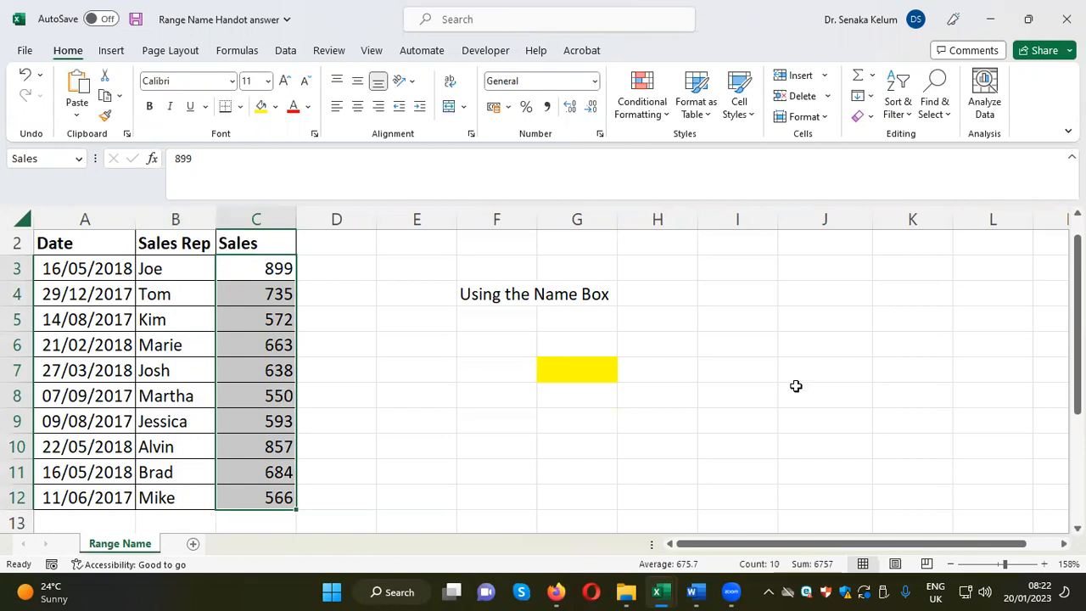
# Step: Preview the formula =Sales in cell I9 to check the cells covered by the range name, and clear the entry
pyautogui.click(742, 427)
pyautogui.write('=s')
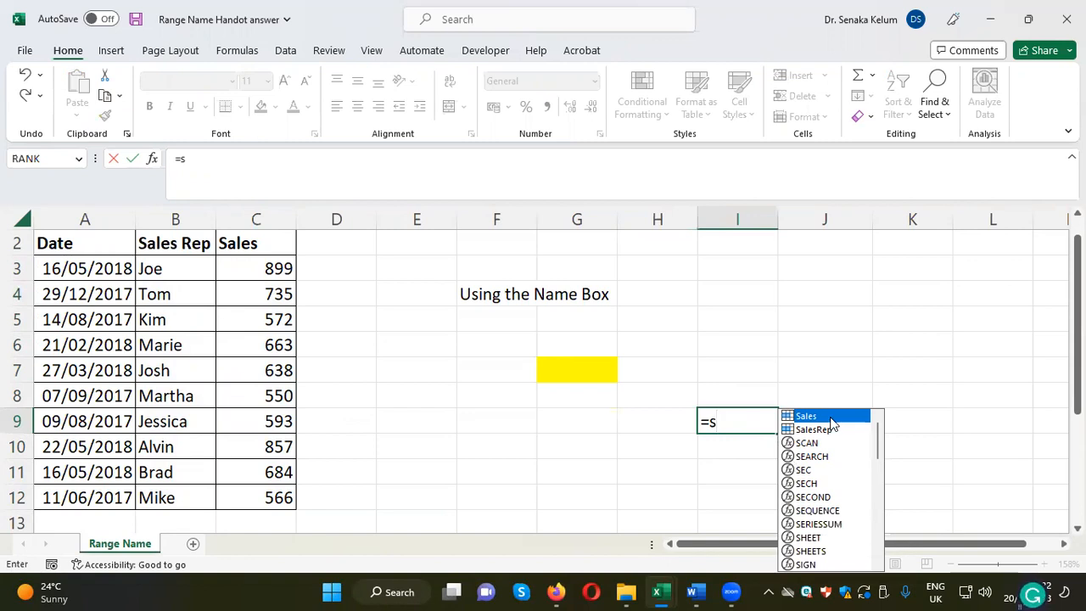
pyautogui.doubleClick(832, 416)
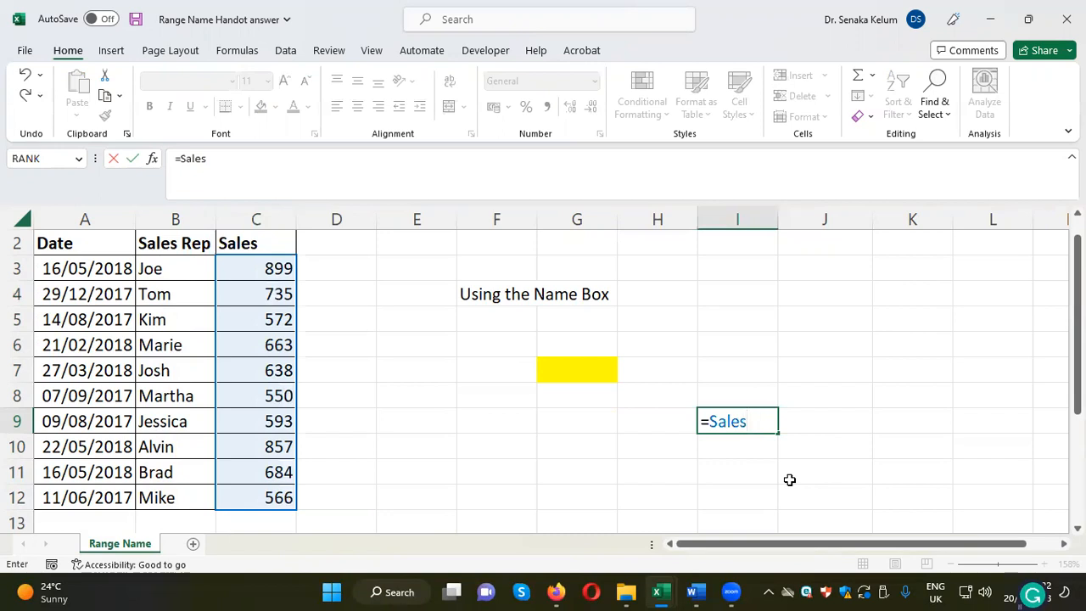
pyautogui.press('BackSpace')
pyautogui.press('BackSpace')
pyautogui.press('BackSpace')
pyautogui.press('BackSpace')
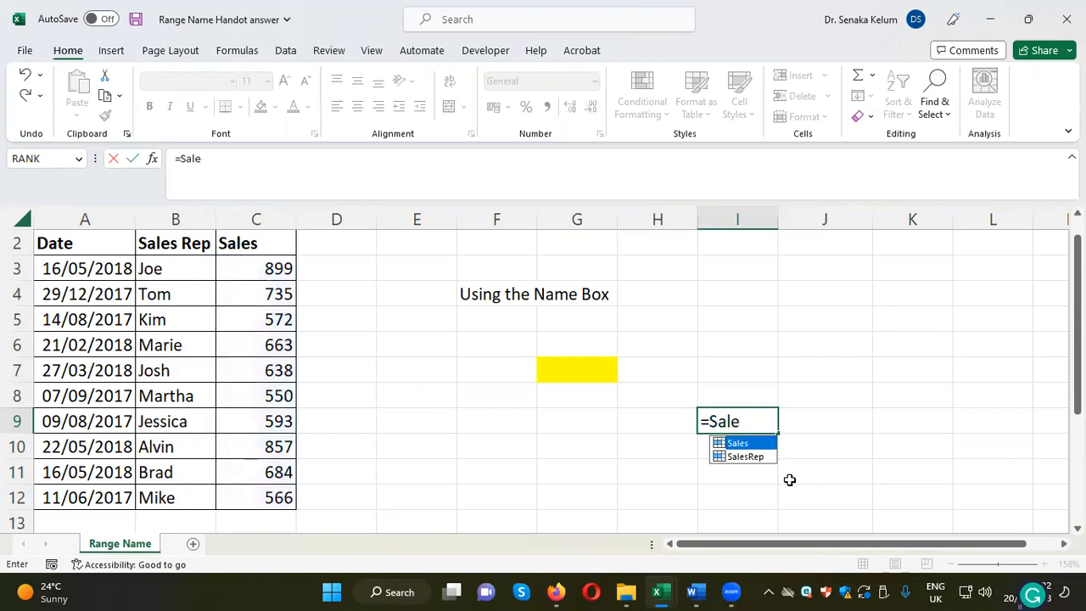
pyautogui.press('BackSpace')
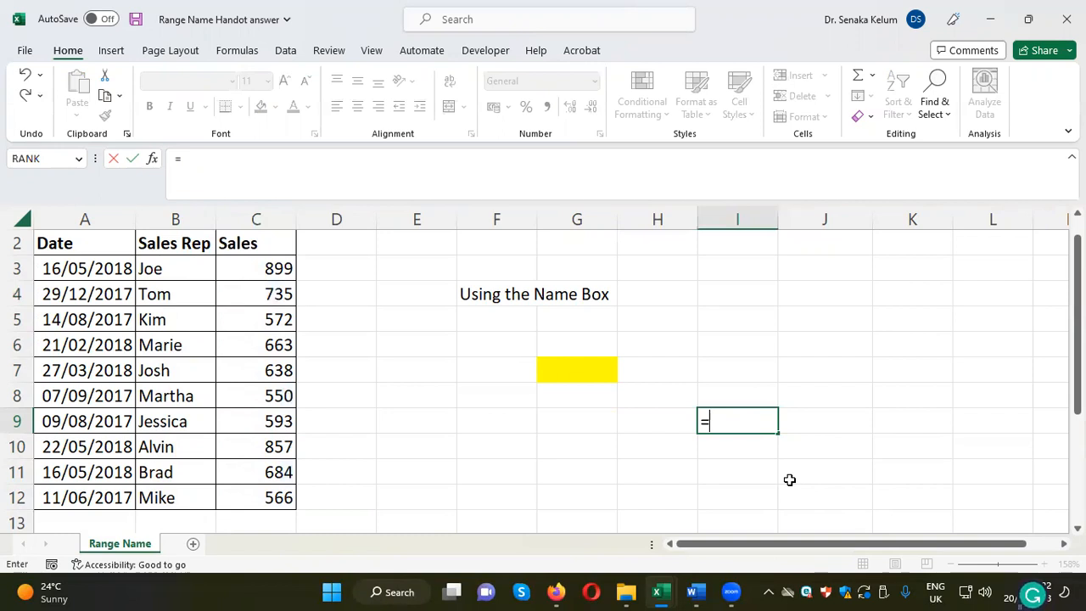
pyautogui.press('Escape')
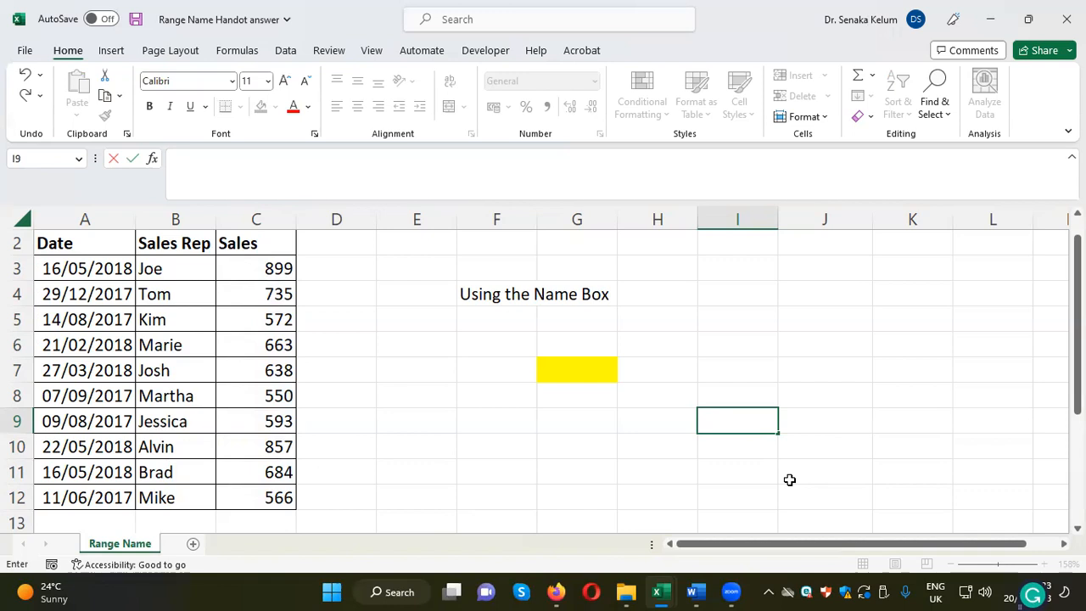
pyautogui.write('=')
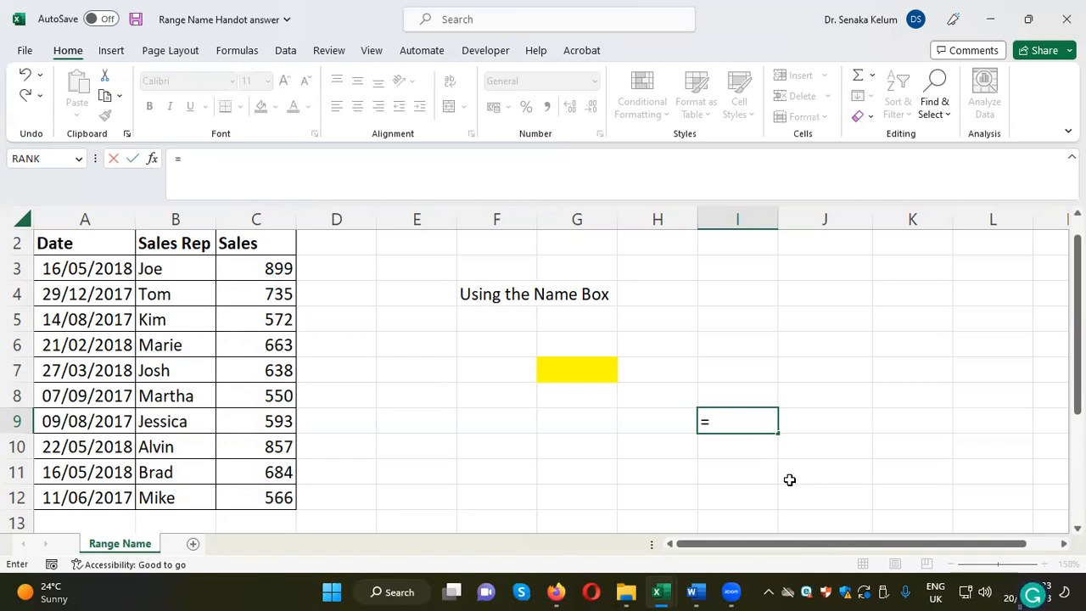
pyautogui.click(859, 95)
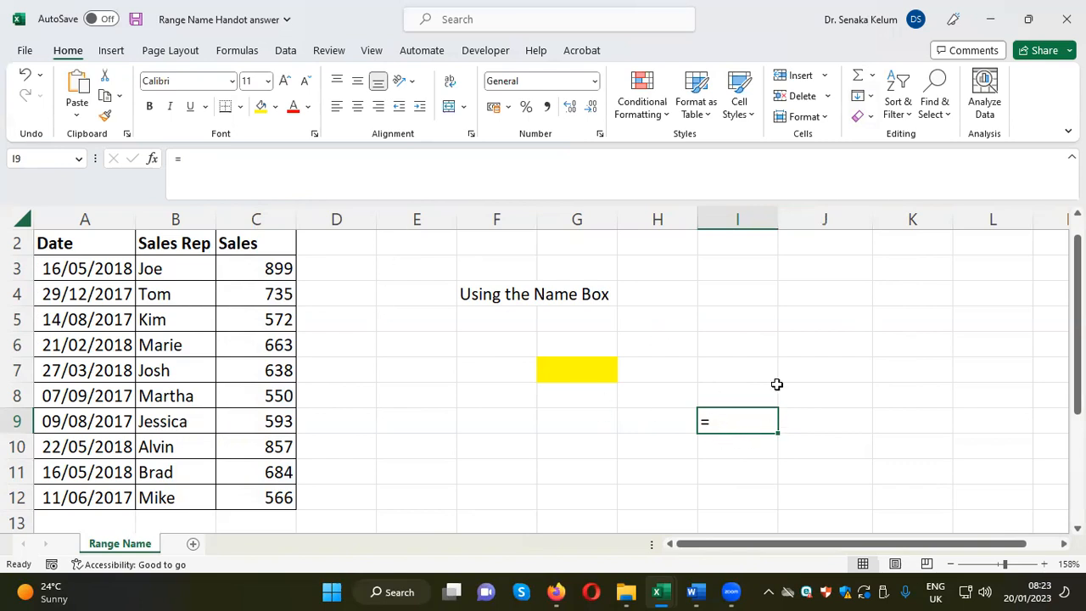
pyautogui.write('s')
pyautogui.press('BackSpace')
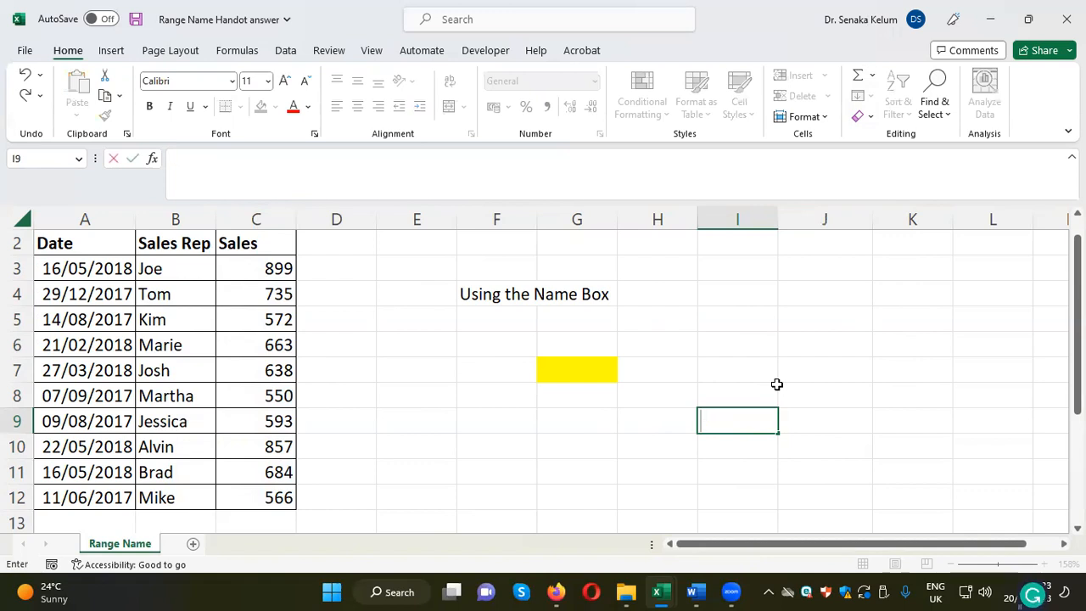
# Step: Enter =SUM(Sales) in cell I9 to total the sales through the range name, and reselect the cell to check its formula
pyautogui.write('=sum')
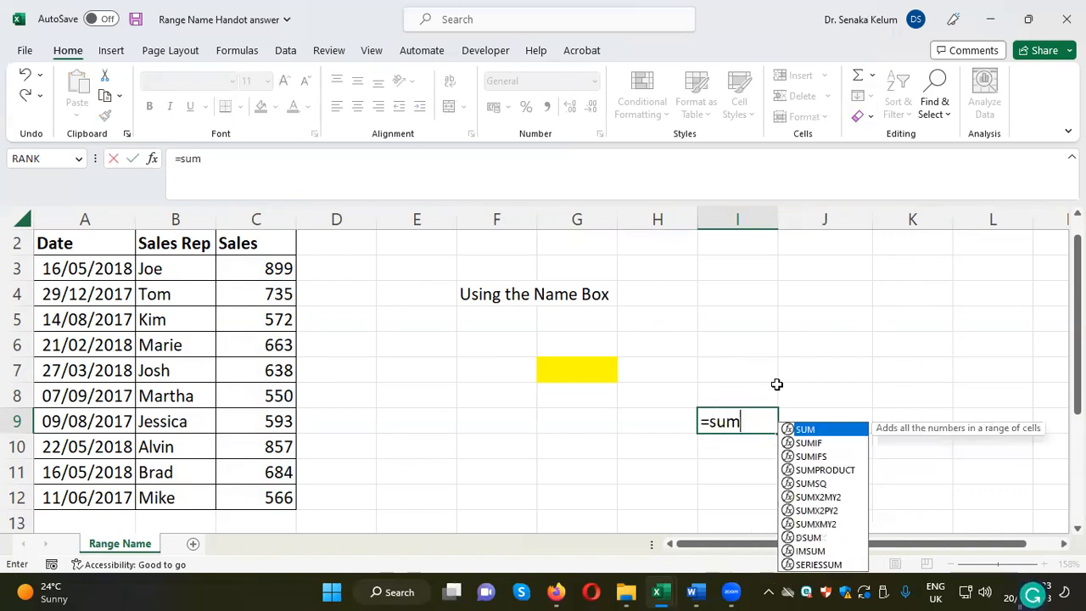
pyautogui.doubleClick(811, 430)
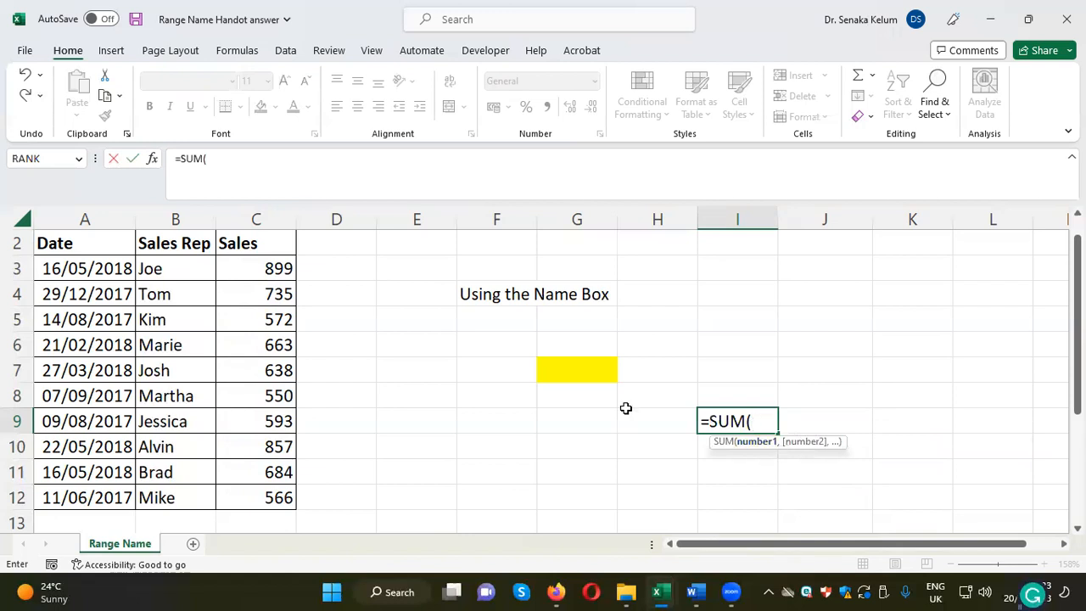
pyautogui.write('s')
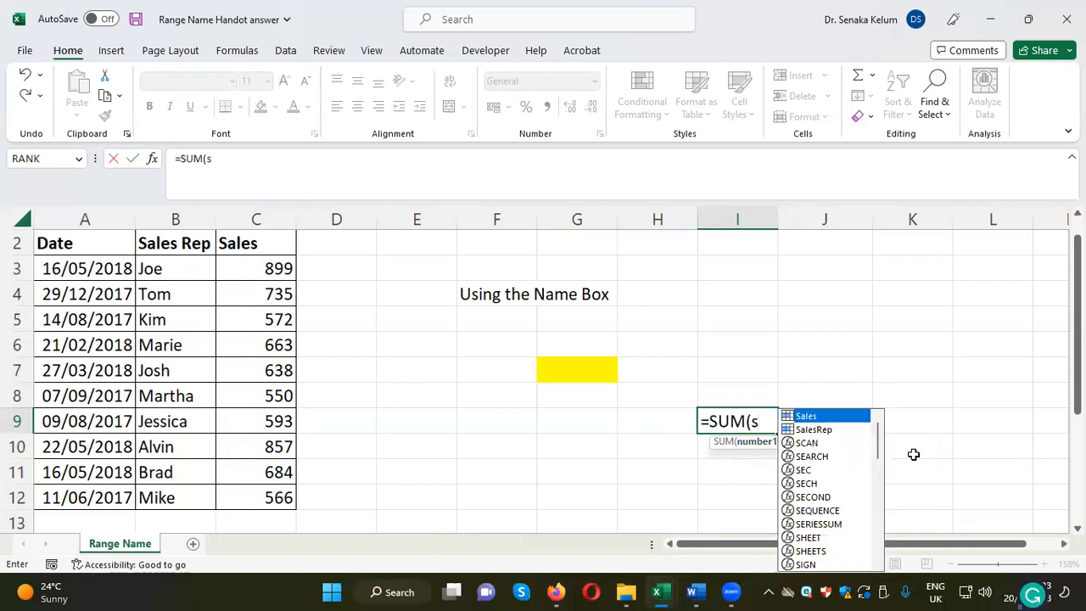
pyautogui.doubleClick(820, 417)
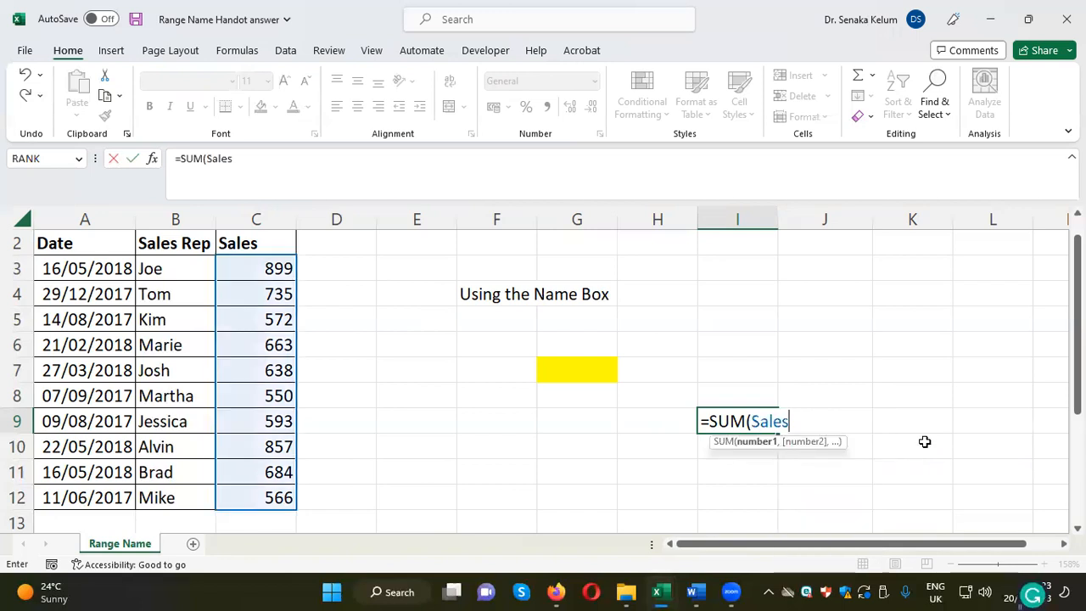
pyautogui.write(')')
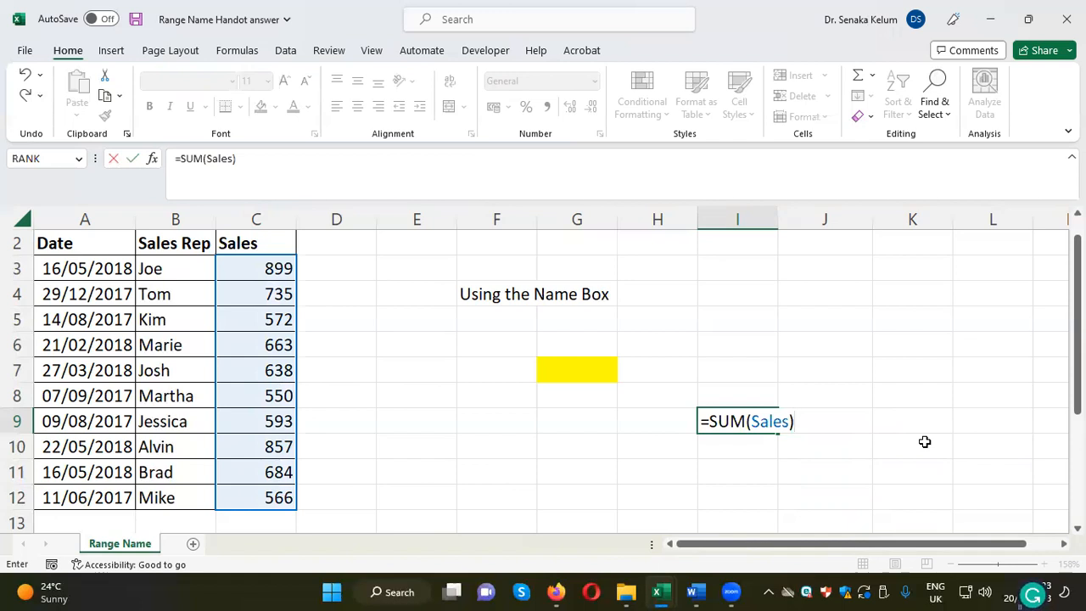
pyautogui.press('Return')
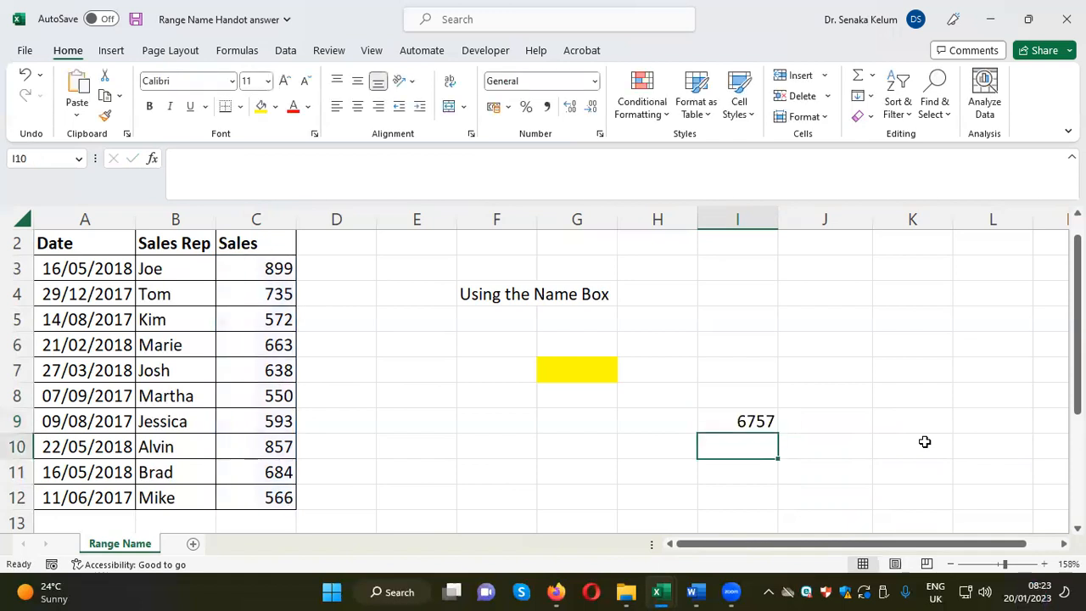
pyautogui.click(764, 421)
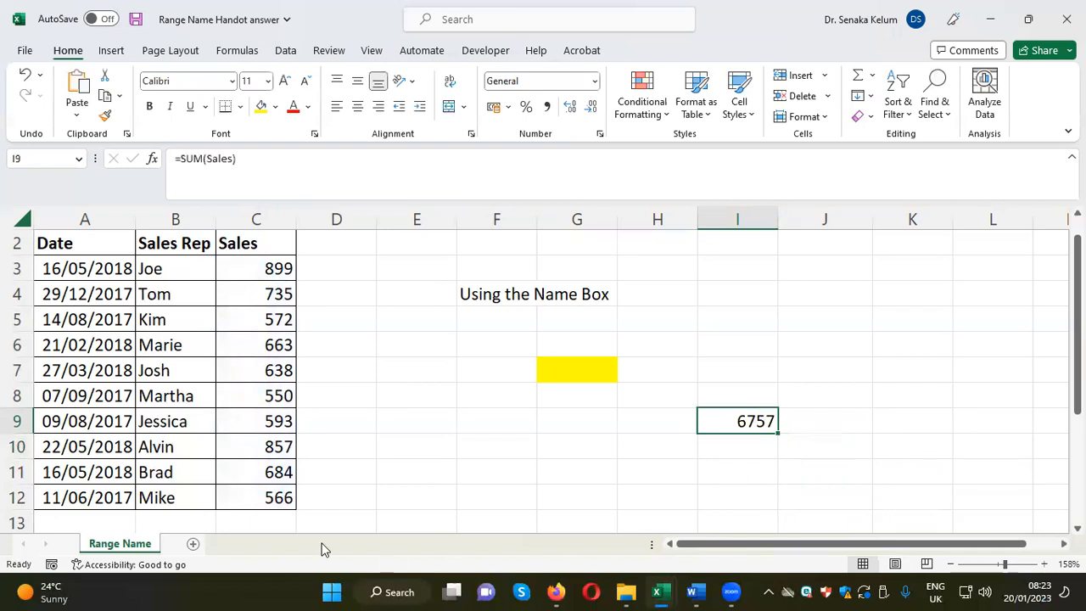
# Step: Total the sales column in cell C13 with AutoSum, review which range it uses, and delete that total
pyautogui.click(267, 525)
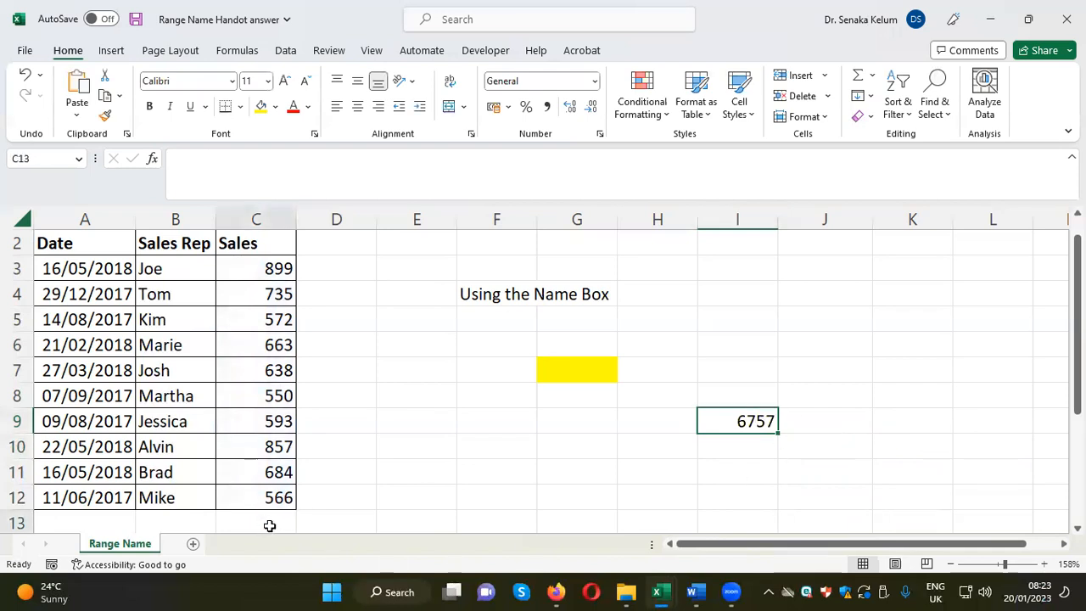
pyautogui.click(858, 78)
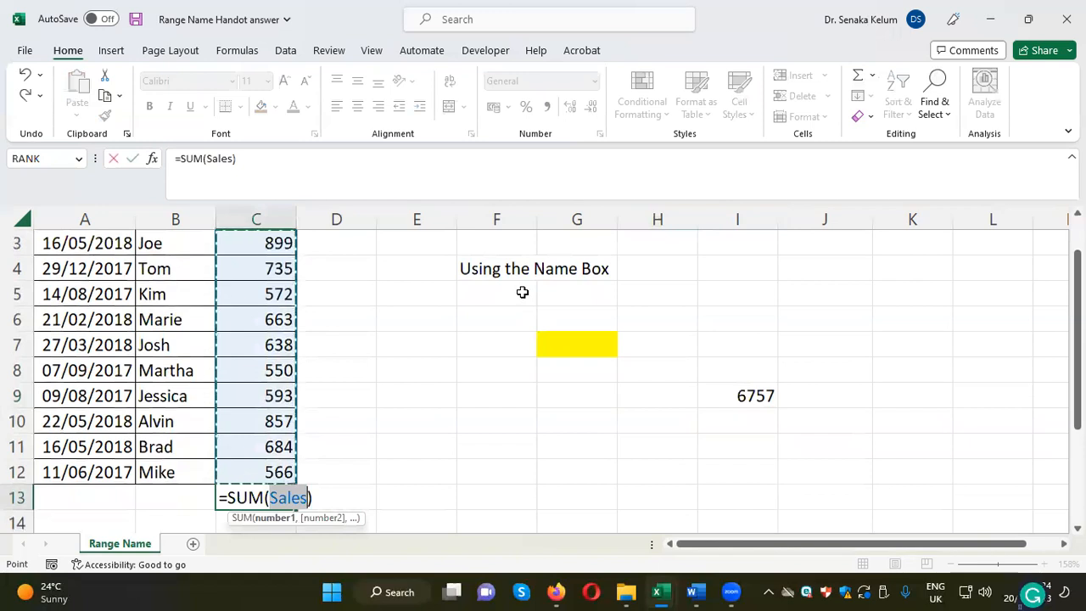
pyautogui.press('Return')
pyautogui.click(259, 465)
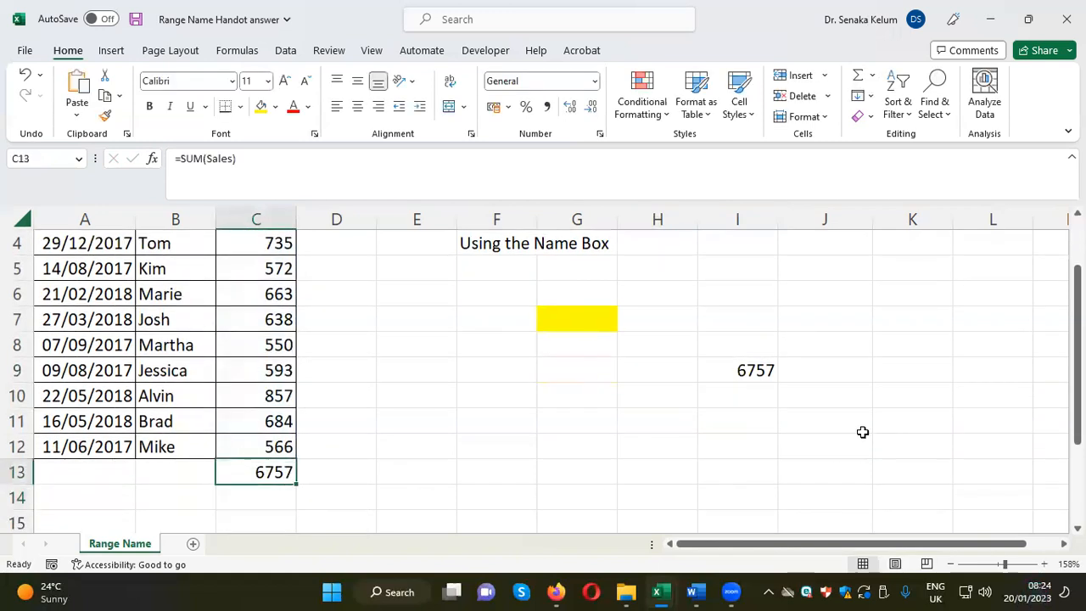
pyautogui.scroll(1, 555, 449)
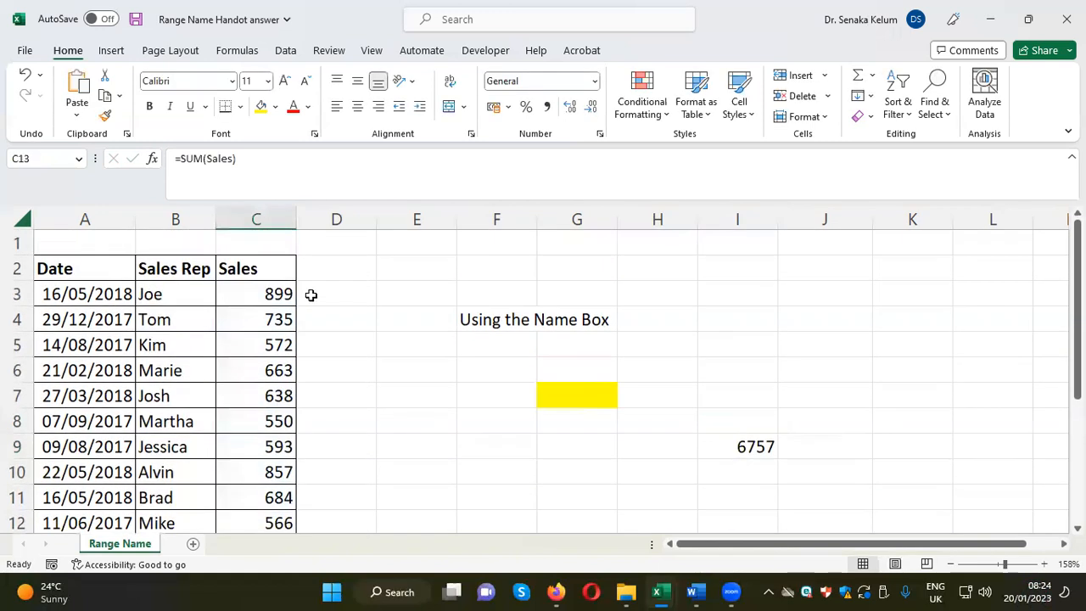
pyautogui.scroll(-2, 401, 339)
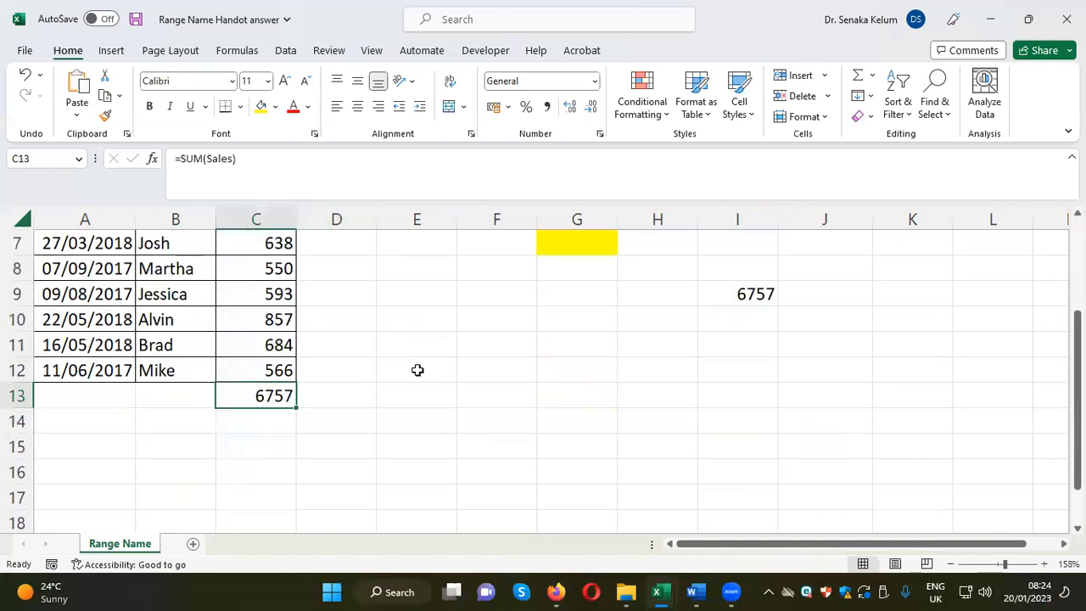
pyautogui.press('Delete')
# Step: Enter the label "total sales" in cell H9 and "Ave Sales" in cell H10
pyautogui.click(723, 368)
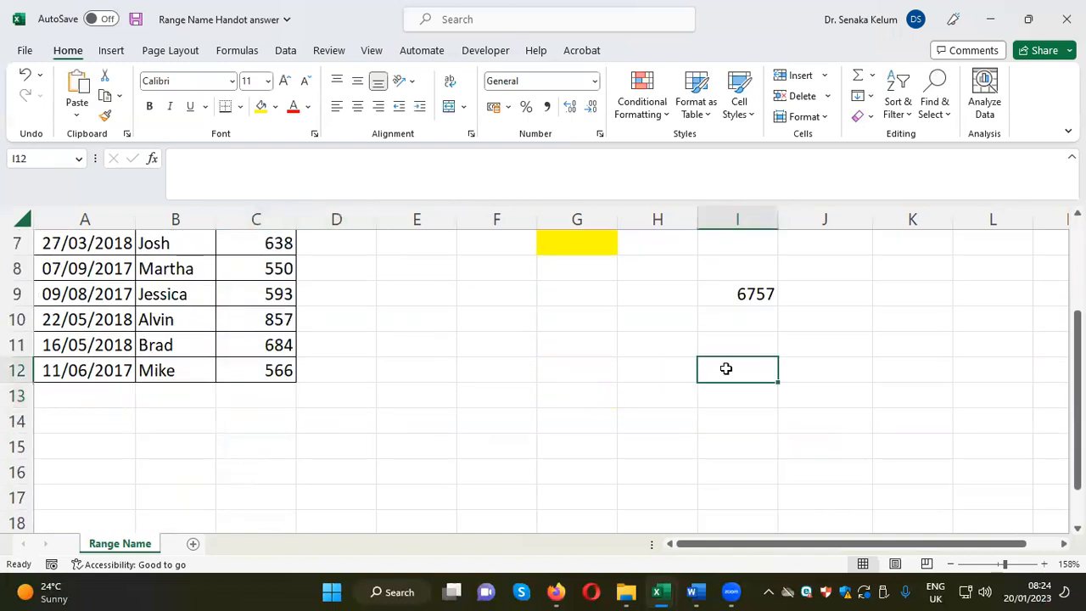
pyautogui.click(745, 292)
pyautogui.scroll(1, 840, 348)
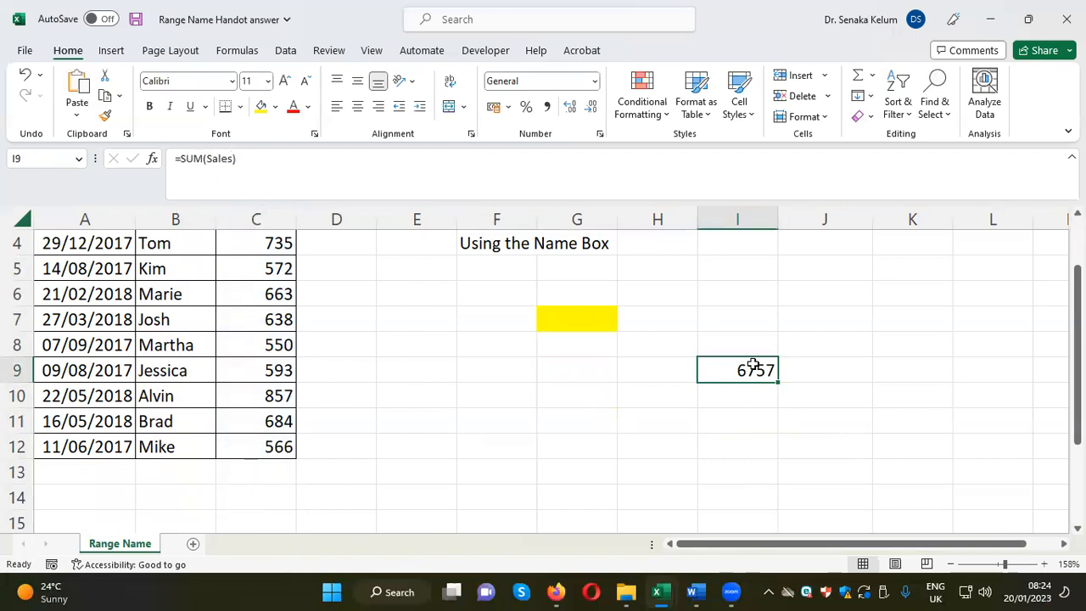
pyautogui.click(656, 370)
pyautogui.write('t')
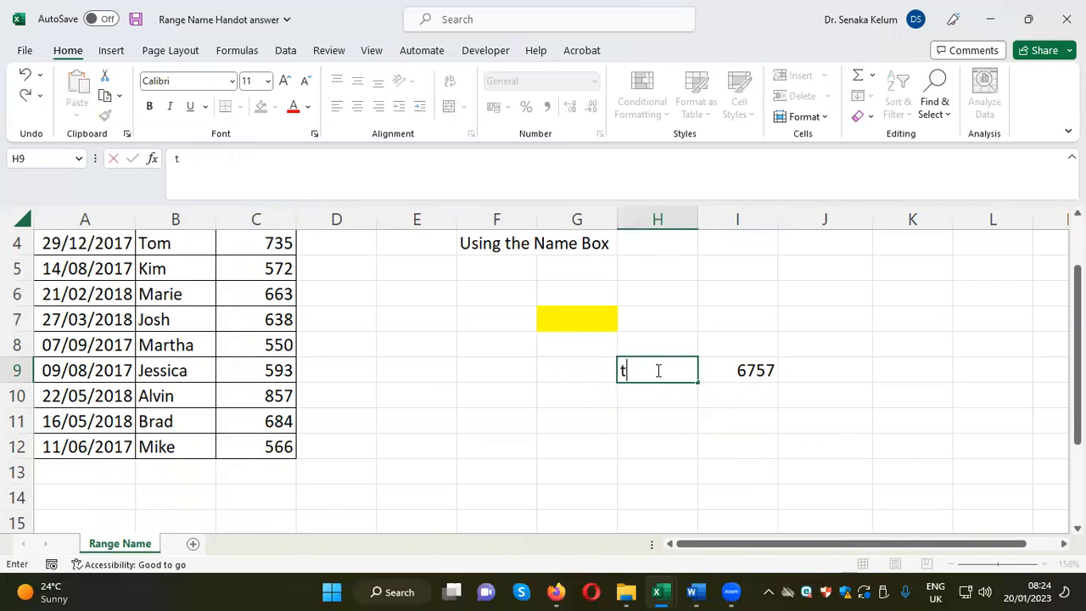
pyautogui.write('otal sales')
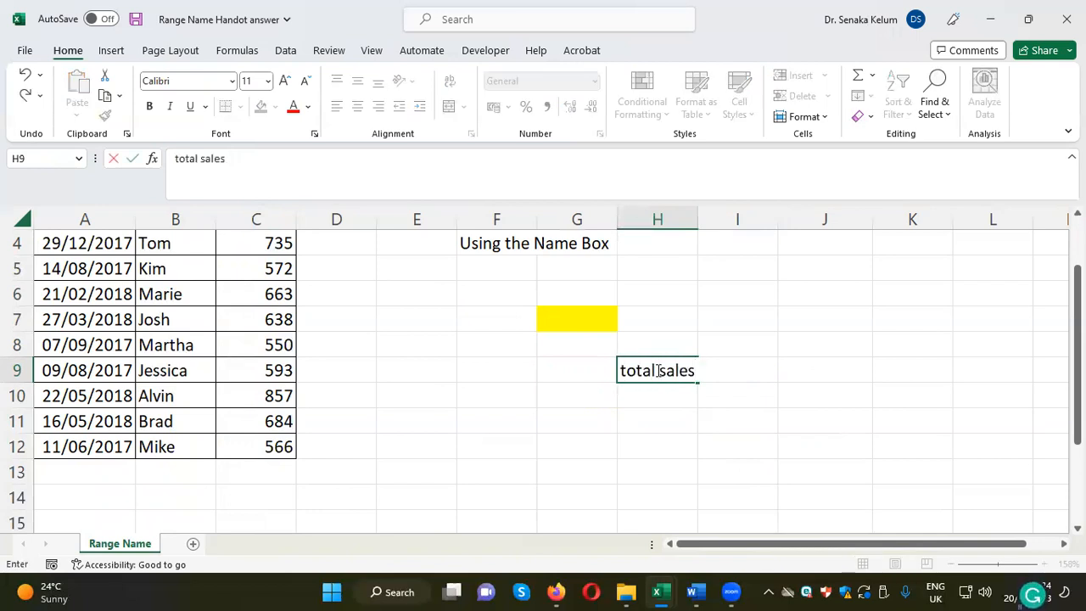
pyautogui.click(877, 396)
pyautogui.click(683, 394)
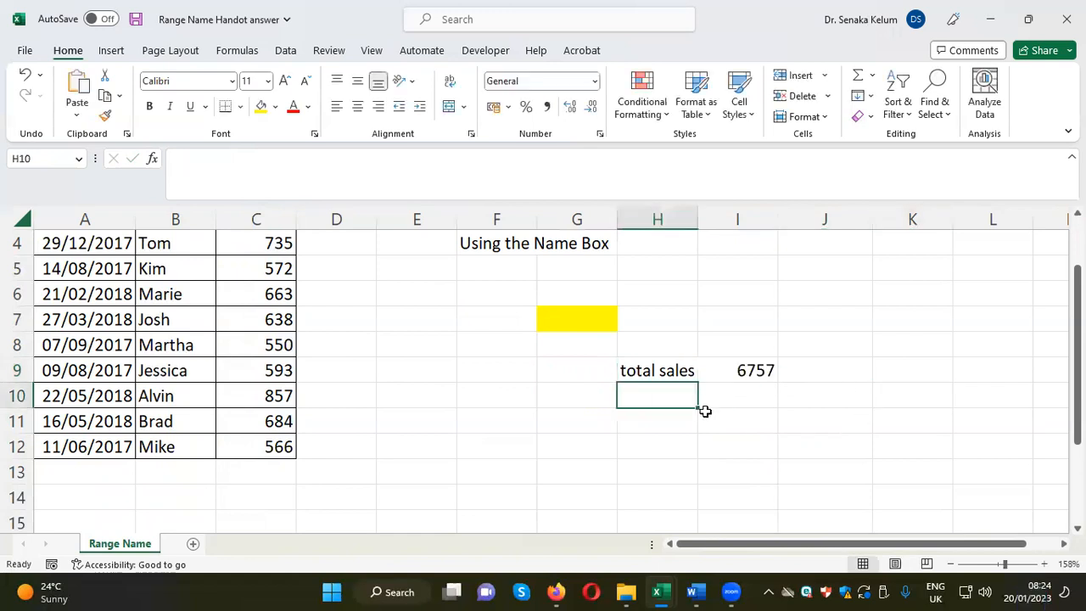
pyautogui.write('Ave Sales')
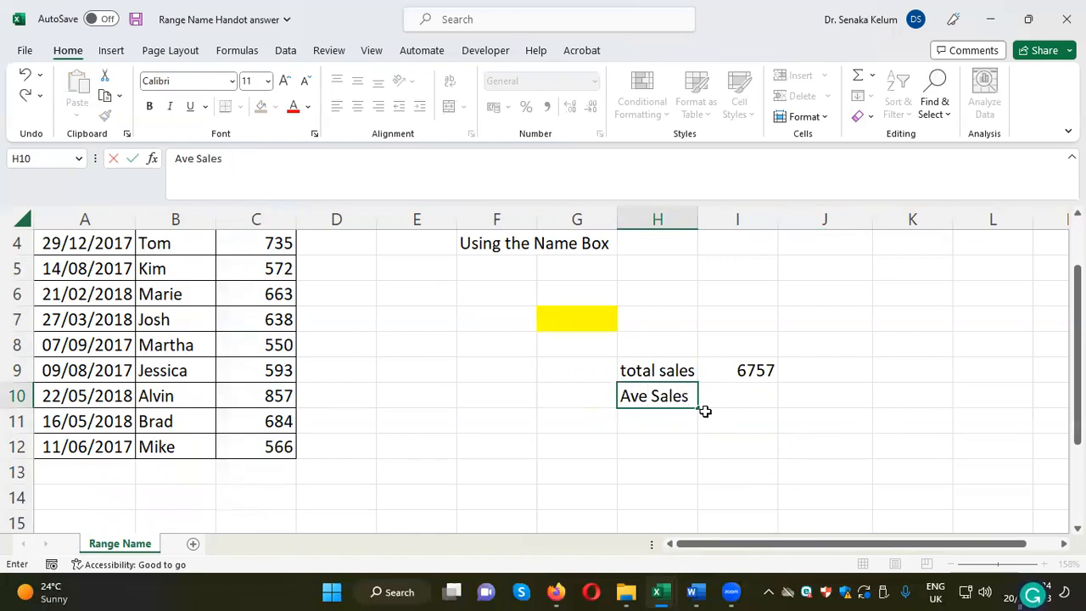
pyautogui.press('Tab')
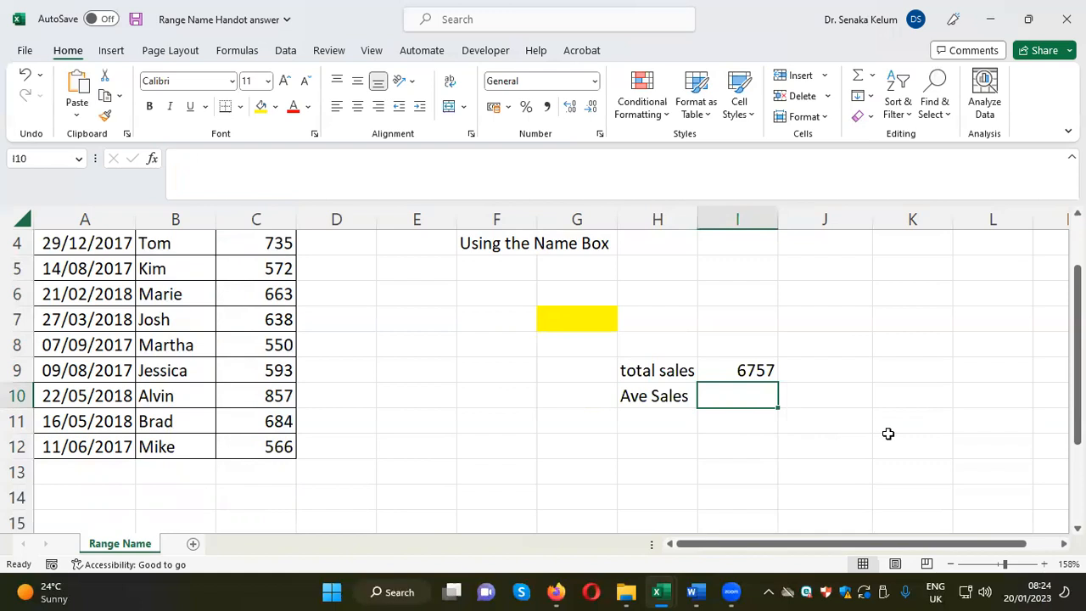
# Step: Enter =AVERAGE(Sales) in cell I10 to calculate the average sales through the range name
pyautogui.write('=')
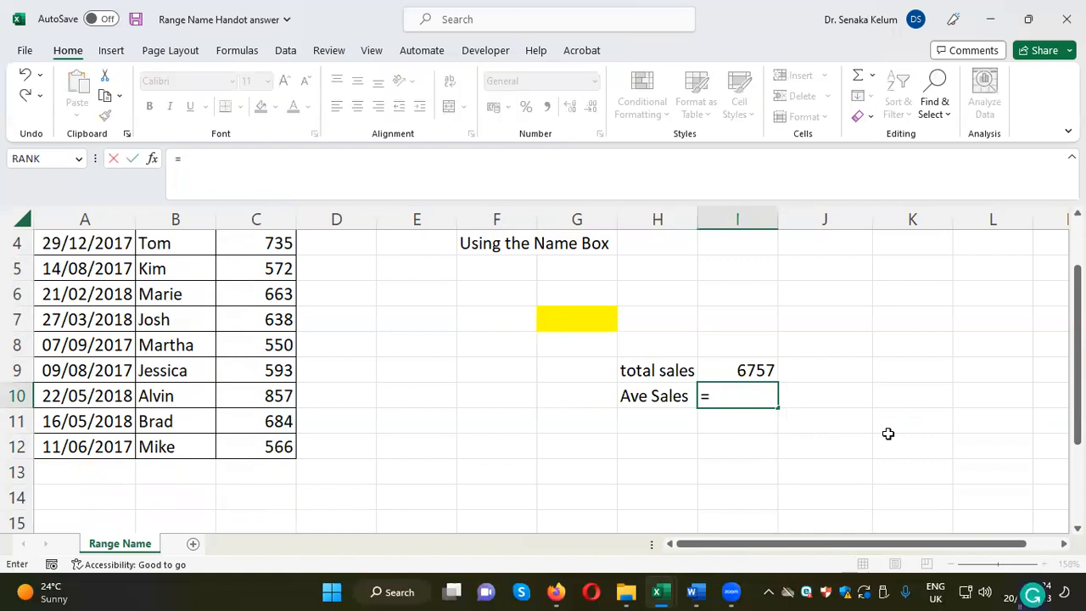
pyautogui.write('av')
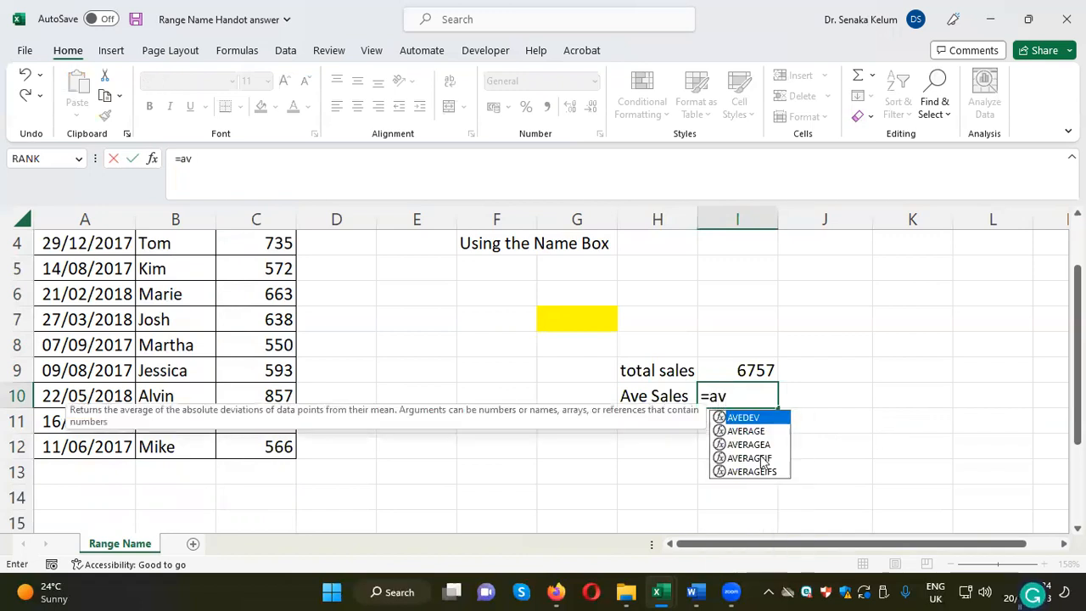
pyautogui.doubleClick(746, 431)
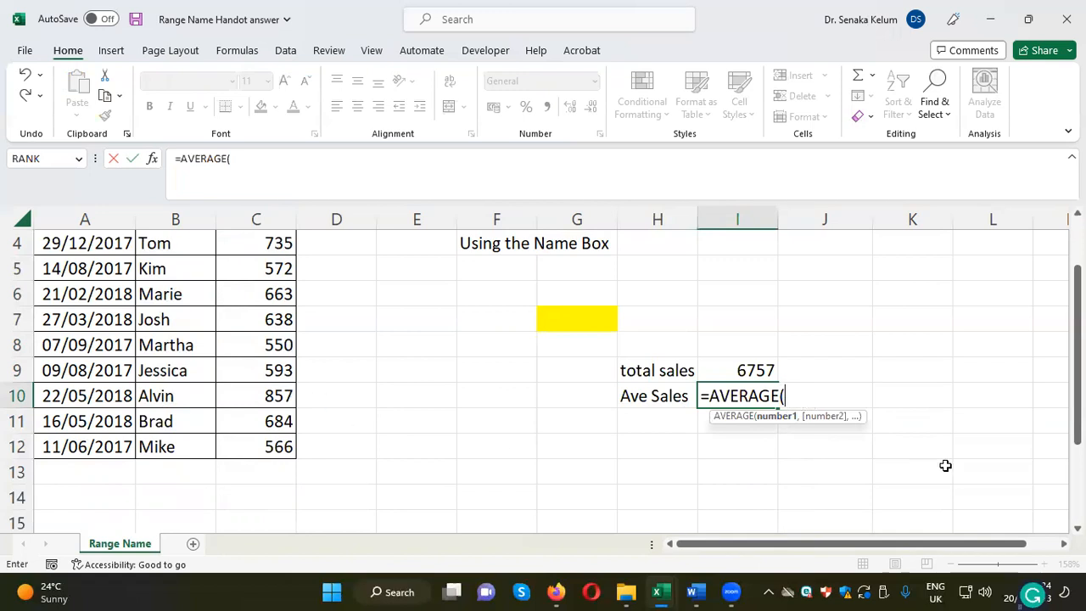
pyautogui.write('sa')
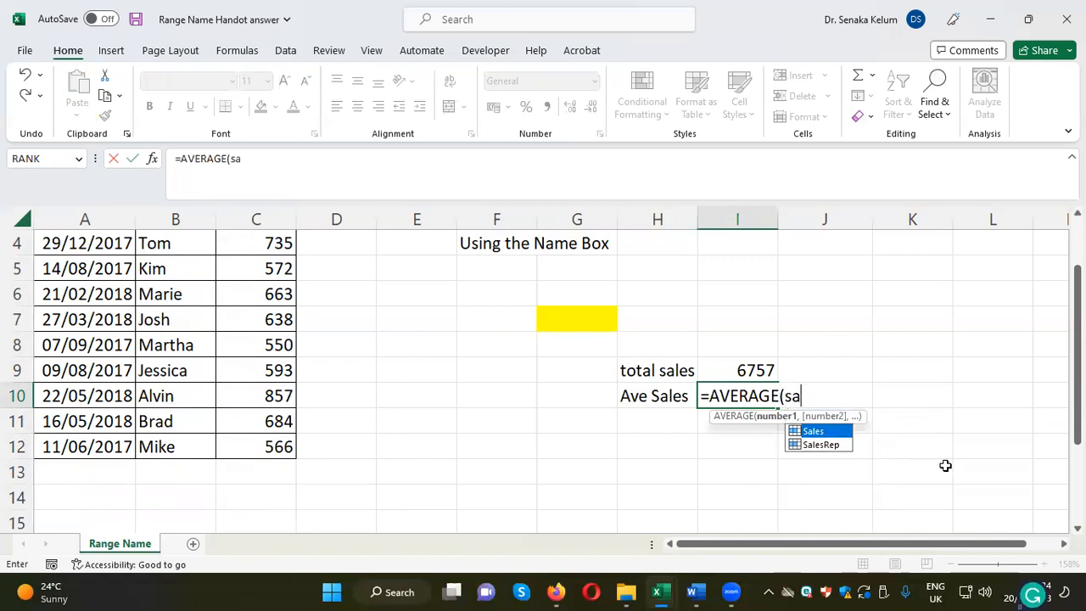
pyautogui.doubleClick(831, 431)
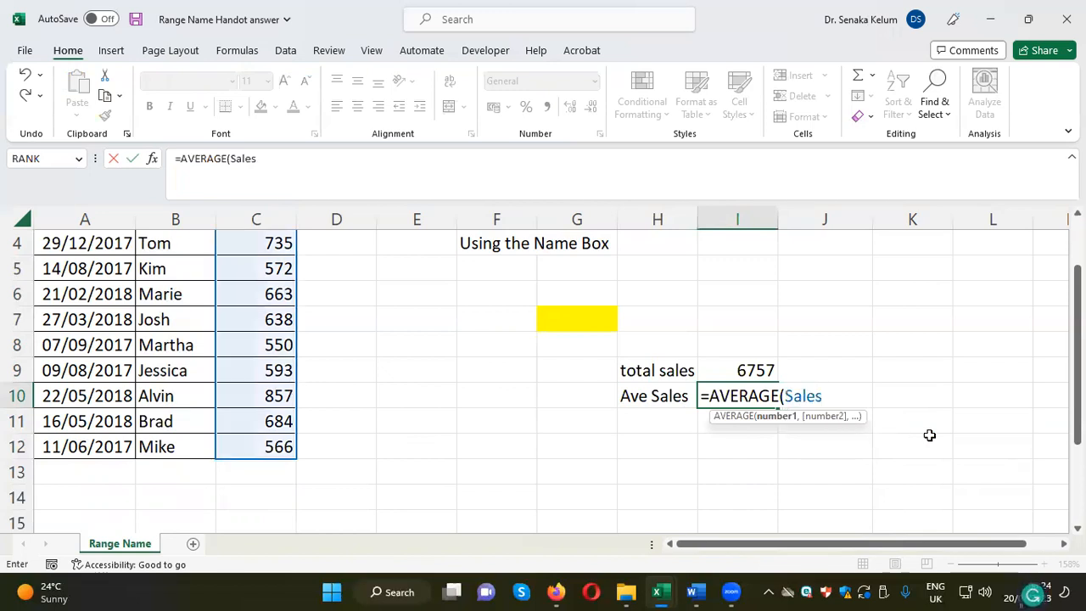
pyautogui.write(')')
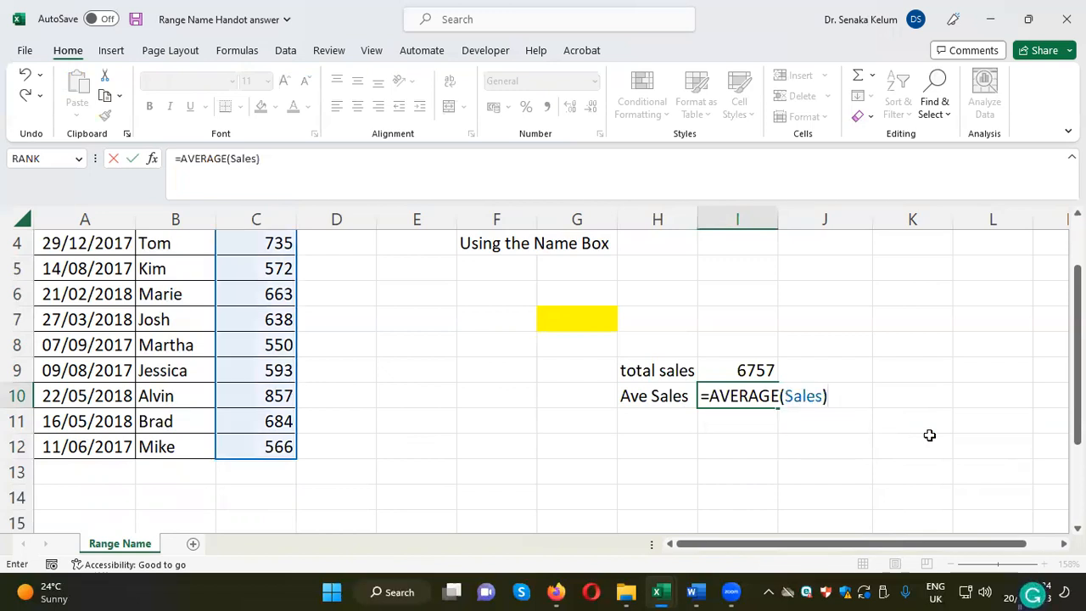
pyautogui.press('Return')
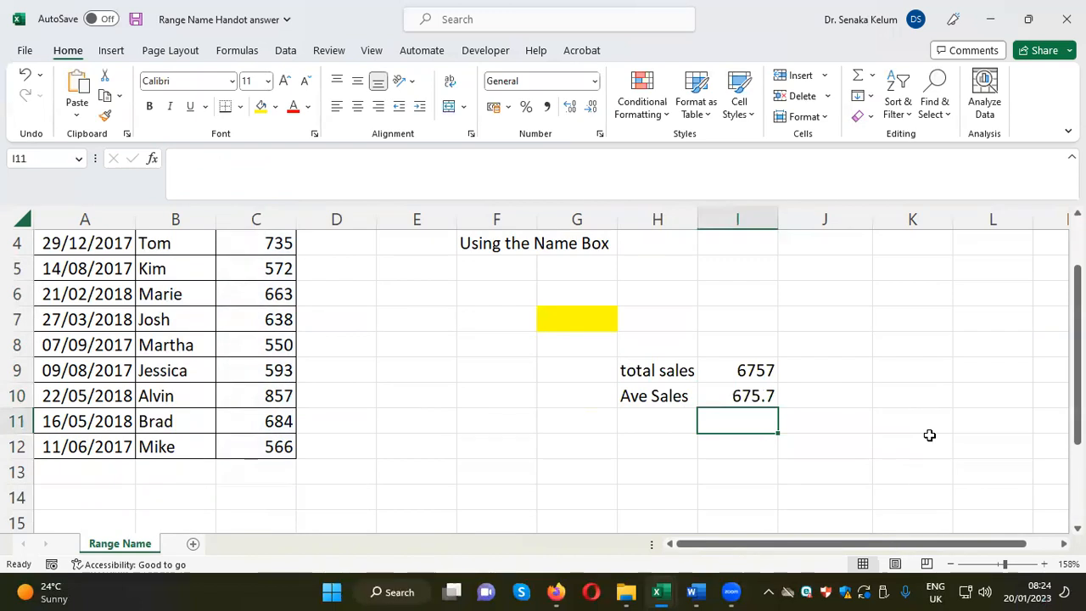
pyautogui.moveTo(756, 367); pyautogui.dragTo(756, 392)
# Step: Capitalise the label in cell H9 to read "Total sales" and widen column H slightly to fit it
pyautogui.click(637, 370)
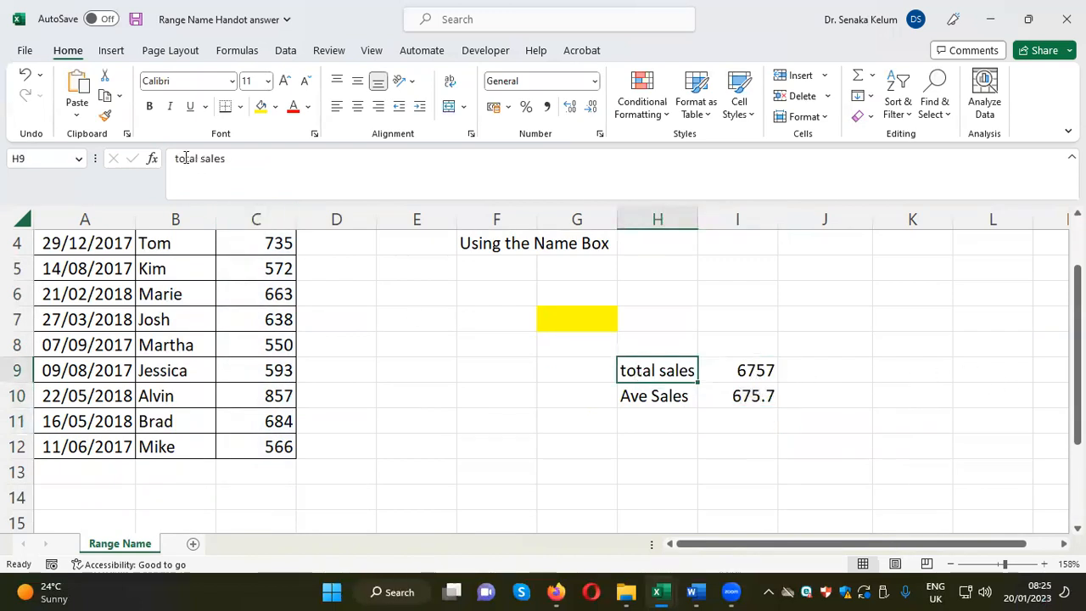
pyautogui.click(181, 158)
pyautogui.press('BackSpace')
pyautogui.write('T')
pyautogui.click(912, 374)
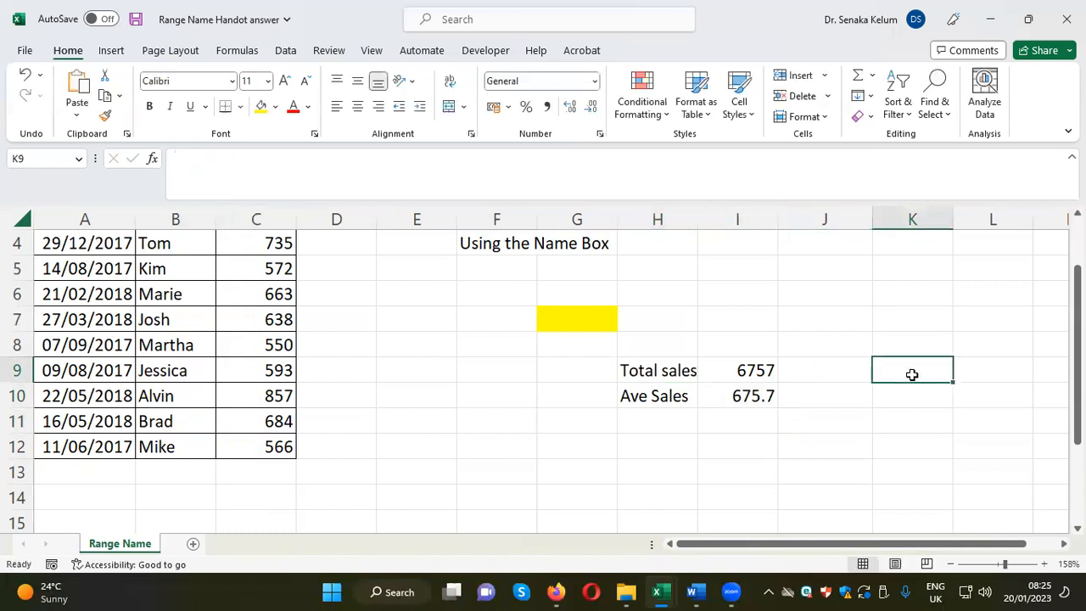
pyautogui.moveTo(697, 219); pyautogui.dragTo(711, 218)
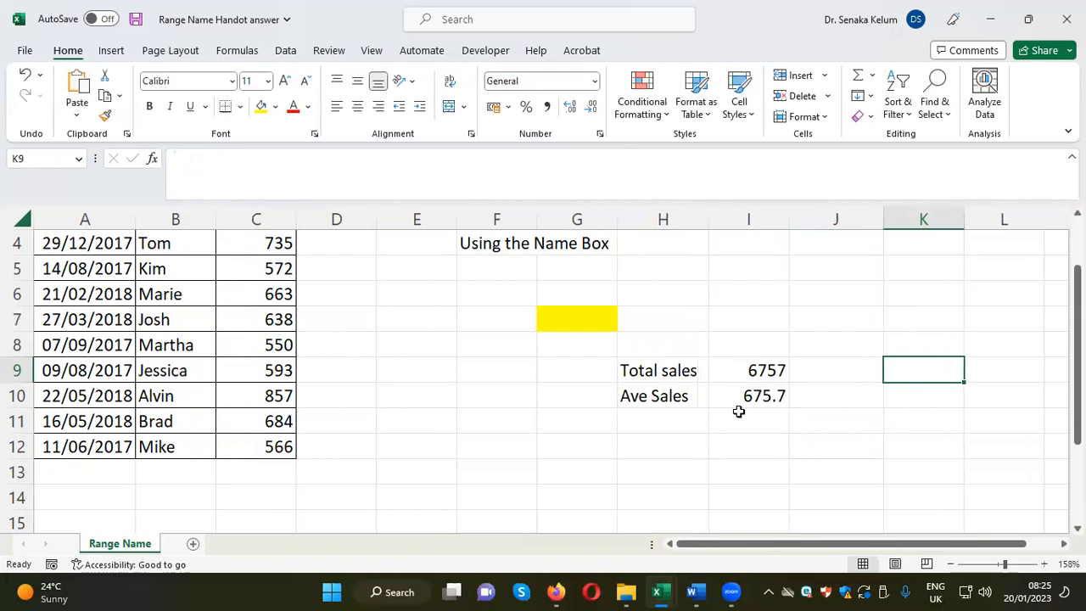
# Step: Enter the label "Min Sales" in cell H11 and "Max sales" in cell H12
pyautogui.click(664, 421)
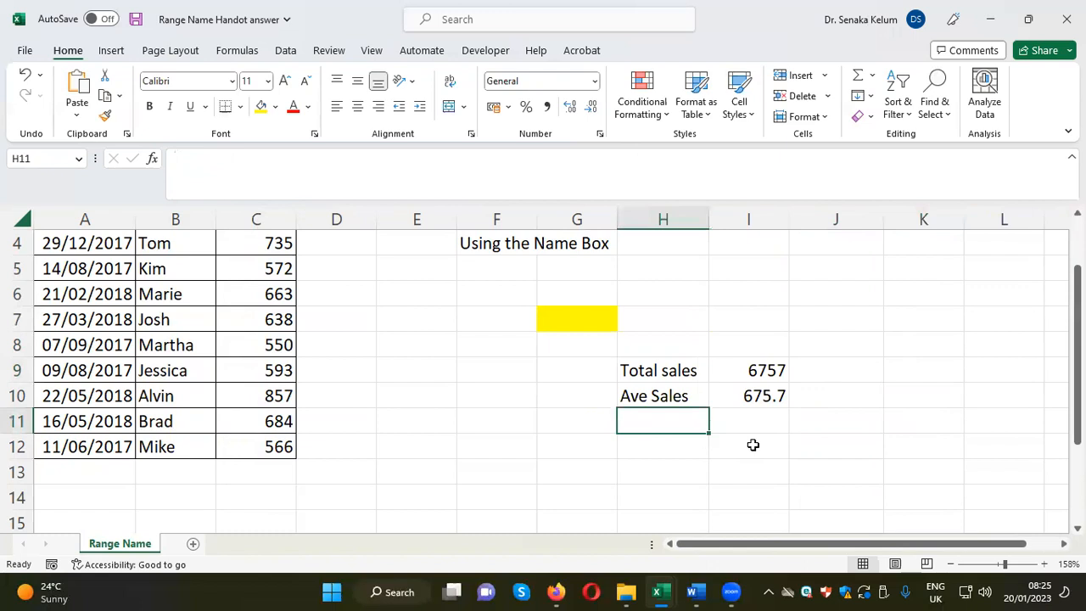
pyautogui.write('Min Sales')
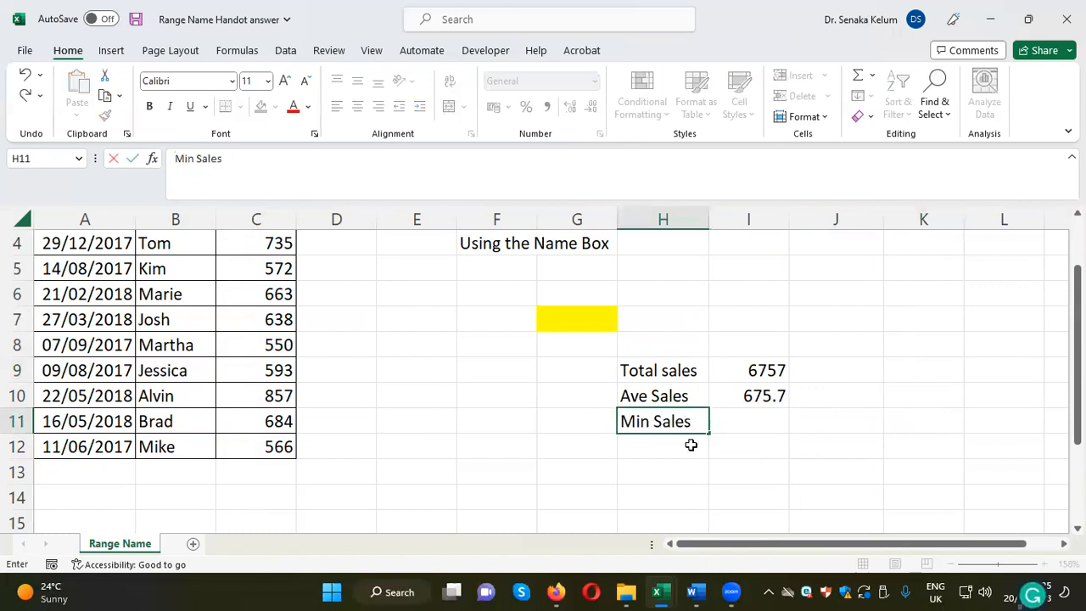
pyautogui.press('Return')
pyautogui.write('M')
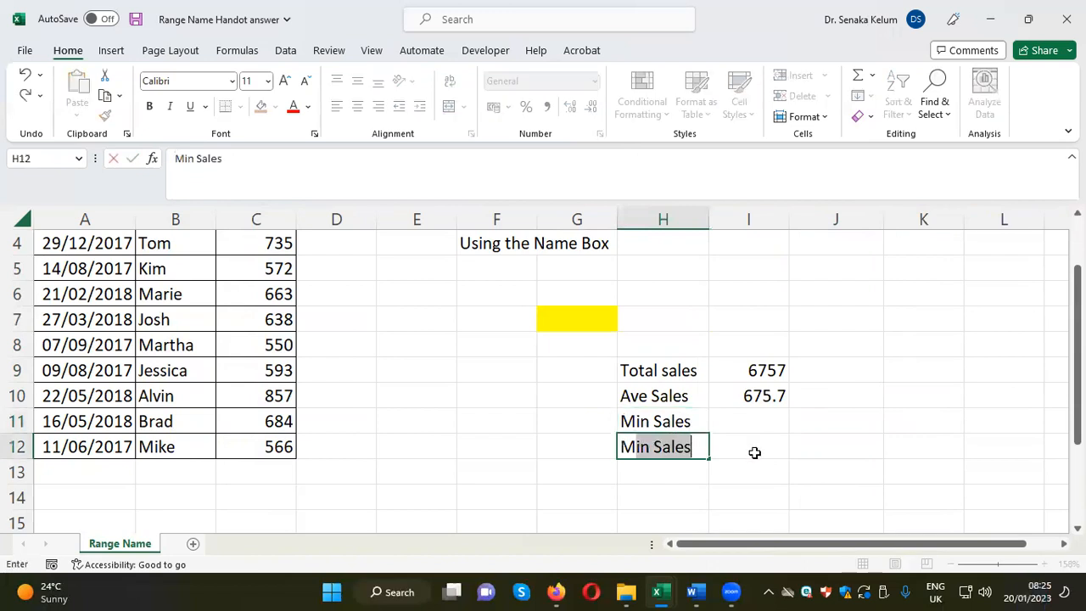
pyautogui.write('ax sales')
pyautogui.click(749, 419)
# Step: Enter =MIN(sales) in cell I11 to calculate the minimum sales through the range name
pyautogui.click(772, 443)
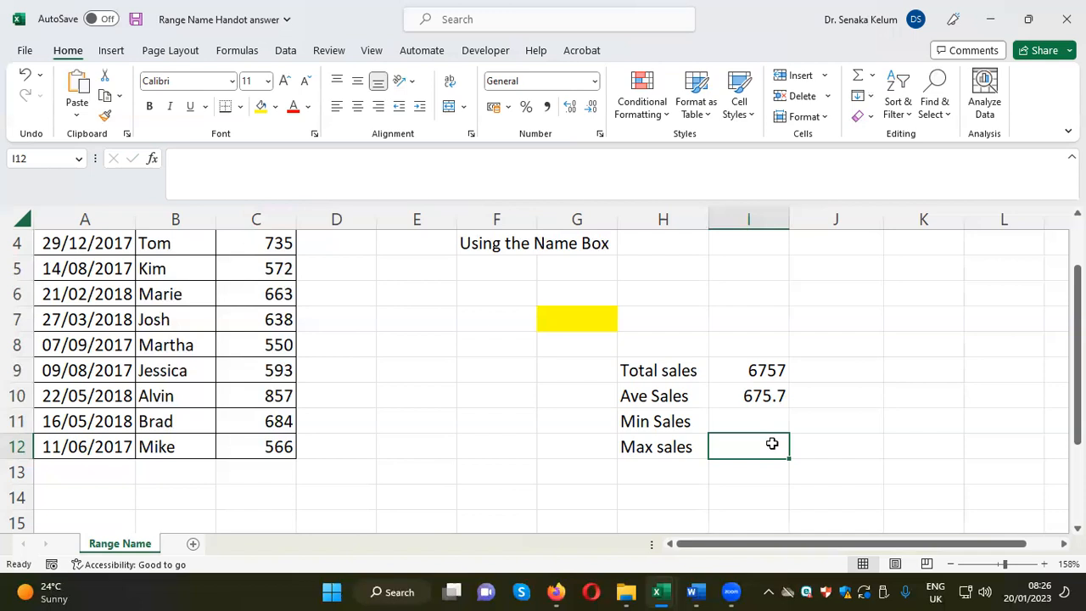
pyautogui.click(770, 426)
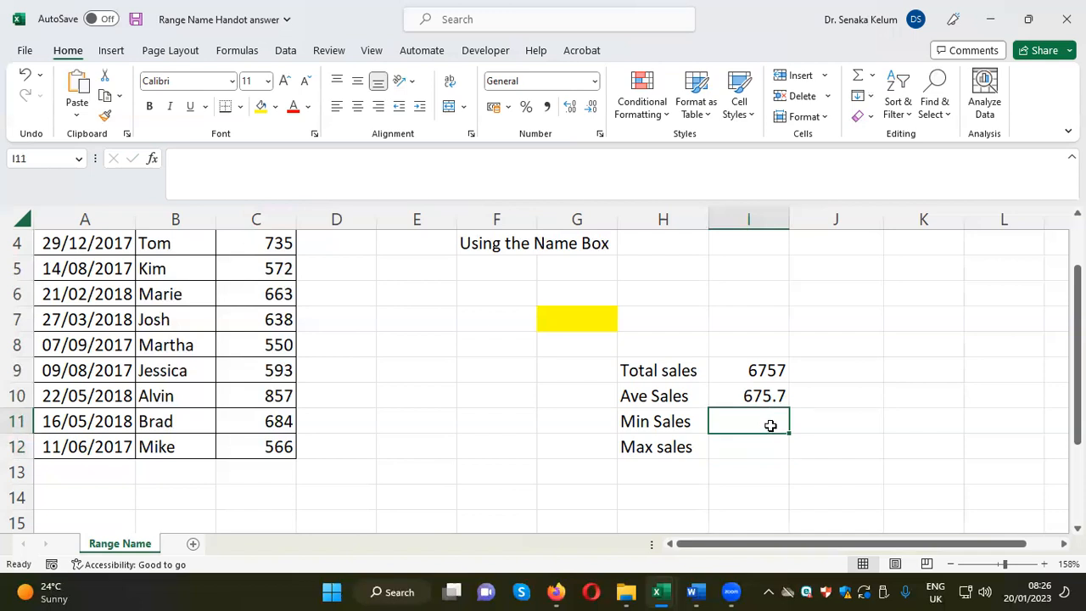
pyautogui.write('=')
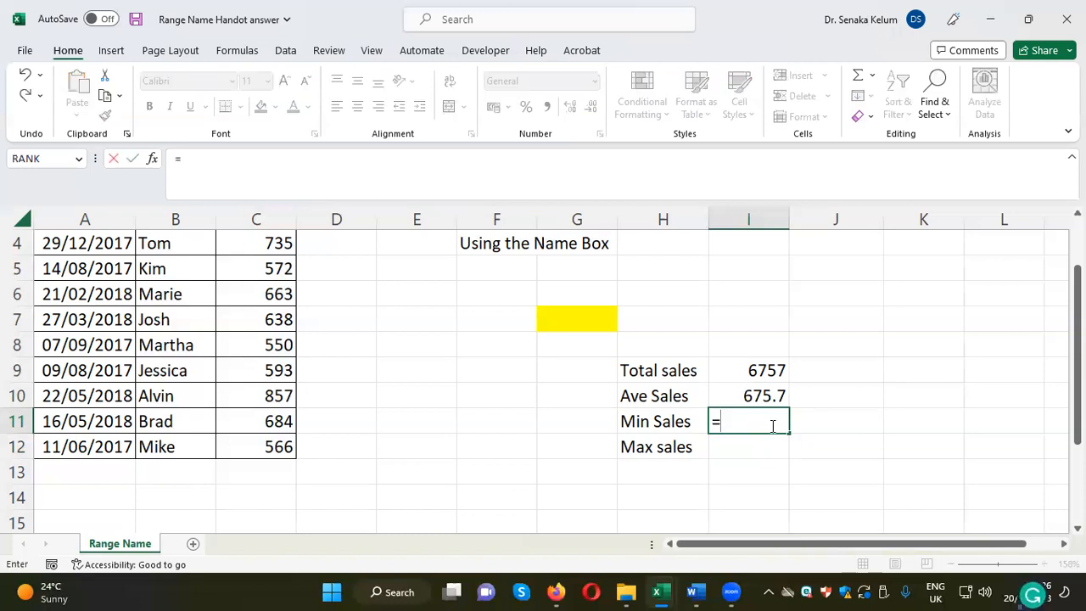
pyautogui.write('min')
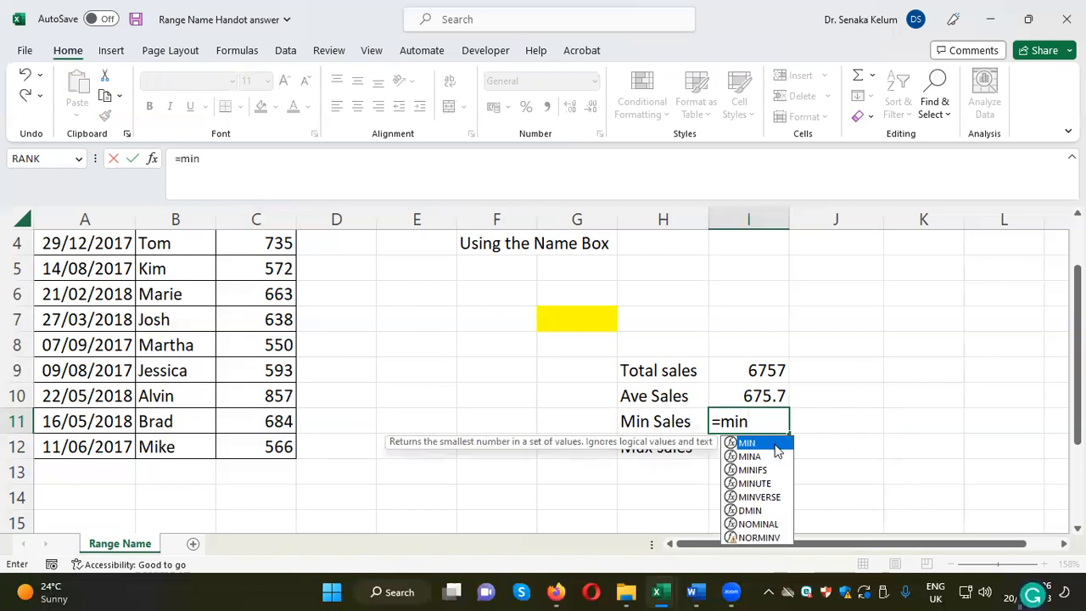
pyautogui.doubleClick(777, 444)
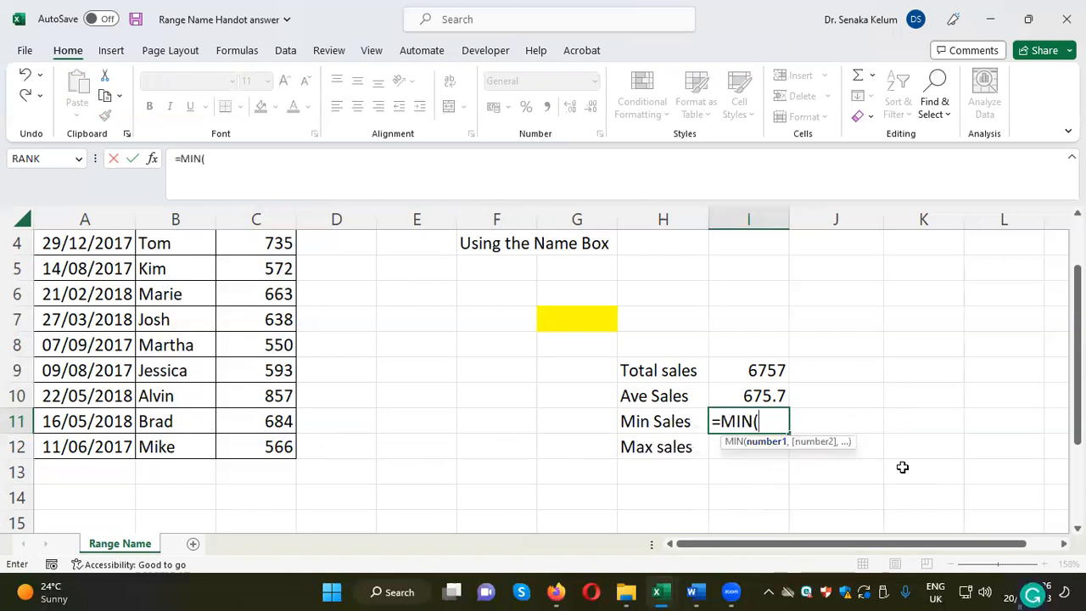
pyautogui.write('sales')
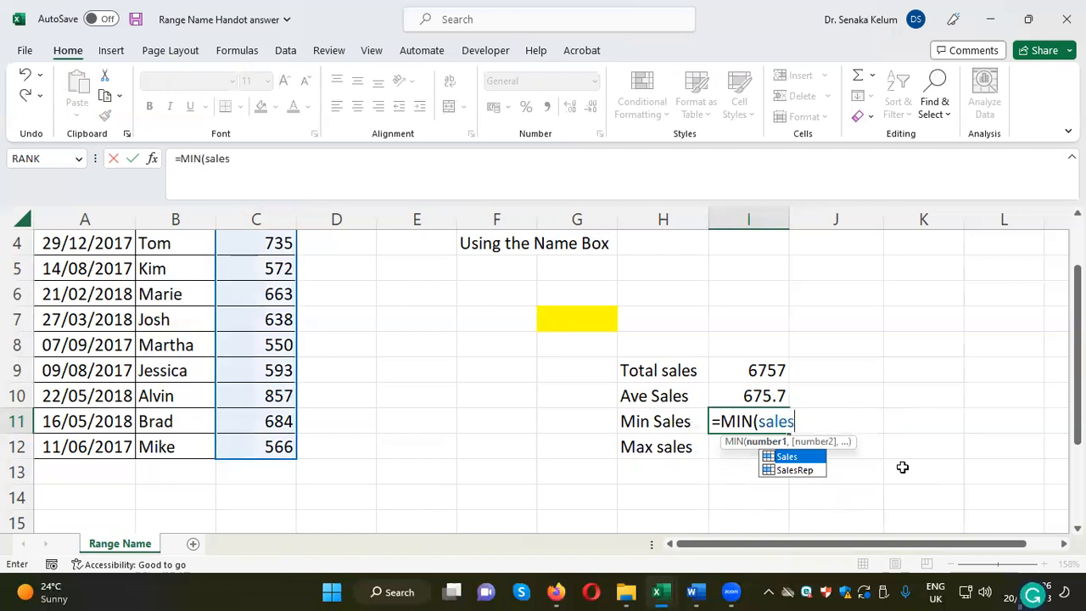
pyautogui.write(')')
pyautogui.press('Return')
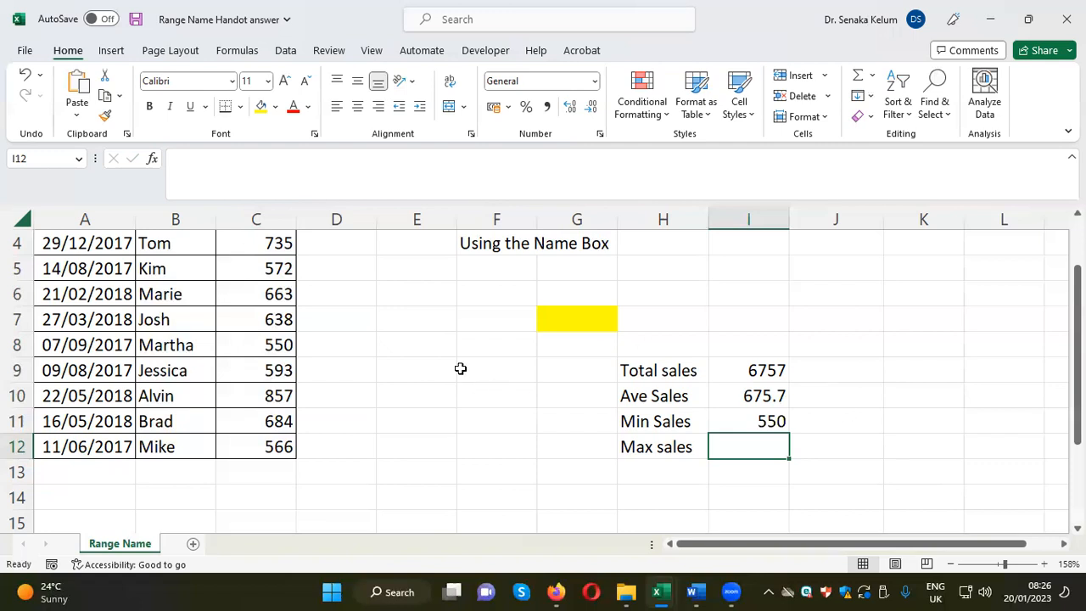
# Step: Enter =MAX(Sales) in cell I12 to calculate the maximum sales through the range name
pyautogui.scroll(1, 444, 334)
pyautogui.scroll(-2, 444, 336)
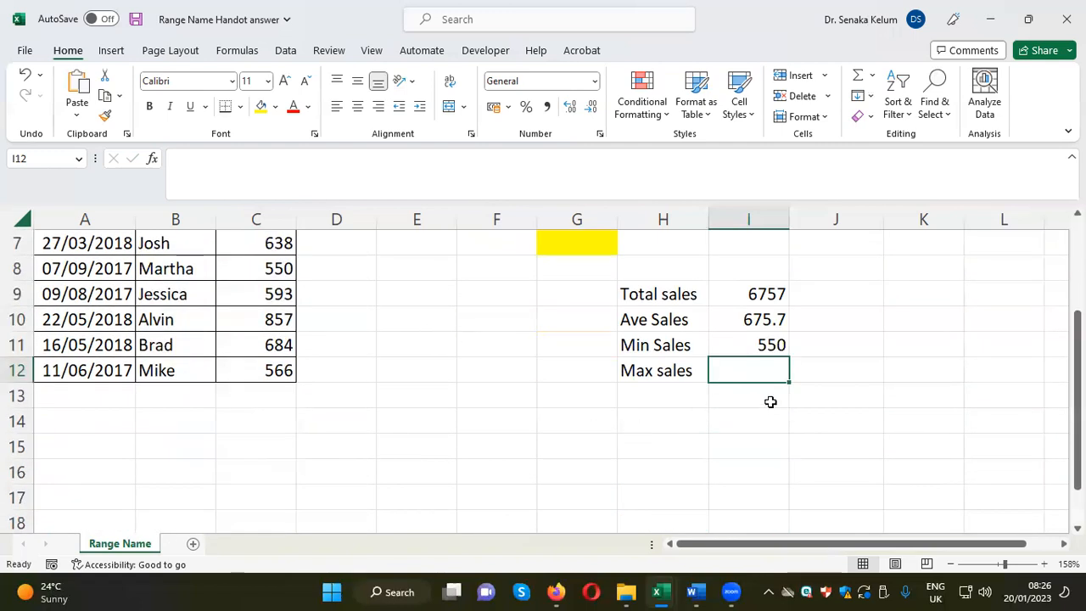
pyautogui.write('=max')
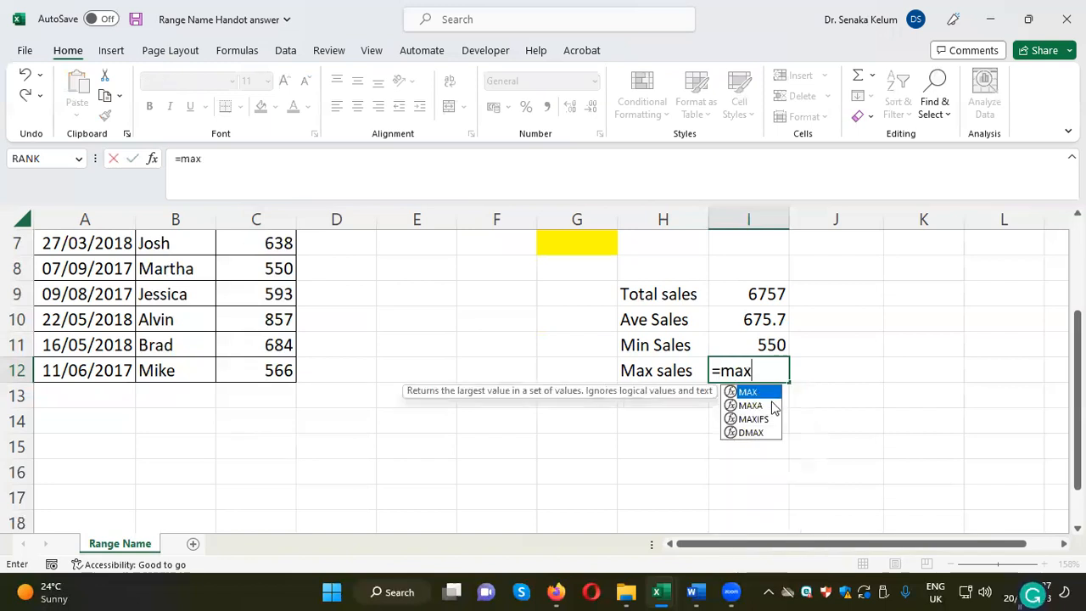
pyautogui.doubleClick(761, 394)
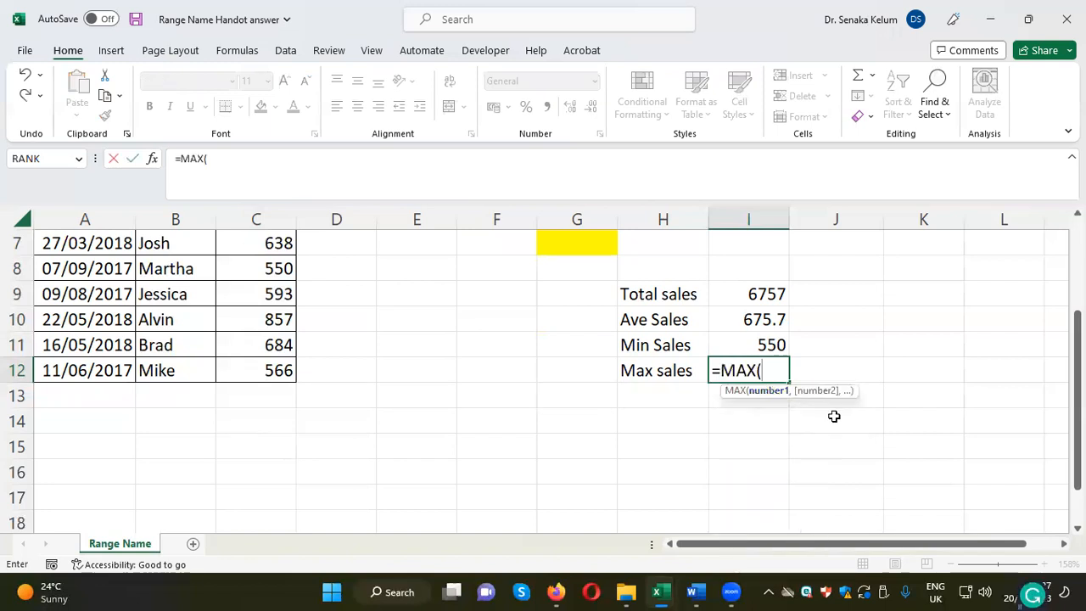
pyautogui.write('sa')
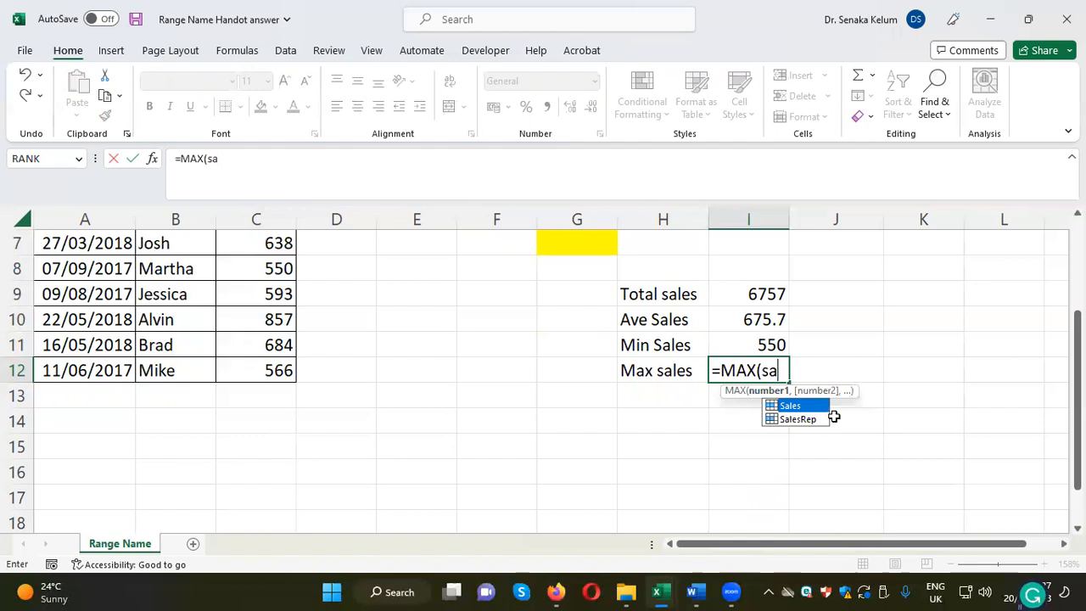
pyautogui.doubleClick(805, 406)
pyautogui.write(')')
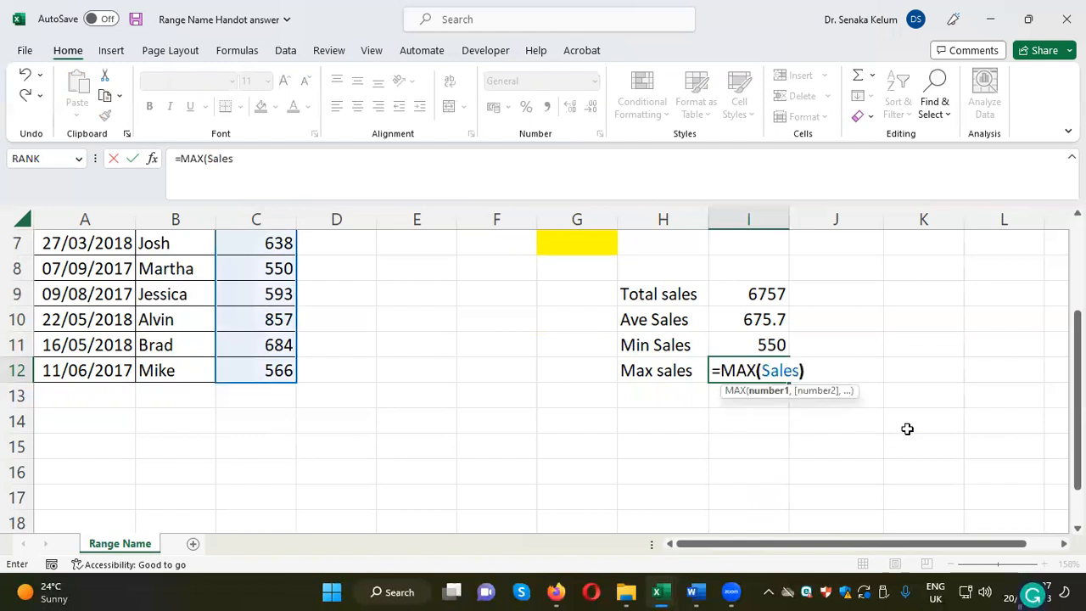
pyautogui.press('Return')
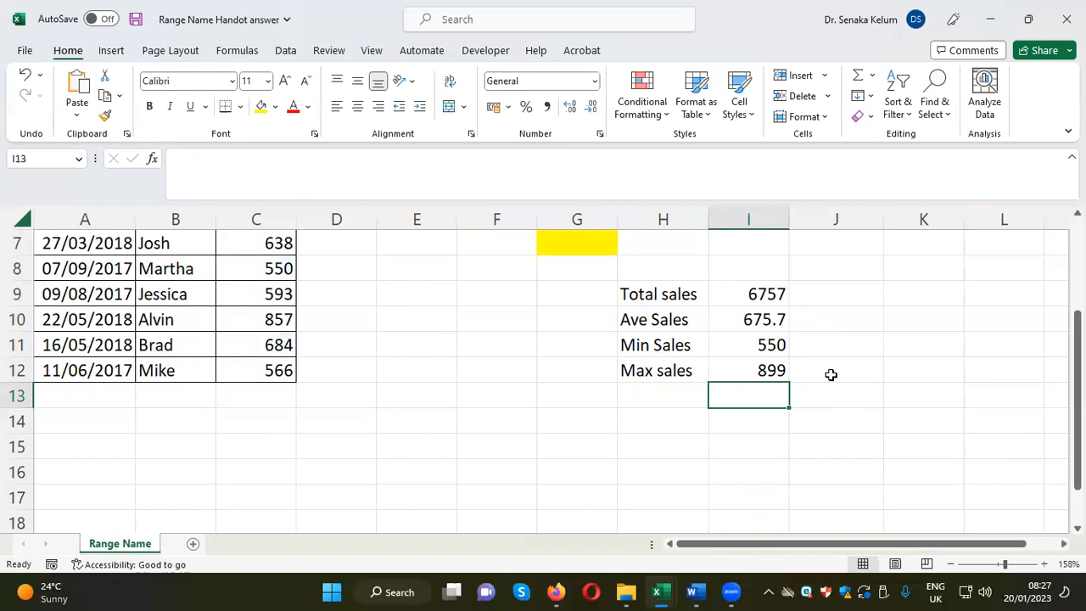
# Step: Make the heading "Using the Name Box" in cell F4 bold
pyautogui.scroll(2, 517, 303)
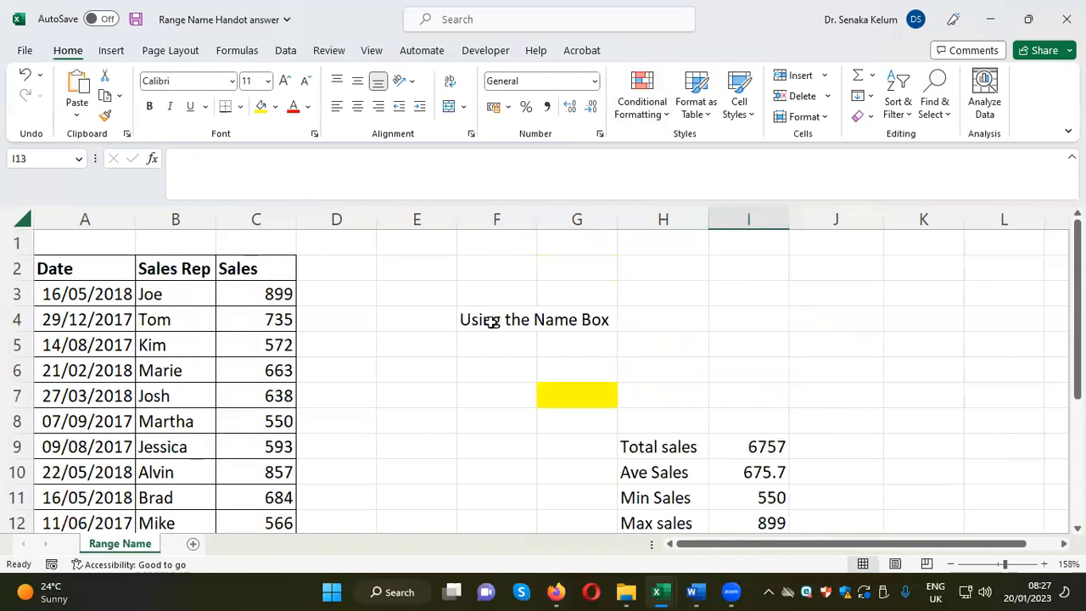
pyautogui.click(497, 332)
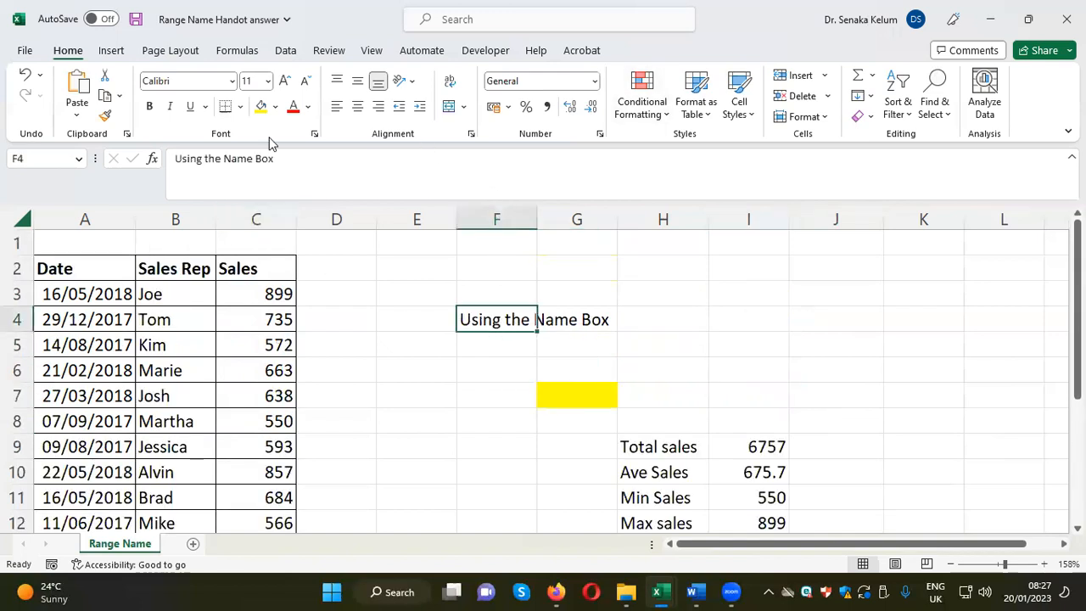
pyautogui.click(149, 106)
pyautogui.click(816, 348)
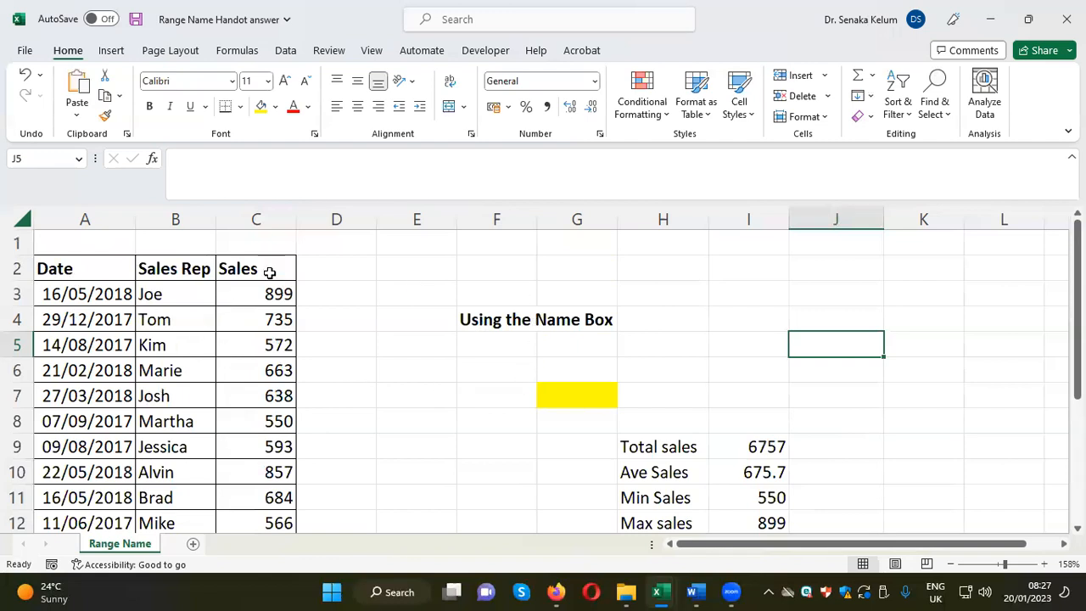
# Step: Delete the range names Date, Name, Sales and SalesRep together in the Name Manager and close it
pyautogui.moveTo(106, 297); pyautogui.dragTo(93, 522)
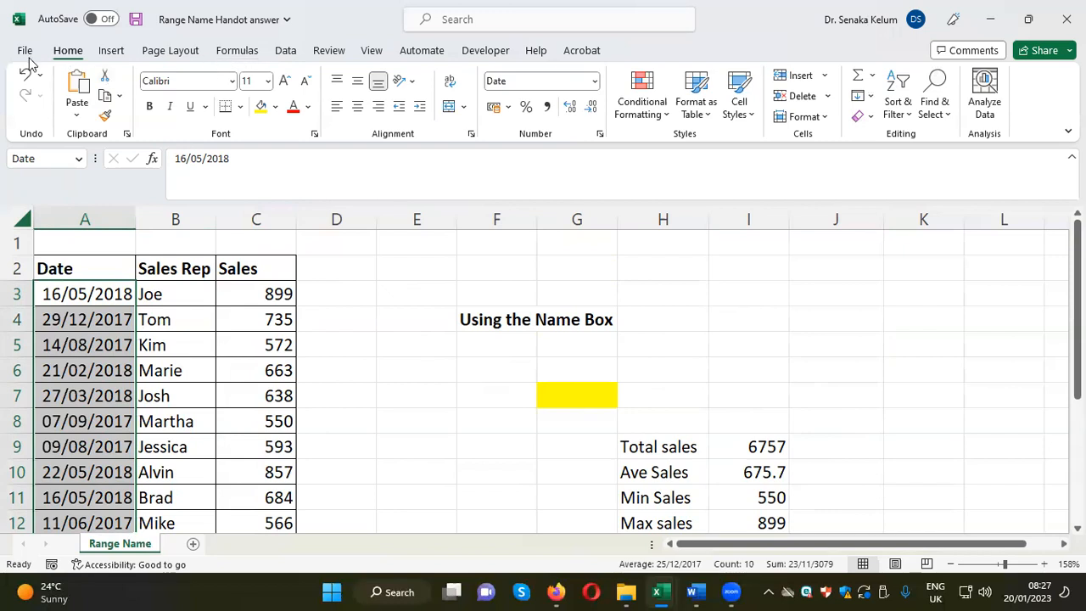
pyautogui.click(240, 51)
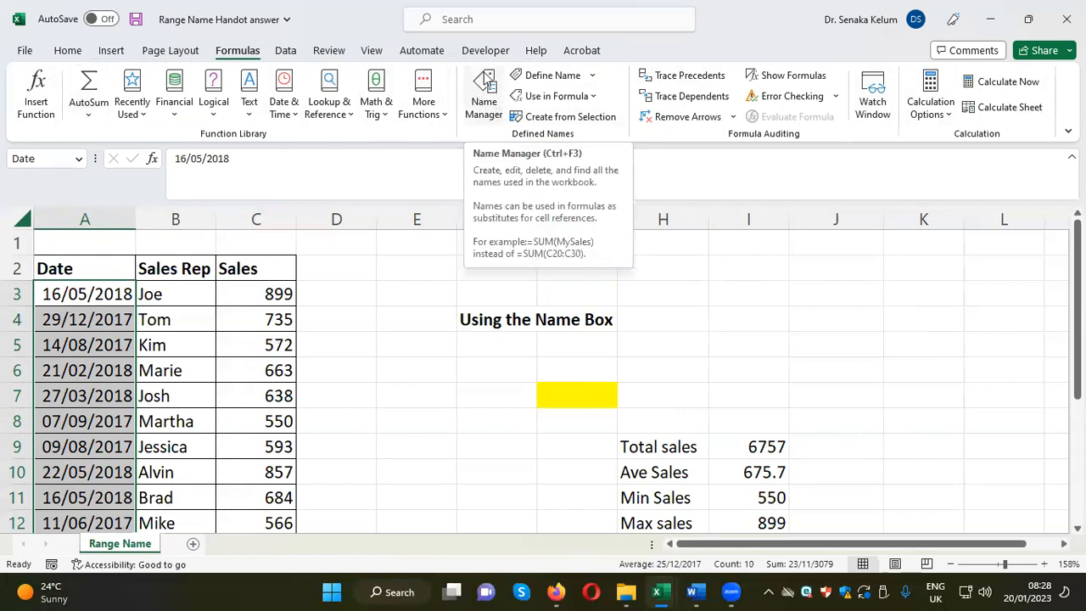
pyautogui.click(486, 108)
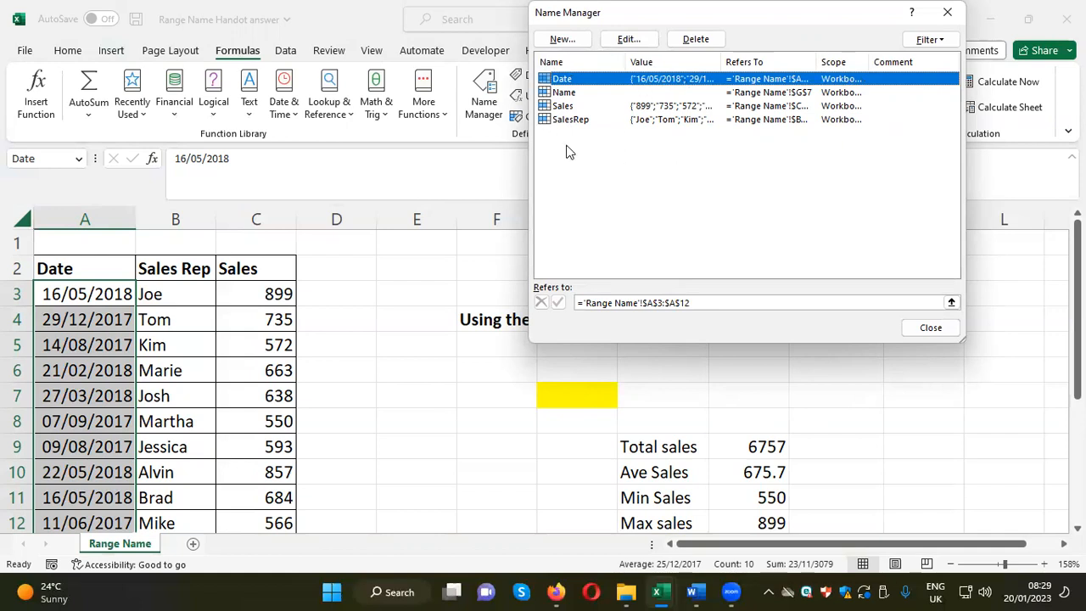
pyautogui.moveTo(567, 140); pyautogui.dragTo(574, 82)
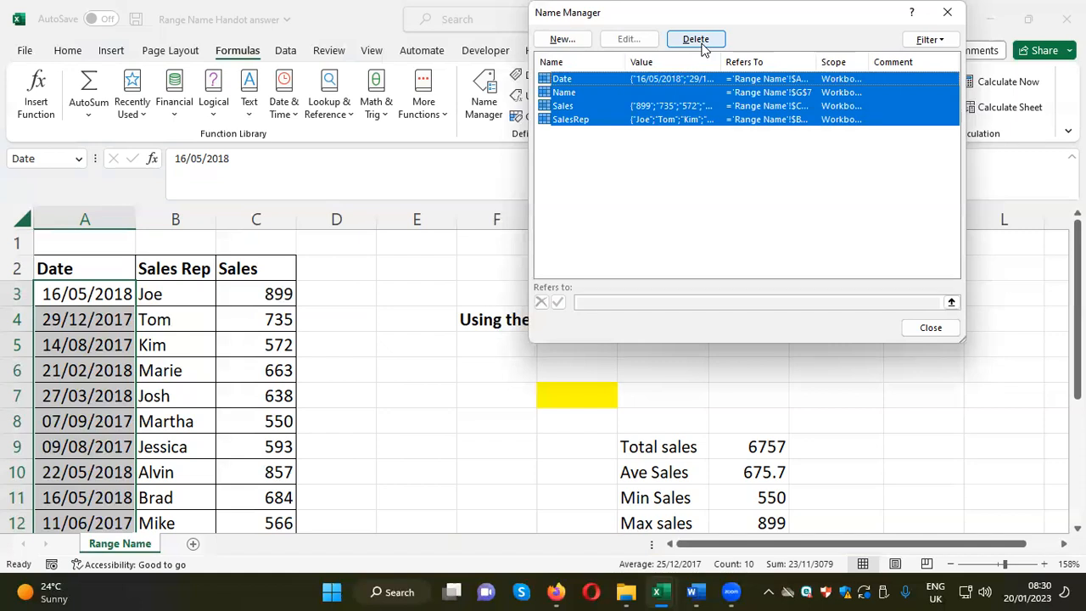
pyautogui.click(701, 44)
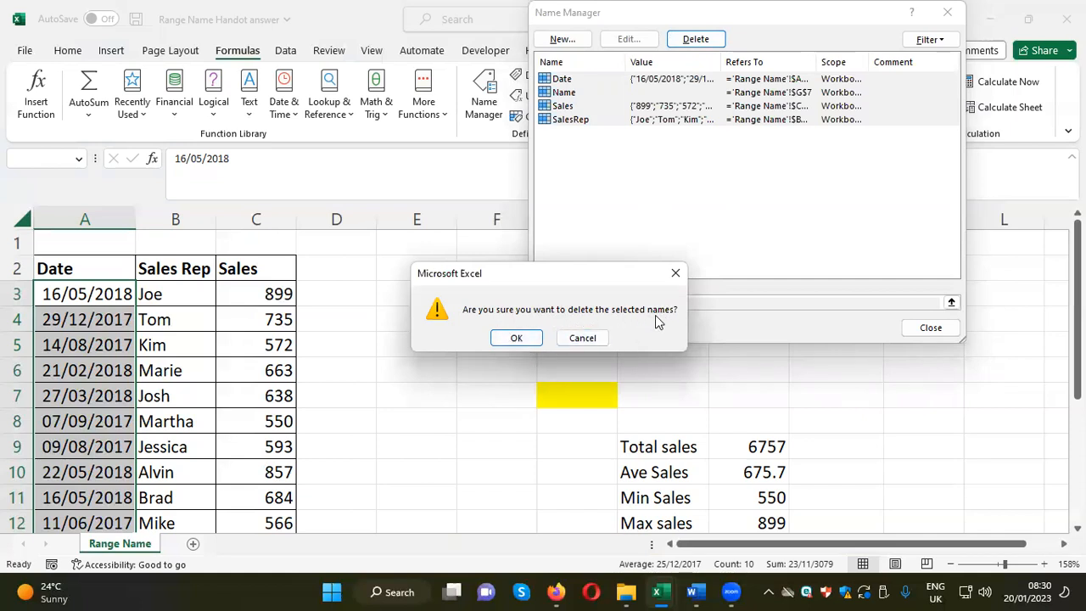
pyautogui.click(519, 338)
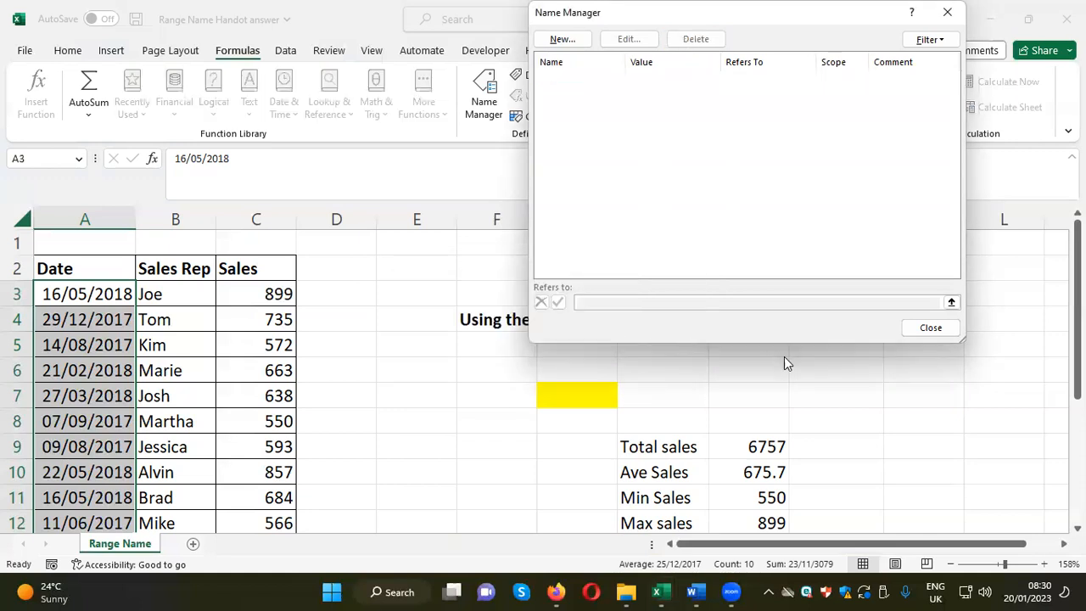
pyautogui.click(930, 329)
# Step: Check the total, average, minimum and maximum sales formulas in cells I9 to I12 one by one
pyautogui.scroll(-2, 905, 381)
pyautogui.click(763, 307)
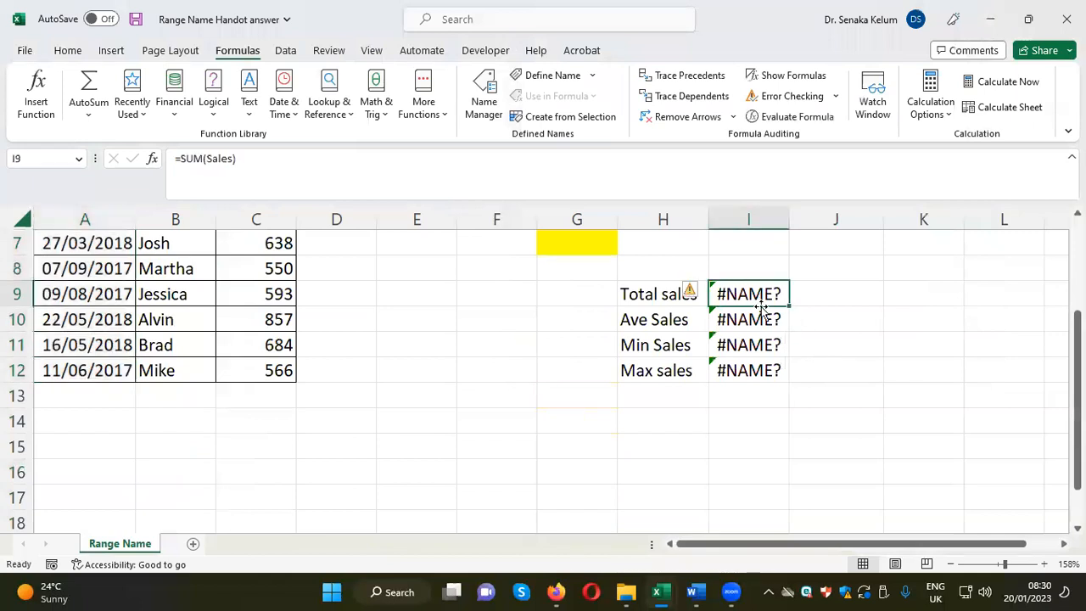
pyautogui.click(761, 319)
pyautogui.click(763, 343)
pyautogui.click(765, 365)
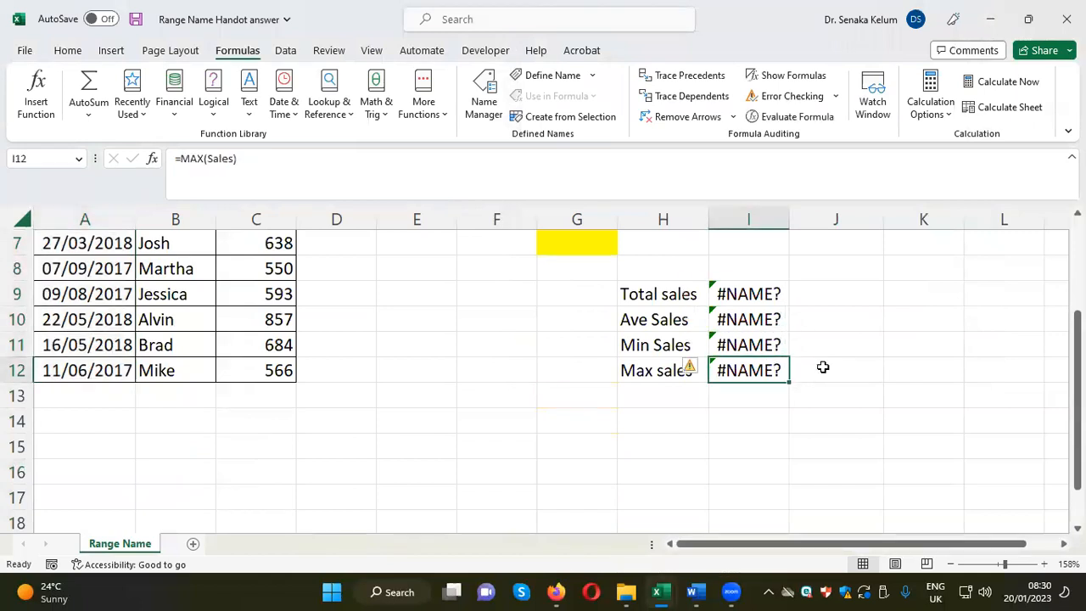
# Step: Enter the heading "Define Name" in cell F5, directly under "Using the Name Box"
pyautogui.scroll(1, 882, 349)
pyautogui.scroll(1, 886, 347)
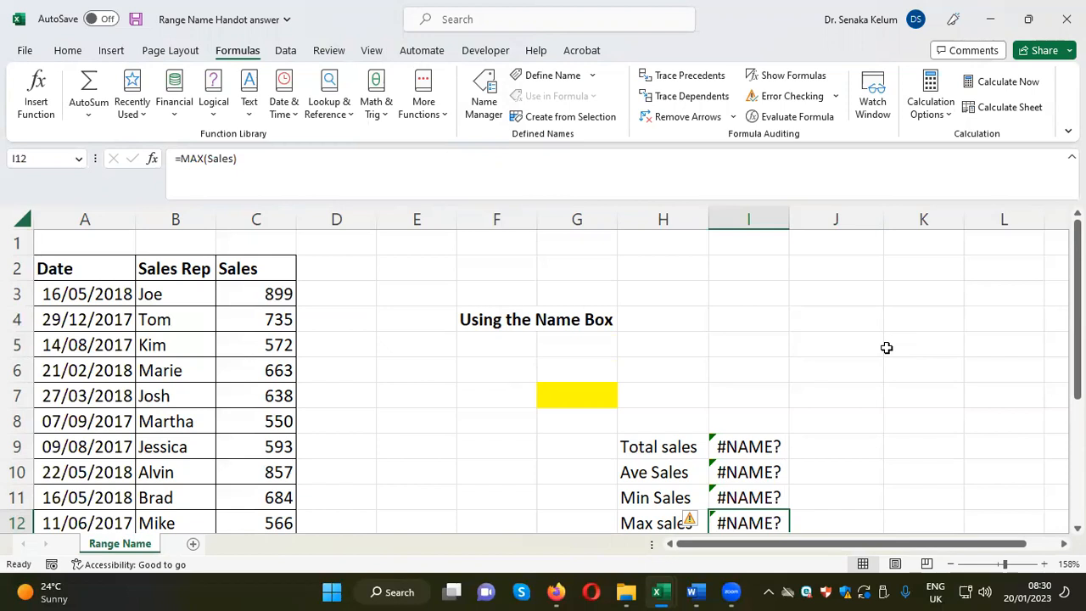
pyautogui.click(500, 343)
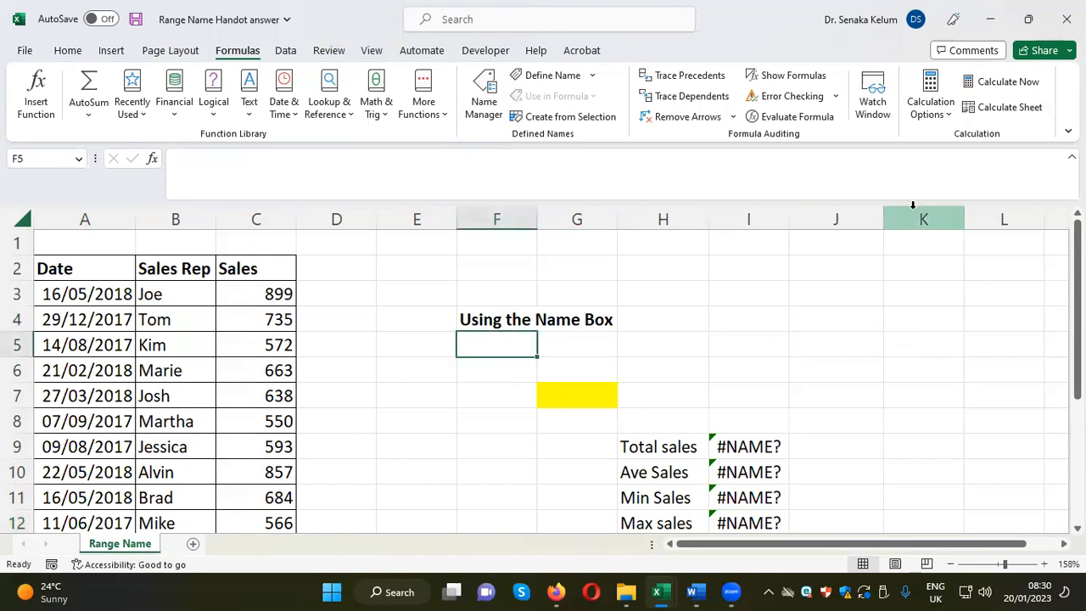
pyautogui.write('D')
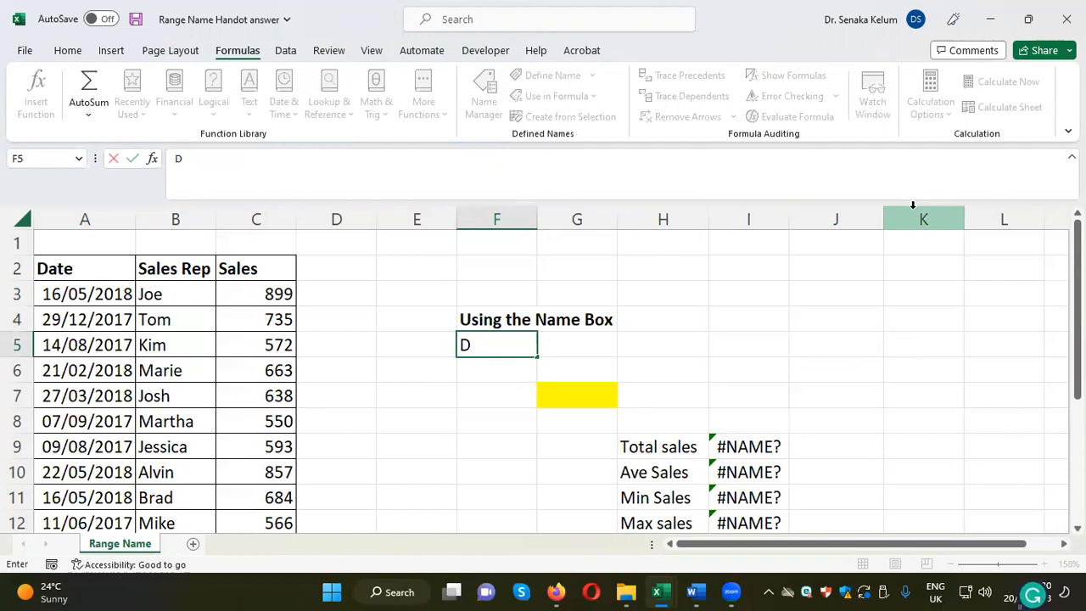
pyautogui.write('efine')
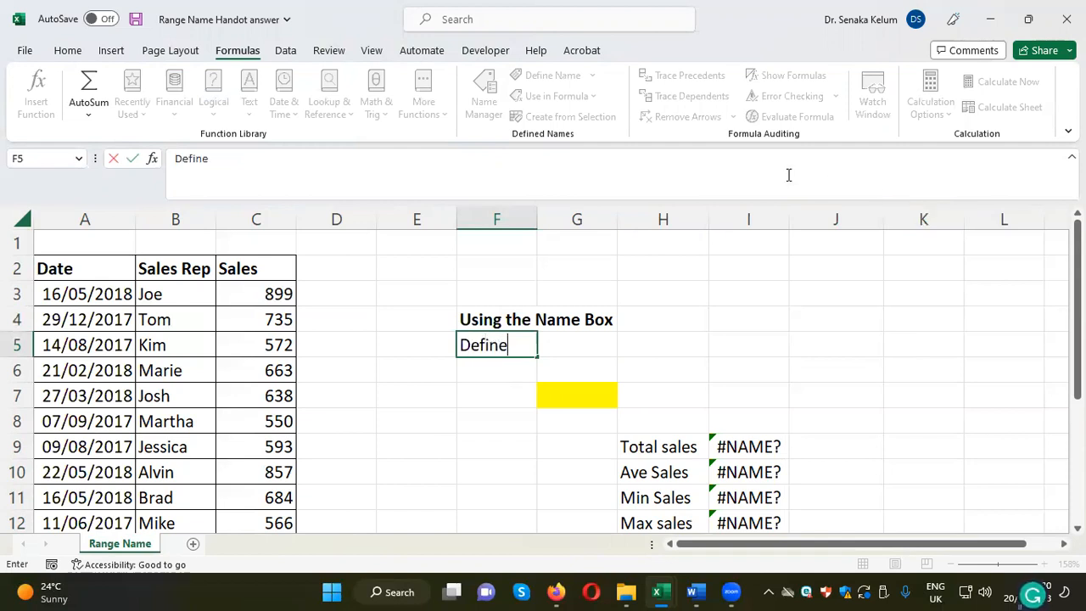
pyautogui.write(' Name')
pyautogui.click(859, 334)
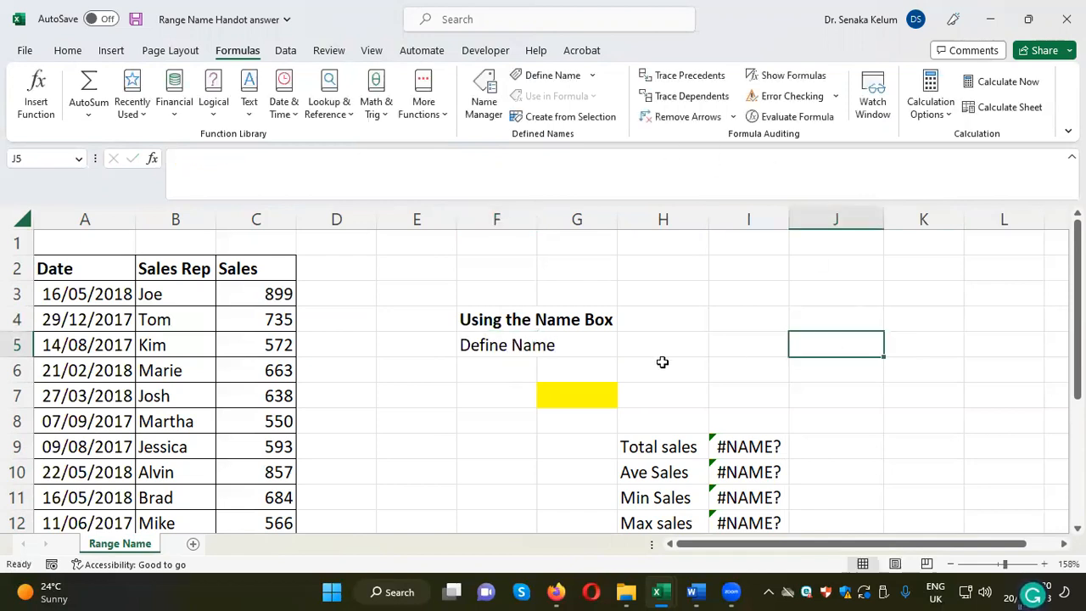
# Step: Make the heading "Define Name" in cell F5 bold
pyautogui.click(497, 347)
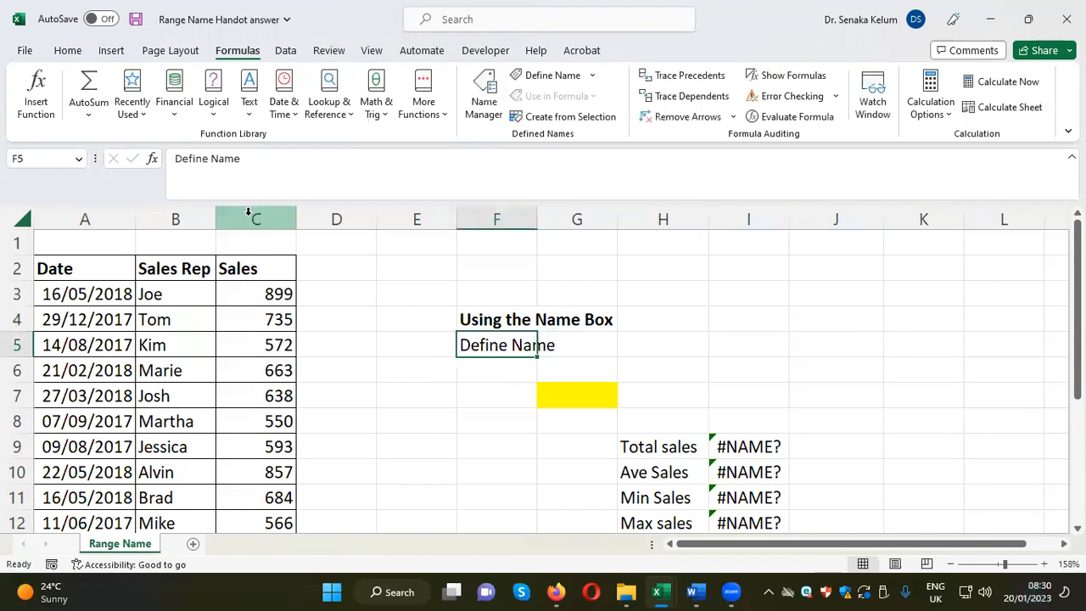
pyautogui.click(66, 52)
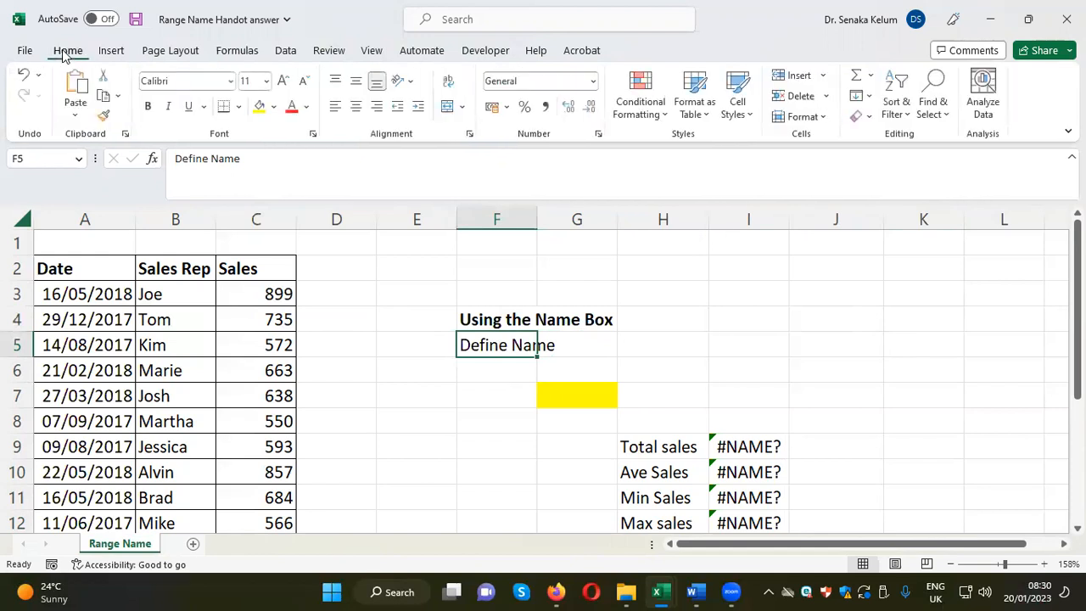
pyautogui.click(150, 106)
pyautogui.click(772, 394)
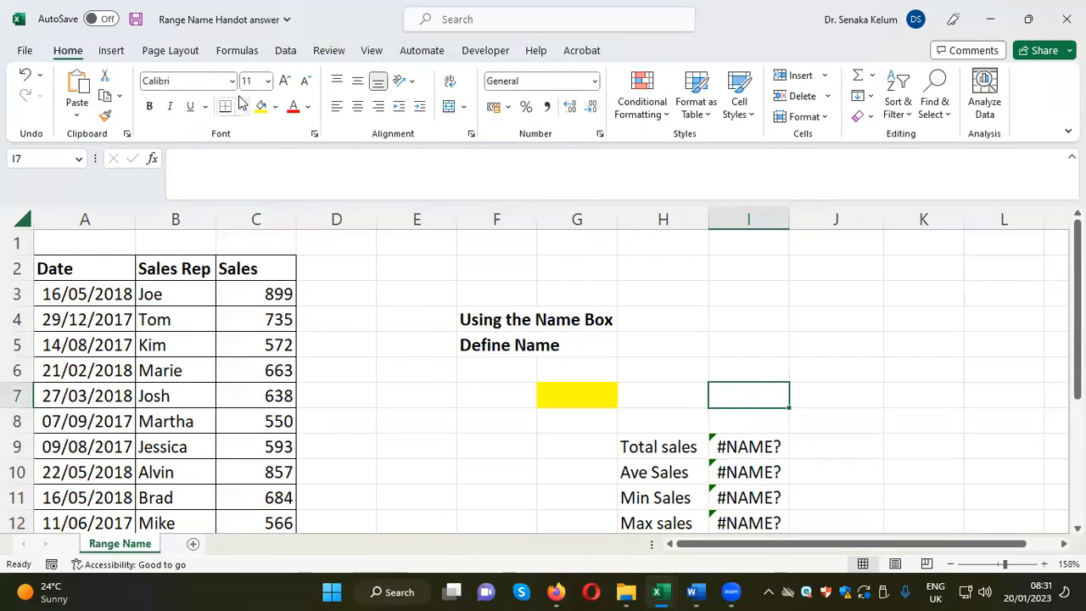
# Step: Start defining a new name and limit its scope to the Range Name sheet
pyautogui.click(236, 51)
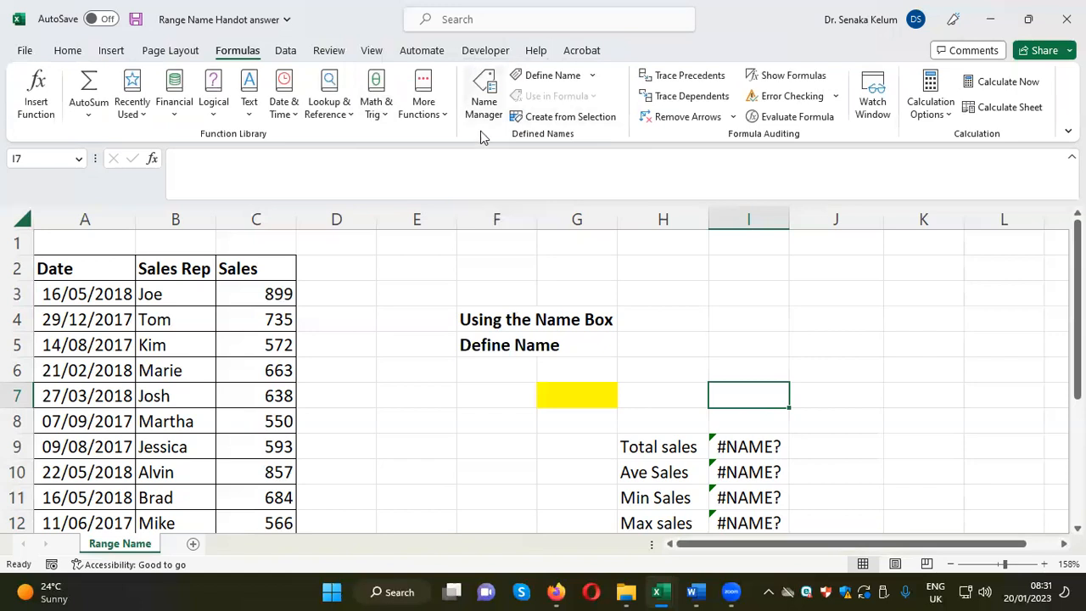
pyautogui.click(553, 76)
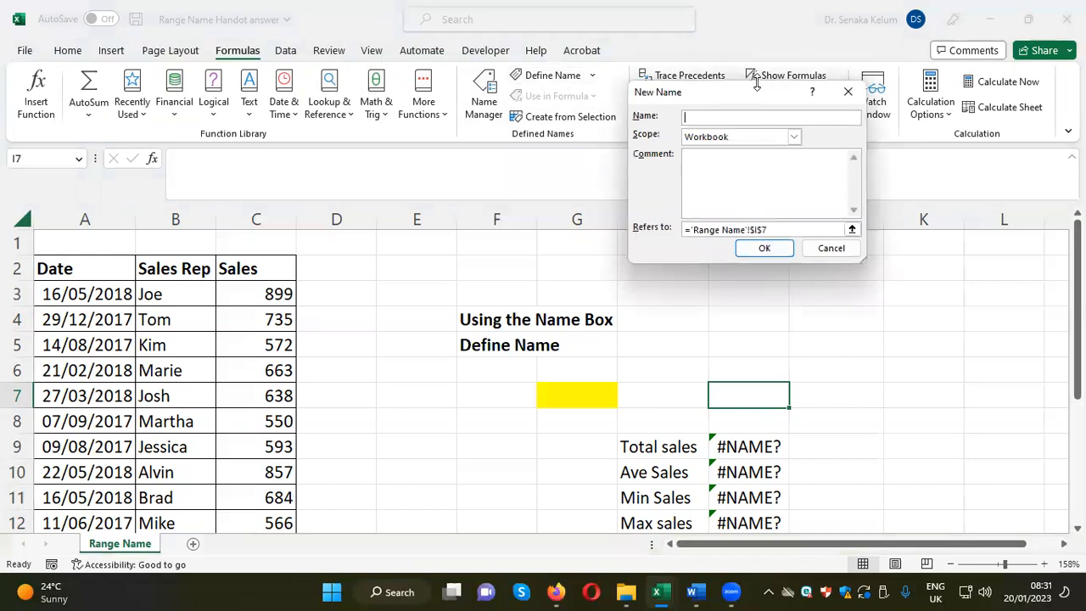
pyautogui.moveTo(757, 83); pyautogui.dragTo(760, 106)
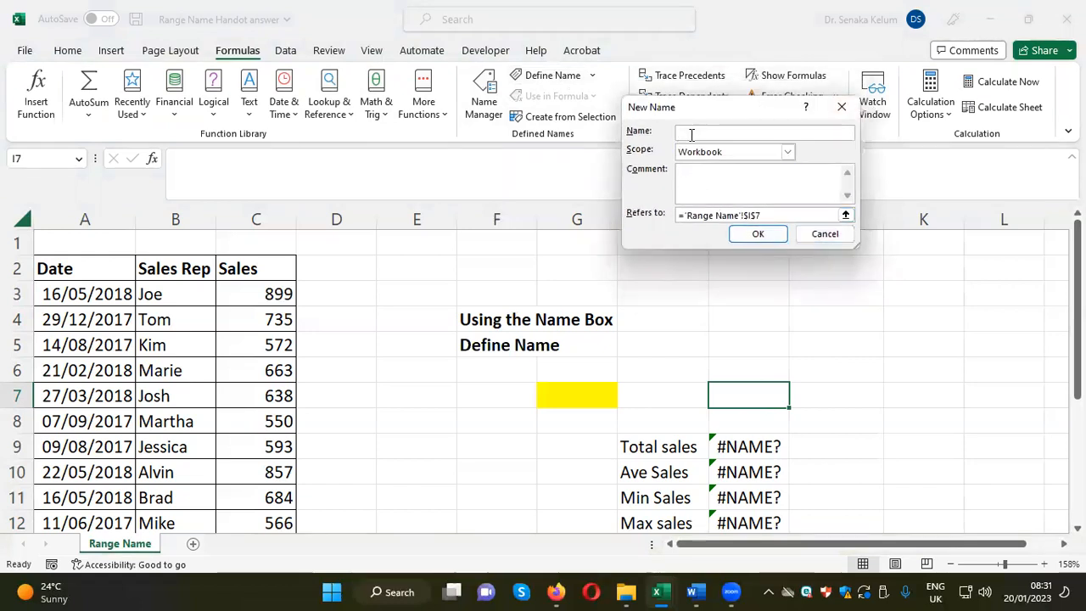
pyautogui.click(788, 153)
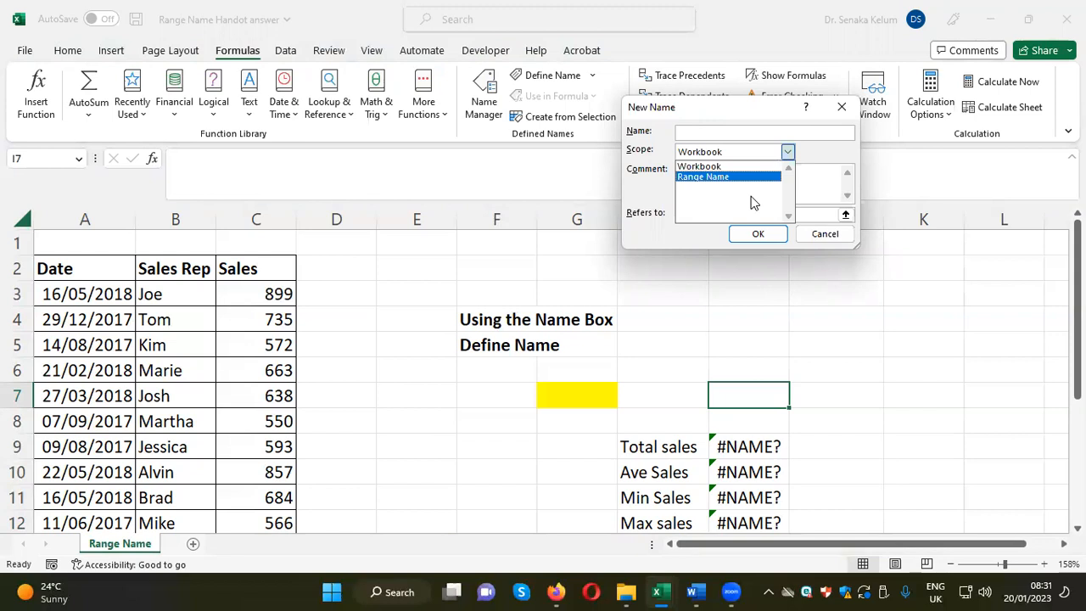
pyautogui.click(709, 178)
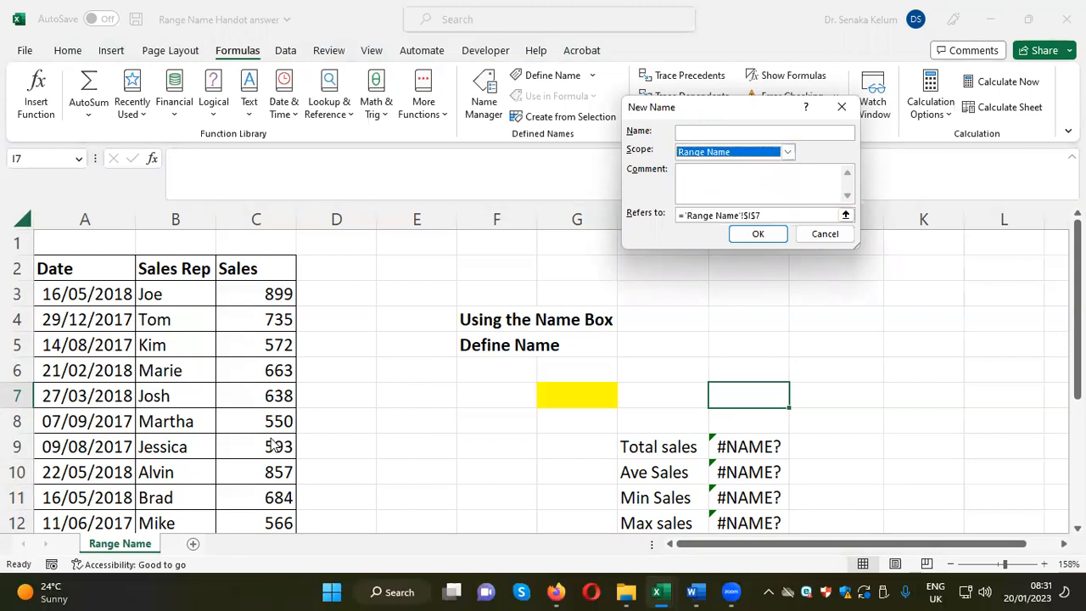
pyautogui.click(788, 153)
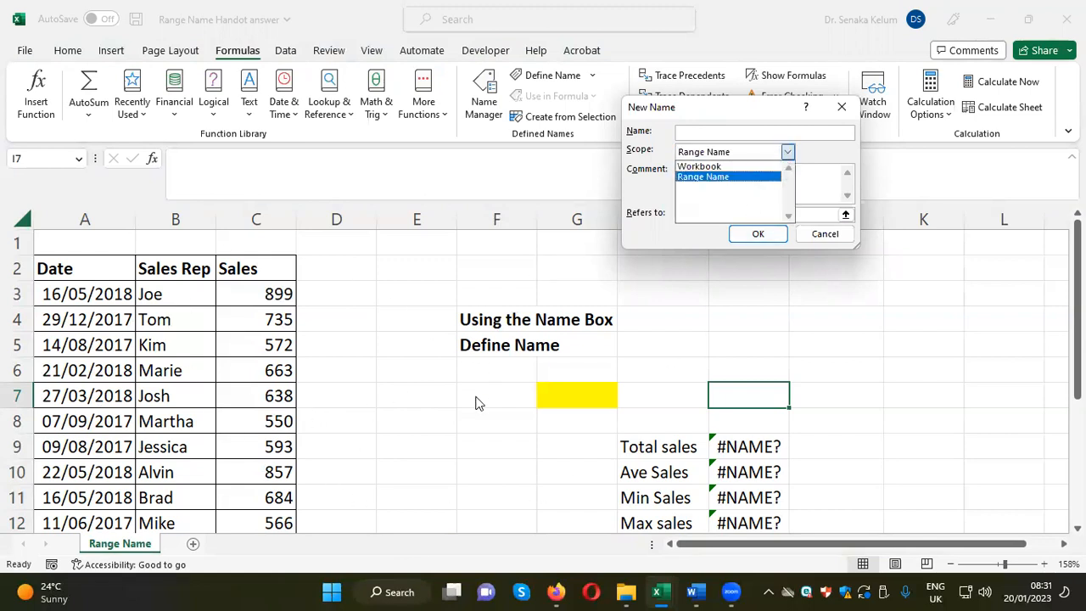
pyautogui.click(734, 184)
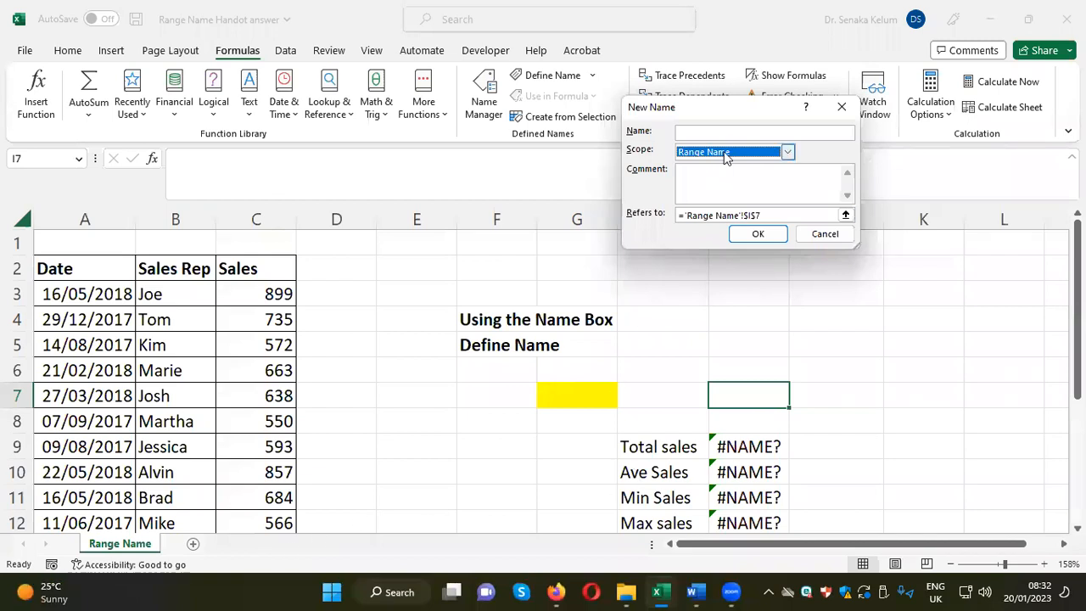
pyautogui.click(787, 151)
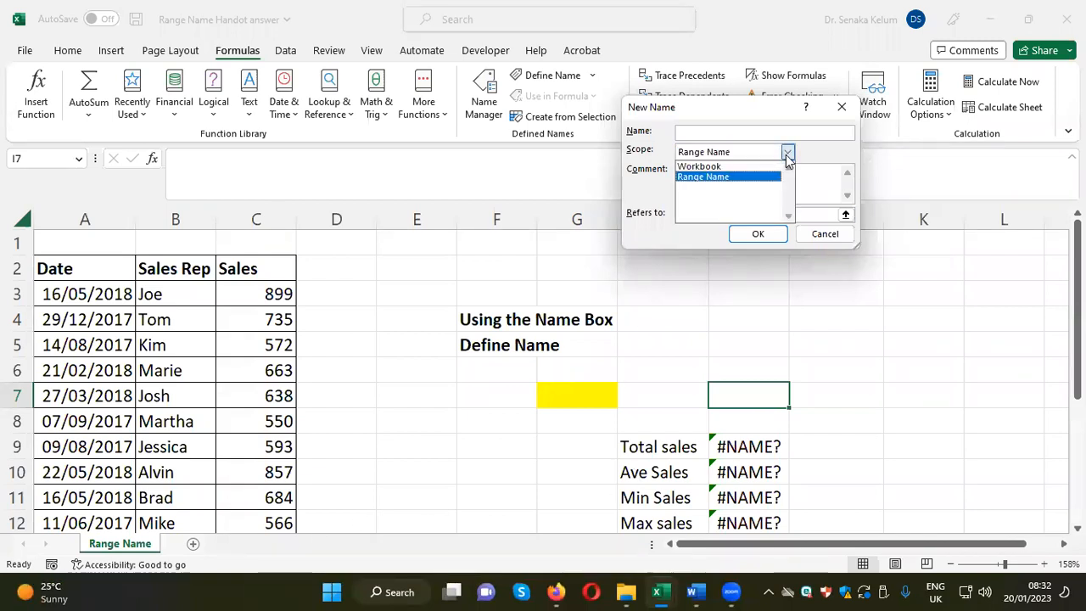
pyautogui.click(731, 176)
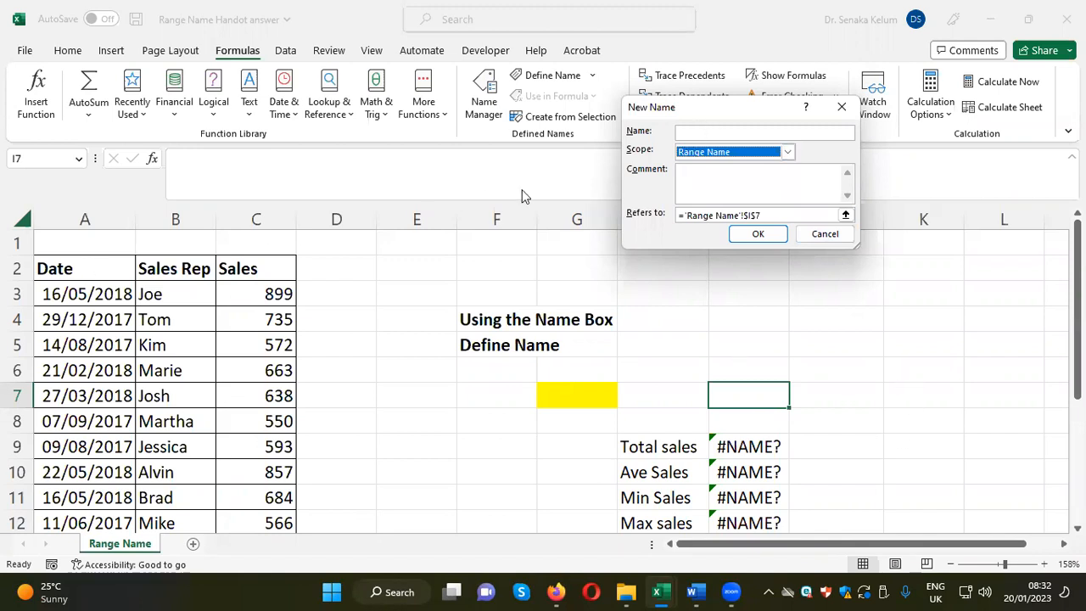
# Step: Enter date as the new name, make it refer to cells A3 to A12, and create it
pyautogui.click(687, 135)
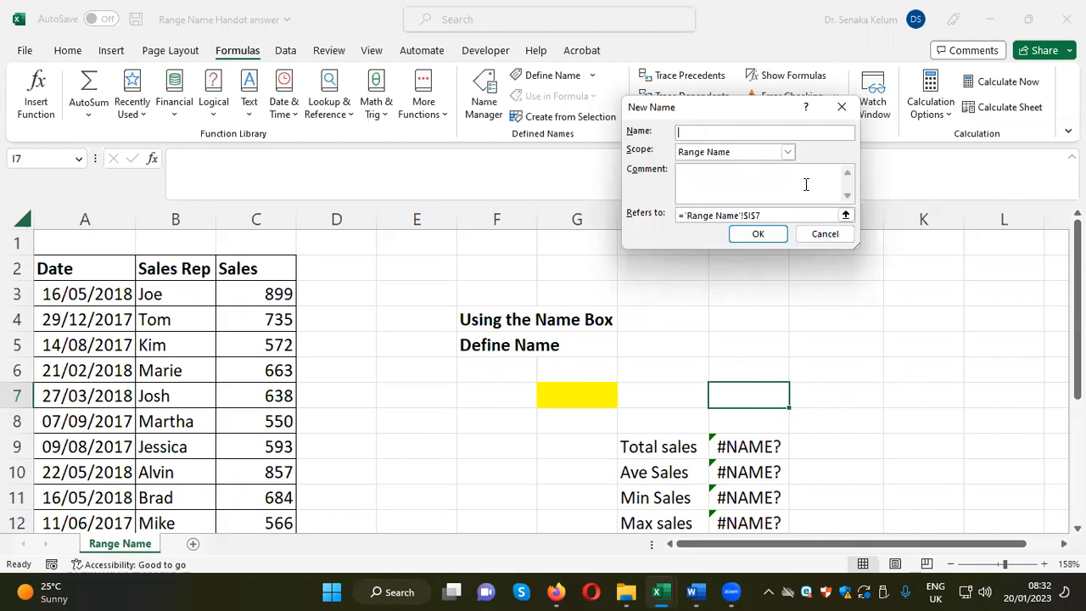
pyautogui.write('date')
pyautogui.click(846, 218)
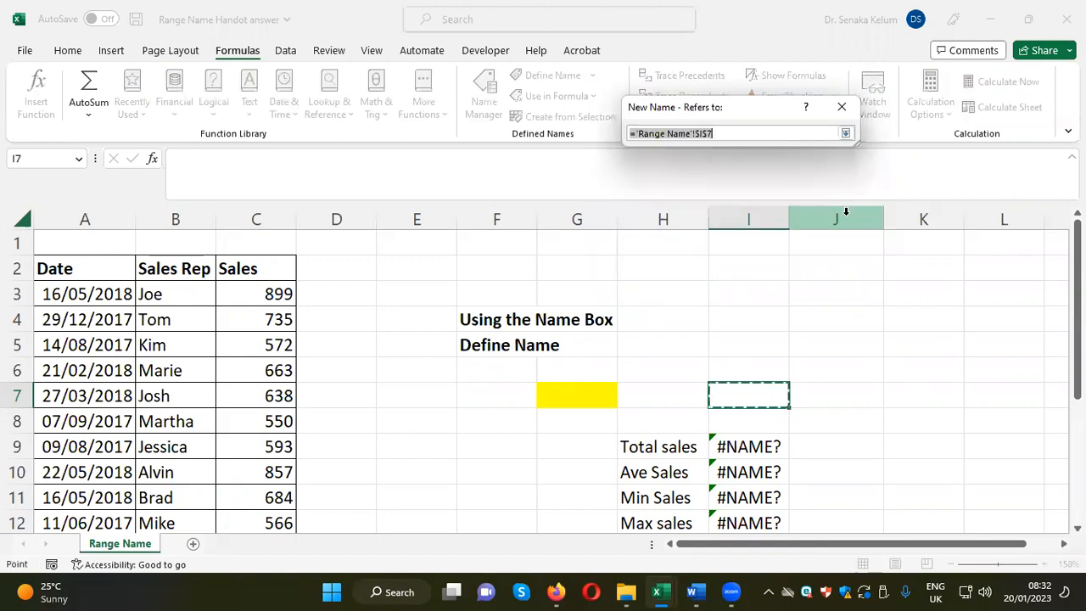
pyautogui.click(83, 293)
pyautogui.moveTo(83, 293); pyautogui.dragTo(80, 519)
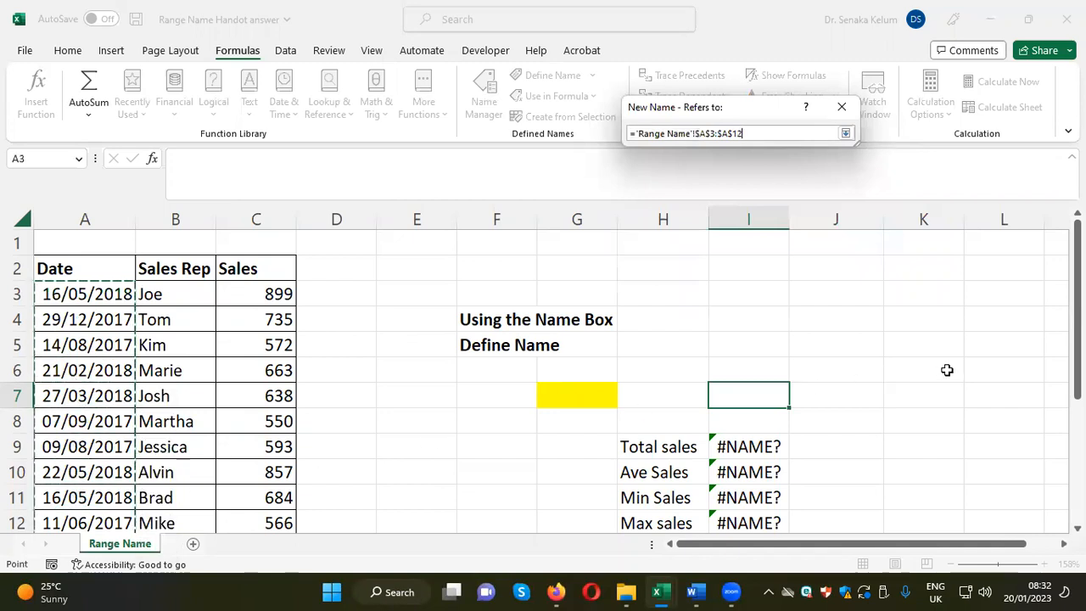
pyautogui.moveTo(763, 116); pyautogui.dragTo(729, 145)
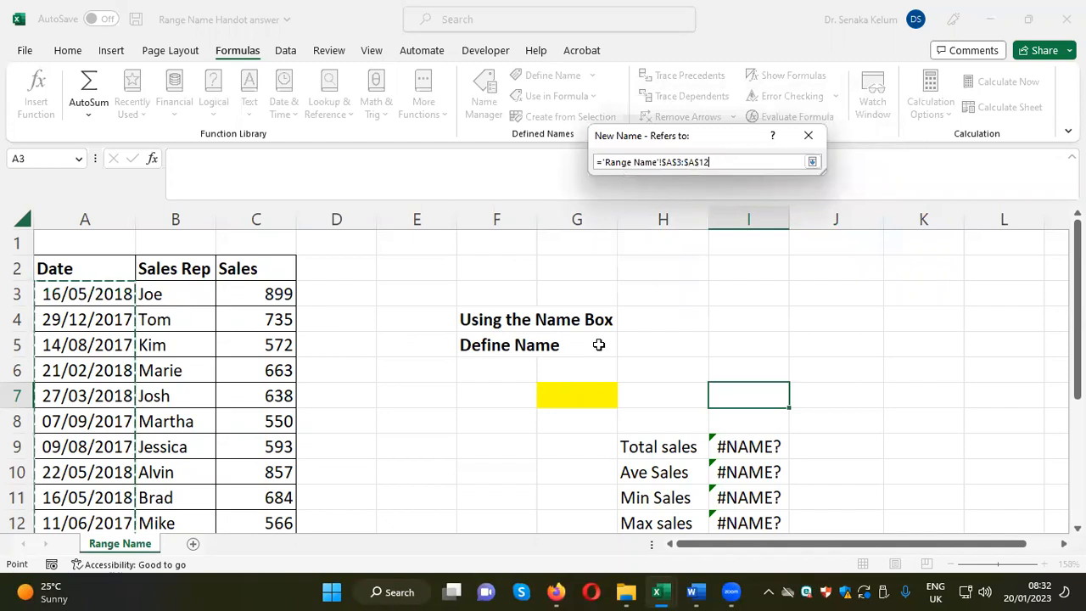
pyautogui.click(812, 162)
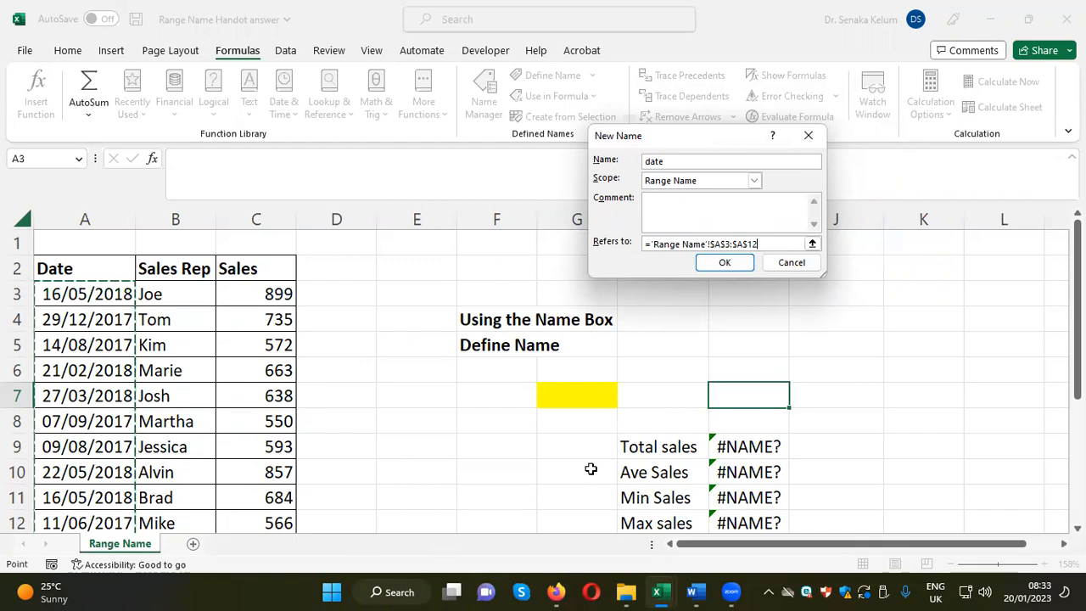
pyautogui.click(720, 262)
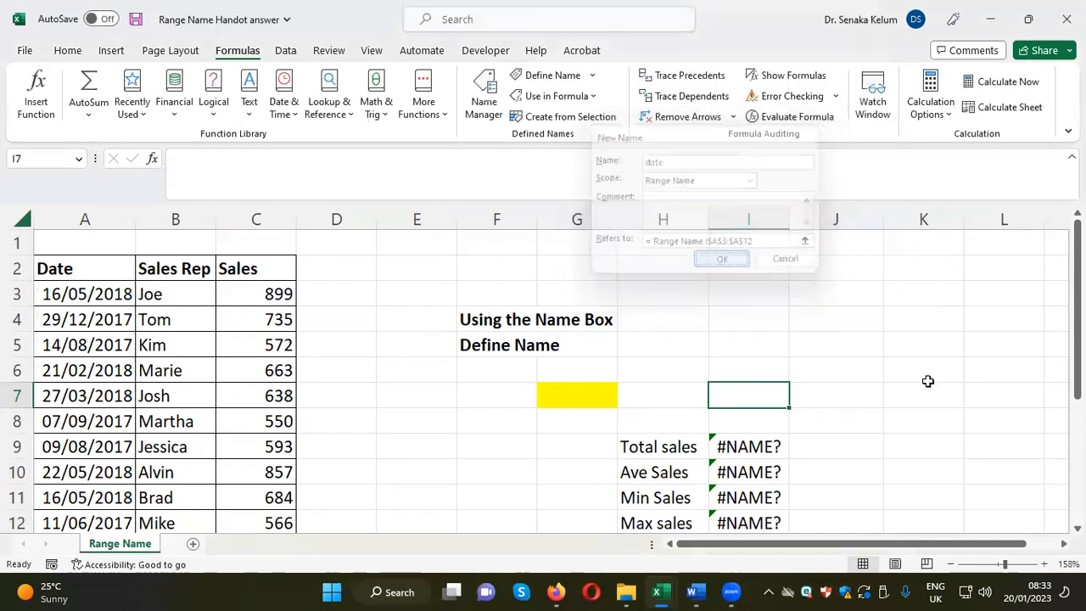
# Step: Try the name date in a formula in cell I4 and discard the formula
pyautogui.click(760, 316)
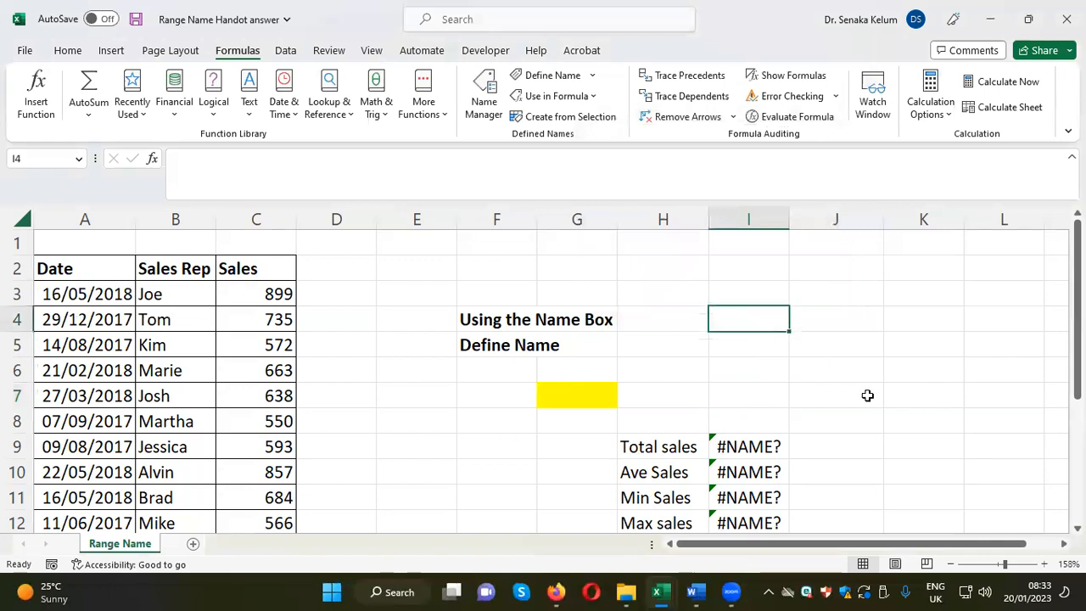
pyautogui.write('=')
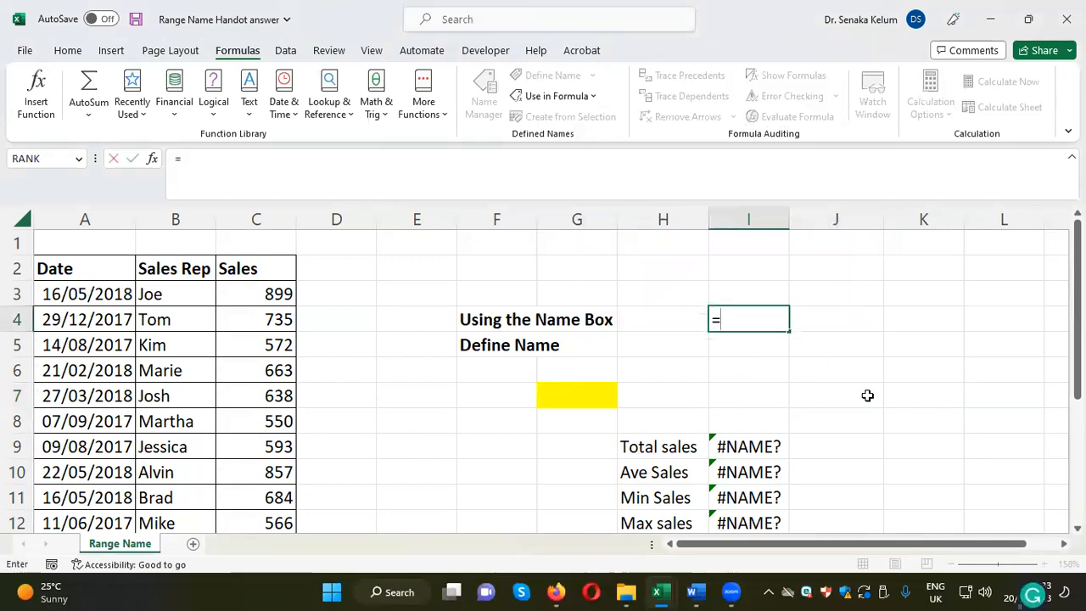
pyautogui.write('da')
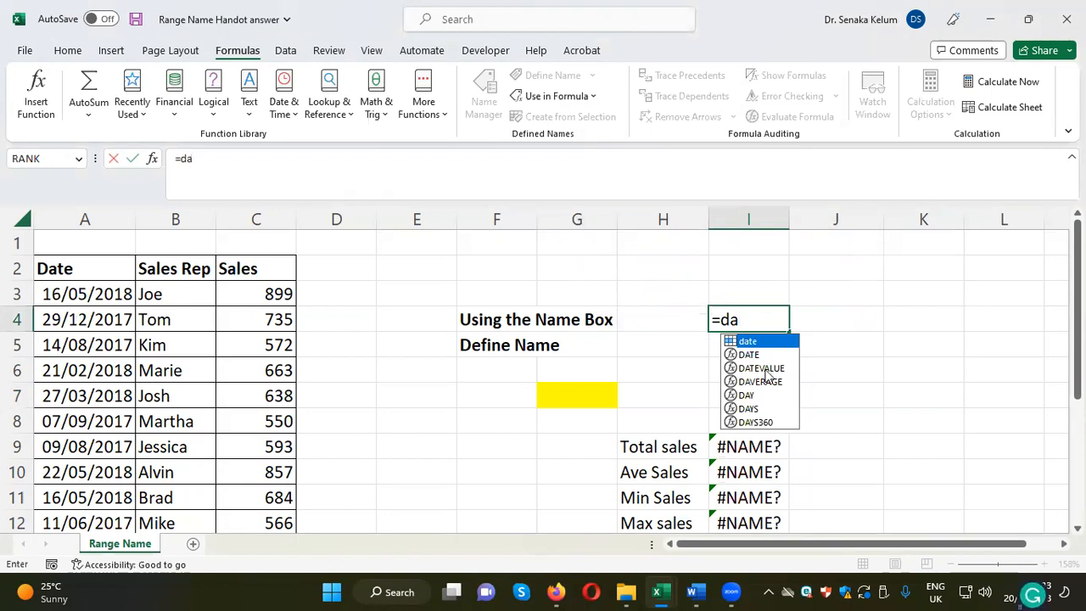
pyautogui.doubleClick(752, 342)
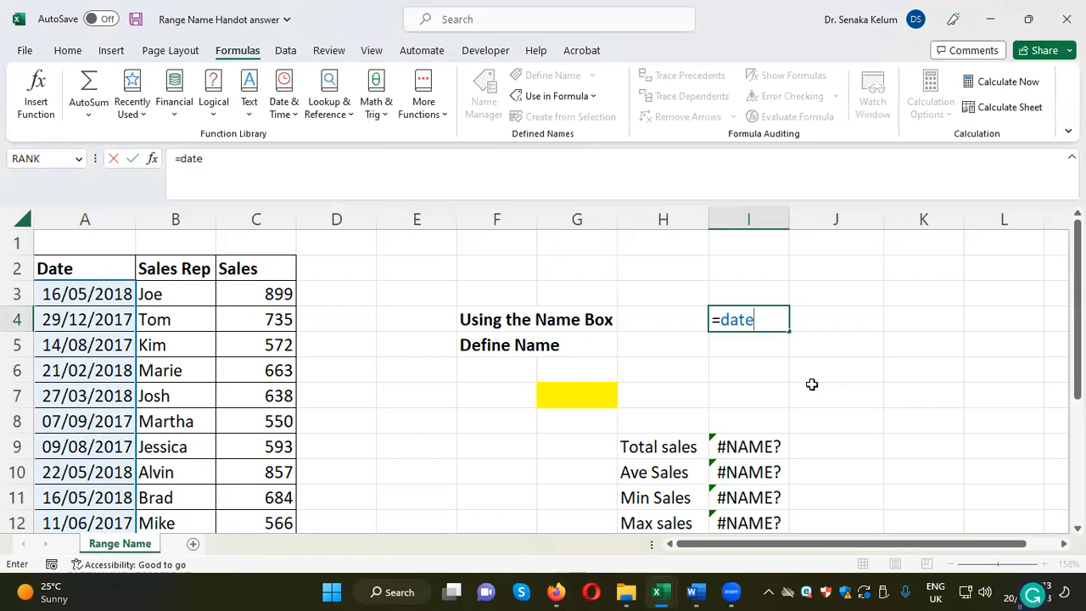
pyautogui.press('BackSpace')
pyautogui.press('BackSpace')
pyautogui.press('BackSpace')
pyautogui.press('BackSpace')
pyautogui.press('BackSpace')
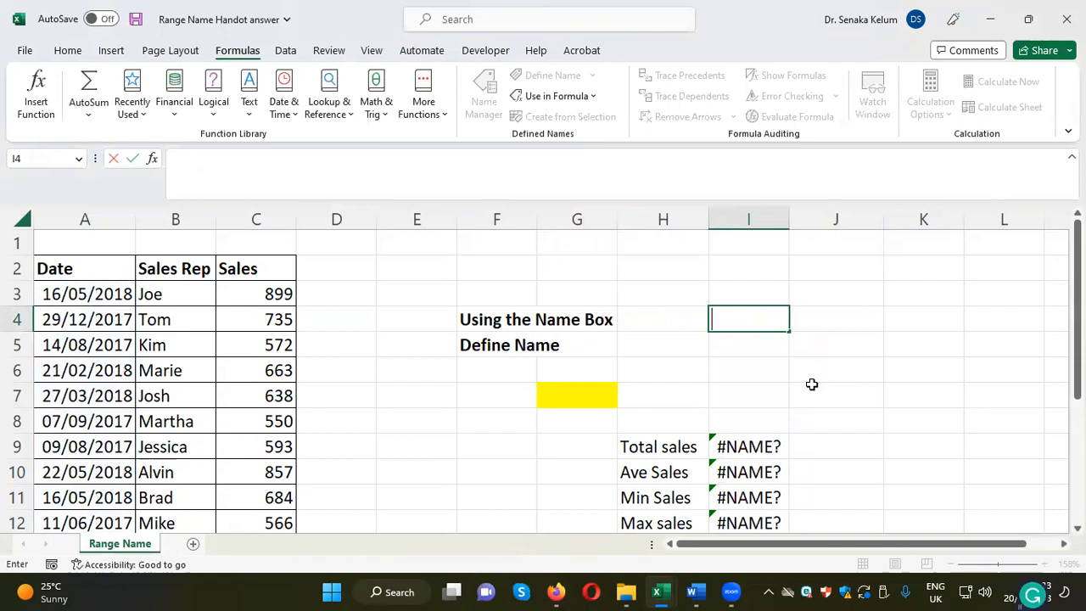
pyautogui.press('Escape')
pyautogui.click(841, 359)
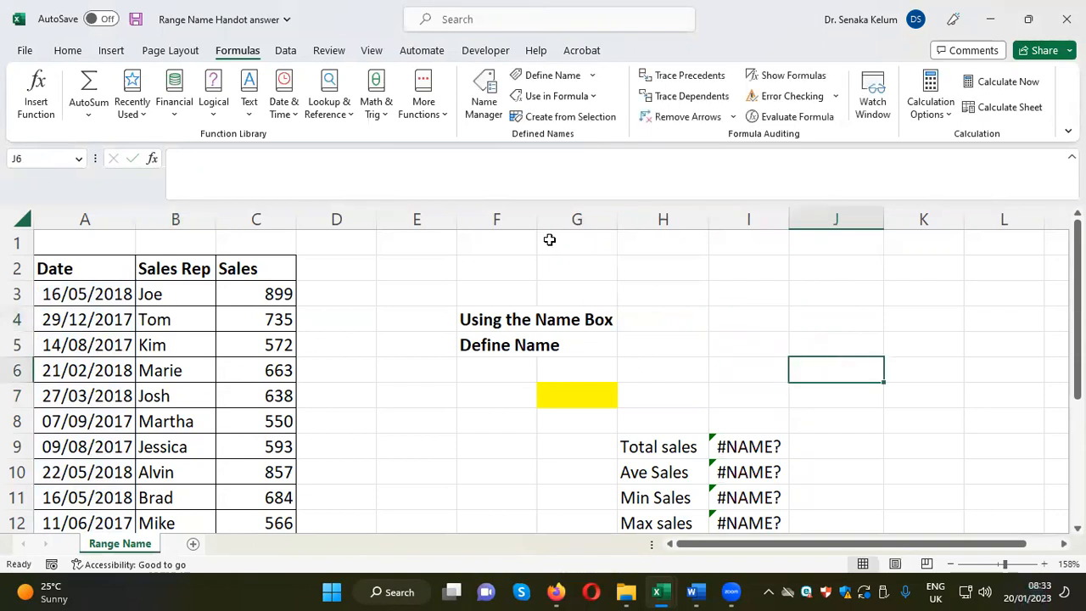
# Step: Define the name SalesRep with Workbook scope, referring to cells B3 to B12
pyautogui.click(552, 75)
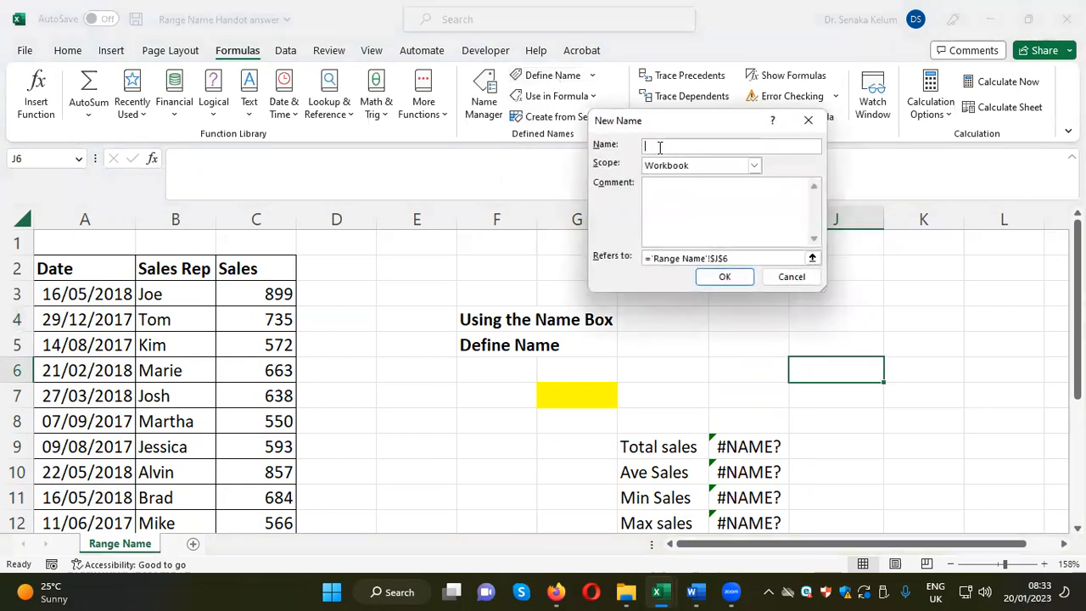
pyautogui.write('SalesRep')
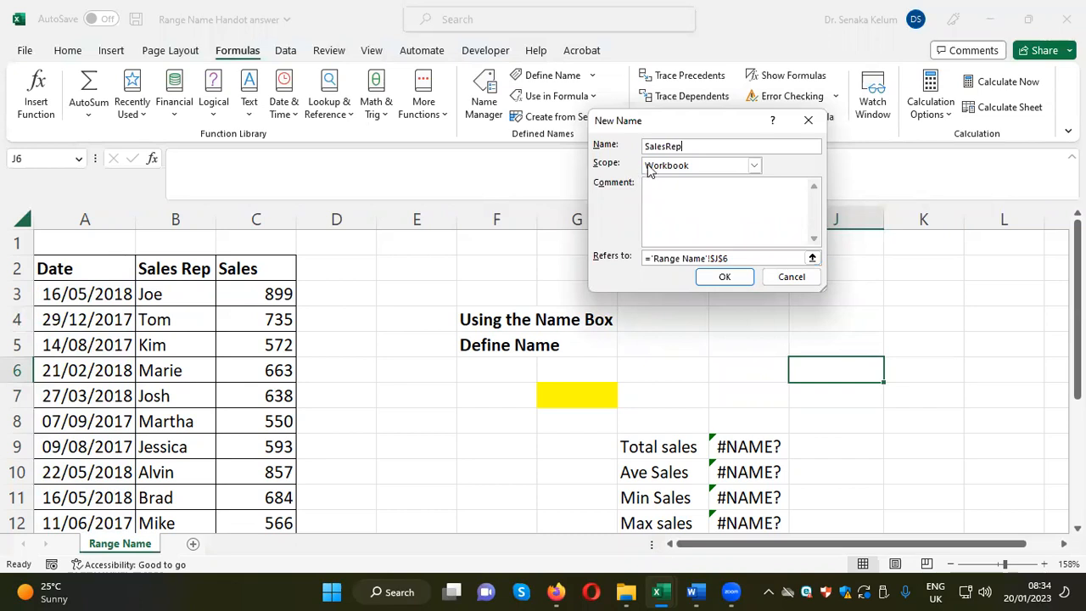
pyautogui.click(754, 165)
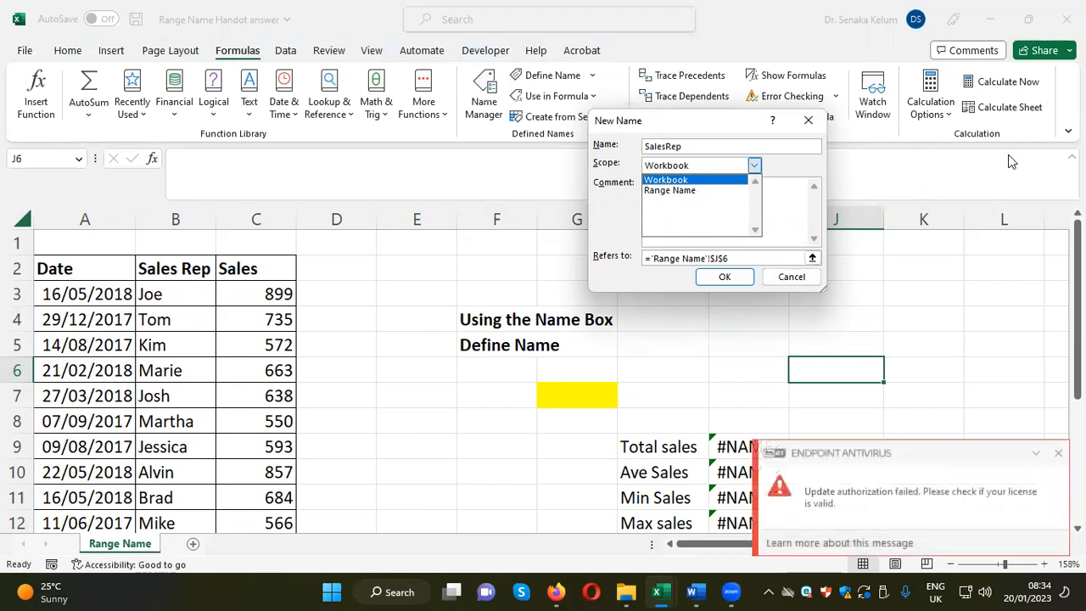
pyautogui.click(1058, 453)
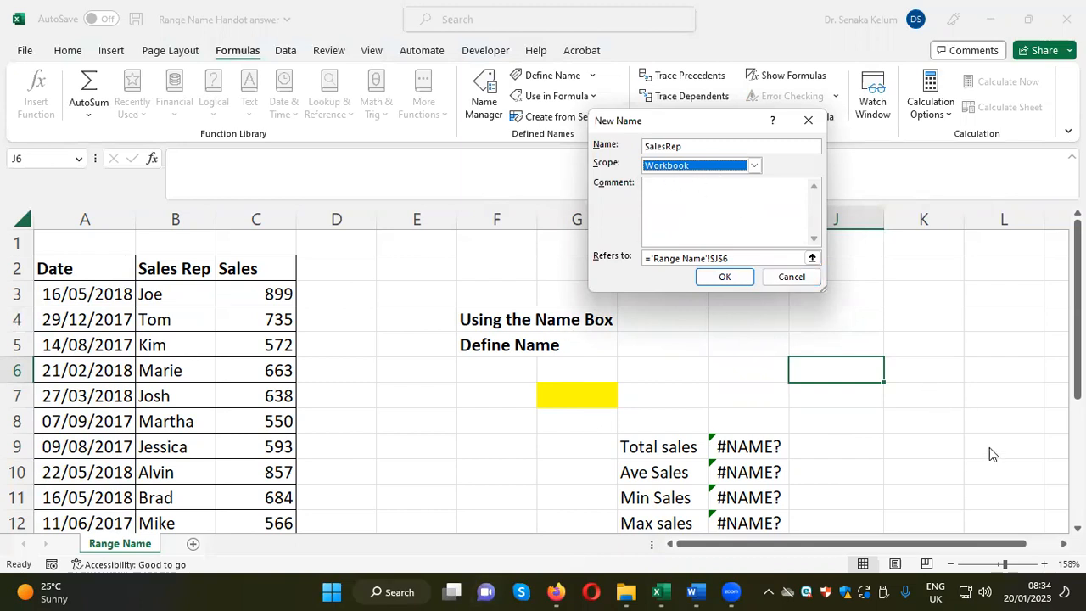
pyautogui.click(812, 259)
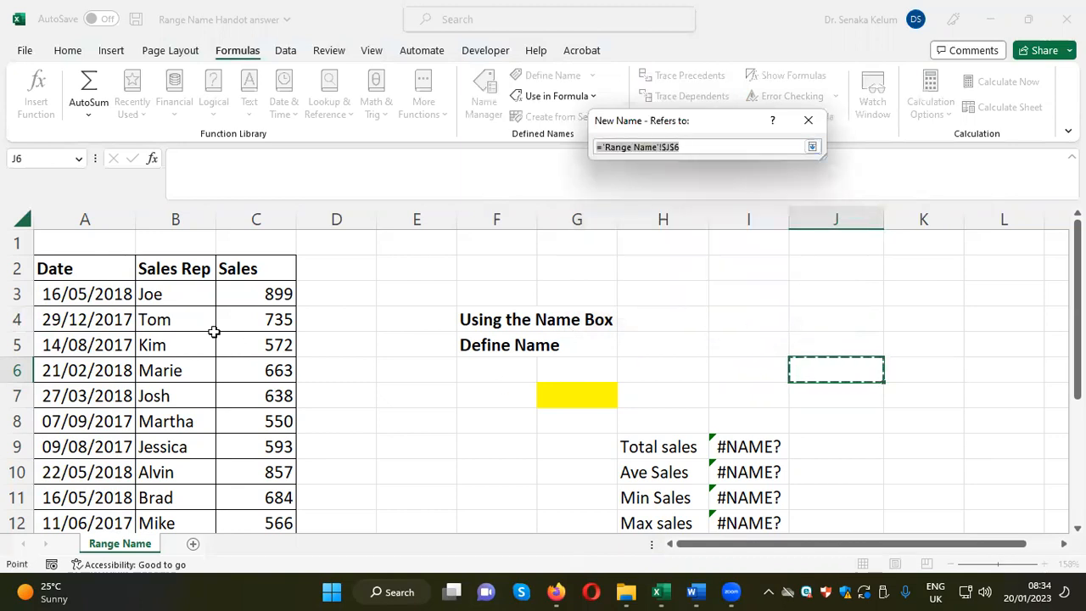
pyautogui.click(163, 293)
pyautogui.moveTo(163, 293); pyautogui.dragTo(158, 509)
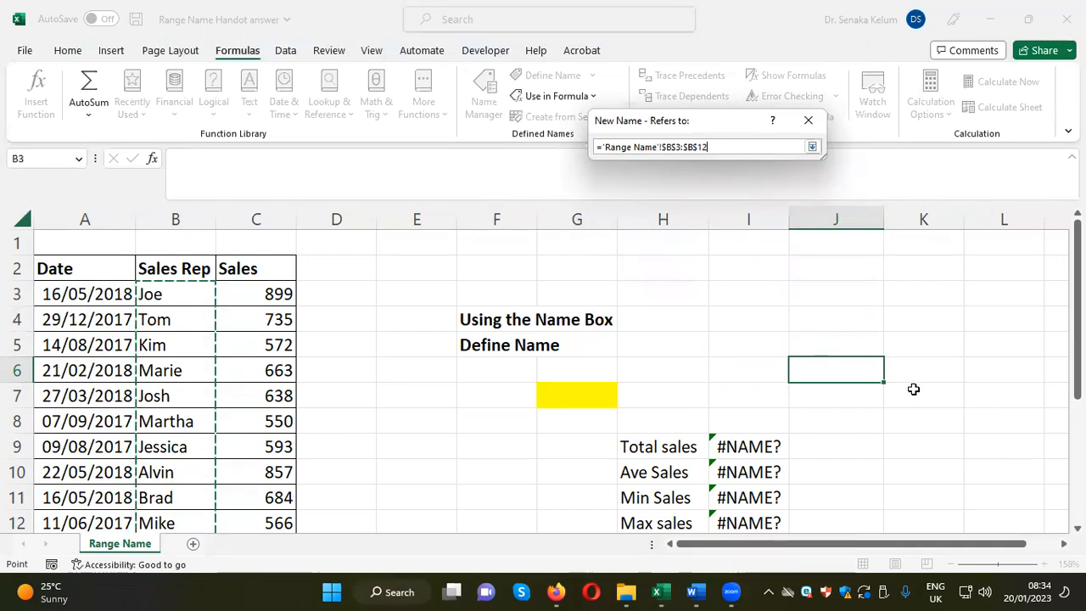
pyautogui.click(812, 147)
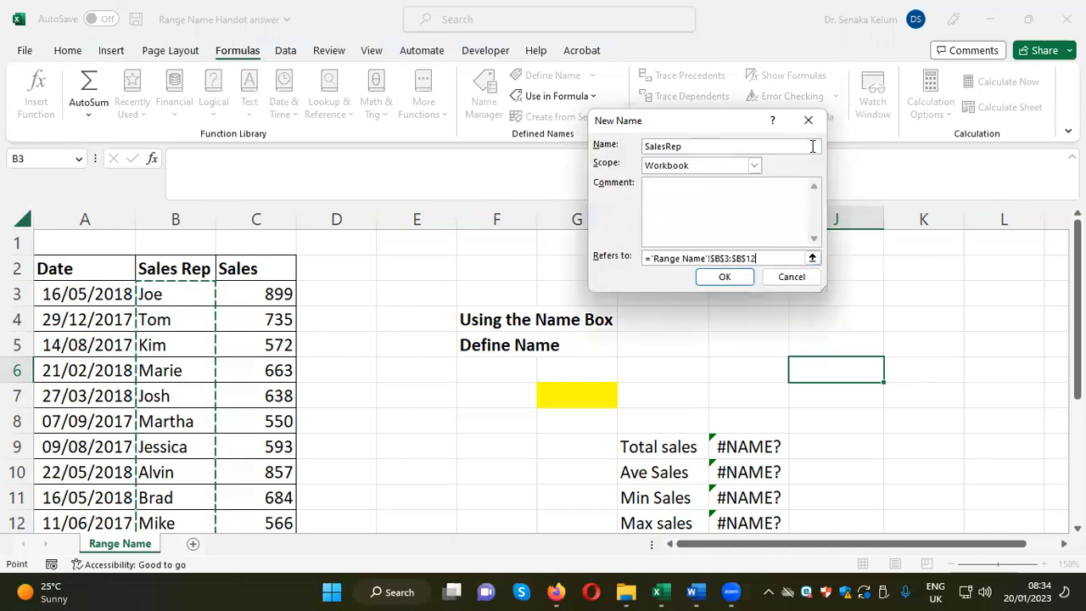
pyautogui.click(726, 277)
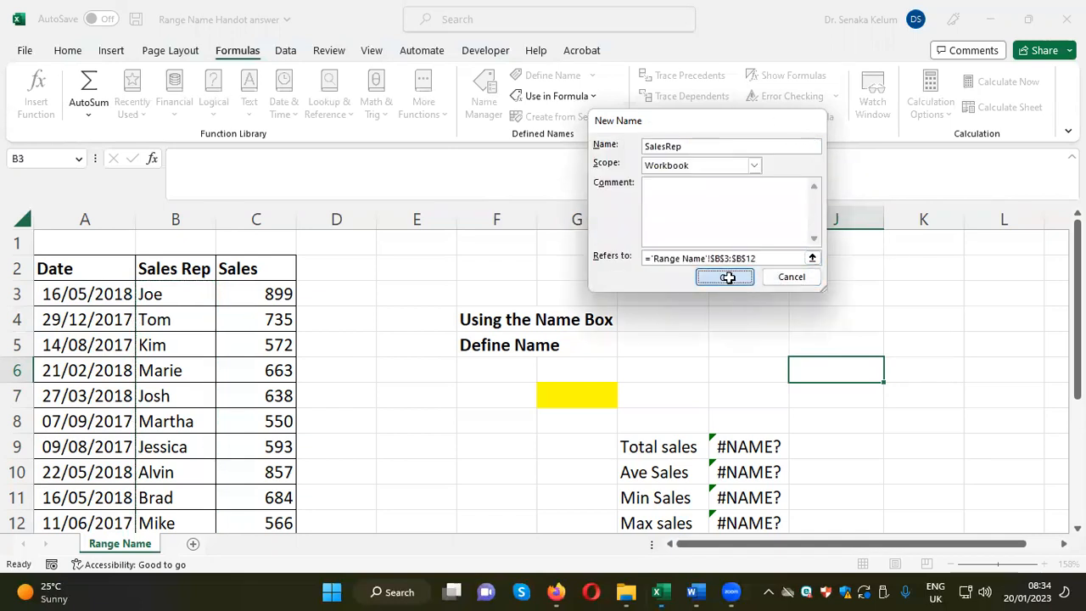
# Step: Try the name SalesRep in a formula in cell I4 and discard the formula
pyautogui.click(756, 321)
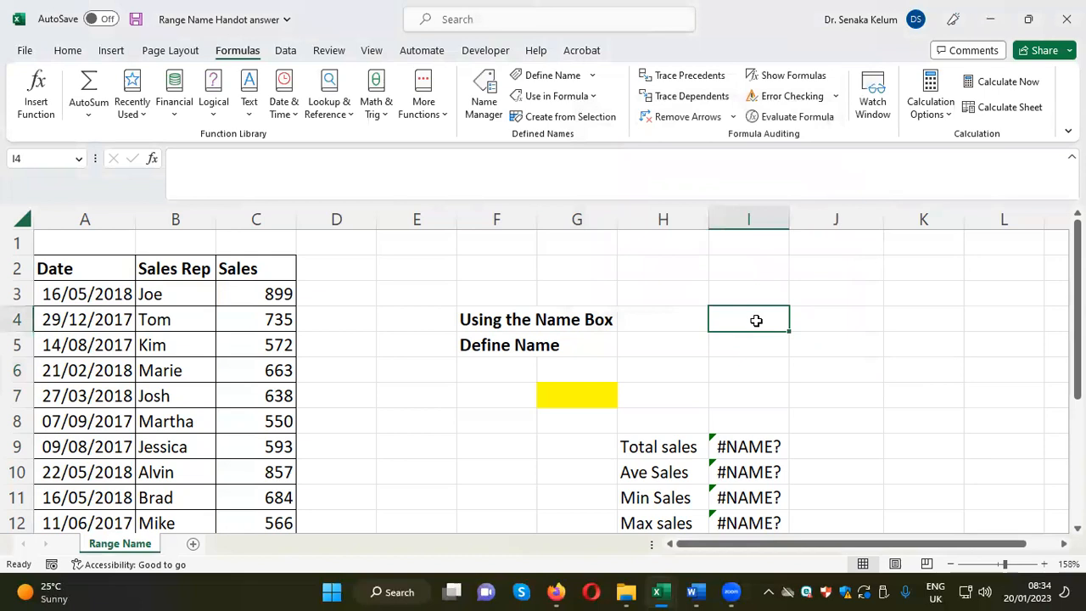
pyautogui.write('=s')
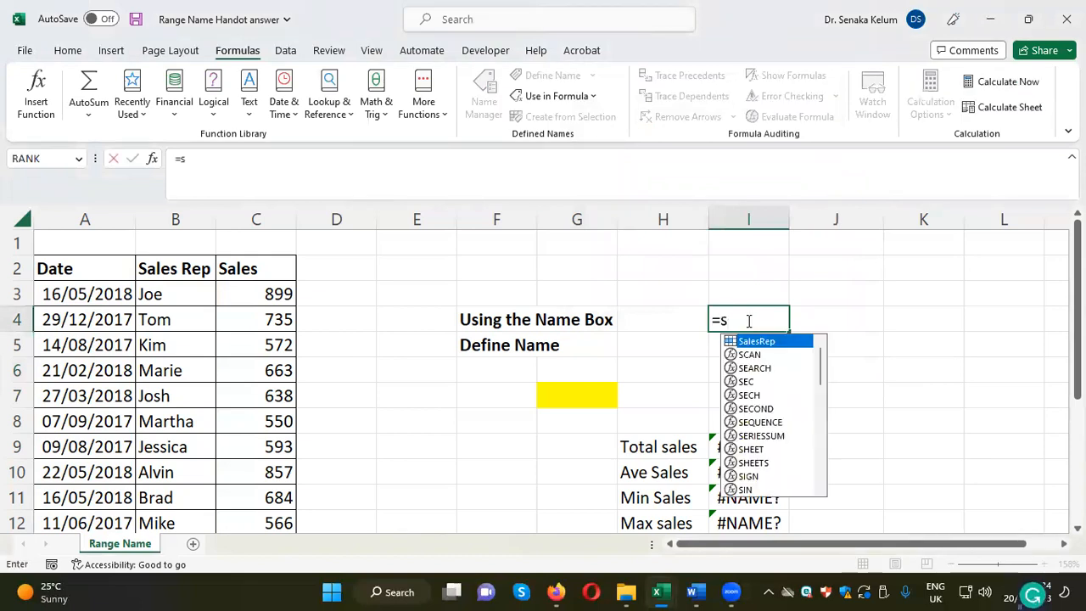
pyautogui.doubleClick(751, 340)
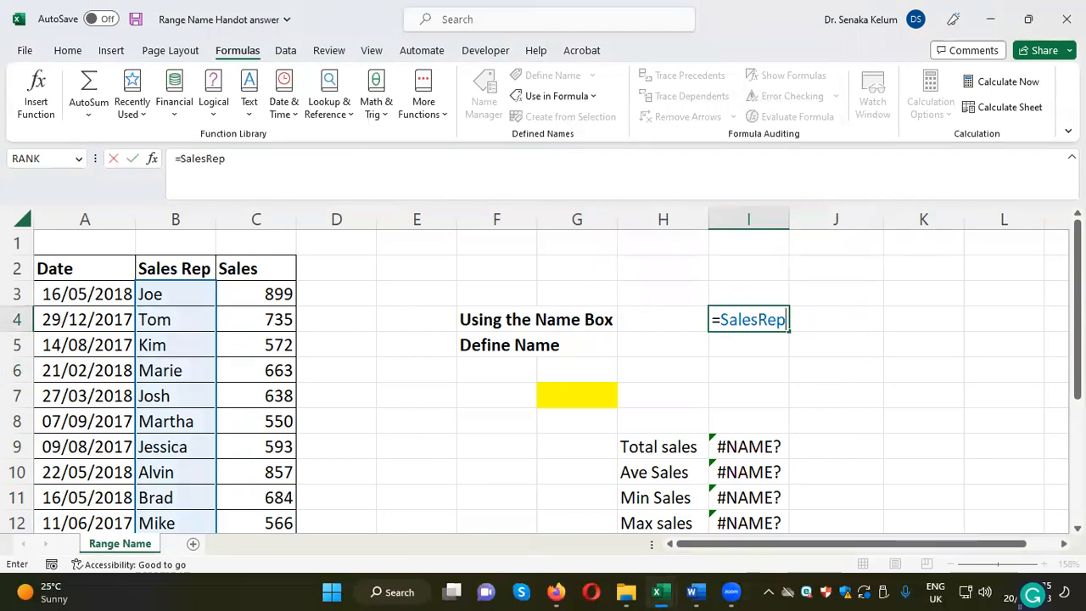
pyautogui.press('BackSpace')
pyautogui.press('BackSpace')
pyautogui.press('BackSpace')
pyautogui.press('BackSpace')
pyautogui.press('BackSpace')
pyautogui.press('BackSpace')
pyautogui.press('BackSpace')
pyautogui.press('BackSpace')
pyautogui.press('BackSpace')
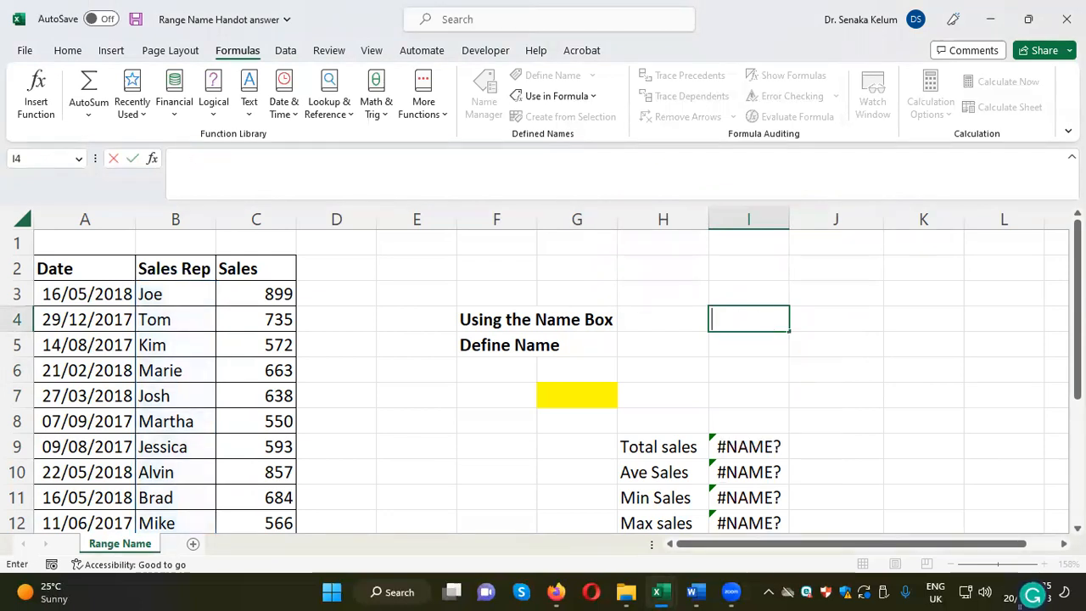
pyautogui.click(928, 376)
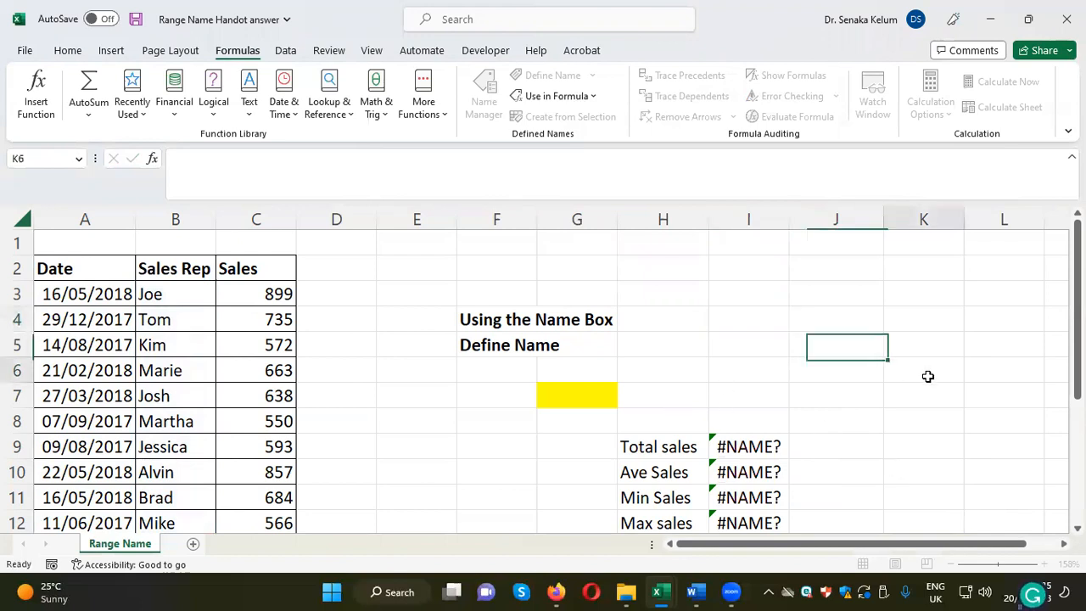
# Step: Define the name sales with Workbook scope, referring to cells C3 to C12
pyautogui.click(547, 75)
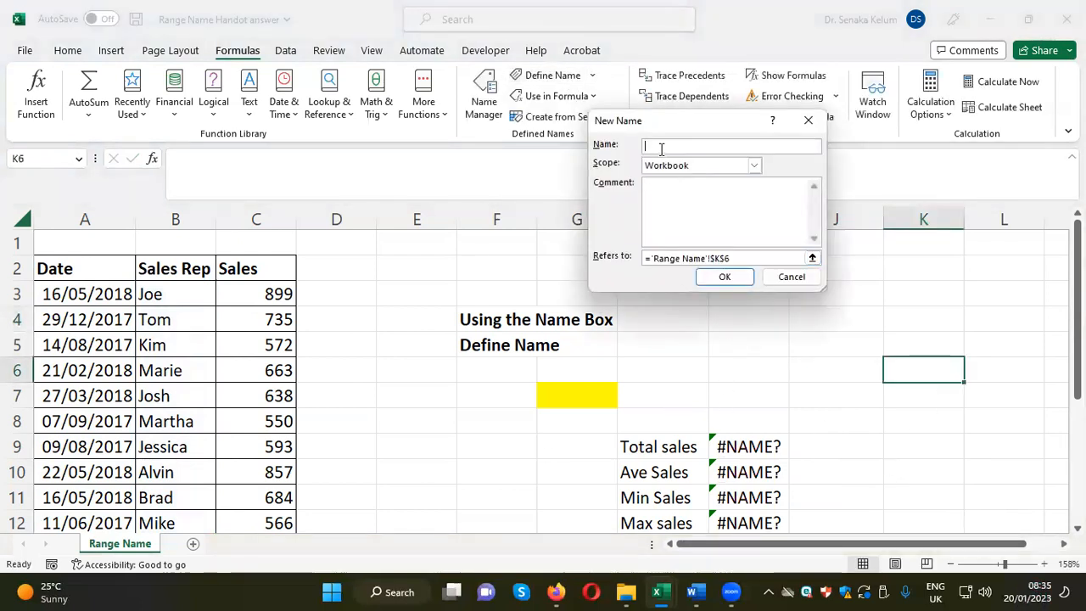
pyautogui.write('sales')
pyautogui.click(754, 168)
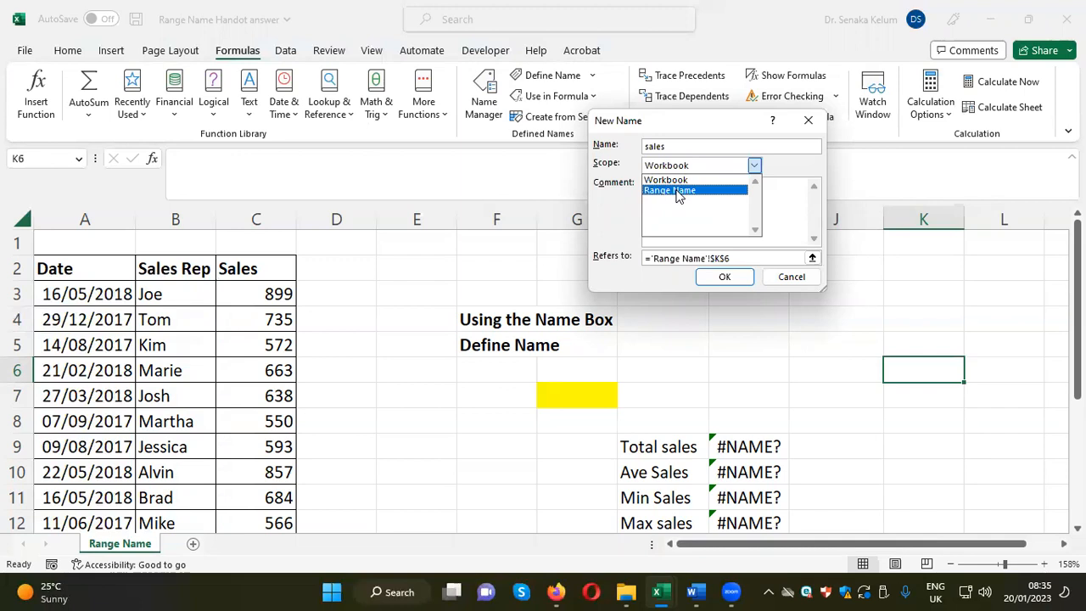
pyautogui.click(718, 179)
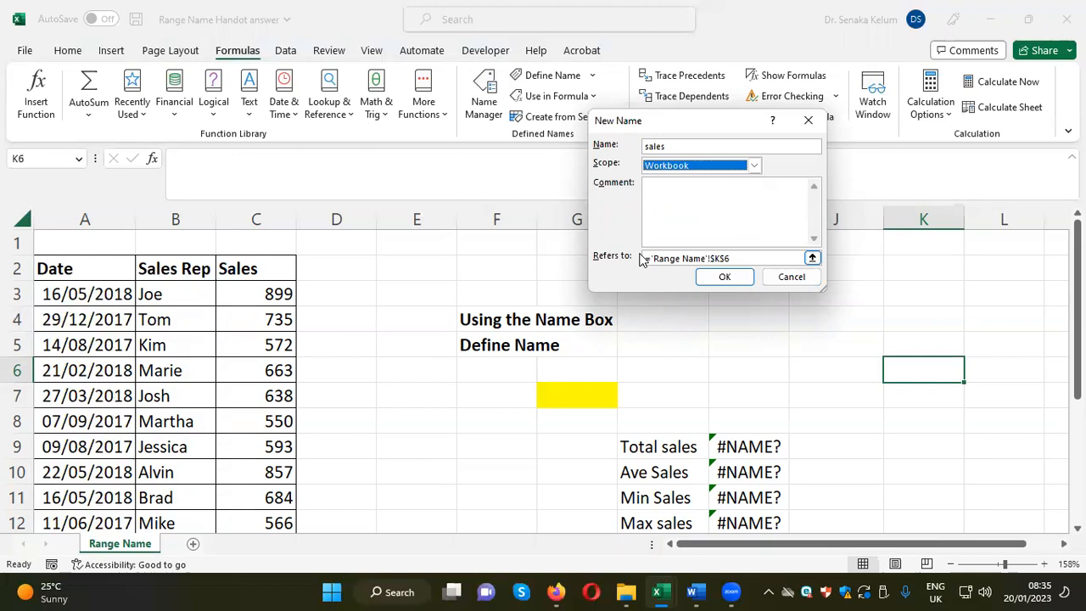
pyautogui.click(812, 258)
pyautogui.click(263, 295)
pyautogui.moveTo(263, 295); pyautogui.dragTo(269, 514)
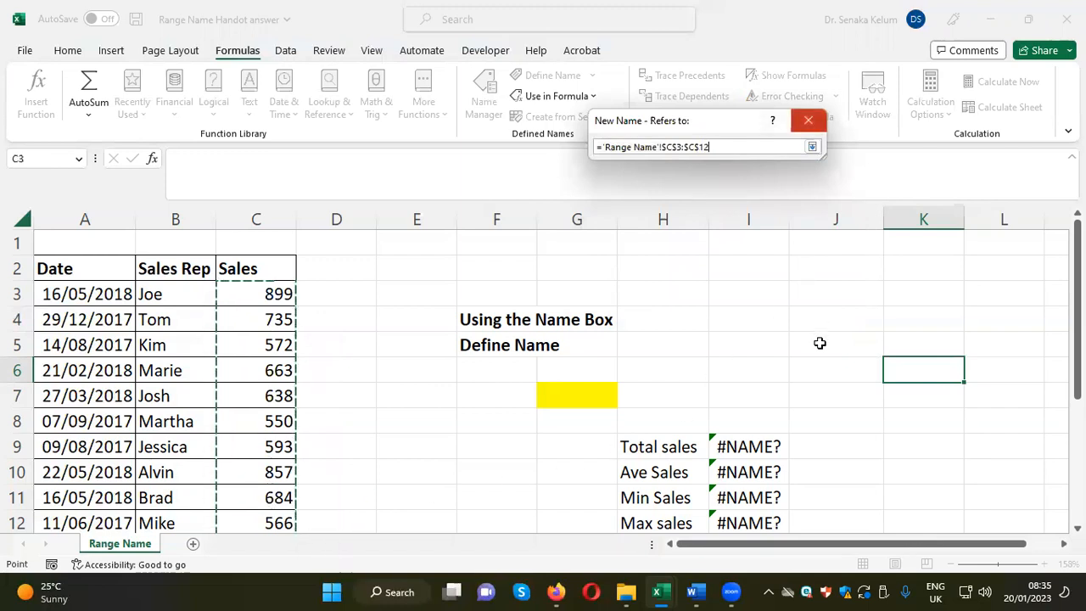
pyautogui.click(812, 146)
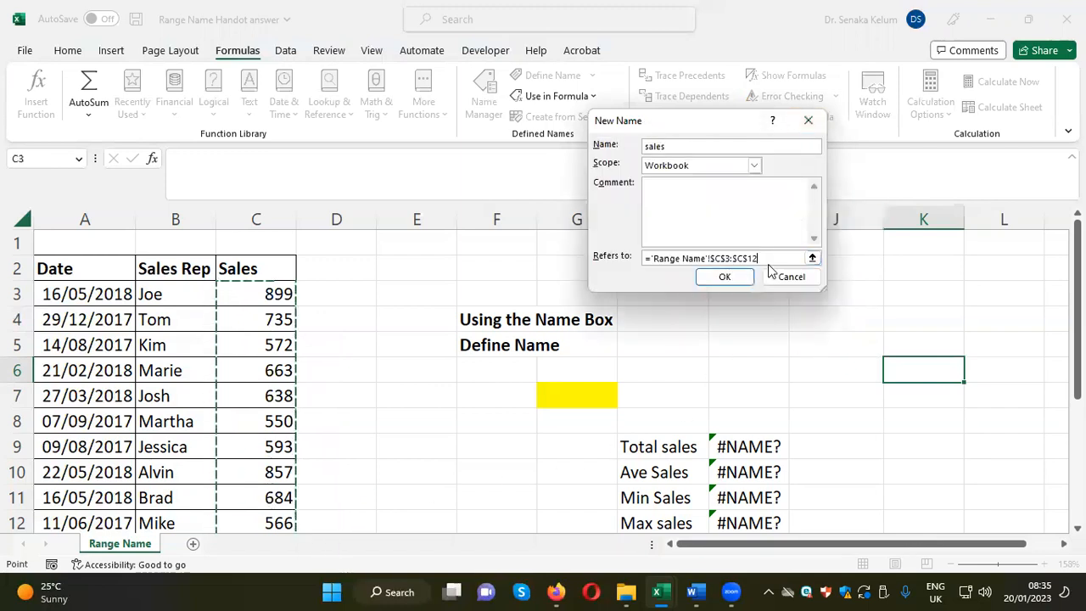
pyautogui.click(728, 277)
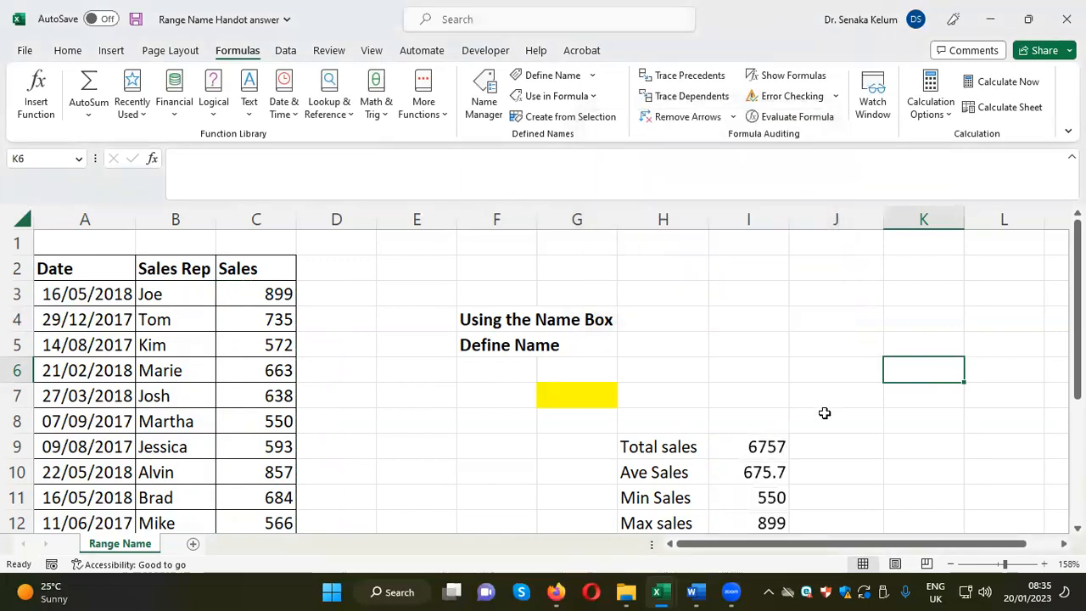
# Step: Delete the names date, sales and SalesRep together in the Name Manager and close it
pyautogui.scroll(-2, 824, 413)
pyautogui.scroll(2, 865, 402)
pyautogui.scroll(-1, 857, 392)
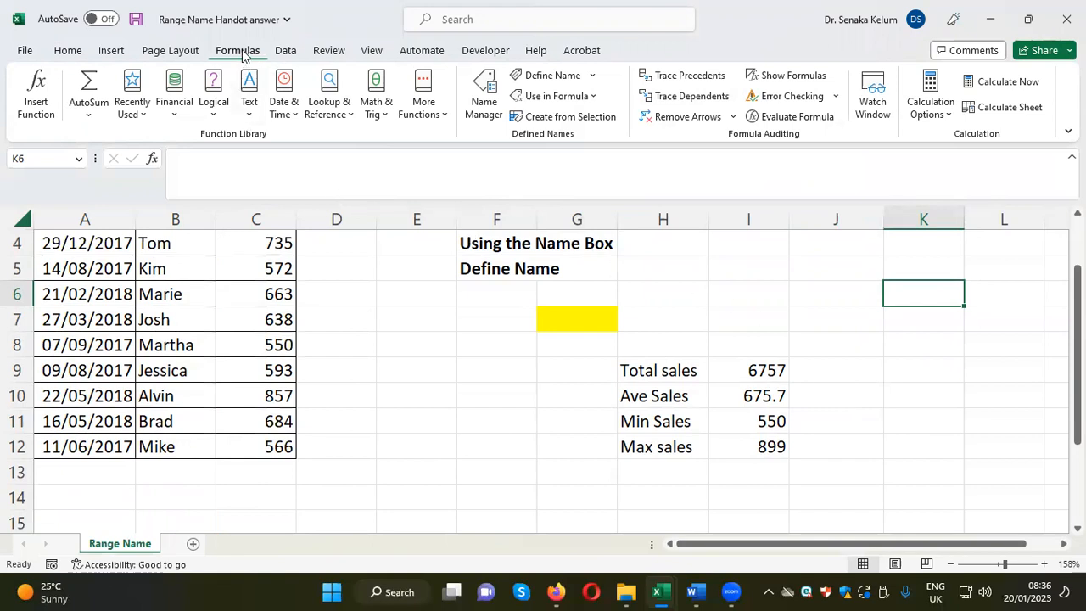
pyautogui.click(481, 118)
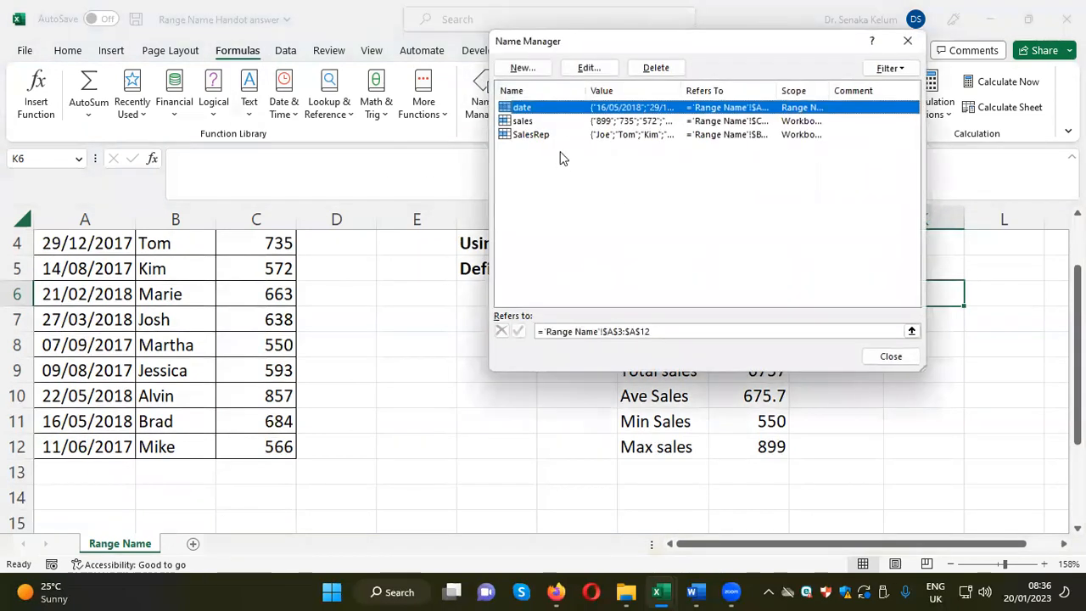
pyautogui.moveTo(552, 173); pyautogui.dragTo(553, 109)
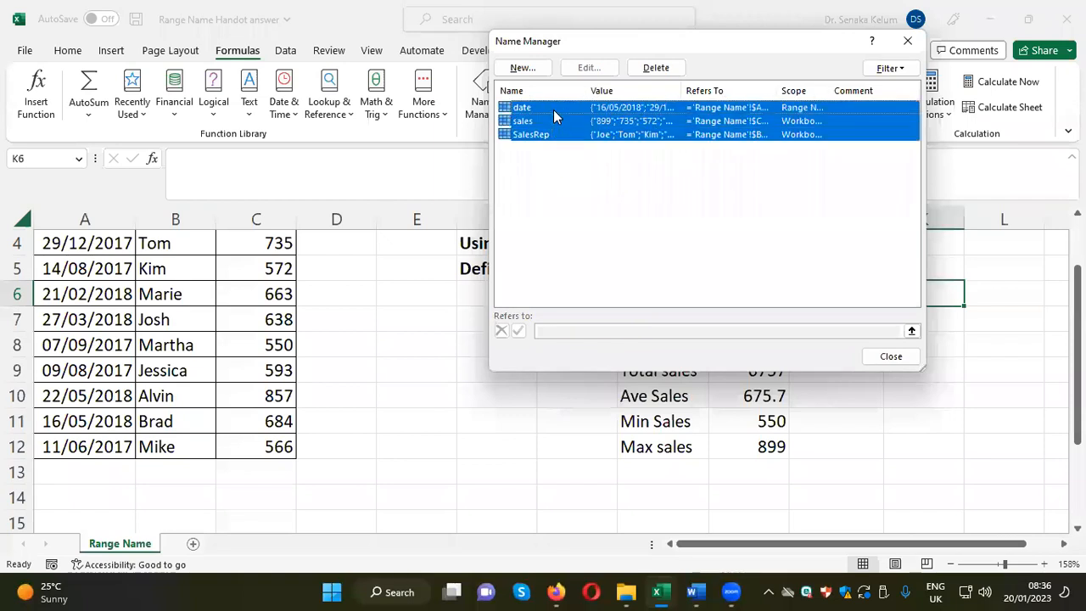
pyautogui.click(656, 68)
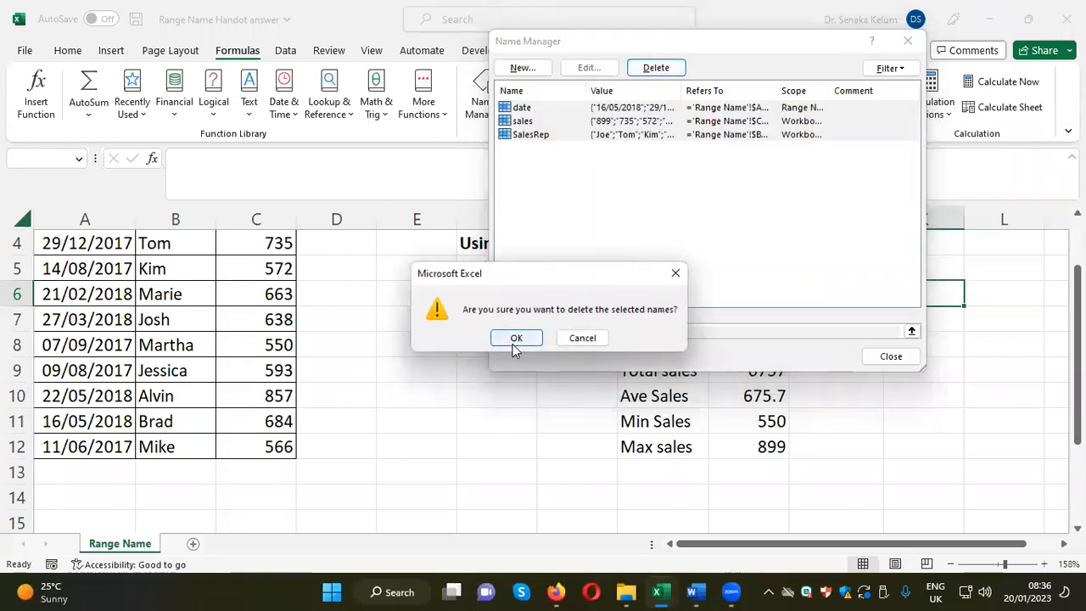
pyautogui.click(512, 340)
pyautogui.click(888, 360)
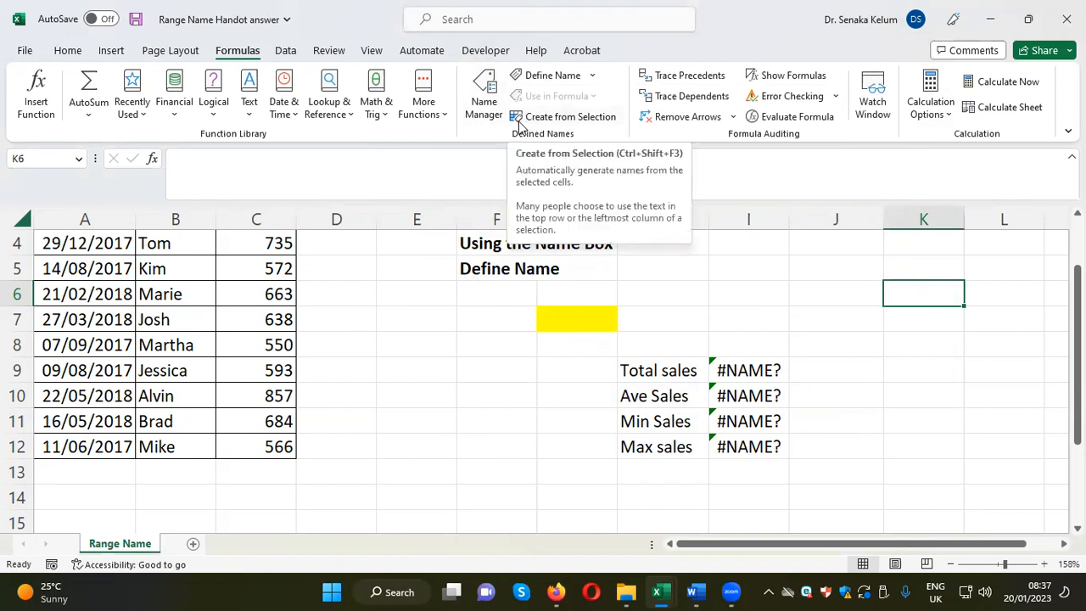
# Step: Enter the text Create from Selection in cell F6 and make it bold
pyautogui.click(501, 290)
pyautogui.write('C')
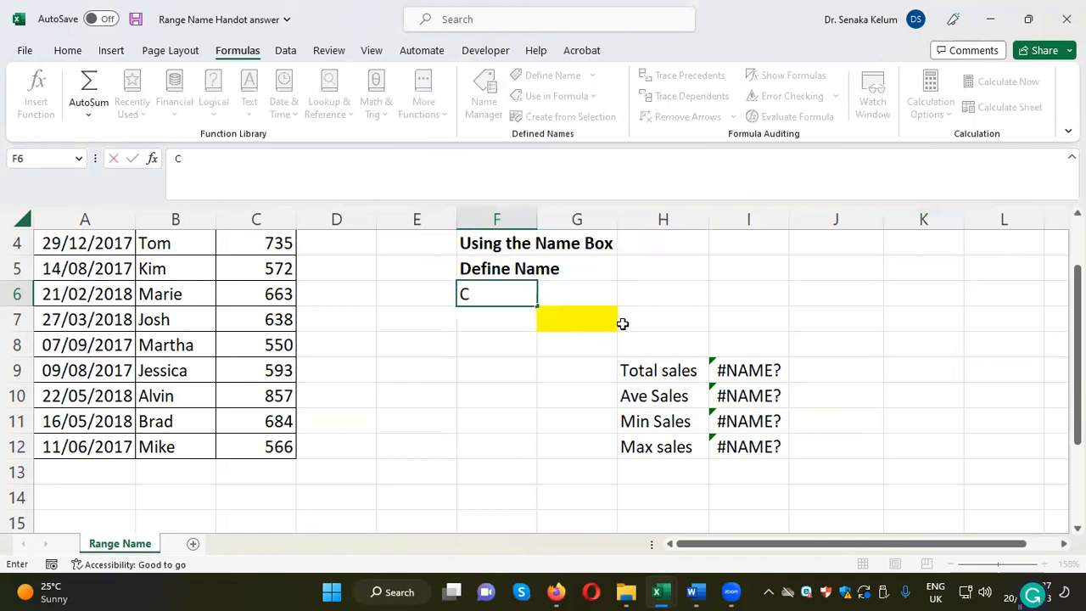
pyautogui.write('reate ')
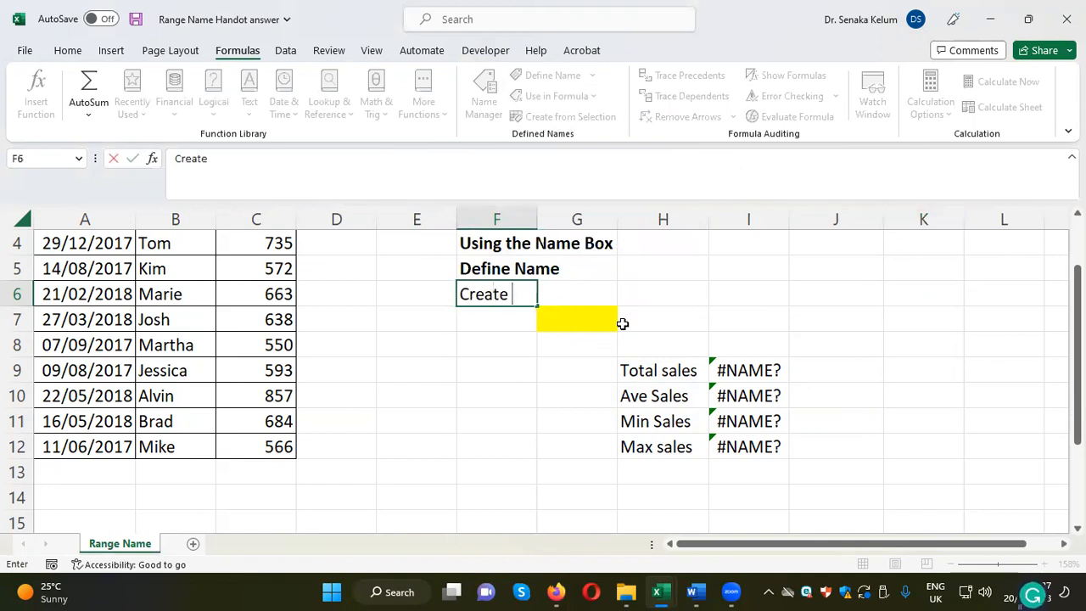
pyautogui.write('from ')
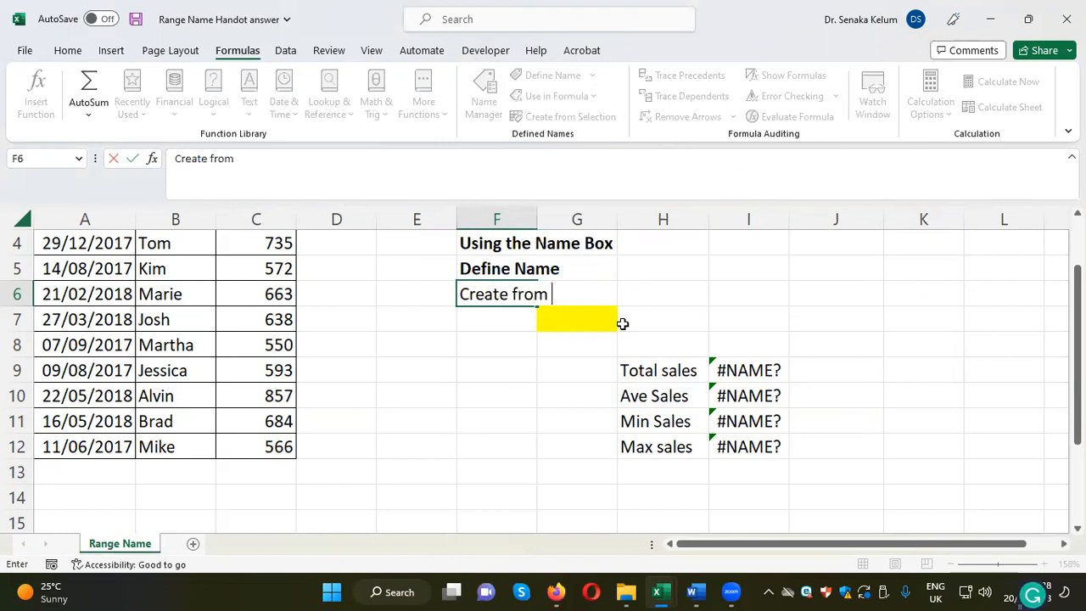
pyautogui.write('Selec')
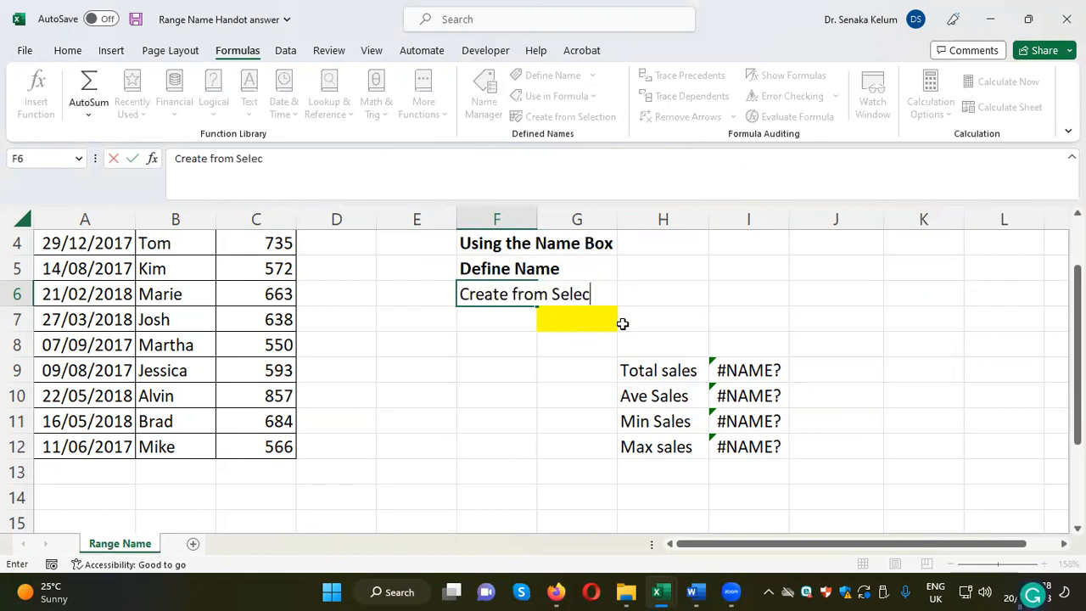
pyautogui.write('tion')
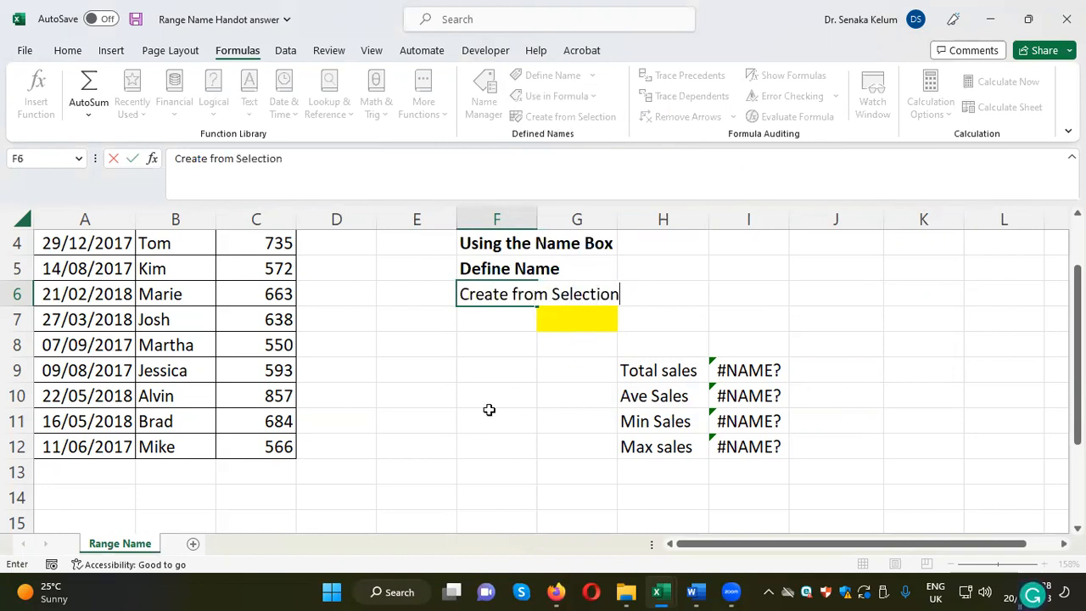
pyautogui.click(490, 414)
pyautogui.click(473, 297)
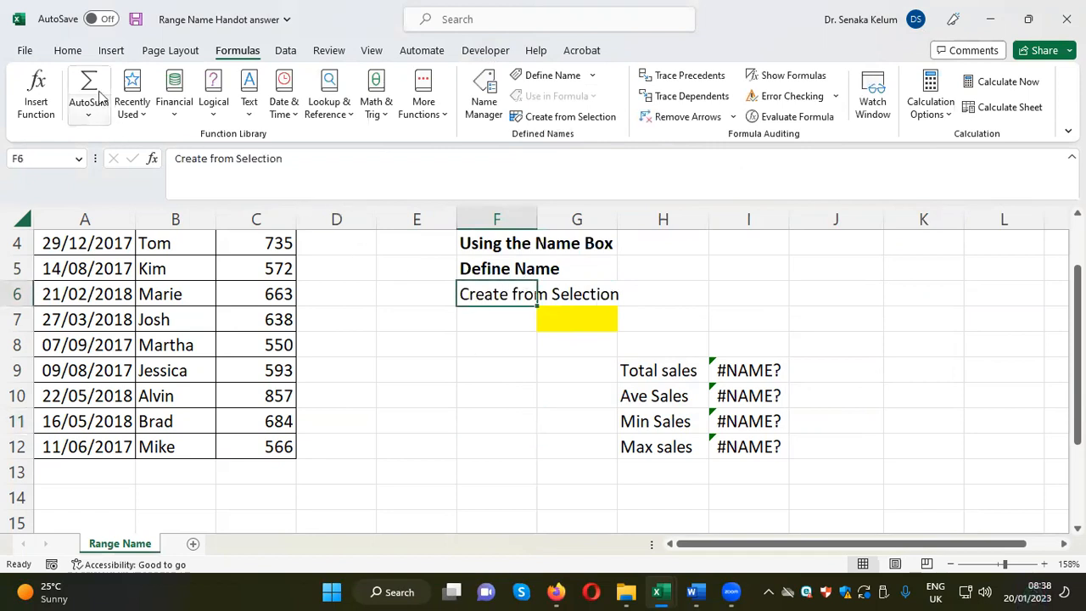
pyautogui.click(68, 50)
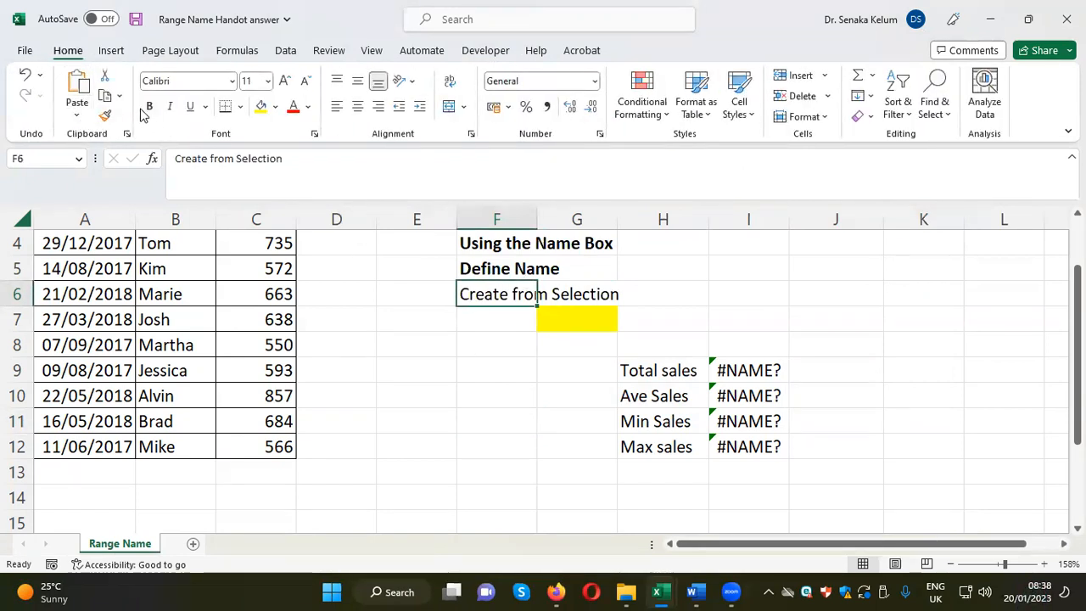
pyautogui.click(151, 108)
pyautogui.click(859, 352)
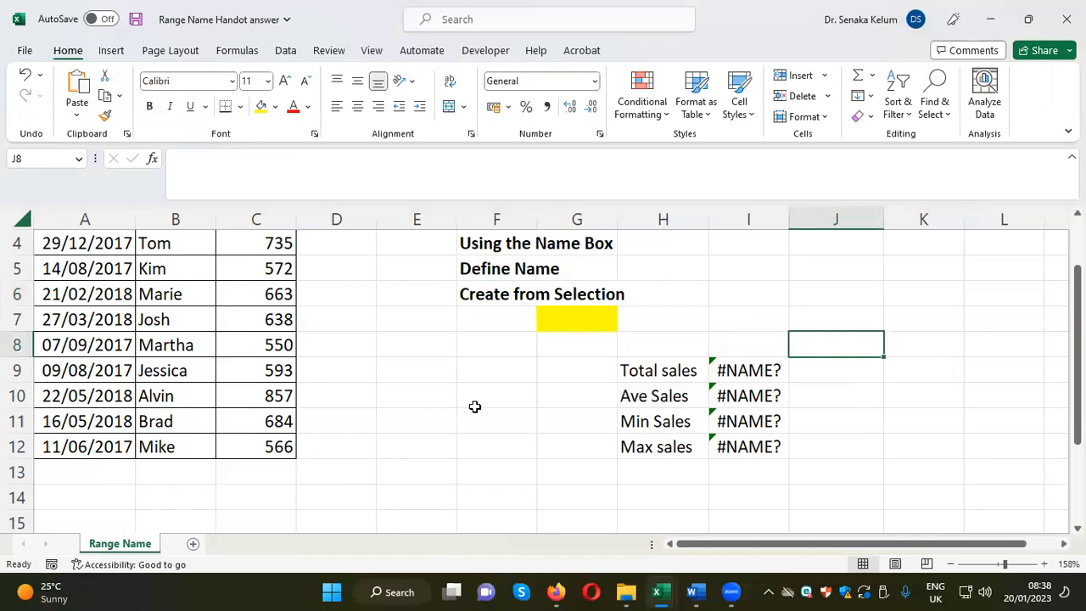
pyautogui.scroll(1, 475, 405)
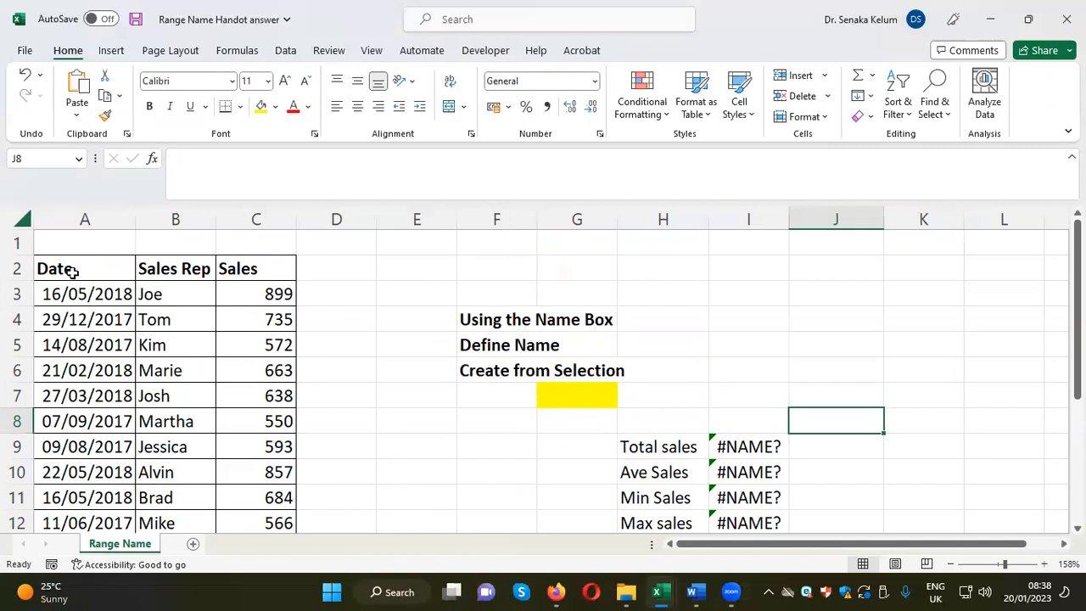
pyautogui.moveTo(57, 268); pyautogui.dragTo(272, 472)
pyautogui.scroll(1, 359, 453)
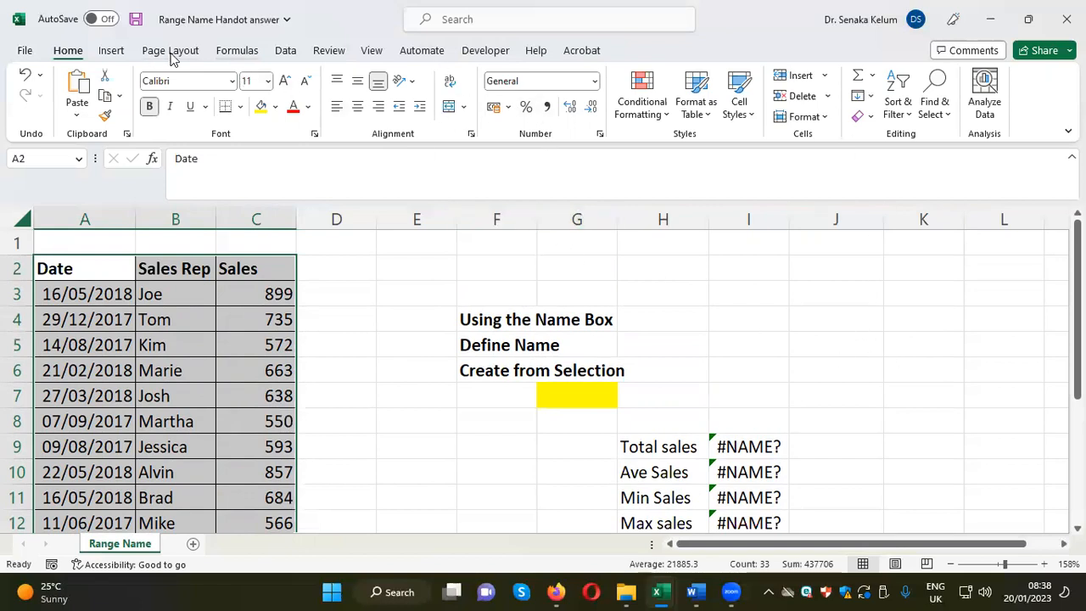
pyautogui.click(237, 50)
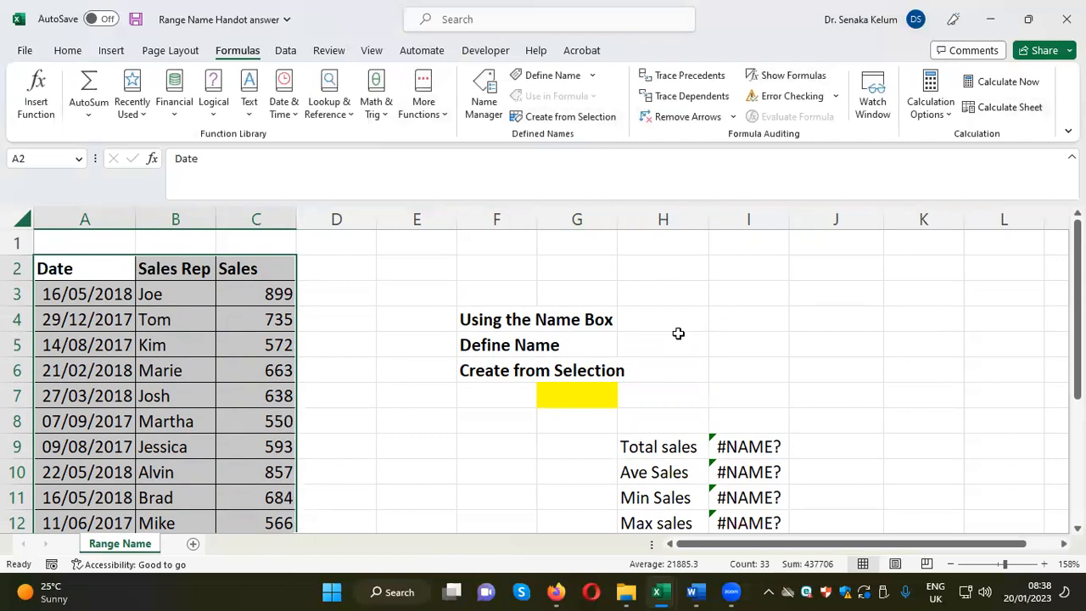
pyautogui.click(568, 119)
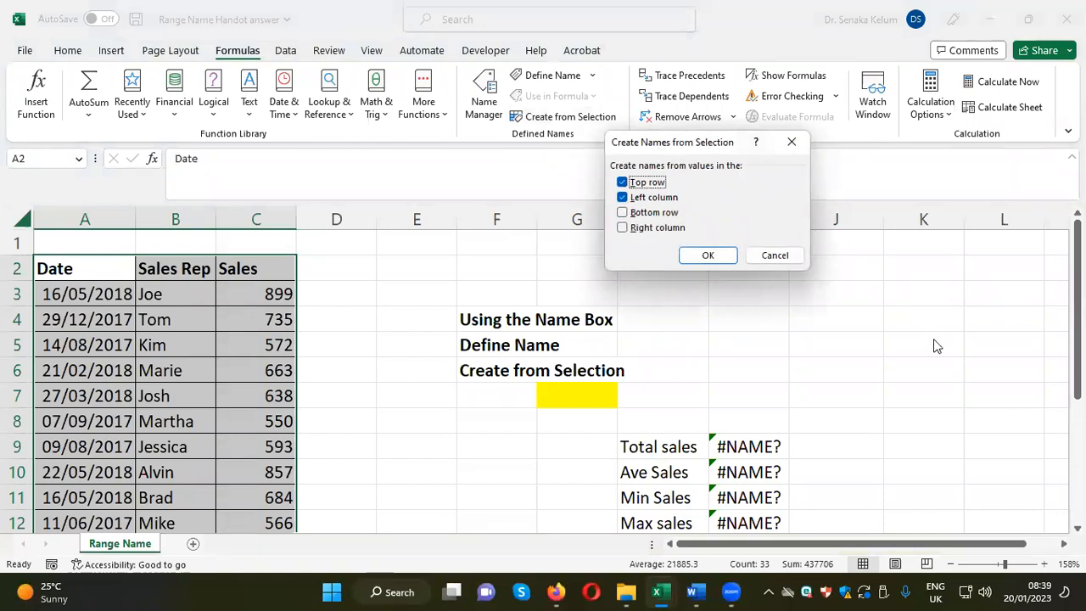
pyautogui.press('F1')
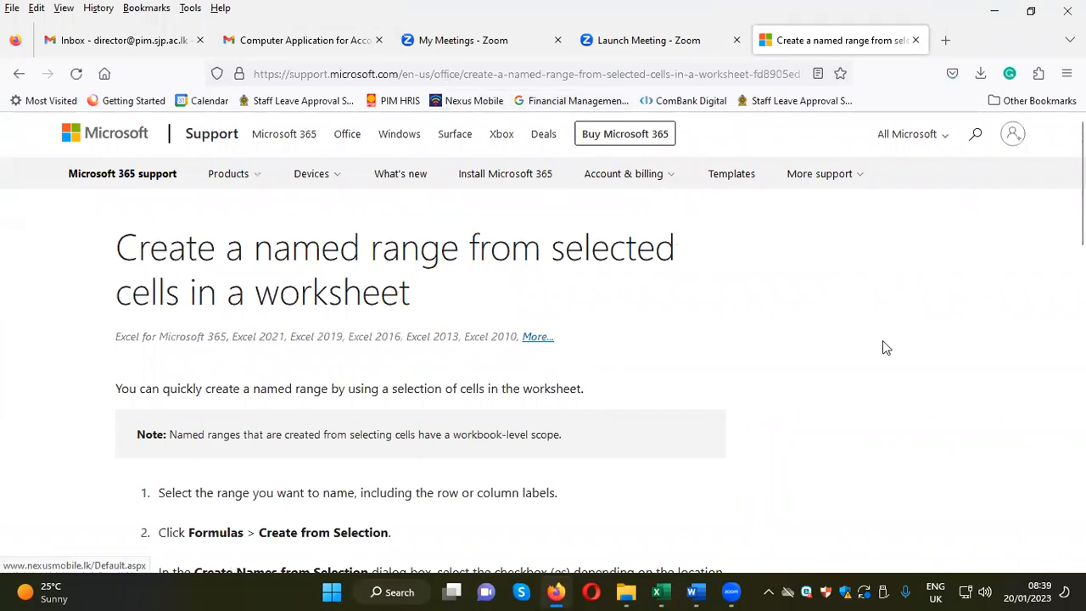
pyautogui.moveTo(696, 592)
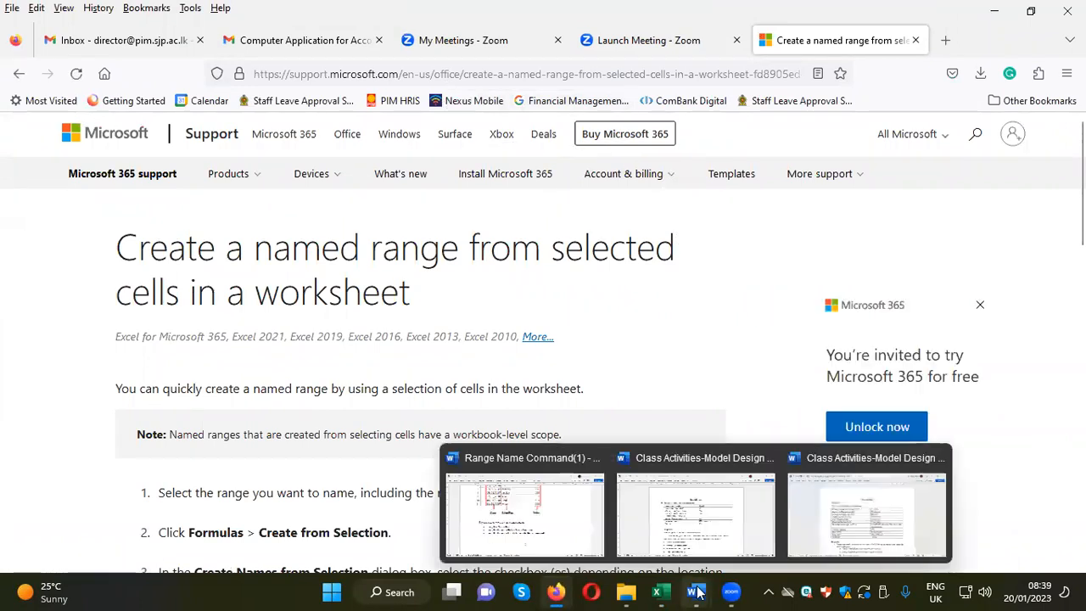
pyautogui.click(721, 539)
pyautogui.moveTo(660, 592)
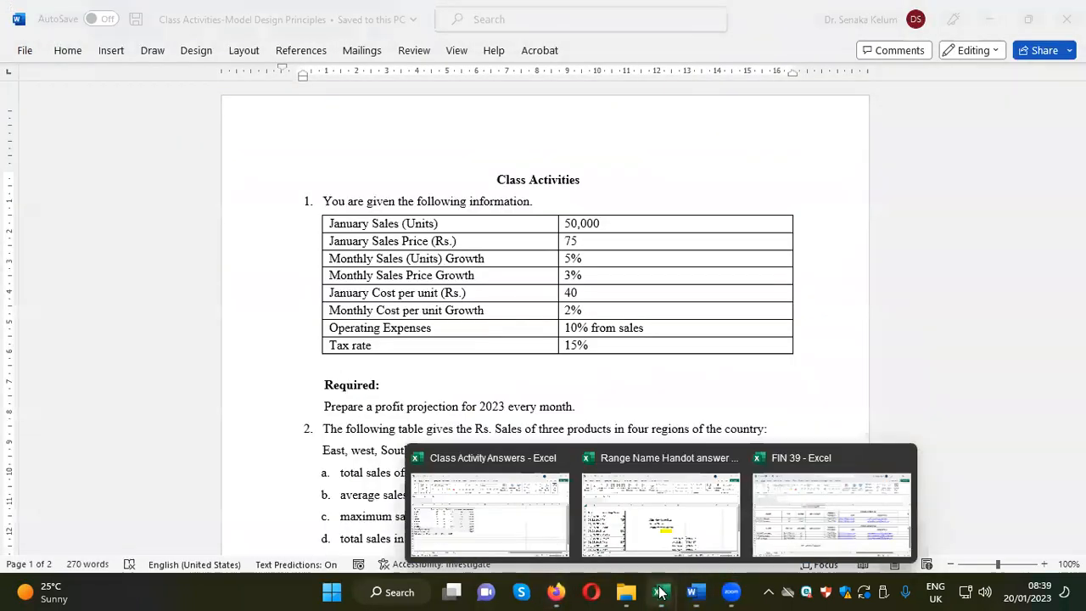
pyautogui.click(692, 544)
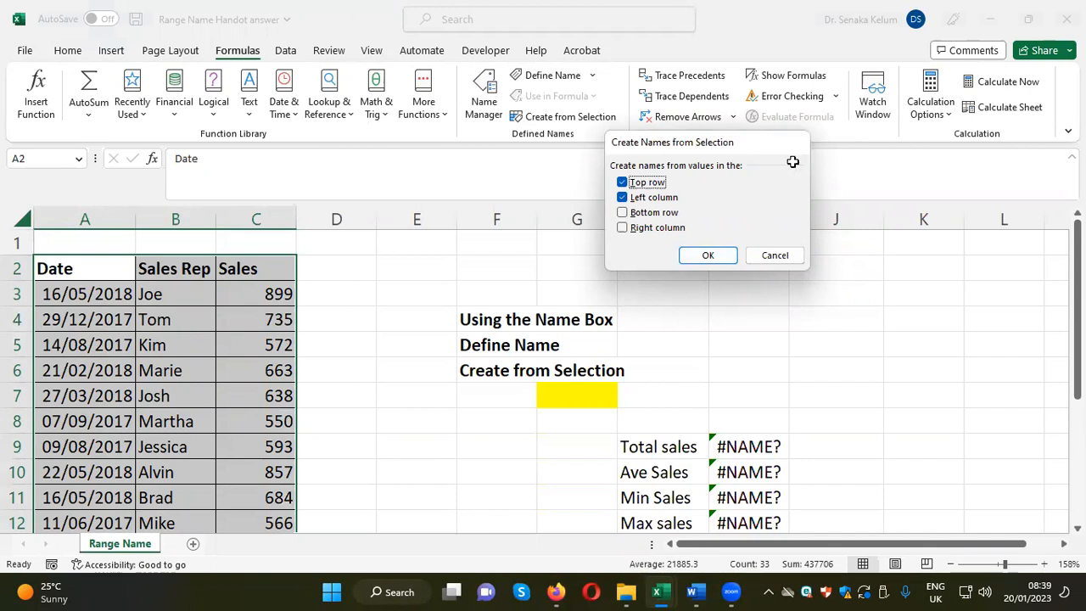
pyautogui.click(796, 143)
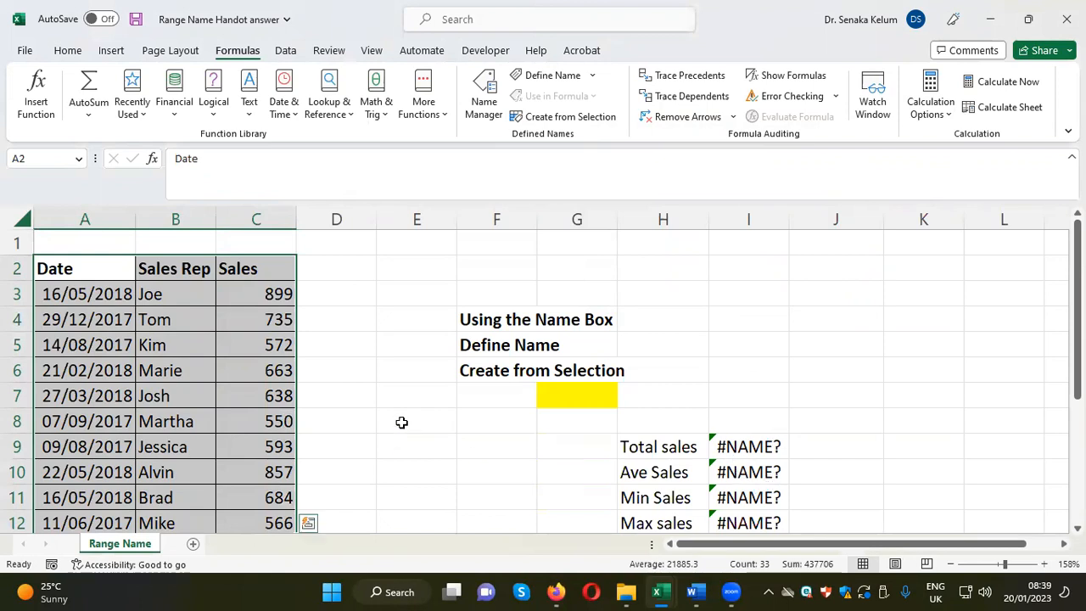
pyautogui.click(740, 341)
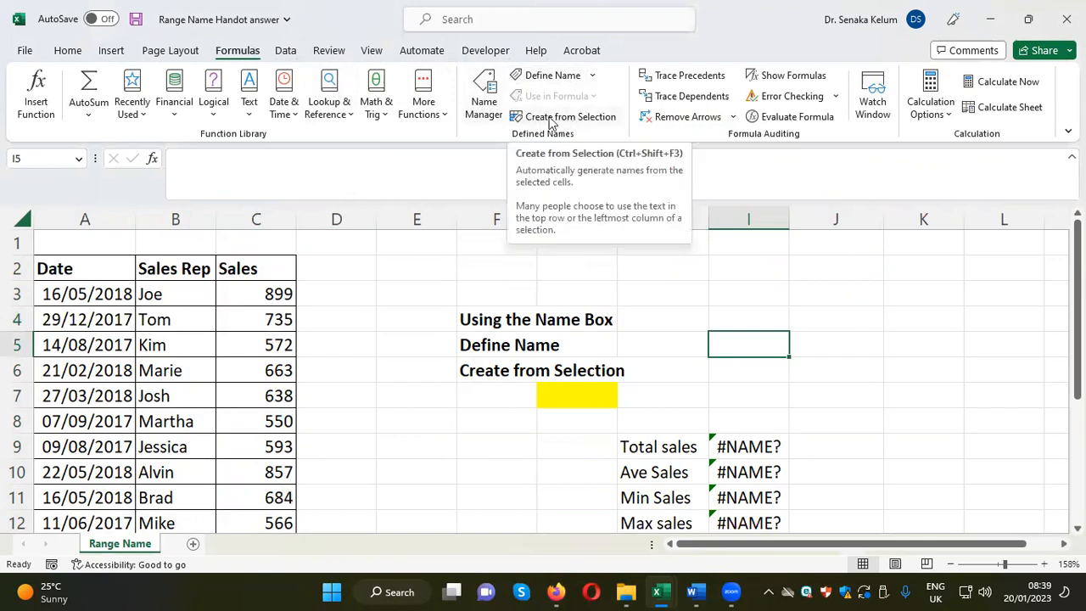
pyautogui.click(809, 297)
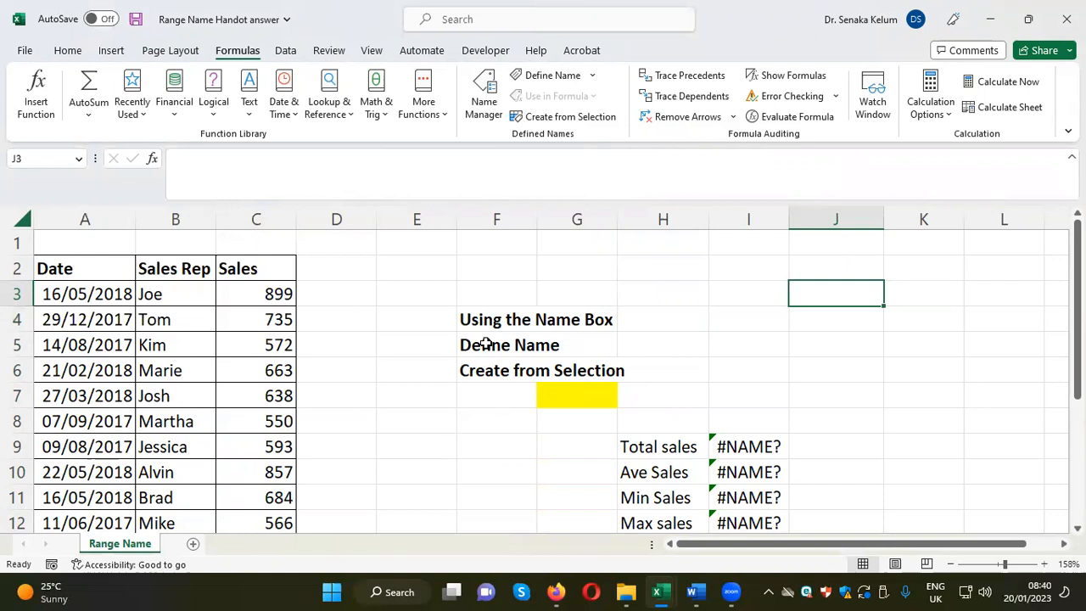
pyautogui.click(410, 445)
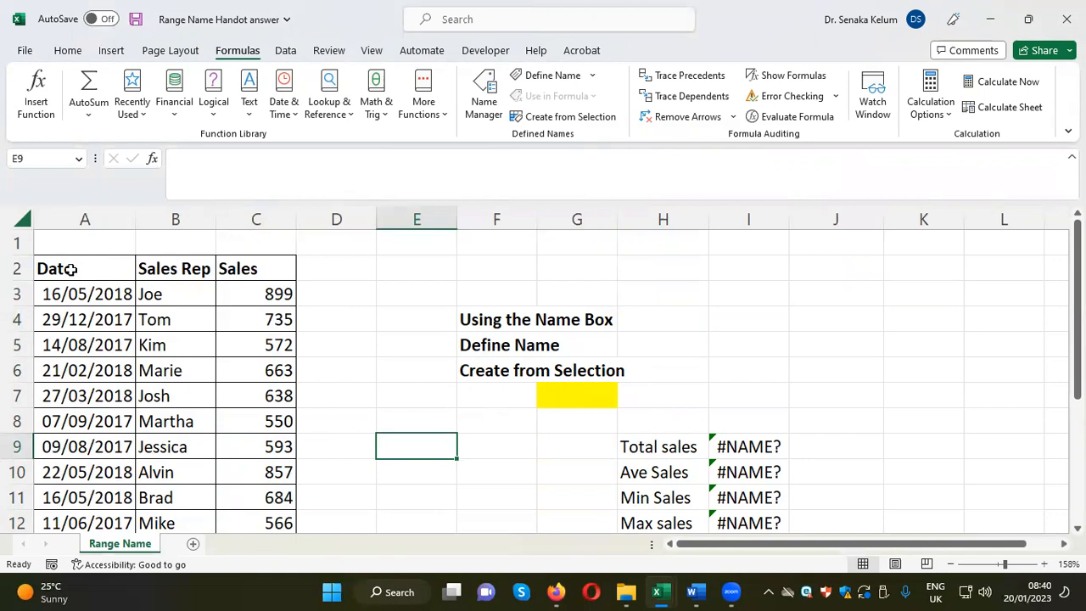
# Step: Create names from the selection A2 to C12 using only the top row labels, without the left column
pyautogui.moveTo(53, 269); pyautogui.dragTo(241, 522)
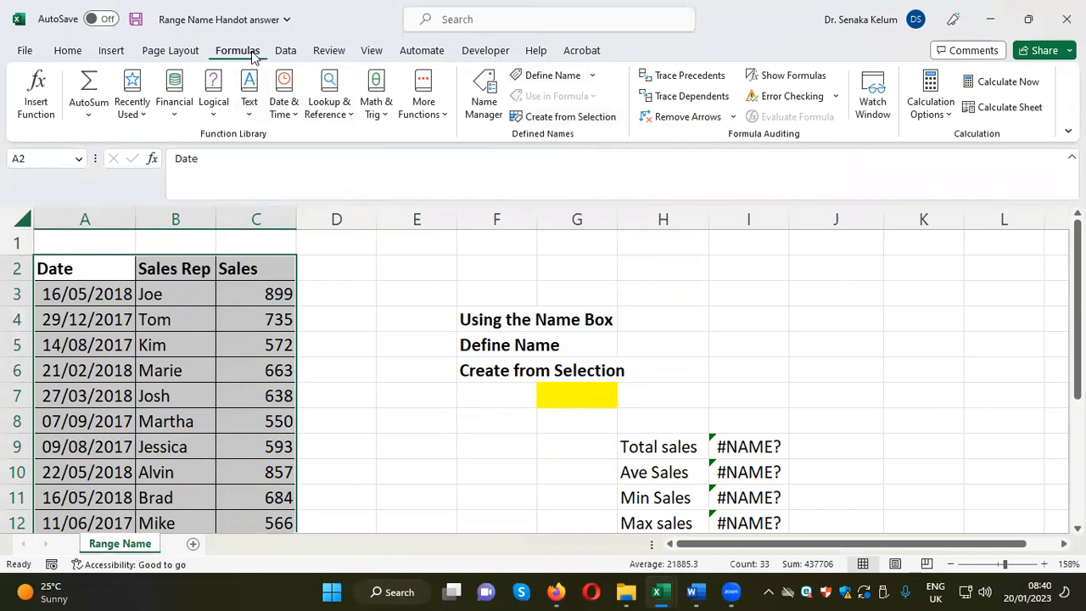
pyautogui.click(560, 119)
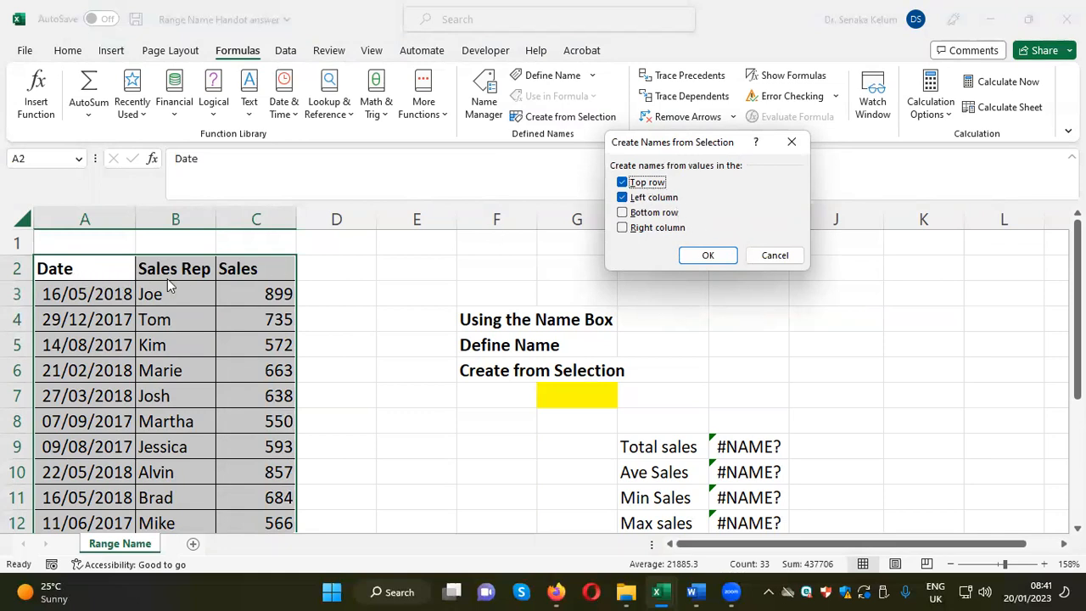
pyautogui.click(625, 198)
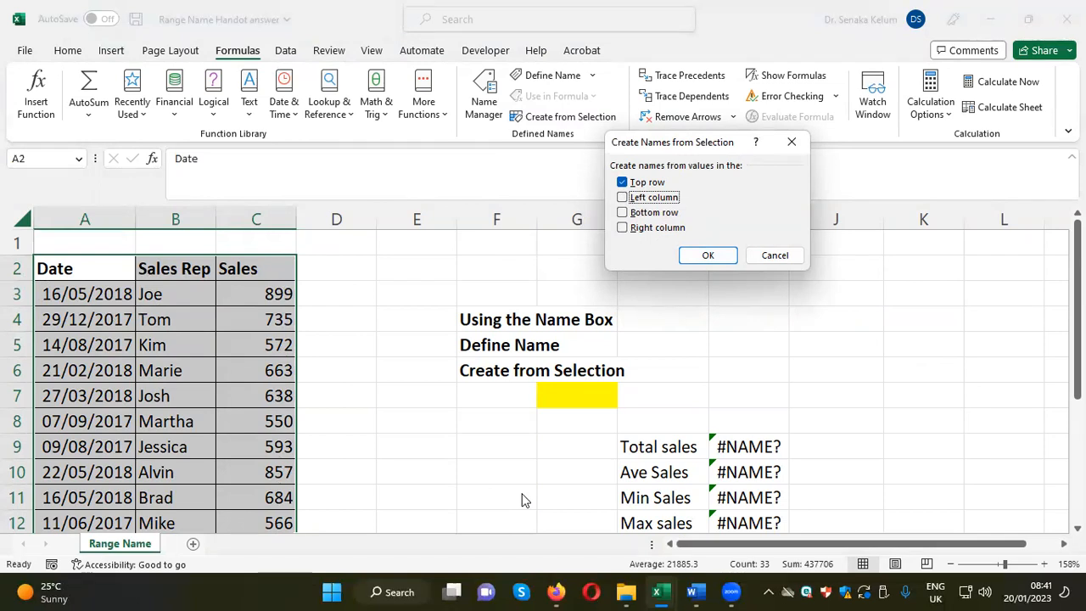
pyautogui.click(705, 256)
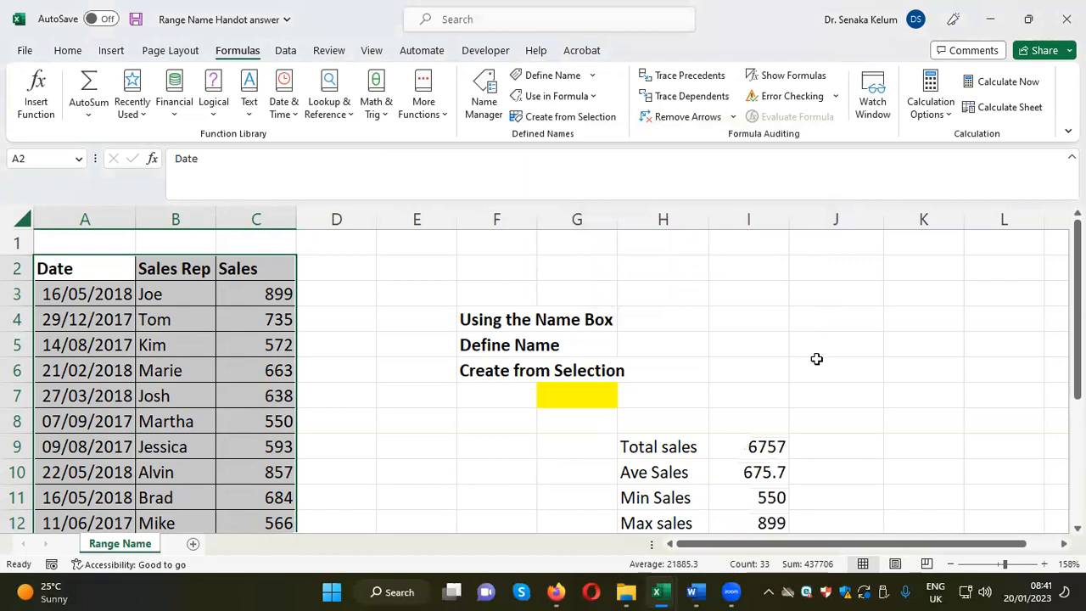
pyautogui.scroll(-1, 816, 358)
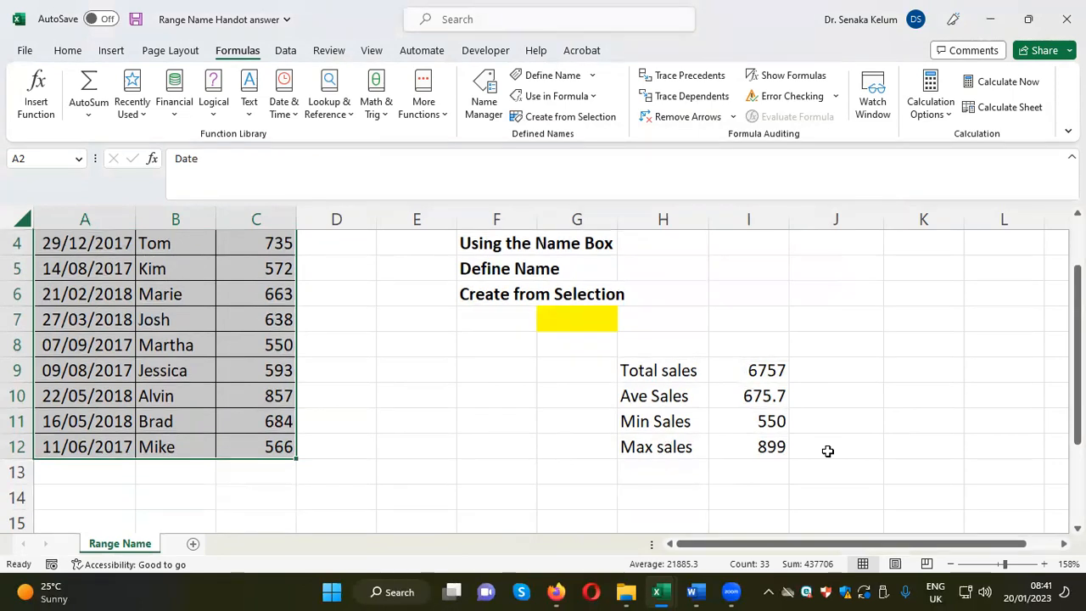
pyautogui.scroll(1, 759, 352)
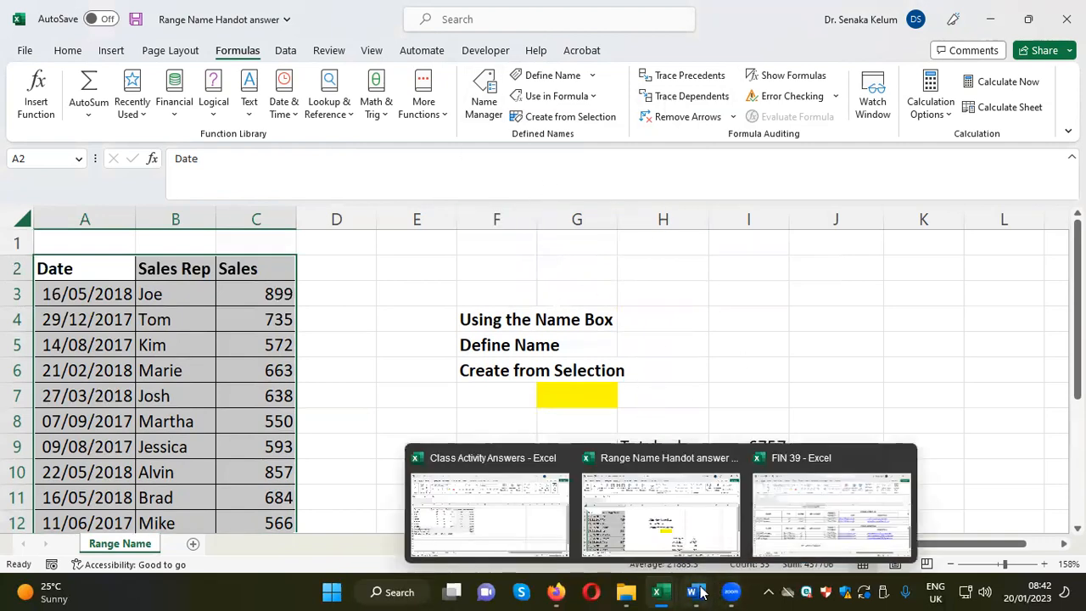
# Step: Switch to the Word document Range Name Command(1) and review the three methods of creating range names in sections 2.2.1 to 2.2.3
pyautogui.moveTo(694, 591)
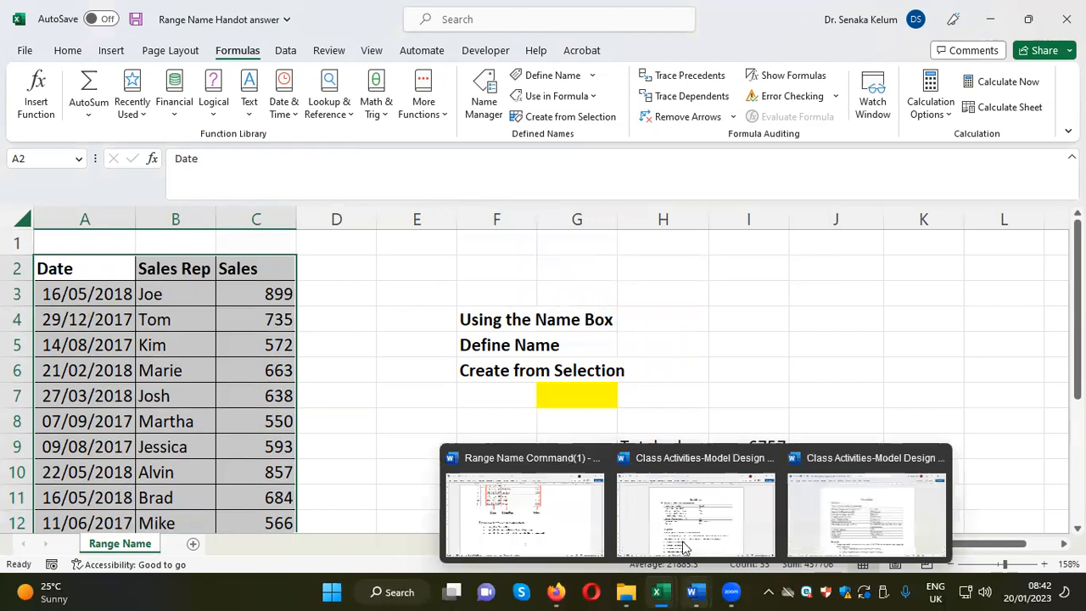
pyautogui.click(538, 541)
pyautogui.scroll(-8, 700, 351)
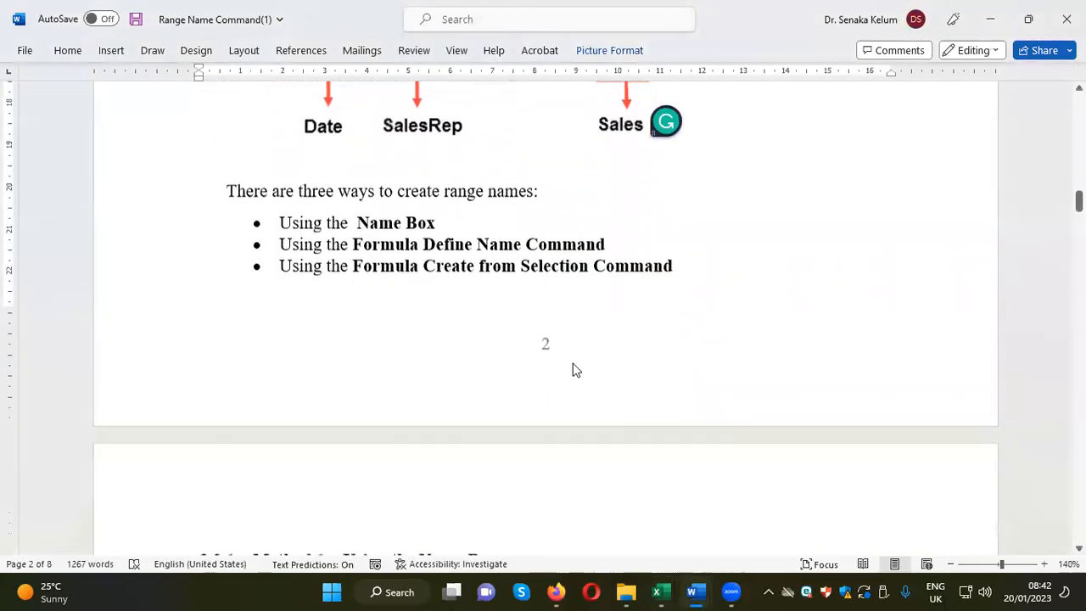
pyautogui.scroll(-1, 573, 363)
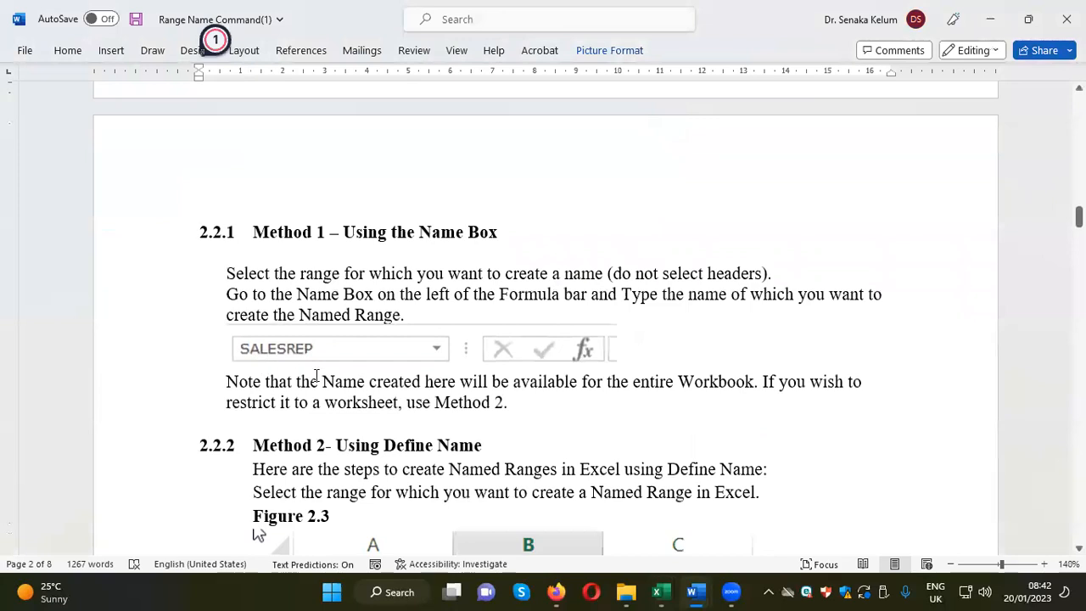
pyautogui.scroll(-6, 675, 364)
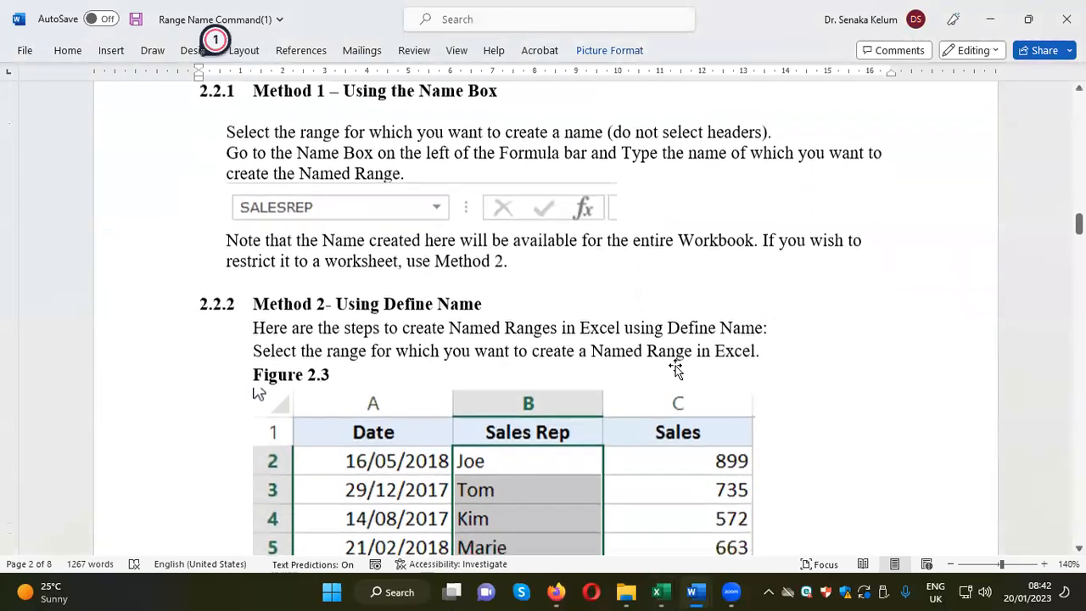
pyautogui.scroll(-6, 675, 366)
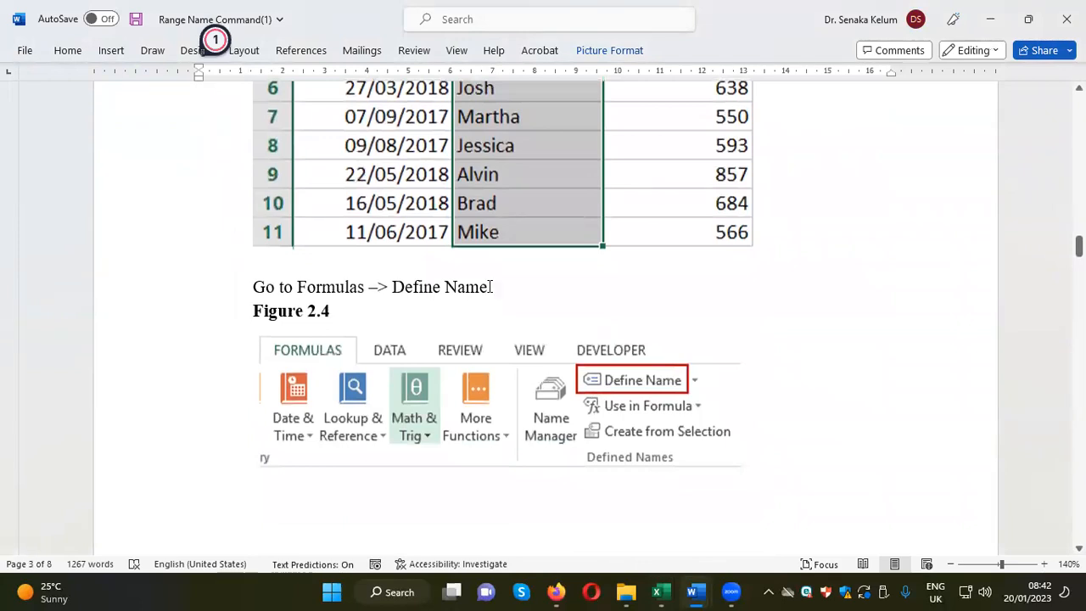
pyautogui.scroll(-2, 710, 304)
pyautogui.scroll(-9, 711, 305)
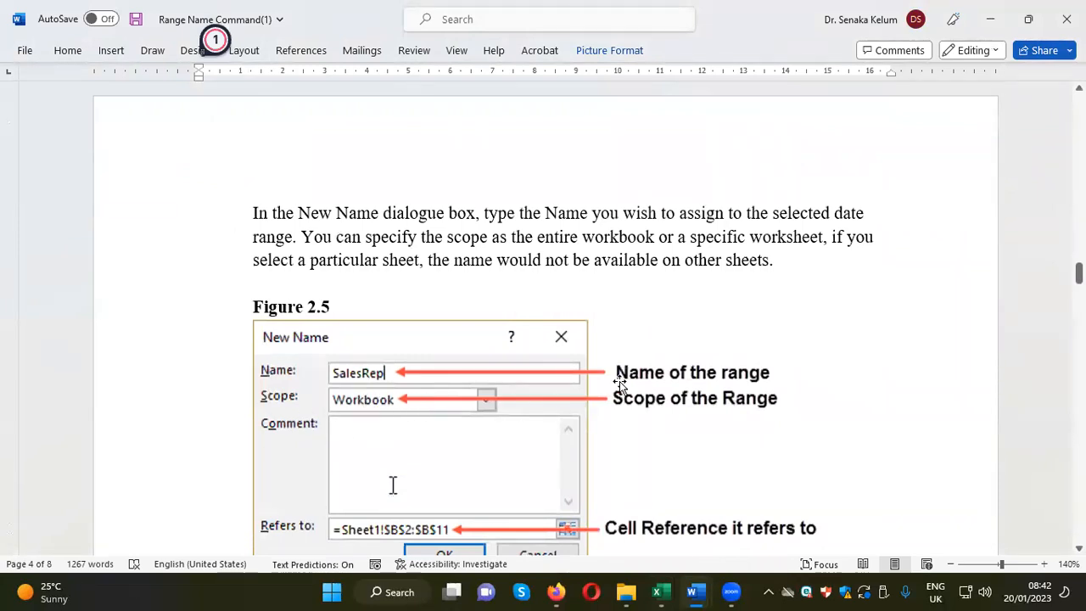
pyautogui.scroll(-2, 620, 382)
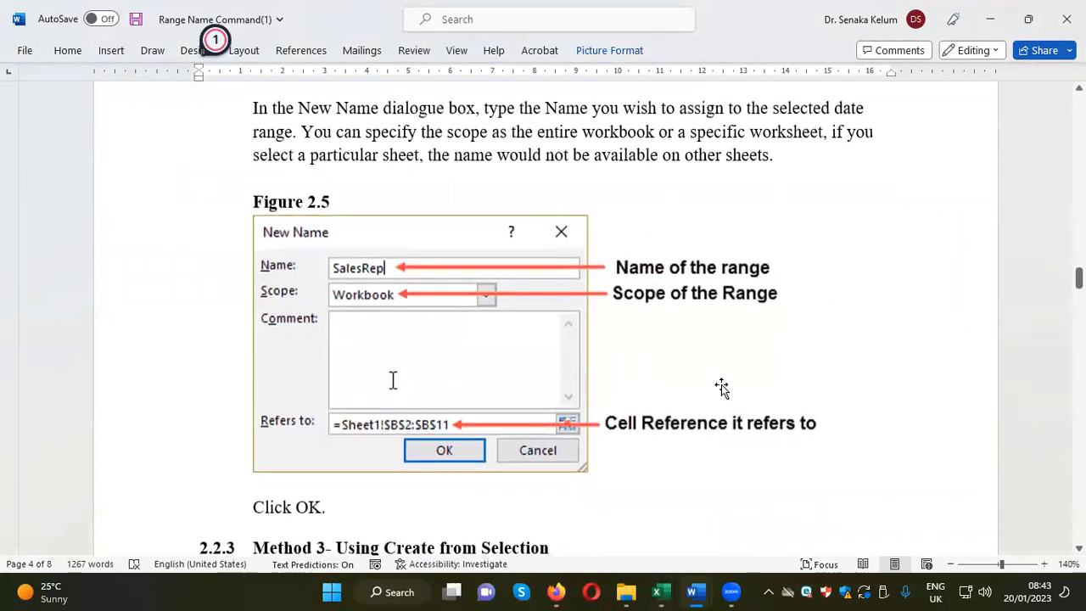
pyautogui.scroll(-4, 721, 386)
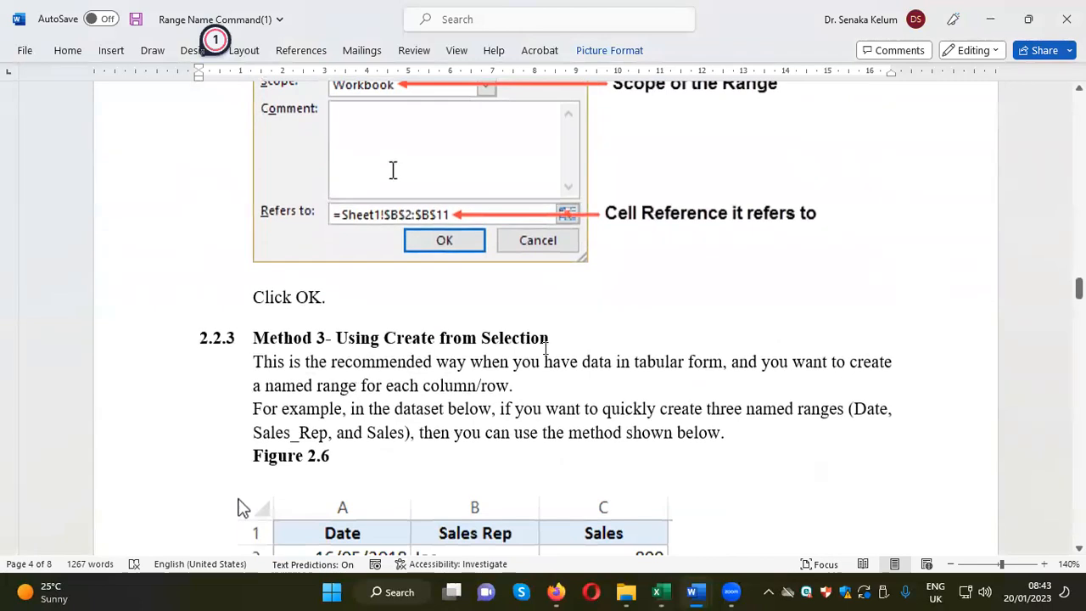
pyautogui.scroll(-4, 471, 405)
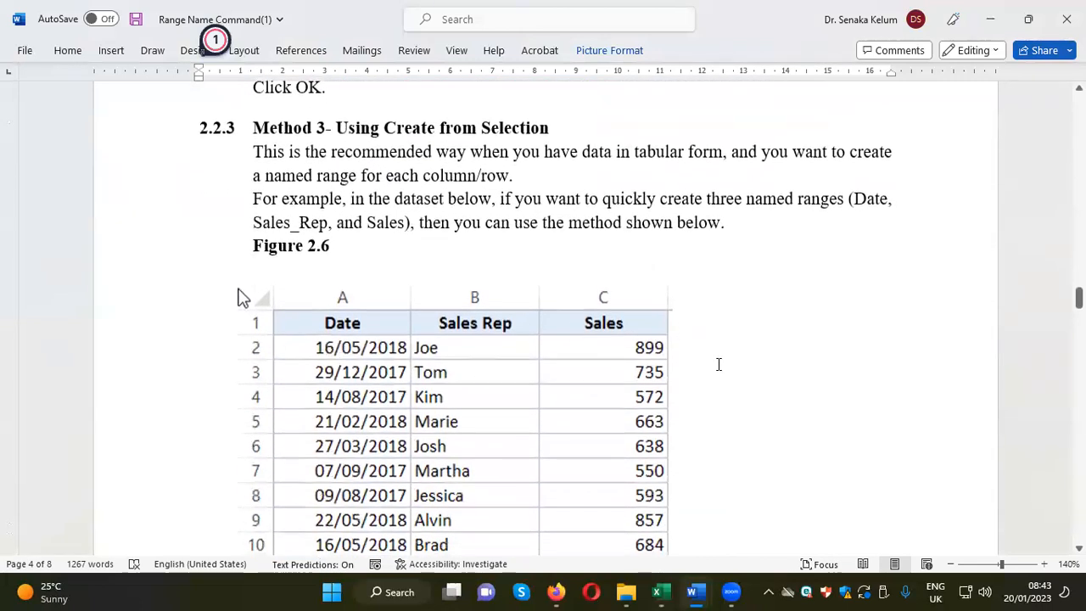
pyautogui.scroll(-9, 717, 364)
pyautogui.scroll(-8, 748, 372)
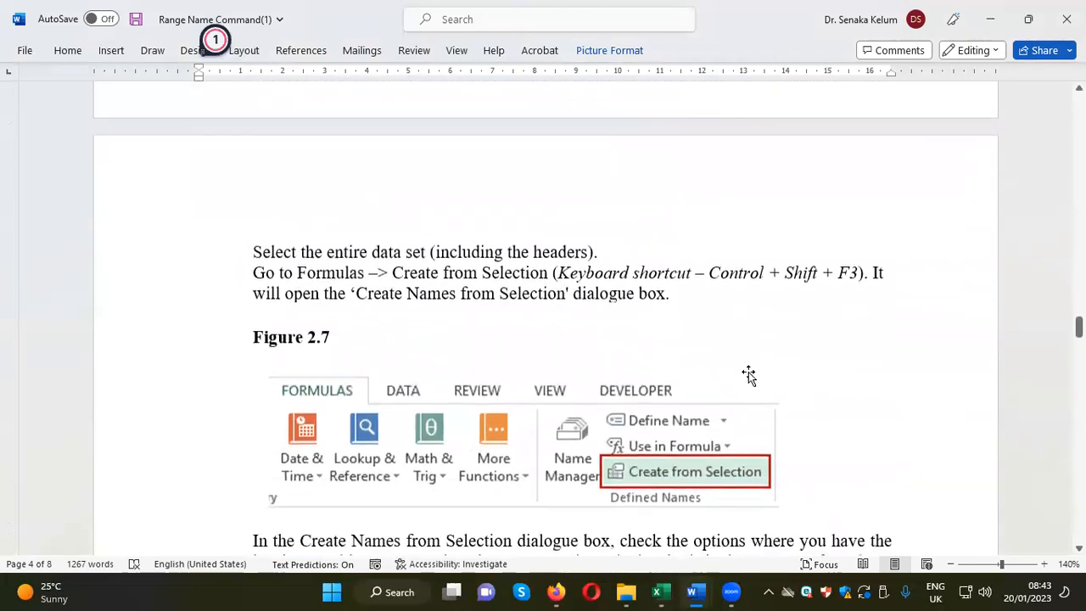
pyautogui.scroll(-4, 690, 333)
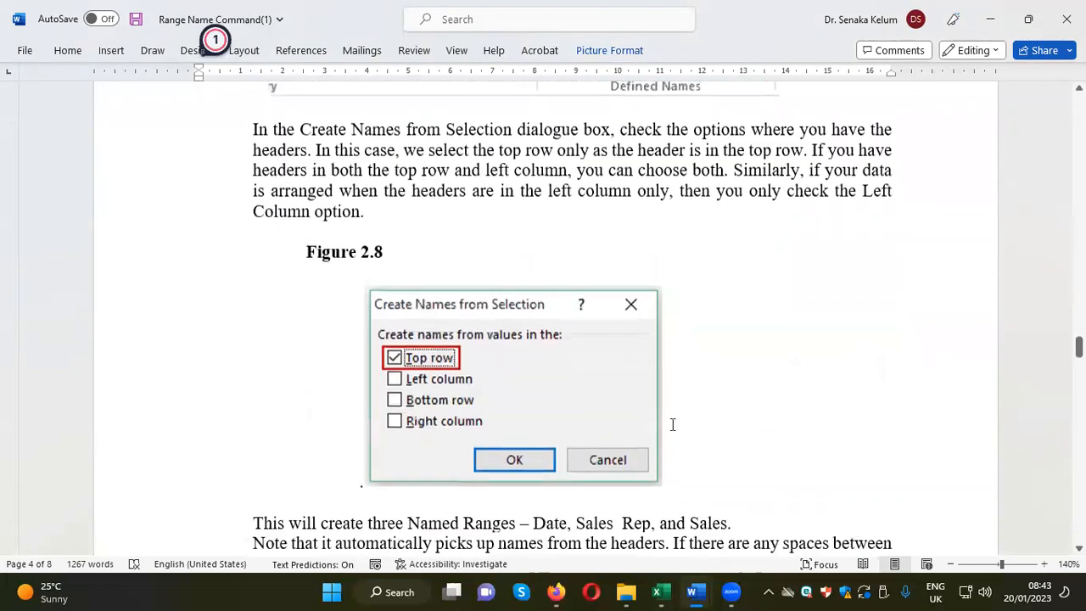
pyautogui.scroll(-2, 667, 373)
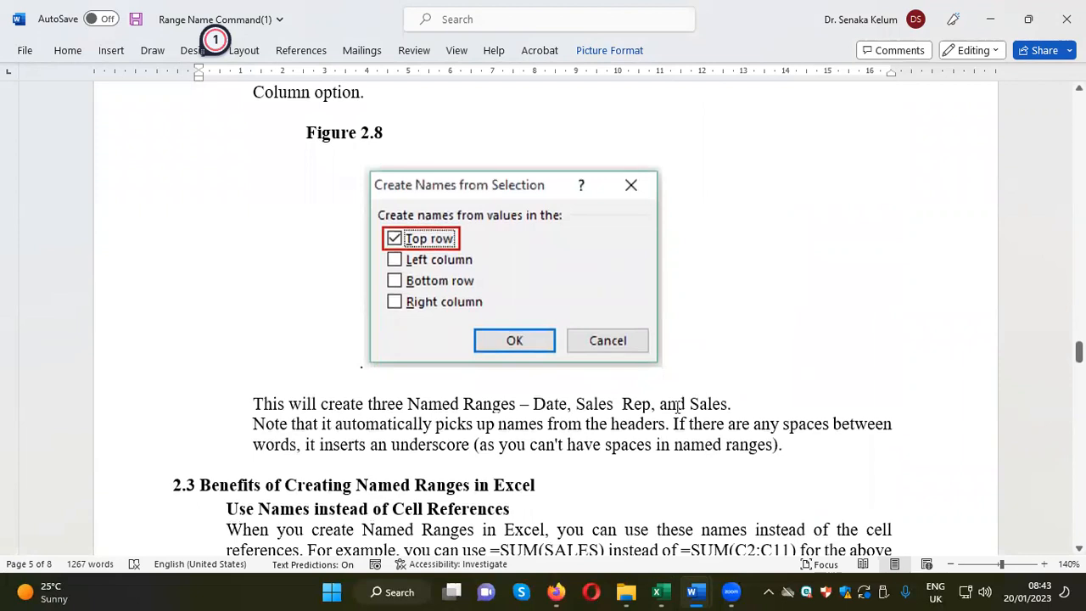
# Step: Read section 2.3 on the benefits of named ranges, including names instead of cell references and dynamic formulas
pyautogui.scroll(-3, 678, 405)
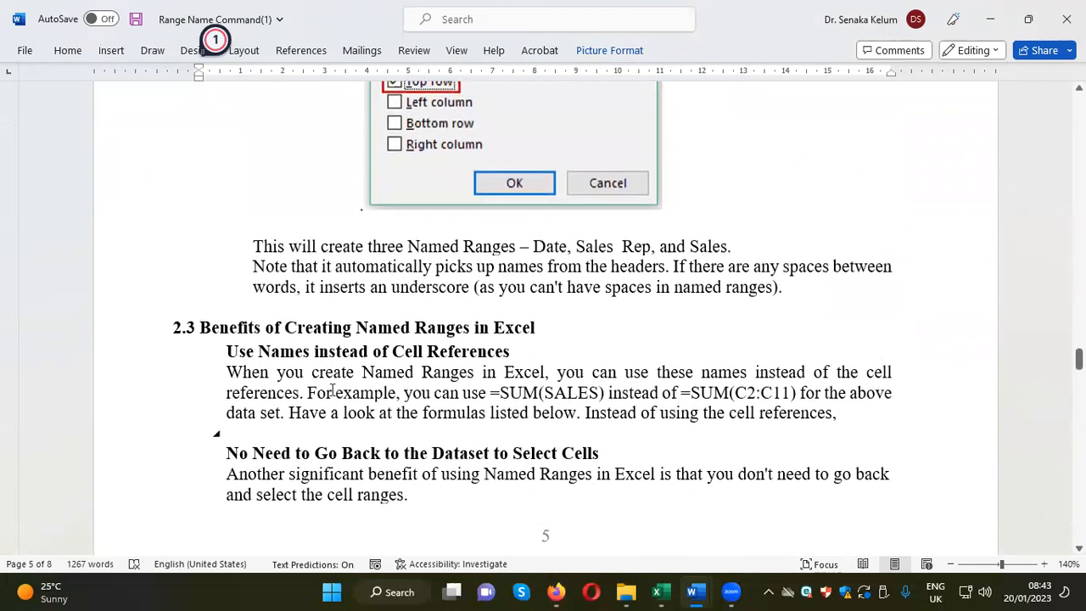
pyautogui.scroll(-2, 680, 342)
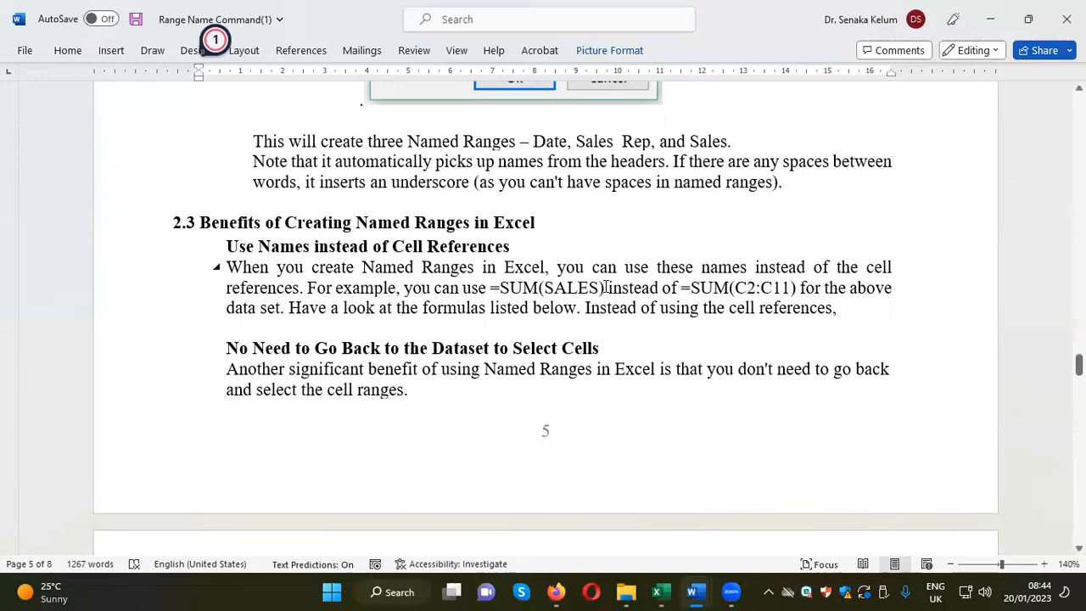
pyautogui.scroll(-2, 605, 287)
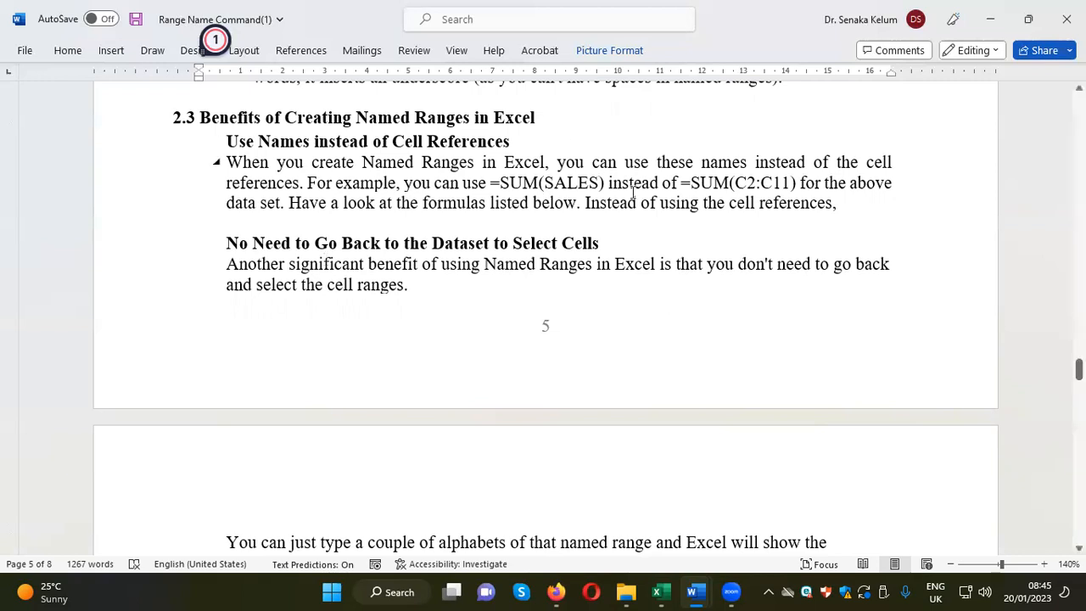
pyautogui.scroll(-1, 678, 253)
pyautogui.scroll(-5, 679, 253)
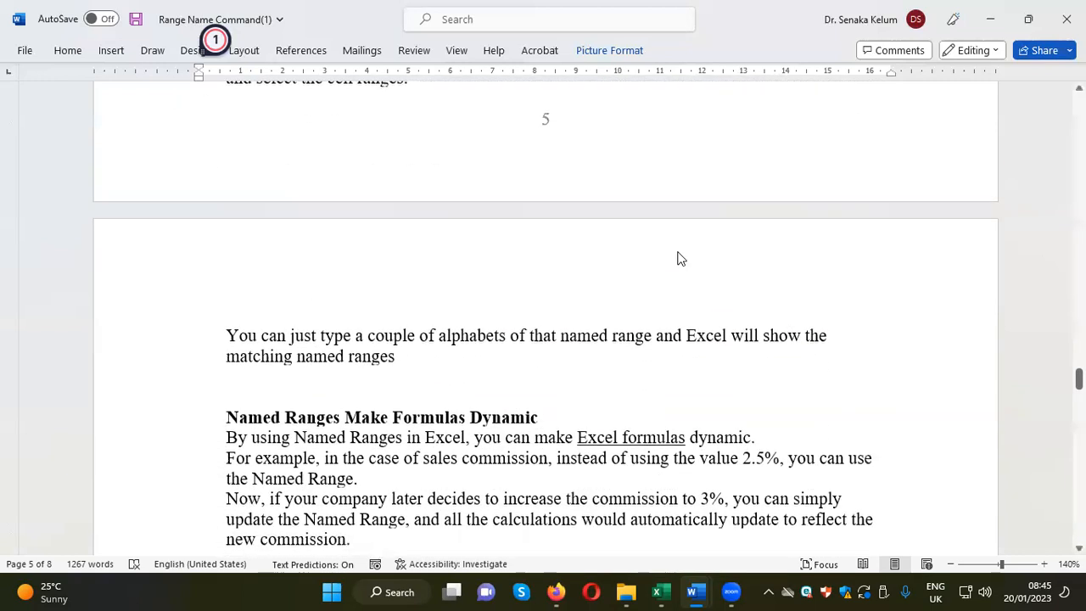
pyautogui.scroll(-3, 679, 258)
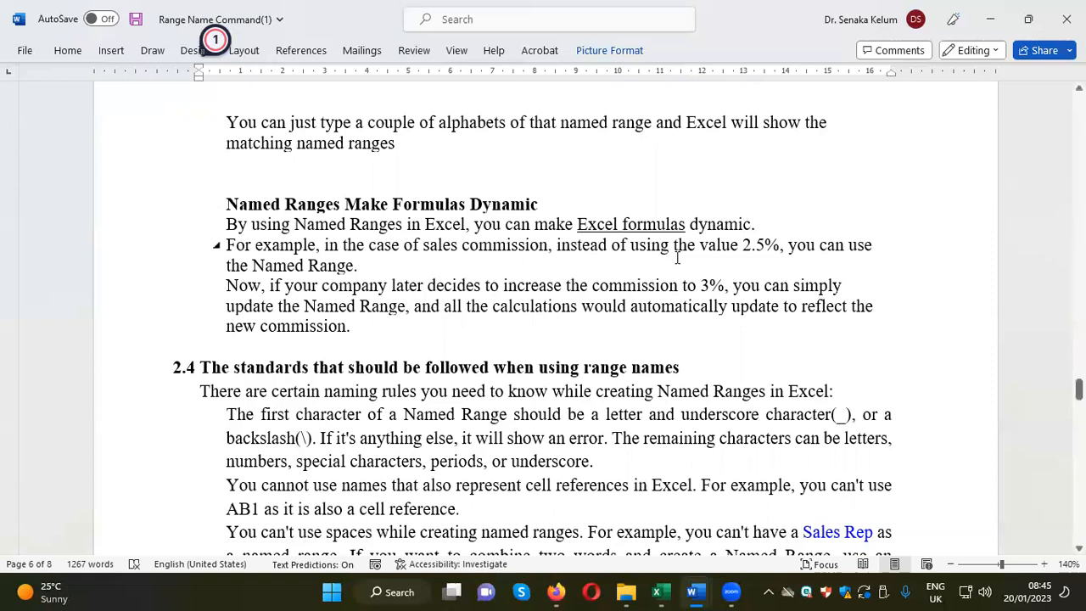
pyautogui.scroll(-1, 696, 260)
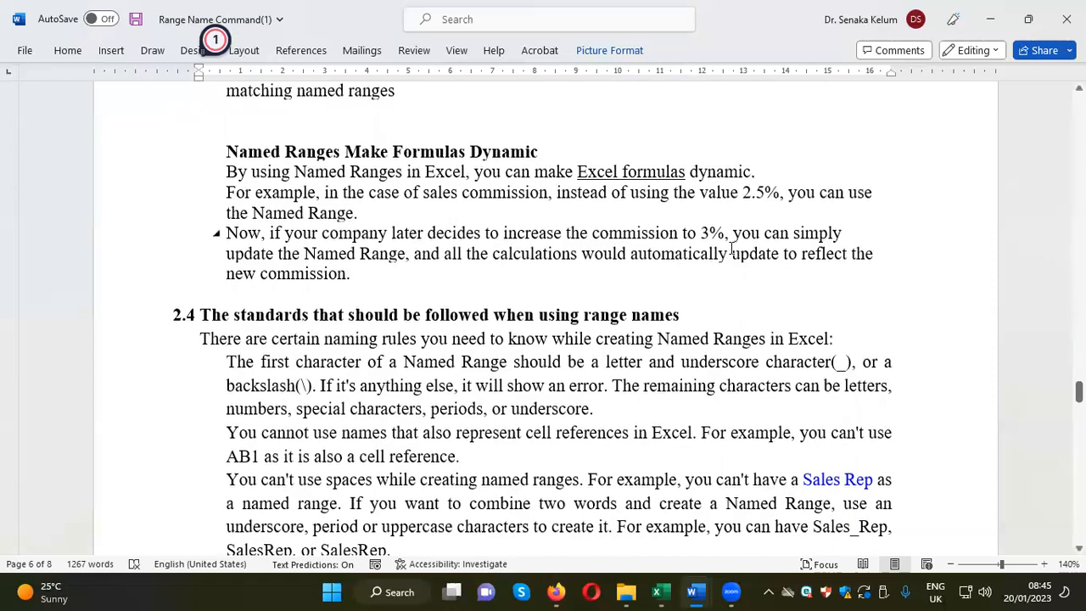
# Step: Examine the naming rules in section 2.4, highlighting the examples Sales_Rep and SalesRep and the limit 255, and continue to section 2.5
pyautogui.scroll(-3, 732, 248)
pyautogui.scroll(-1, 730, 245)
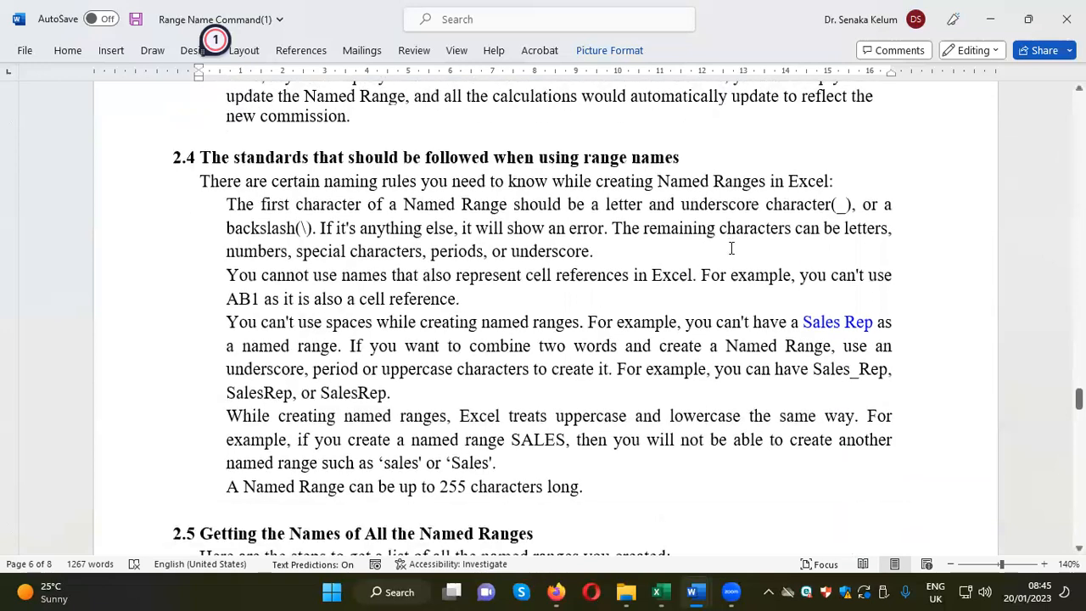
pyautogui.scroll(-1, 791, 399)
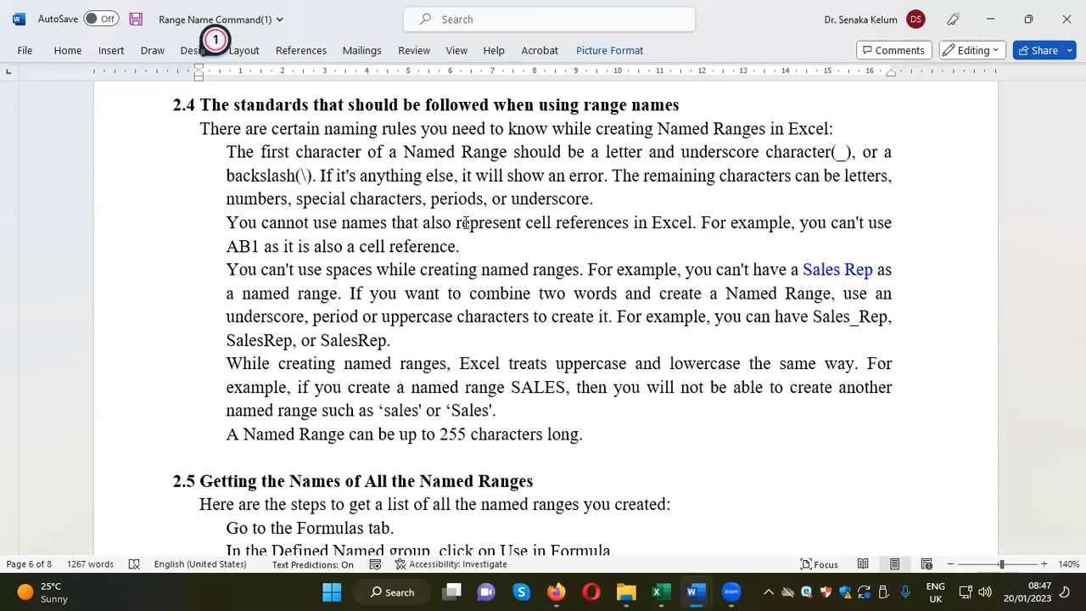
pyautogui.scroll(-1, 405, 234)
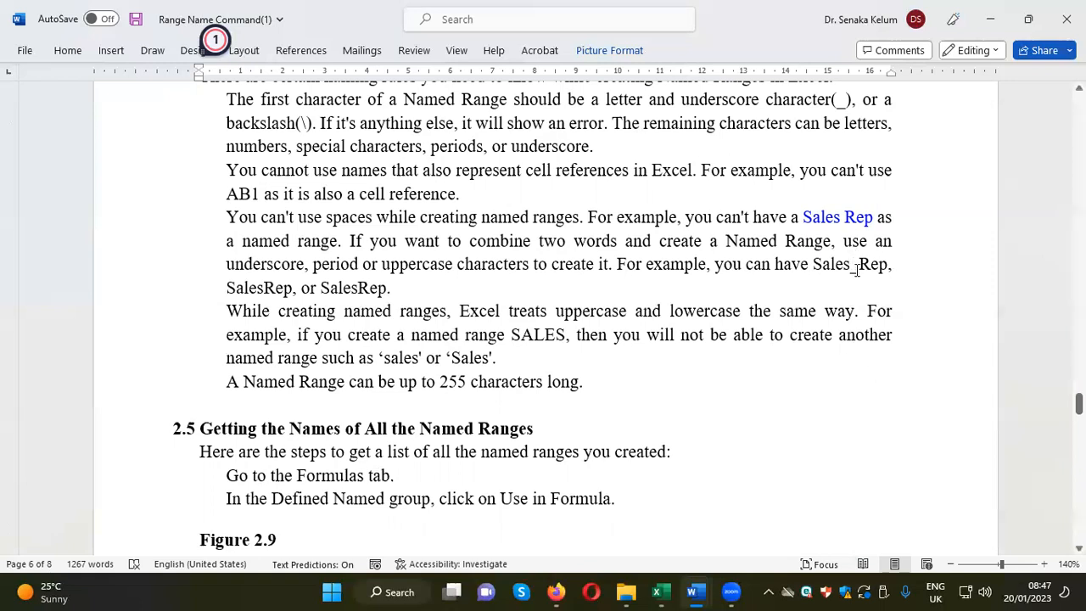
pyautogui.moveTo(812, 264); pyautogui.dragTo(897, 265)
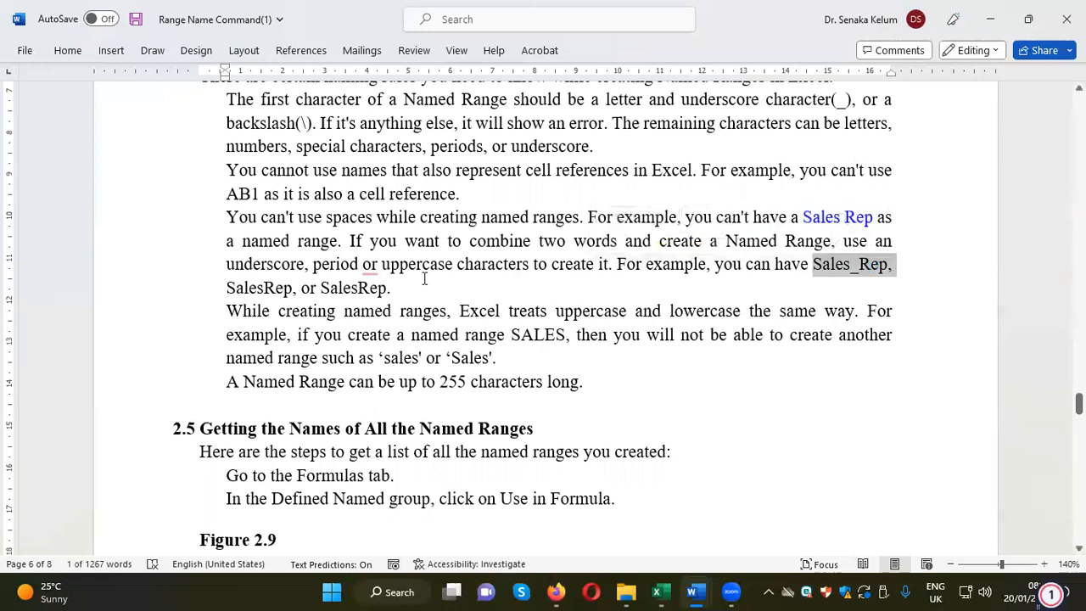
pyautogui.moveTo(322, 287); pyautogui.dragTo(378, 288)
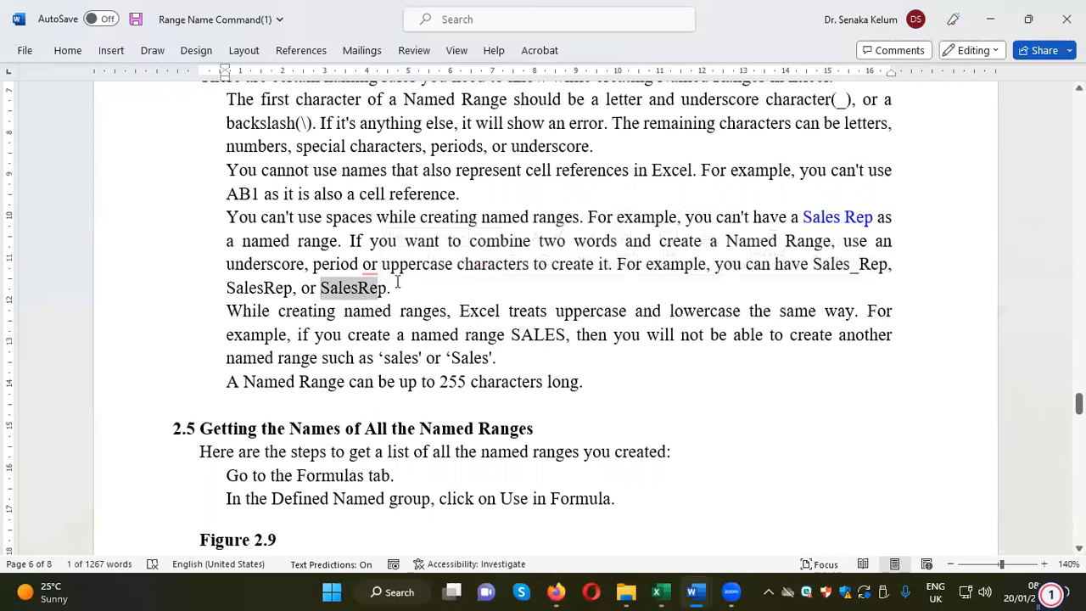
pyautogui.moveTo(388, 287); pyautogui.dragTo(319, 288)
pyautogui.moveTo(440, 382); pyautogui.dragTo(459, 383)
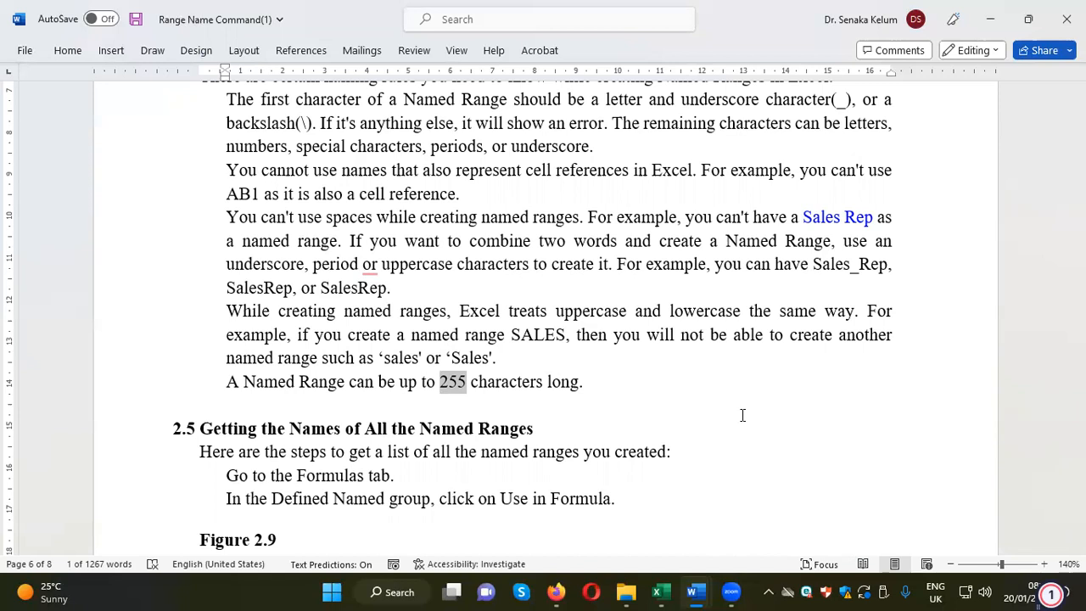
pyautogui.scroll(3, 722, 364)
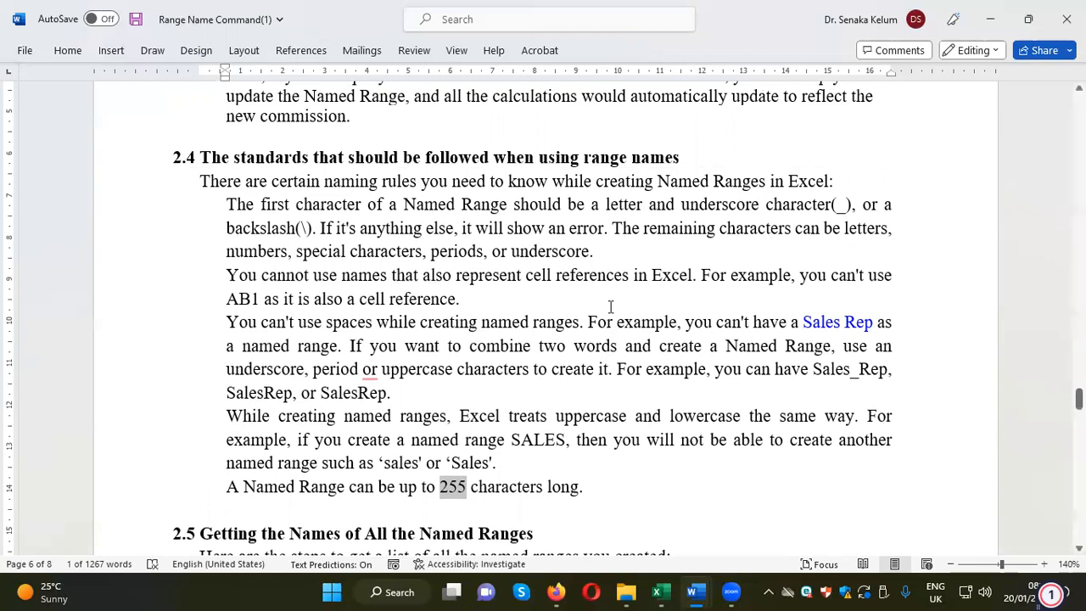
pyautogui.scroll(-1, 610, 301)
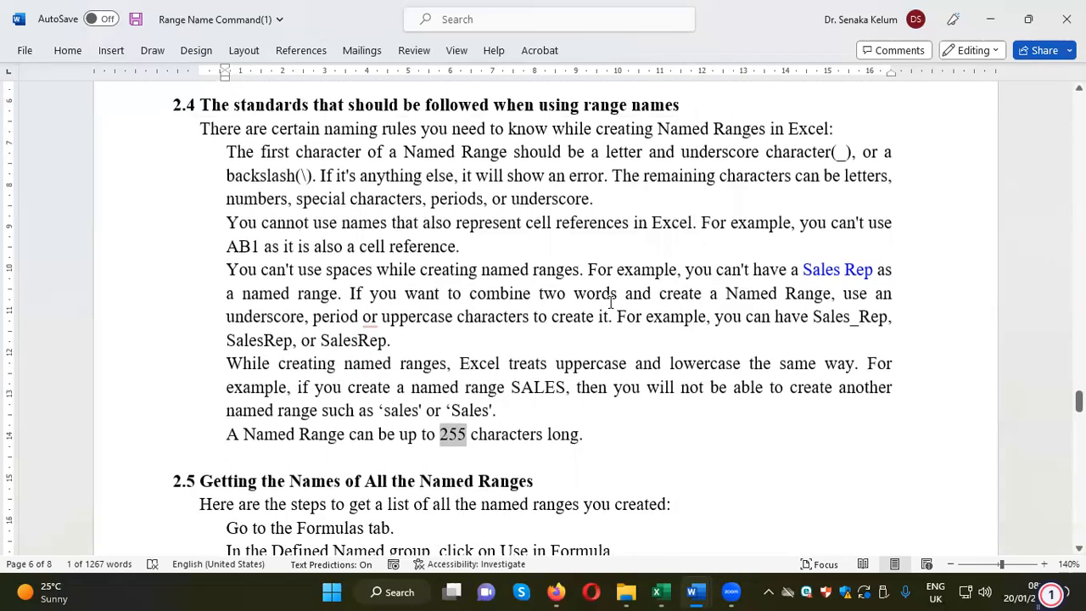
pyautogui.scroll(-2, 610, 301)
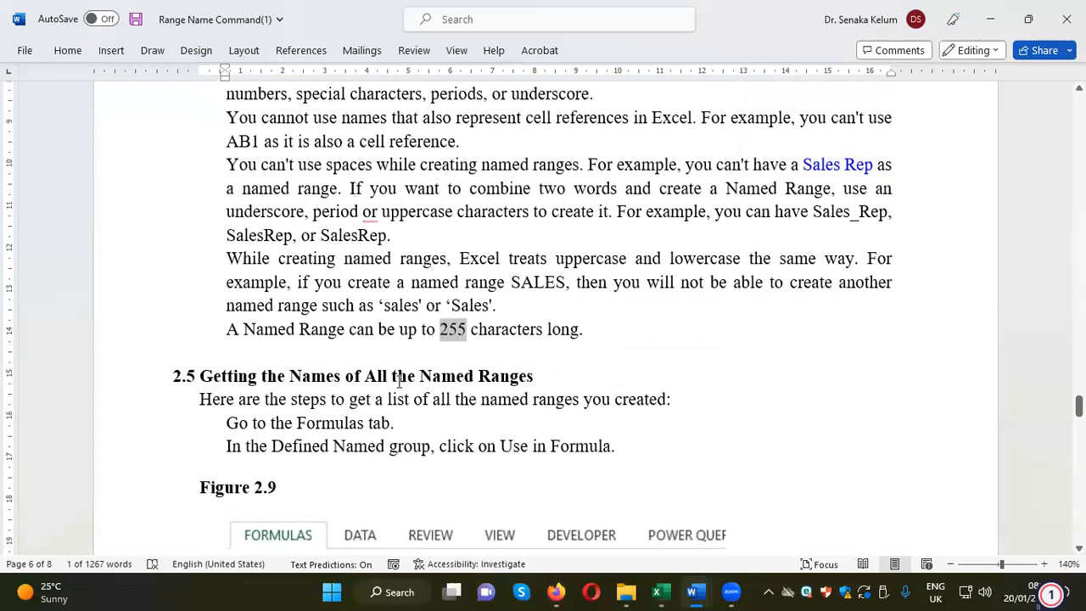
pyautogui.scroll(-2, 584, 360)
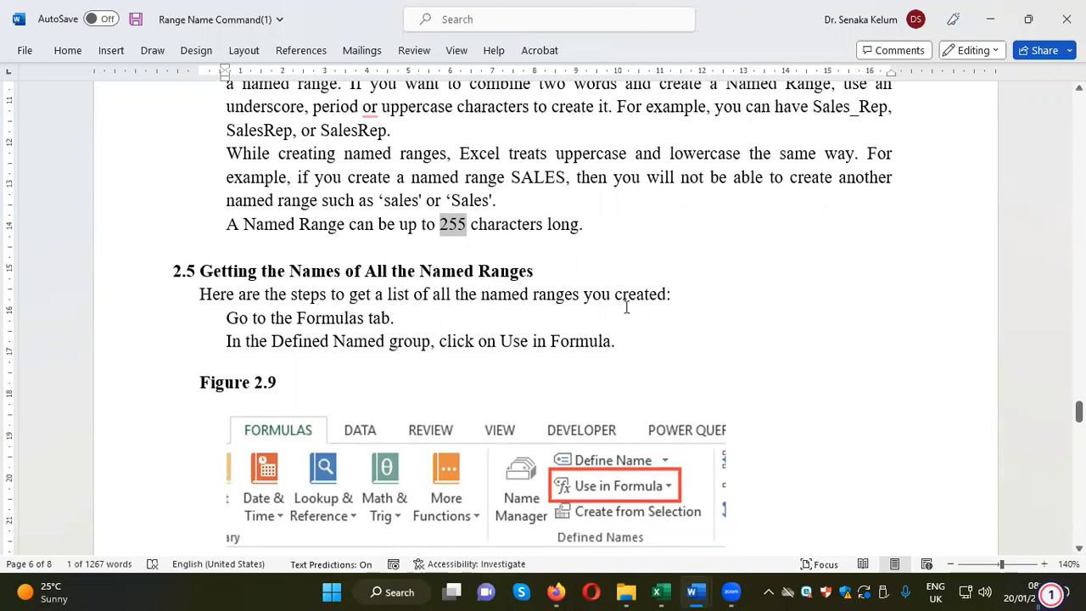
# Step: Switch to the Excel workbook Range Name Handot answer, review the defined names in the Name Manager and close it
pyautogui.moveTo(667, 591)
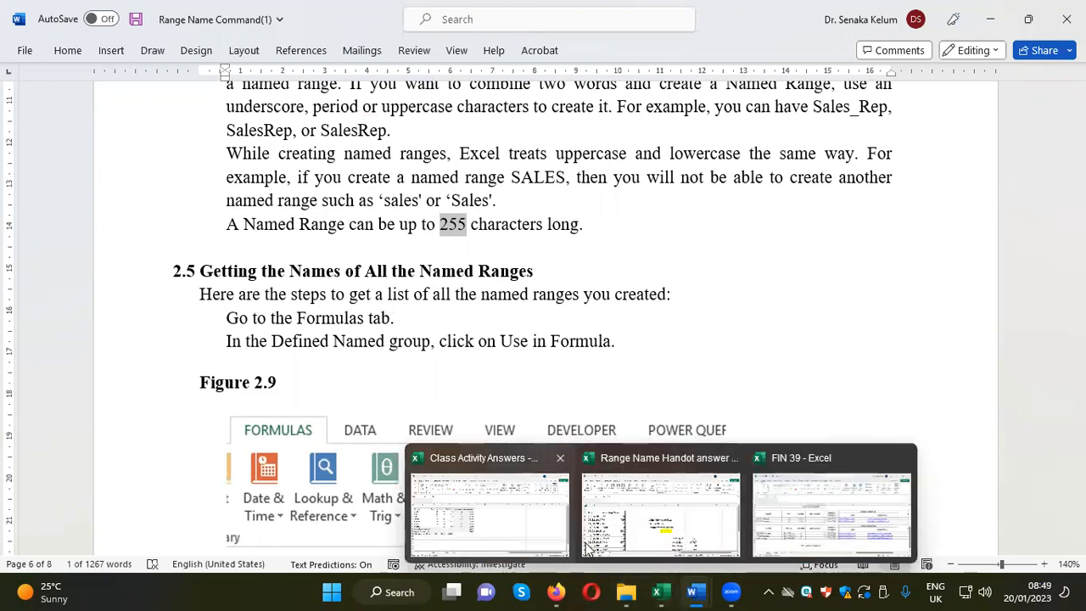
pyautogui.click(700, 535)
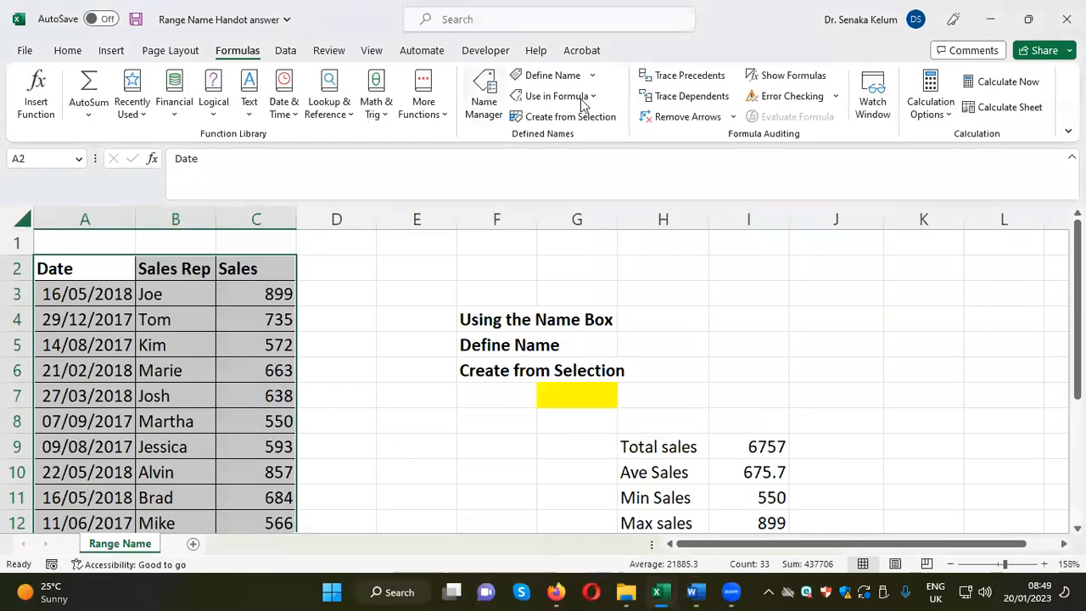
pyautogui.click(482, 105)
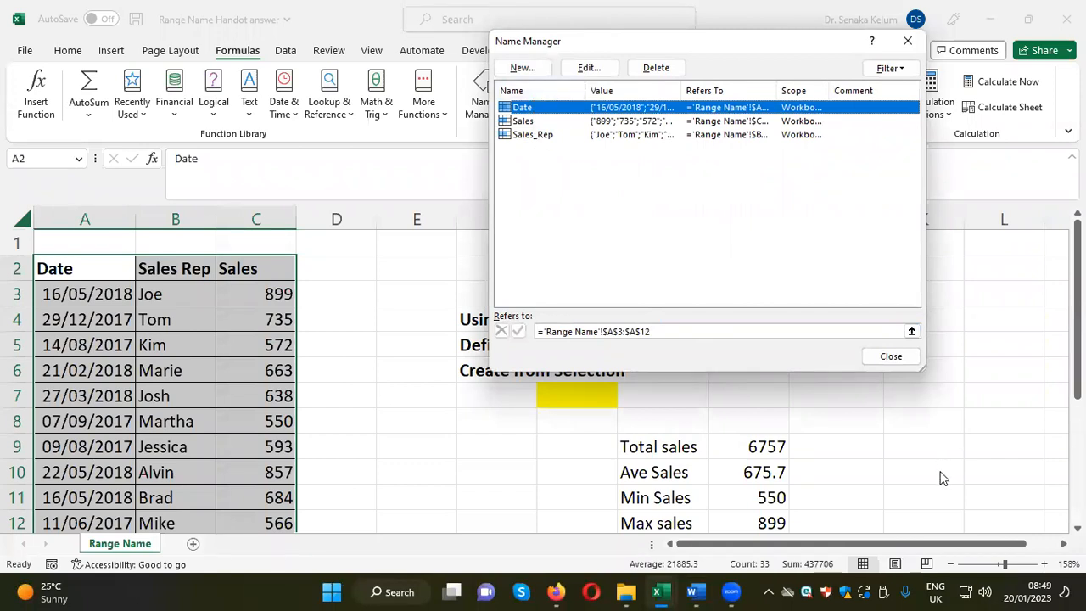
pyautogui.click(909, 358)
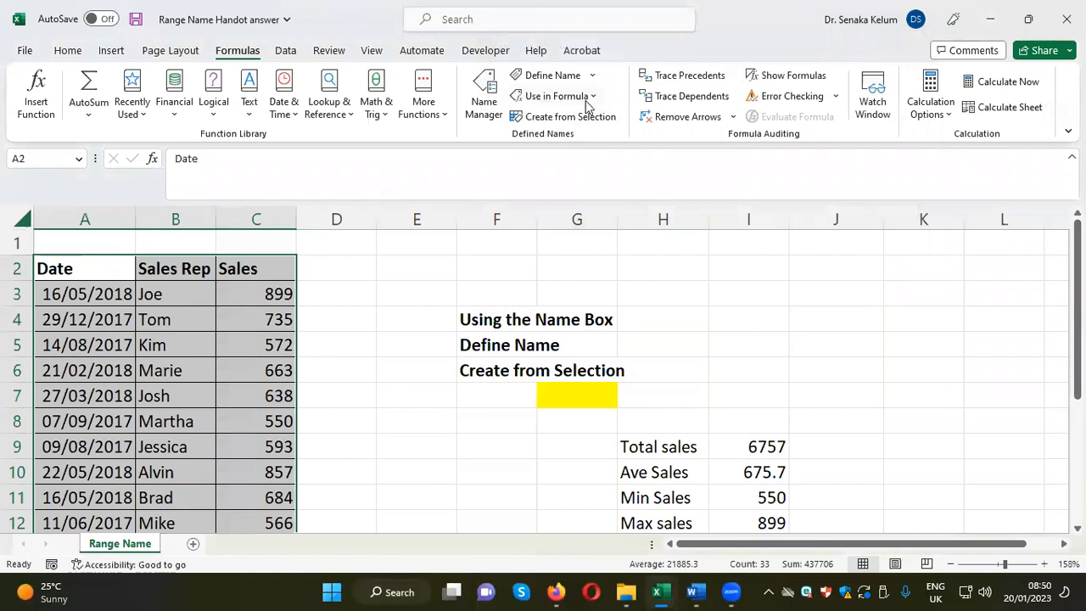
# Step: Review the workbook's range names in both the Paste Name list and the Name Manager
pyautogui.click(593, 99)
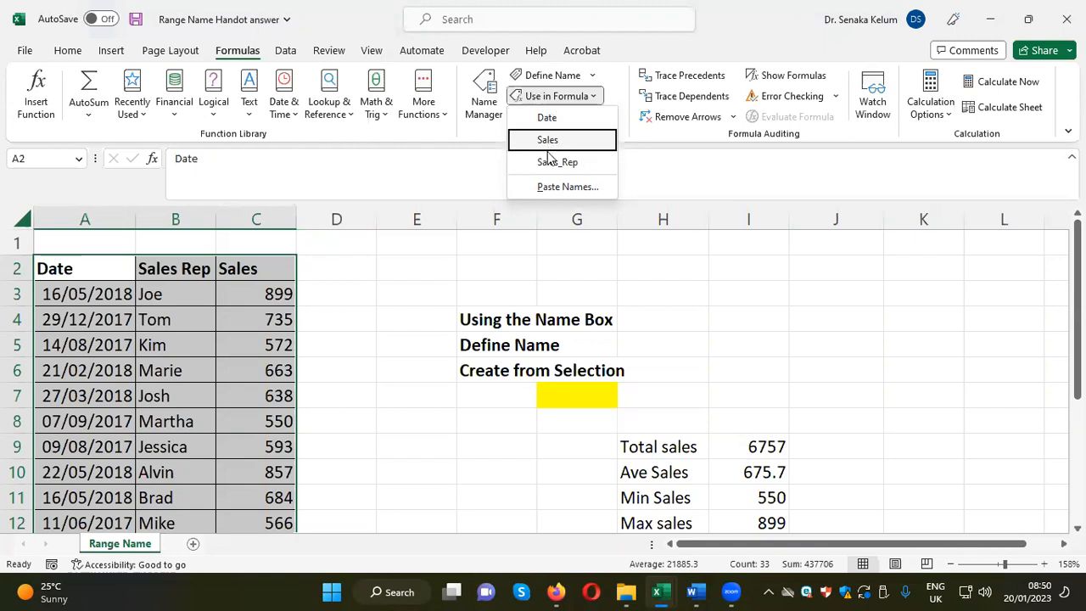
pyautogui.click(552, 190)
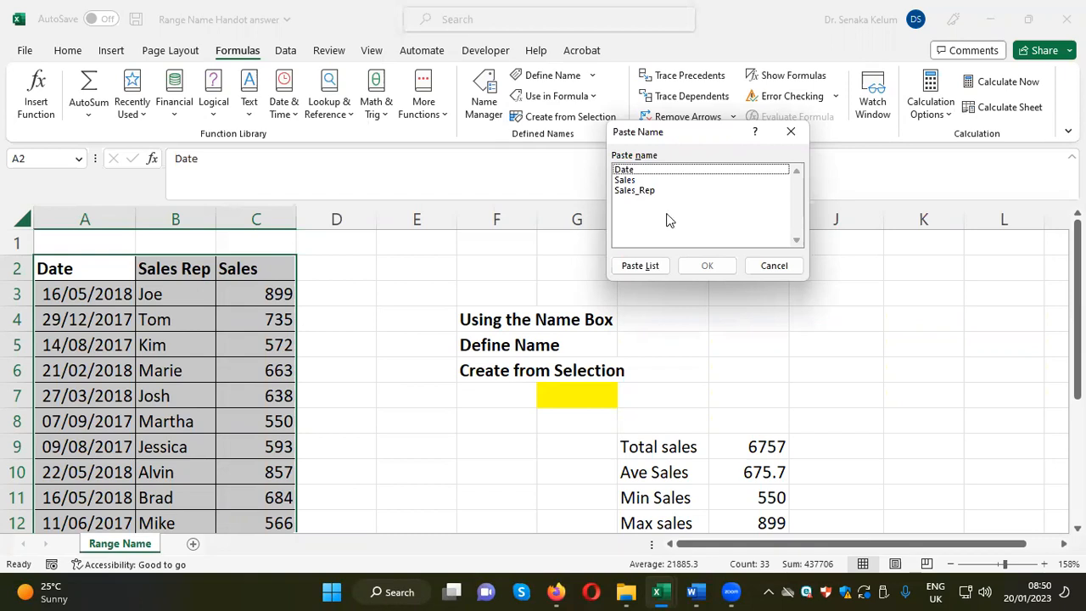
pyautogui.click(772, 271)
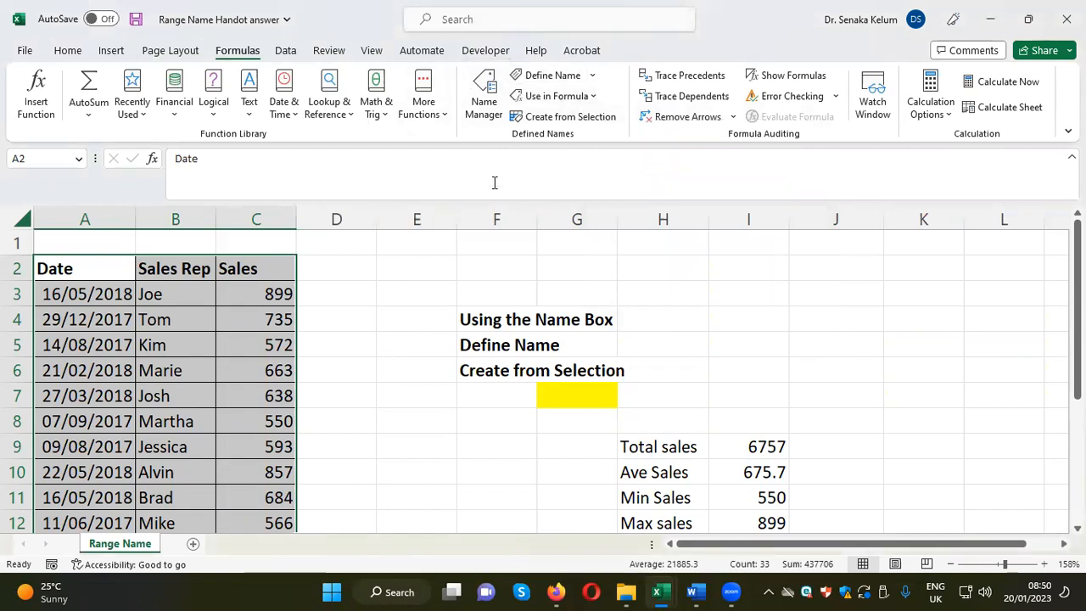
pyautogui.click(489, 109)
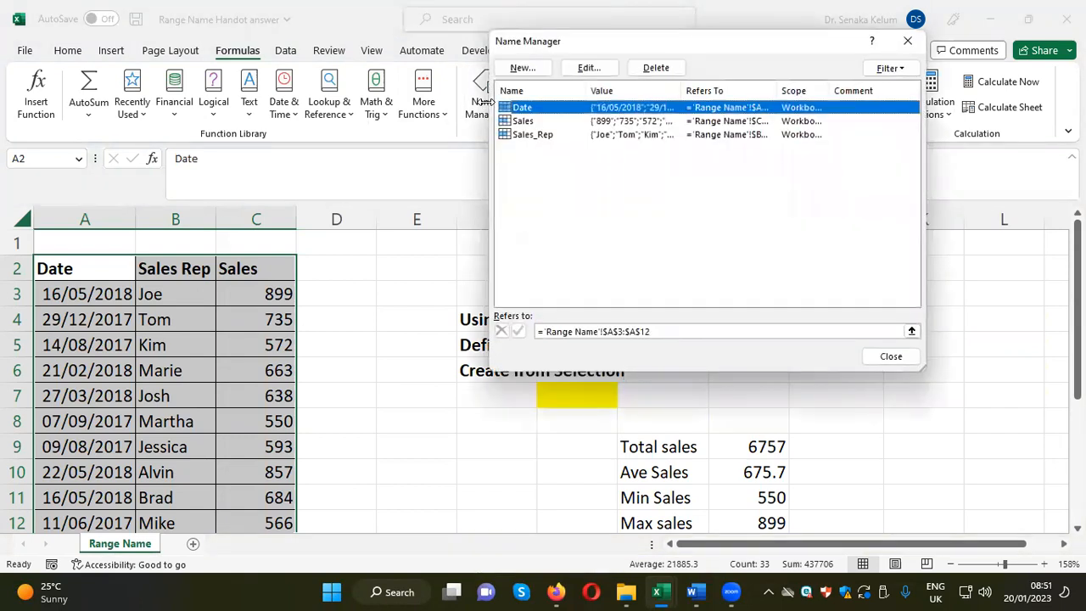
pyautogui.click(874, 357)
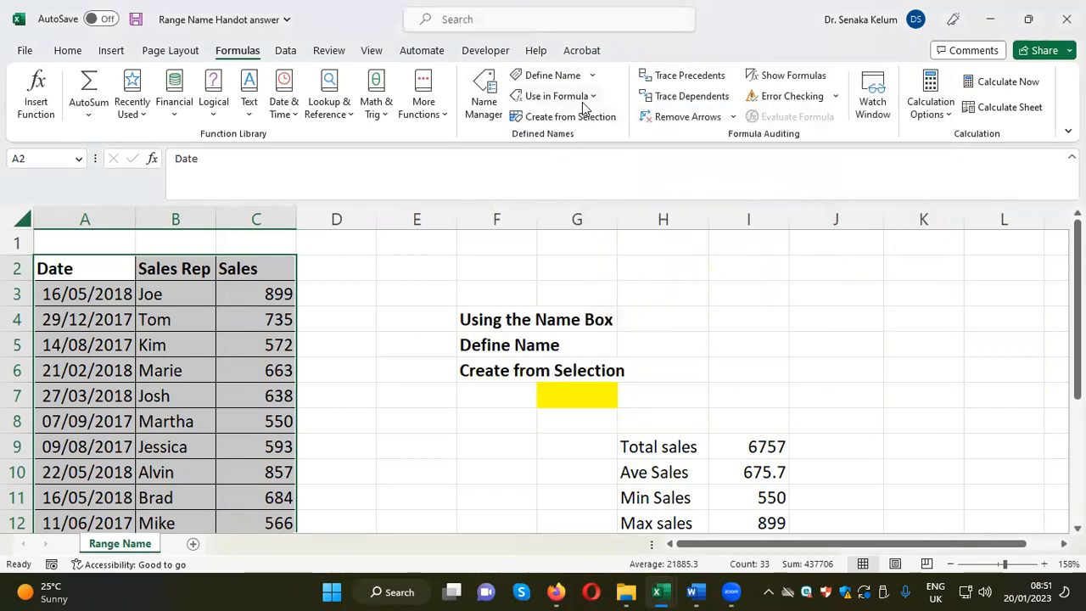
pyautogui.click(591, 98)
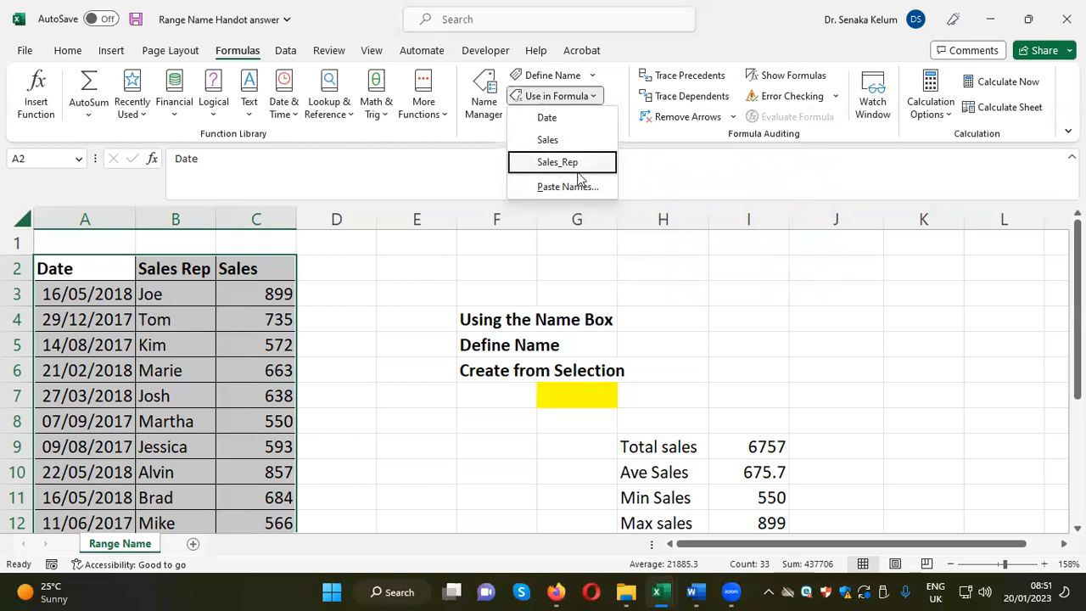
pyautogui.click(553, 188)
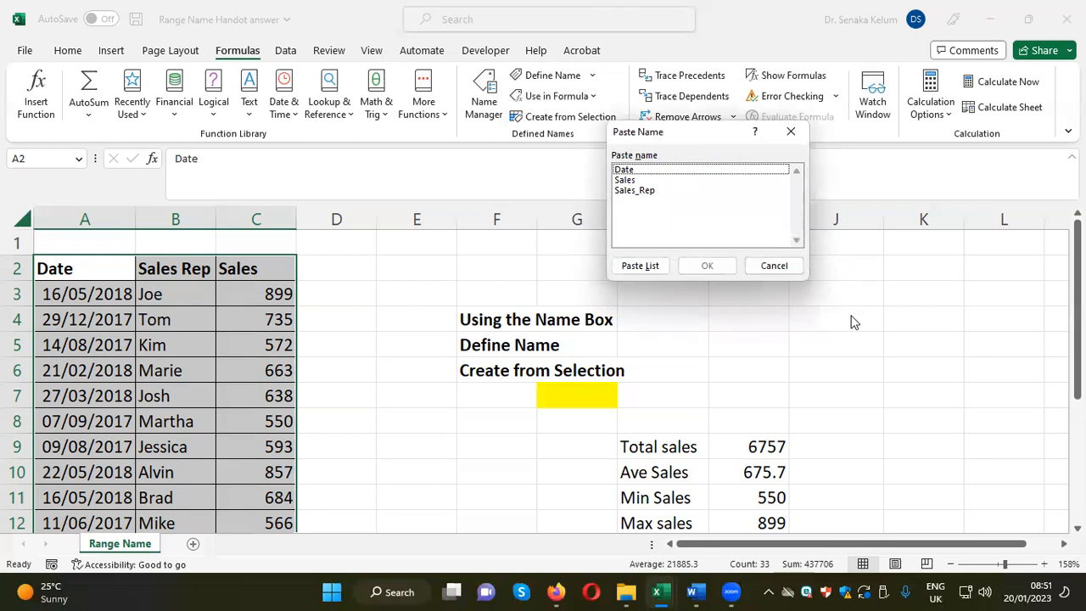
pyautogui.press('Escape')
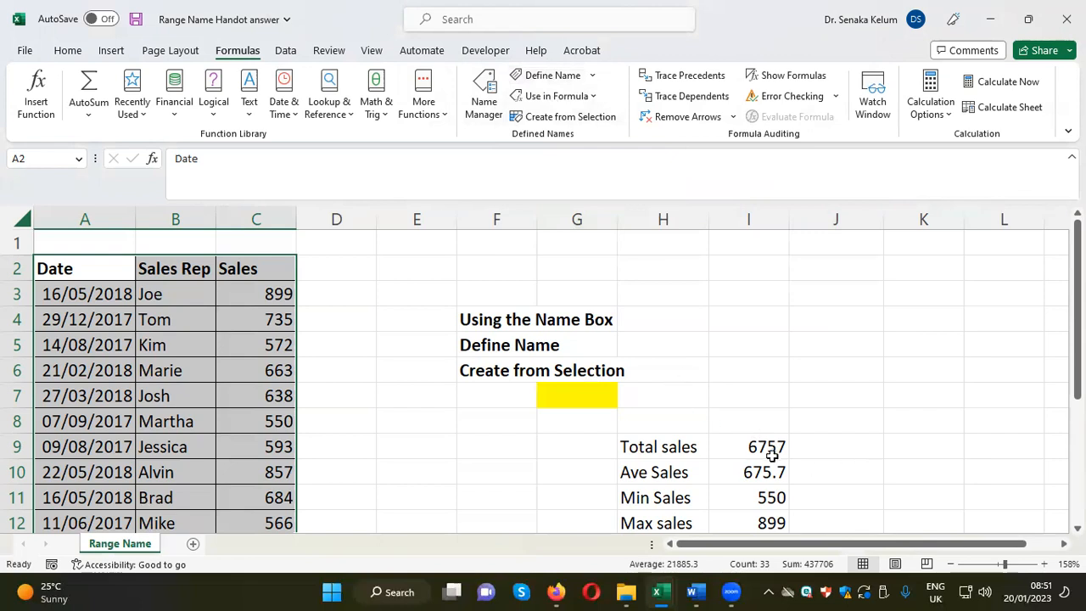
pyautogui.click(484, 109)
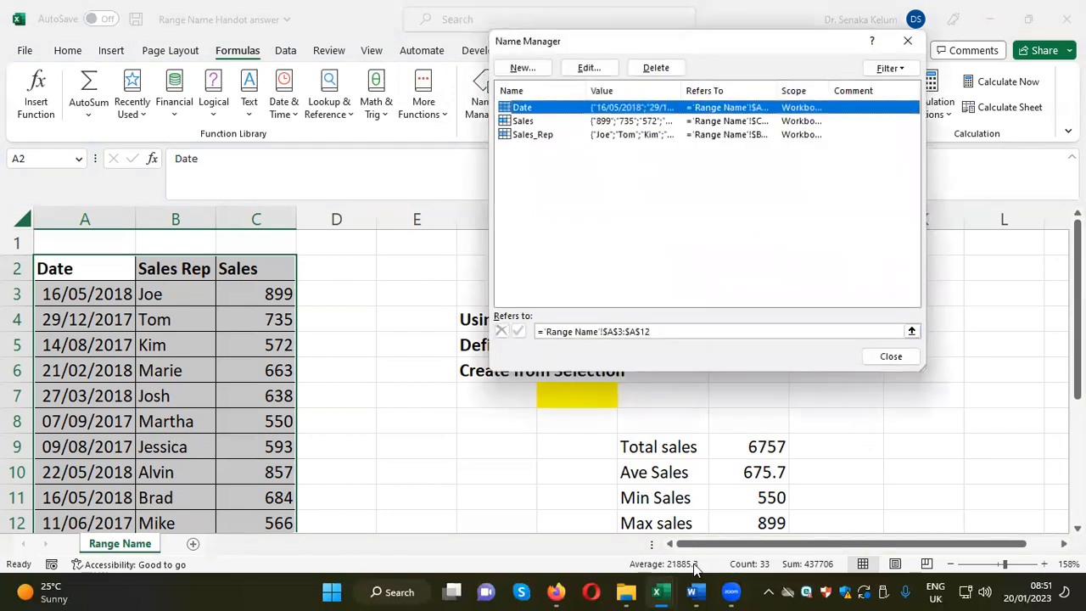
# Step: Switch to the Word document Range Name Command(1) and read on through section 2.6 about deleting and changing range names
pyautogui.click(694, 591)
pyautogui.click(694, 534)
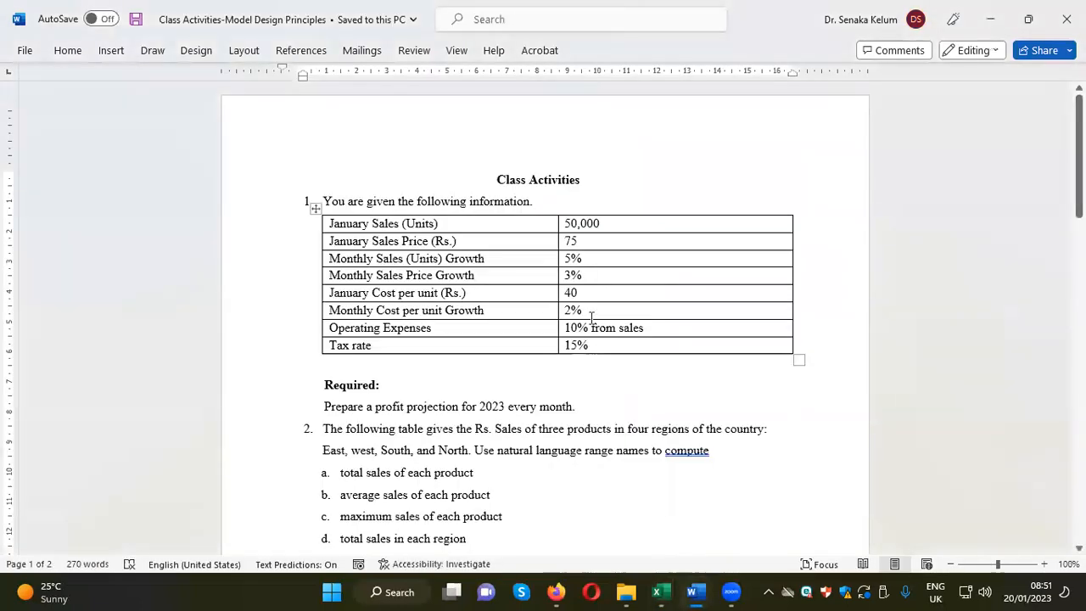
pyautogui.moveTo(689, 591)
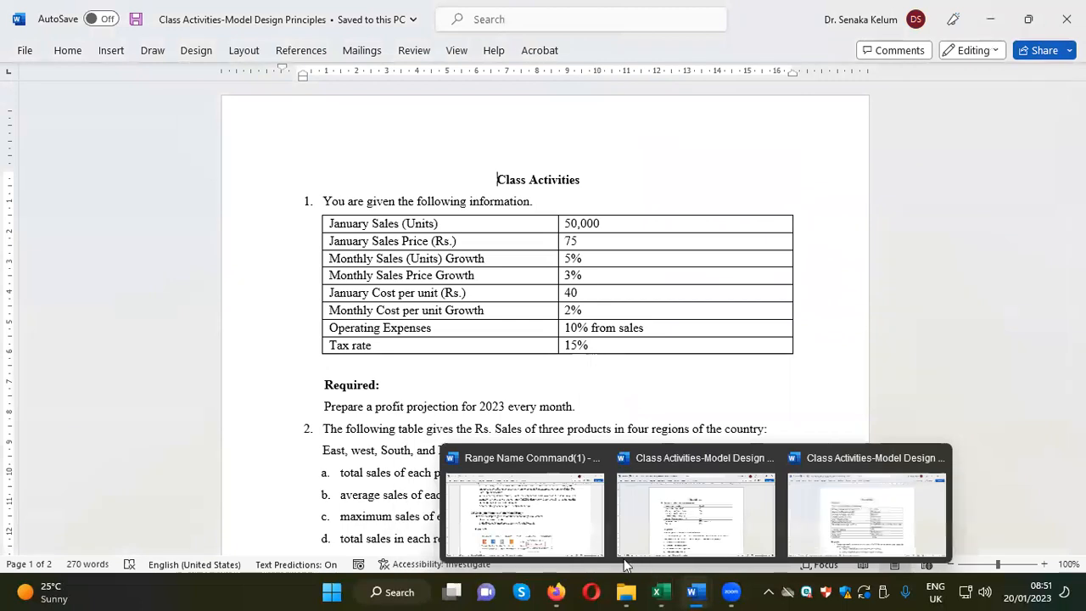
pyautogui.click(586, 535)
pyautogui.scroll(-8, 617, 340)
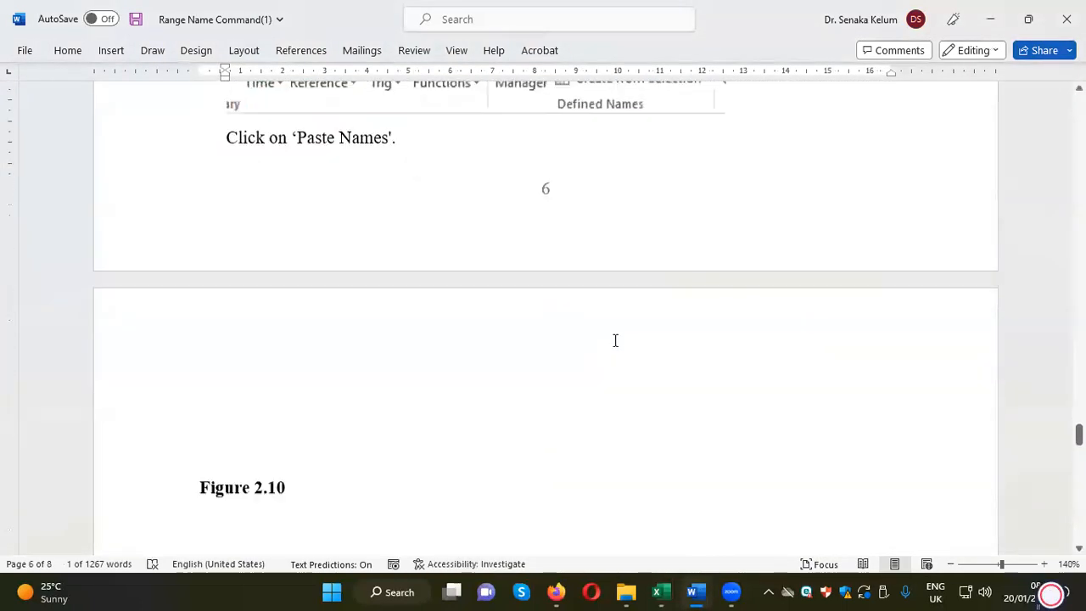
pyautogui.scroll(-5, 615, 340)
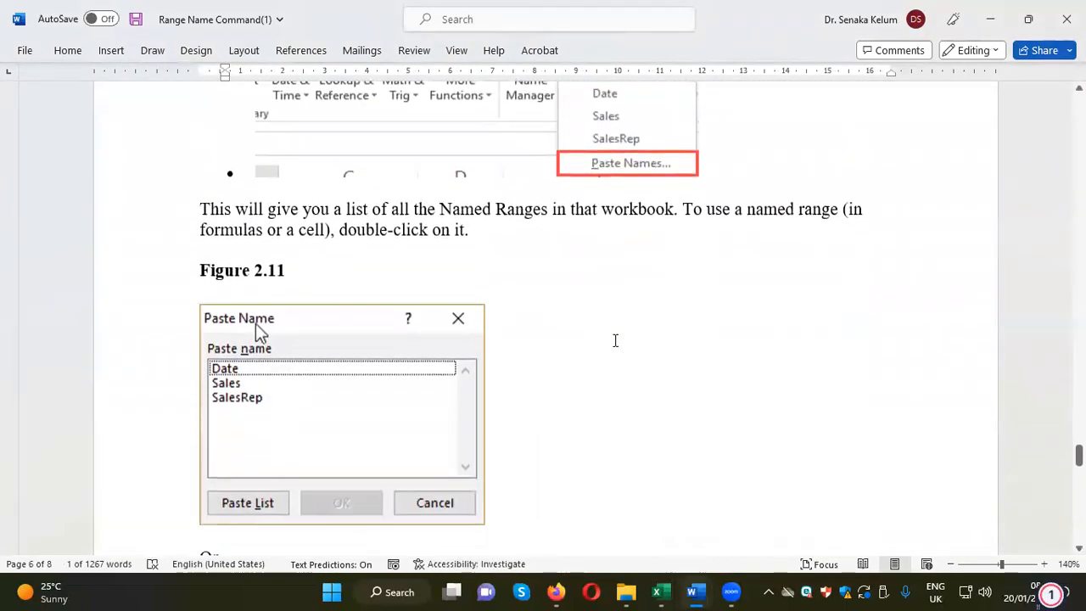
pyautogui.scroll(-1, 615, 378)
pyautogui.scroll(-4, 615, 379)
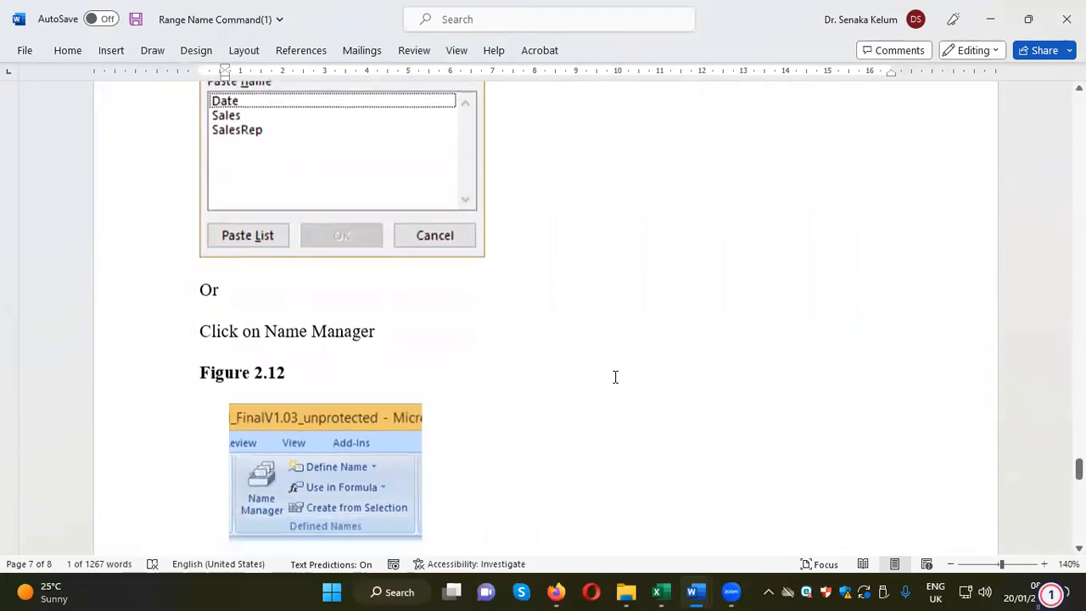
pyautogui.scroll(-6, 613, 376)
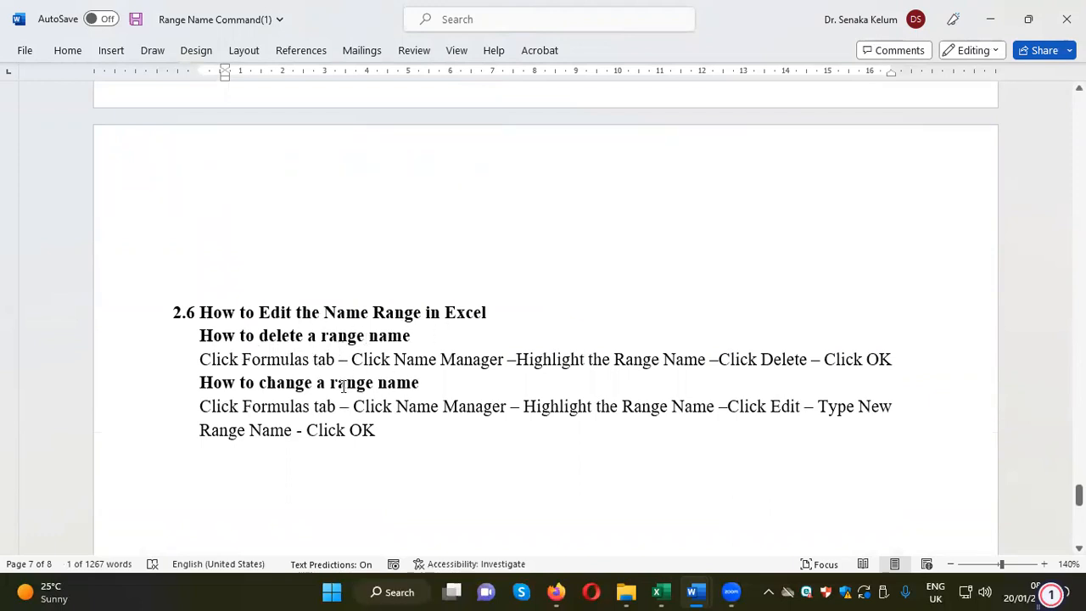
# Step: Switch to the Excel workbook Range Name Handot answer and rename the range name Date as DA, keeping its reference
pyautogui.moveTo(655, 585)
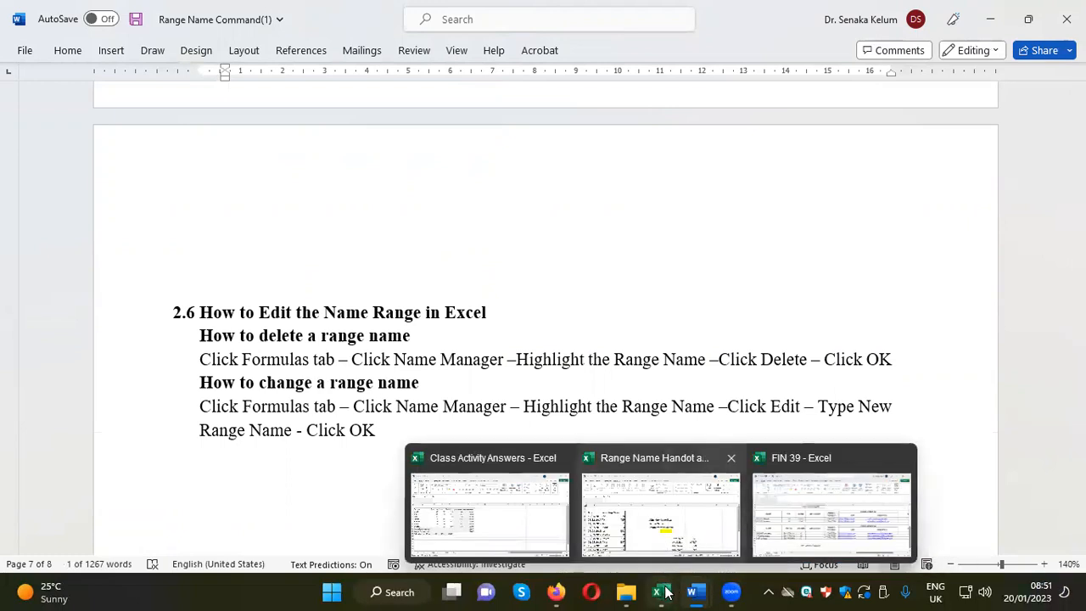
pyautogui.click(666, 549)
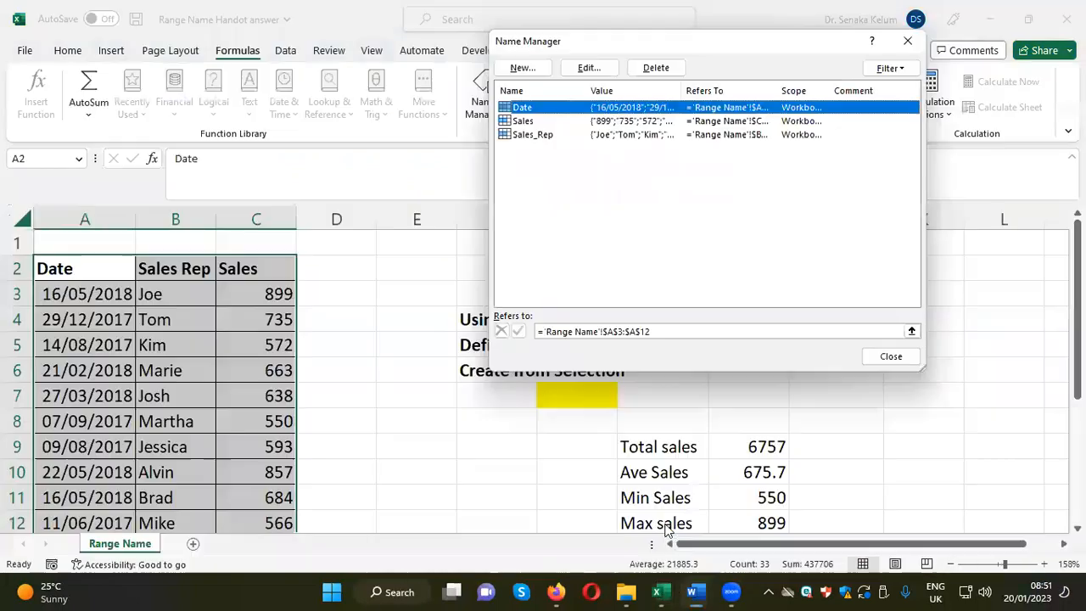
pyautogui.click(899, 358)
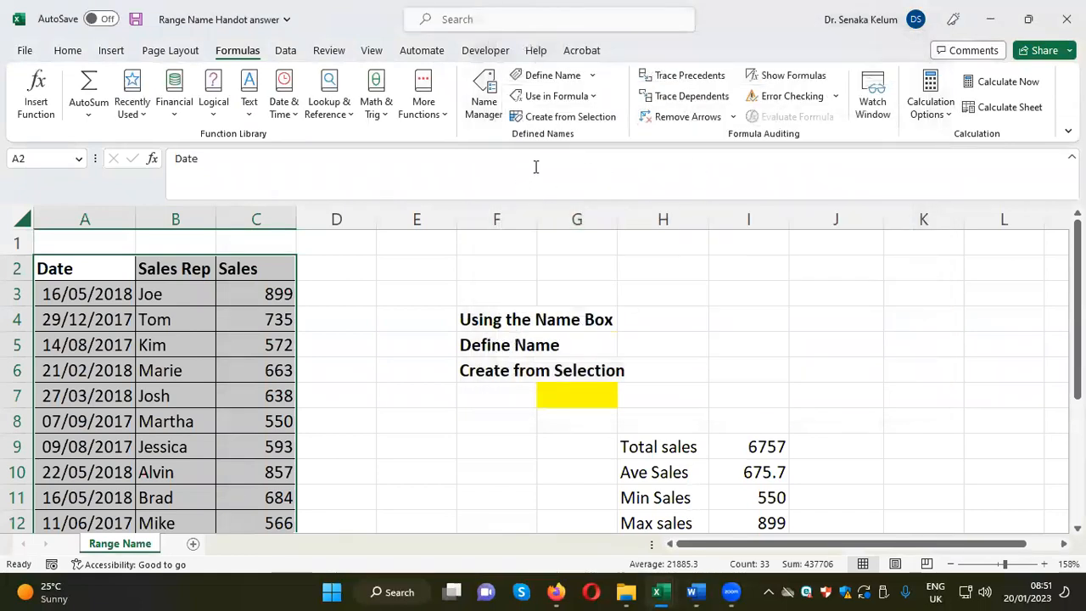
pyautogui.click(482, 93)
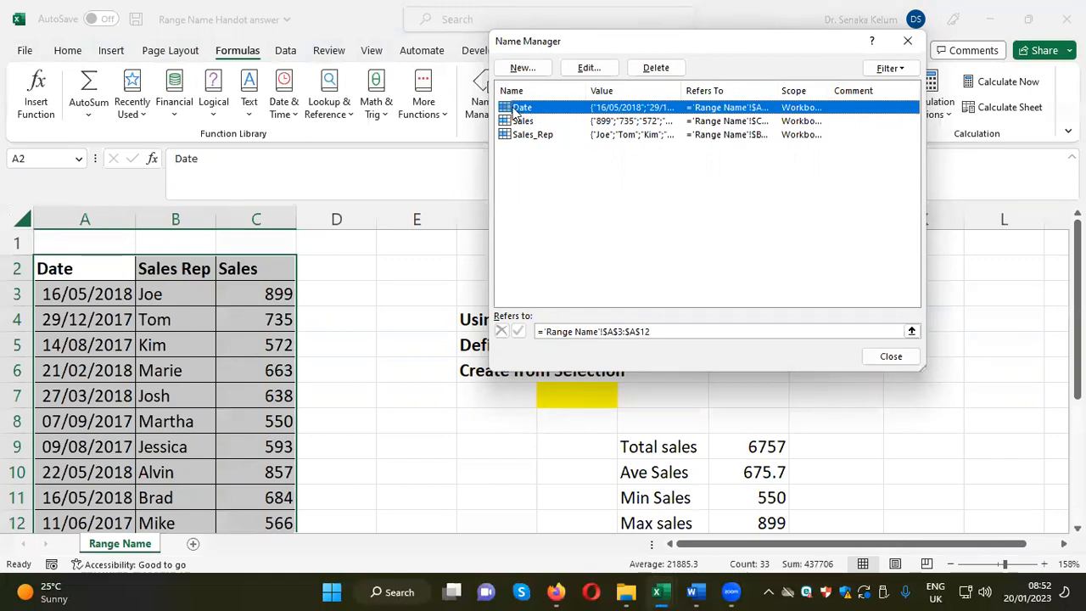
pyautogui.click(590, 68)
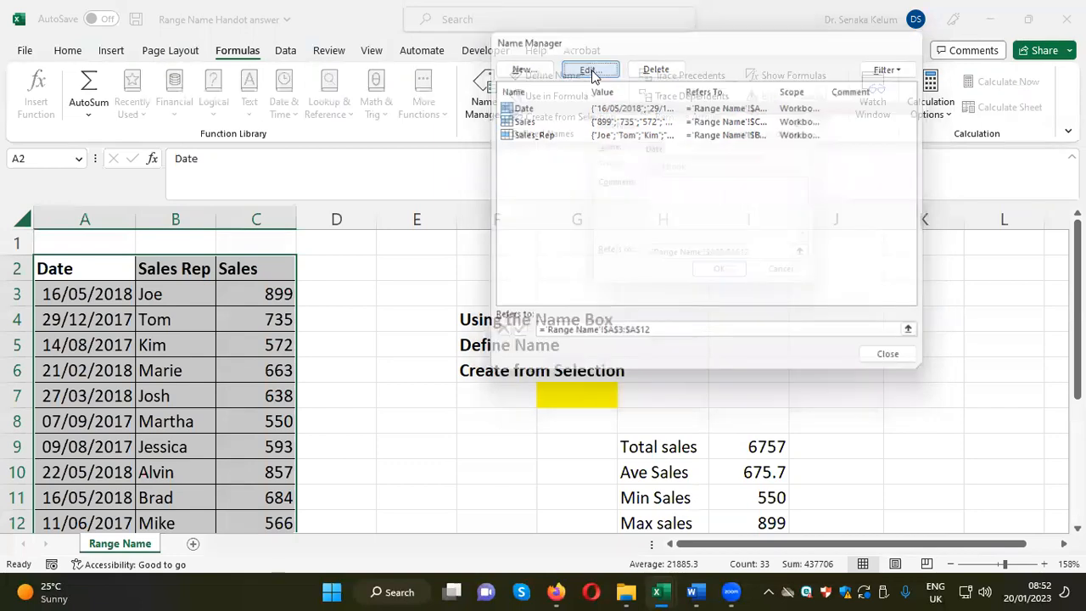
pyautogui.click(686, 146)
pyautogui.press('BackSpace')
pyautogui.press('BackSpace')
pyautogui.press('BackSpace')
pyautogui.press('BackSpace')
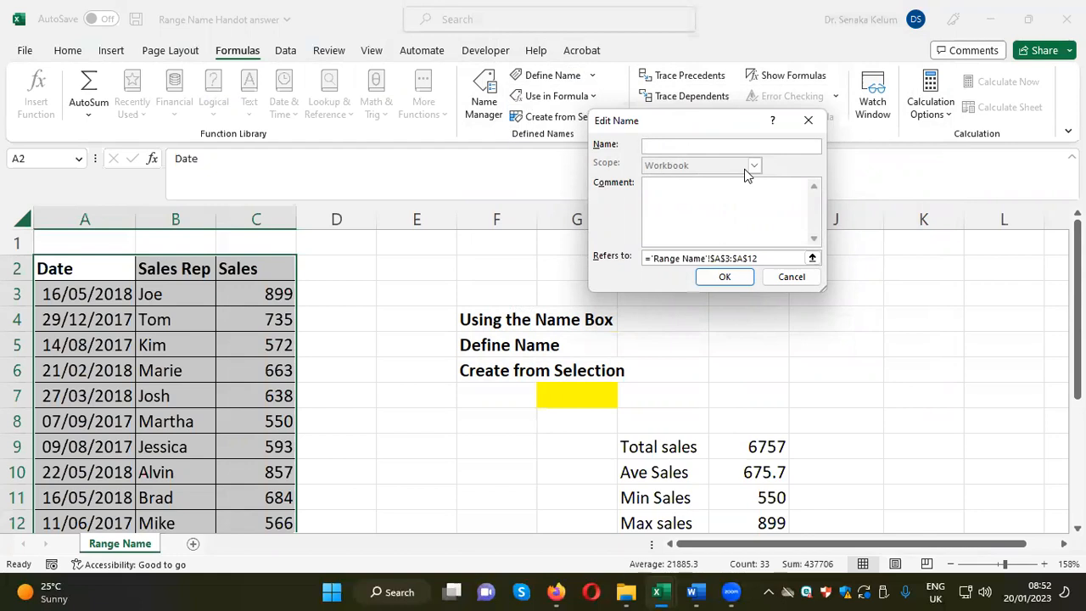
pyautogui.write('DA')
pyautogui.click(812, 258)
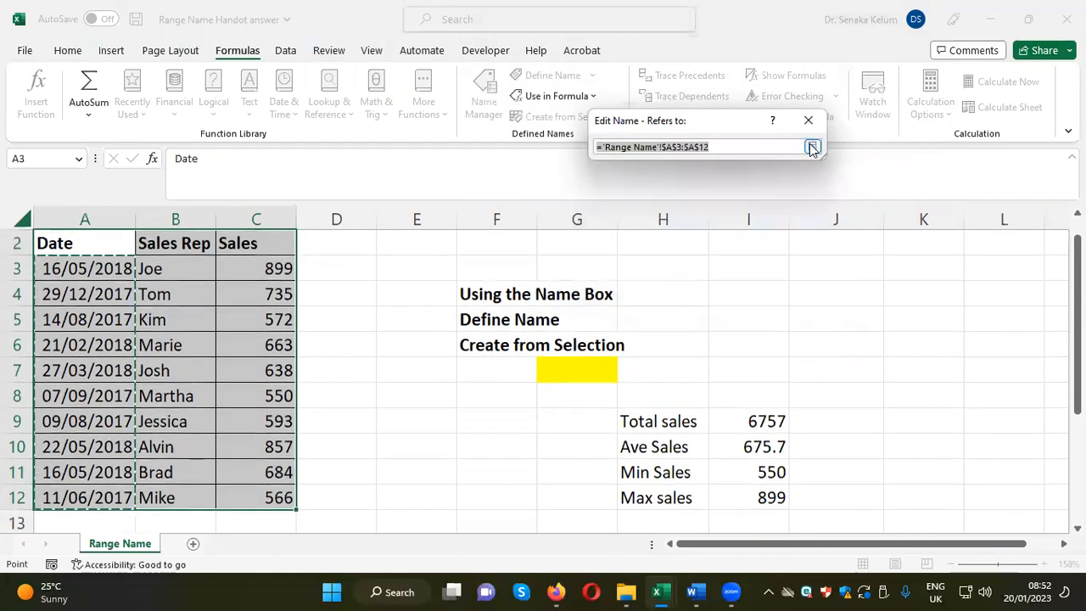
pyautogui.click(812, 145)
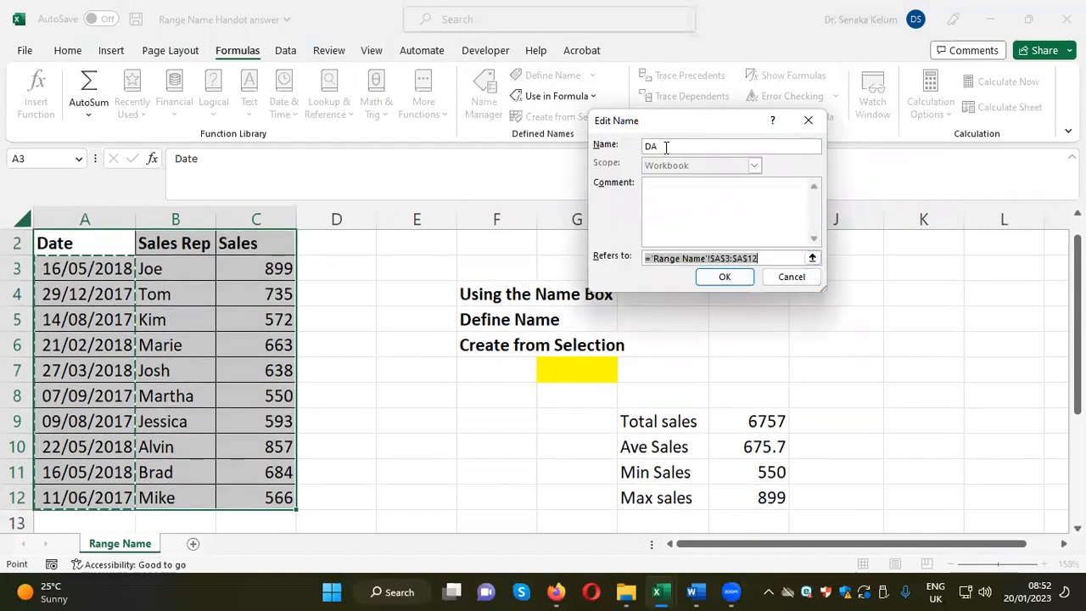
pyautogui.click(723, 277)
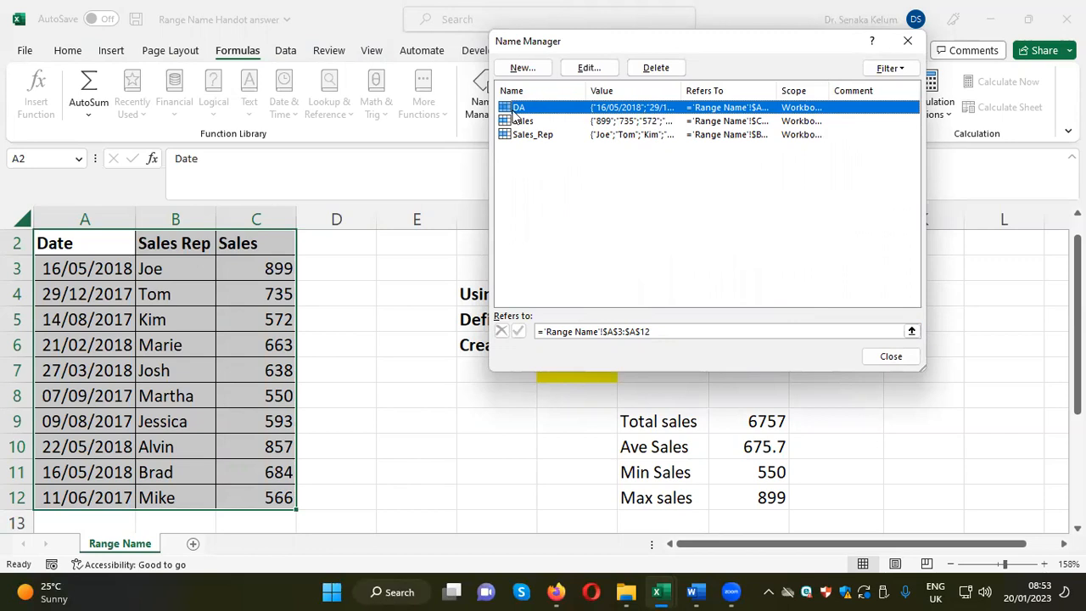
# Step: Try to delete the range name DA and close the Name Manager
pyautogui.click(656, 68)
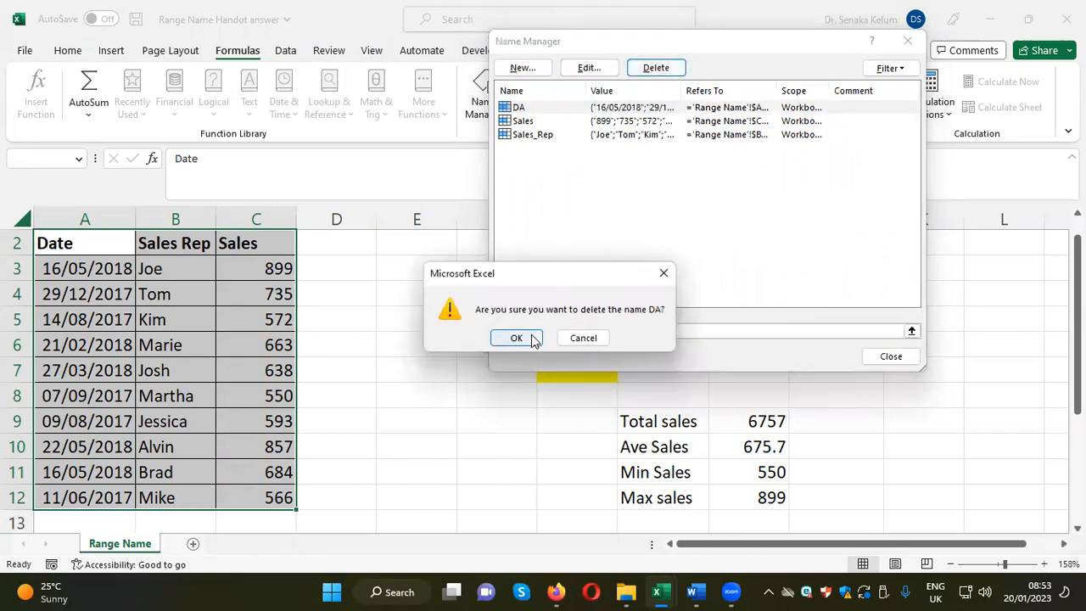
pyautogui.click(662, 273)
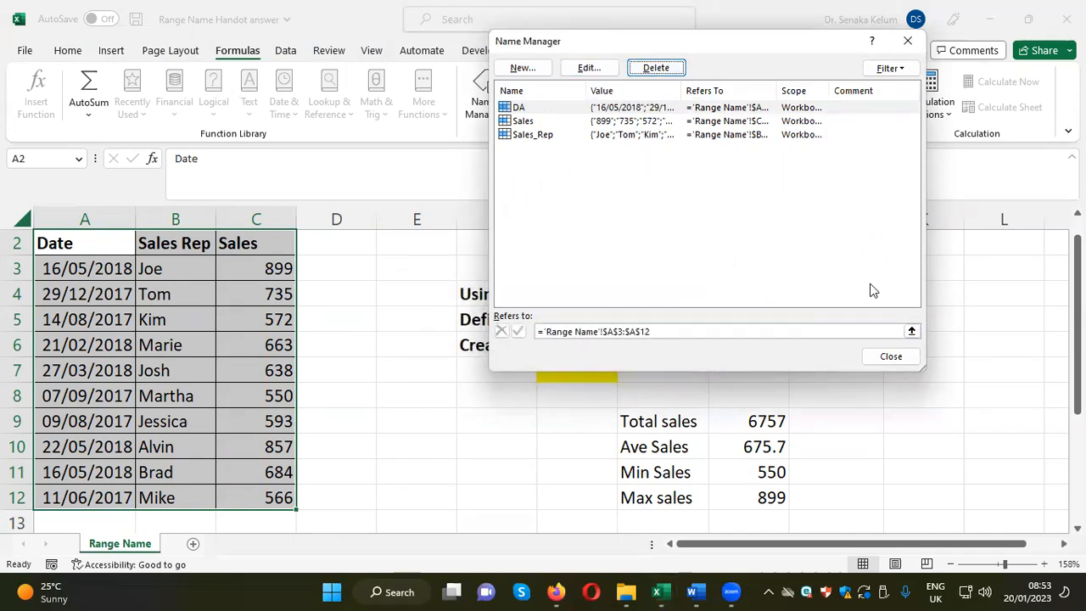
pyautogui.click(891, 357)
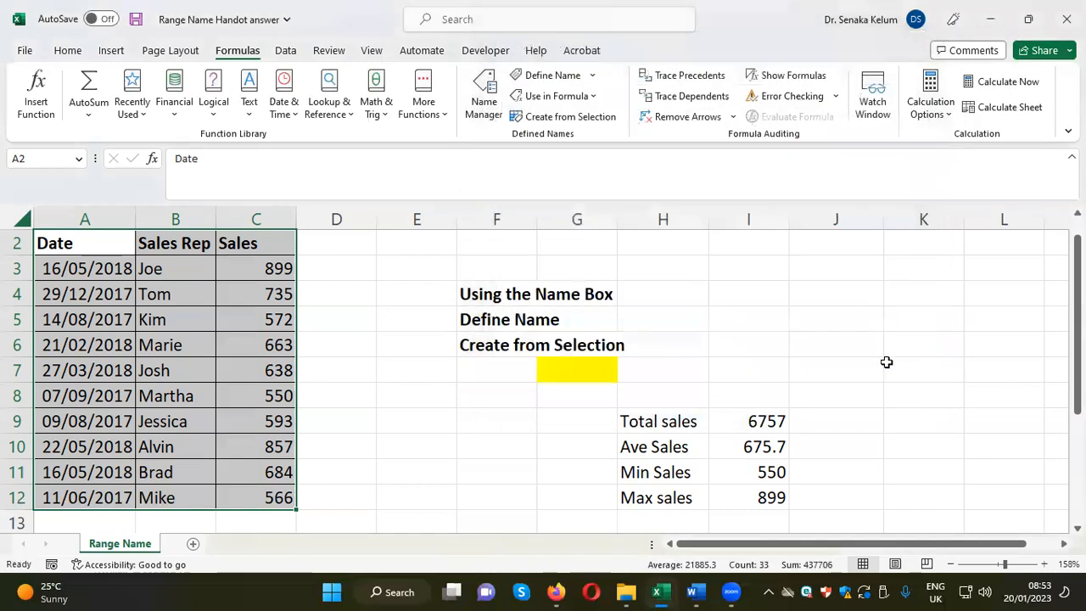
# Step: Fill the table's header cells A2:C2 with yellow
pyautogui.click(878, 312)
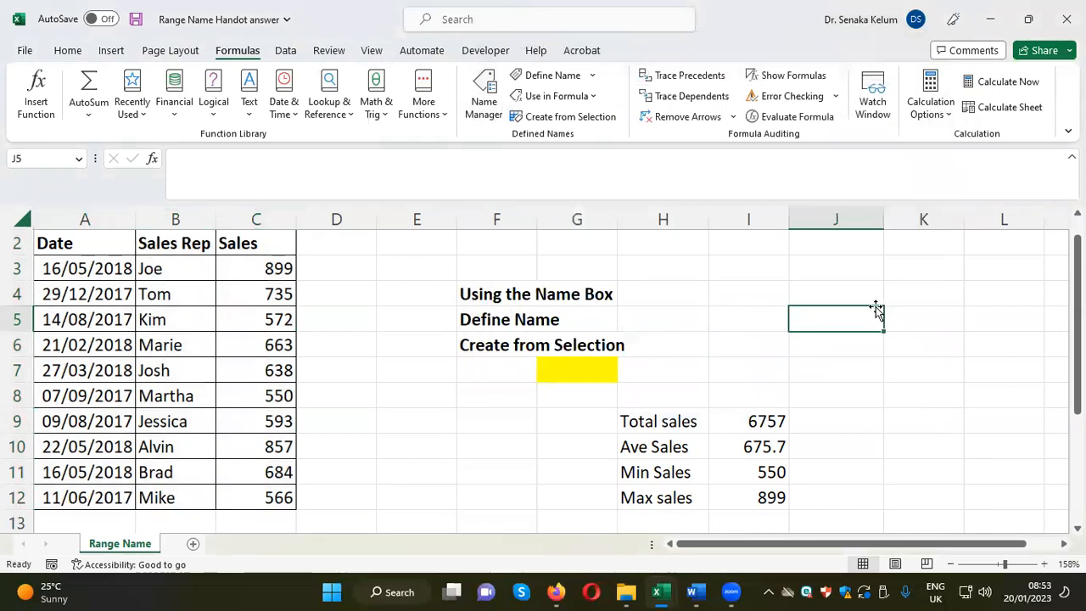
pyautogui.moveTo(55, 242); pyautogui.dragTo(227, 237)
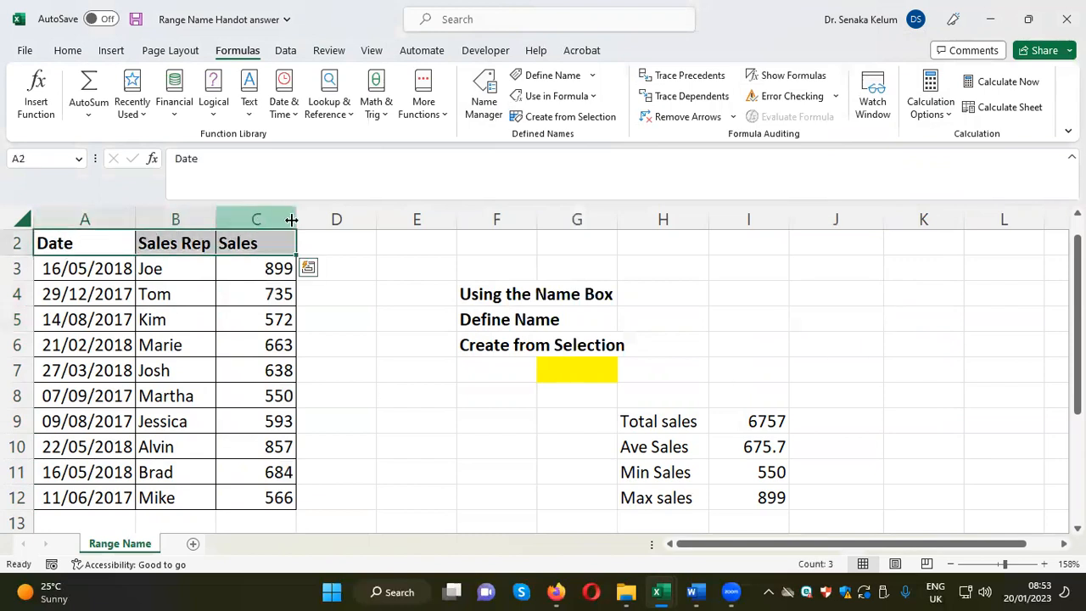
pyautogui.click(67, 53)
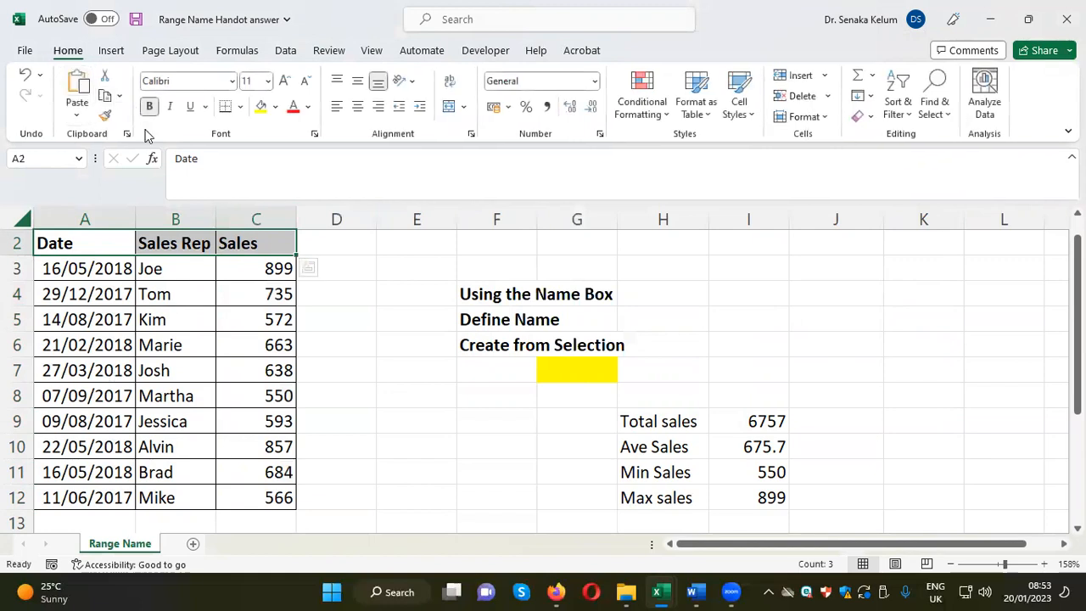
pyautogui.click(260, 106)
pyautogui.click(717, 287)
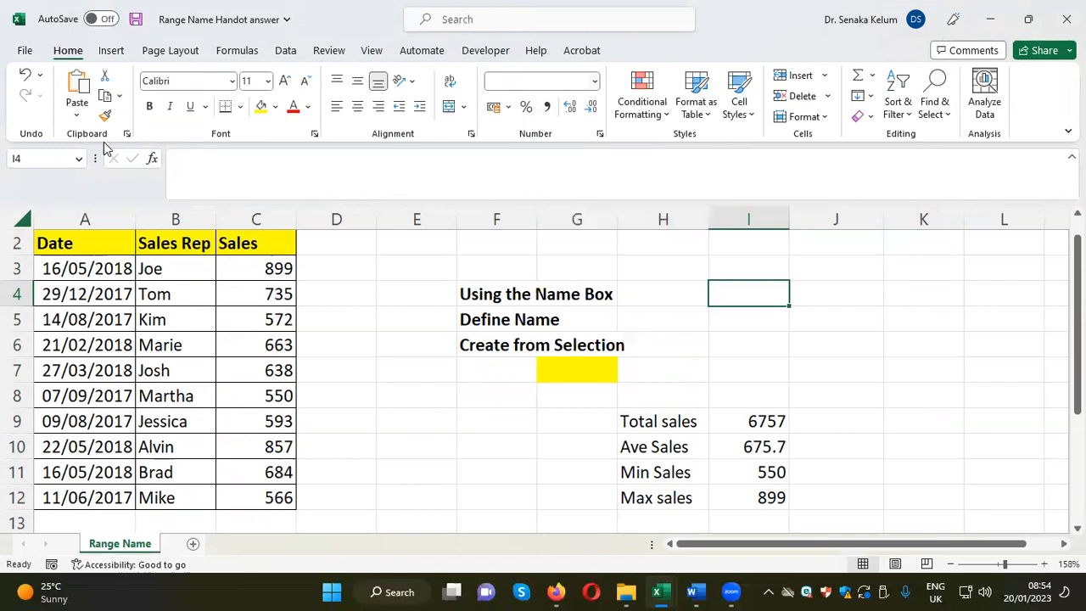
# Step: Save and close the Range Name Handot answer workbook, and view the Class Activities questions in Word
pyautogui.click(24, 55)
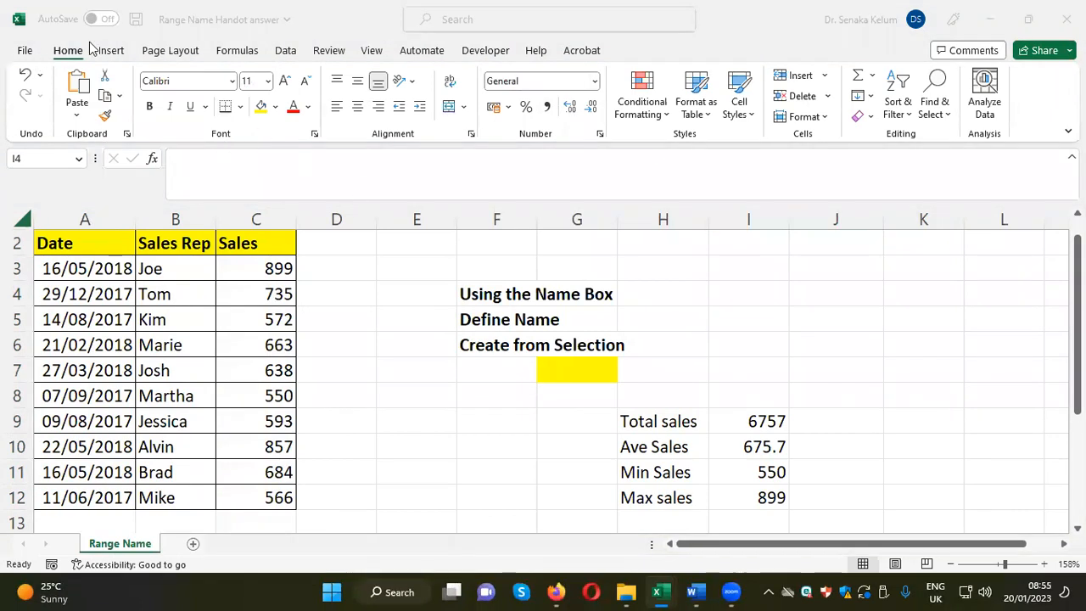
pyautogui.click(32, 51)
pyautogui.click(136, 19)
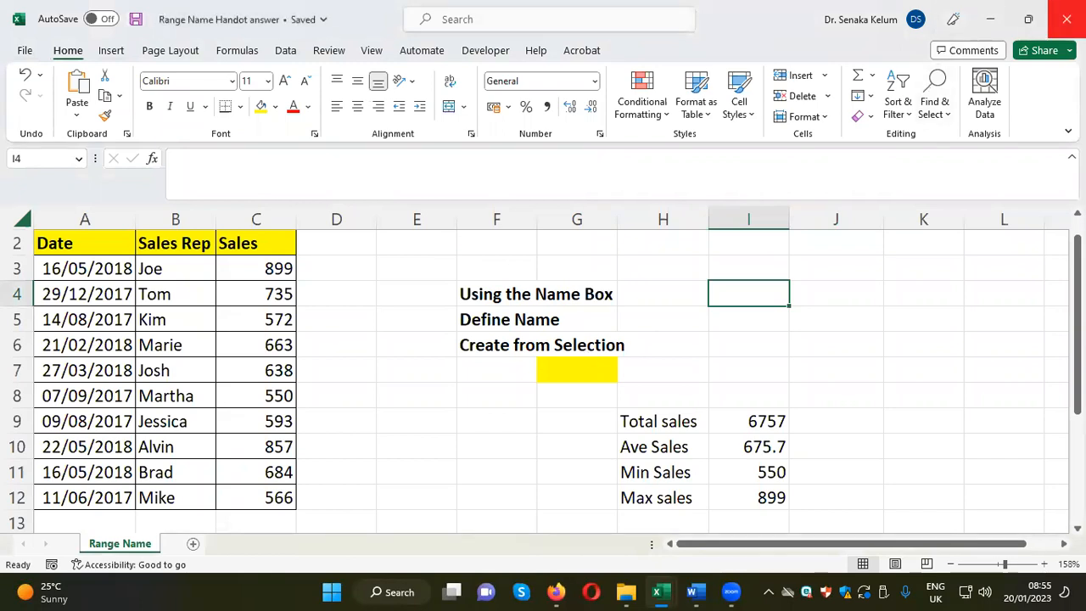
pyautogui.click(1066, 19)
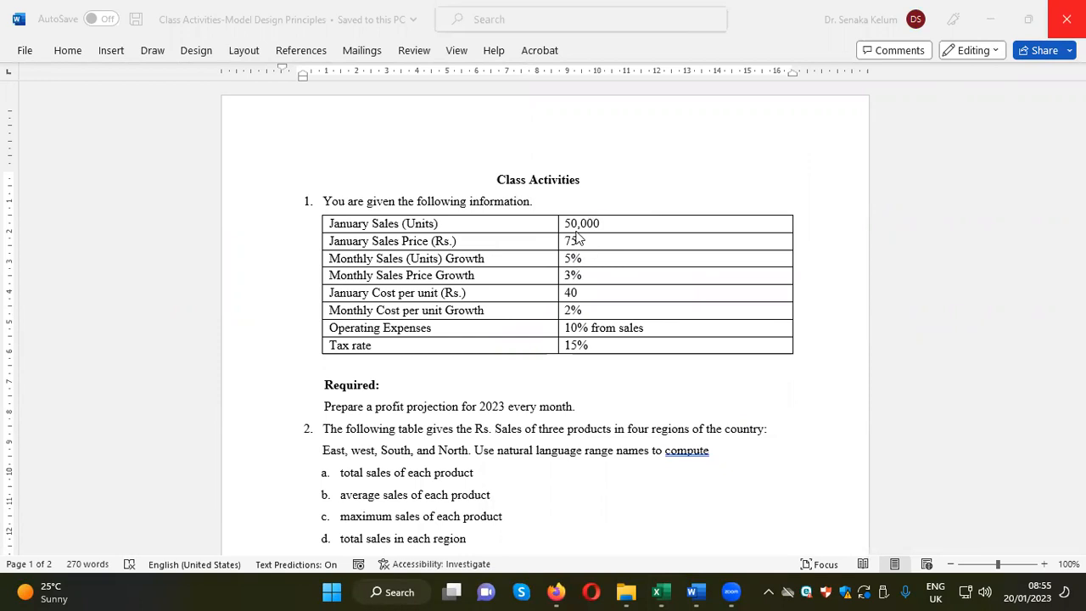
pyautogui.scroll(-1, 645, 297)
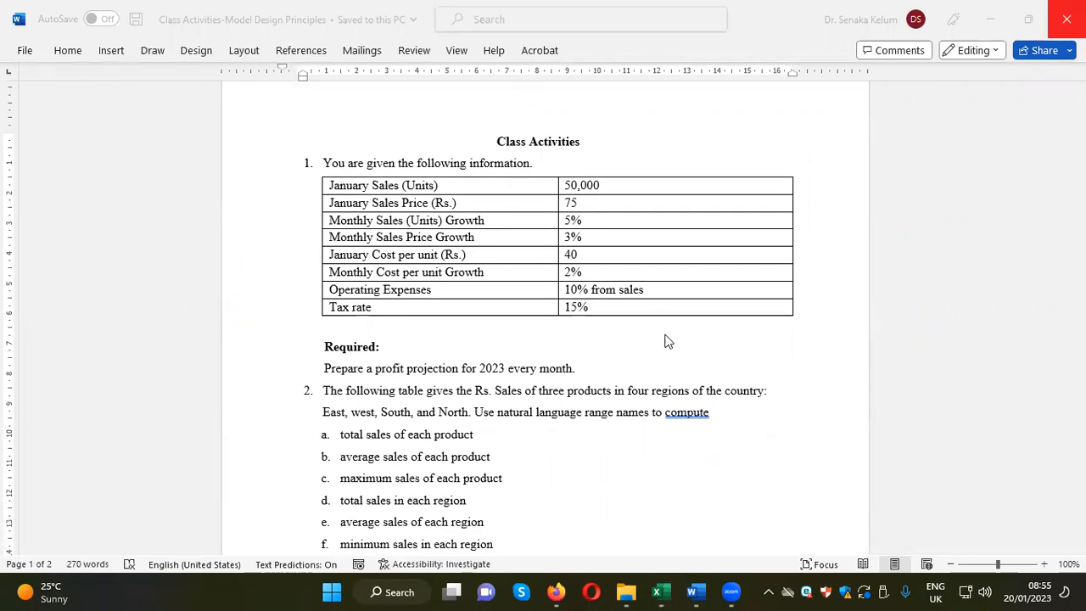
# Step: Review the Class Activities questions, open Excel with a blank workbook and maximize its window
pyautogui.moveTo(669, 585)
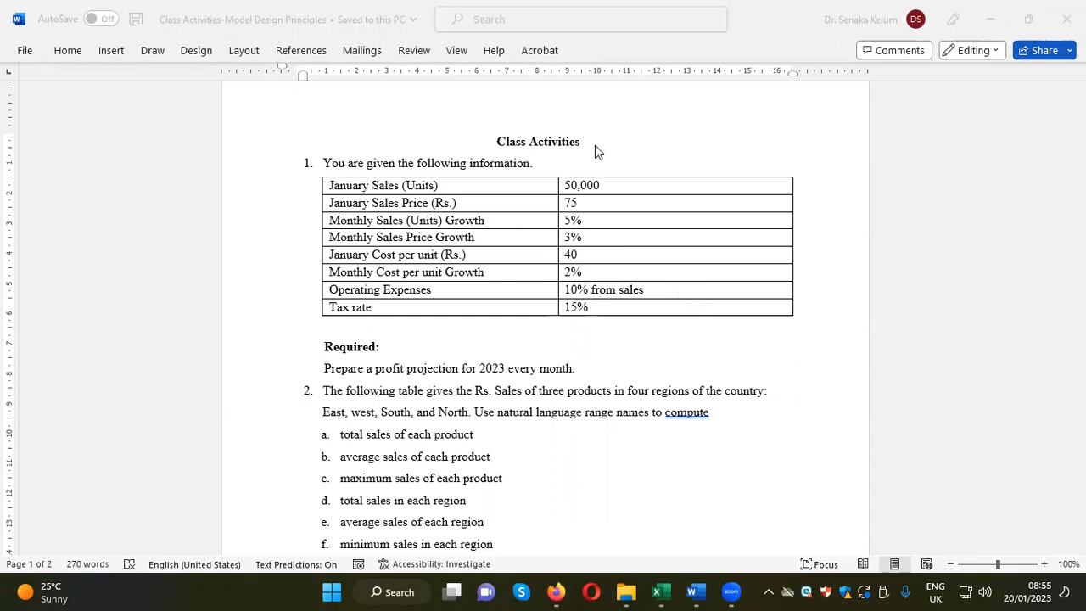
pyautogui.scroll(-3, 572, 316)
pyautogui.scroll(-5, 572, 315)
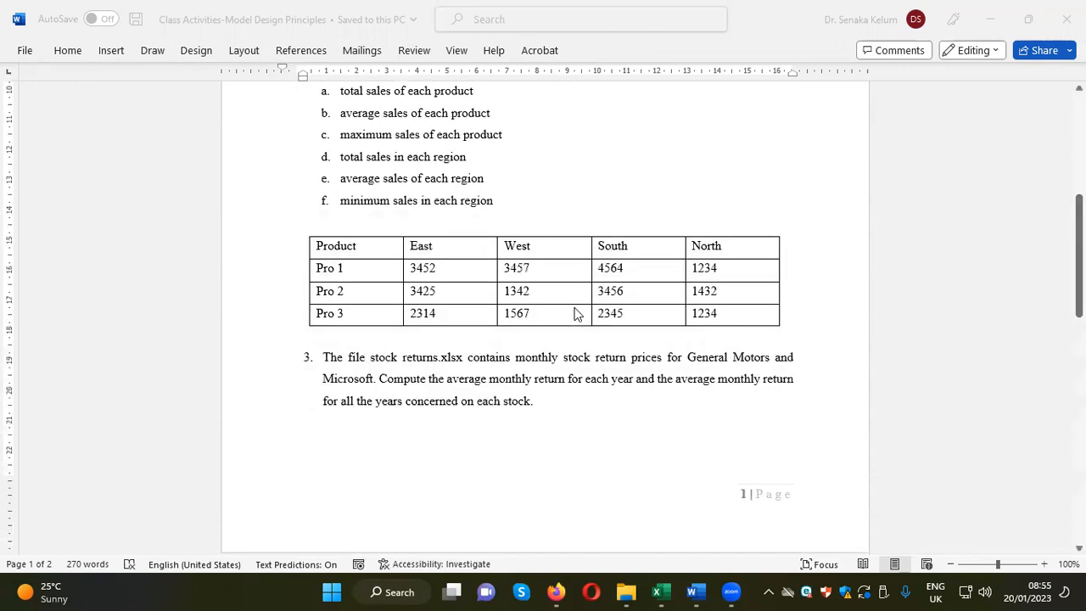
pyautogui.scroll(-2, 573, 313)
pyautogui.scroll(10, 573, 313)
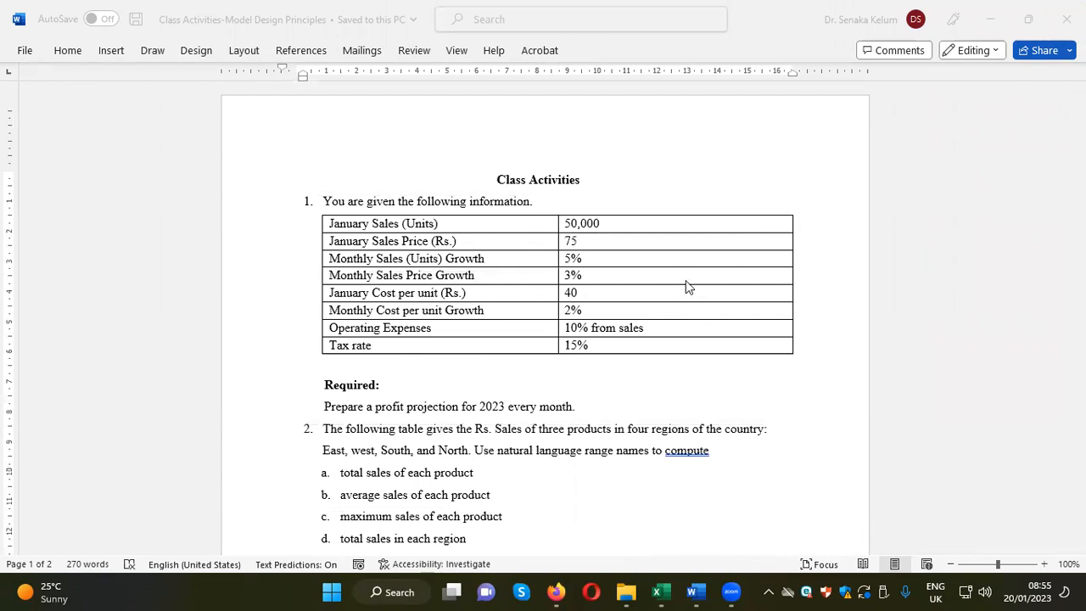
pyautogui.click(397, 592)
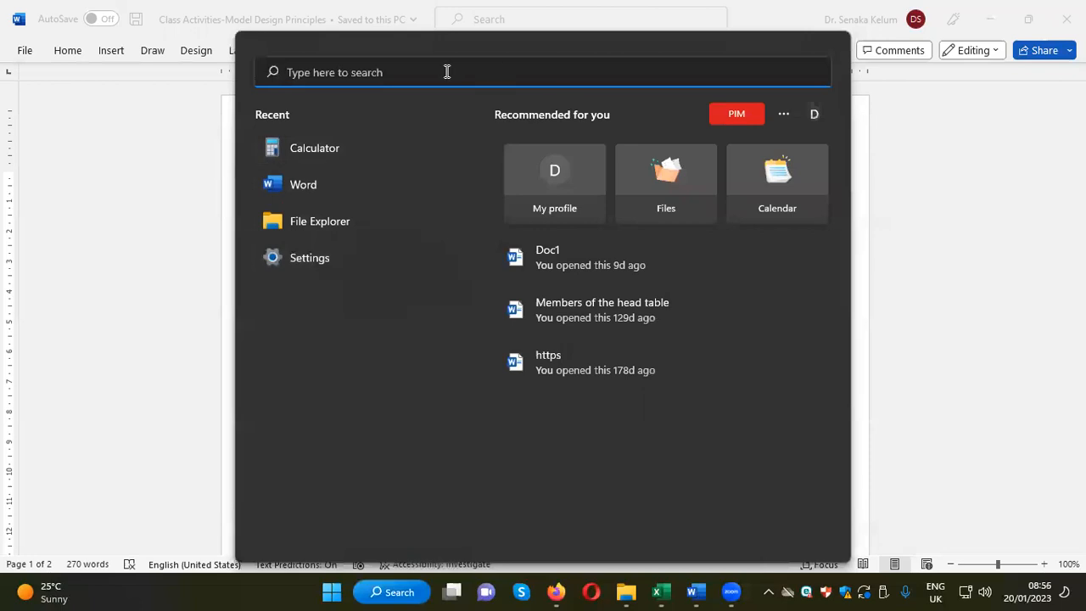
pyautogui.write('excel')
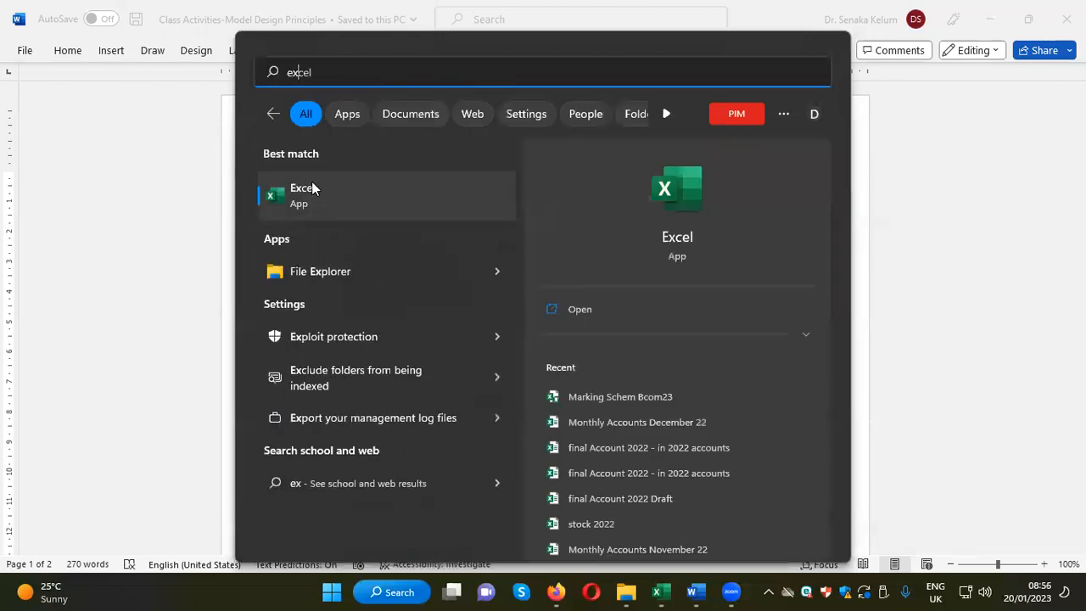
pyautogui.click(315, 191)
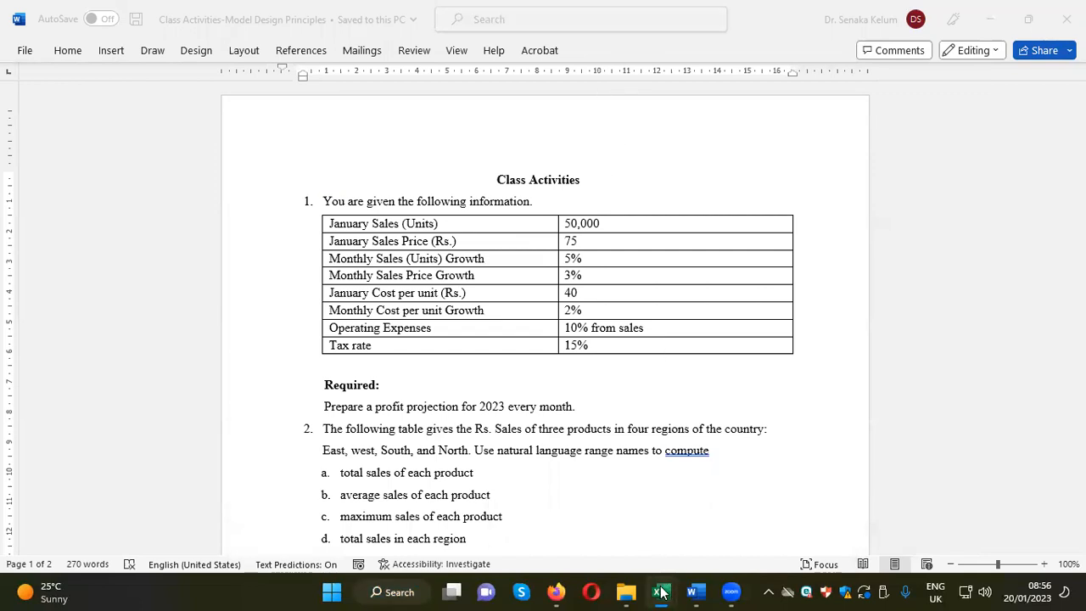
pyautogui.moveTo(663, 592)
pyautogui.click(620, 350)
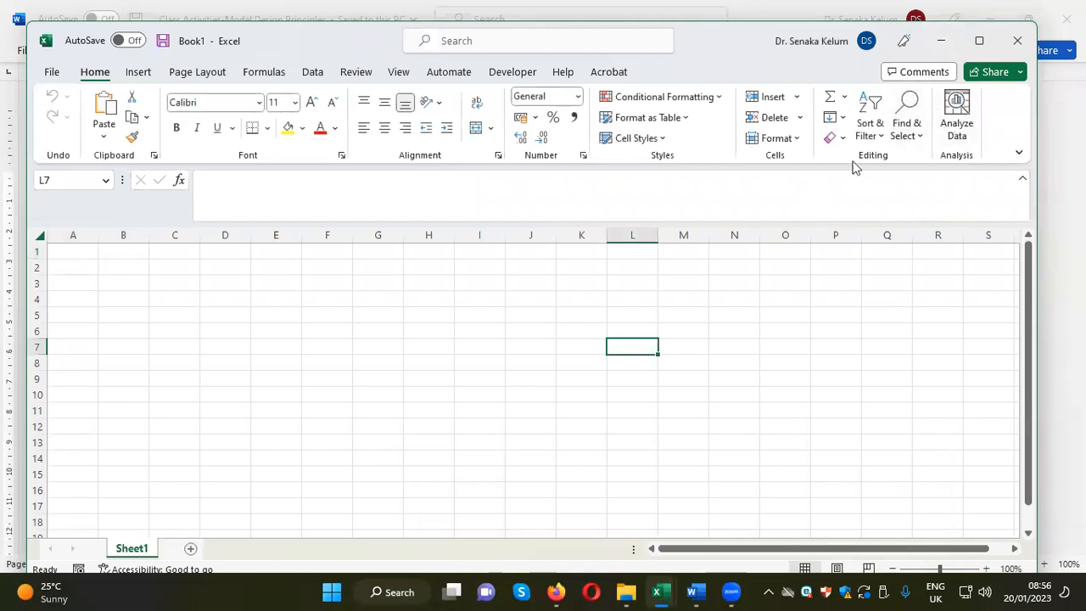
pyautogui.click(981, 41)
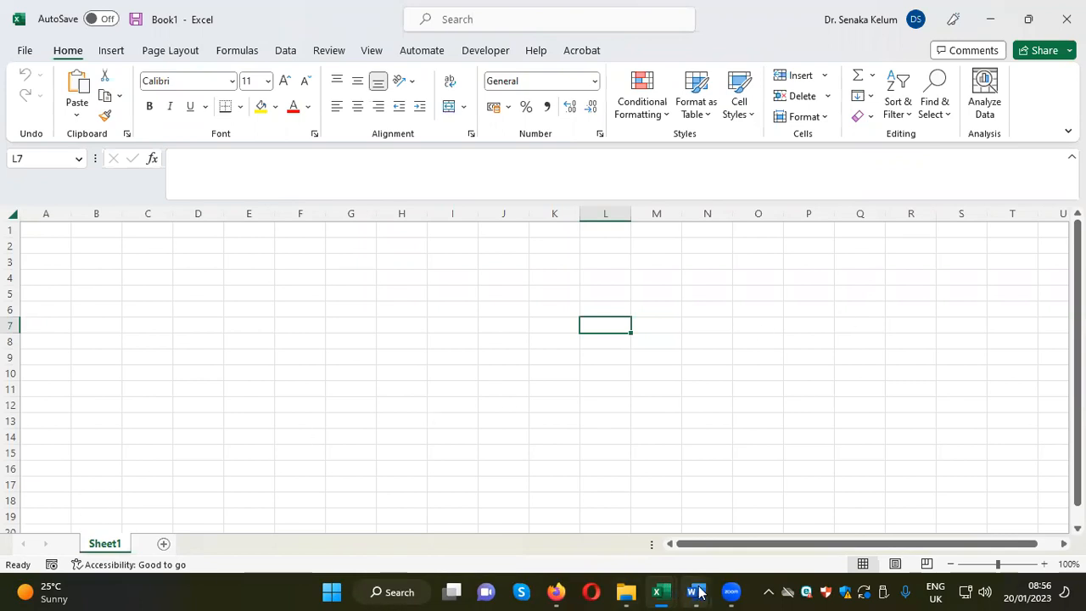
# Step: Check question 1 in the Word document, return to the Book1 workbook in Excel and rename Sheet1 as QA1
pyautogui.moveTo(701, 592)
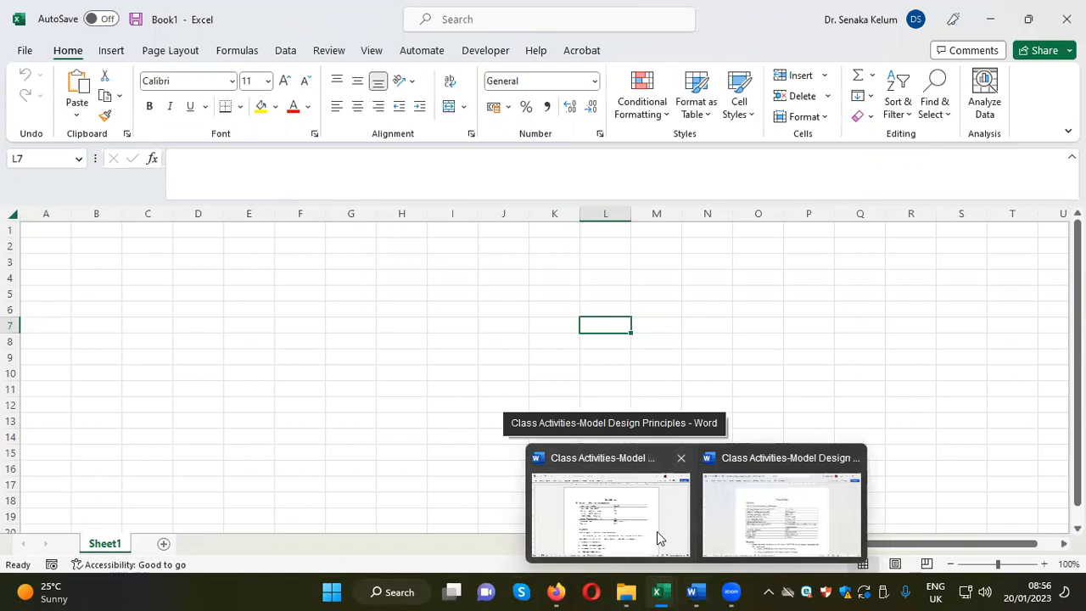
pyautogui.click(657, 531)
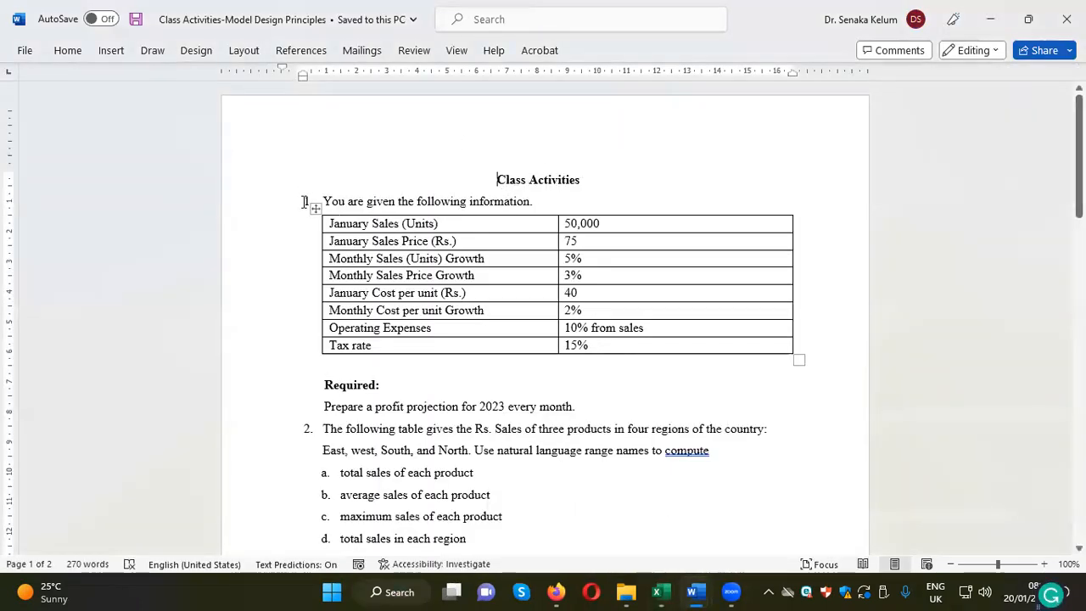
pyautogui.moveTo(657, 591)
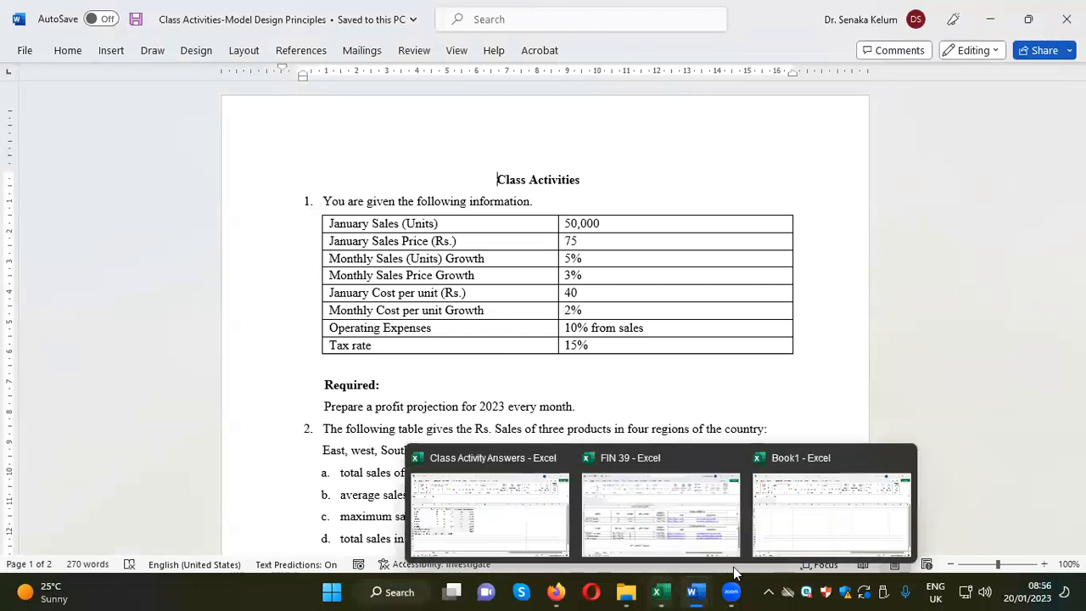
pyautogui.click(822, 534)
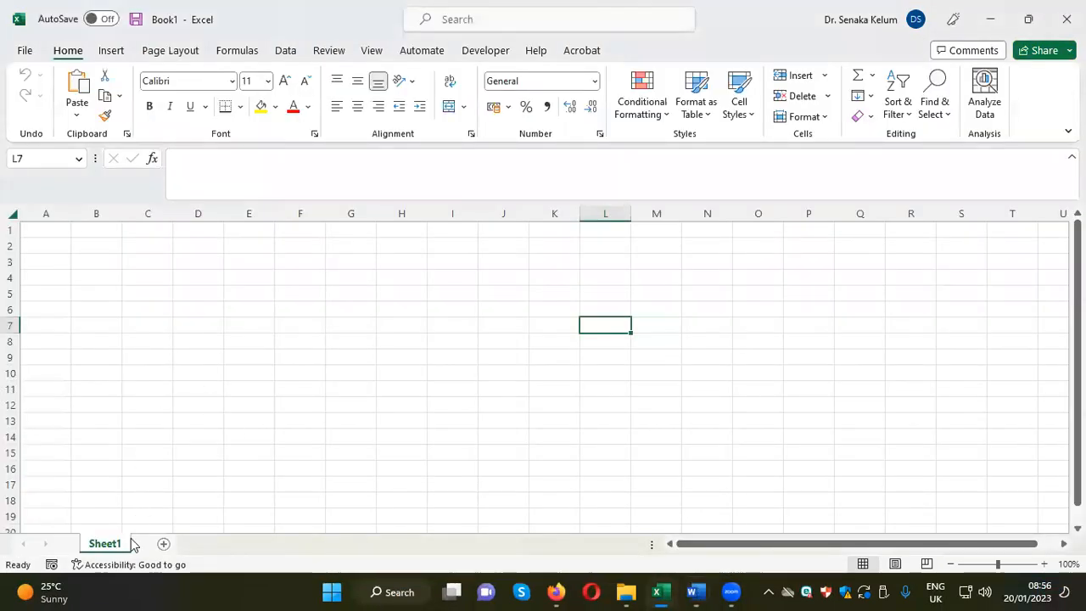
pyautogui.doubleClick(106, 544)
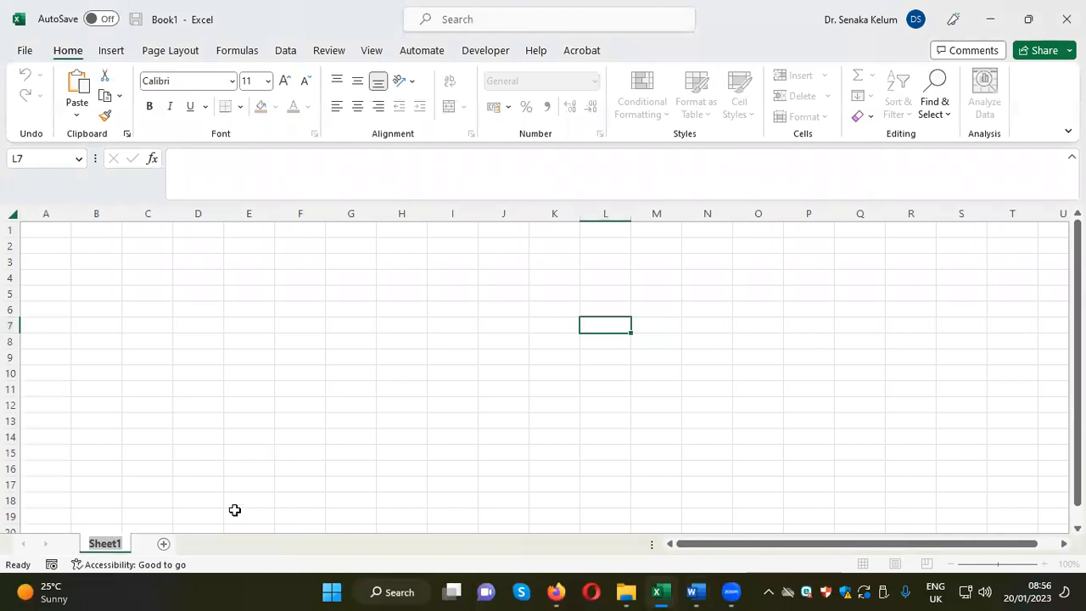
pyautogui.write('Q')
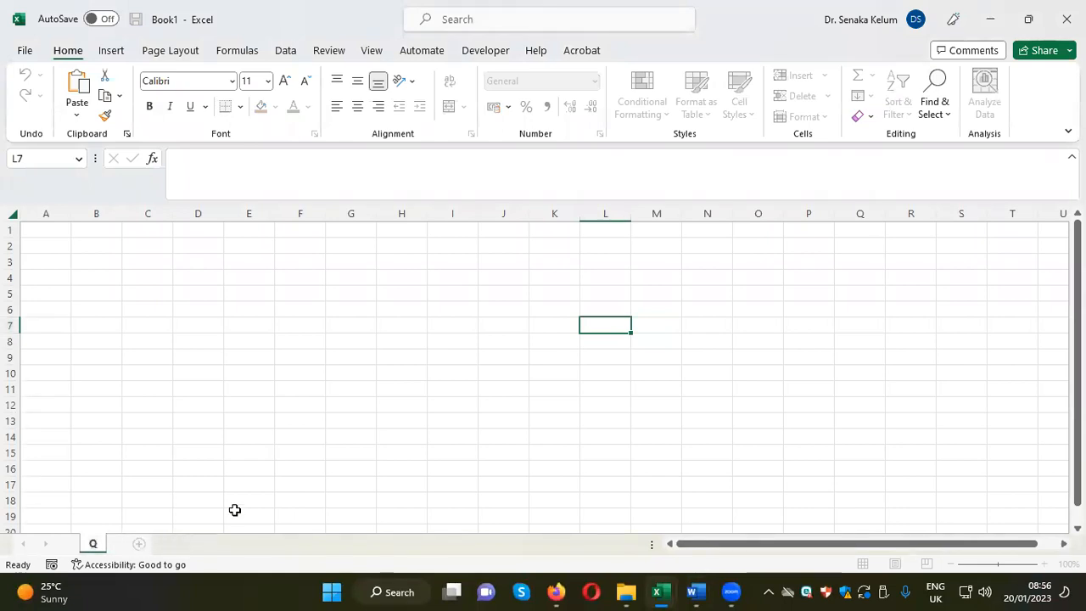
pyautogui.write('A1')
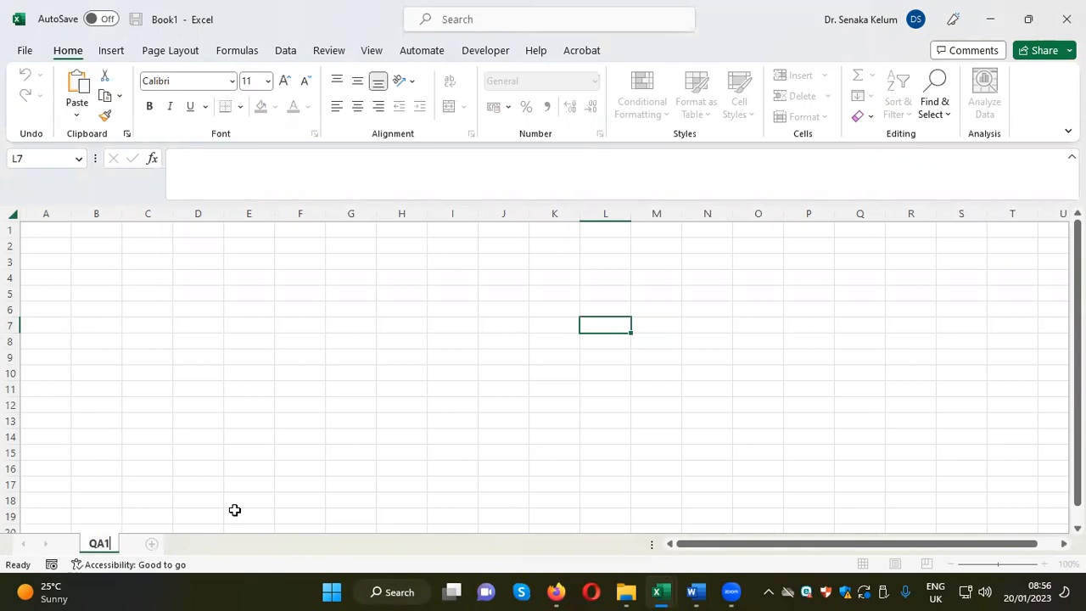
pyautogui.press('Return')
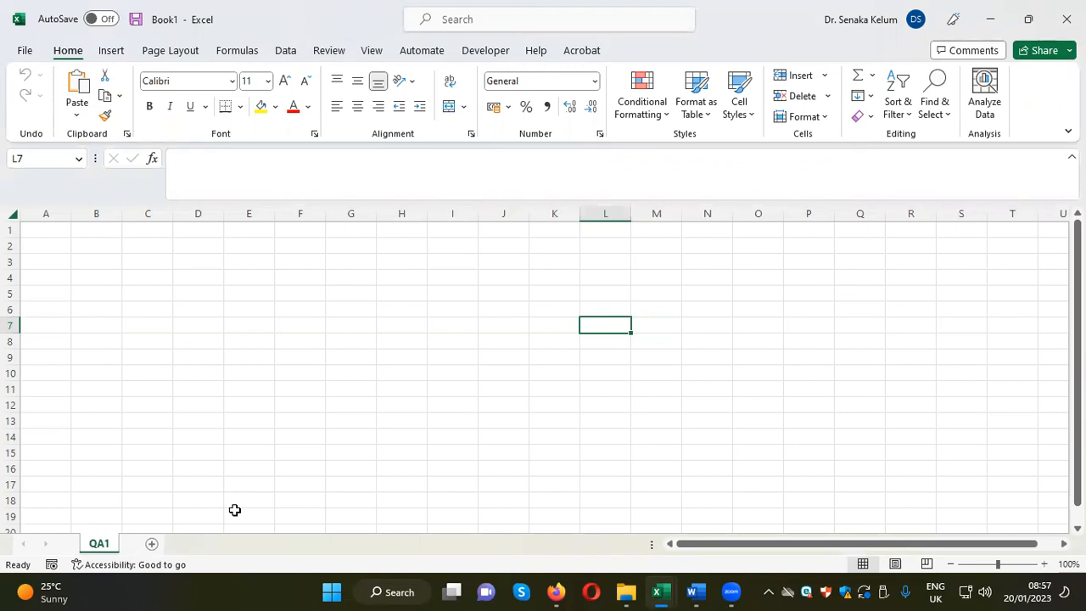
# Step: Copy the question 1 table from the Word document into cell A1 of Excel's QA1 sheet, keeping the source formatting
pyautogui.moveTo(702, 591)
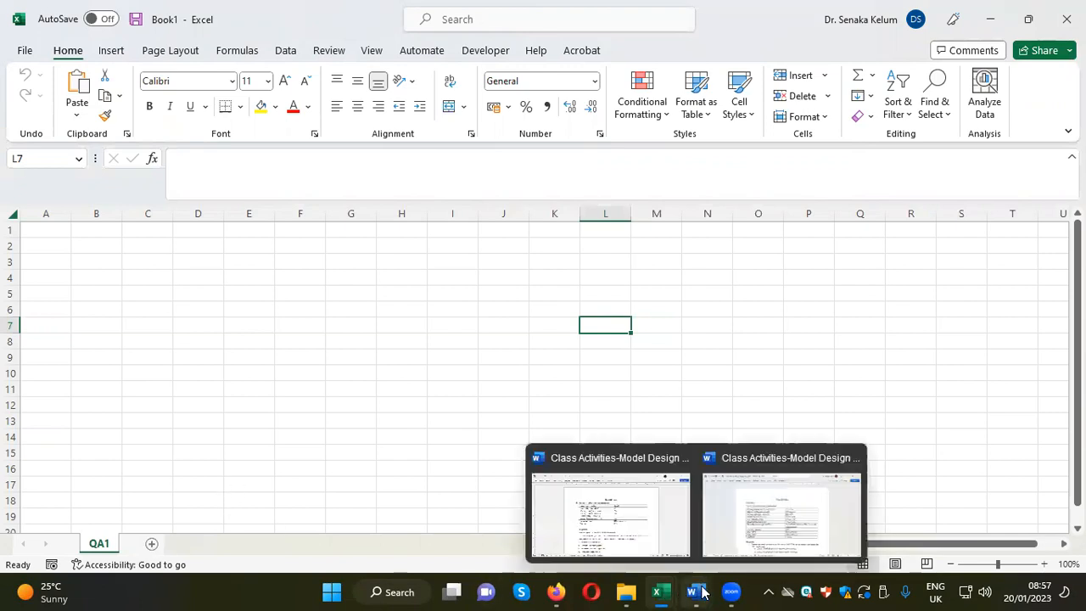
pyautogui.click(643, 535)
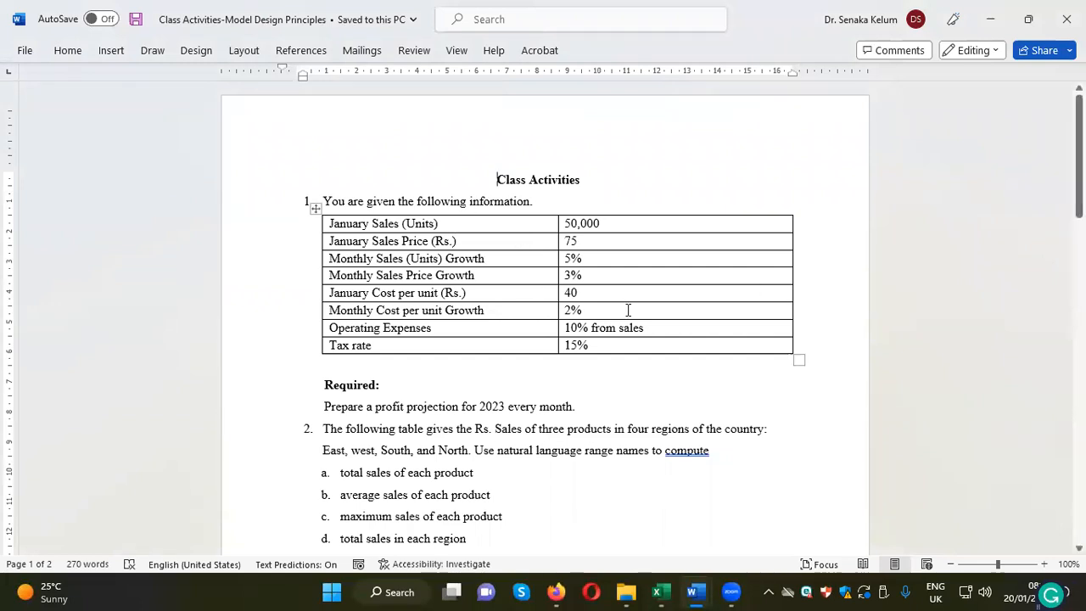
pyautogui.click(313, 209)
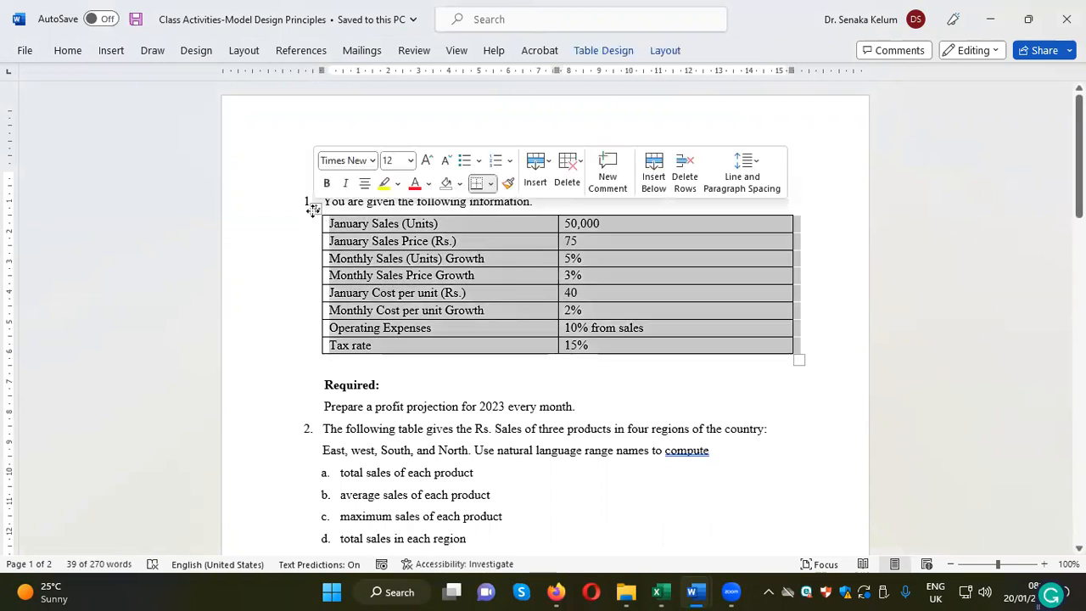
pyautogui.rightClick(313, 209)
pyautogui.click(363, 278)
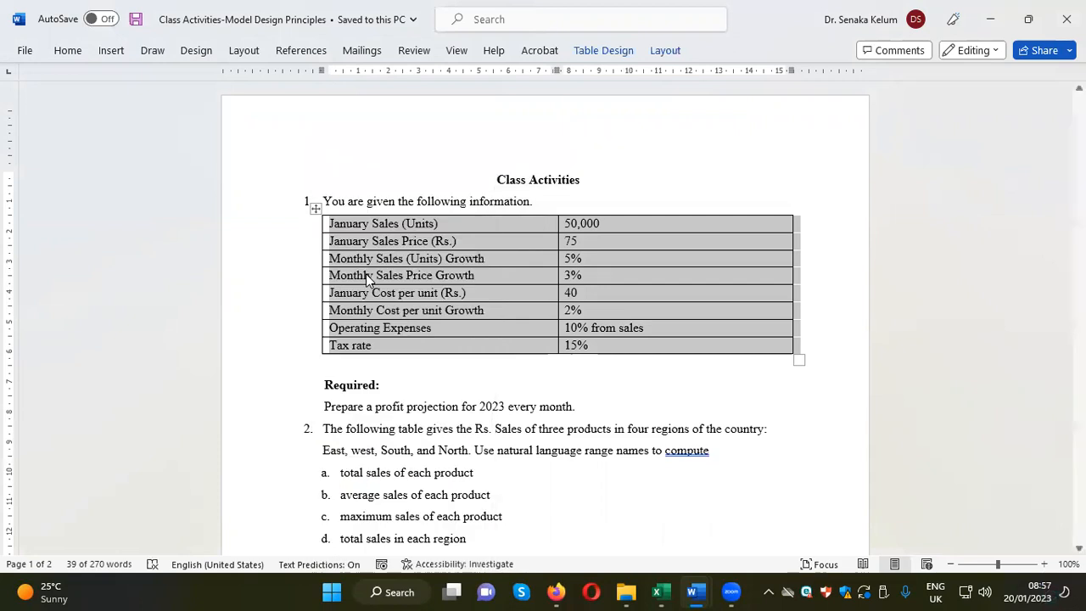
pyautogui.moveTo(657, 592)
pyautogui.click(846, 515)
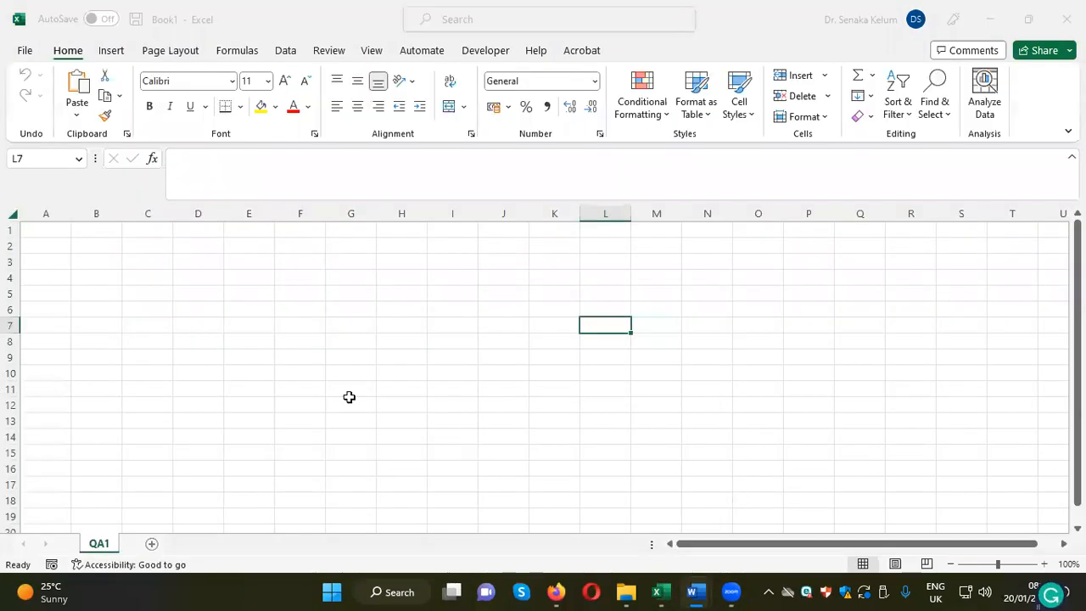
pyautogui.rightClick(54, 230)
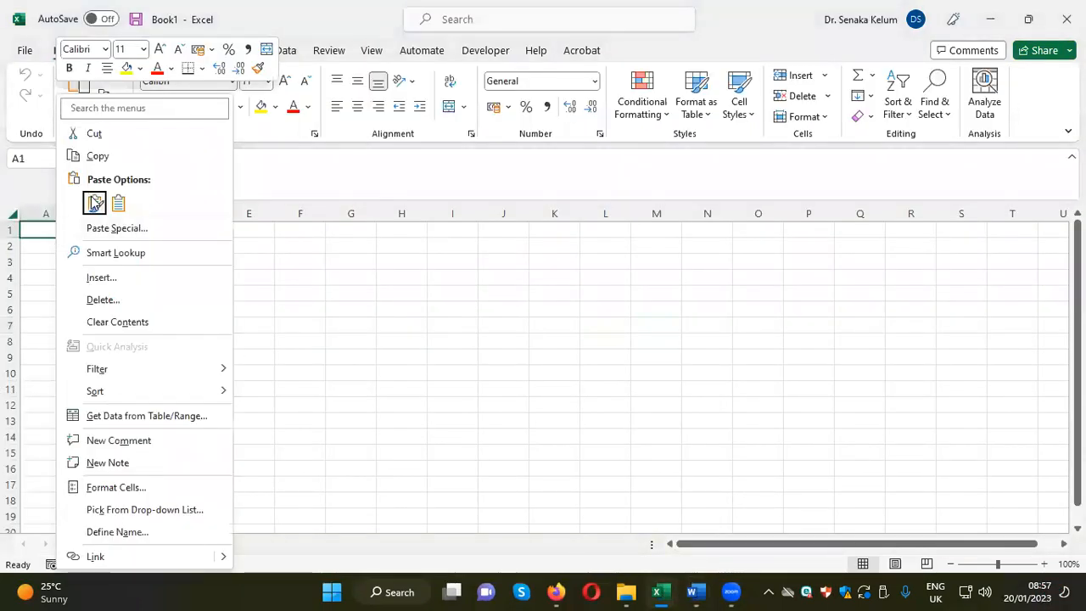
pyautogui.press('k')
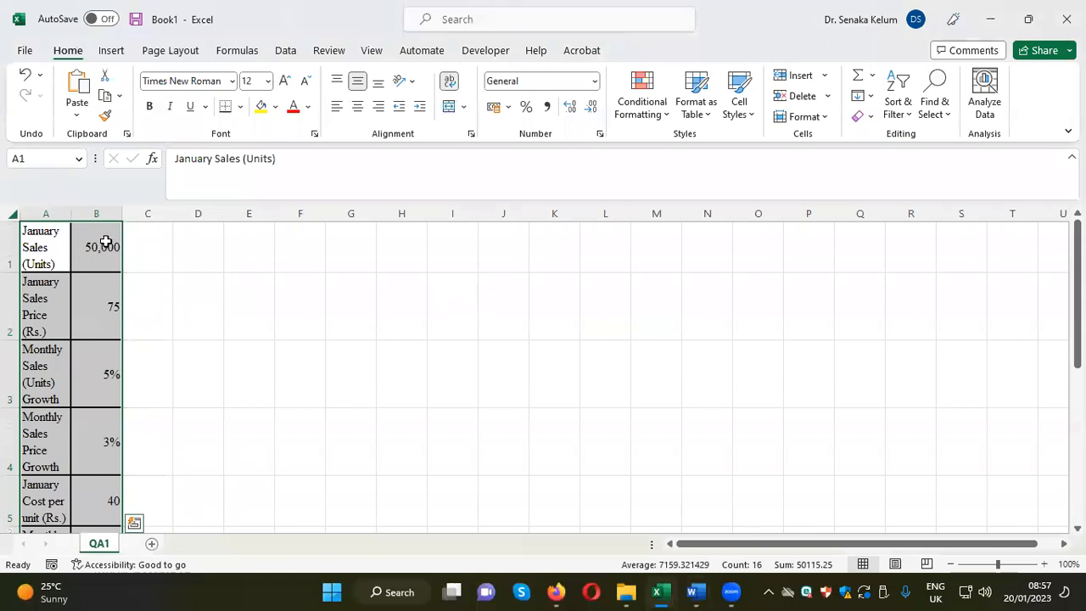
# Step: Widen columns A and B and fit all row heights to the pasted table's contents
pyautogui.moveTo(71, 213); pyautogui.dragTo(241, 213)
pyautogui.click(11, 213)
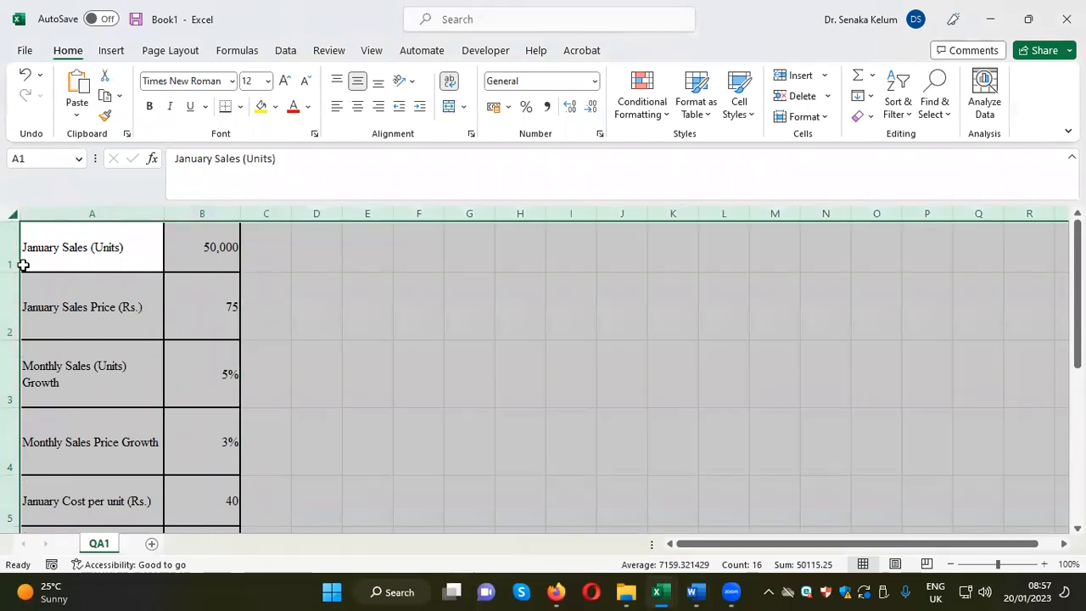
pyautogui.doubleClick(12, 268)
pyautogui.click(479, 339)
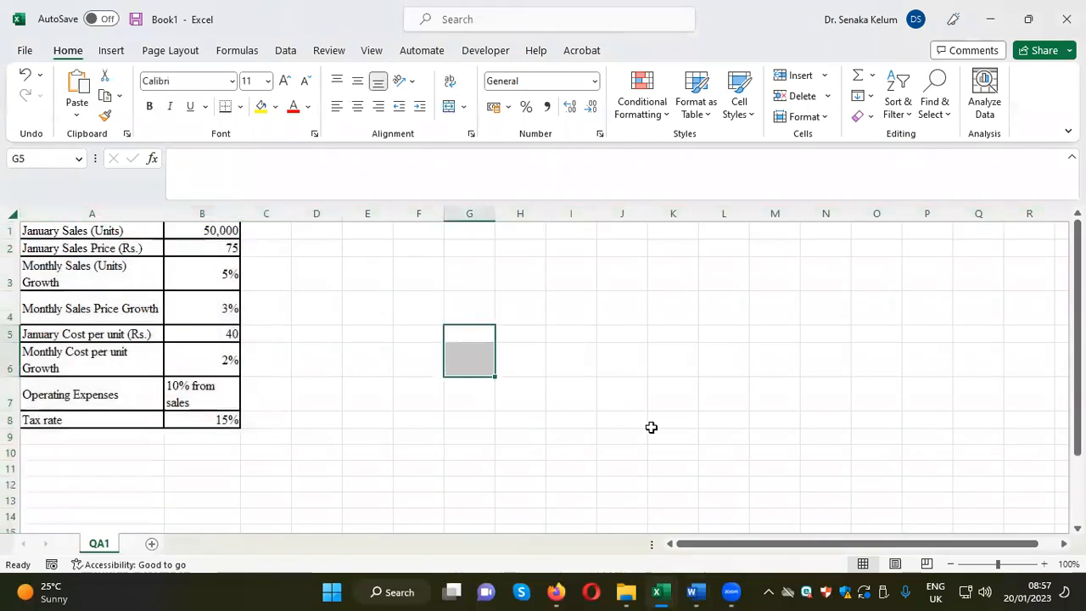
pyautogui.click(594, 363)
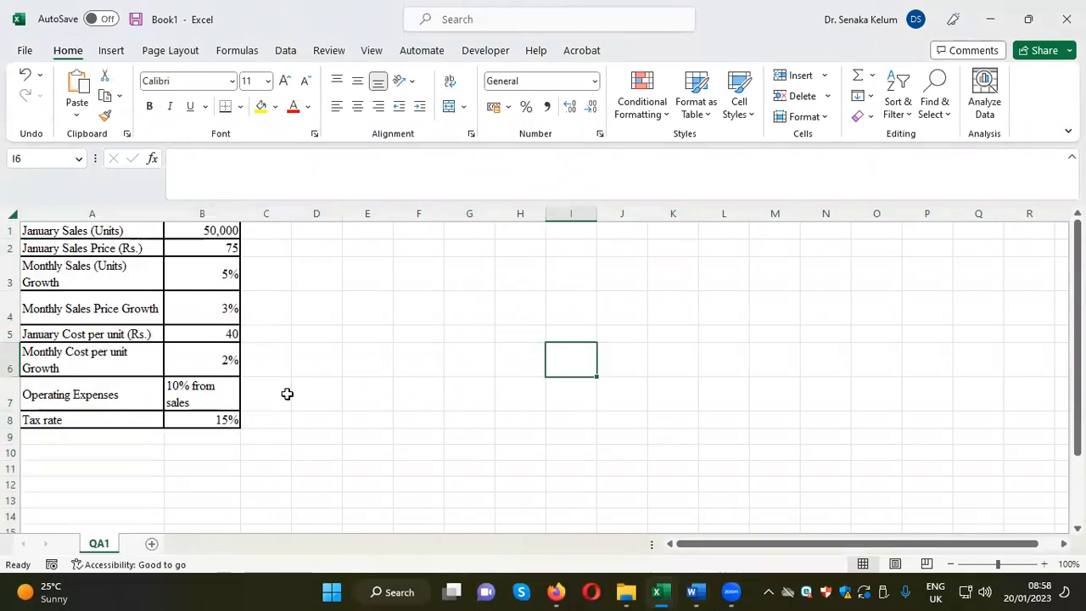
# Step: Cut the words "from sales" out of the operating expenses value in B7, leaving 10%
pyautogui.click(207, 397)
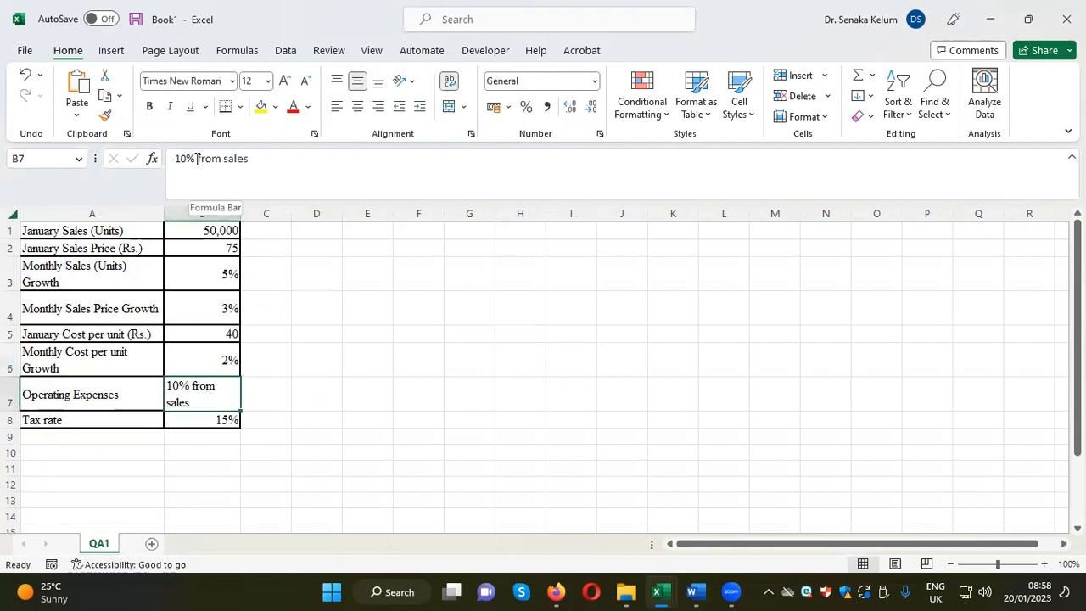
pyautogui.moveTo(196, 159); pyautogui.dragTo(297, 167)
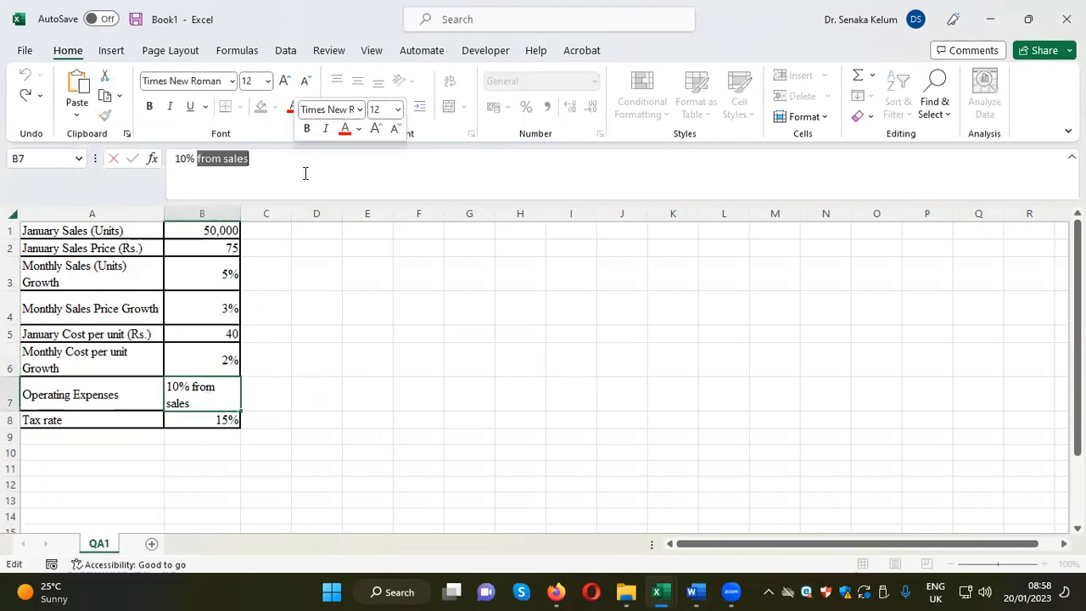
pyautogui.rightClick(234, 160)
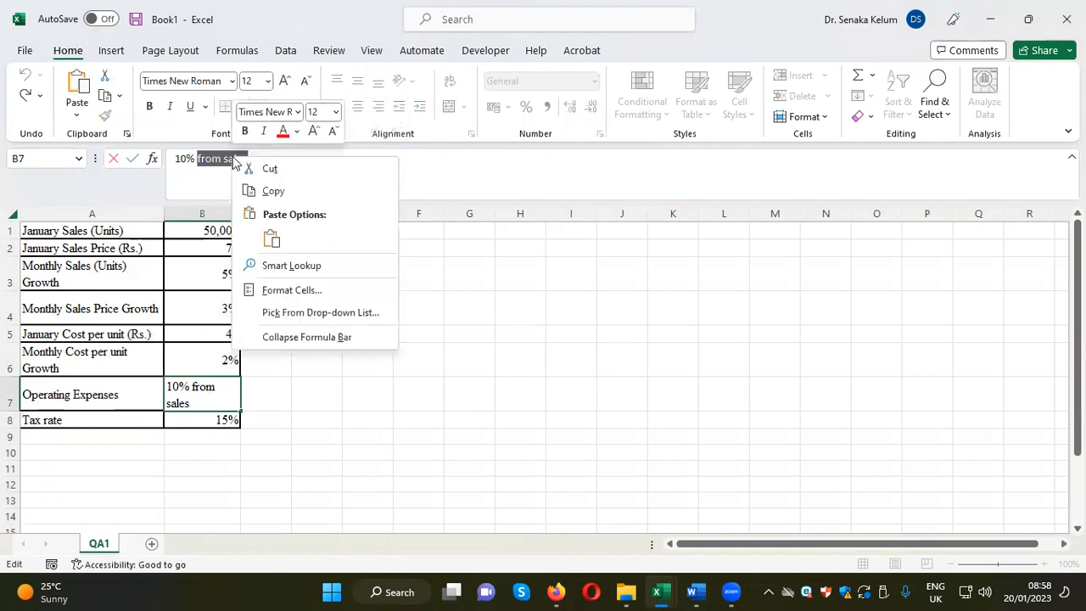
pyautogui.click(270, 170)
# Step: Extend the label in A7 with the cut words in brackets so it reads "Operating Expenses (from sales)"
pyautogui.moveTo(136, 396); pyautogui.dragTo(128, 405)
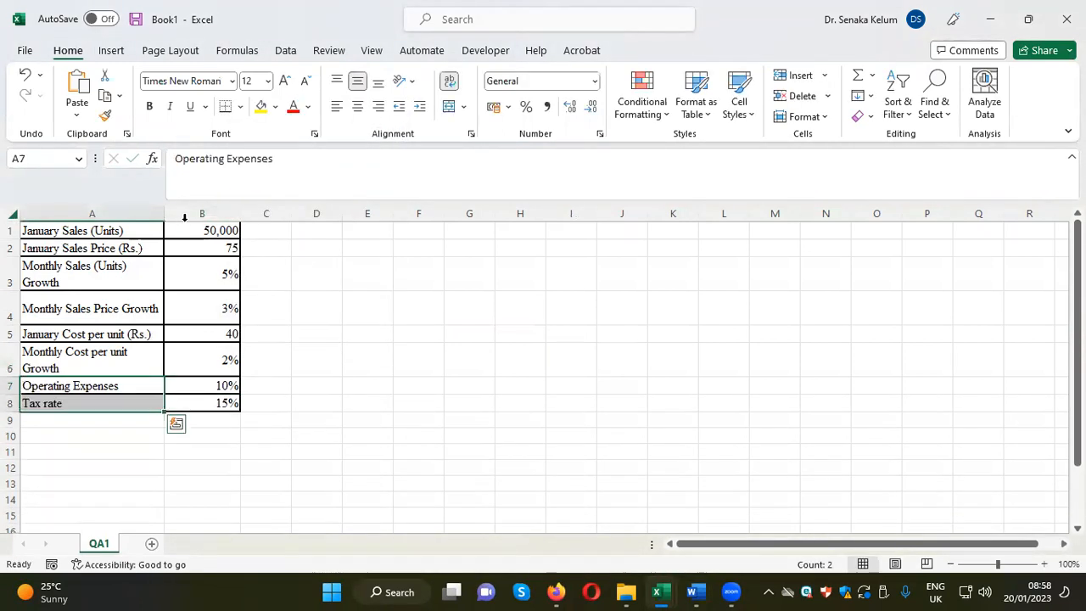
pyautogui.click(281, 159)
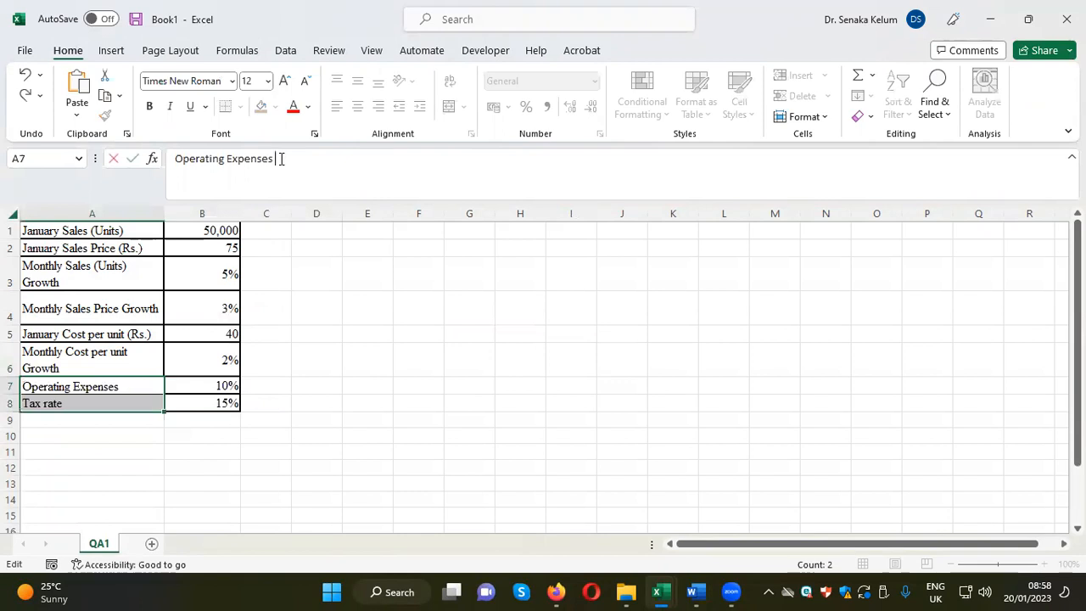
pyautogui.rightClick(281, 158)
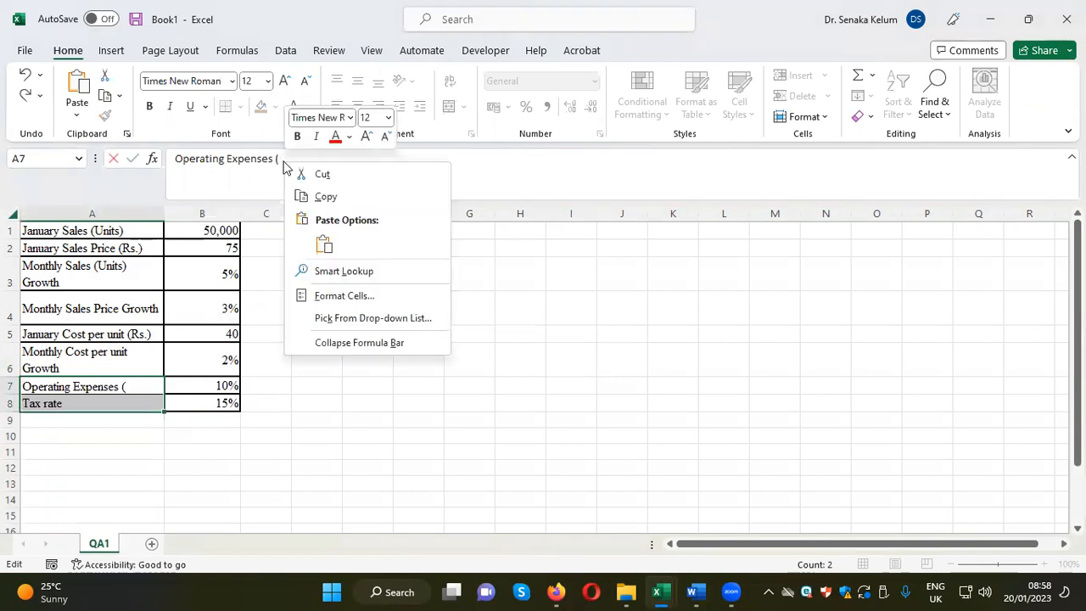
pyautogui.click(323, 243)
pyautogui.write(')')
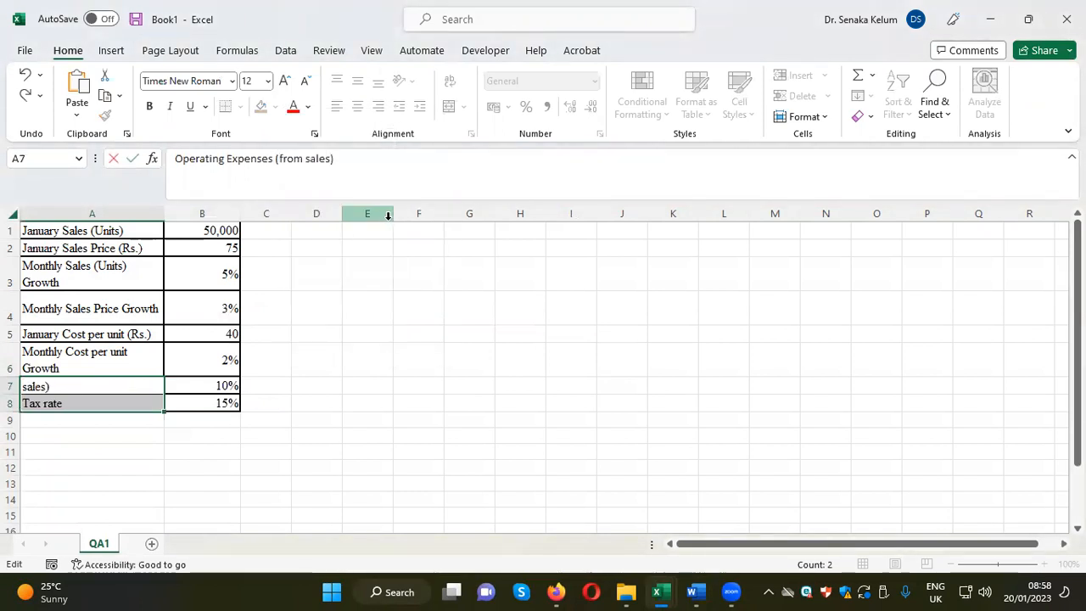
pyautogui.click(490, 347)
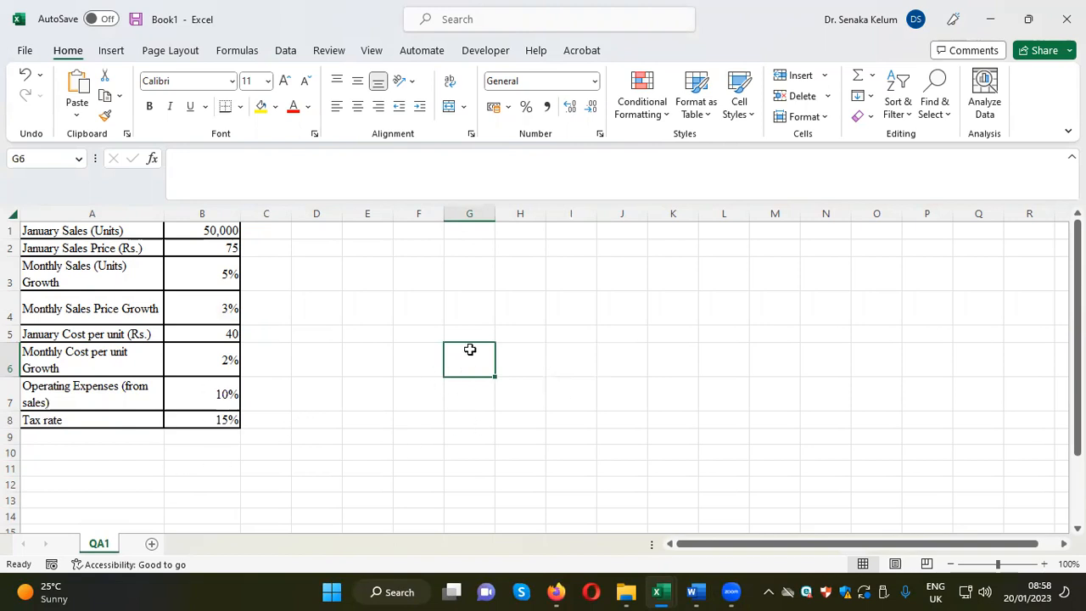
pyautogui.scroll(-1, 479, 377)
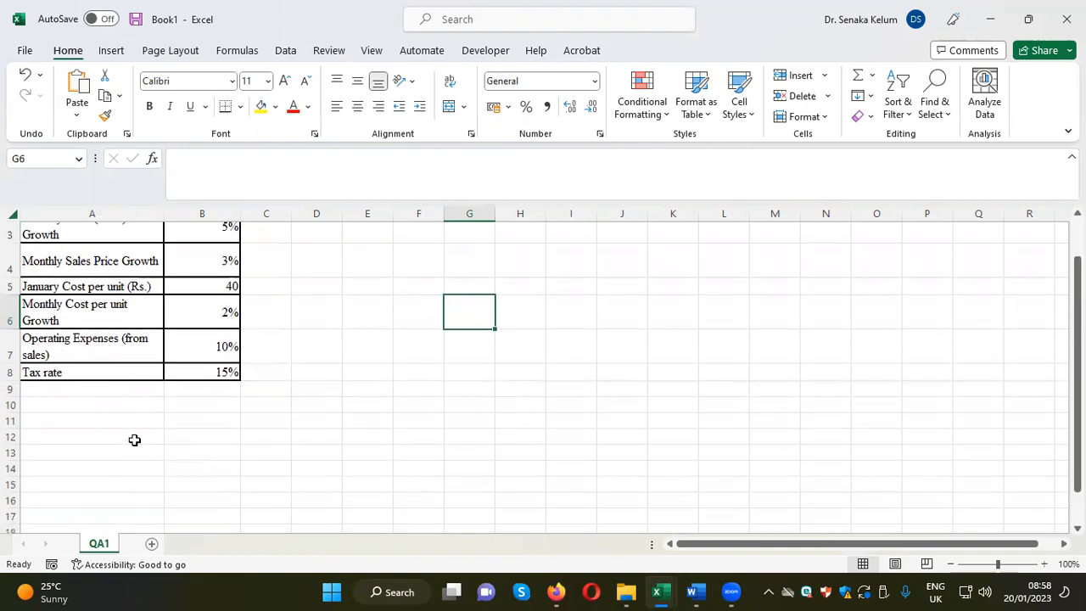
# Step: Insert a blank row above the pasted table on the QA1 sheet
pyautogui.click(137, 408)
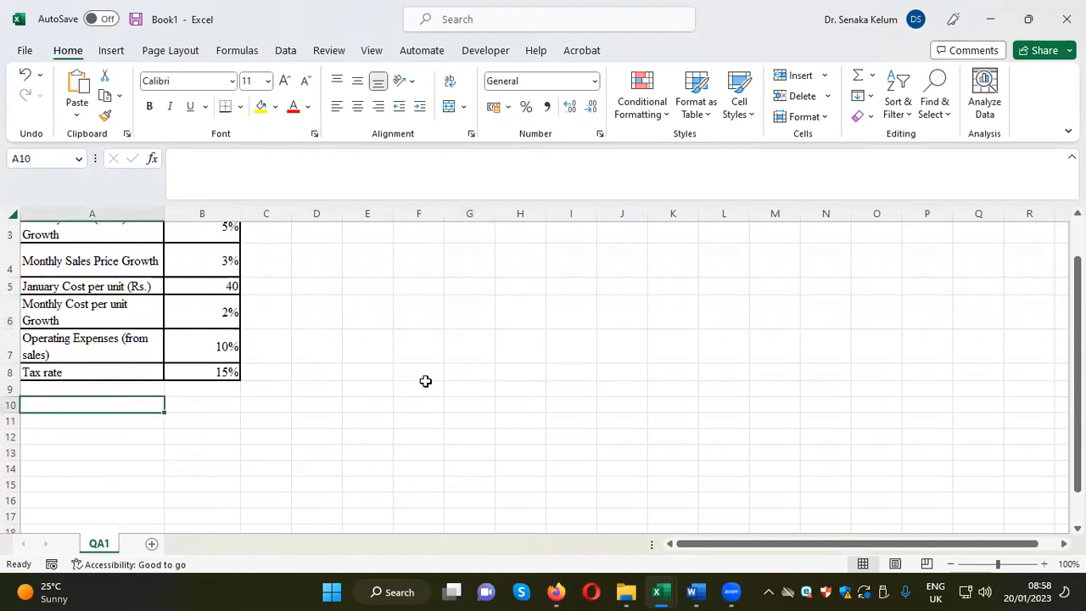
pyautogui.scroll(1, 323, 330)
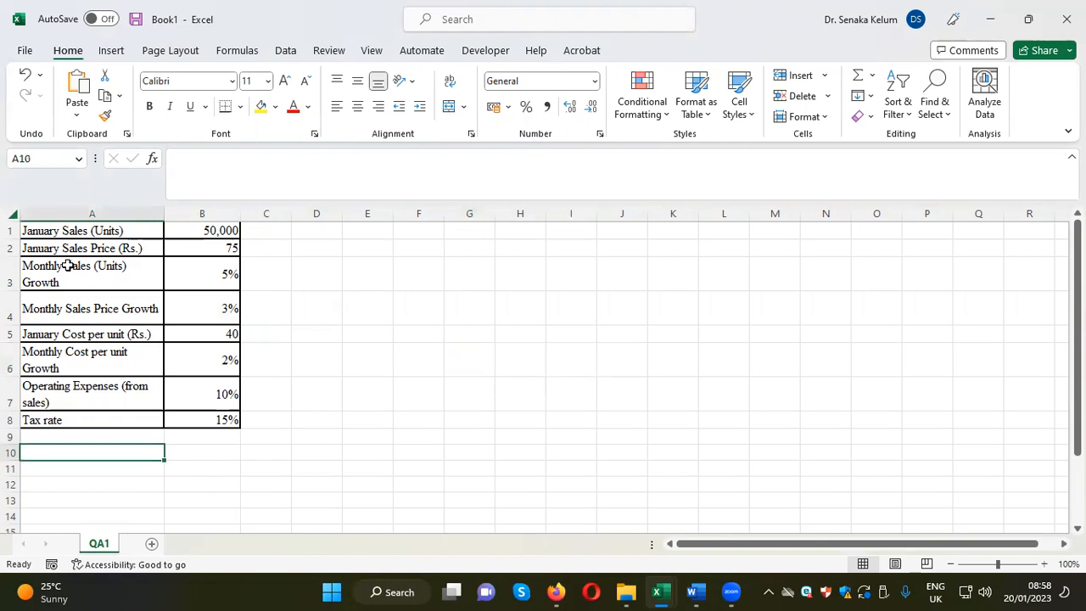
pyautogui.click(12, 230)
pyautogui.rightClick(16, 237)
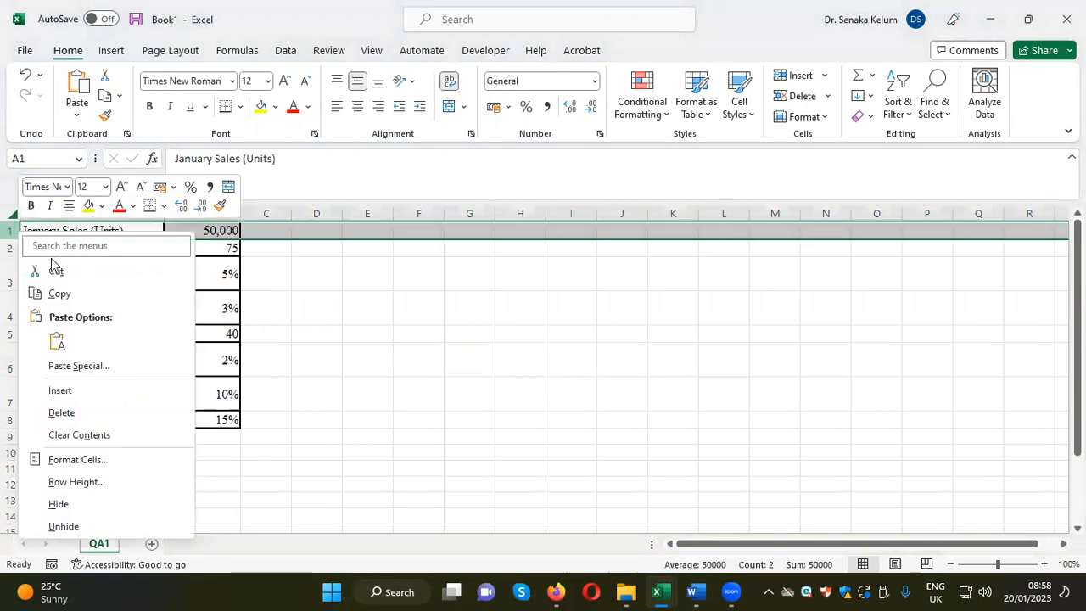
pyautogui.click(67, 391)
pyautogui.click(416, 350)
# Step: Enter the heading "Database" in cell A1 above the input table
pyautogui.click(66, 231)
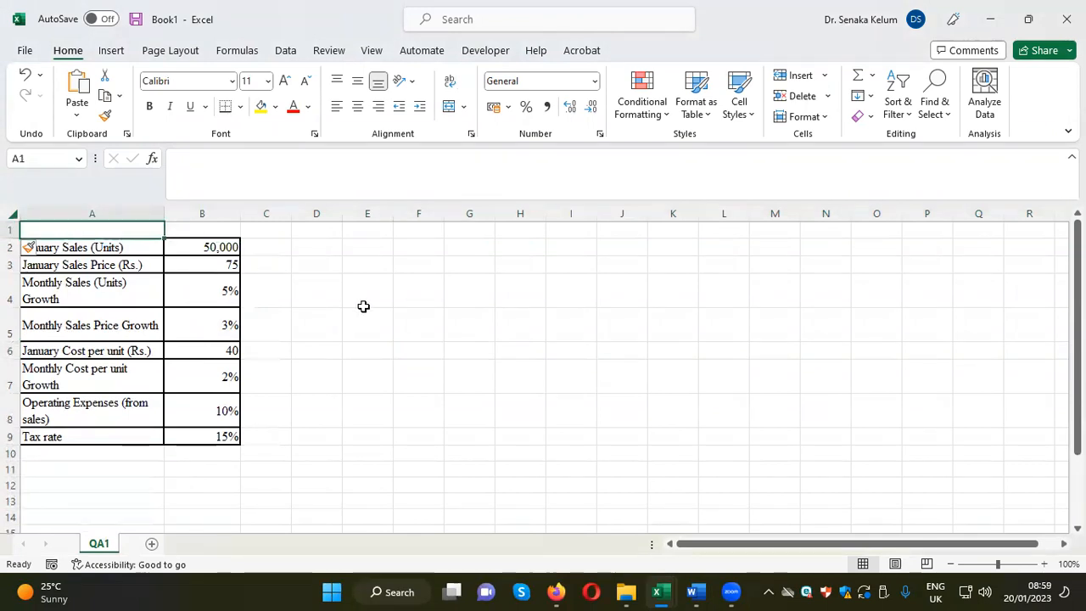
pyautogui.write('Da')
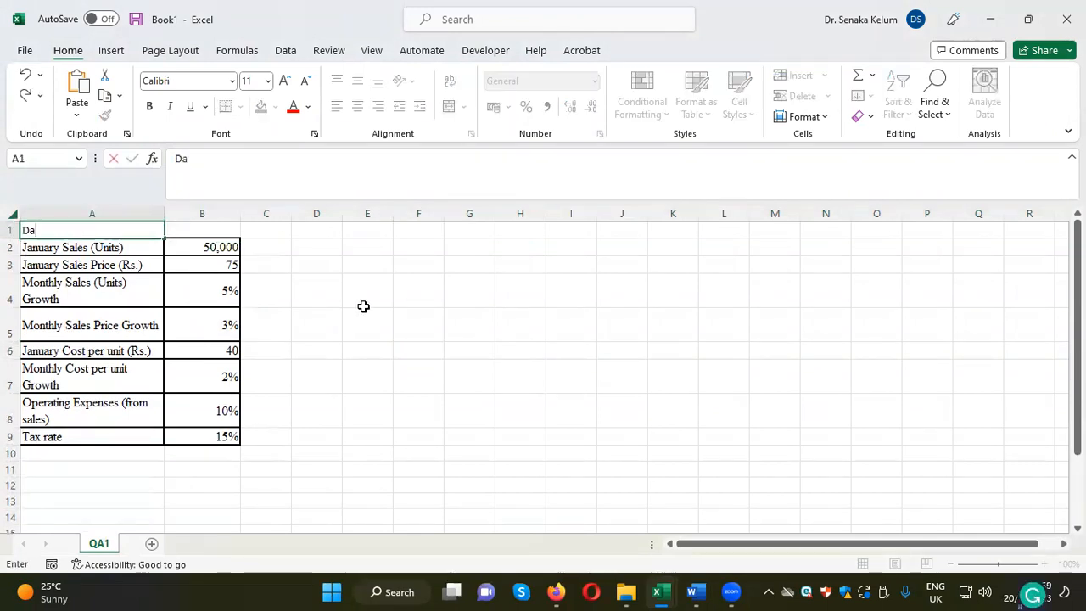
pyautogui.write('ta')
pyautogui.write('base')
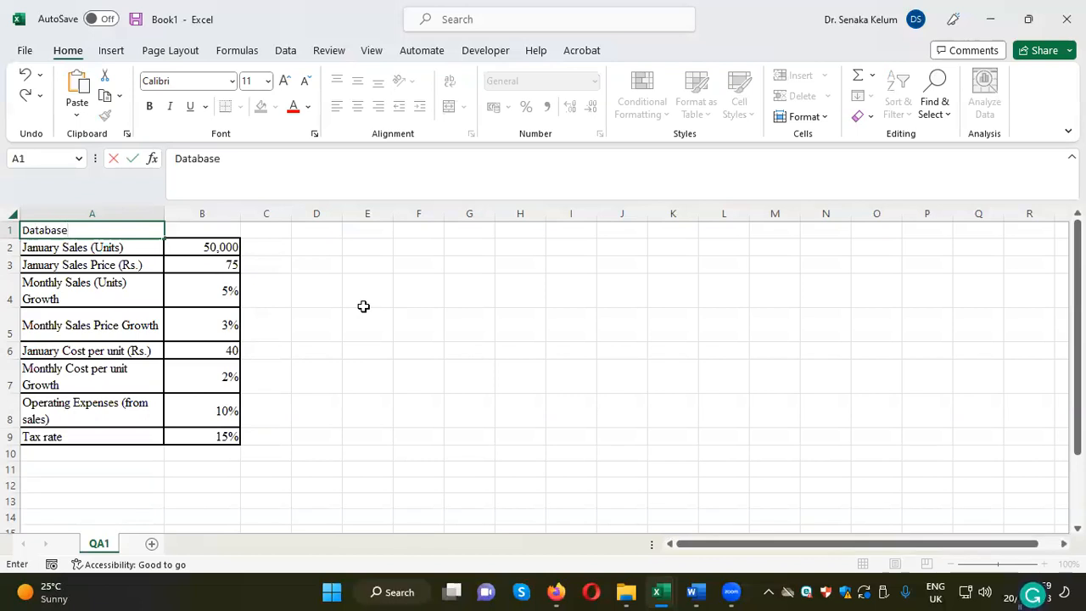
pyautogui.click(318, 302)
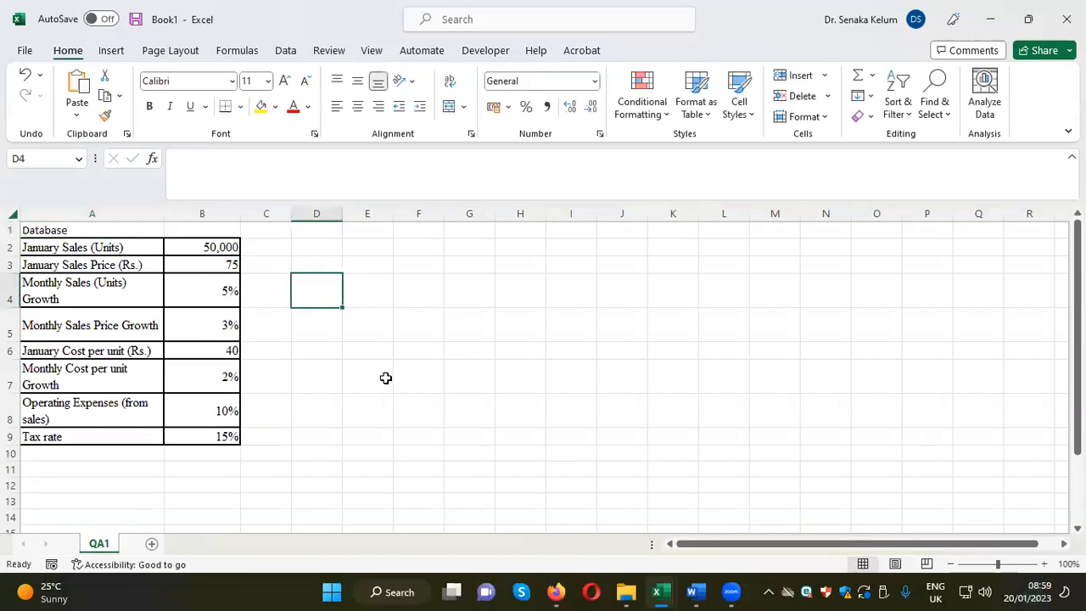
# Step: Enter the heading "Model Answer" in cell A12 below the input table
pyautogui.click(119, 486)
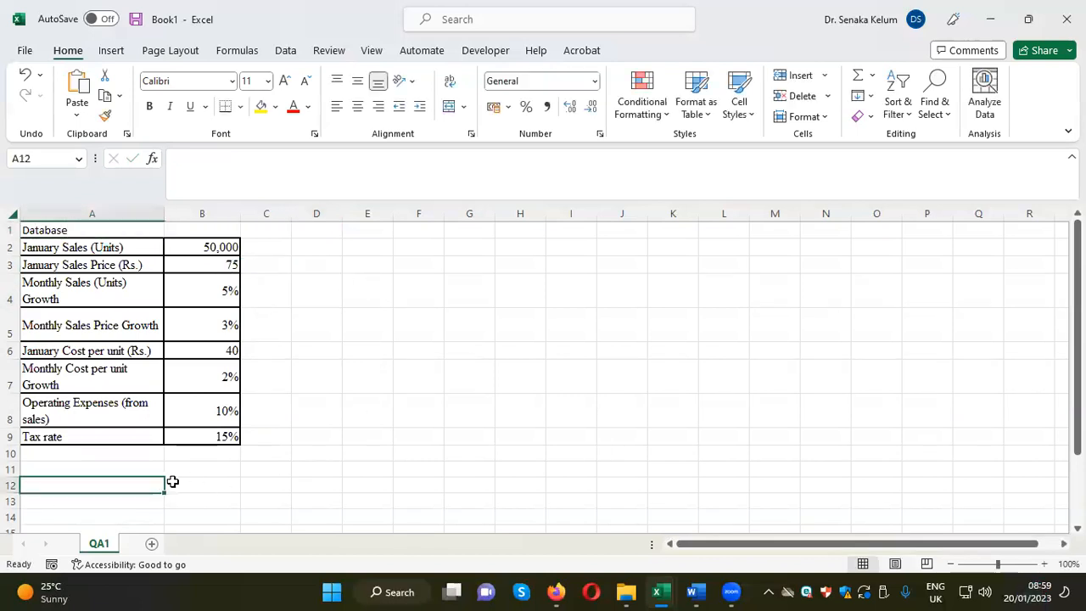
pyautogui.write('Model Answer')
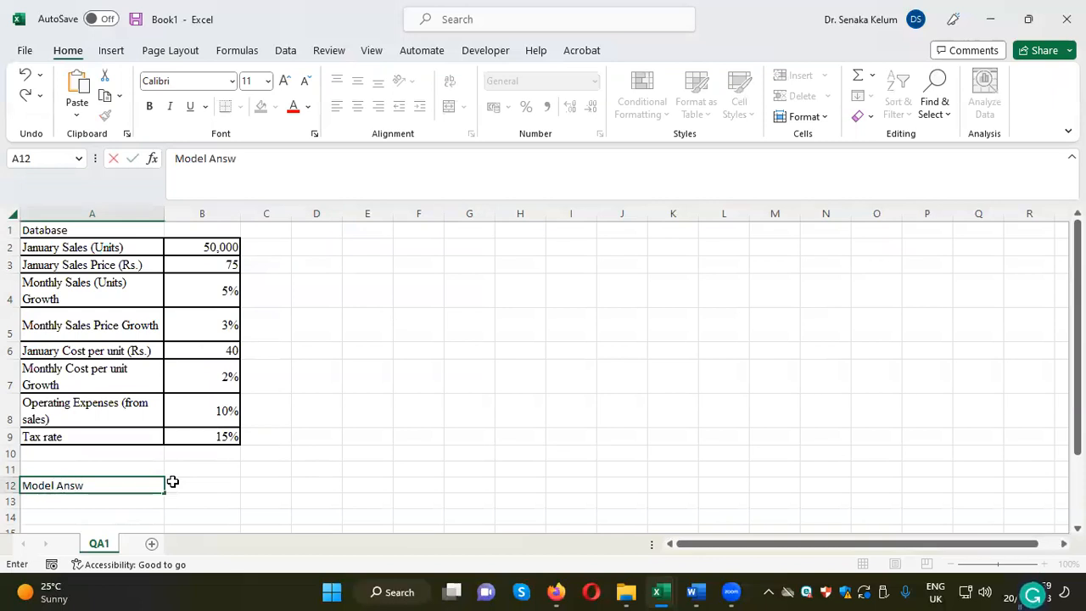
pyautogui.click(405, 461)
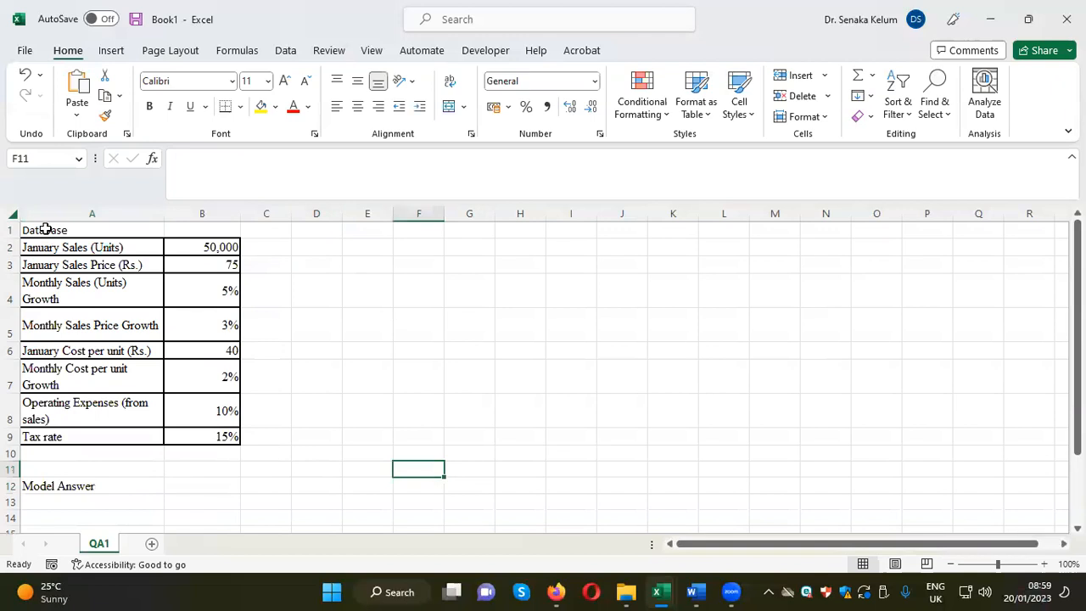
# Step: Make the Database heading in A1 and the Model Answer heading in A12 bold with a yellow fill
pyautogui.click(43, 228)
pyautogui.click(148, 106)
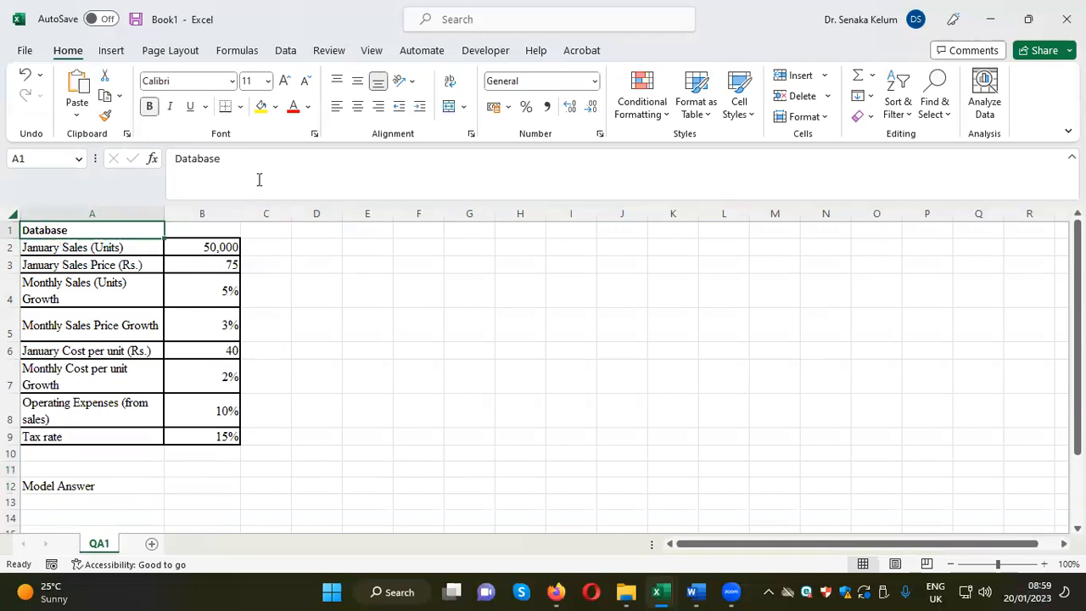
pyautogui.click(260, 106)
pyautogui.click(383, 261)
pyautogui.click(67, 488)
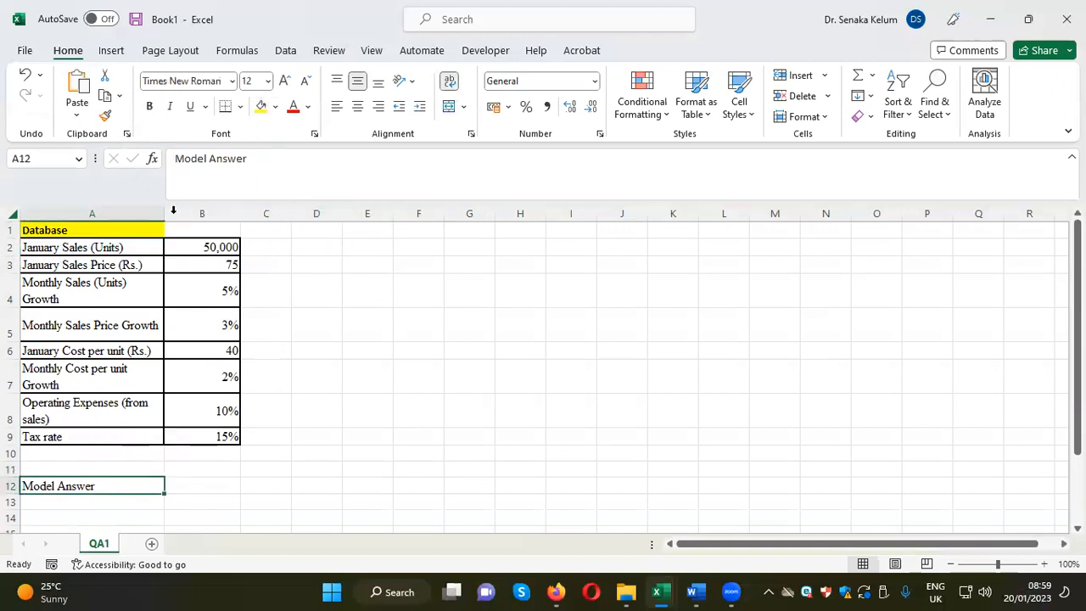
pyautogui.click(149, 106)
pyautogui.click(261, 108)
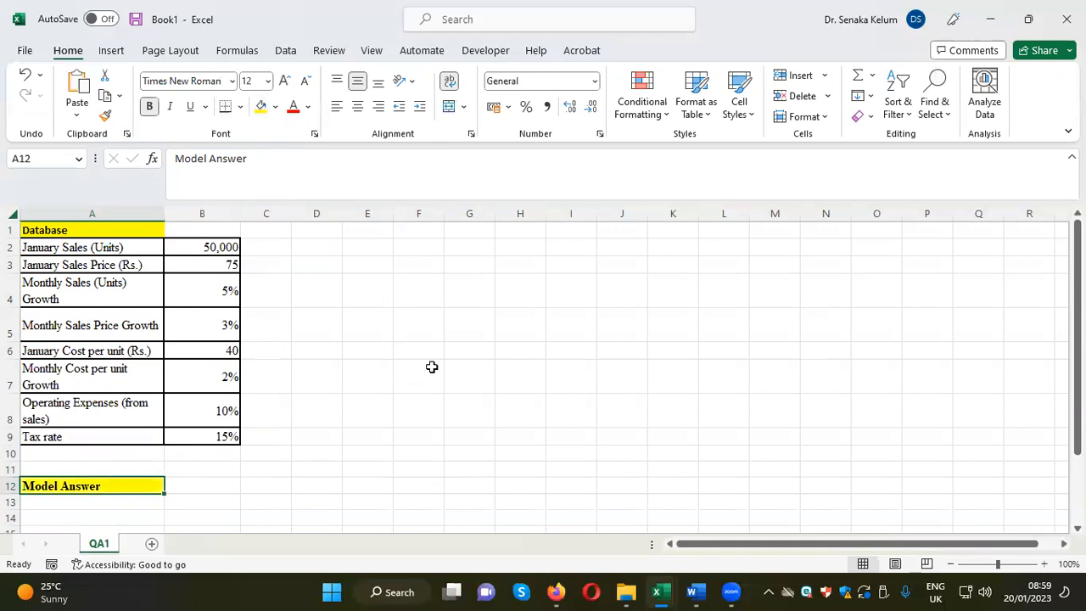
# Step: Switch to the Class Activities document in Word and select the question 1 requirement, "Prepare a profit projection for 2023 every month."
pyautogui.scroll(-2, 432, 366)
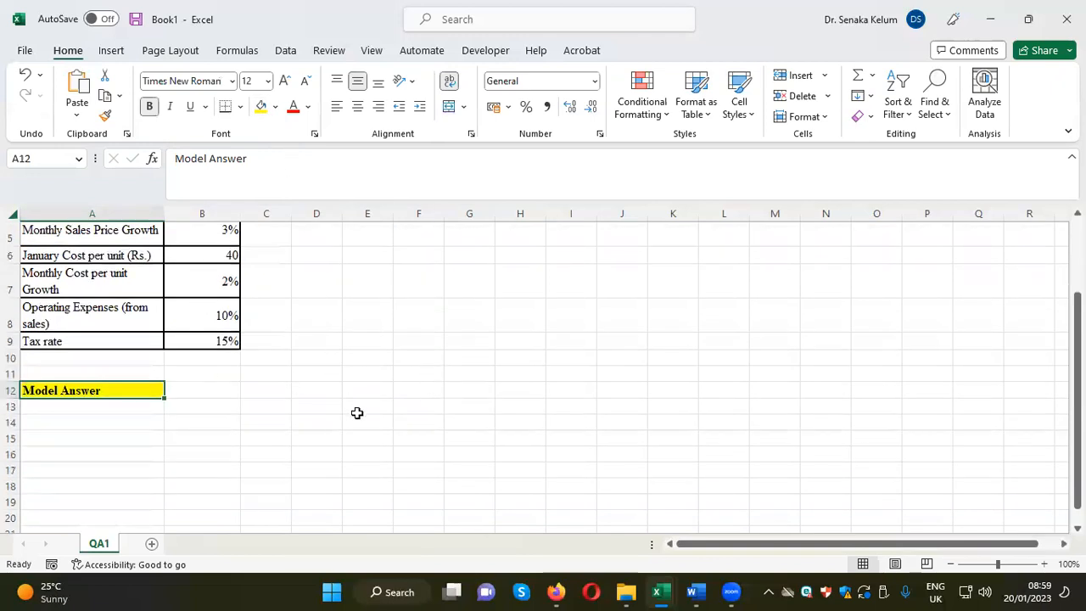
pyautogui.scroll(1, 306, 397)
pyautogui.scroll(1, 307, 397)
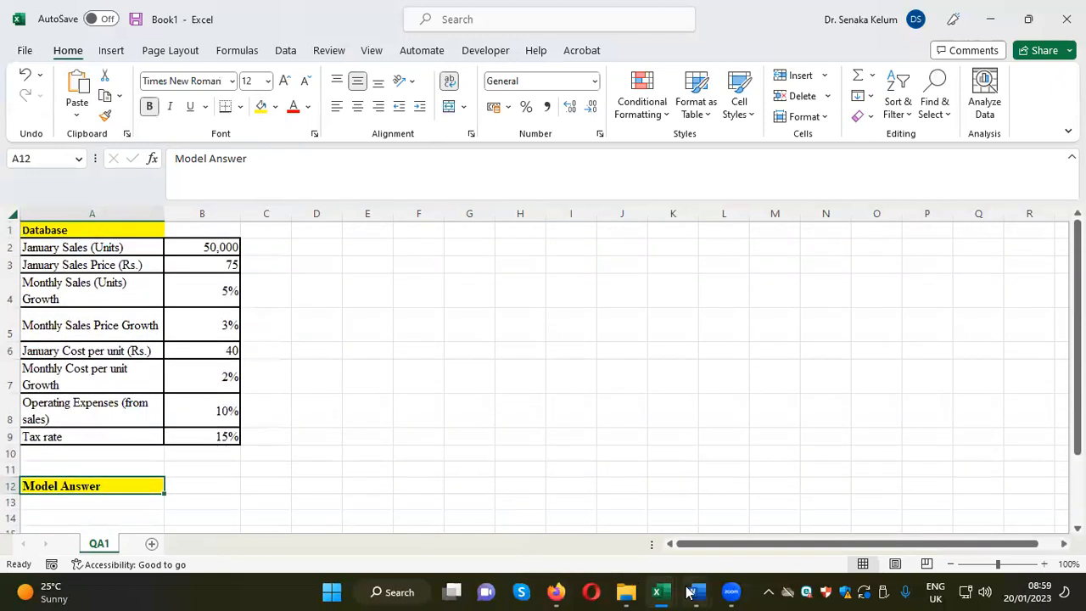
pyautogui.moveTo(698, 591)
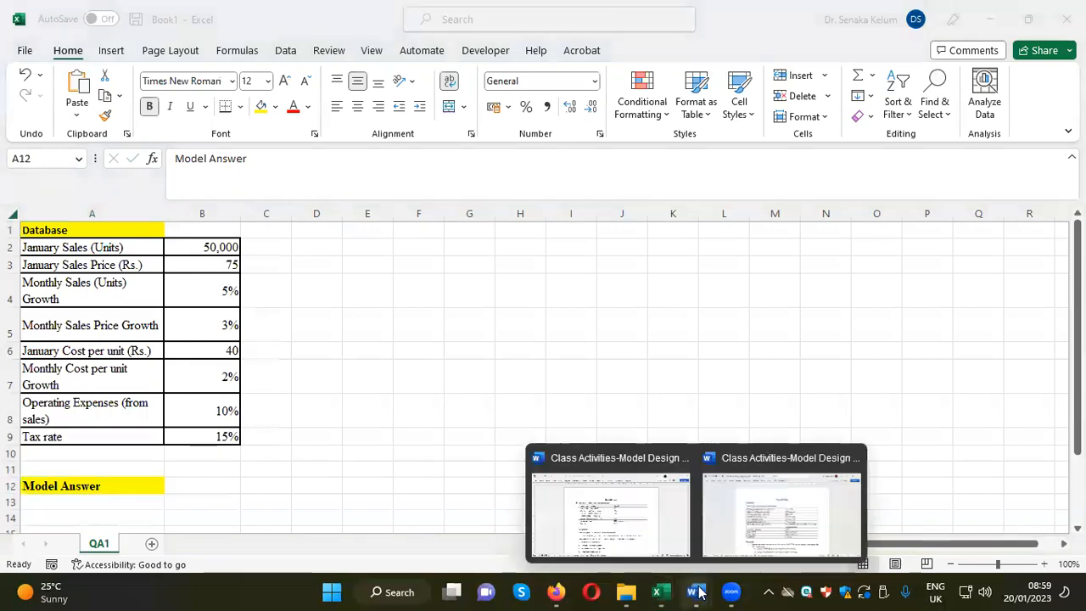
pyautogui.click(646, 531)
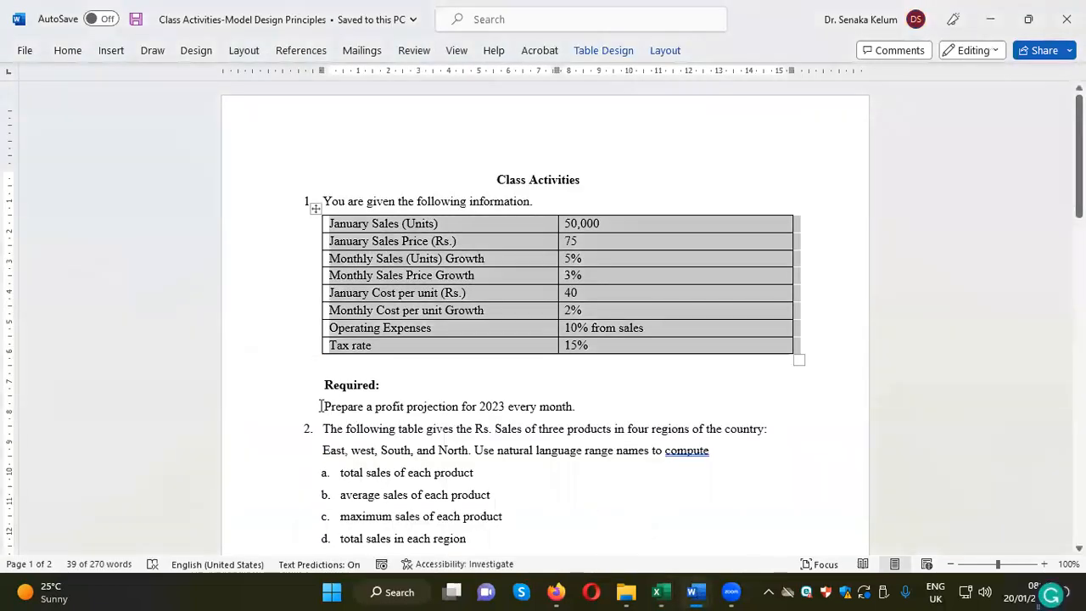
pyautogui.moveTo(323, 406); pyautogui.dragTo(581, 406)
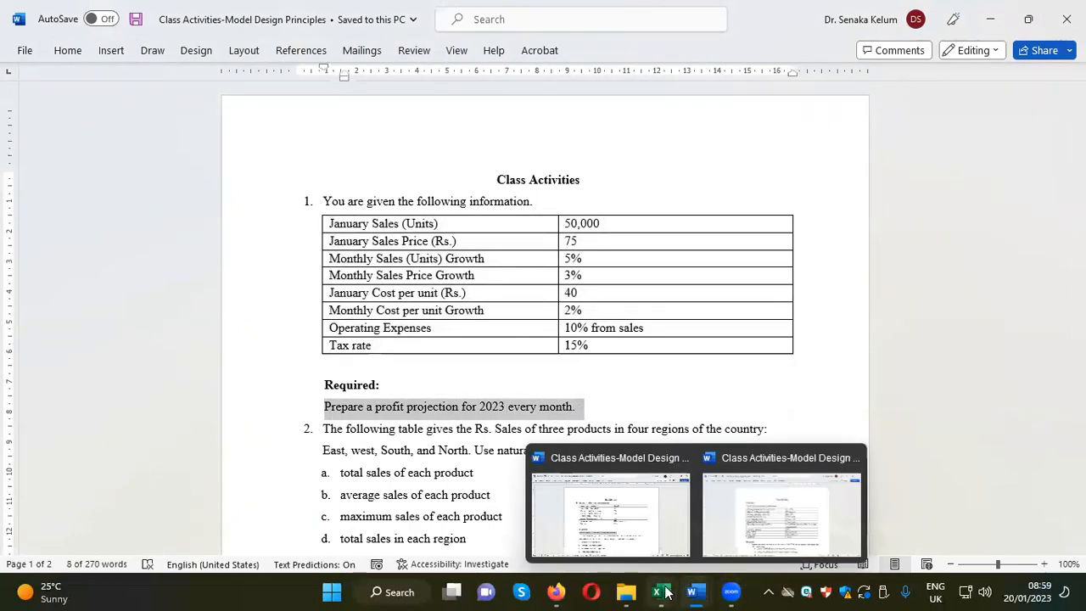
# Step: Return to Book1 in Excel and enter the label "Total Sales" in A13 under the Model Answer heading
pyautogui.moveTo(662, 592)
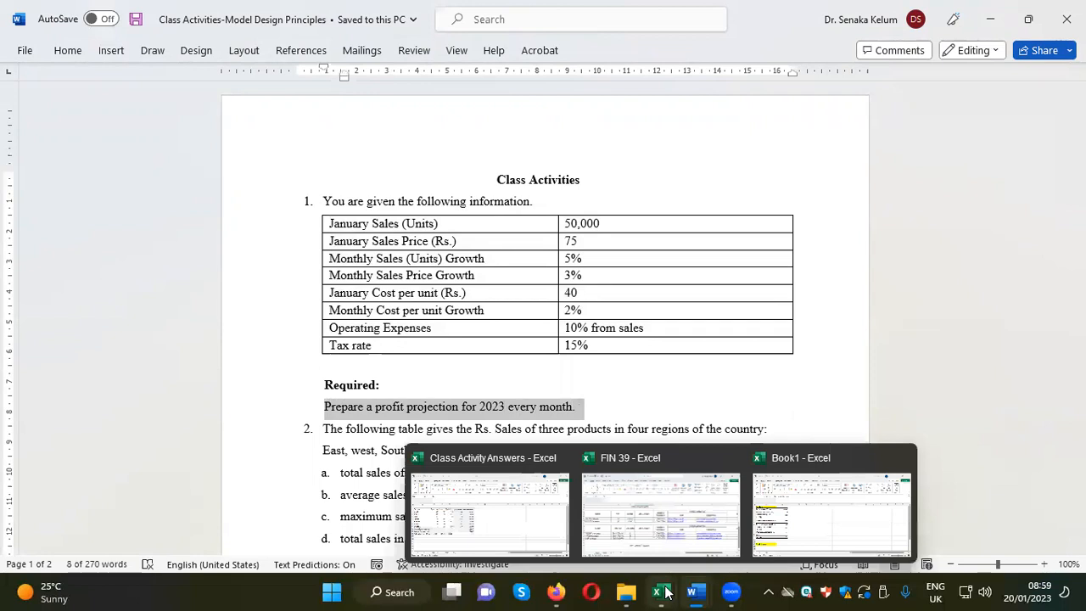
pyautogui.click(831, 547)
pyautogui.scroll(-1, 323, 449)
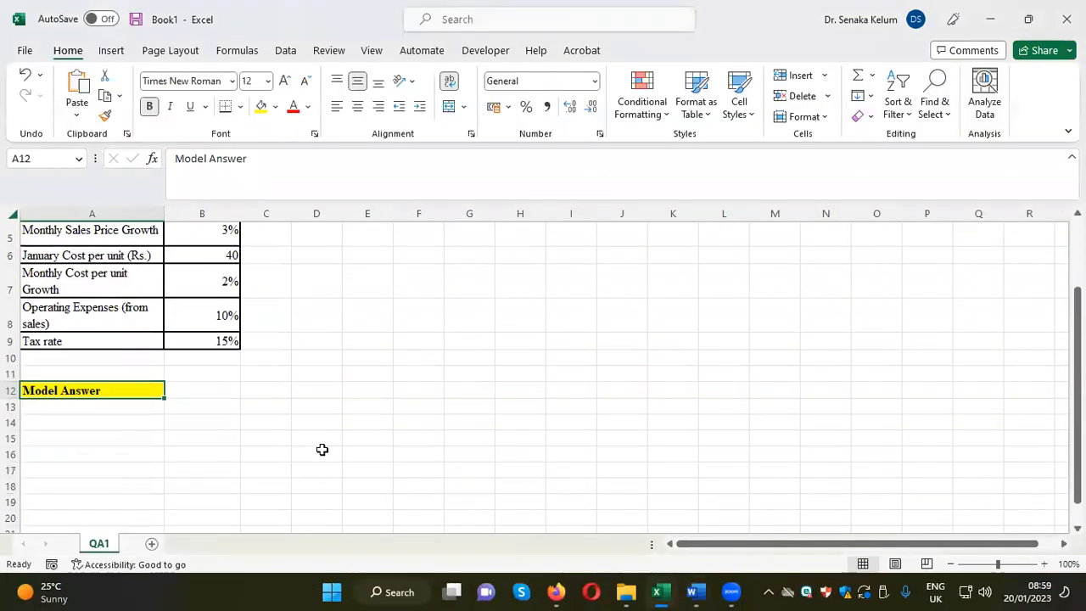
pyautogui.click(94, 408)
pyautogui.write('T')
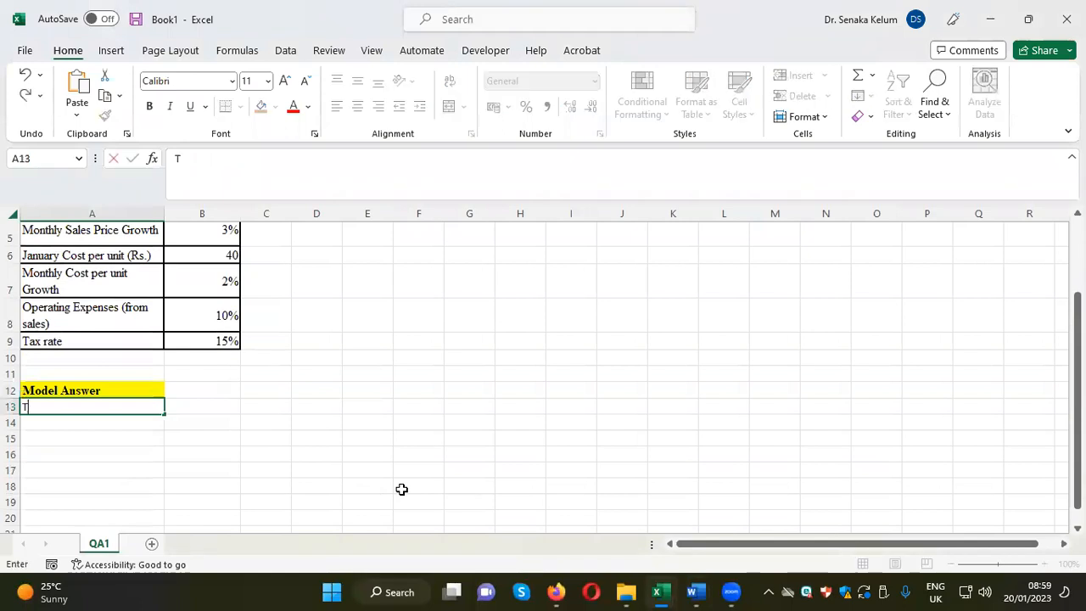
pyautogui.write('otal Sales')
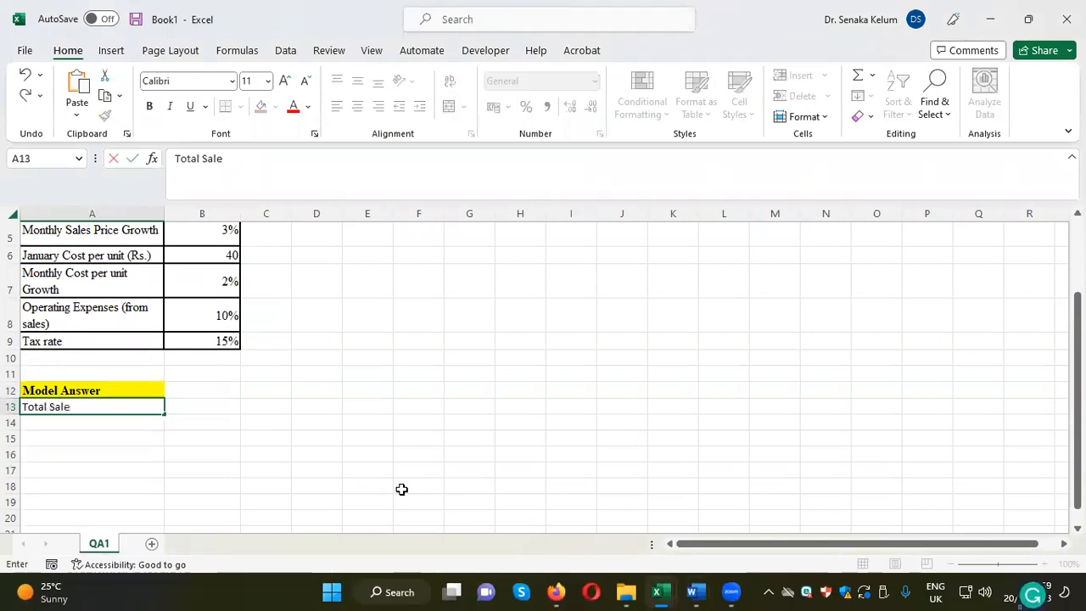
pyautogui.click(77, 424)
# Step: Enter the label "Total Cost of Sales" in A14 below Total Sales
pyautogui.scroll(2, 297, 420)
pyautogui.scroll(-1, 297, 420)
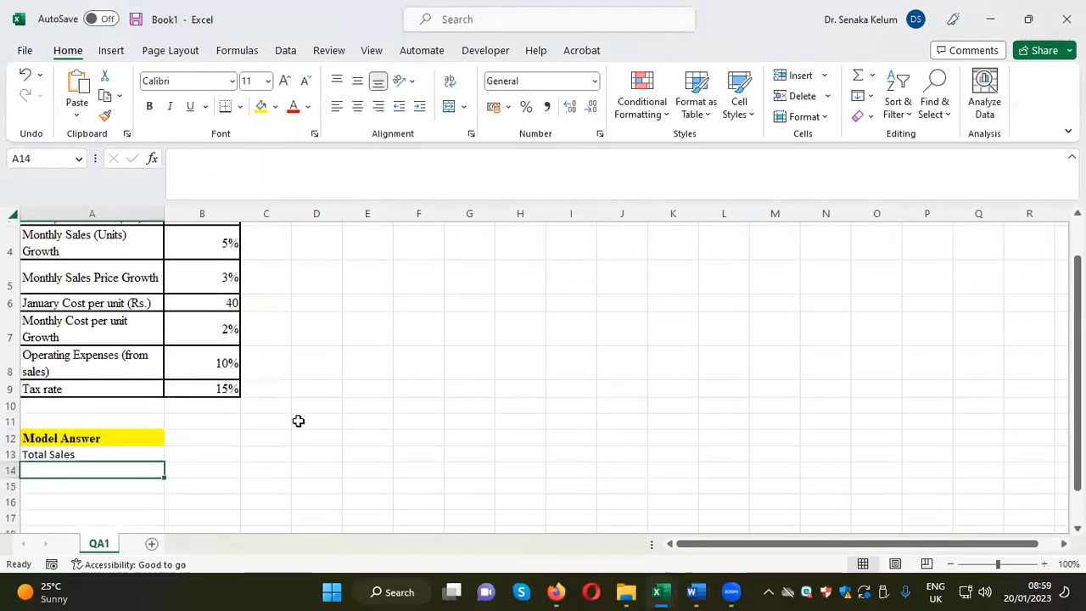
pyautogui.write('T')
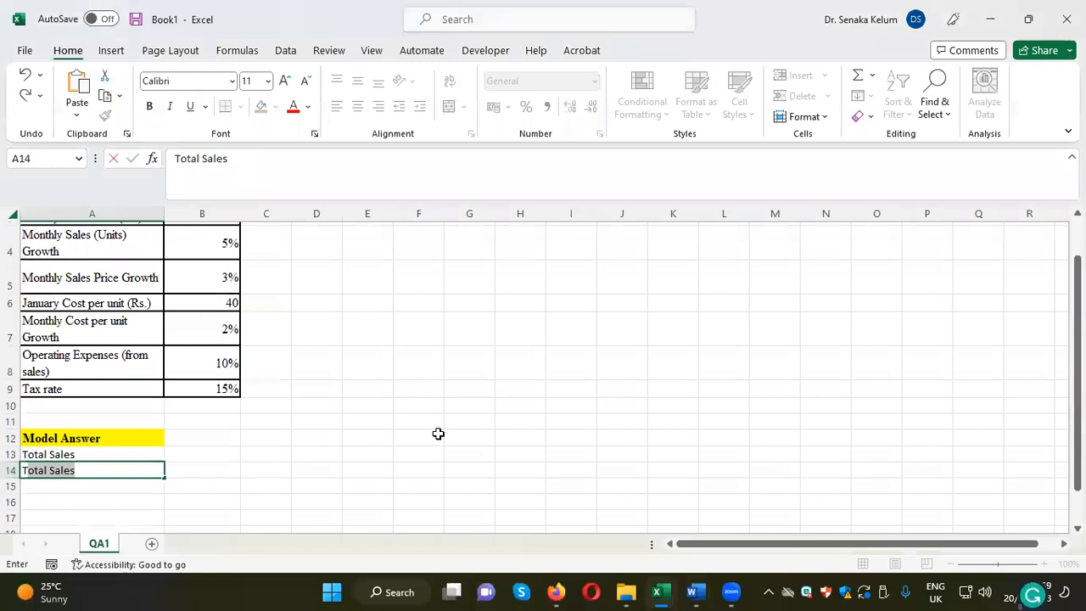
pyautogui.write('otal Co')
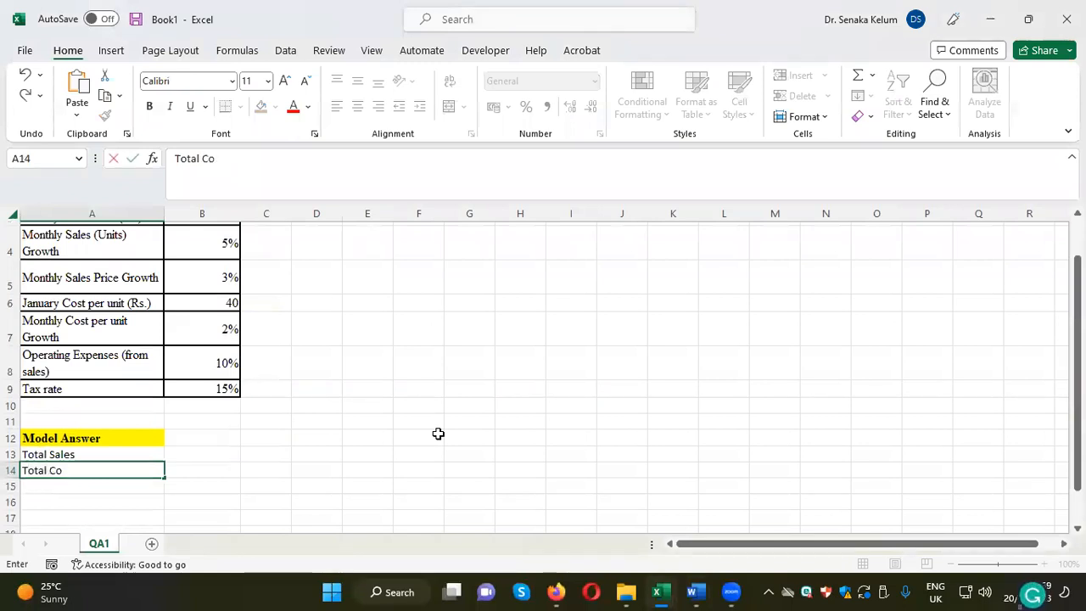
pyautogui.write('st of Sales')
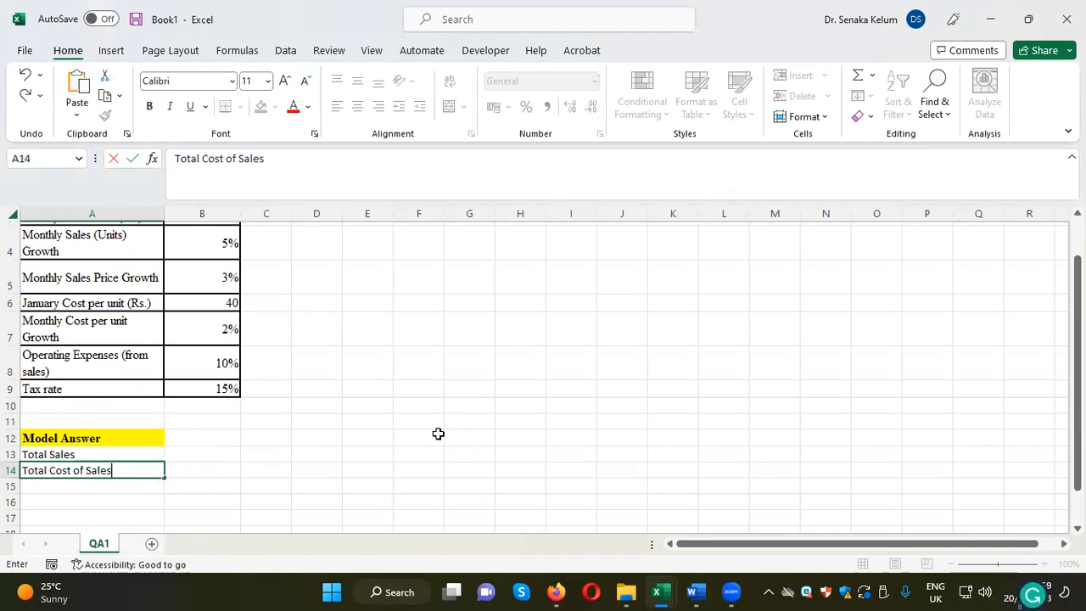
pyautogui.scroll(-1, 170, 424)
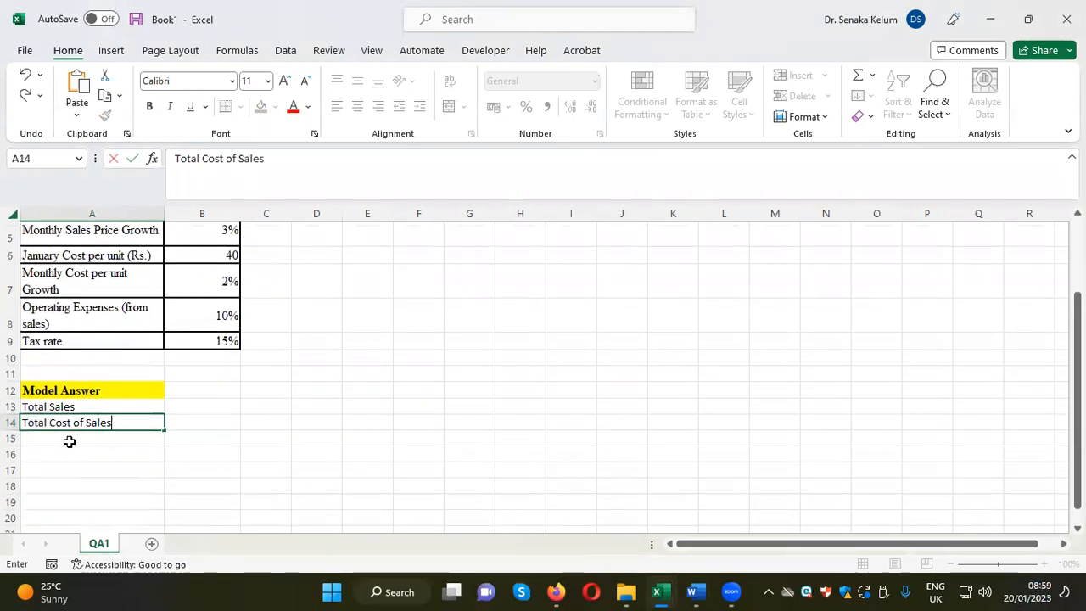
pyautogui.press('Return')
# Step: Enter the label "Gross Profit" in A15 below Total Cost of Sales
pyautogui.write('G')
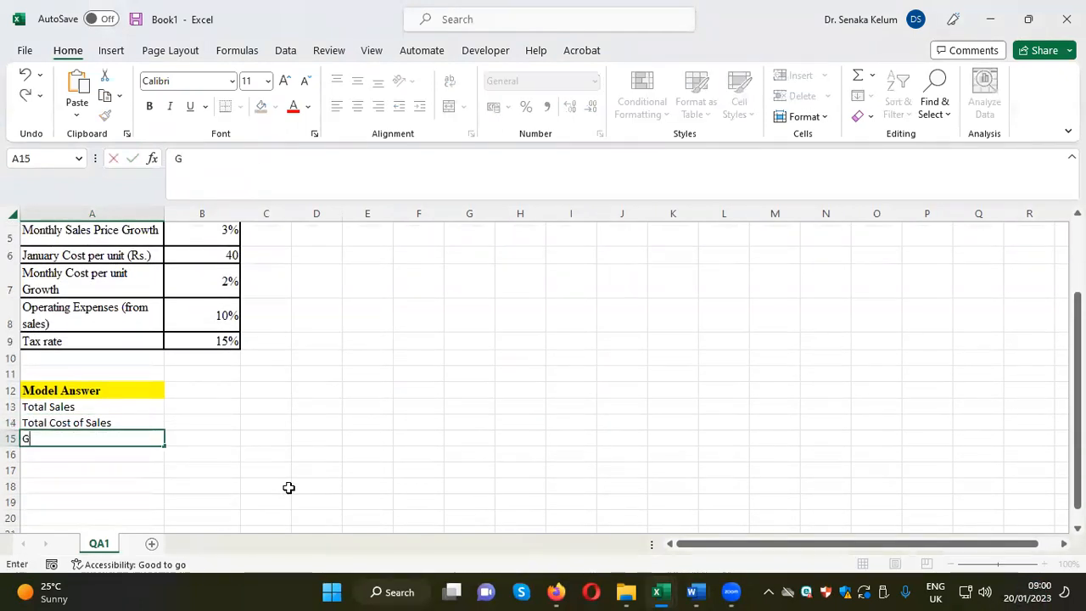
pyautogui.write('ross Profit')
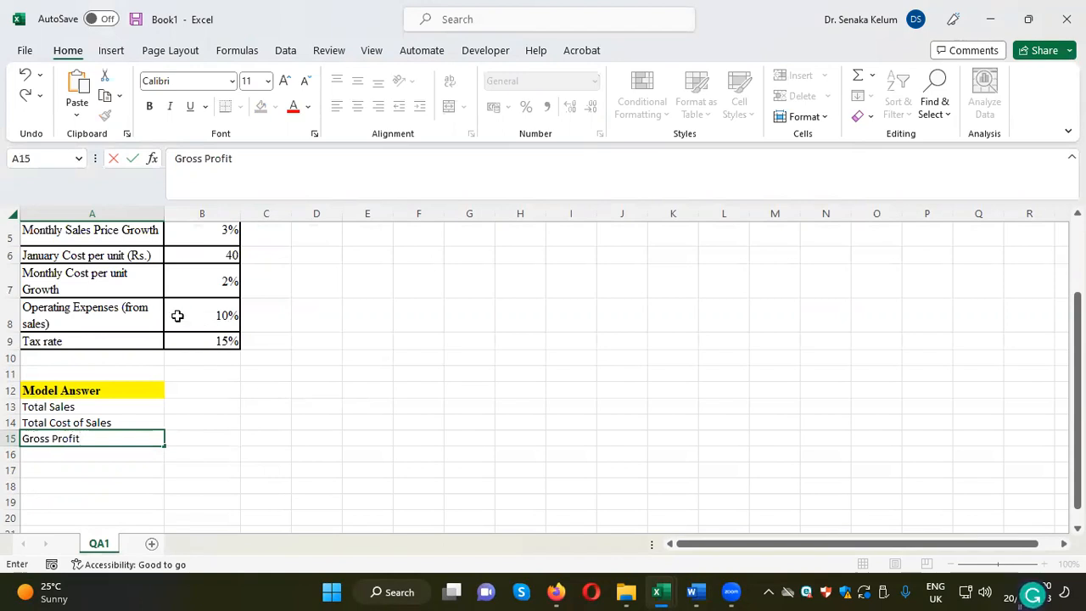
pyautogui.click(54, 454)
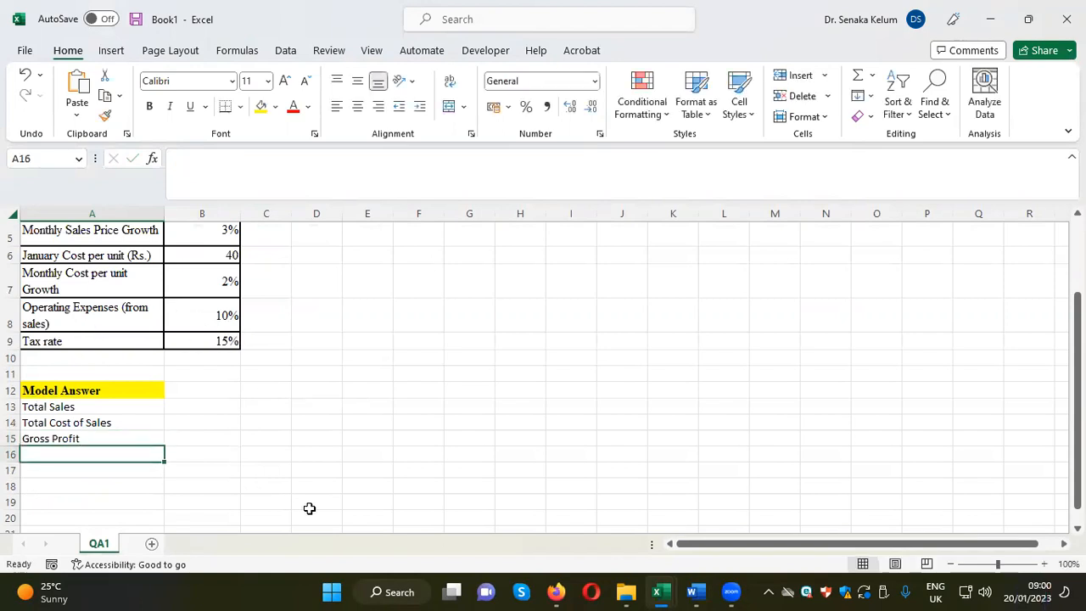
# Step: Enter the label "Operating Expenses" in A16 below Gross Profit
pyautogui.scroll(2, 305, 353)
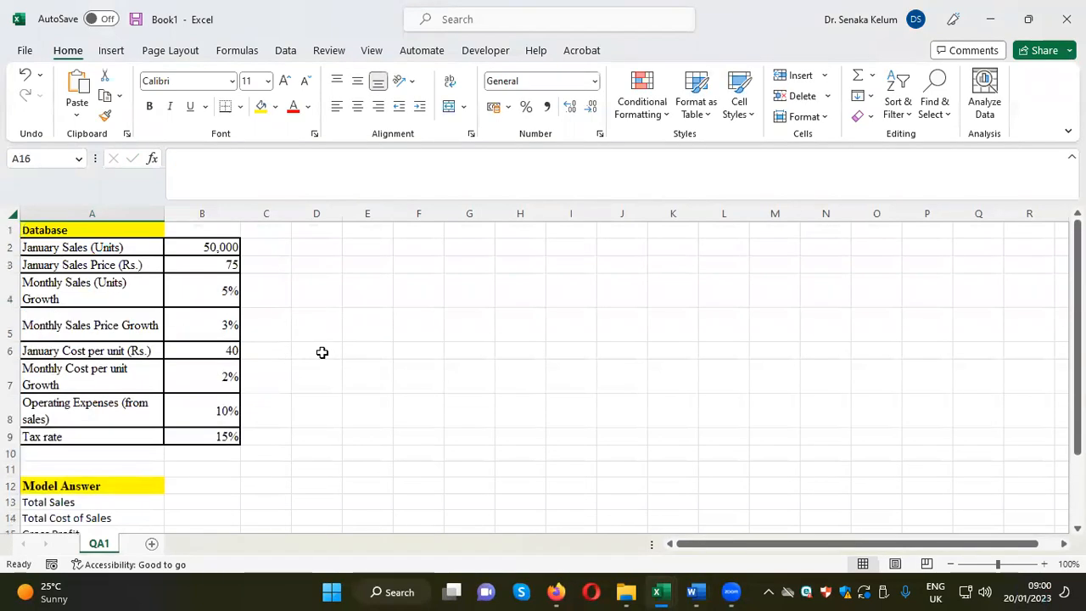
pyautogui.scroll(-1, 322, 352)
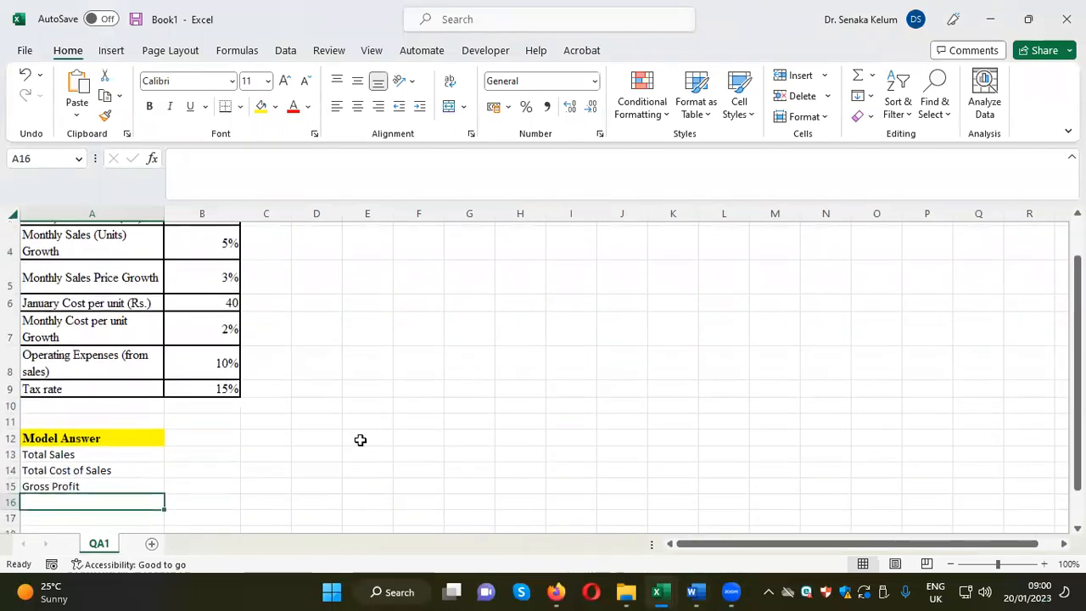
pyautogui.scroll(-1, 361, 439)
pyautogui.write('O')
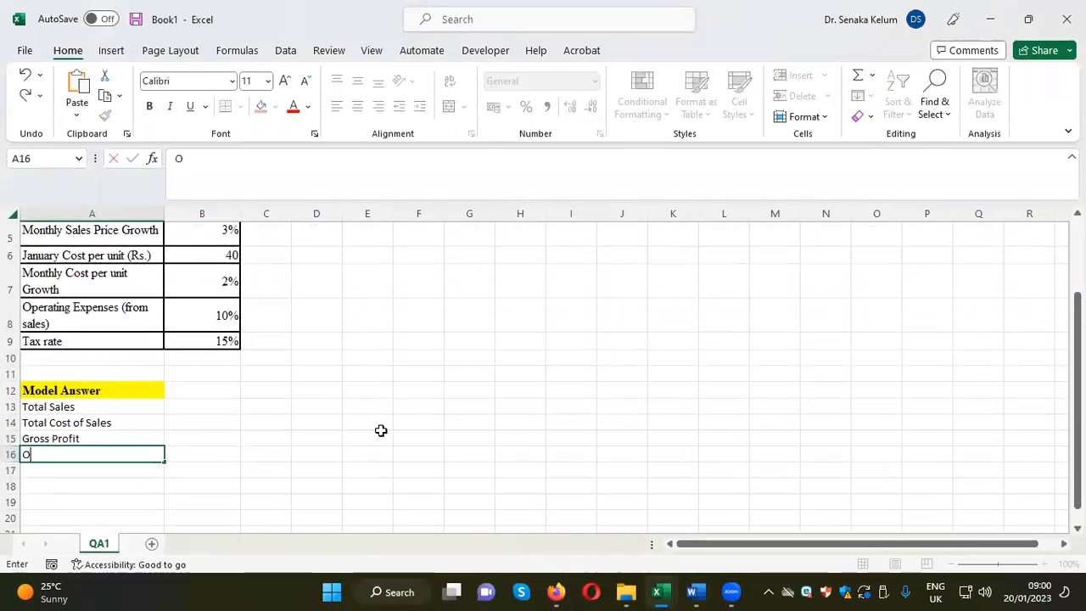
pyautogui.write('perating Expenses')
pyautogui.click(397, 441)
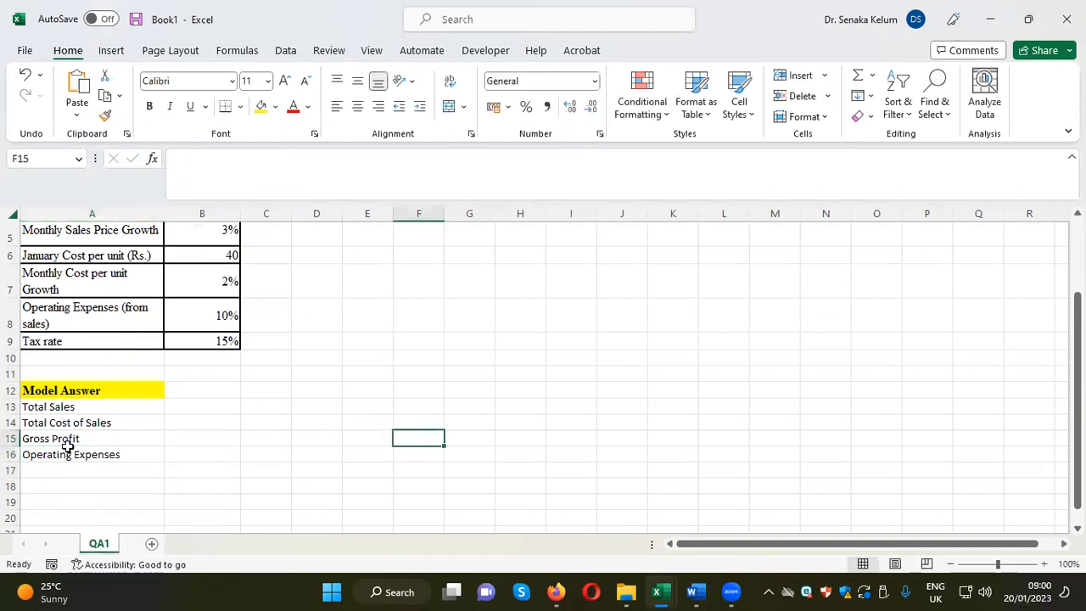
pyautogui.click(61, 471)
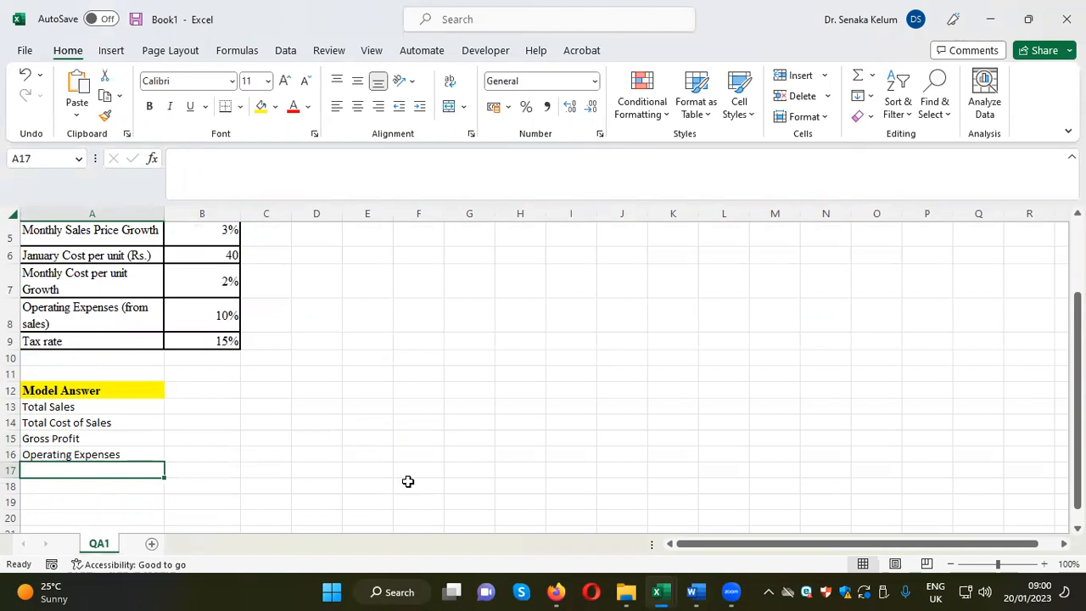
# Step: Enter the label "Before Tax Profit" in A17 and the label "Tax" in A18 under Operating Expenses
pyautogui.write('Before Tax')
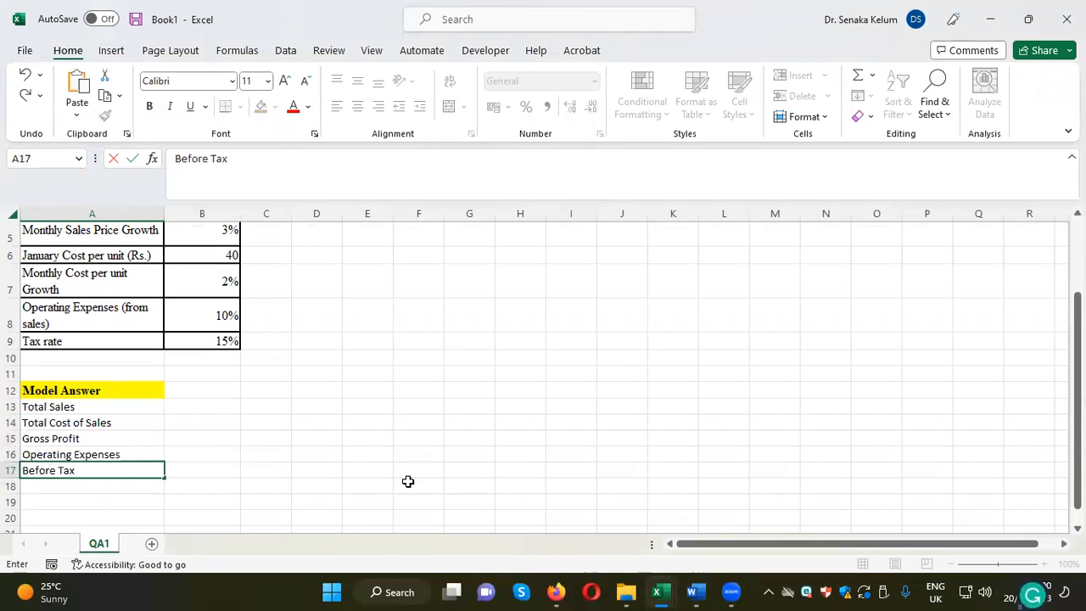
pyautogui.write(' Profit')
pyautogui.click(370, 409)
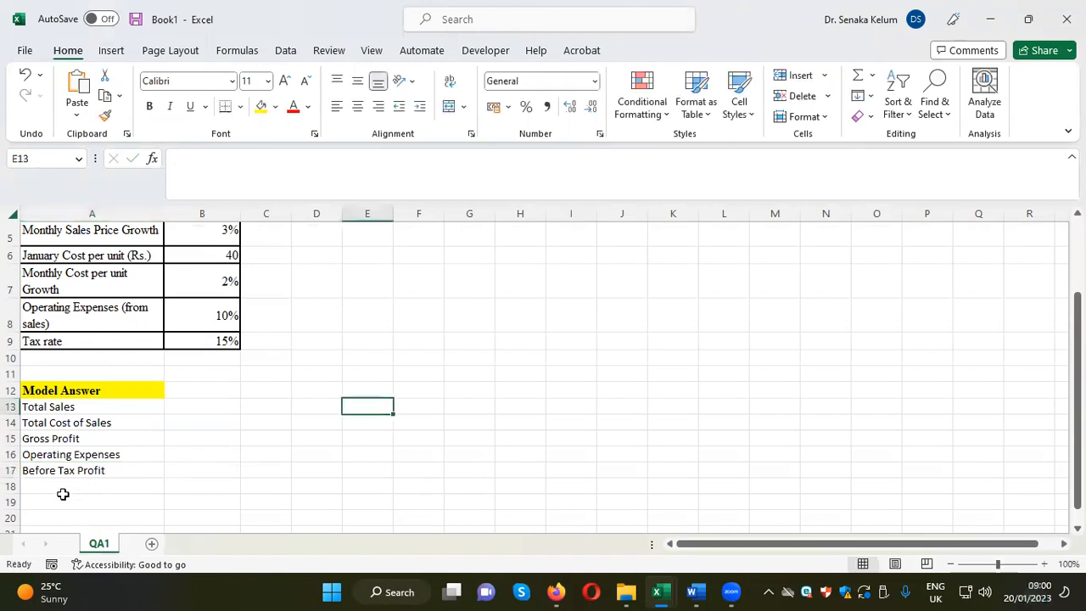
pyautogui.click(61, 489)
pyautogui.write('Tax')
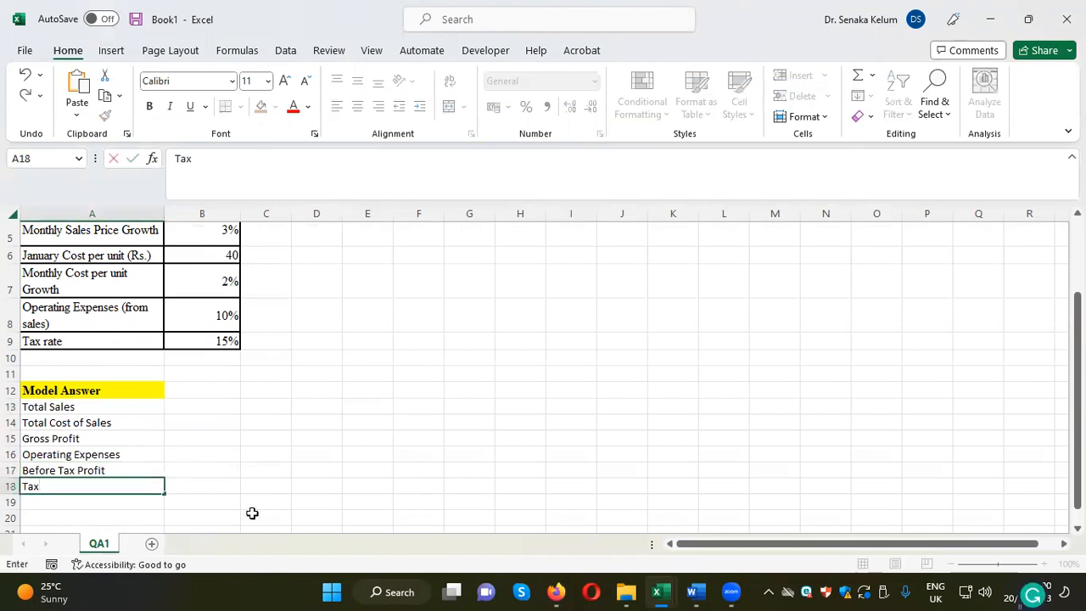
pyautogui.click(243, 455)
# Step: Enter the label "After Tax Profit" in A19 below Tax
pyautogui.click(80, 504)
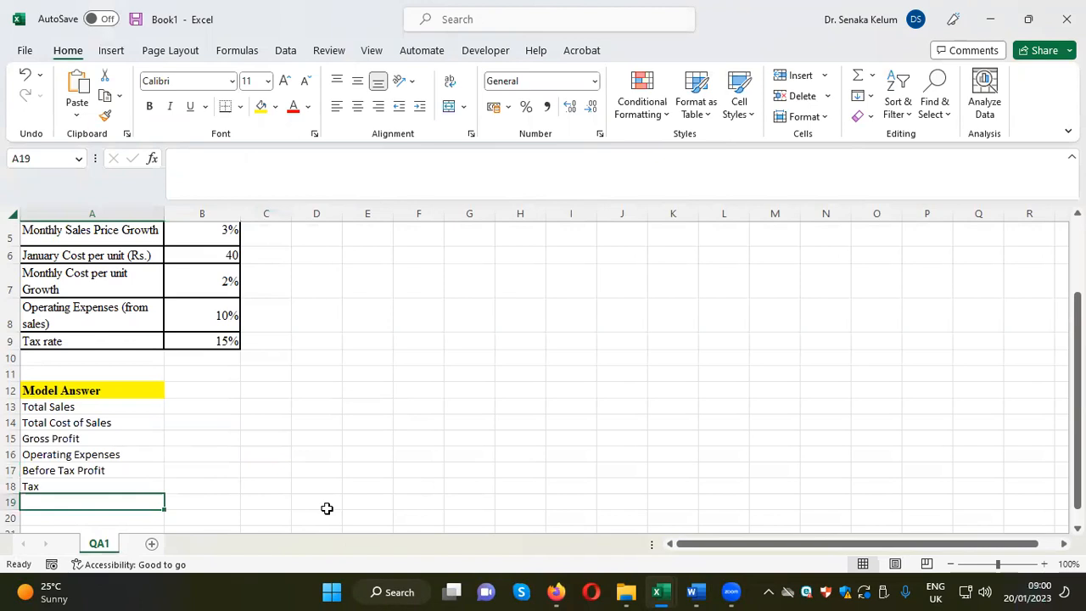
pyautogui.write('A')
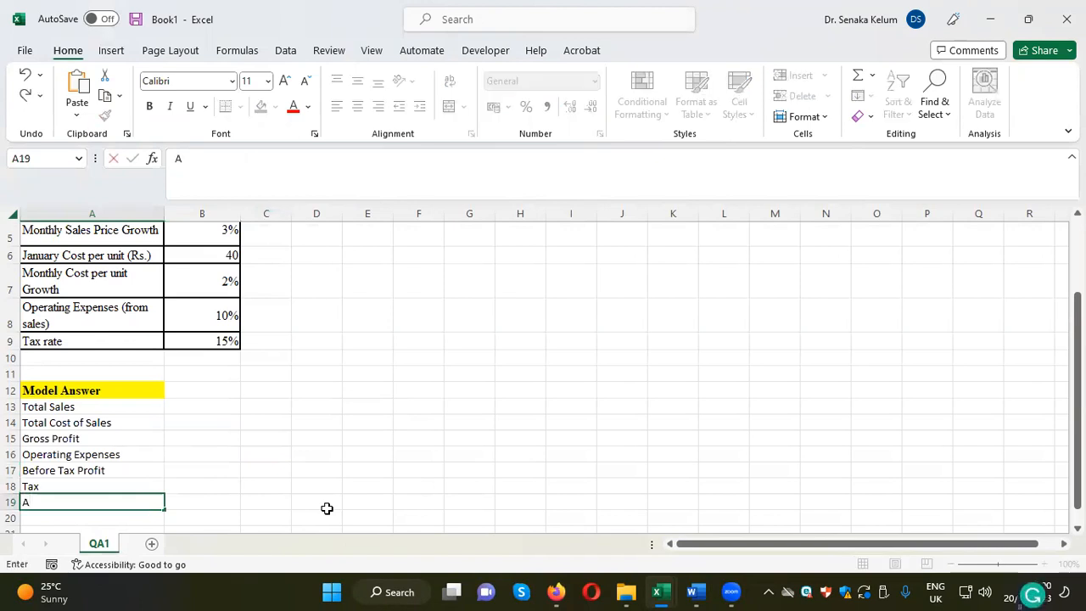
pyautogui.write('fter Ta')
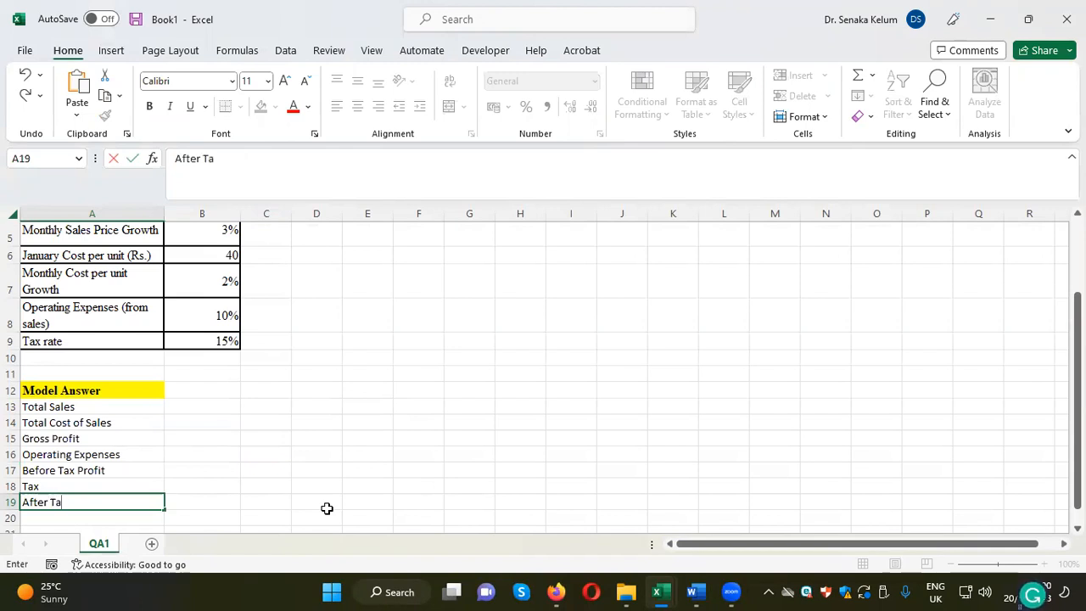
pyautogui.write('x Profit')
pyautogui.click(376, 471)
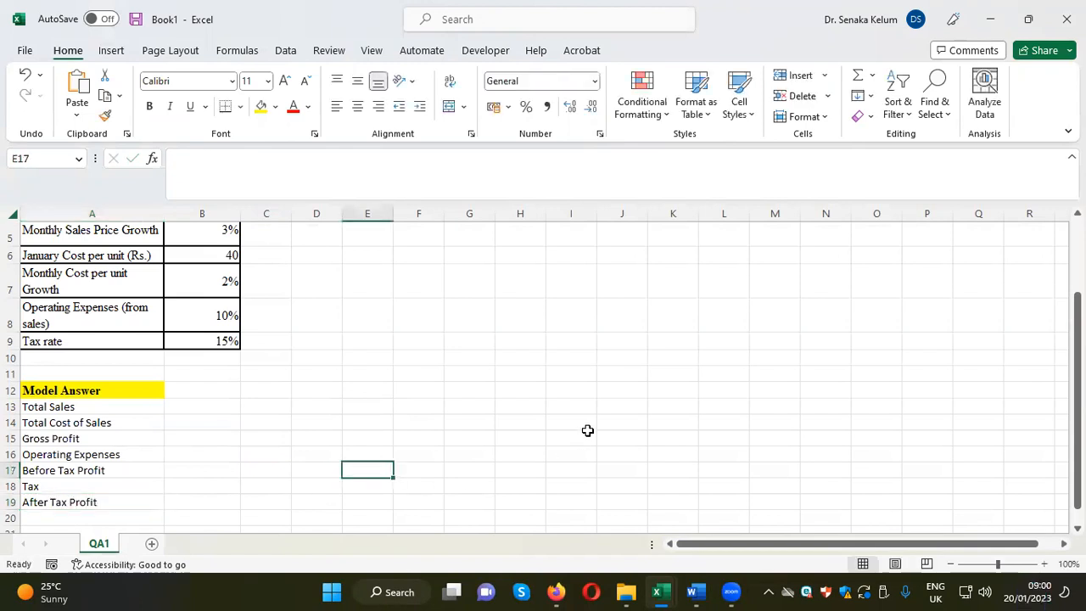
# Step: Enter "Jan" in B12 beside the Model Answer heading and fill the month series across to Dec in M12
pyautogui.click(214, 388)
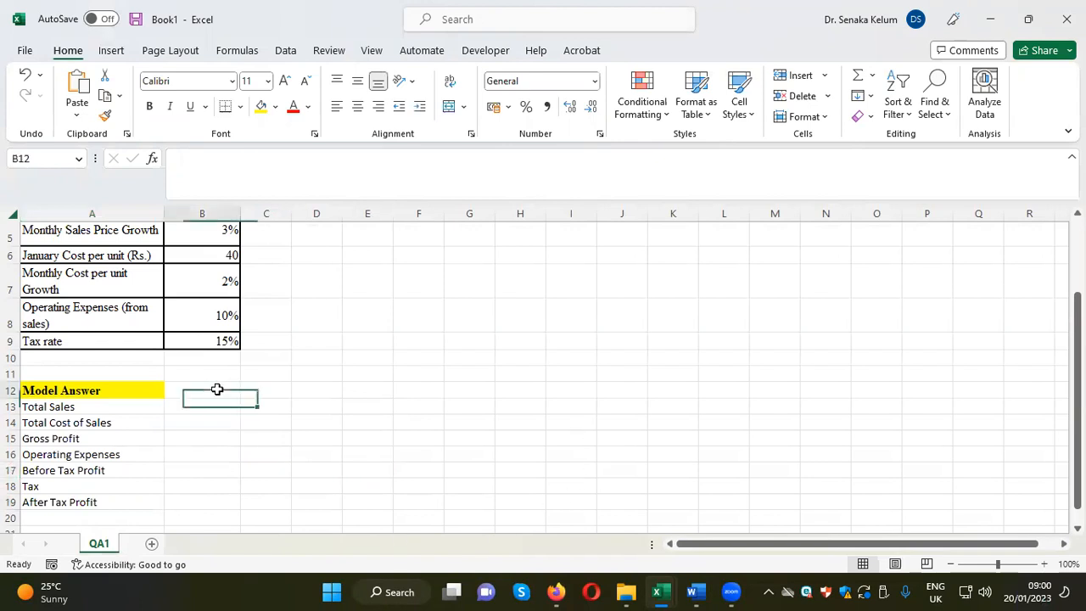
pyautogui.write('J')
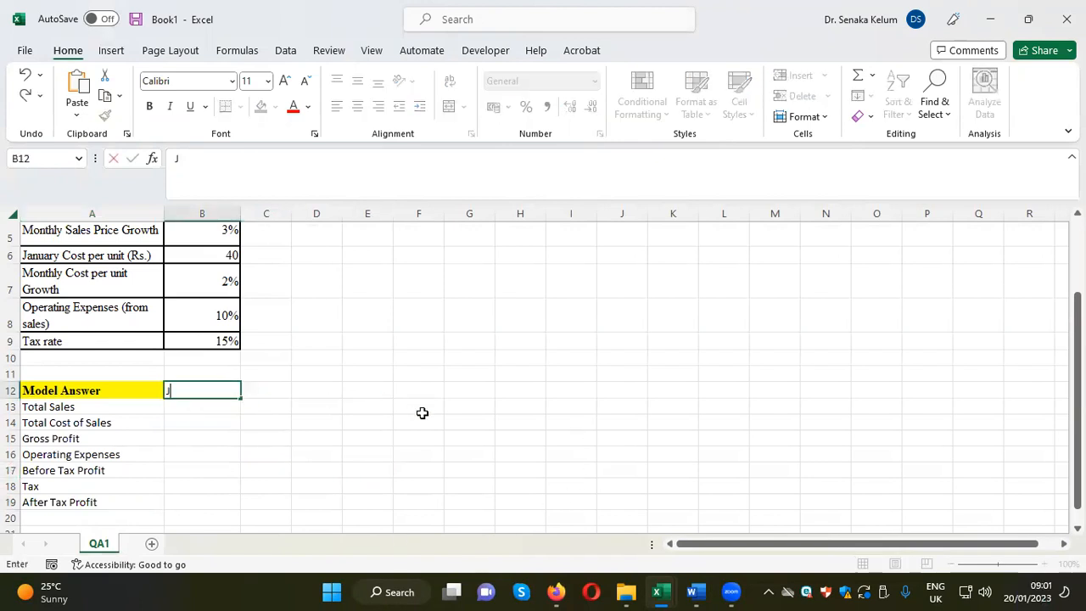
pyautogui.write('an')
pyautogui.click(384, 439)
pyautogui.click(209, 395)
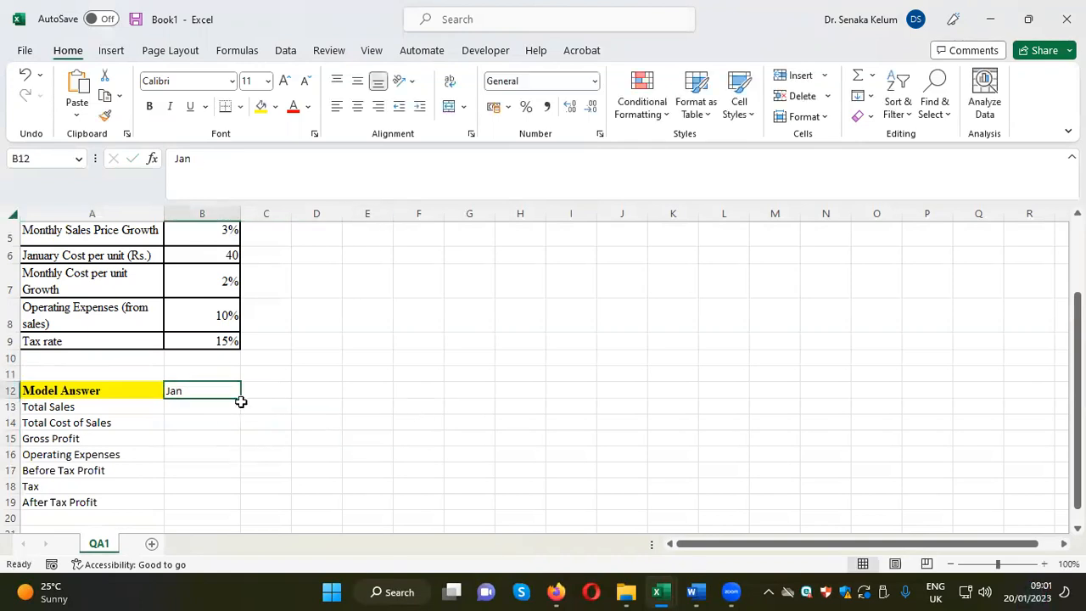
pyautogui.moveTo(240, 397); pyautogui.dragTo(793, 394)
# Step: Apply all borders to the Model Answer table in A12:M19
pyautogui.moveTo(55, 392); pyautogui.dragTo(781, 500)
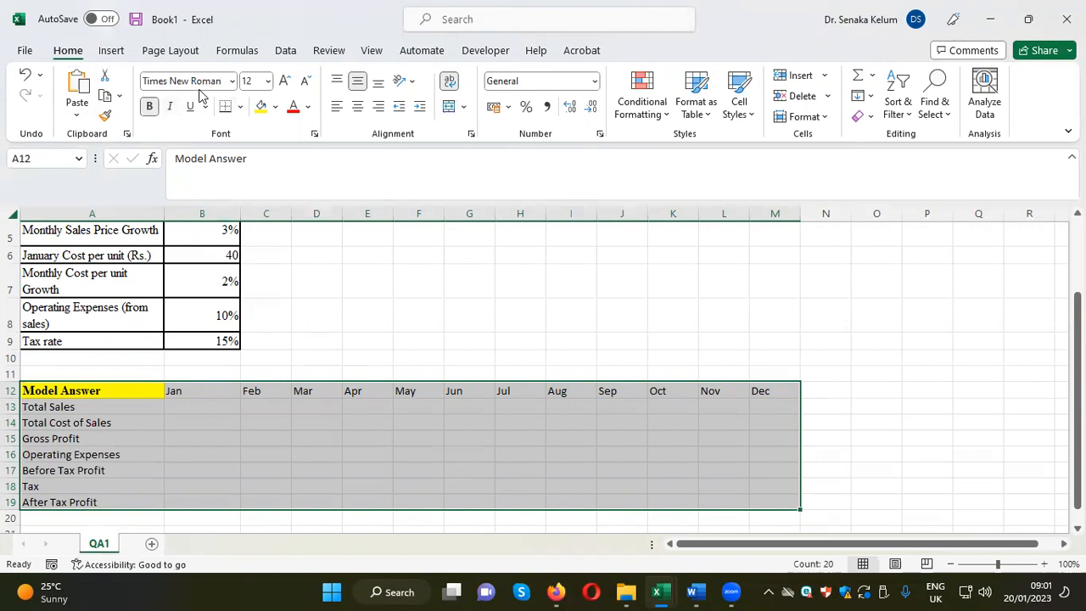
pyautogui.click(242, 108)
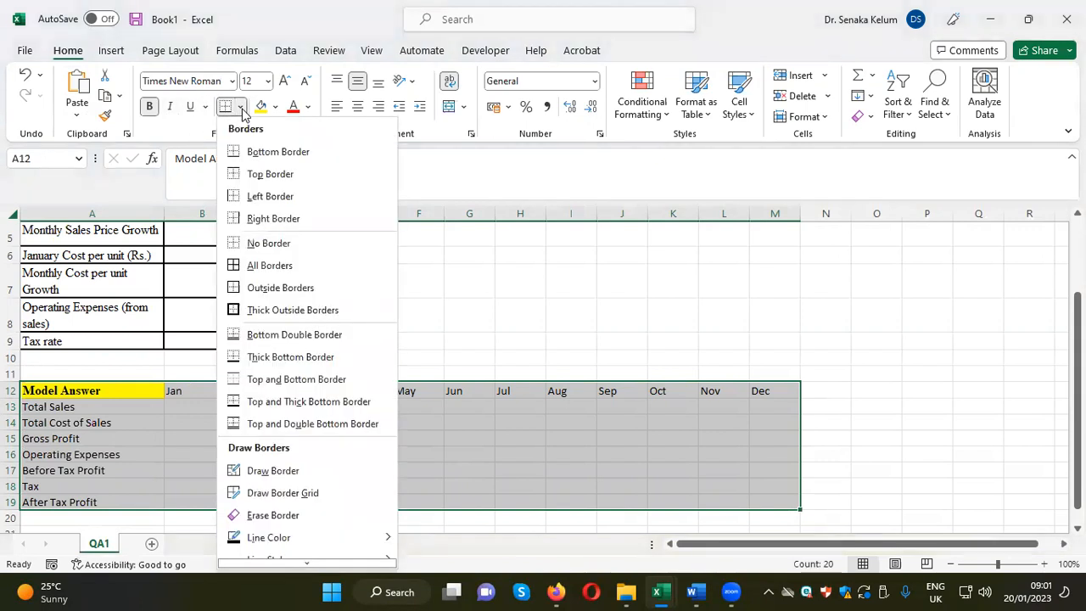
pyautogui.click(266, 266)
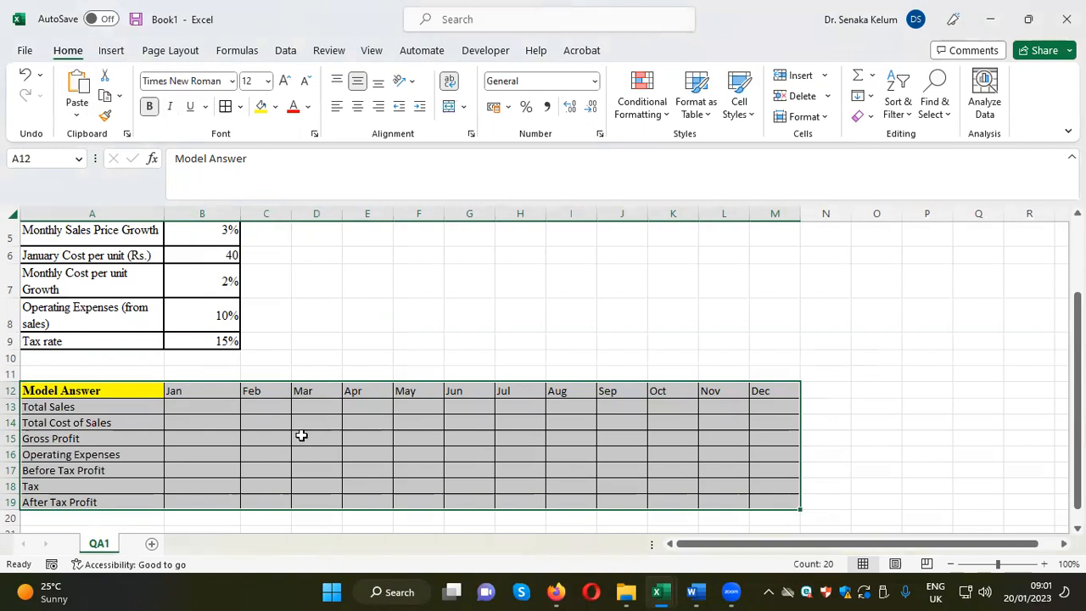
# Step: Make the month headings in B12:M12 and the row labels in A13:A19 bold
pyautogui.moveTo(191, 394); pyautogui.dragTo(764, 384)
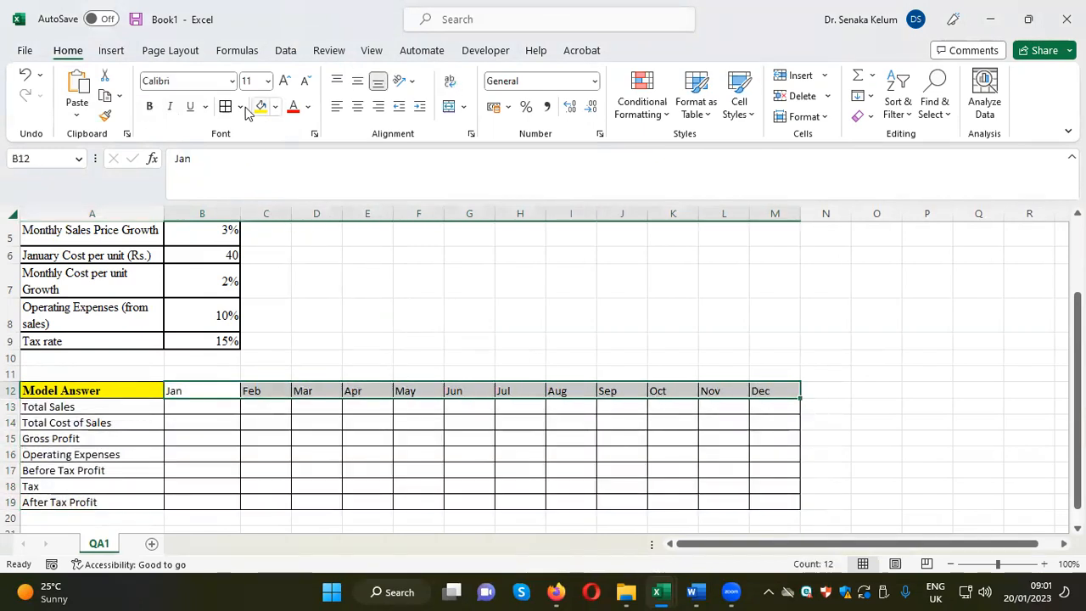
pyautogui.click(148, 114)
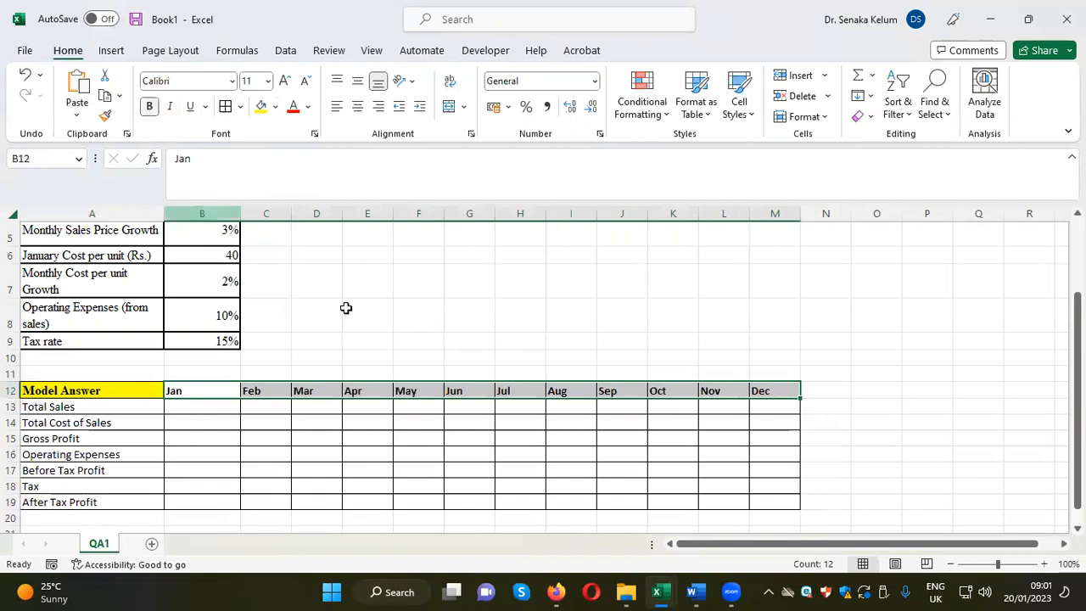
pyautogui.click(40, 408)
pyautogui.moveTo(40, 408); pyautogui.dragTo(51, 502)
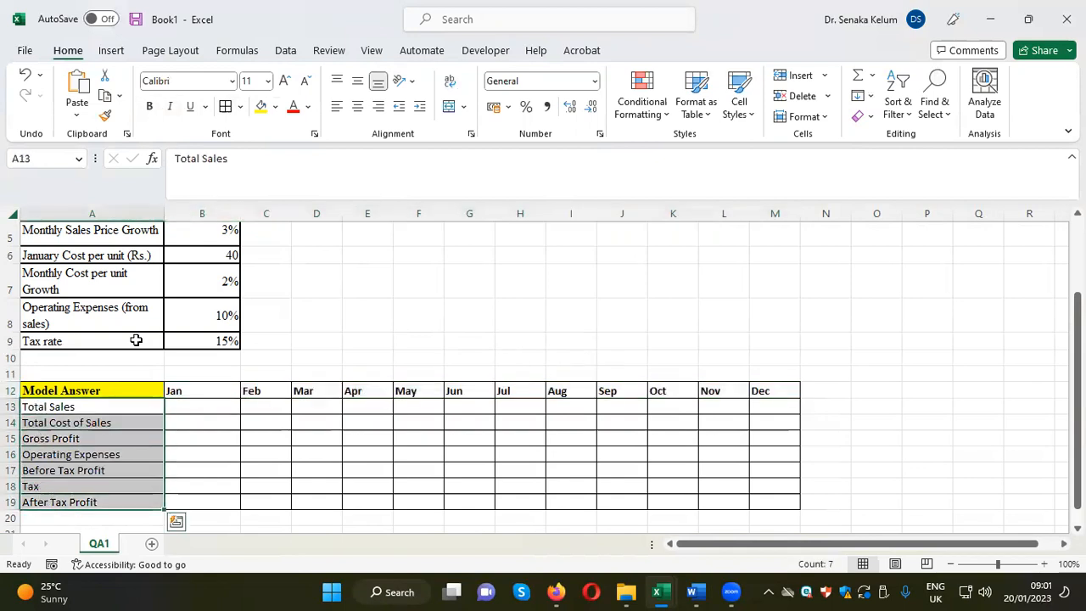
pyautogui.click(149, 108)
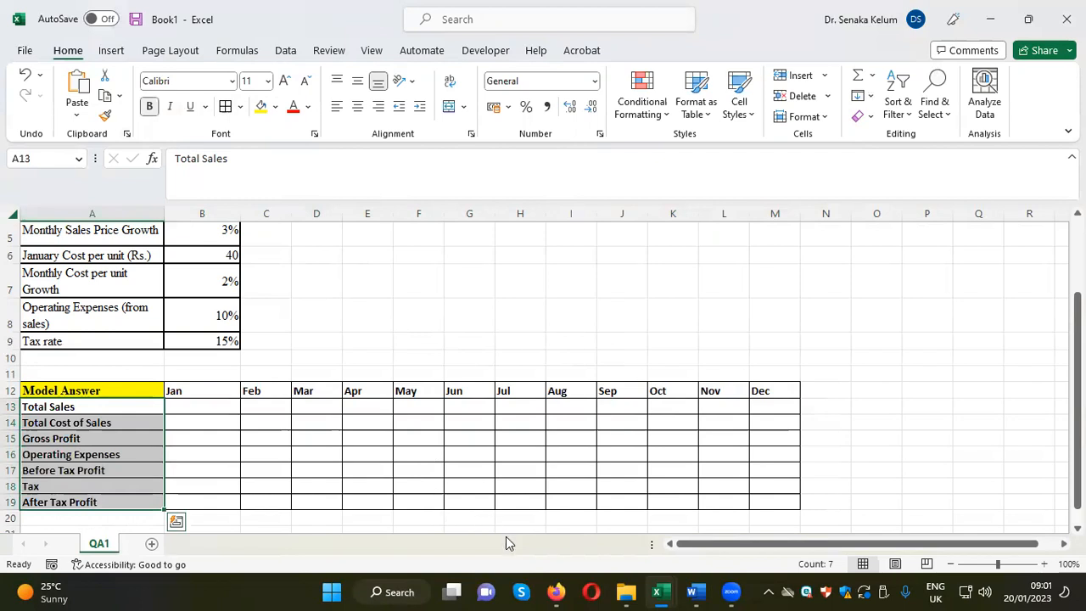
# Step: Apply the comma style number format to the empty monthly value cells in B13:M19
pyautogui.scroll(-1, 707, 308)
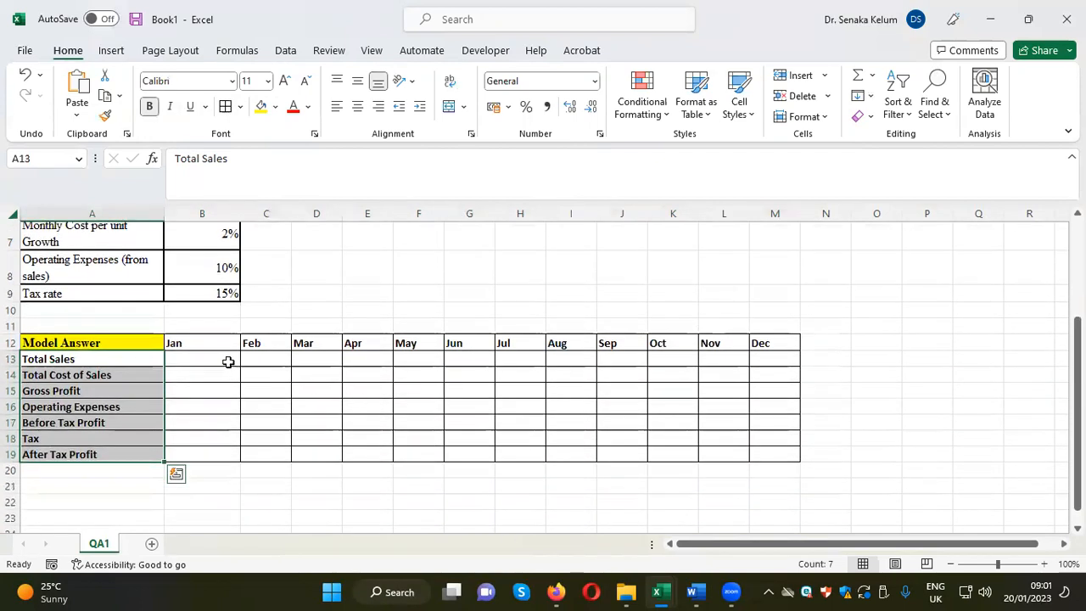
pyautogui.moveTo(205, 360); pyautogui.dragTo(780, 454)
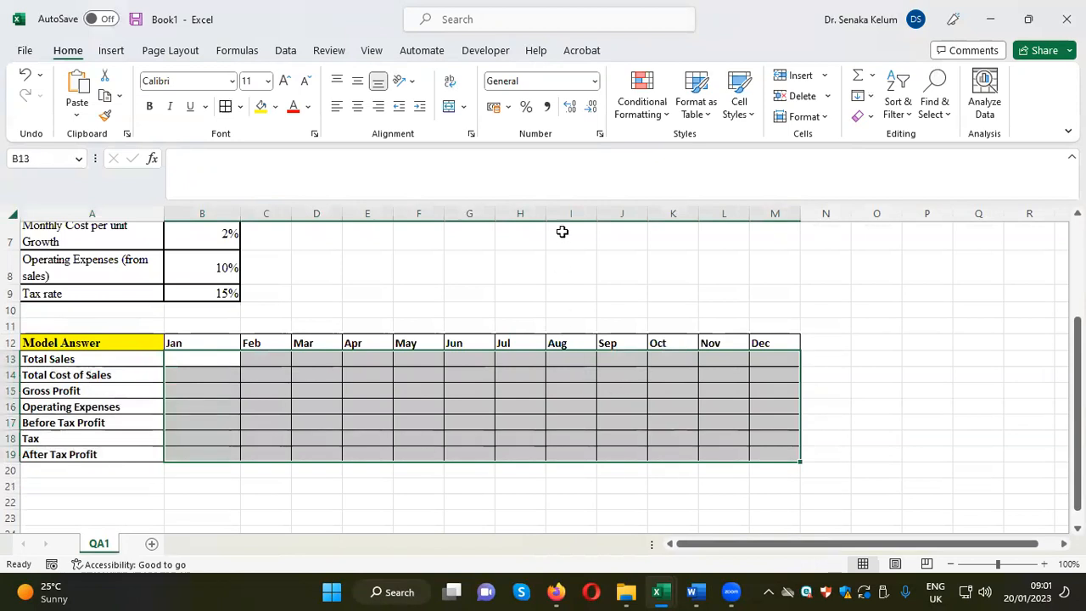
pyautogui.click(547, 108)
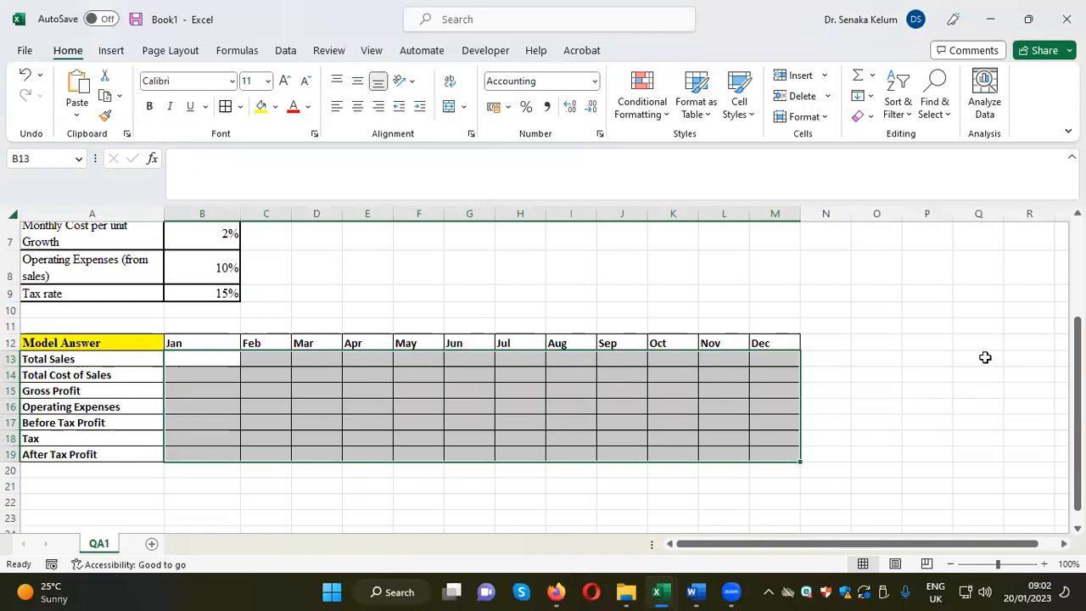
pyautogui.click(881, 339)
# Step: Fill the month headings in B12:M12 with yellow
pyautogui.moveTo(168, 341); pyautogui.dragTo(755, 343)
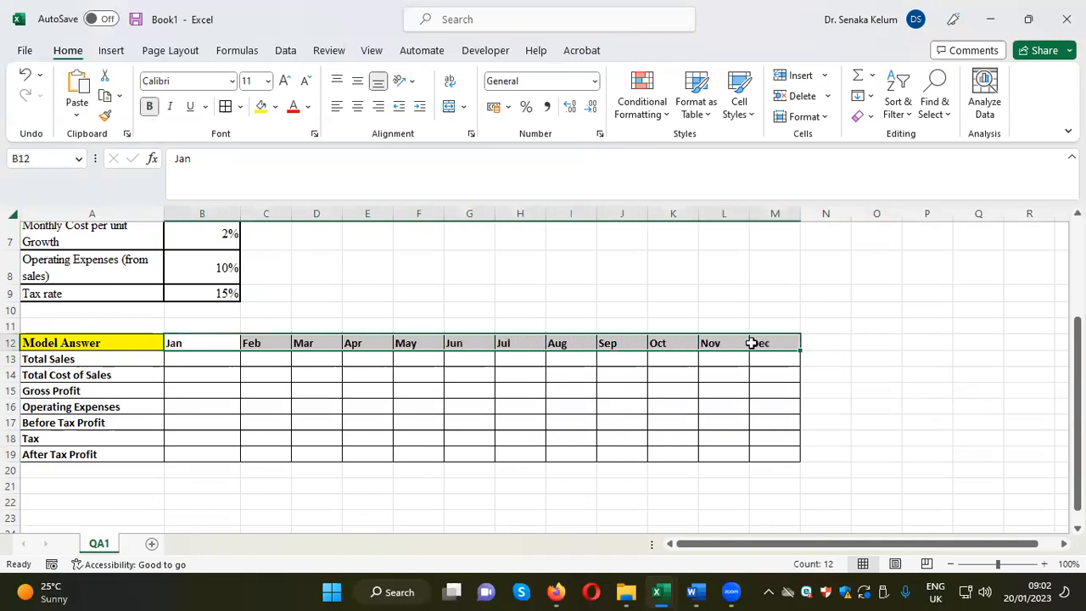
pyautogui.click(266, 113)
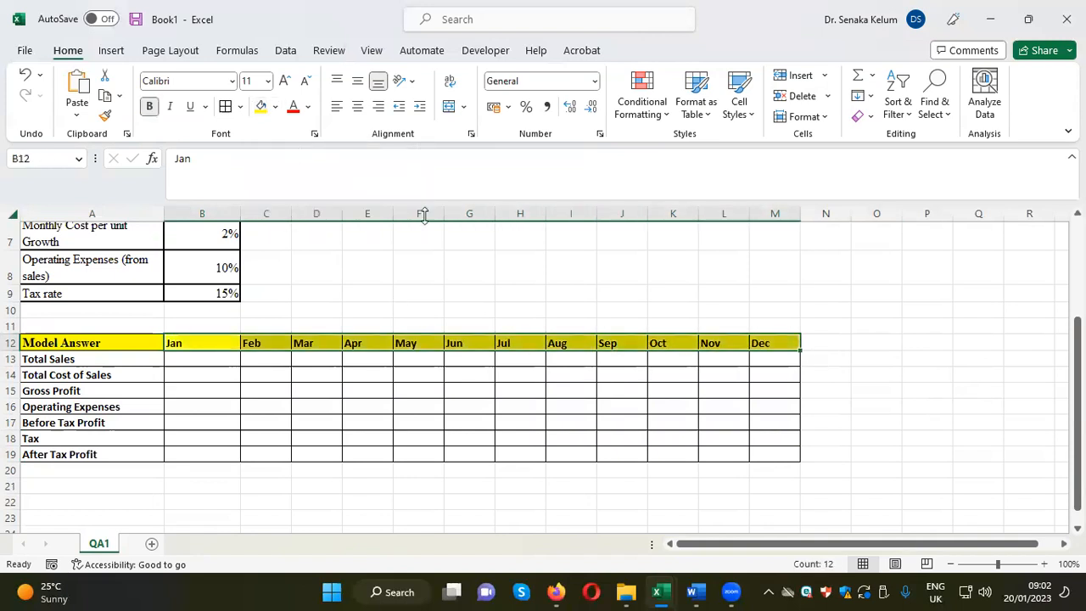
pyautogui.click(877, 375)
# Step: Fill the Model Answer row labels in A13:A19 with light blue
pyautogui.click(91, 359)
pyautogui.moveTo(92, 359); pyautogui.dragTo(92, 454)
pyautogui.click(275, 107)
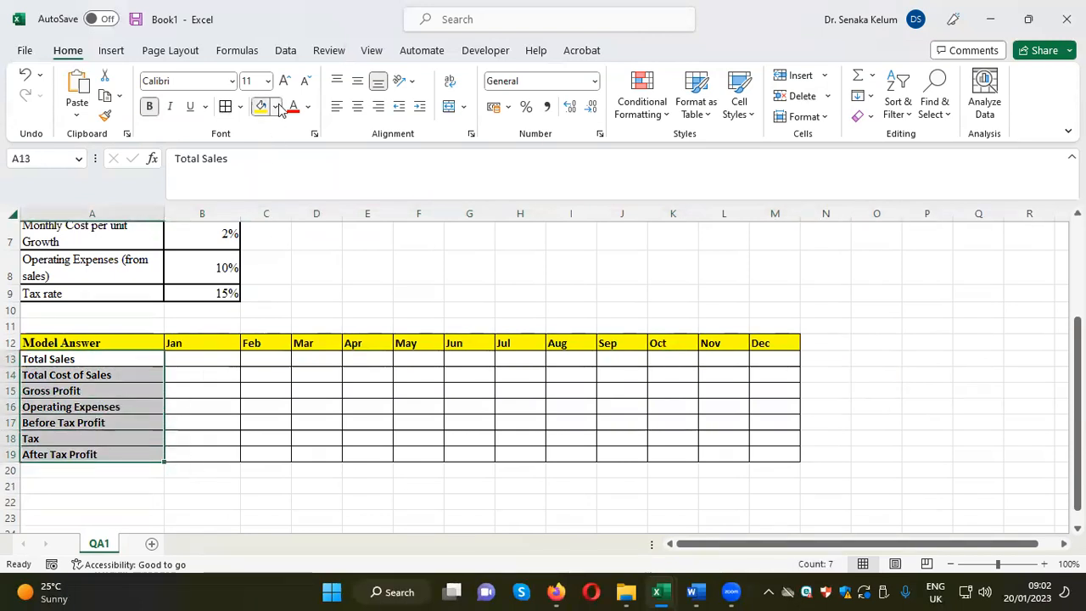
pyautogui.click(307, 175)
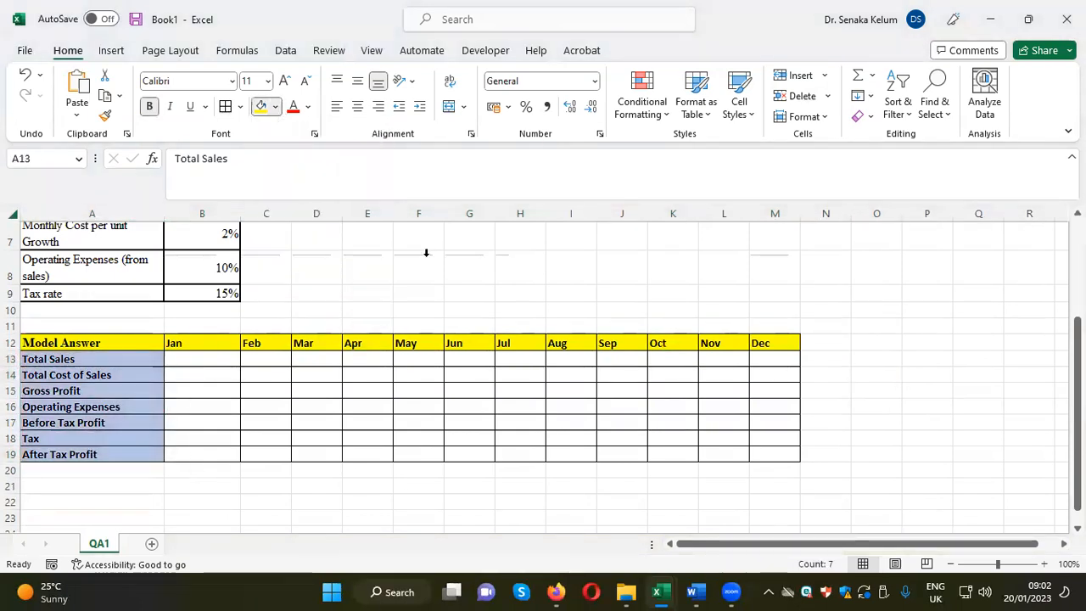
pyautogui.click(915, 363)
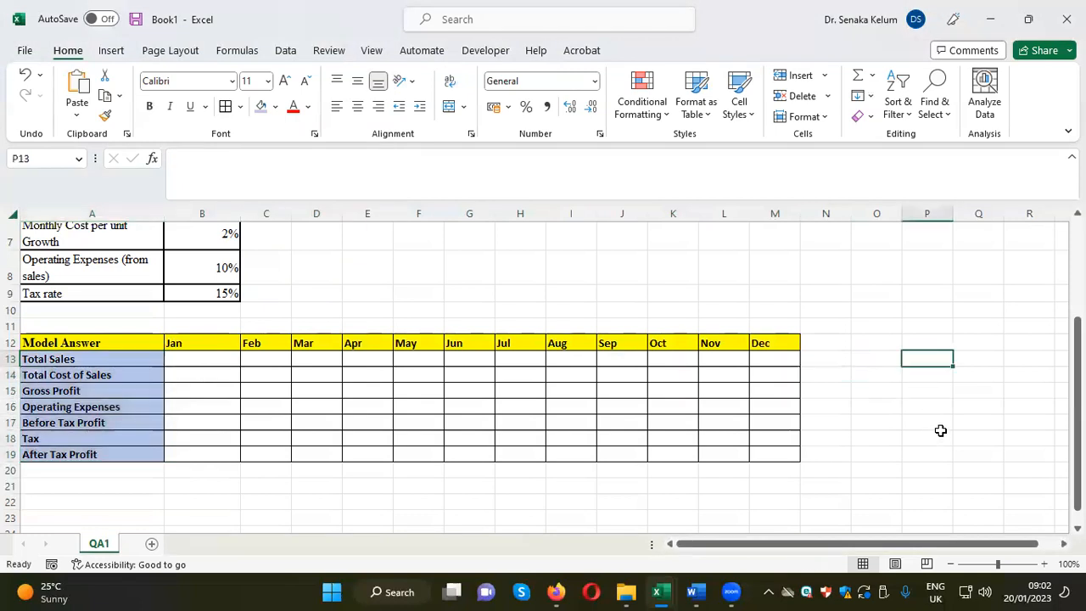
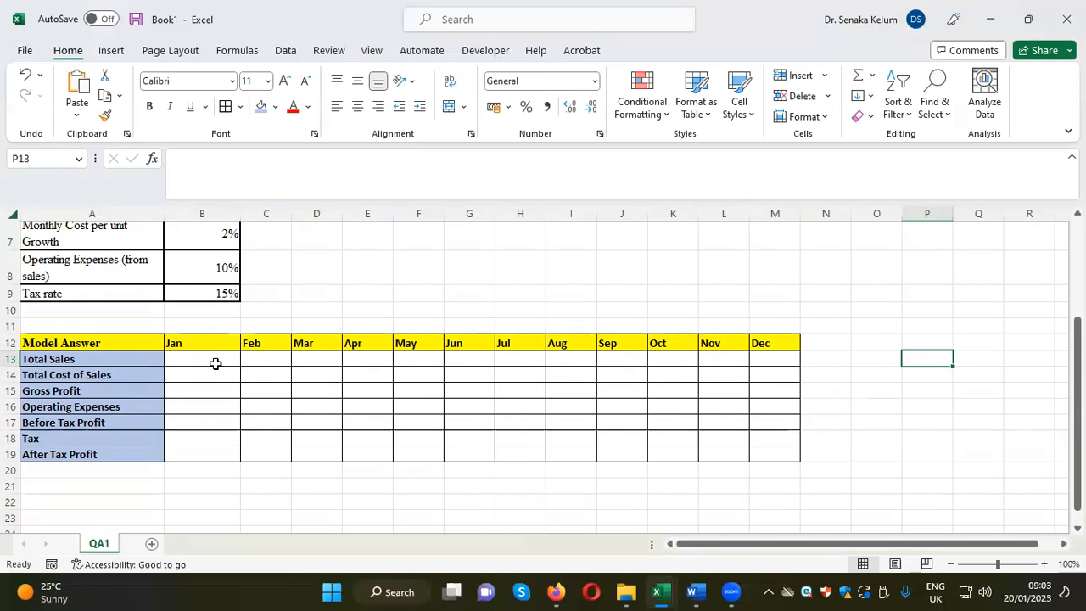
# Step: Assign the range name "US" to the January Sales (Units) value in cell B2 of the Database
pyautogui.click(215, 363)
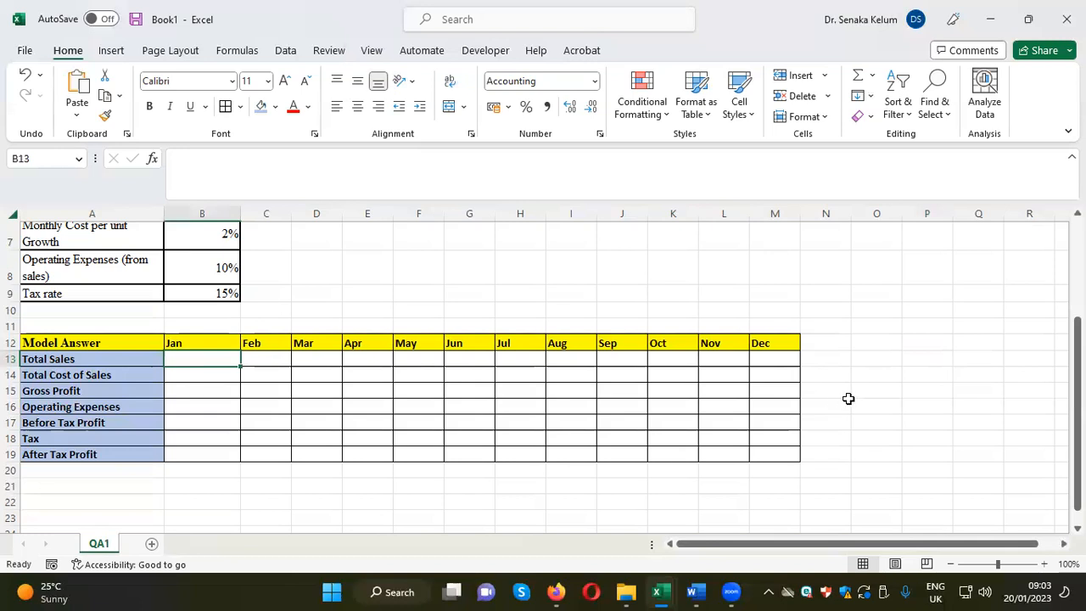
pyautogui.scroll(1, 849, 399)
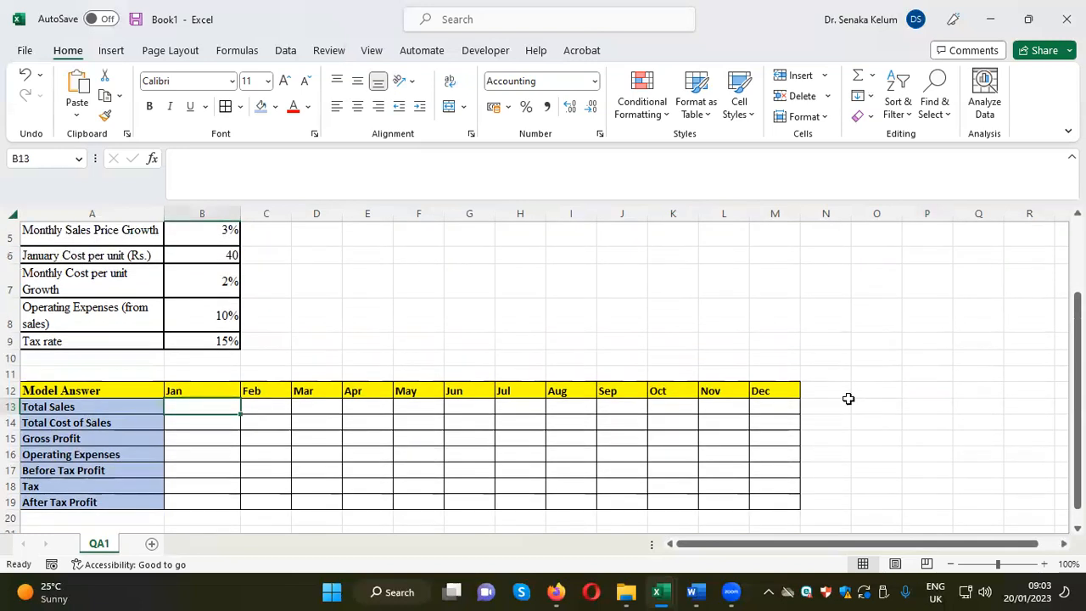
pyautogui.scroll(2, 848, 399)
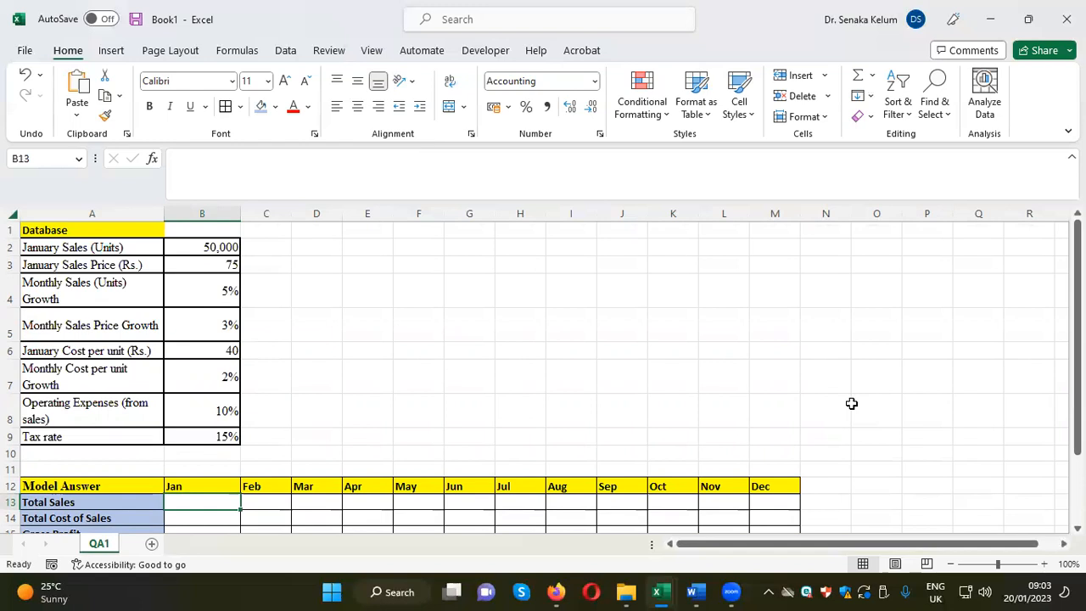
pyautogui.click(218, 246)
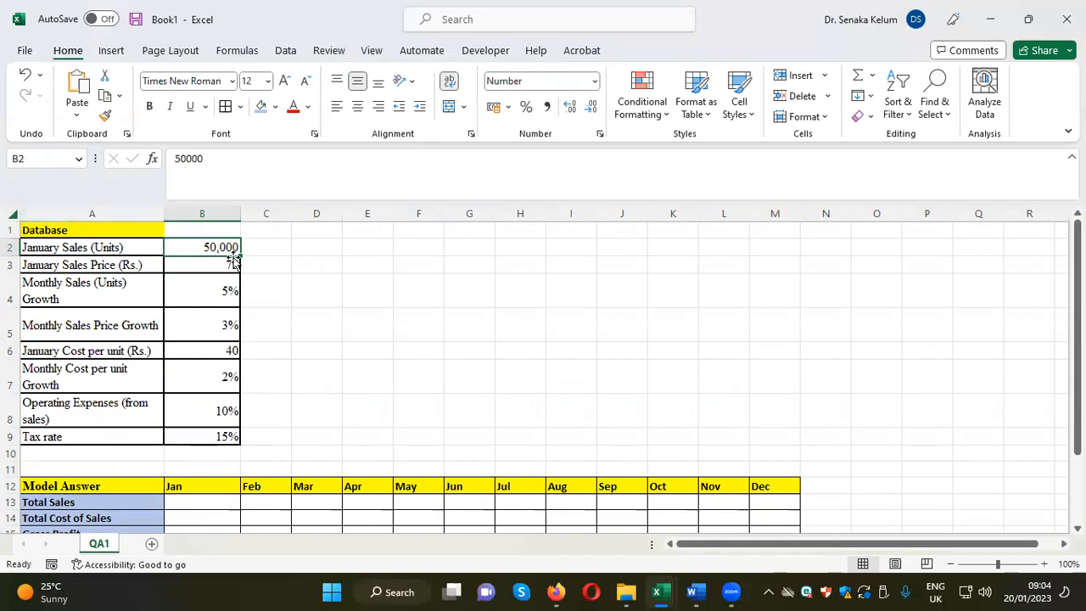
pyautogui.click(21, 158)
pyautogui.write('US')
pyautogui.press('Return')
pyautogui.click(472, 292)
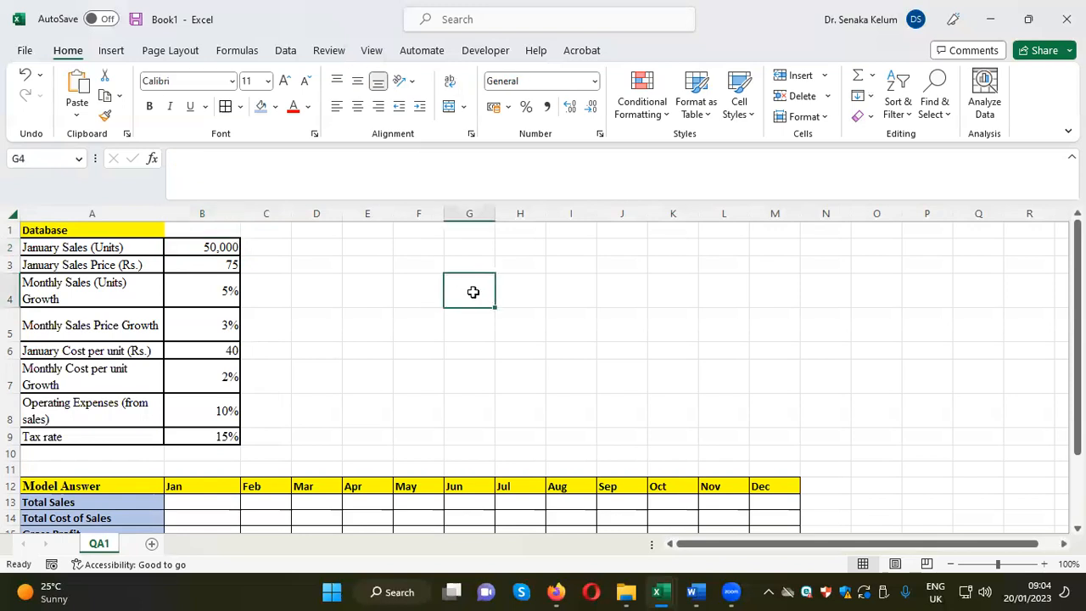
# Step: Test the defined name US with a formula in cell G4 and clear the entry
pyautogui.write('=')
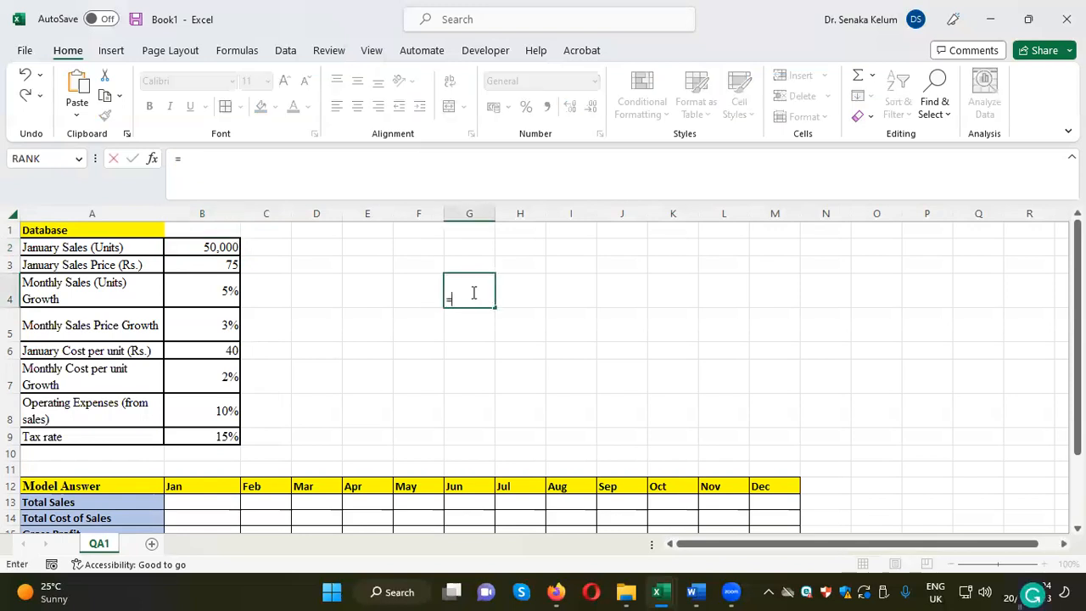
pyautogui.write('u')
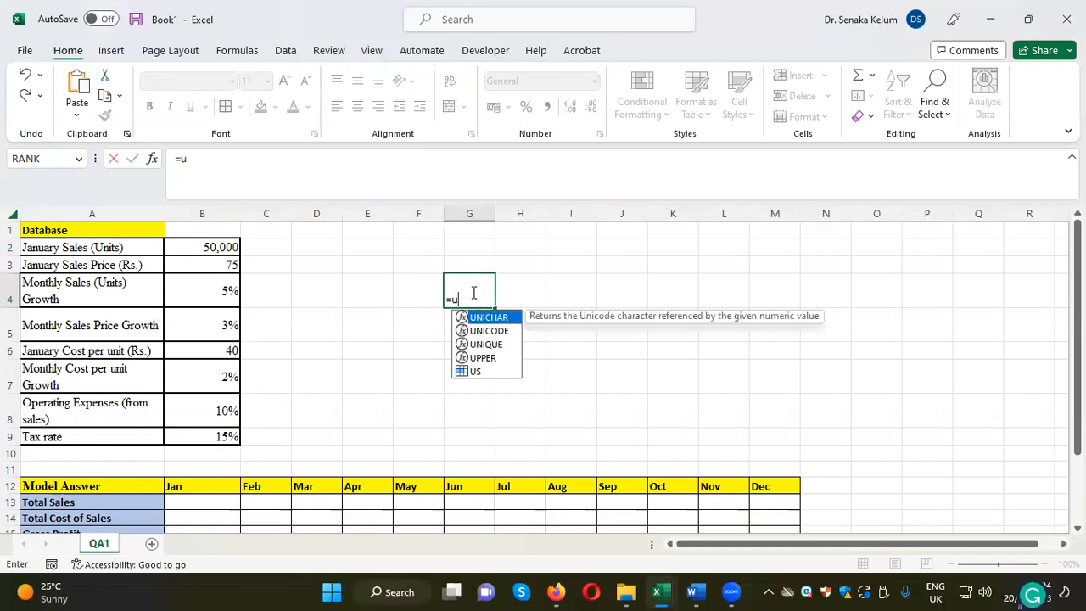
pyautogui.doubleClick(477, 372)
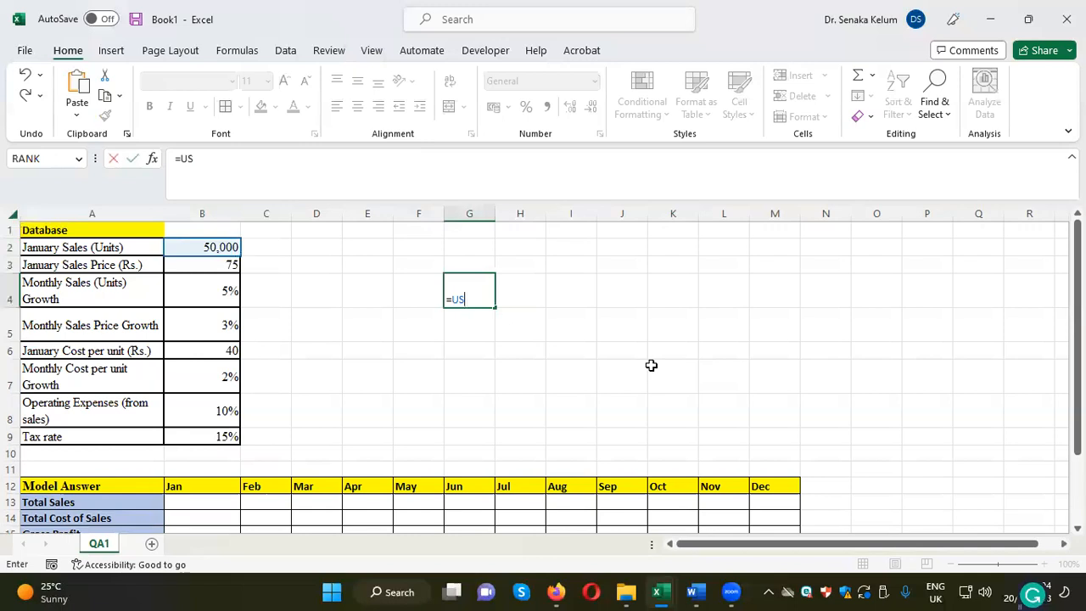
pyautogui.press('BackSpace')
pyautogui.press('BackSpace')
pyautogui.press('BackSpace')
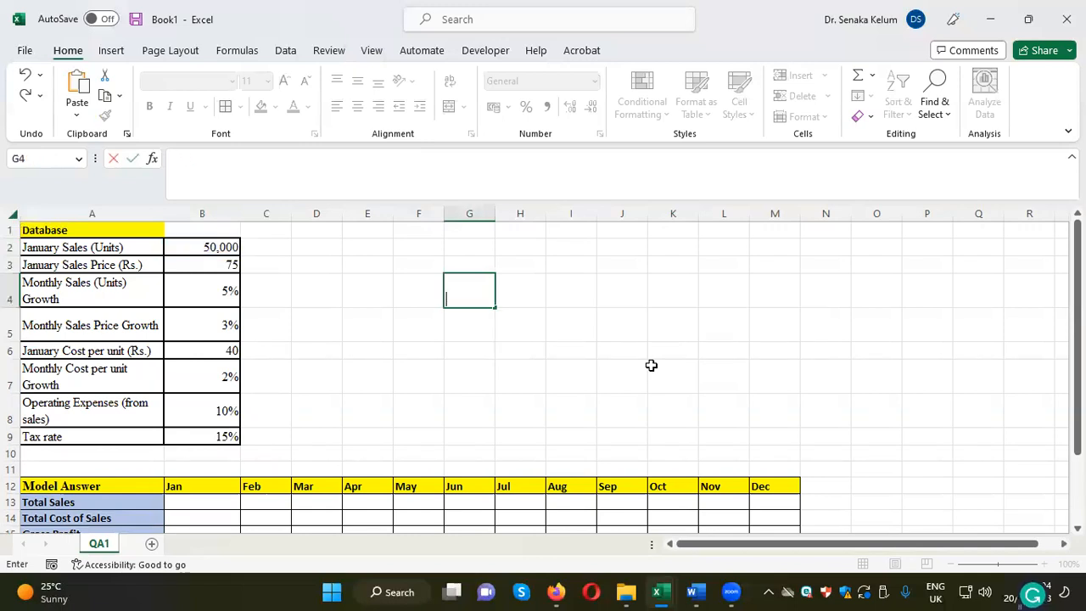
pyautogui.click(703, 373)
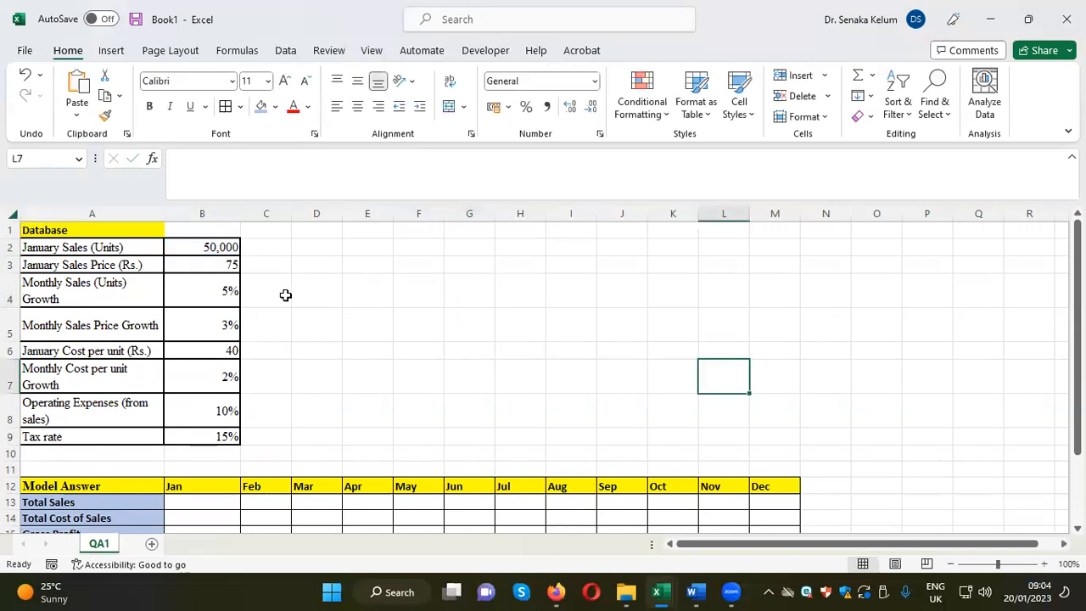
# Step: Define the name USP for the January Sales Price cell B3
pyautogui.click(225, 245)
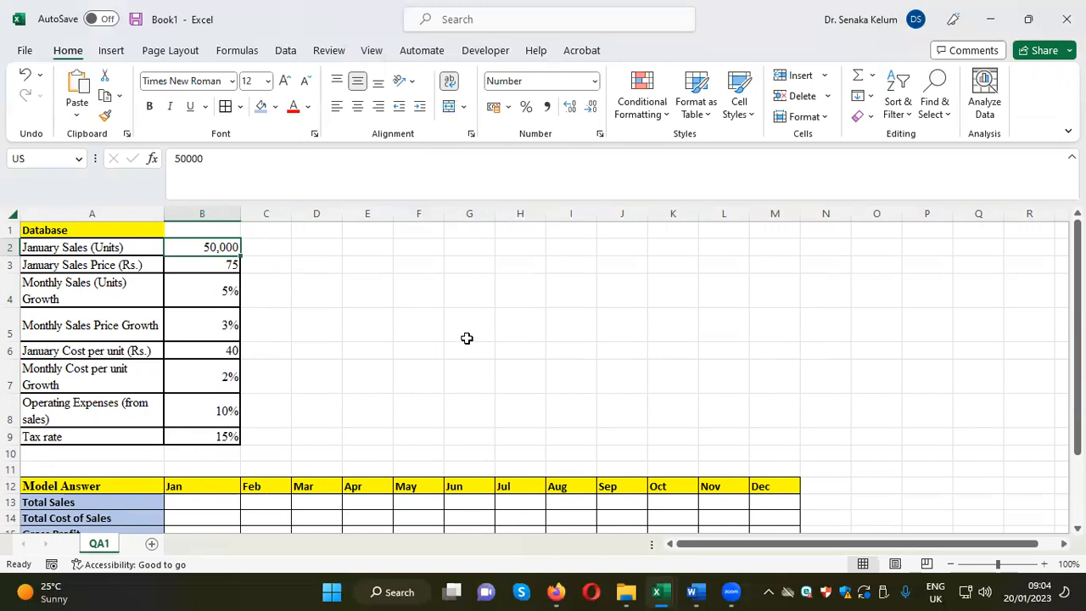
pyautogui.click(231, 267)
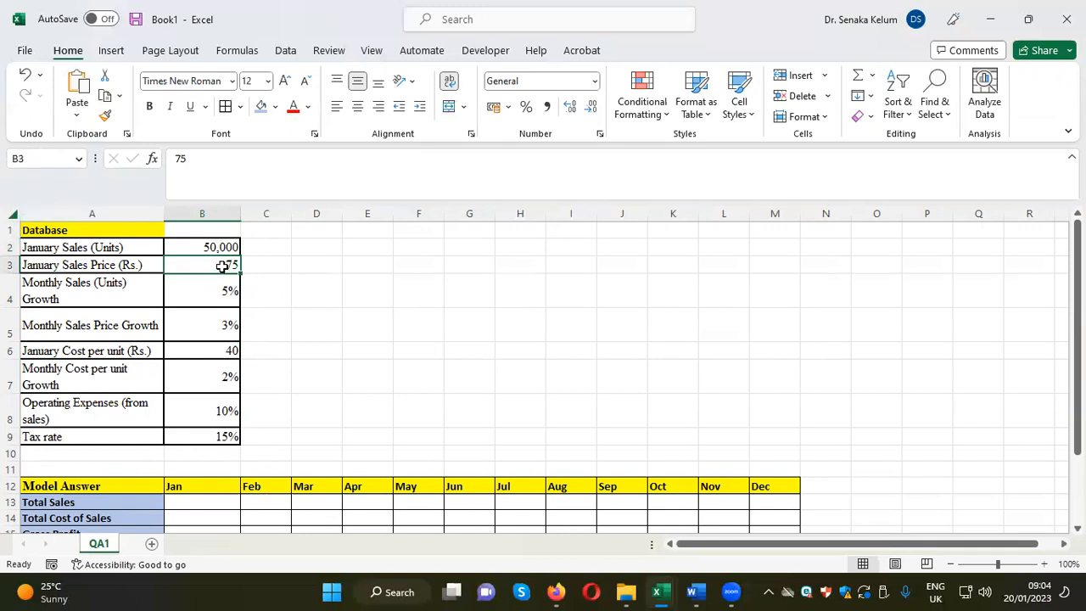
pyautogui.click(23, 159)
pyautogui.write('USP')
pyautogui.press('Return')
# Step: Enter the heading Documentation in cell D1 and make it bold
pyautogui.click(330, 230)
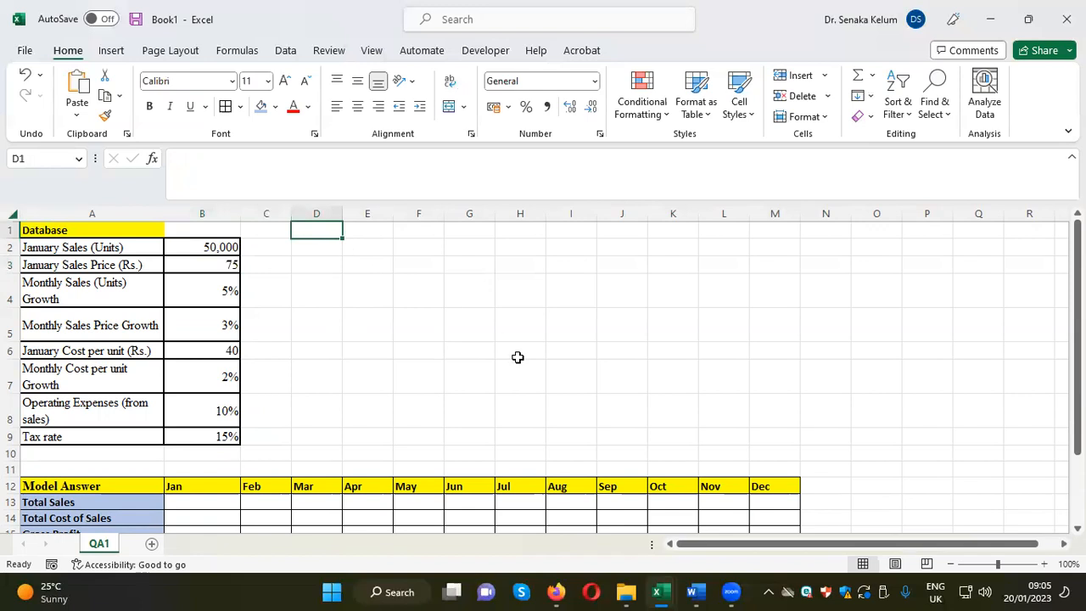
pyautogui.write('Do')
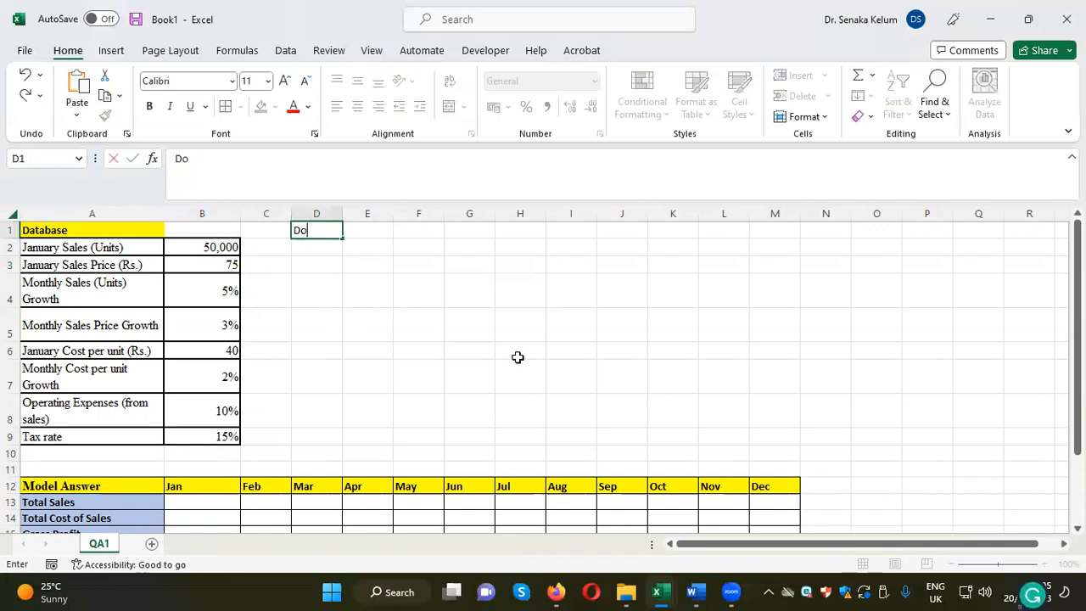
pyautogui.write('cumentation')
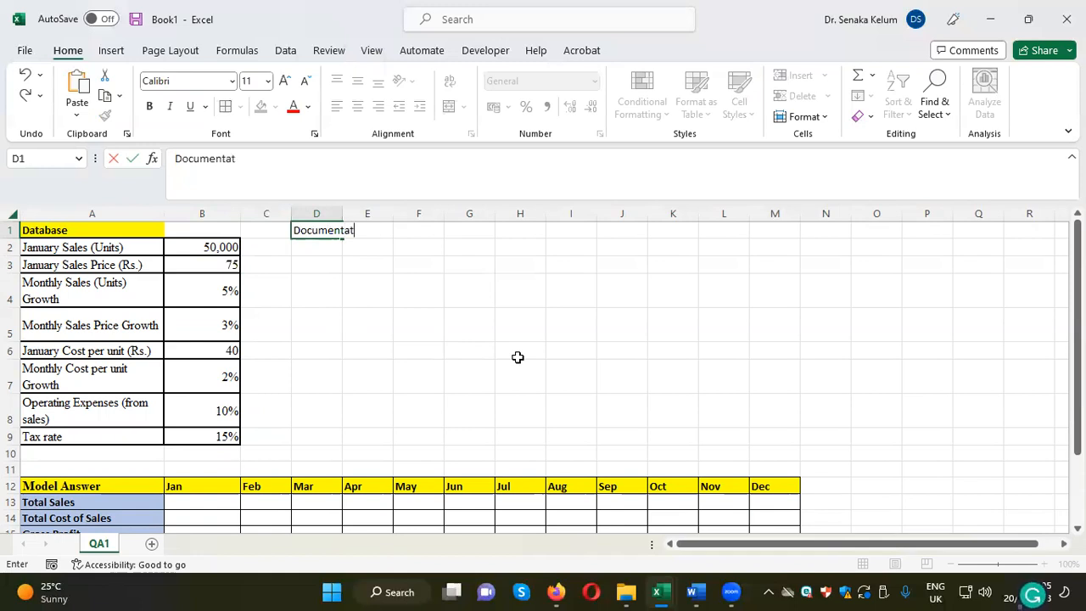
pyautogui.click(479, 351)
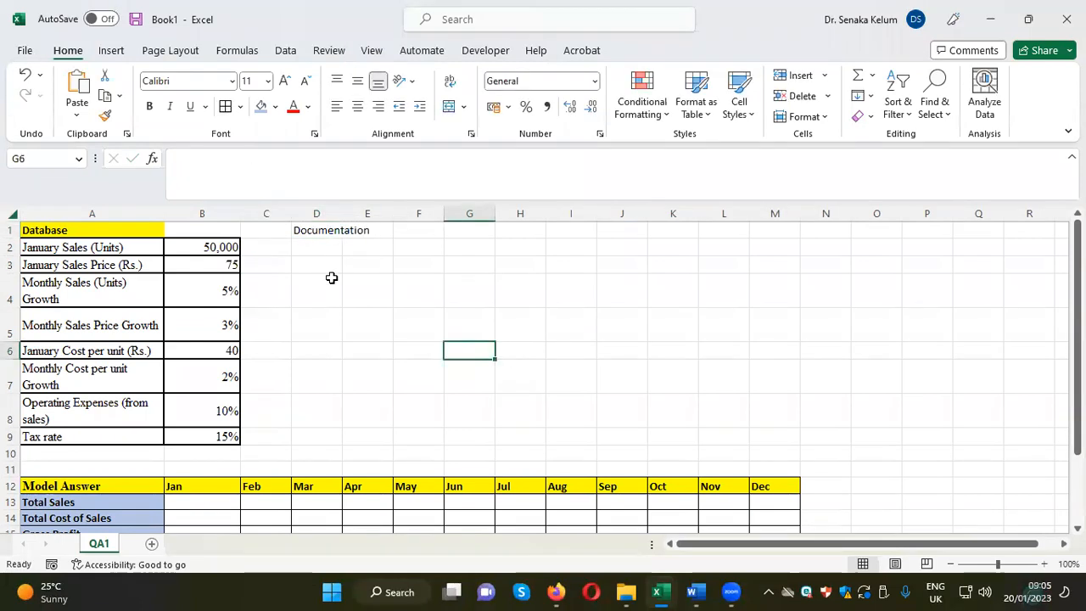
pyautogui.click(325, 231)
pyautogui.click(149, 106)
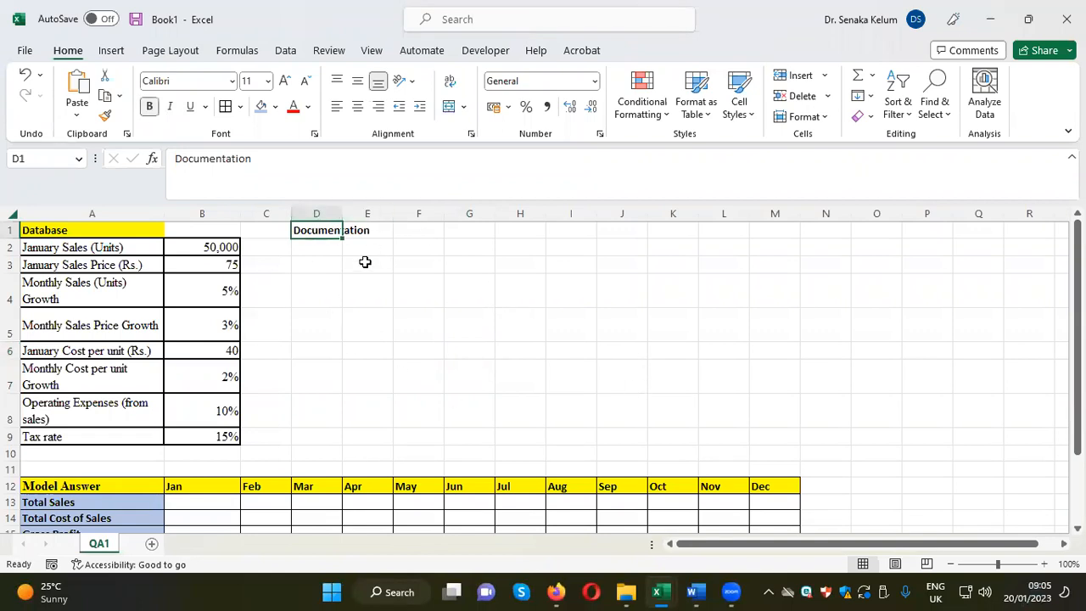
# Step: Document the first abbreviation by entering "US =" in cell D2 and "Units Sold" in cell E2
pyautogui.click(322, 252)
pyautogui.click(215, 248)
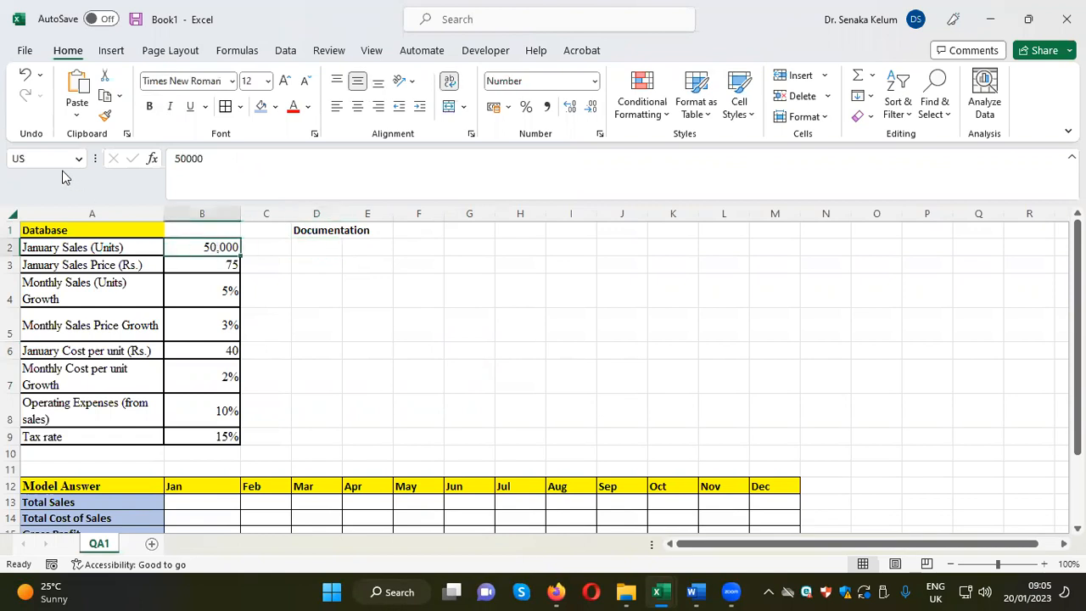
pyautogui.click(335, 251)
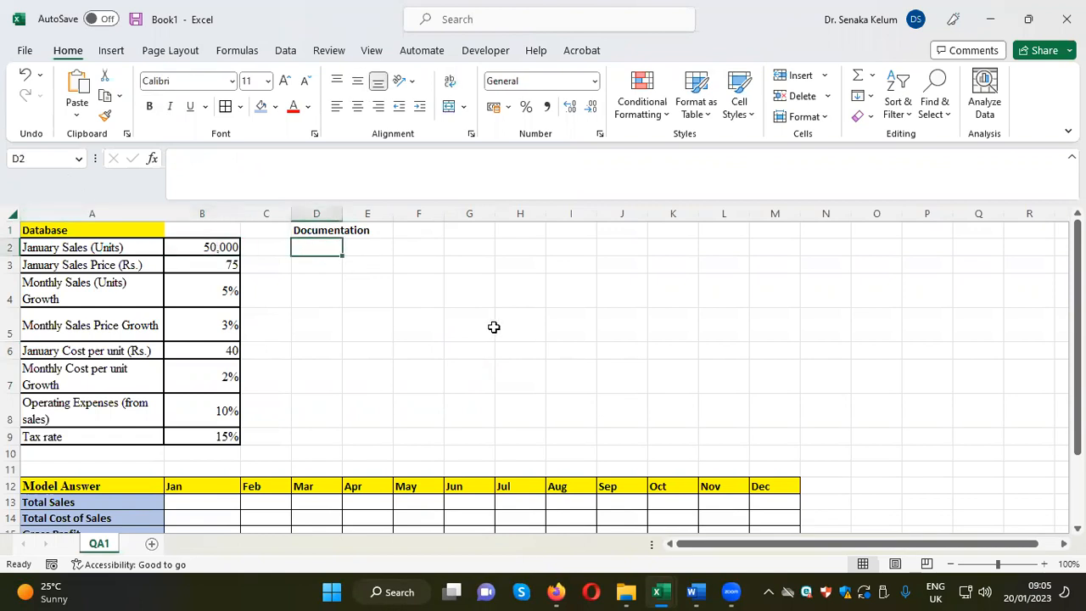
pyautogui.write('US')
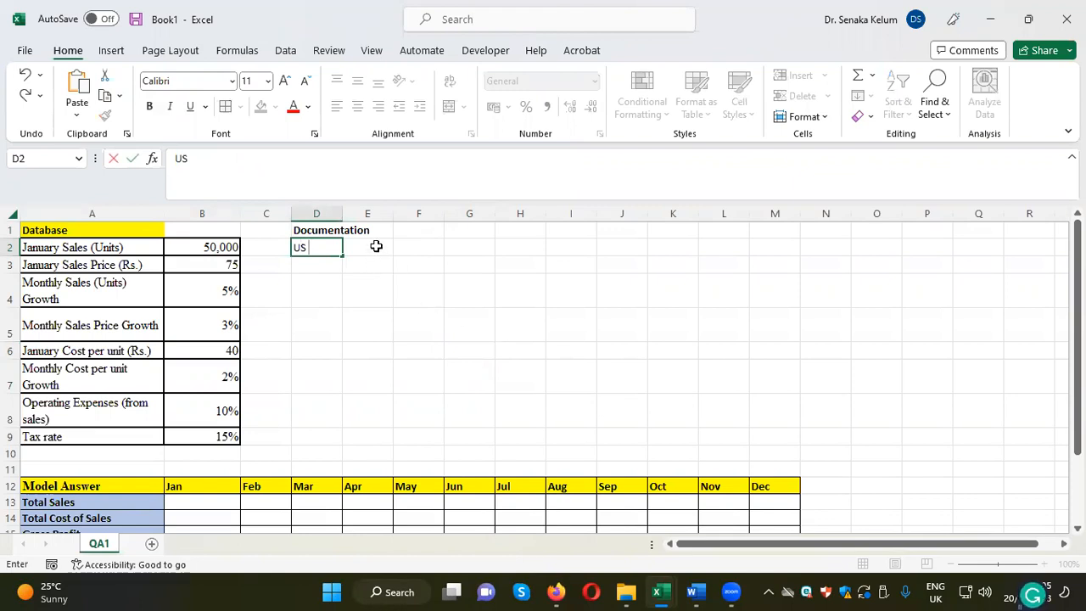
pyautogui.write(' =')
pyautogui.press('Return')
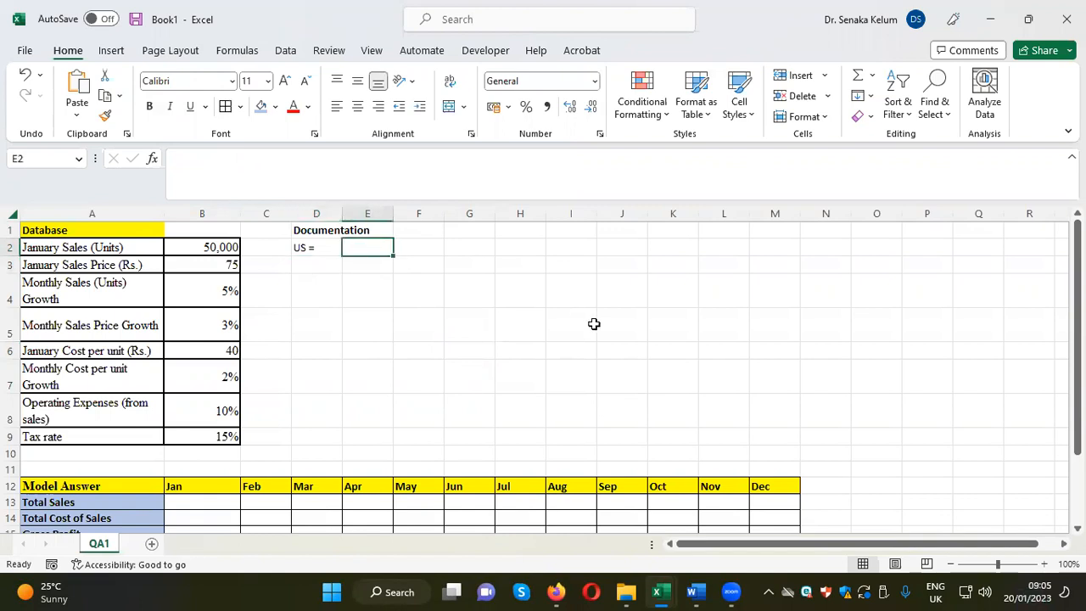
pyautogui.write('U')
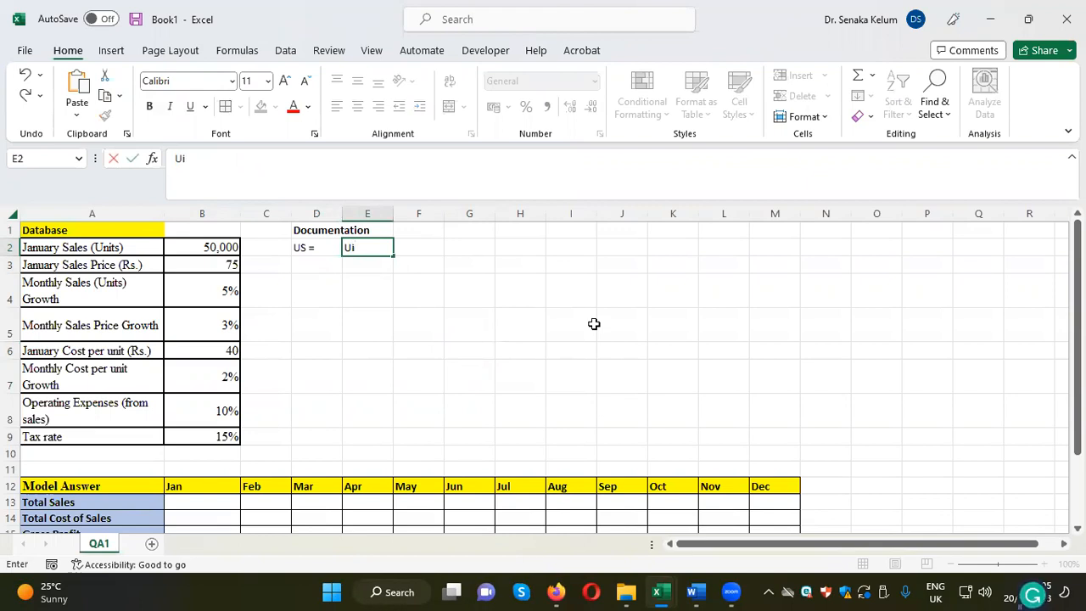
pyautogui.write('nits Sold')
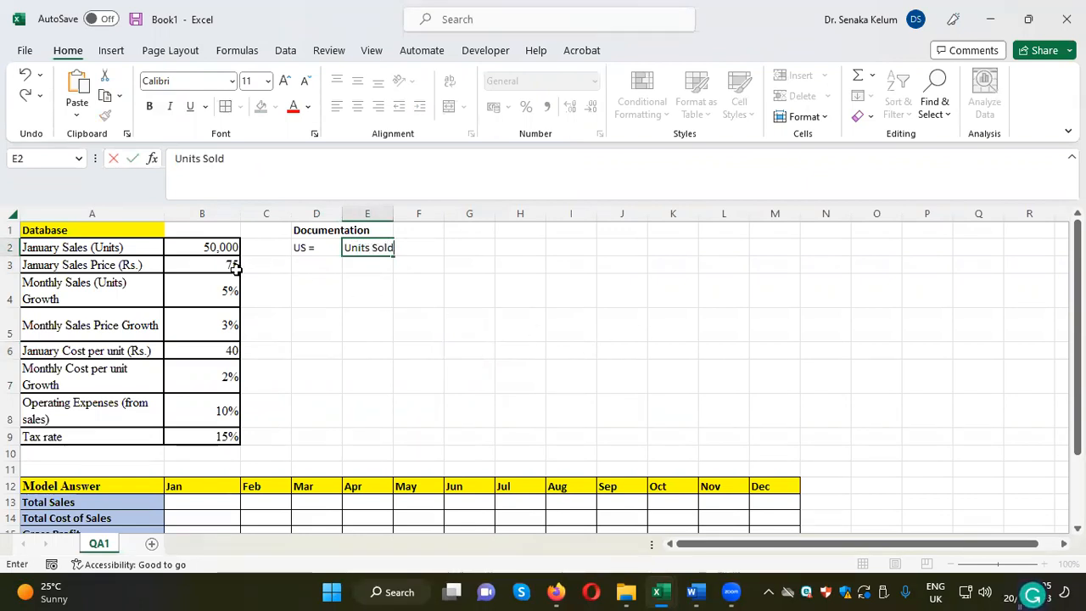
# Step: Document the second abbreviation by entering "USP =" in cell D3 and "Unit Selling Price" in cell E3
pyautogui.click(323, 265)
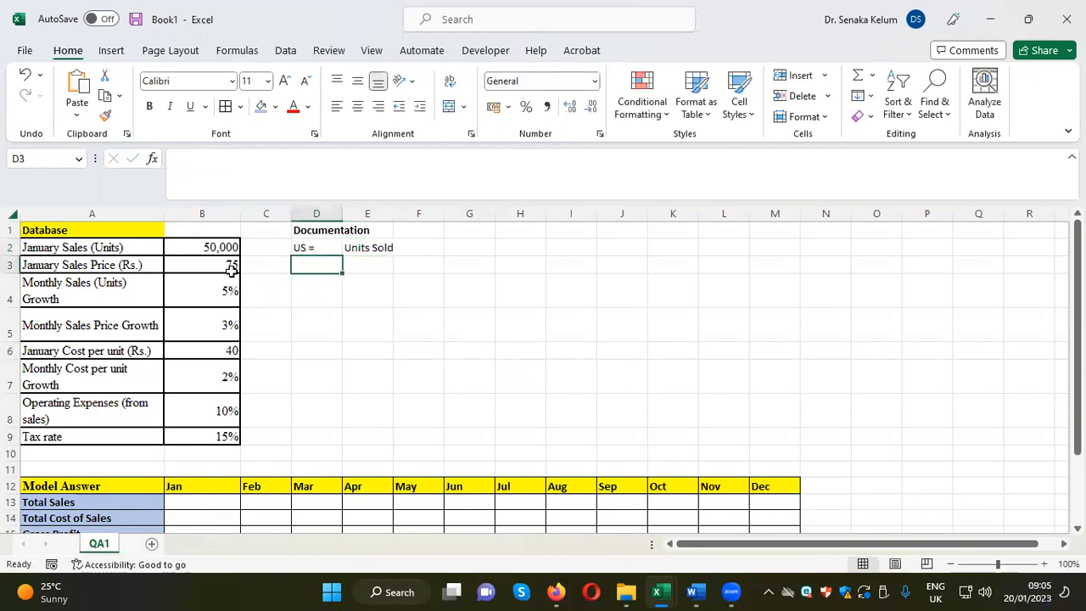
pyautogui.write('USP')
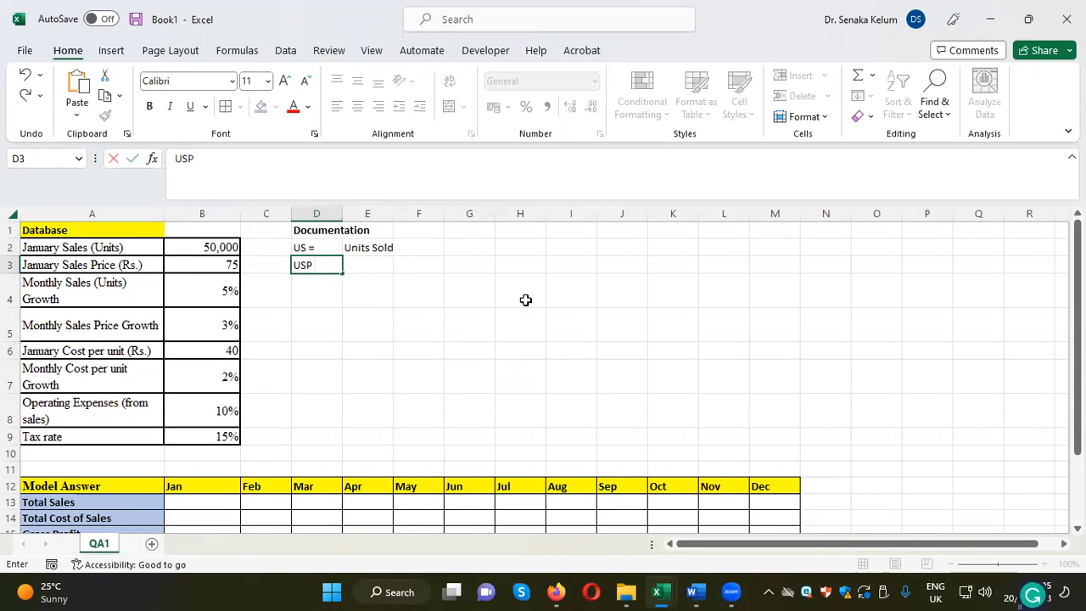
pyautogui.write(' =')
pyautogui.click(525, 299)
pyautogui.click(379, 267)
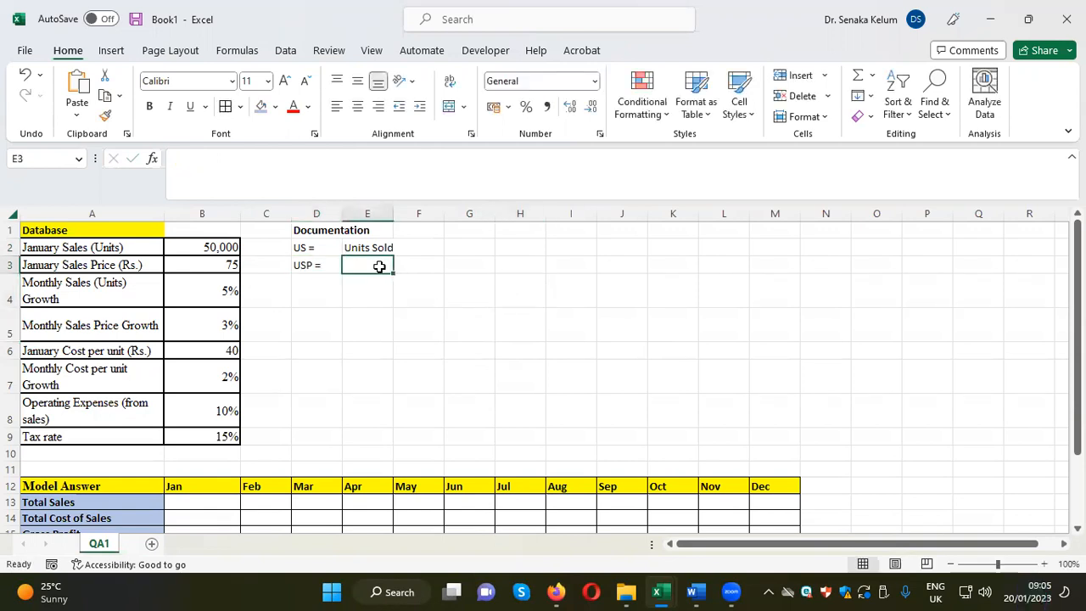
pyautogui.write('Unit ')
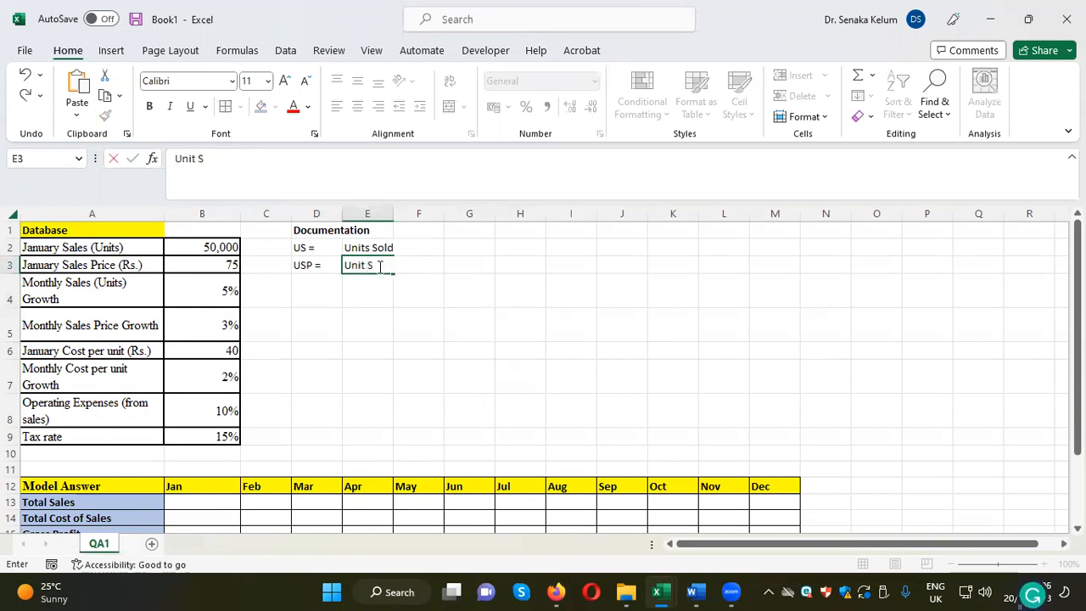
pyautogui.write('Selling Price')
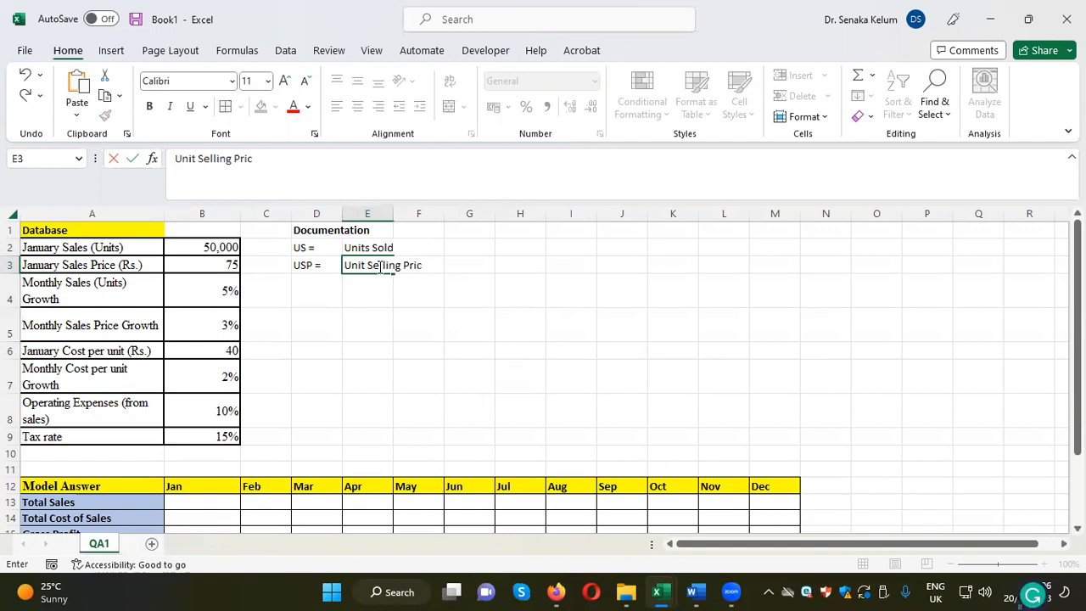
pyautogui.click(523, 316)
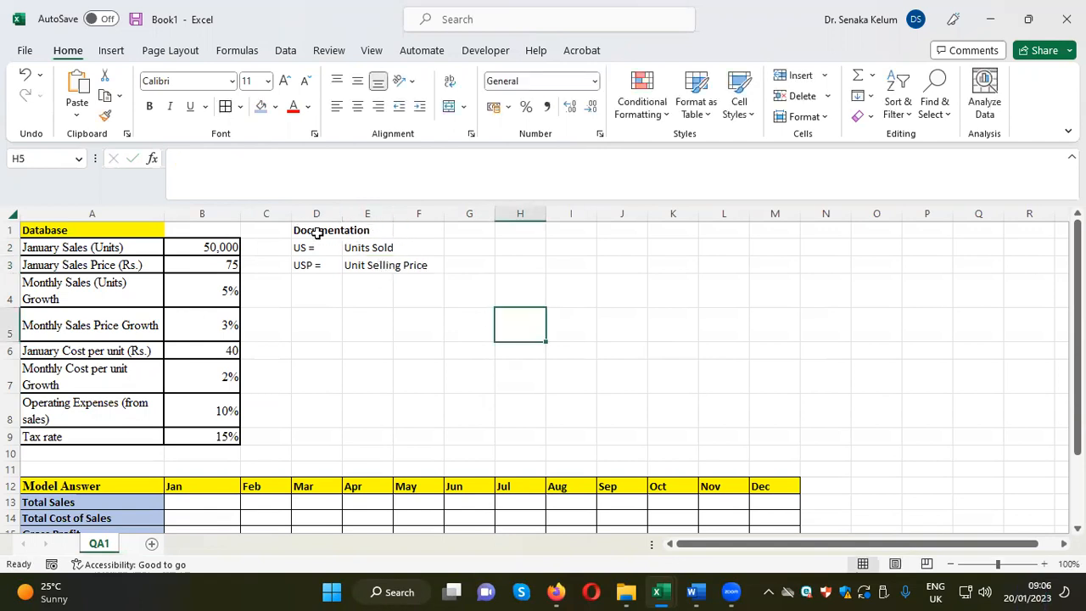
# Step: Enter the heading "Abrivations" in cell F1 beside the Documentation heading
pyautogui.click(431, 228)
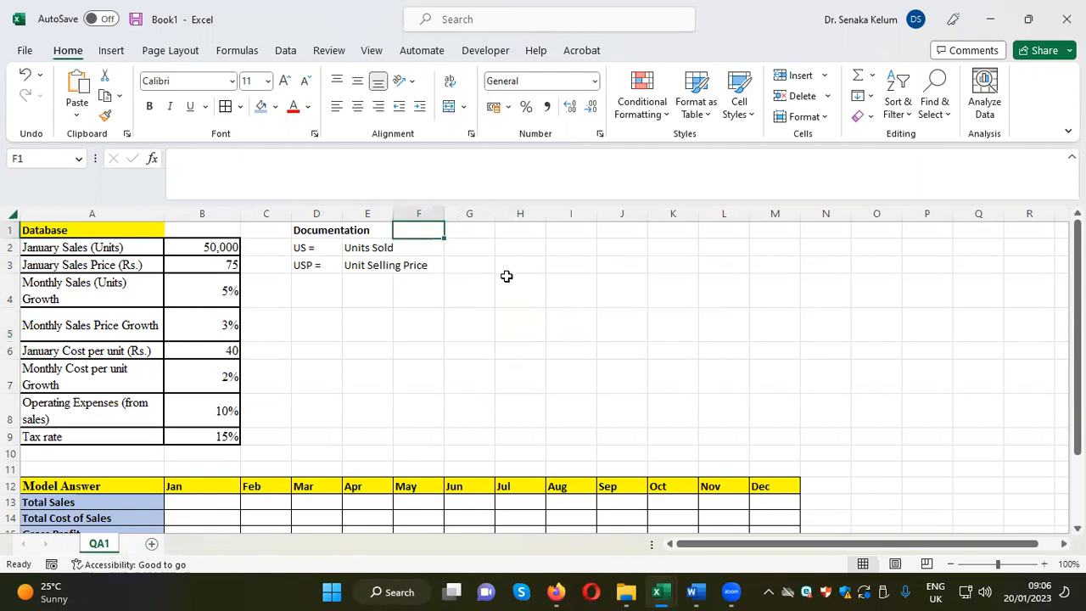
pyautogui.write('Abrivations')
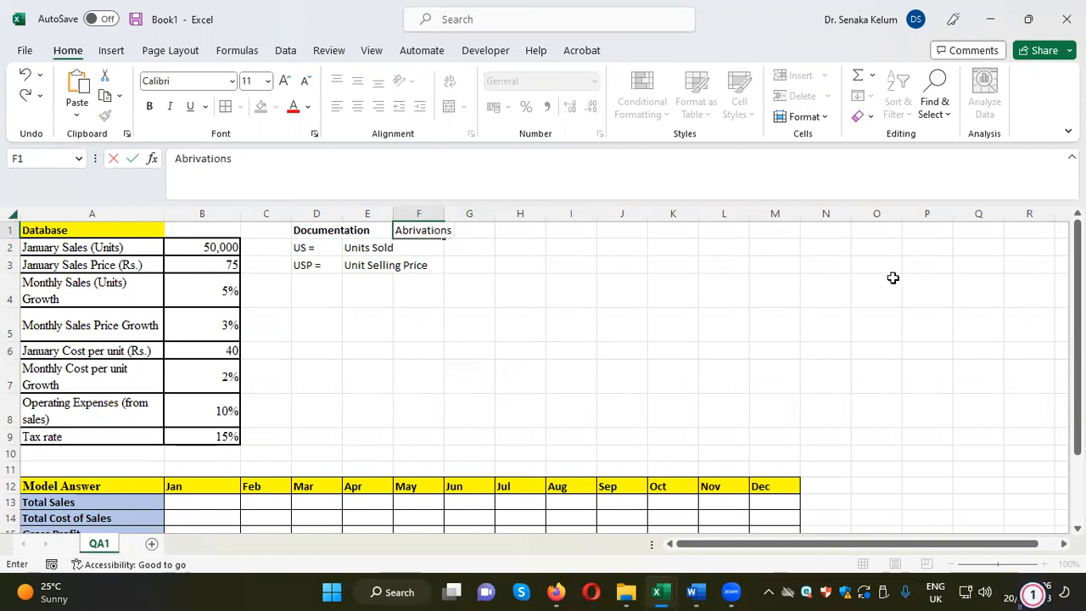
pyautogui.click(754, 330)
pyautogui.click(415, 227)
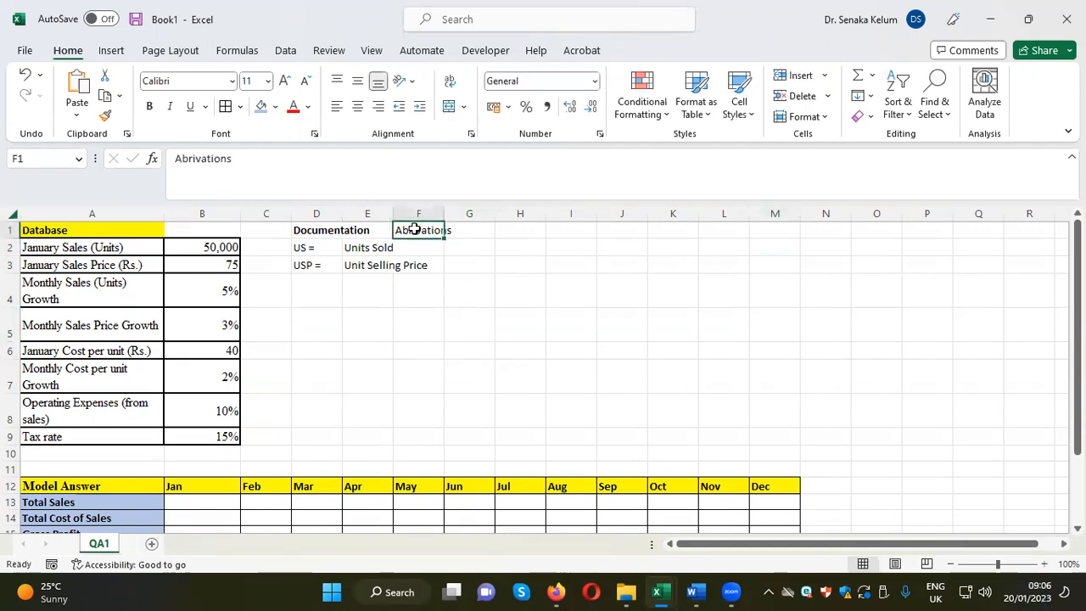
pyautogui.click(222, 161)
pyautogui.doubleClick(222, 161)
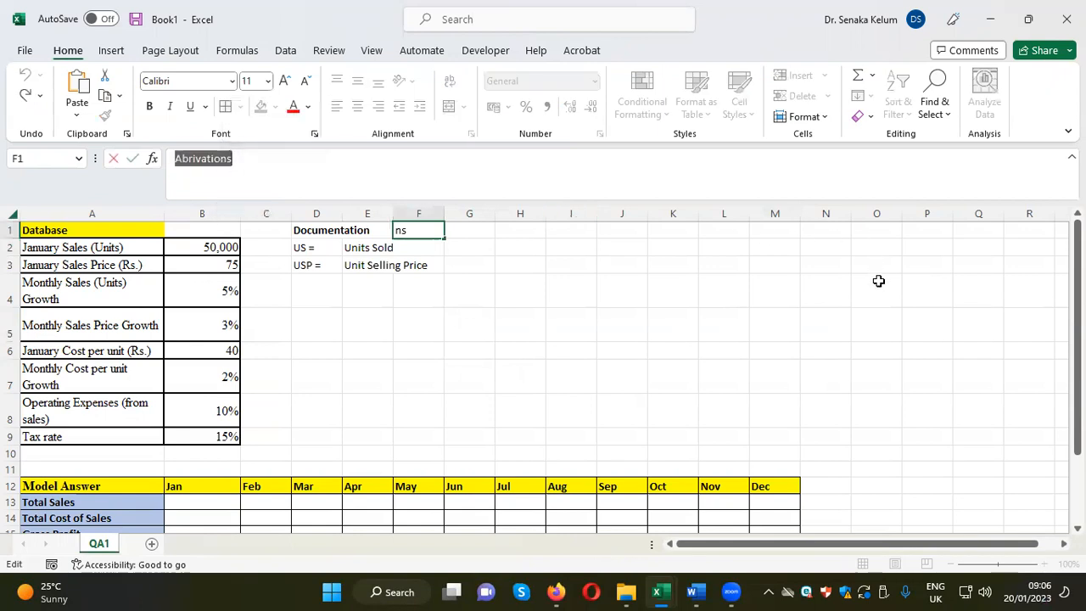
pyautogui.click(503, 268)
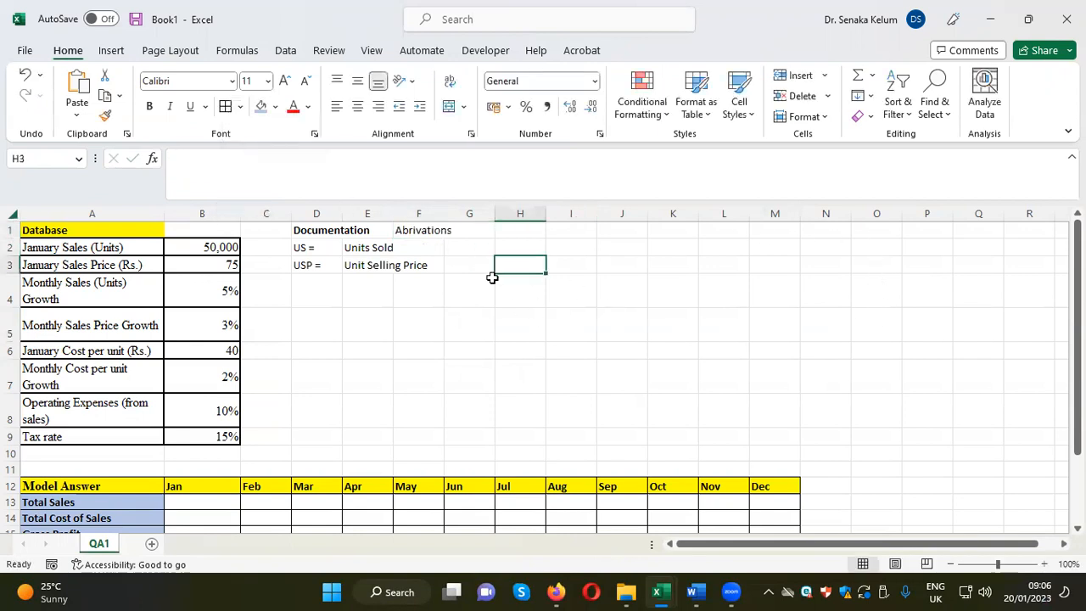
pyautogui.click(419, 235)
pyautogui.rightClick(421, 238)
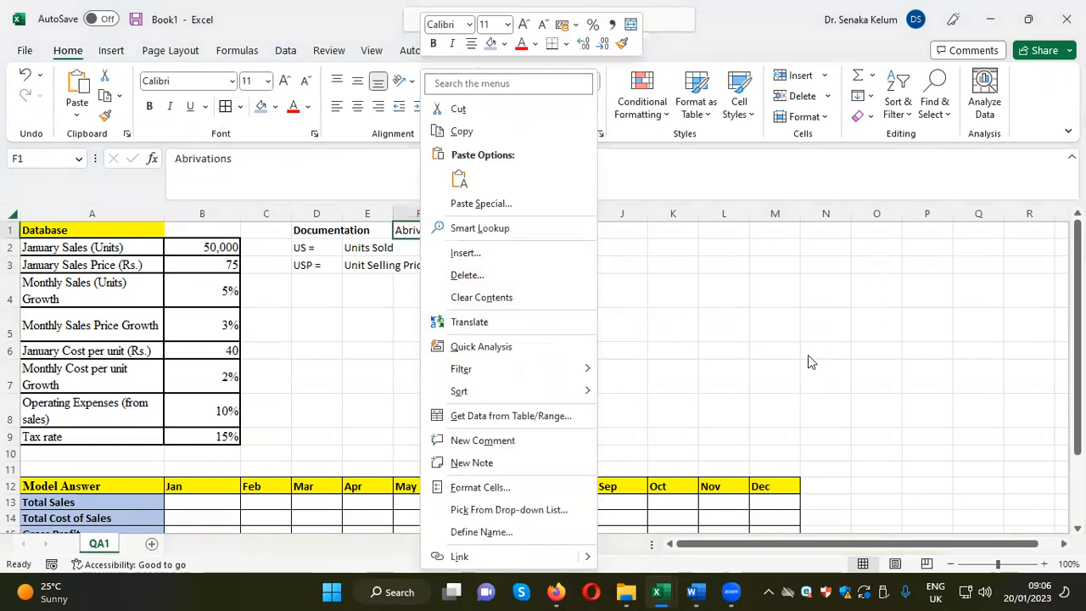
pyautogui.doubleClick(207, 161)
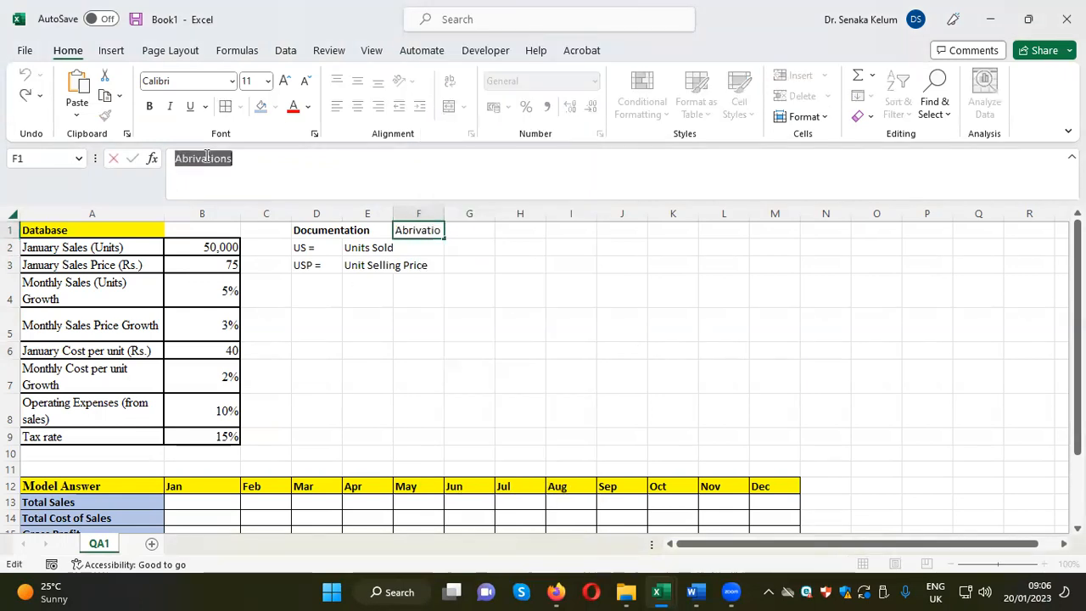
pyautogui.click(652, 313)
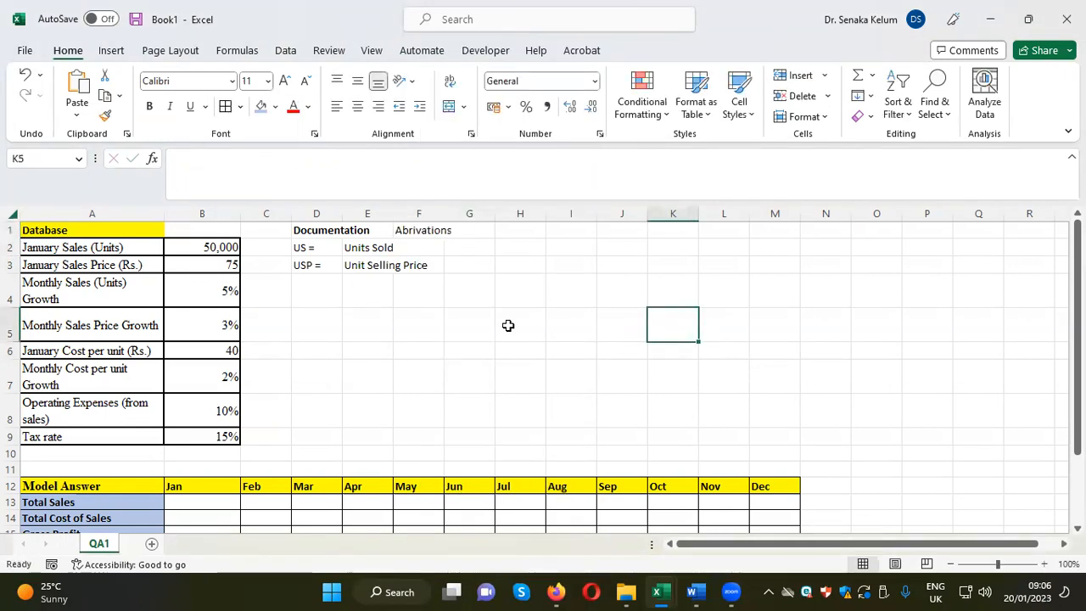
# Step: Make the Abrivations heading in cell F1 bold
pyautogui.click(415, 227)
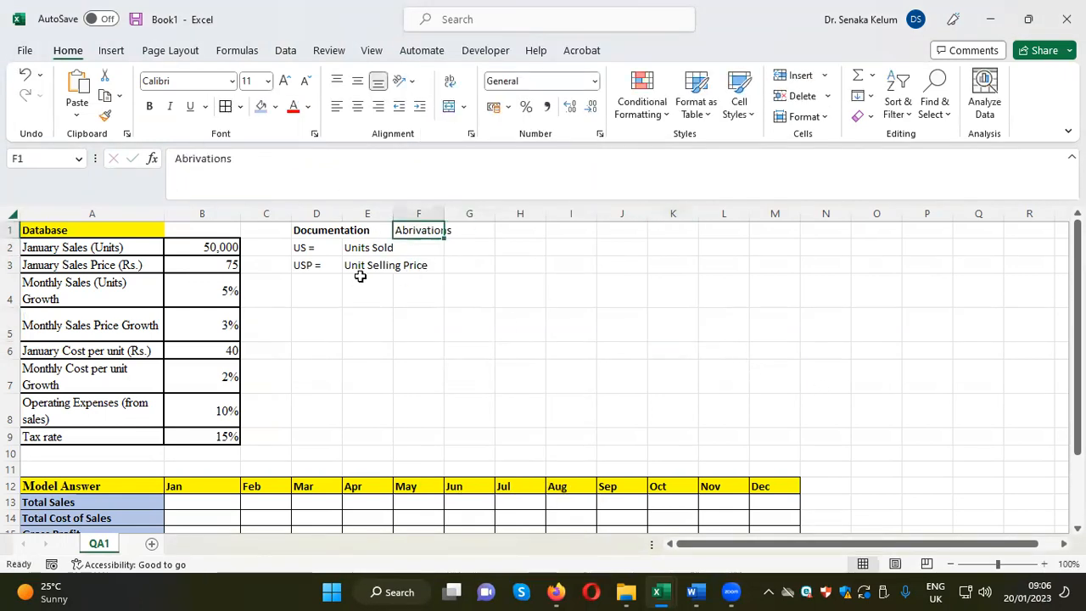
pyautogui.click(151, 106)
pyautogui.click(620, 266)
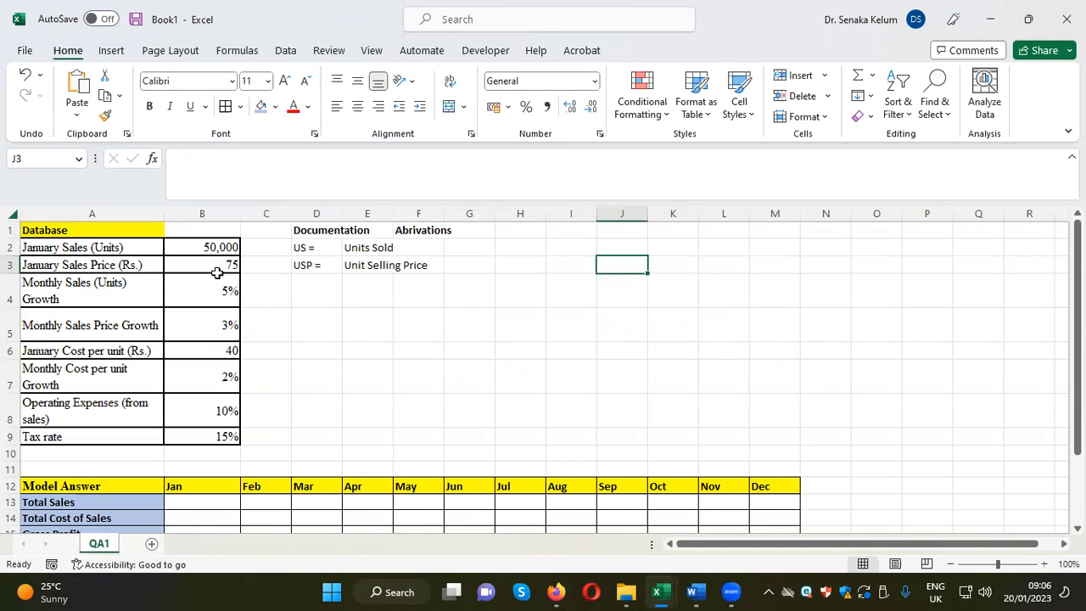
pyautogui.scroll(-1, 300, 361)
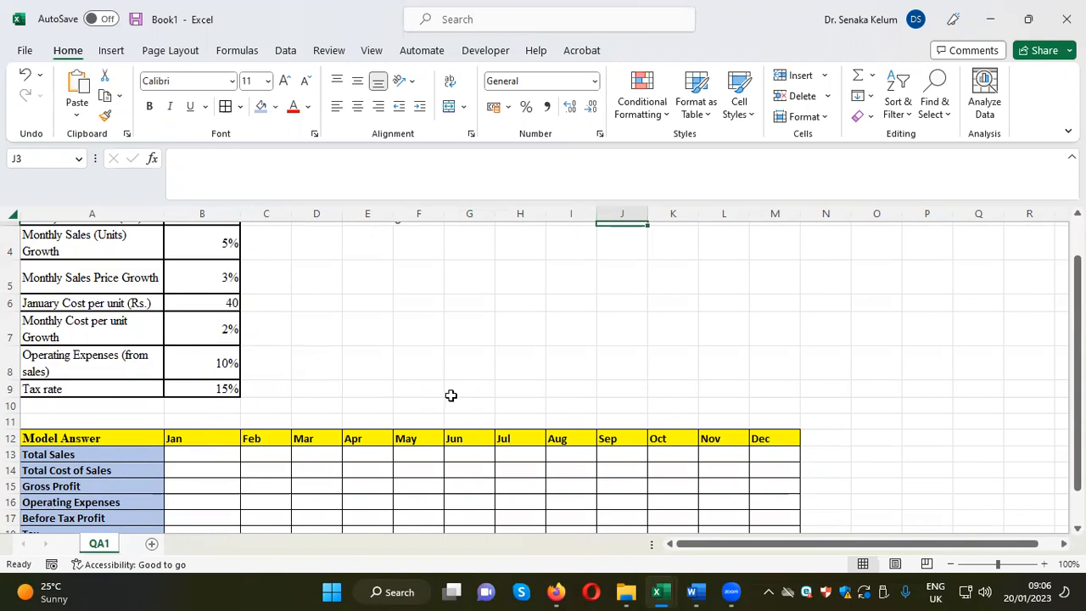
# Step: Calculate January Total Sales in cell B13 with the formula =US*USP, using the named cells
pyautogui.scroll(1, 452, 395)
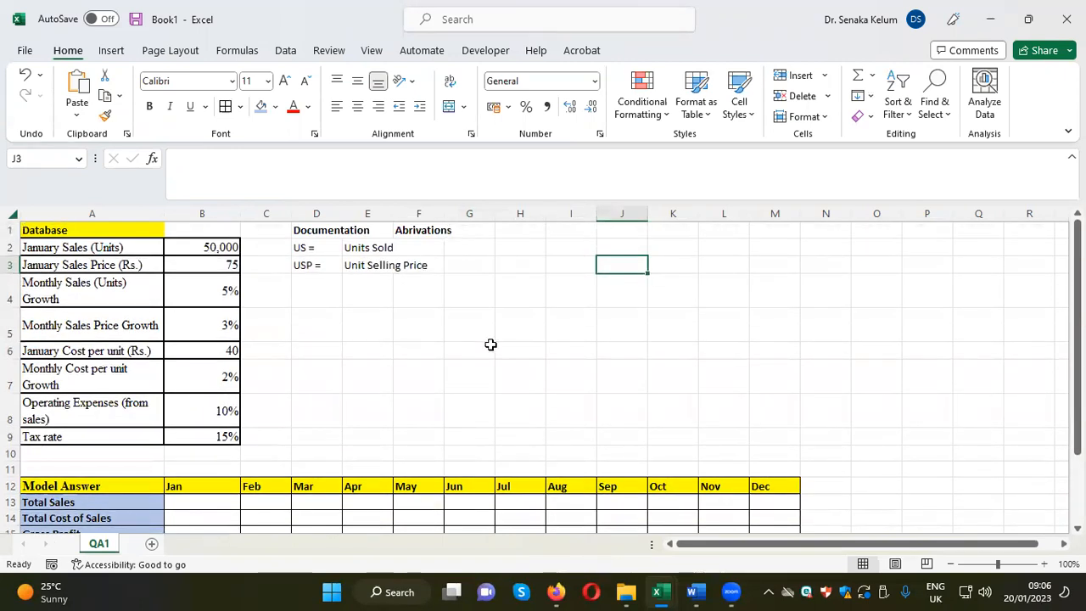
pyautogui.scroll(-2, 382, 391)
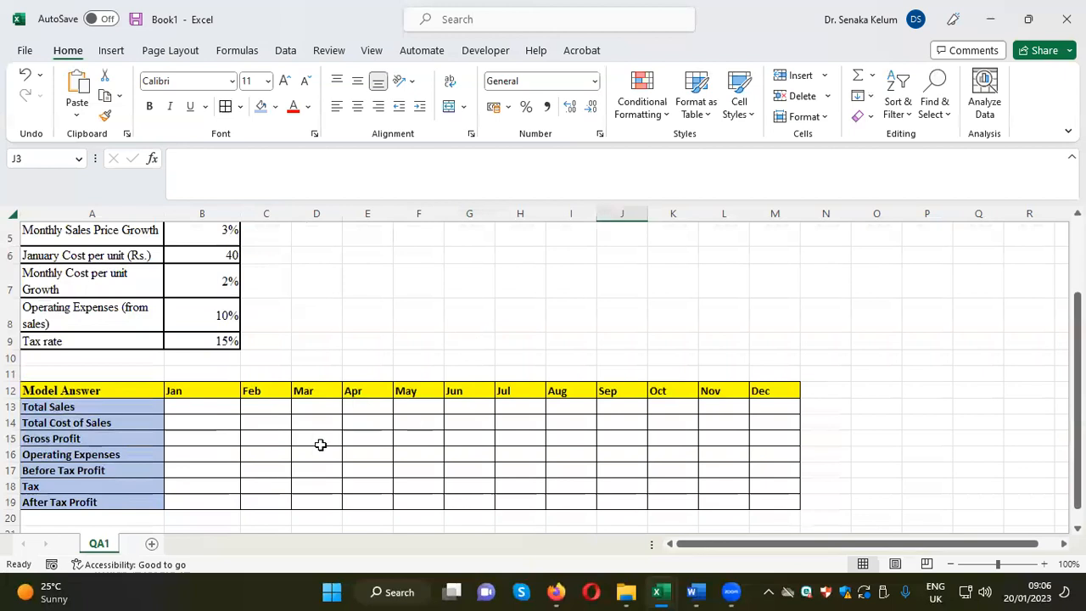
pyautogui.click(194, 410)
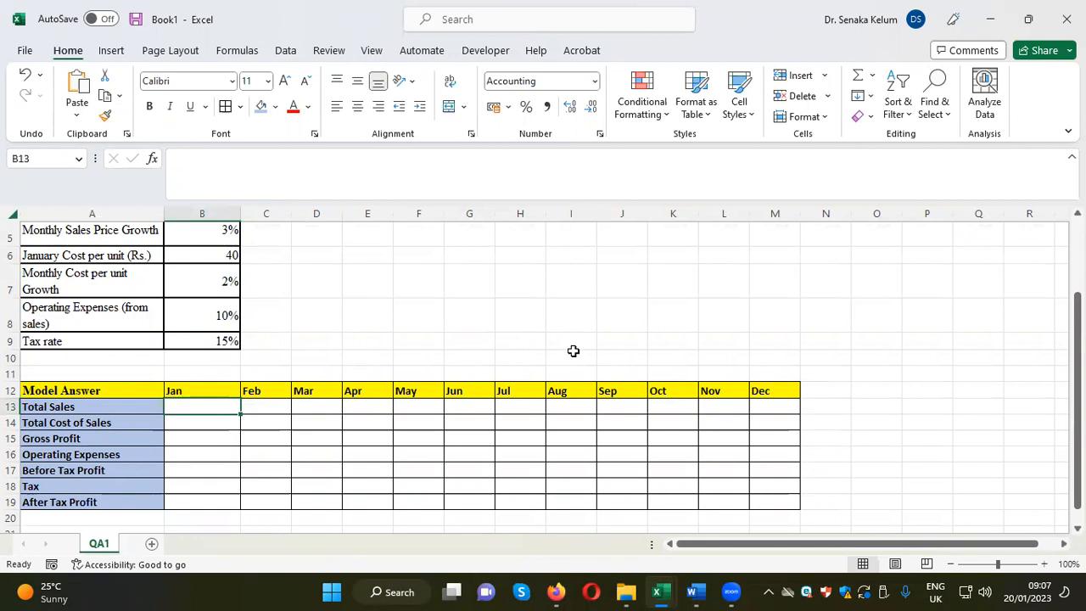
pyautogui.write('=')
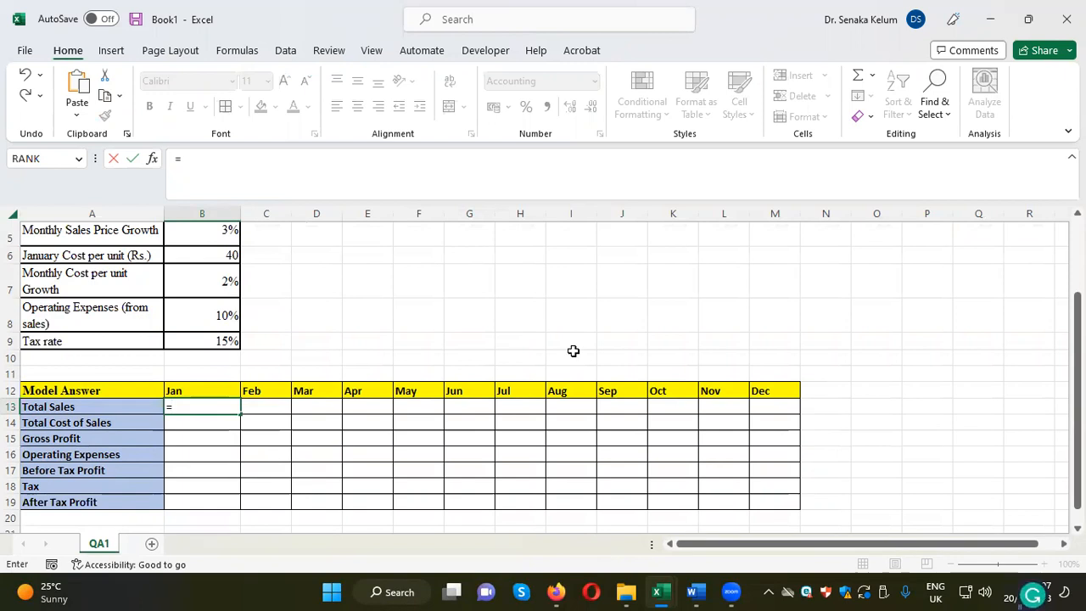
pyautogui.write('u')
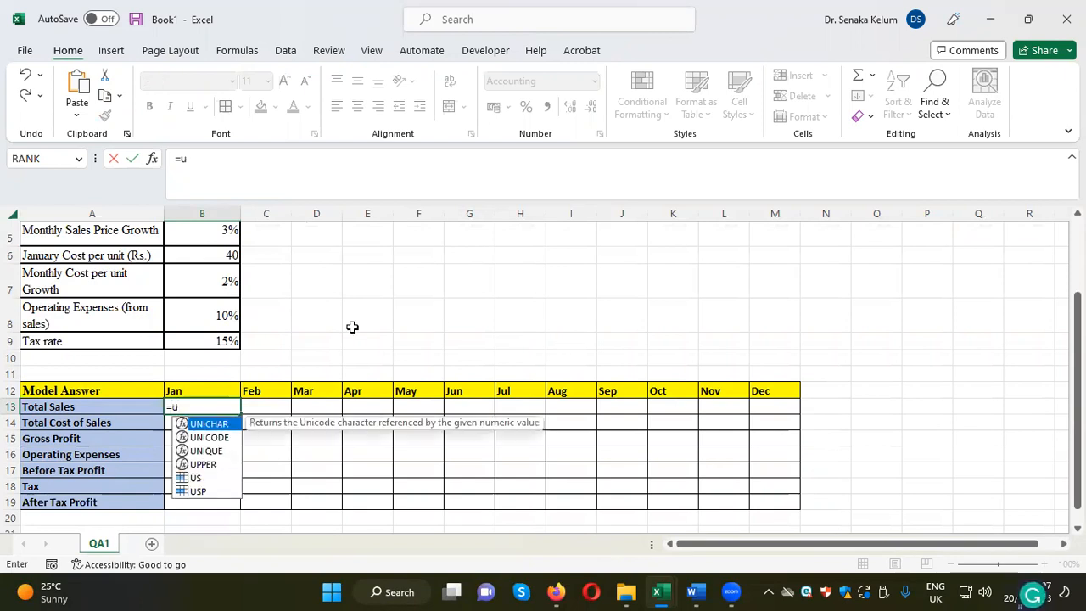
pyautogui.doubleClick(197, 480)
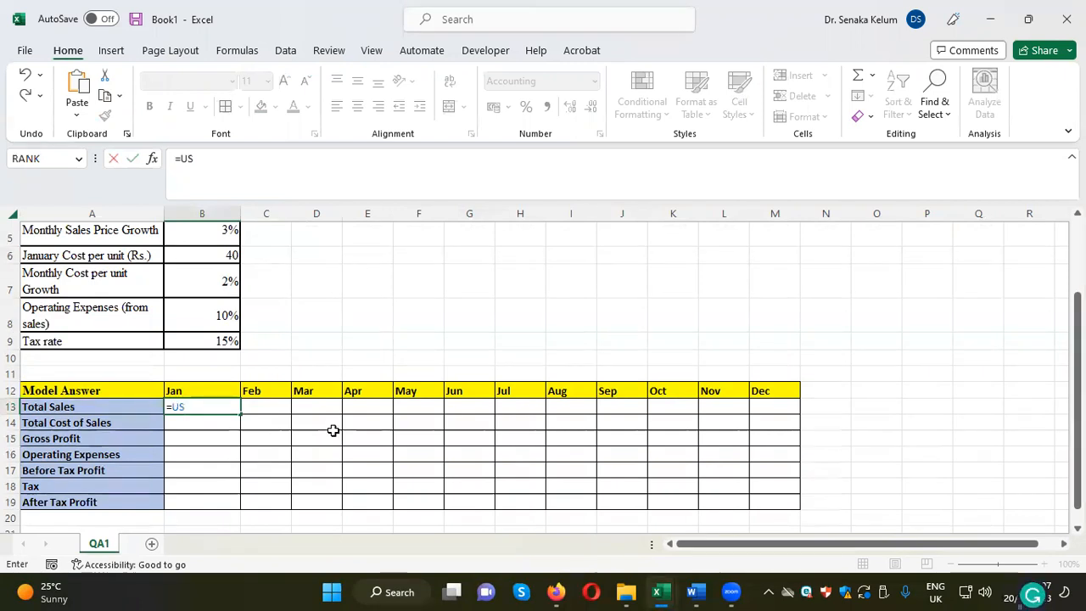
pyautogui.write('*u')
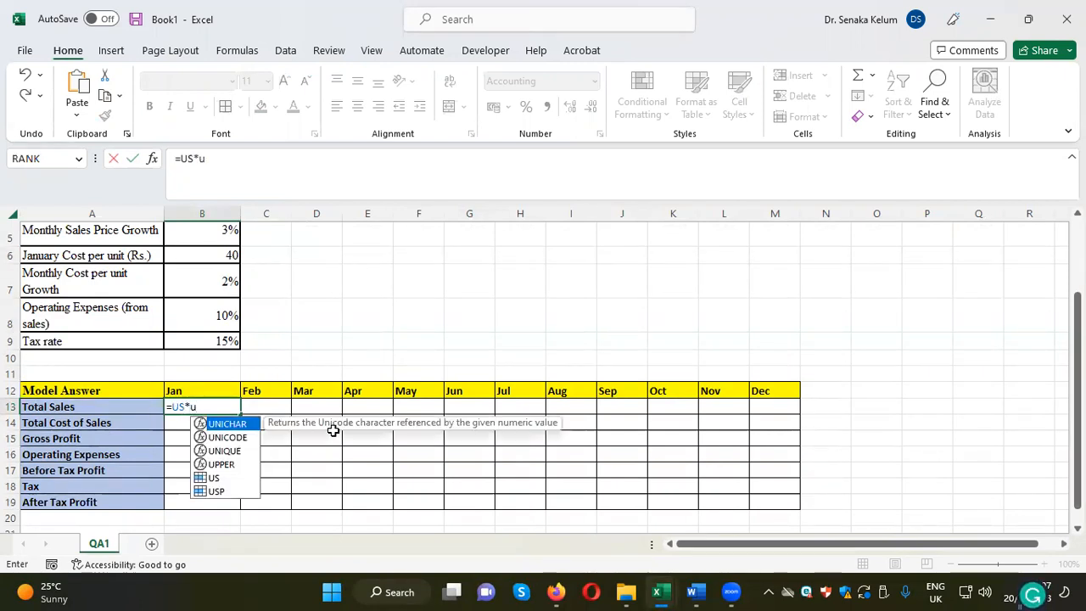
pyautogui.doubleClick(223, 492)
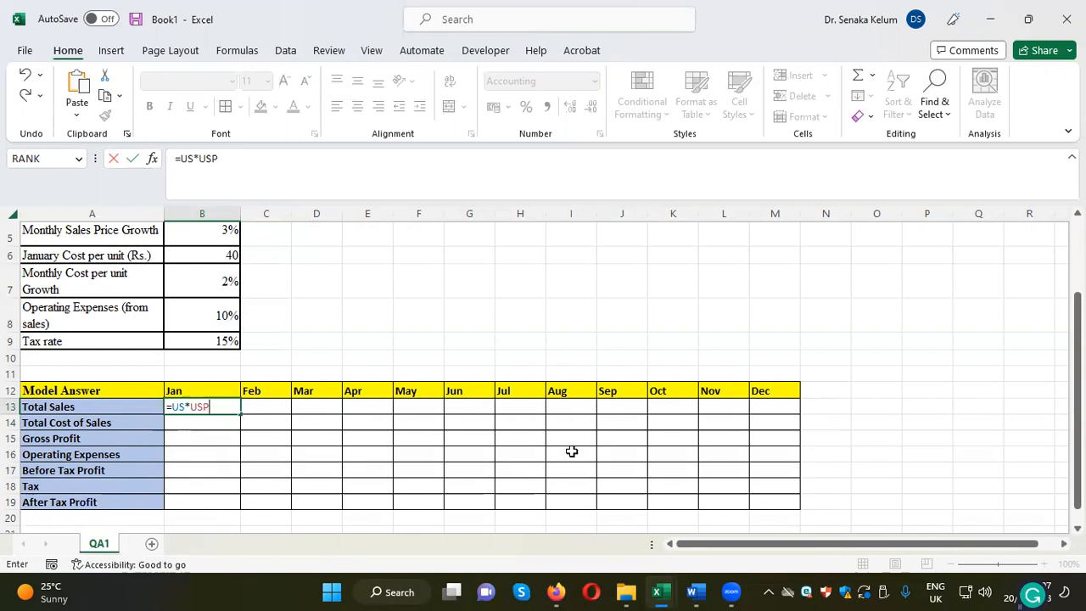
pyautogui.press('Return')
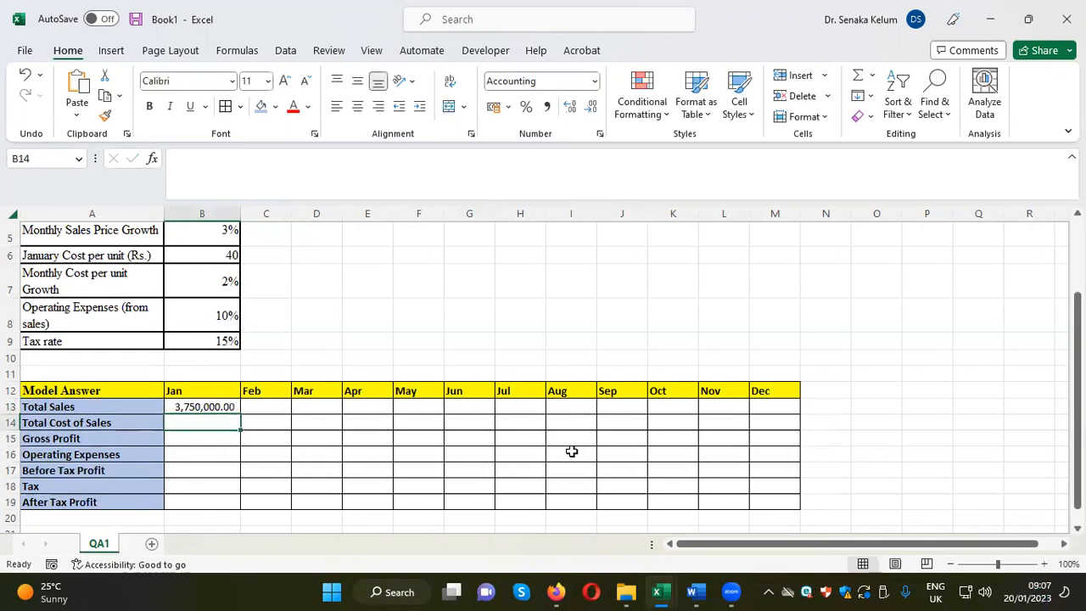
pyautogui.click(209, 406)
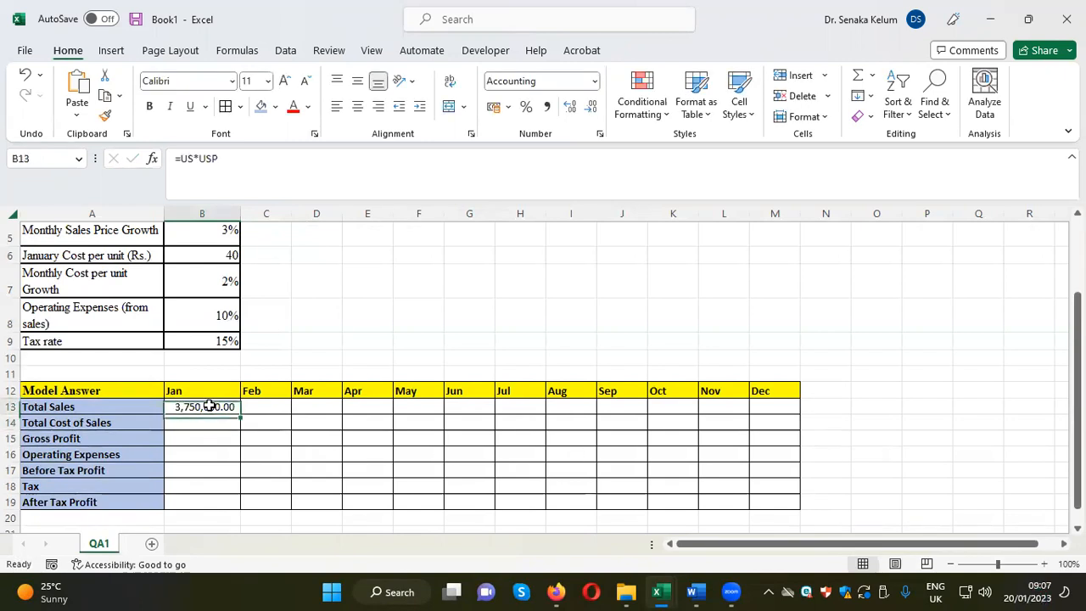
pyautogui.scroll(2, 374, 331)
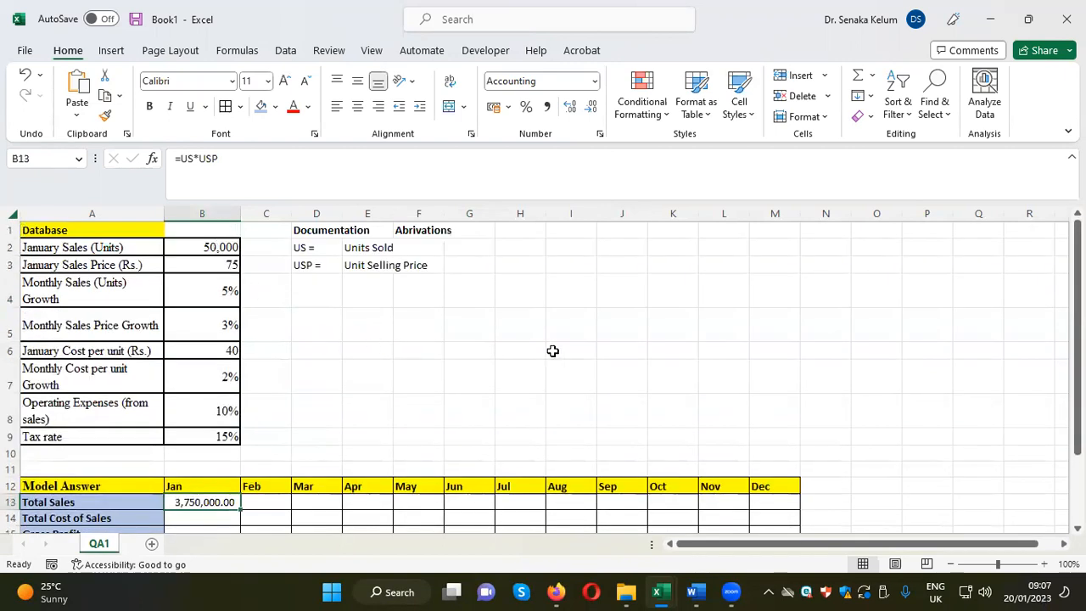
pyautogui.scroll(-1, 567, 341)
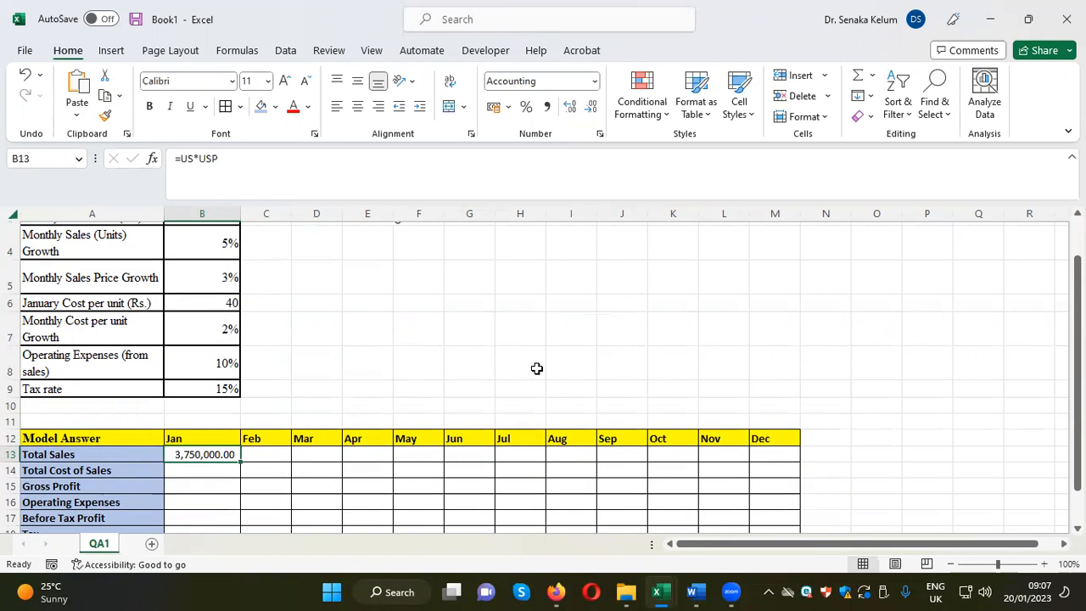
pyautogui.scroll(2, 346, 399)
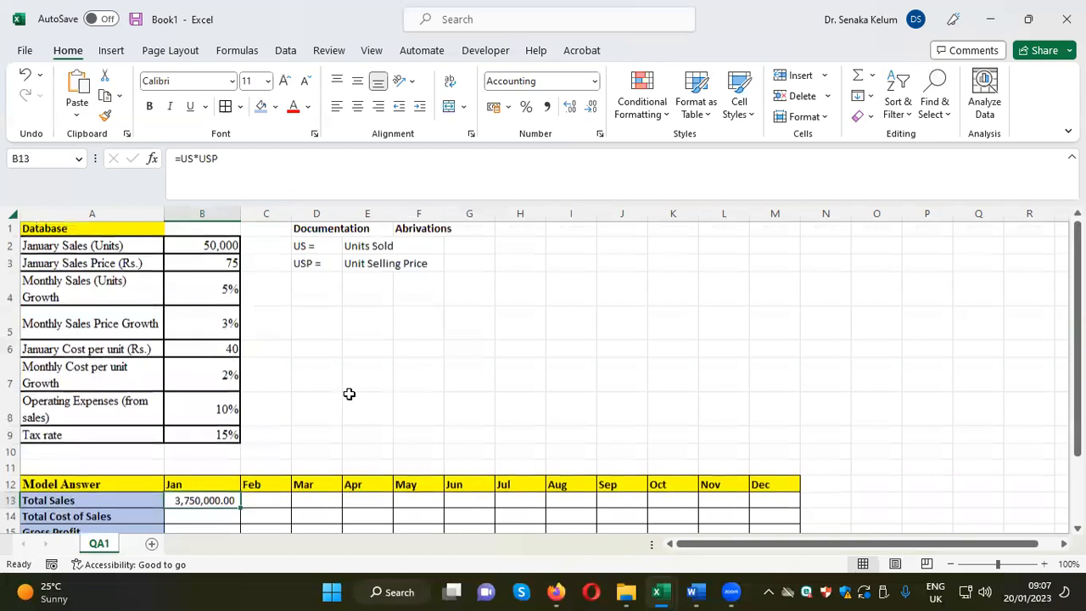
pyautogui.scroll(-1, 406, 402)
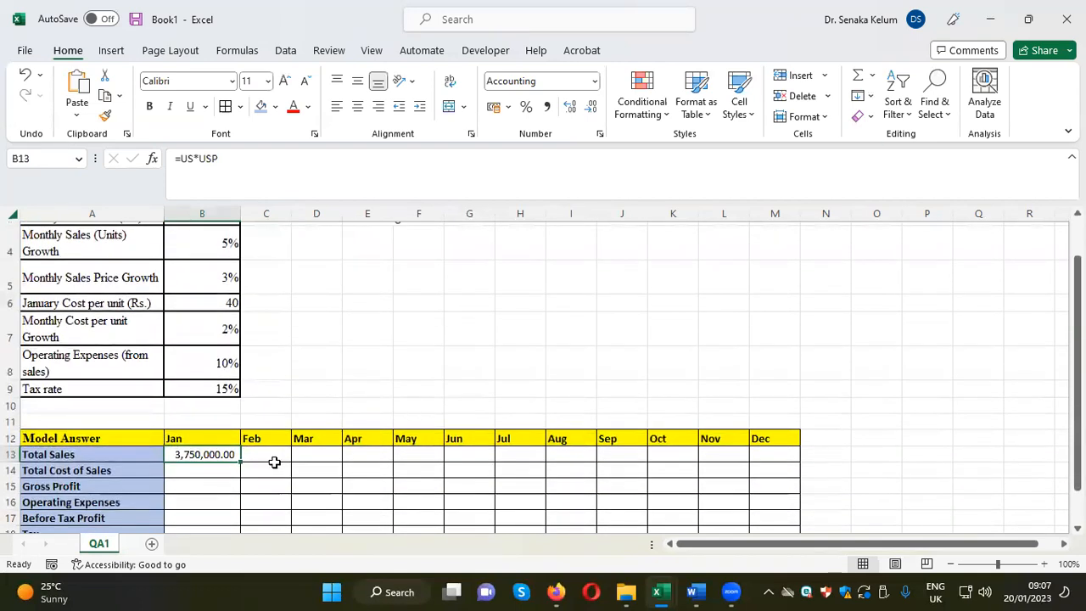
pyautogui.click(268, 459)
# Step: Name the Monthly Sales (Units) Growth cell B4 as SGR
pyautogui.scroll(1, 473, 391)
pyautogui.scroll(1, 474, 390)
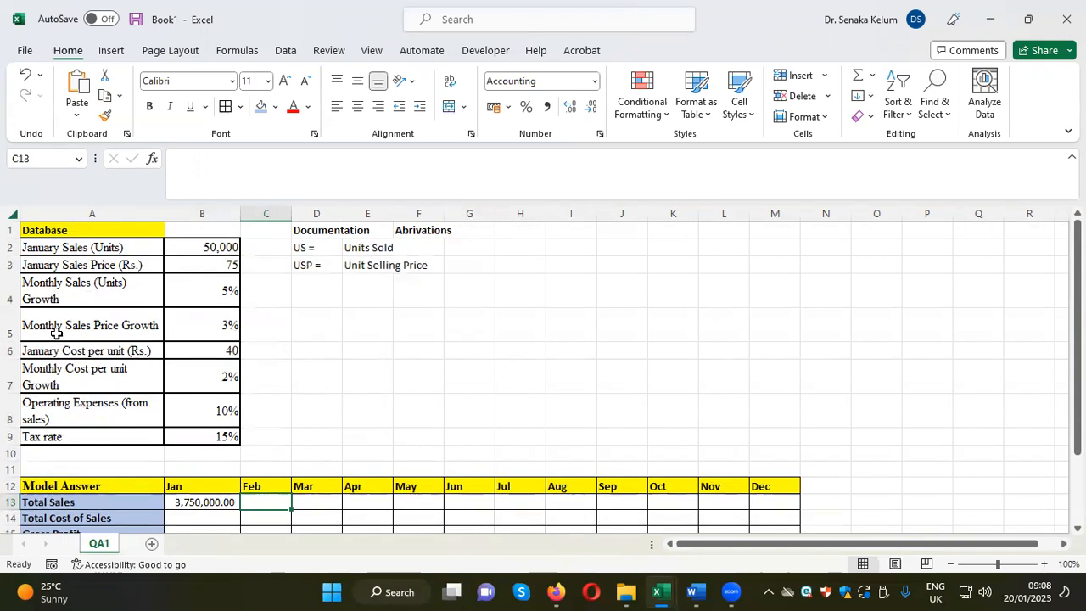
pyautogui.click(210, 292)
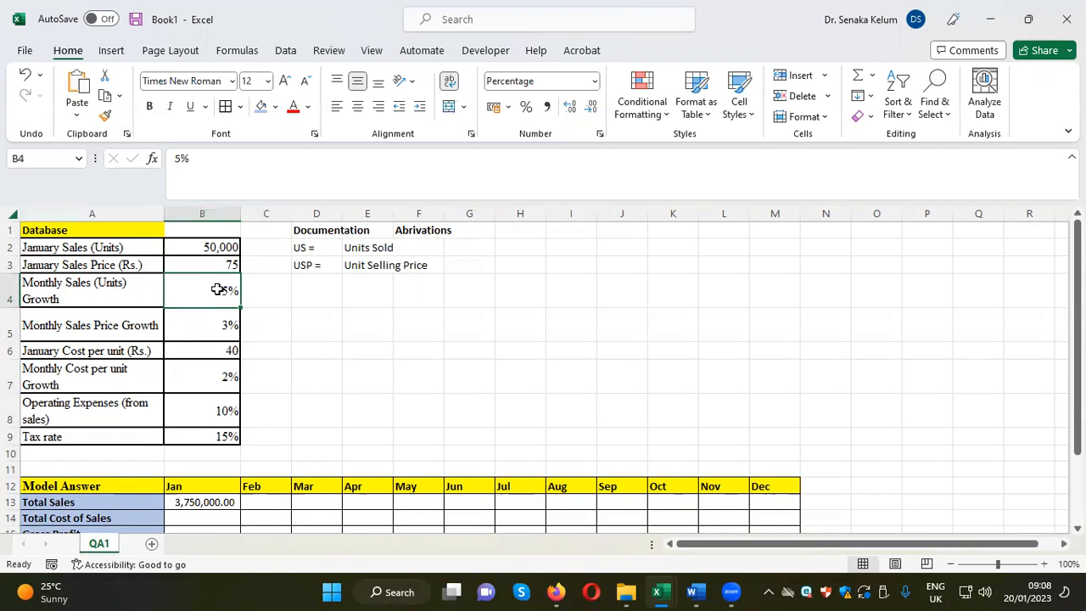
pyautogui.click(211, 325)
pyautogui.click(228, 292)
pyautogui.click(31, 157)
pyautogui.write('s')
pyautogui.write('GR')
pyautogui.press('Return')
# Step: Document the sales growth abbreviation by entering "SRG=" in cell D4 and "Monthly Sales Growth Rate" in cell E4
pyautogui.click(330, 292)
pyautogui.write('S')
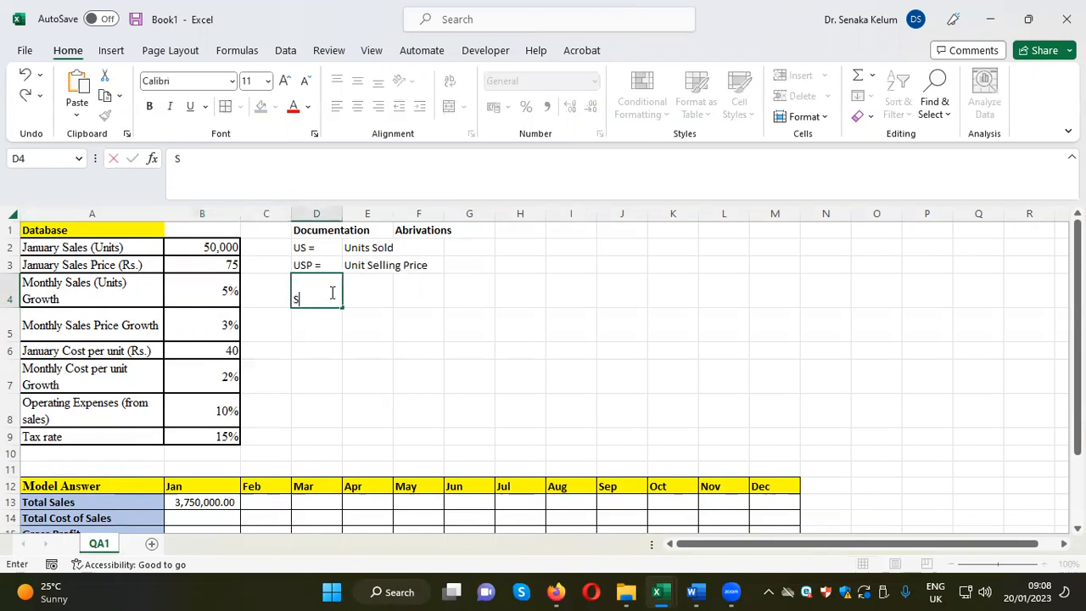
pyautogui.write('RG=')
pyautogui.click(383, 294)
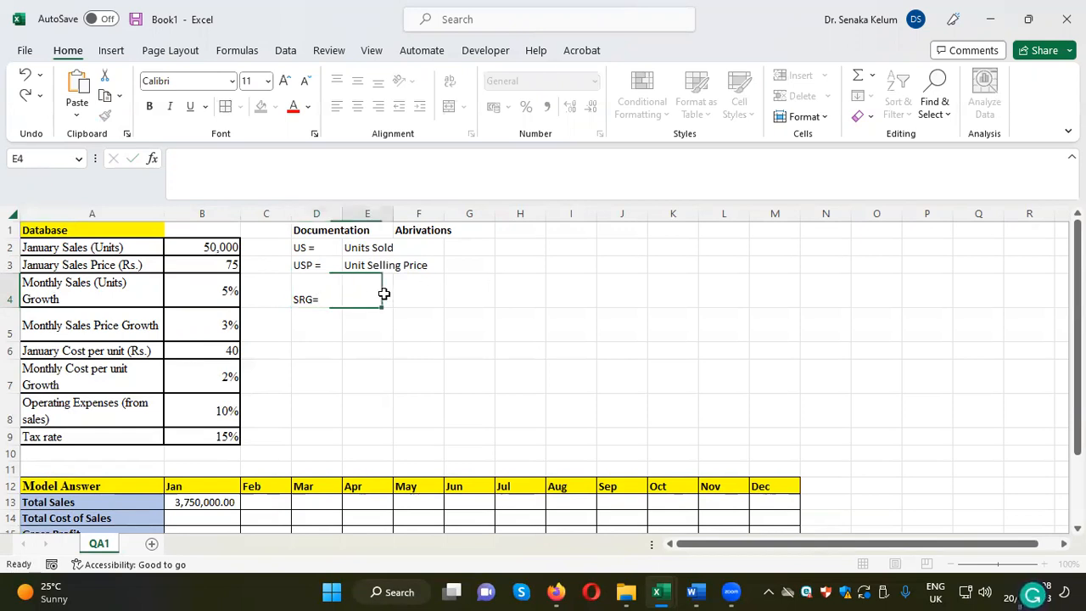
pyautogui.write('Mon')
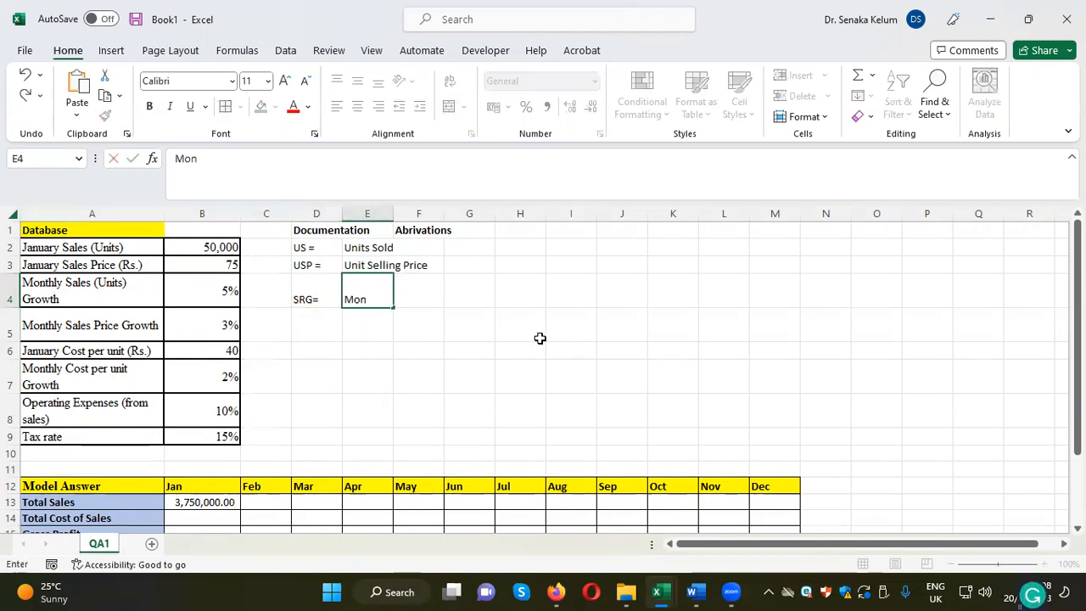
pyautogui.write('thly Sales')
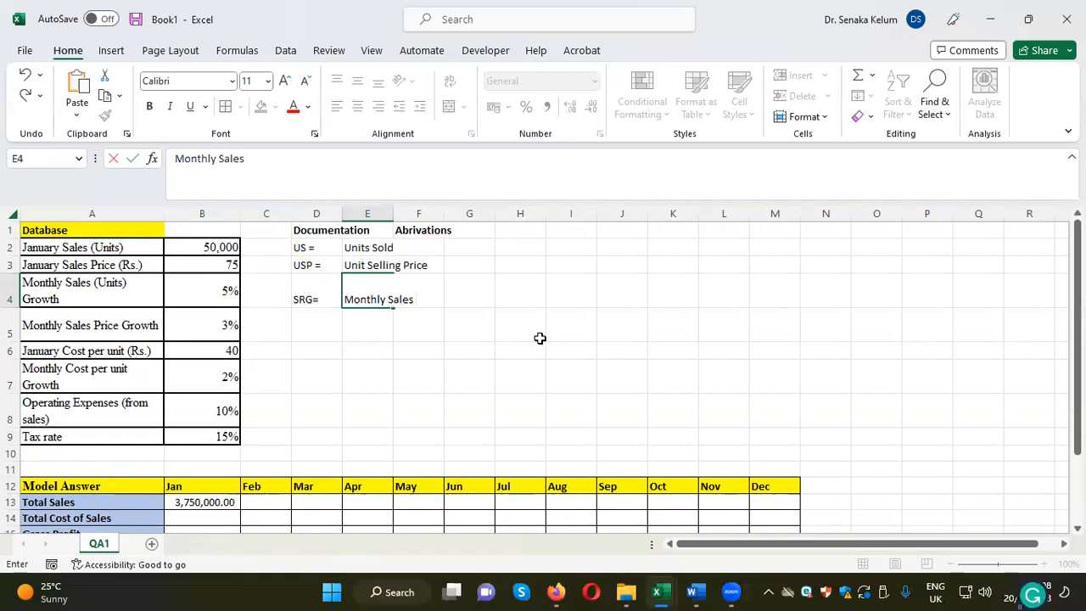
pyautogui.write(' Growth')
pyautogui.write('Rate')
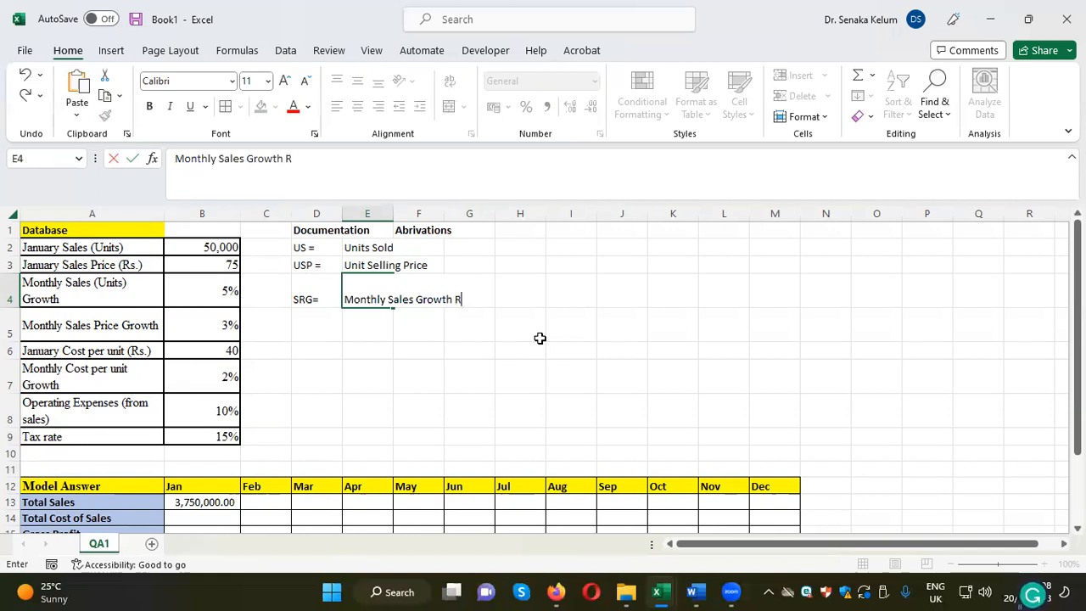
pyautogui.click(615, 316)
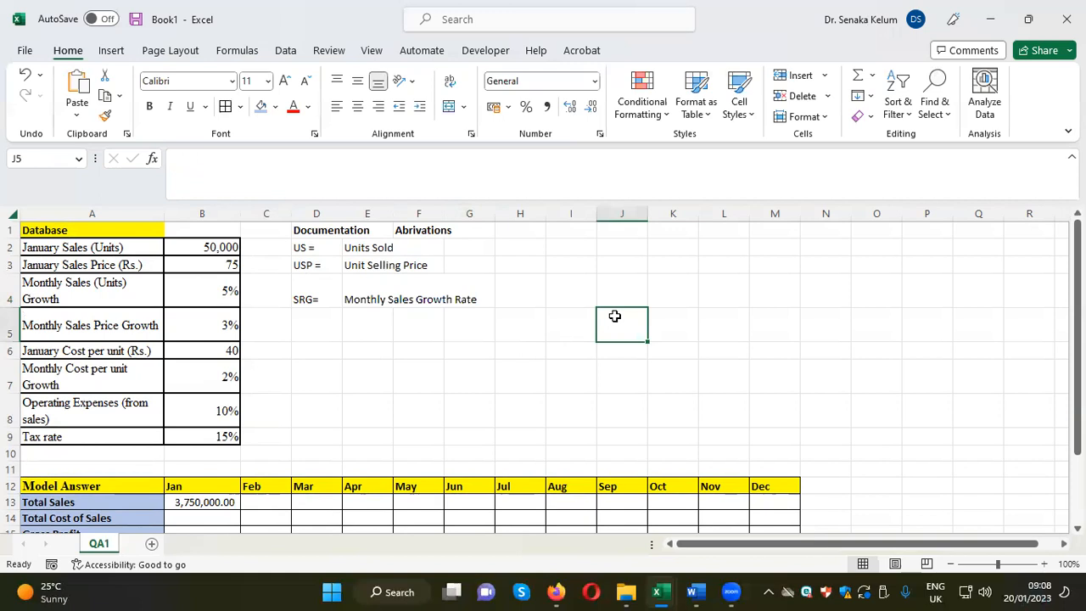
# Step: Name the Monthly Sales Price Growth cell B5 as PGR
pyautogui.click(204, 328)
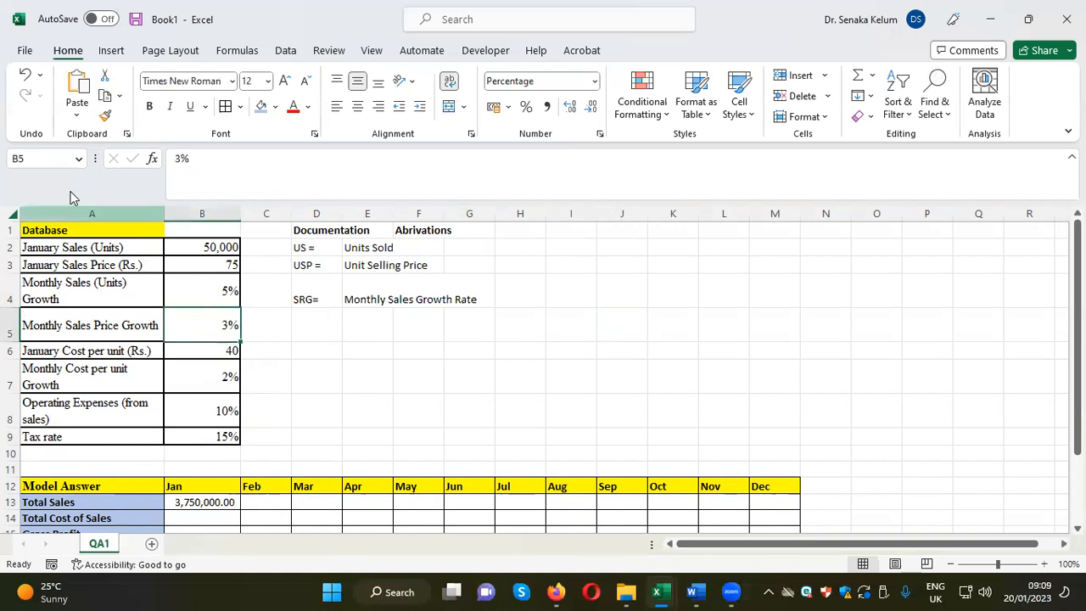
pyautogui.click(29, 158)
pyautogui.write('PGR')
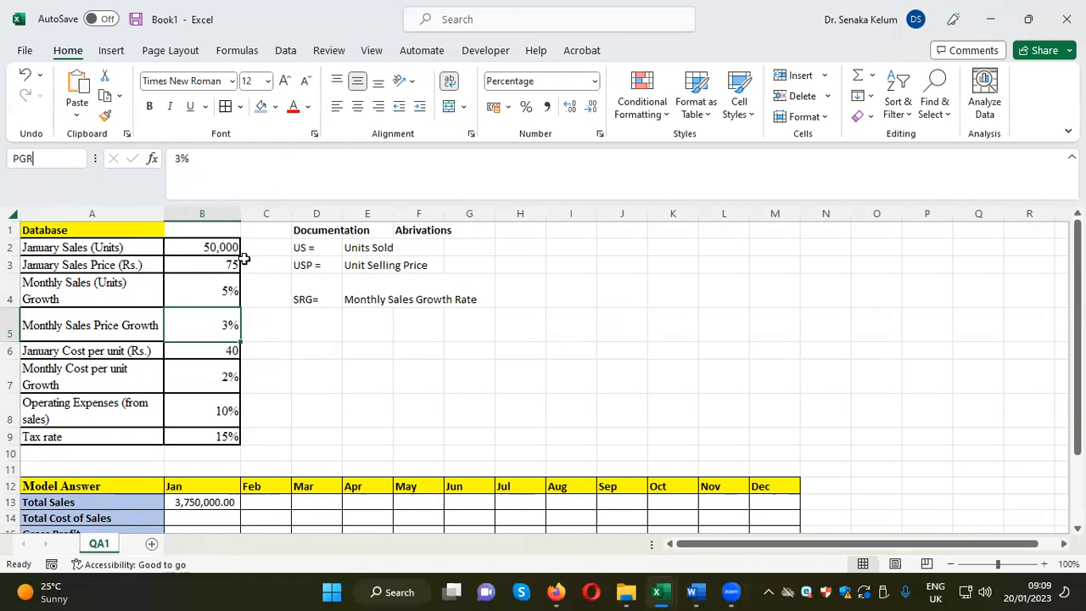
pyautogui.press('Return')
# Step: Document the price growth abbreviation by entering "PGR=" in cell D5 and "Monthly Price Growth Rate" in cell E5
pyautogui.click(307, 328)
pyautogui.write('PGR=')
pyautogui.click(384, 329)
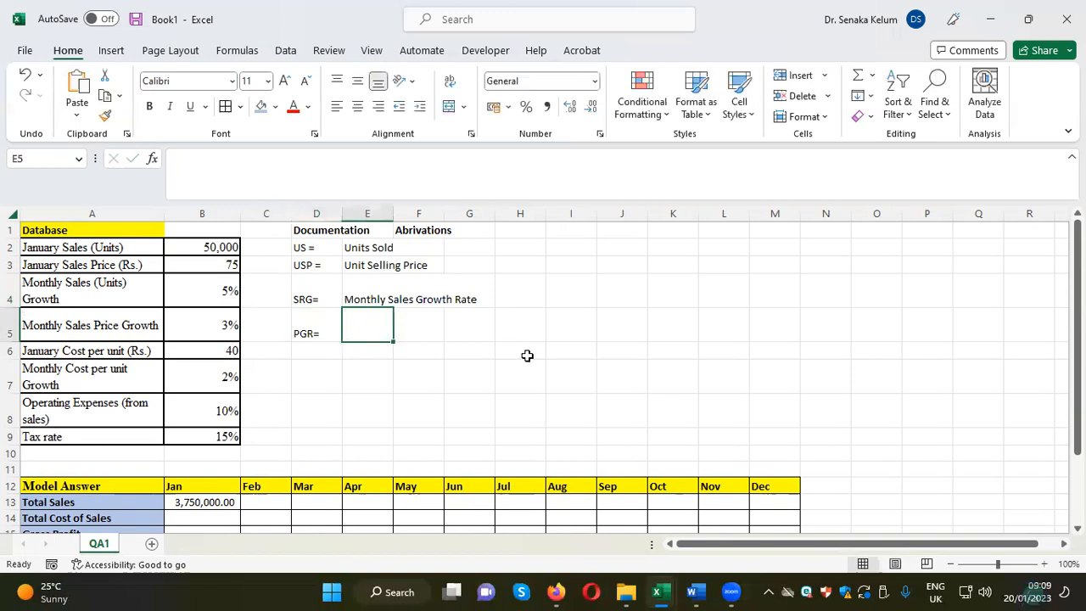
pyautogui.write('Mont')
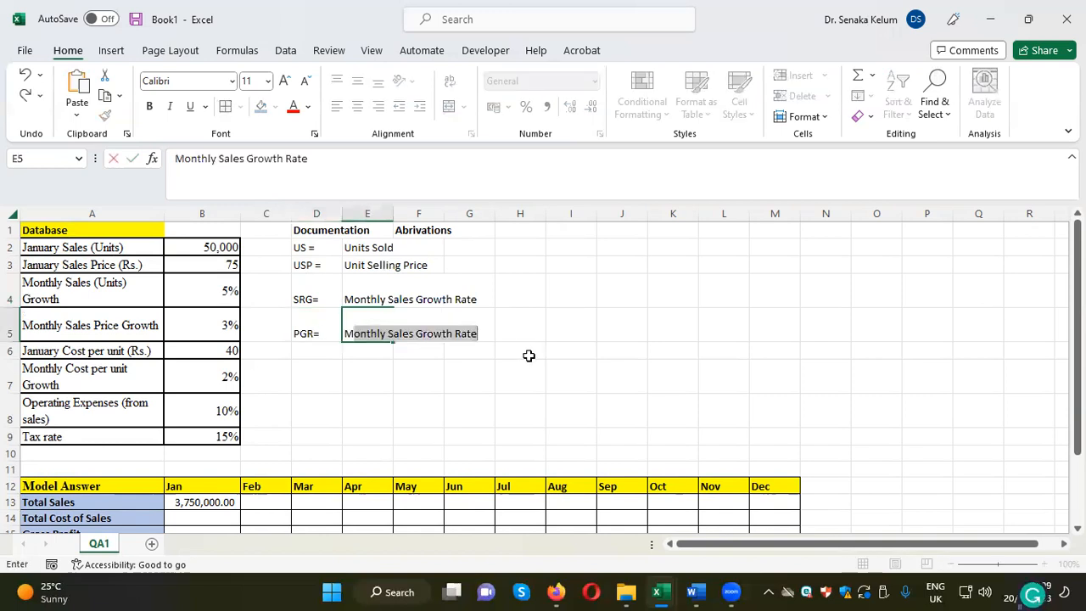
pyautogui.write('hly ')
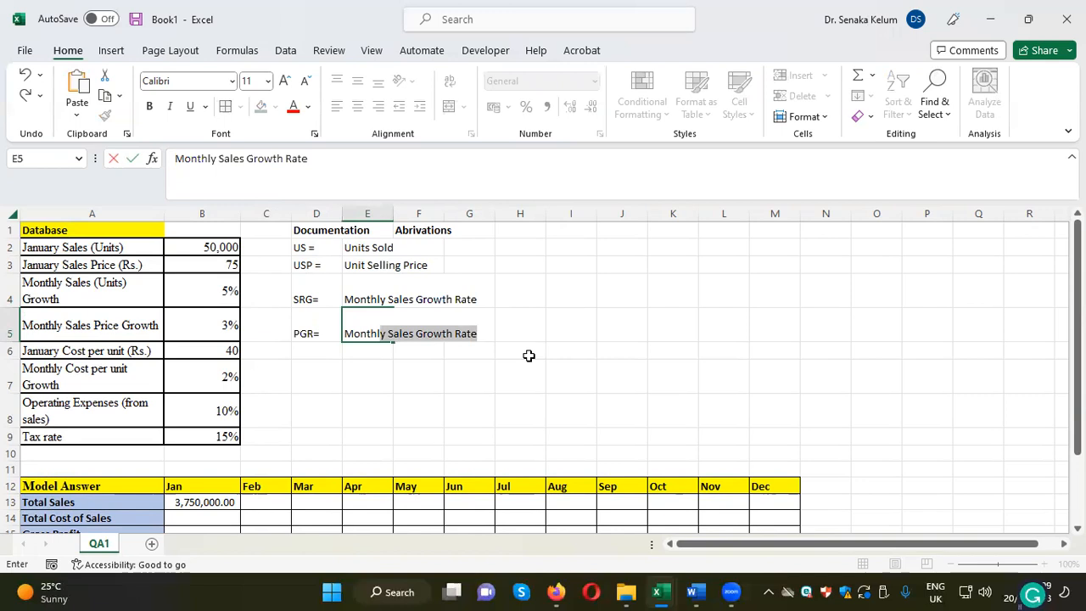
pyautogui.write('Pr')
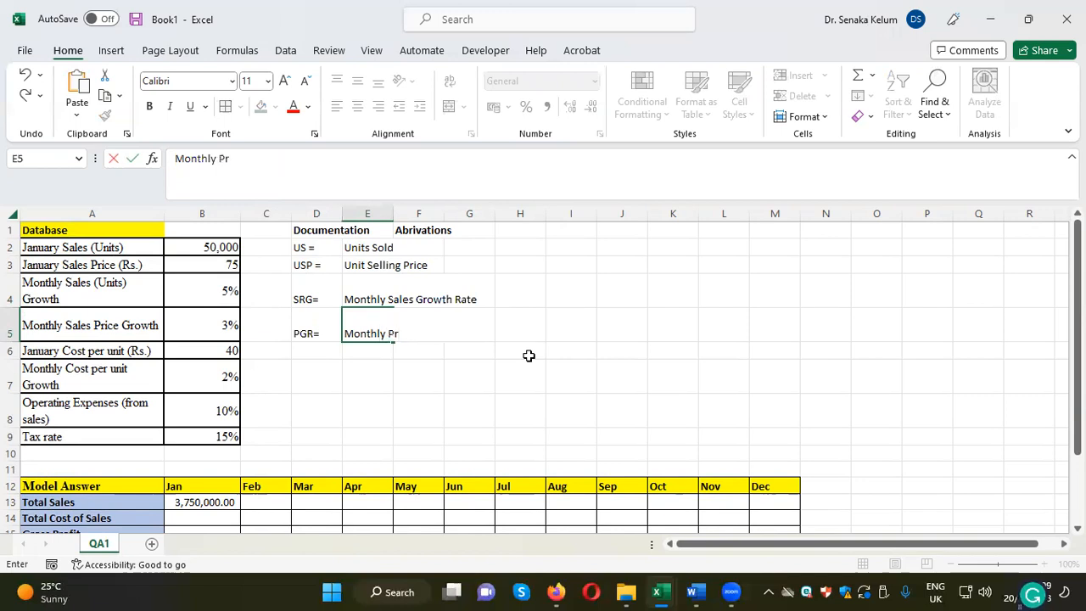
pyautogui.write('ice Growth Rate')
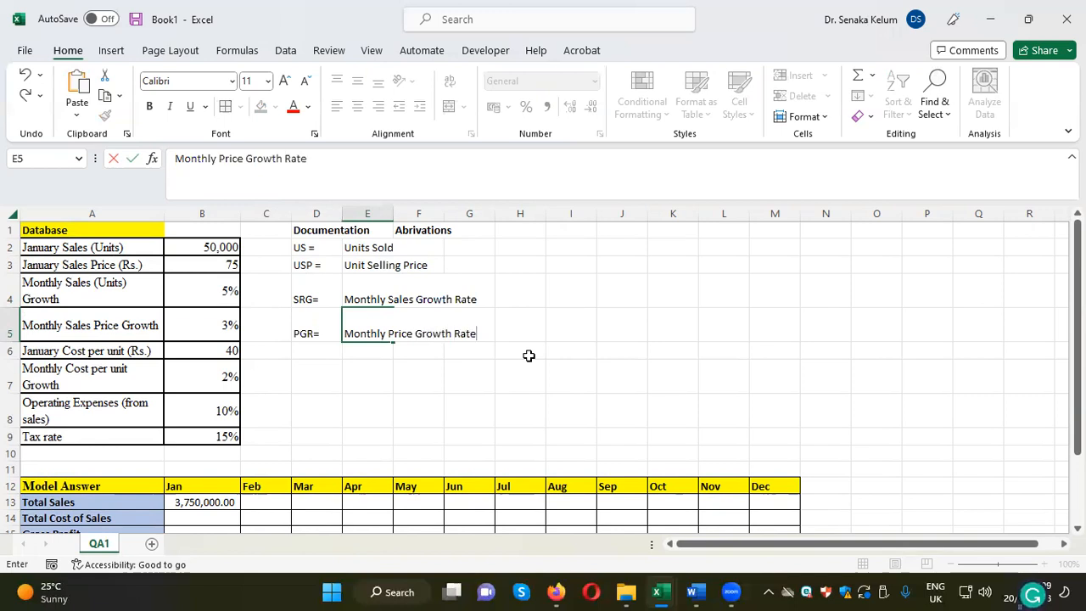
pyautogui.click(638, 370)
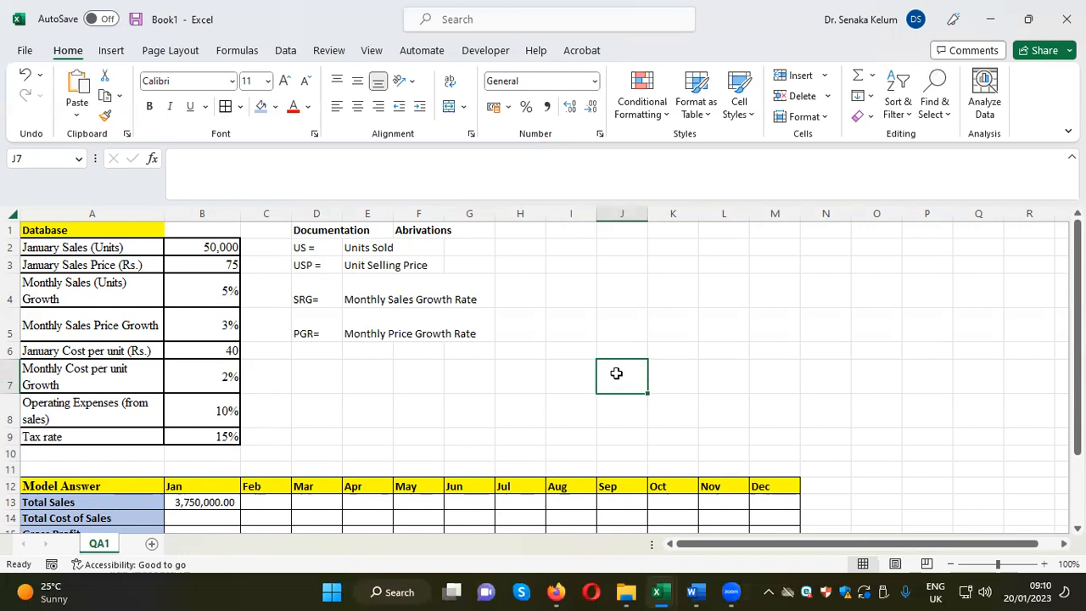
# Step: Enter the February Total Sales formula =B13*(1+SGR)*(1+PGR) in cell C13
pyautogui.scroll(-1, 637, 346)
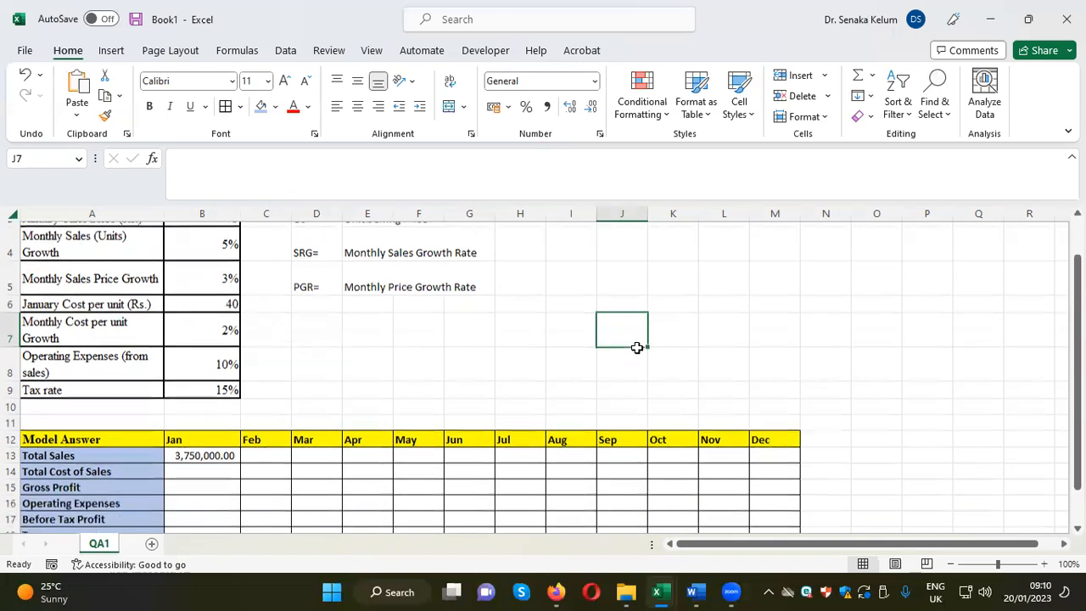
pyautogui.click(260, 454)
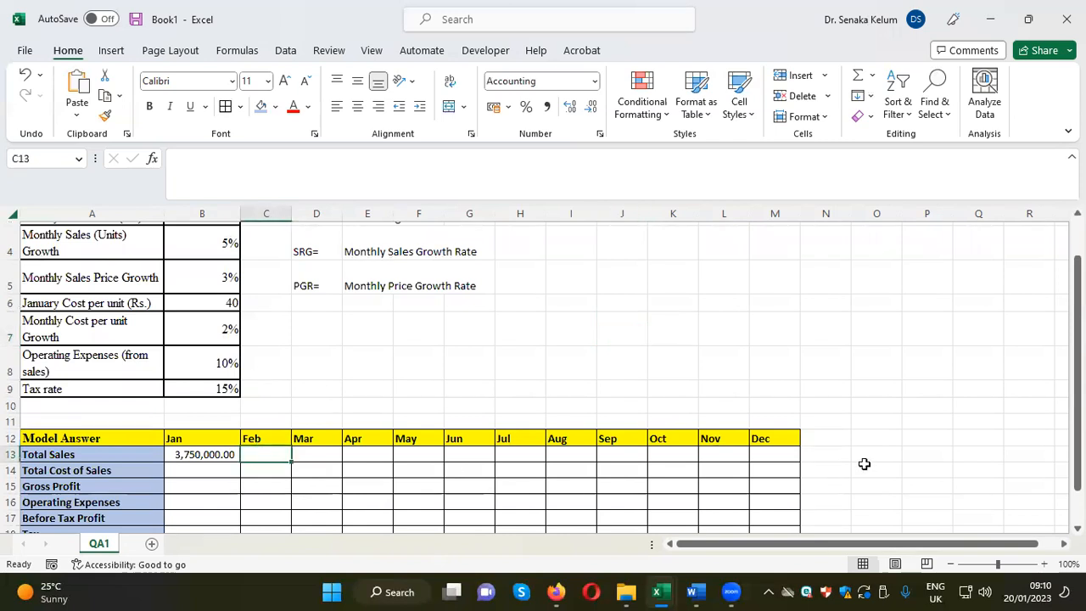
pyautogui.write('=')
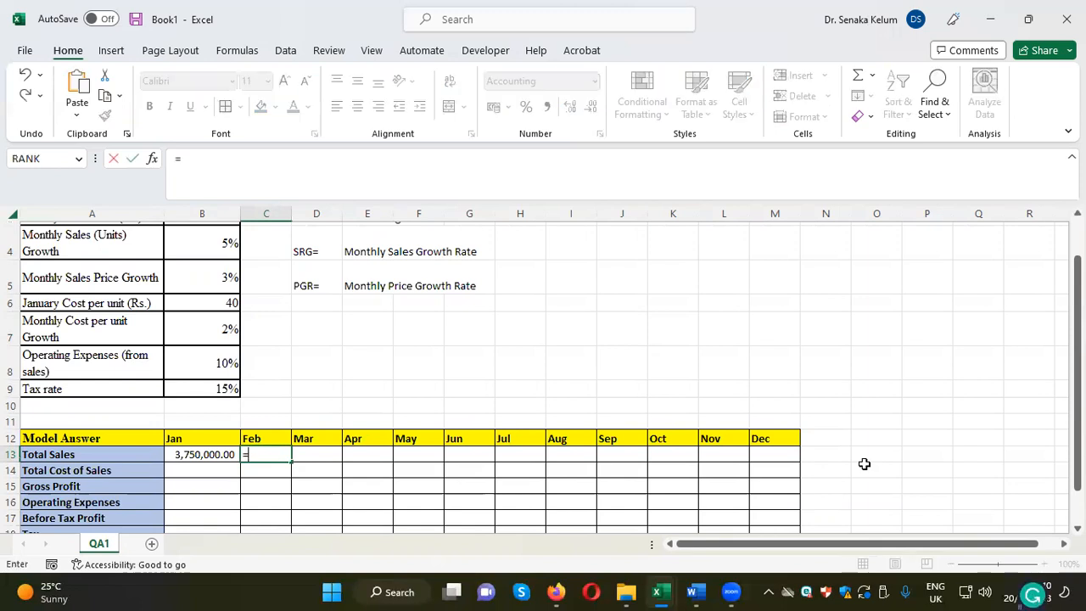
pyautogui.click(196, 457)
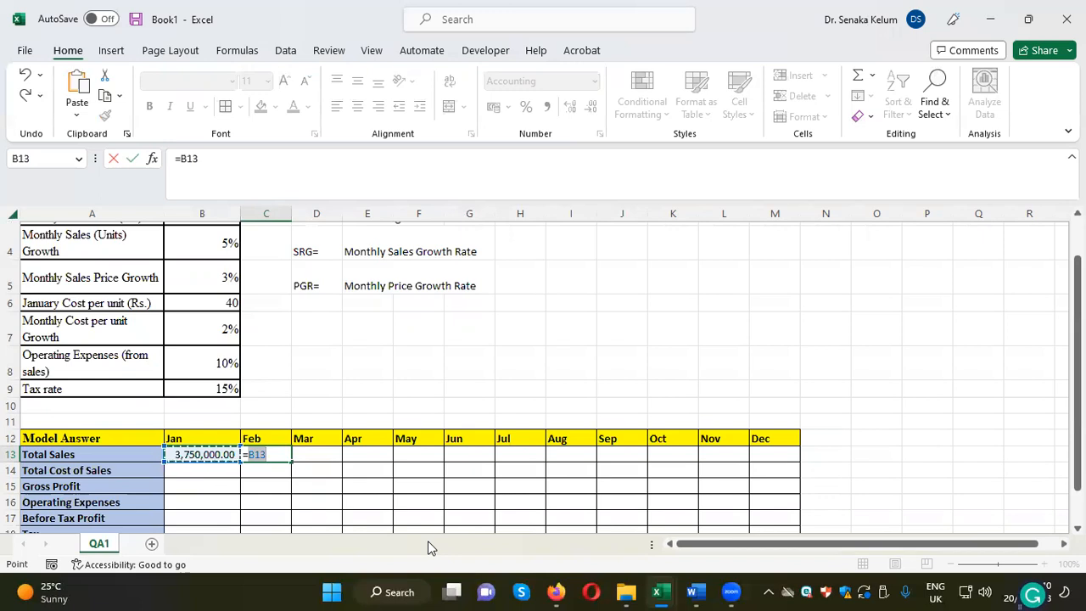
pyautogui.write('*')
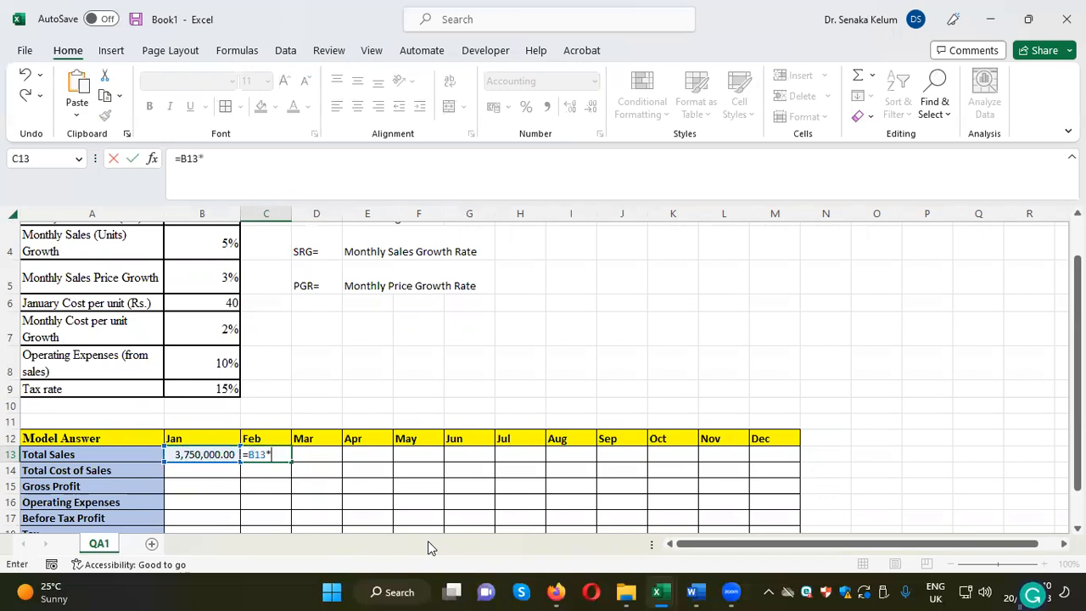
pyautogui.write('(1+')
pyautogui.write('s')
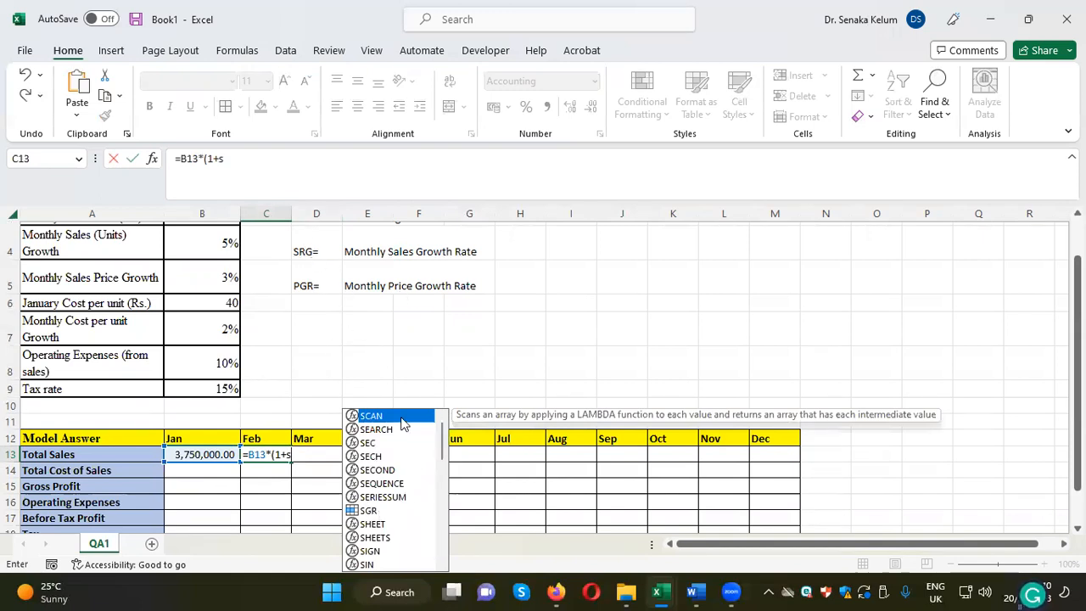
pyautogui.click(373, 511)
pyautogui.doubleClick(374, 511)
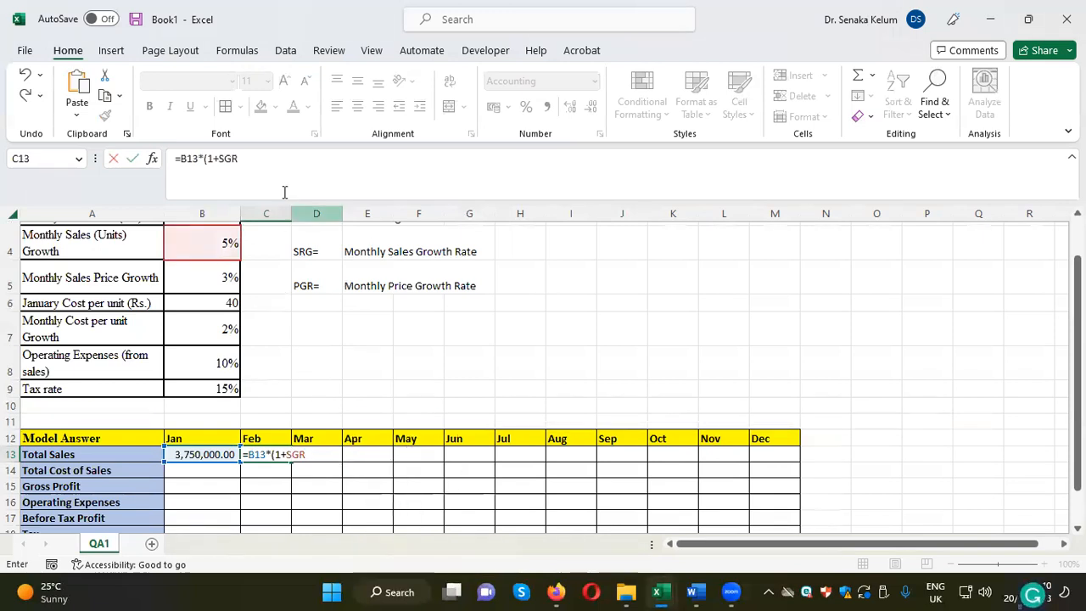
pyautogui.write(')')
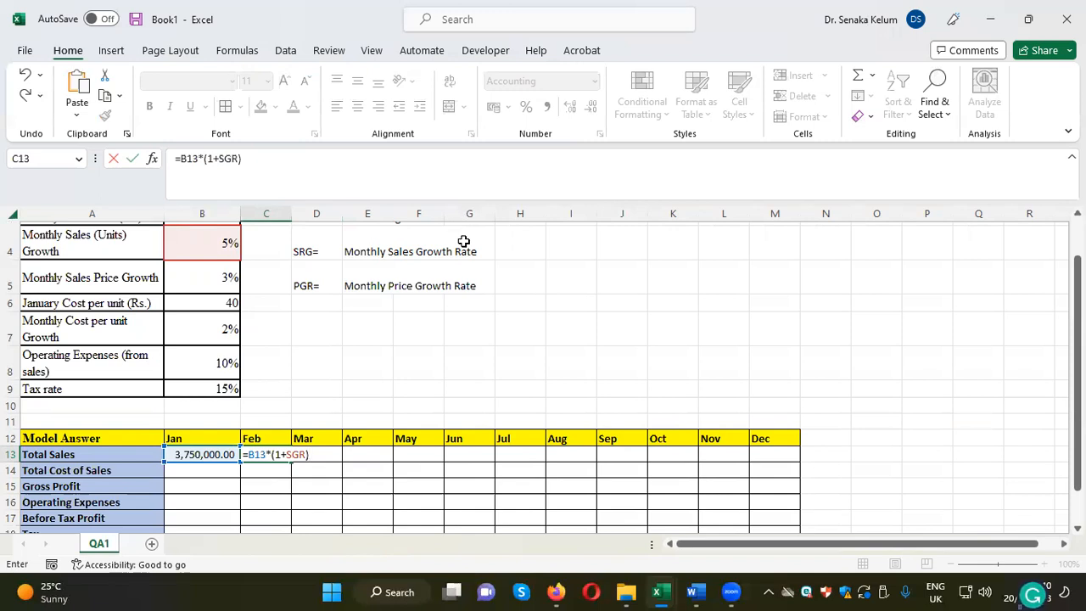
pyautogui.write('*(1+p')
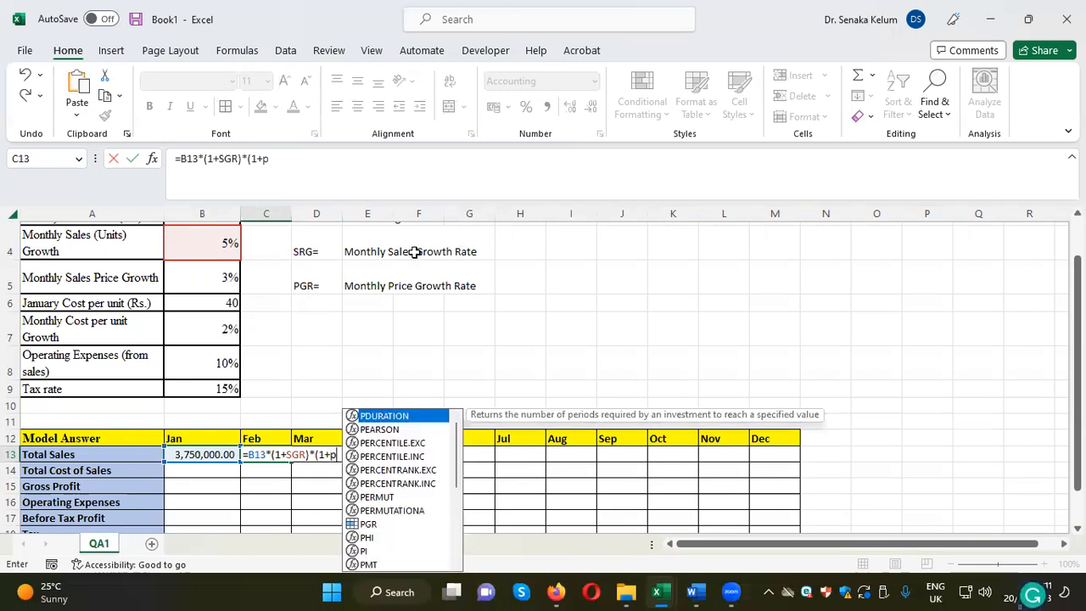
pyautogui.doubleClick(368, 524)
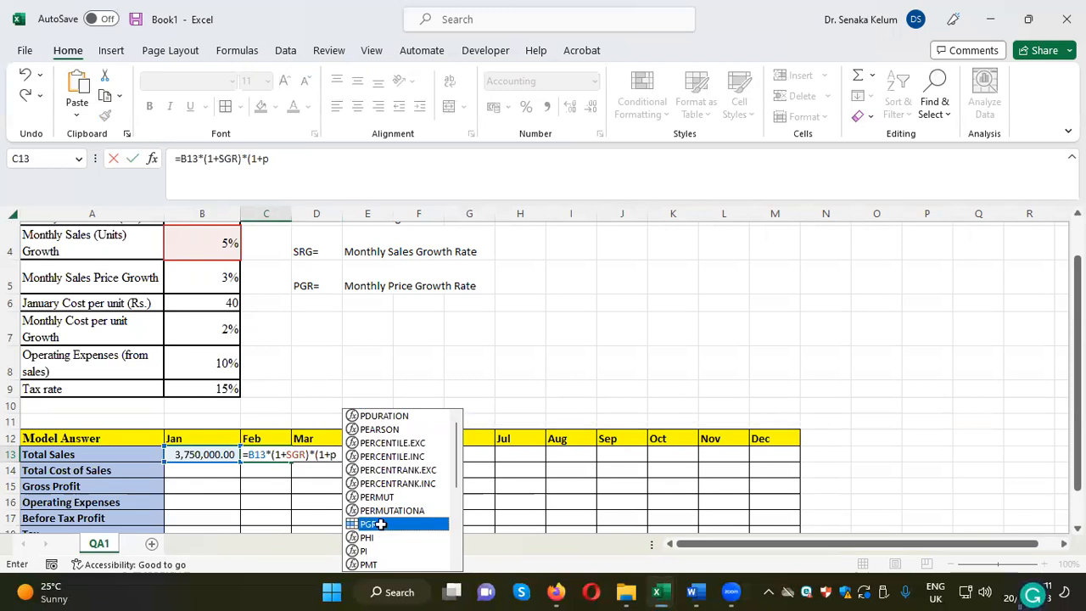
pyautogui.write(')')
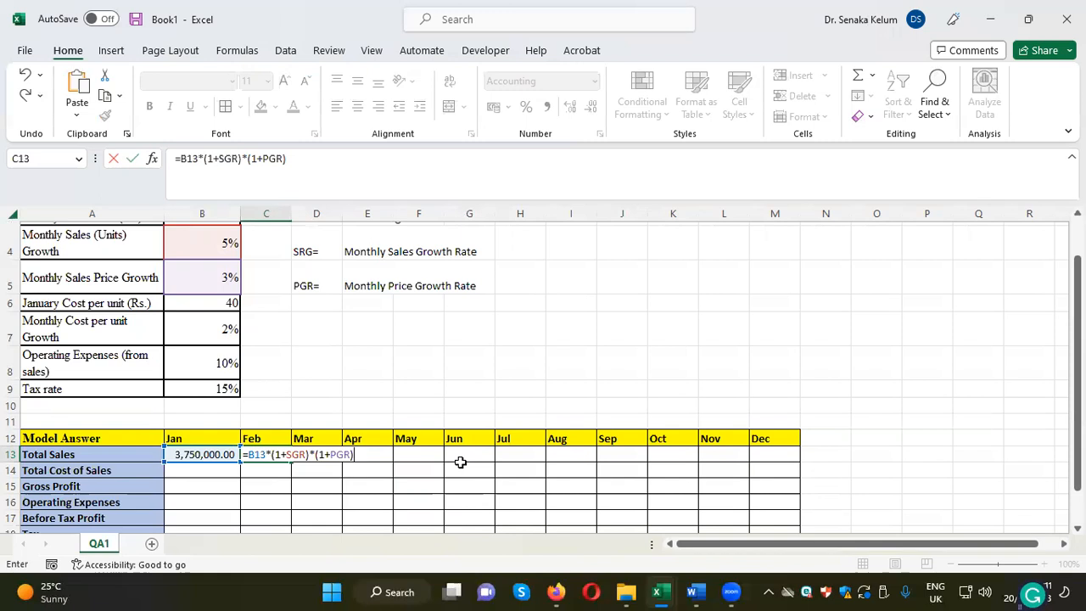
pyautogui.press('Return')
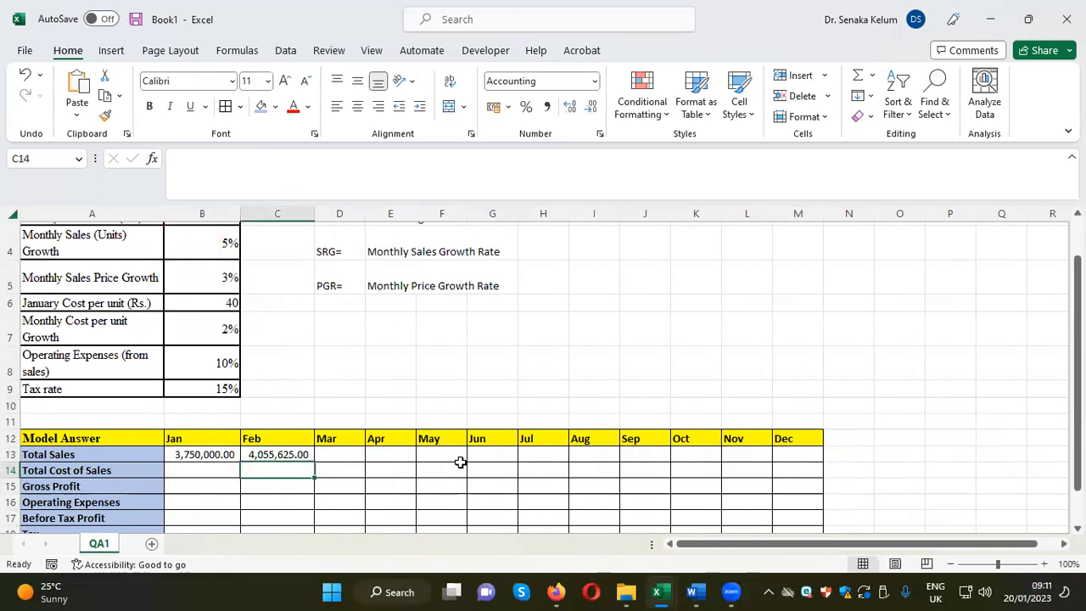
# Step: Correct the sales growth abbreviation in cell D4 to "SGR="
pyautogui.click(337, 252)
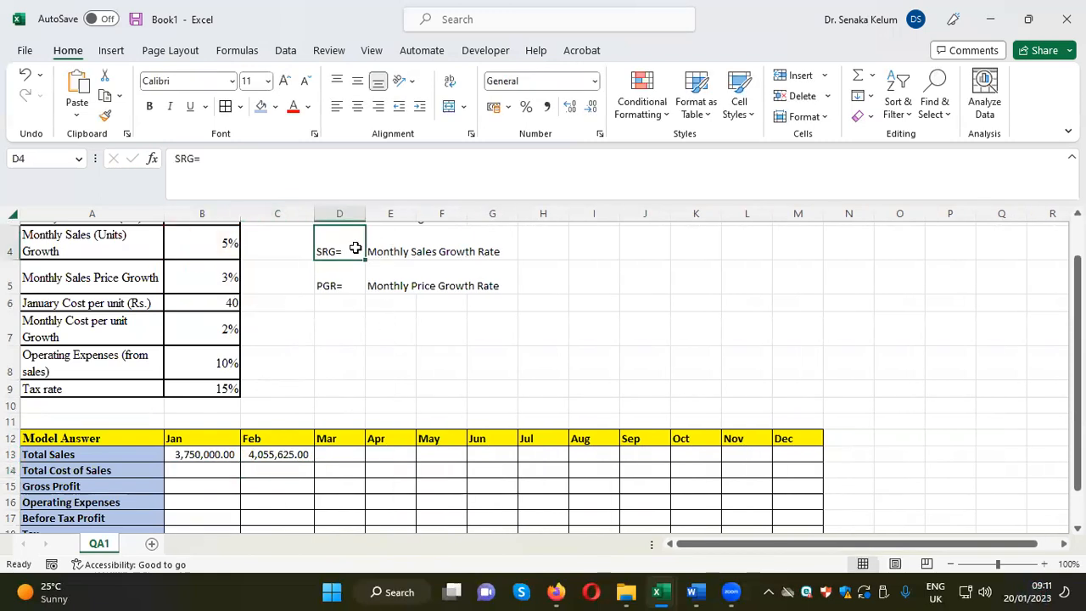
pyautogui.click(195, 157)
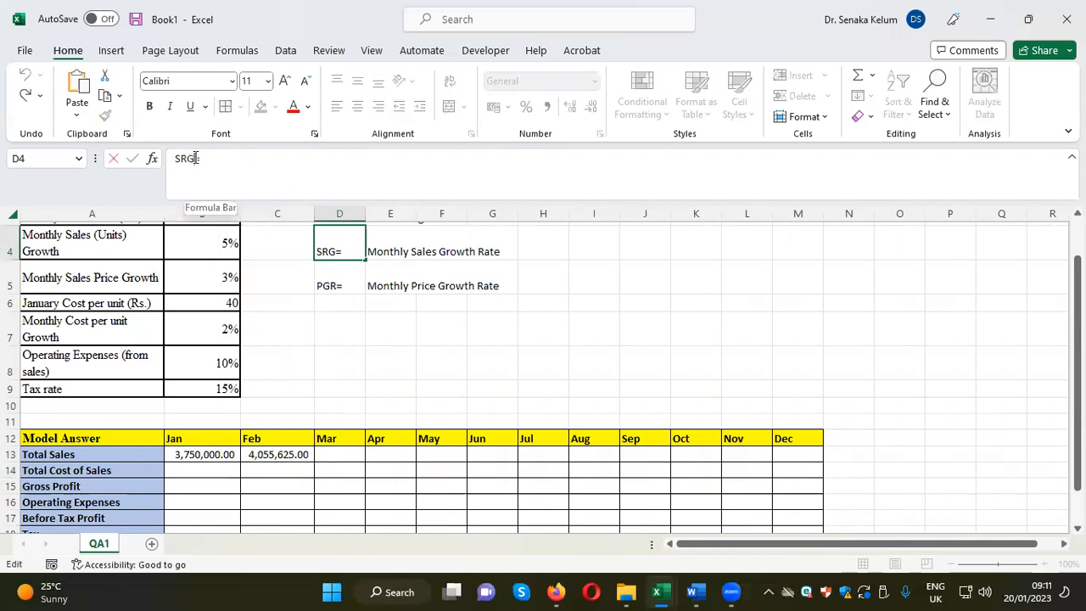
pyautogui.press('BackSpace')
pyautogui.press('BackSpace')
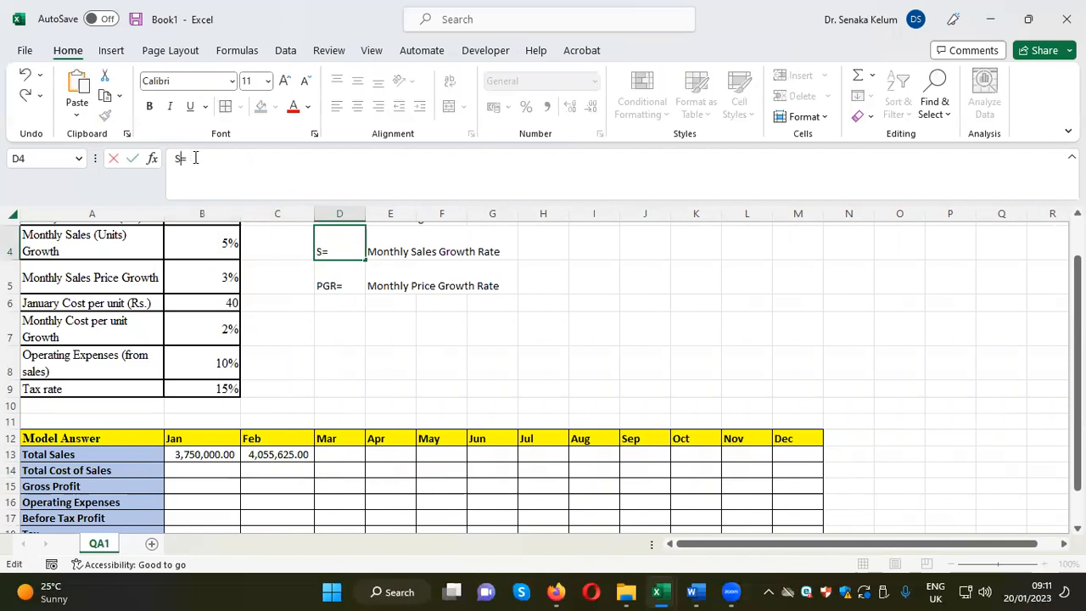
pyautogui.write('GR')
pyautogui.click(684, 293)
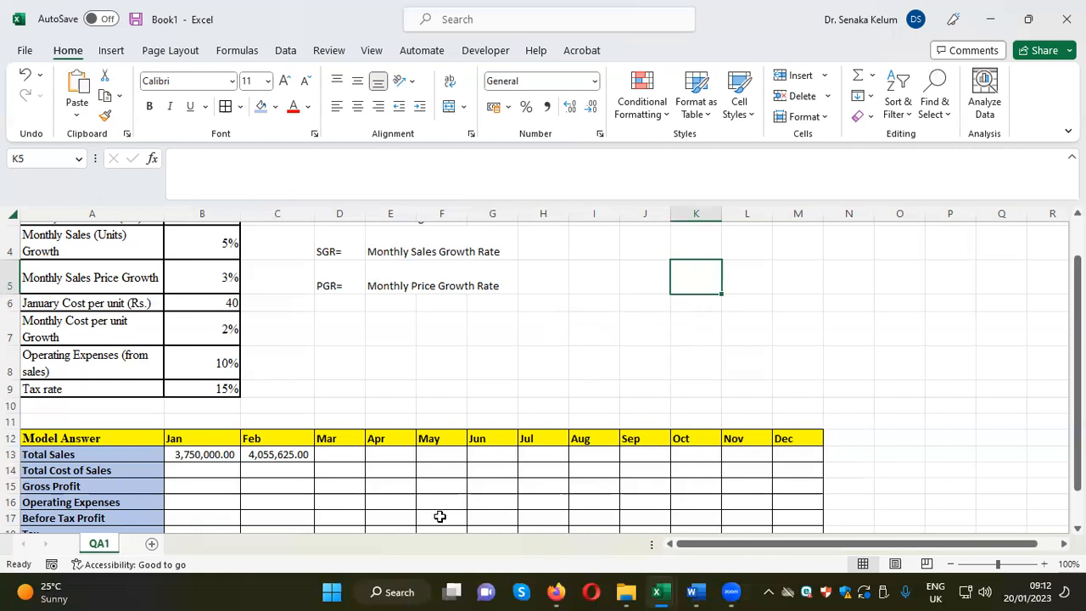
# Step: Copy the February Total Sales formula from C13 across row 13 through December in M13
pyautogui.click(285, 450)
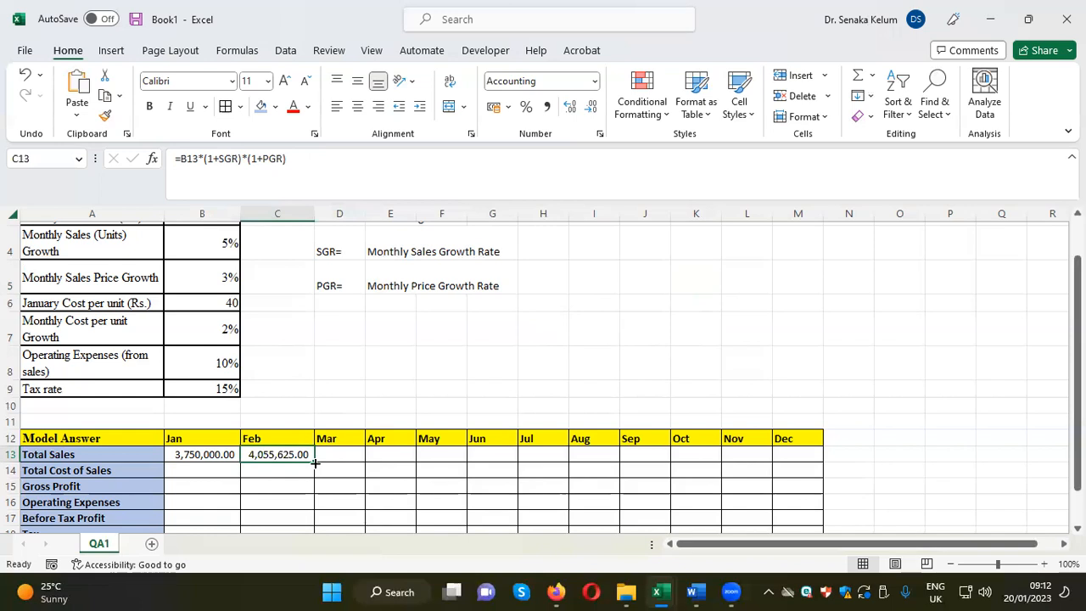
pyautogui.moveTo(315, 462); pyautogui.dragTo(818, 456)
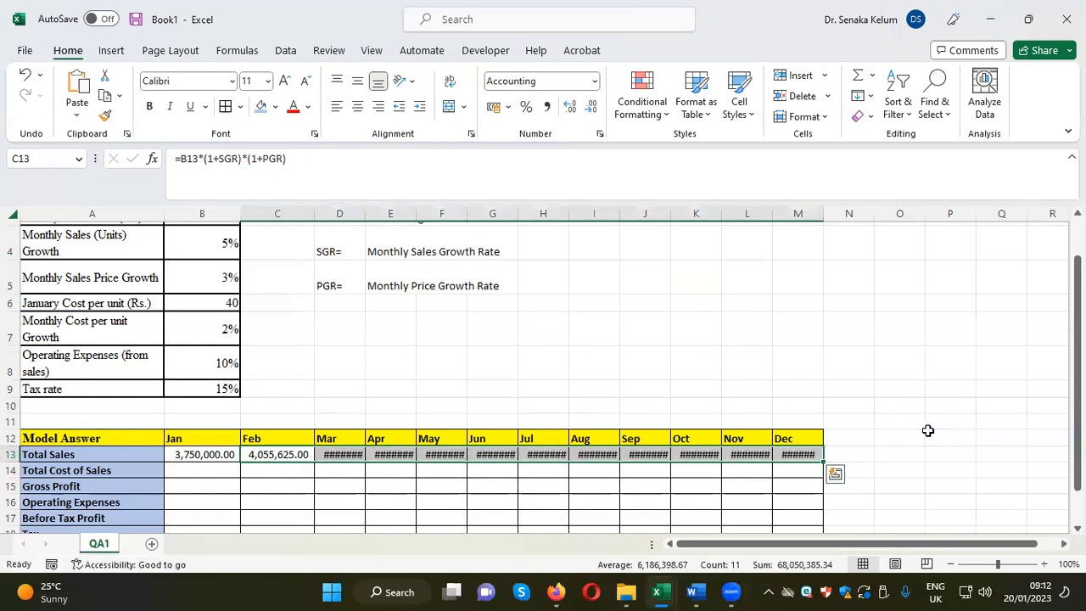
# Step: Fit columns D to M to their contents so every monthly Total Sales figure shows, and narrow column E to about the other months' width
pyautogui.doubleClick(823, 213)
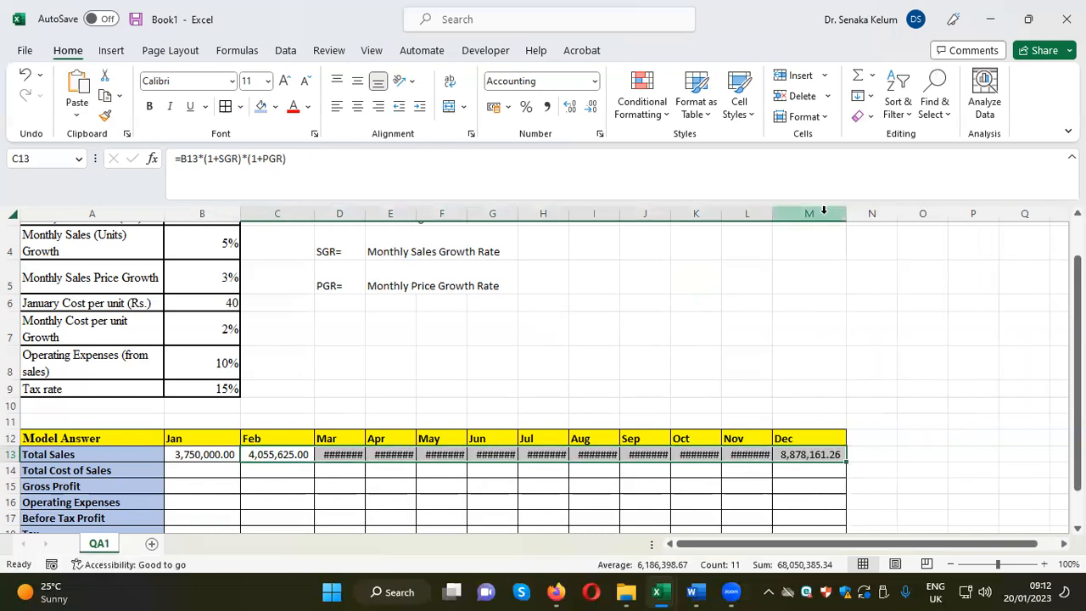
pyautogui.doubleClick(771, 214)
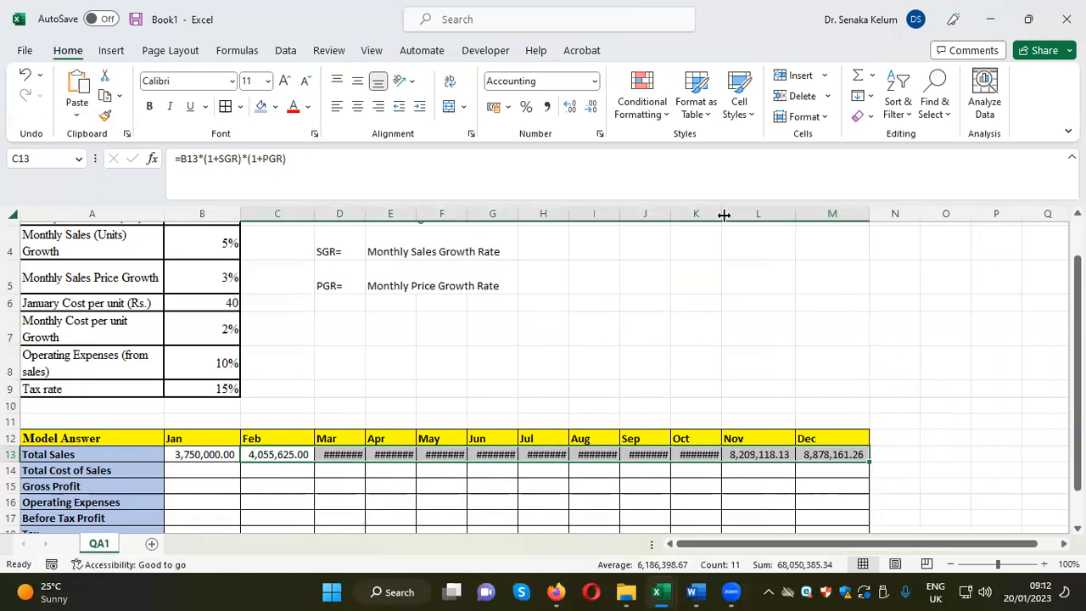
pyautogui.doubleClick(721, 213)
pyautogui.doubleClick(670, 213)
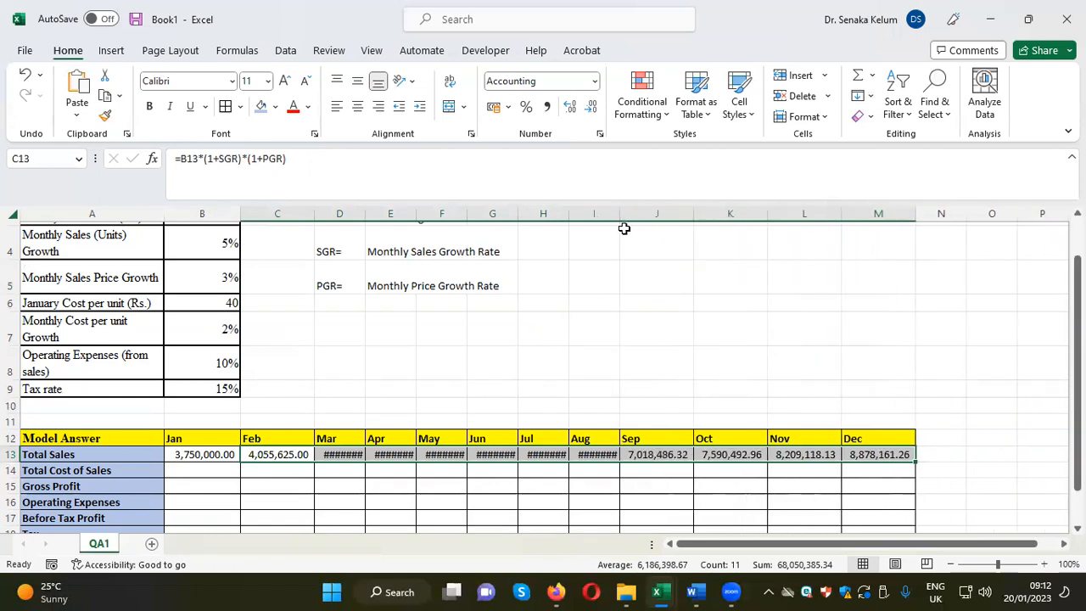
pyautogui.doubleClick(619, 214)
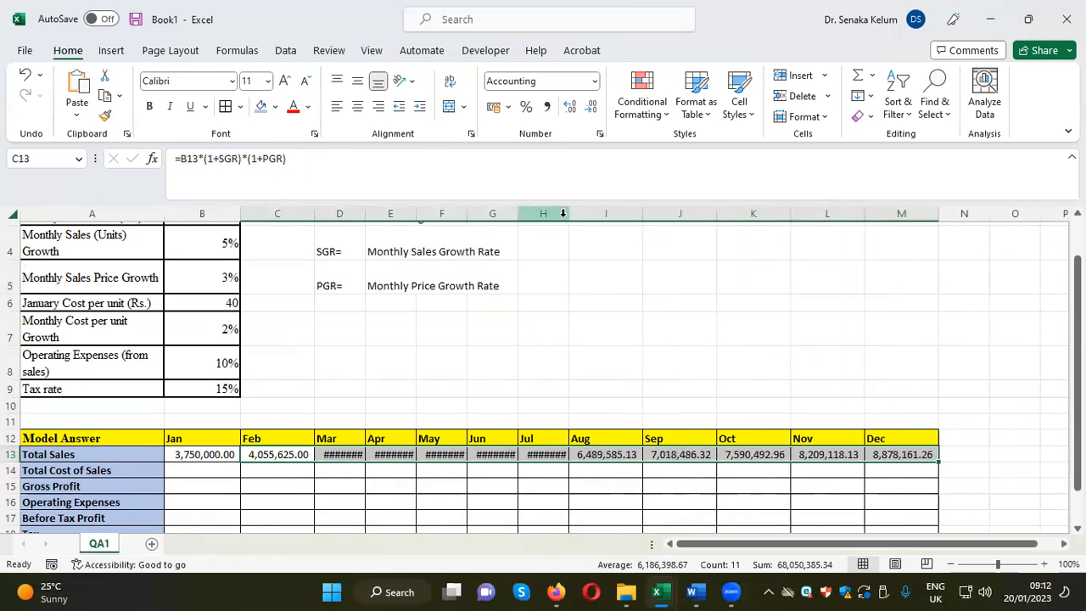
pyautogui.doubleClick(567, 214)
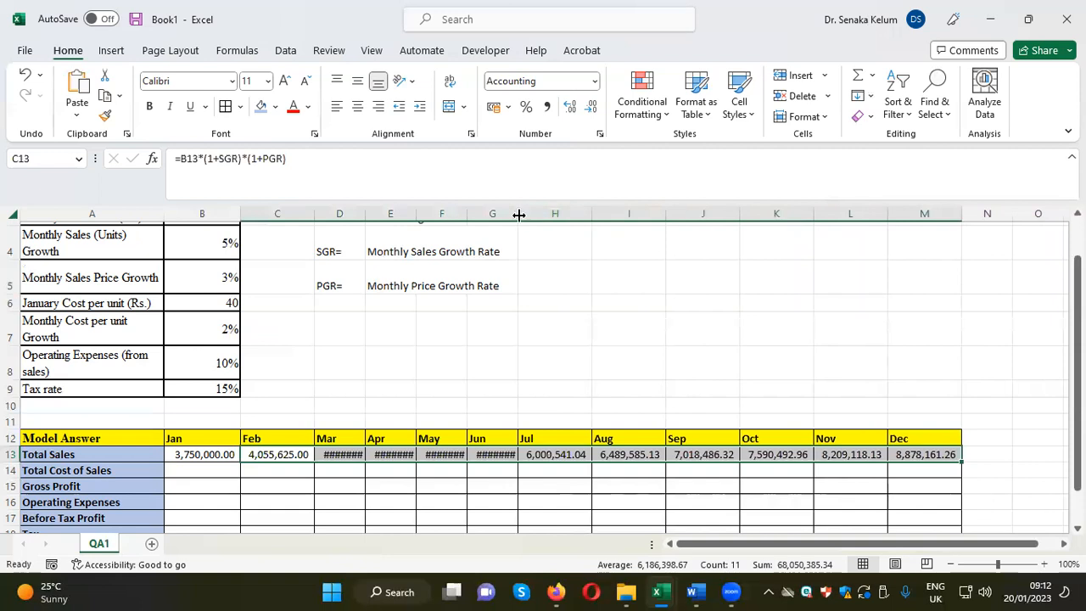
pyautogui.doubleClick(517, 214)
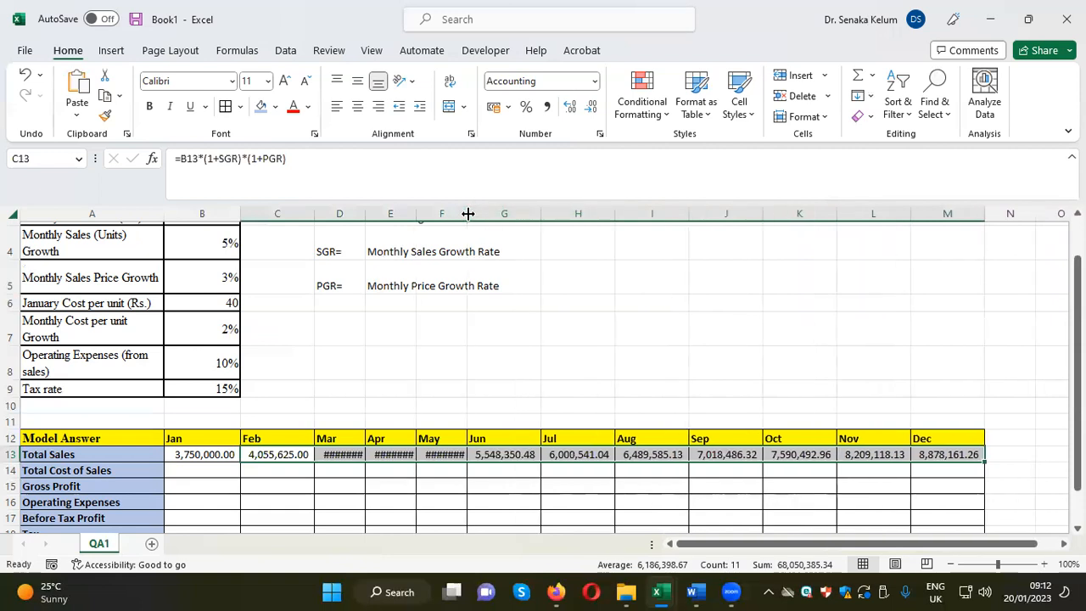
pyautogui.doubleClick(471, 214)
pyautogui.doubleClick(417, 214)
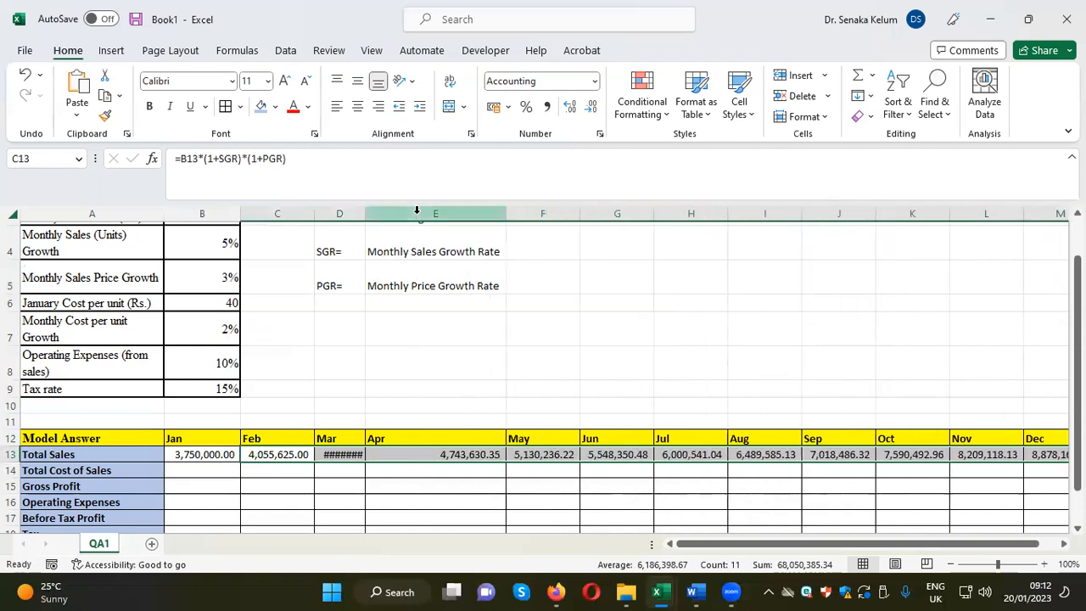
pyautogui.doubleClick(364, 214)
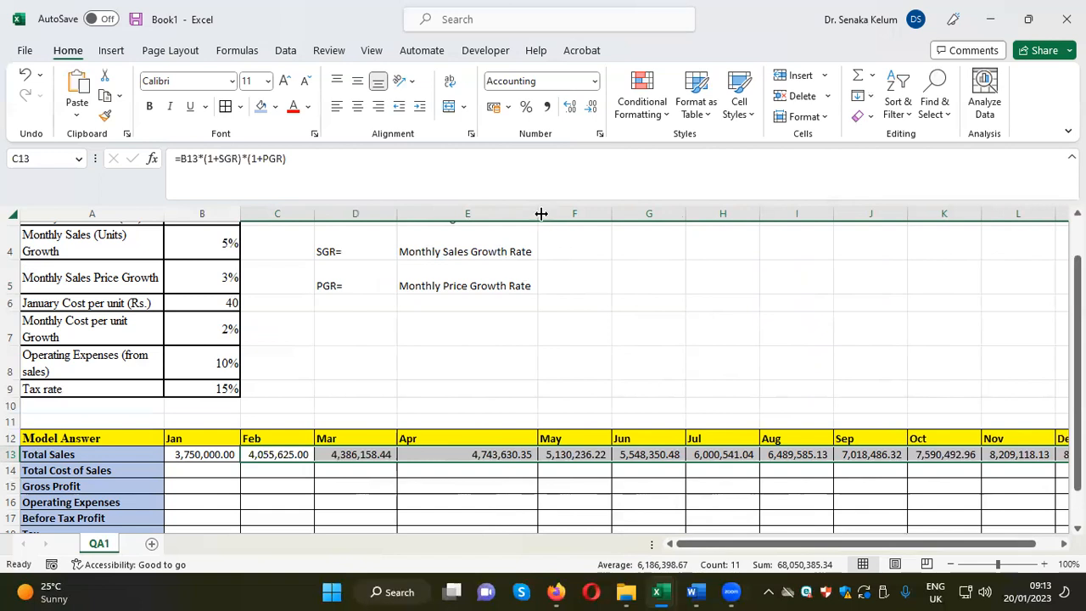
pyautogui.moveTo(537, 213); pyautogui.dragTo(485, 221)
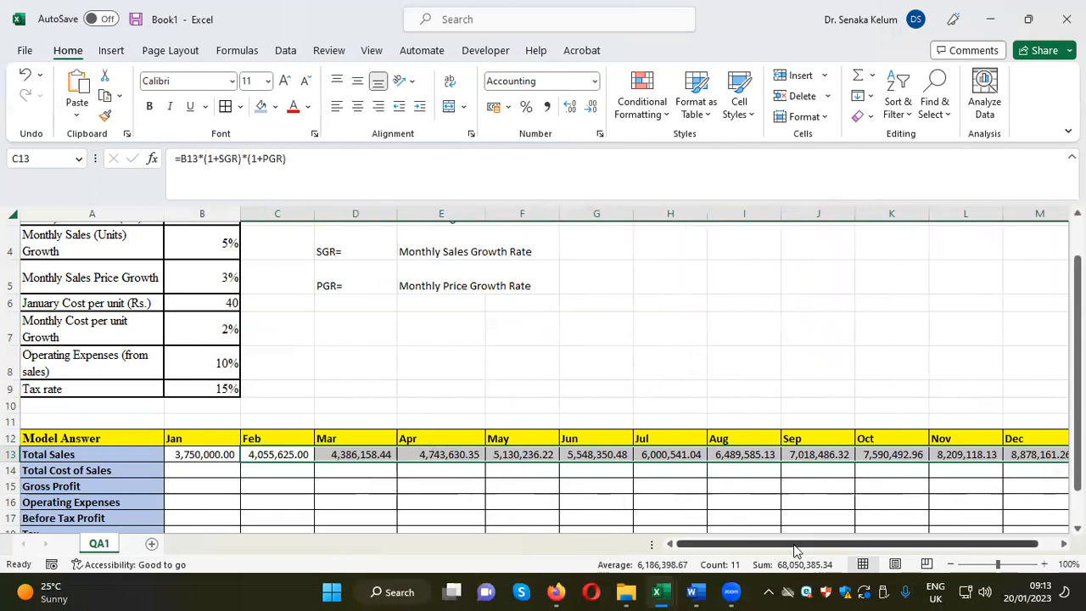
pyautogui.click(757, 336)
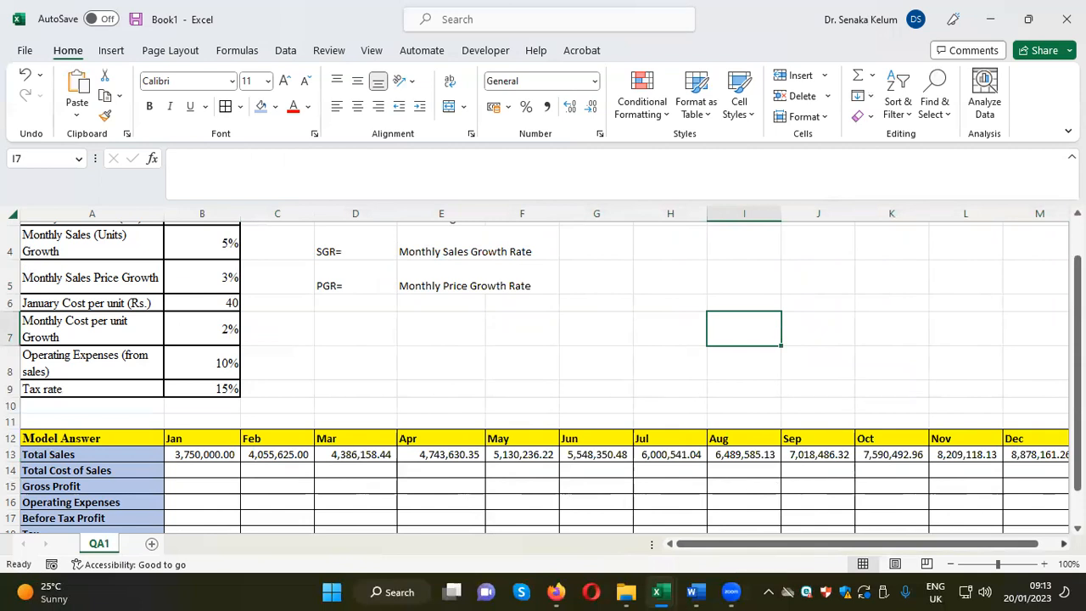
pyautogui.hscroll(1, 904, 512)
pyautogui.click(900, 455)
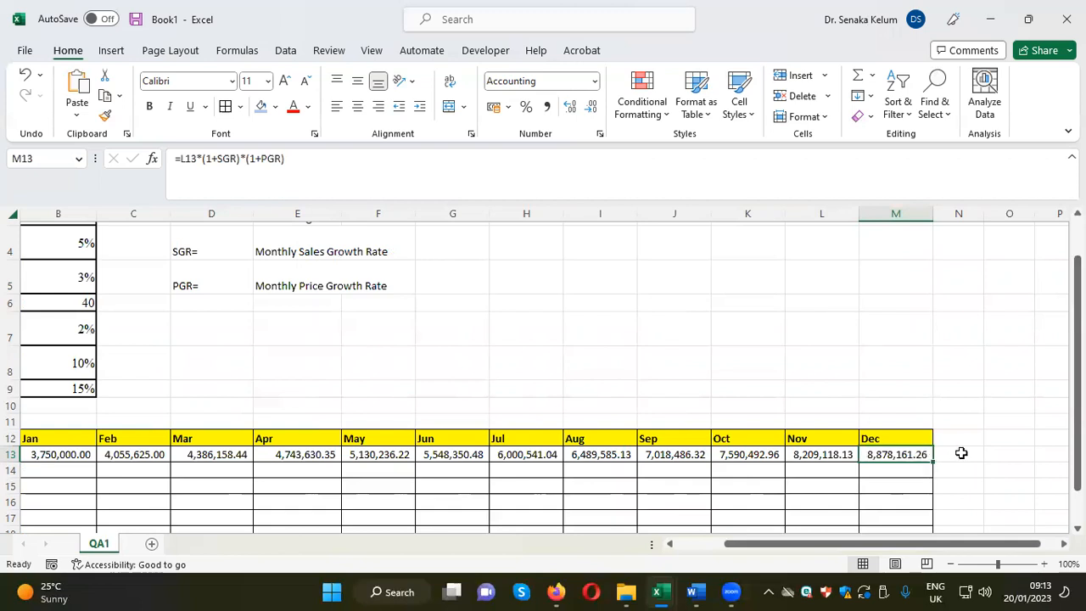
pyautogui.moveTo(795, 545); pyautogui.dragTo(738, 551)
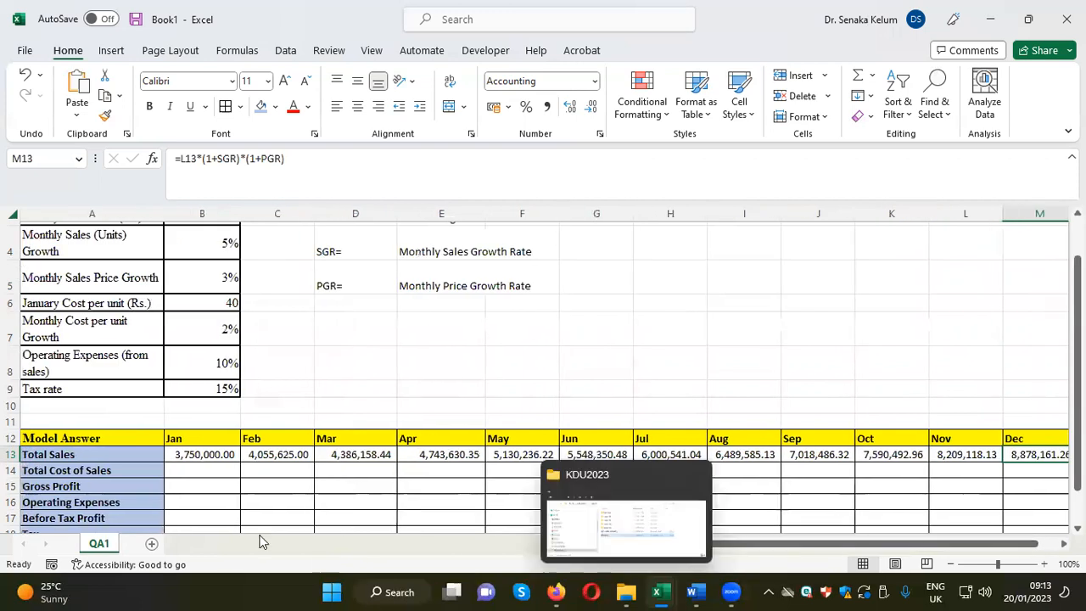
# Step: Name the January Cost per unit cell B6 as CPU
pyautogui.click(219, 473)
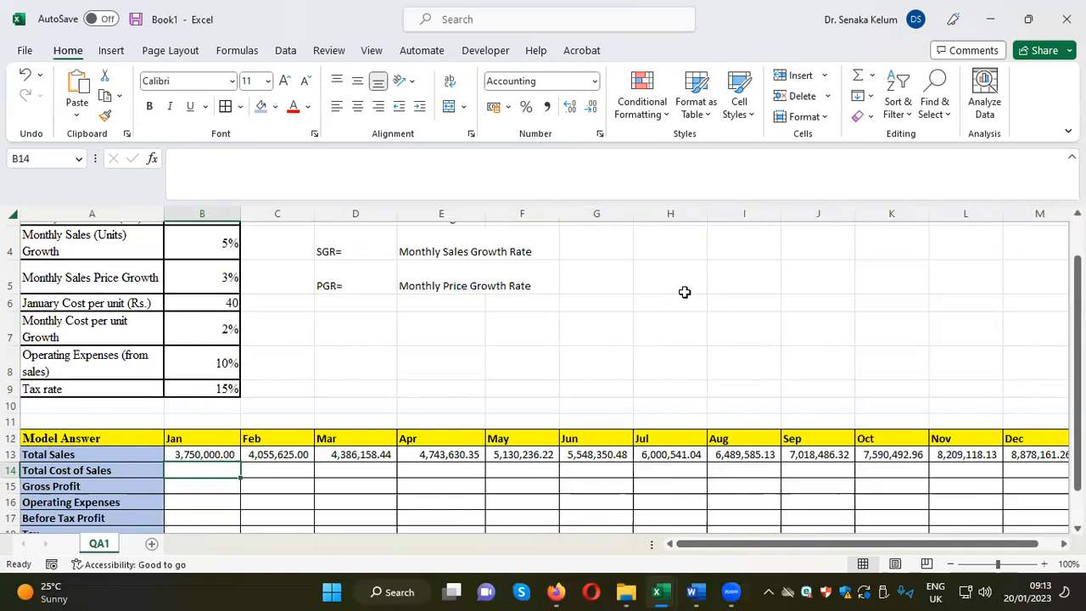
pyautogui.scroll(1, 725, 322)
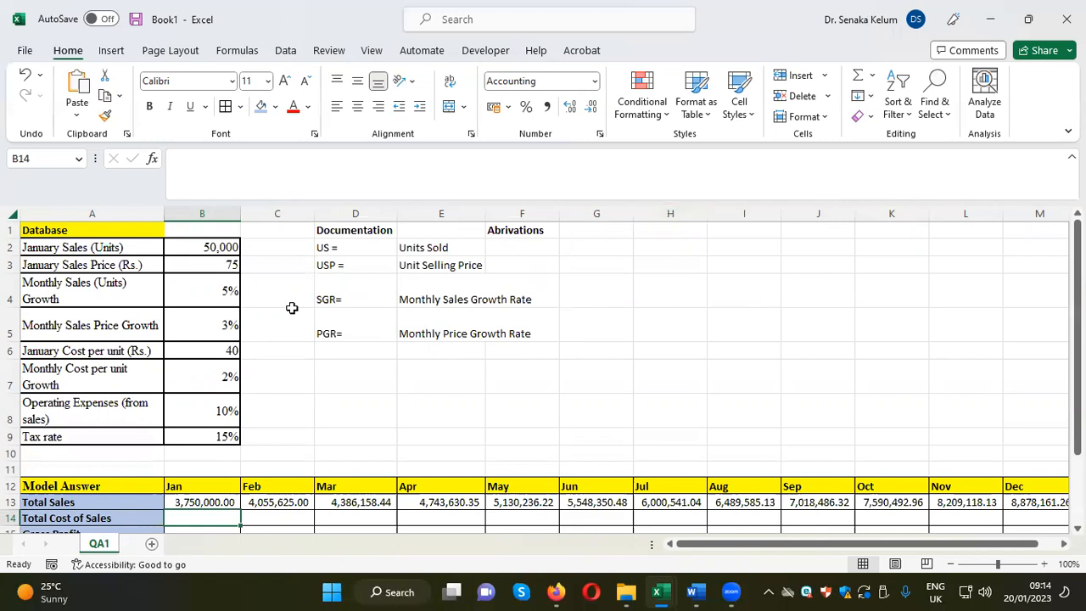
pyautogui.click(224, 351)
pyautogui.click(55, 156)
pyautogui.write('c')
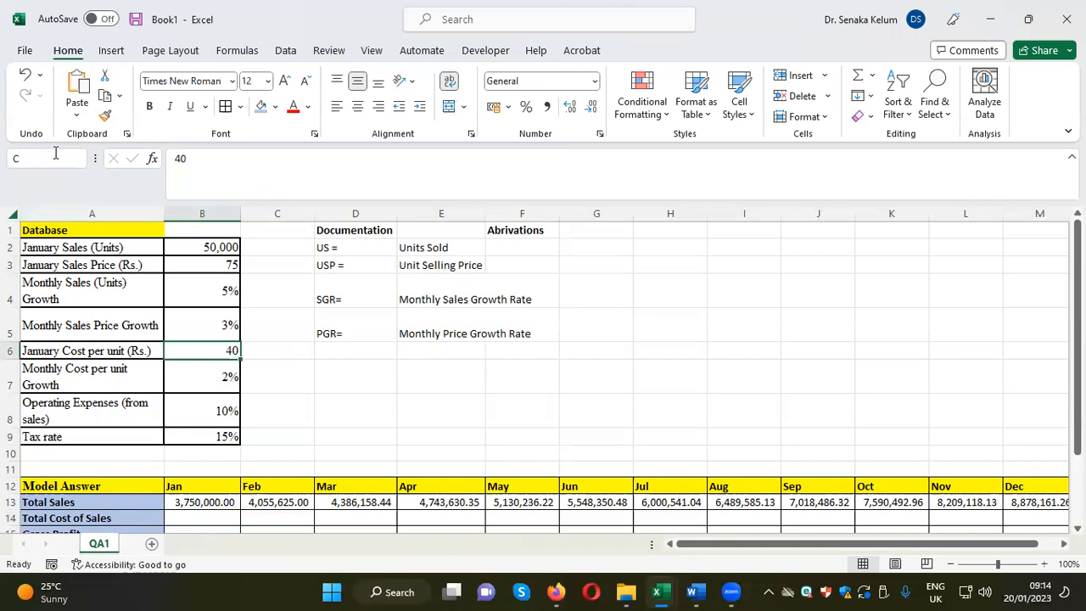
pyautogui.write('PU')
# Step: Document the abbreviation "CPU =" in cell D6 with the meaning "Cost per Unit" in E6
pyautogui.click(338, 351)
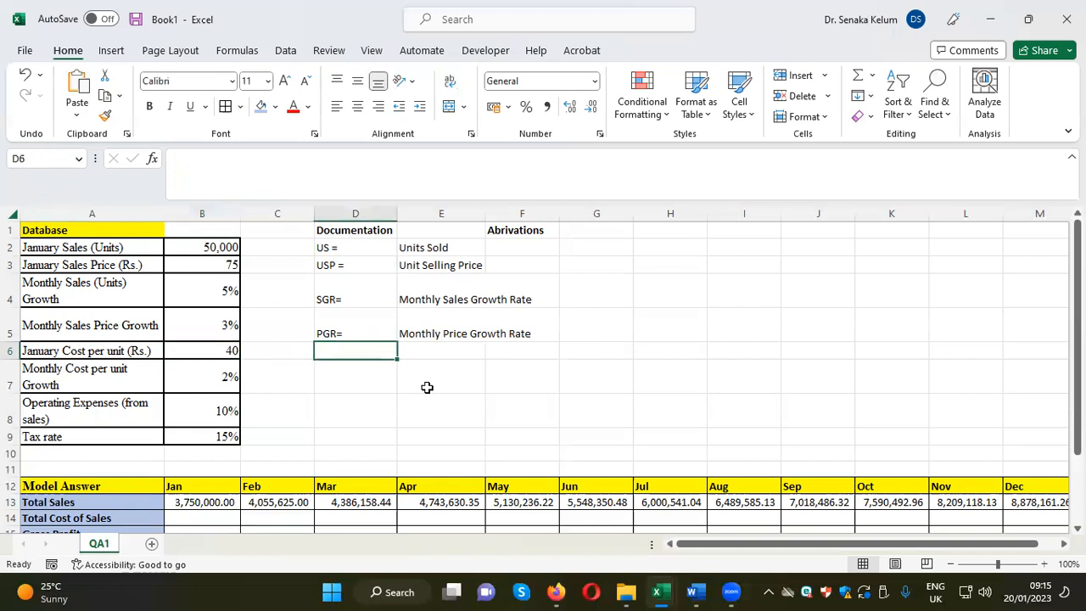
pyautogui.write('CPU =')
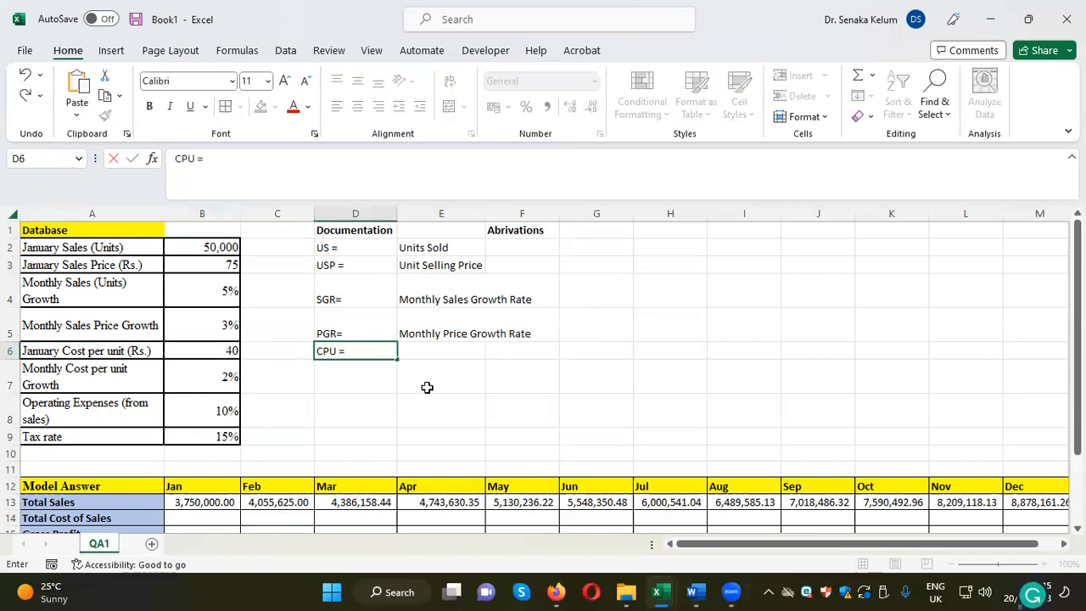
pyautogui.click(465, 355)
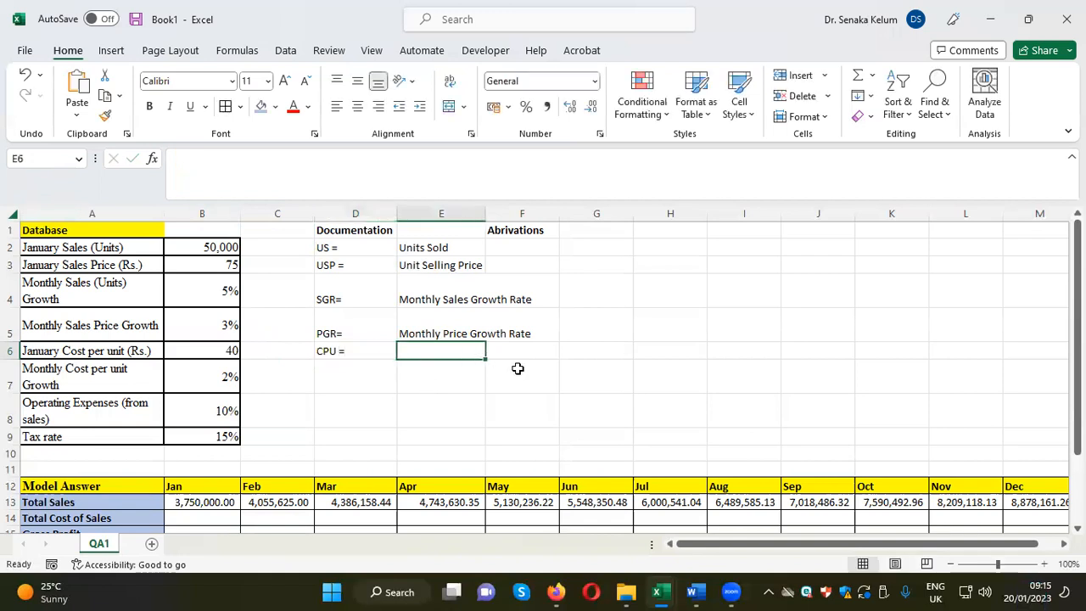
pyautogui.write('Cost')
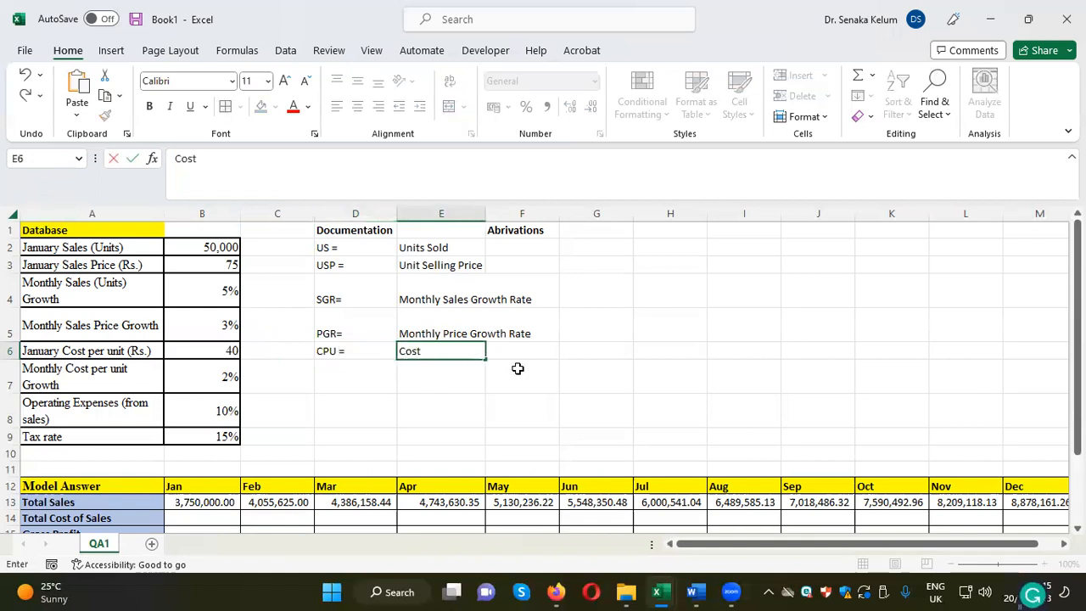
pyautogui.write(' per Unit')
pyautogui.click(700, 386)
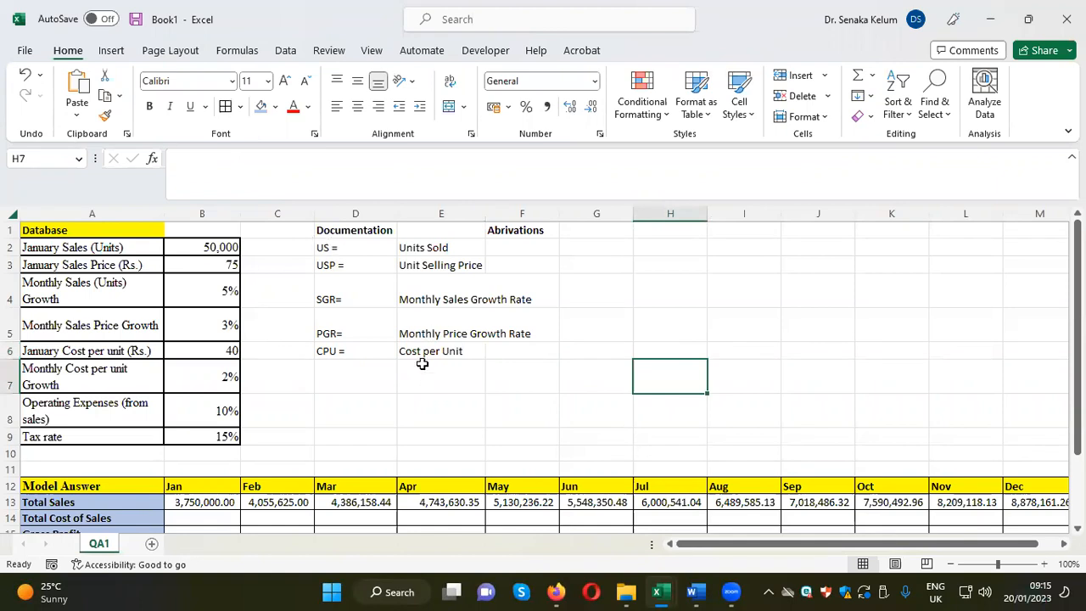
# Step: Select the January Total Cost of Sales cell B14
pyautogui.scroll(-1, 373, 425)
pyautogui.click(217, 471)
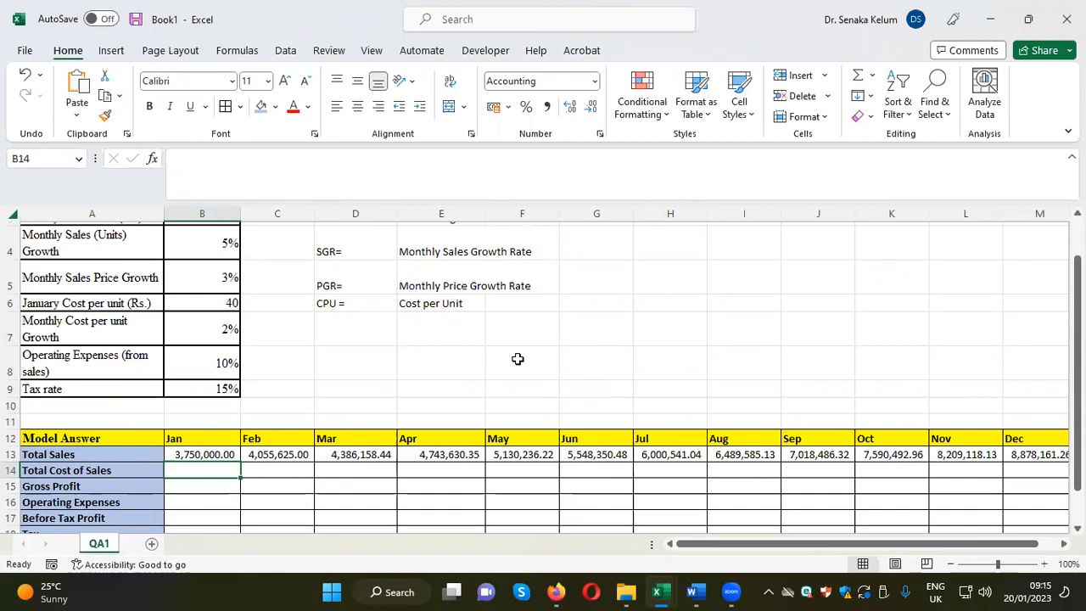
pyautogui.scroll(1, 441, 361)
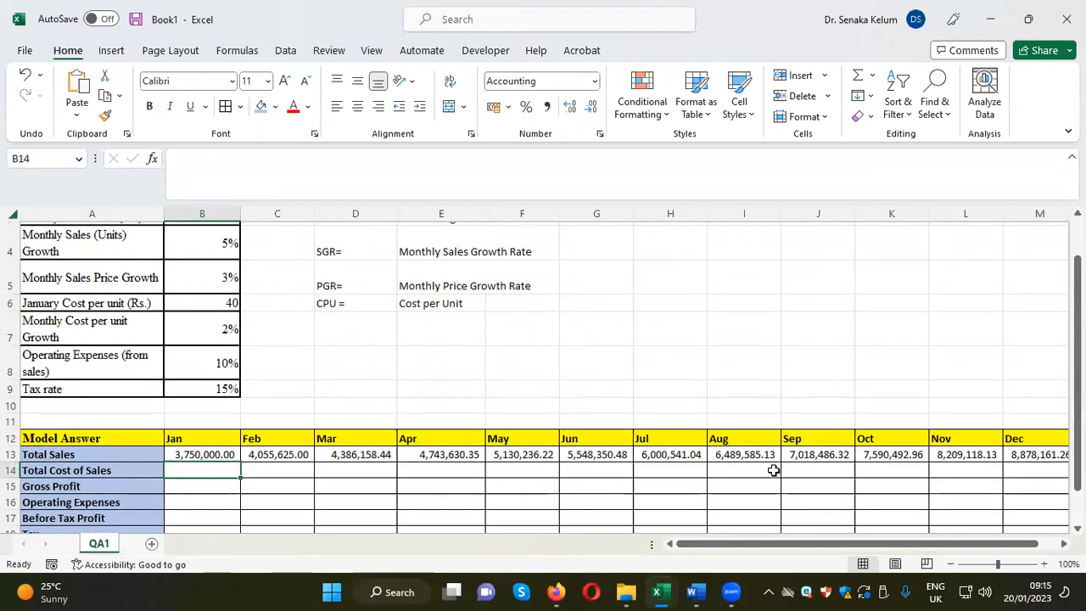
pyautogui.write('=')
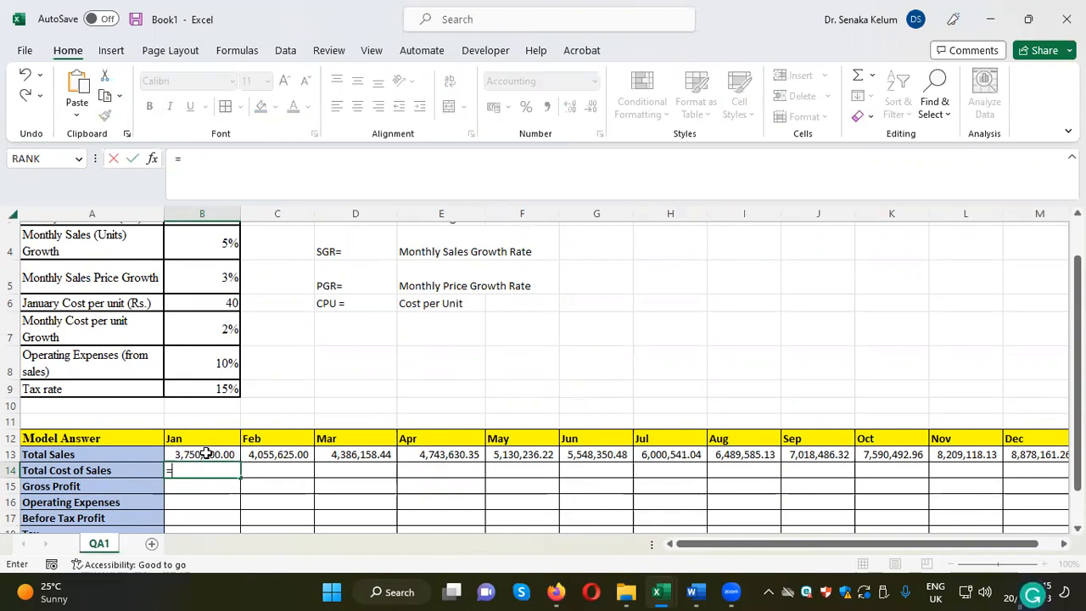
pyautogui.click(206, 454)
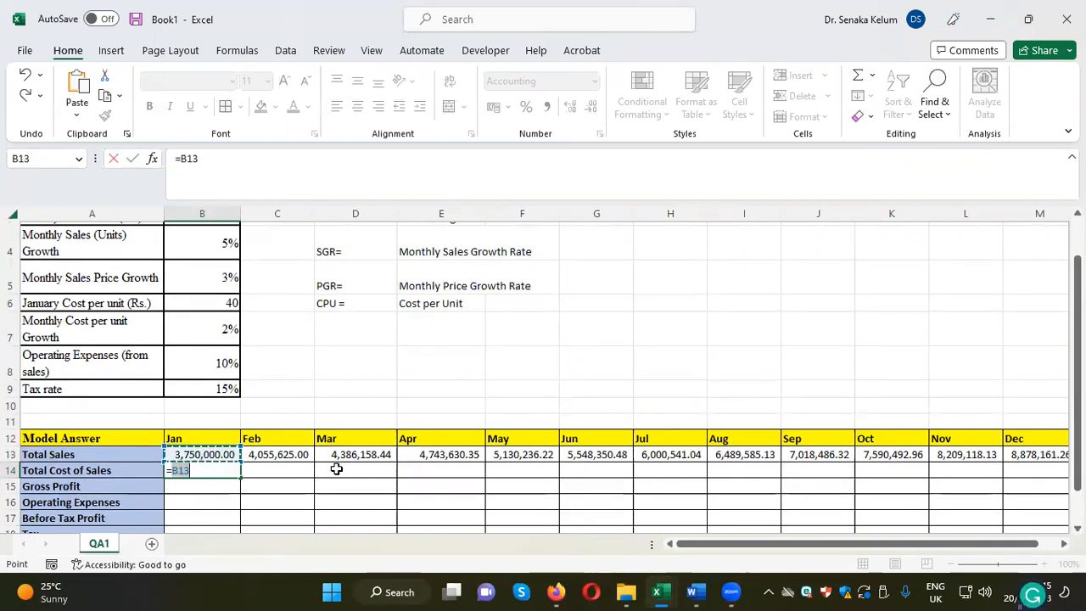
pyautogui.press('Escape')
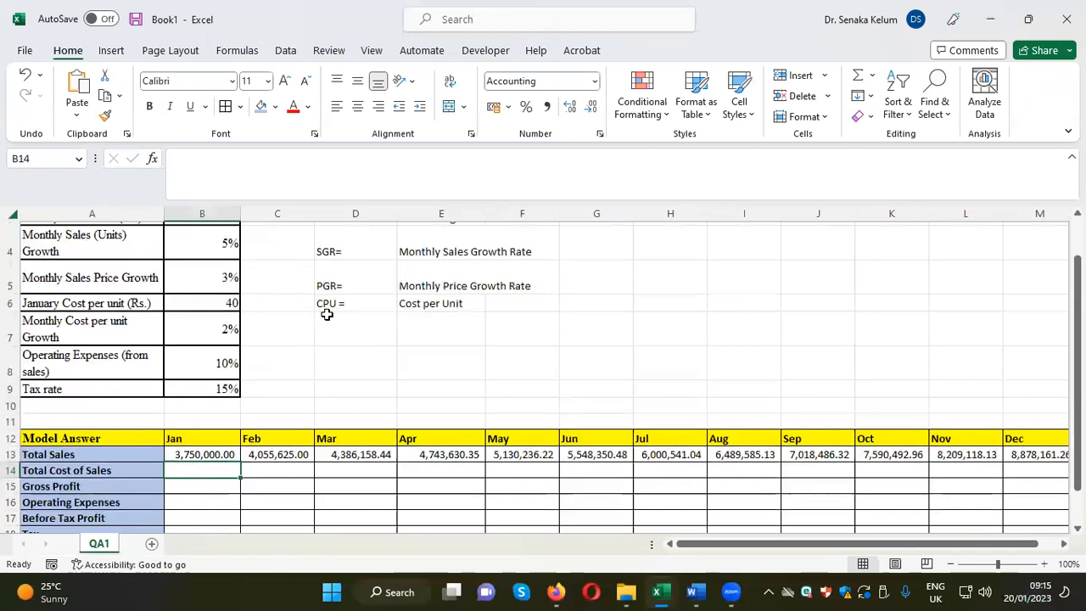
# Step: Enter the formula =US*CPU for January Total Cost of Sales in cell B14
pyautogui.write('=')
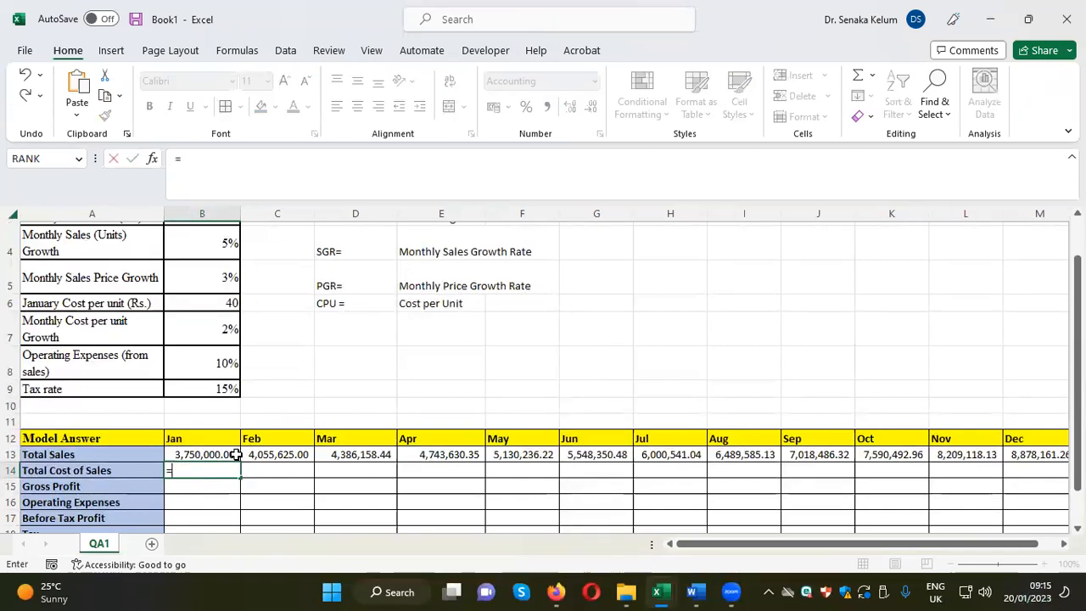
pyautogui.scroll(1, 385, 300)
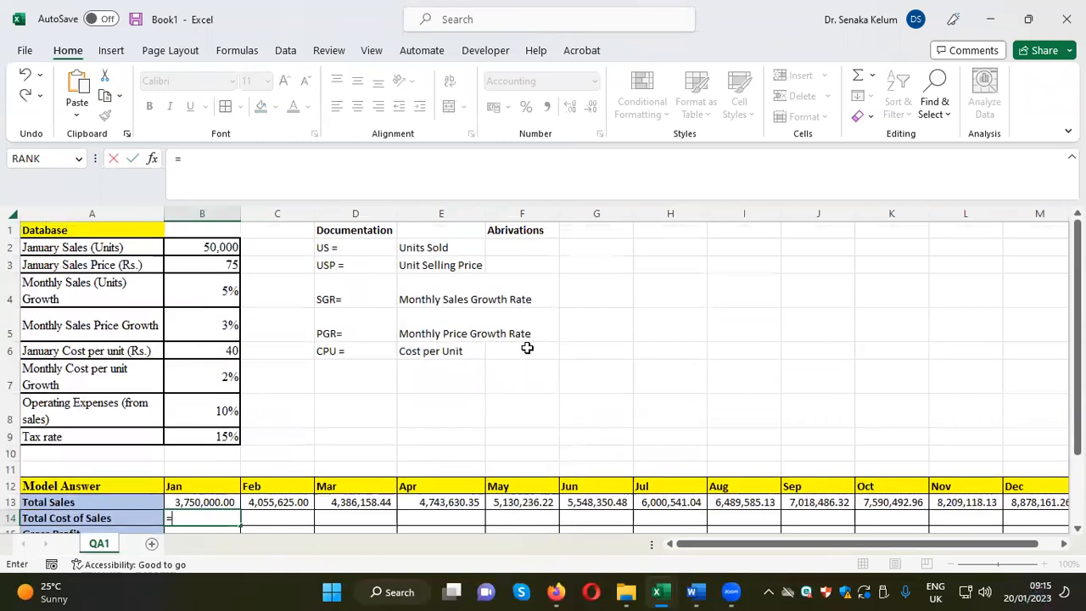
pyautogui.write('U')
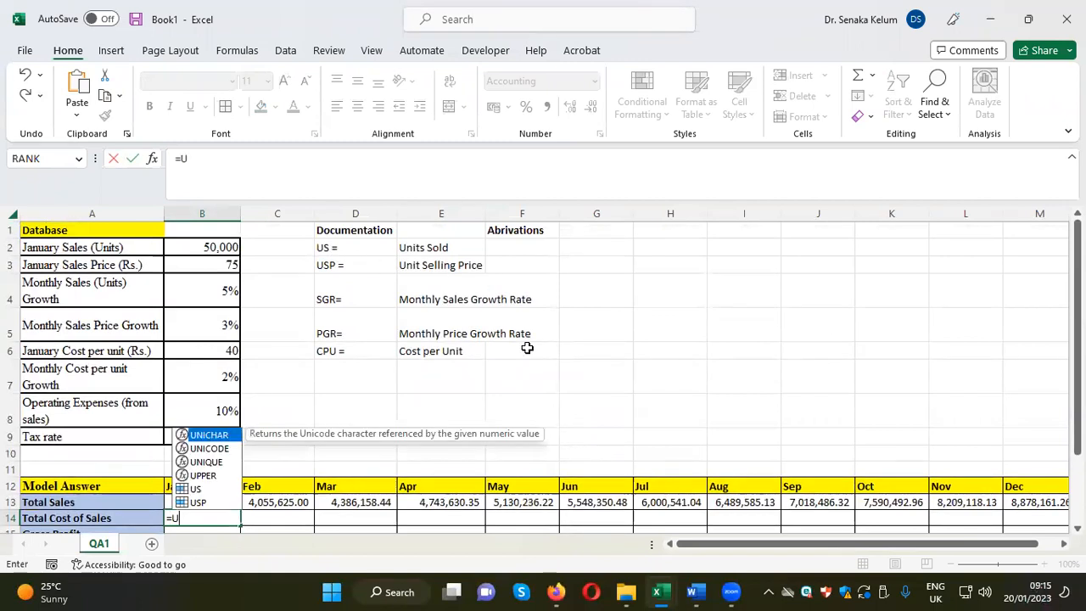
pyautogui.write('S')
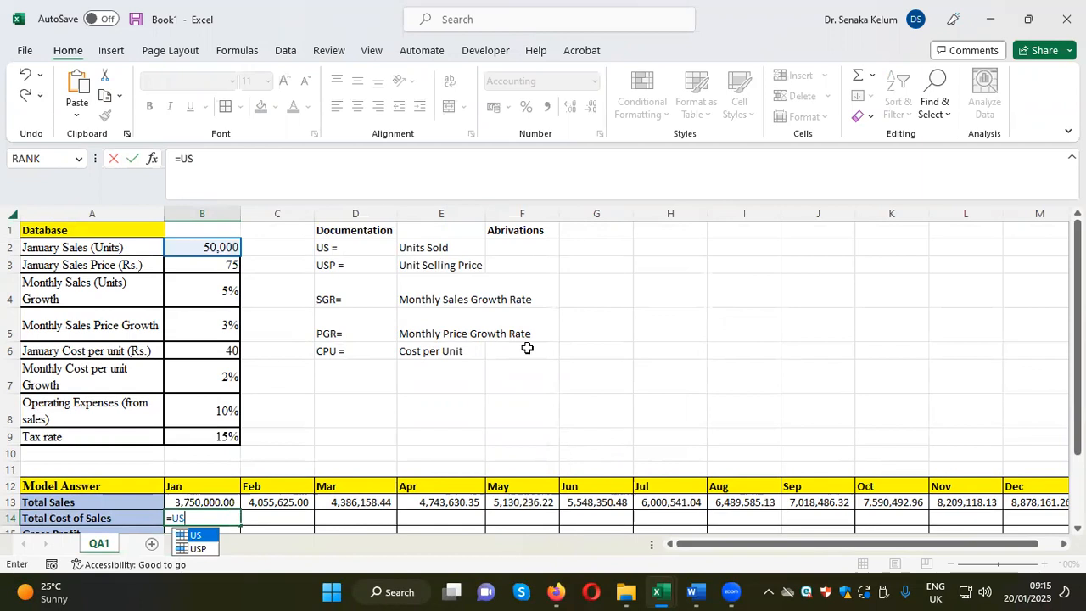
pyautogui.write('*')
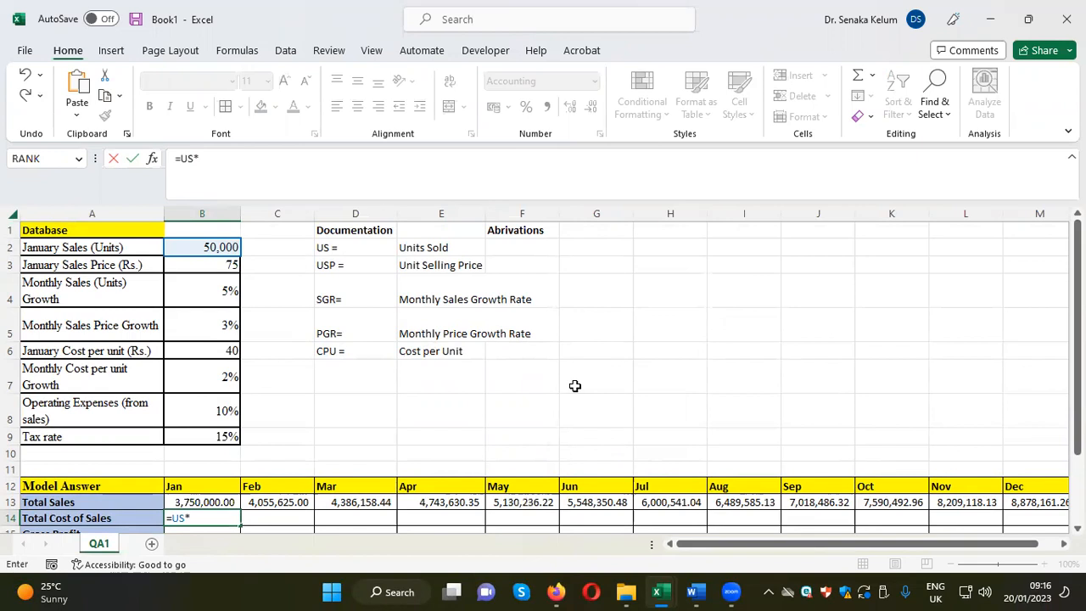
pyautogui.write('CP')
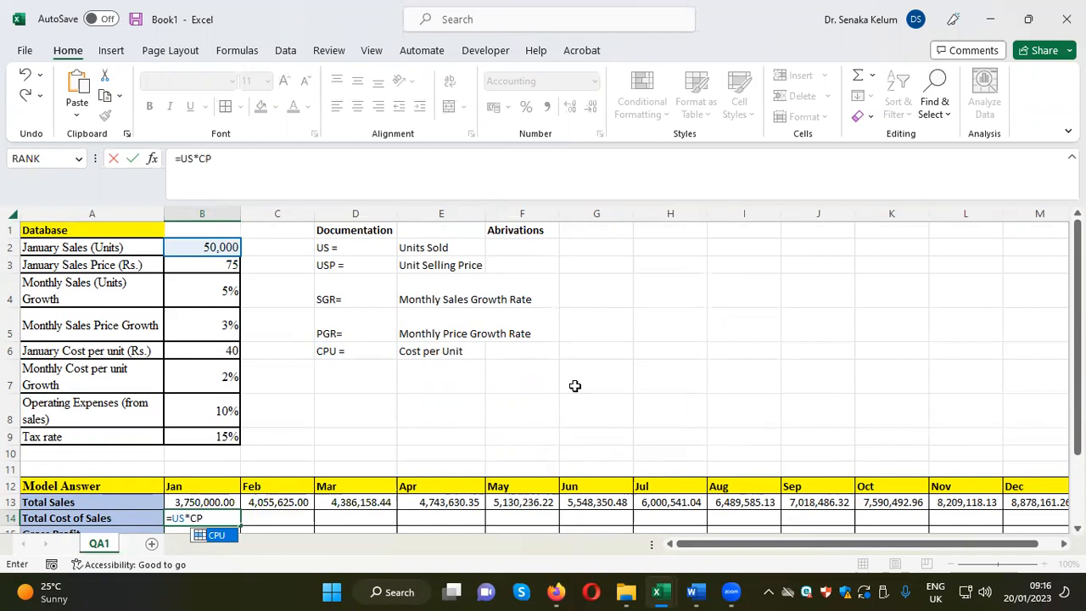
pyautogui.write('U')
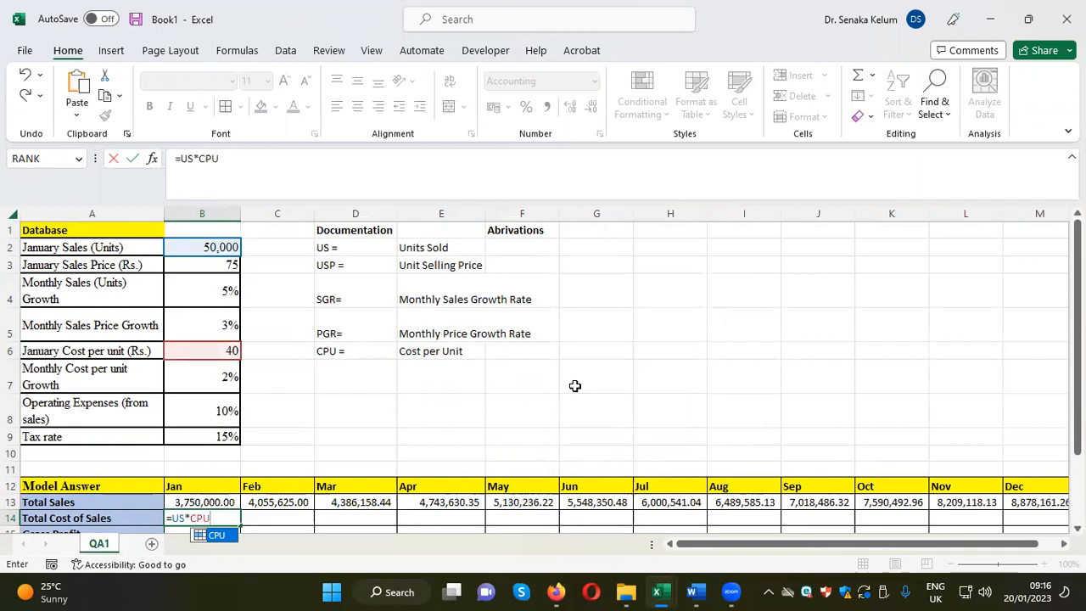
pyautogui.press('Return')
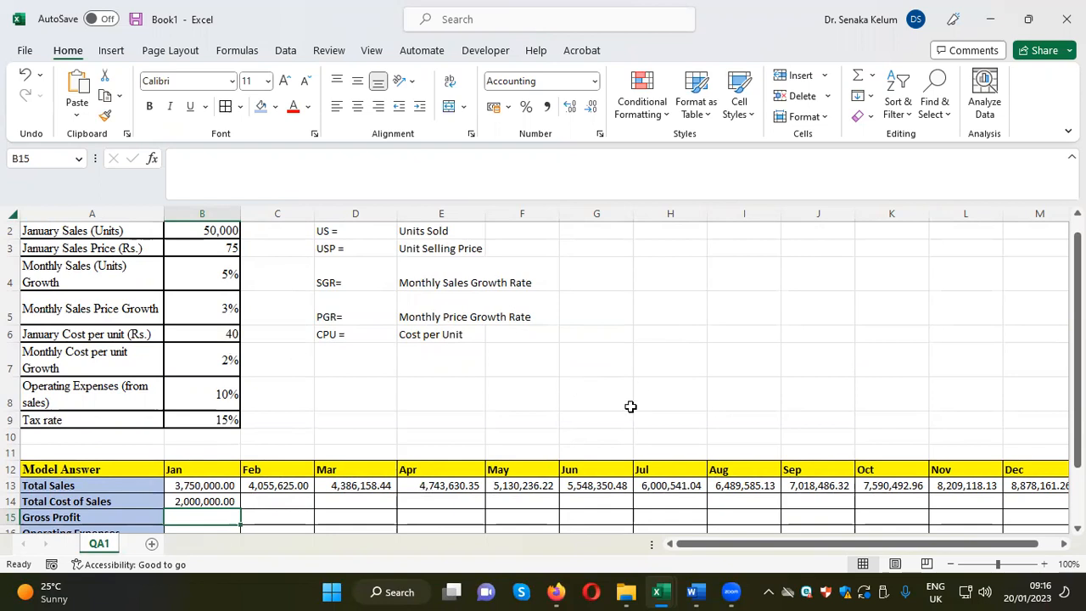
pyautogui.scroll(-1, 639, 387)
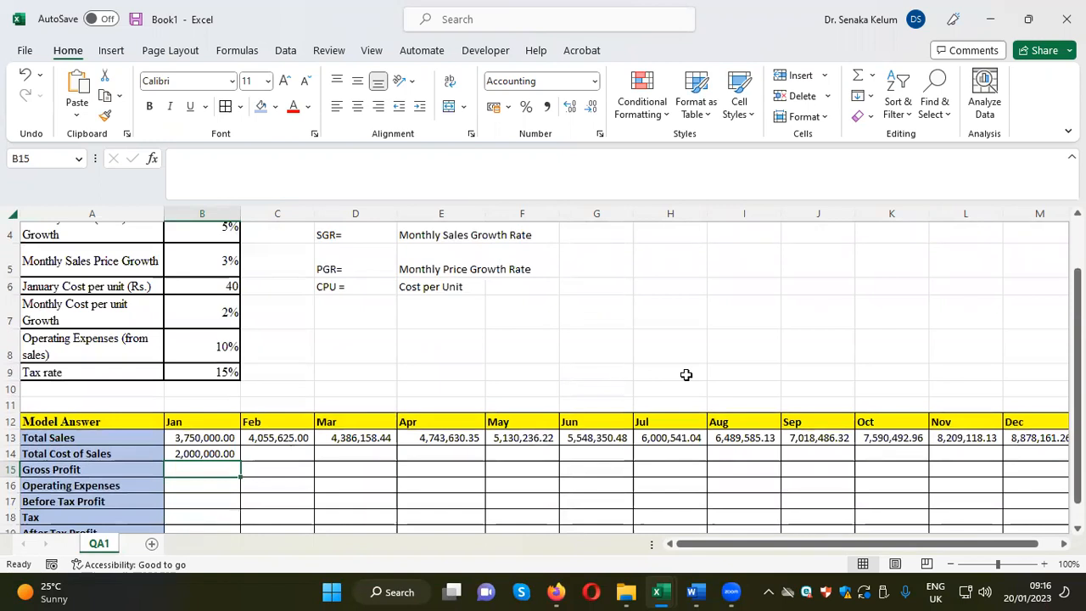
pyautogui.write('=')
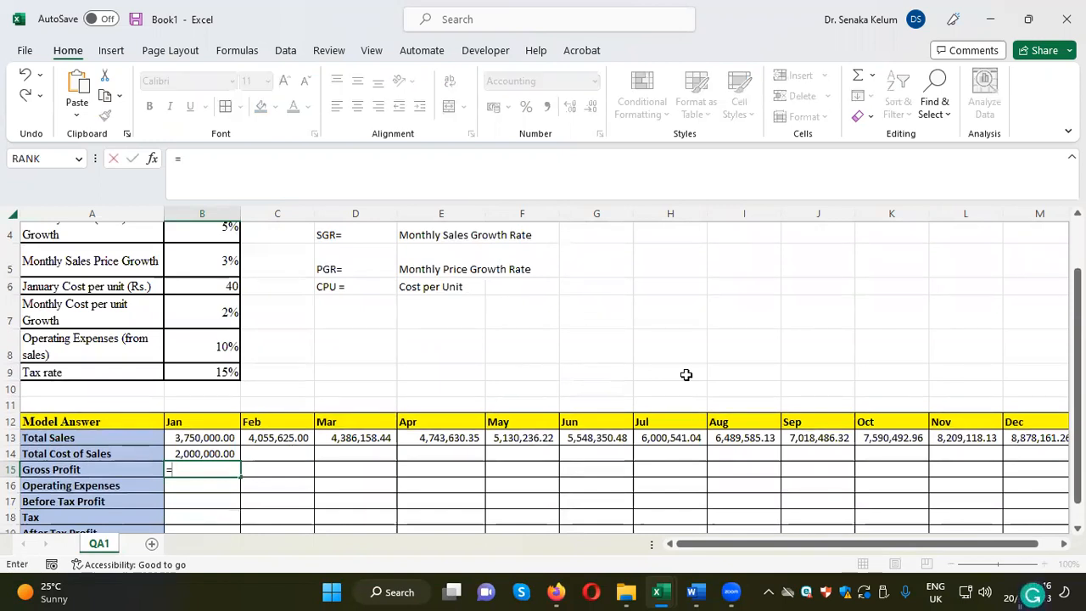
pyautogui.click(199, 436)
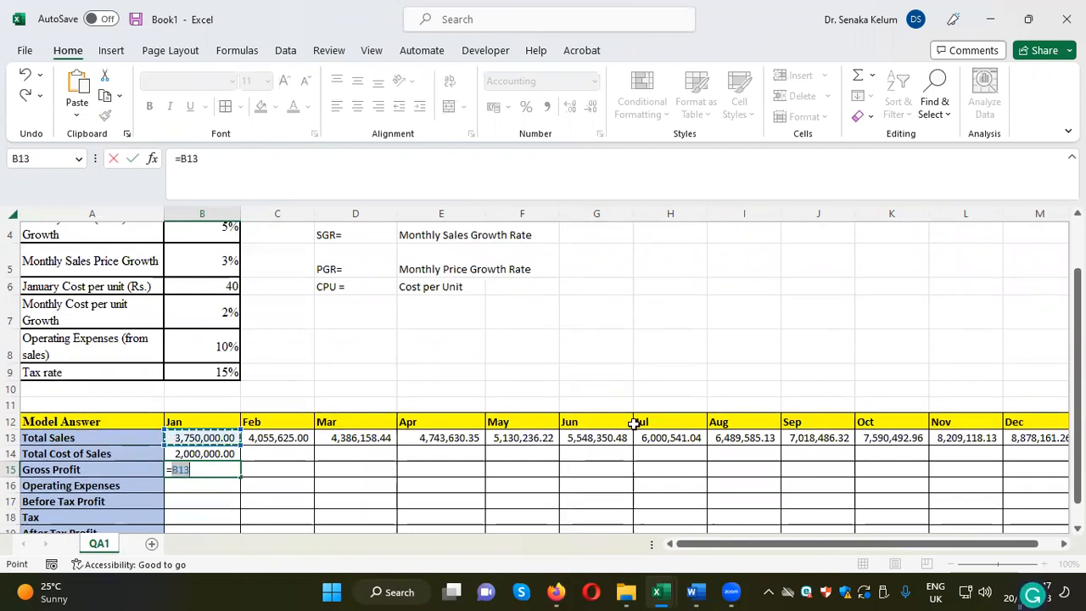
pyautogui.write('-')
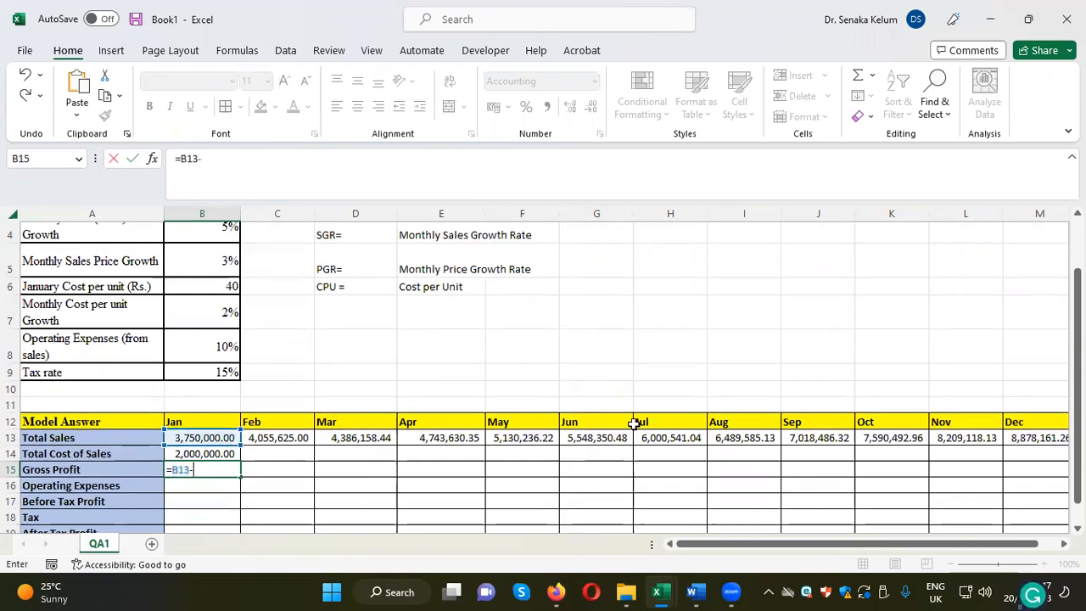
pyautogui.click(218, 454)
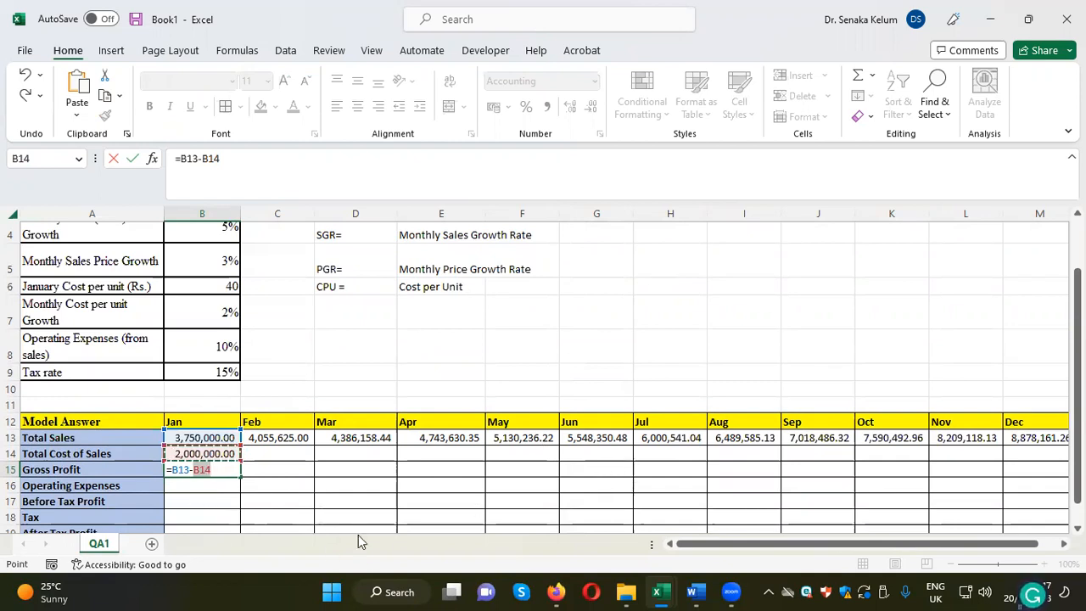
pyautogui.press('Escape')
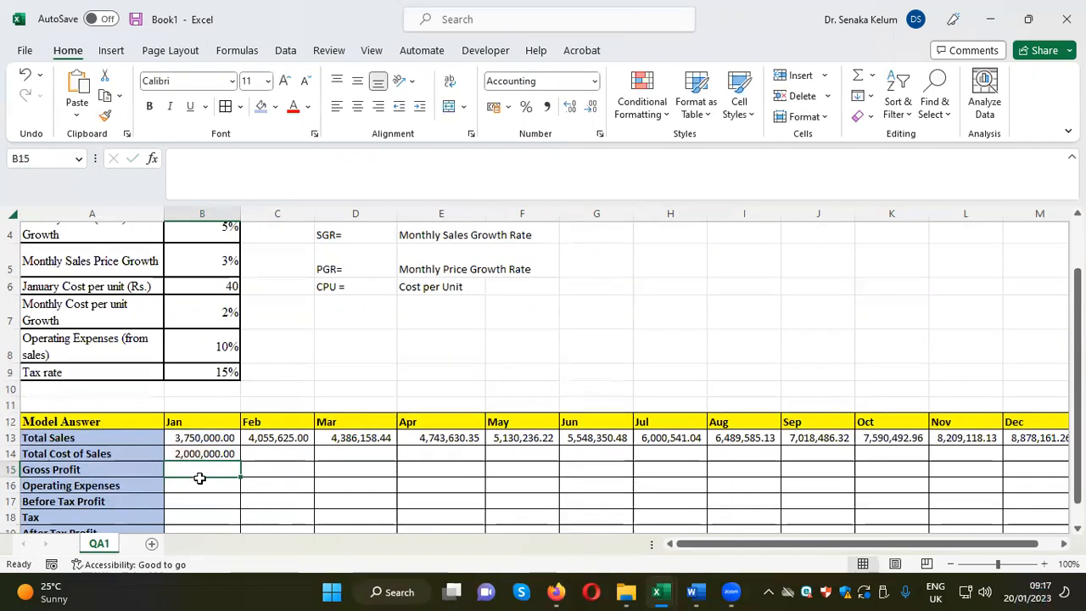
# Step: Make the January Total Cost of Sales in B14 negative by changing its formula to =-US*CPU
pyautogui.click(201, 456)
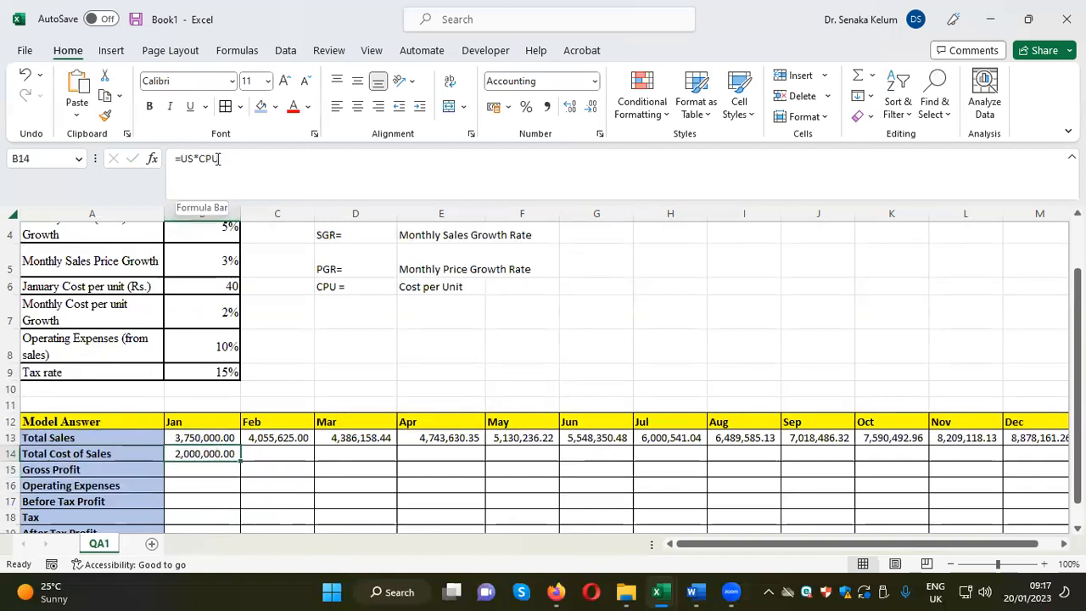
pyautogui.click(182, 160)
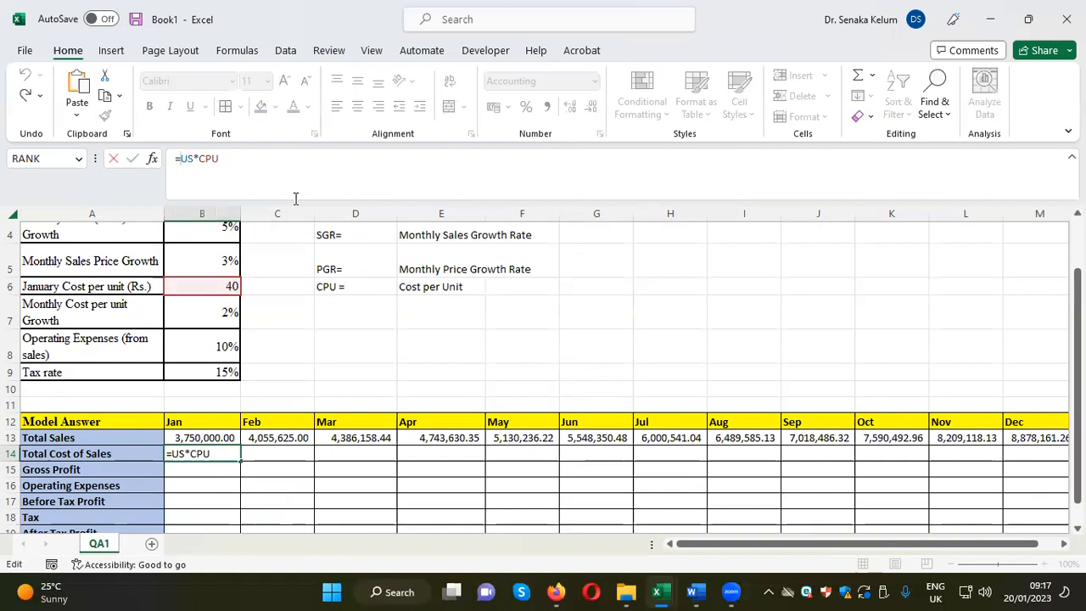
pyautogui.write('-')
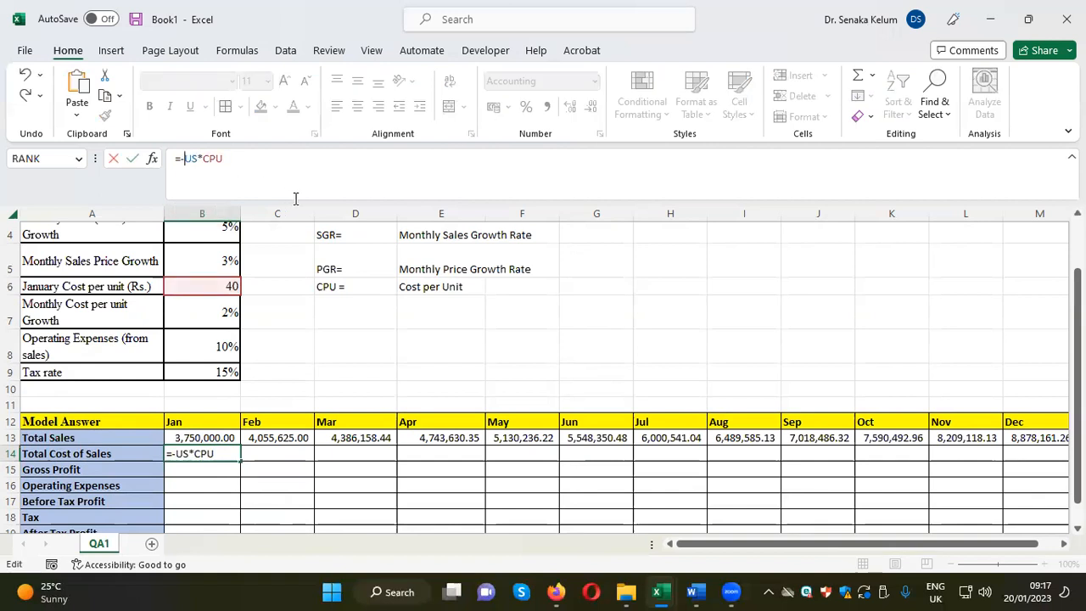
pyautogui.hotkey('ctrl', 'Return')
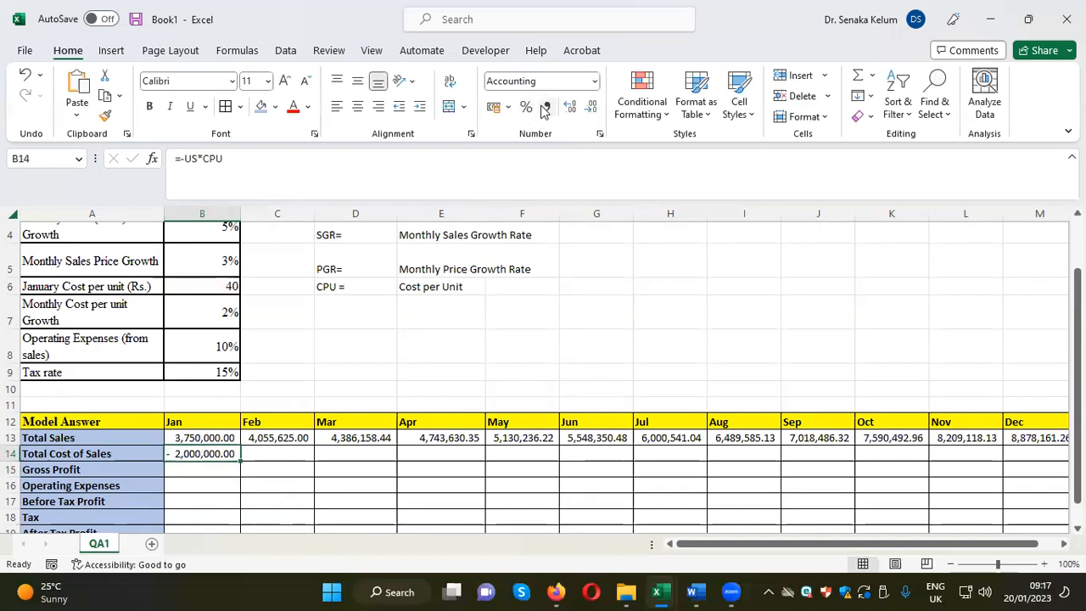
# Step: Format cell B14 with the Number category, using 2 decimal places, the 1000 separator and the black -1,234.10 negative style
pyautogui.rightClick(224, 452)
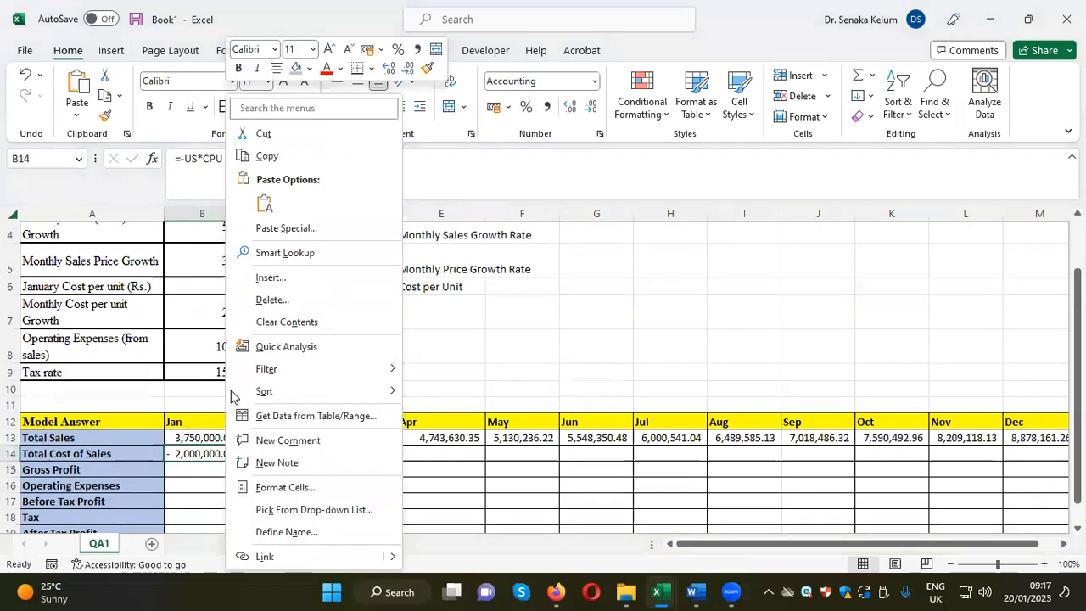
pyautogui.click(303, 491)
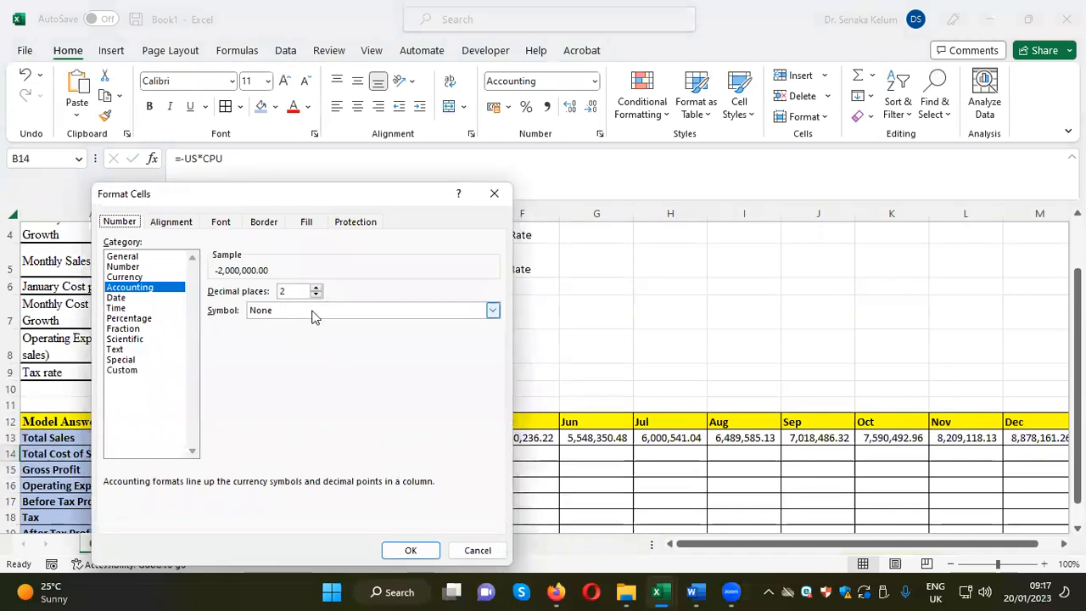
pyautogui.click(492, 311)
pyautogui.click(493, 311)
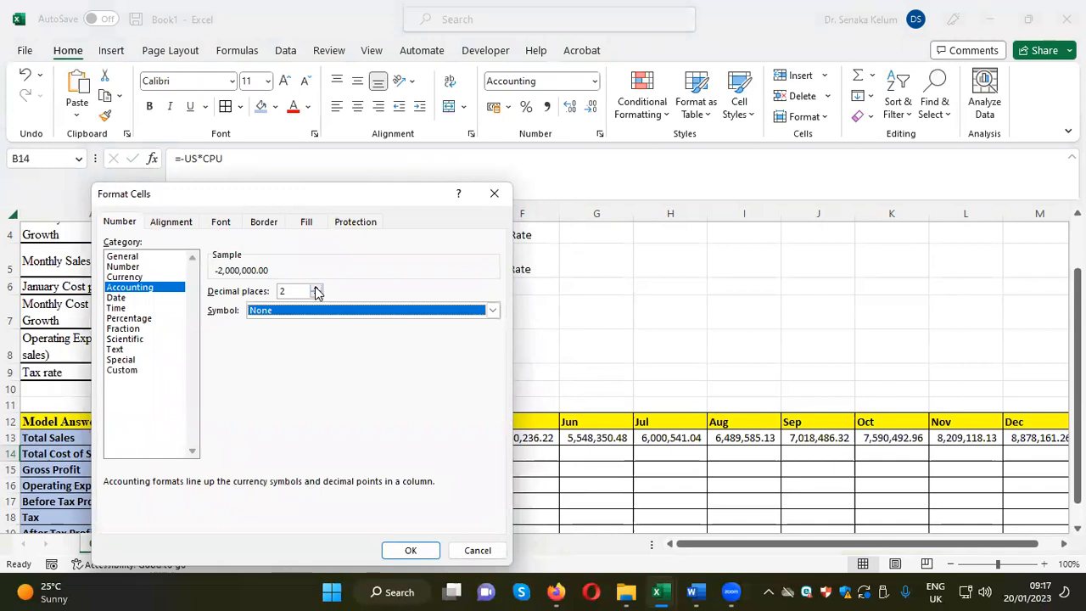
pyautogui.click(134, 268)
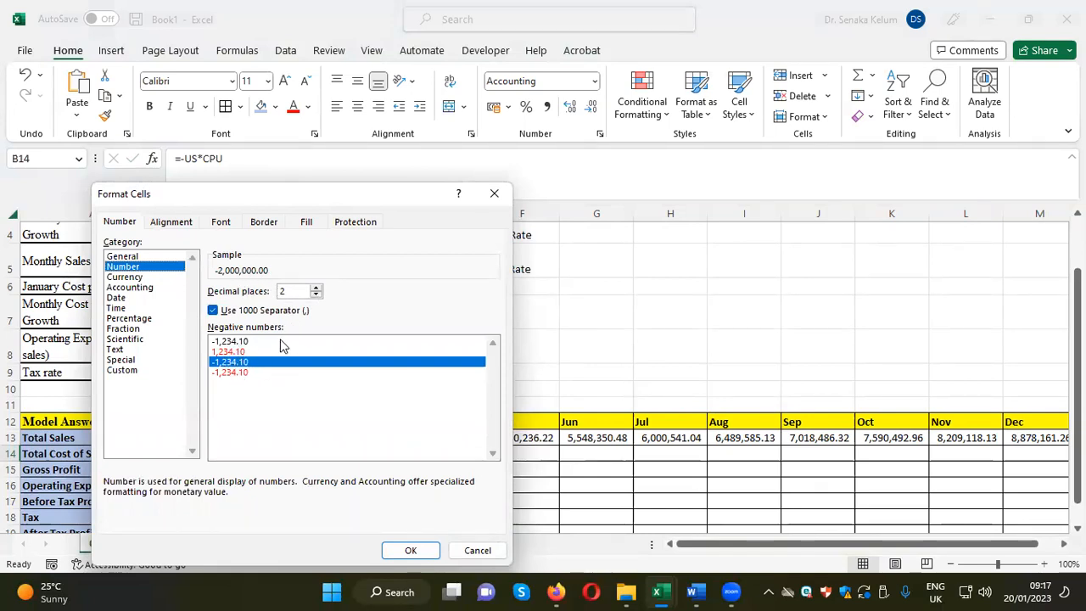
pyautogui.click(411, 550)
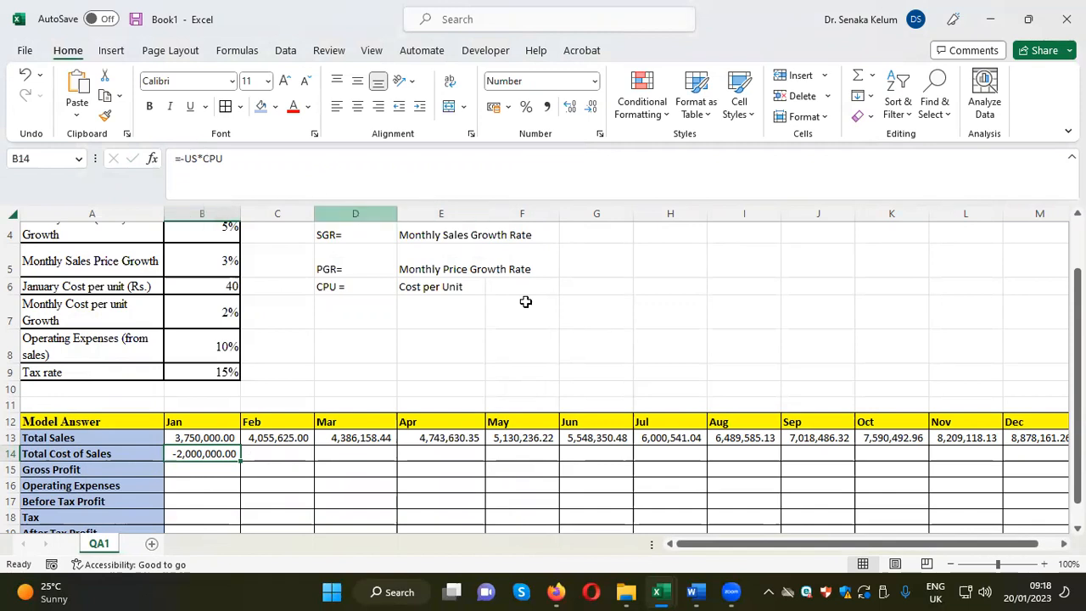
# Step: Calculate the January Gross Profit in cell B15 with the formula =SUM(B13:B14)
pyautogui.press('Down')
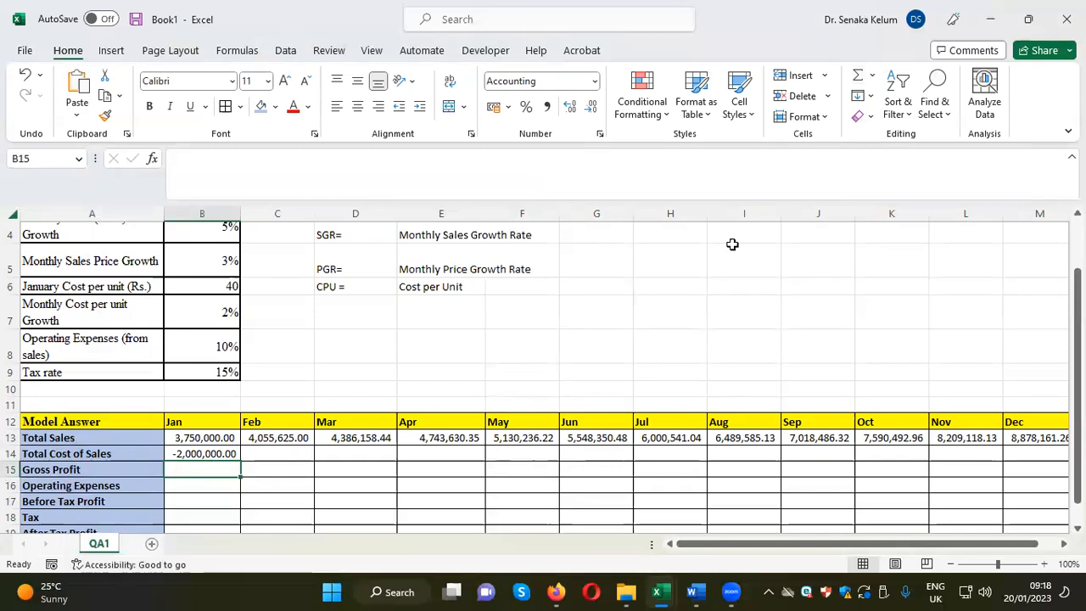
pyautogui.click(857, 82)
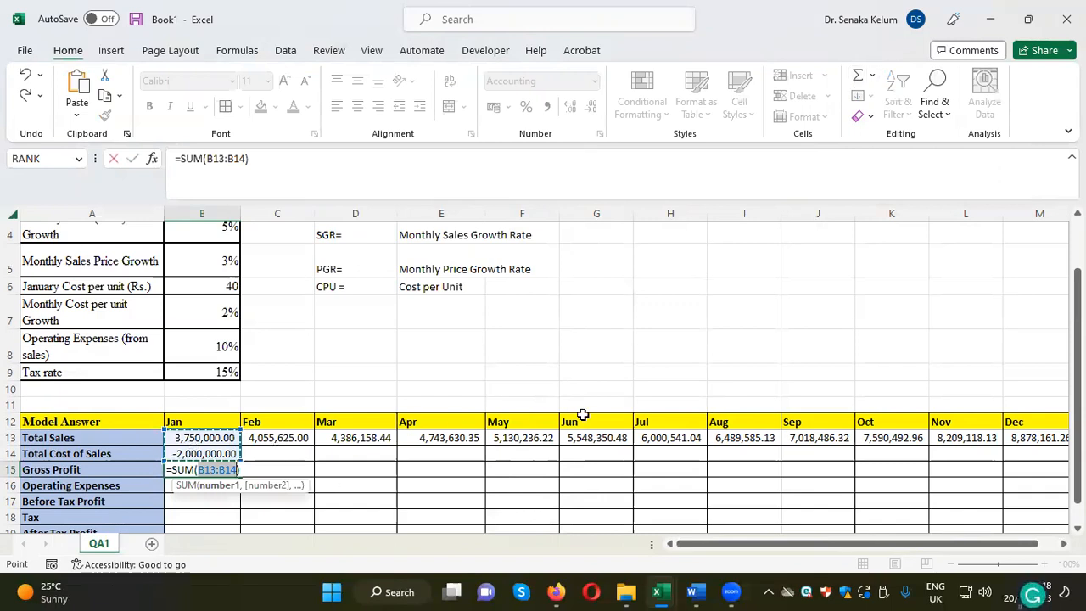
pyautogui.press('Return')
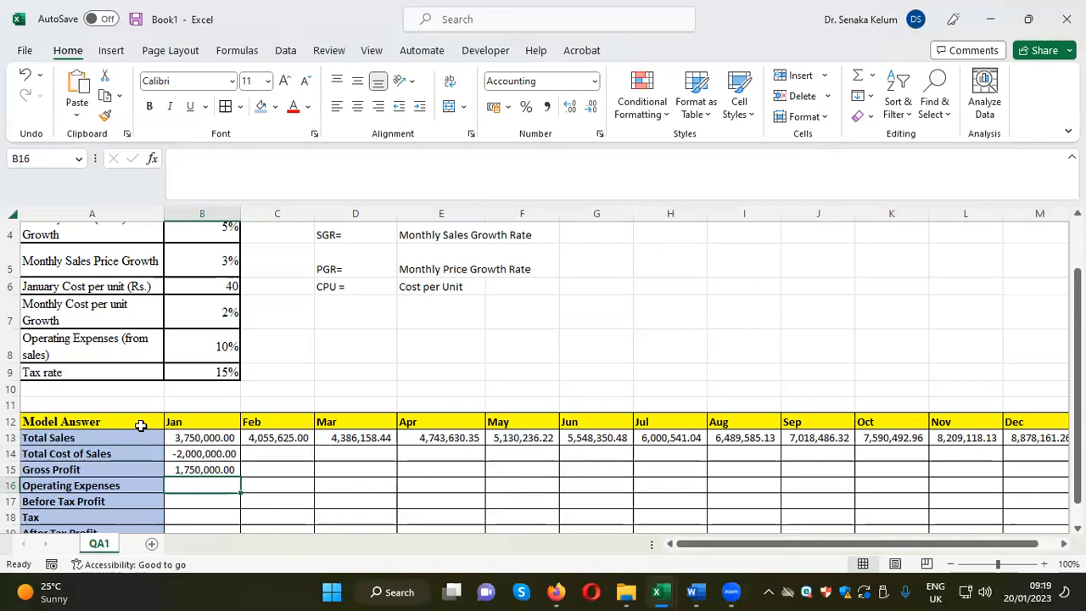
# Step: Name the Monthly Cost per unit Growth value cell B7 as CGR
pyautogui.click(274, 458)
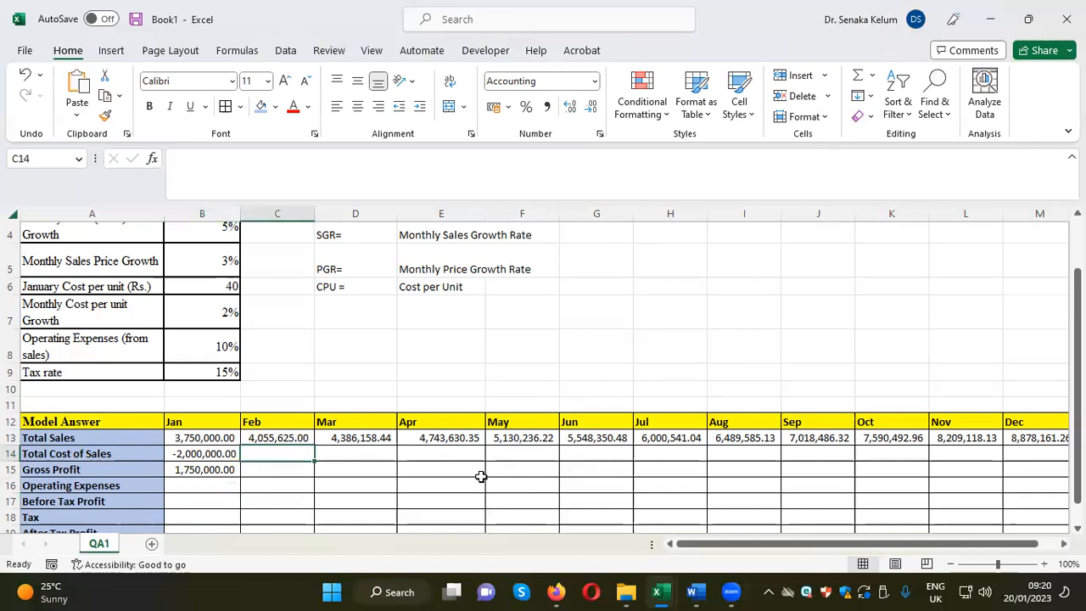
pyautogui.scroll(1, 480, 476)
pyautogui.scroll(1, 483, 477)
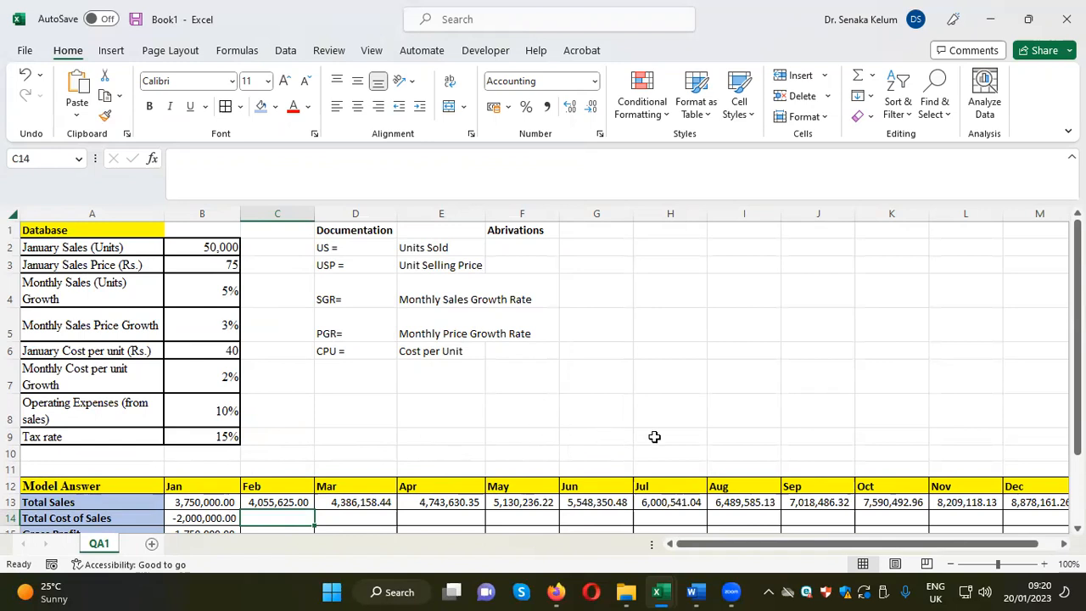
pyautogui.click(208, 378)
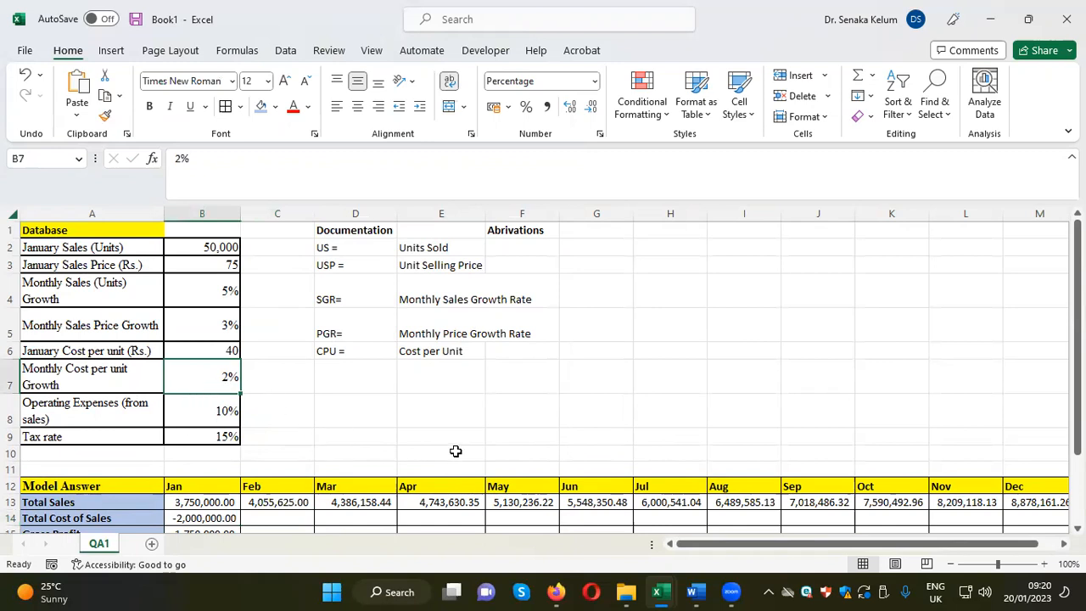
pyautogui.click(224, 292)
pyautogui.click(227, 374)
pyautogui.click(224, 290)
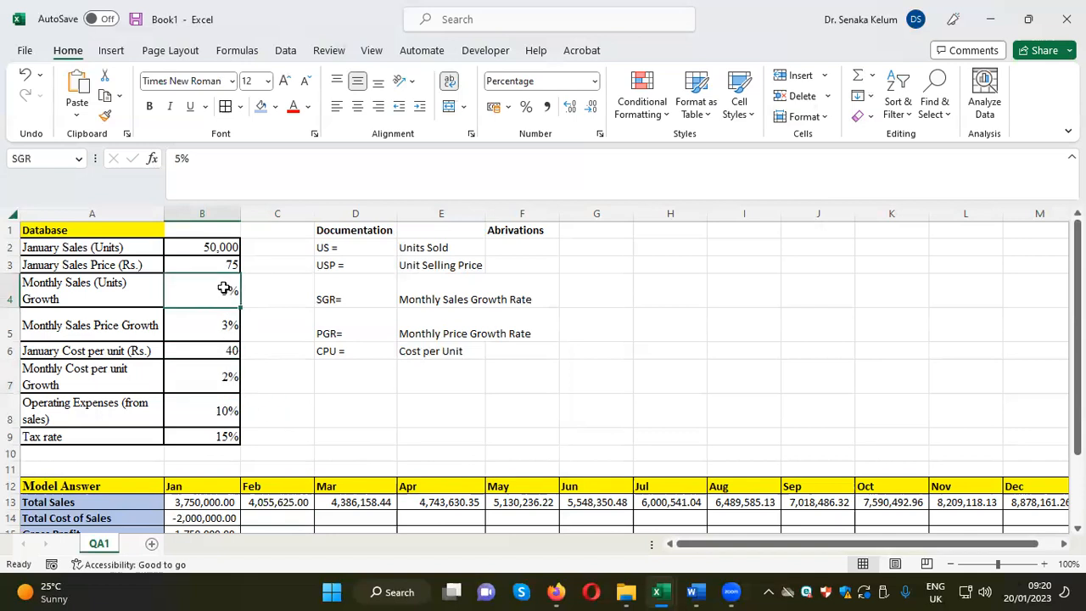
pyautogui.click(224, 378)
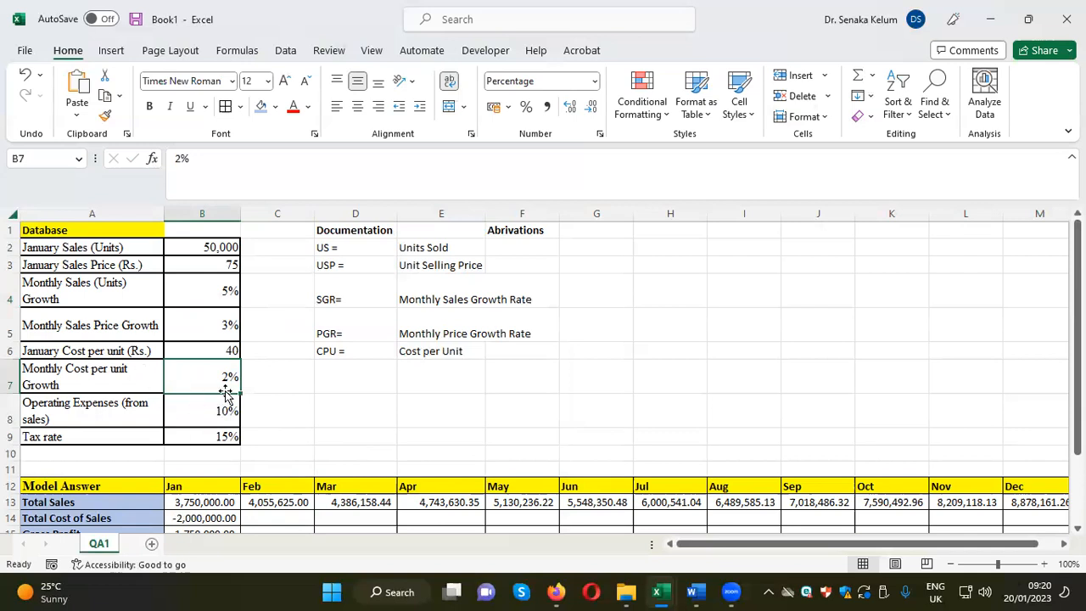
pyautogui.click(39, 159)
pyautogui.write('CGR')
pyautogui.press('Escape')
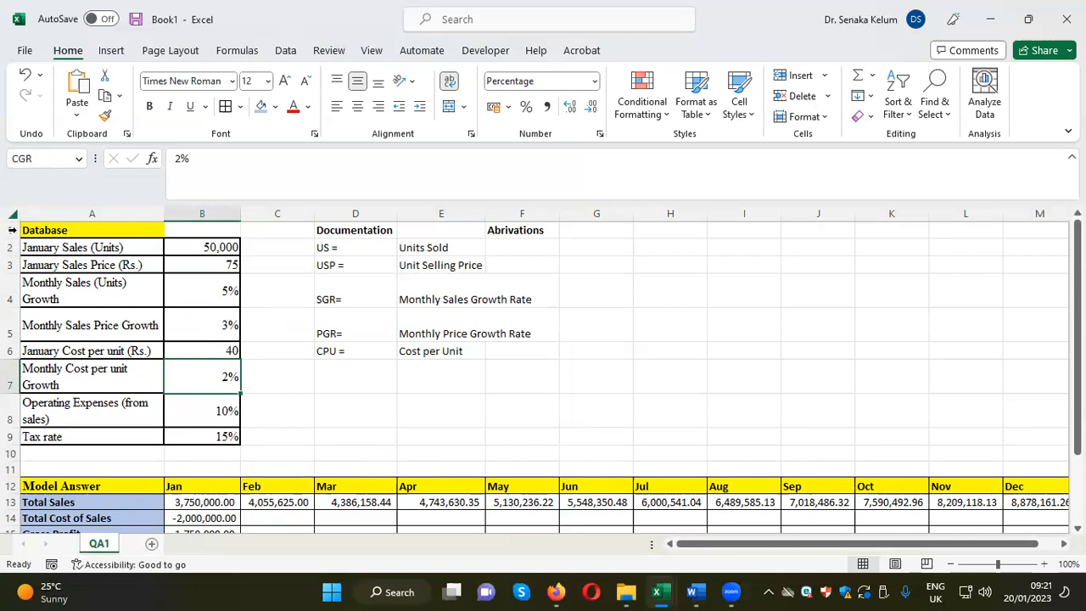
# Step: Document the new abbreviation by entering "CGR =" in D7 and "Monthly Cost Growth Rate" in E7
pyautogui.click(339, 383)
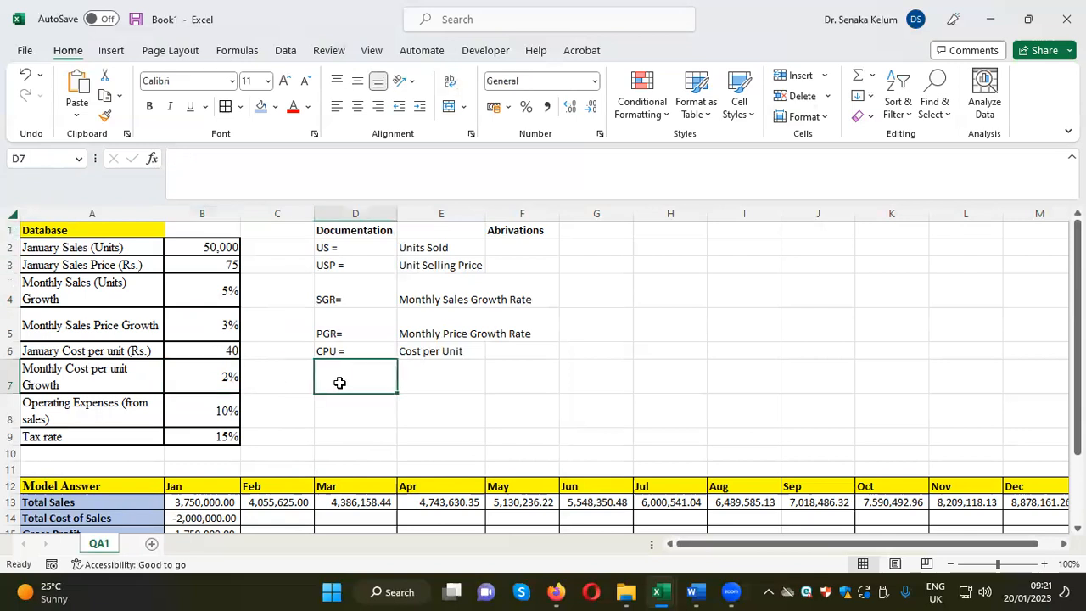
pyautogui.write('CGR =')
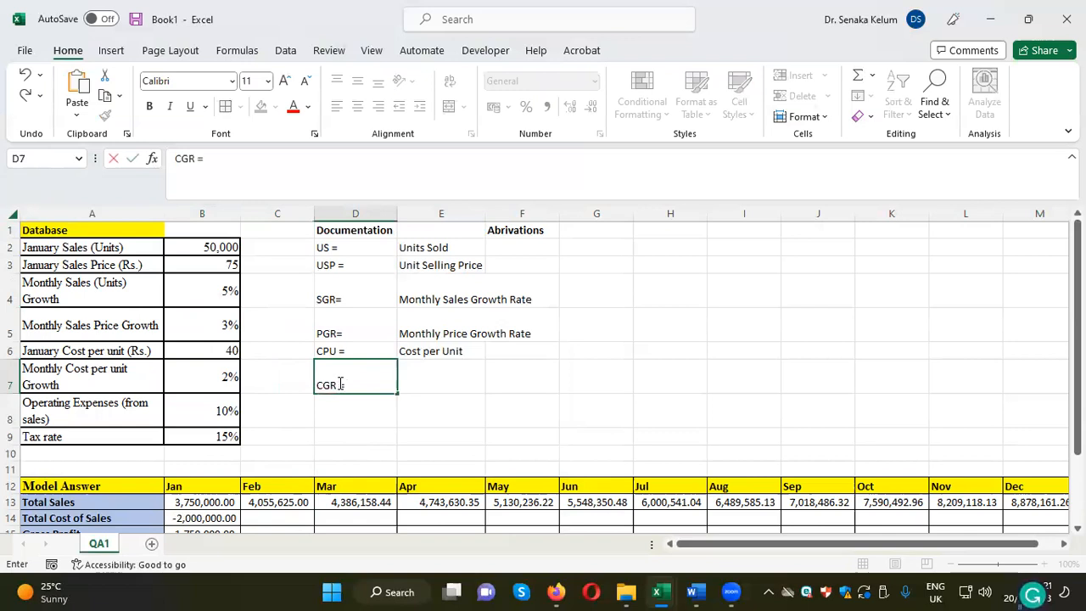
pyautogui.write(' M')
pyautogui.press('BackSpace')
pyautogui.click(431, 385)
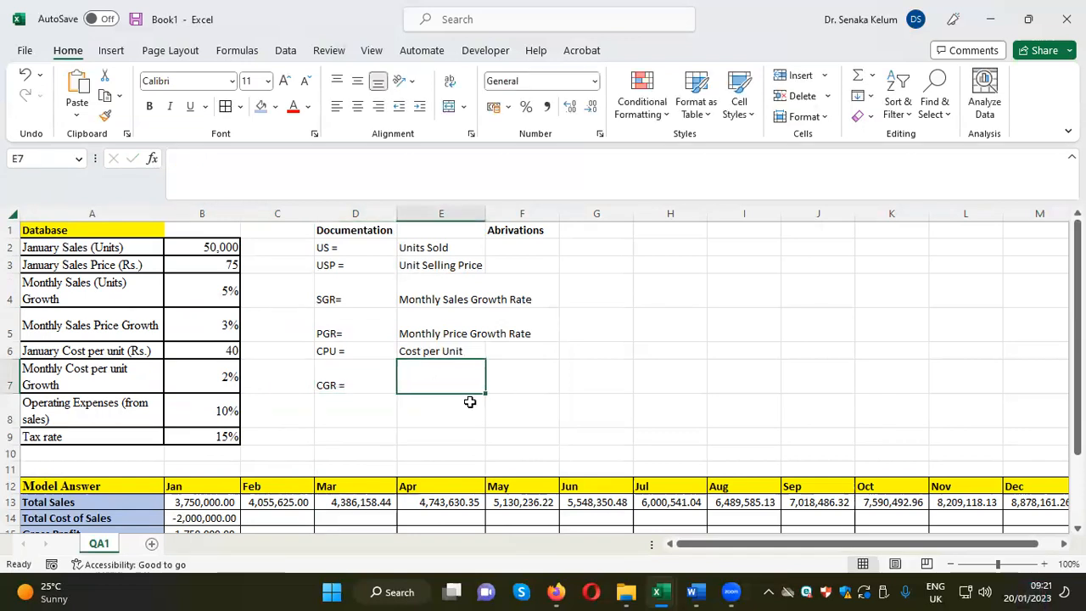
pyautogui.write('Monthly')
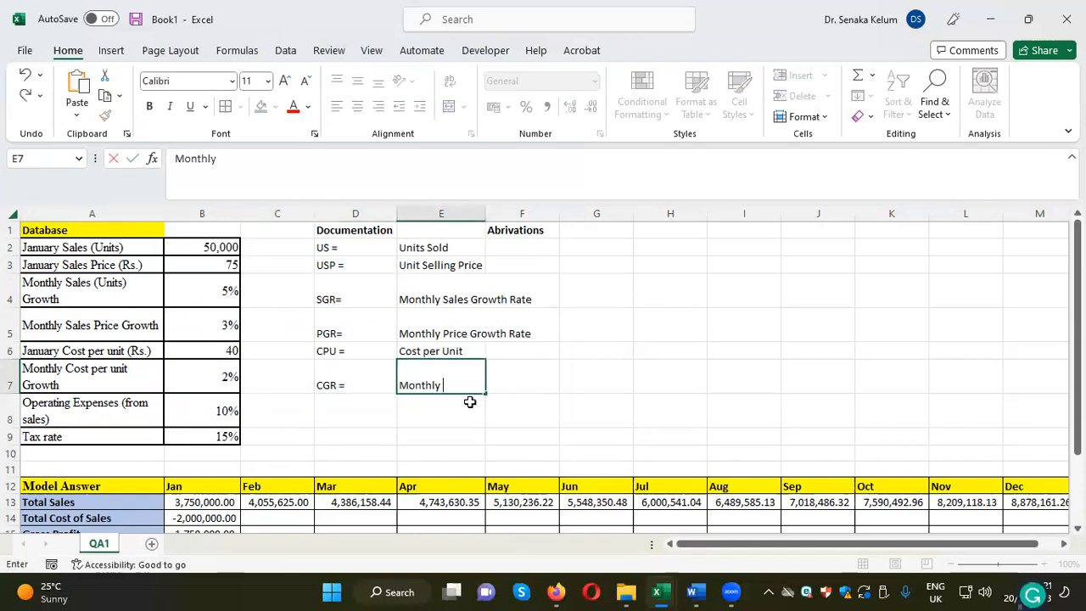
pyautogui.write(' Cost Growth Rate')
pyautogui.click(769, 404)
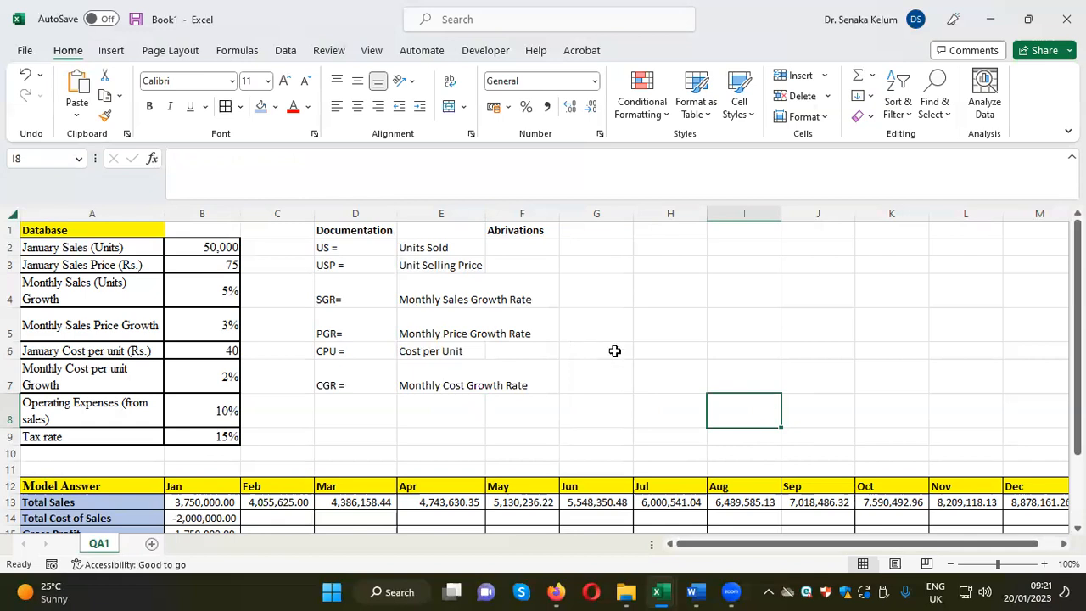
# Step: Enter the formula =B14*(1+SGR)*(1+CGR) for February Total Cost of Sales in cell C14
pyautogui.scroll(-2, 614, 351)
pyautogui.click(282, 429)
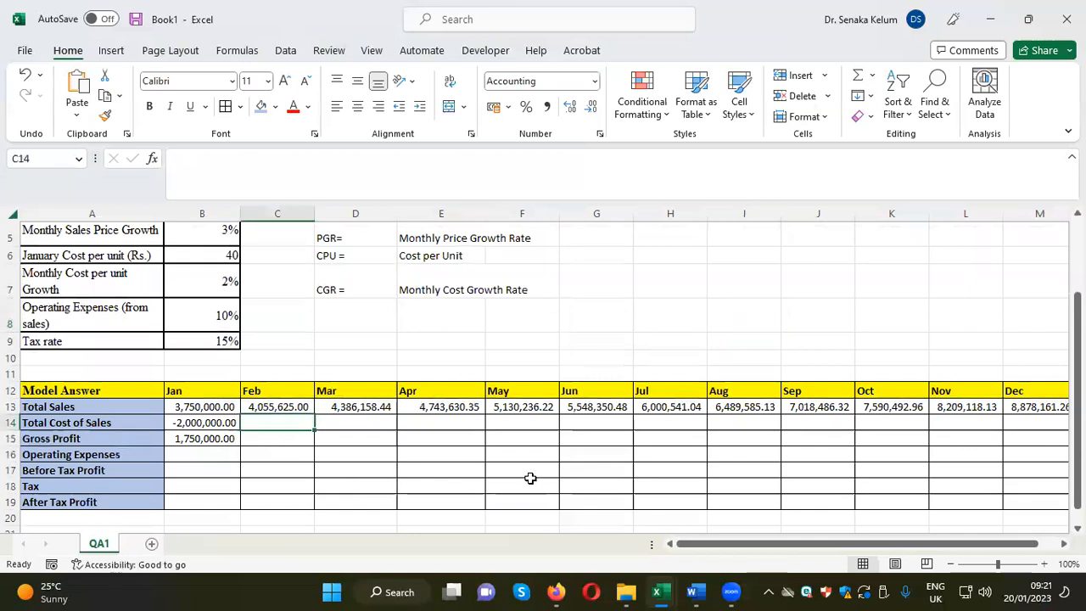
pyautogui.write('=')
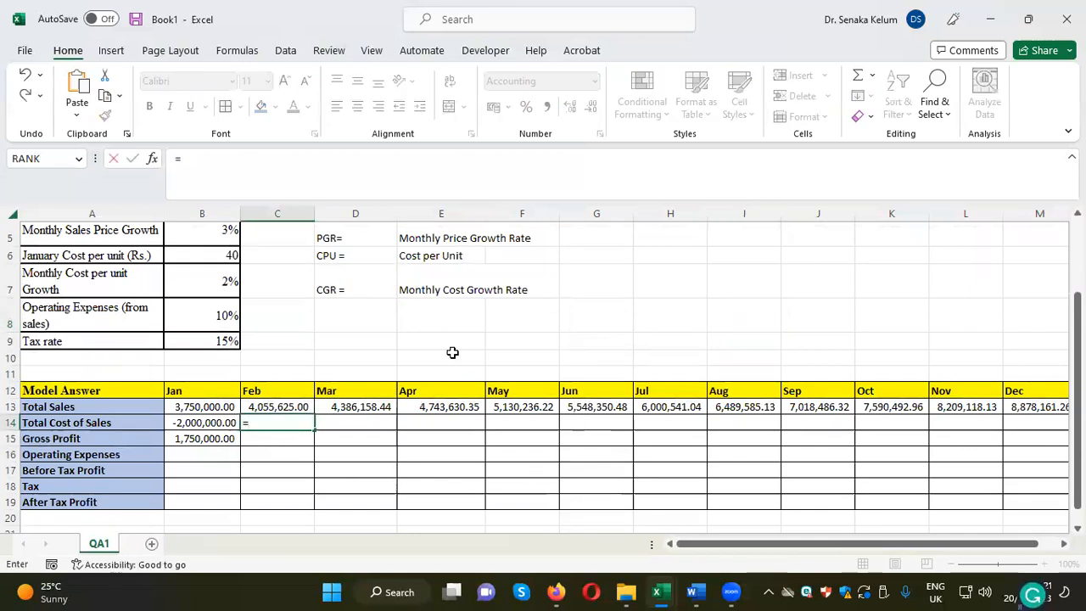
pyautogui.click(197, 424)
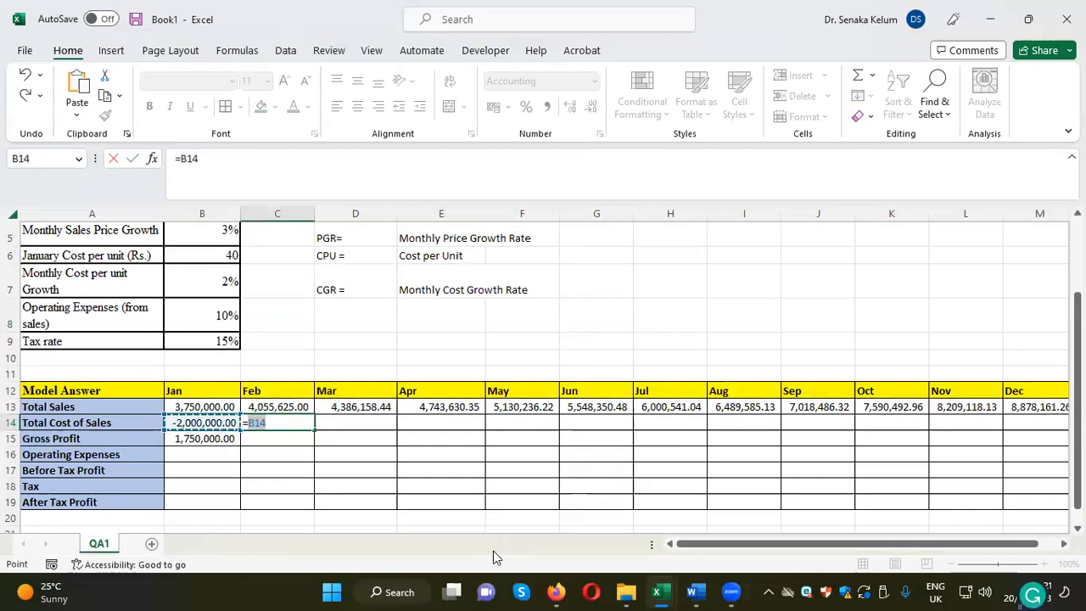
pyautogui.write('*(')
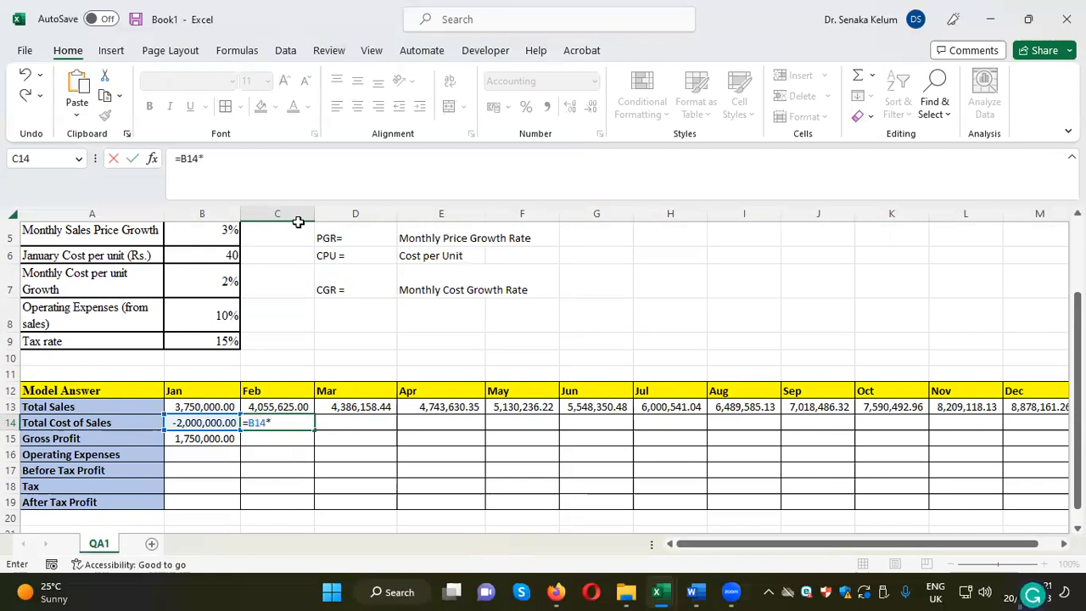
pyautogui.write('1+')
pyautogui.scroll(3, 470, 331)
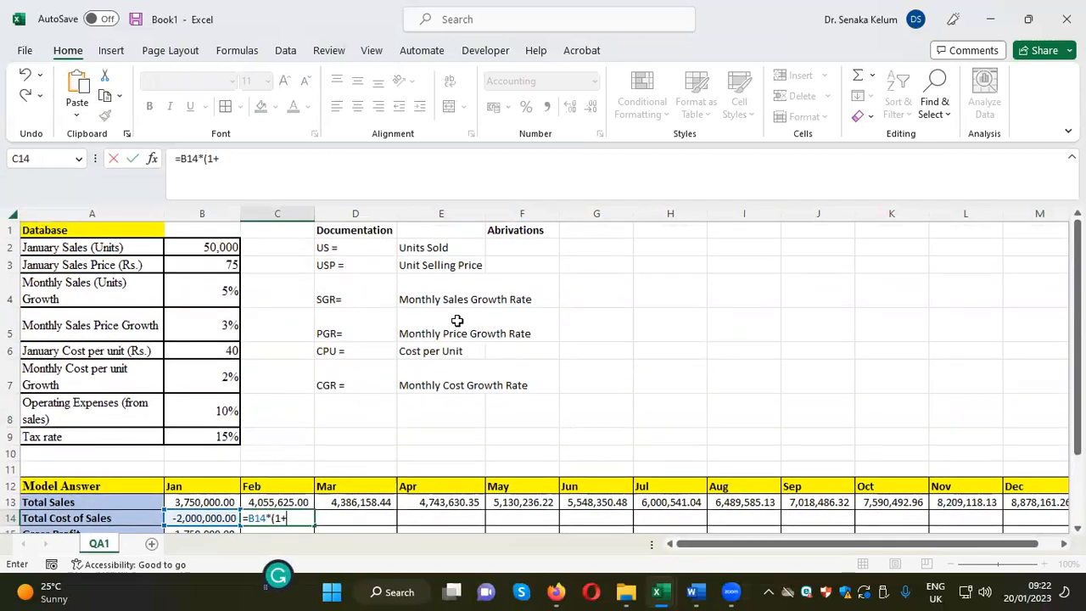
pyautogui.scroll(-1, 500, 318)
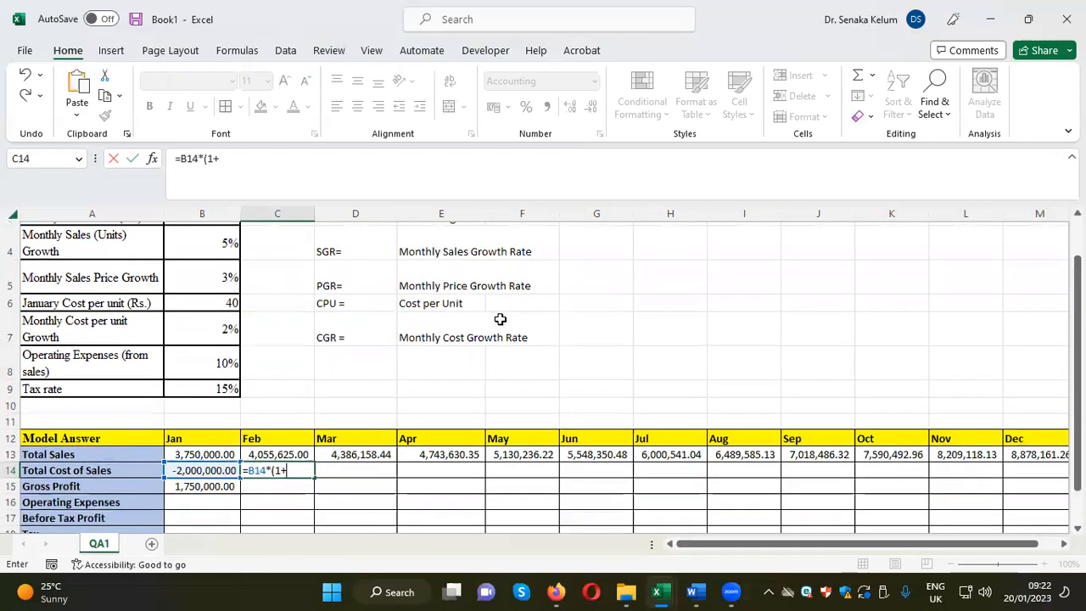
pyautogui.write('sgr')
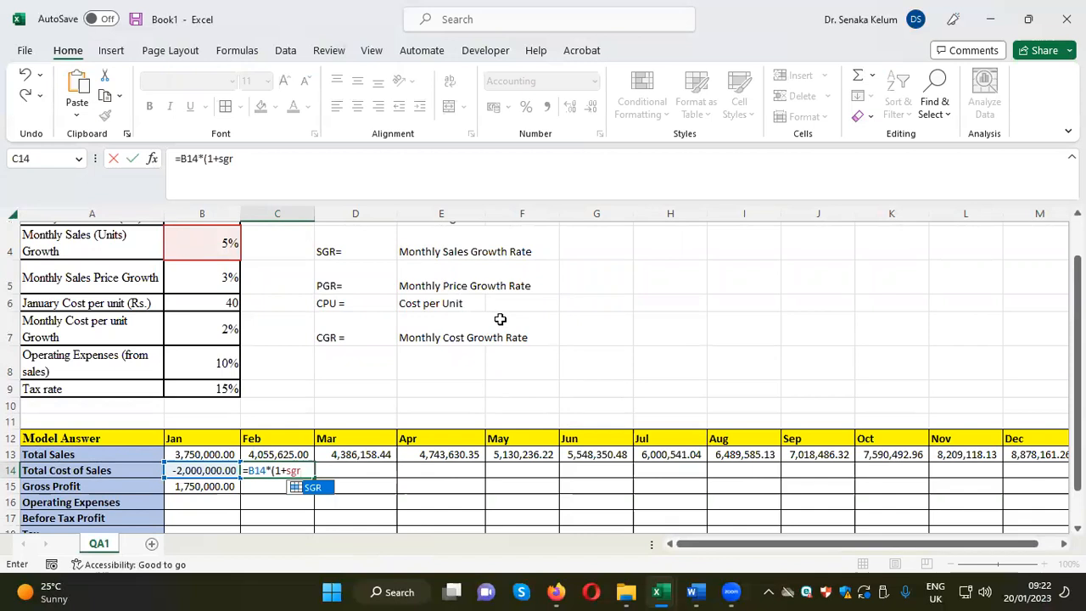
pyautogui.doubleClick(320, 489)
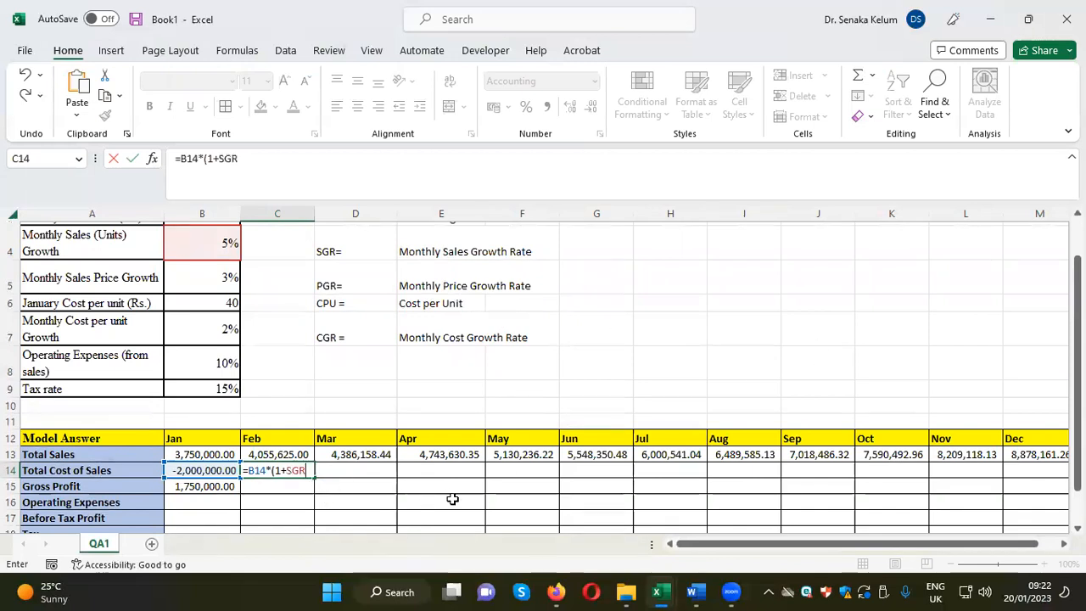
pyautogui.write(')')
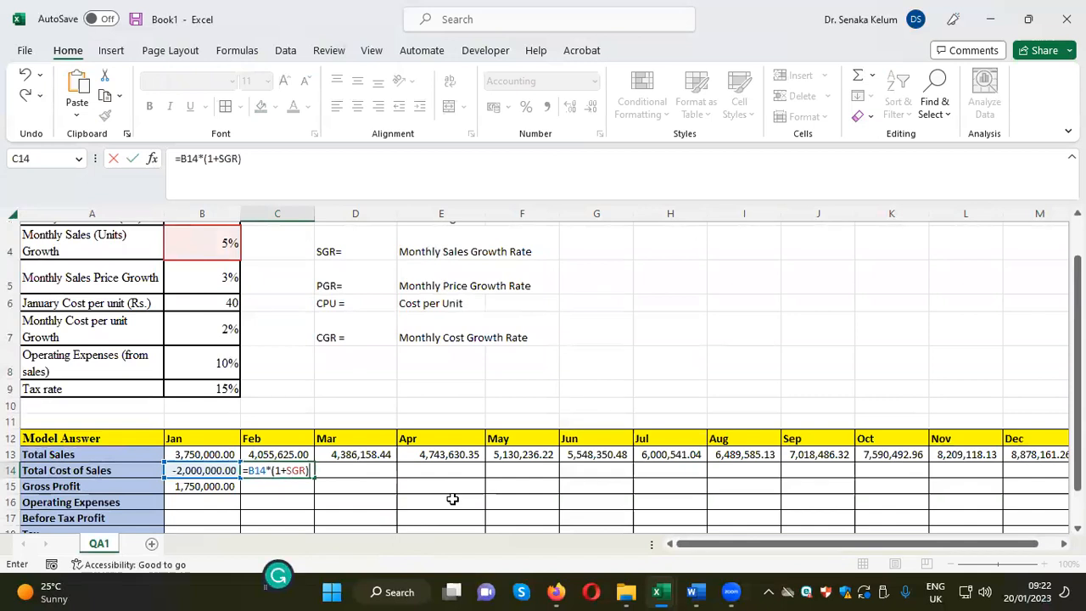
pyautogui.write('*')
pyautogui.write('(1+C')
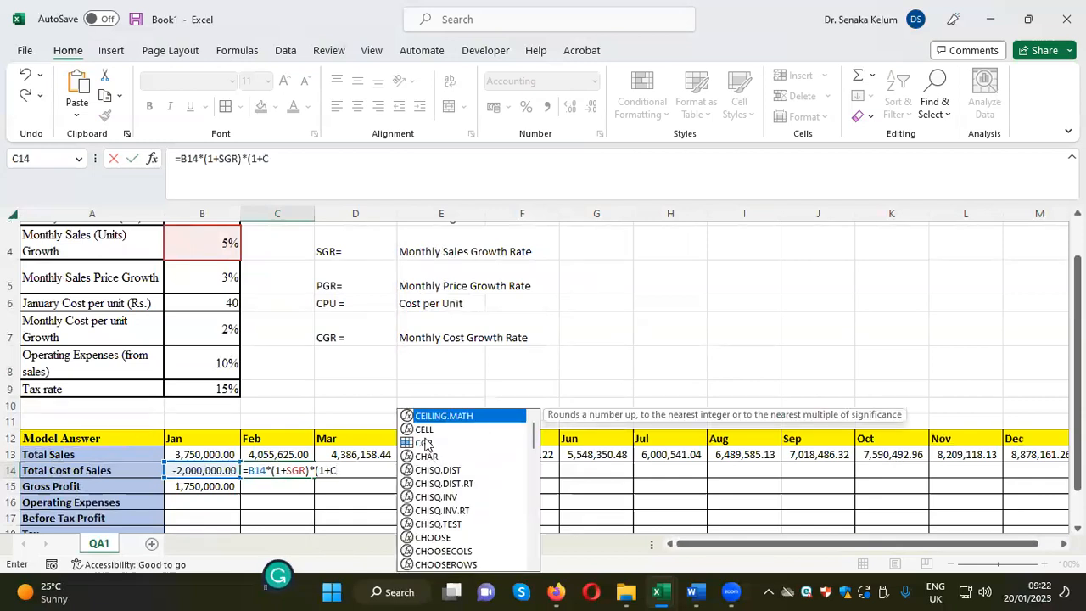
pyautogui.write('GR)')
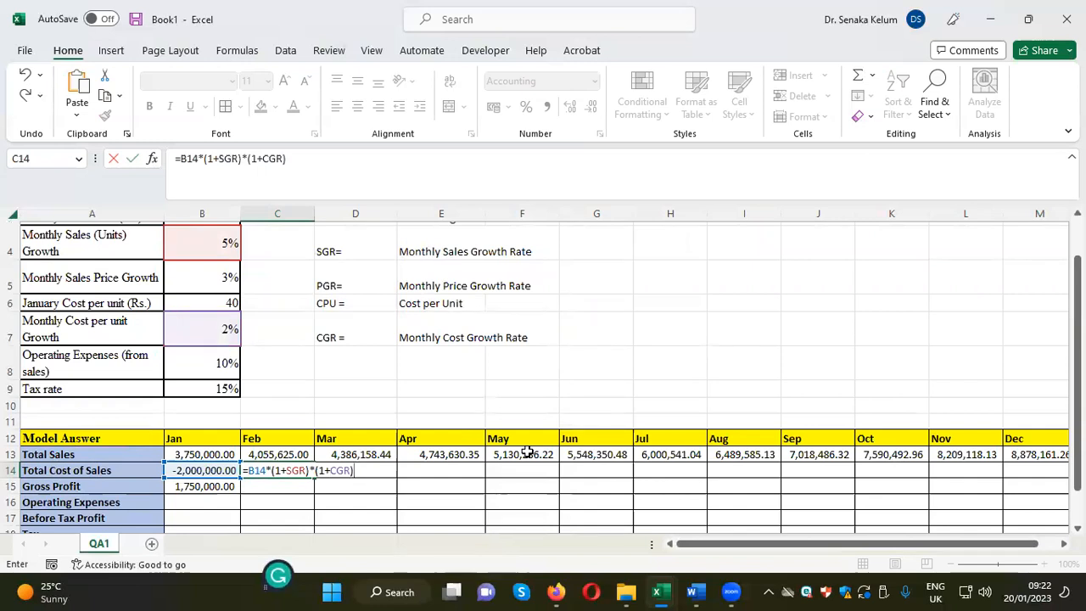
pyautogui.press('Return')
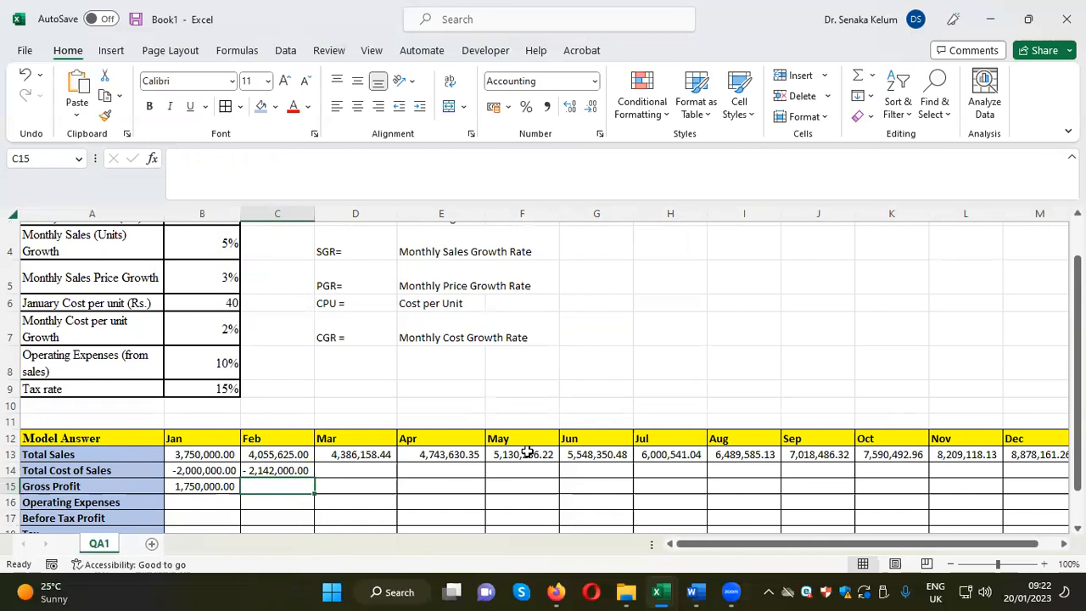
# Step: Copy the January Gross Profit formula from B15 to the February cell C15
pyautogui.click(200, 490)
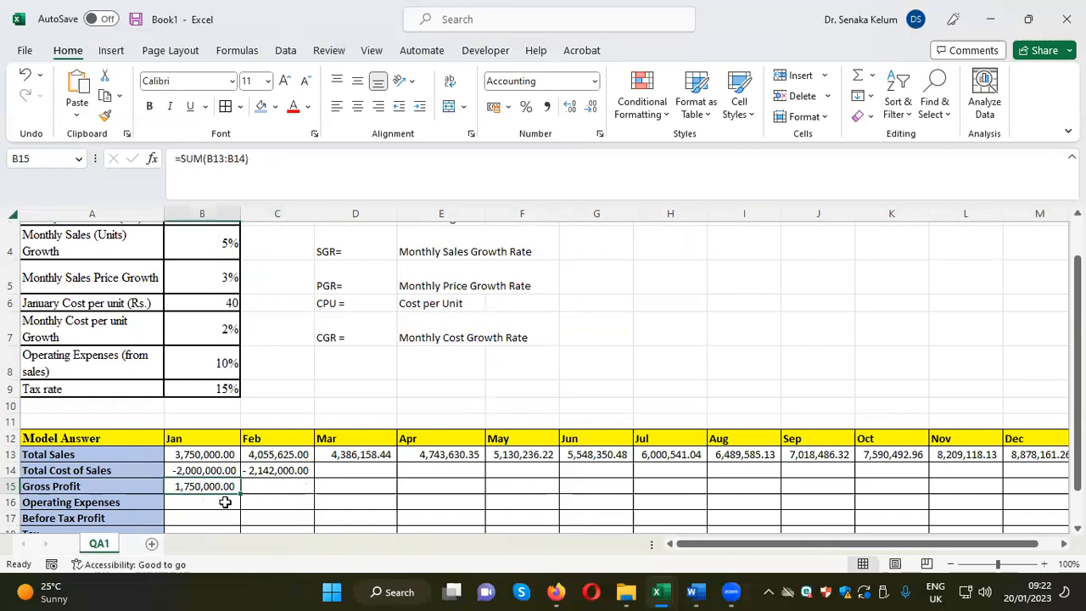
pyautogui.moveTo(240, 496); pyautogui.dragTo(301, 495)
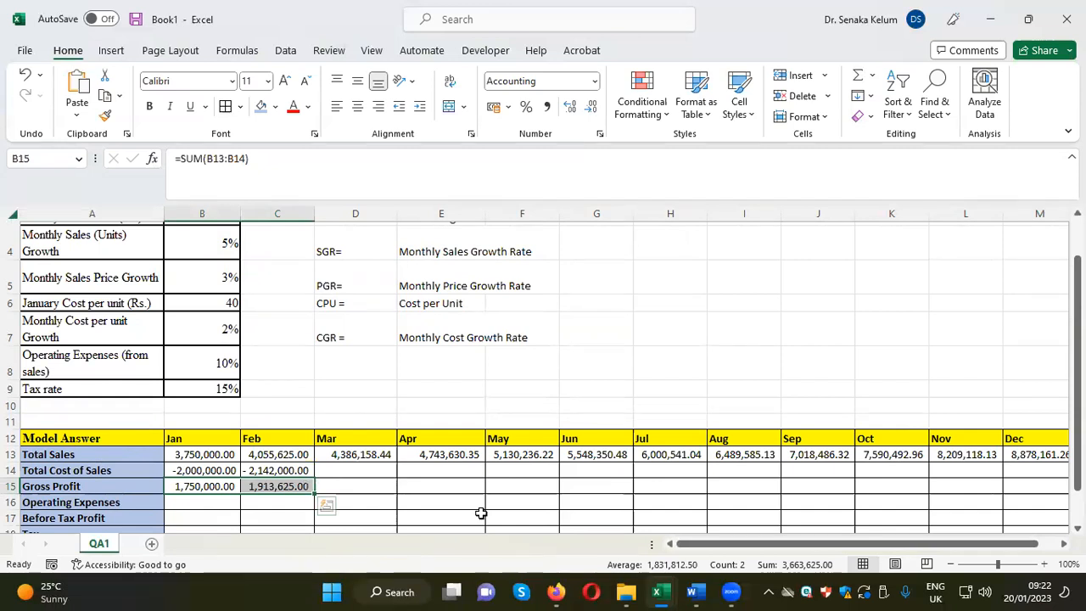
pyautogui.moveTo(1077, 352); pyautogui.dragTo(1077, 374)
pyautogui.click(591, 357)
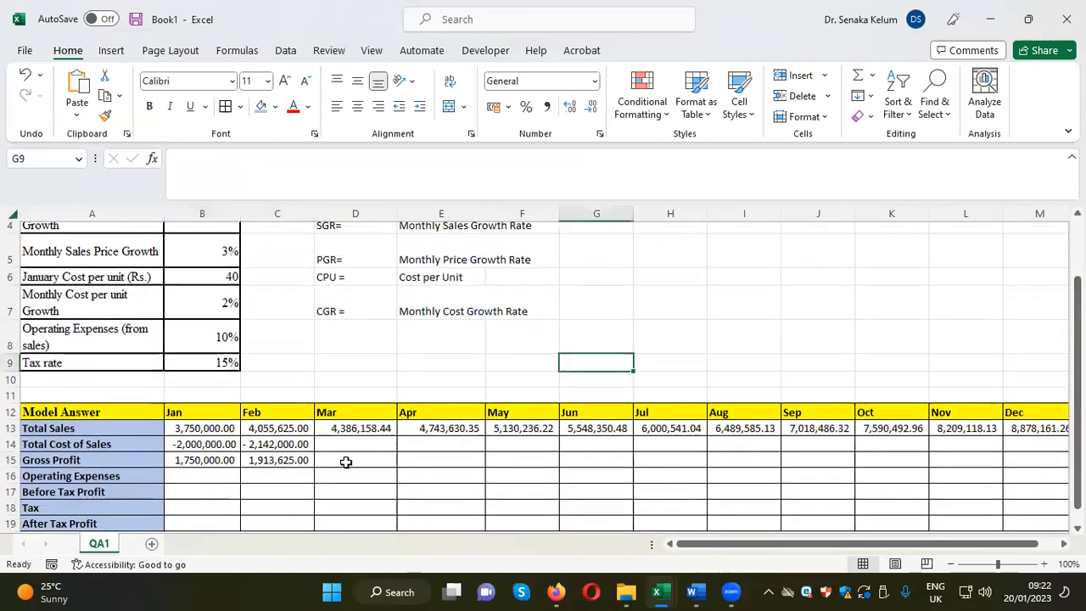
# Step: Fill the February Total Cost of Sales and Gross Profit formulas in C14:C15 across the remaining months through December in column M
pyautogui.click(286, 445)
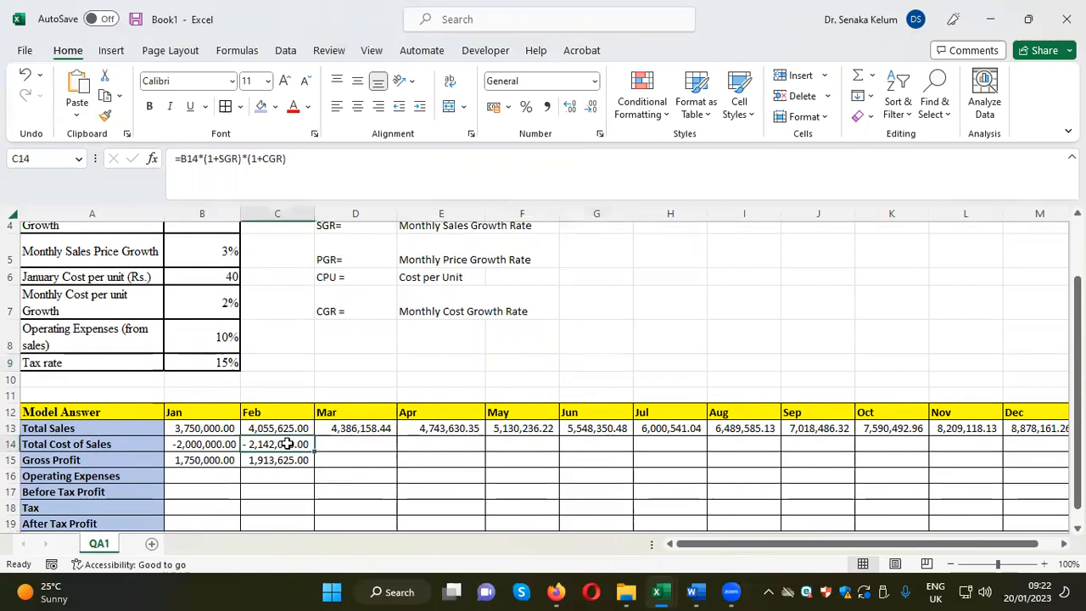
pyautogui.moveTo(286, 444); pyautogui.dragTo(1056, 475)
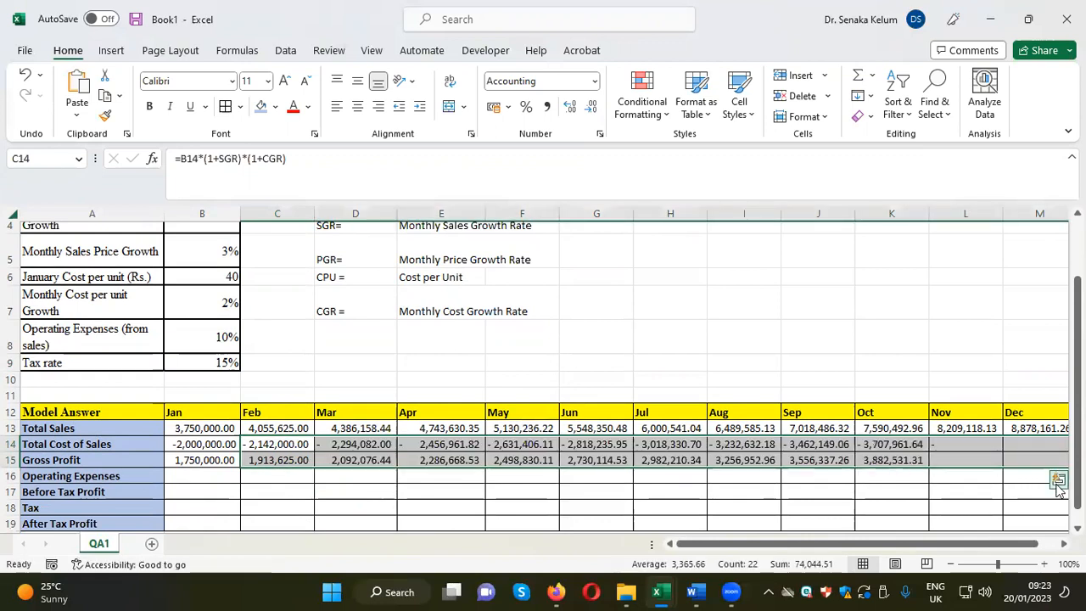
pyautogui.moveTo(1016, 548); pyautogui.dragTo(1030, 547)
pyautogui.click(1039, 475)
pyautogui.moveTo(1001, 443); pyautogui.dragTo(999, 456)
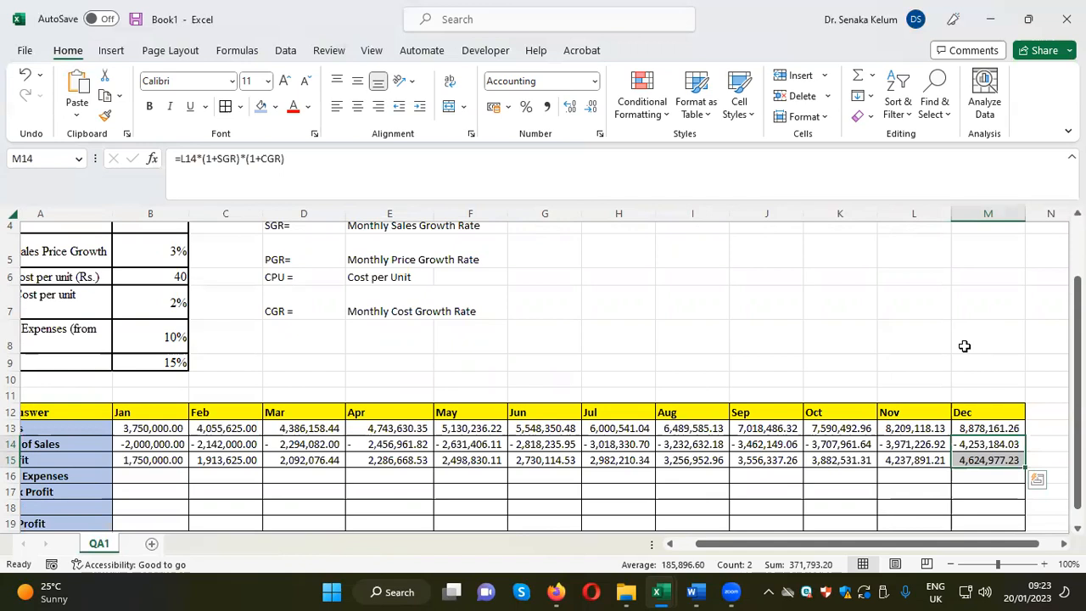
pyautogui.moveTo(879, 546); pyautogui.dragTo(860, 545)
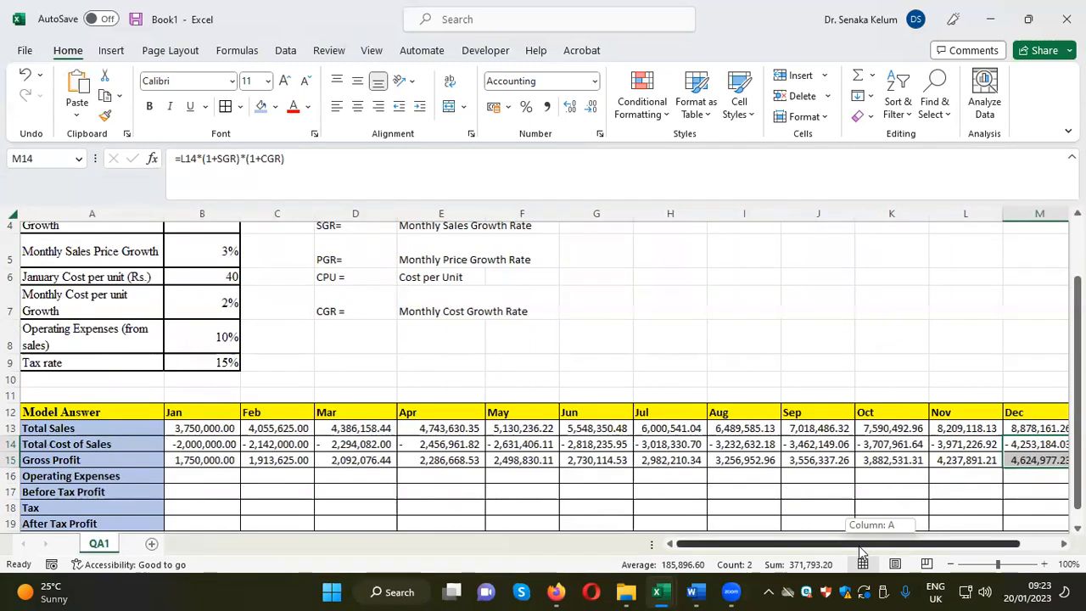
pyautogui.moveTo(861, 551); pyautogui.dragTo(925, 560)
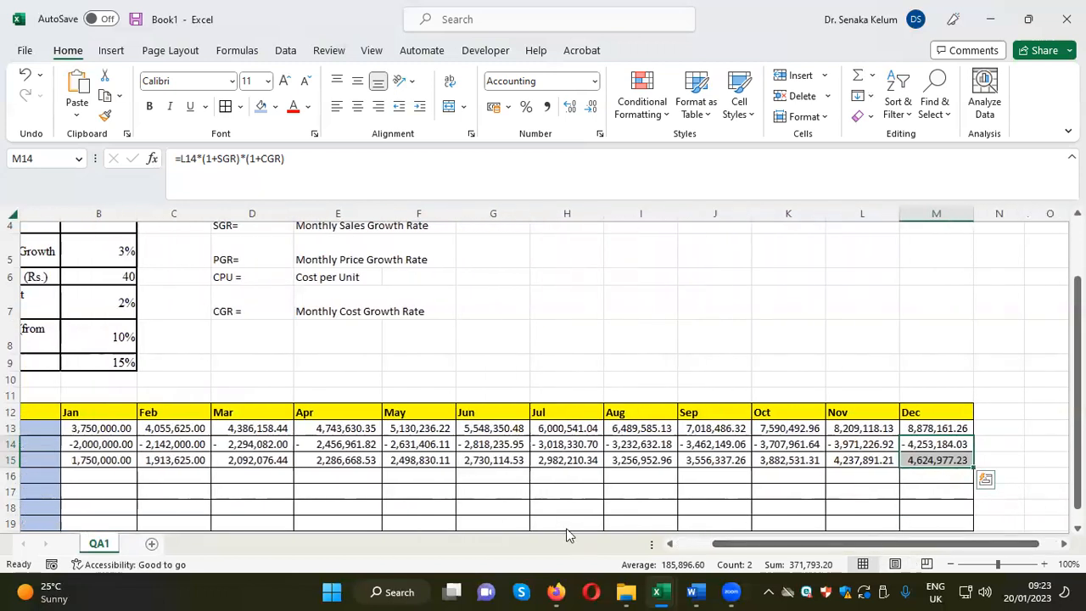
pyautogui.moveTo(810, 546); pyautogui.dragTo(730, 546)
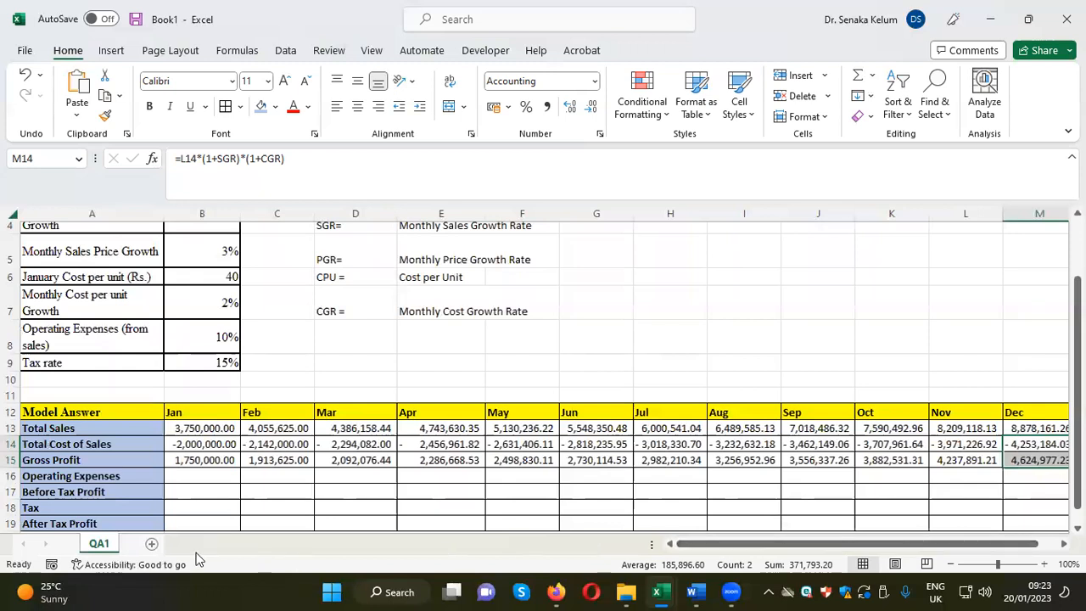
# Step: Assign the name OE to the operating expenses percentage in cell B8
pyautogui.click(192, 475)
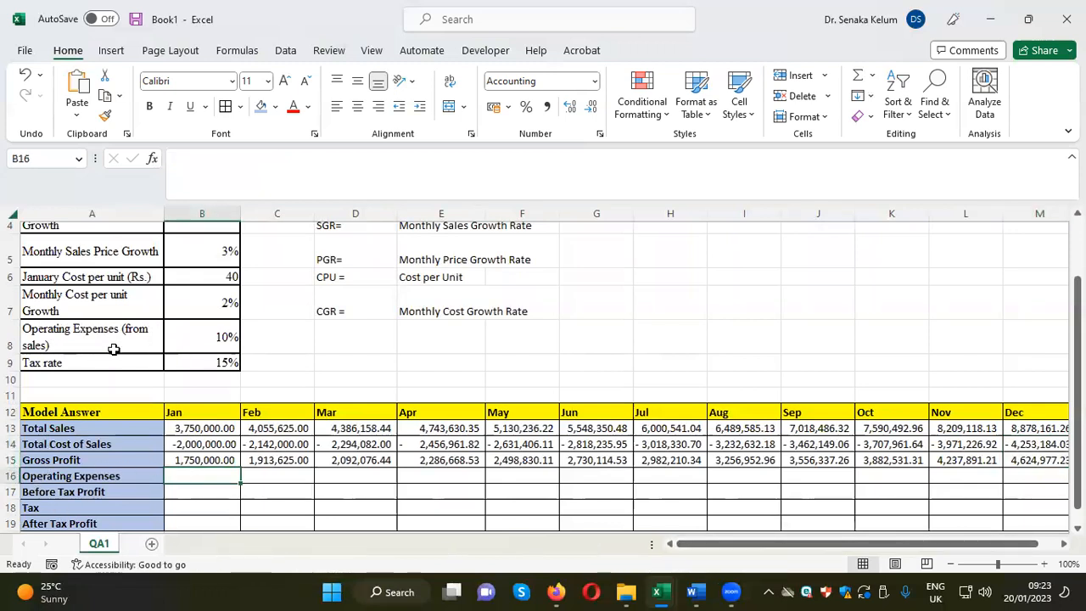
pyautogui.click(226, 341)
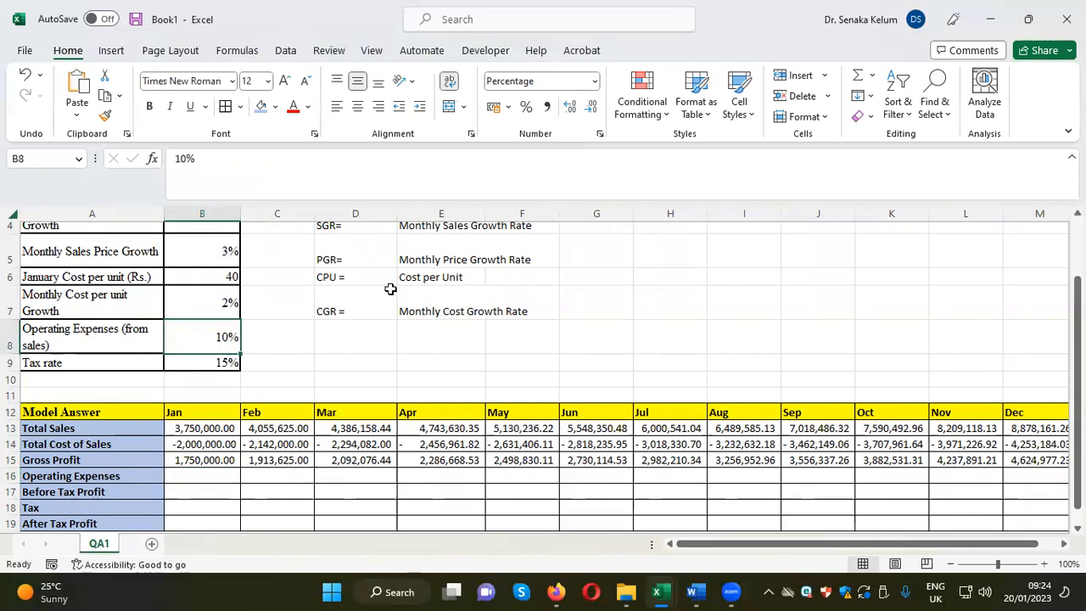
pyautogui.click(28, 158)
pyautogui.write('OE')
# Step: Document the abbreviation by entering "OE =" in D8 and "Operating Expenses" in E8
pyautogui.click(336, 337)
pyautogui.write('OE =')
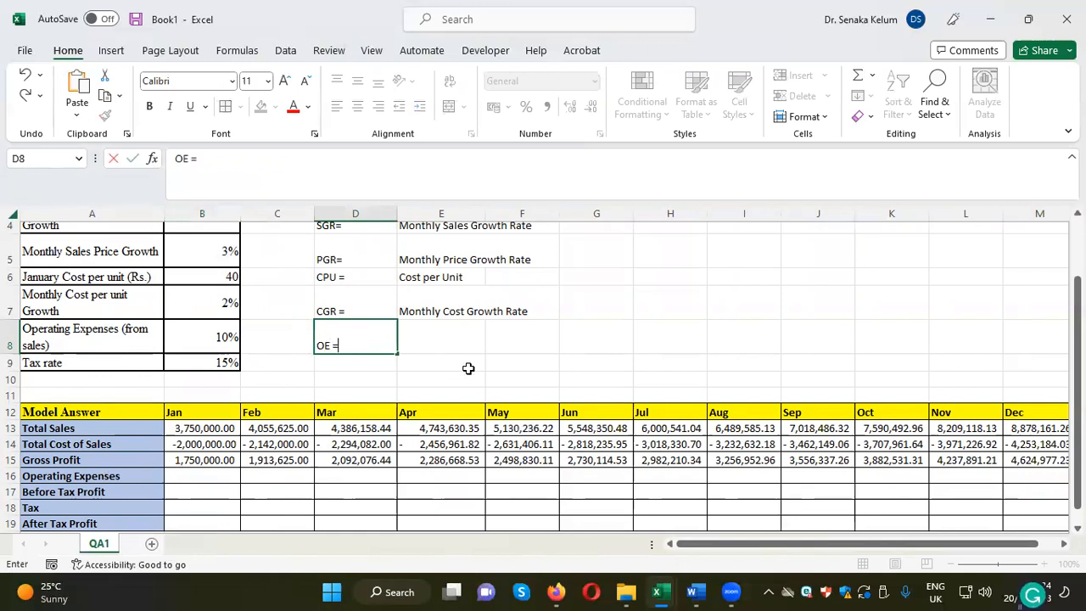
pyautogui.click(444, 343)
pyautogui.write('Op')
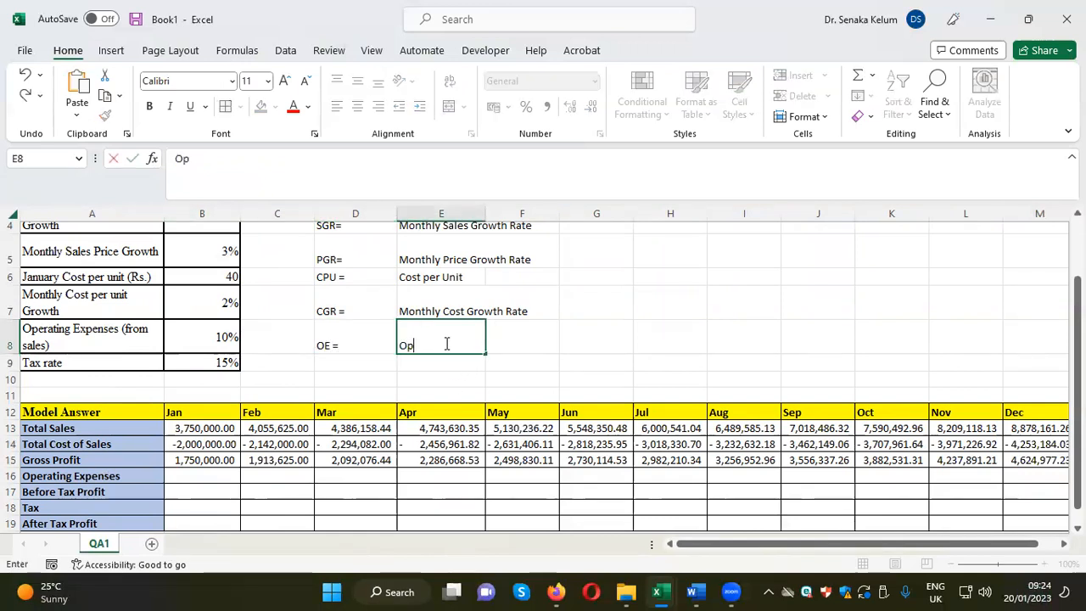
pyautogui.write('eratin')
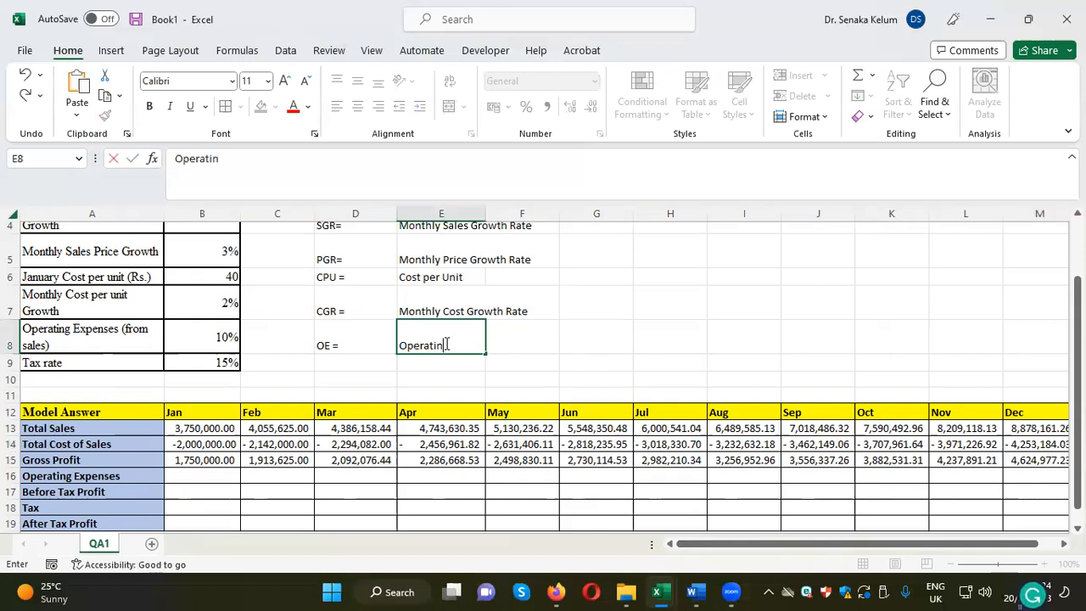
pyautogui.write('g Expenses')
pyautogui.click(627, 360)
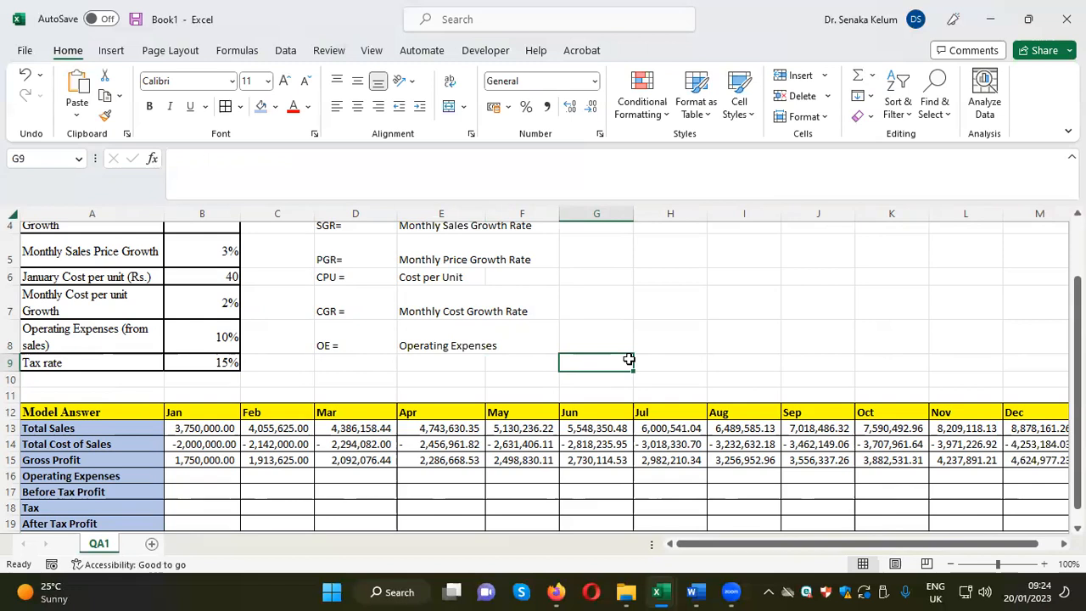
# Step: Enter the formula =B13*OE for January Operating Expenses in cell B16
pyautogui.click(212, 477)
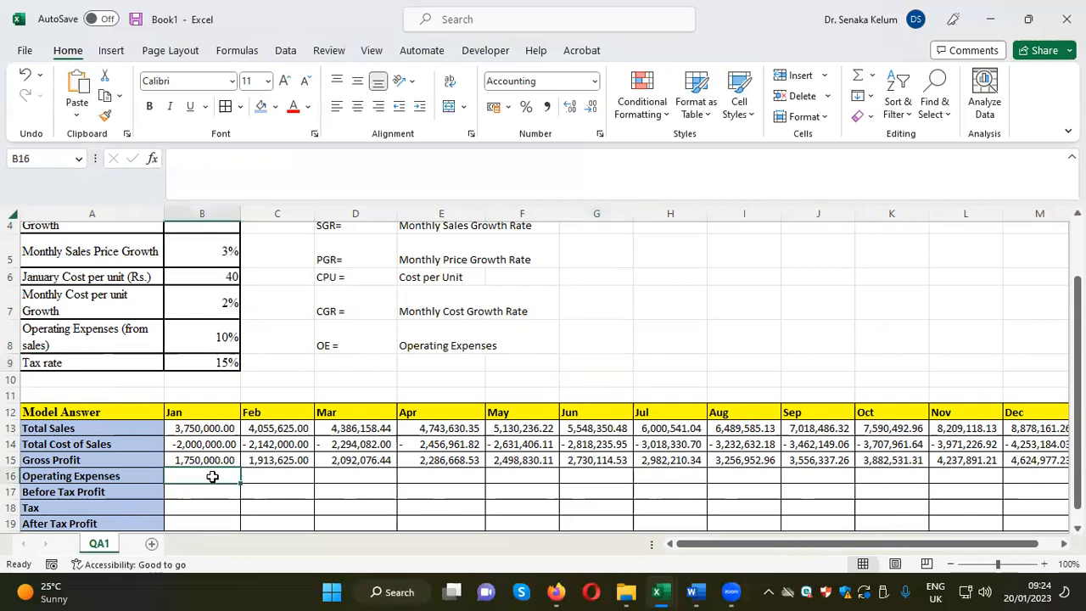
pyautogui.write('=')
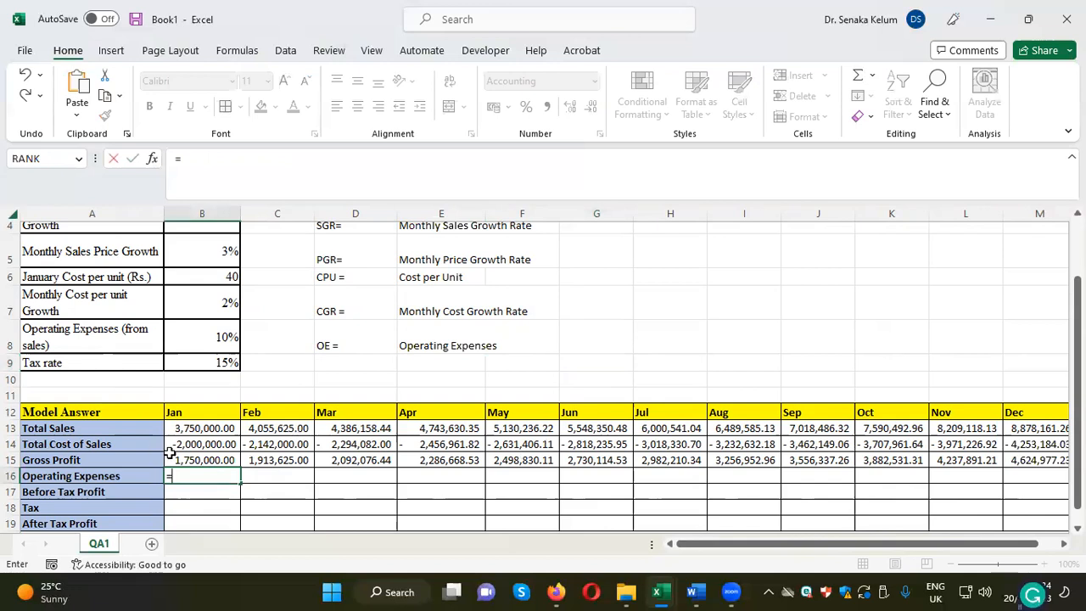
pyautogui.click(210, 428)
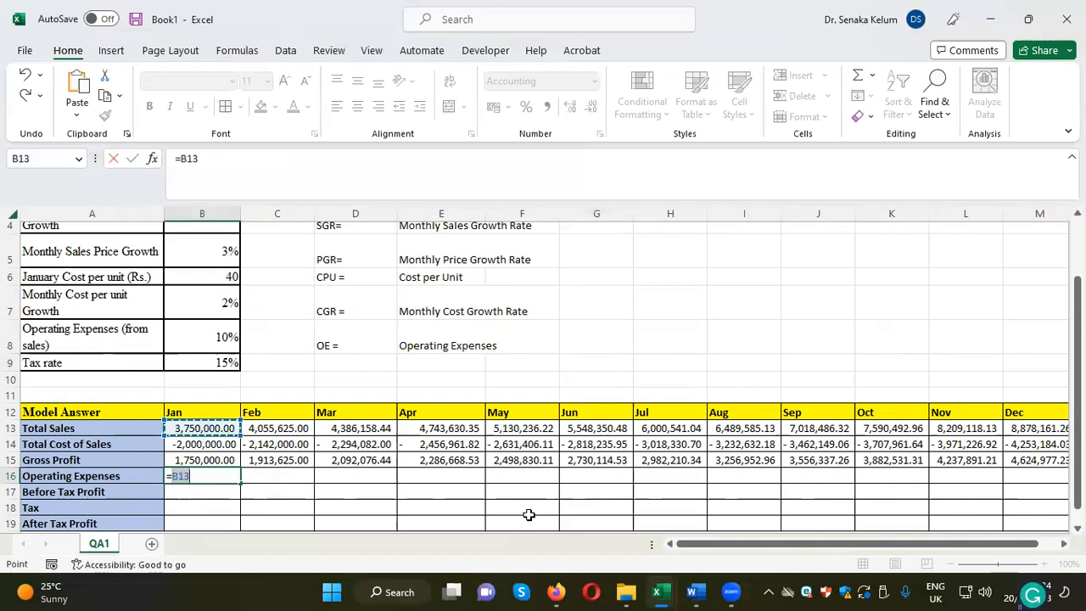
pyautogui.write('*')
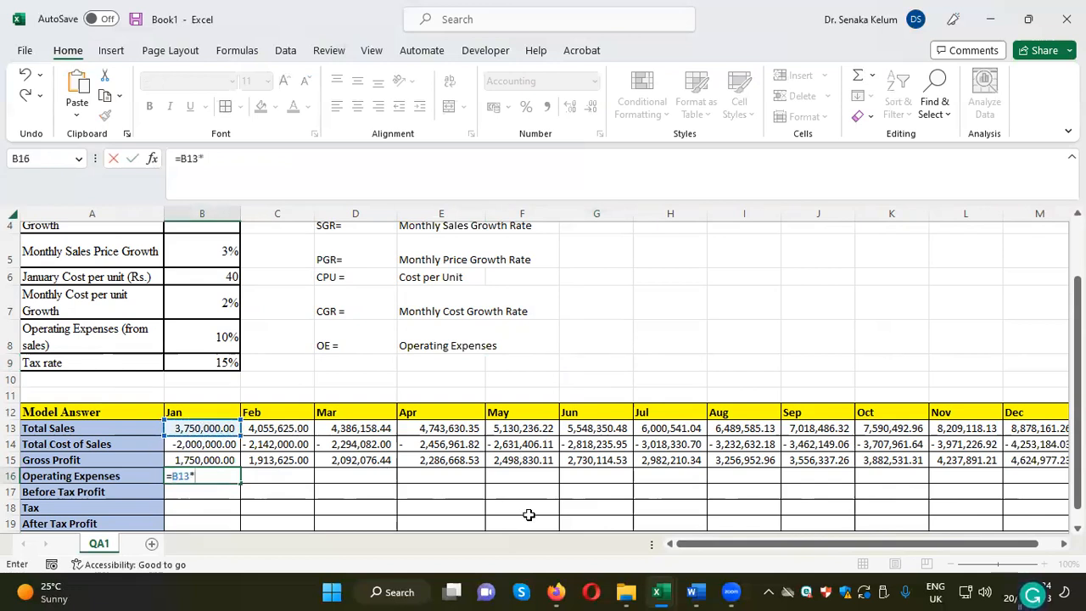
pyautogui.write('OE')
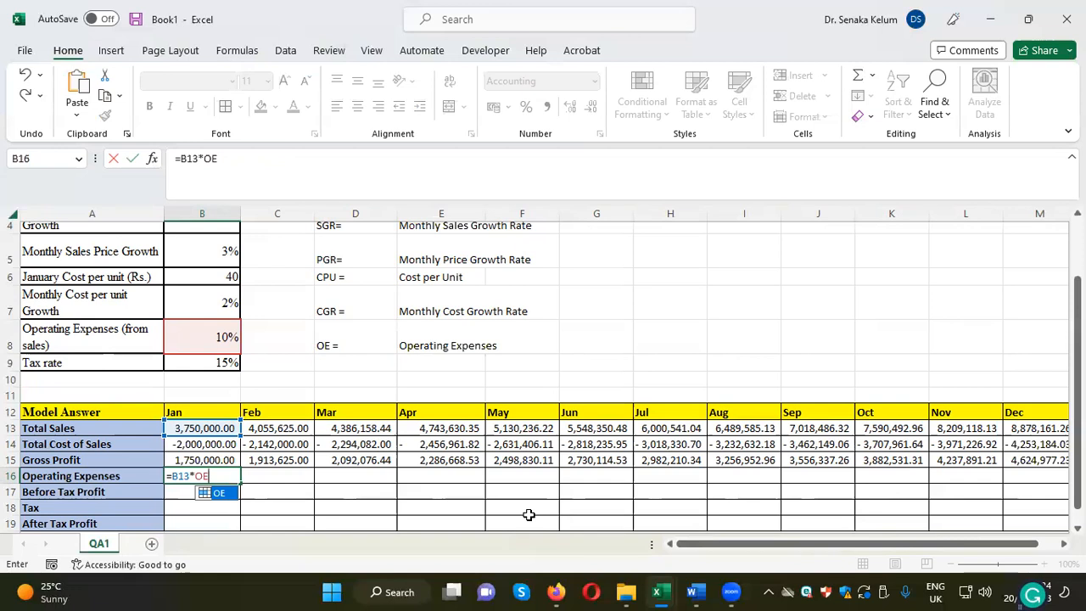
pyautogui.press('Return')
# Step: Change the January Operating Expenses formula in B16 to the negative form =-B13*OE
pyautogui.click(217, 476)
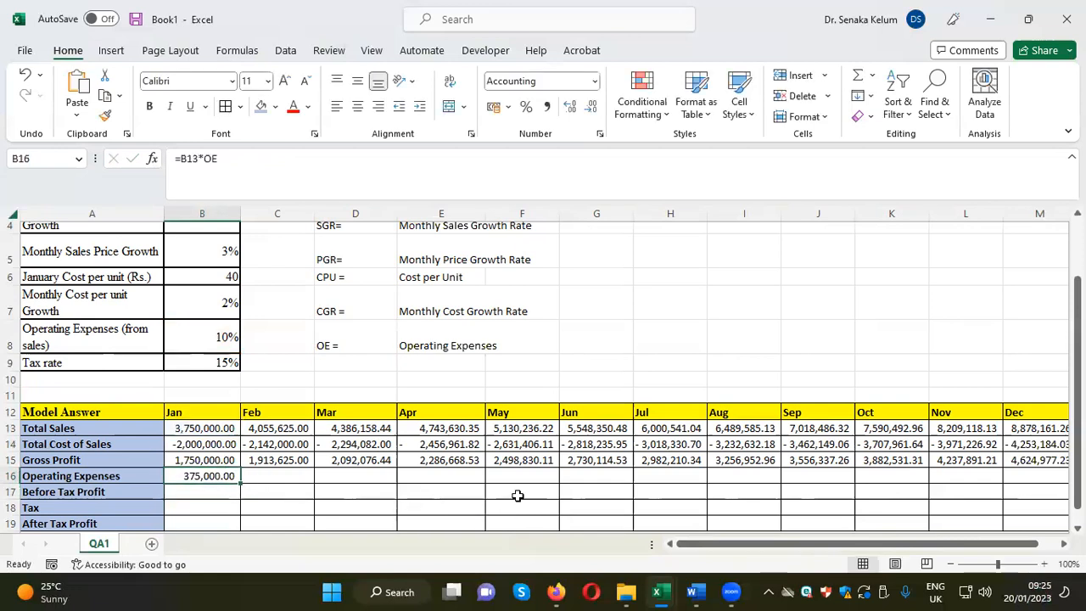
pyautogui.click(210, 492)
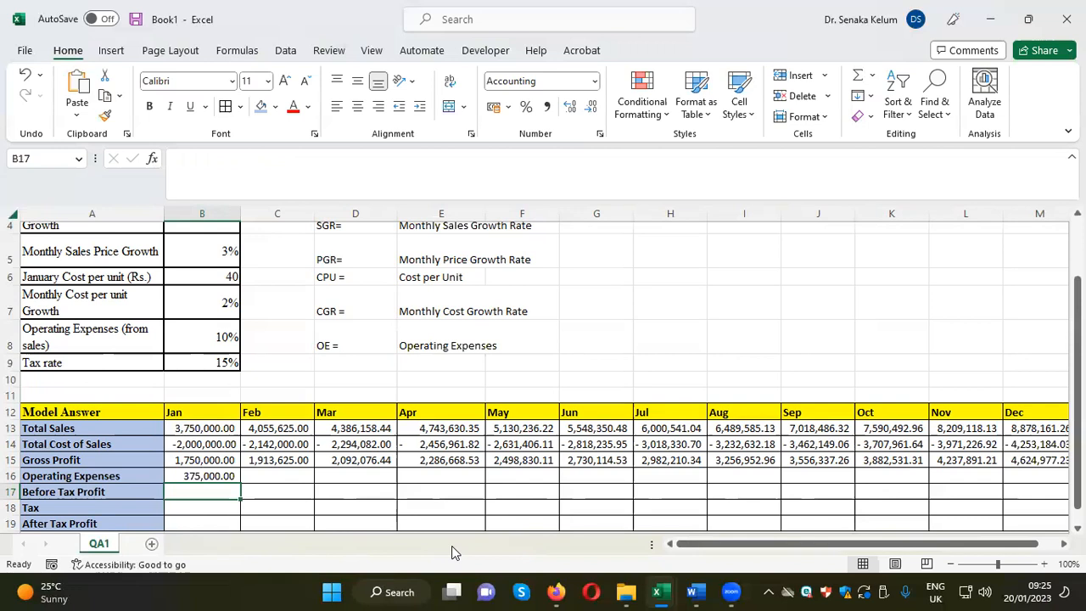
pyautogui.click(208, 476)
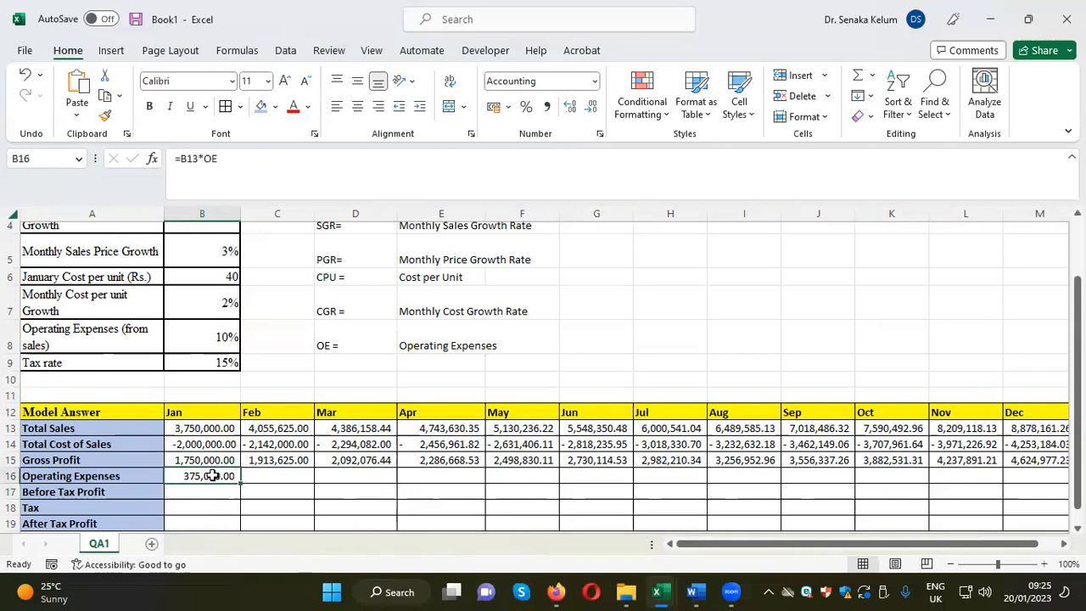
pyautogui.click(179, 158)
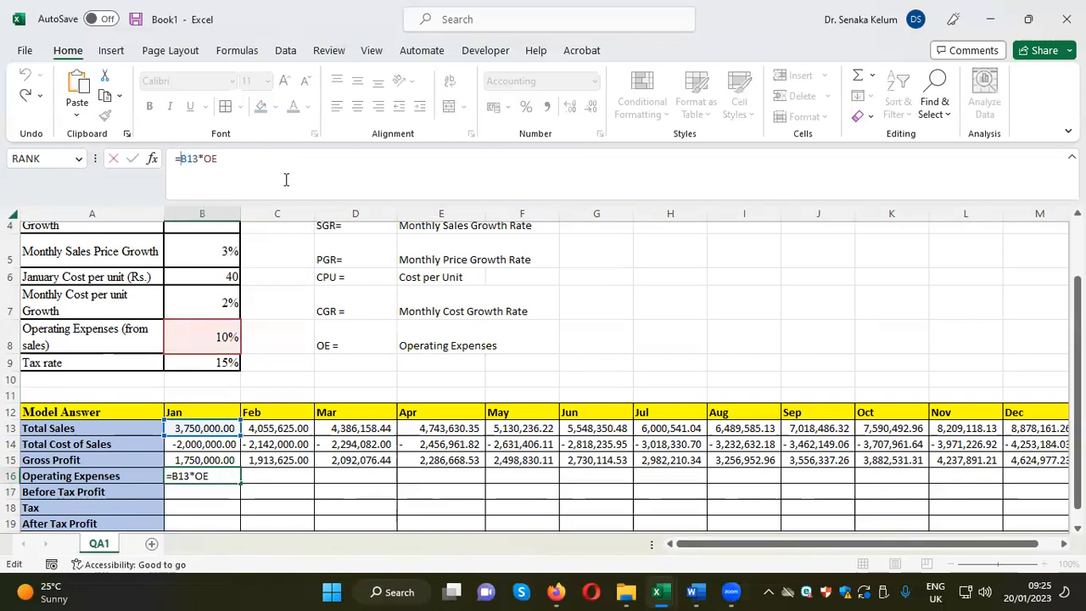
pyautogui.press('Return')
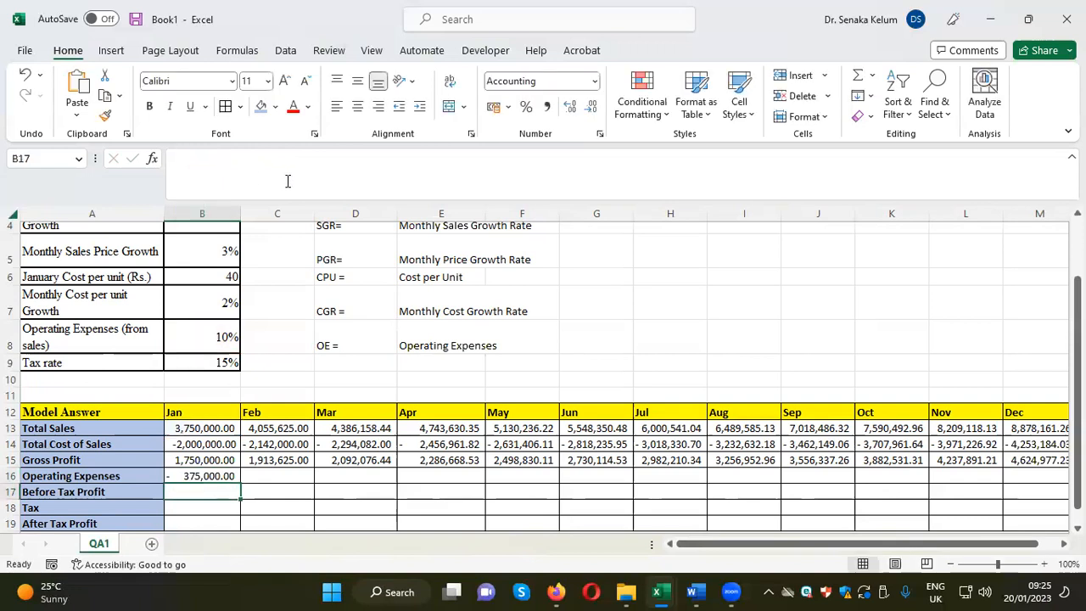
pyautogui.click(191, 473)
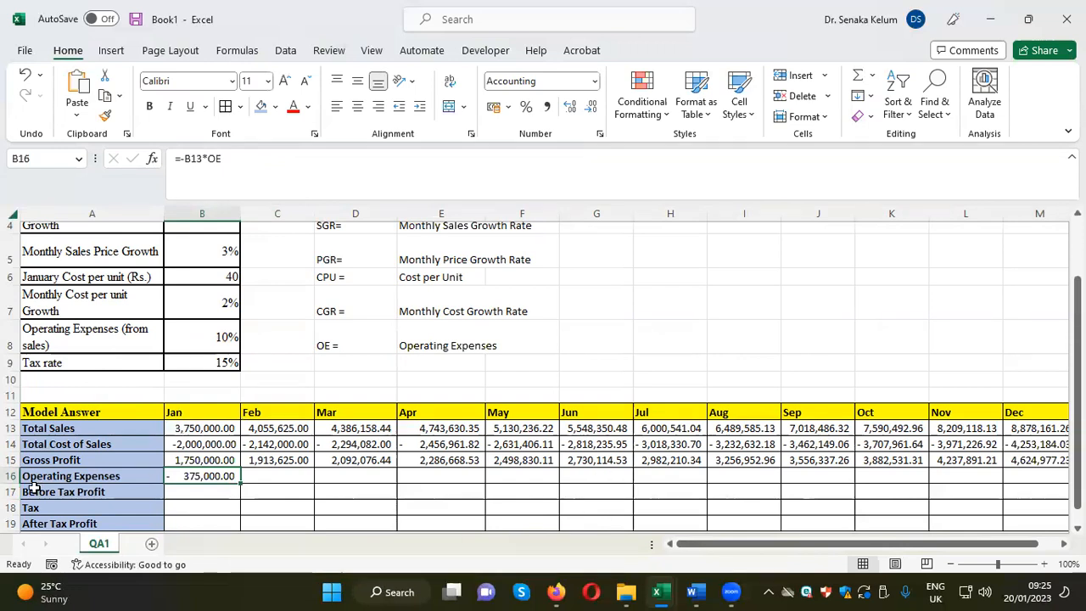
# Step: Enter the formula =B15+B16 for January Before Tax Profit in cell B17
pyautogui.click(234, 494)
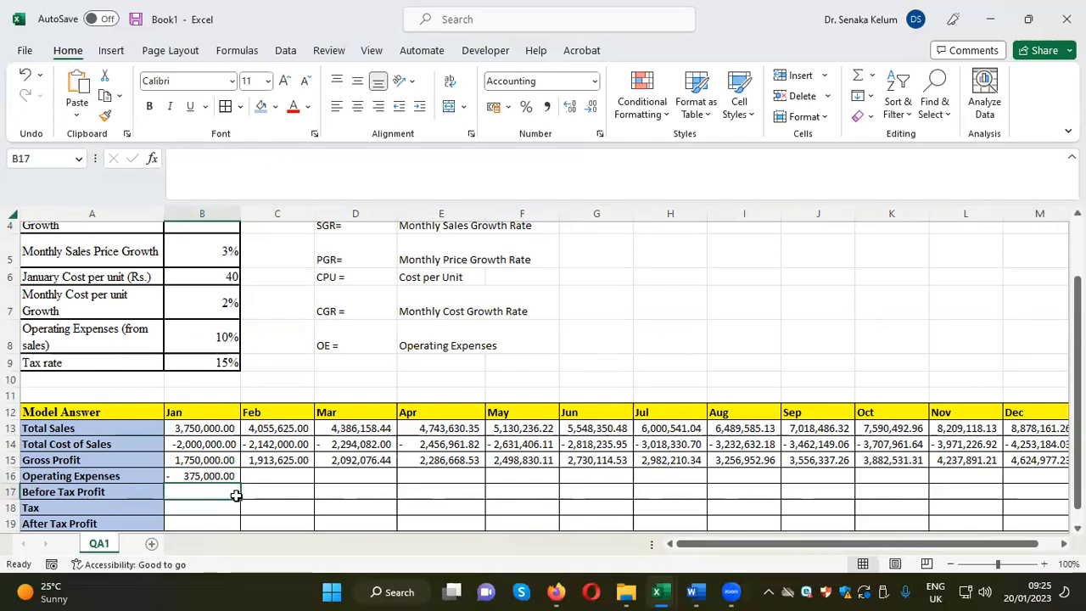
pyautogui.write('=')
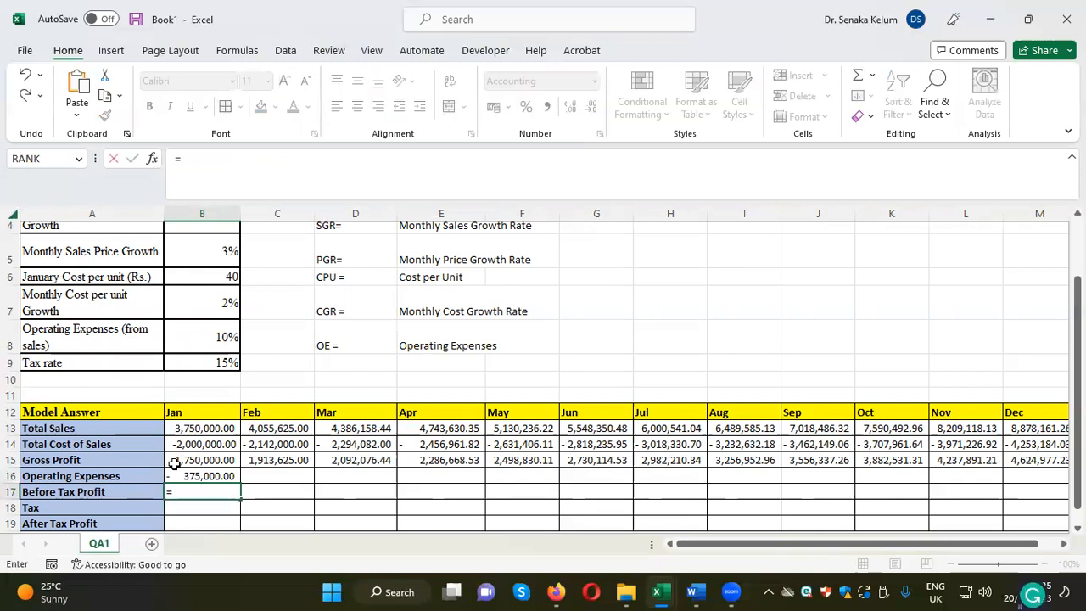
pyautogui.click(208, 460)
pyautogui.write('+')
pyautogui.click(214, 476)
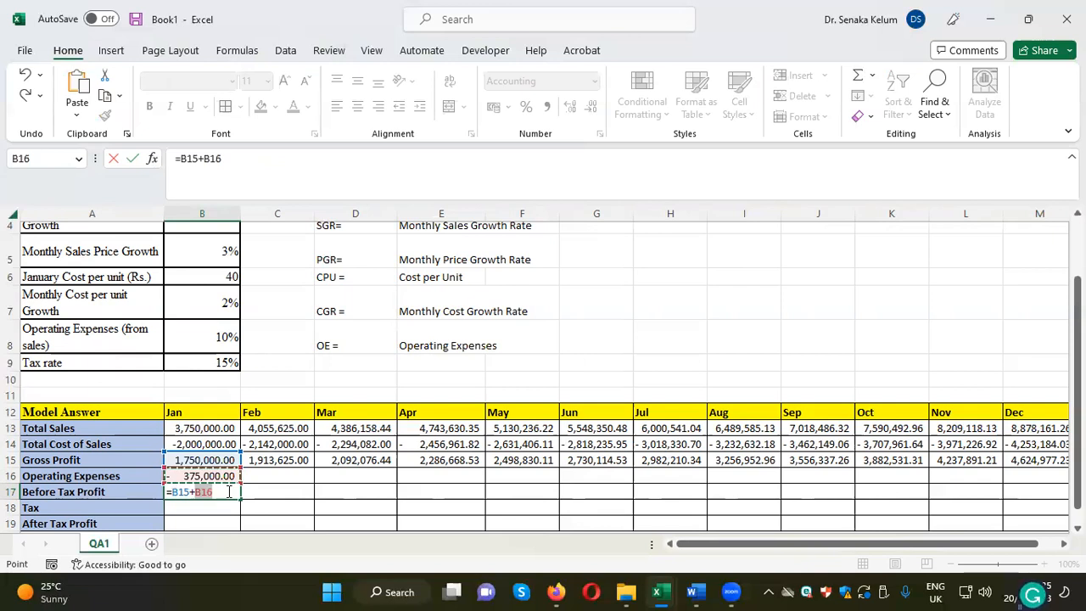
pyautogui.press('Return')
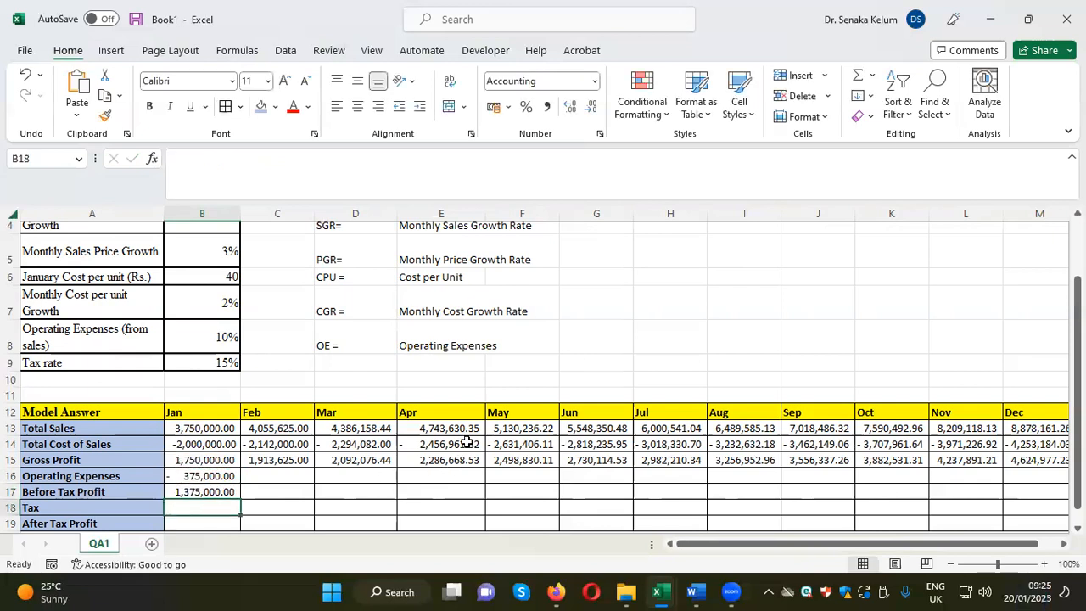
# Step: Fill the January Operating Expenses and Before Tax Profit formulas in B16:B17 across the remaining months through December in column M
pyautogui.scroll(-1, 467, 441)
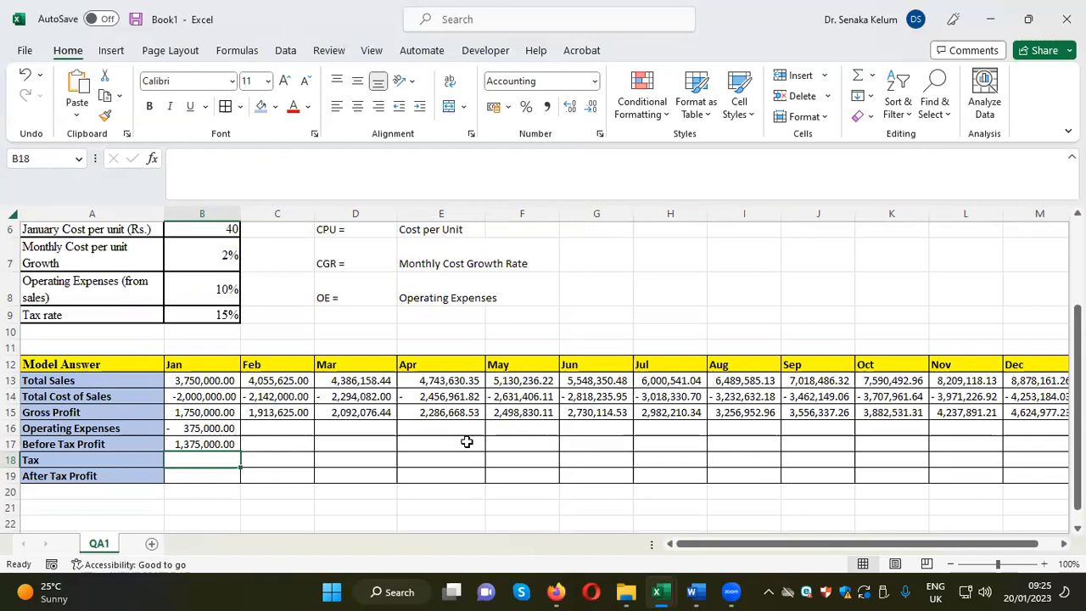
pyautogui.click(215, 428)
pyautogui.moveTo(216, 428); pyautogui.dragTo(212, 443)
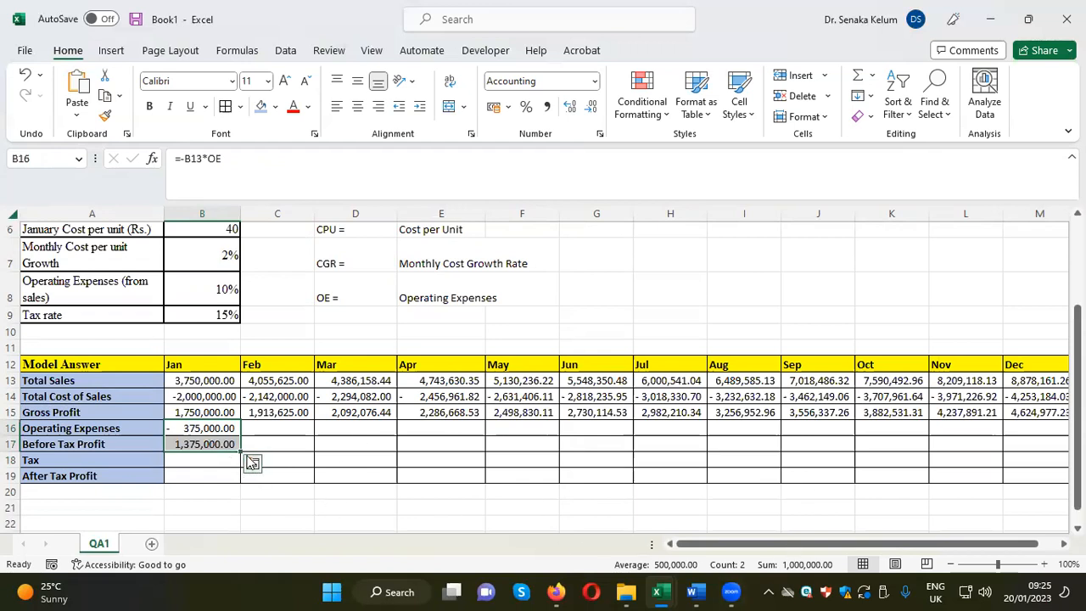
pyautogui.moveTo(235, 450); pyautogui.dragTo(1060, 468)
pyautogui.moveTo(1009, 549); pyautogui.dragTo(1028, 548)
pyautogui.moveTo(1007, 432); pyautogui.dragTo(1004, 444)
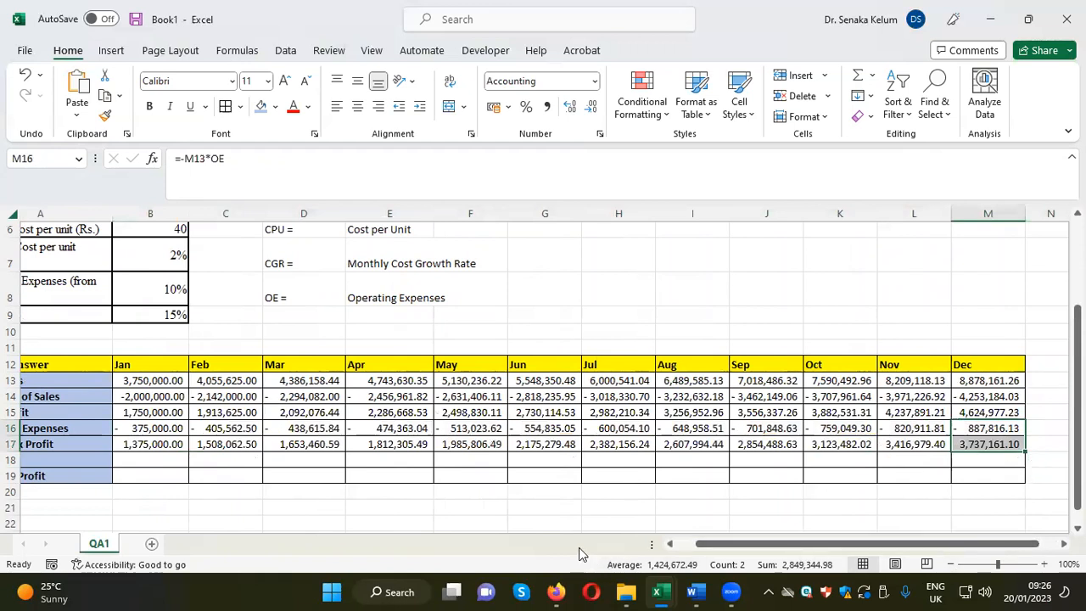
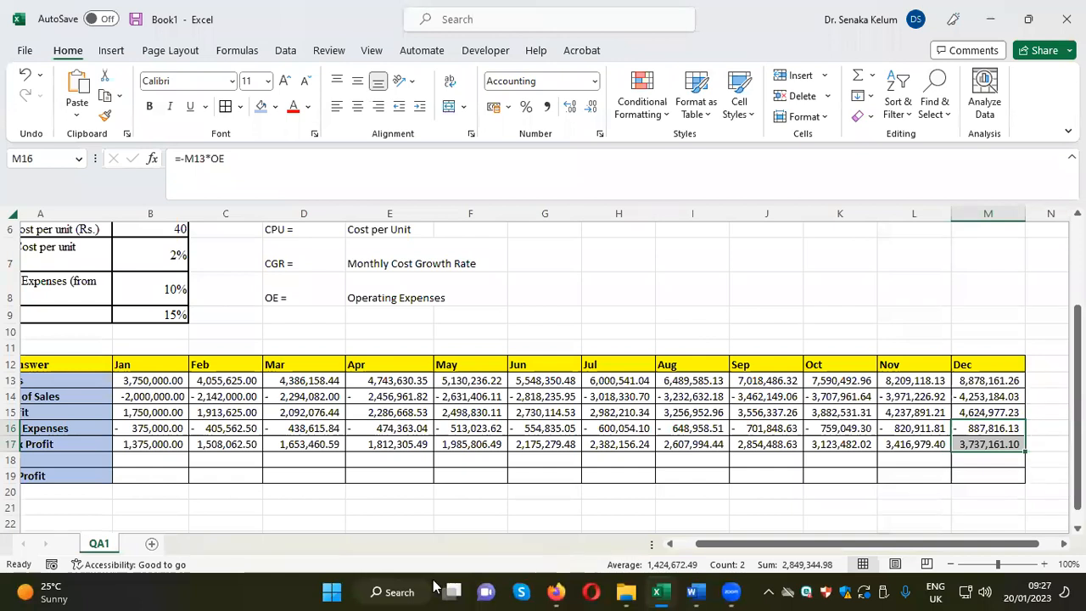
# Step: Assign the name Tax to the tax rate in cell B9
pyautogui.moveTo(744, 544); pyautogui.dragTo(721, 548)
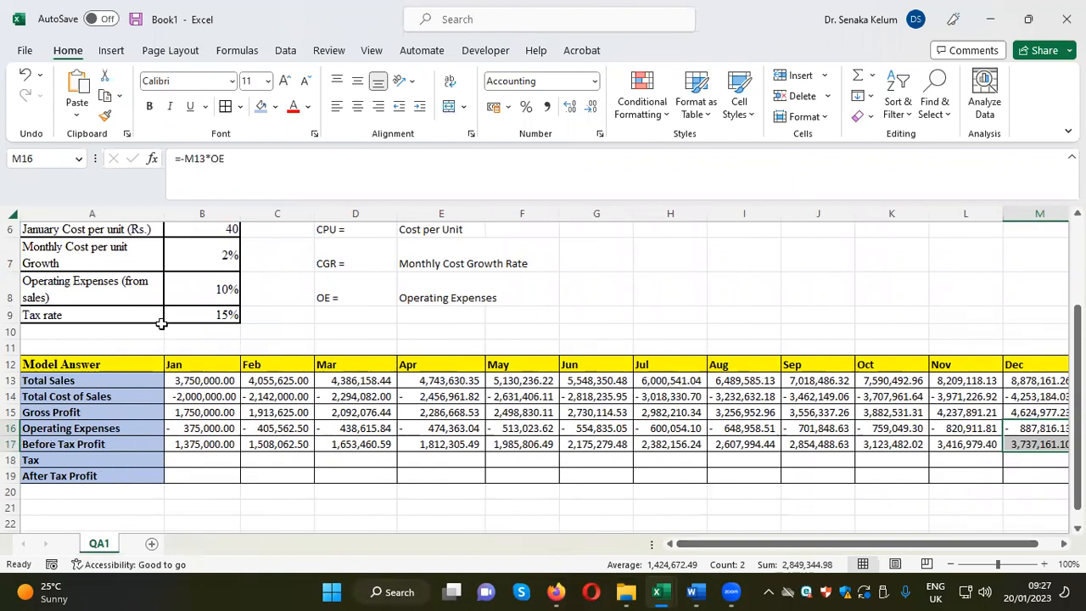
pyautogui.click(220, 315)
pyautogui.click(30, 156)
pyautogui.write('Tax')
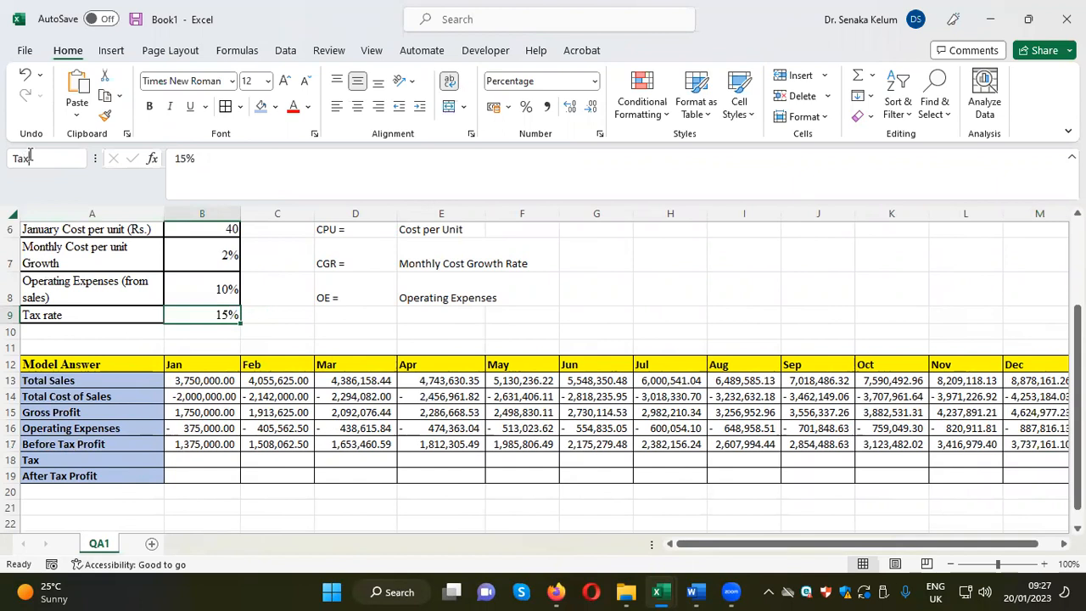
pyautogui.press('Return')
# Step: Document the abbreviation by entering "Tax =" in D9 and "Tax Rate" in E9
pyautogui.click(344, 318)
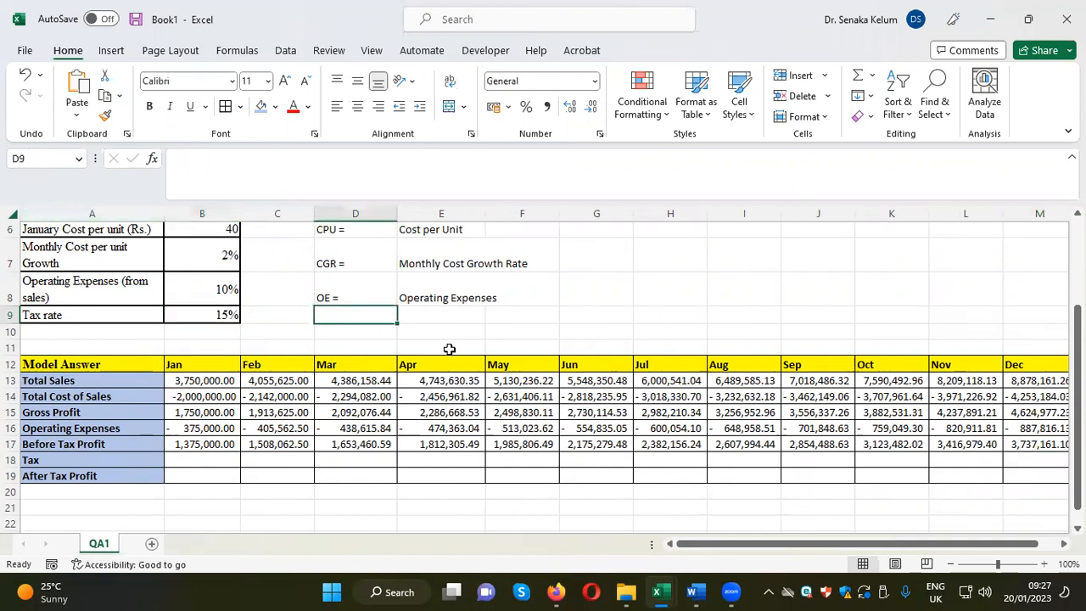
pyautogui.write('Ta')
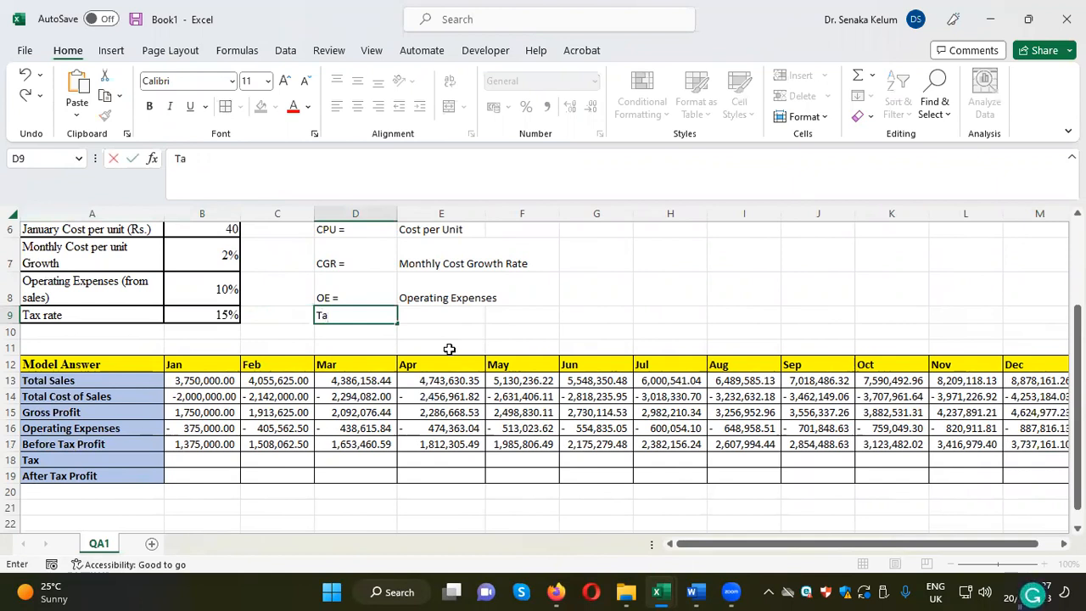
pyautogui.write('x =')
pyautogui.click(447, 313)
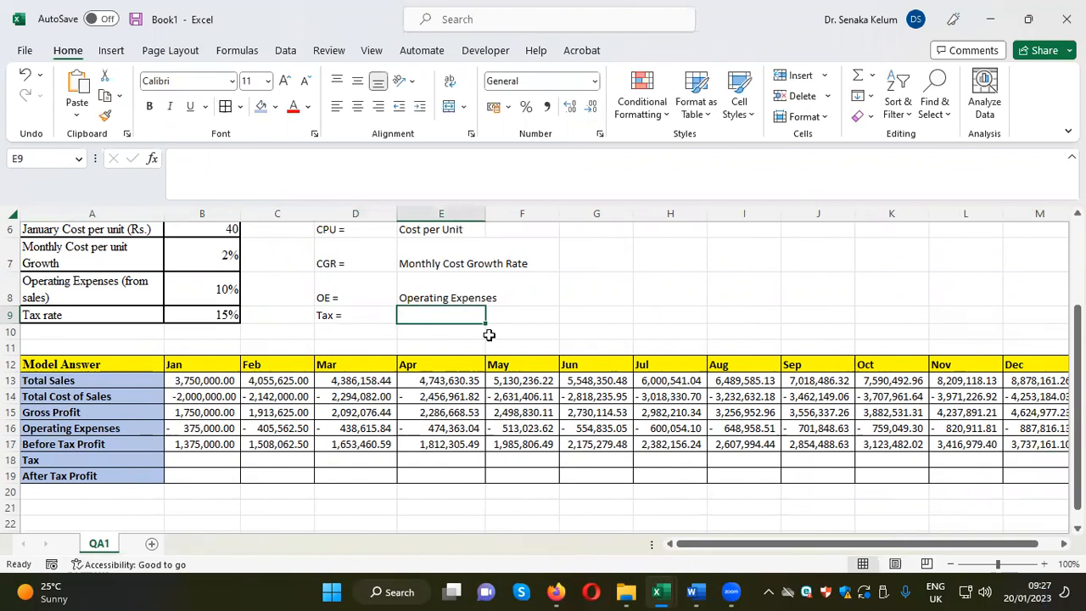
pyautogui.write('Tax Rate')
pyautogui.click(602, 330)
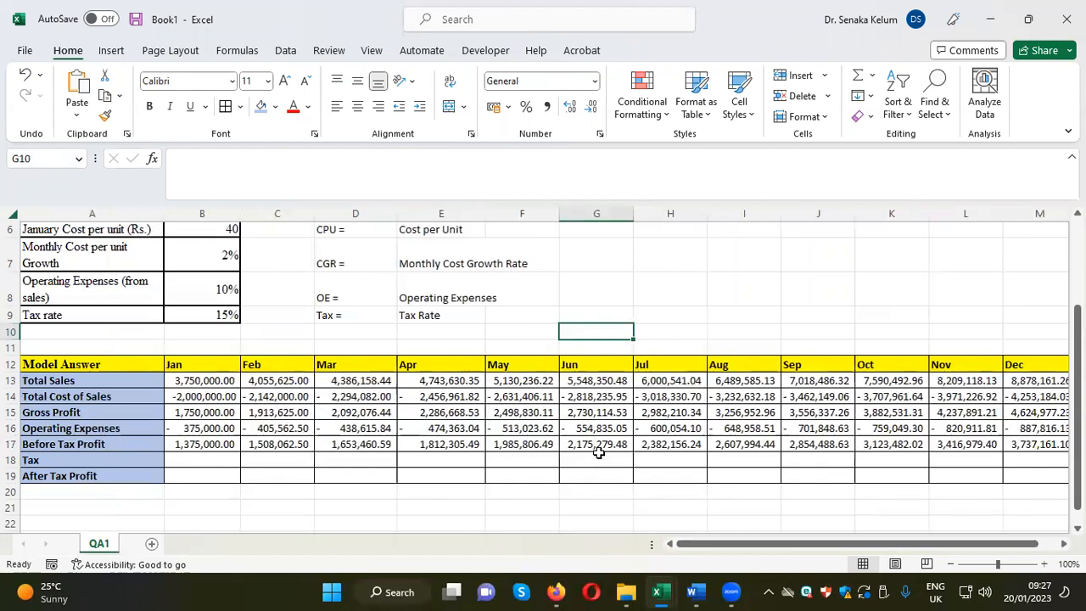
# Step: Enter the formula =B17*Tax for January Tax in cell B18
pyautogui.click(200, 460)
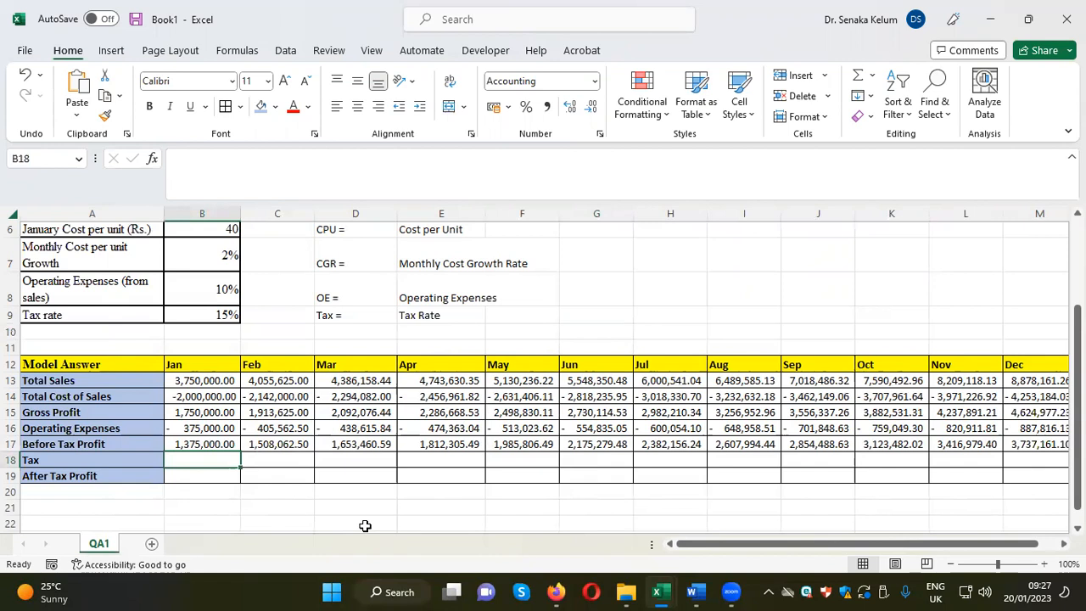
pyautogui.write('=')
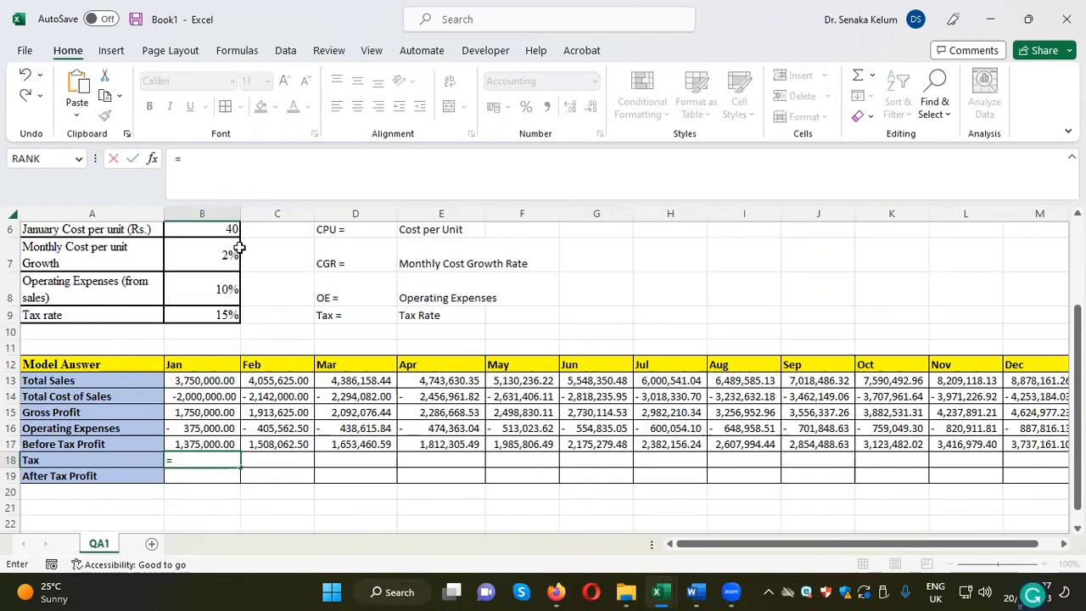
pyautogui.click(210, 443)
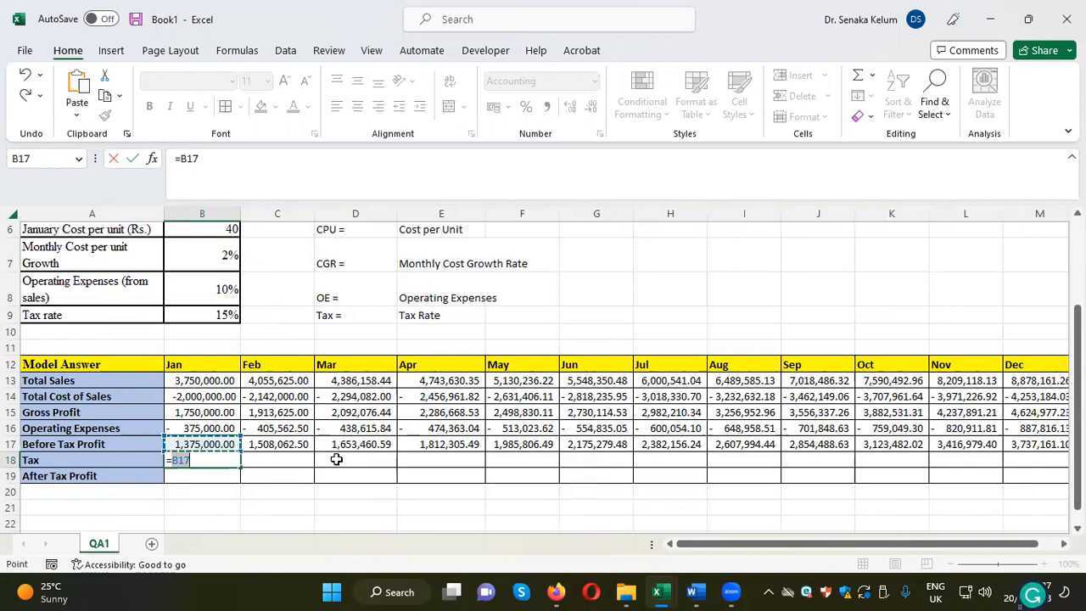
pyautogui.write('*T')
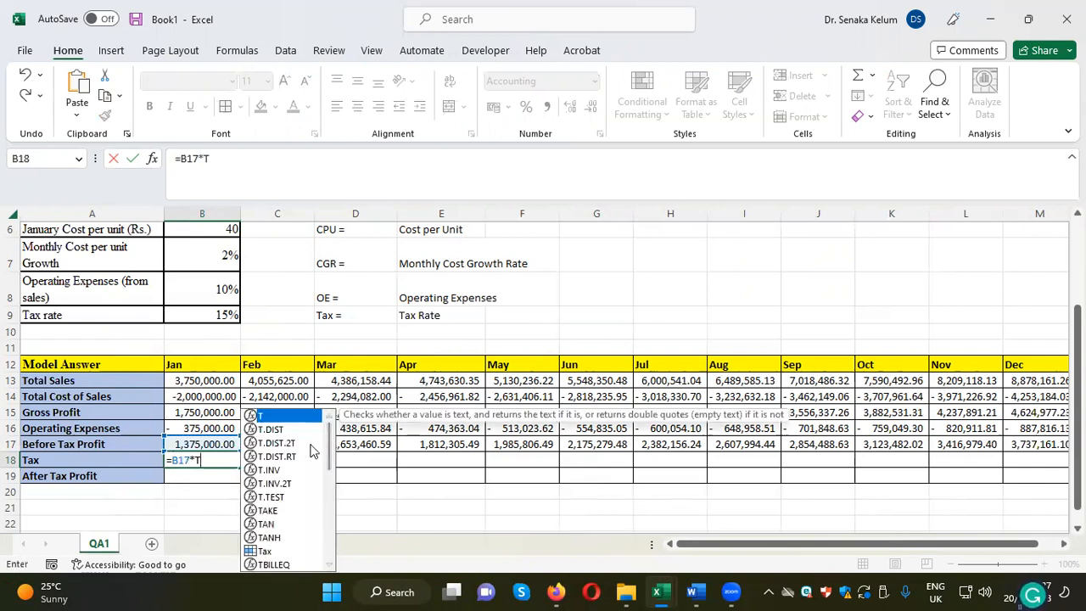
pyautogui.doubleClick(274, 551)
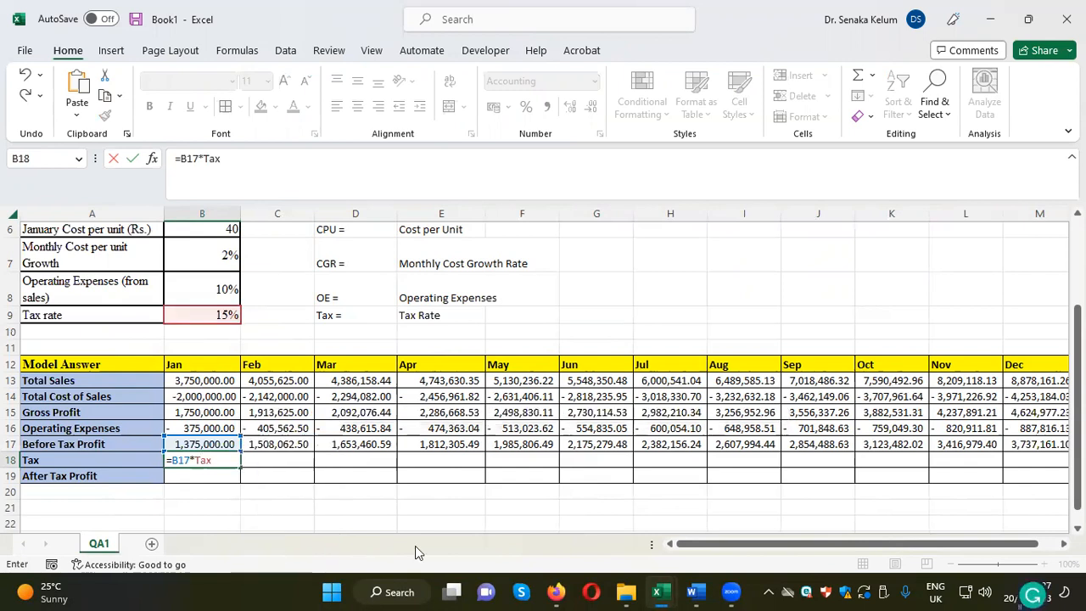
pyautogui.press('Return')
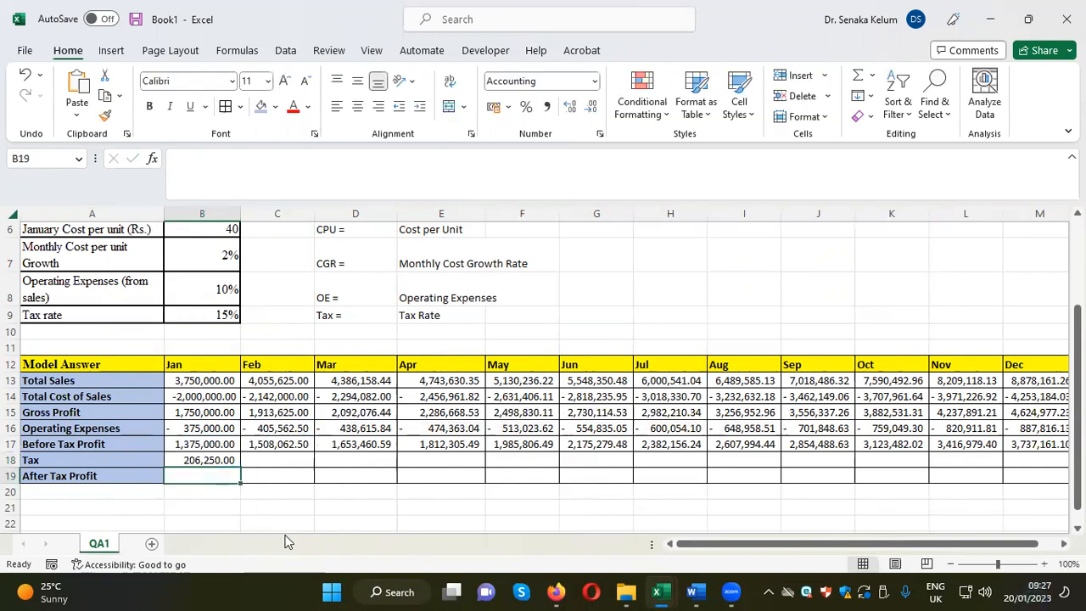
# Step: Make the January Tax formula in B18 negative so it reads =-B17*Tax
pyautogui.click(214, 460)
pyautogui.click(180, 158)
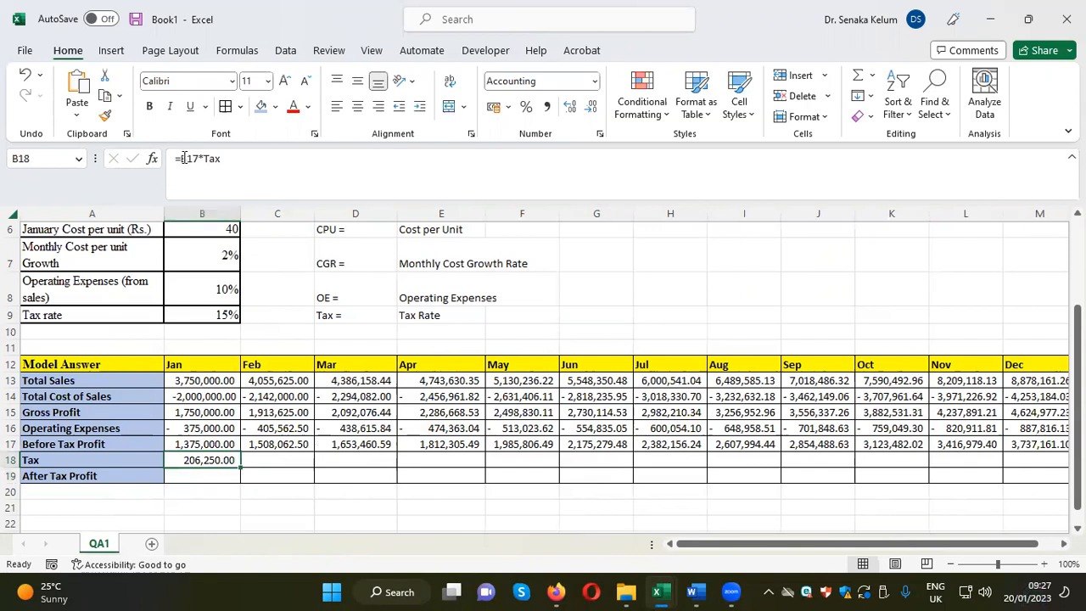
pyautogui.write('-')
pyautogui.press('Return')
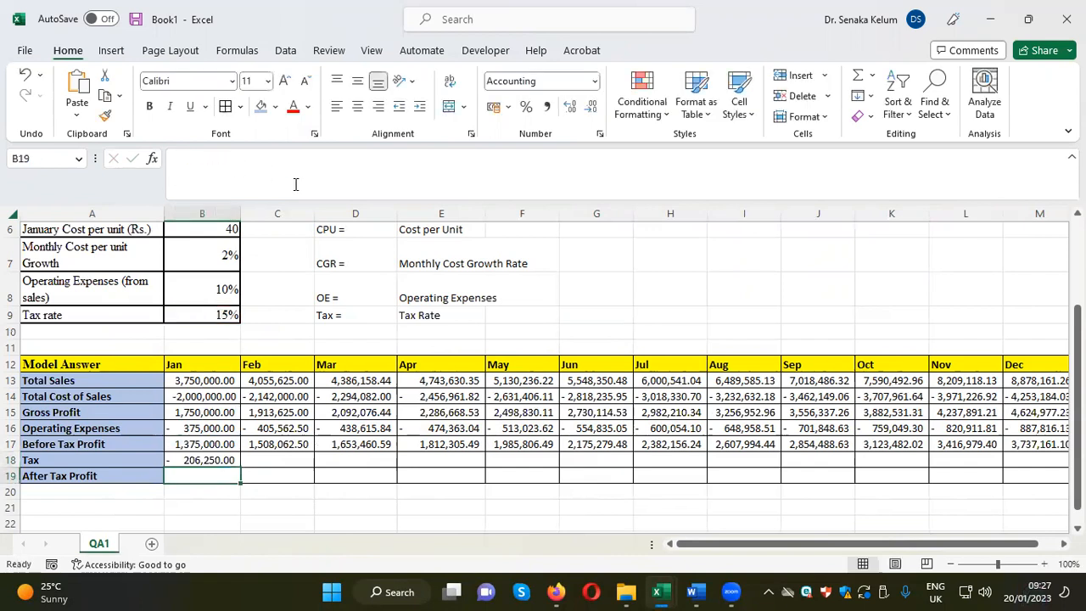
pyautogui.click(222, 460)
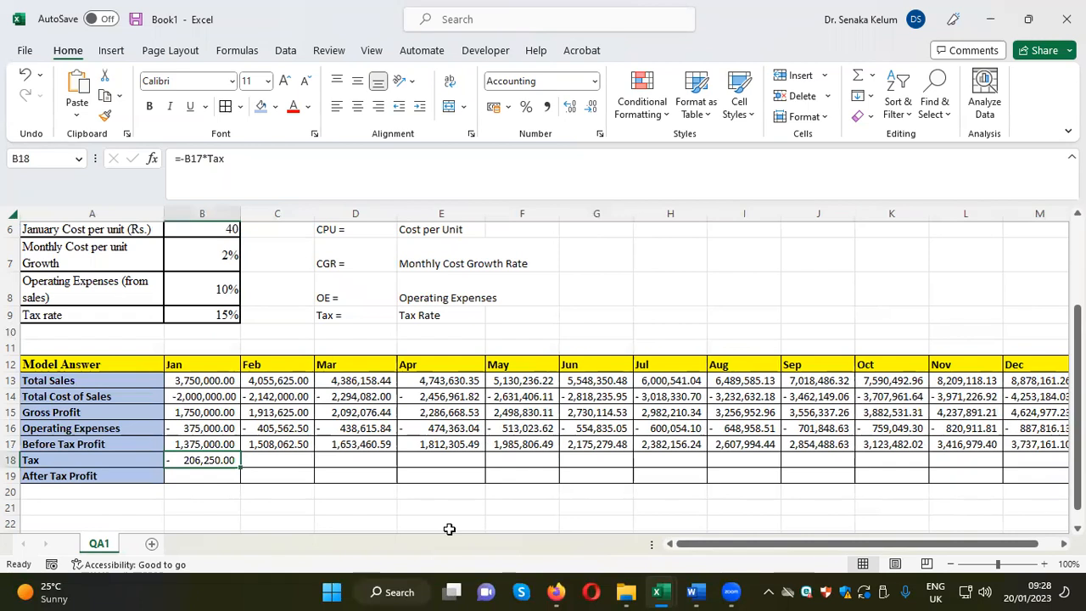
# Step: Enter the formula =B17+B18 for January After Tax Profit in cell B19
pyautogui.click(200, 477)
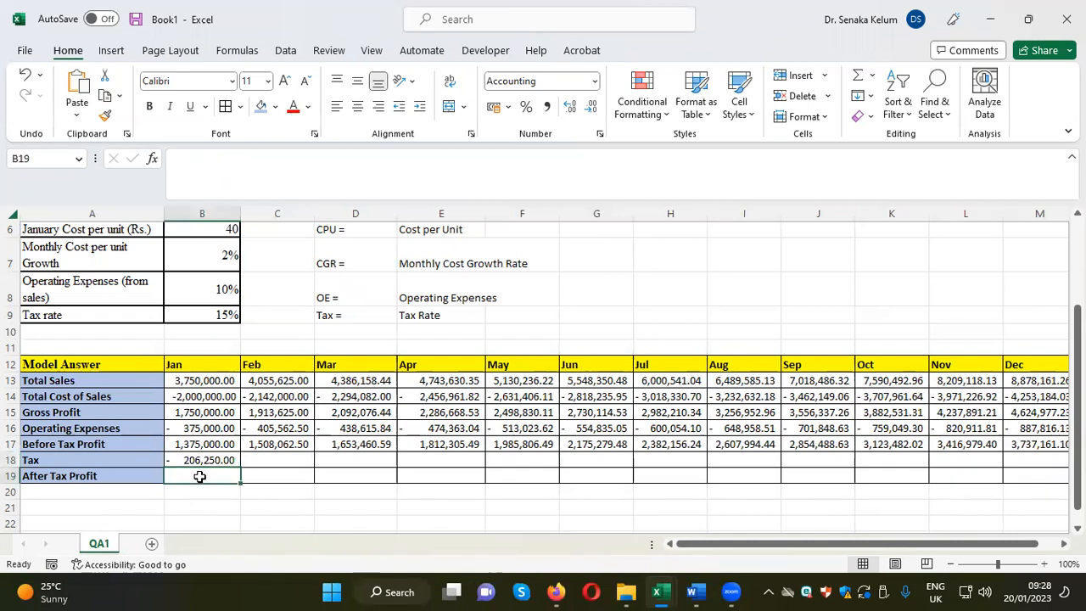
pyautogui.write('=')
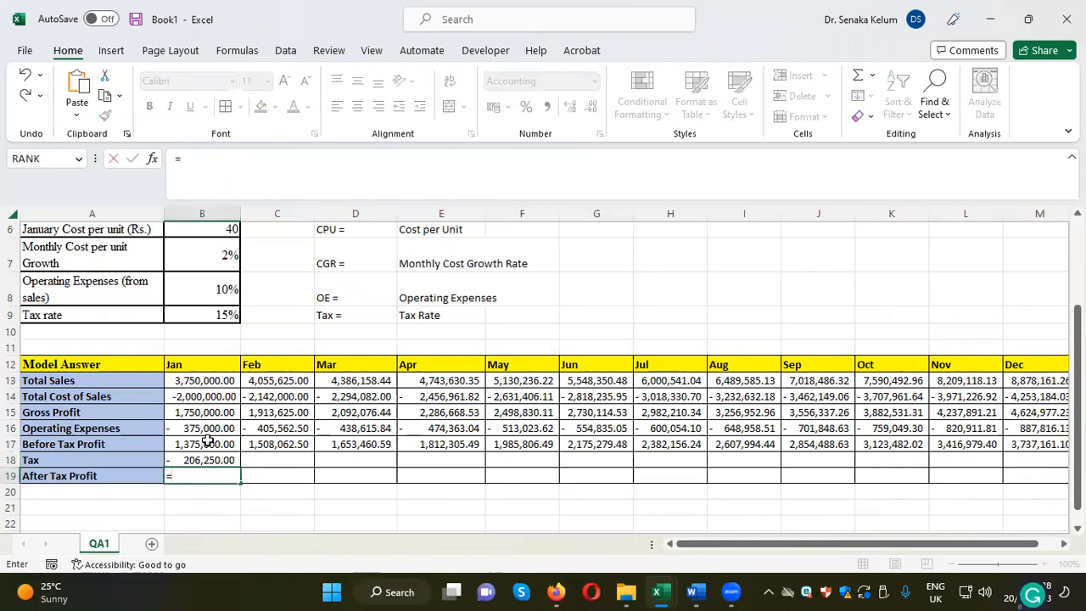
pyautogui.click(208, 442)
pyautogui.write('+')
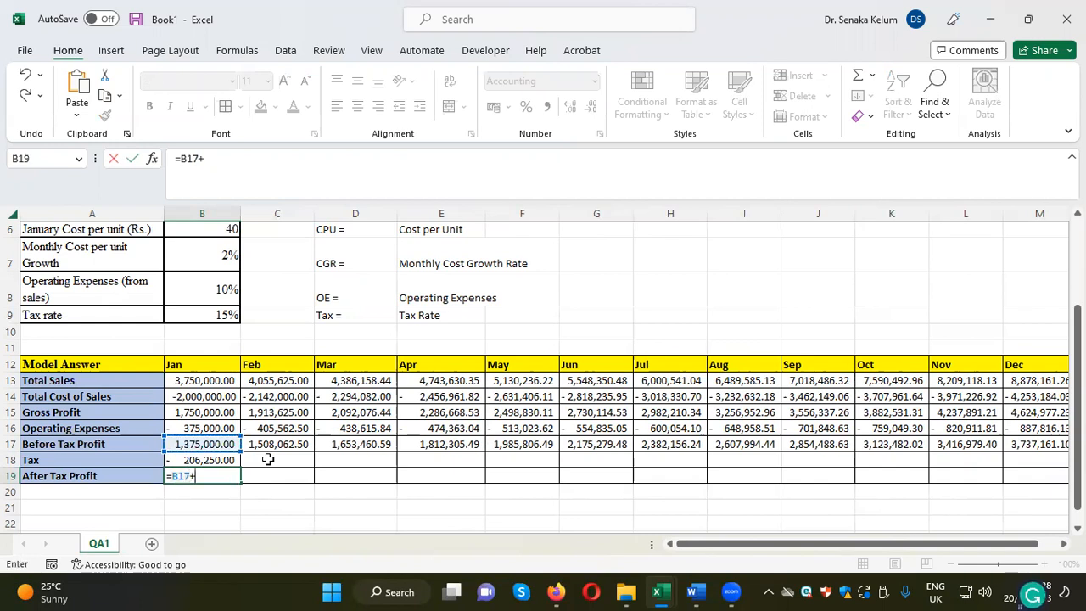
pyautogui.click(210, 460)
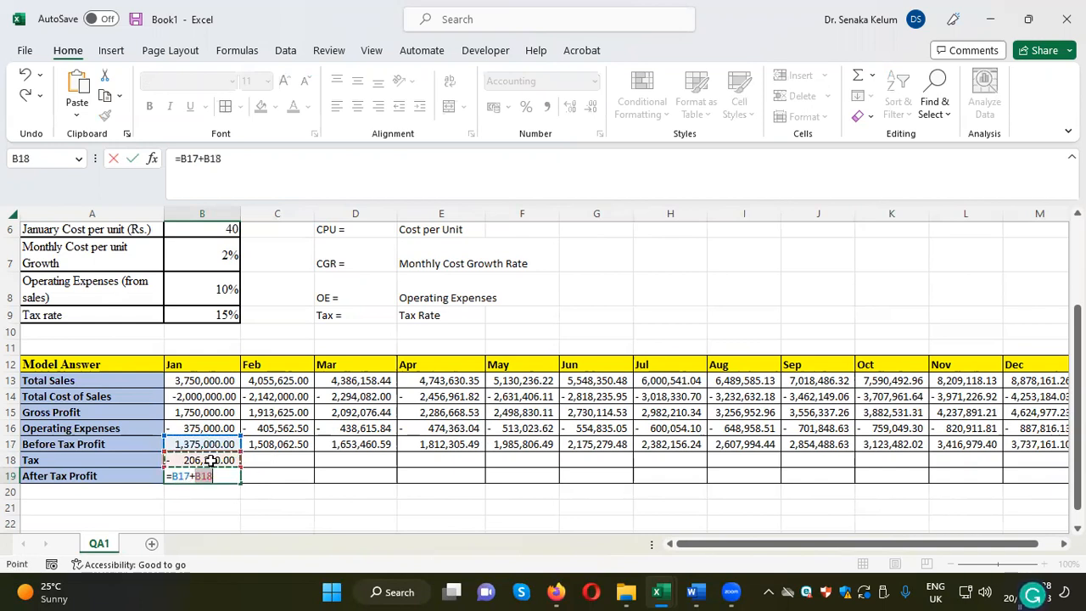
pyautogui.press('Return')
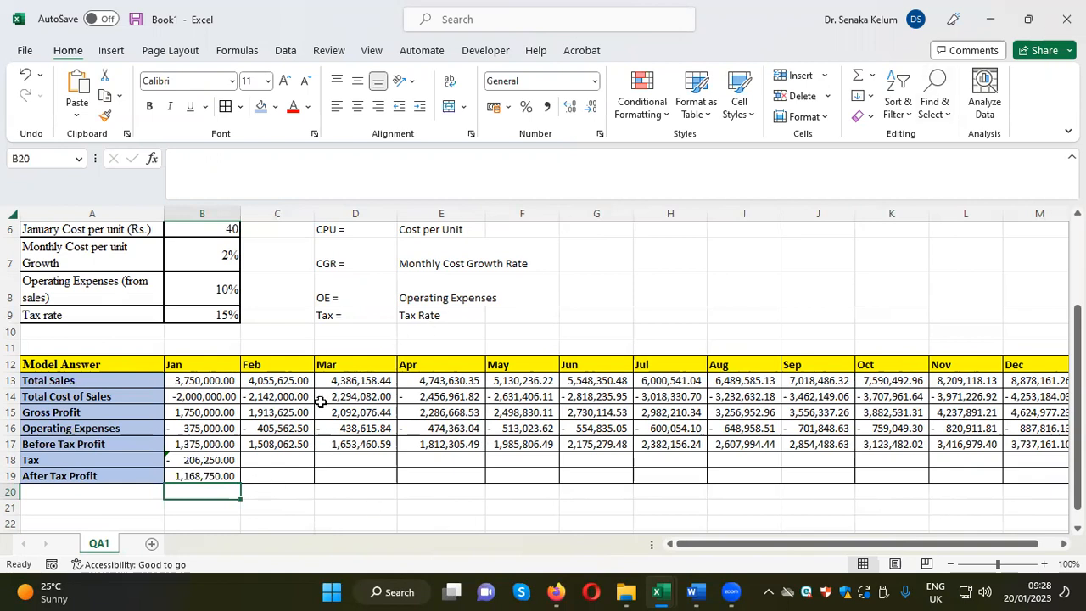
# Step: Fill the January Tax and After Tax Profit formulas in B18:B19 across the remaining months through December in column M
pyautogui.moveTo(207, 459); pyautogui.dragTo(902, 512)
pyautogui.click(240, 487)
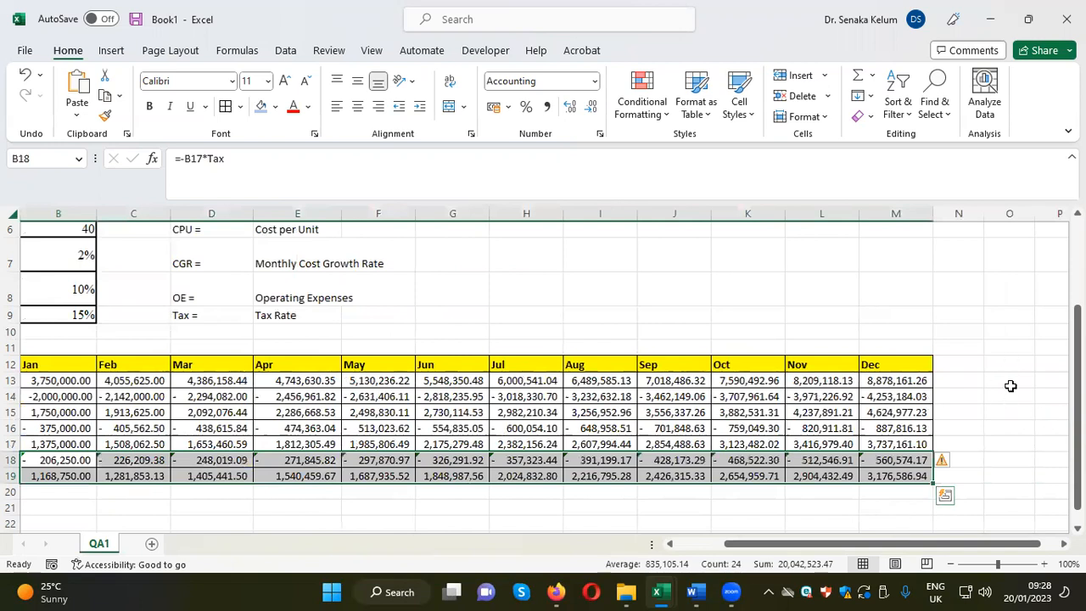
pyautogui.click(980, 445)
pyautogui.click(895, 476)
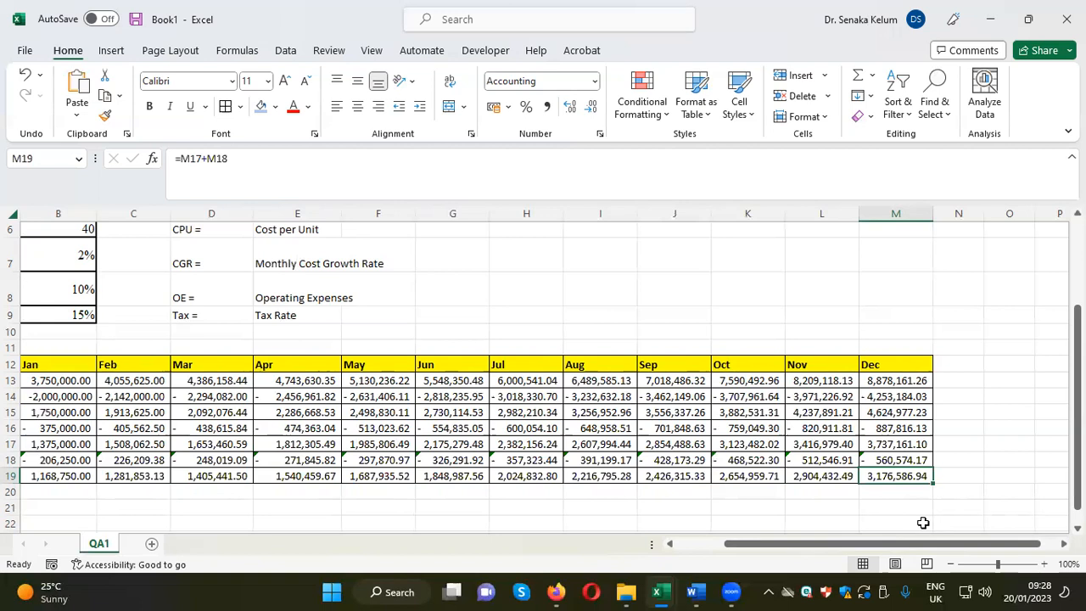
pyautogui.moveTo(764, 544); pyautogui.dragTo(345, 558)
pyautogui.click(212, 382)
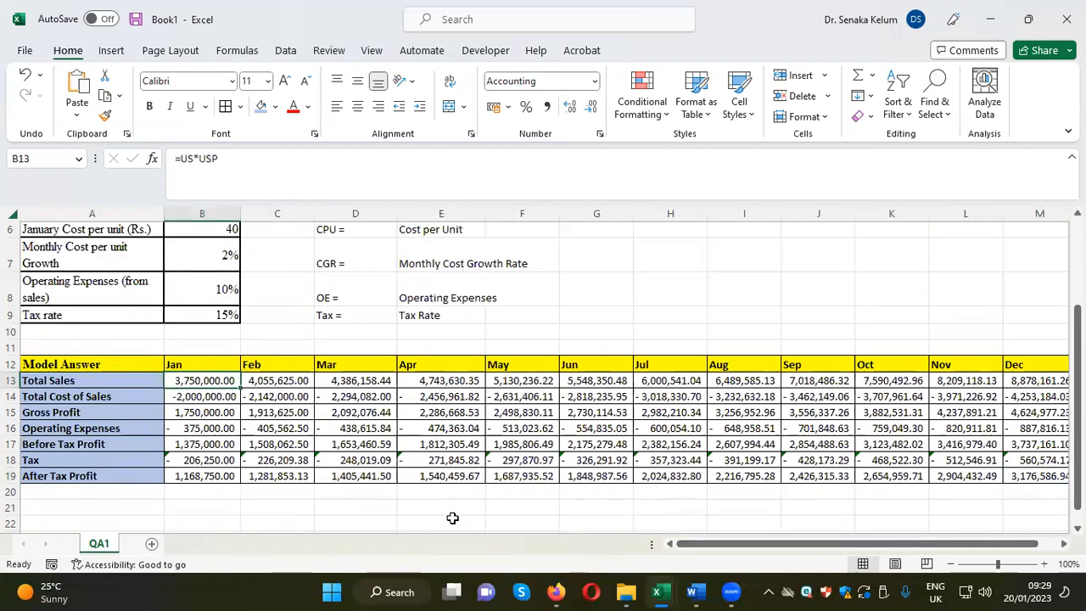
# Step: Apply all borders to the documentation table in D1:F9
pyautogui.scroll(2, 530, 398)
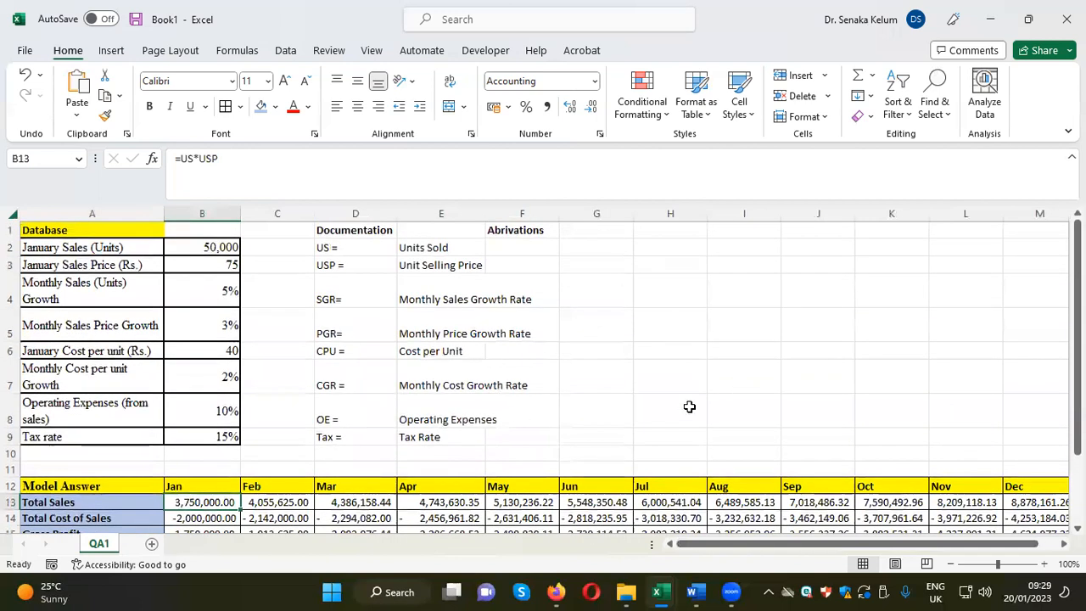
pyautogui.moveTo(341, 231); pyautogui.dragTo(528, 436)
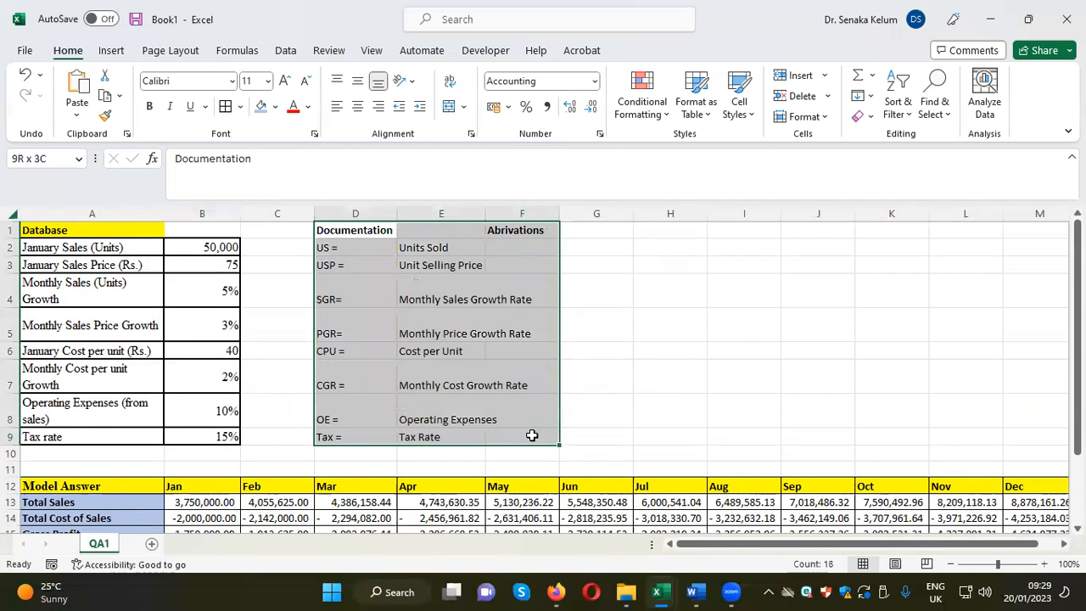
pyautogui.click(225, 106)
pyautogui.click(744, 354)
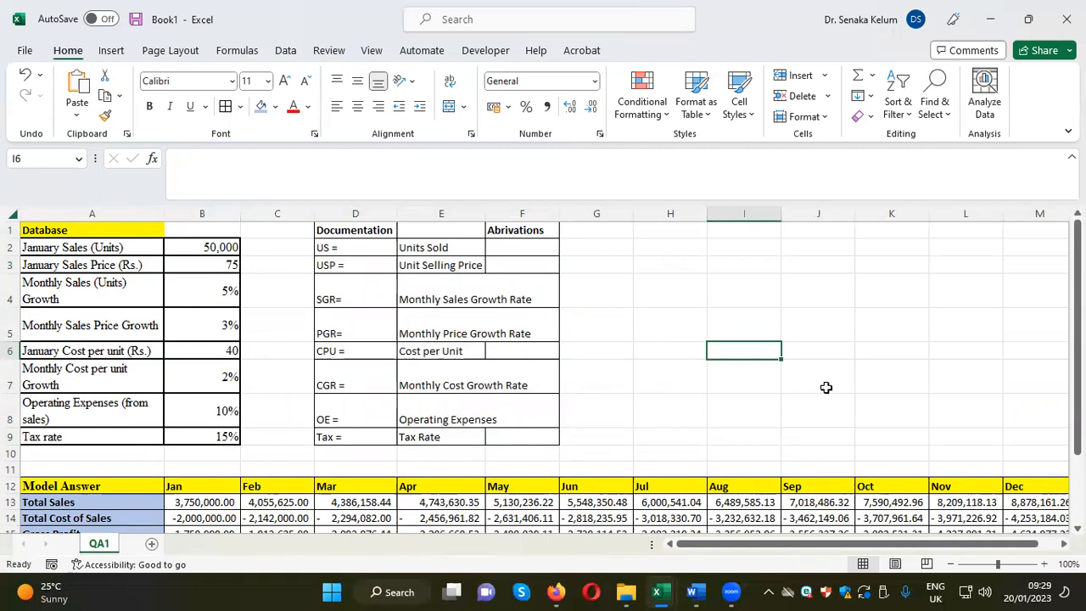
# Step: Fill the documentation header cells D1:F1 with yellow
pyautogui.moveTo(353, 230); pyautogui.dragTo(522, 231)
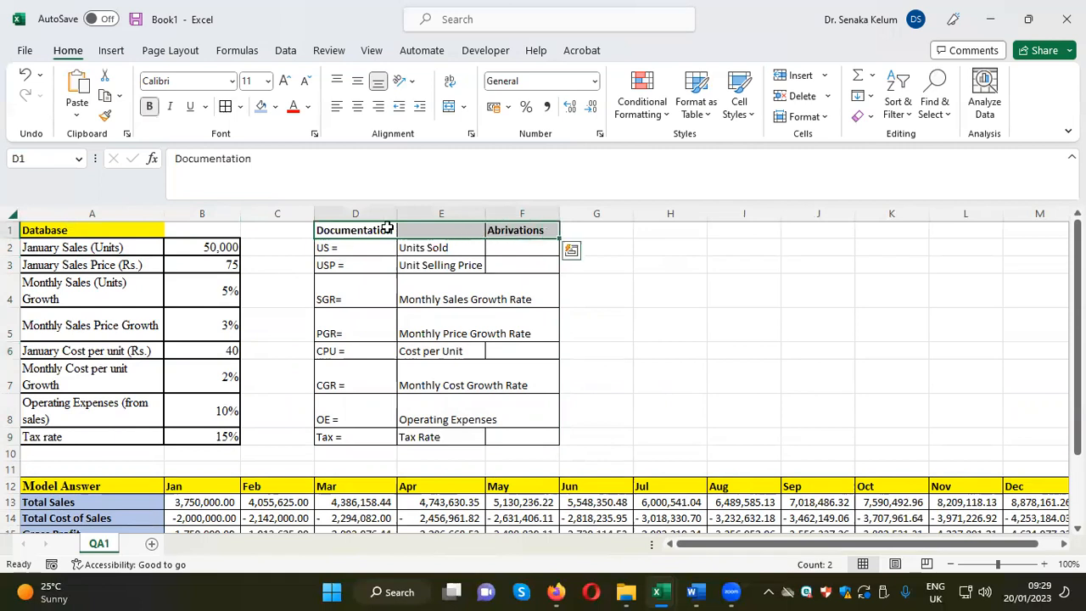
pyautogui.click(275, 108)
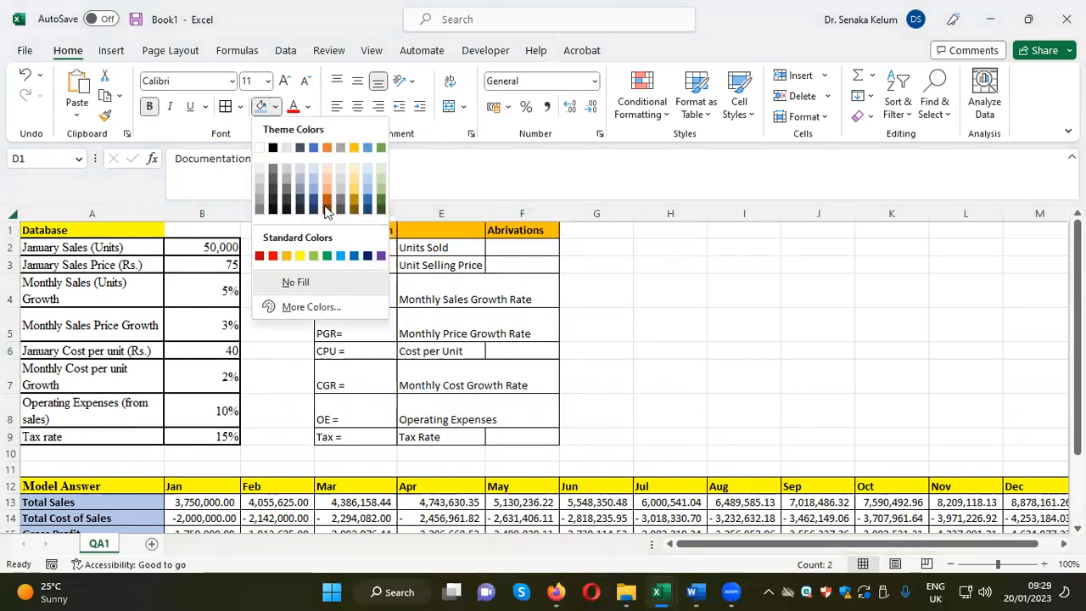
pyautogui.click(299, 256)
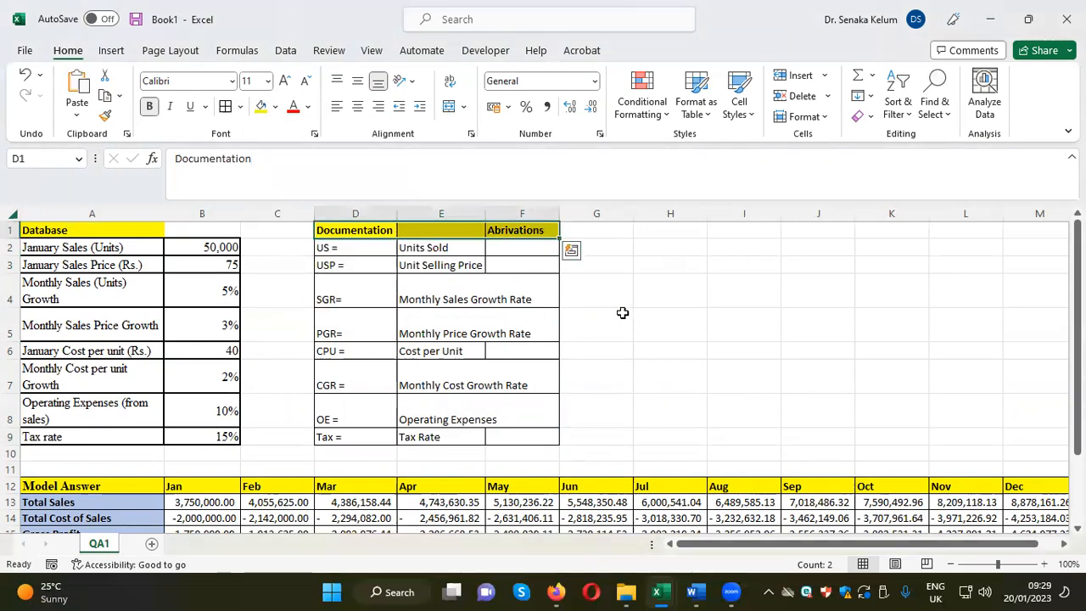
pyautogui.scroll(-1, 586, 343)
pyautogui.scroll(1, 586, 343)
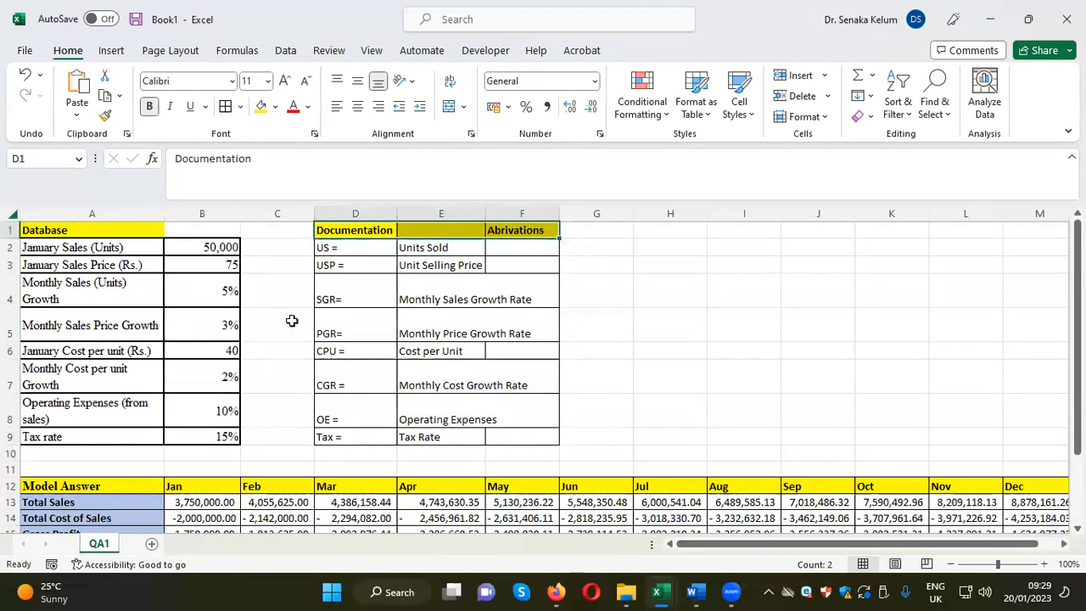
# Step: Test the model by setting the January Sales Price in B3 to 100, and undo that change
pyautogui.click(233, 266)
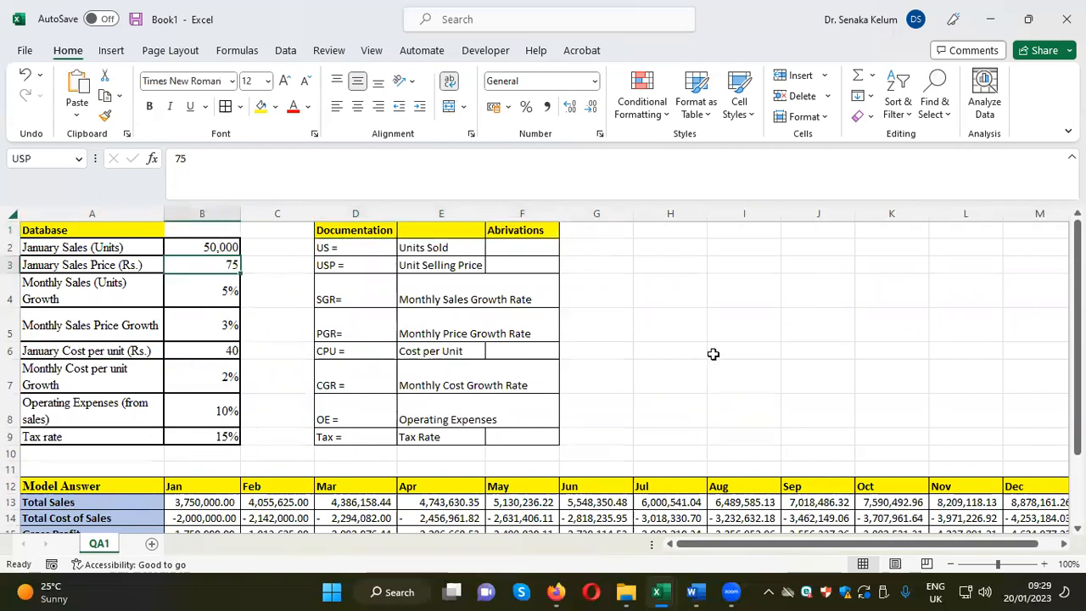
pyautogui.write('100')
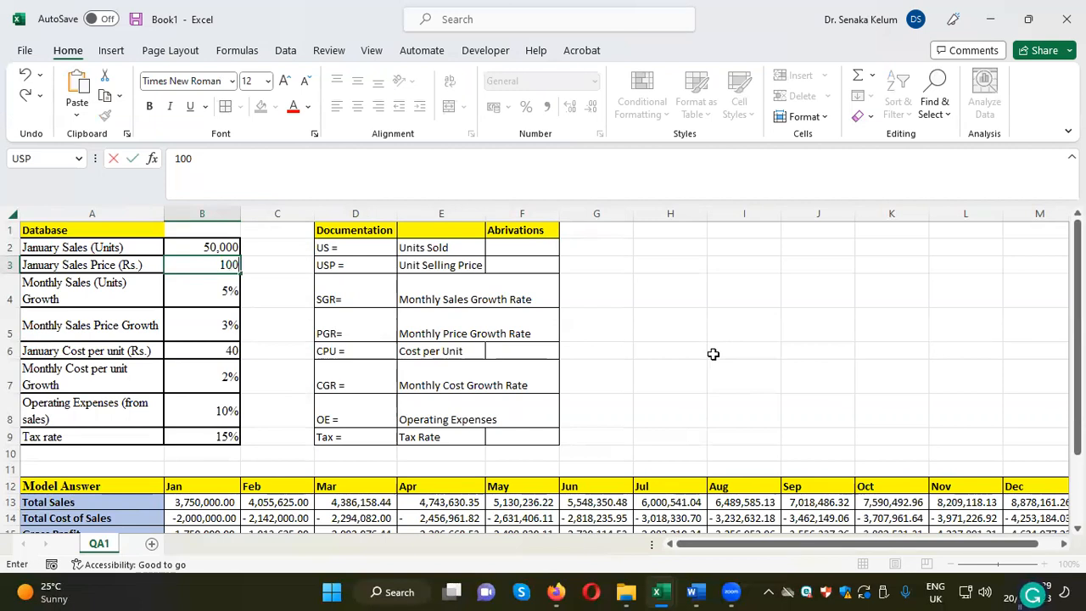
pyautogui.scroll(-1, 713, 326)
pyautogui.scroll(1, 713, 327)
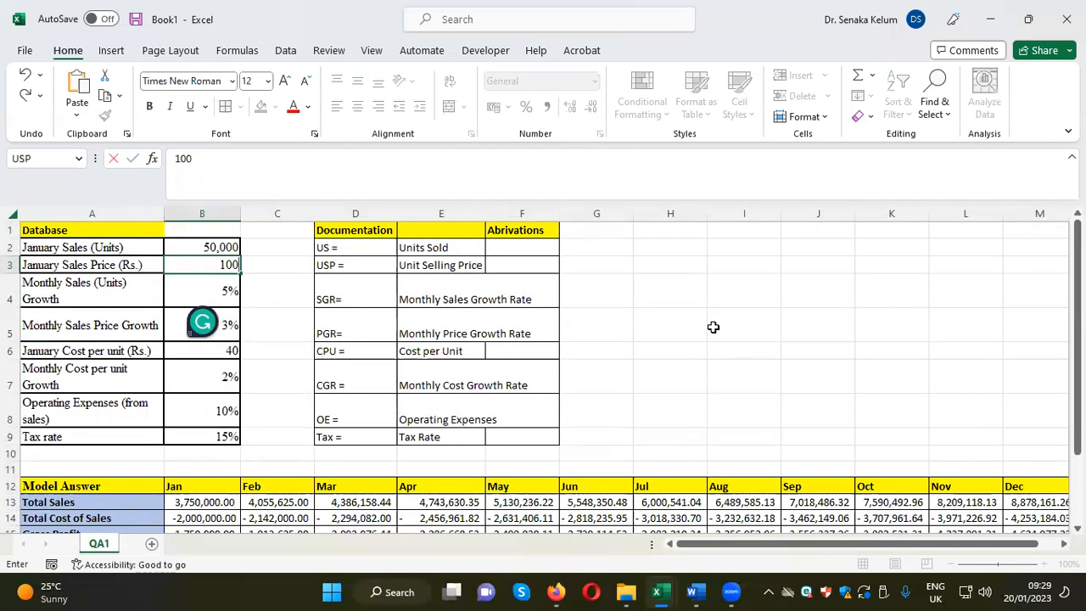
pyautogui.press('Return')
pyautogui.scroll(-2, 758, 395)
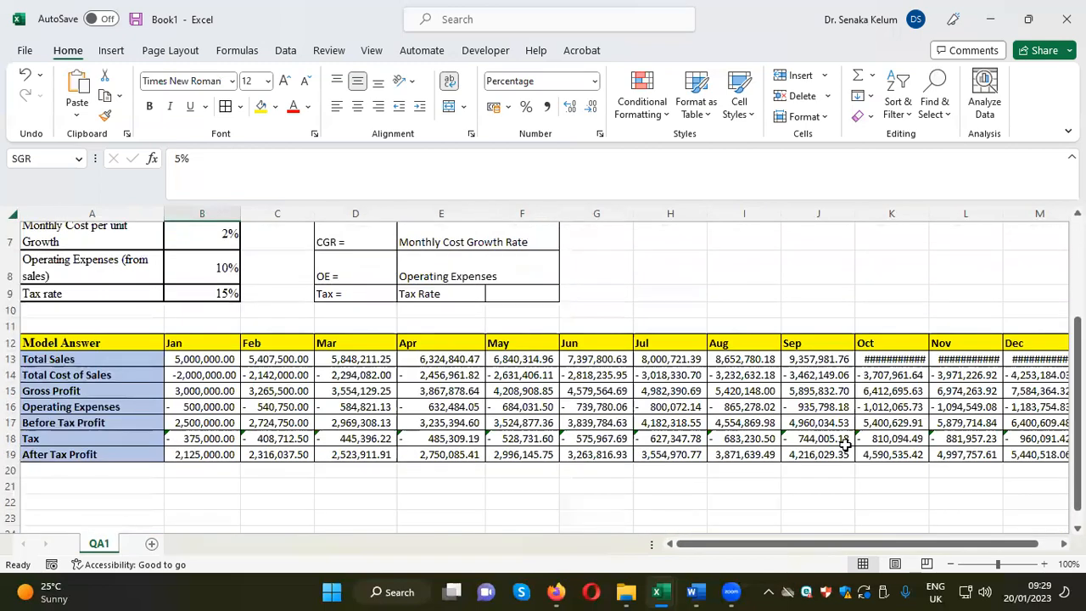
pyautogui.scroll(2, 873, 490)
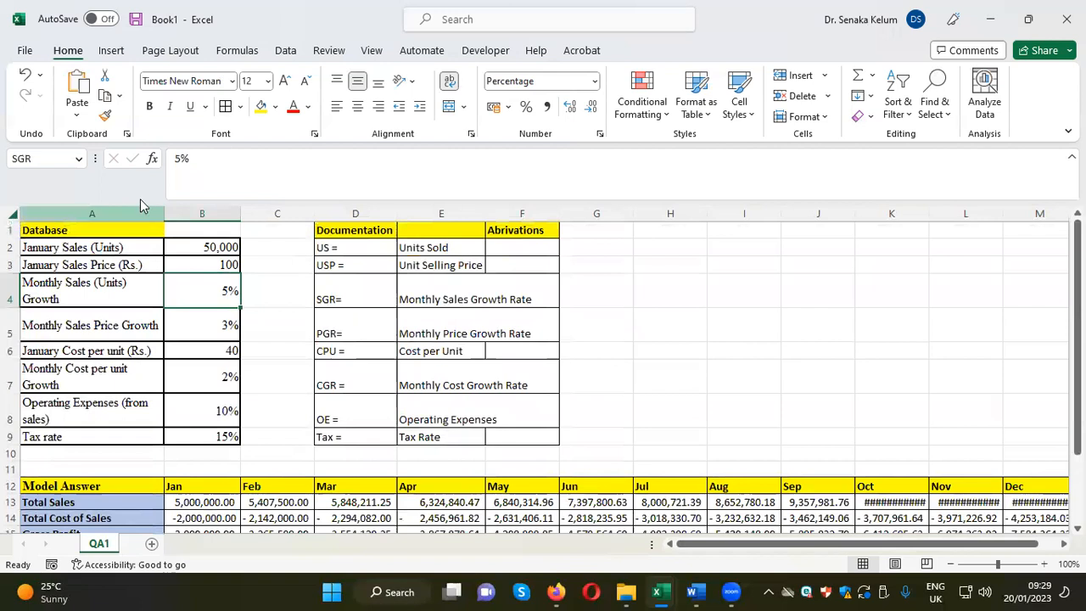
pyautogui.click(26, 75)
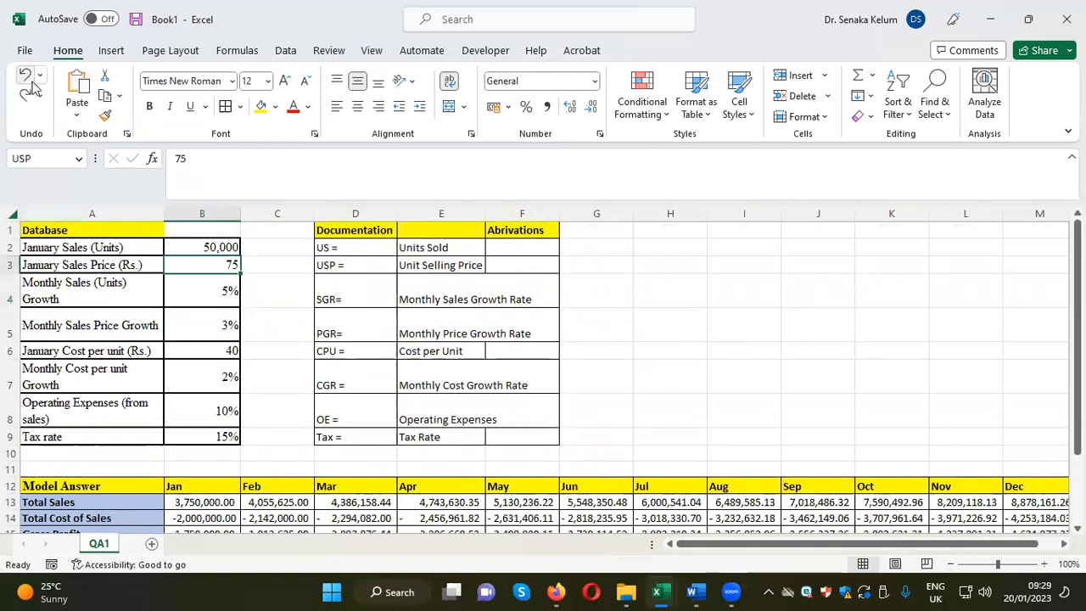
pyautogui.click(825, 356)
# Step: Clear all the database input values in B2:B9 to test the model
pyautogui.moveTo(218, 246); pyautogui.dragTo(218, 436)
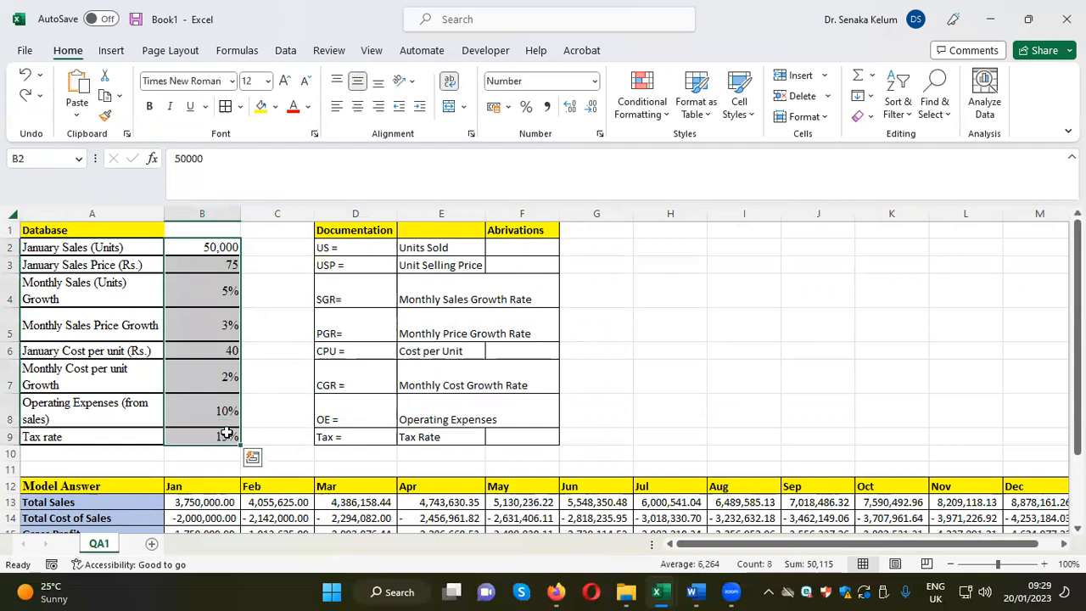
pyautogui.press('Delete')
pyautogui.scroll(-2, 544, 419)
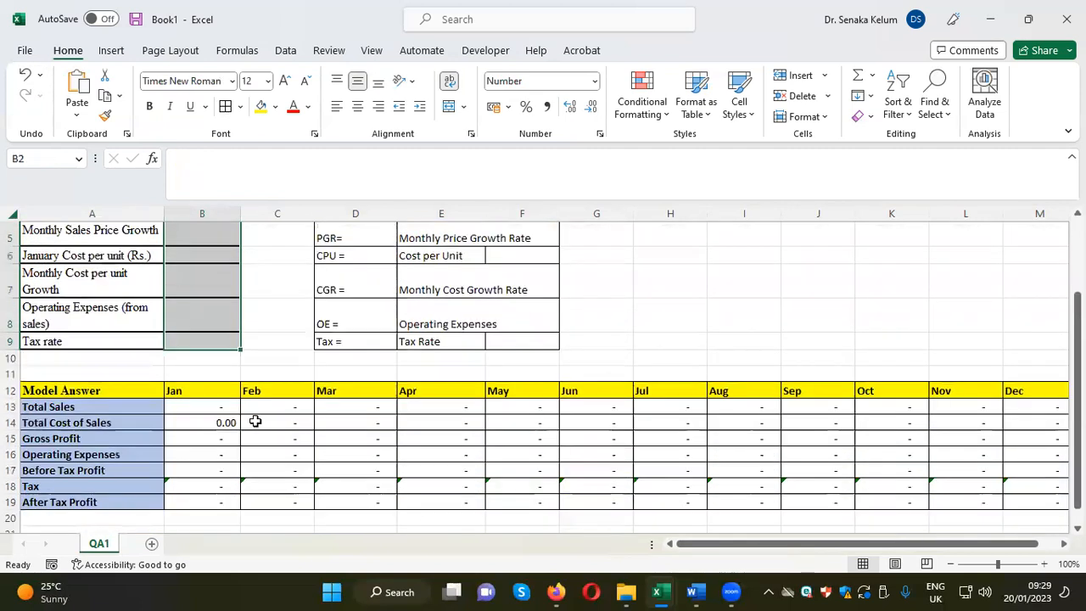
# Step: Apply the comma number style to January Total Cost of Sales in B14
pyautogui.click(224, 421)
pyautogui.click(547, 107)
pyautogui.scroll(-1, 709, 290)
pyautogui.moveTo(744, 547); pyautogui.dragTo(687, 555)
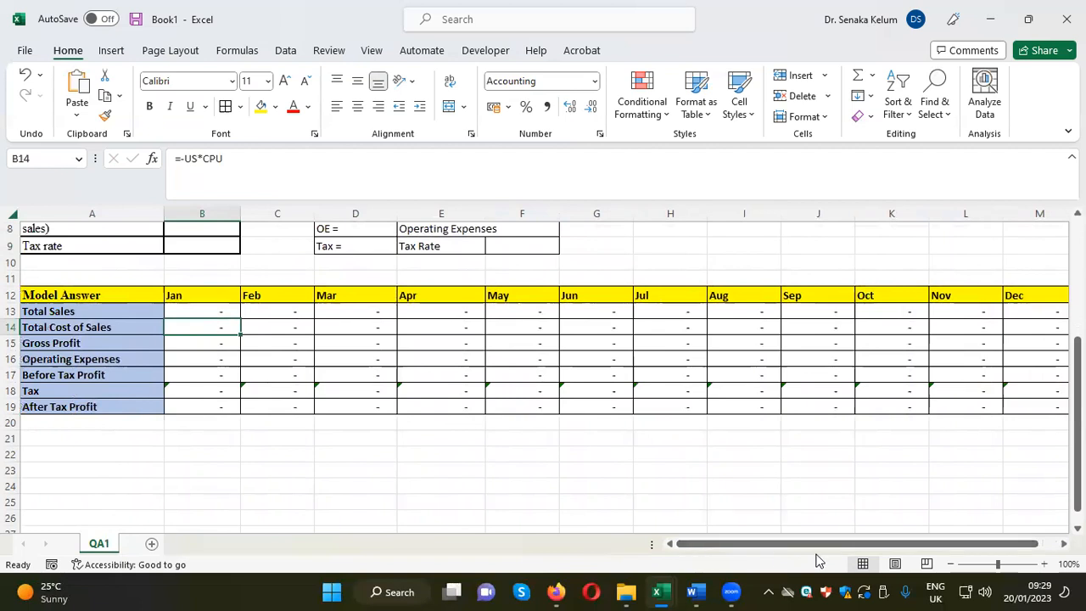
pyautogui.scroll(1, 471, 498)
pyautogui.scroll(2, 471, 498)
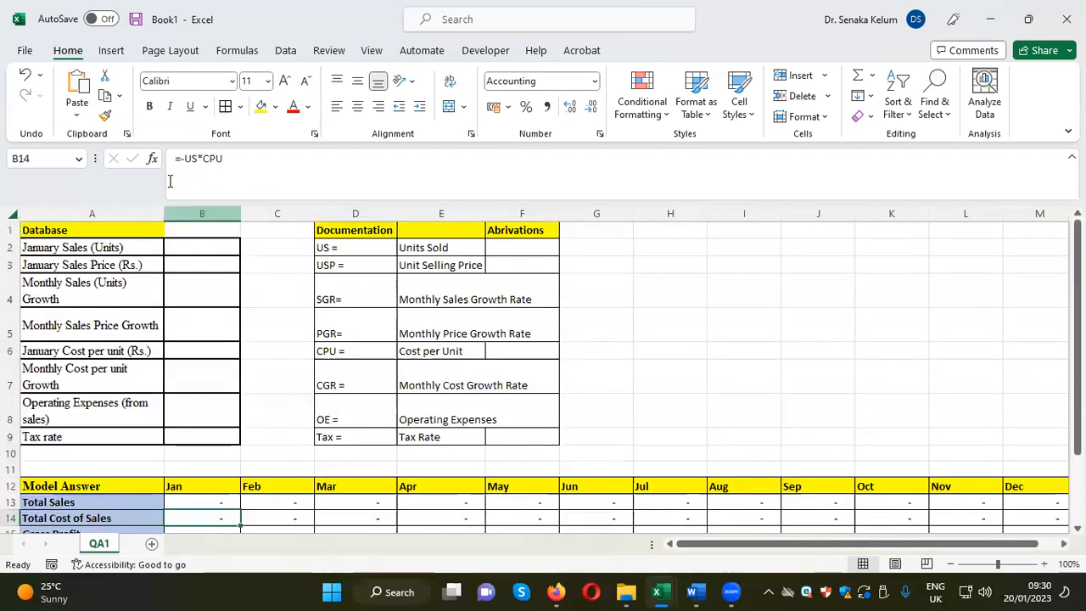
# Step: Undo the B14 formatting and the clearing of database inputs B2:B9, and reapply the comma style to January Total Cost of Sales in B14
pyautogui.click(26, 76)
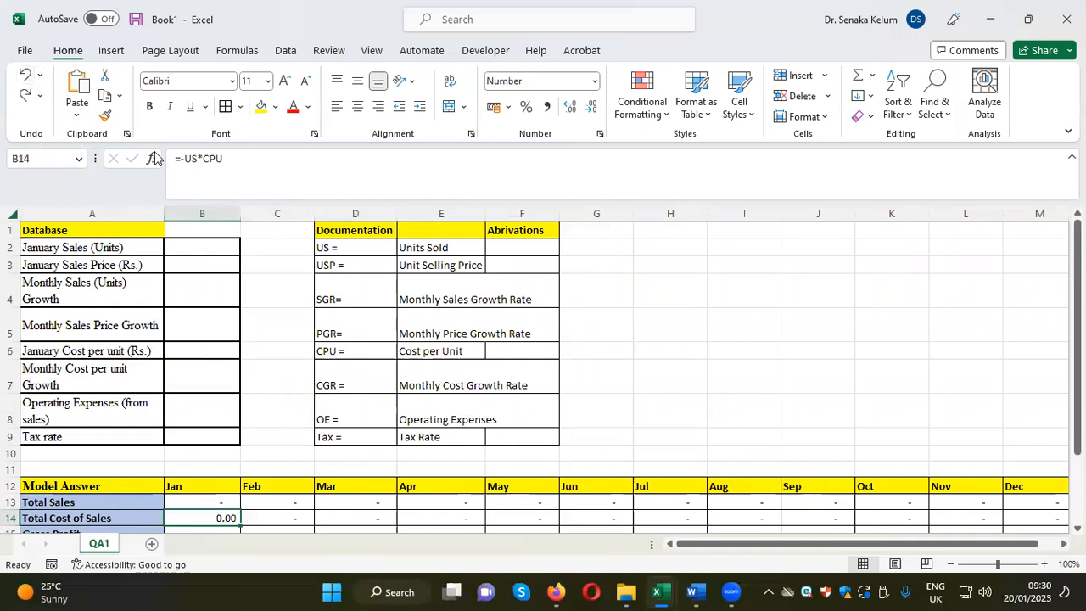
pyautogui.click(26, 76)
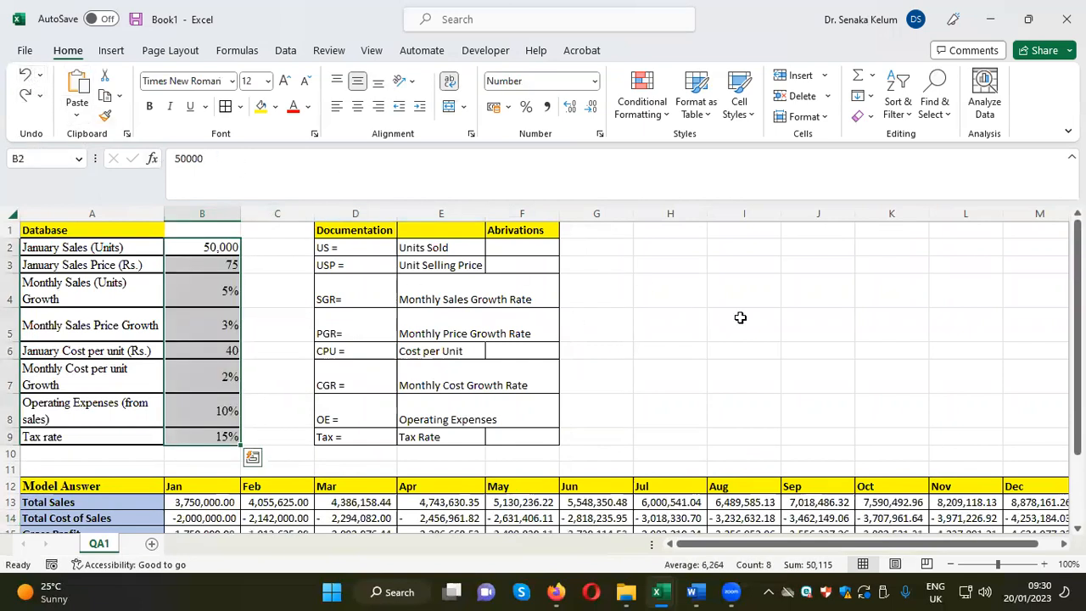
pyautogui.click(218, 518)
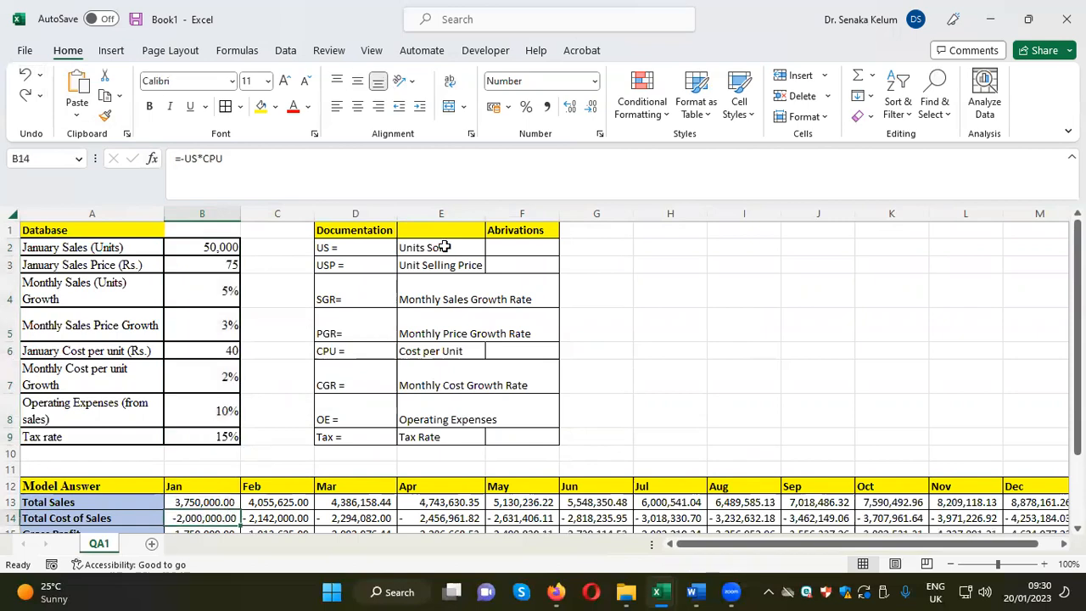
pyautogui.click(744, 322)
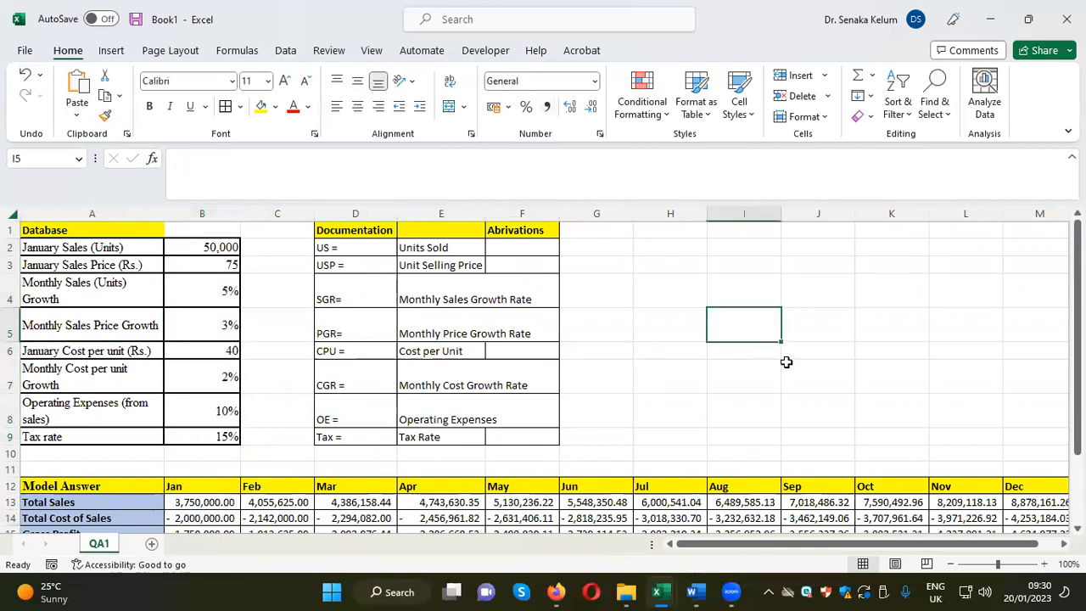
# Step: Review the model answer, switch to the Class Activities document in Word, and examine question 2 and its product sales table at 120% zoom
pyautogui.scroll(-2, 829, 381)
pyautogui.scroll(-1, 832, 384)
pyautogui.scroll(1, 842, 450)
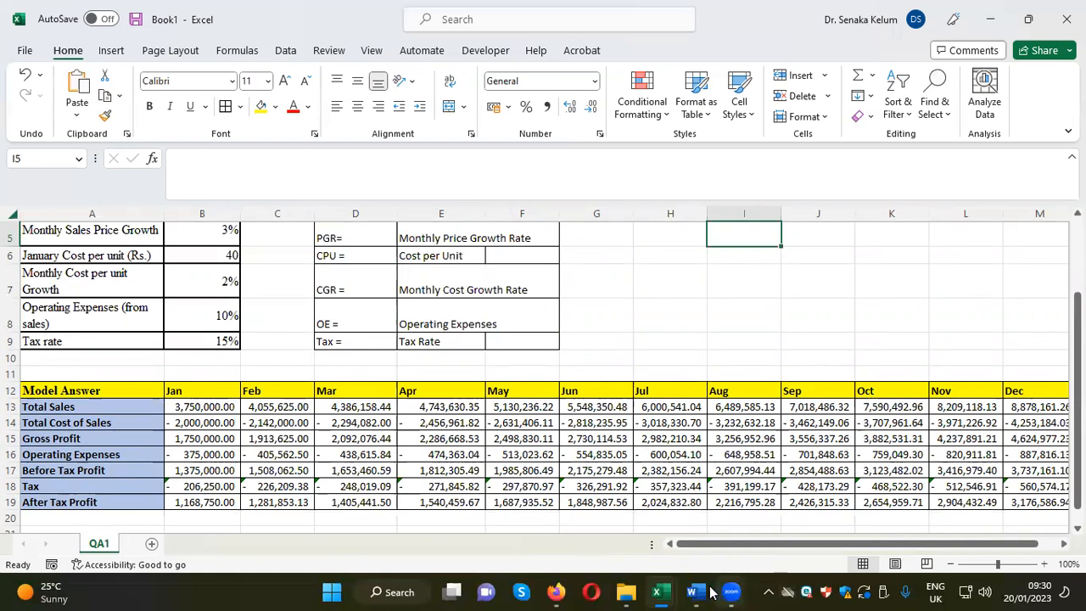
pyautogui.moveTo(693, 591)
pyautogui.click(619, 526)
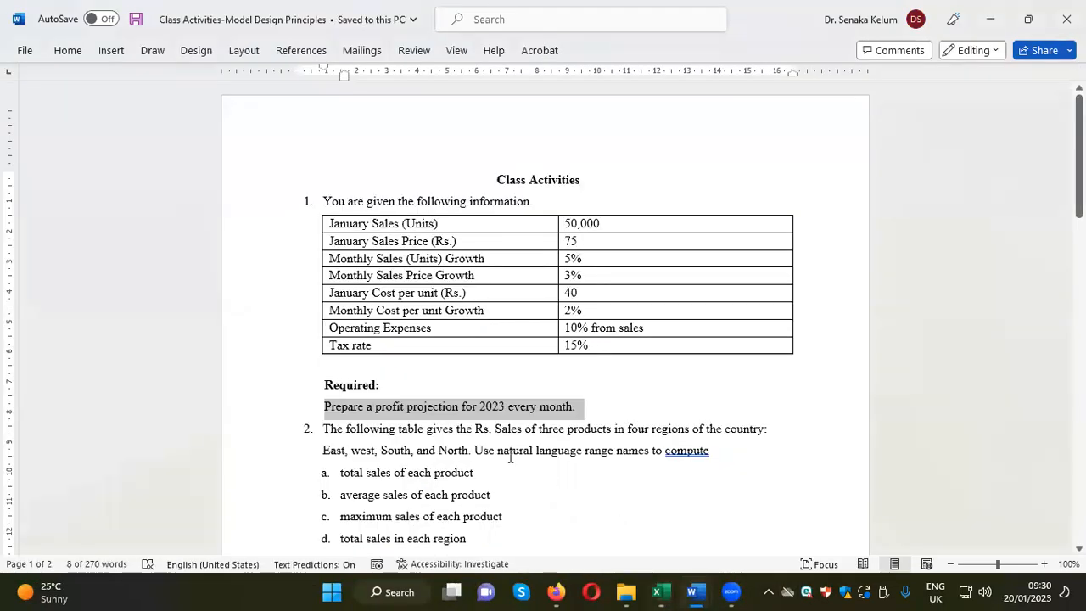
pyautogui.click(610, 407)
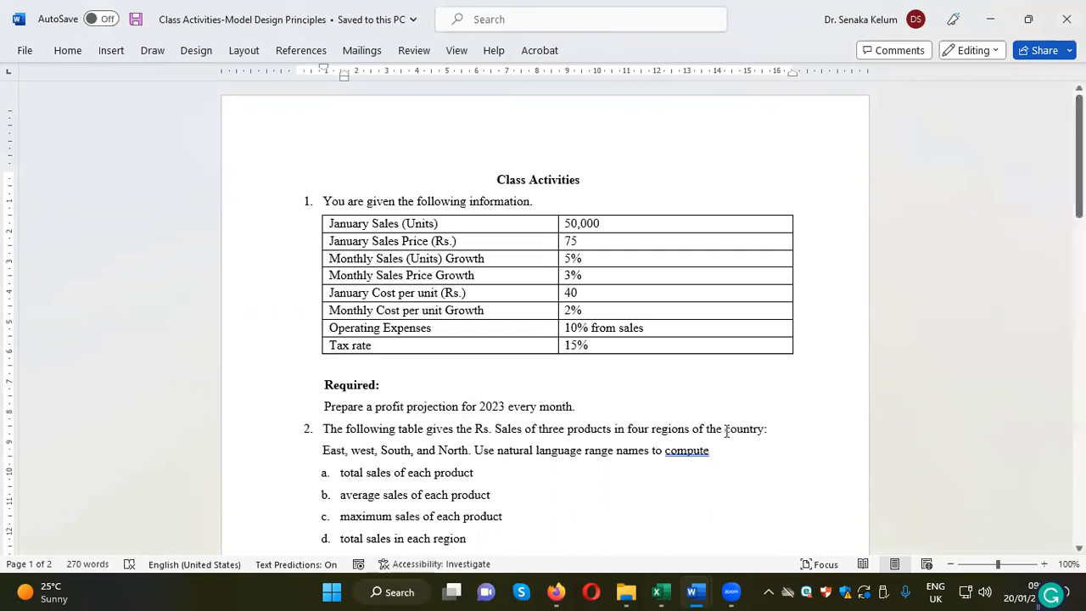
pyautogui.scroll(-5, 726, 432)
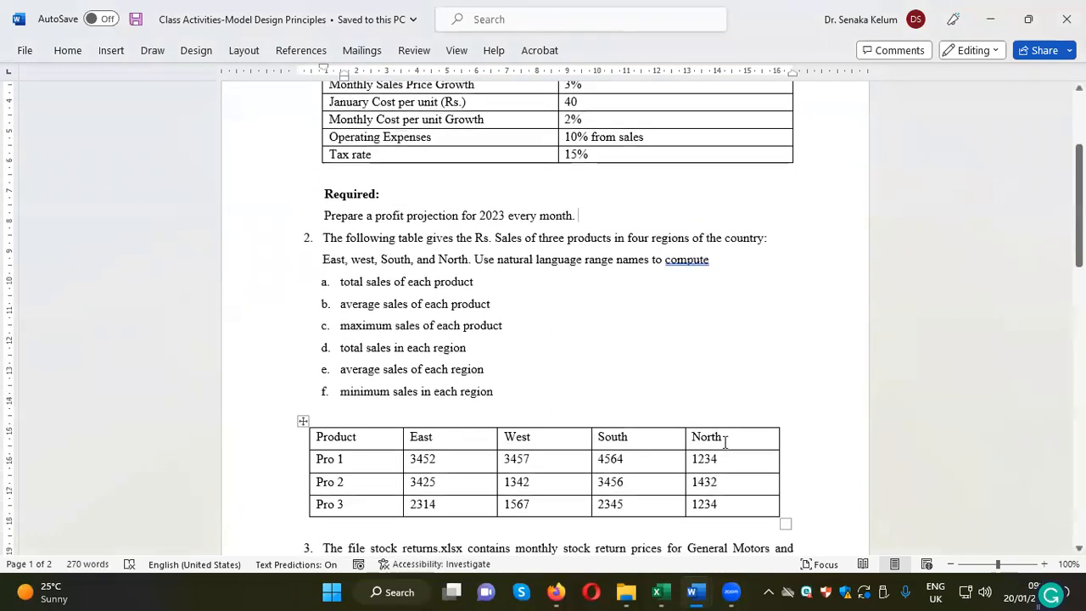
pyautogui.scroll(3, 724, 441)
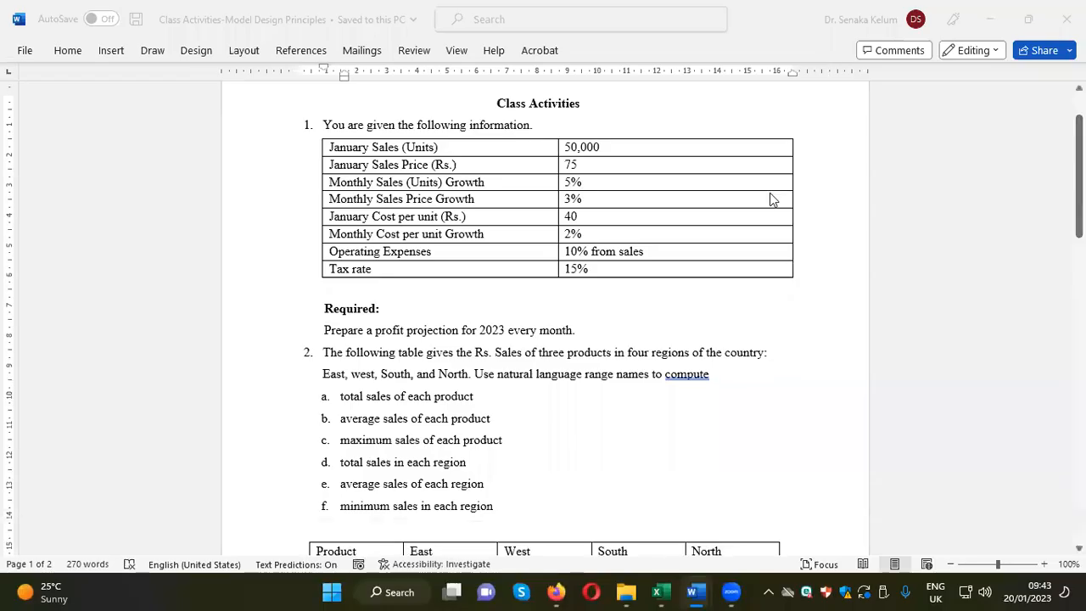
pyautogui.scroll(-3, 770, 194)
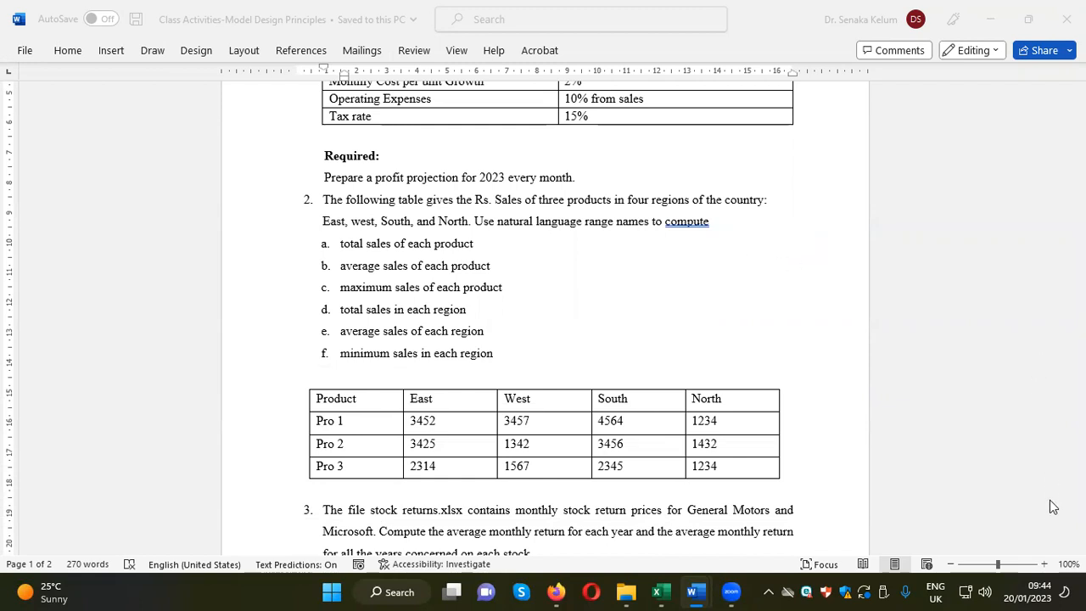
pyautogui.click(1044, 564)
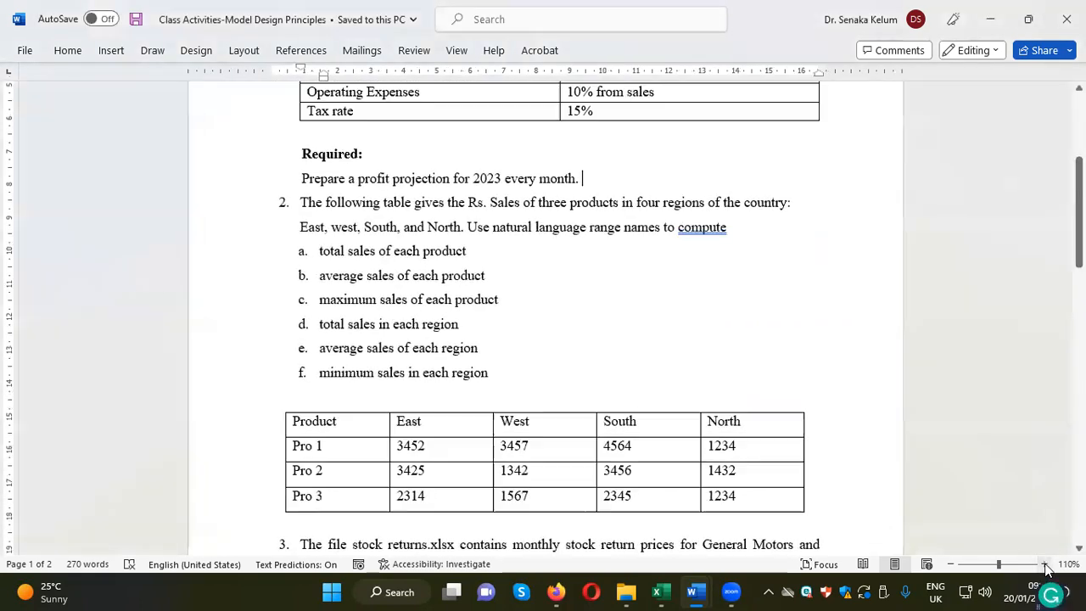
pyautogui.click(1044, 564)
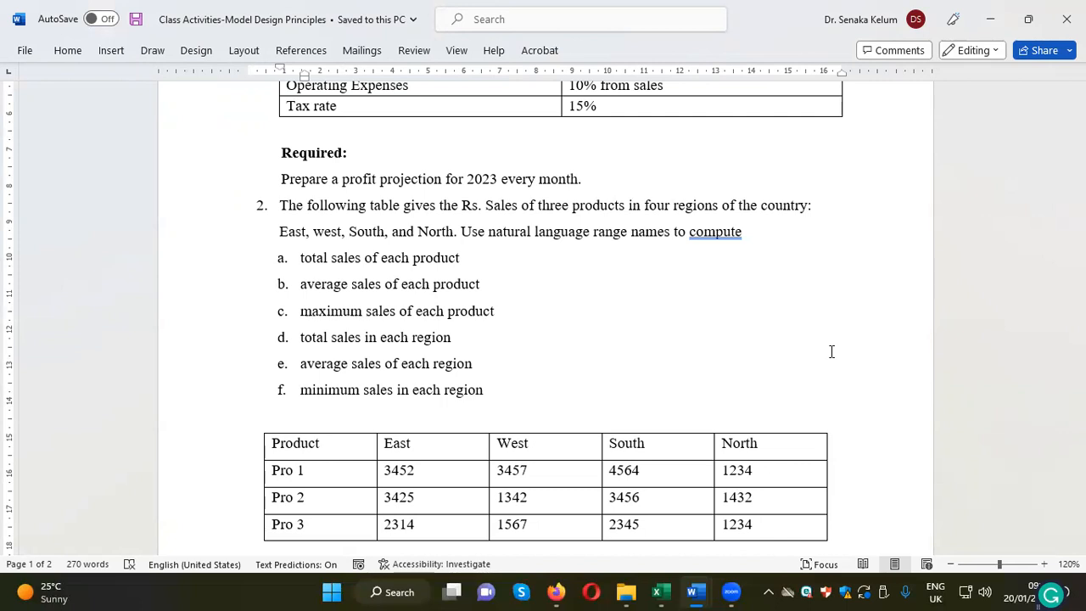
pyautogui.scroll(-1, 662, 318)
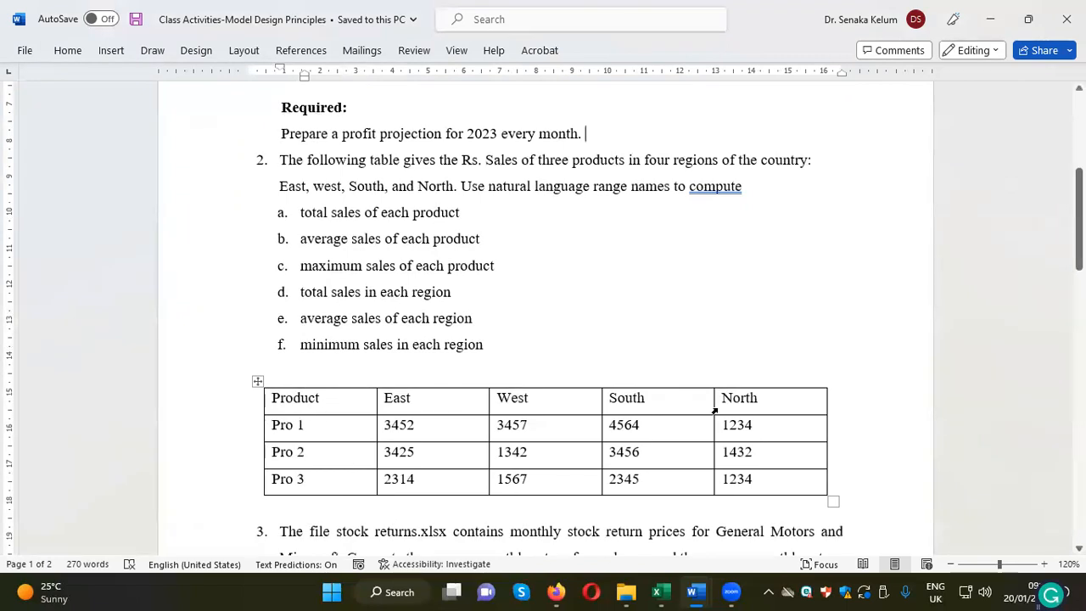
# Step: Copy the regional product sales table from question 2 and switch to the Book1 workbook in Excel
pyautogui.rightClick(259, 382)
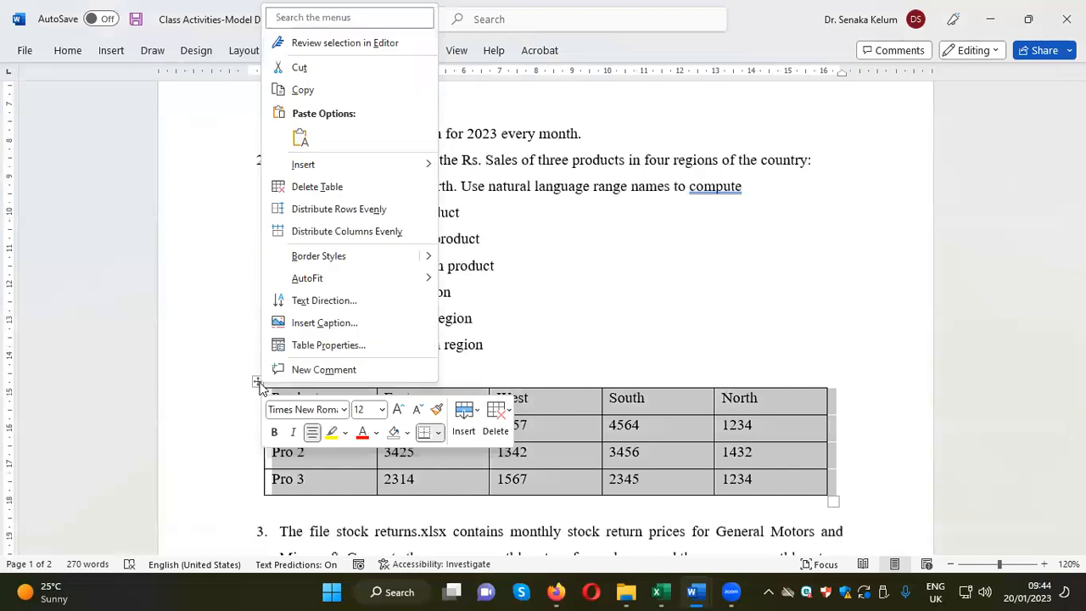
pyautogui.click(304, 89)
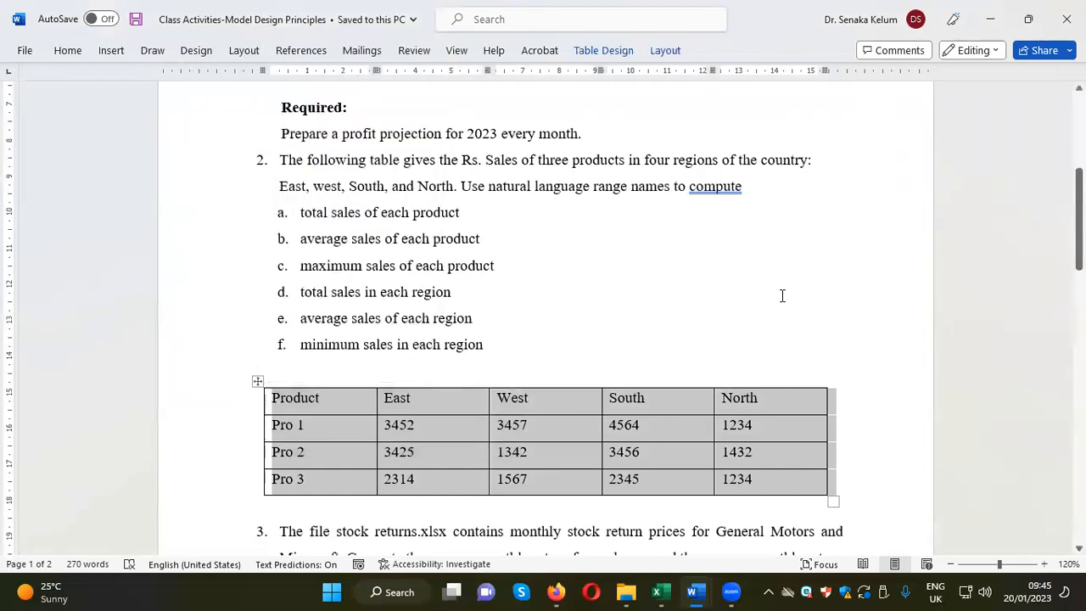
pyautogui.moveTo(667, 592)
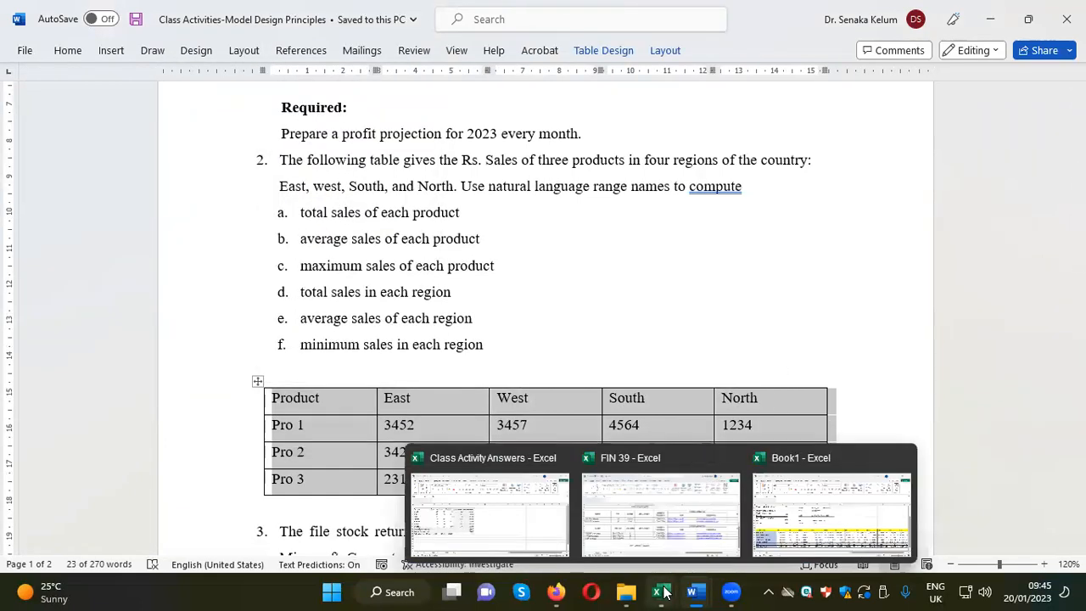
pyautogui.click(781, 513)
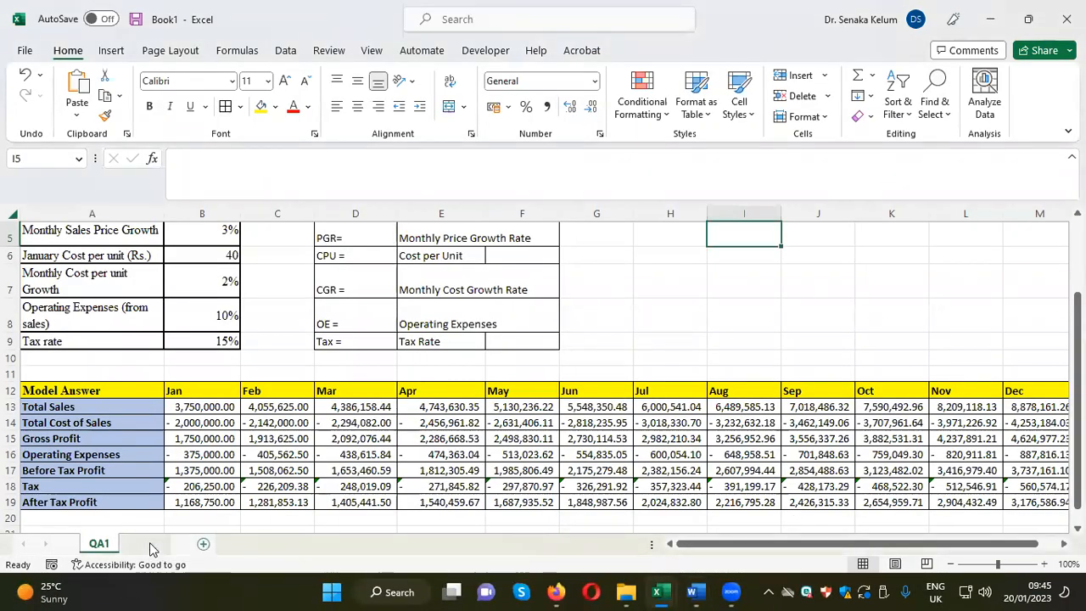
# Step: Add a new worksheet named QA2 and paste the product sales table at A1 with its source formatting
pyautogui.click(151, 544)
pyautogui.doubleClick(146, 543)
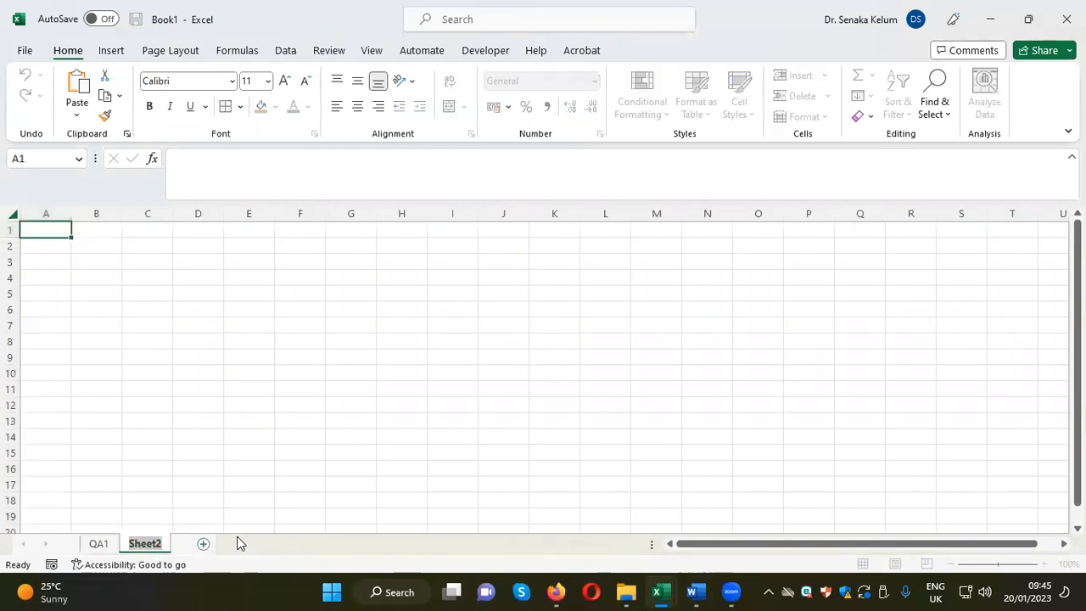
pyautogui.write('QA2')
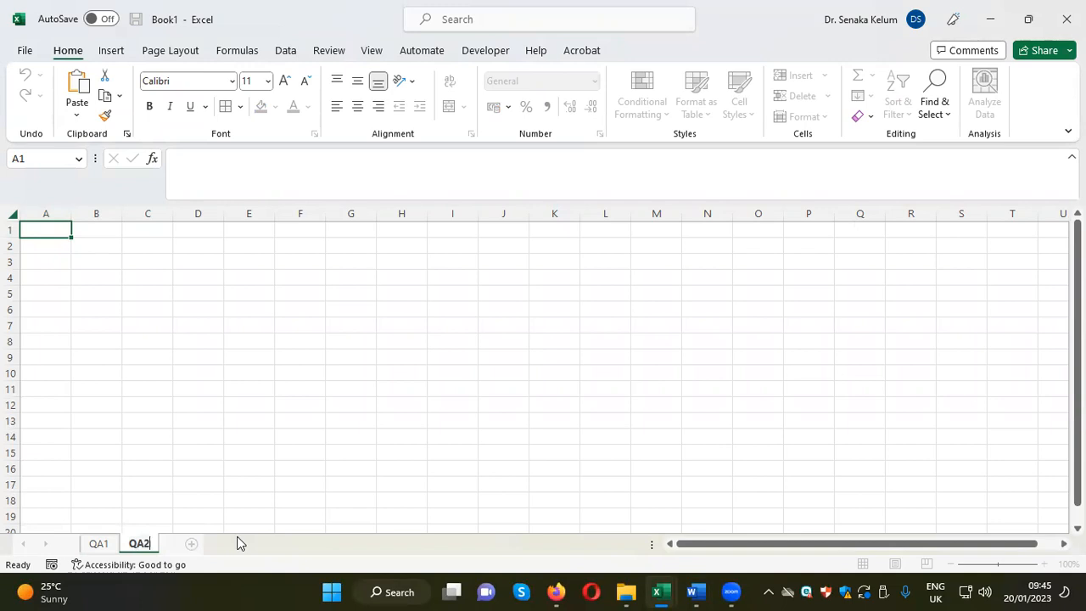
pyautogui.press('Return')
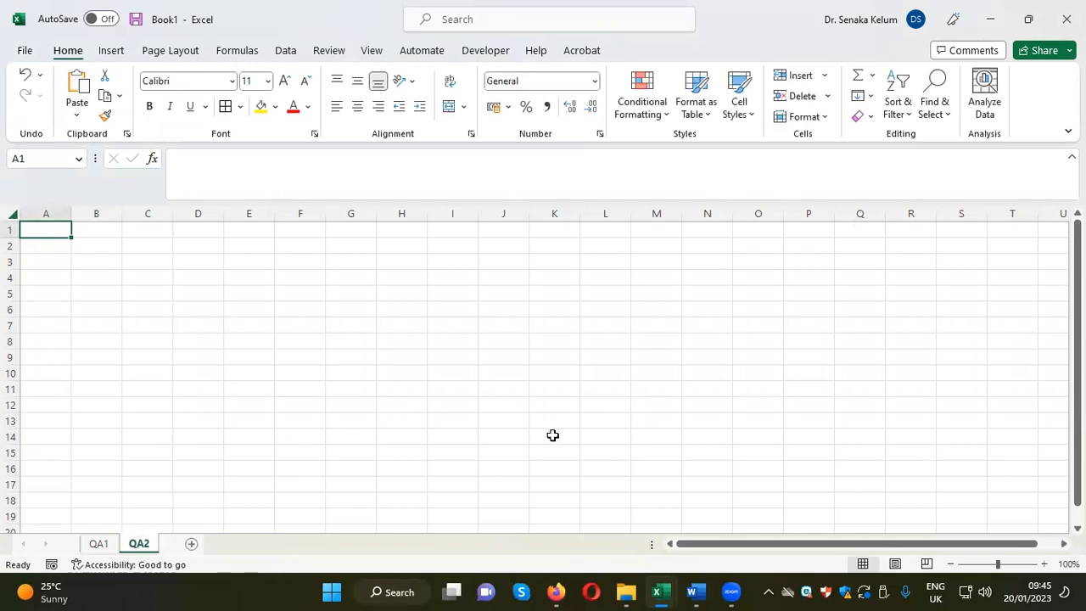
pyautogui.rightClick(68, 231)
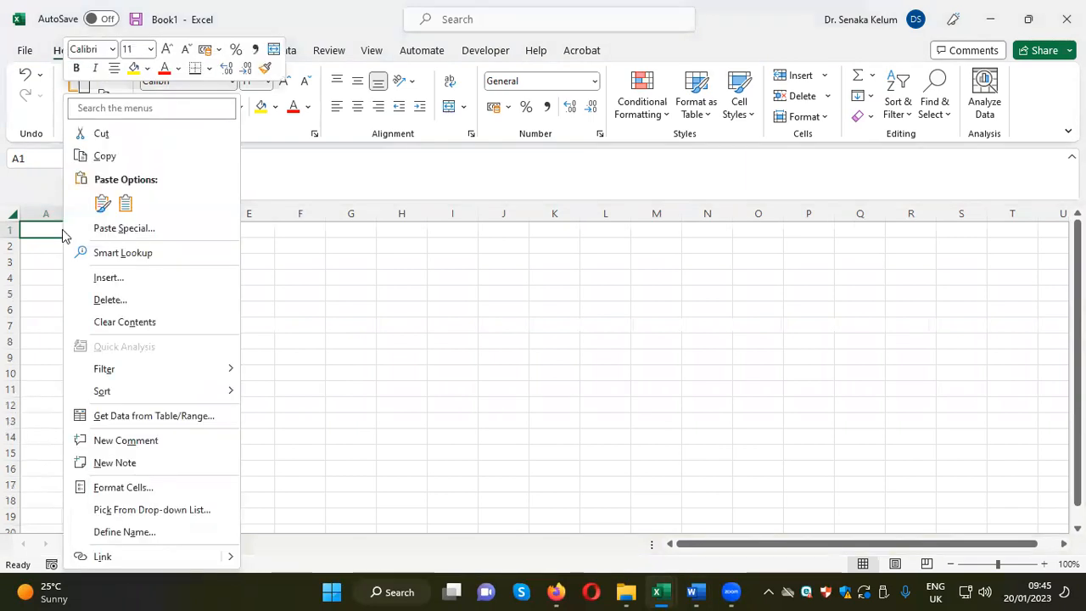
pyautogui.click(100, 203)
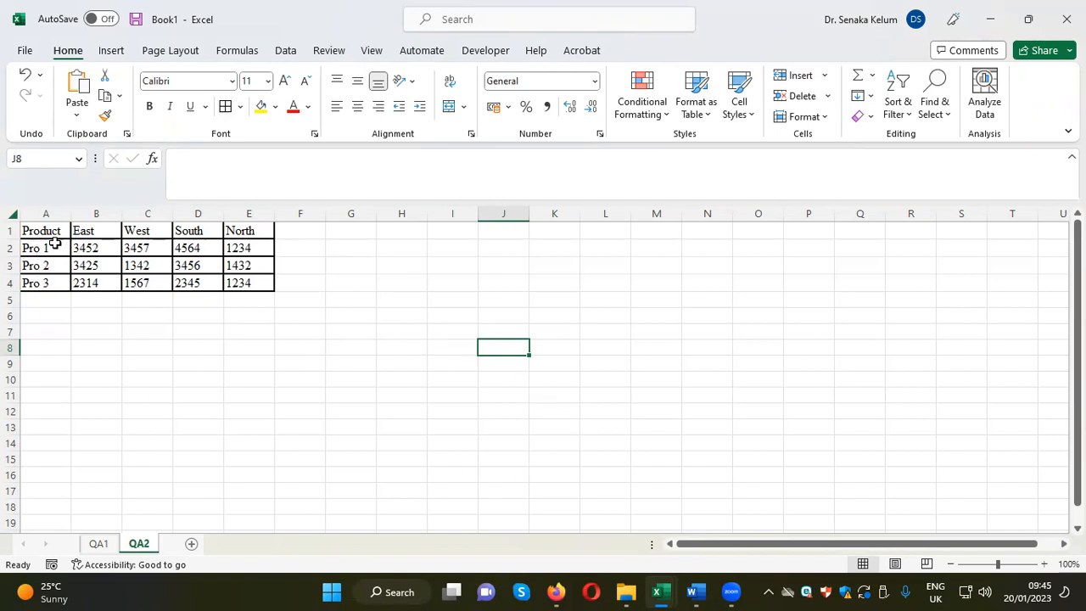
# Step: Switch to the Word document to reread question 2's requirements, and return to the QA2 sheet of Book1 in Excel
pyautogui.click(693, 591)
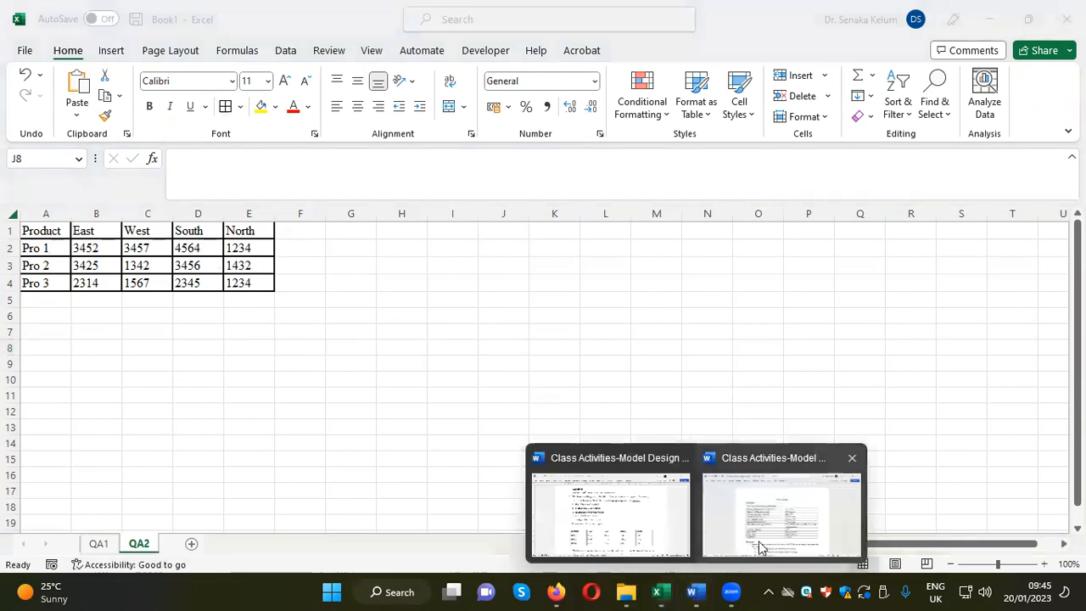
pyautogui.click(635, 530)
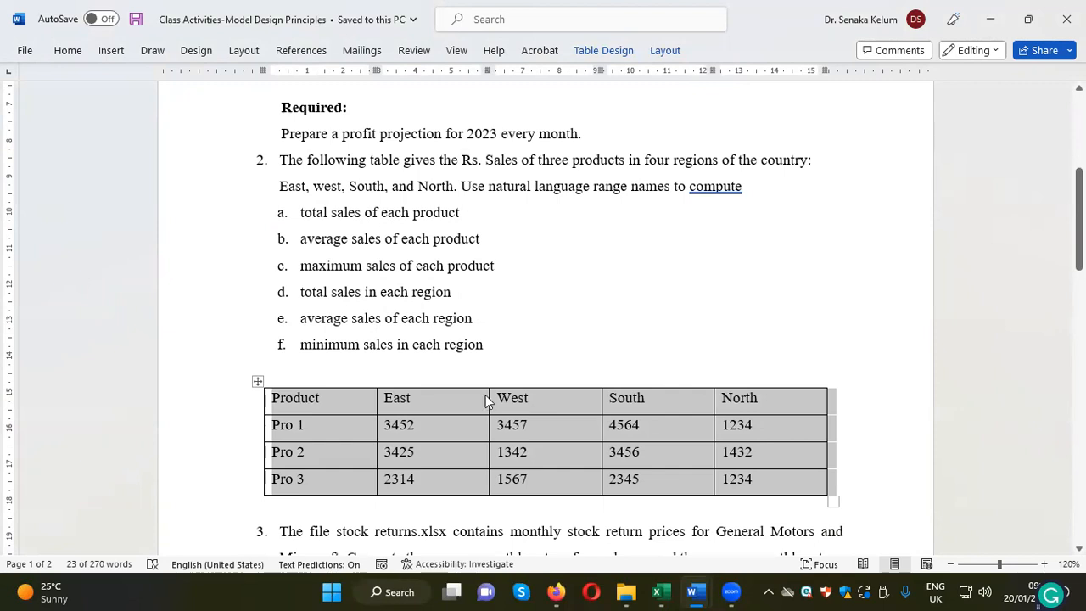
pyautogui.moveTo(659, 591)
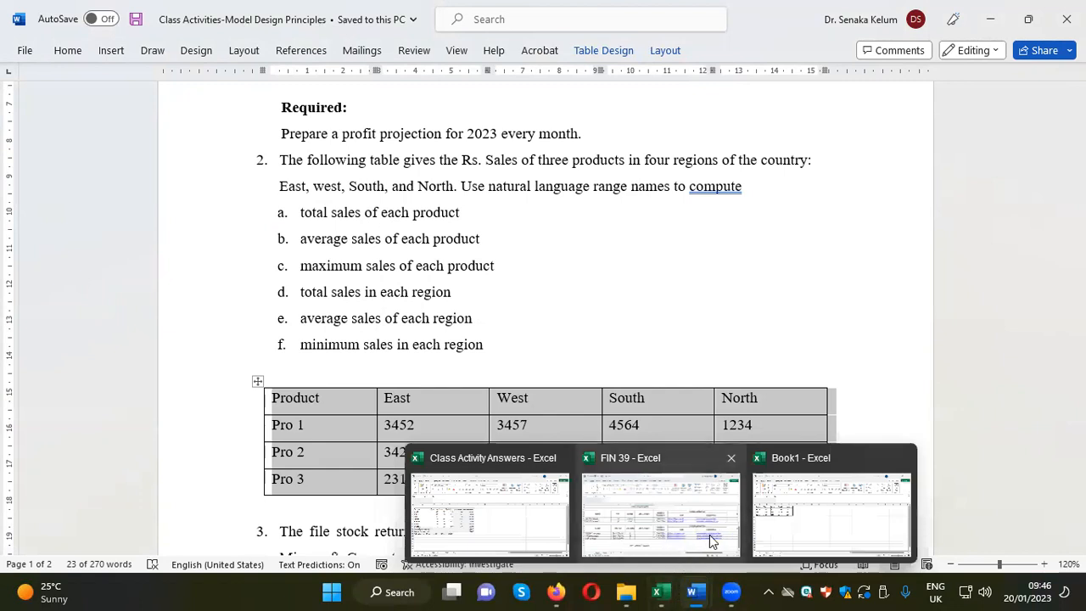
pyautogui.click(819, 534)
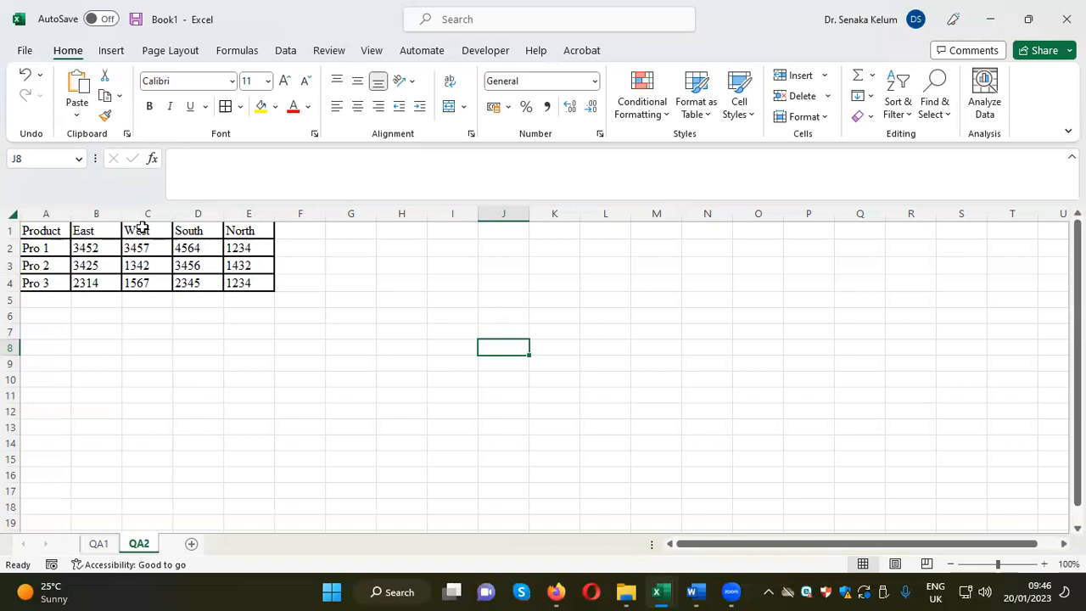
pyautogui.click(344, 363)
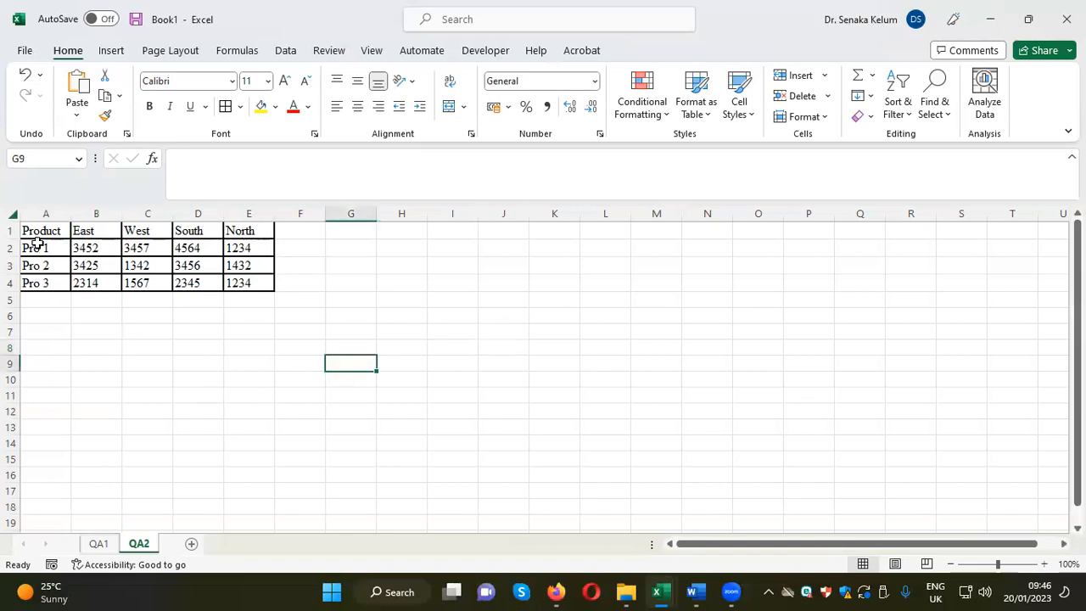
# Step: Create range names for the sales table A1:E4 from the values in its top row and left column
pyautogui.moveTo(30, 230); pyautogui.dragTo(226, 284)
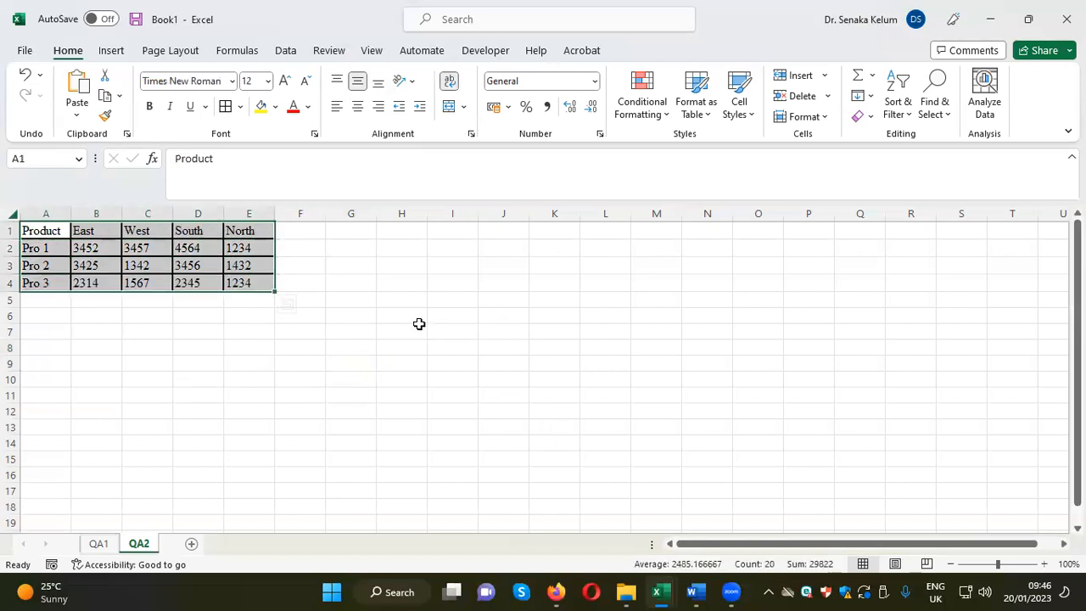
pyautogui.click(237, 50)
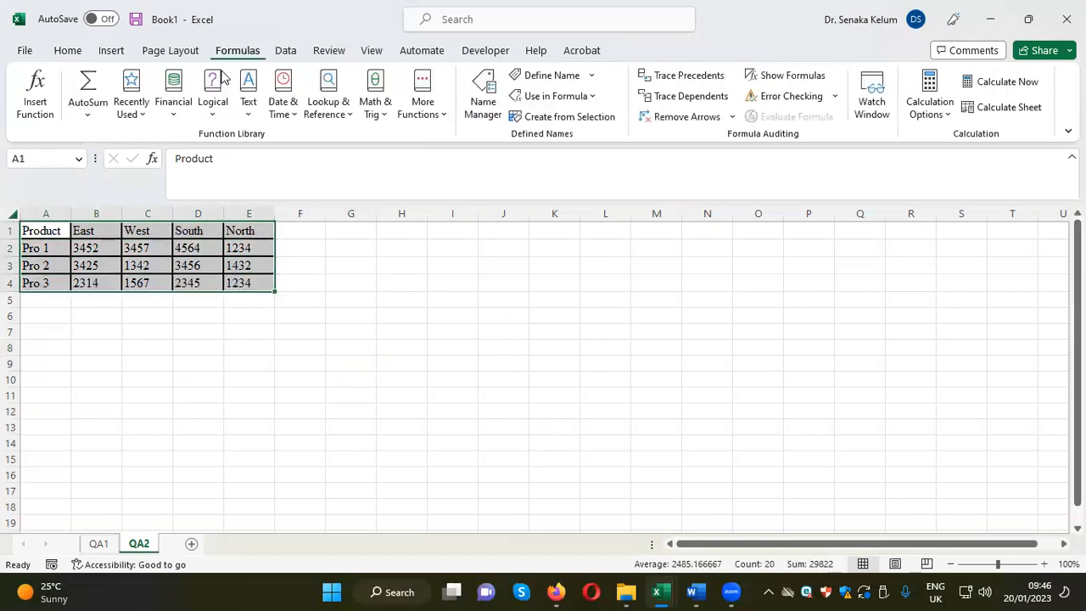
pyautogui.click(573, 122)
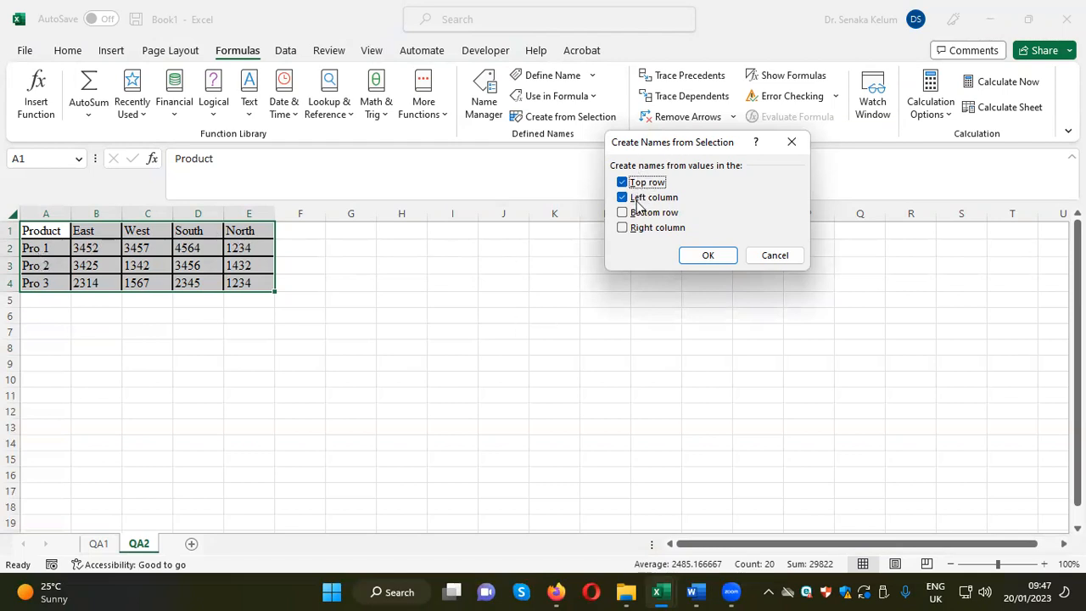
pyautogui.click(716, 258)
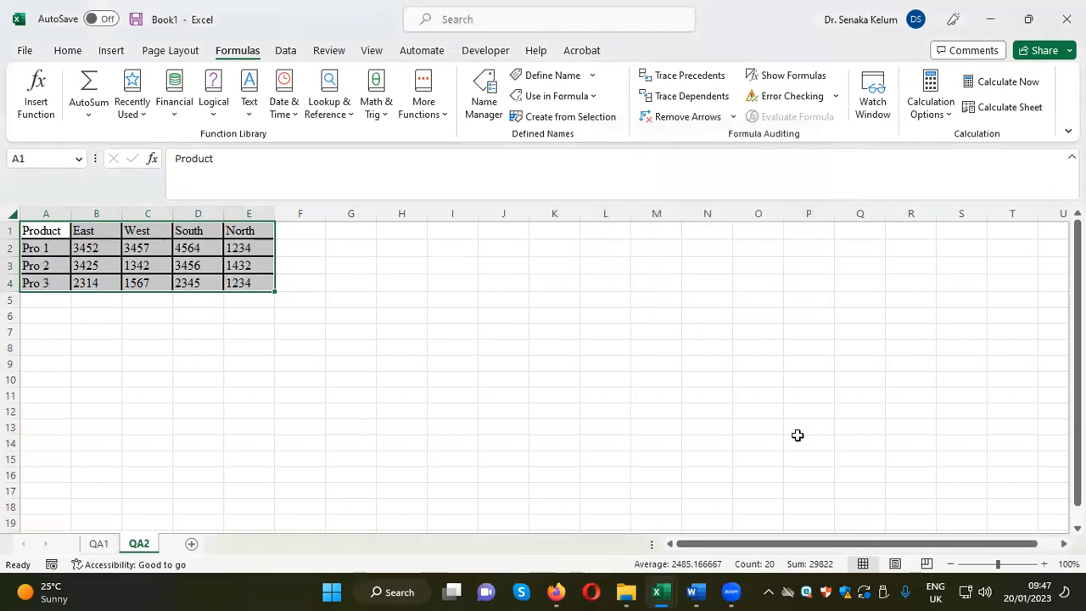
# Step: Start a formula in L6 and check the autocomplete suggestions for the product range names, starting with "pr"
pyautogui.click(609, 316)
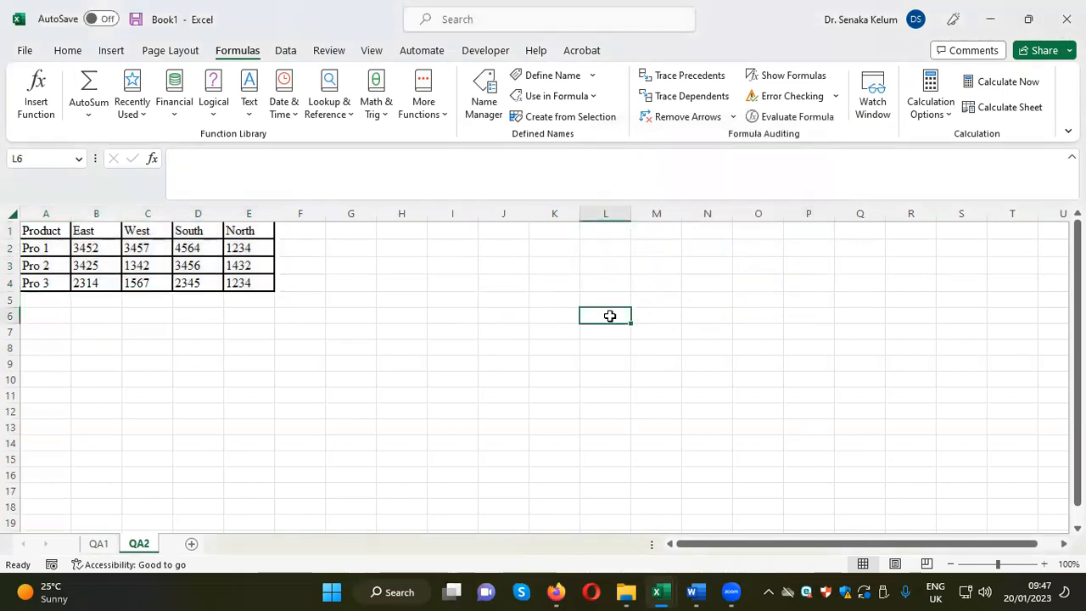
pyautogui.write('=p')
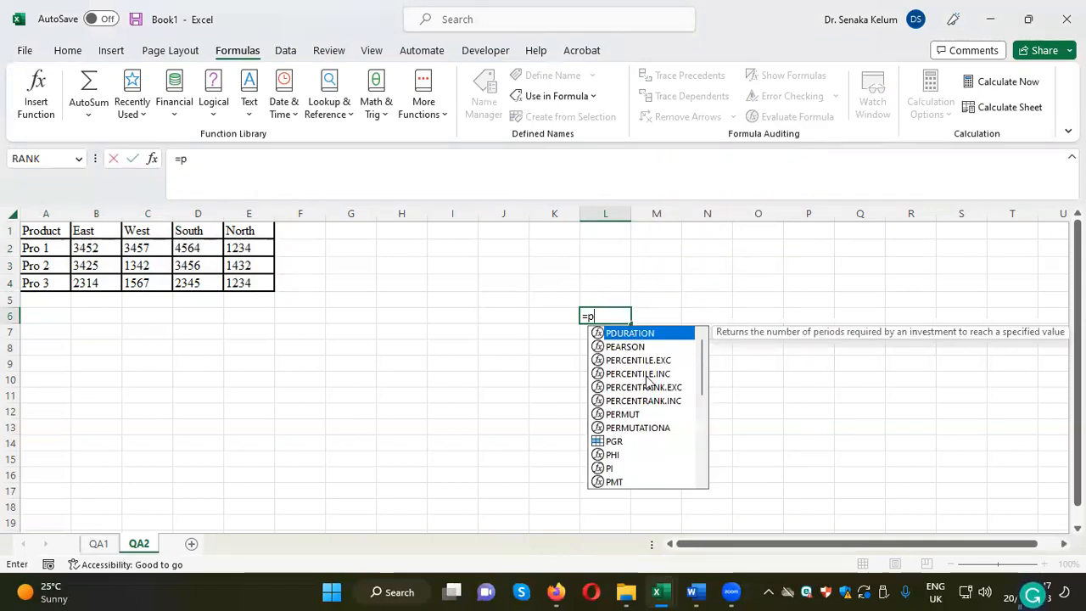
pyautogui.write('r')
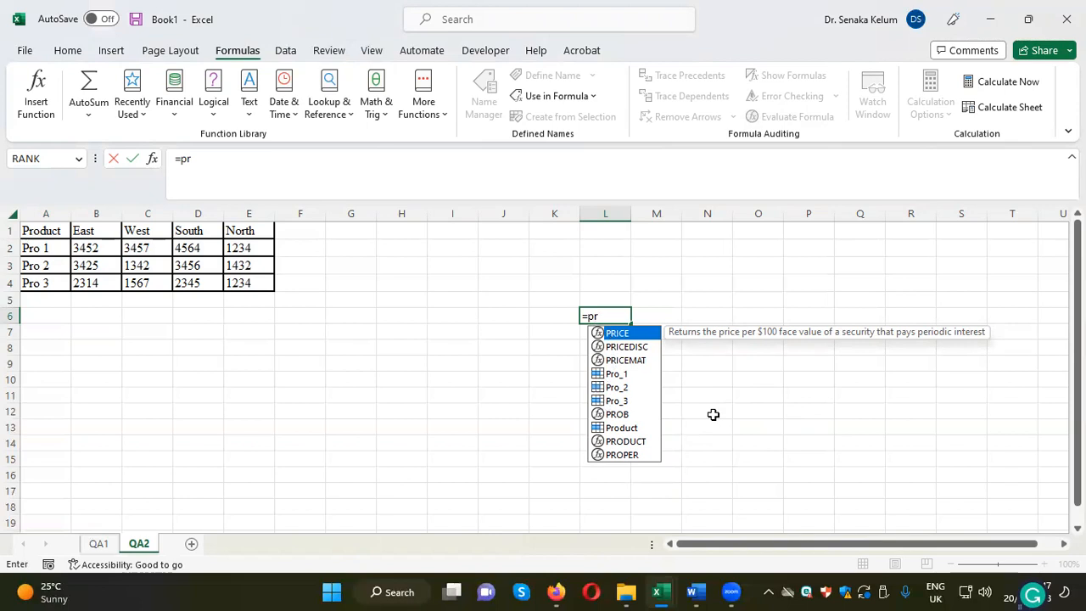
pyautogui.press('BackSpace')
pyautogui.press('BackSpace')
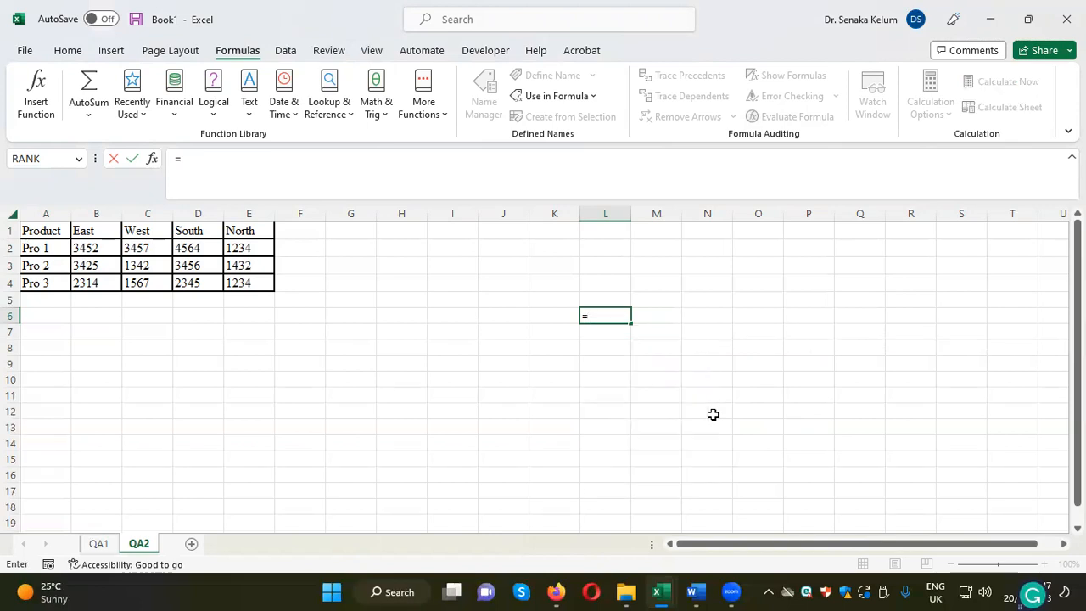
# Step: Check the formula autocomplete in L6 for the region range names East, West, South and North
pyautogui.write('e')
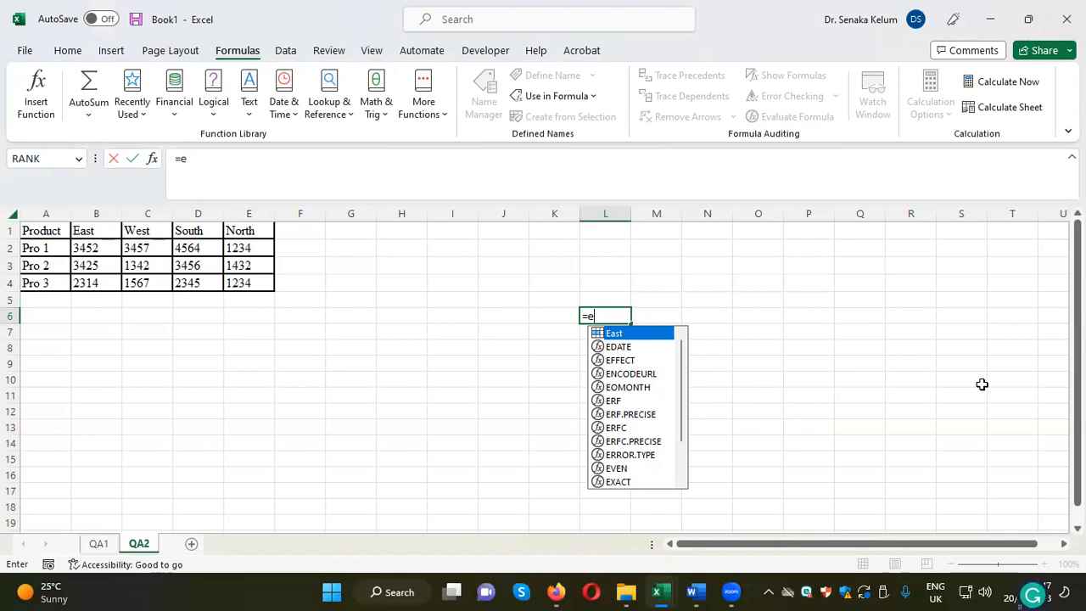
pyautogui.press('BackSpace')
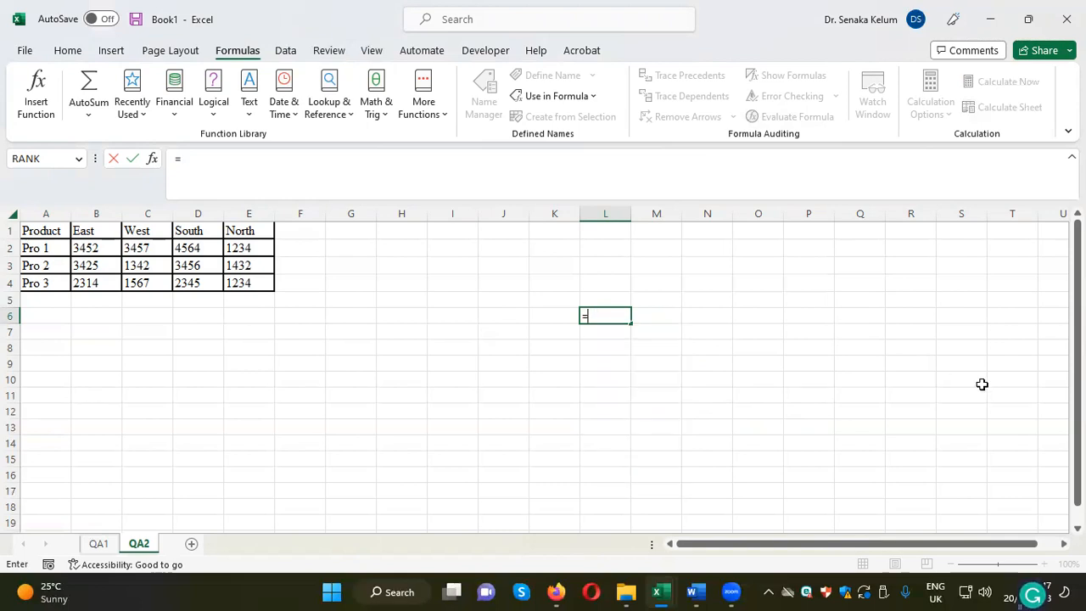
pyautogui.write('w')
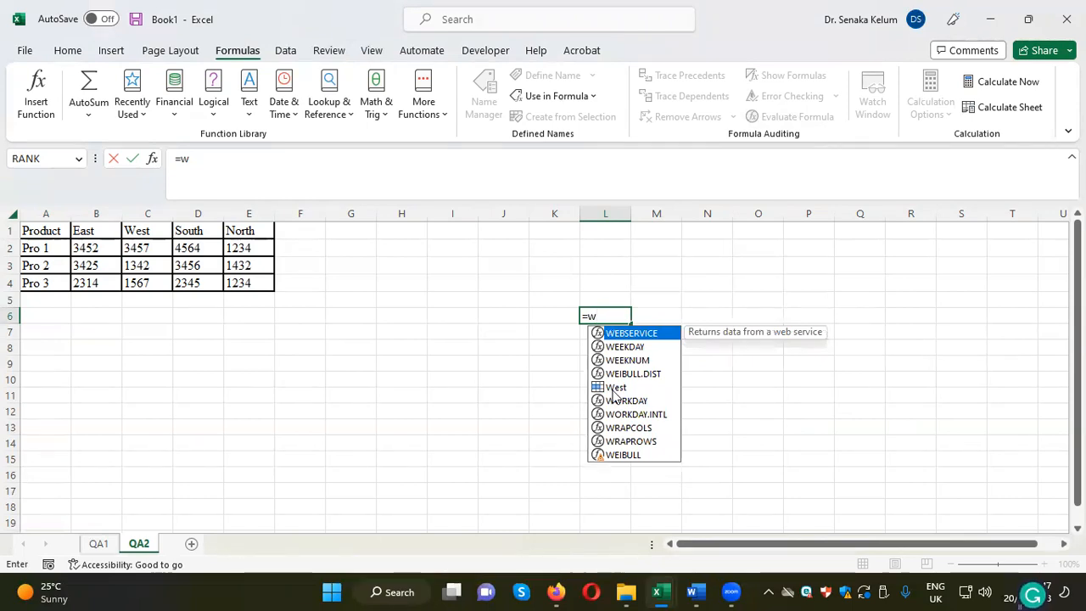
pyautogui.press('BackSpace')
pyautogui.write('s')
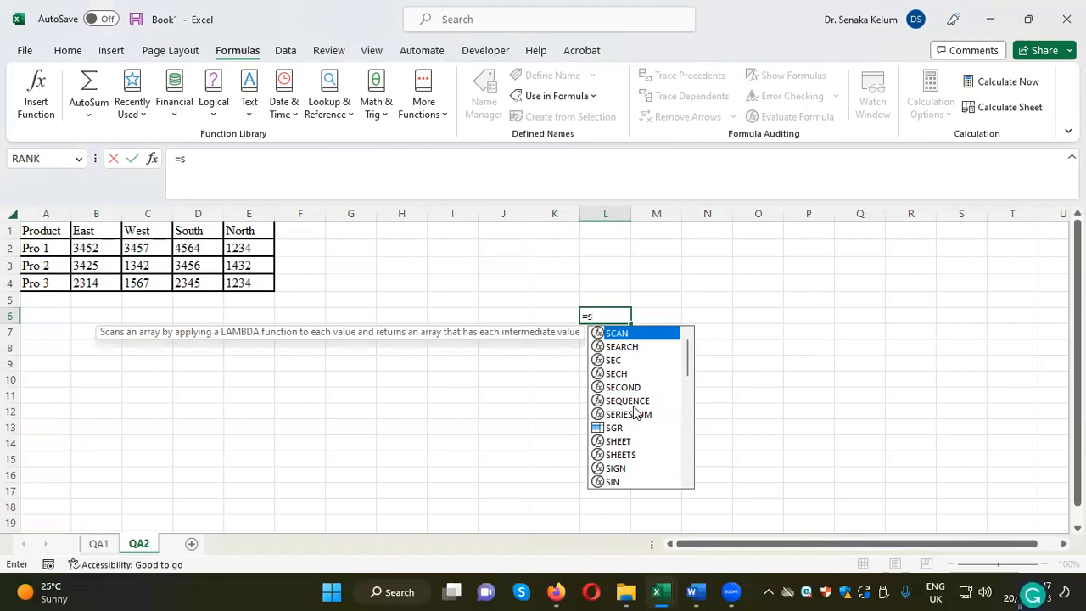
pyautogui.write('o')
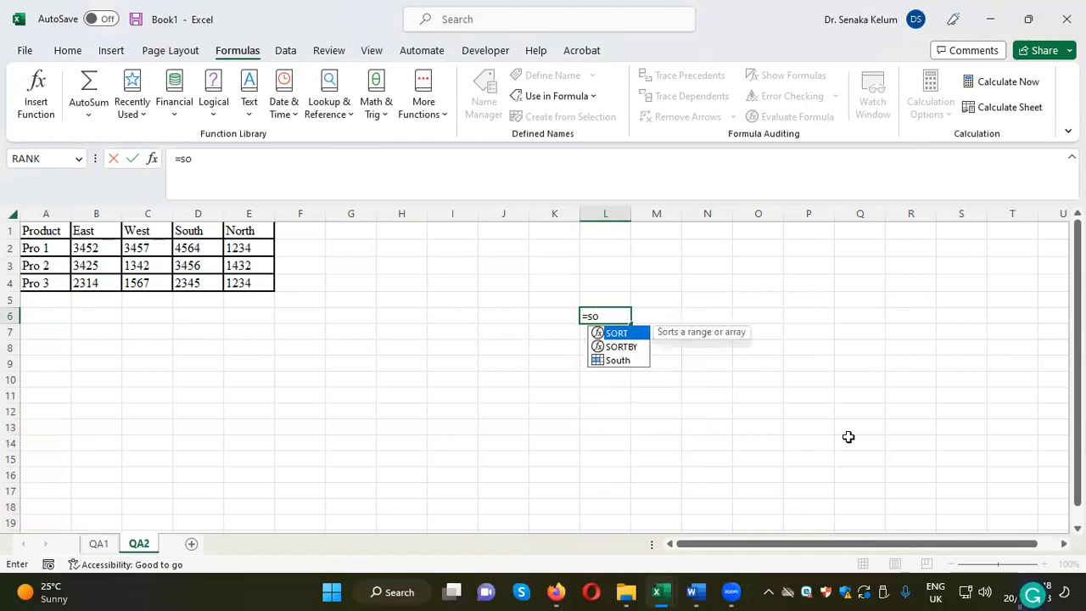
pyautogui.press('BackSpace')
pyautogui.press('BackSpace')
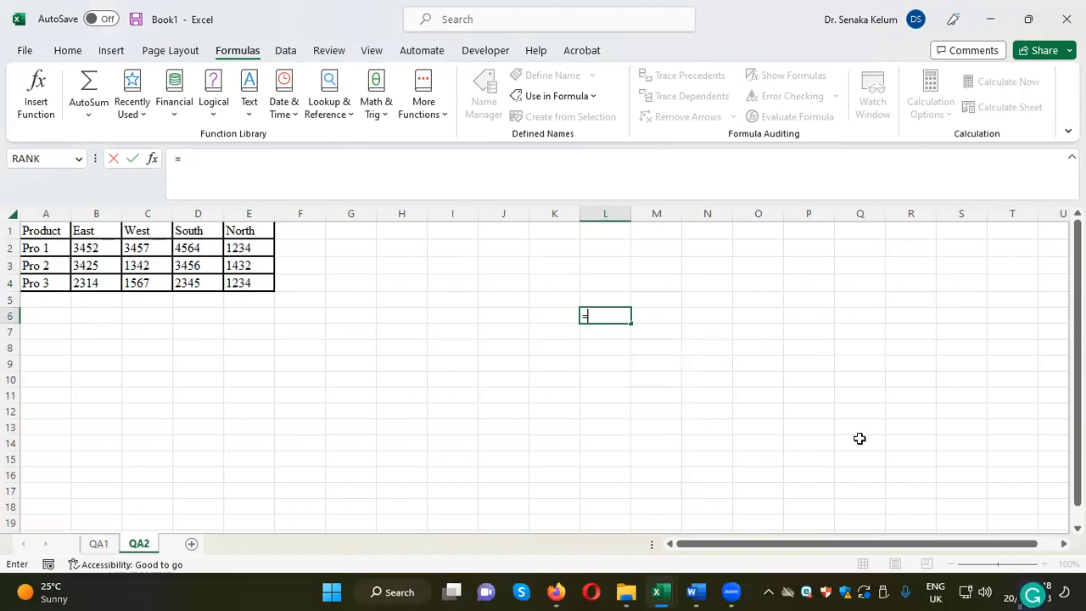
pyautogui.write('no')
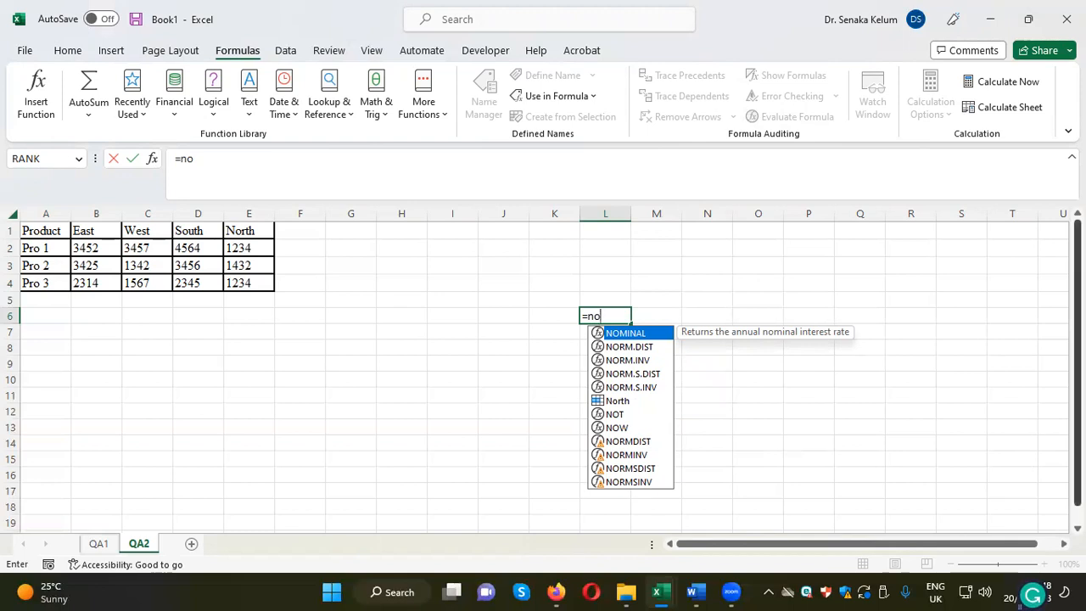
# Step: Switch to the Word document to check what question 2 asks to compute, and return to the Book1 workbook in Excel
pyautogui.click(702, 592)
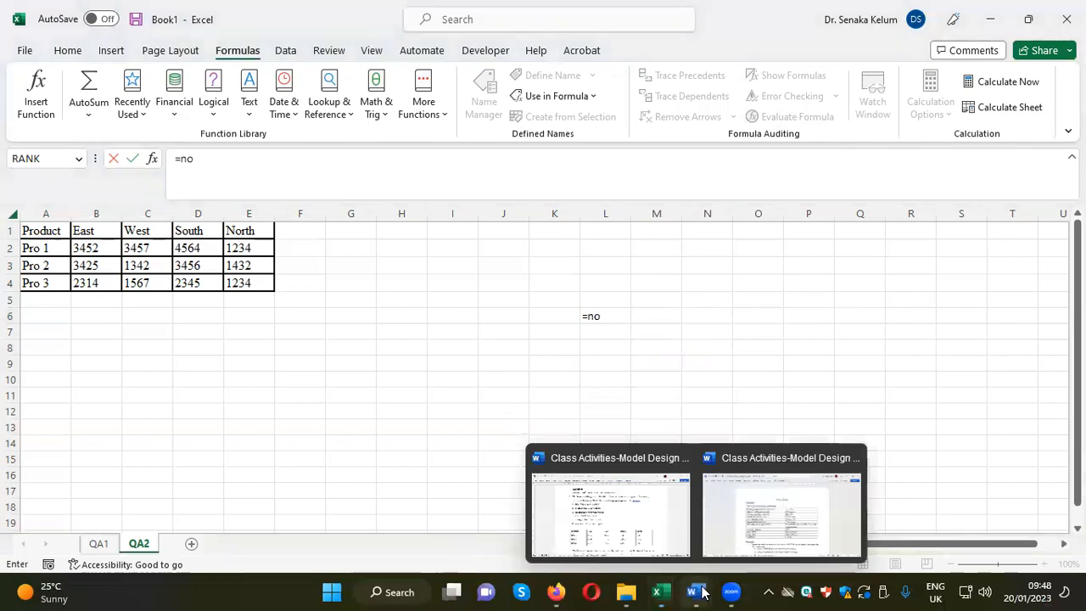
pyautogui.click(636, 518)
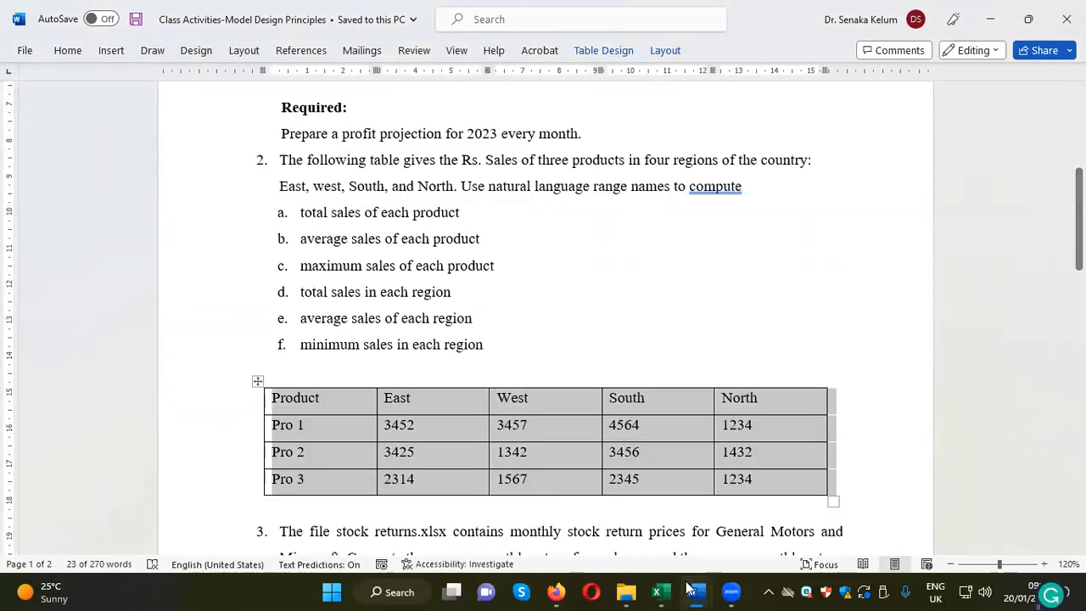
pyautogui.moveTo(654, 592)
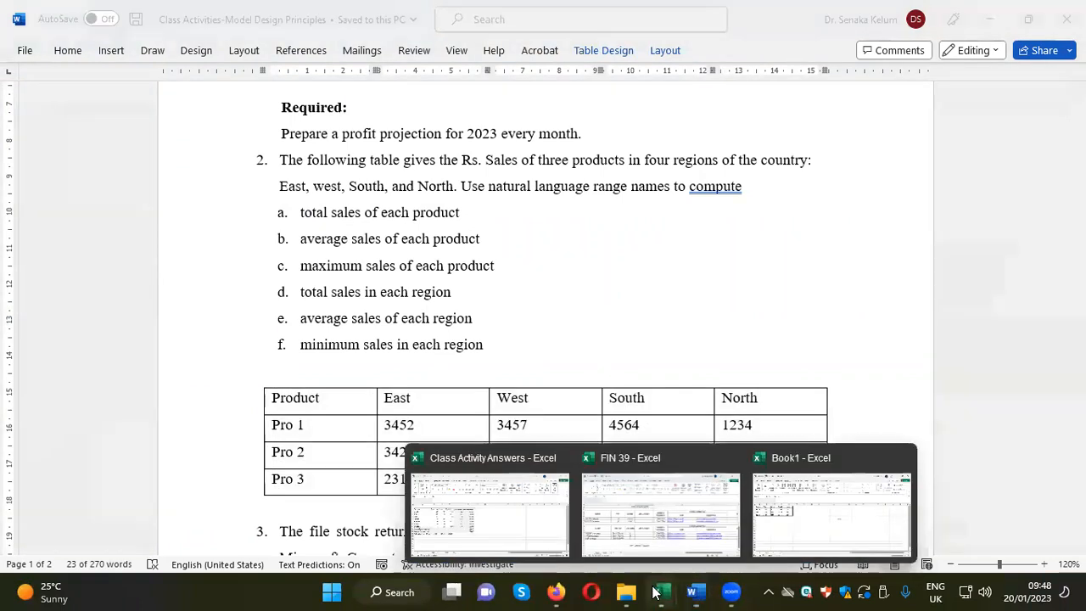
pyautogui.click(837, 533)
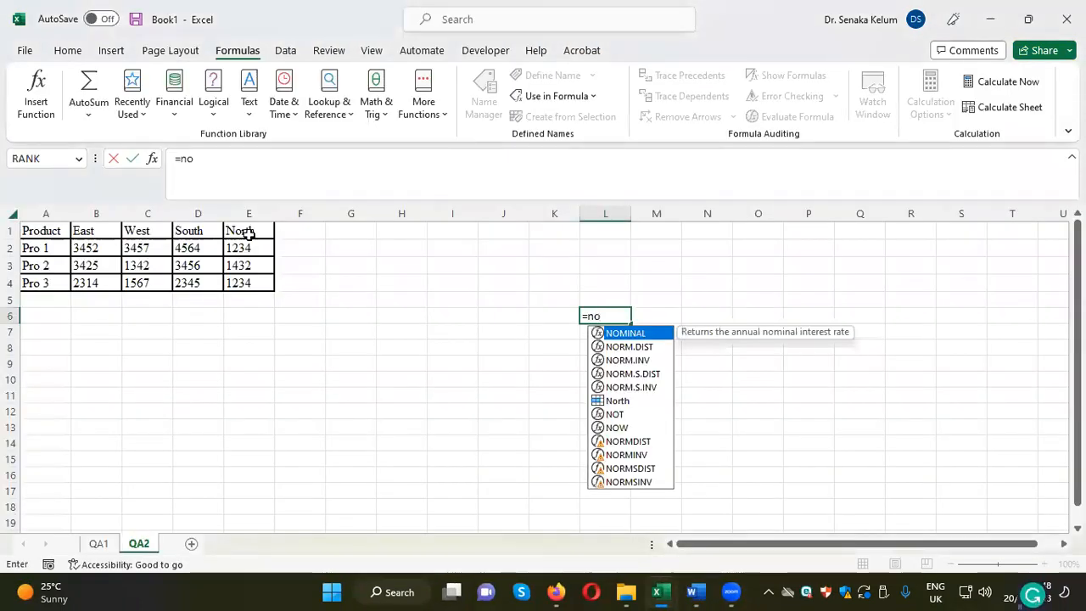
# Step: Add a "Total sales" heading in F1 and apply borders to all cells in F1:F4
pyautogui.click(319, 231)
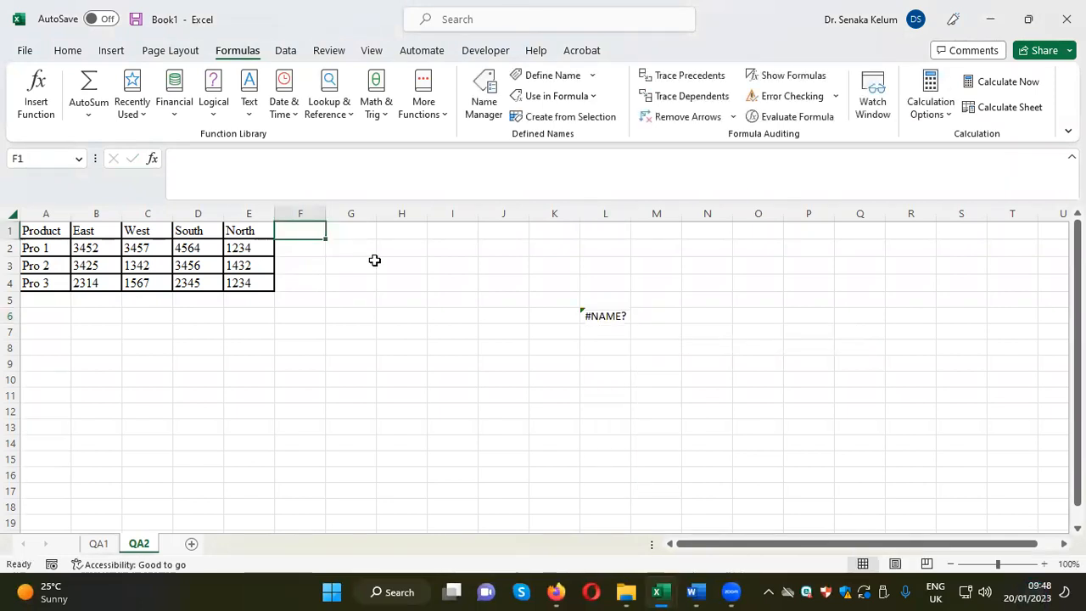
pyautogui.write('Total sales')
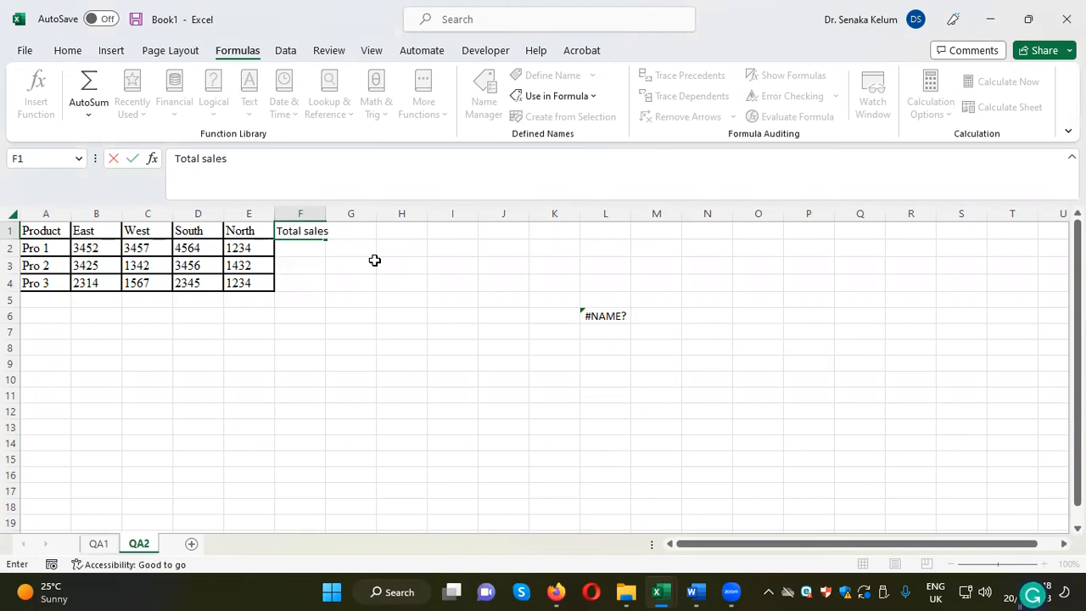
pyautogui.click(456, 333)
pyautogui.moveTo(303, 246); pyautogui.dragTo(295, 298)
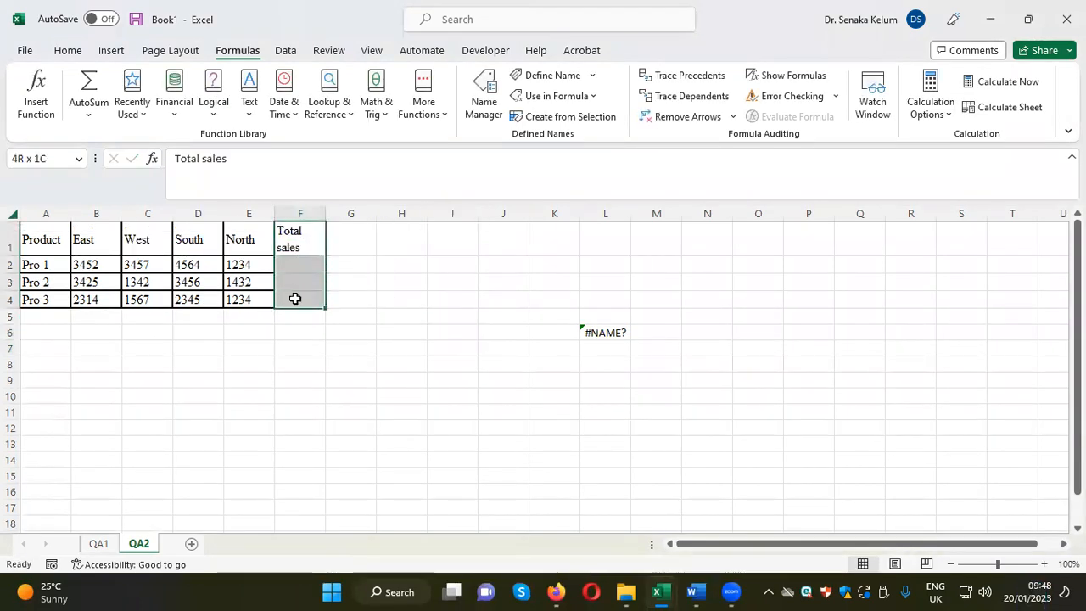
pyautogui.click(69, 51)
pyautogui.click(225, 106)
pyautogui.click(485, 267)
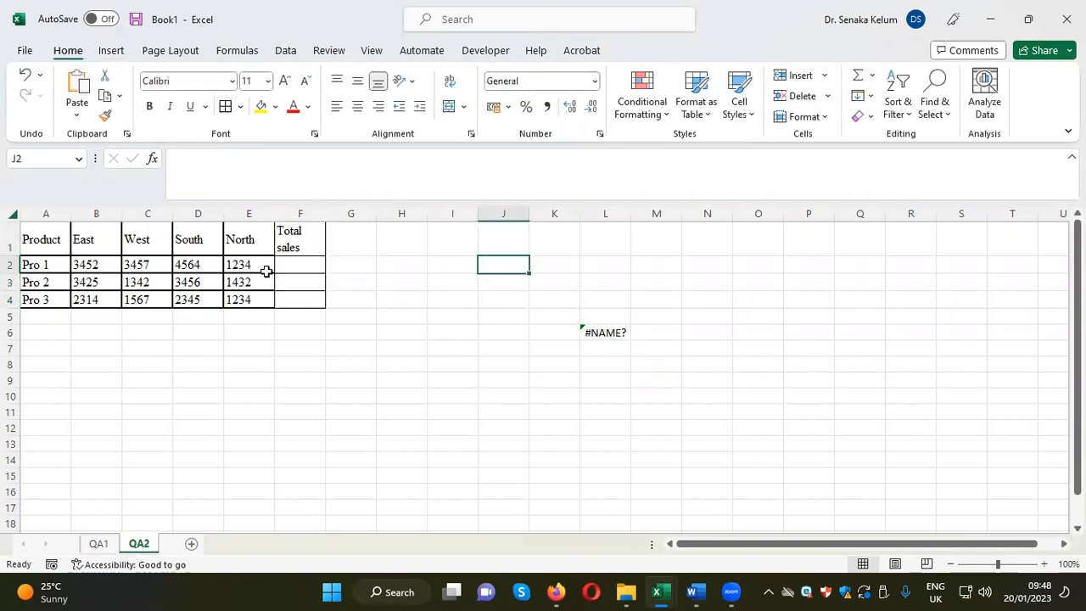
# Step: Make the "Total sales" heading in F1 bold
pyautogui.click(291, 261)
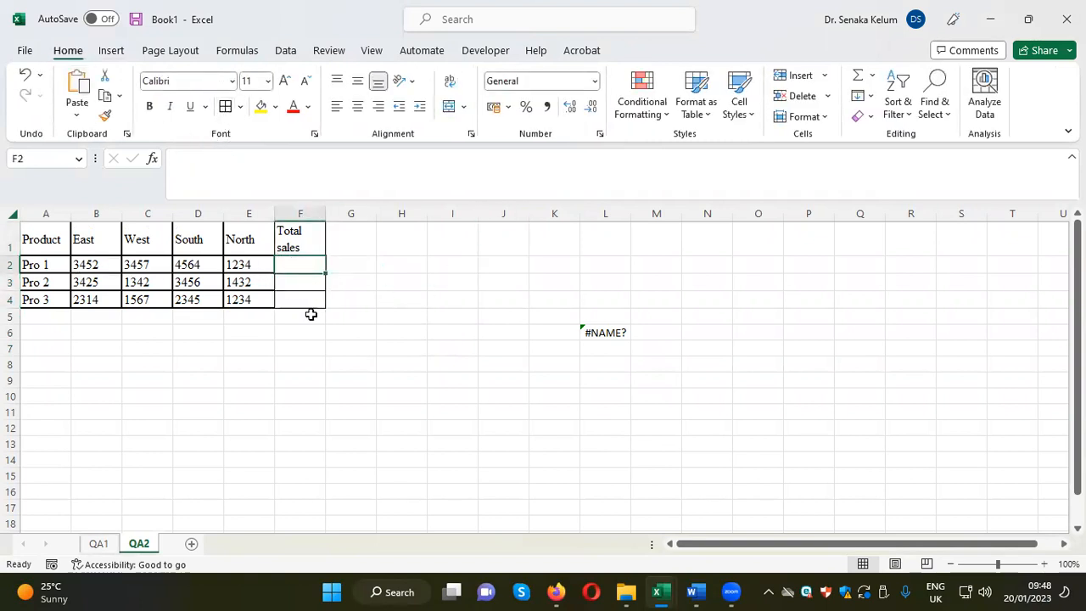
pyautogui.click(300, 236)
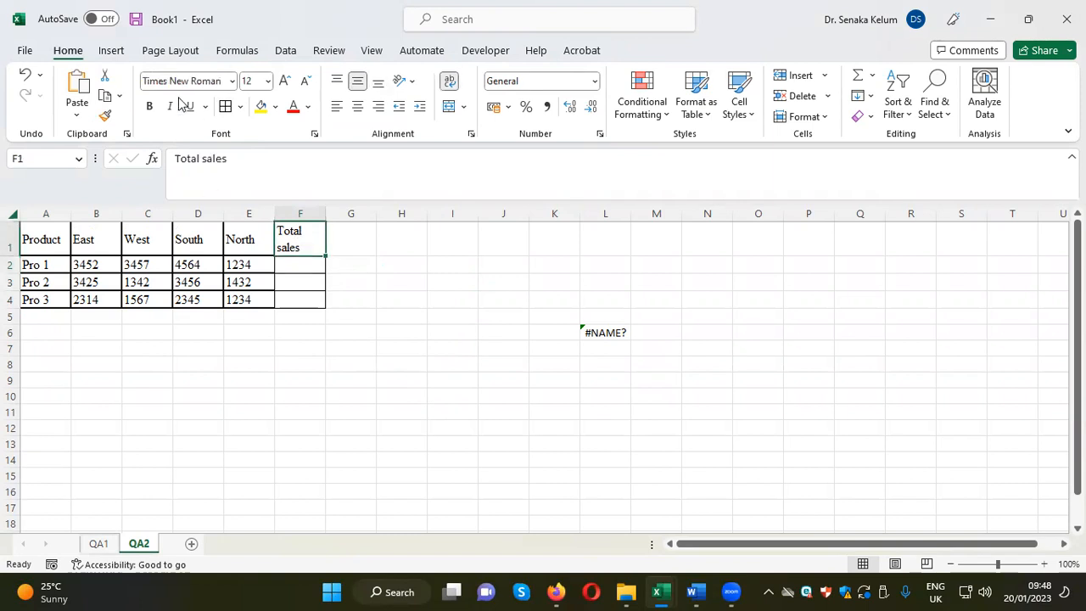
pyautogui.click(149, 107)
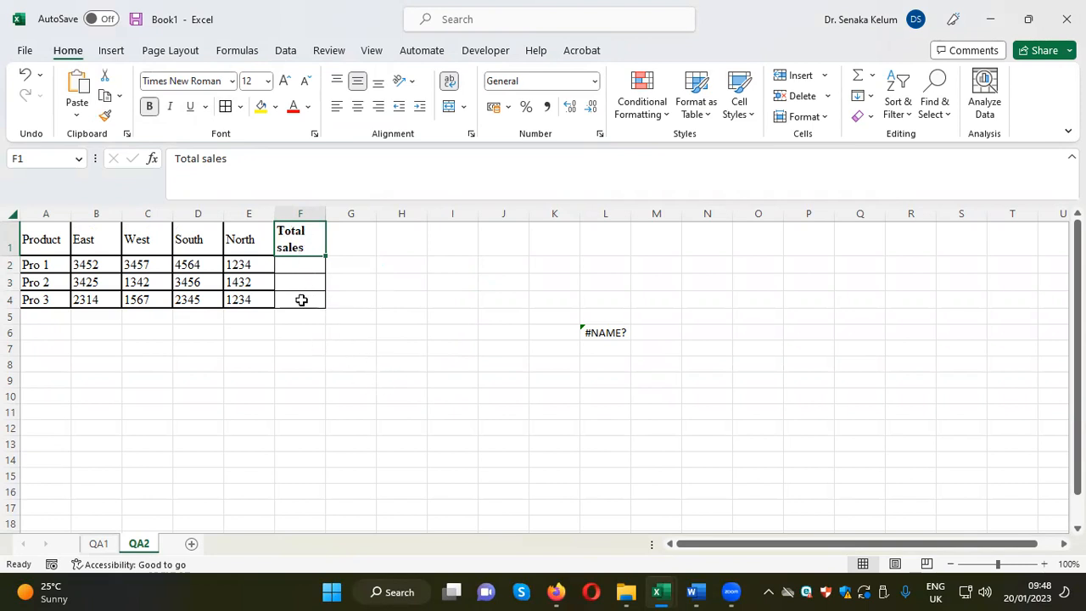
# Step: Look up the next required product statistic of question 2 in the Word document, and return to Book1 in Excel
pyautogui.moveTo(679, 592)
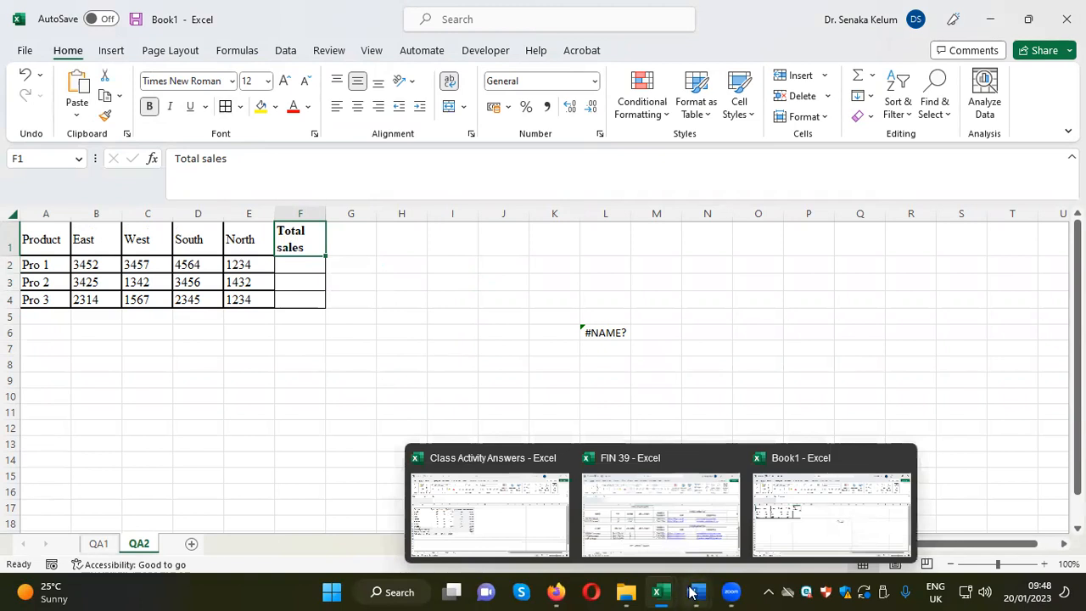
pyautogui.click(640, 544)
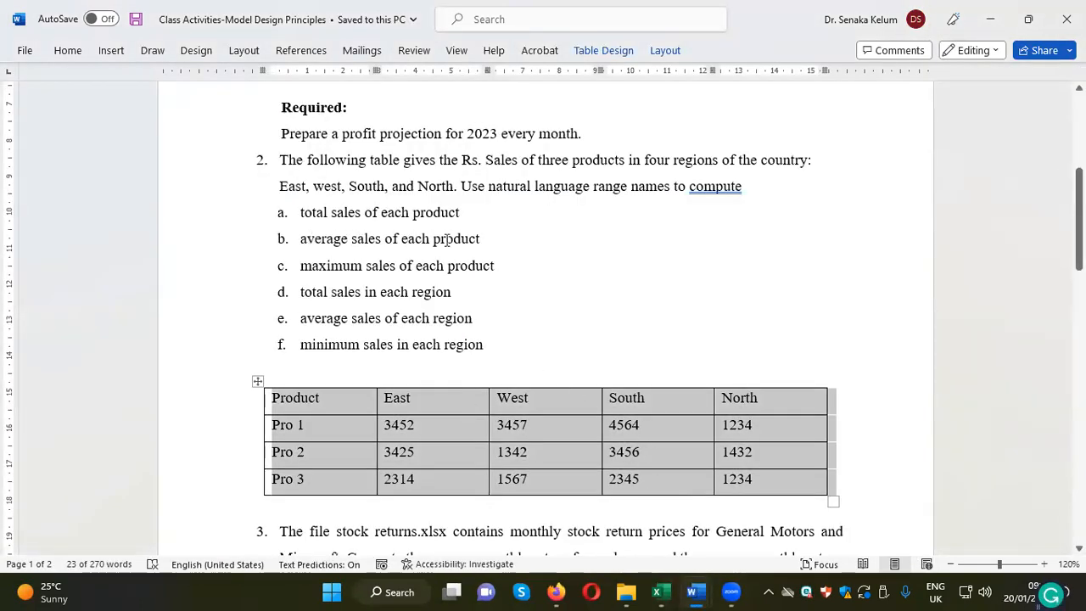
pyautogui.moveTo(670, 591)
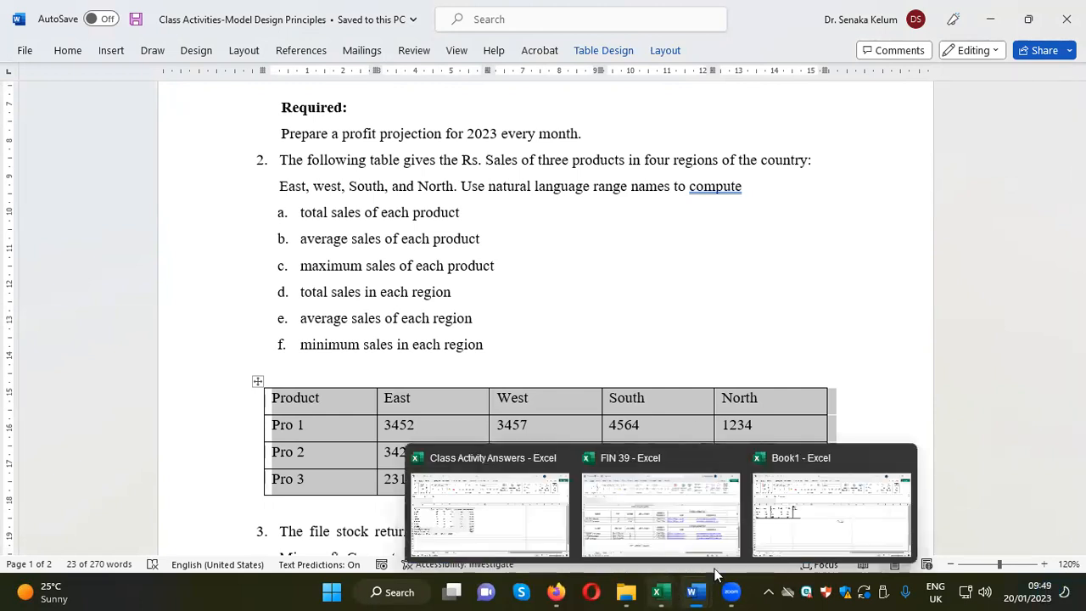
pyautogui.click(826, 518)
# Step: Add an "Aver Sales" heading in G1 and apply borders to all cells in G1:G4
pyautogui.click(350, 240)
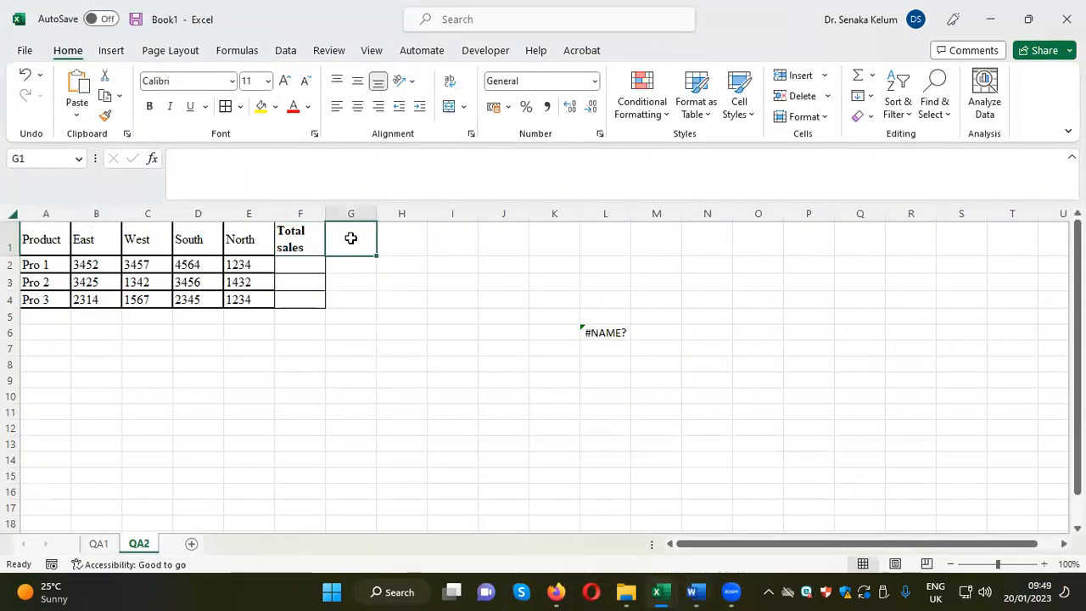
pyautogui.write('Av')
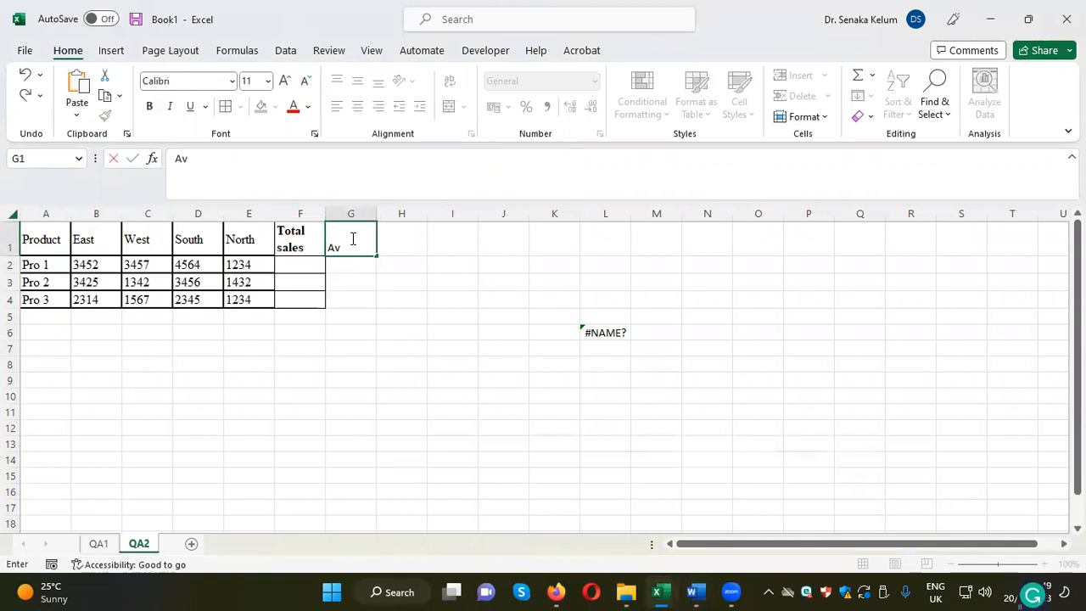
pyautogui.write('er Sales')
pyautogui.click(586, 346)
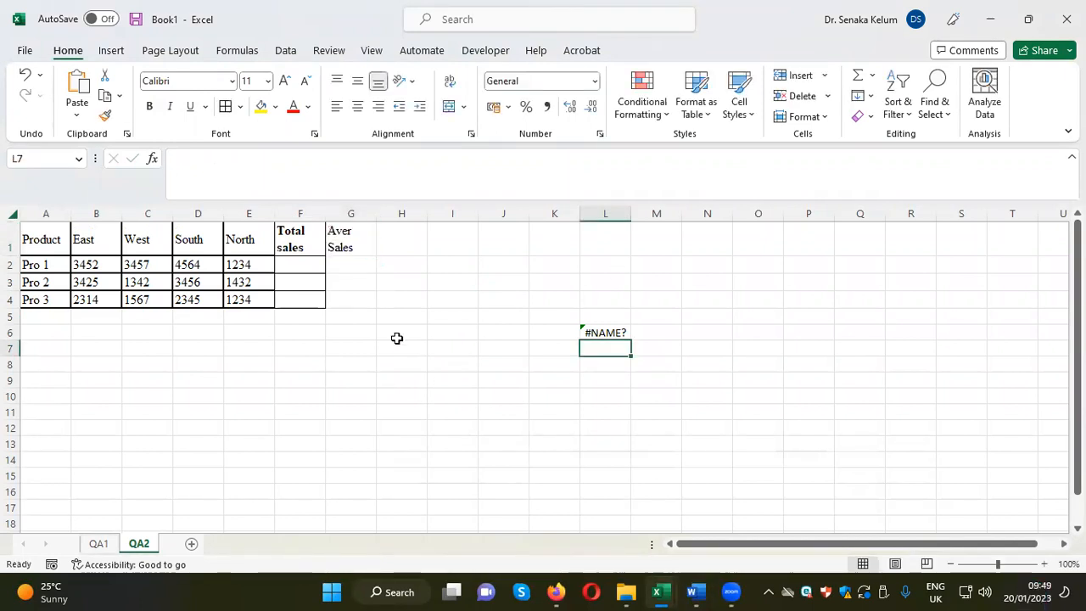
pyautogui.moveTo(355, 240); pyautogui.dragTo(339, 300)
pyautogui.click(225, 107)
pyautogui.click(466, 238)
# Step: Fill the headings in F1:G1 with yellow and make both of them bold
pyautogui.moveTo(286, 229); pyautogui.dragTo(347, 238)
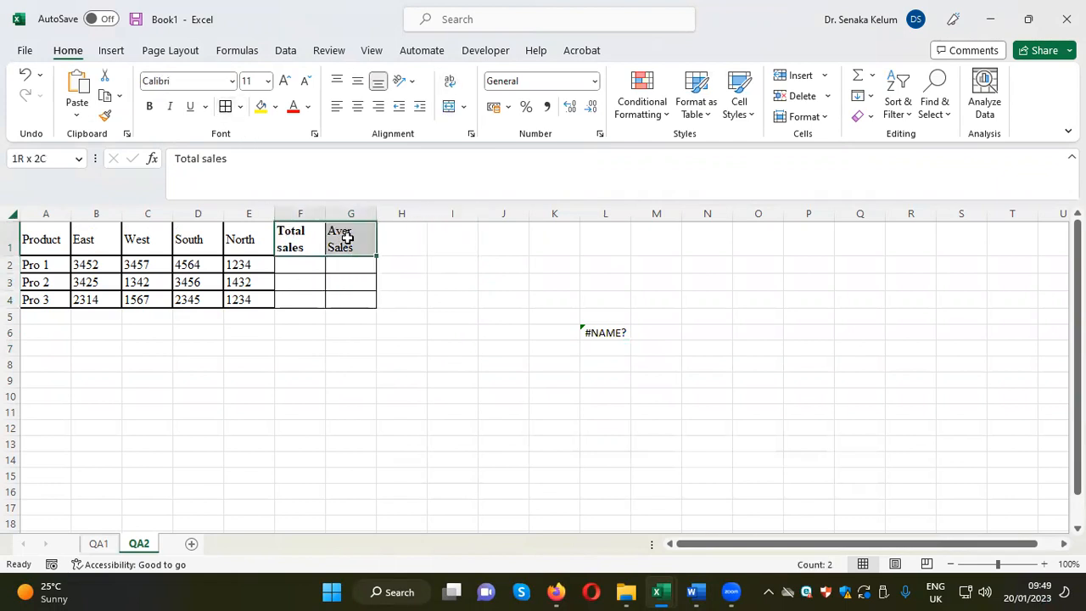
pyautogui.click(261, 107)
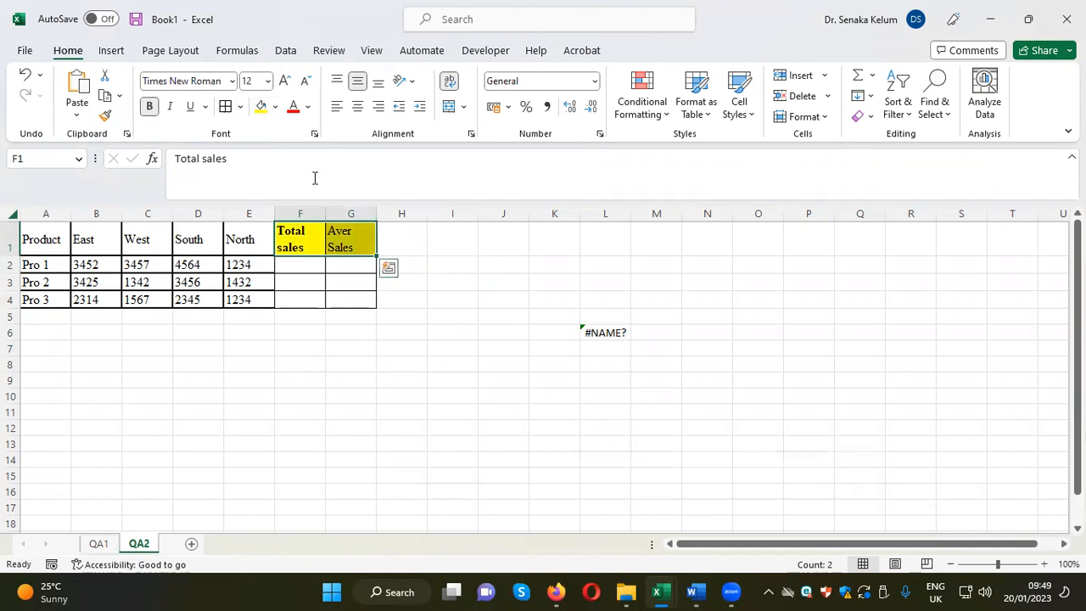
pyautogui.click(150, 106)
pyautogui.click(149, 106)
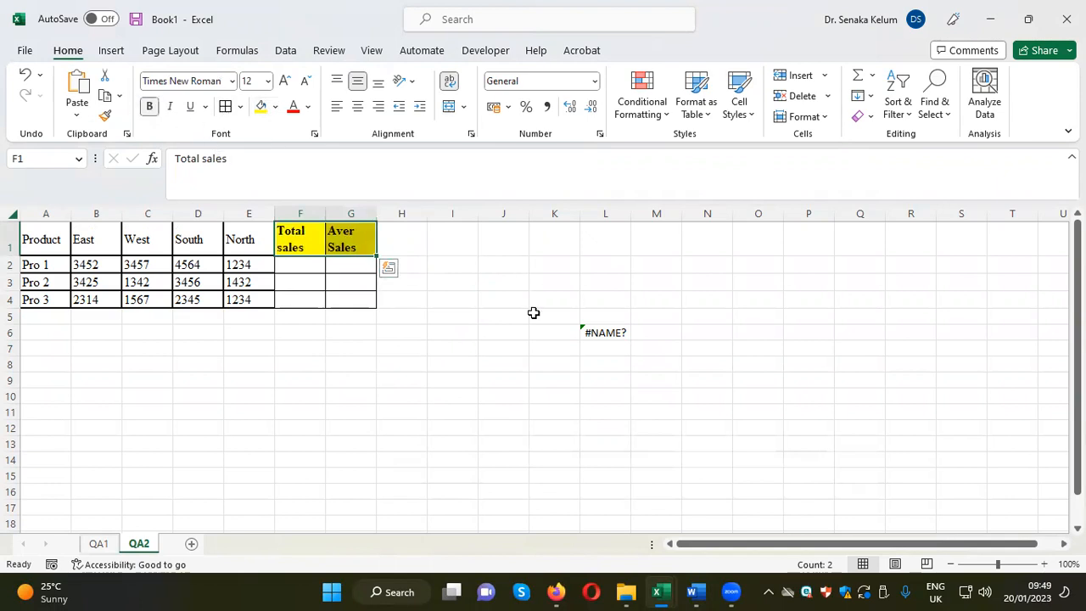
pyautogui.click(509, 335)
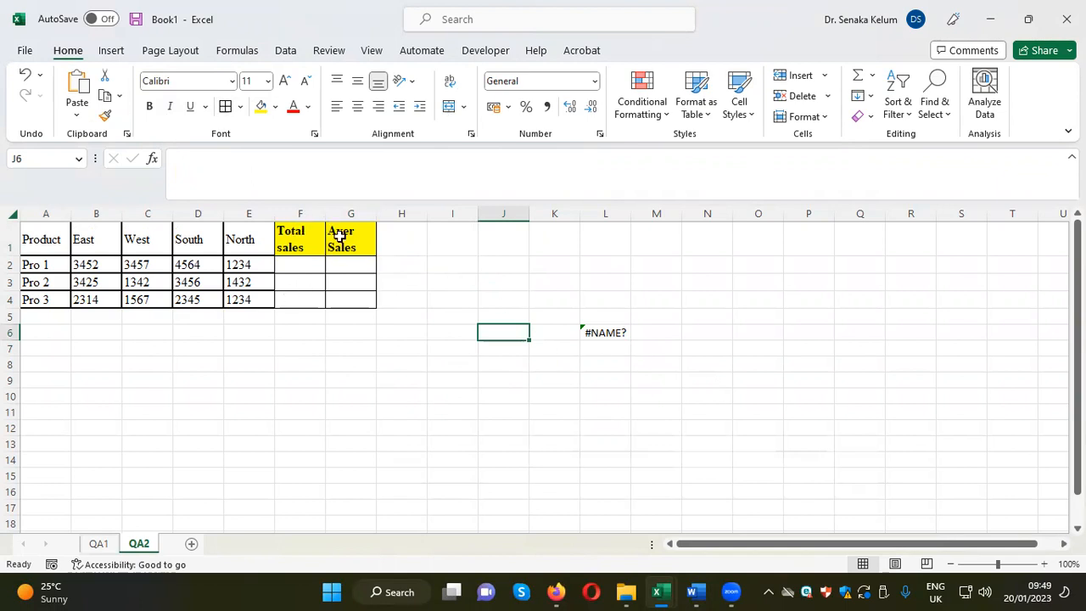
# Step: Switch to the Word document to read question 2's remaining product requirement, and return to sheet QA2 in Excel
pyautogui.moveTo(696, 589)
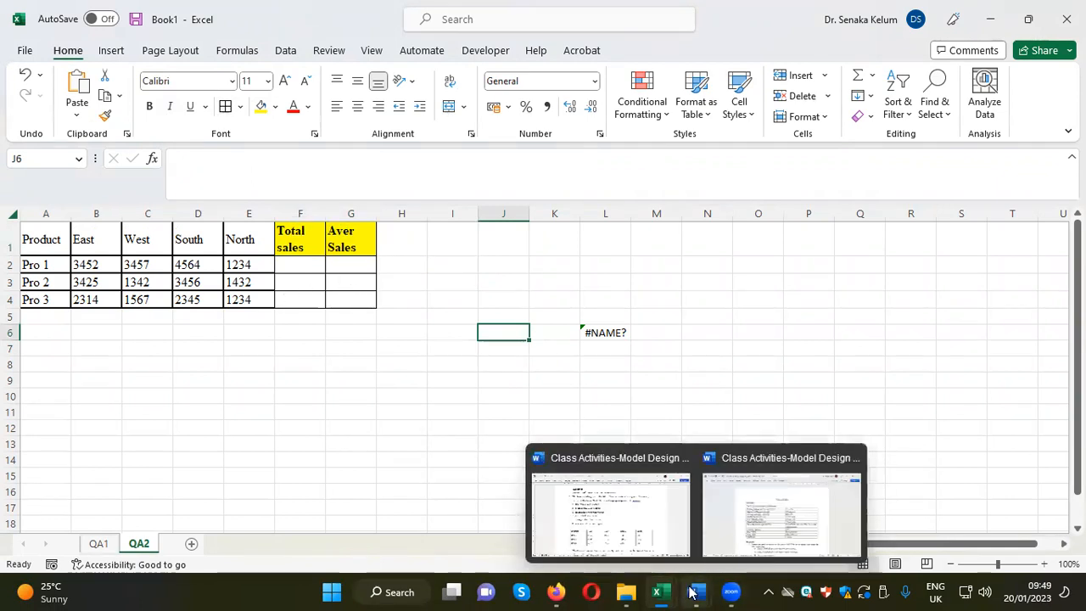
pyautogui.click(706, 552)
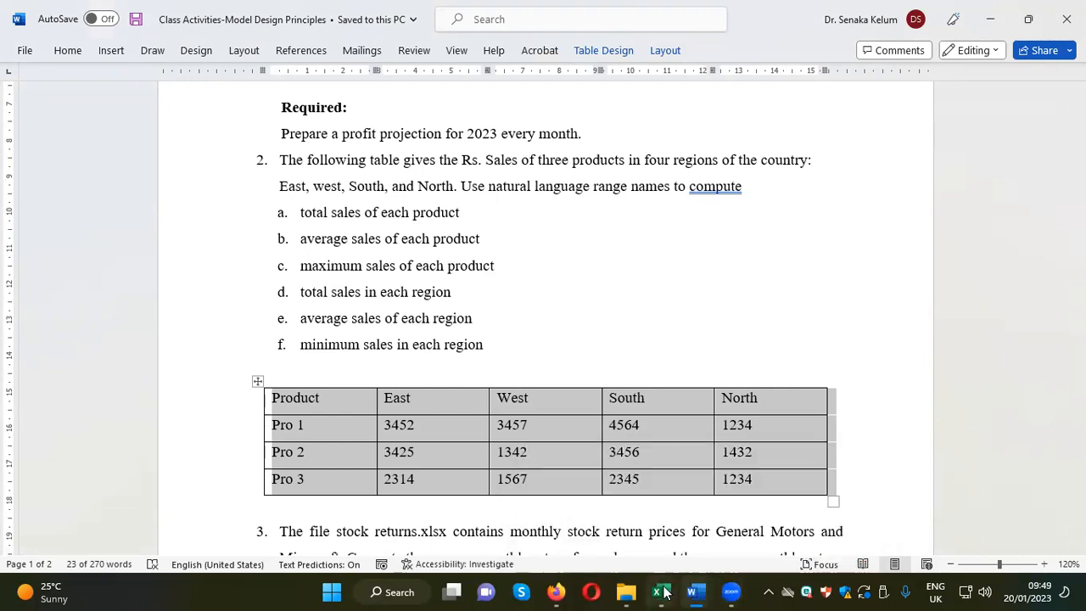
pyautogui.moveTo(663, 592)
pyautogui.click(844, 526)
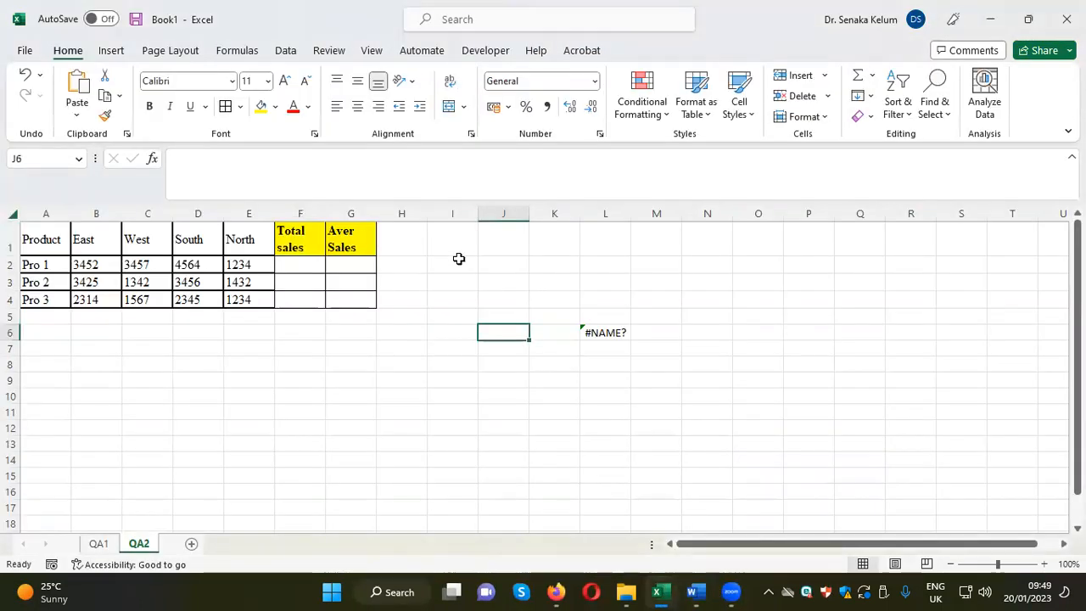
# Step: Enter the heading "Max Sales" in cell H1
pyautogui.click(406, 243)
pyautogui.write('N')
pyautogui.press('BackSpace')
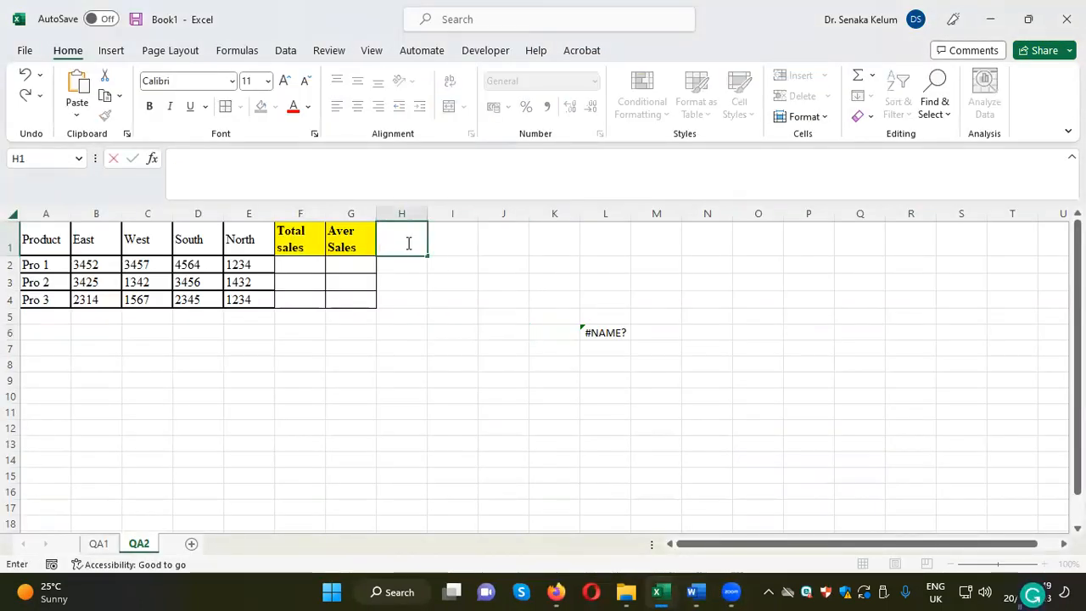
pyautogui.write('Max Sales')
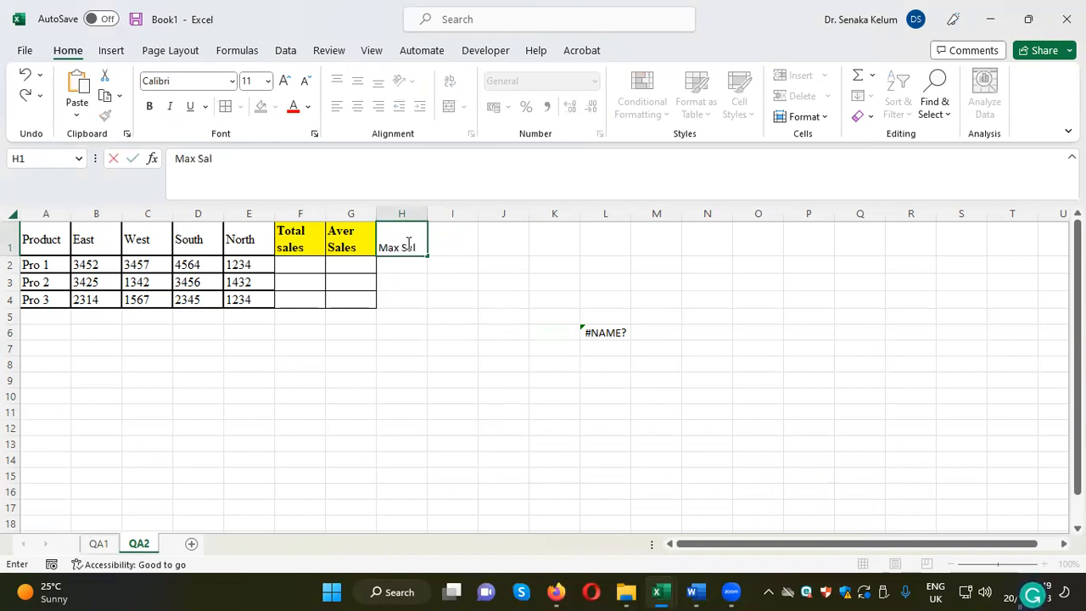
pyautogui.click(436, 329)
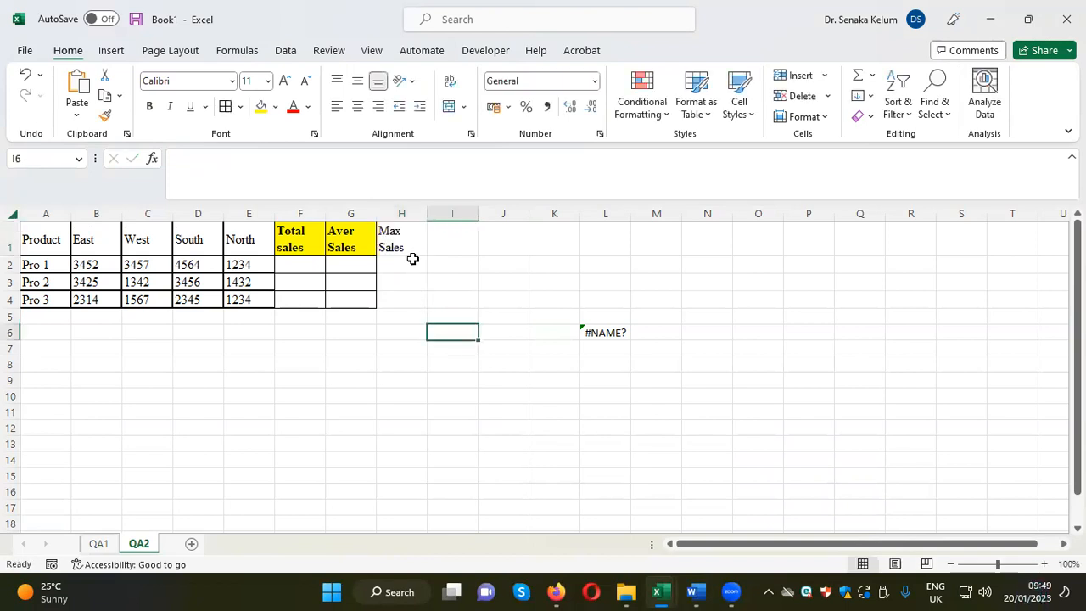
# Step: Apply all borders and bold to H1:H4, and fill the H1 heading with yellow
pyautogui.moveTo(405, 235); pyautogui.dragTo(400, 298)
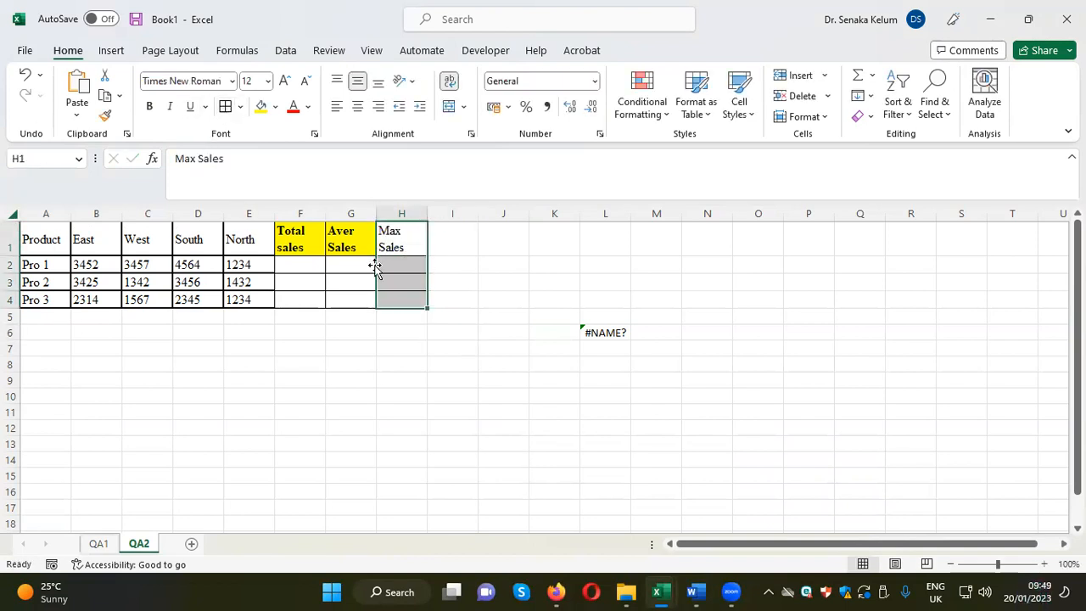
pyautogui.click(152, 110)
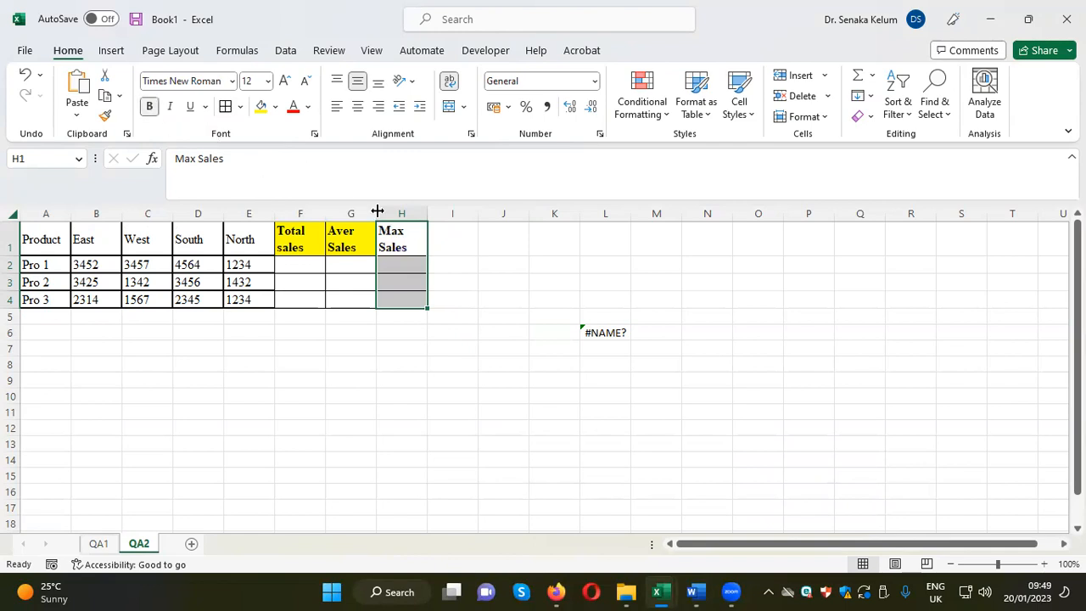
pyautogui.click(497, 259)
pyautogui.click(412, 240)
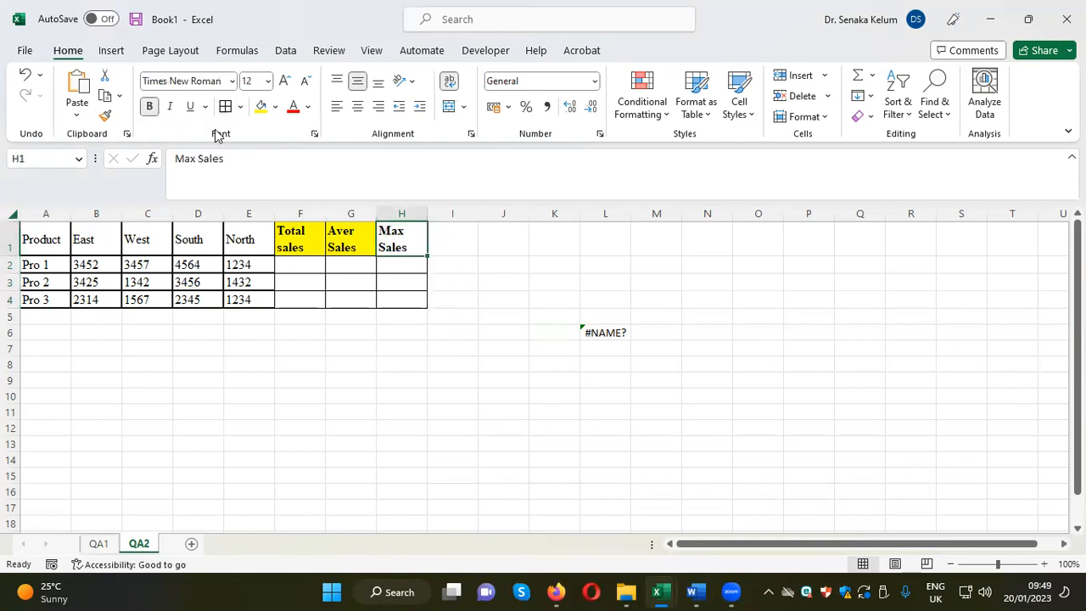
pyautogui.click(270, 105)
pyautogui.click(553, 262)
# Step: Make the empty product statistic cells F2:H4 bold and apply the comma number format to them
pyautogui.moveTo(307, 267); pyautogui.dragTo(404, 298)
pyautogui.click(149, 106)
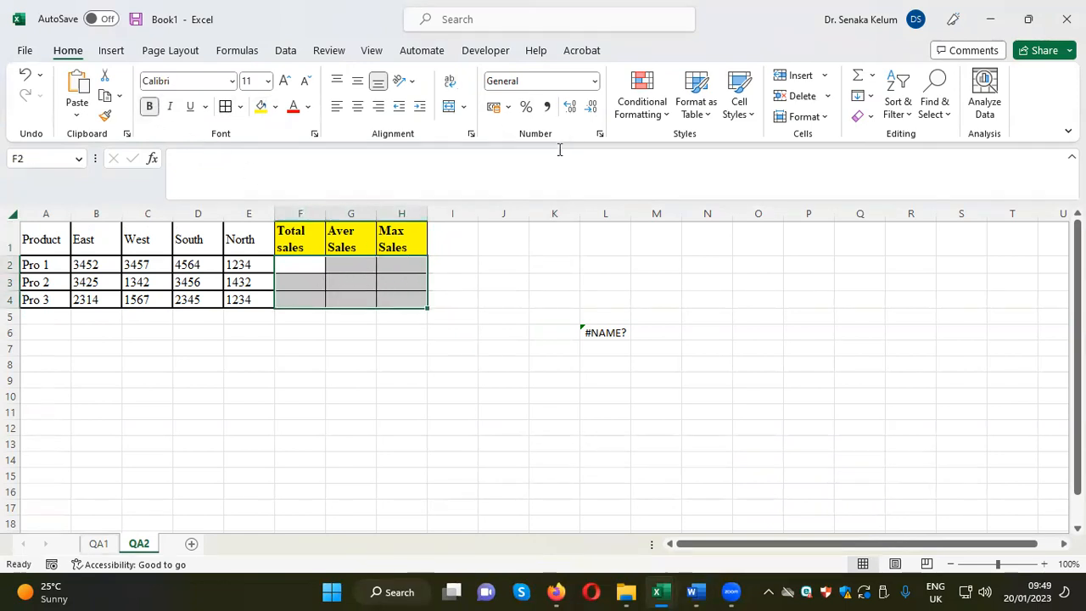
pyautogui.click(547, 106)
pyautogui.click(717, 335)
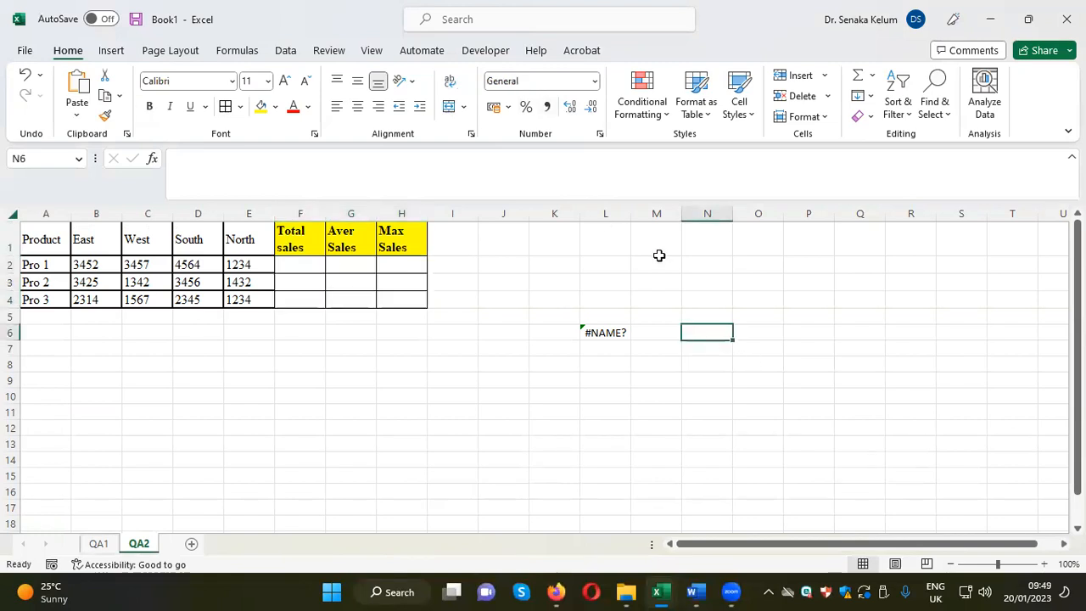
pyautogui.moveTo(294, 266); pyautogui.dragTo(390, 301)
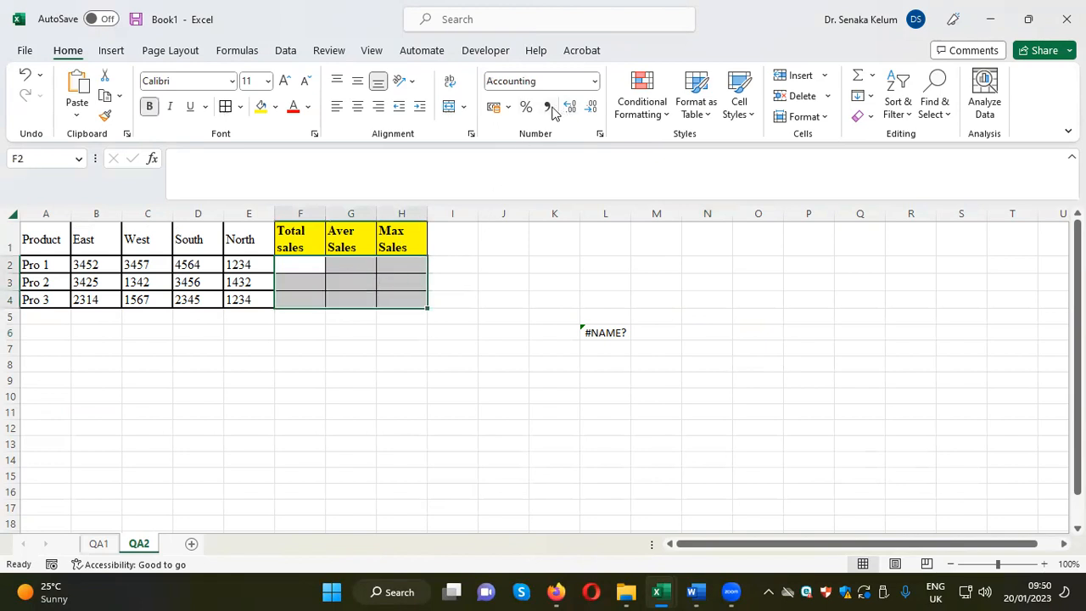
pyautogui.click(808, 333)
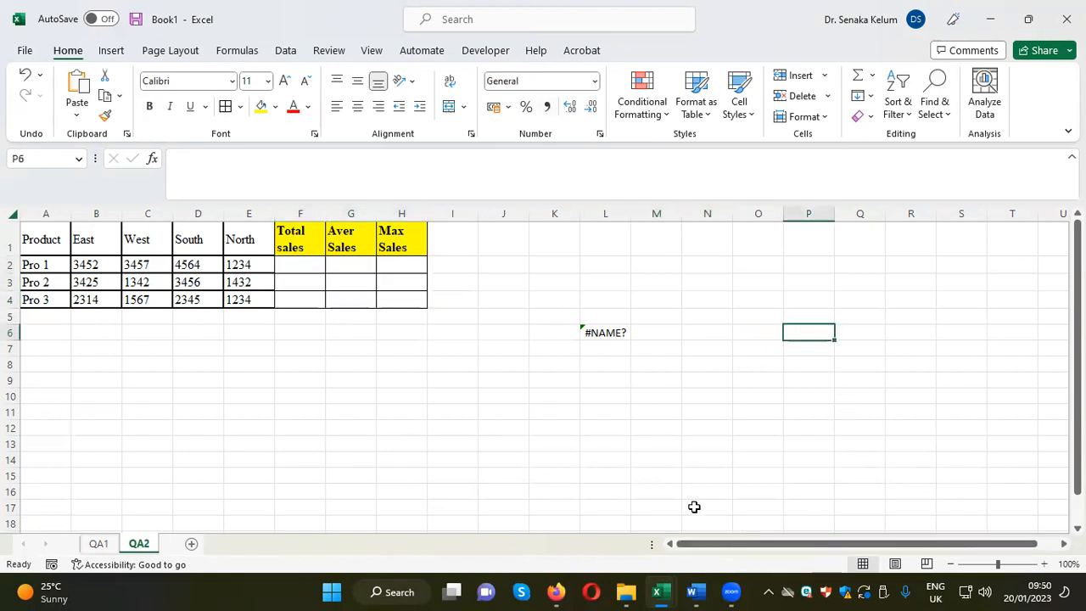
# Step: Switch to the Word document to read question 2's first region requirement, and return to Book1 in Excel
pyautogui.moveTo(694, 592)
pyautogui.click(679, 540)
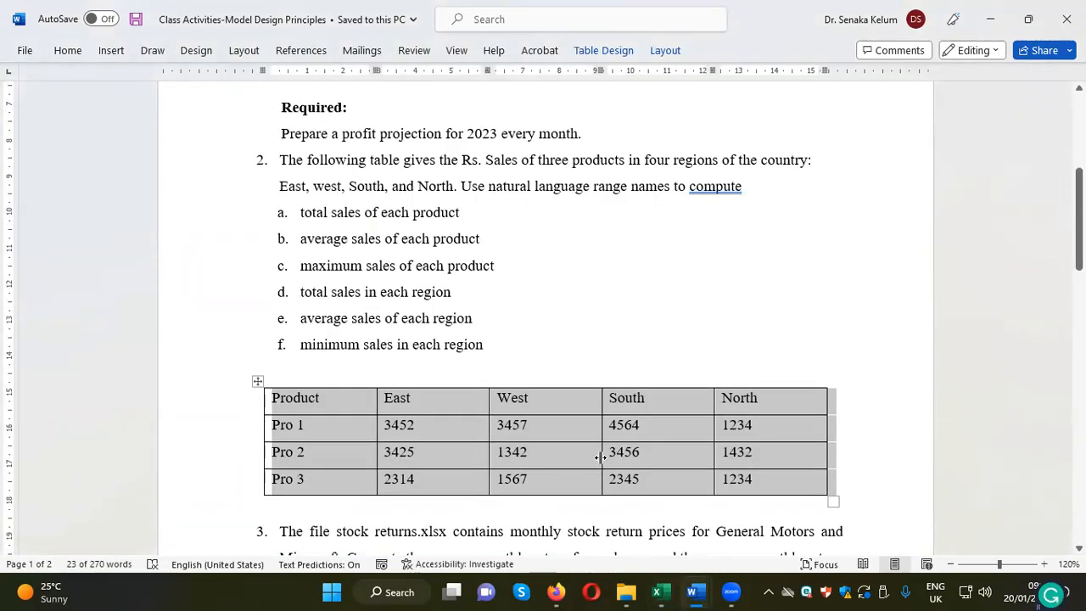
pyautogui.click(658, 591)
pyautogui.click(831, 515)
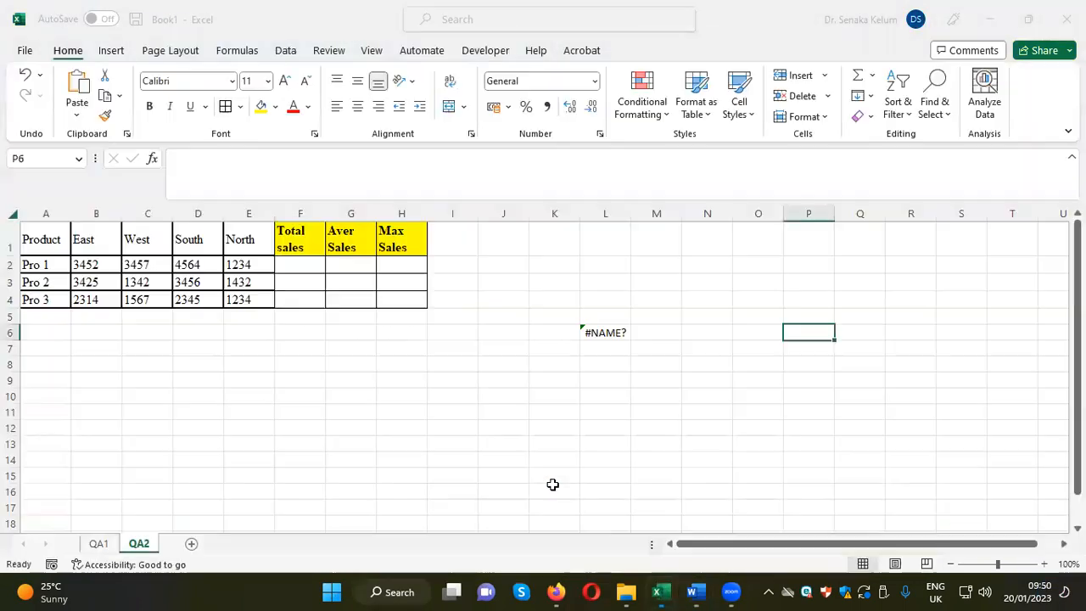
# Step: Add a "Total sales" row heading in A5 and apply borders to all cells in A5:E5
pyautogui.click(44, 317)
pyautogui.write('Total sales')
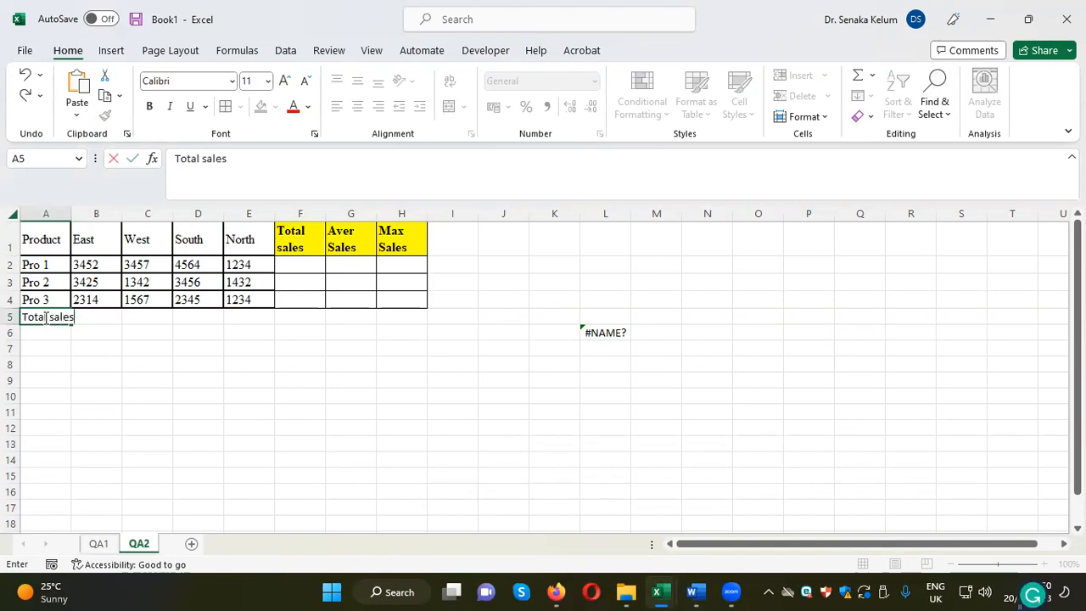
pyautogui.click(327, 383)
pyautogui.moveTo(42, 327); pyautogui.dragTo(241, 319)
pyautogui.click(225, 107)
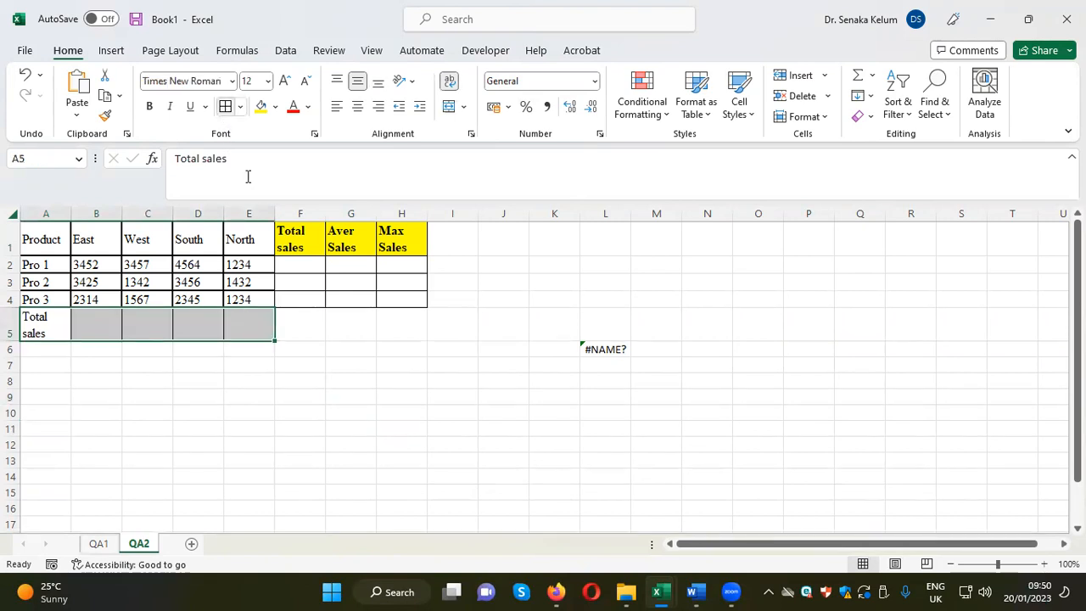
pyautogui.click(436, 371)
# Step: Make the Total sales heading in A5 bold and fill it with yellow
pyautogui.click(44, 333)
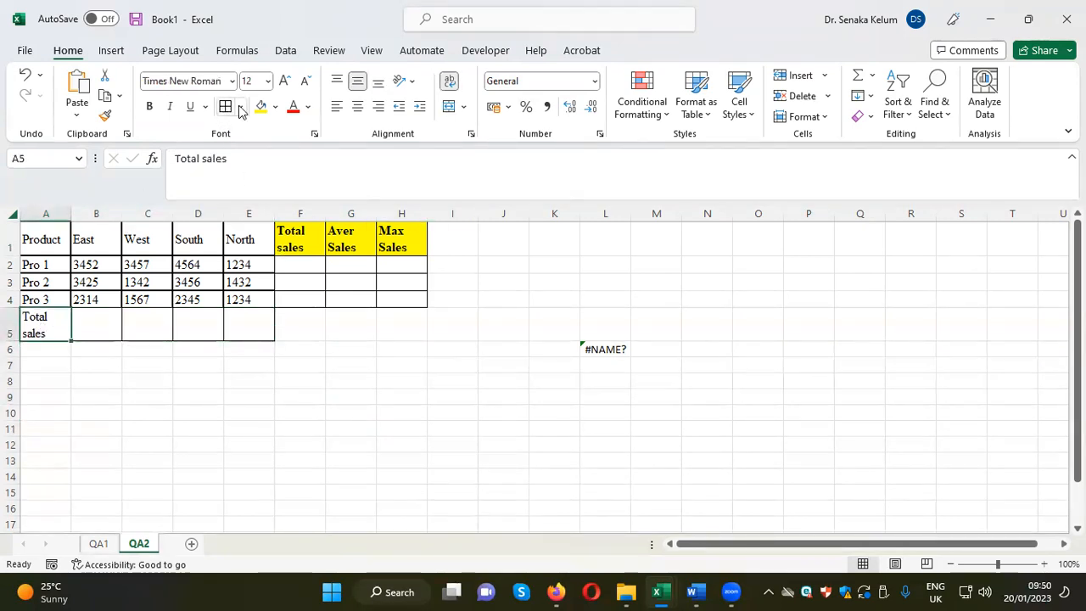
pyautogui.click(150, 107)
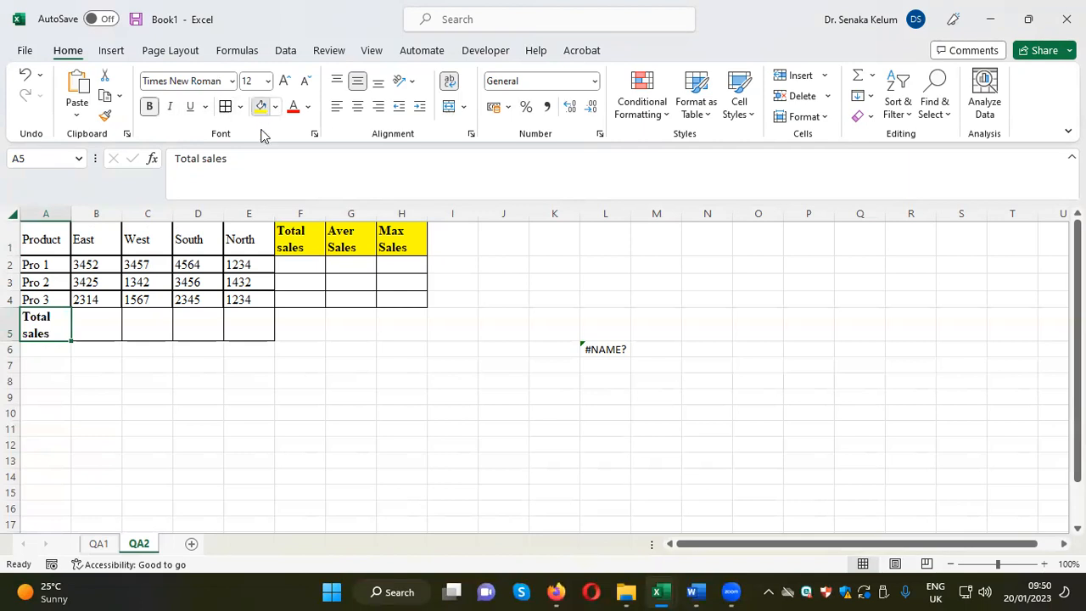
pyautogui.click(261, 107)
pyautogui.click(555, 350)
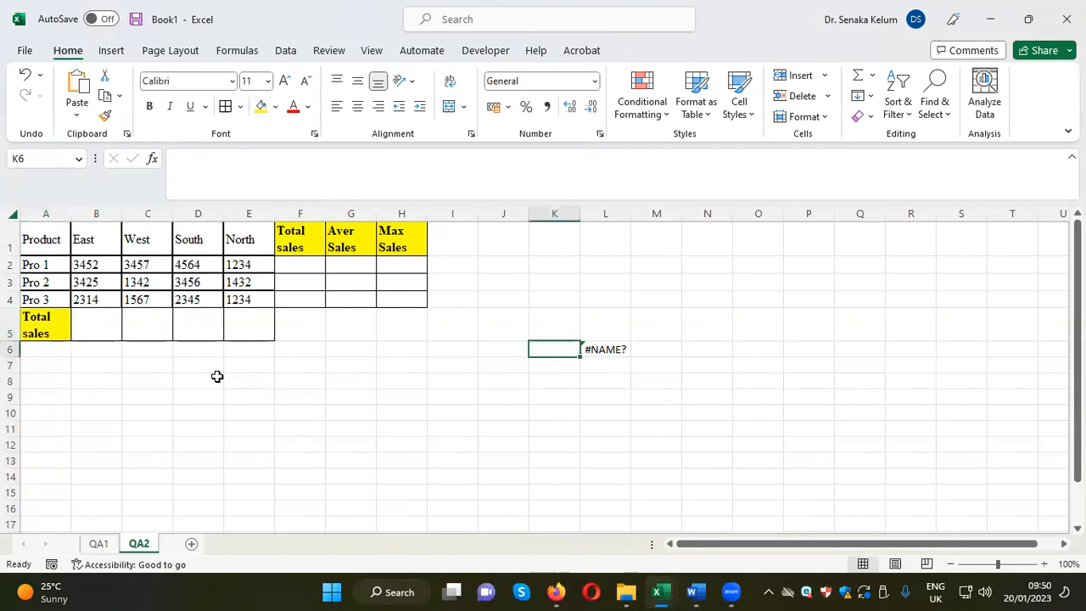
# Step: Clear the contents of K6:L6 to remove the stray #NAME? formula
pyautogui.moveTo(560, 345); pyautogui.dragTo(608, 353)
pyautogui.press('Delete')
pyautogui.click(596, 429)
# Step: Look up the second region statistic required by question 2 in the Word document, and return to Book1 in Excel
pyautogui.moveTo(694, 591)
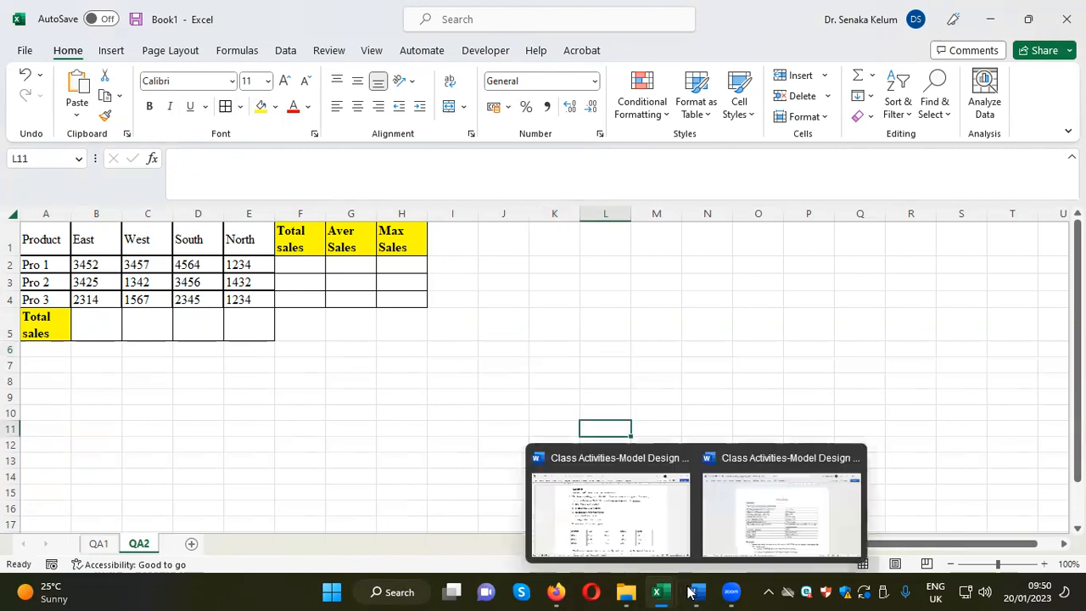
pyautogui.click(607, 505)
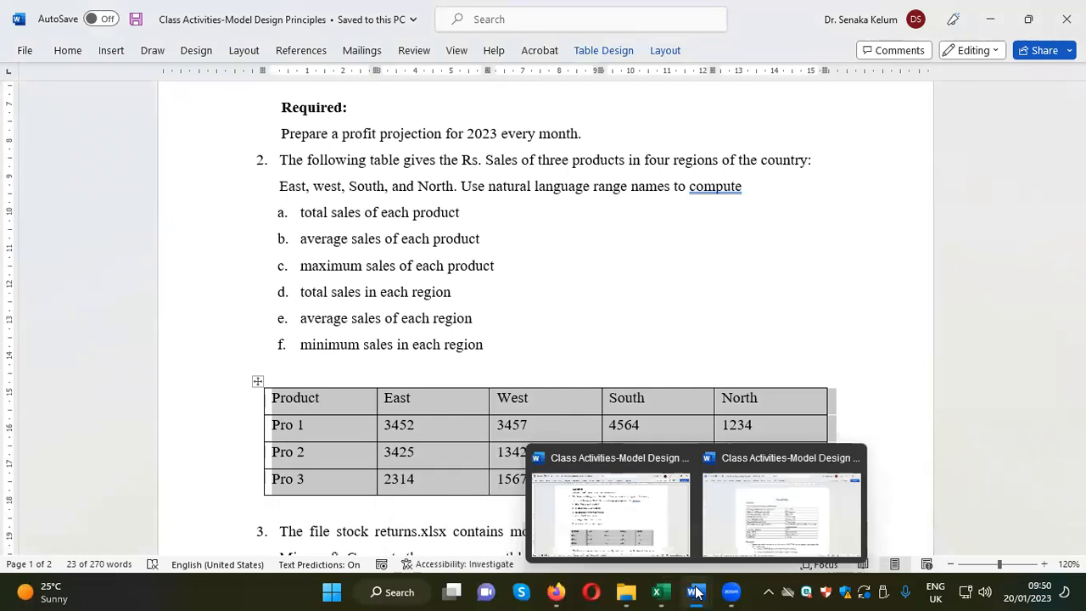
pyautogui.moveTo(659, 591)
pyautogui.click(859, 519)
# Step: Add an "Aver Sales" row heading in A6 and apply borders to all cells in A6:E6
pyautogui.click(51, 356)
pyautogui.write('Aver S')
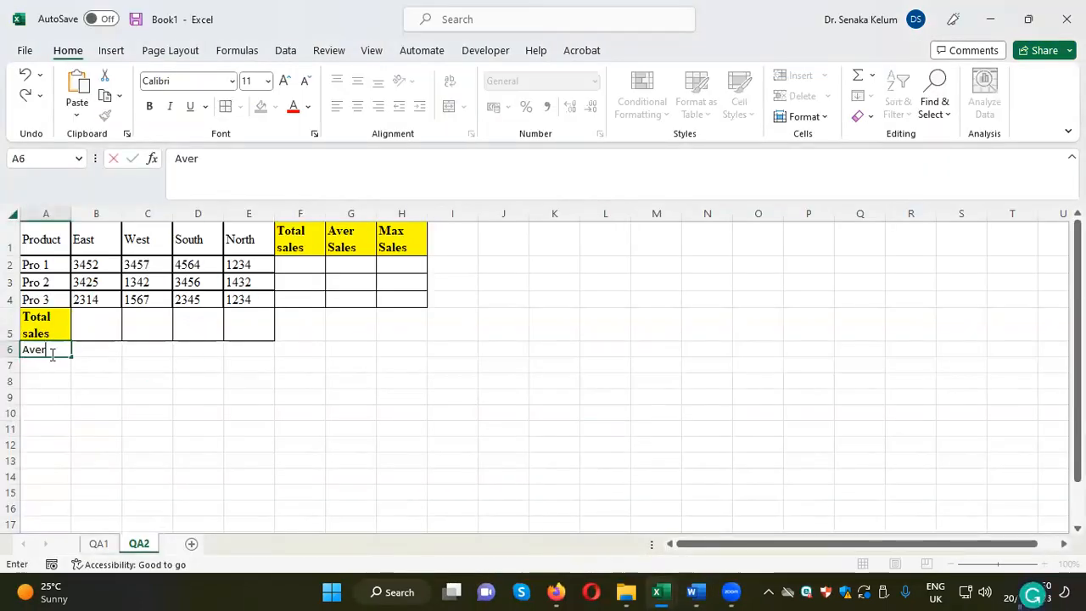
pyautogui.write('ales')
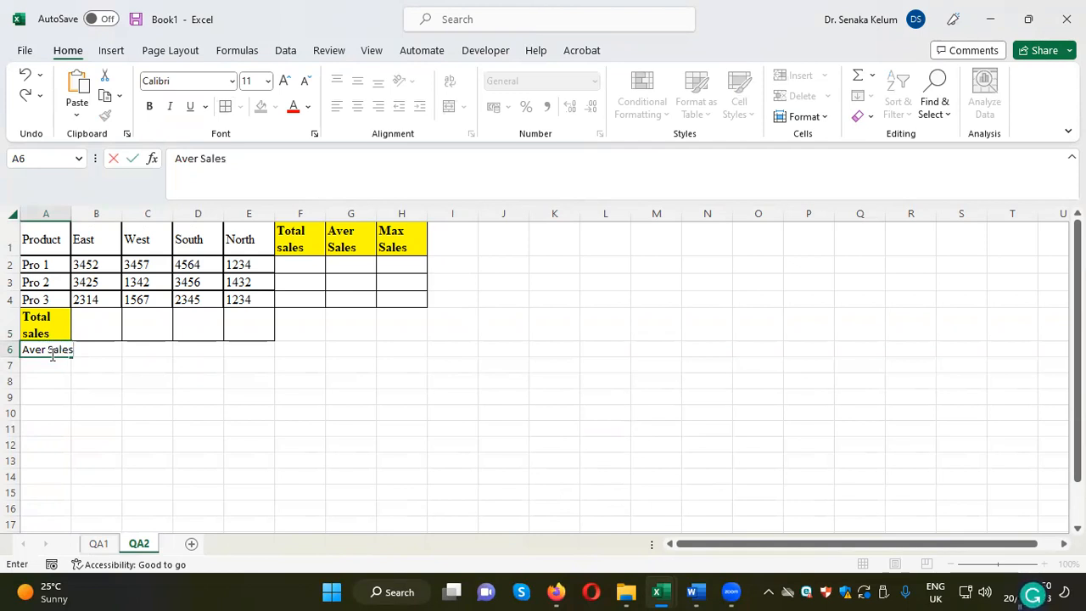
pyautogui.click(97, 417)
pyautogui.moveTo(59, 365); pyautogui.dragTo(238, 359)
pyautogui.click(226, 106)
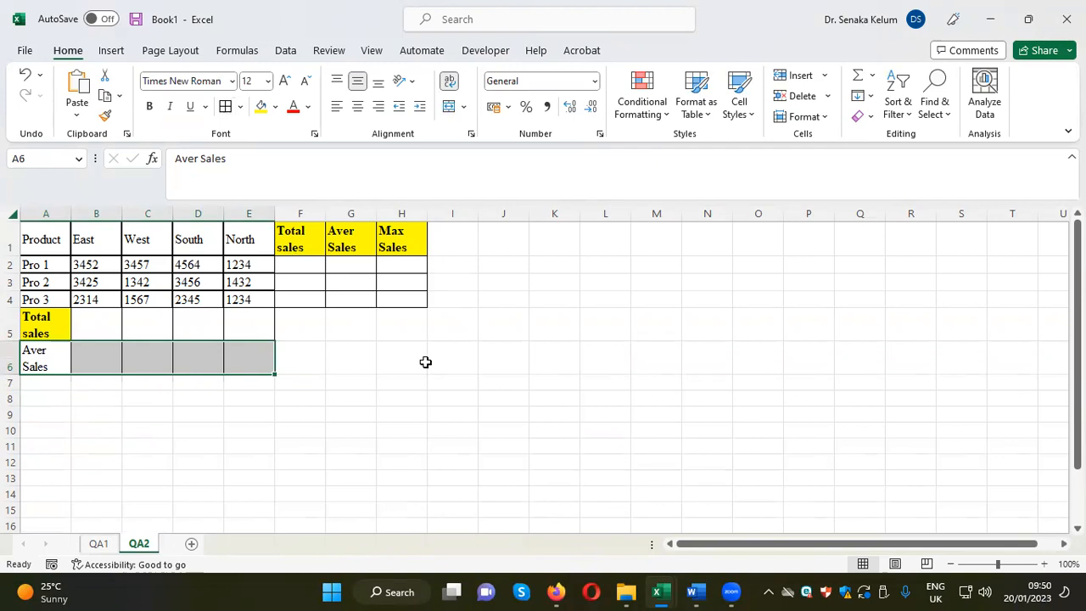
pyautogui.click(450, 383)
# Step: Make the Aver Sales heading in A6 bold and fill it with yellow
pyautogui.click(54, 369)
pyautogui.click(149, 106)
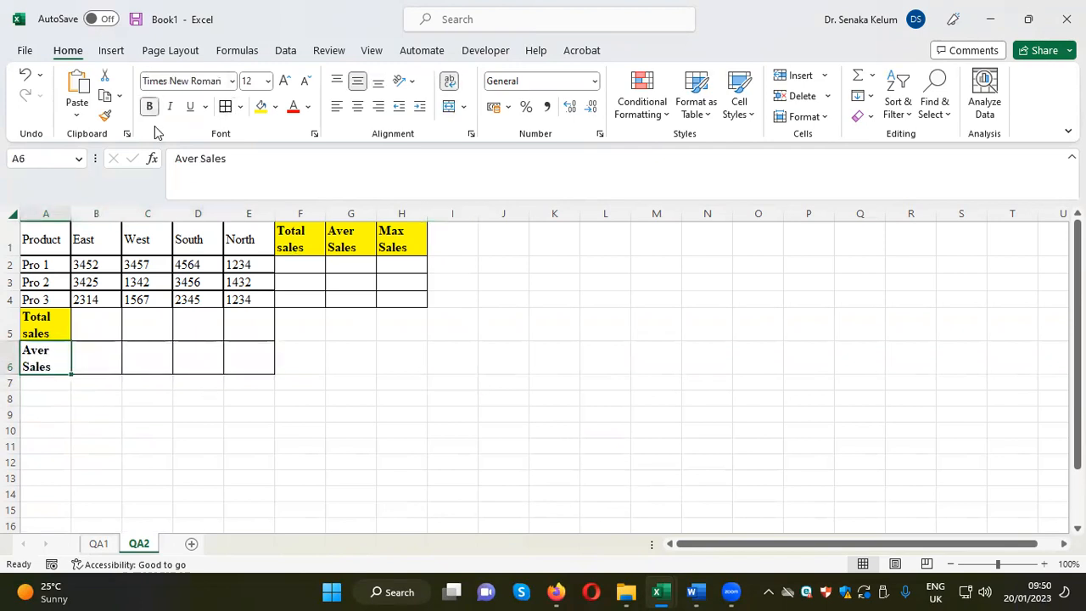
pyautogui.click(261, 106)
pyautogui.click(514, 349)
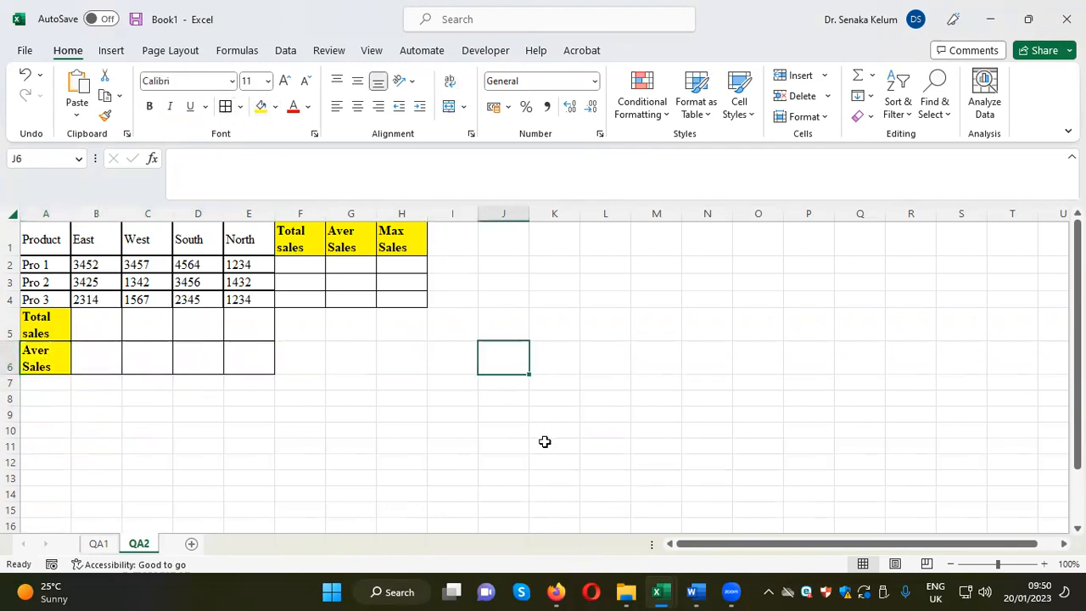
# Step: Read the last region requirement of question 2 in the Word document, and return to Book1 in Excel
pyautogui.moveTo(661, 592)
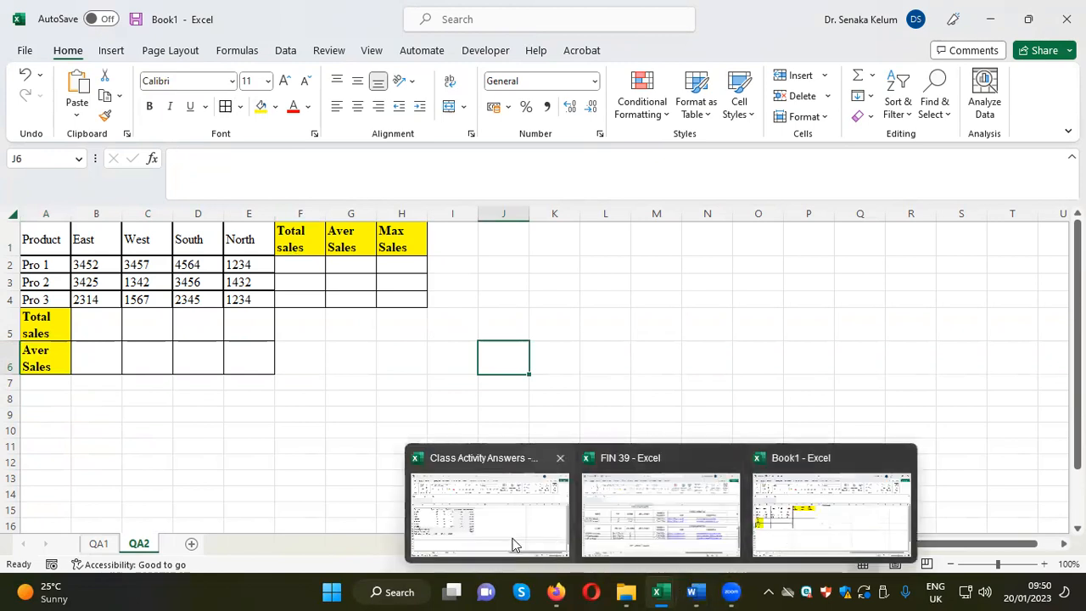
pyautogui.click(704, 591)
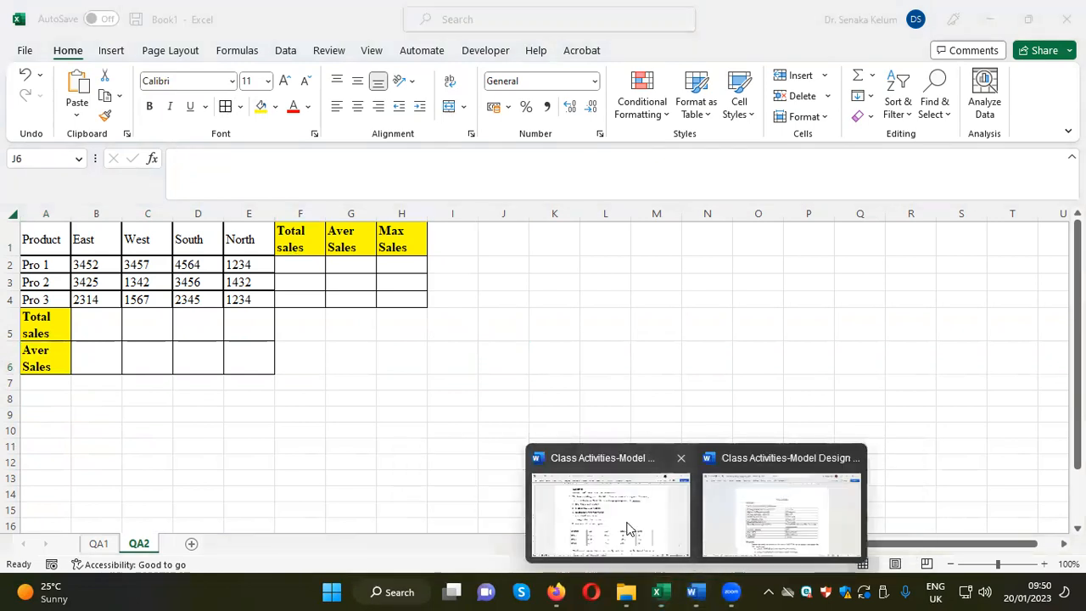
pyautogui.click(704, 543)
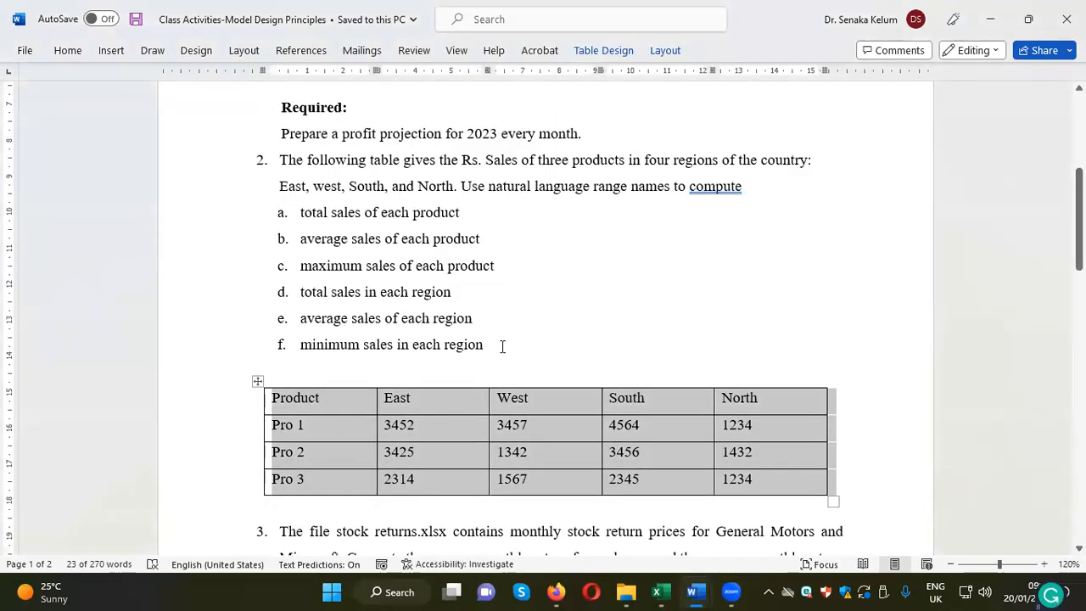
pyautogui.moveTo(660, 593)
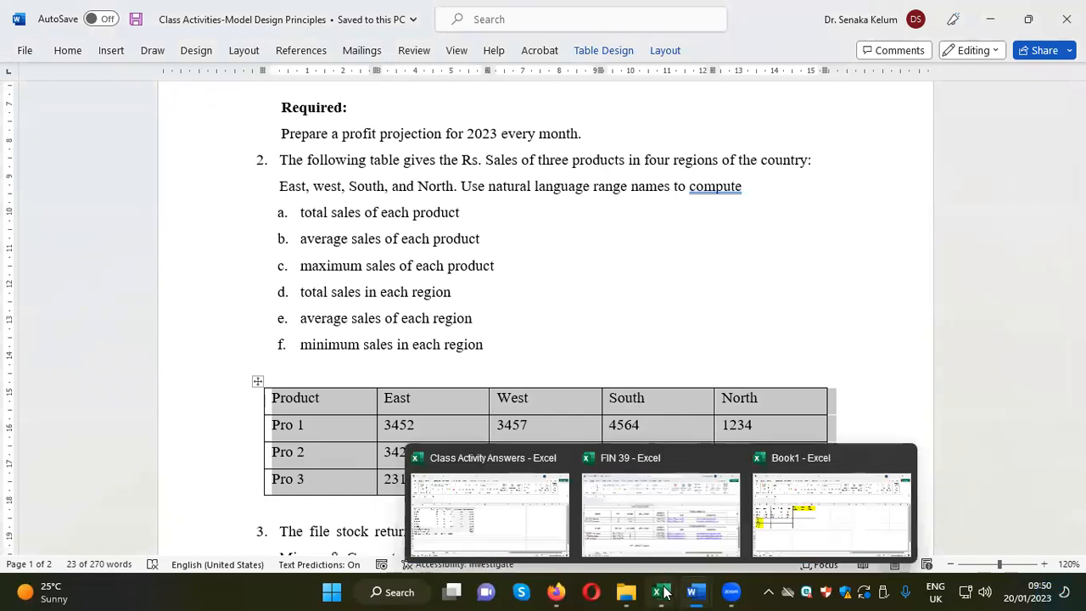
pyautogui.click(829, 536)
# Step: Add a "Min Sales" row heading in A7 and apply borders to all cells in A7:E7
pyautogui.click(38, 386)
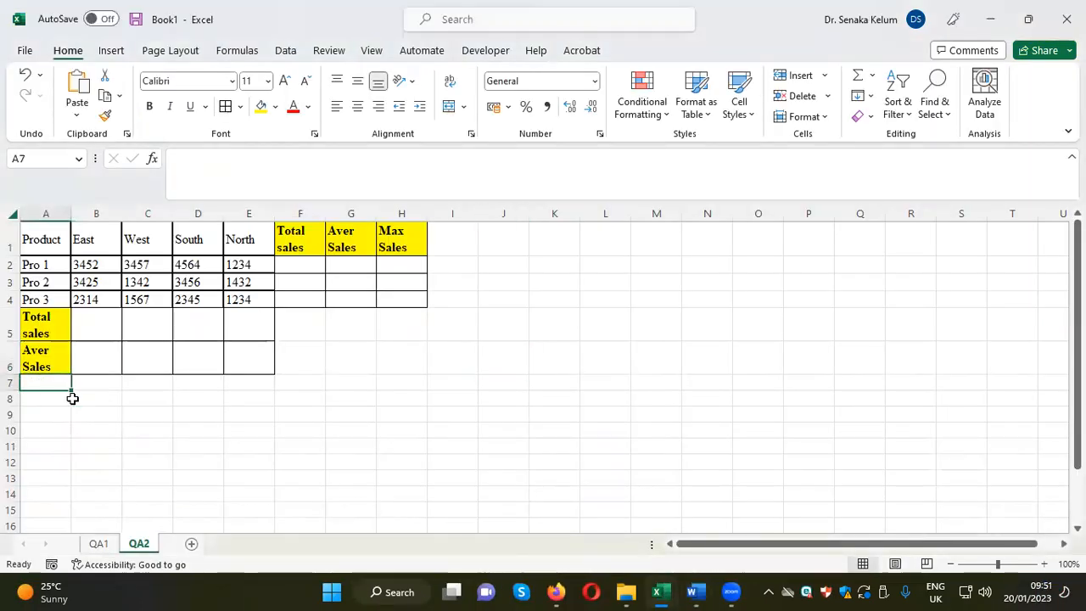
pyautogui.write('Min Sales')
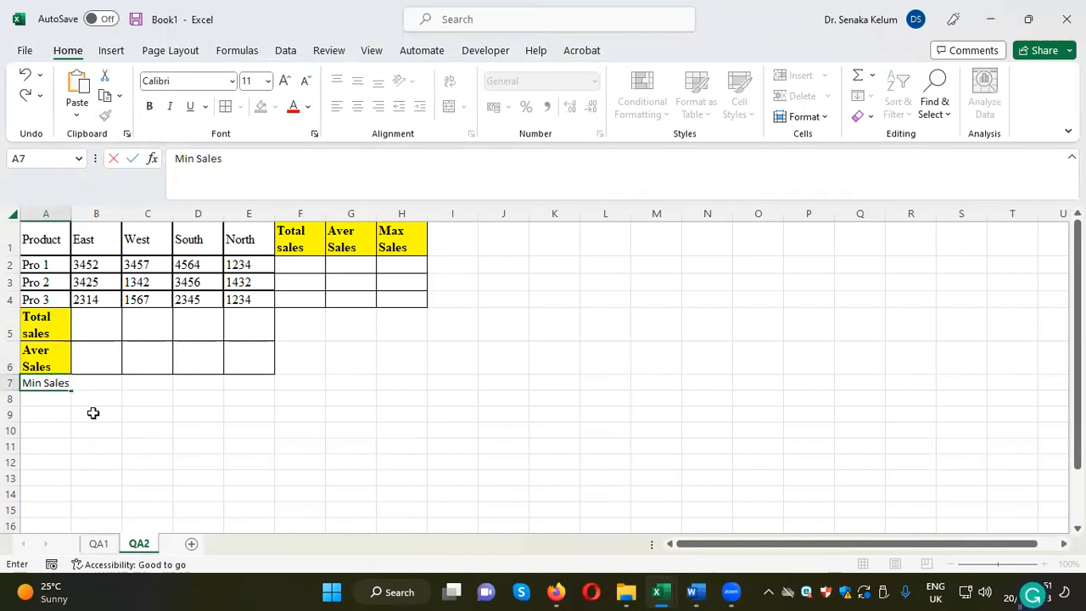
pyautogui.click(145, 429)
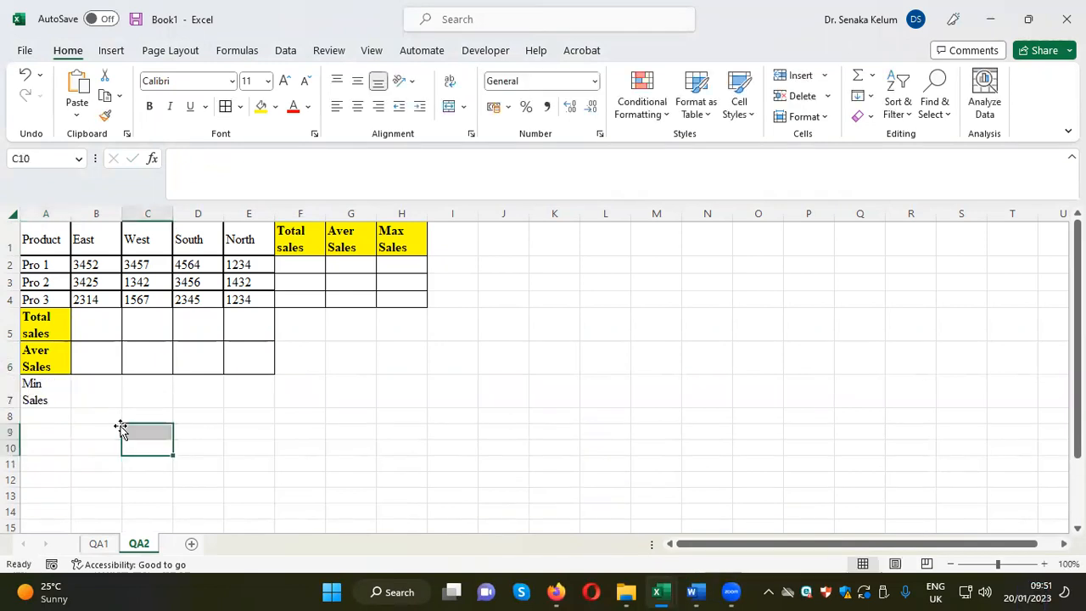
pyautogui.moveTo(33, 388); pyautogui.dragTo(246, 390)
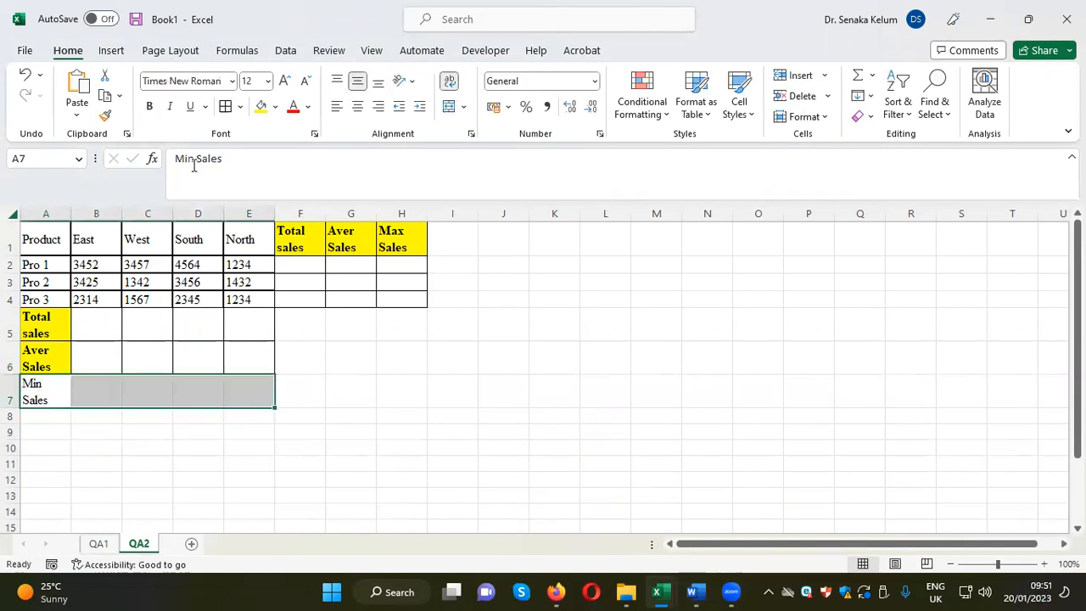
pyautogui.click(491, 386)
# Step: Make the Min Sales heading in A7 bold and fill it with yellow
pyautogui.click(34, 393)
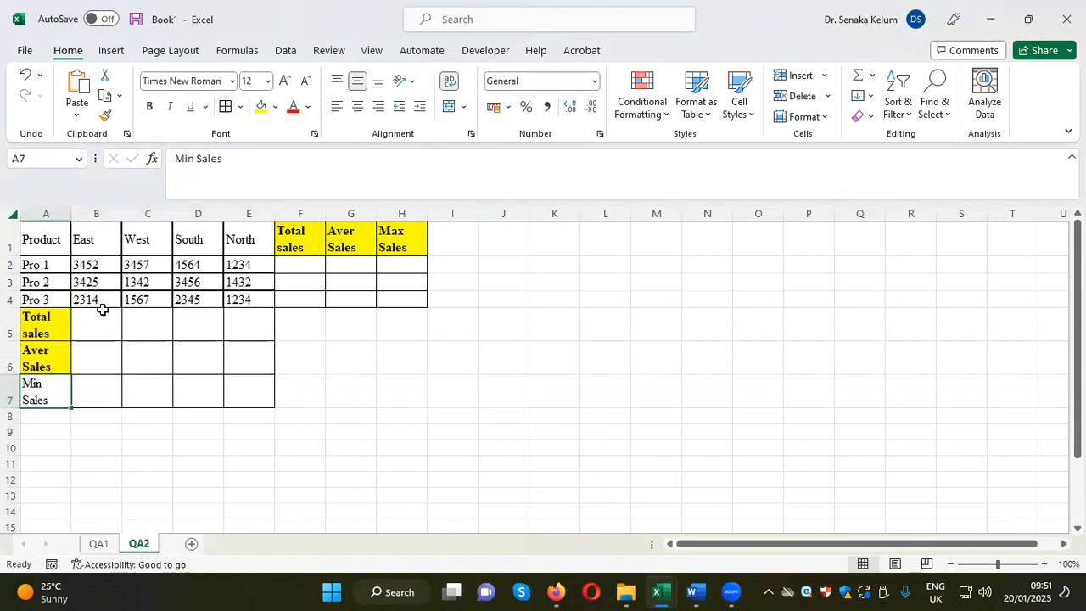
pyautogui.click(148, 107)
pyautogui.click(262, 106)
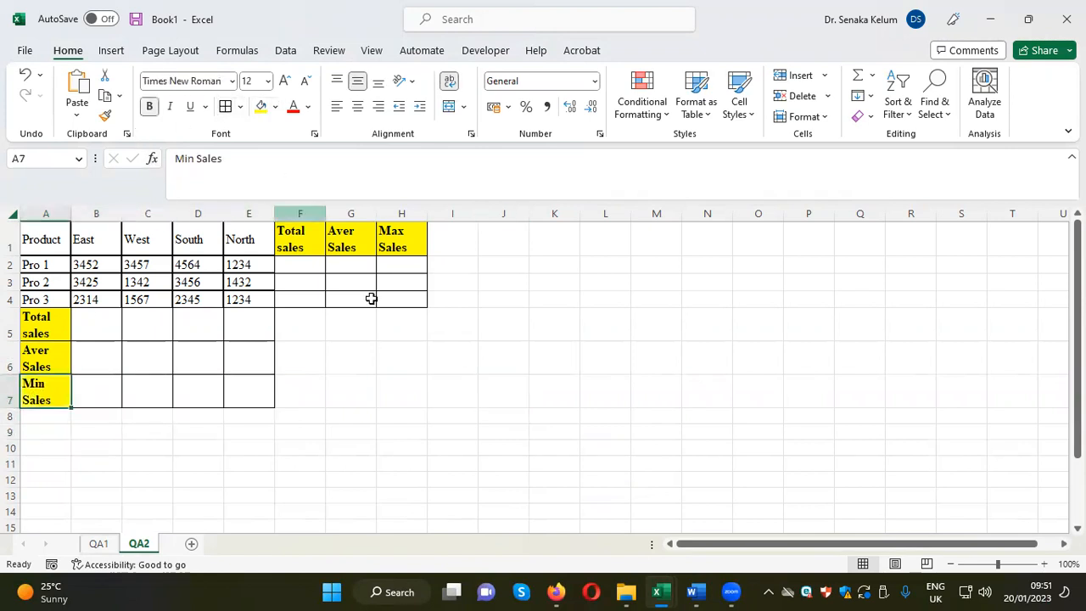
pyautogui.click(411, 325)
# Step: Apply the comma number style to the empty result cells B5:E7
pyautogui.moveTo(99, 323); pyautogui.dragTo(252, 399)
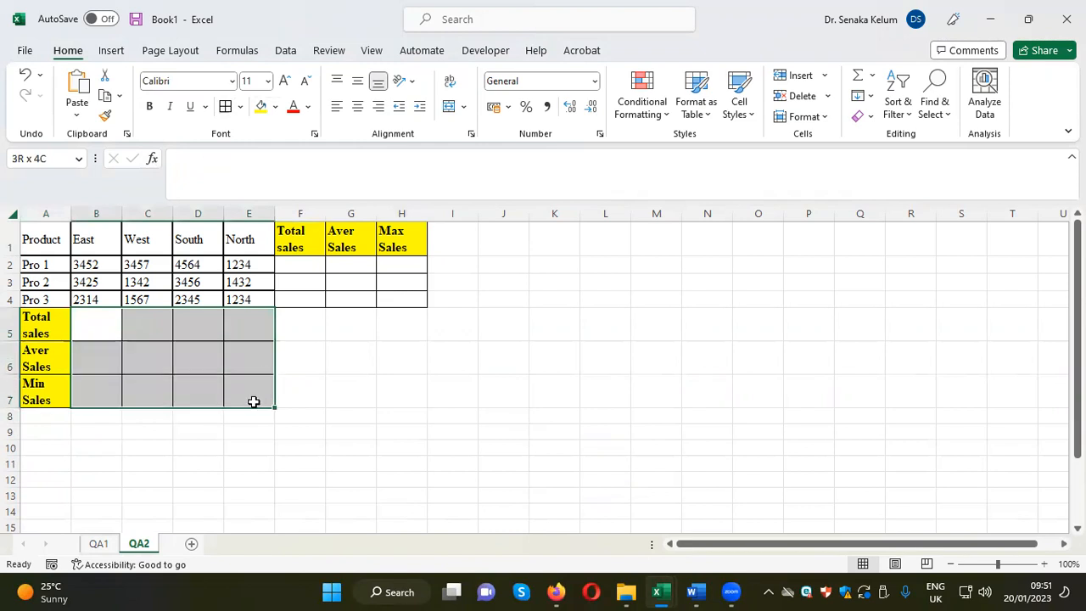
pyautogui.click(548, 107)
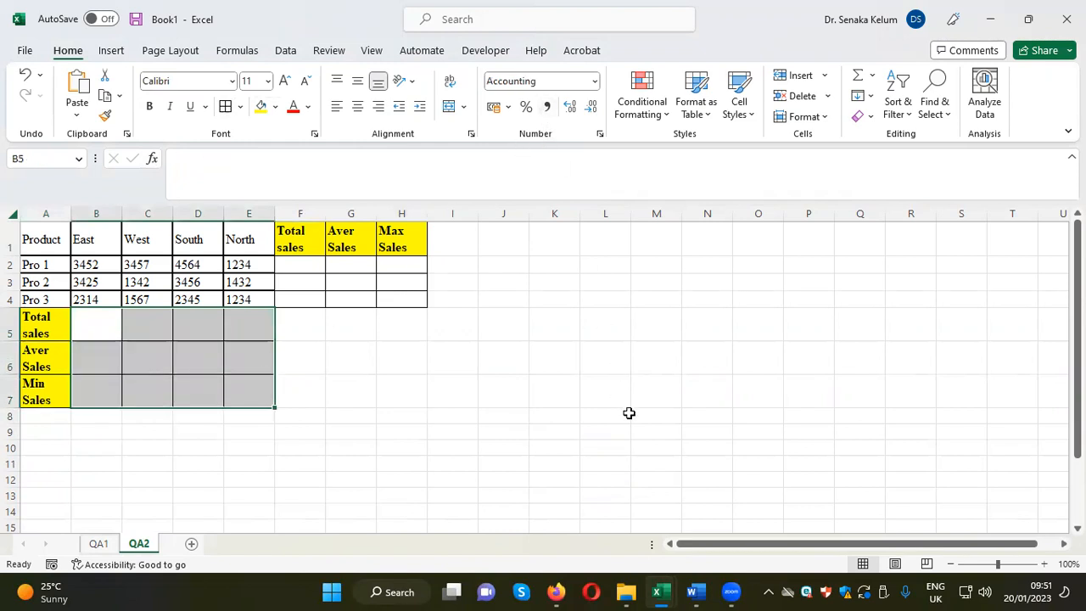
pyautogui.click(626, 414)
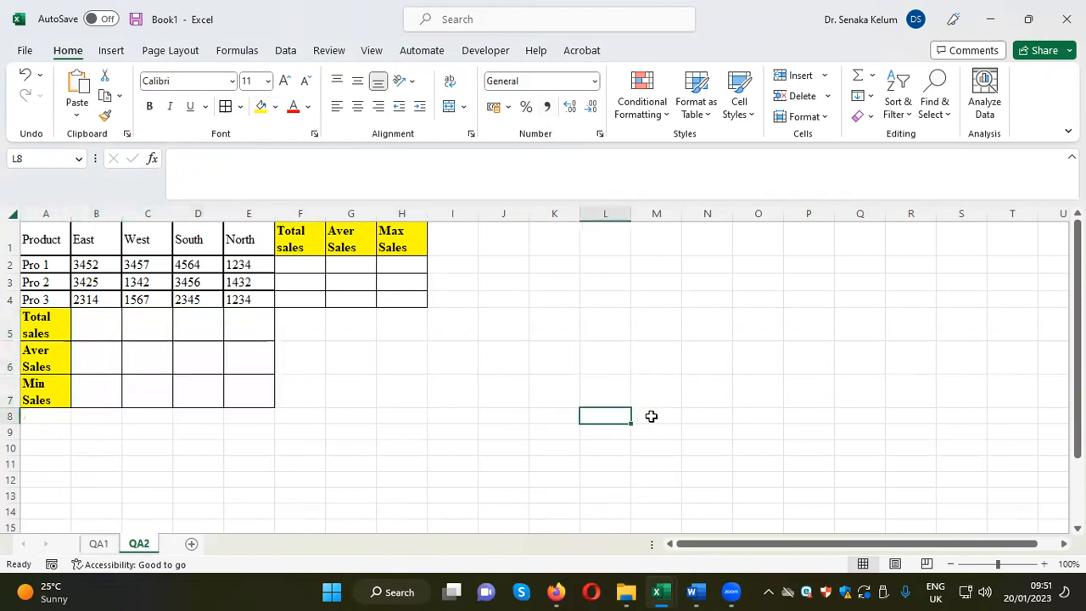
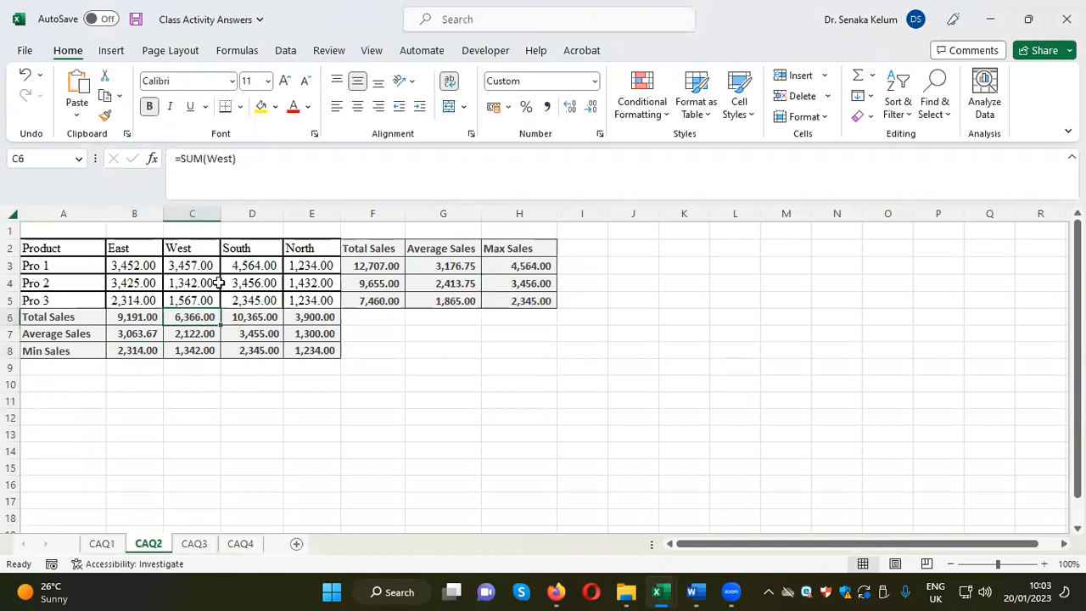
# Step: Inspect the South and North total formulas in the Class Activity Answers workbook, and read question 3 in the Word document
pyautogui.click(245, 315)
pyautogui.click(299, 315)
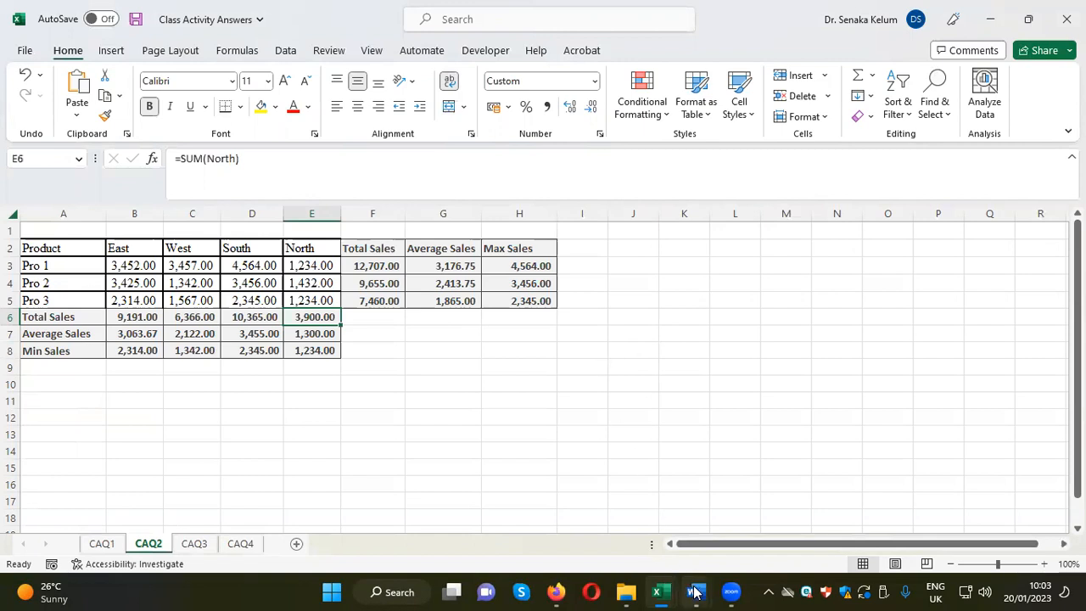
pyautogui.moveTo(694, 594)
pyautogui.click(660, 533)
pyautogui.scroll(-5, 666, 348)
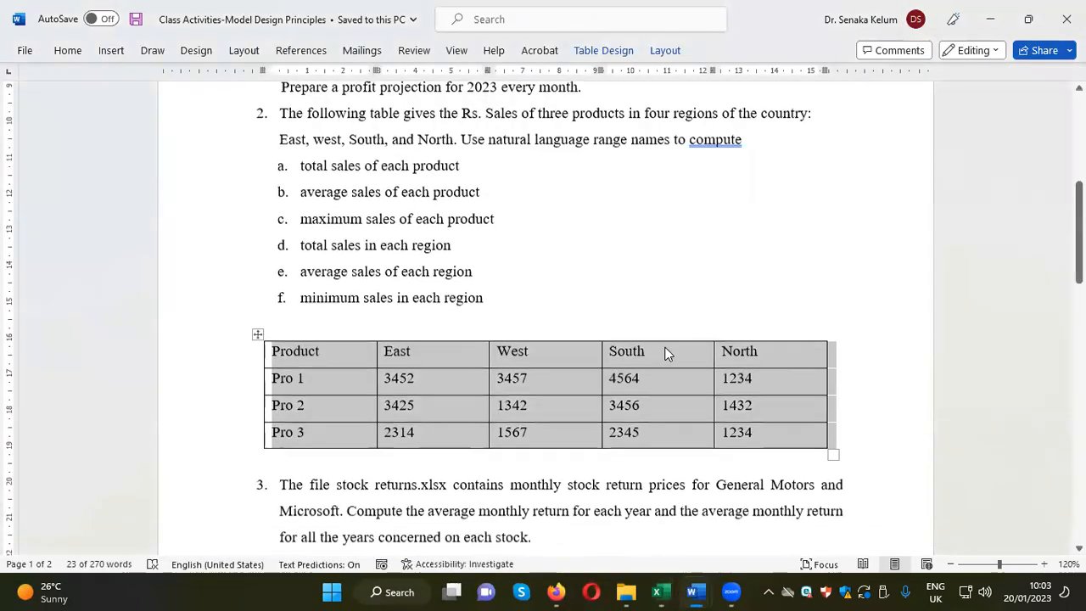
pyautogui.scroll(-1, 666, 348)
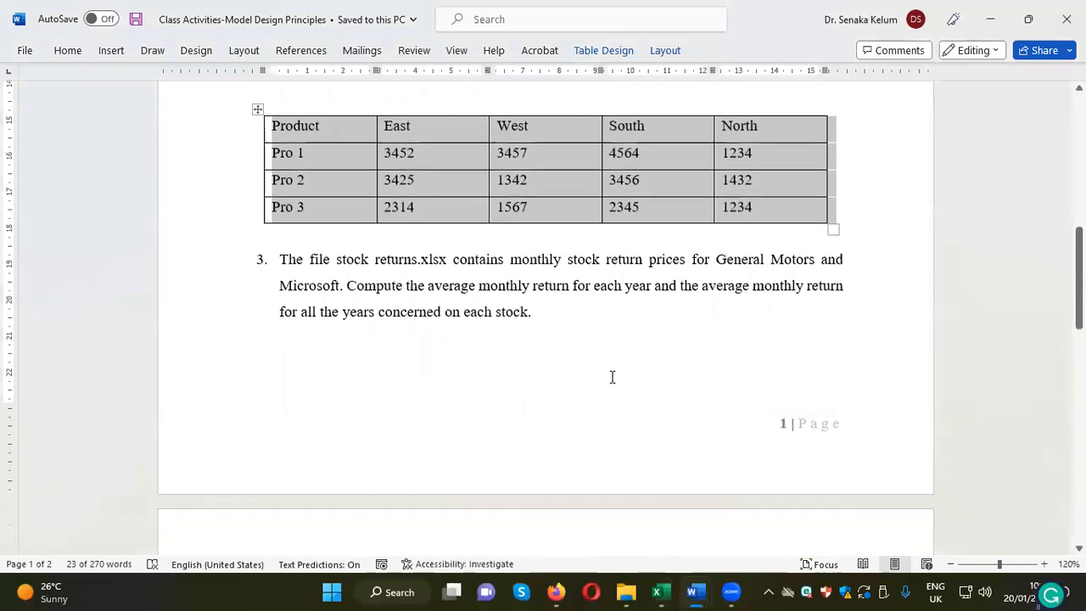
pyautogui.scroll(-1, 668, 345)
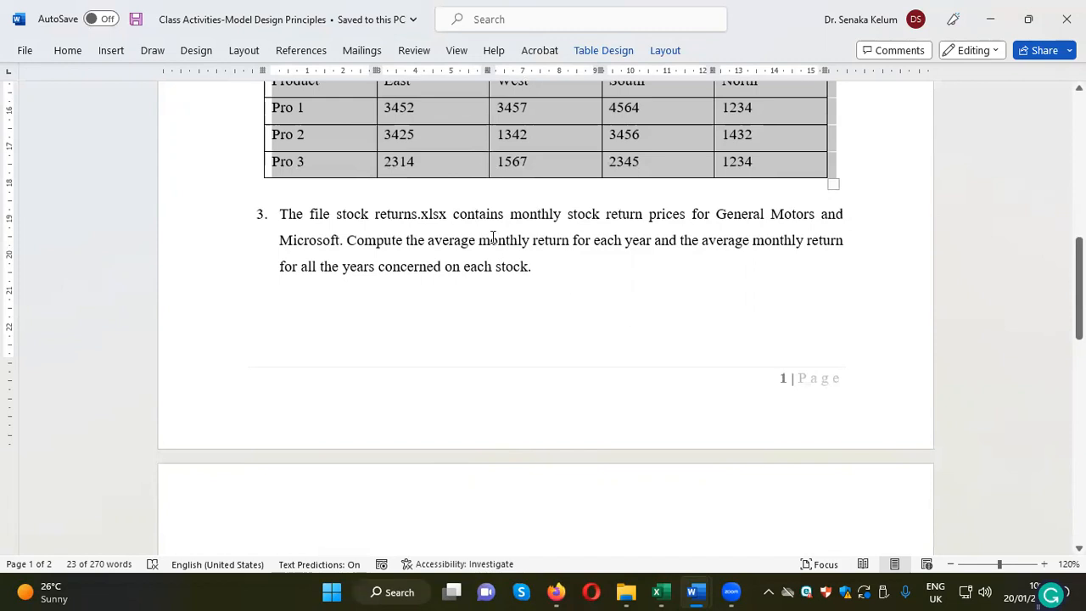
pyautogui.scroll(-1, 493, 237)
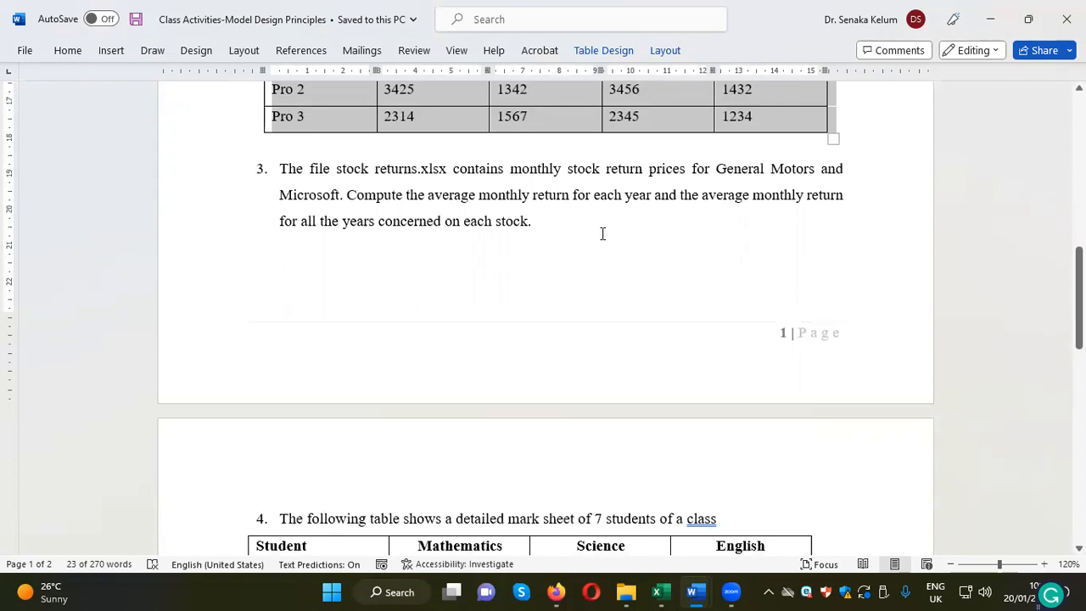
# Step: Highlight the whole question 3 paragraph in yellow
pyautogui.moveTo(281, 168); pyautogui.dragTo(533, 221)
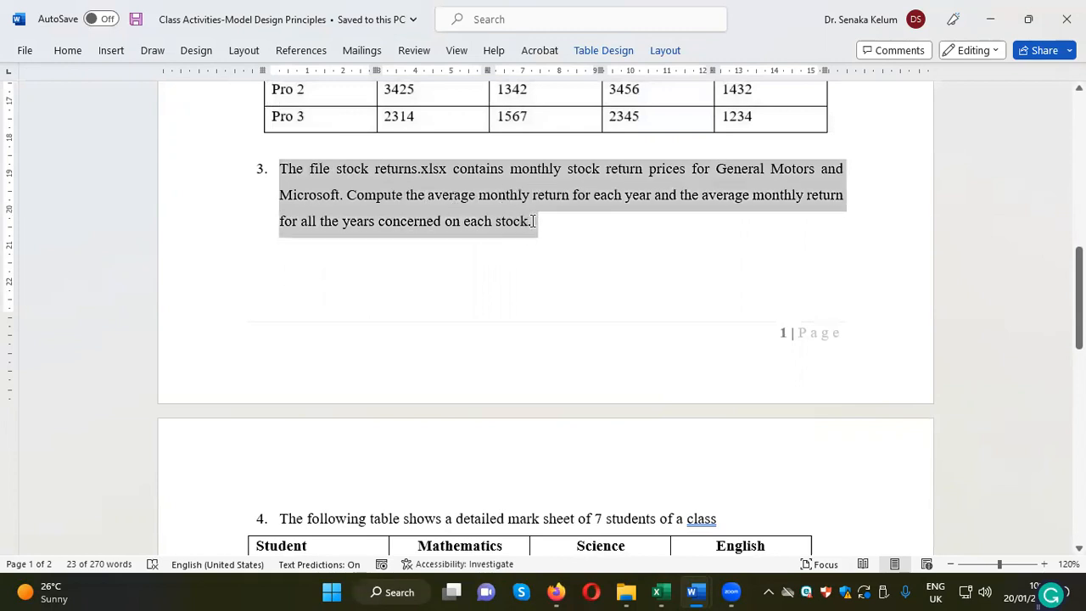
pyautogui.click(601, 193)
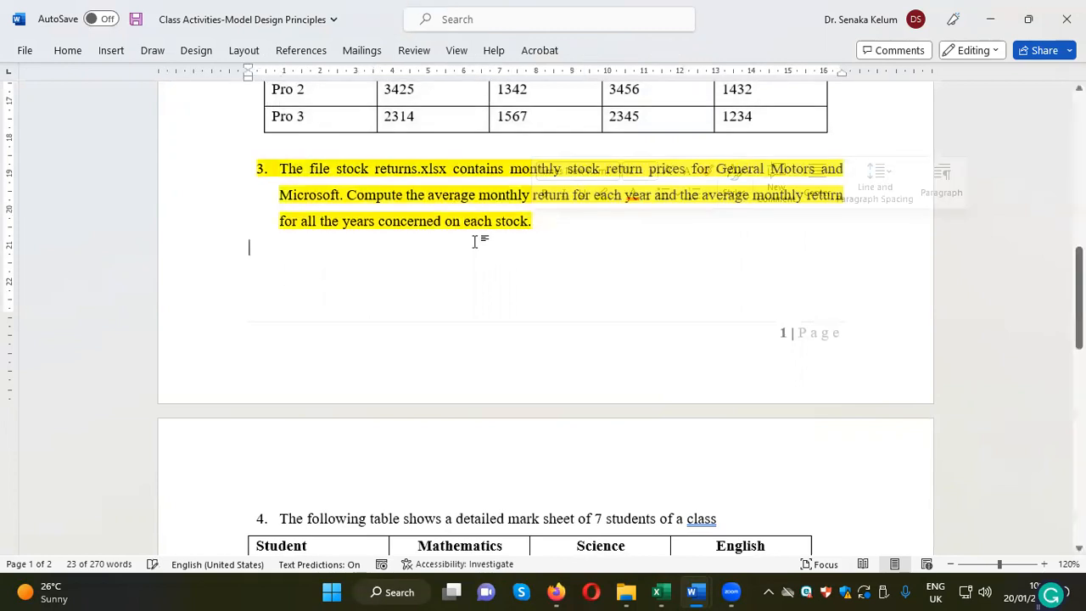
pyautogui.click(431, 238)
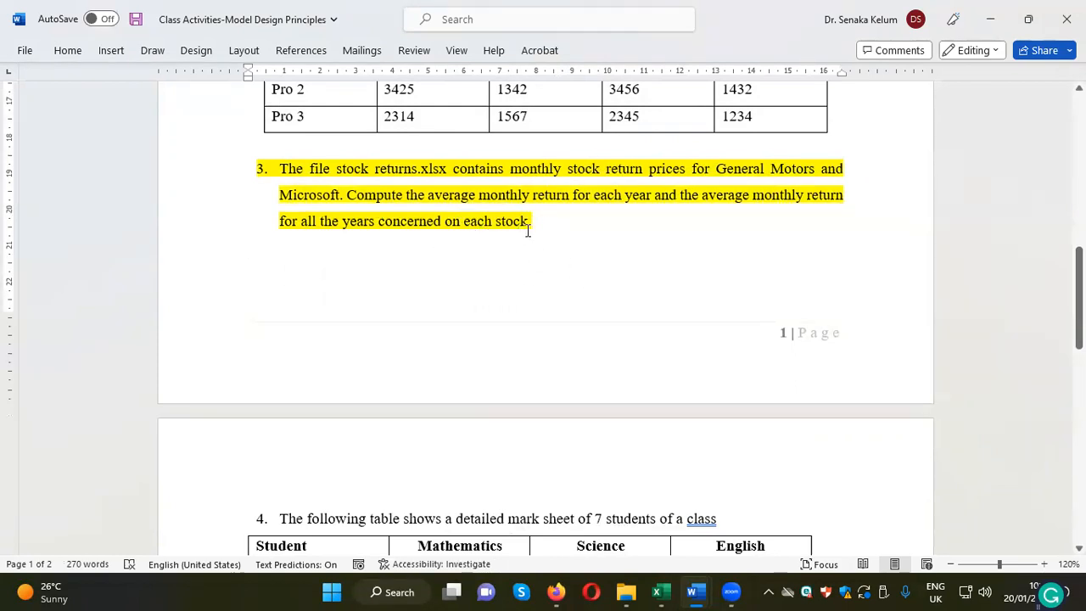
# Step: Copy the student mark sheet table under question 4 of the Word document
pyautogui.scroll(-3, 556, 244)
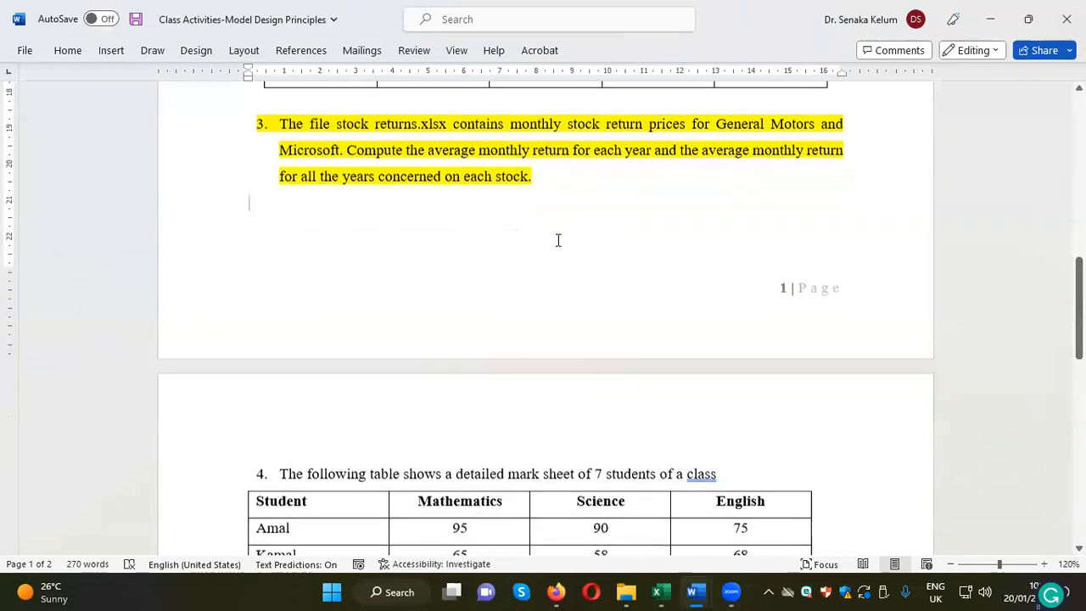
pyautogui.scroll(-5, 558, 247)
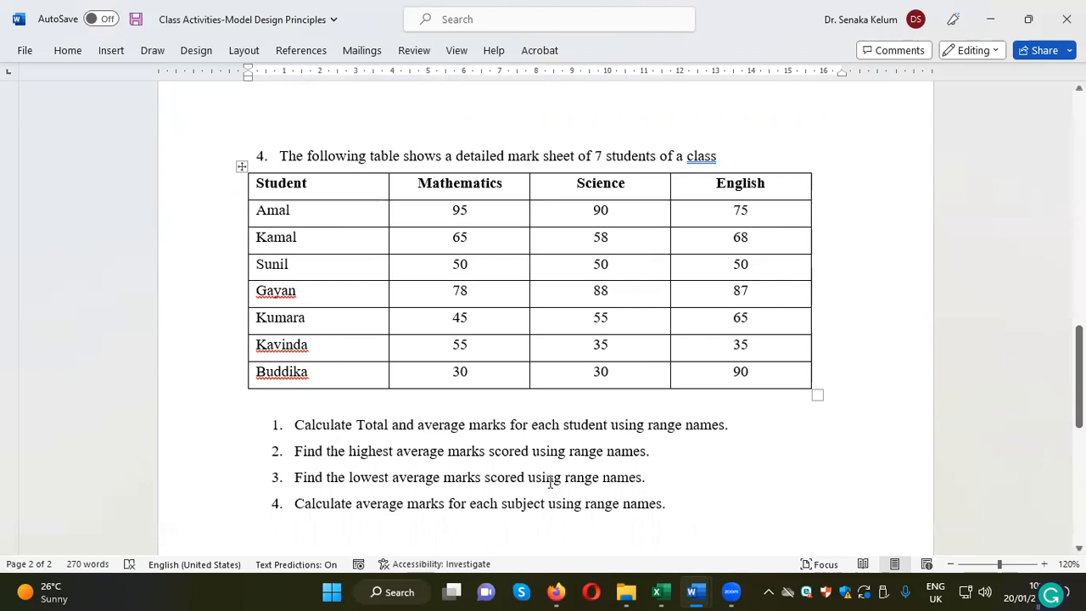
pyautogui.click(242, 167)
pyautogui.rightClick(243, 169)
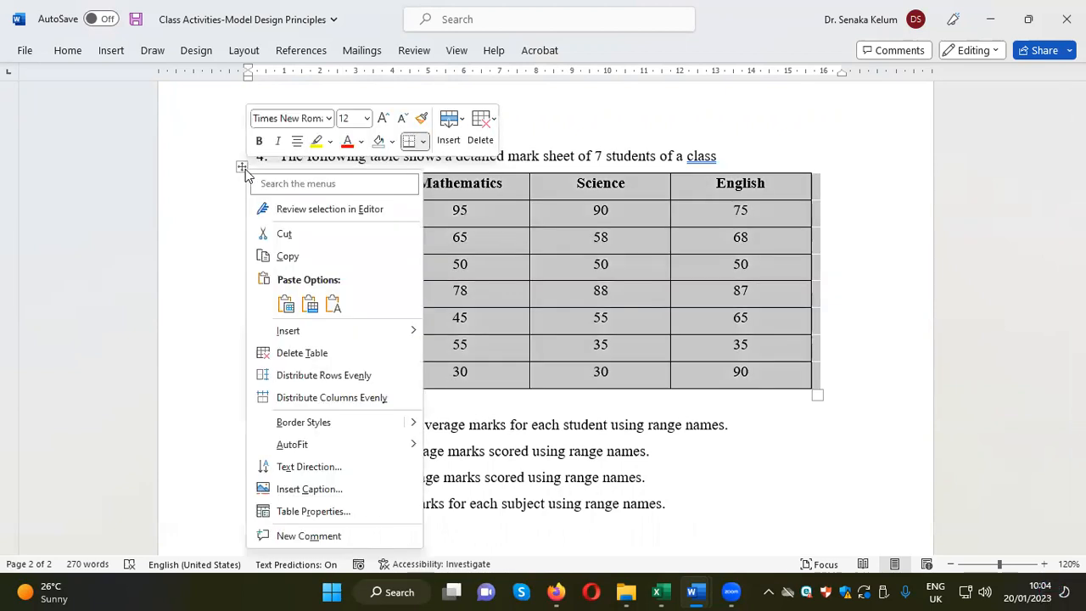
pyautogui.click(285, 256)
# Step: Return to Book1 in Excel and add a new worksheet named QA4
pyautogui.moveTo(656, 591)
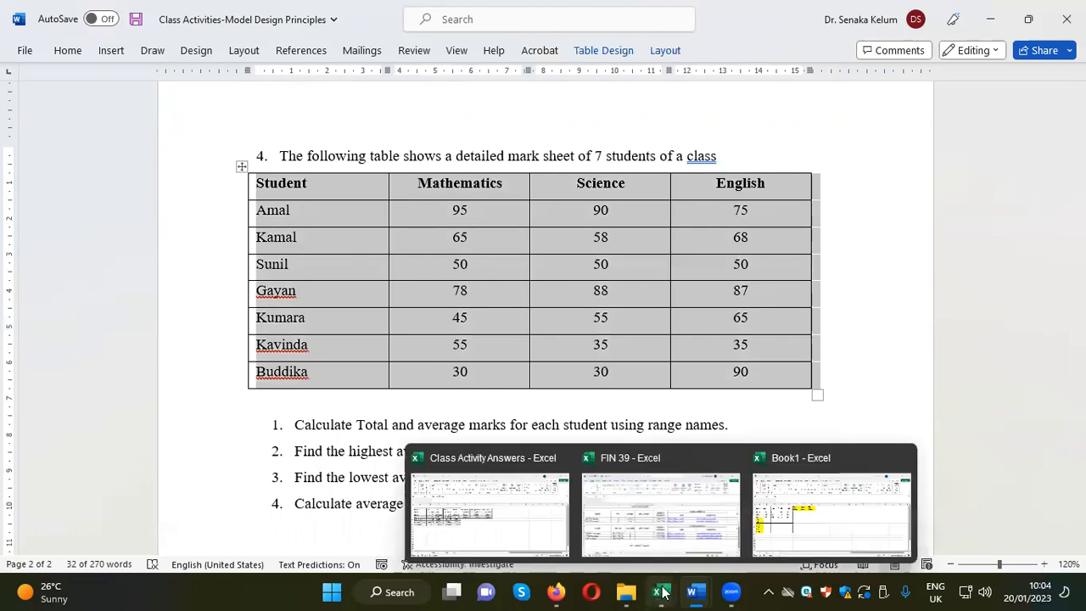
pyautogui.click(845, 524)
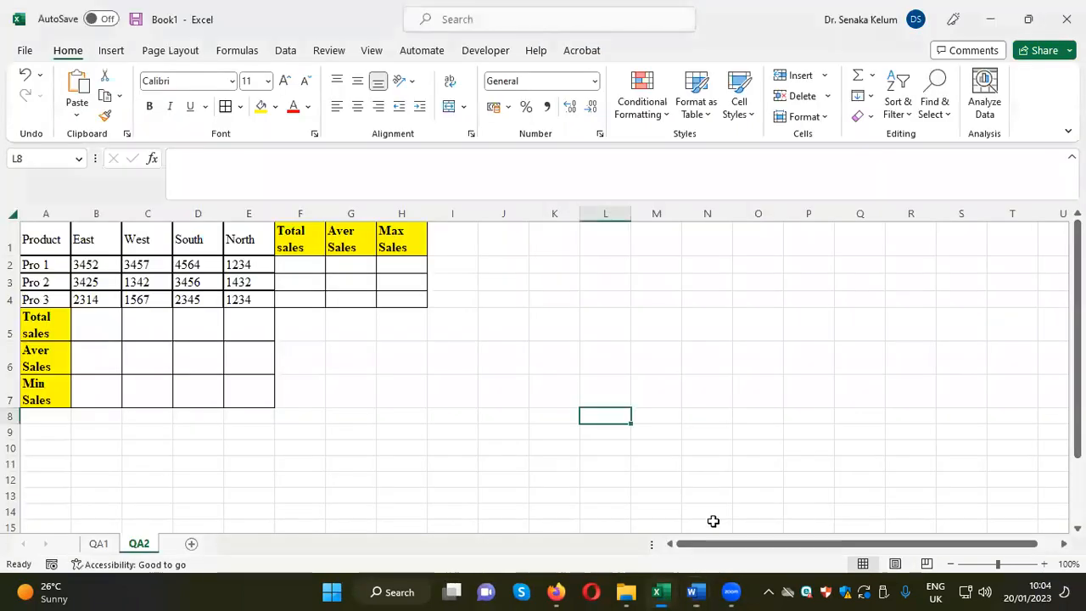
pyautogui.click(191, 544)
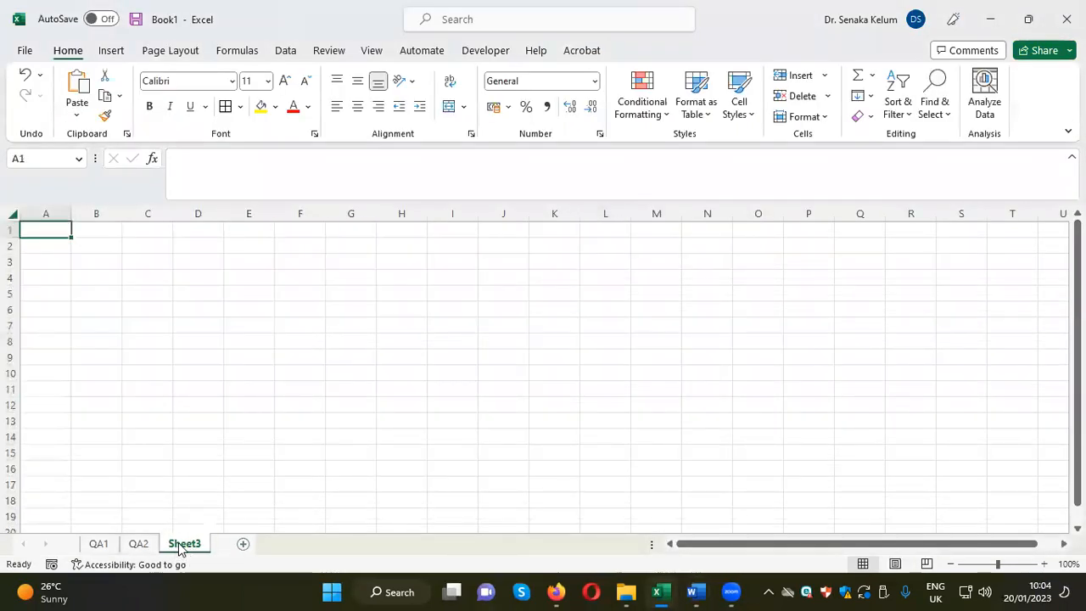
pyautogui.doubleClick(184, 544)
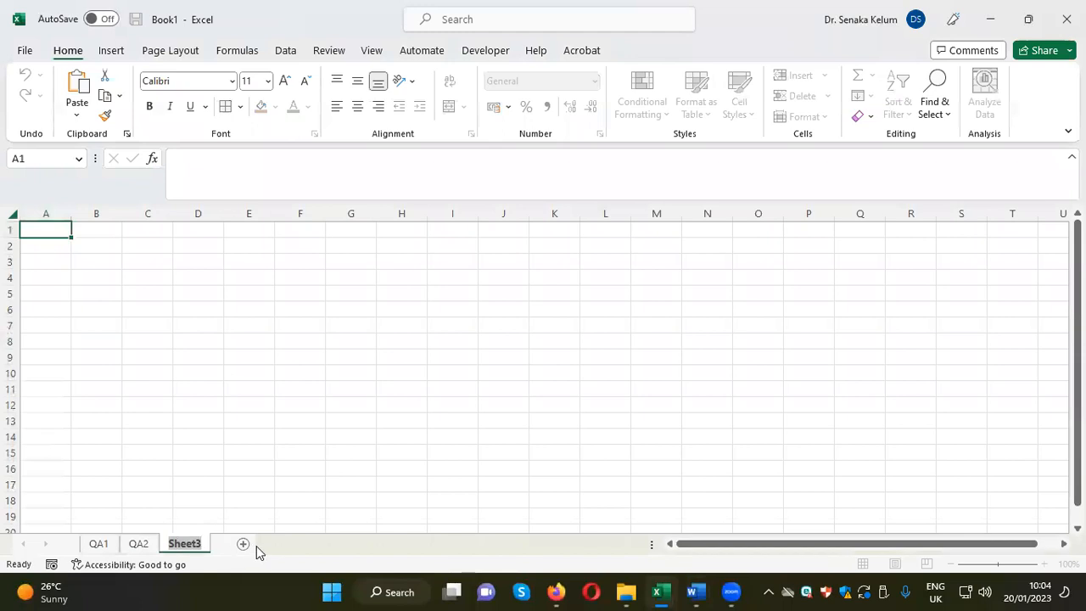
pyautogui.write('QA4')
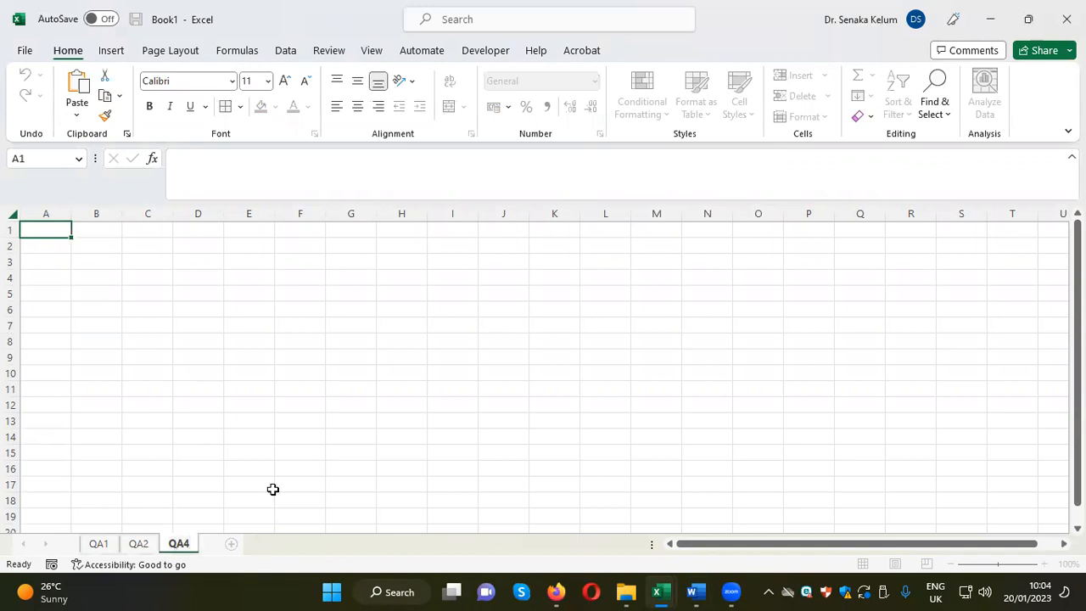
# Step: Paste the copied marks table at A1 of sheet QA4, keeping its source formatting
pyautogui.rightClick(53, 230)
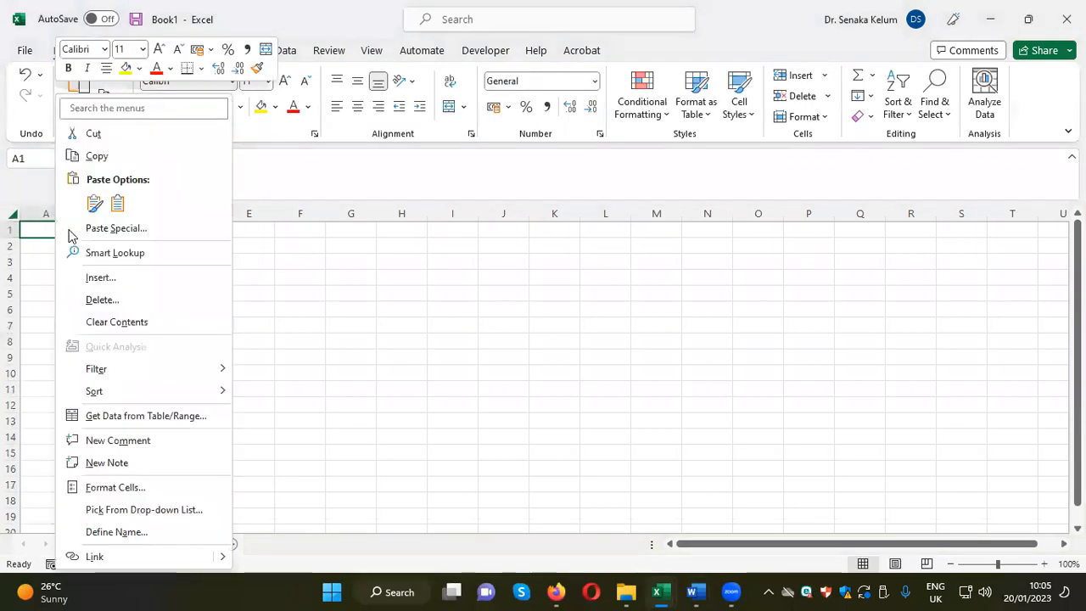
pyautogui.click(92, 204)
pyautogui.click(543, 379)
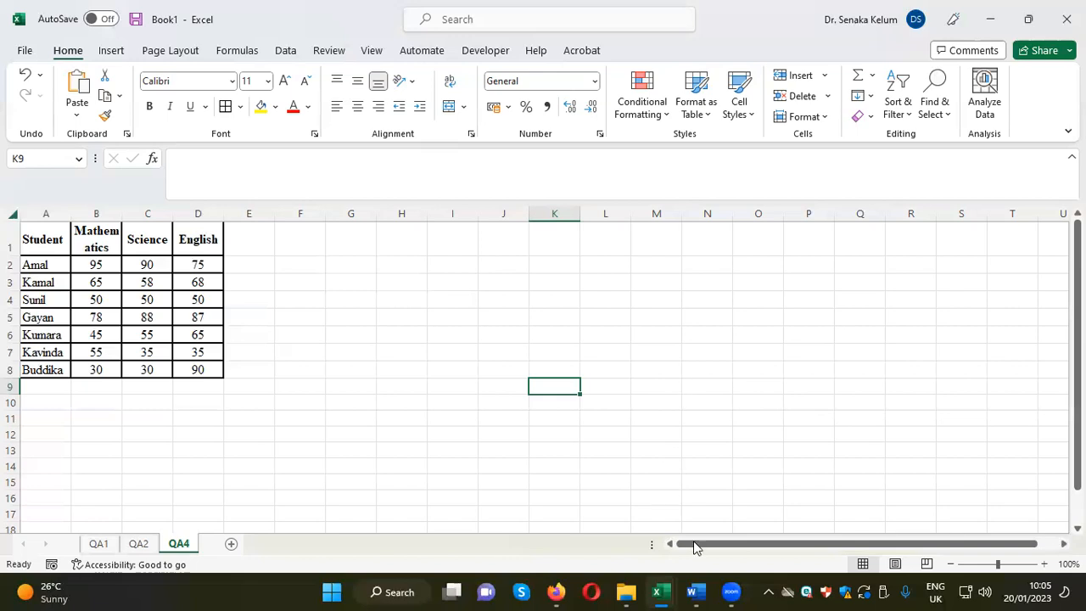
# Step: Read the four tasks of question 4 in the Word document, and return to Book1 in Excel
pyautogui.moveTo(693, 591)
pyautogui.click(660, 540)
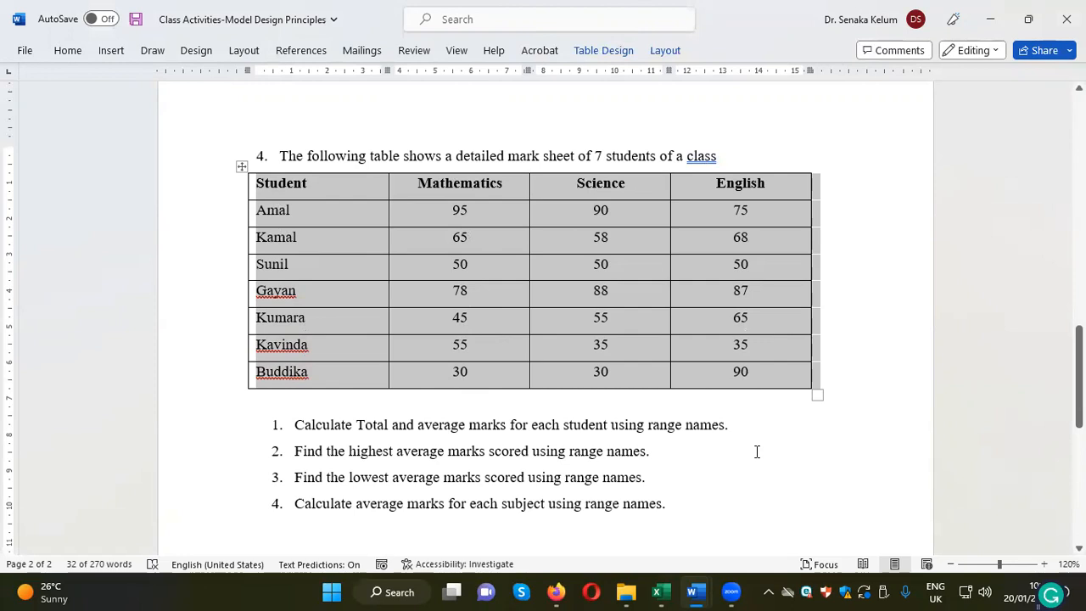
pyautogui.moveTo(658, 593)
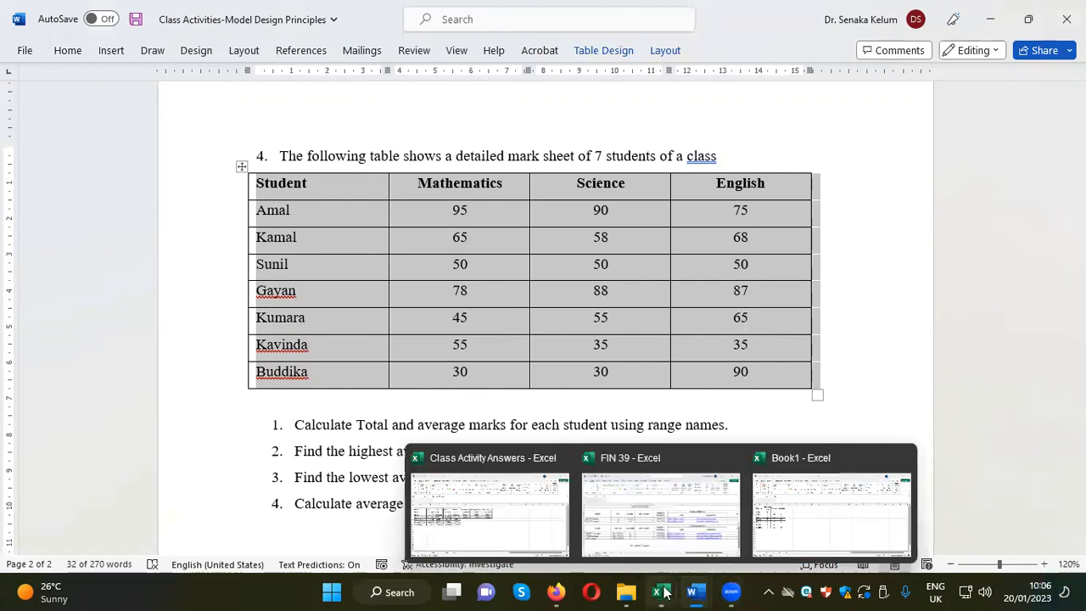
pyautogui.click(779, 539)
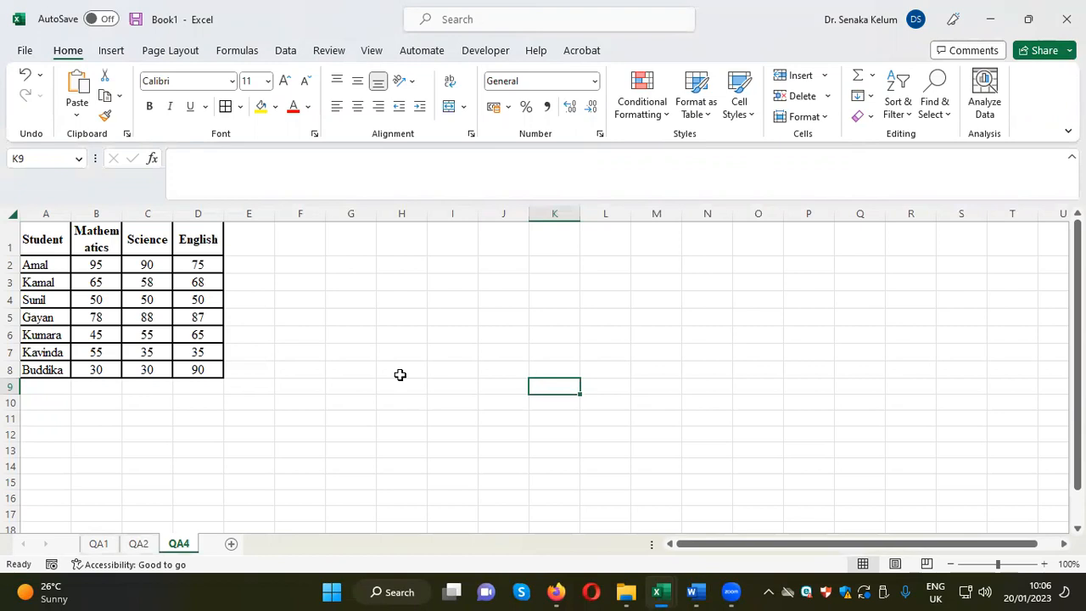
# Step: Create range names for the marks table A1:D8 from its top row and left column
pyautogui.moveTo(44, 242); pyautogui.dragTo(194, 370)
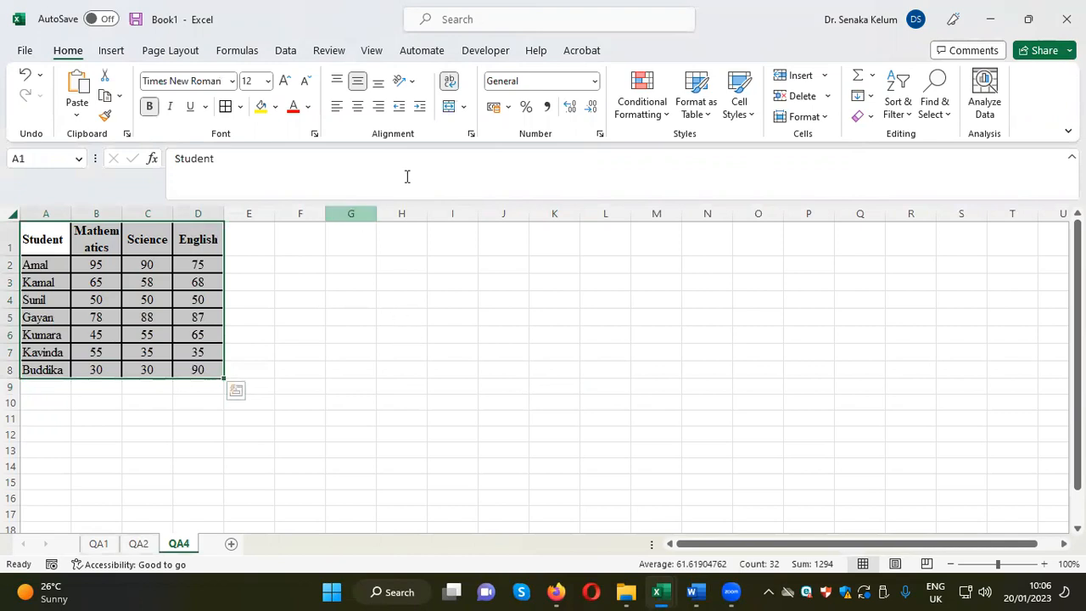
pyautogui.click(250, 52)
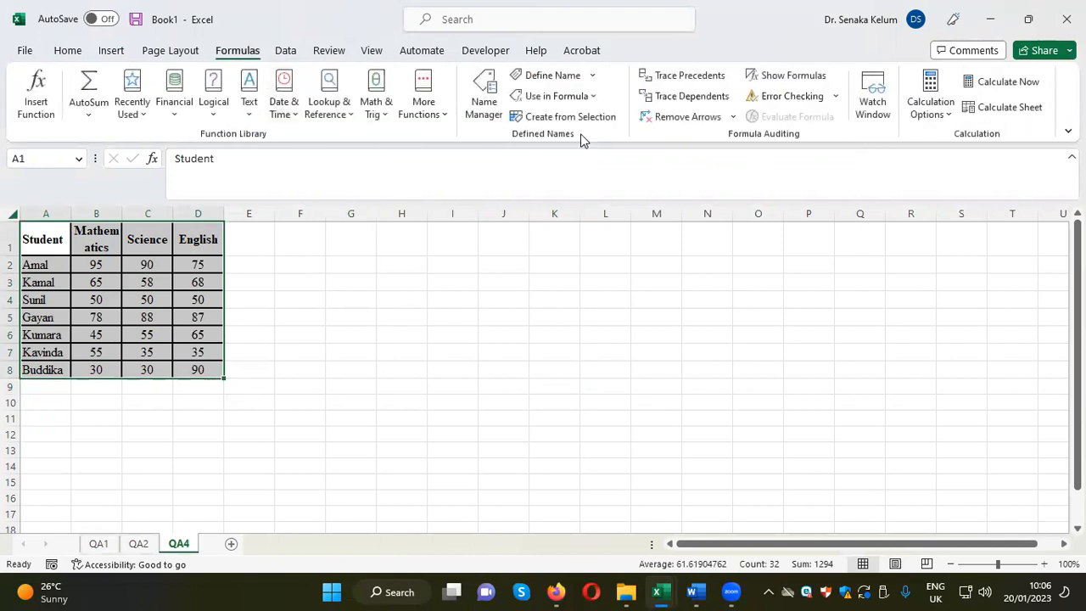
pyautogui.click(600, 121)
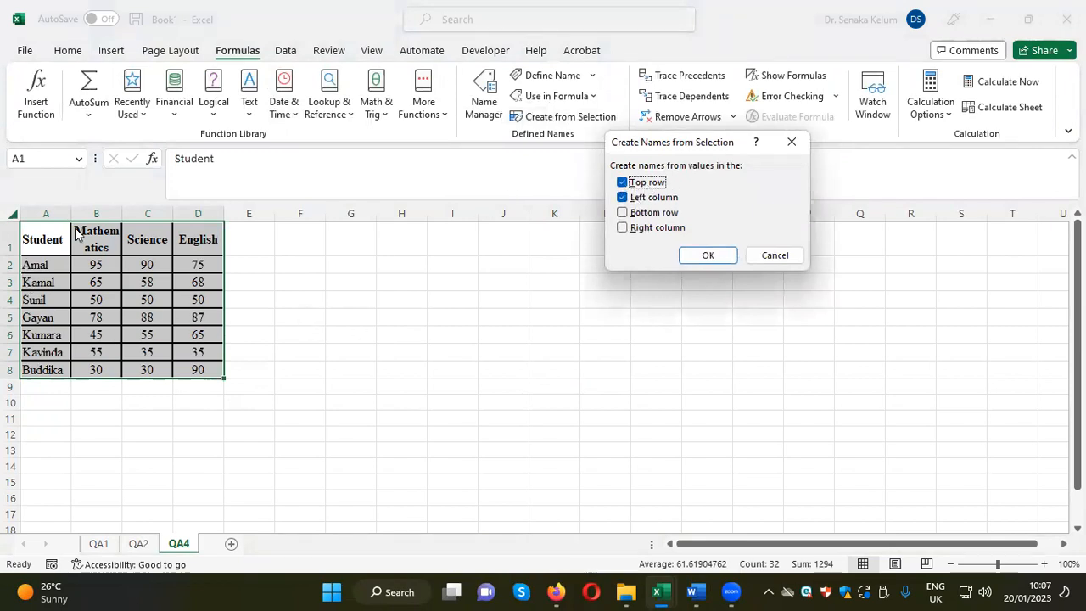
pyautogui.click(708, 256)
pyautogui.click(636, 397)
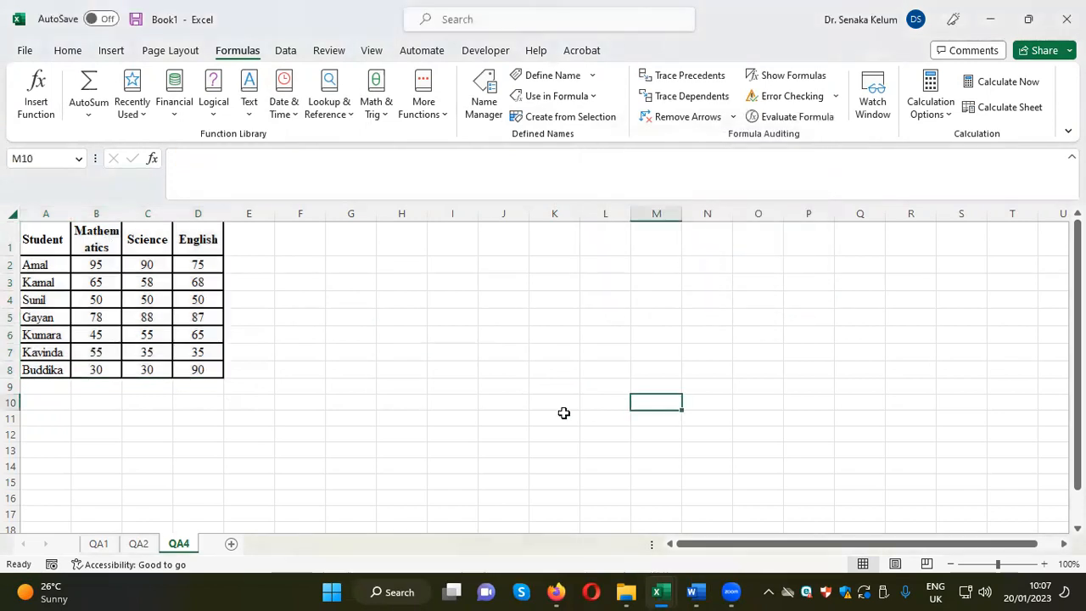
# Step: Test the English range name with the formula =English in I3, and erase the name from the formula
pyautogui.click(450, 277)
pyautogui.write('=e')
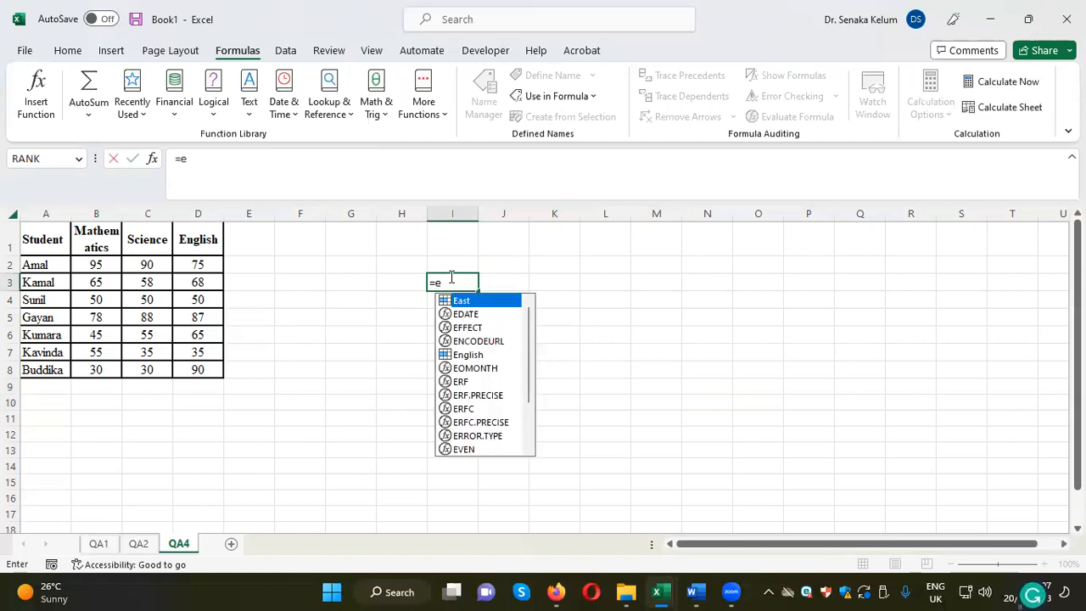
pyautogui.doubleClick(467, 355)
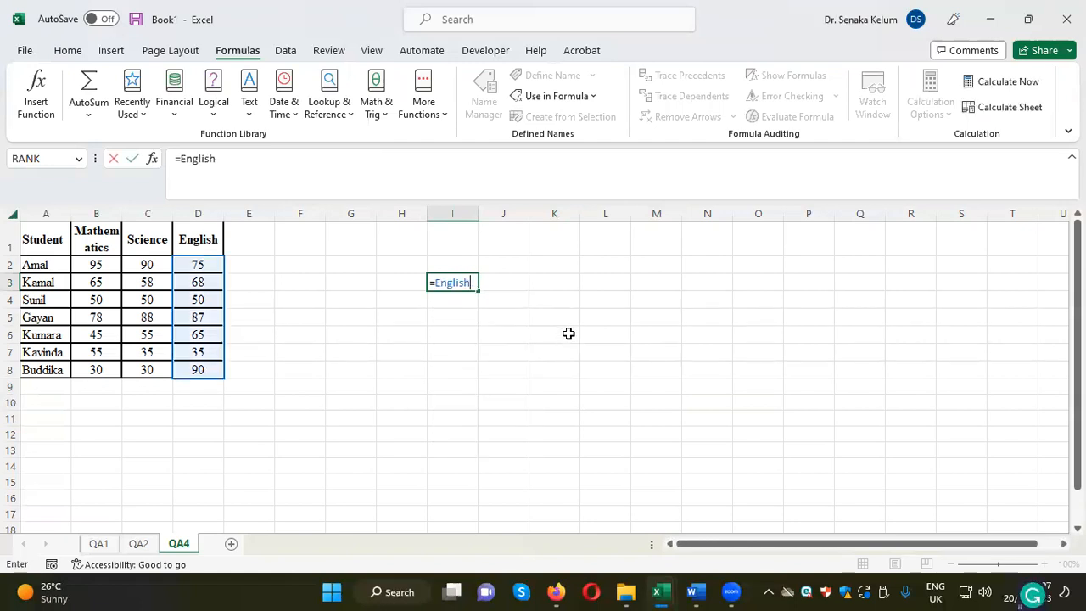
pyautogui.press('BackSpace')
pyautogui.press('BackSpace')
pyautogui.press('BackSpace')
pyautogui.press('BackSpace')
pyautogui.press('BackSpace')
pyautogui.press('BackSpace')
pyautogui.press('BackSpace')
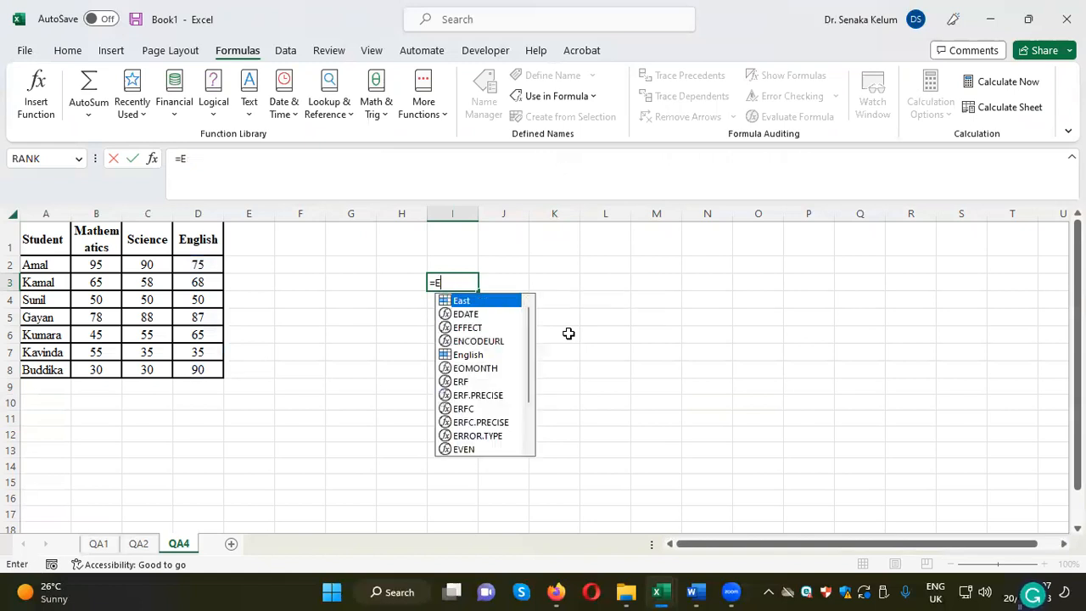
# Step: Test the Science range name in the I3 formula, and erase it again
pyautogui.write('sc')
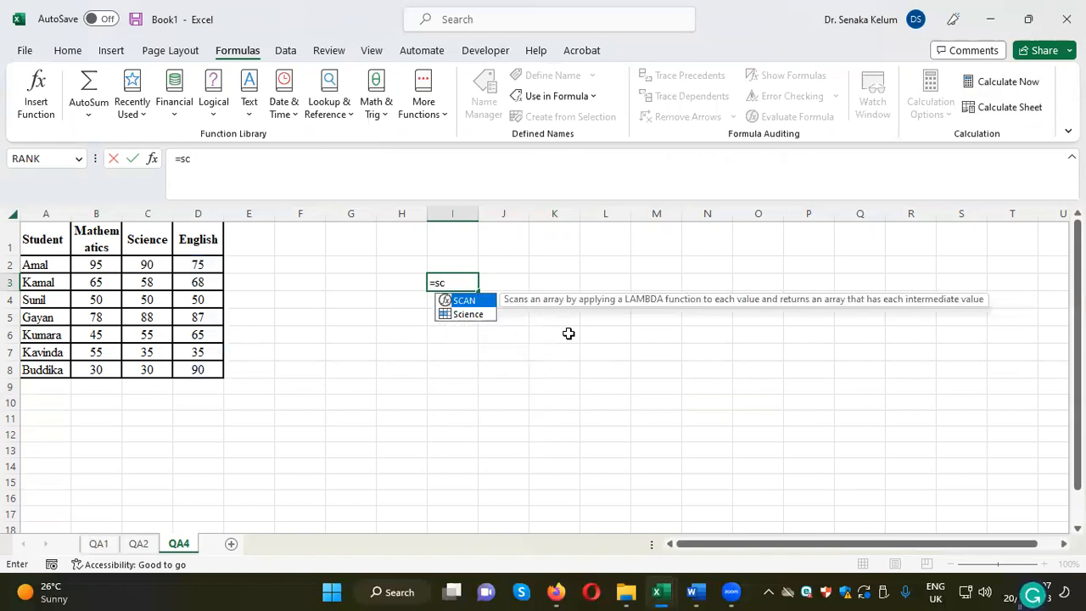
pyautogui.doubleClick(477, 315)
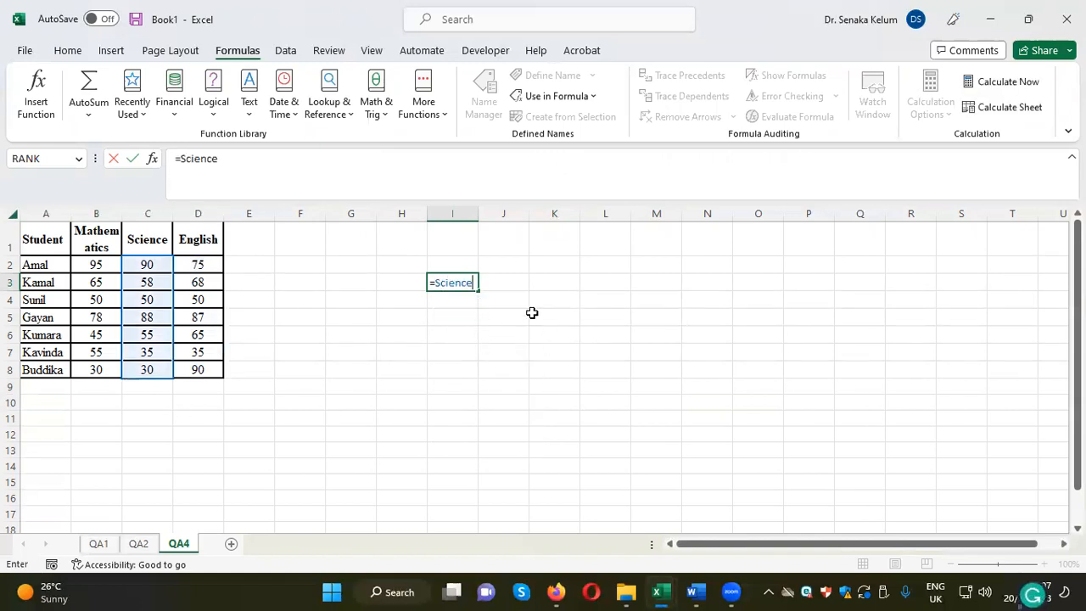
pyautogui.press('BackSpace')
pyautogui.press('BackSpace')
pyautogui.press('BackSpace')
pyautogui.press('BackSpace')
pyautogui.press('BackSpace')
pyautogui.press('BackSpace')
pyautogui.press('BackSpace')
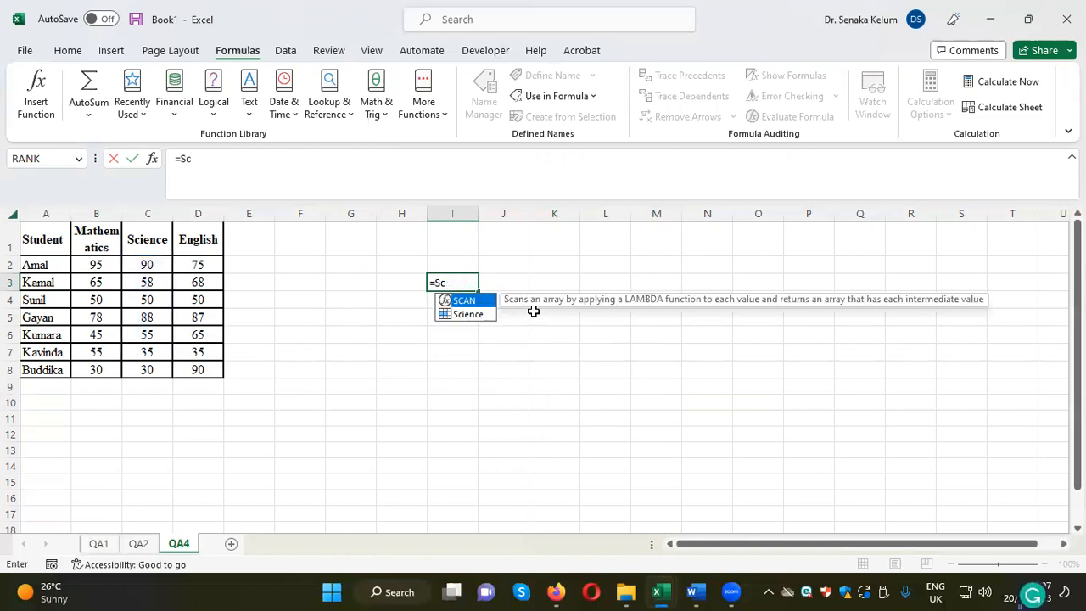
# Step: Test the Mathematics range name in the I3 formula, and erase it back to the equals sign
pyautogui.write('mat')
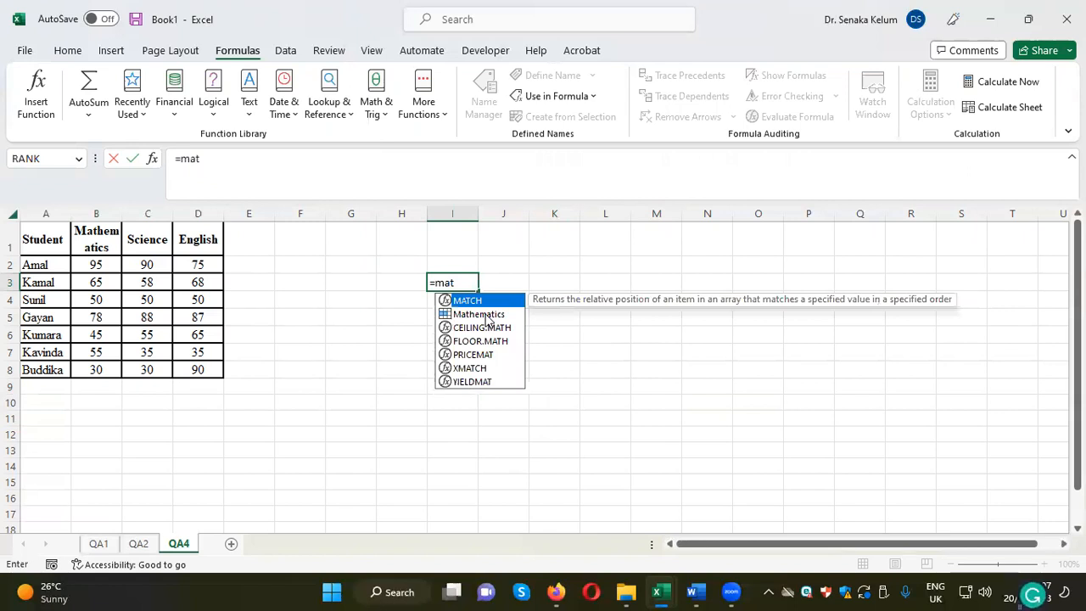
pyautogui.doubleClick(488, 315)
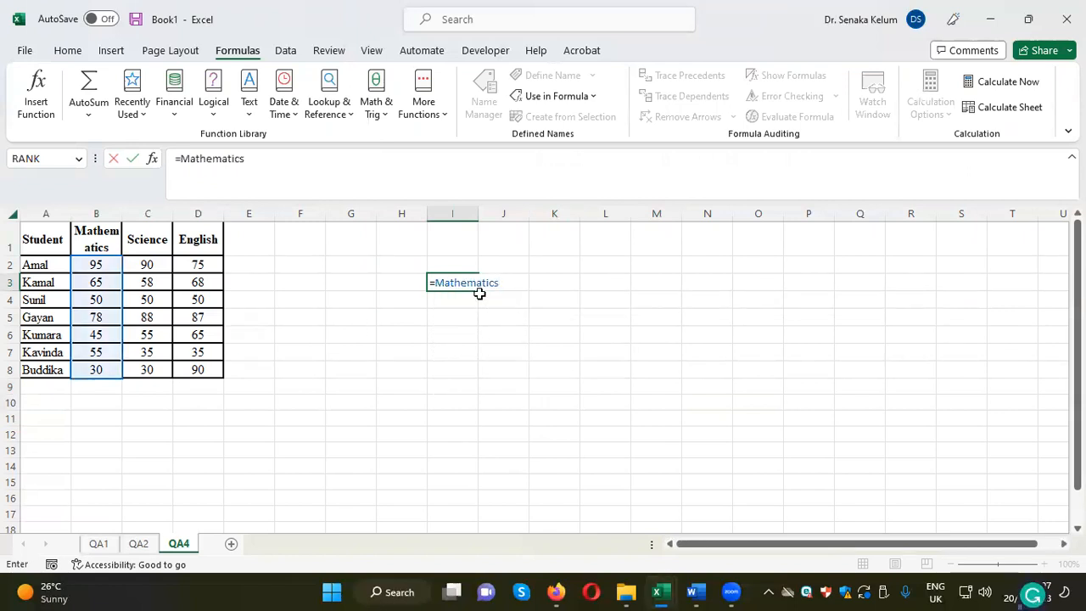
pyautogui.press('BackSpace')
pyautogui.press('BackSpace')
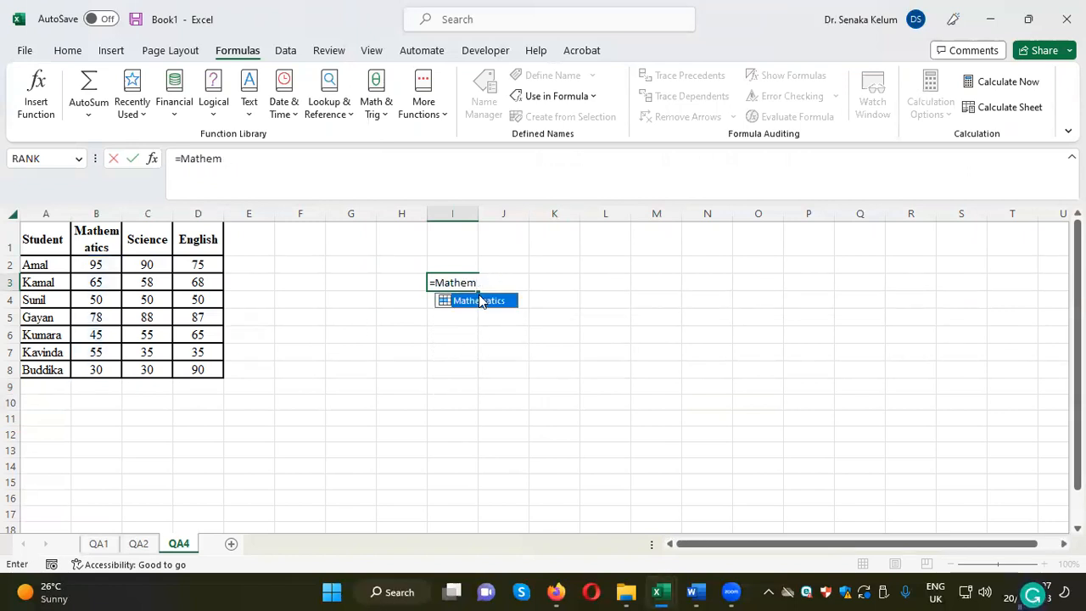
pyautogui.press('BackSpace')
pyautogui.press('BackSpace')
pyautogui.press('BackSpace')
pyautogui.press('BackSpace')
pyautogui.press('BackSpace')
pyautogui.press('BackSpace')
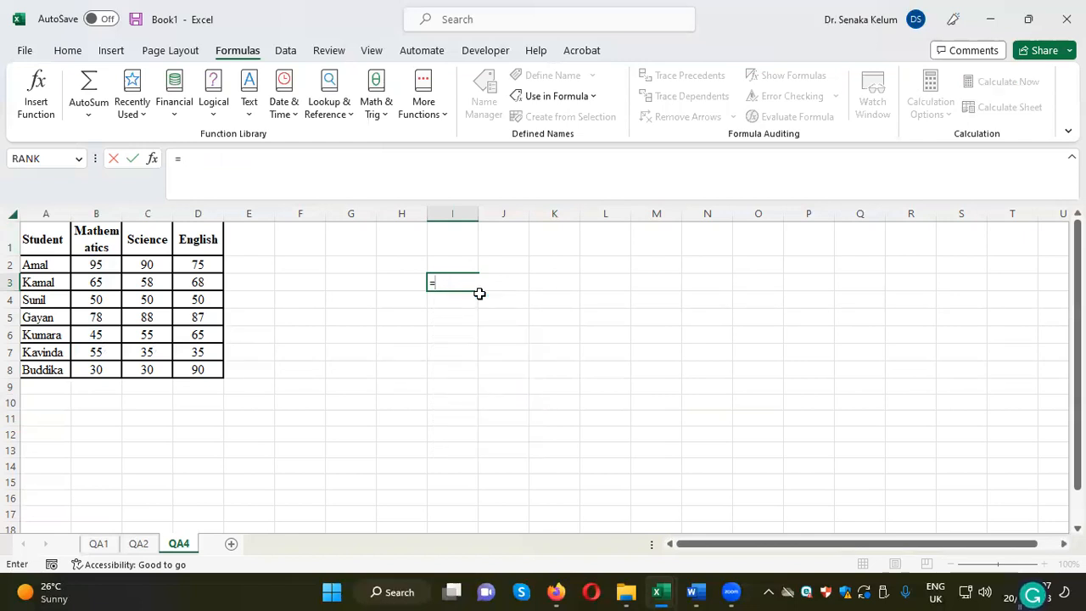
# Step: Try the first student's range name in the formula in cell I3 and remove it again
pyautogui.write('a')
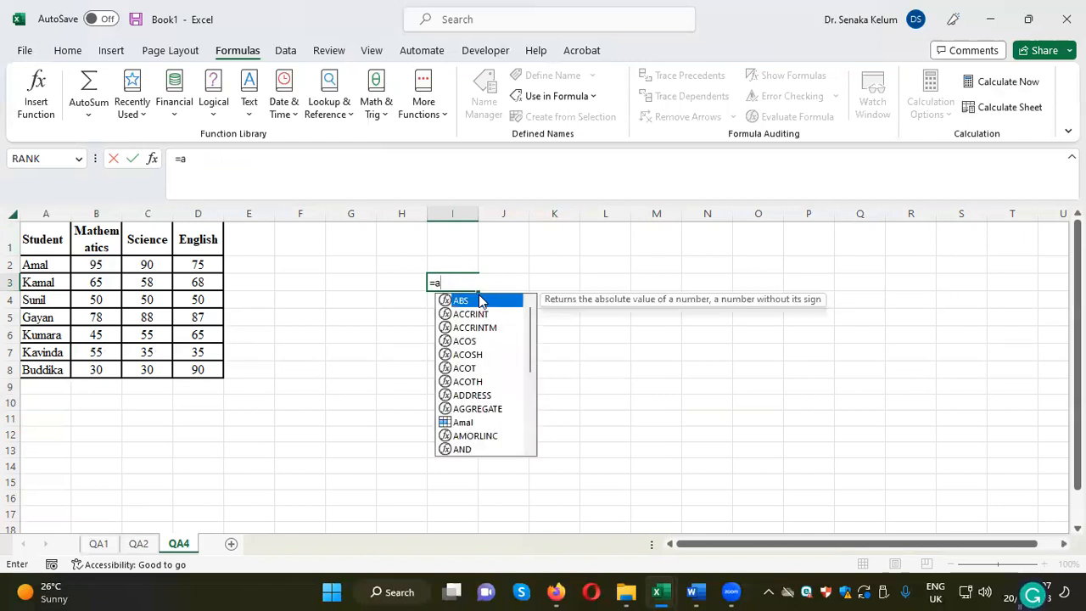
pyautogui.doubleClick(467, 422)
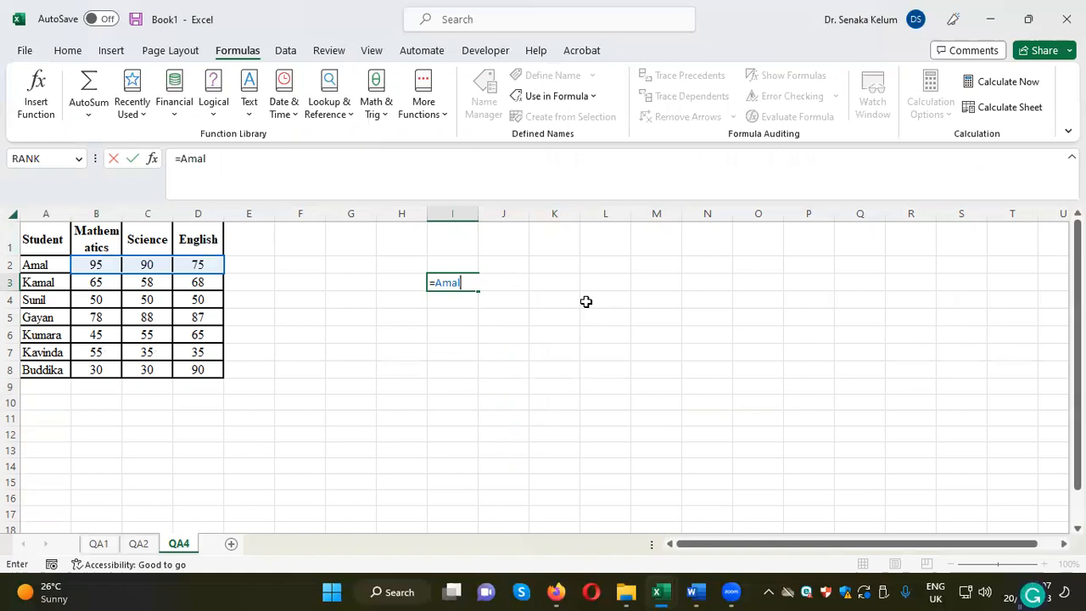
pyautogui.press('BackSpace')
pyautogui.press('BackSpace')
pyautogui.press('BackSpace')
pyautogui.press('BackSpace')
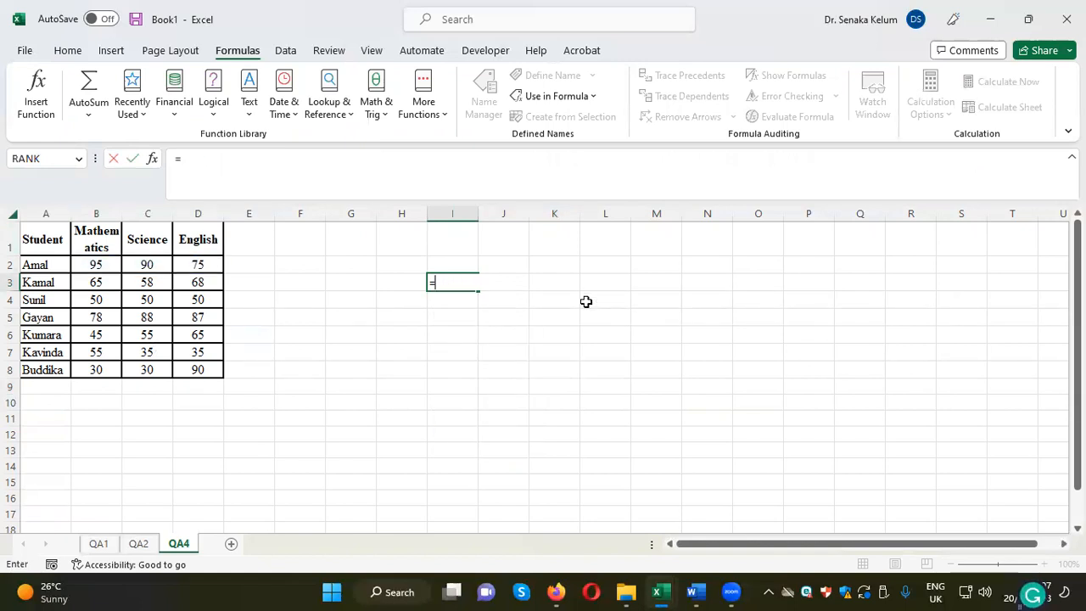
# Step: Look up the other students' range names in the formula suggestions in cell I3, leaving the cell empty
pyautogui.write('ka')
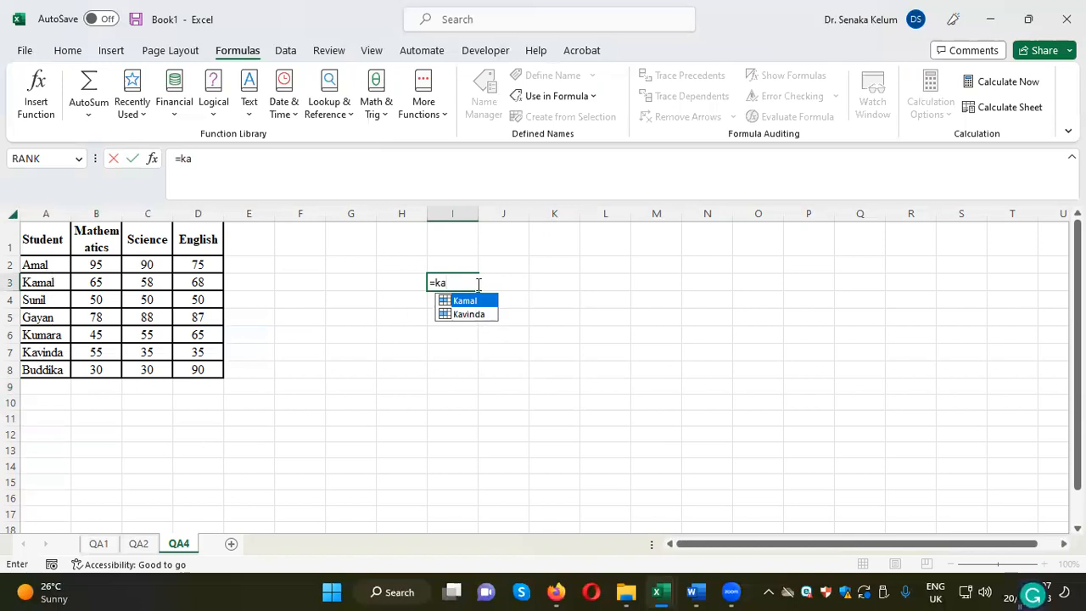
pyautogui.press('BackSpace')
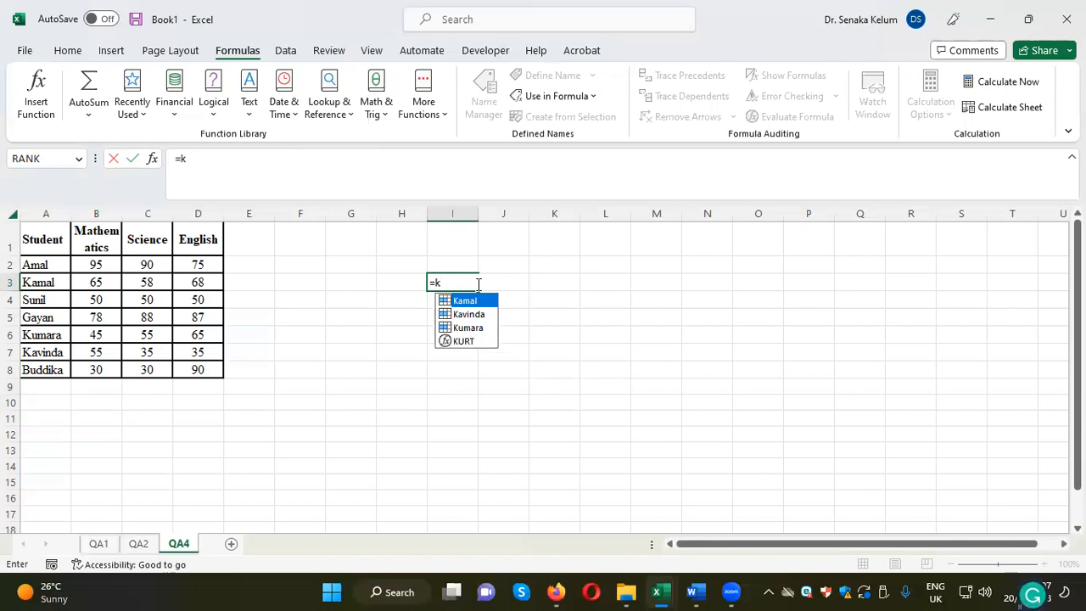
pyautogui.write('u')
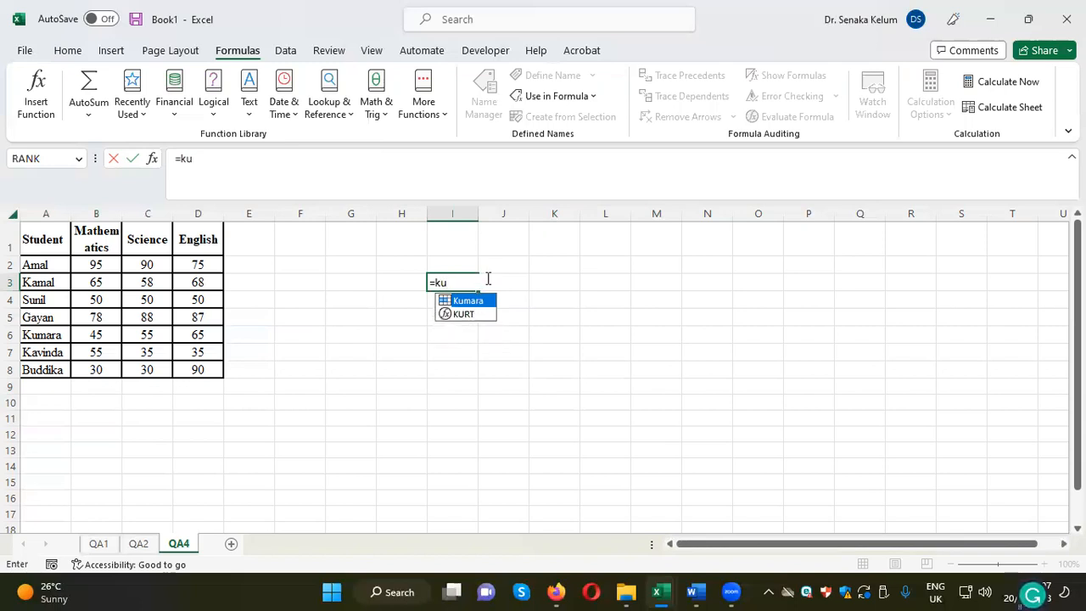
pyautogui.press('BackSpace')
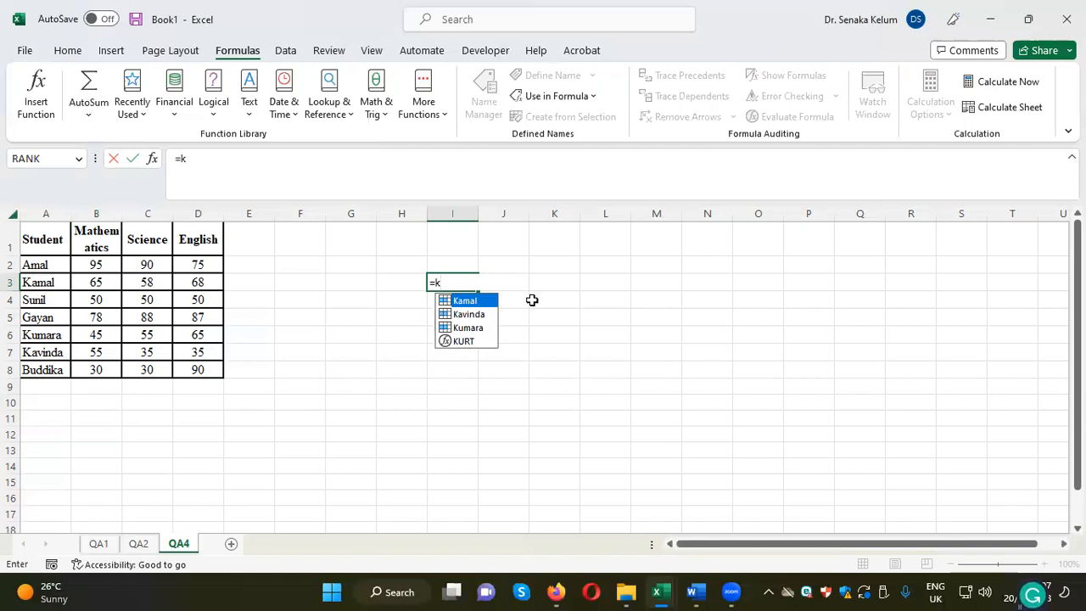
pyautogui.press('BackSpace')
pyautogui.write('s')
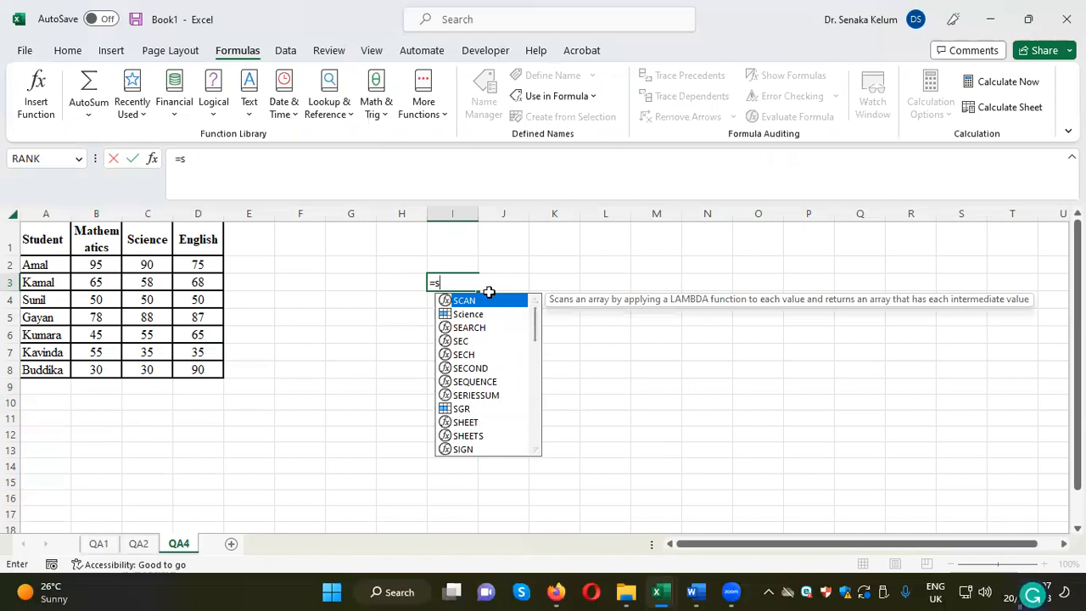
pyautogui.write('u')
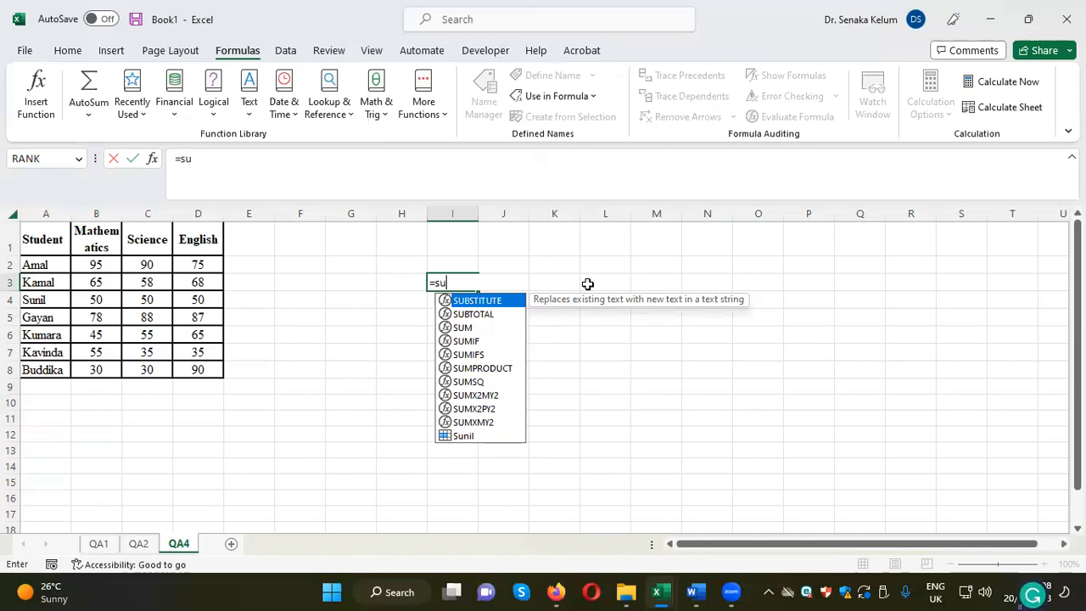
pyautogui.press('BackSpace')
pyautogui.press('BackSpace')
pyautogui.write('ga')
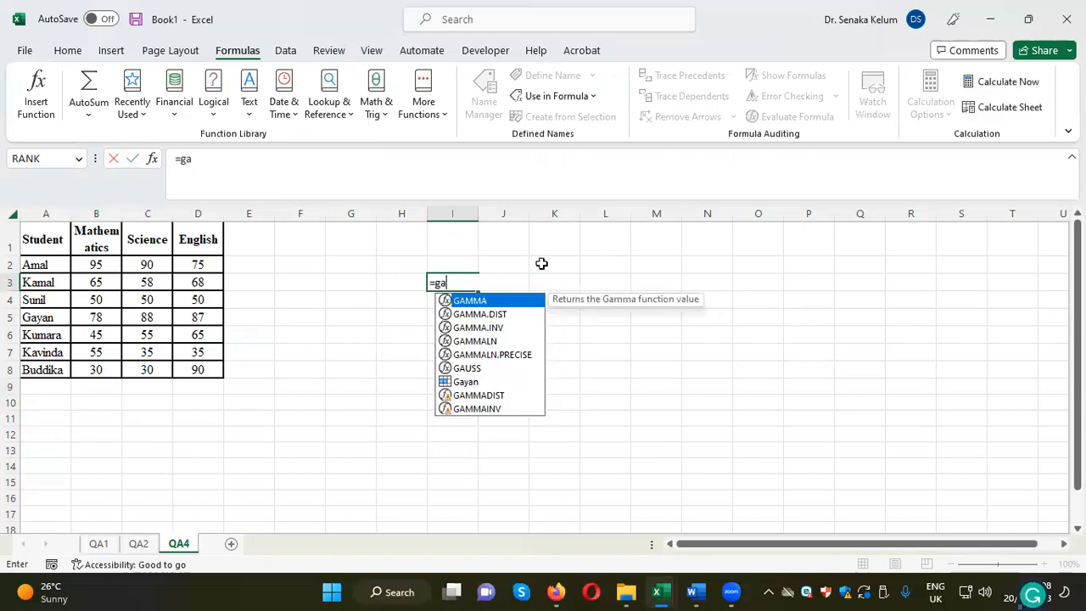
pyautogui.press('BackSpace')
pyautogui.press('BackSpace')
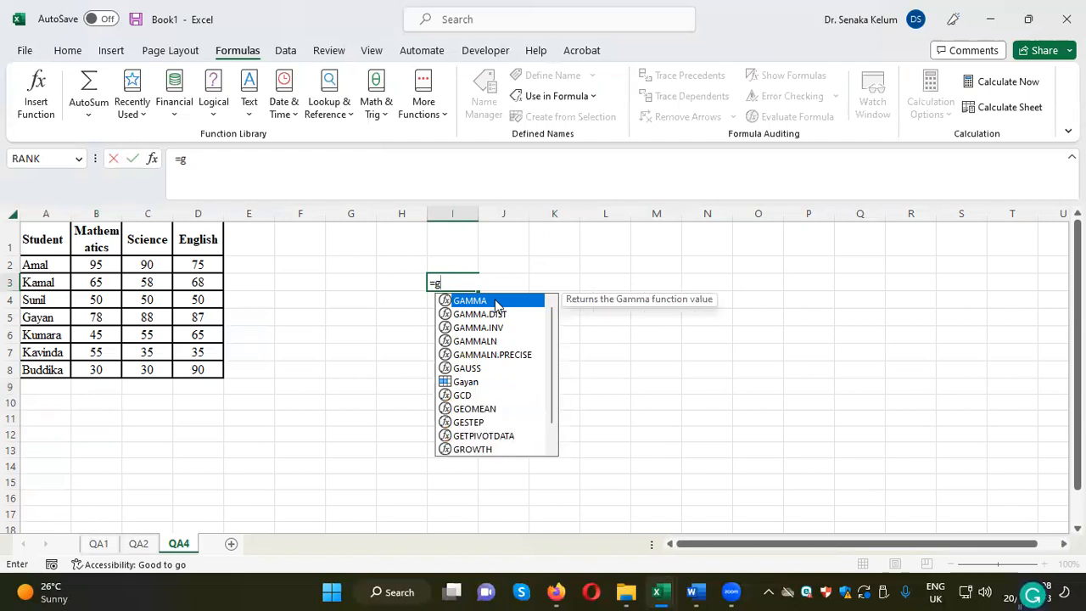
pyautogui.write('bu')
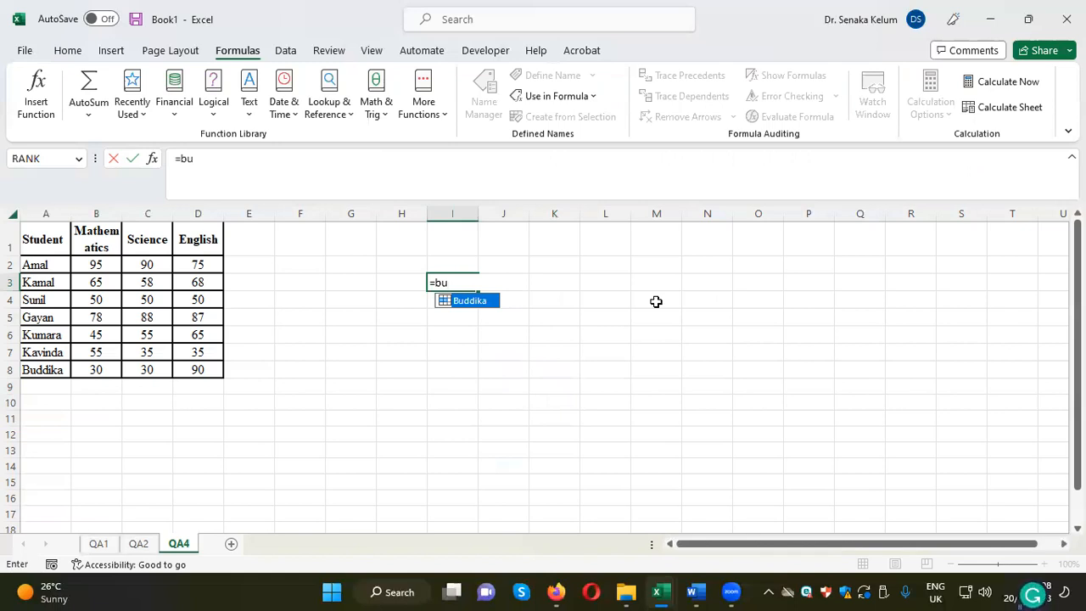
pyautogui.press('BackSpace')
pyautogui.press('BackSpace')
pyautogui.press('BackSpace')
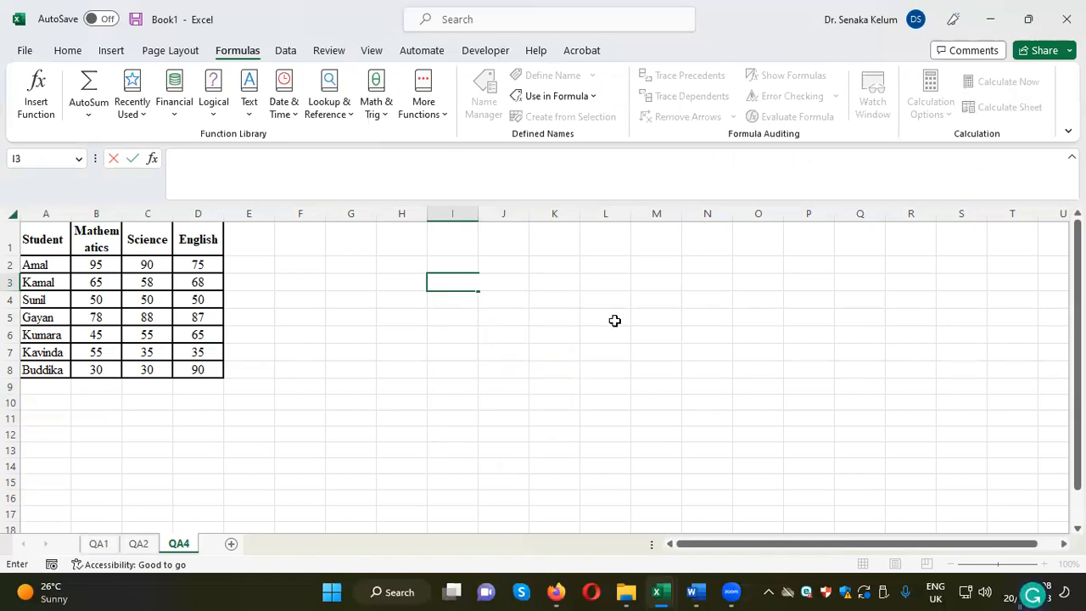
pyautogui.click(614, 320)
# Step: Check the question 4 tasks in Word and, back in Excel, enter the headers Total Marks in E1 and Average Mark in F1
pyautogui.moveTo(693, 592)
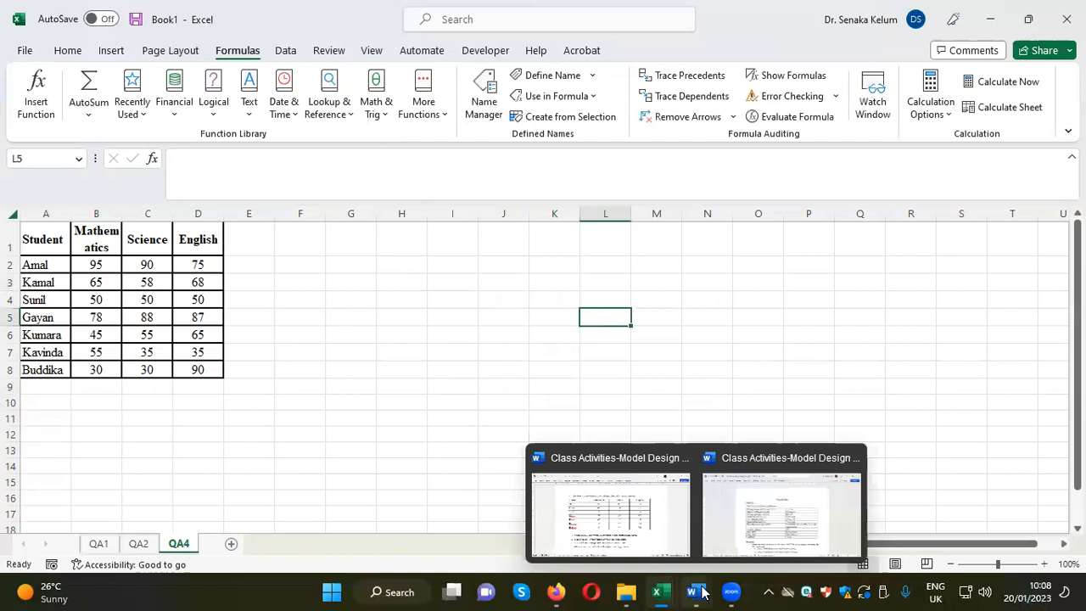
pyautogui.click(645, 530)
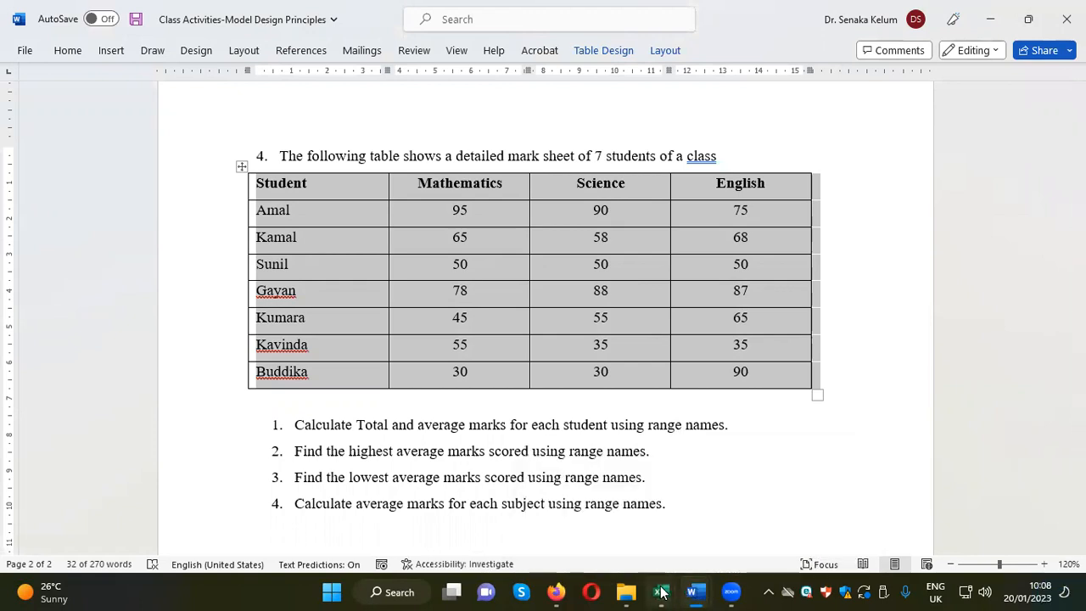
pyautogui.moveTo(662, 591)
pyautogui.click(807, 529)
pyautogui.click(249, 238)
pyautogui.write('To')
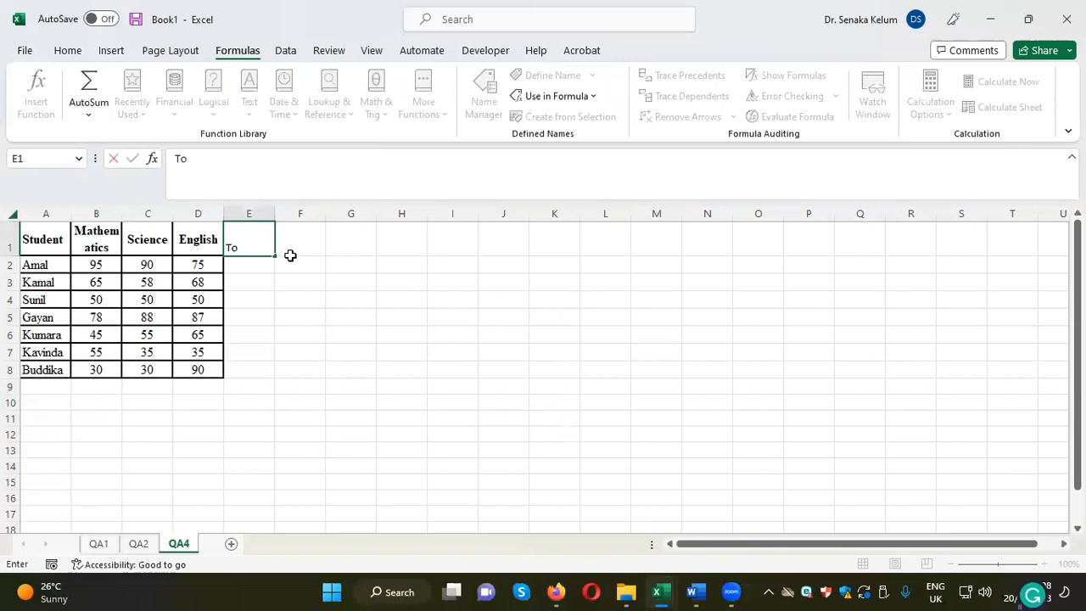
pyautogui.write('tal Marks')
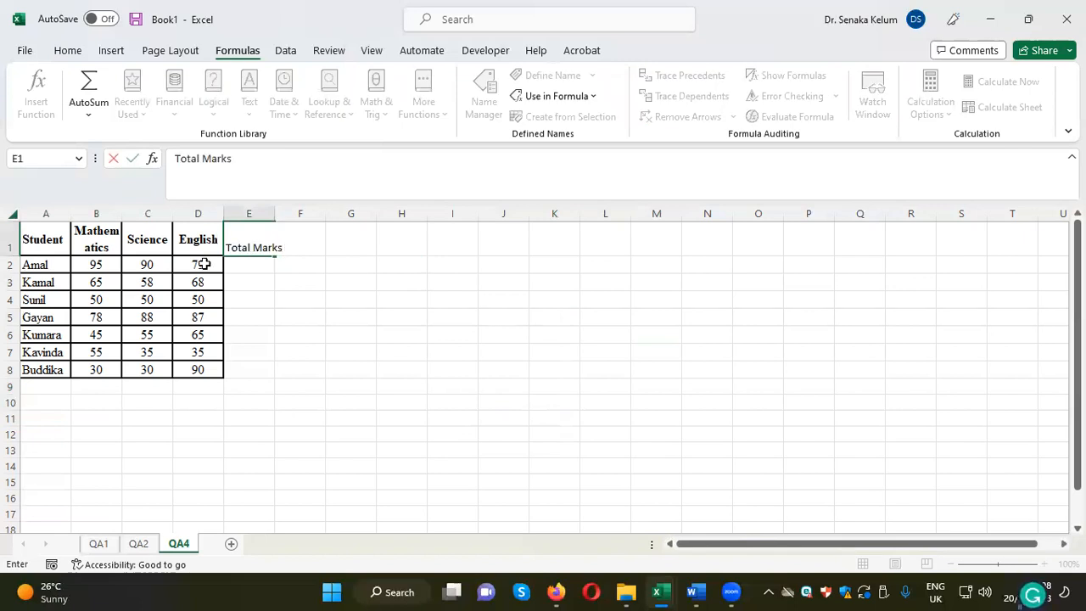
pyautogui.click(281, 267)
pyautogui.click(296, 237)
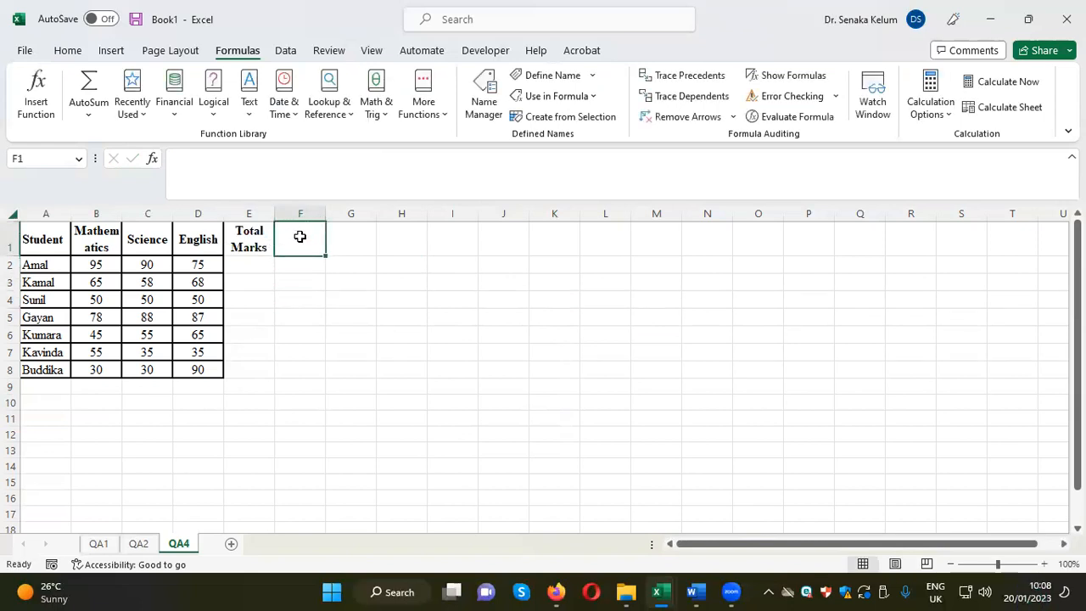
pyautogui.write('Averag')
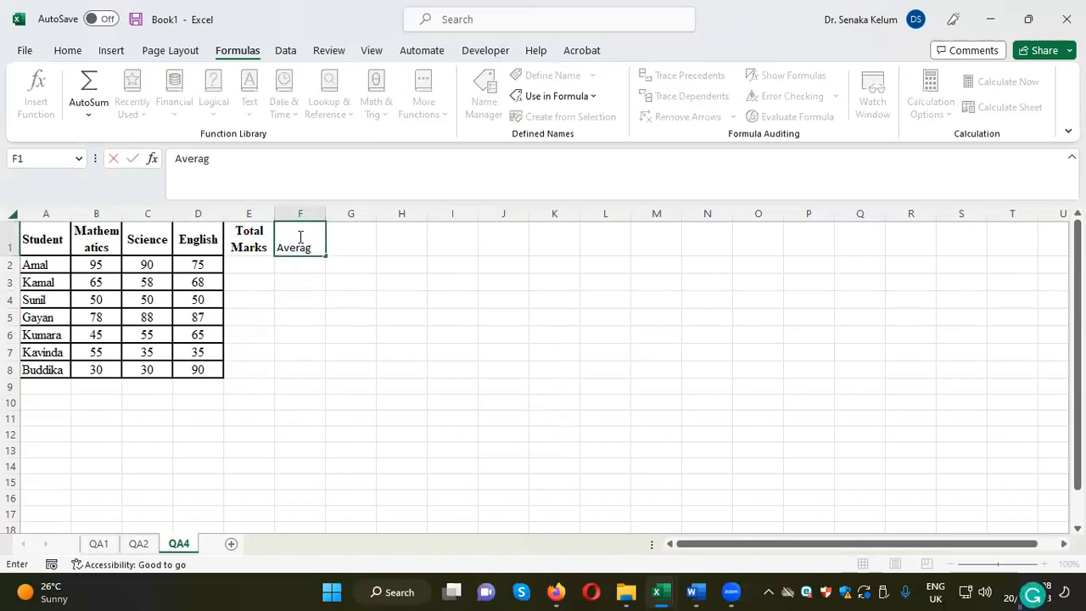
pyautogui.write('e Mark')
pyautogui.click(407, 351)
# Step: Apply cell borders to the Total Marks and Average Mark columns in E1:F8
pyautogui.moveTo(250, 240); pyautogui.dragTo(318, 375)
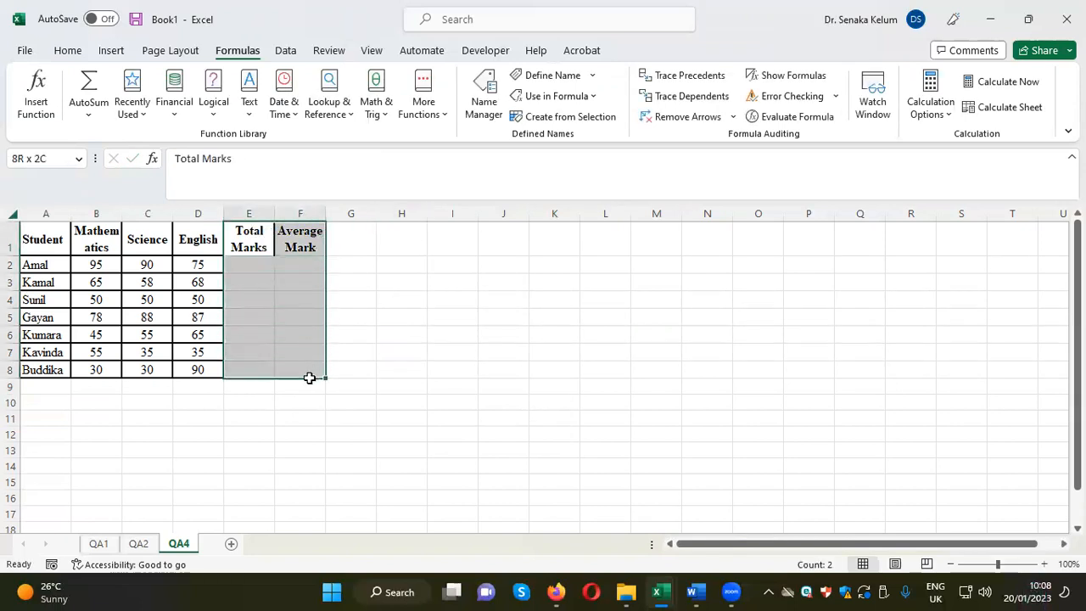
pyautogui.click(68, 50)
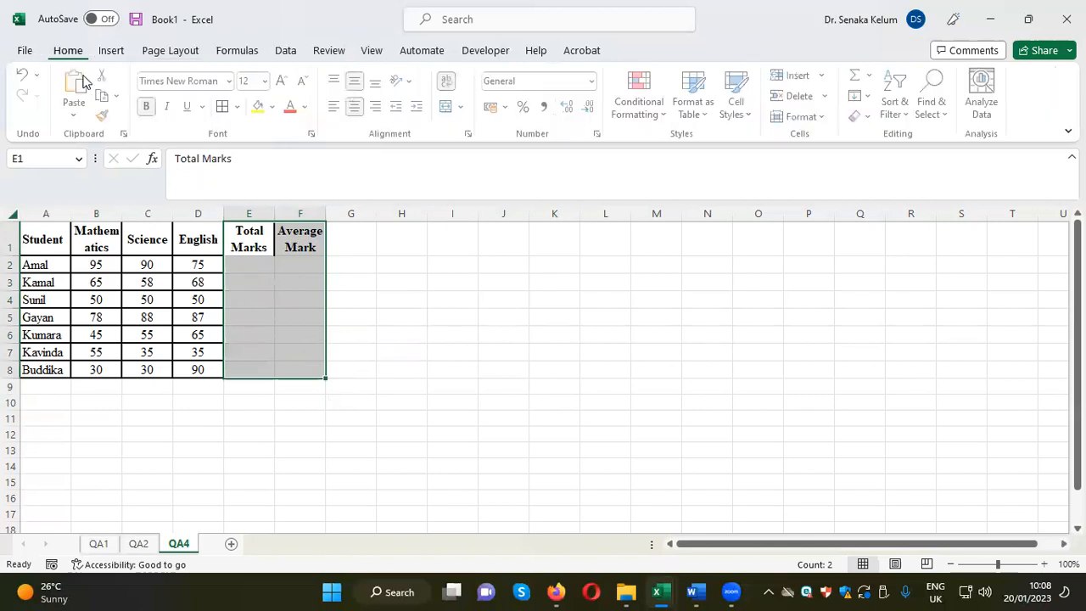
pyautogui.click(226, 106)
pyautogui.click(503, 291)
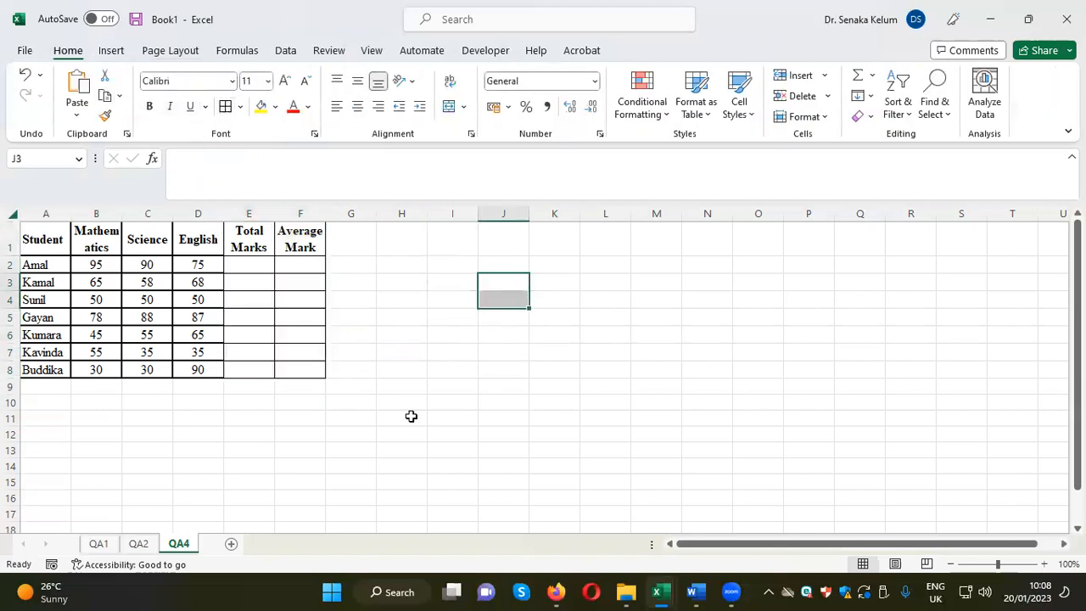
pyautogui.click(48, 392)
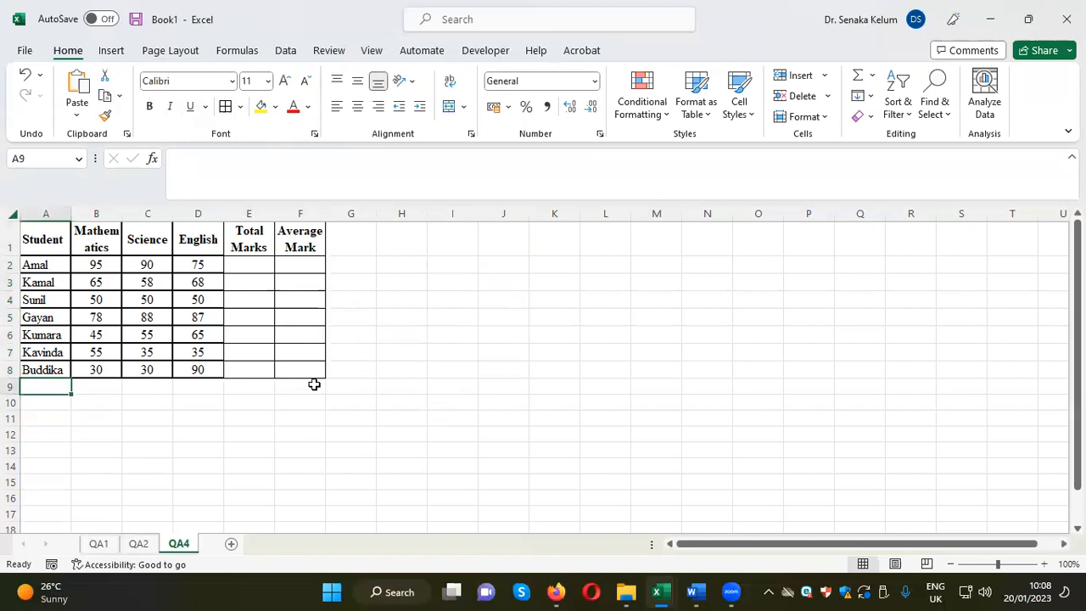
# Step: Read the highest and lowest average mark requirements of question 4 in Word and return to the QA4 sheet in Excel
pyautogui.moveTo(700, 592)
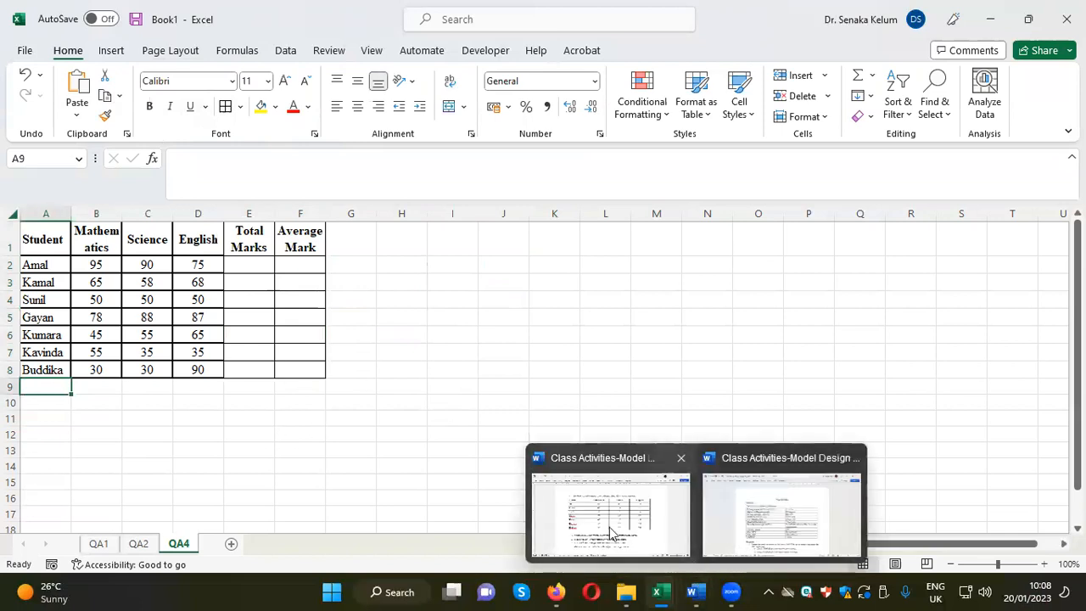
pyautogui.click(780, 518)
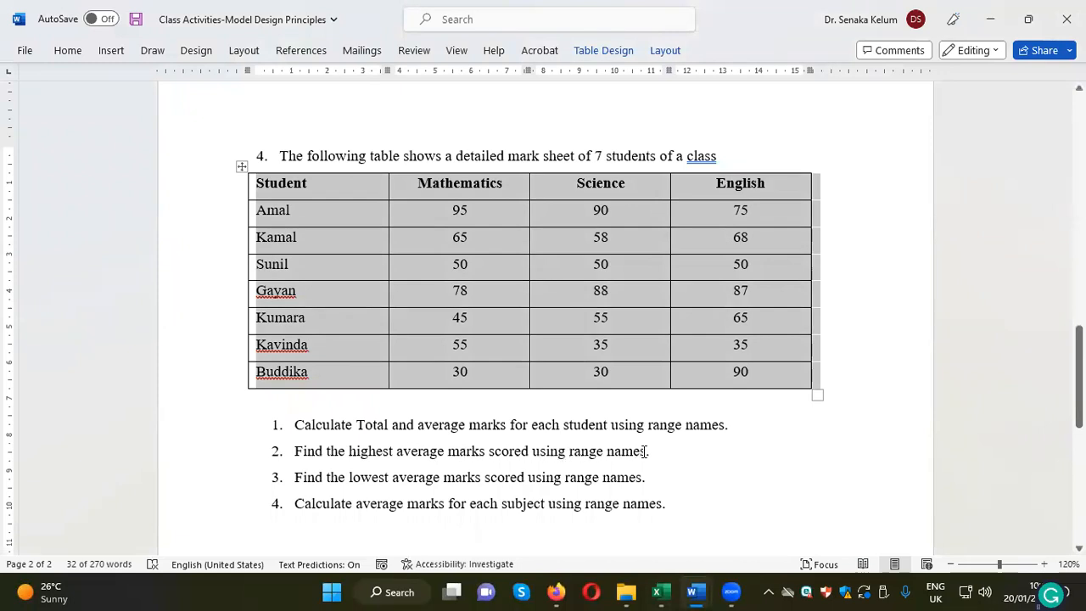
pyautogui.moveTo(694, 592)
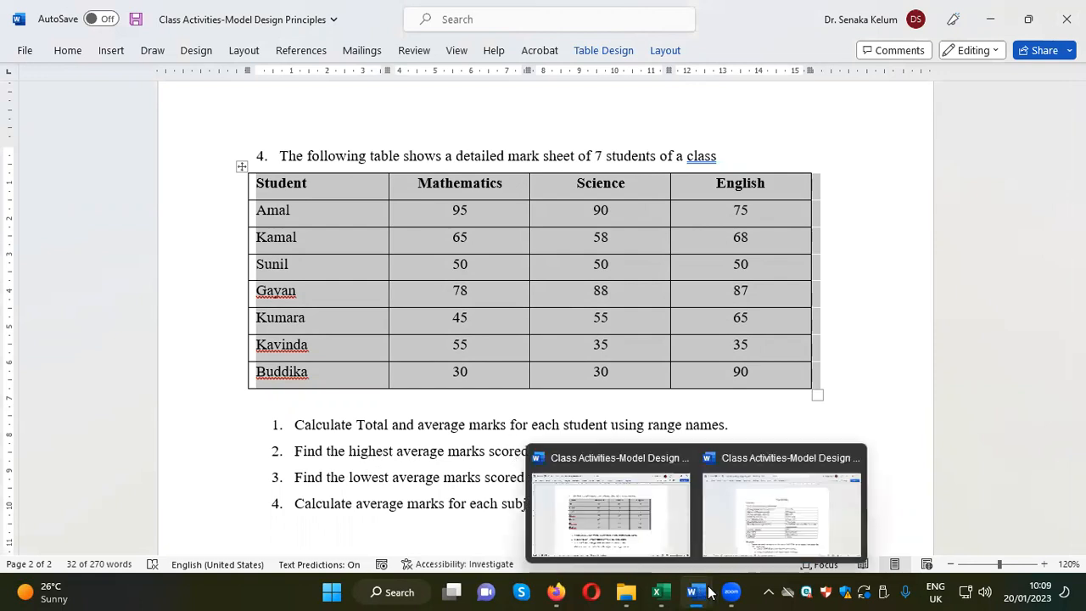
pyautogui.click(751, 532)
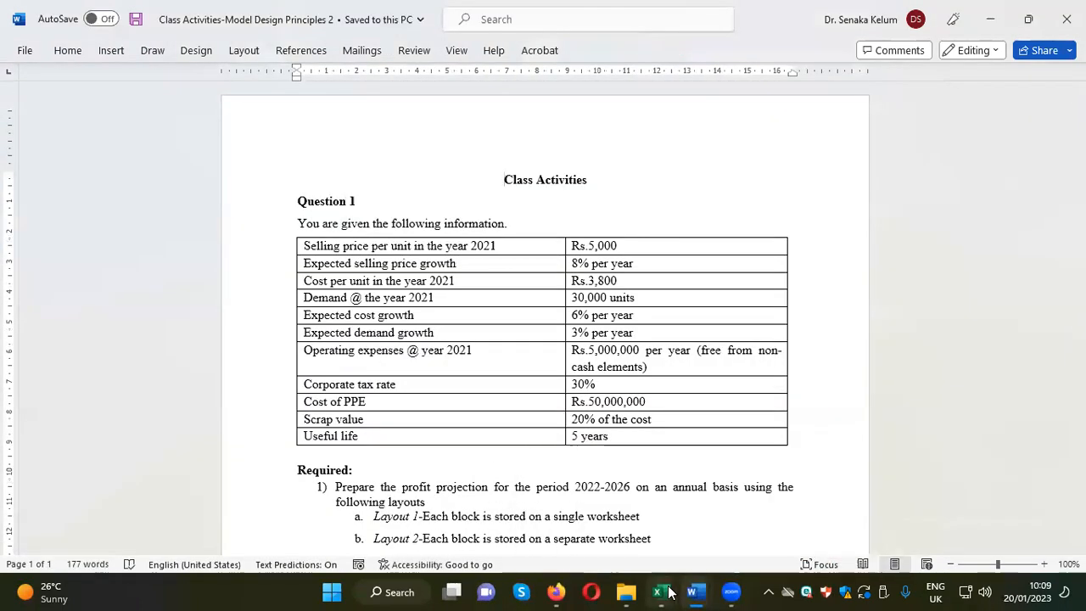
pyautogui.moveTo(657, 592)
pyautogui.click(772, 509)
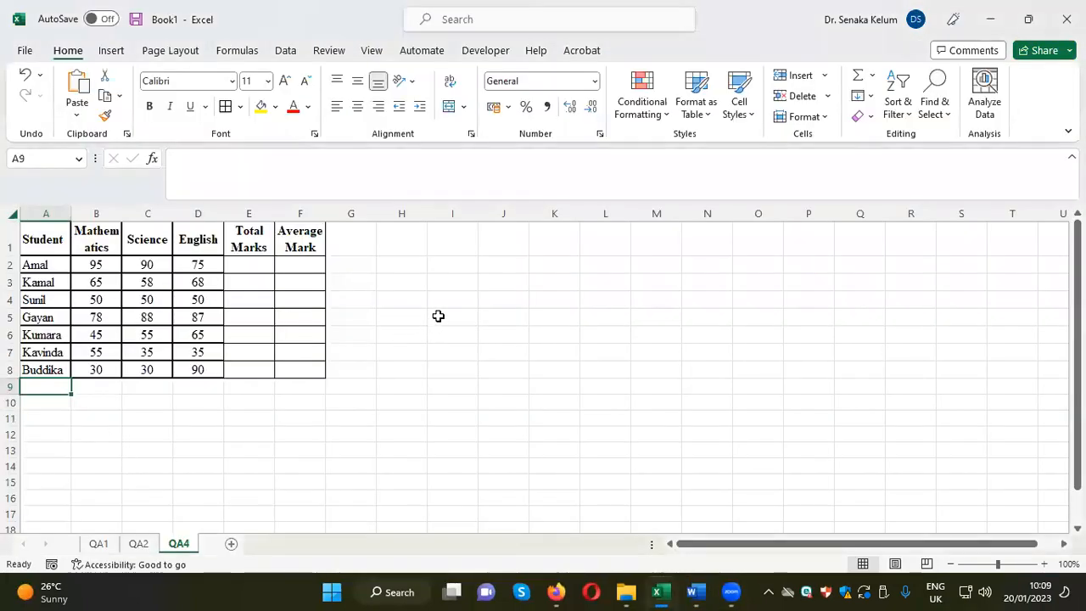
# Step: Enter the label "Highst Average mark" in cell H2
pyautogui.click(412, 266)
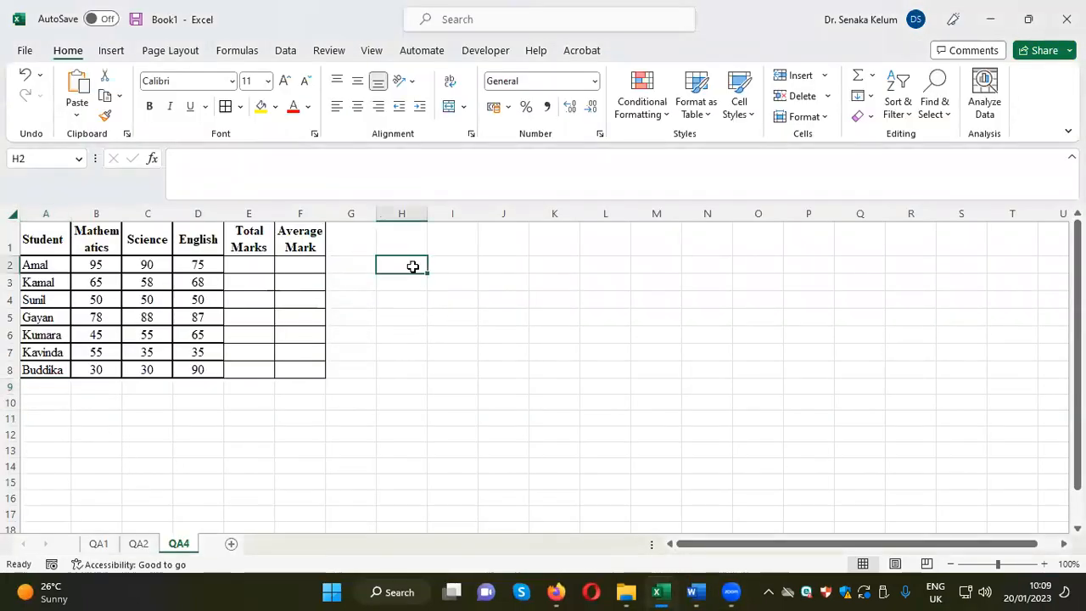
pyautogui.write('H')
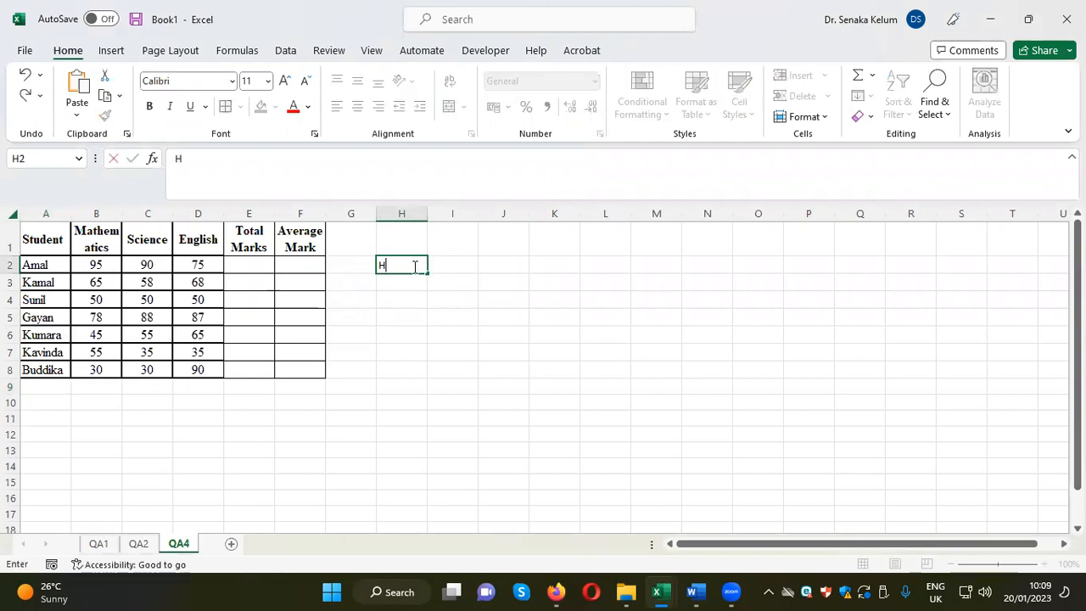
pyautogui.write('igh')
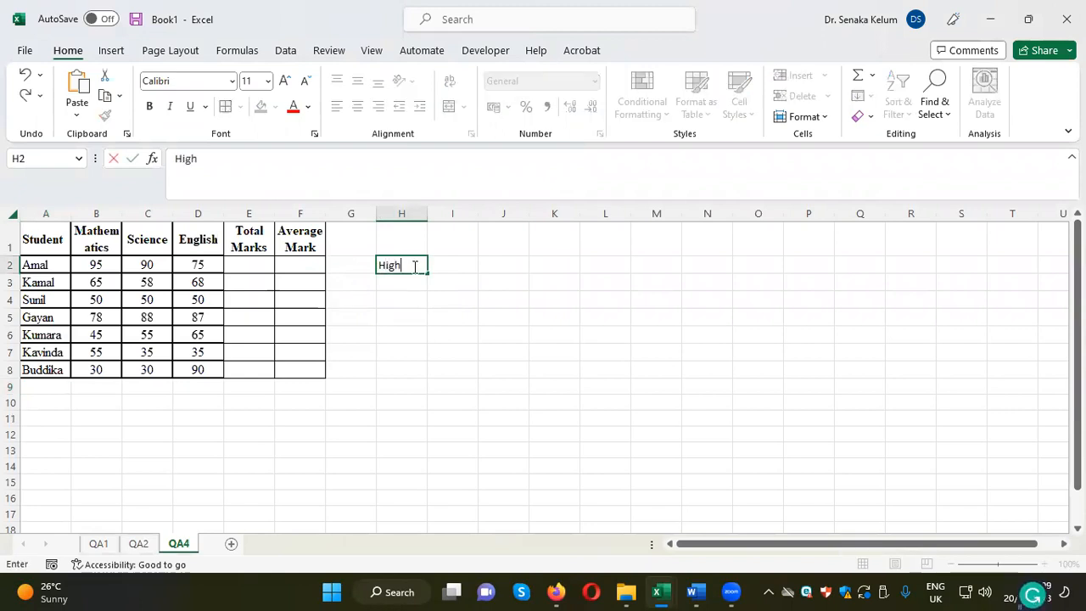
pyautogui.write('st Ave')
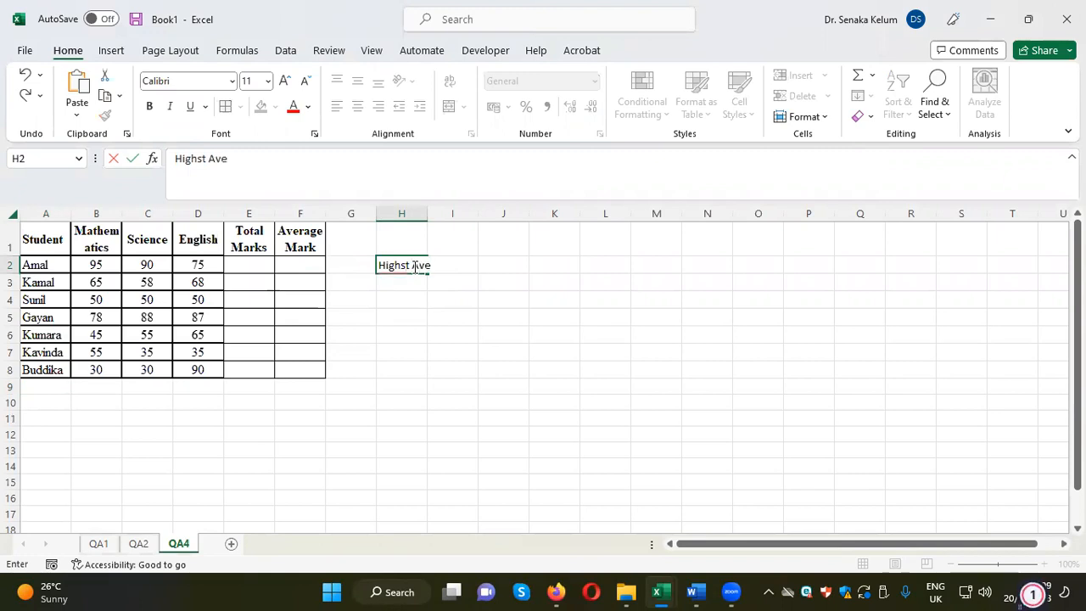
pyautogui.write('rage mark')
pyautogui.click(550, 356)
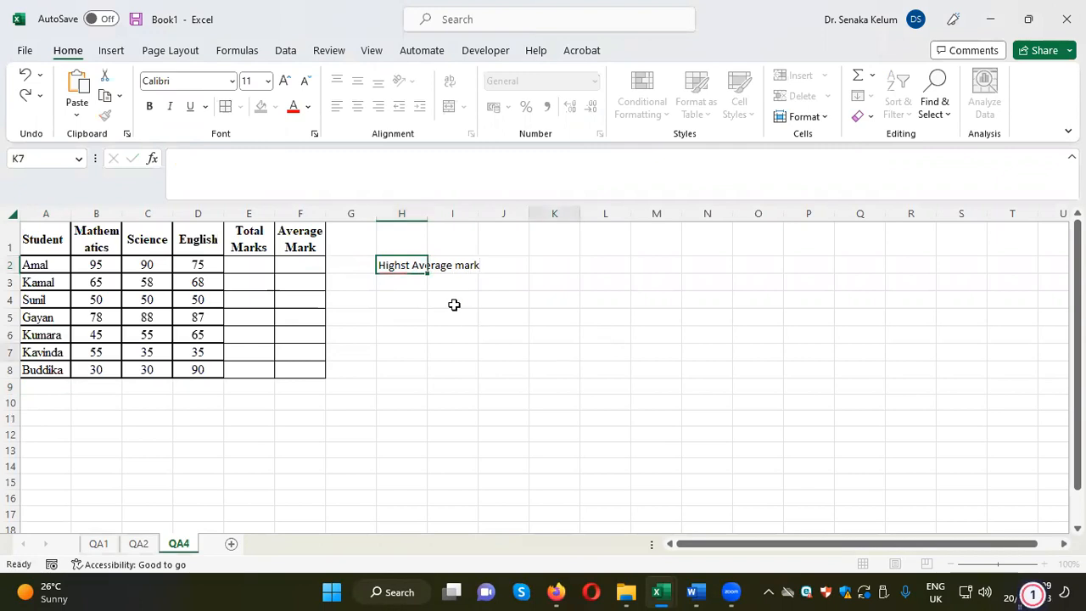
pyautogui.click(395, 263)
pyautogui.doubleClick(204, 158)
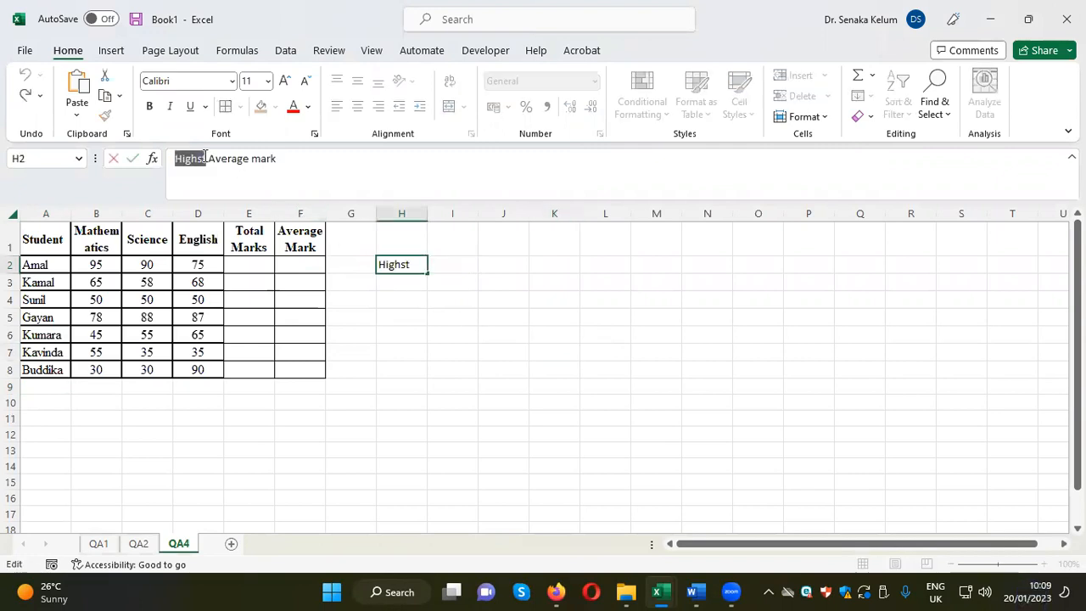
pyautogui.click(417, 285)
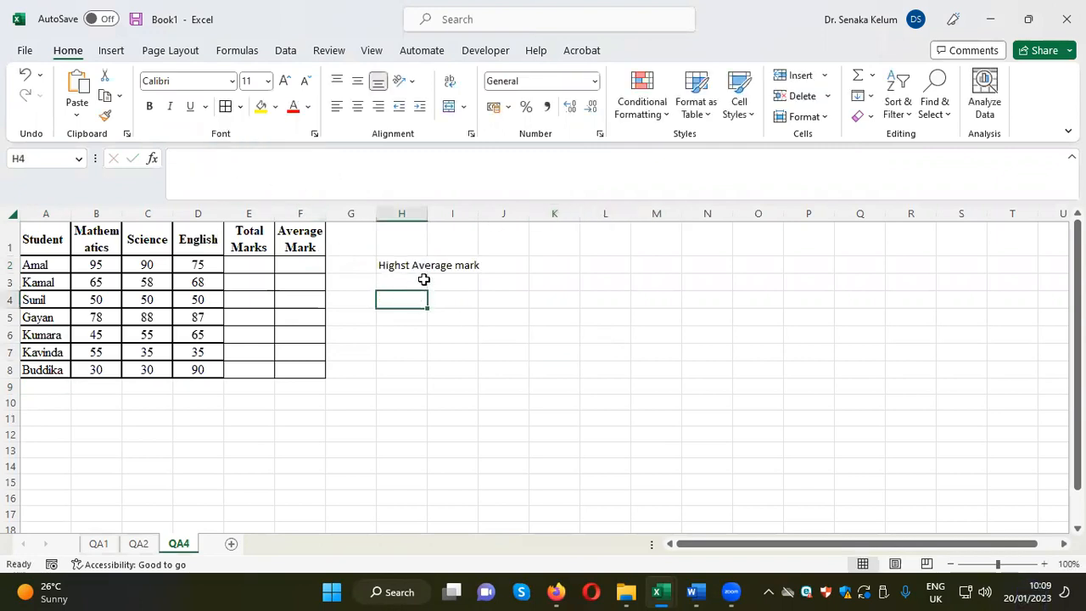
# Step: Enter the label "Lowest Average Mark" in cell H3
pyautogui.write('Lo')
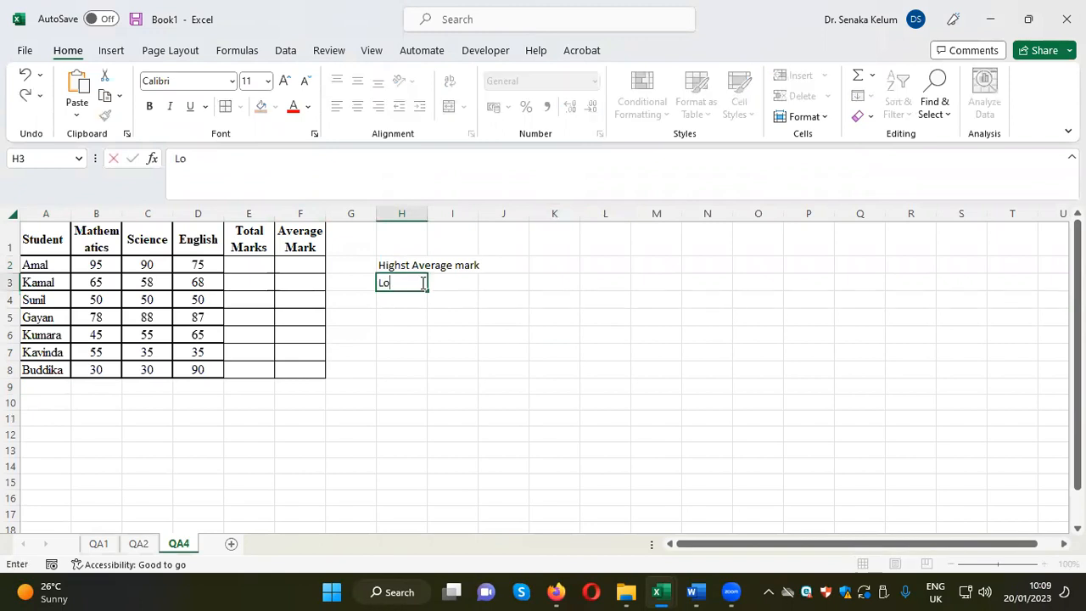
pyautogui.write('west ')
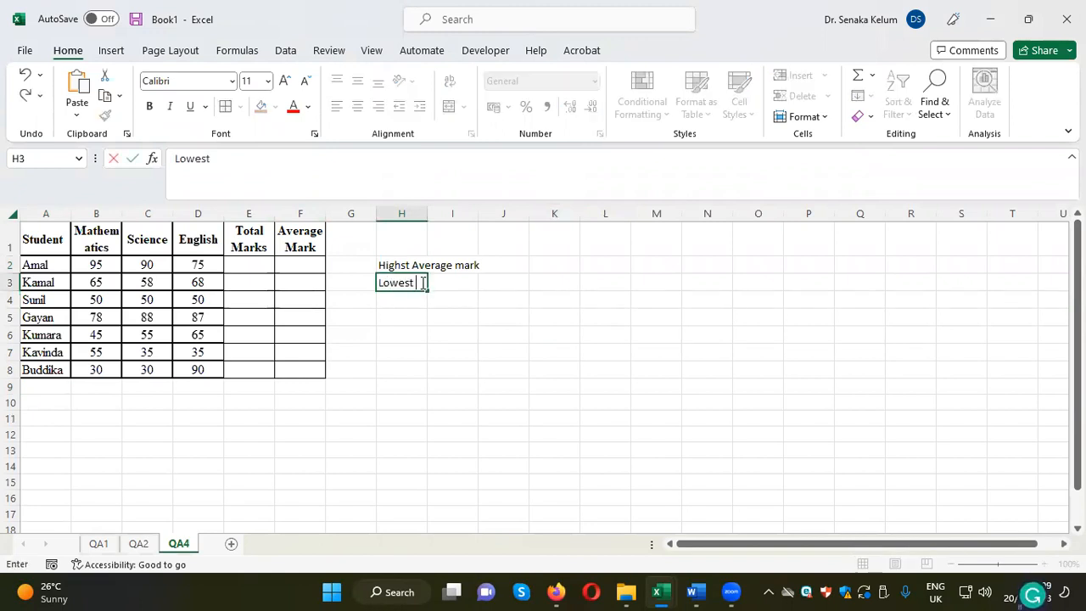
pyautogui.write('Average Marks')
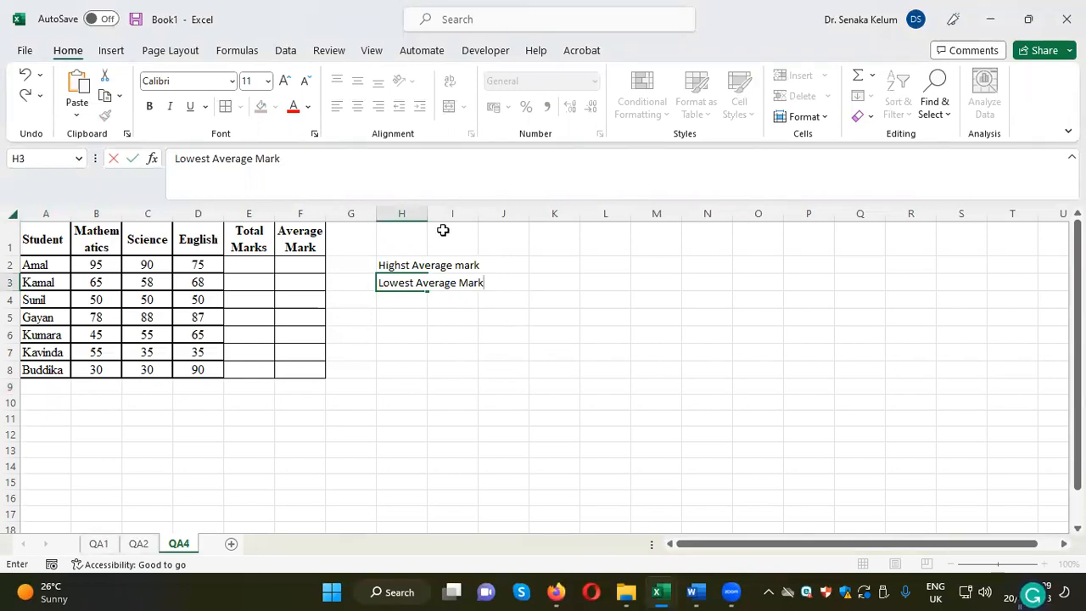
pyautogui.click(511, 348)
# Step: Apply borders and a yellow fill to the result cells K2:K3
pyautogui.moveTo(553, 264); pyautogui.dragTo(560, 283)
pyautogui.click(536, 364)
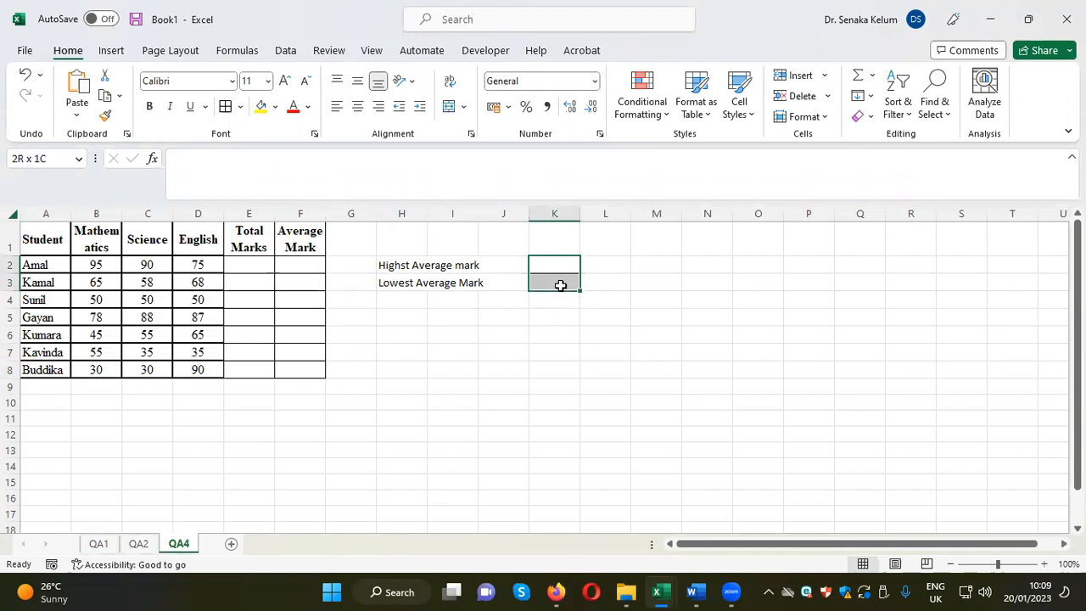
pyautogui.click(261, 106)
pyautogui.click(738, 369)
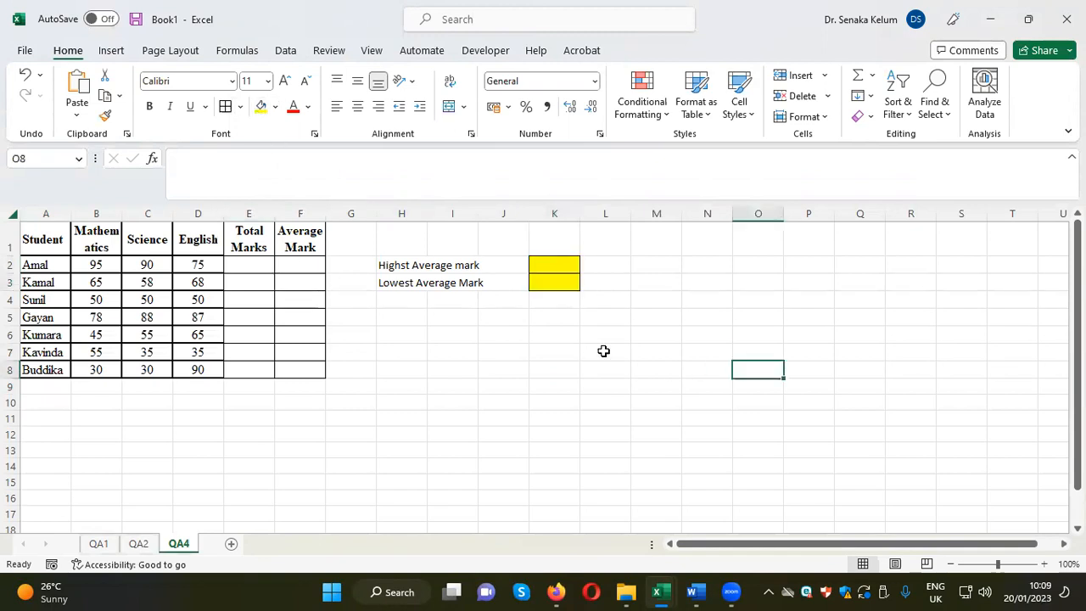
pyautogui.click(563, 269)
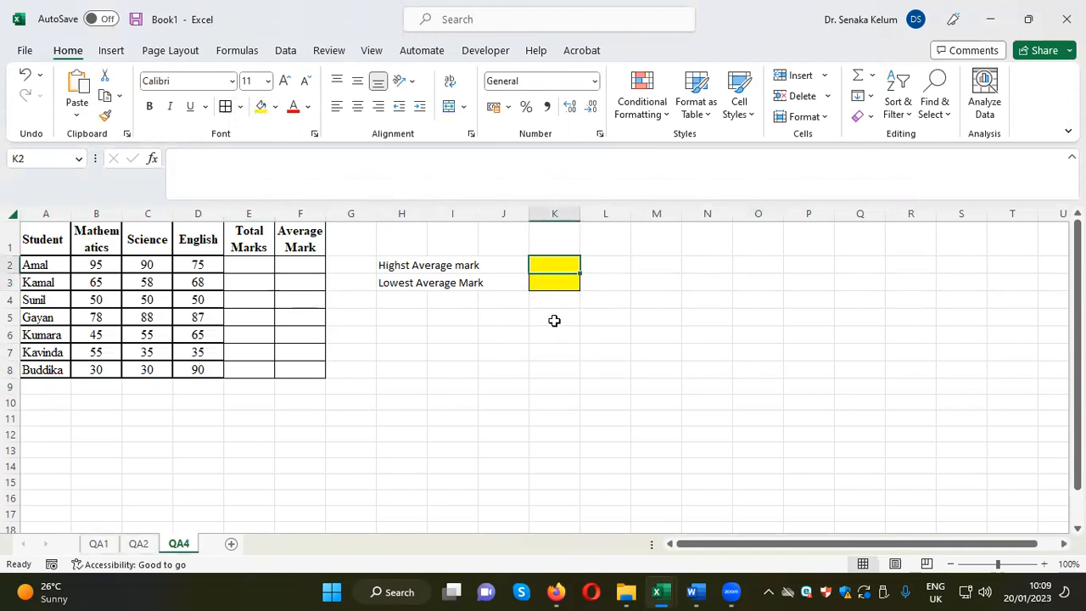
pyautogui.click(311, 234)
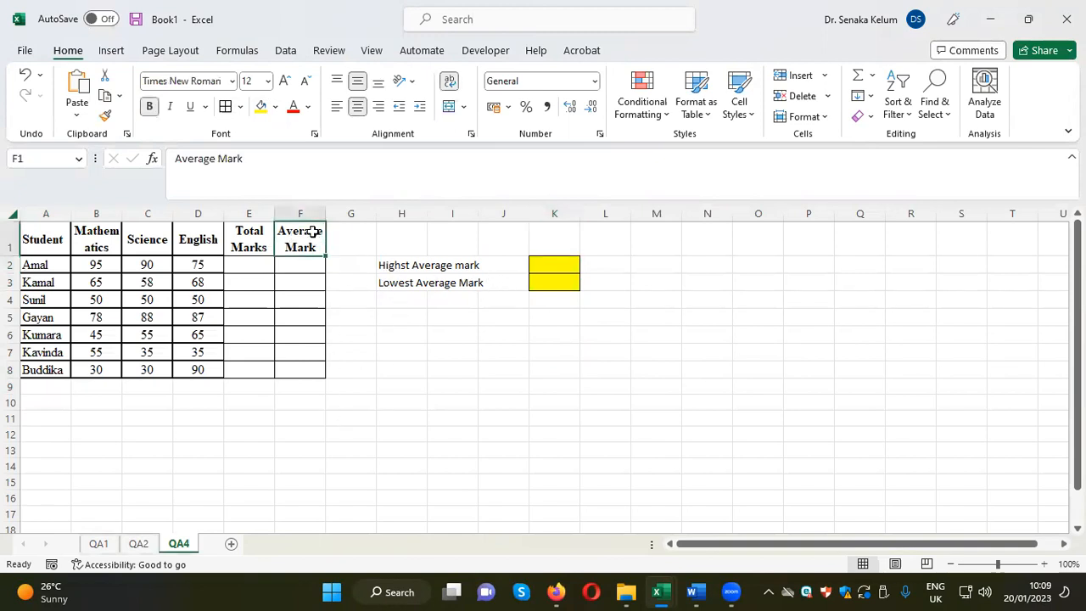
pyautogui.moveTo(305, 235); pyautogui.dragTo(297, 370)
pyautogui.click(559, 336)
pyautogui.click(558, 264)
pyautogui.click(555, 297)
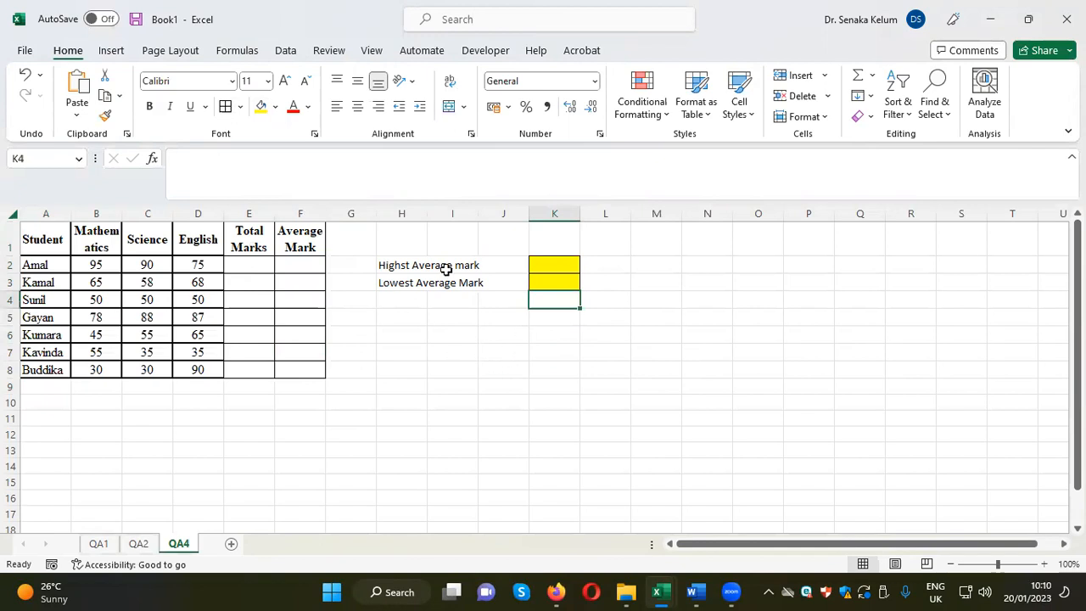
# Step: Check the remaining question 4 tasks in the Word document and return to the QA4 sheet in Excel
pyautogui.moveTo(694, 591)
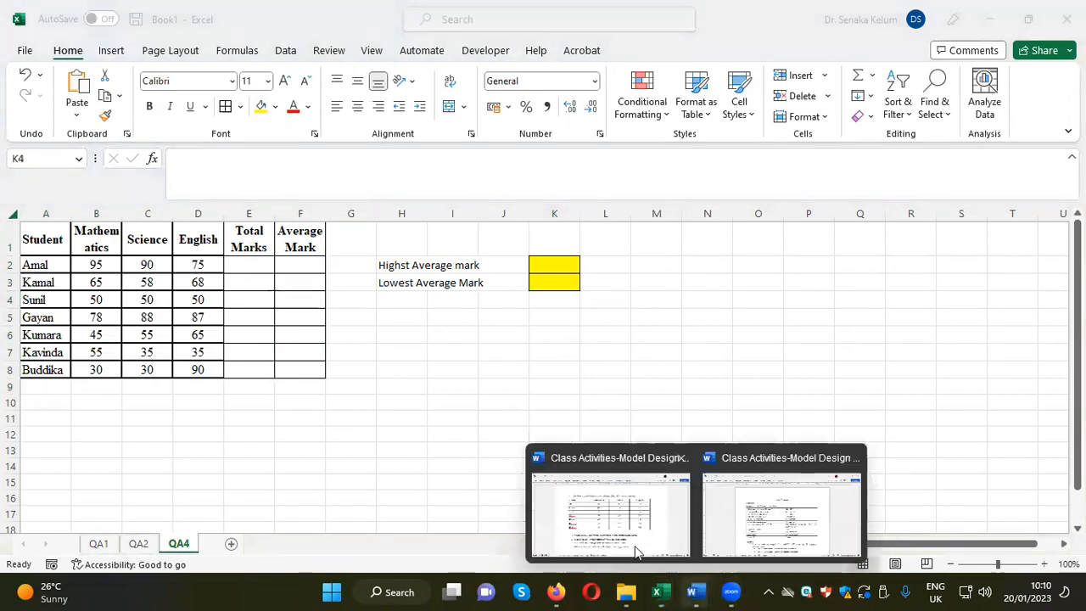
pyautogui.click(637, 548)
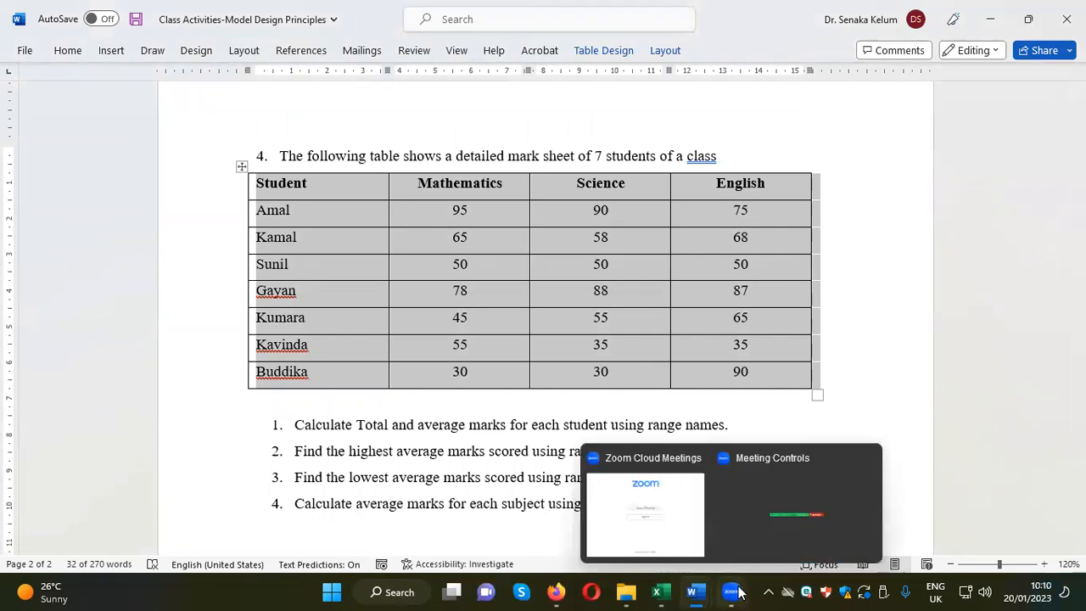
pyautogui.moveTo(694, 591)
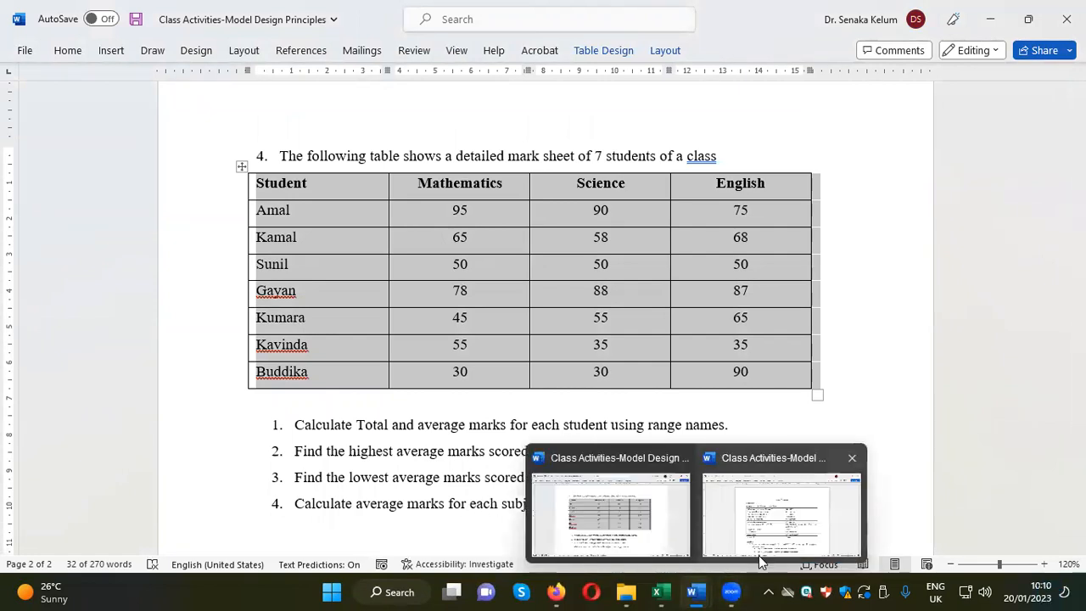
pyautogui.click(656, 591)
pyautogui.click(793, 520)
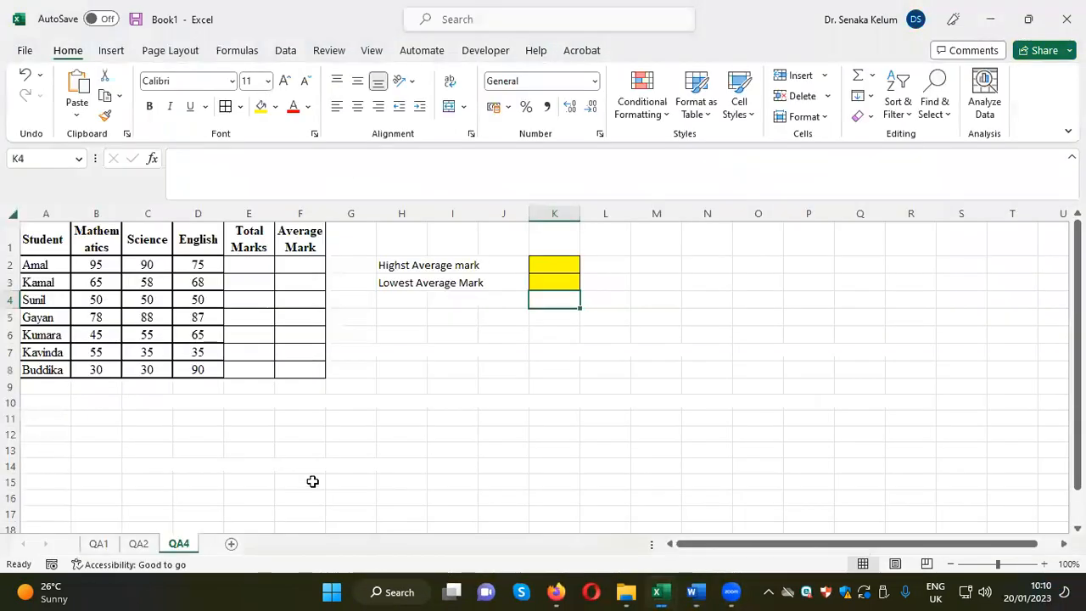
# Step: Enter the label "Average Mark" in cell A9 and apply borders to A9:D9
pyautogui.click(64, 394)
pyautogui.write('Av')
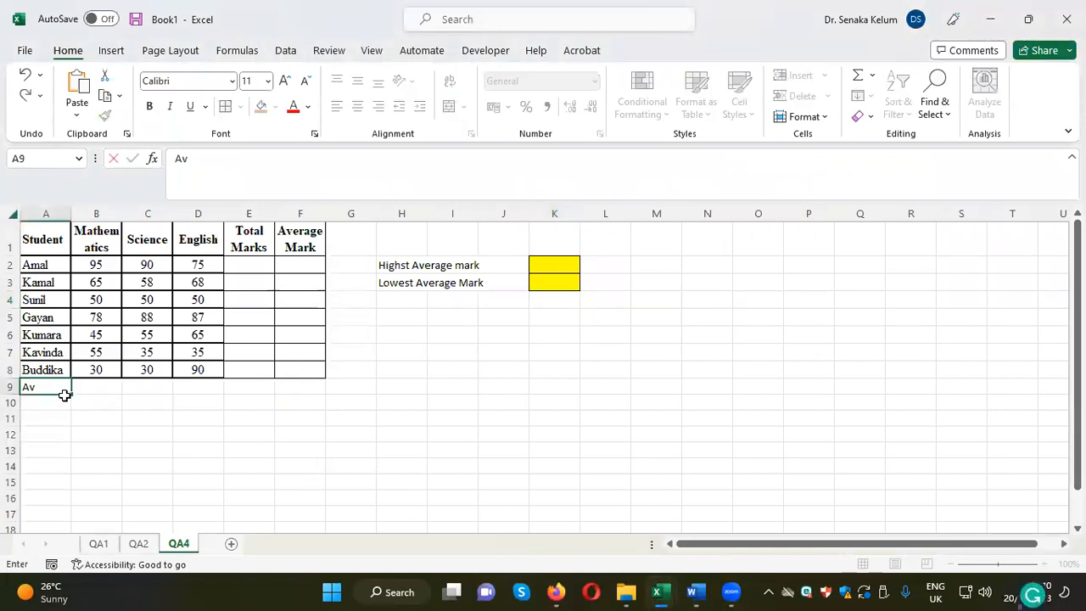
pyautogui.write('erage Mark')
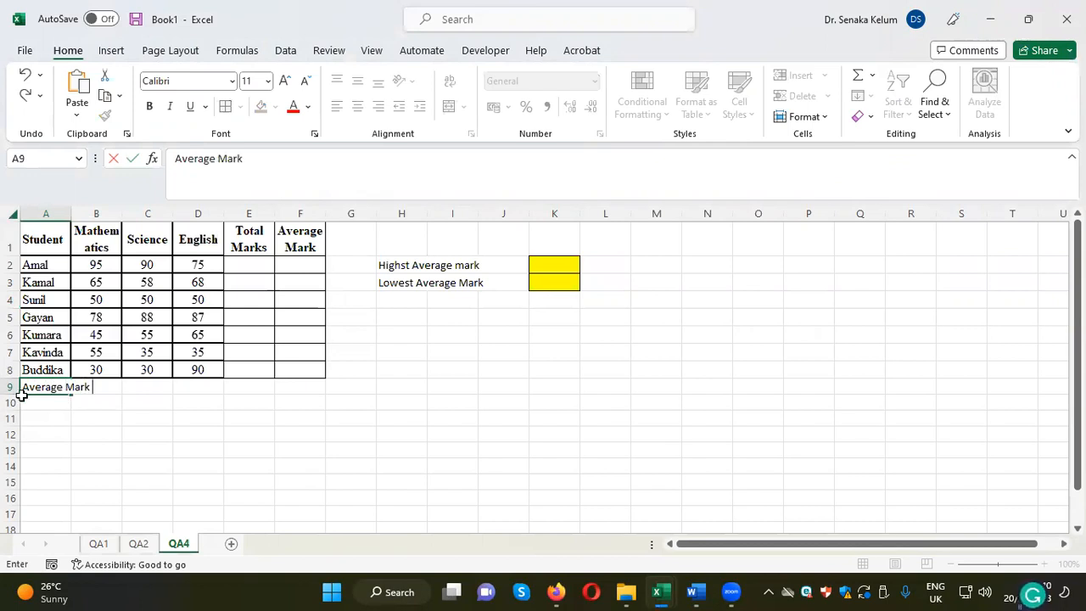
pyautogui.click(85, 432)
pyautogui.moveTo(42, 397); pyautogui.dragTo(201, 393)
pyautogui.click(225, 106)
pyautogui.click(407, 366)
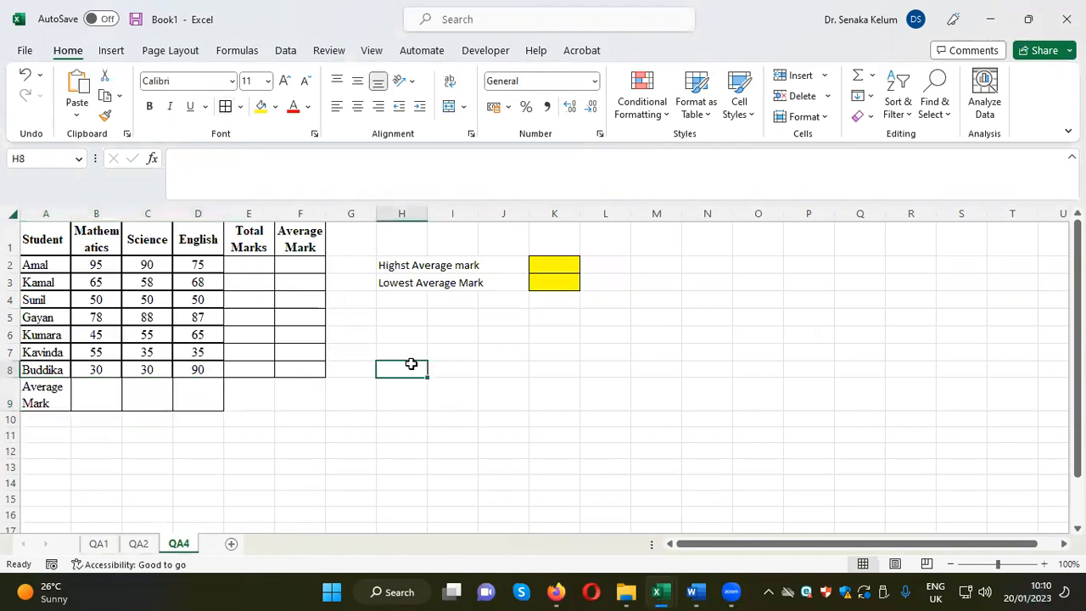
# Step: Fill the Total Marks and Average Mark headers in E1:F1 with yellow
pyautogui.moveTo(252, 235); pyautogui.dragTo(284, 230)
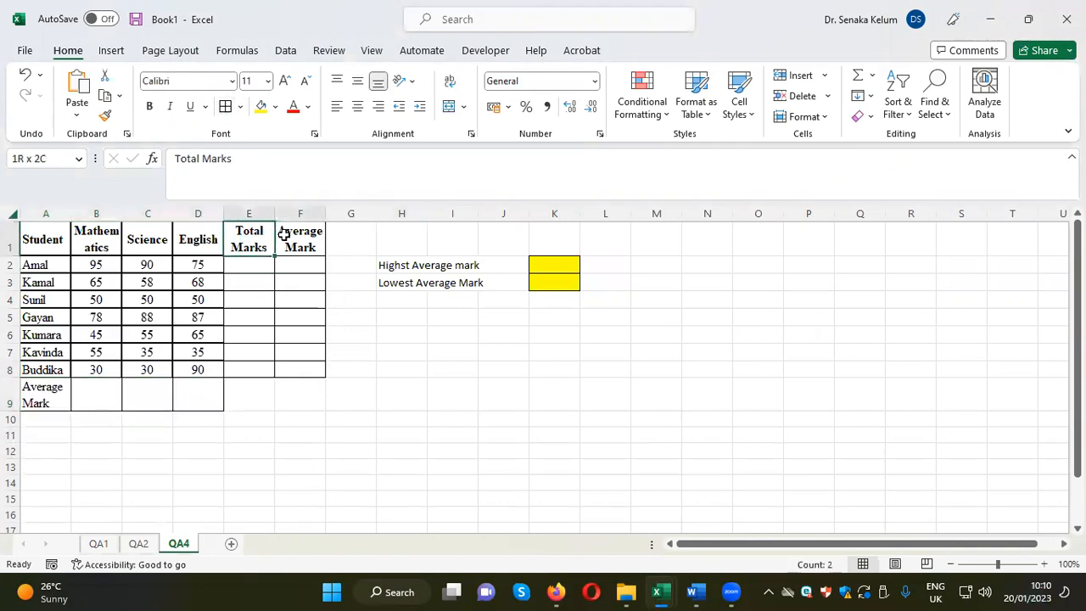
pyautogui.click(261, 106)
pyautogui.click(433, 372)
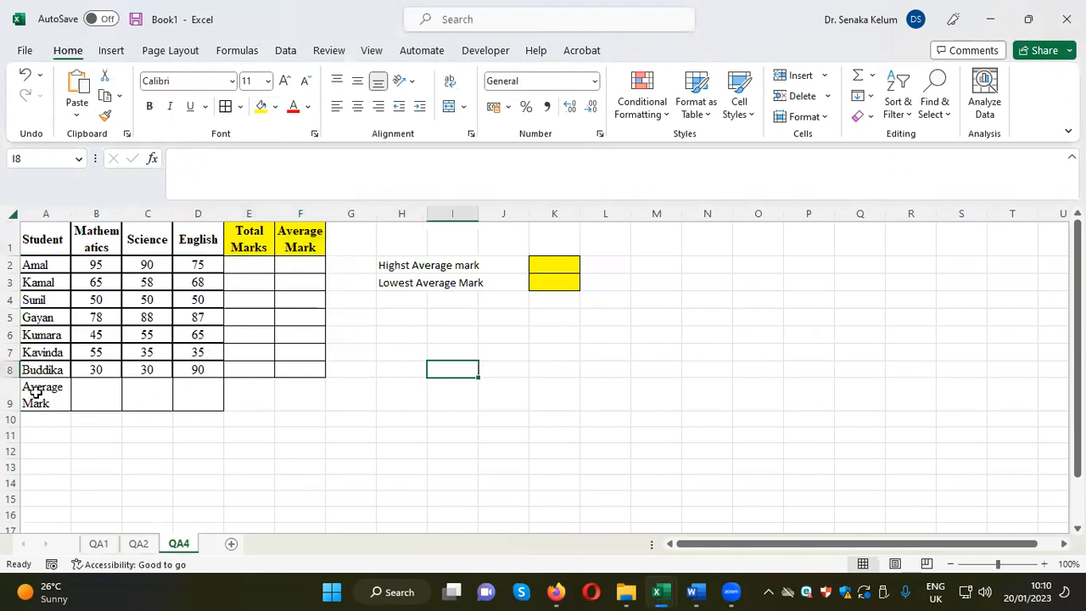
# Step: Format the Average Mark label in A9 as bold with a yellow fill
pyautogui.click(38, 392)
pyautogui.click(149, 106)
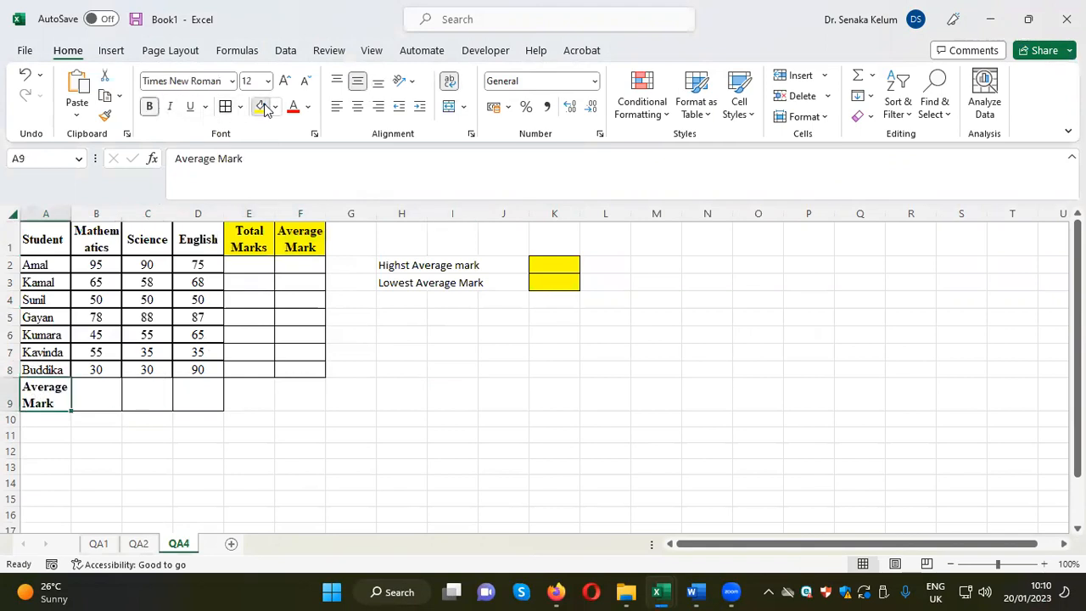
pyautogui.click(261, 106)
pyautogui.click(466, 449)
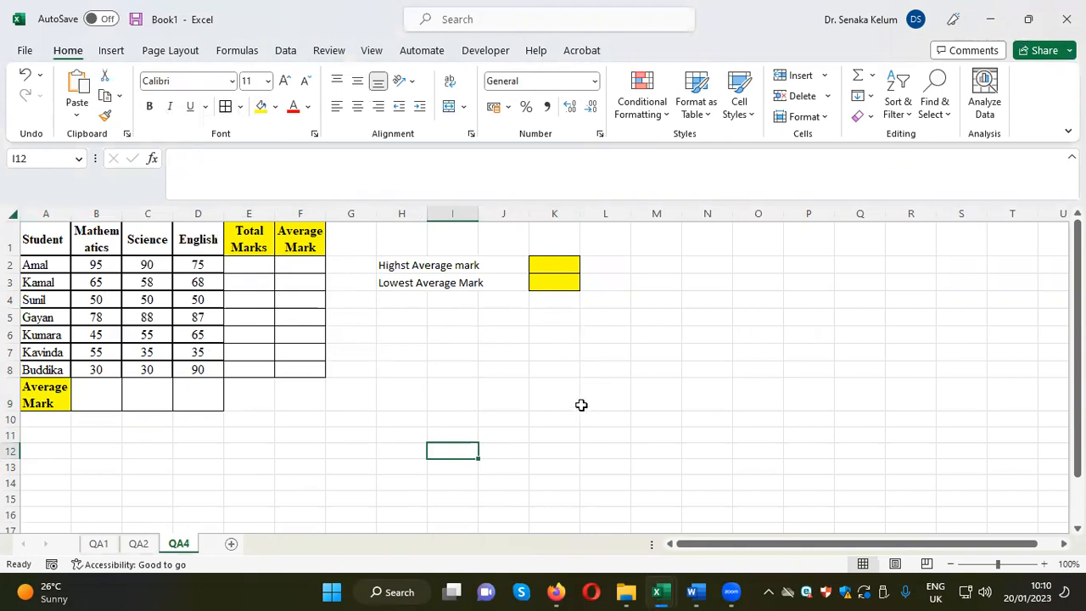
# Step: Create a range name for the Average Mark column from the selection F1:F8, using the top row as the name
pyautogui.moveTo(310, 233); pyautogui.dragTo(296, 371)
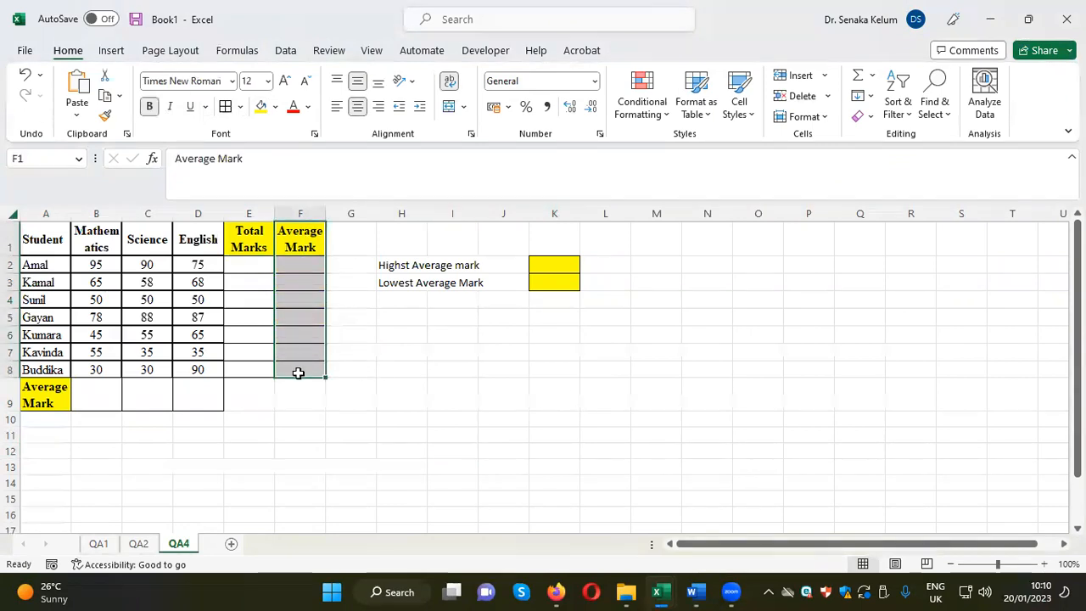
pyautogui.click(236, 51)
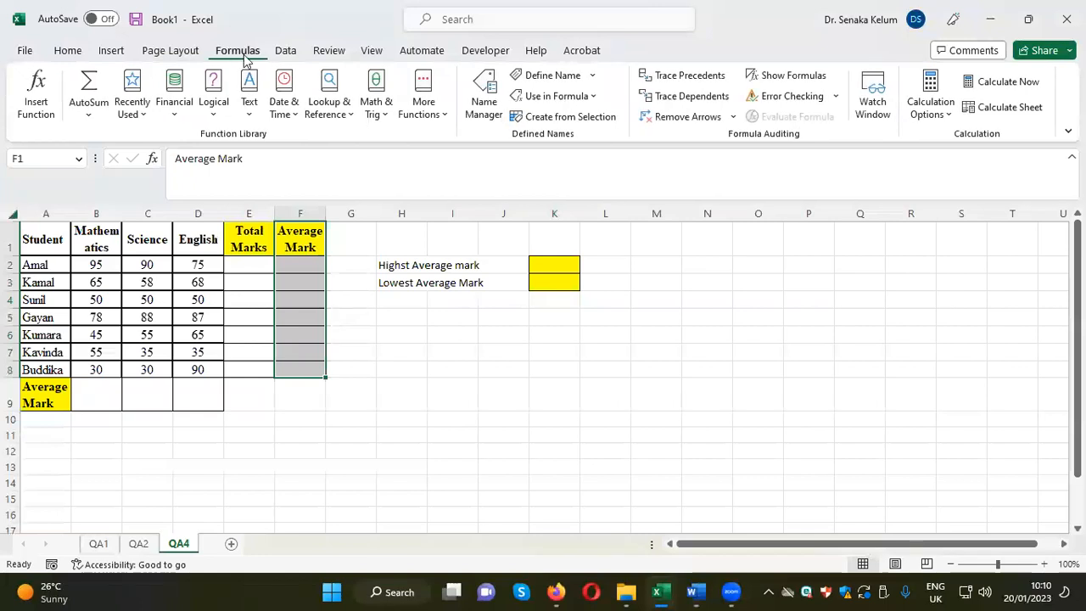
pyautogui.click(596, 124)
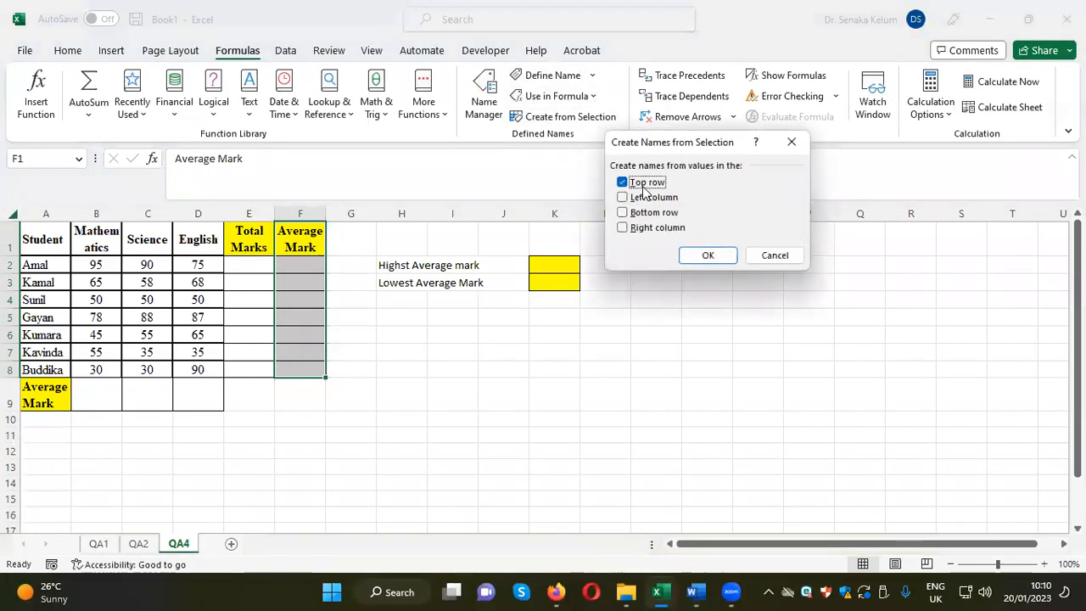
pyautogui.click(718, 255)
pyautogui.click(661, 416)
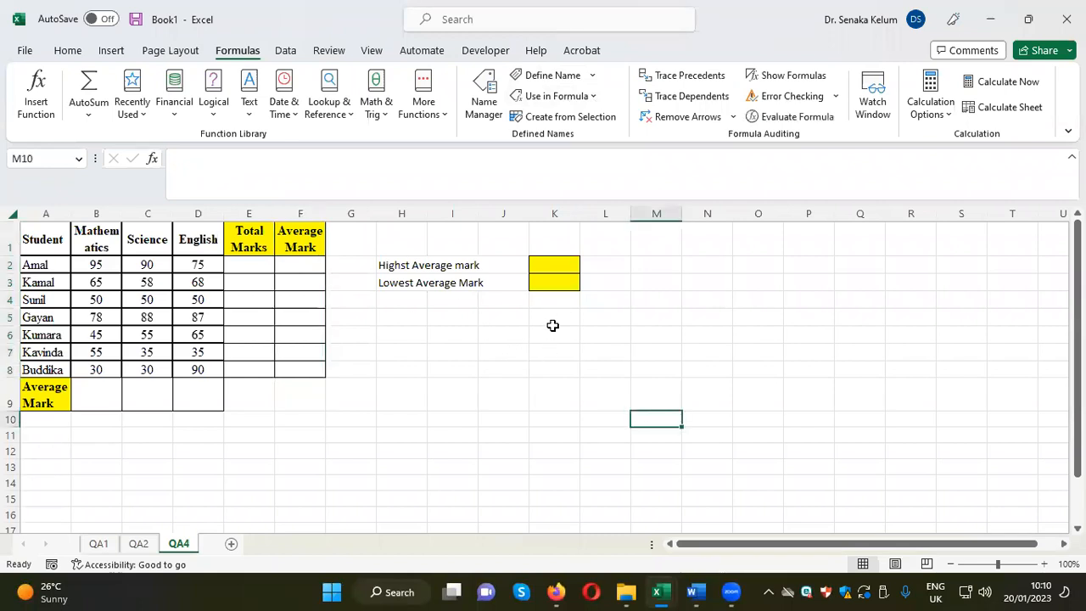
# Step: Calculate the highest average mark in K2 with the MAX function on the range name Average_Mark
pyautogui.click(554, 265)
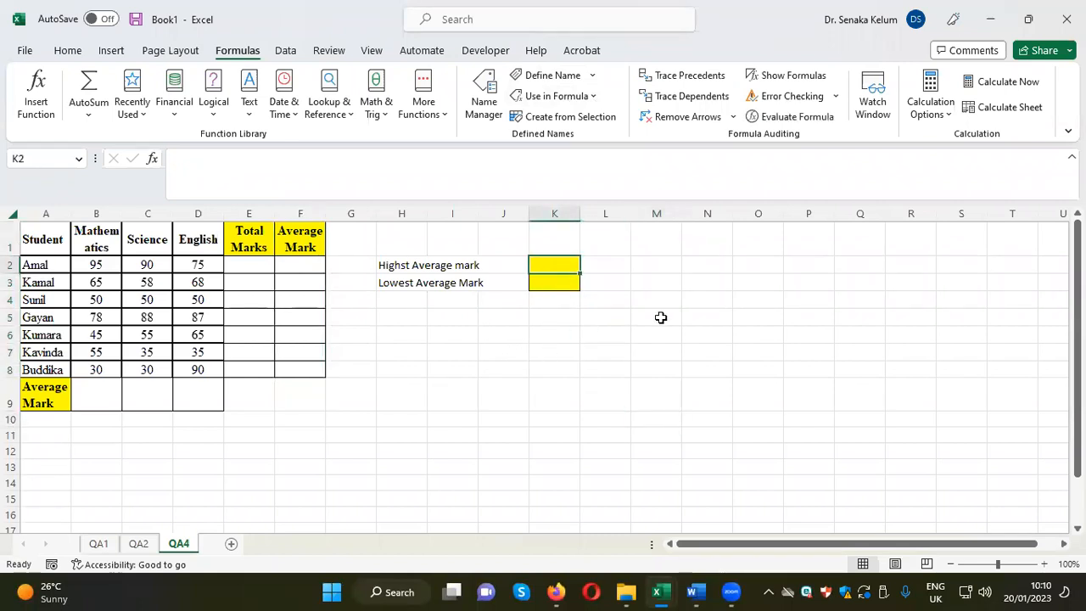
pyautogui.write('=')
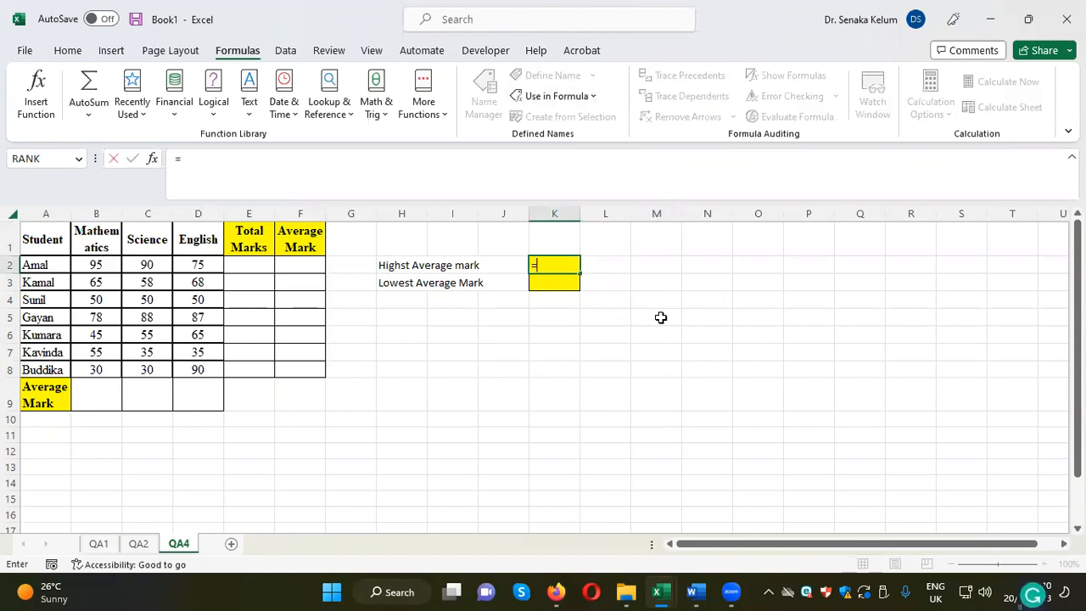
pyautogui.write('ma')
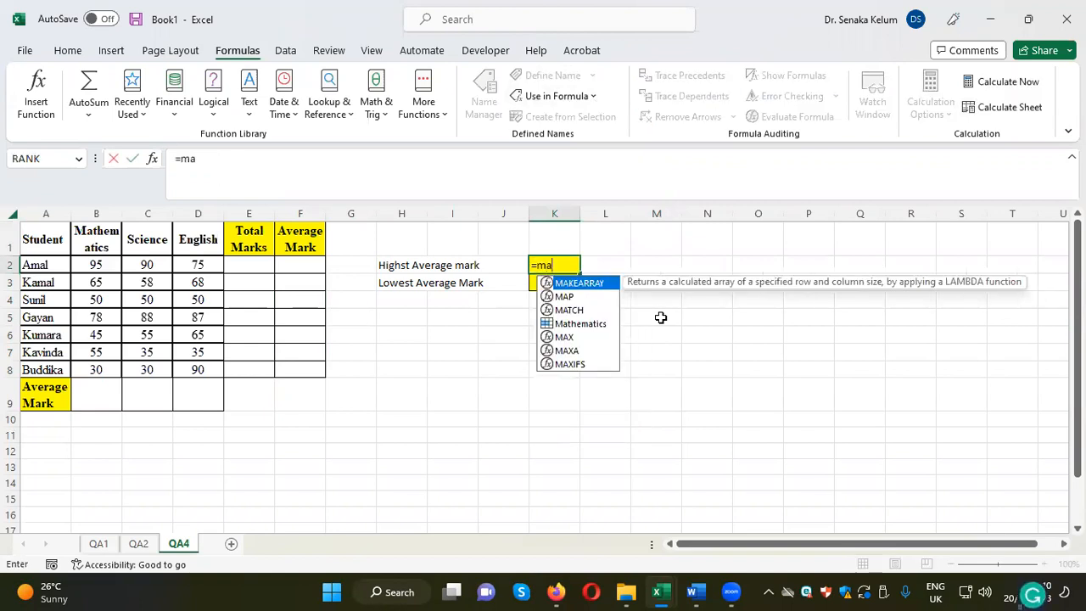
pyautogui.click(577, 337)
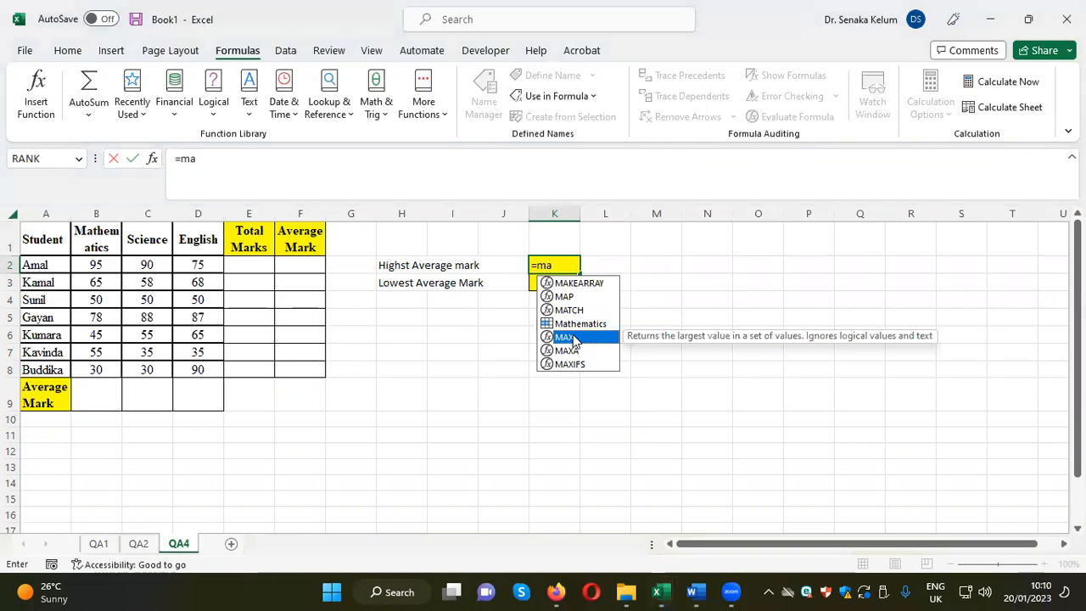
pyautogui.doubleClick(574, 337)
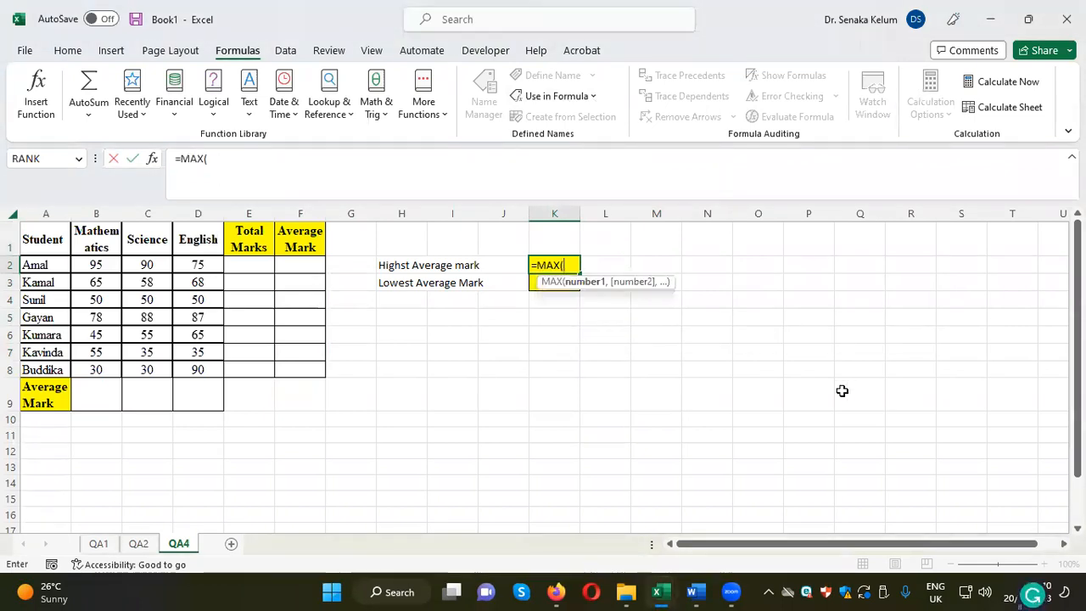
pyautogui.write('av')
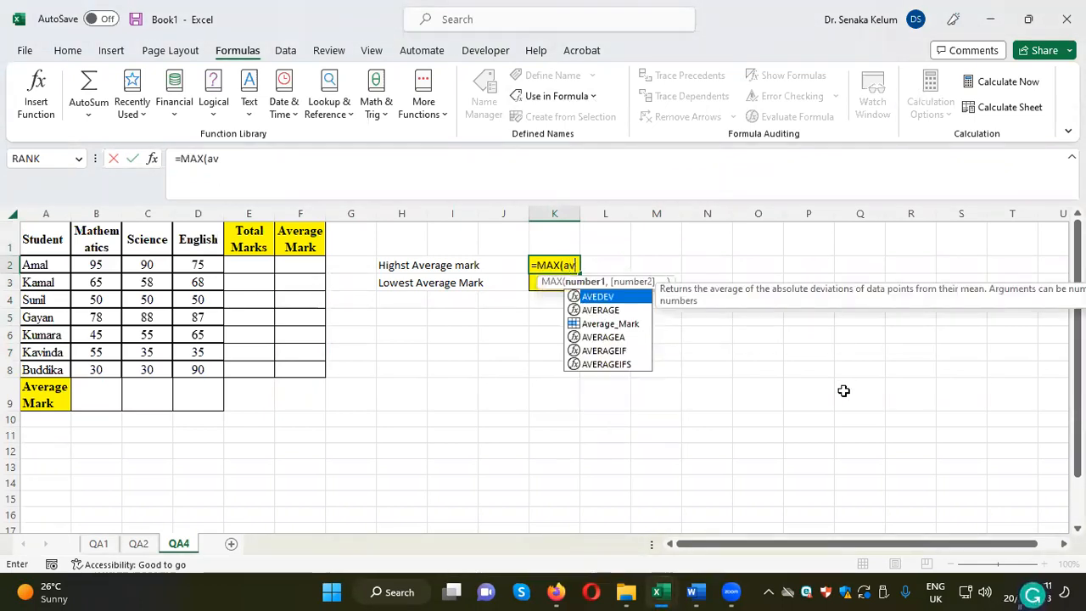
pyautogui.press('Down')
pyautogui.press('Down')
pyautogui.press('Tab')
pyautogui.press('Return')
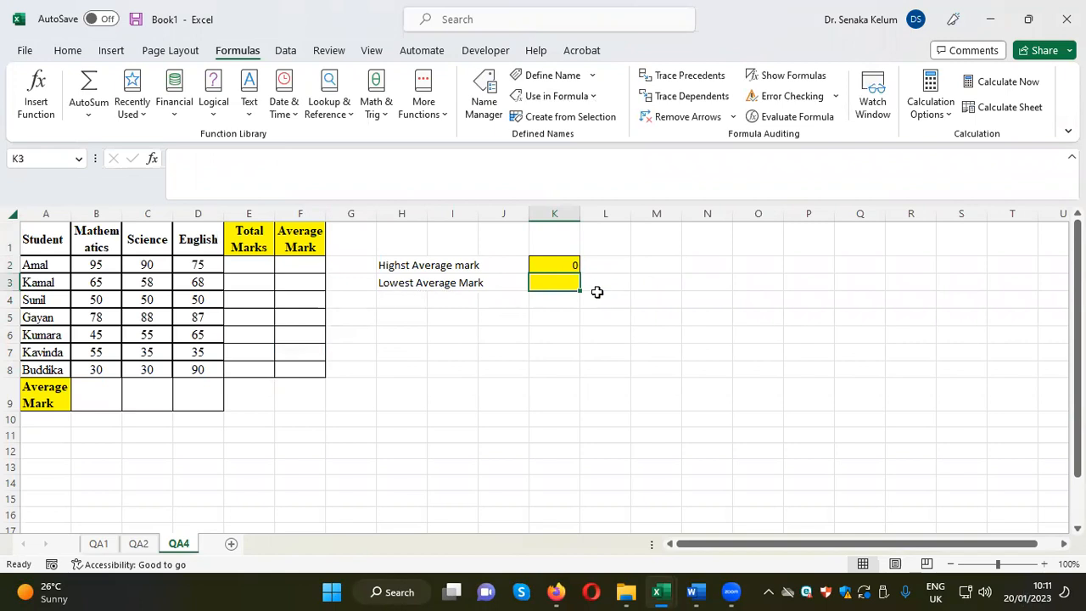
# Step: Calculate the lowest average mark in K3 with the MIN function on the range name Average_Mark
pyautogui.write('=min')
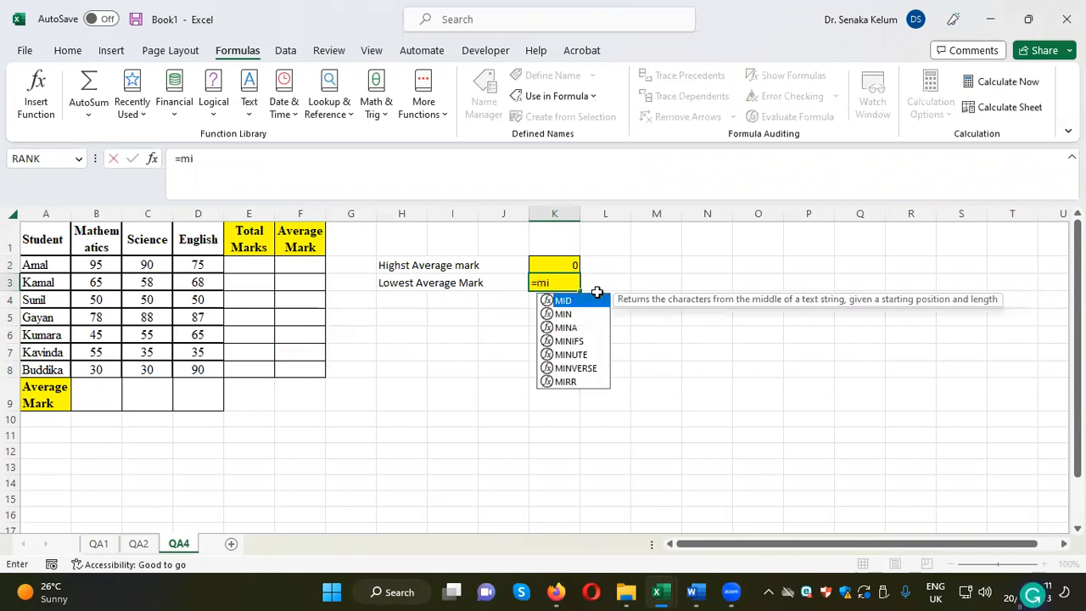
pyautogui.doubleClick(564, 301)
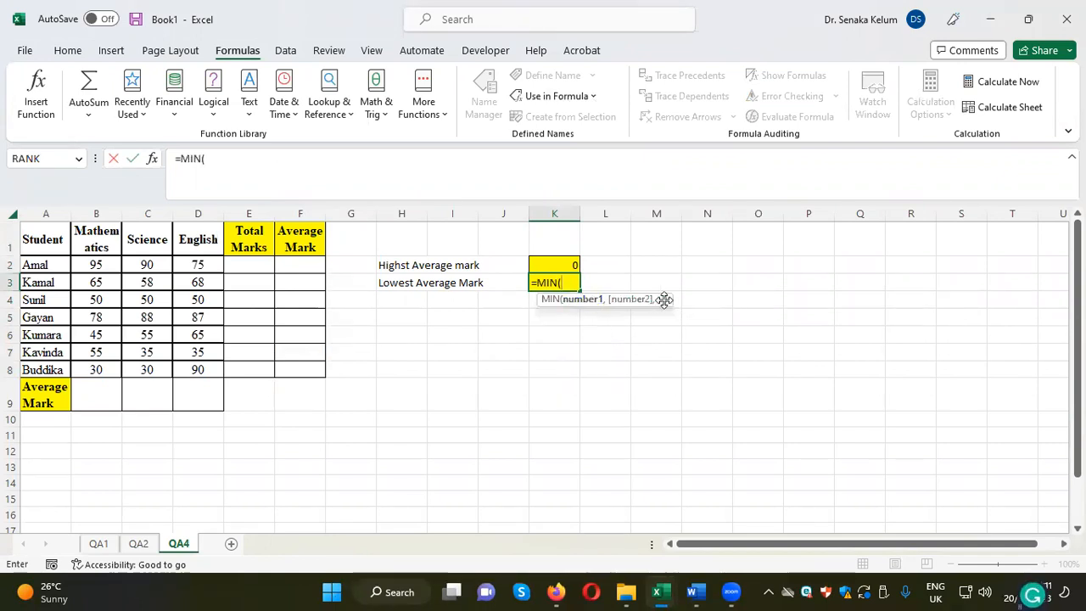
pyautogui.write('A')
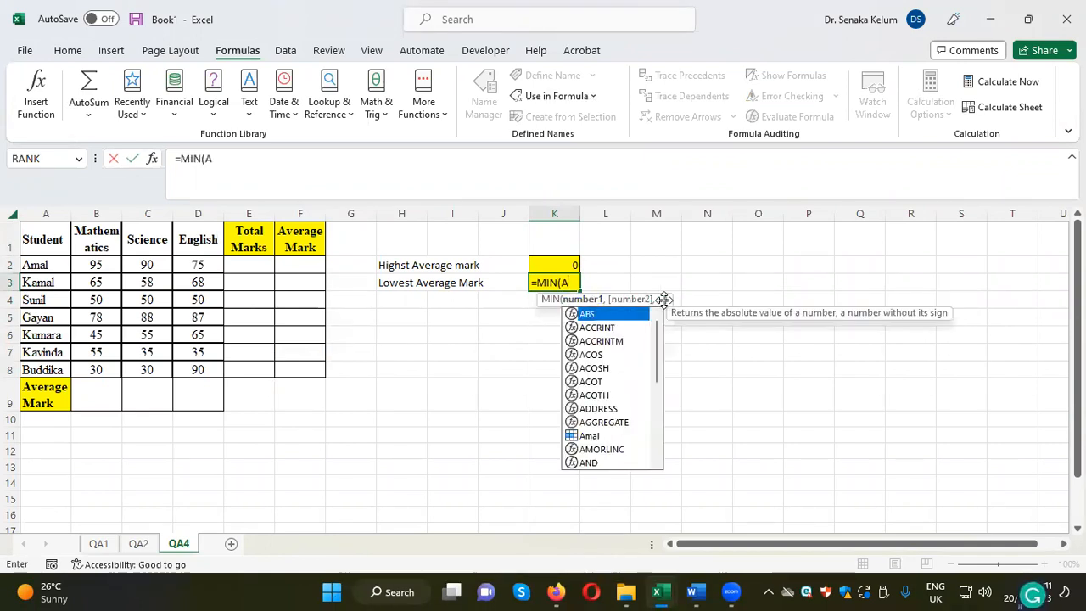
pyautogui.write('v')
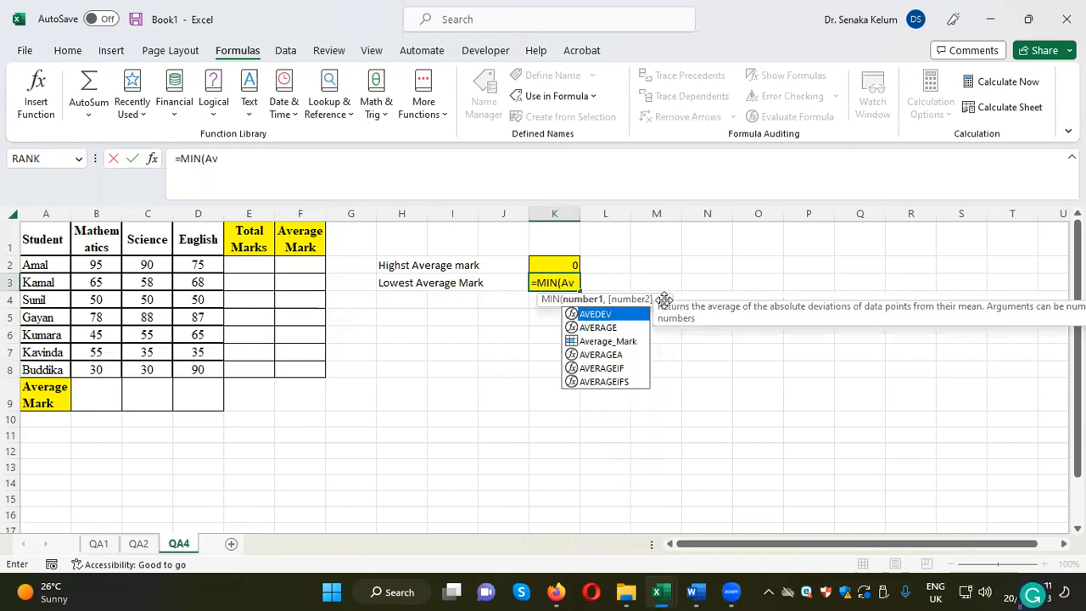
pyautogui.doubleClick(607, 340)
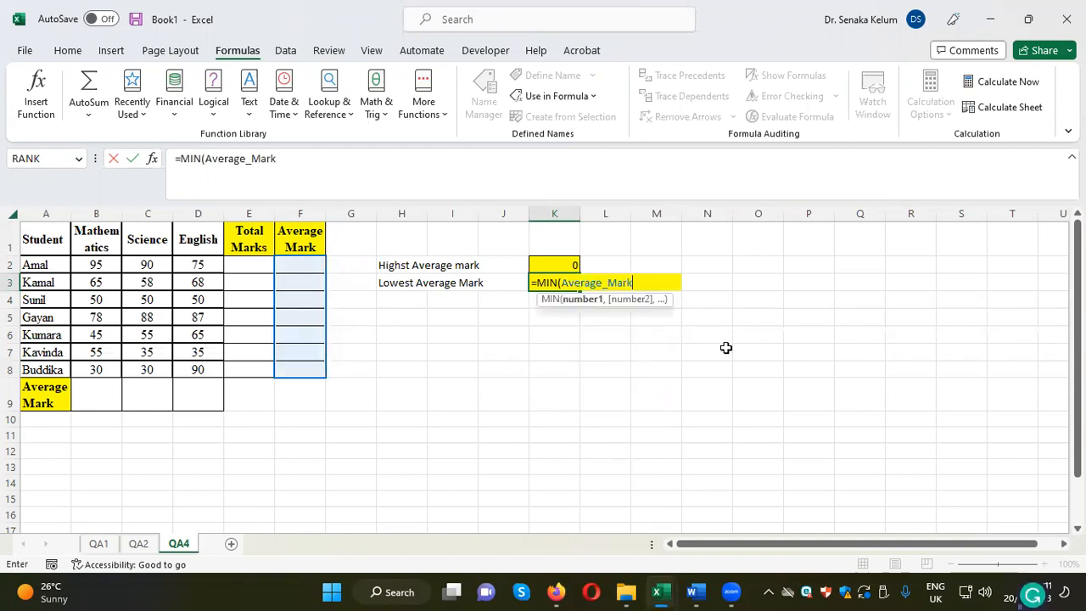
pyautogui.press('Return')
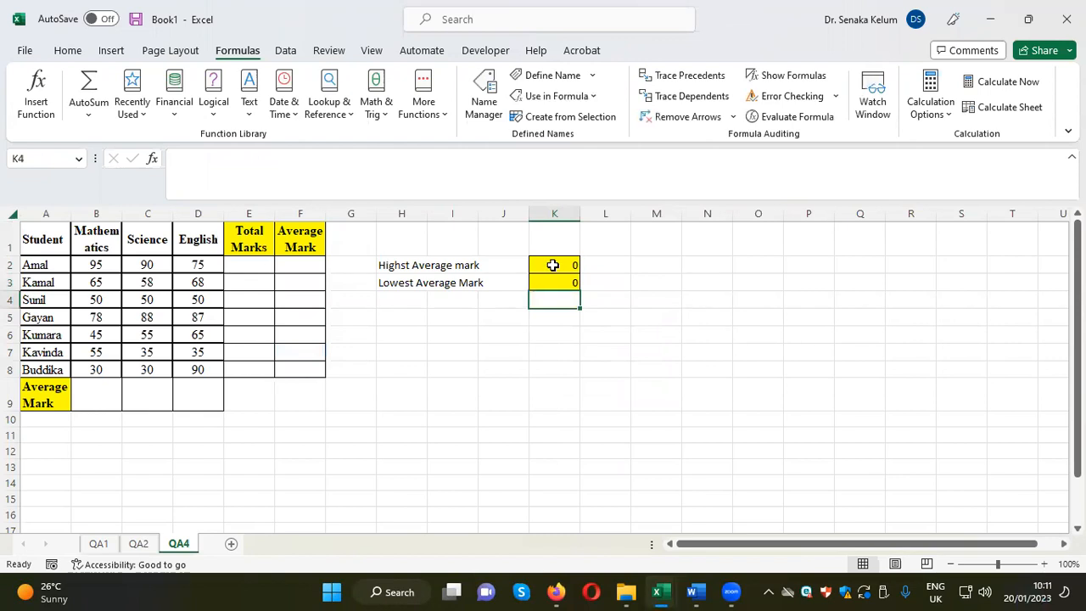
# Step: Apply the Comma Style number format to the highest and lowest average mark cells K2:K3
pyautogui.moveTo(553, 265); pyautogui.dragTo(552, 282)
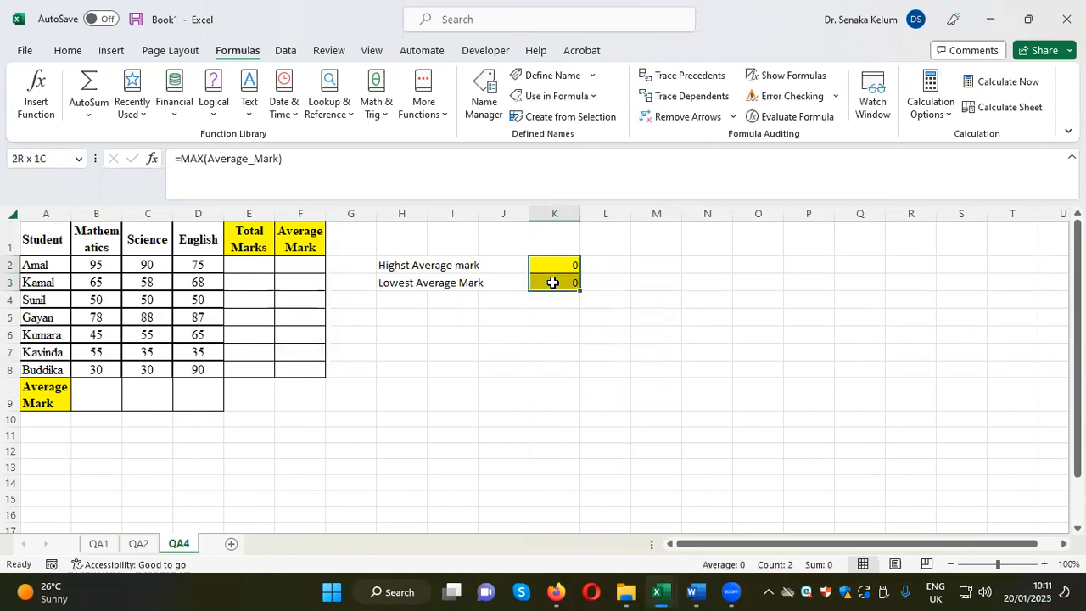
pyautogui.click(69, 50)
pyautogui.click(545, 106)
pyautogui.click(707, 283)
# Step: Apply the Comma Style number format to the total and average cells E2:F8 and the subject average cells B9:D9
pyautogui.click(246, 265)
pyautogui.moveTo(294, 264); pyautogui.dragTo(303, 366)
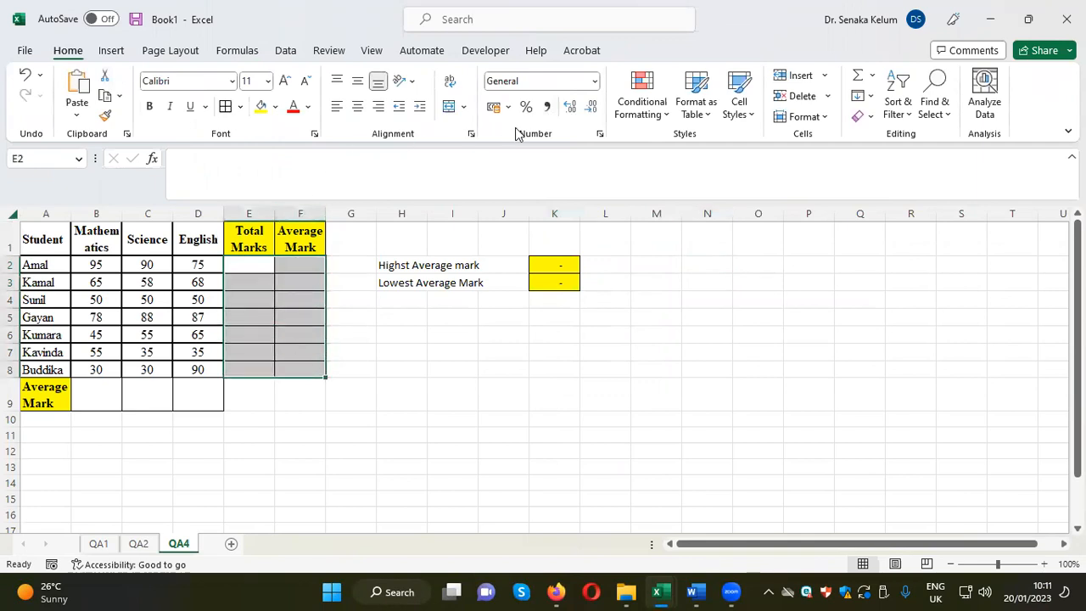
pyautogui.click(545, 106)
pyautogui.click(683, 282)
pyautogui.moveTo(93, 397); pyautogui.dragTo(188, 398)
pyautogui.click(546, 106)
pyautogui.click(658, 292)
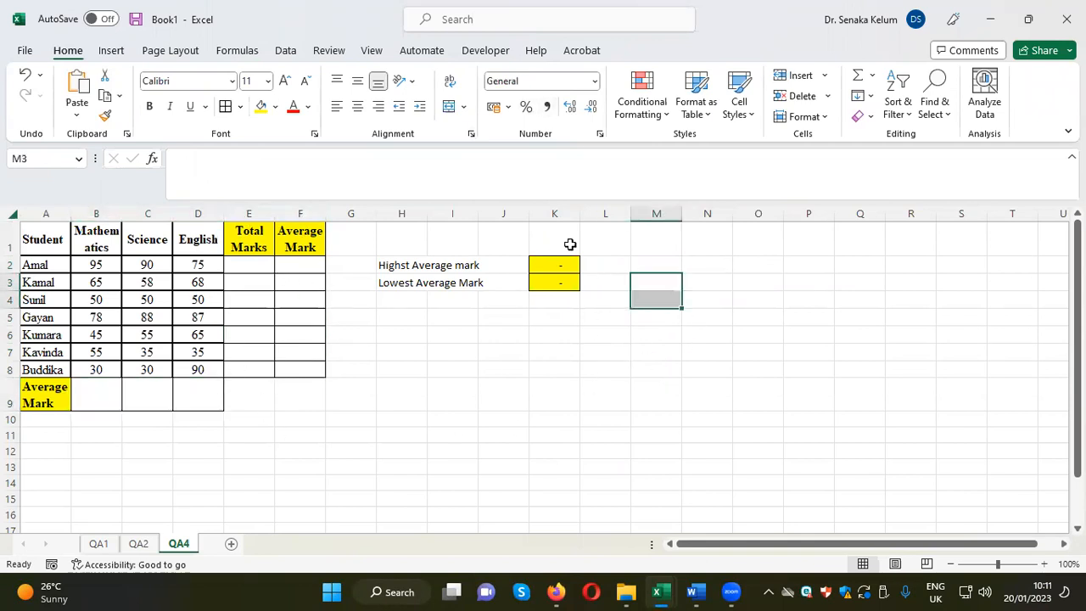
# Step: Review the formulas in K2 and K3 and the Average Mark column F1:F8 they refer to
pyautogui.click(547, 268)
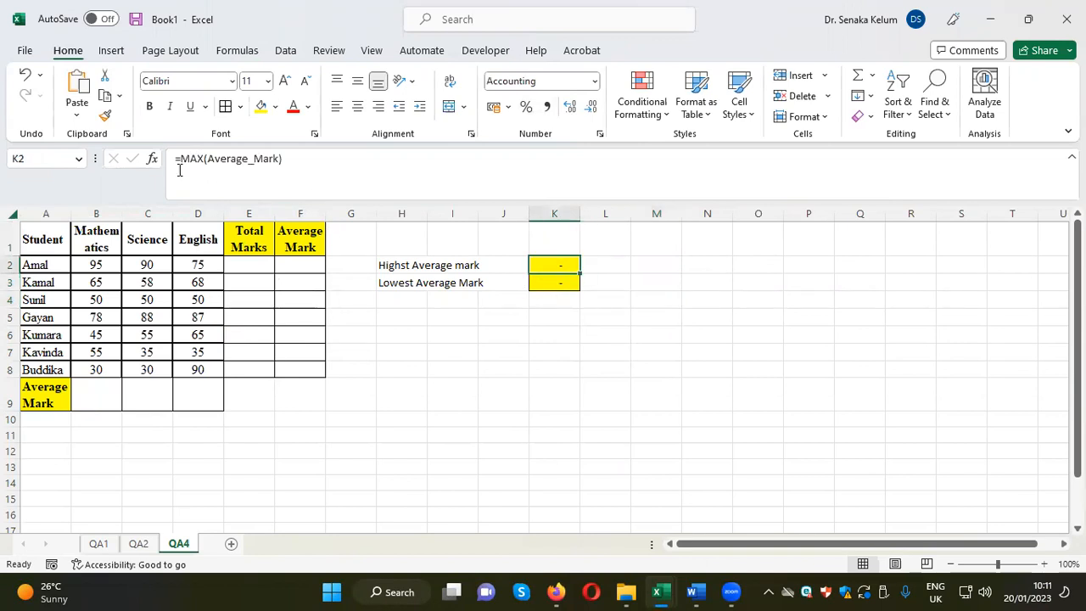
pyautogui.click(552, 284)
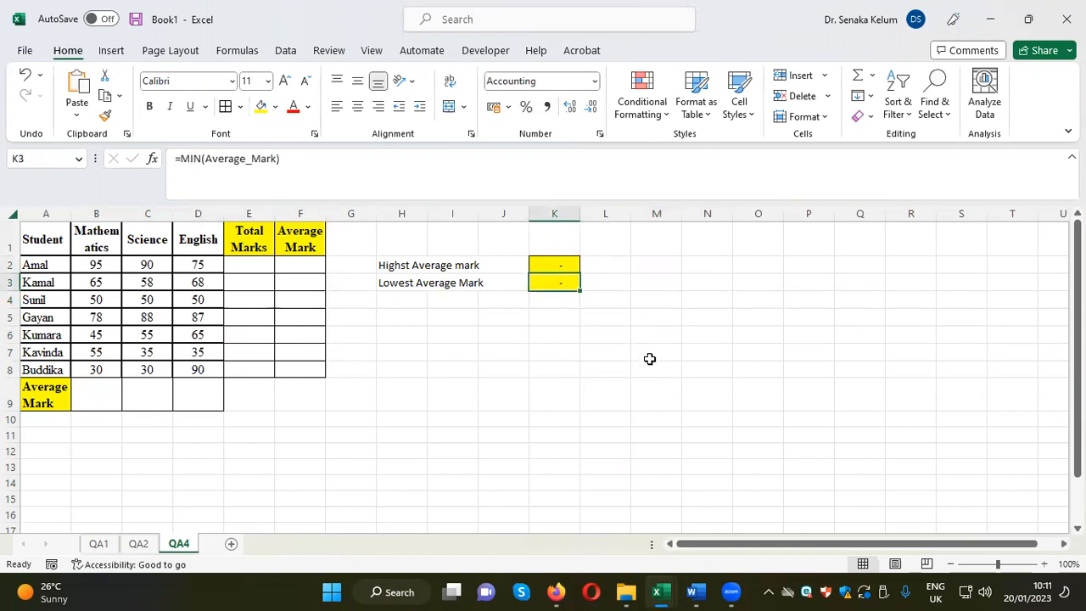
pyautogui.moveTo(300, 238); pyautogui.dragTo(306, 374)
pyautogui.click(712, 392)
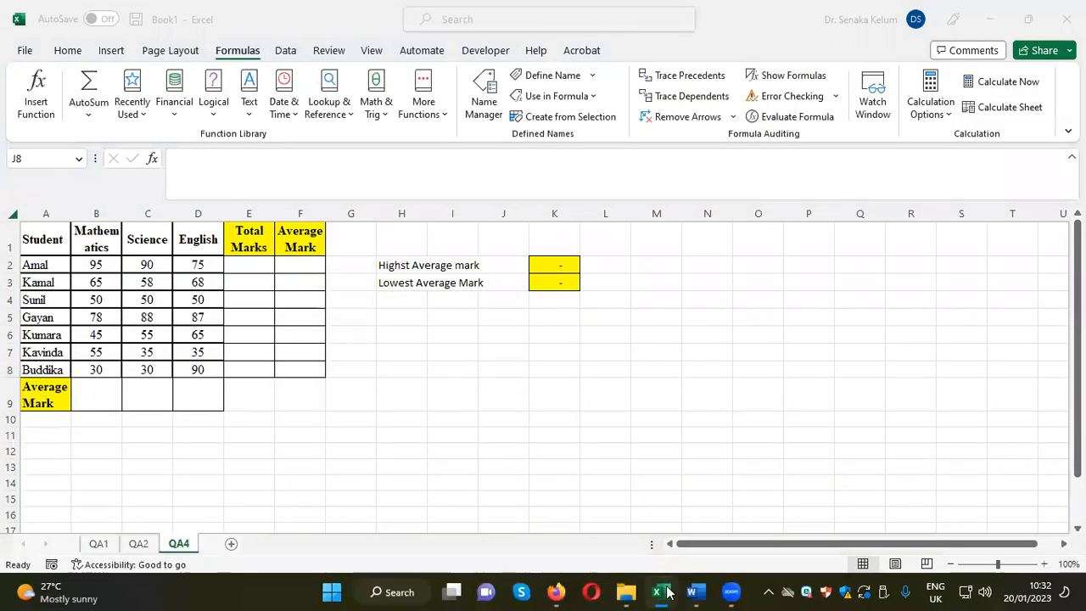
# Step: Switch to the Class Activity Answers workbook and examine the Total Marks formulas in E3:E9 on sheet CAQ4
pyautogui.moveTo(662, 591)
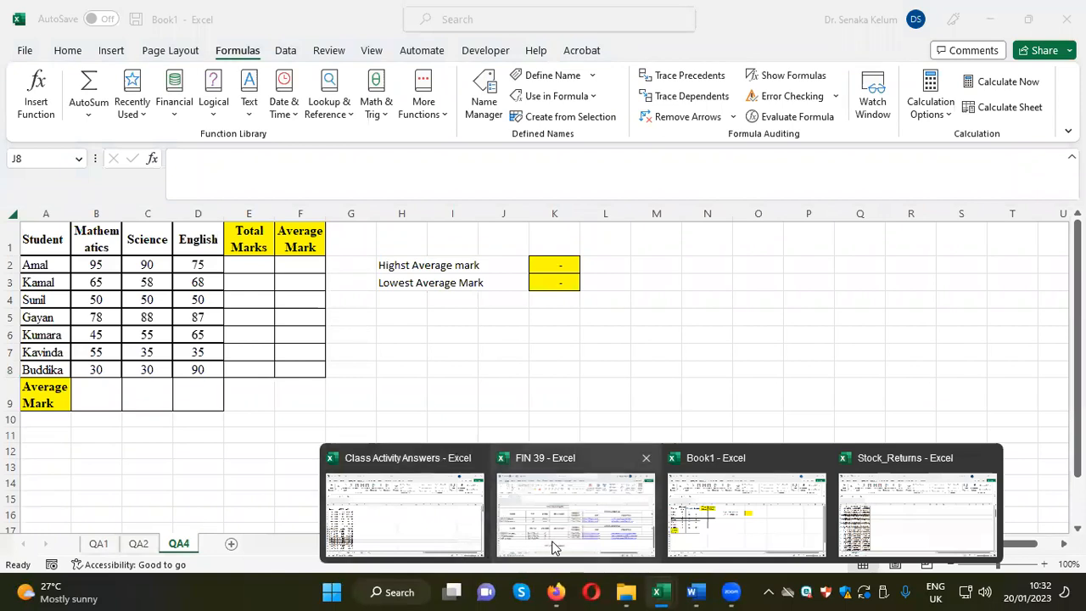
pyautogui.click(413, 528)
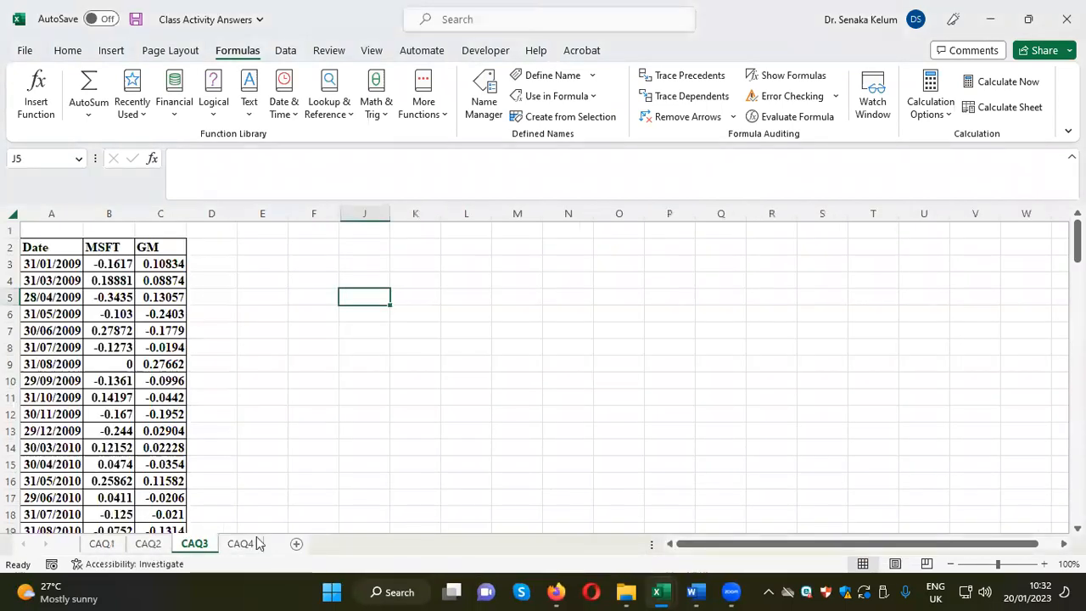
pyautogui.click(255, 542)
pyautogui.click(340, 264)
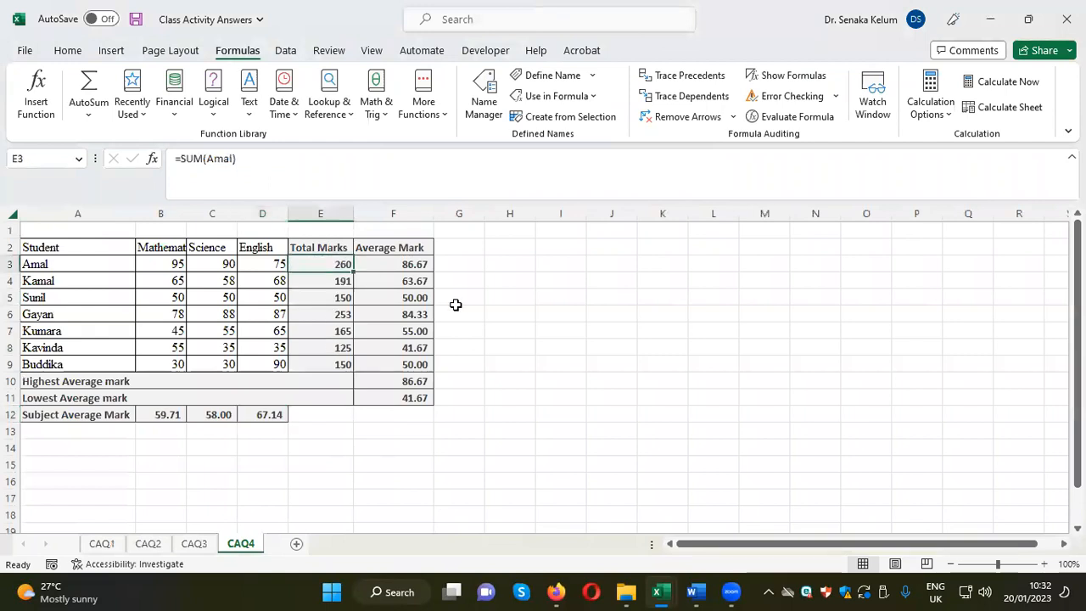
pyautogui.click(345, 281)
pyautogui.click(349, 296)
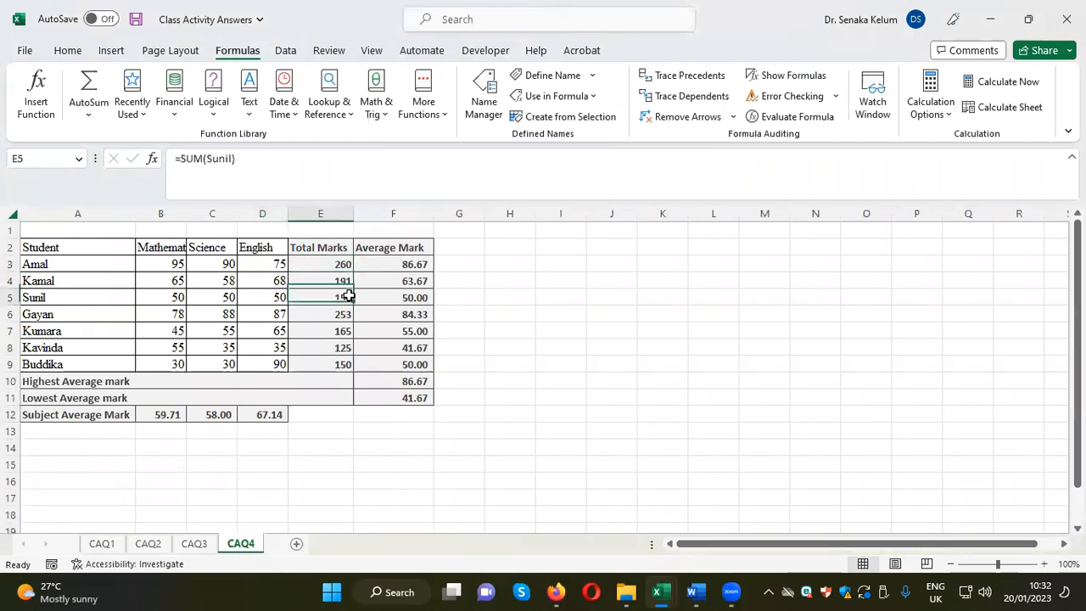
pyautogui.click(349, 316)
pyautogui.click(347, 332)
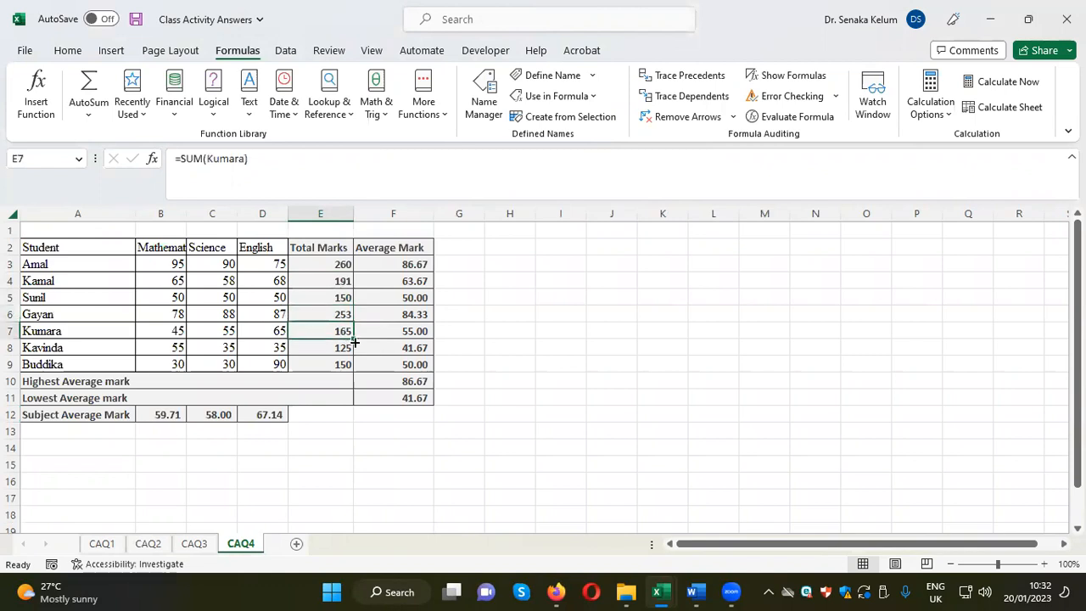
pyautogui.click(346, 349)
pyautogui.click(350, 364)
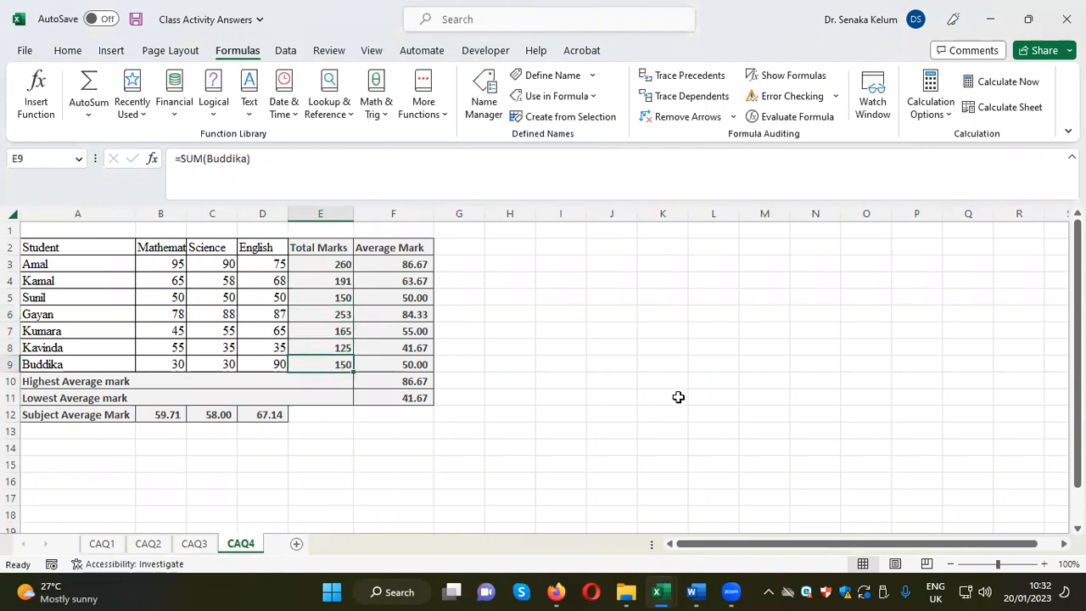
# Step: Examine the Average Mark formula of each student in F3:F9
pyautogui.click(419, 265)
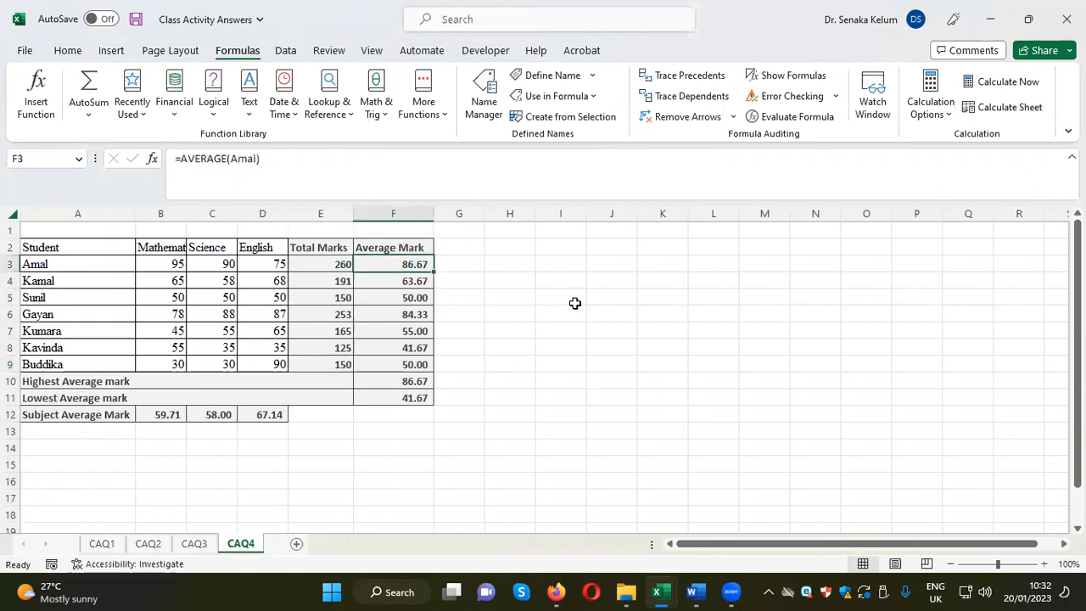
pyautogui.click(416, 282)
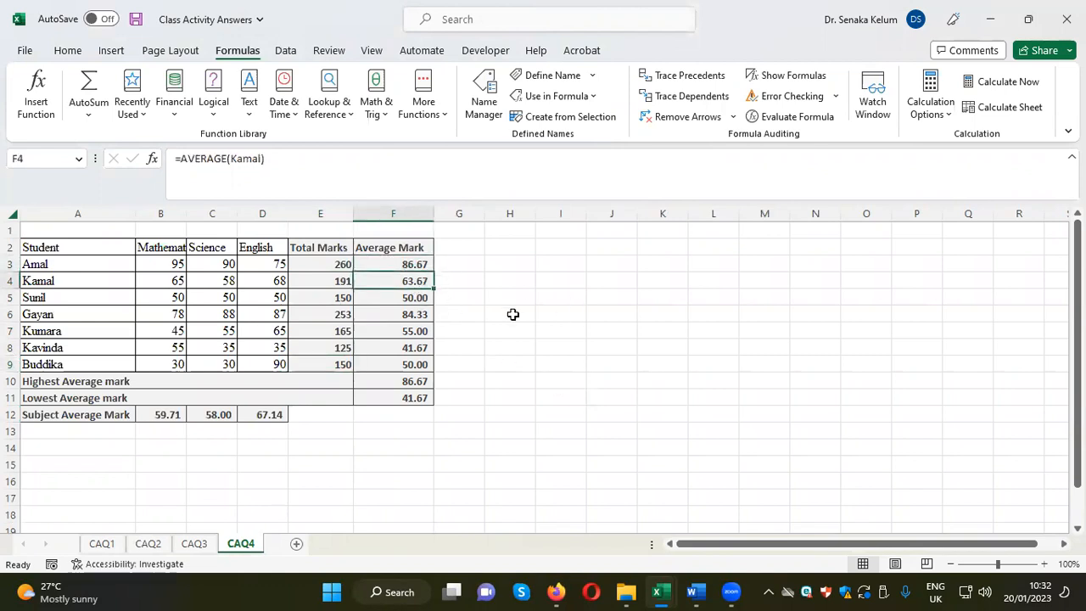
pyautogui.click(416, 298)
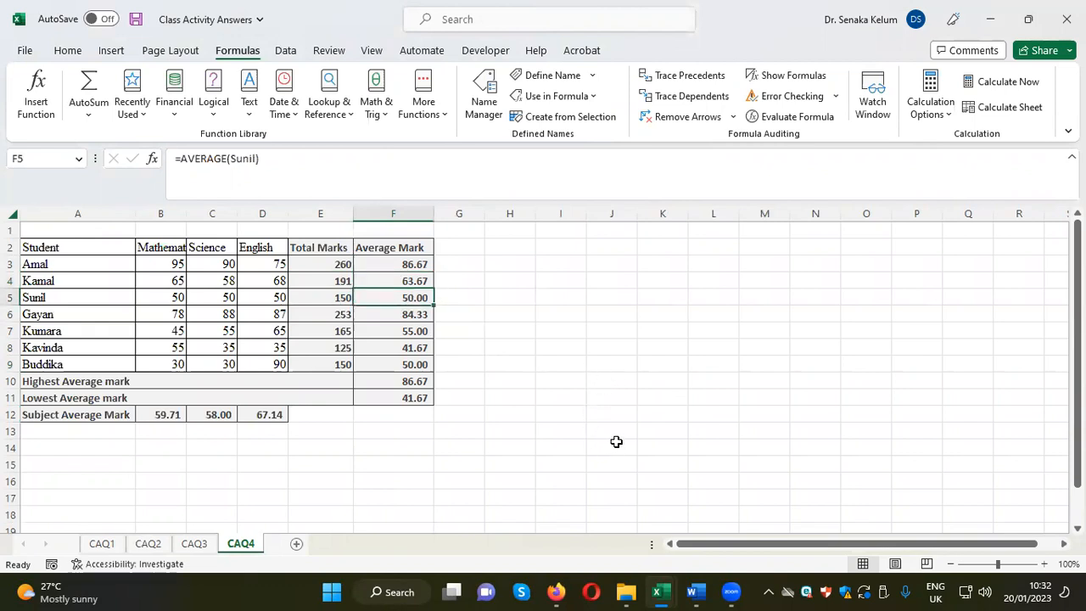
pyautogui.click(414, 316)
pyautogui.click(410, 331)
pyautogui.click(412, 350)
pyautogui.click(422, 365)
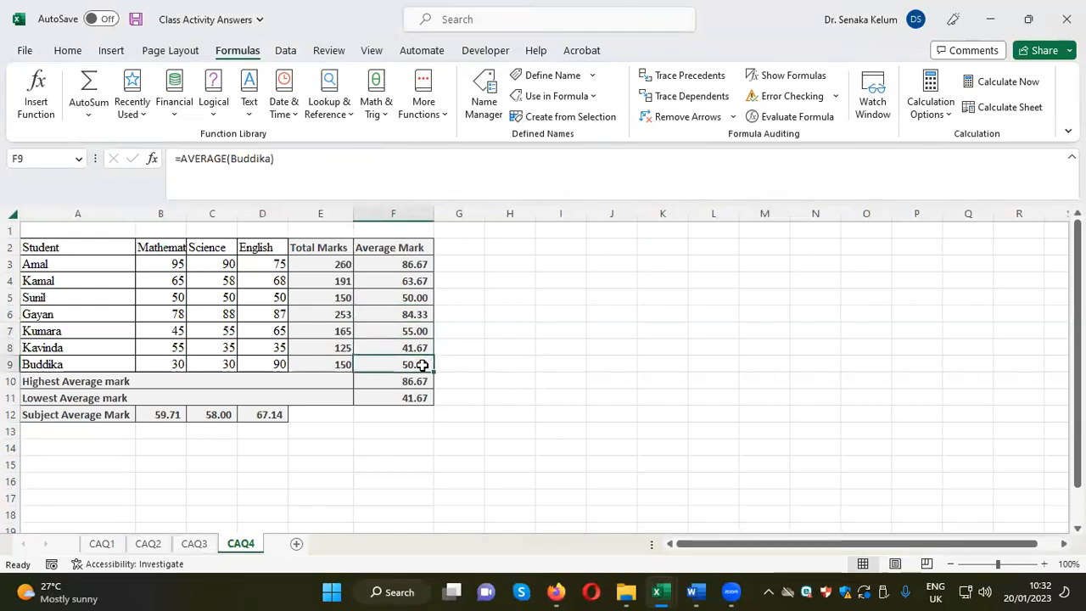
# Step: Examine the highest and lowest average formulas in F10:F11 and the subject average formulas in B12:D12
pyautogui.click(382, 384)
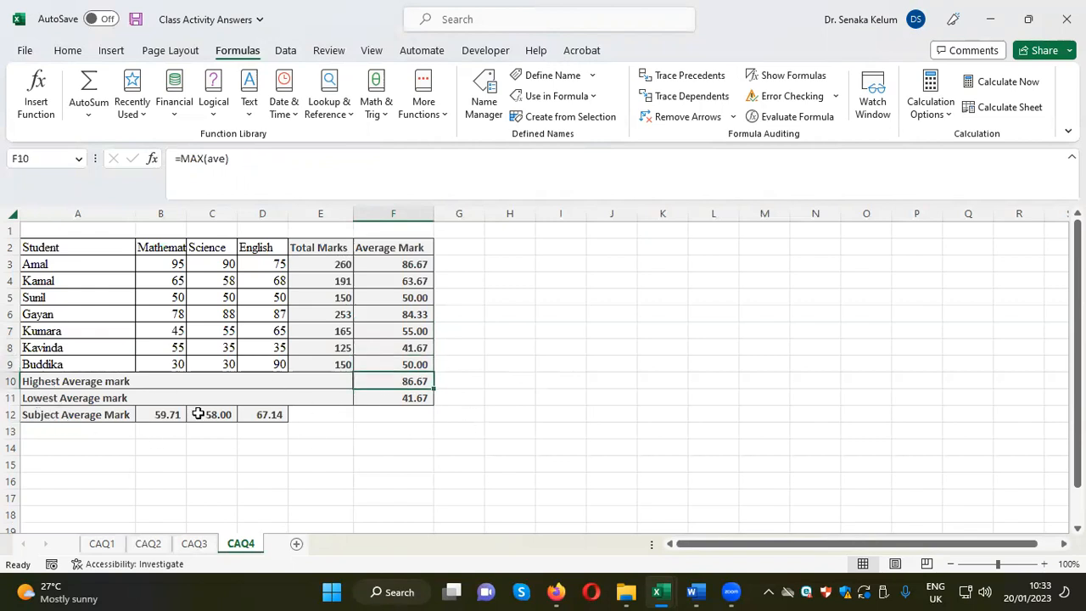
pyautogui.click(408, 397)
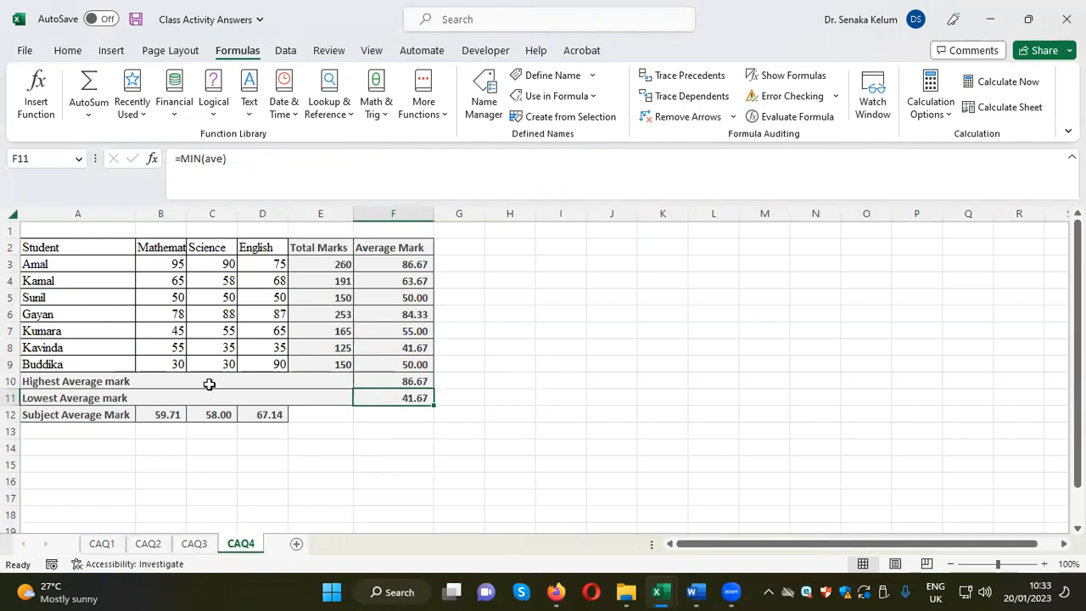
pyautogui.click(159, 414)
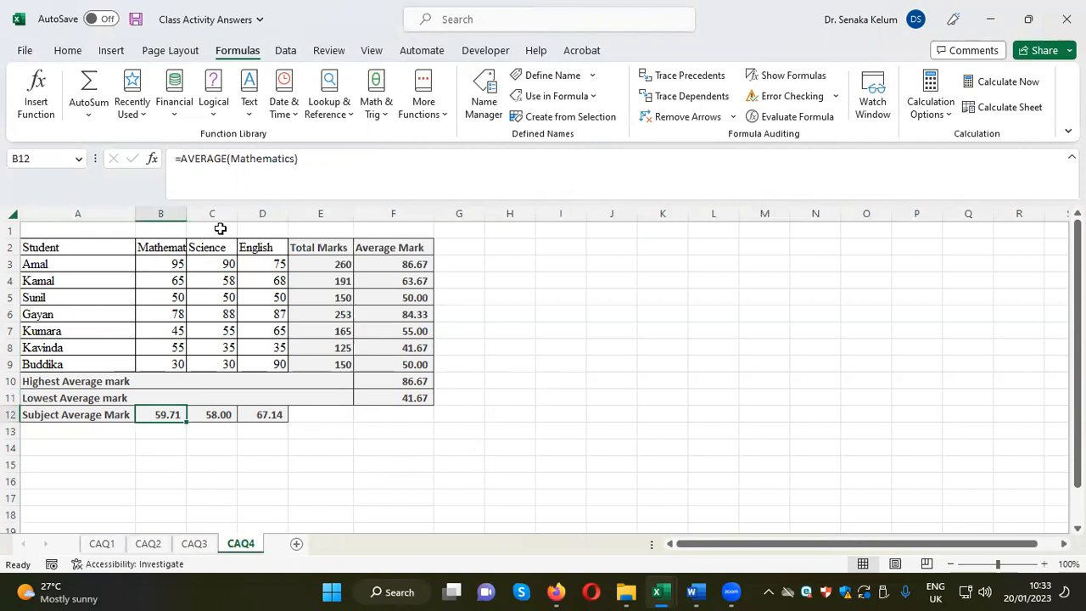
pyautogui.click(228, 416)
pyautogui.click(263, 414)
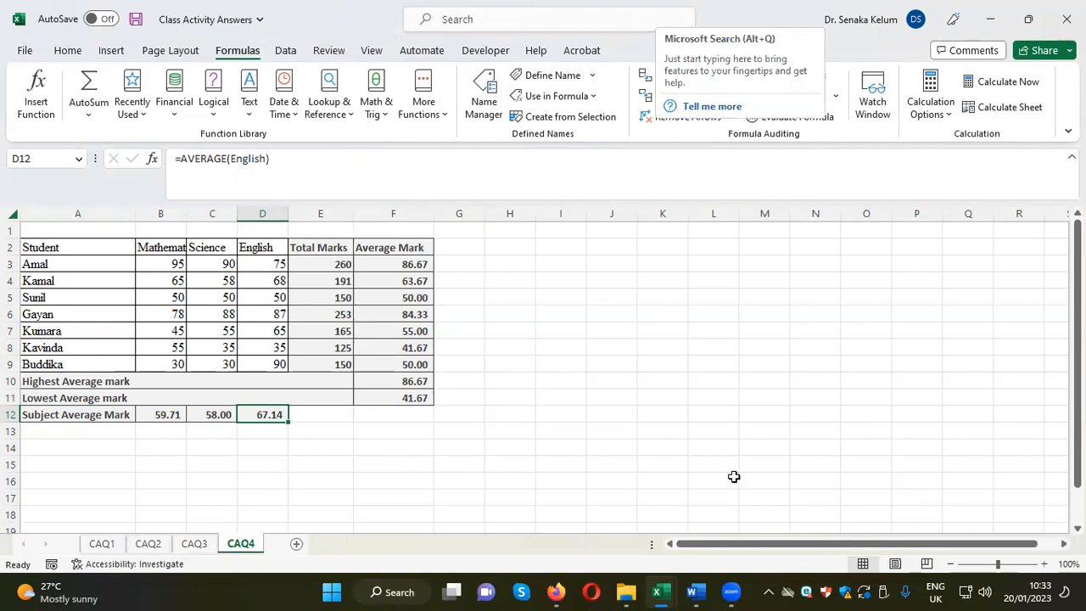
# Step: Switch to the Stock_Returns workbook and view the start of the MSFT and GM returns table
pyautogui.moveTo(693, 591)
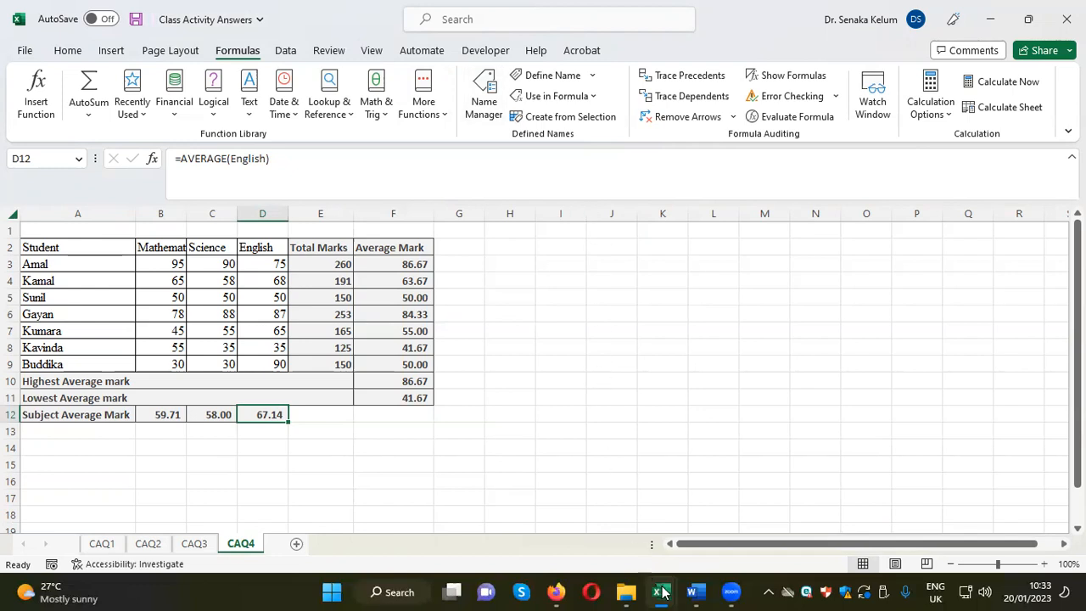
pyautogui.click(879, 532)
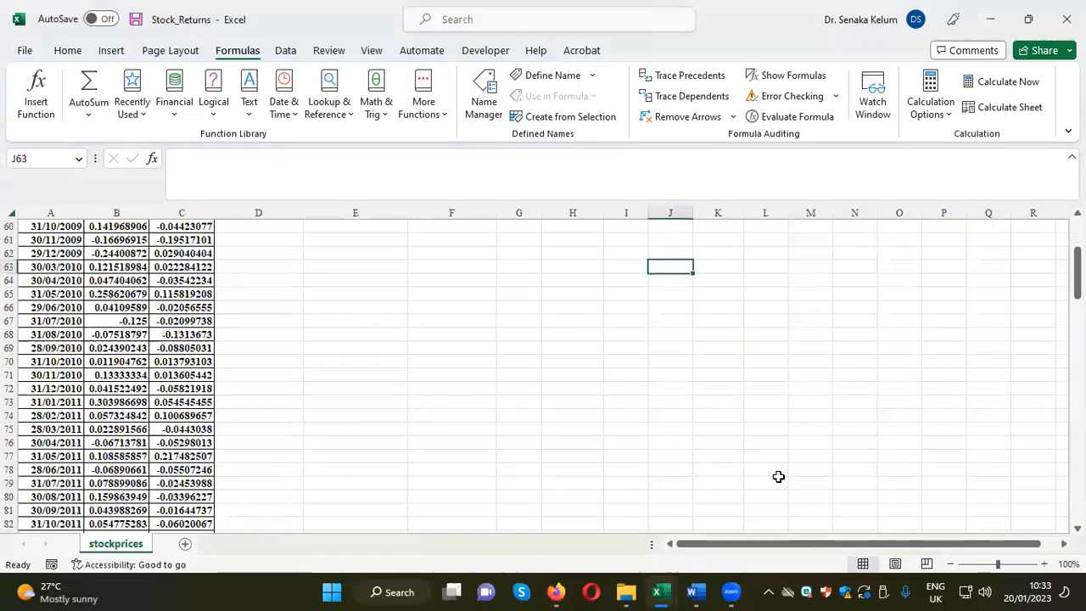
pyautogui.scroll(3, 403, 326)
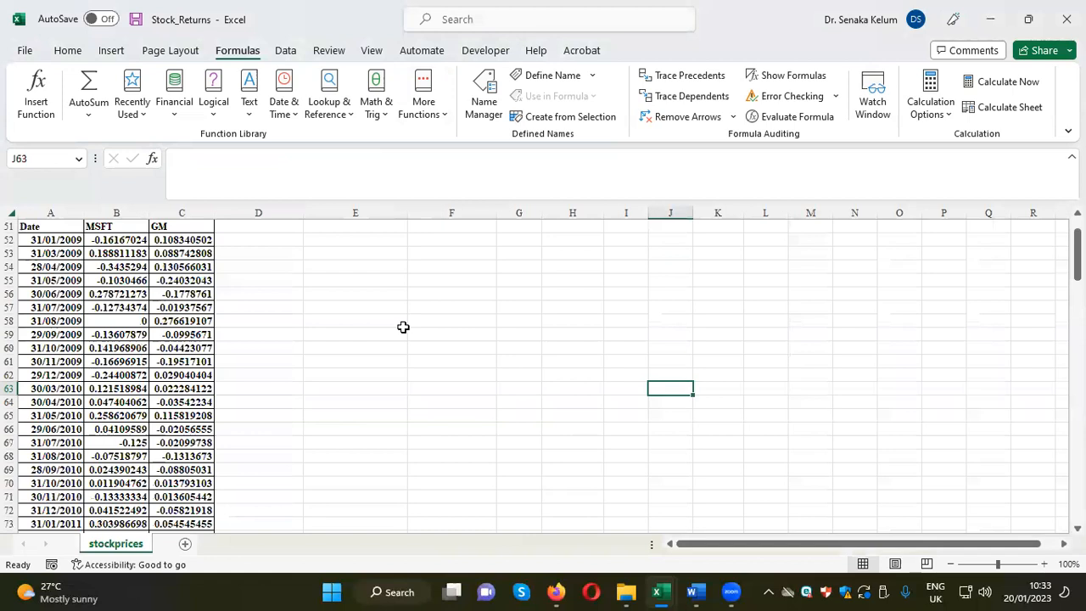
pyautogui.scroll(1, 403, 327)
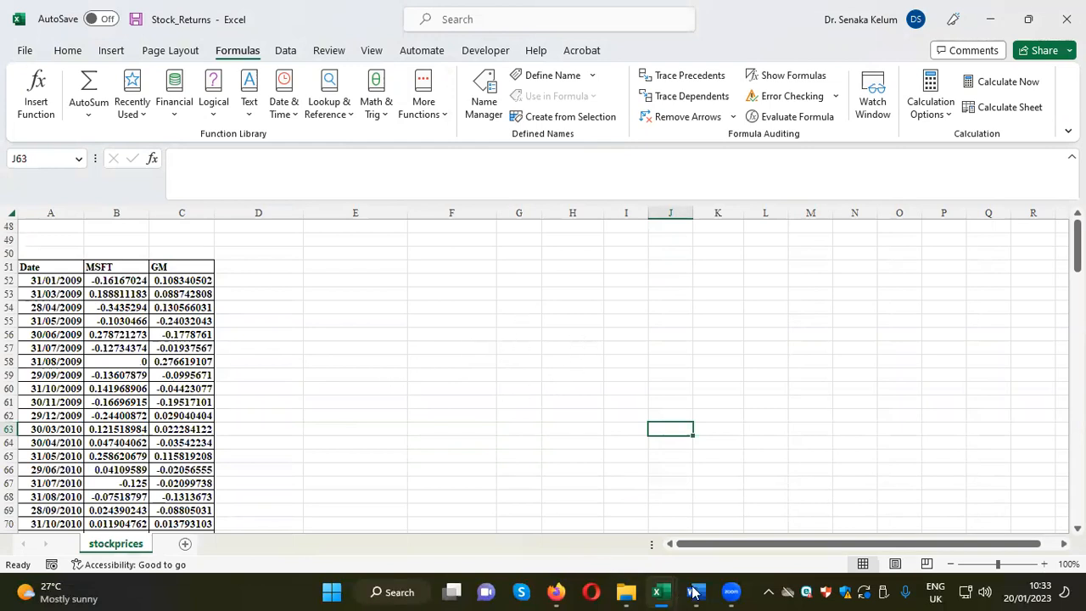
# Step: Switch to the Word document Class Activities-Model Design Principles and read question 3 about the stock returns file
pyautogui.click(643, 531)
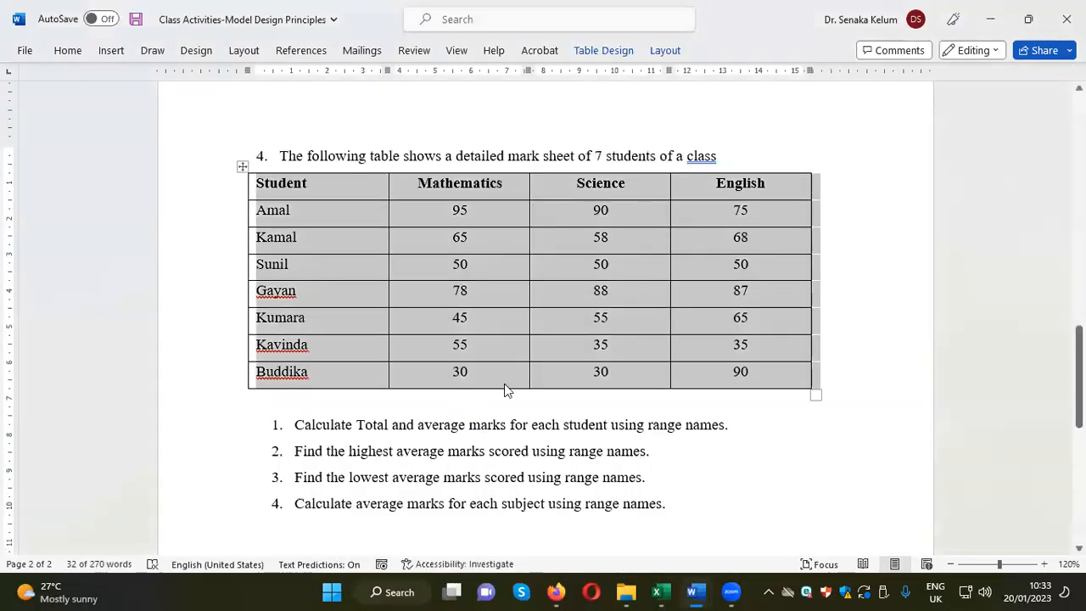
pyautogui.scroll(5, 505, 383)
pyautogui.scroll(1, 507, 382)
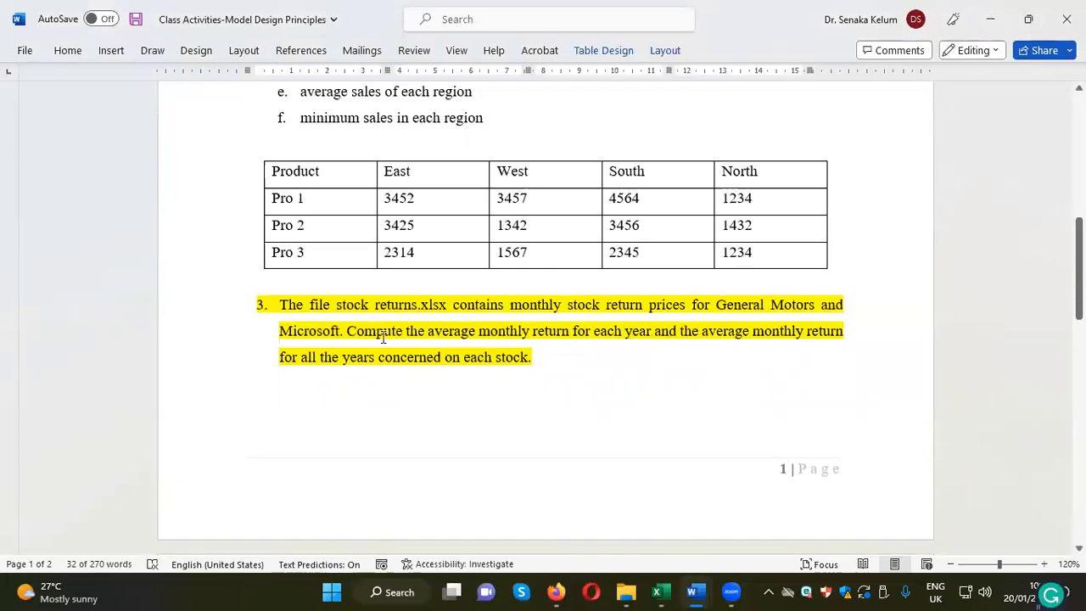
pyautogui.moveTo(364, 331); pyautogui.dragTo(651, 331)
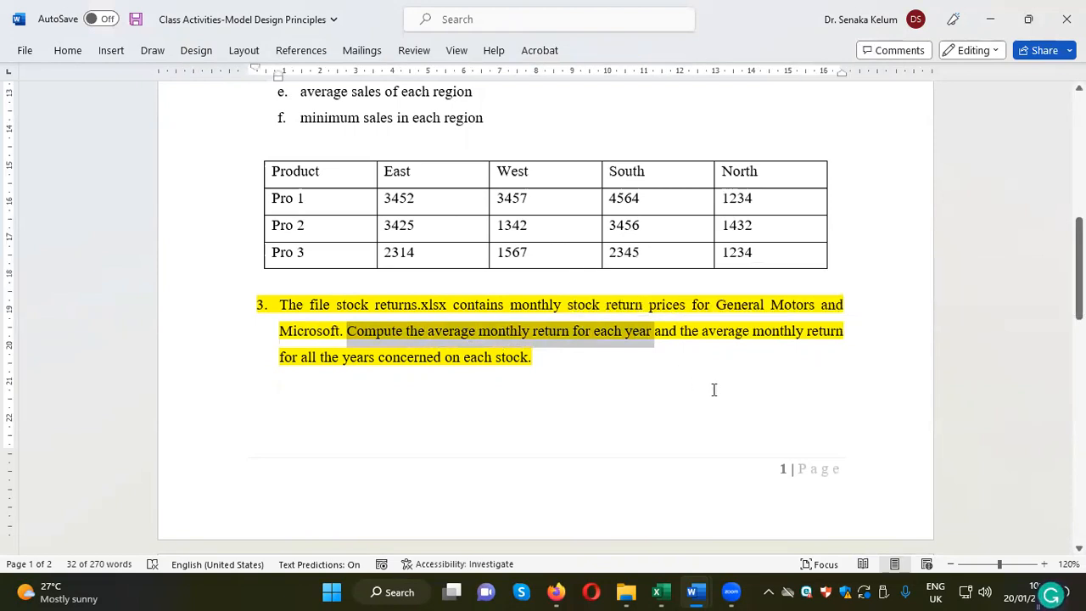
pyautogui.moveTo(719, 332); pyautogui.dragTo(778, 358)
# Step: Make the phrase "average monthly return for each year" in question 3 bold
pyautogui.moveTo(555, 358); pyautogui.dragTo(645, 330)
pyautogui.click(413, 339)
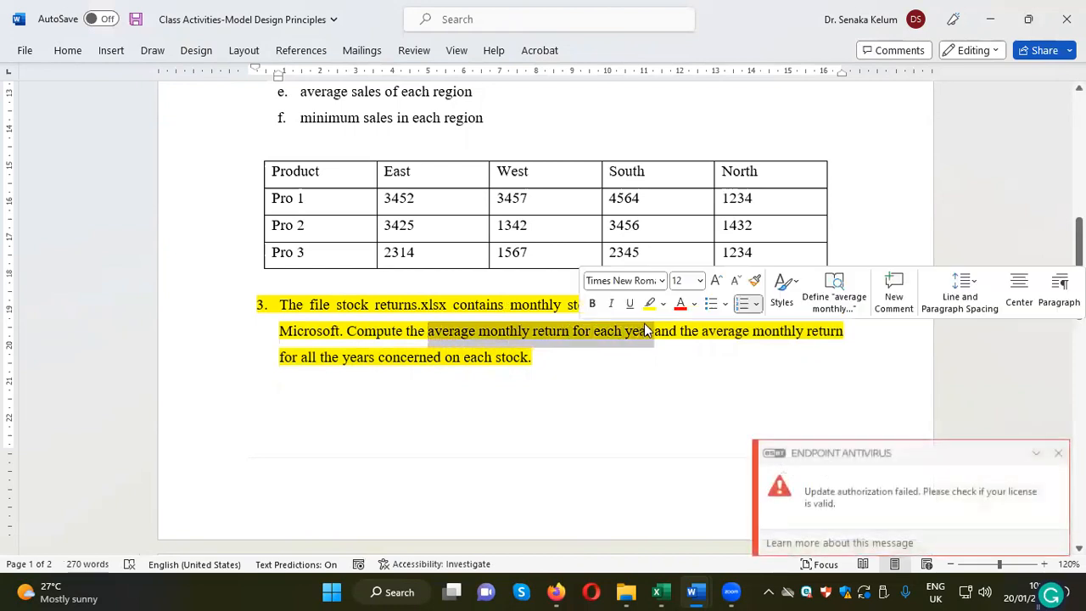
pyautogui.click(594, 304)
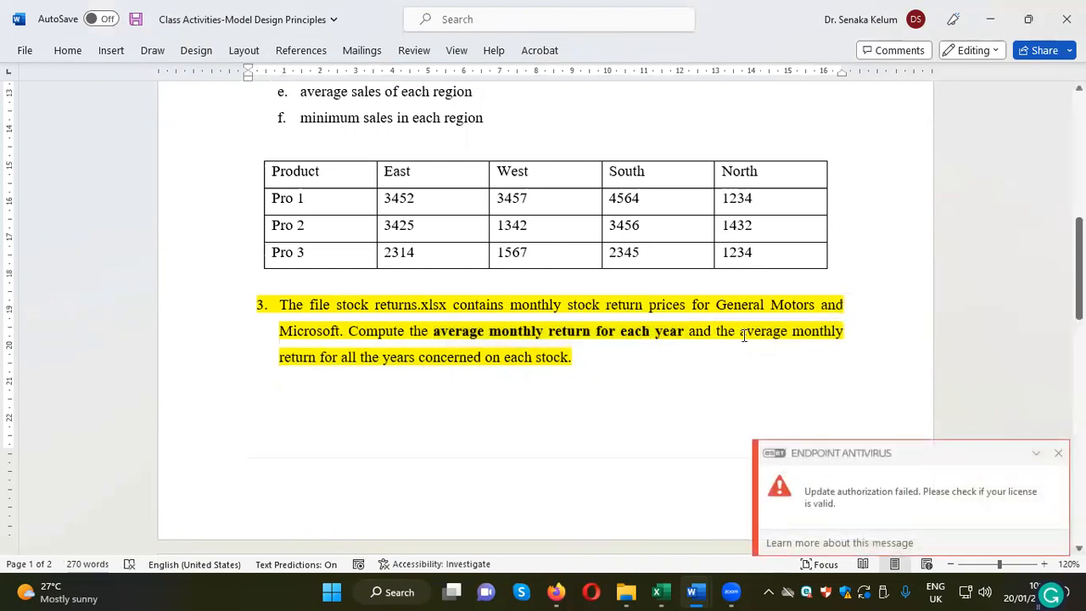
# Step: Make the phrase "average monthly return for all the years" in question 3 bold
pyautogui.moveTo(741, 331); pyautogui.dragTo(674, 362)
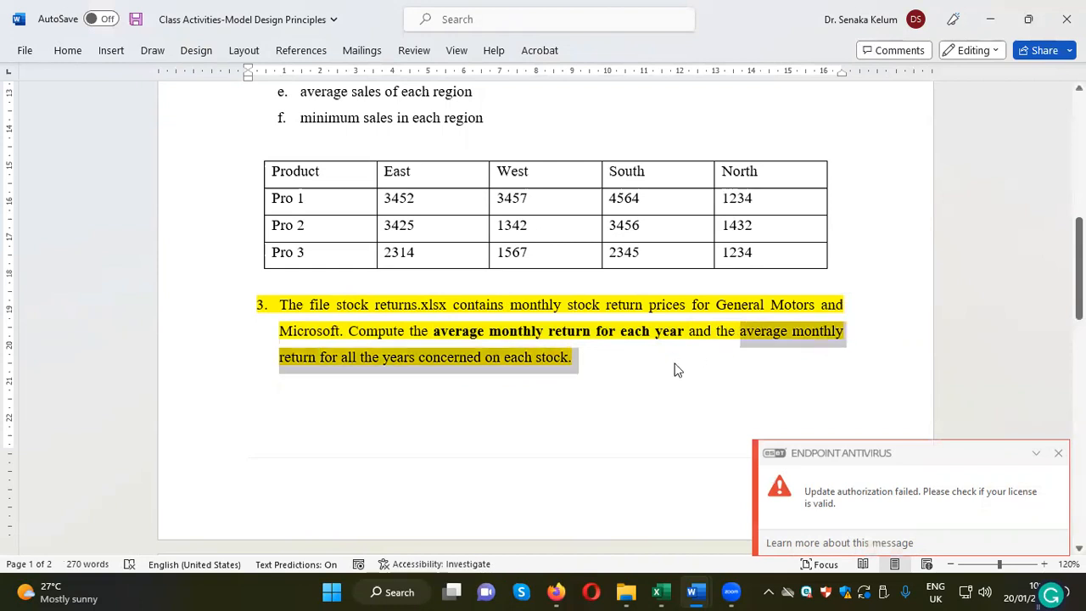
pyautogui.click(698, 390)
pyautogui.moveTo(740, 331); pyautogui.dragTo(415, 359)
pyautogui.hotkey('ctrl', 'b')
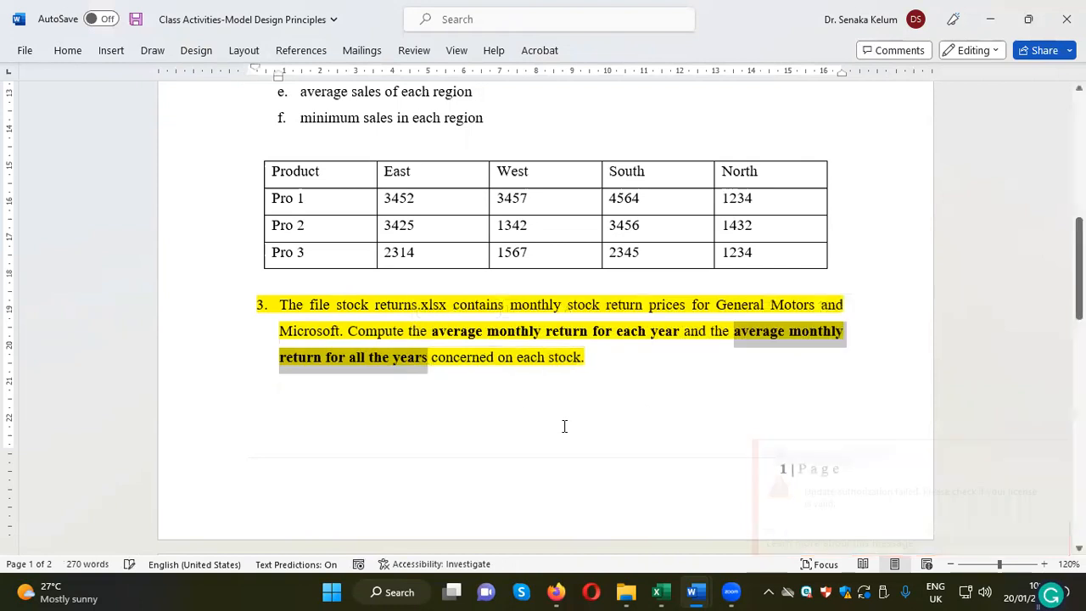
pyautogui.click(564, 426)
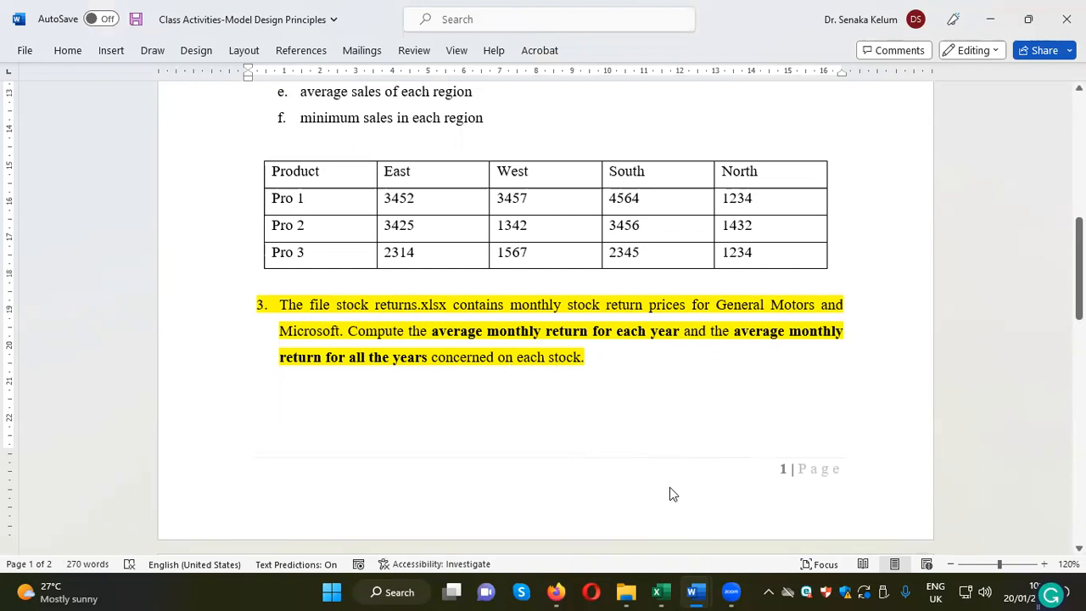
# Step: Switch to the Stock_Returns workbook and create range names for the whole Date, MSFT and GM table from its top row only
pyautogui.moveTo(664, 592)
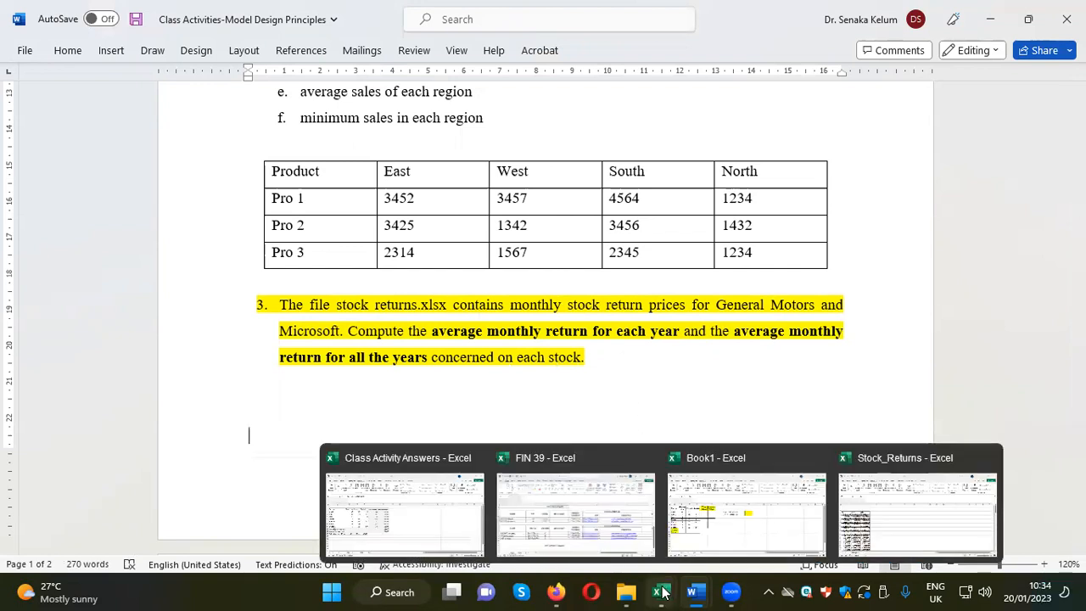
pyautogui.click(925, 536)
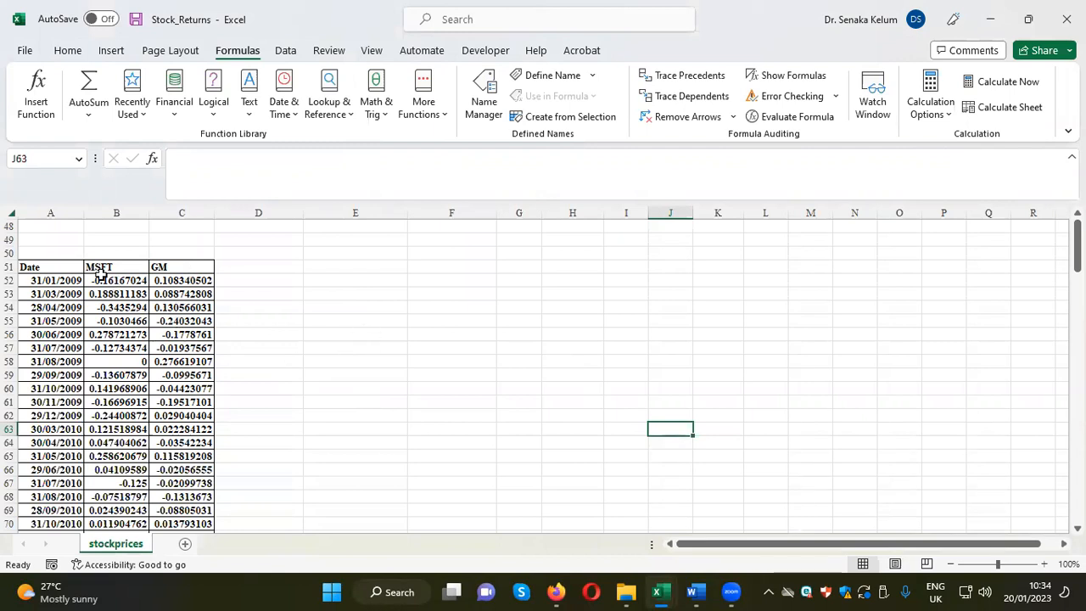
pyautogui.click(50, 268)
pyautogui.moveTo(50, 267); pyautogui.dragTo(208, 502)
pyautogui.scroll(14, 496, 357)
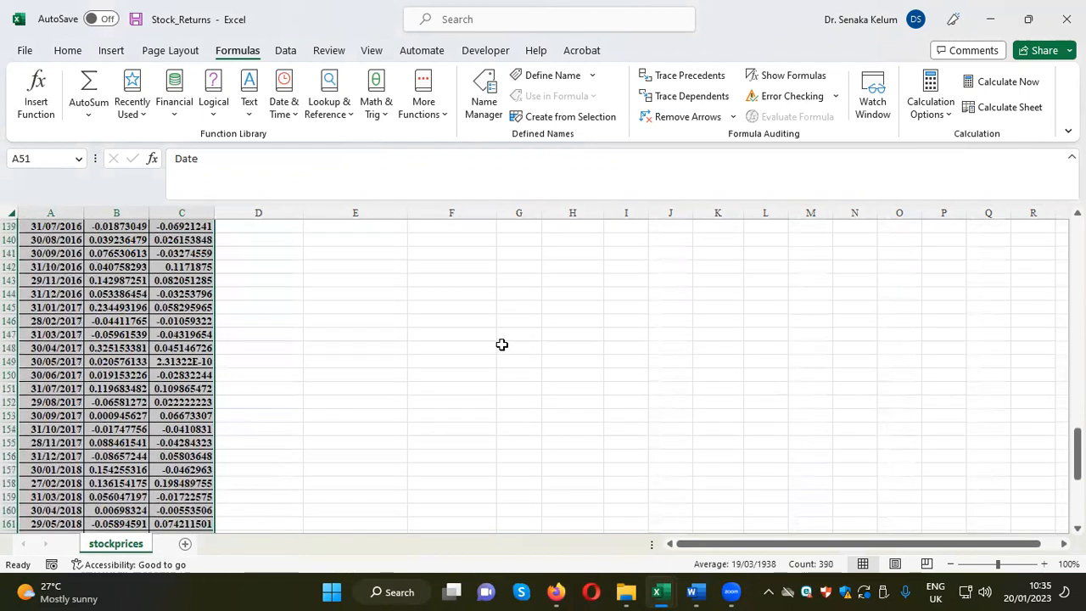
pyautogui.scroll(13, 505, 340)
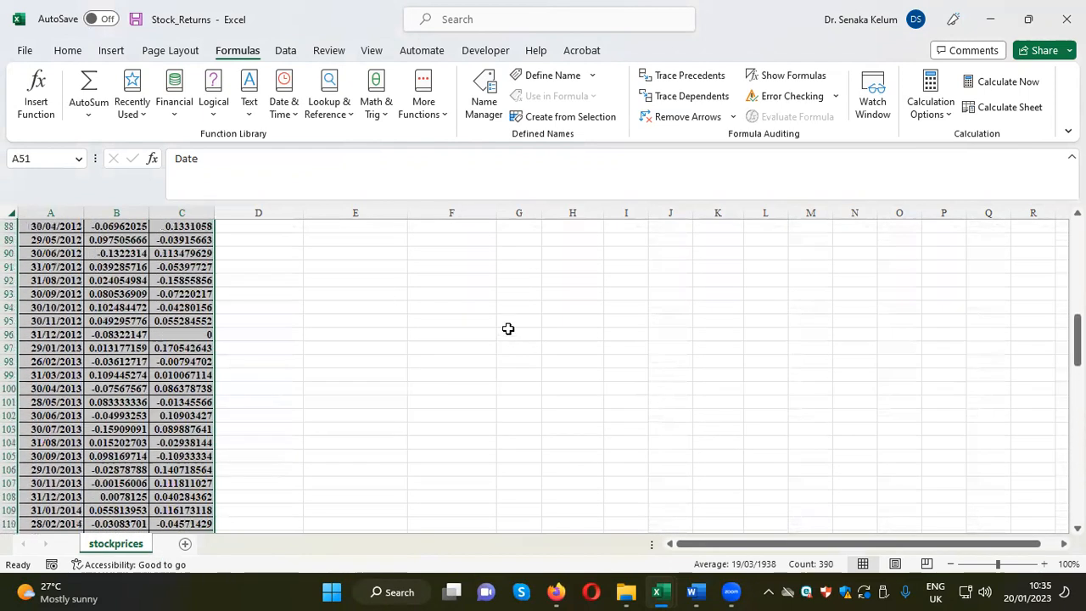
pyautogui.click(564, 118)
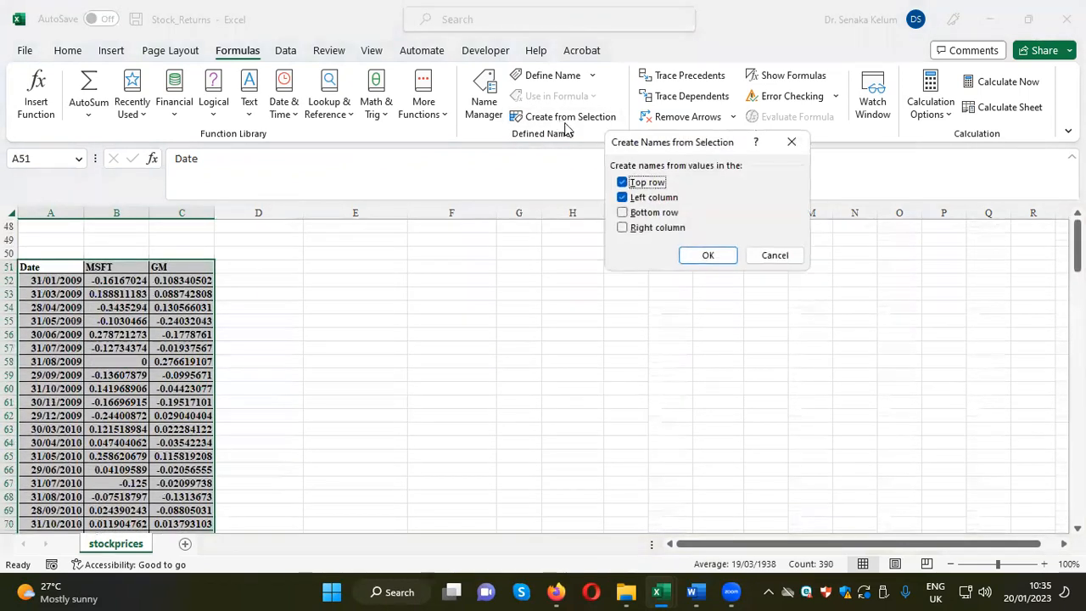
pyautogui.click(622, 196)
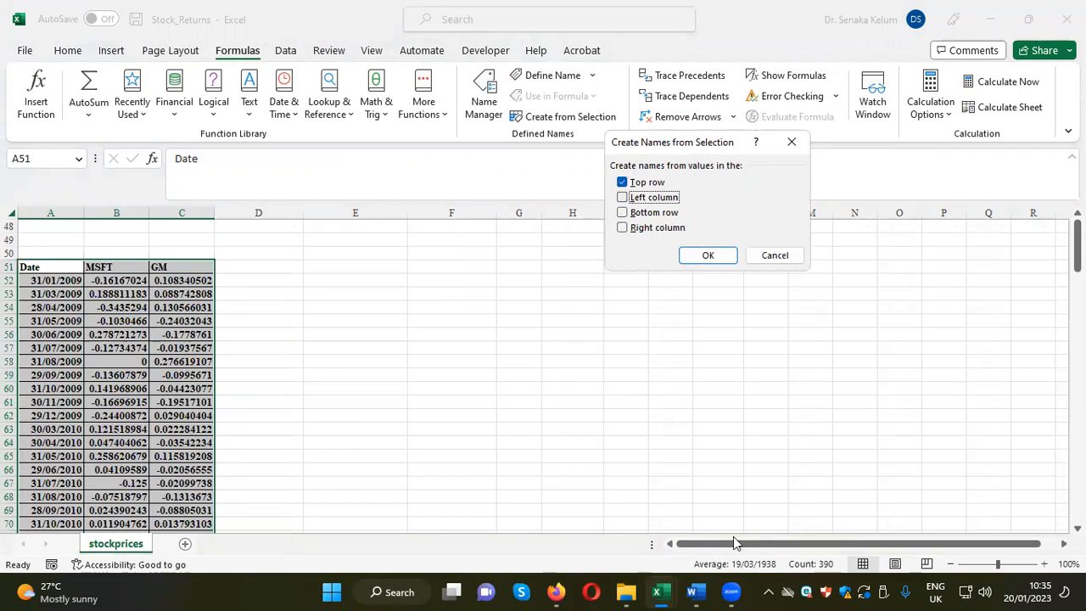
pyautogui.click(710, 257)
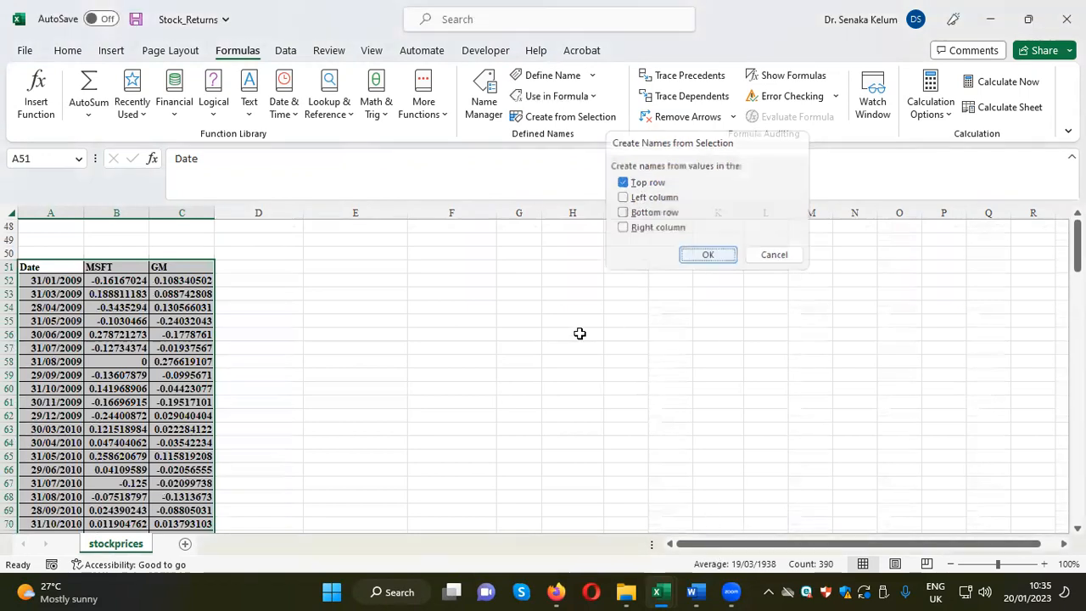
# Step: Check which cells the MSFT range name covers using a trial formula =MSFT in H52, and erase that name from the formula
pyautogui.click(598, 283)
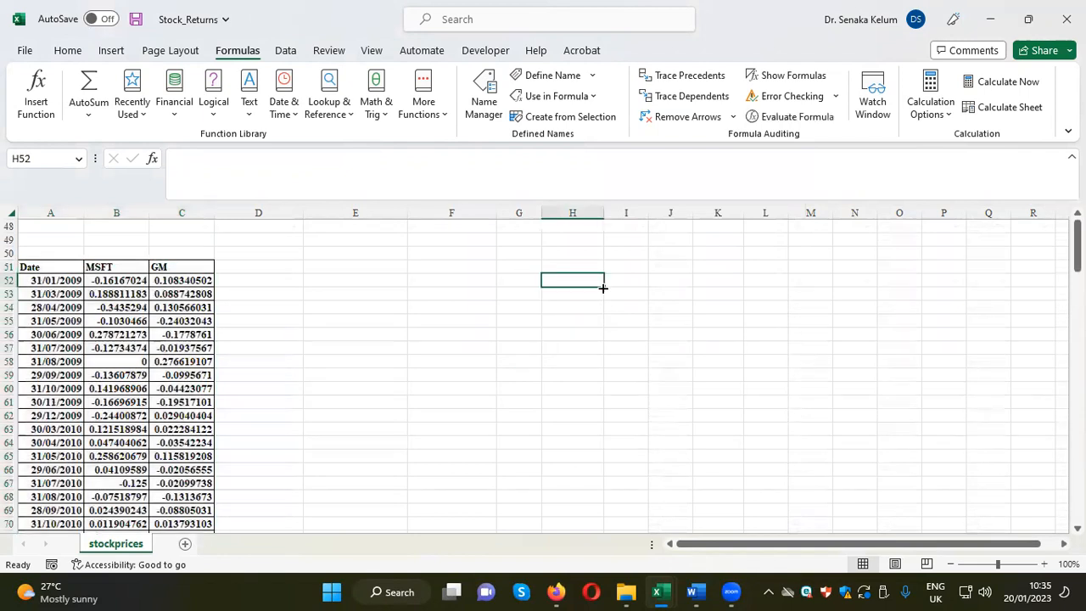
pyautogui.write('=')
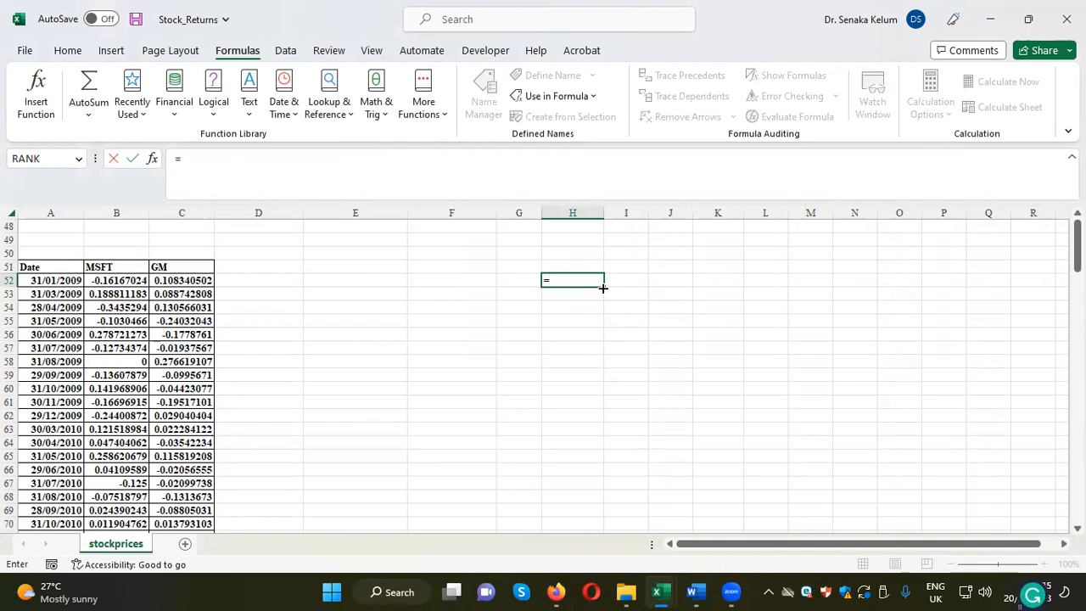
pyautogui.write('m')
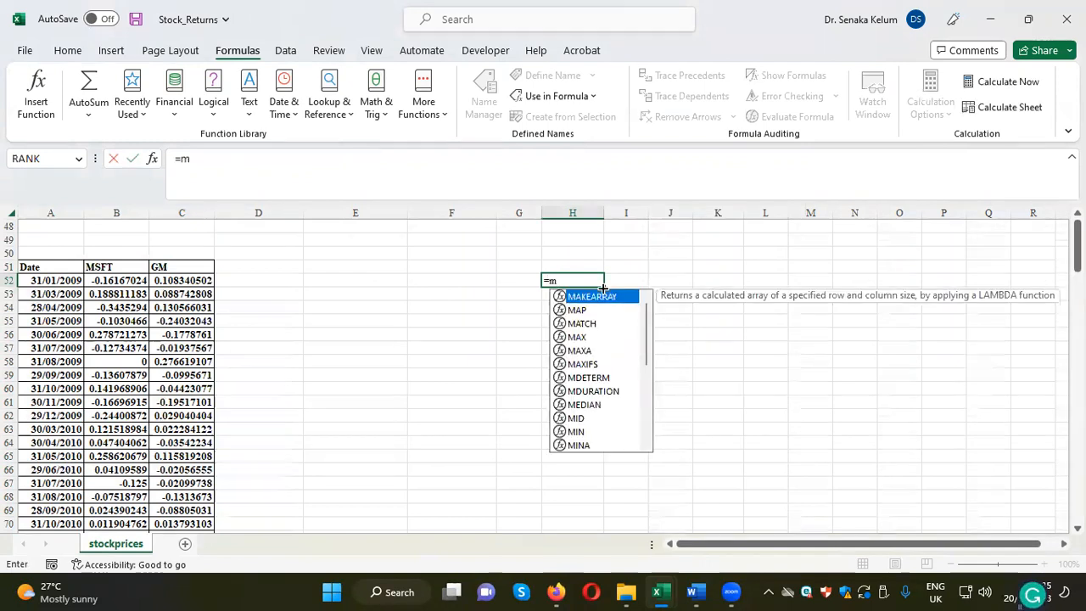
pyautogui.write('s')
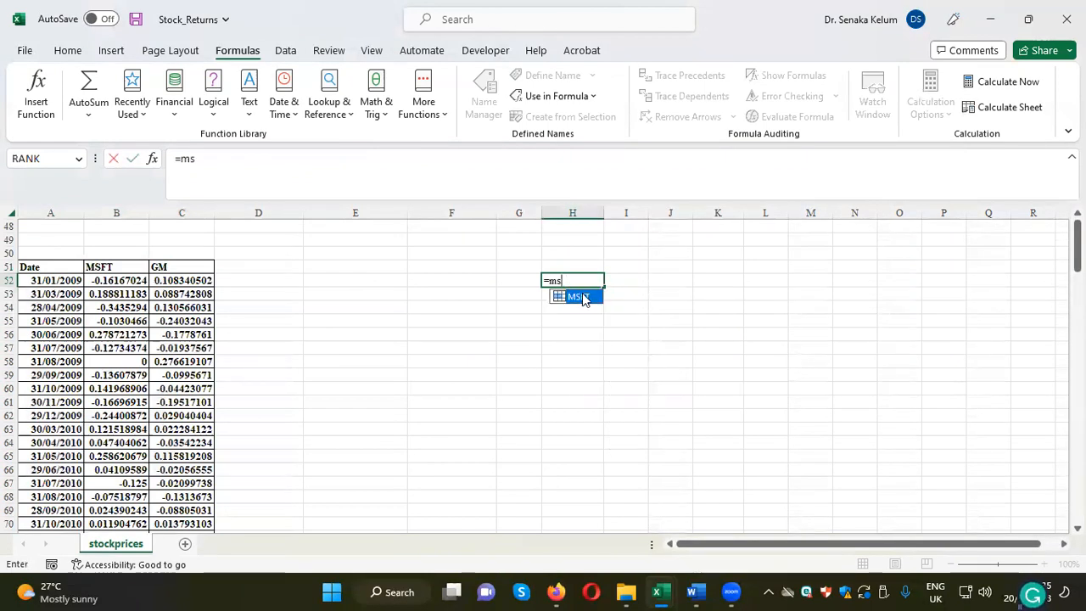
pyautogui.doubleClick(581, 296)
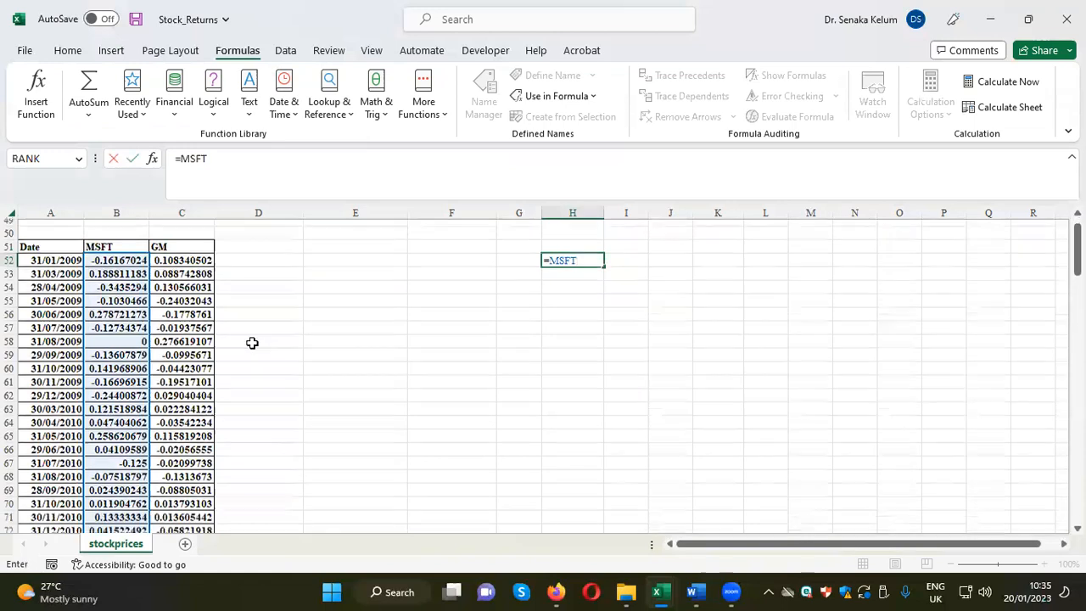
pyautogui.scroll(-12, 271, 396)
pyautogui.scroll(-20, 285, 440)
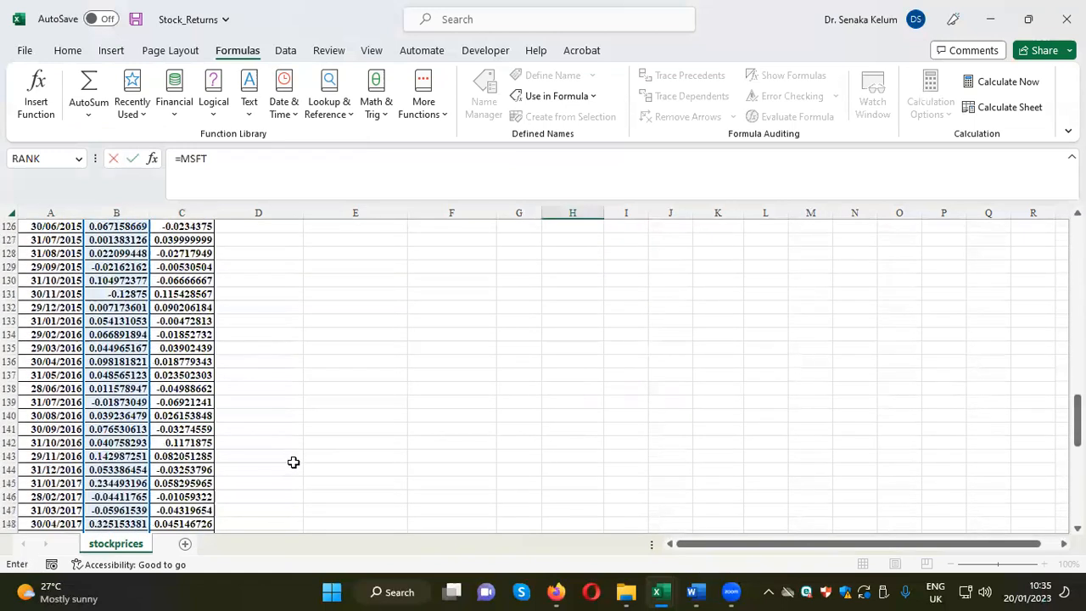
pyautogui.scroll(19, 412, 507)
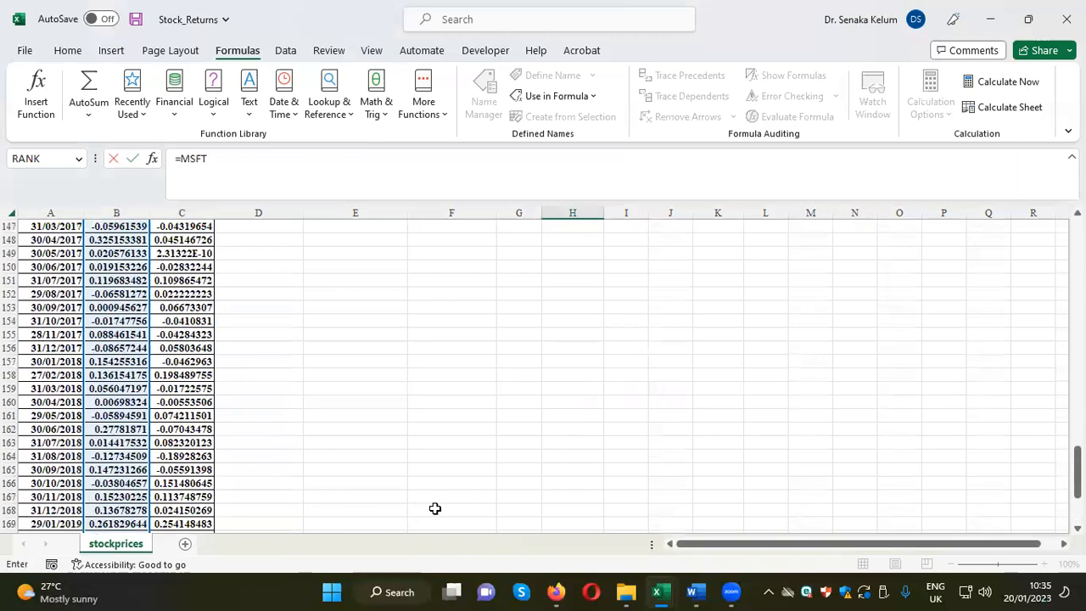
pyautogui.scroll(19, 456, 501)
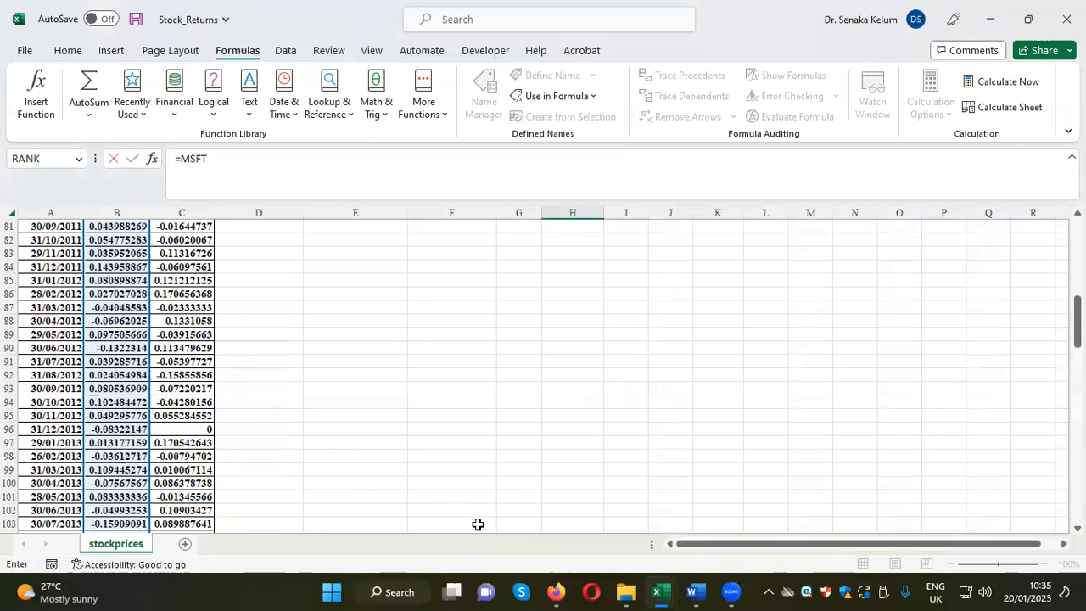
pyautogui.scroll(1, 482, 526)
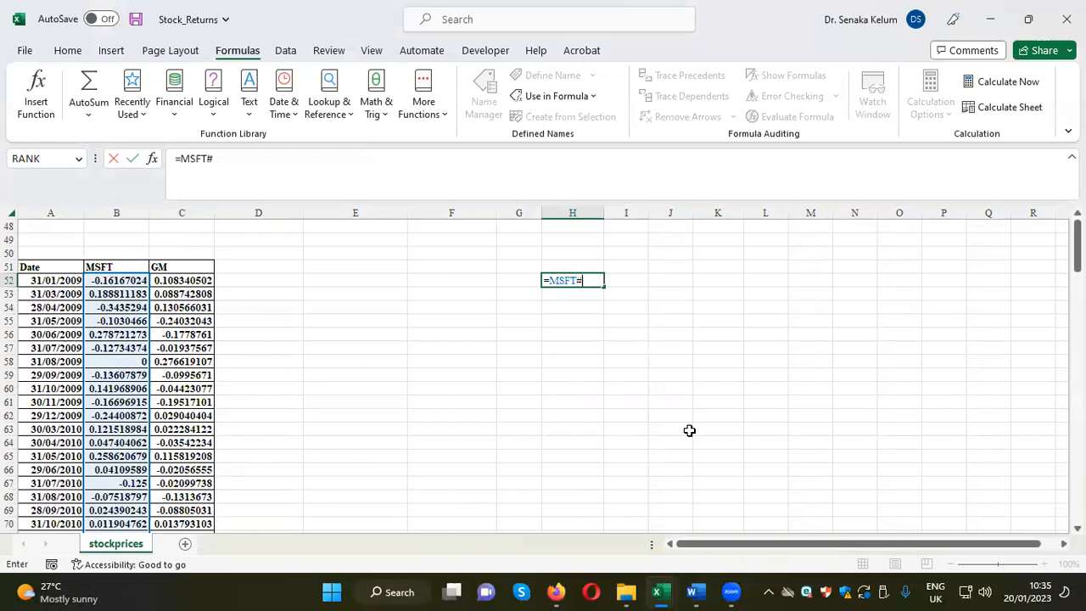
pyautogui.press('BackSpace')
pyautogui.press('BackSpace')
pyautogui.press('BackSpace')
pyautogui.press('BackSpace')
pyautogui.press('BackSpace')
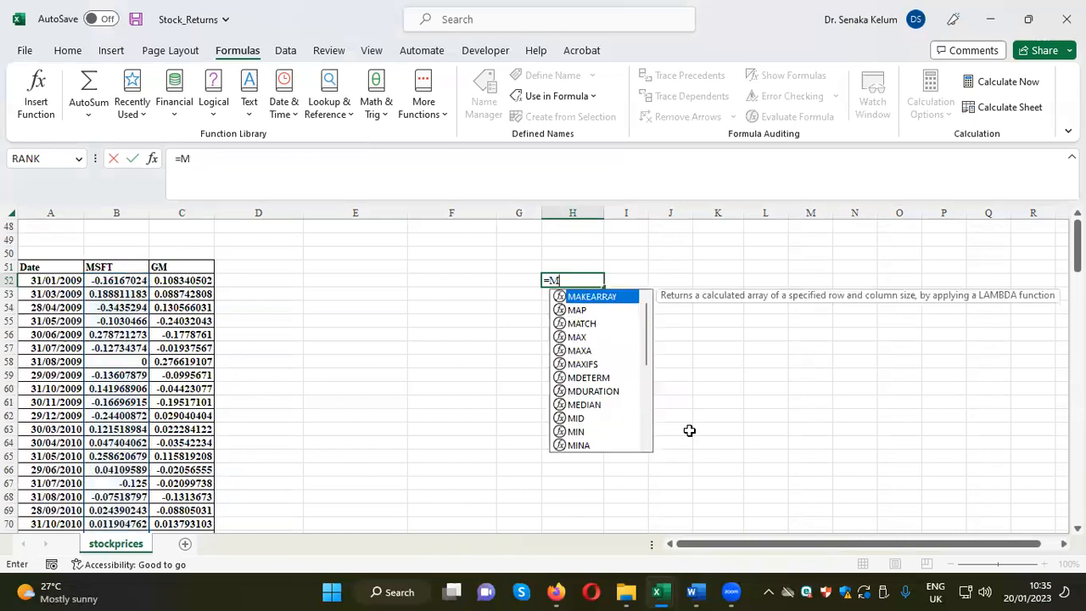
# Step: Check which cells the GM range name covers using a trial formula =GM in H52, and clear the cell
pyautogui.write('gm')
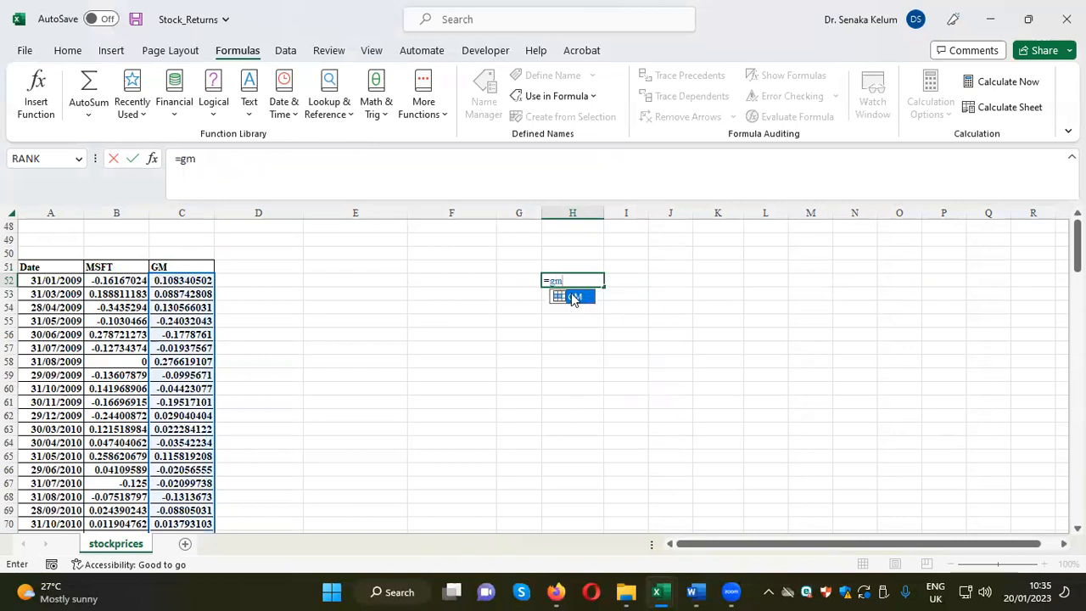
pyautogui.doubleClick(574, 297)
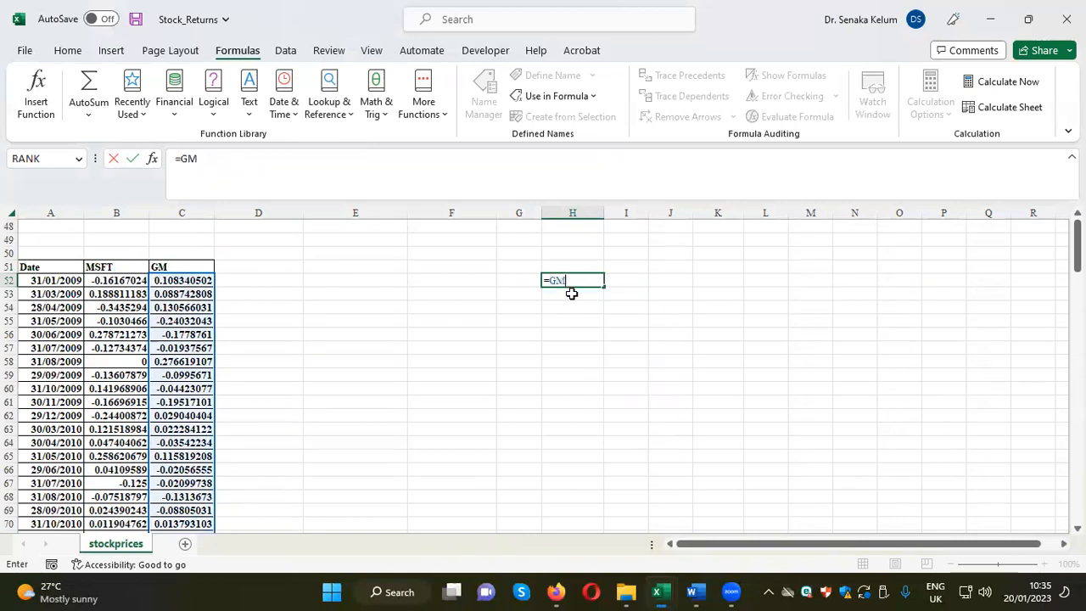
pyautogui.scroll(-11, 458, 440)
pyautogui.scroll(-20, 471, 450)
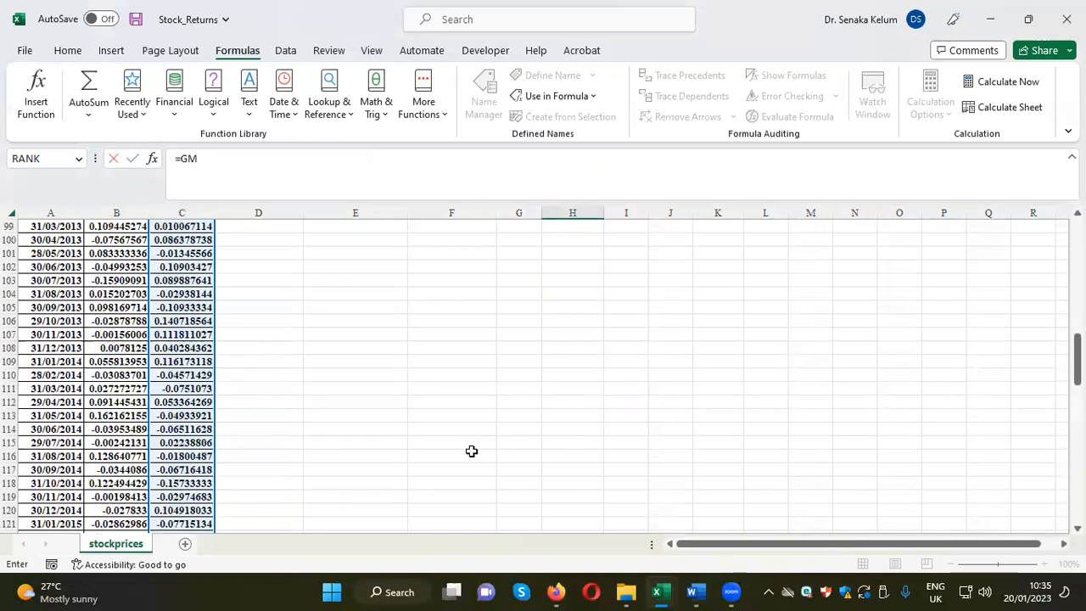
pyautogui.scroll(-10, 488, 467)
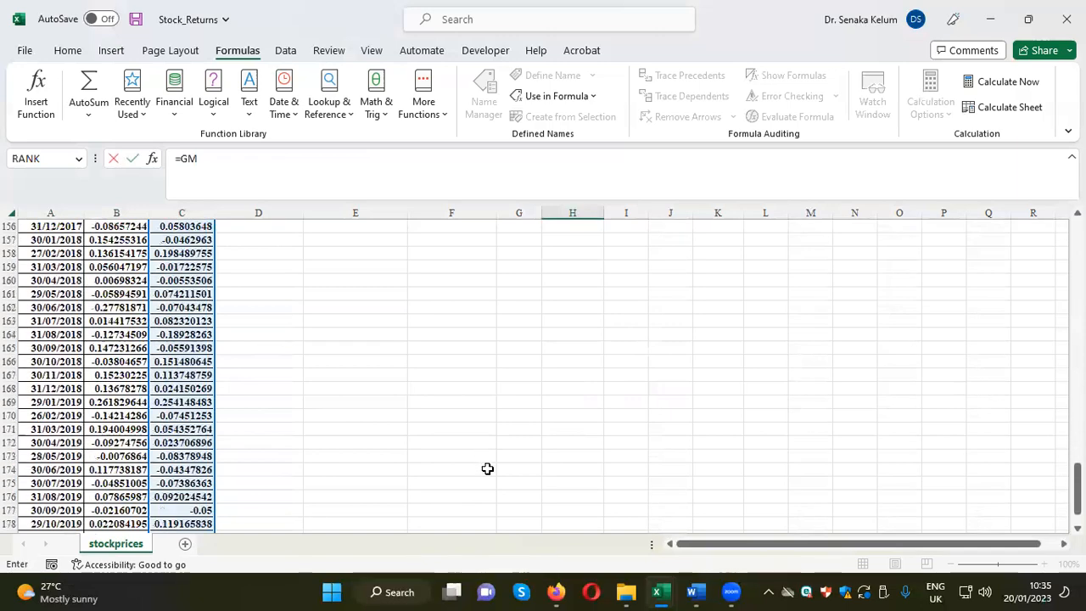
pyautogui.scroll(5, 488, 473)
pyautogui.scroll(16, 501, 481)
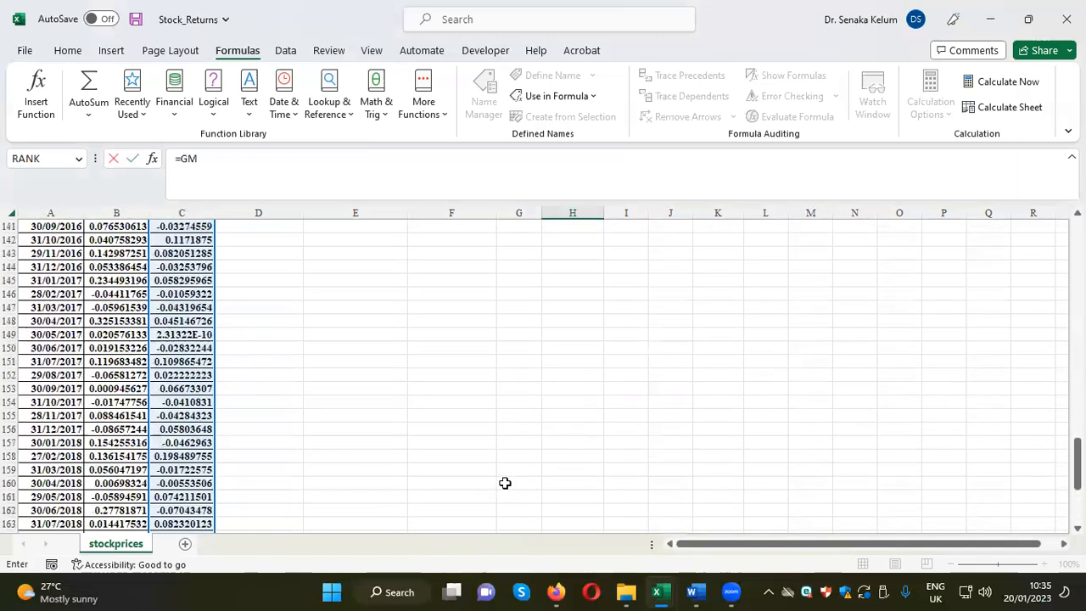
pyautogui.scroll(17, 522, 489)
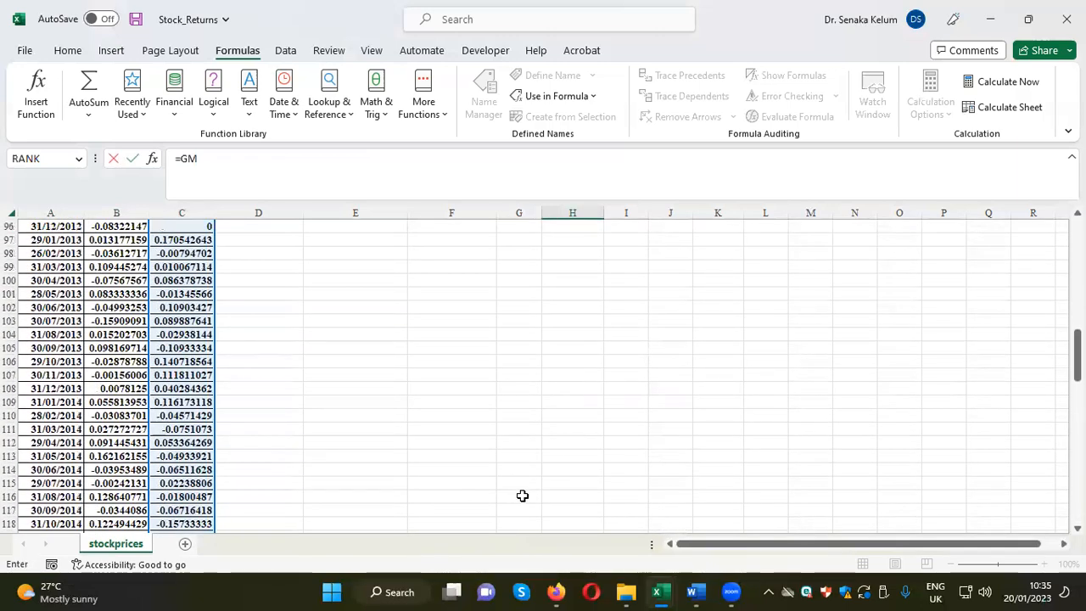
pyautogui.scroll(3, 535, 489)
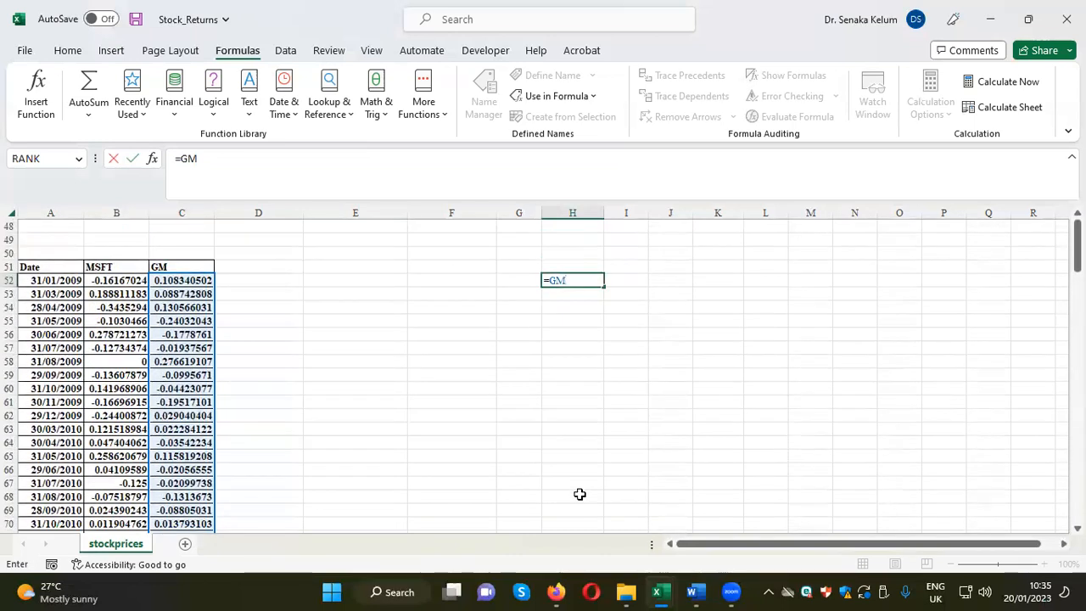
pyautogui.press('BackSpace')
pyautogui.press('BackSpace')
pyautogui.press('BackSpace')
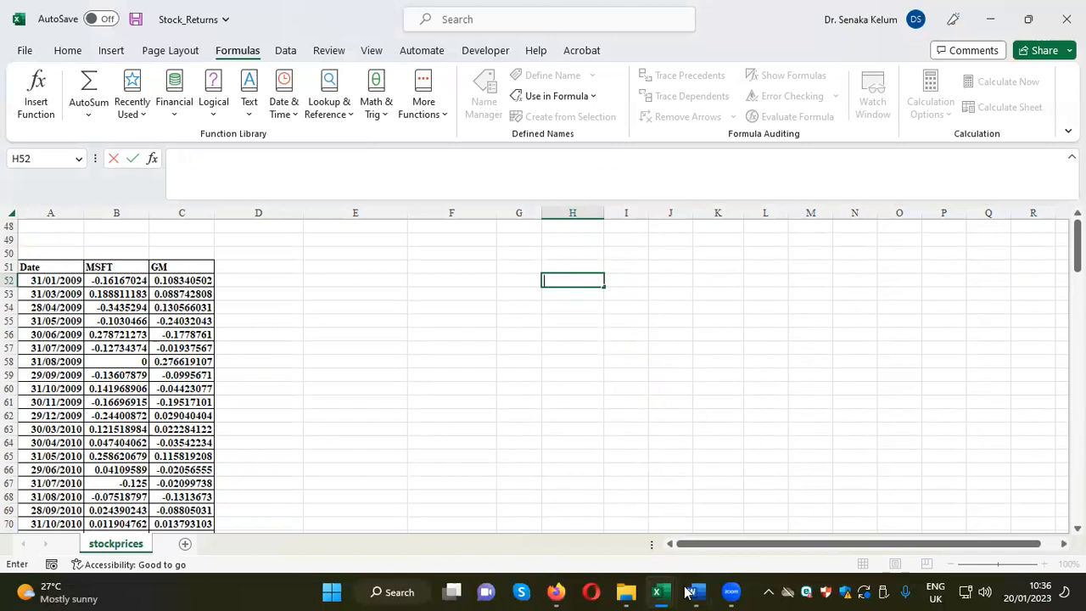
# Step: Copy the phrase "average monthly return for all the years" from question 3 in the Word document into cell E57 of Stock_Returns
pyautogui.moveTo(694, 592)
pyautogui.click(640, 509)
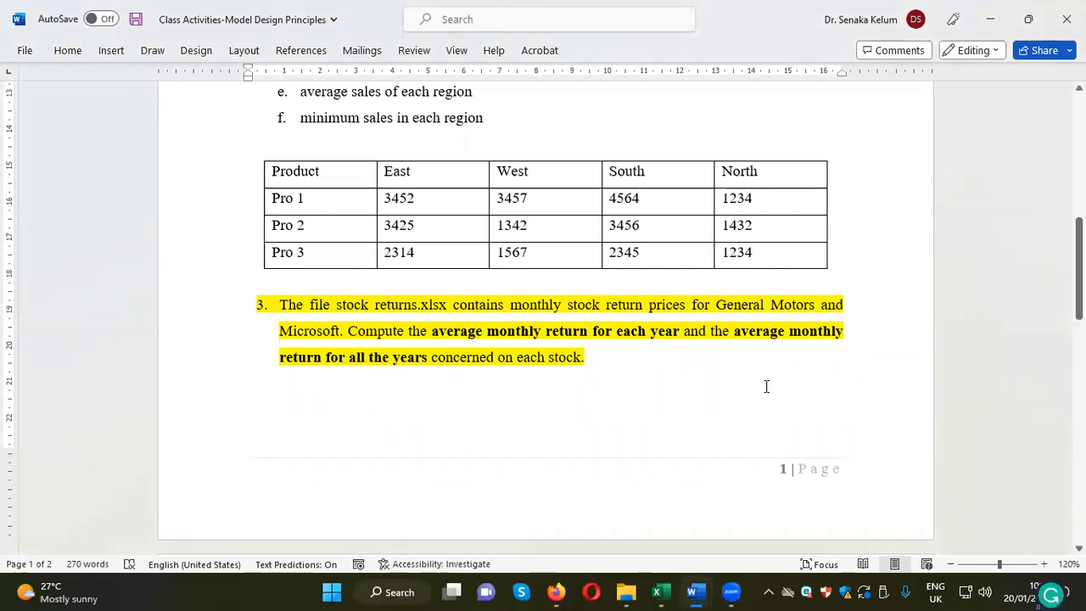
pyautogui.moveTo(737, 333); pyautogui.dragTo(423, 359)
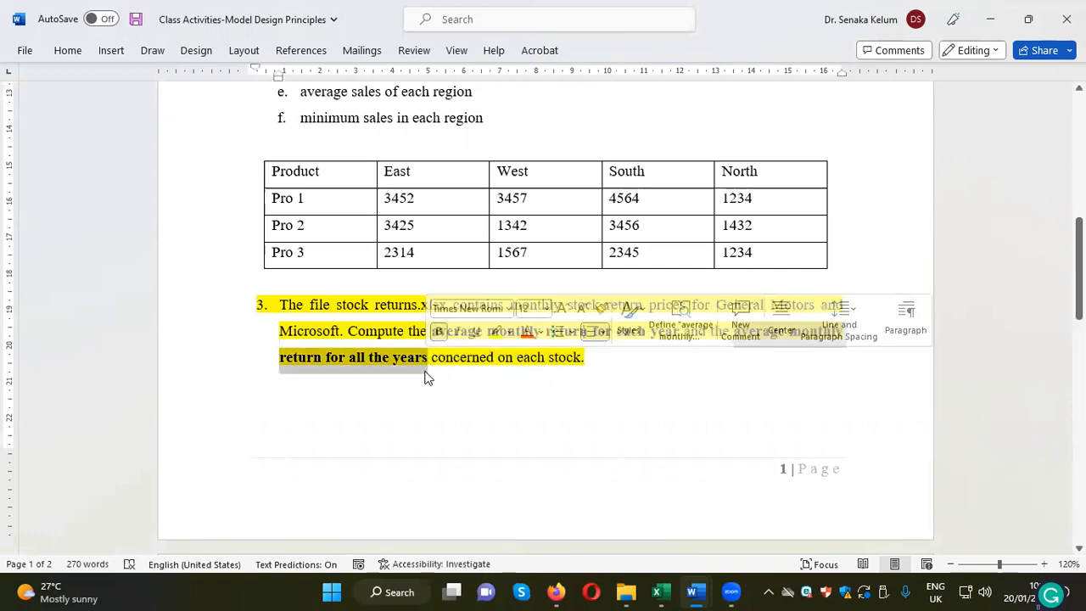
pyautogui.rightClick(417, 365)
pyautogui.click(459, 212)
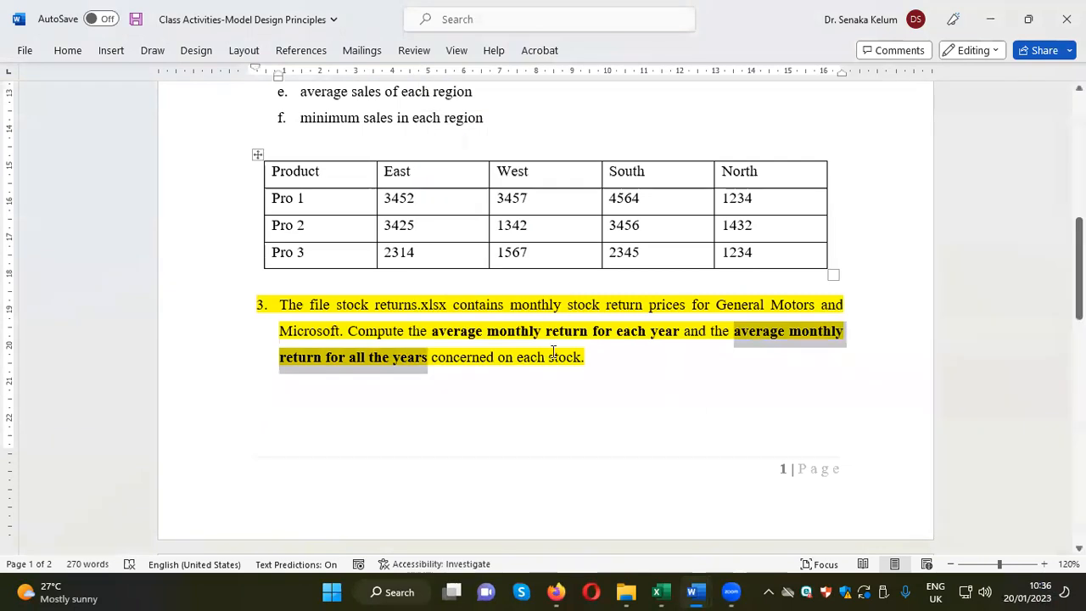
pyautogui.moveTo(668, 591)
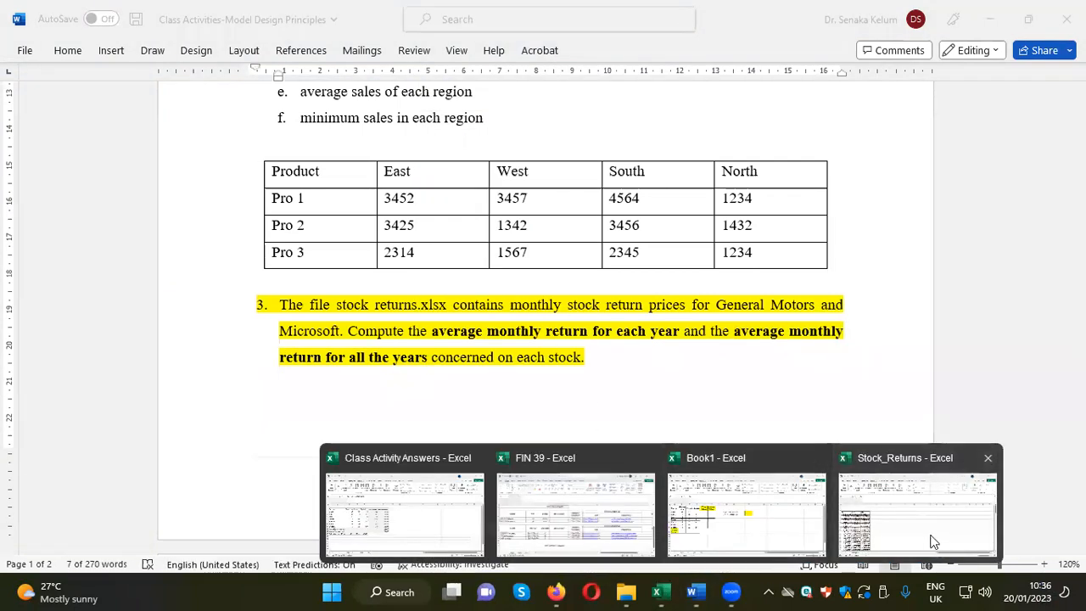
pyautogui.click(929, 534)
pyautogui.click(331, 347)
pyautogui.rightClick(331, 348)
pyautogui.click(368, 218)
pyautogui.click(667, 382)
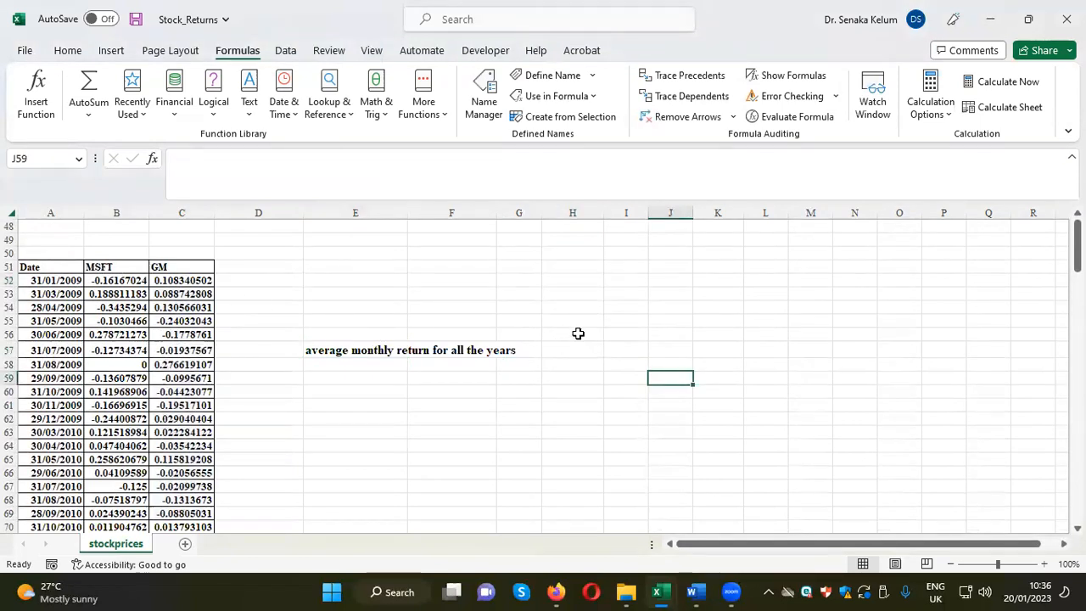
# Step: Enter the column headings MSFT in H56 and GM in I56 above the average return row
pyautogui.click(578, 333)
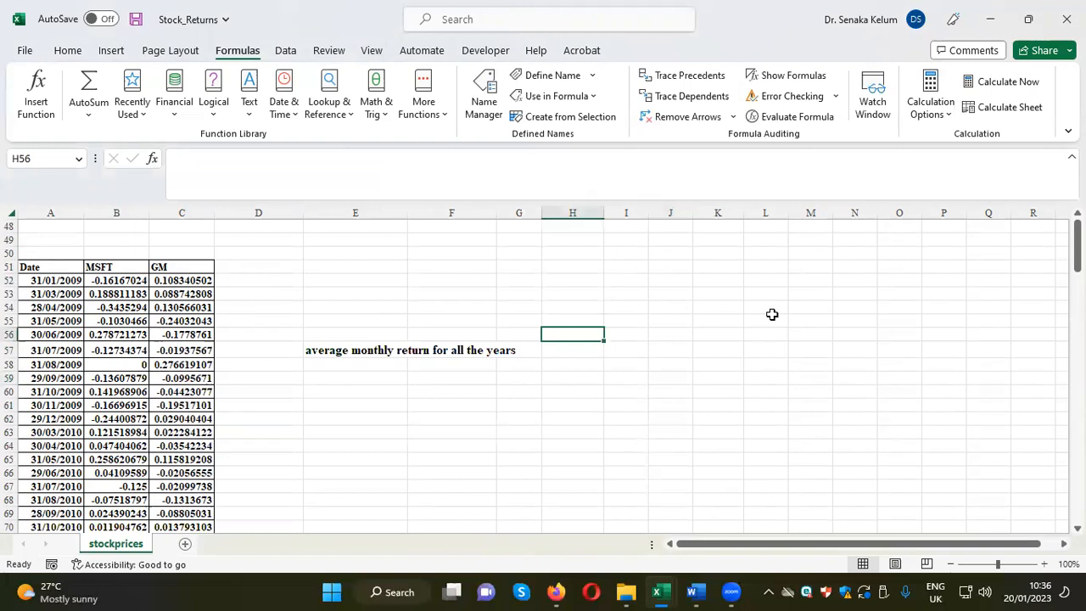
pyautogui.write('MSFT')
pyautogui.click(736, 485)
pyautogui.click(628, 337)
pyautogui.write('GM')
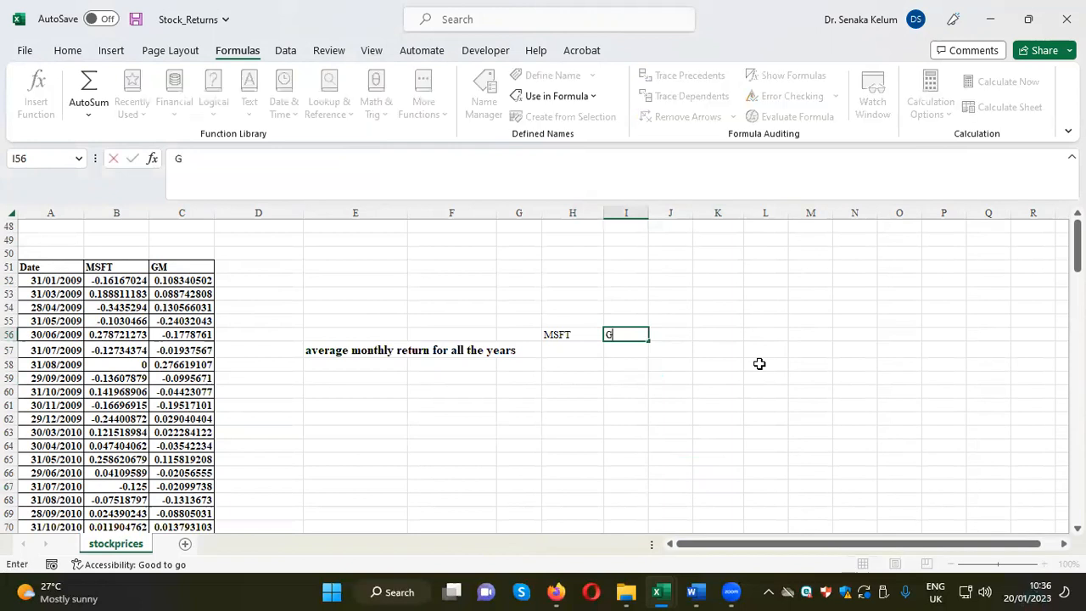
# Step: Number the average monthly return row by entering 2 in D57, beside its label
pyautogui.click(718, 383)
pyautogui.moveTo(558, 335); pyautogui.dragTo(628, 336)
pyautogui.click(297, 352)
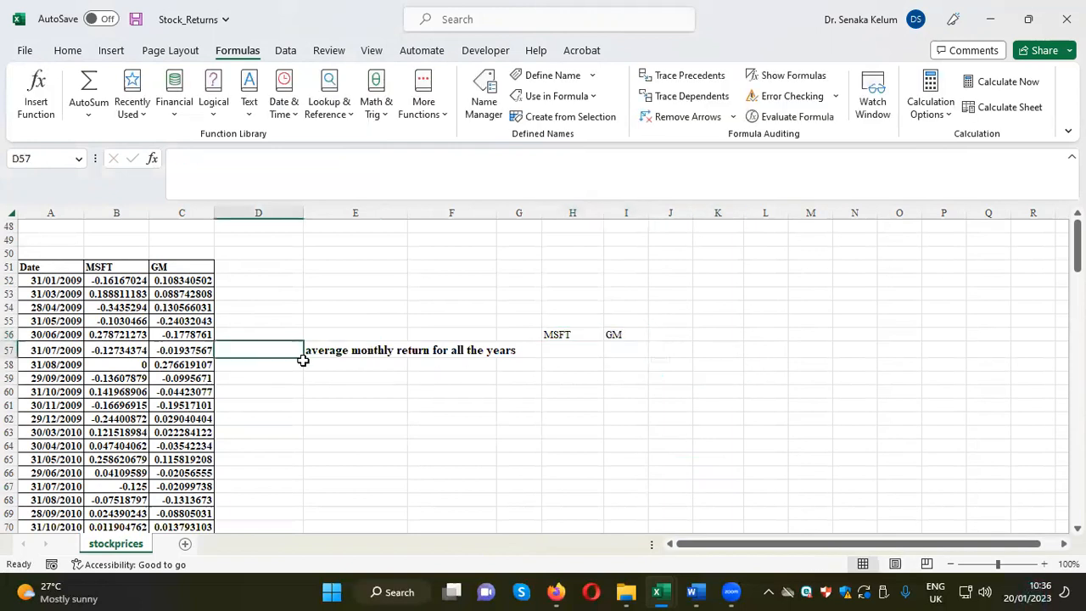
pyautogui.write('2')
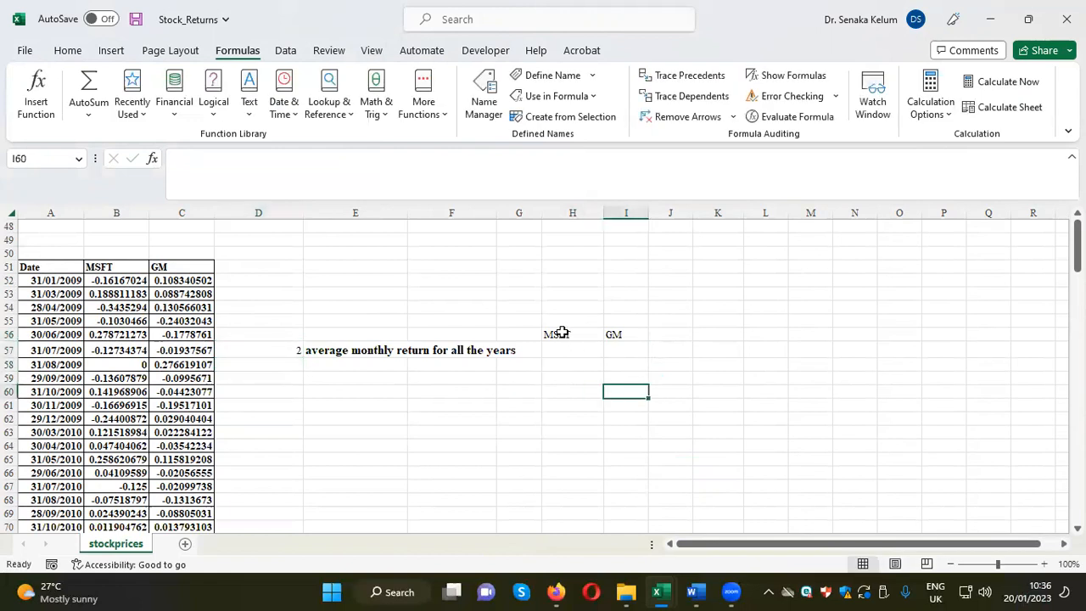
# Step: Apply all borders to the MSFT and GM result table in H56:I57
pyautogui.moveTo(548, 333); pyautogui.dragTo(618, 350)
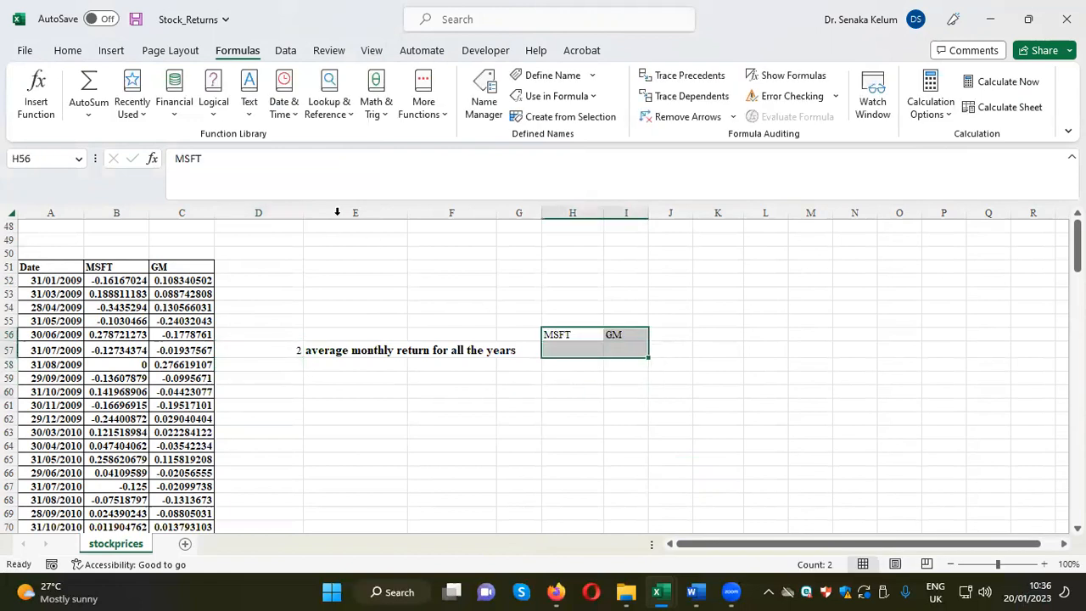
pyautogui.click(69, 52)
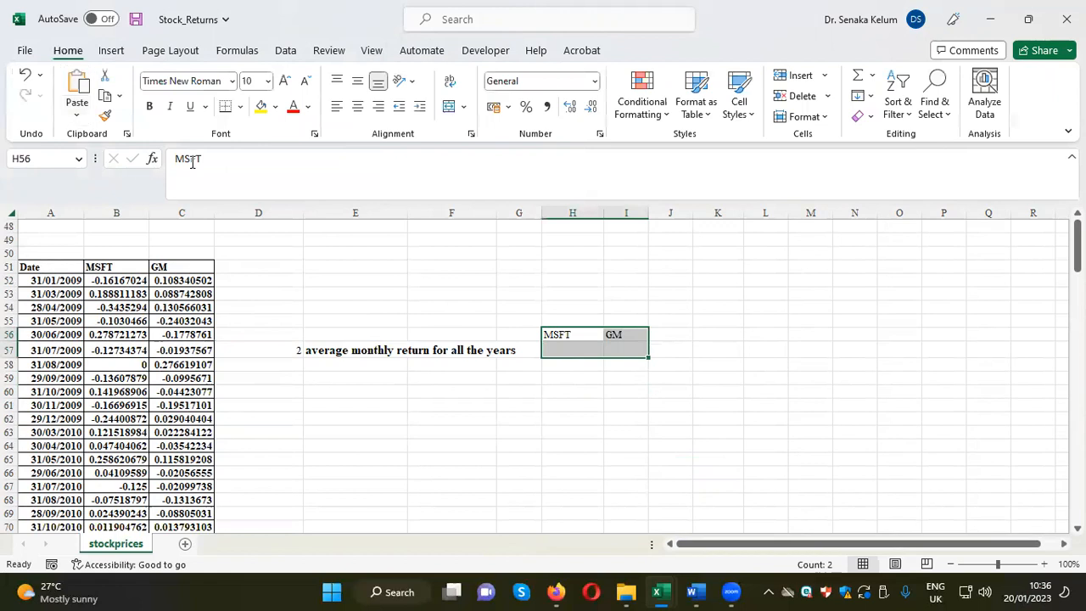
pyautogui.click(240, 106)
pyautogui.click(248, 265)
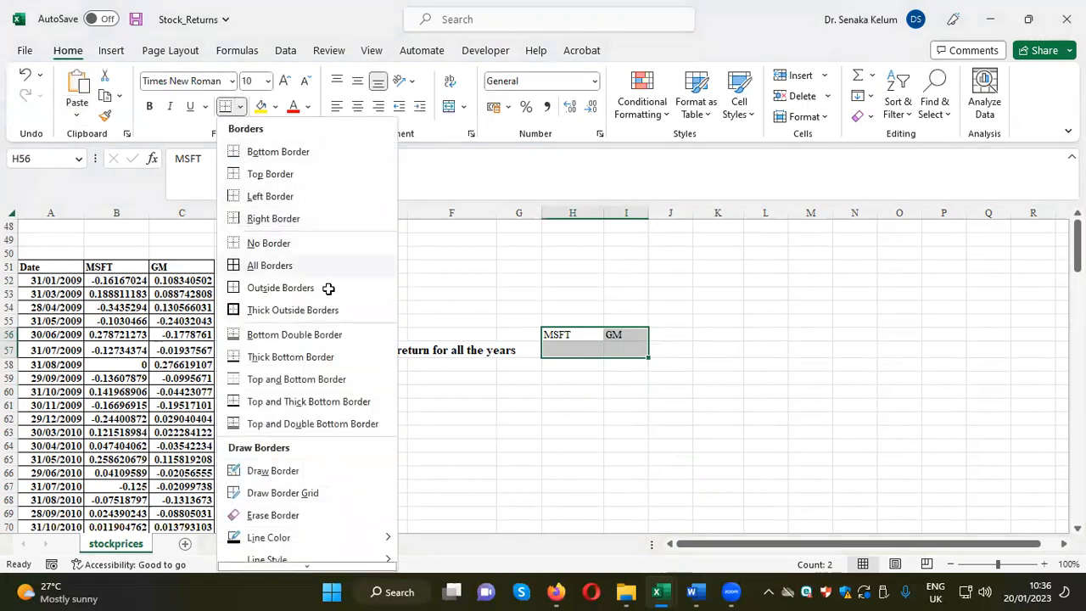
pyautogui.click(717, 379)
# Step: Make the MSFT and GM headings in H56:I56 bold and fill them with yellow
pyautogui.moveTo(563, 336); pyautogui.dragTo(618, 335)
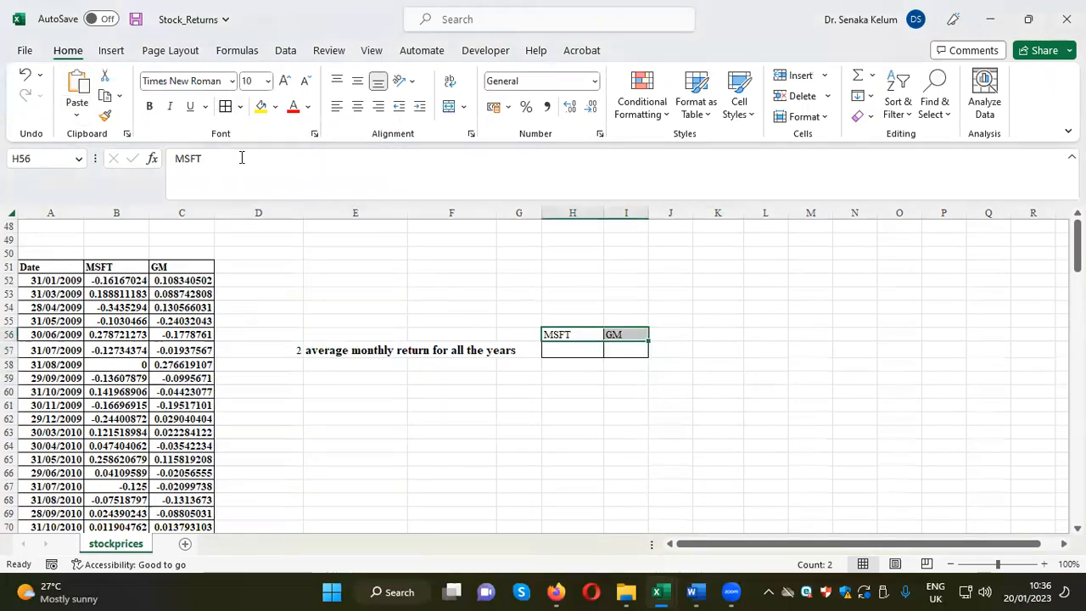
pyautogui.click(149, 107)
pyautogui.click(261, 106)
pyautogui.click(766, 280)
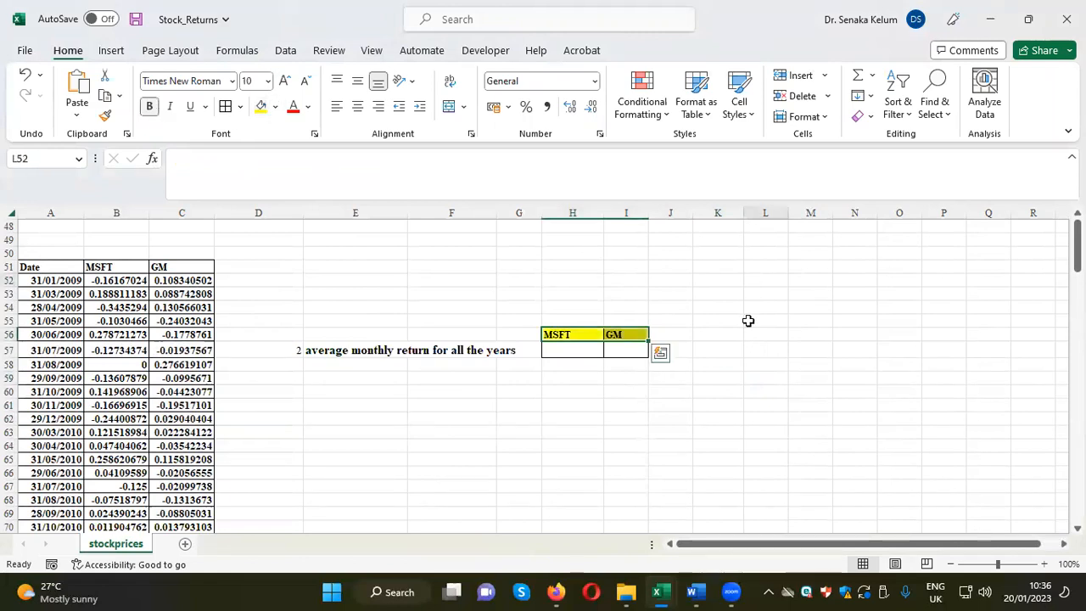
# Step: Widen column I slightly so the GM result cell has more room
pyautogui.click(583, 354)
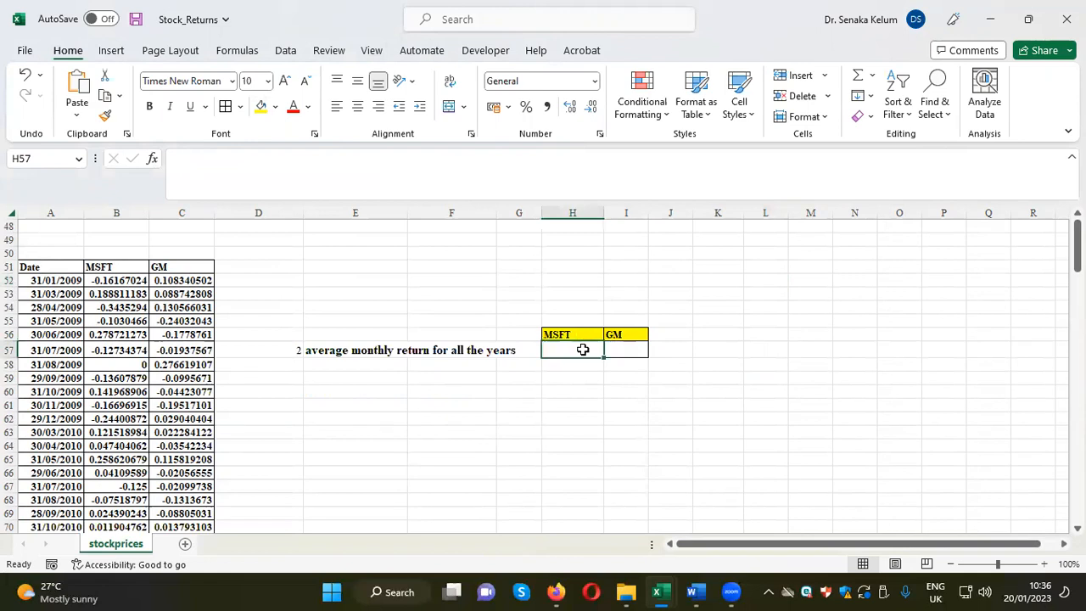
pyautogui.click(629, 350)
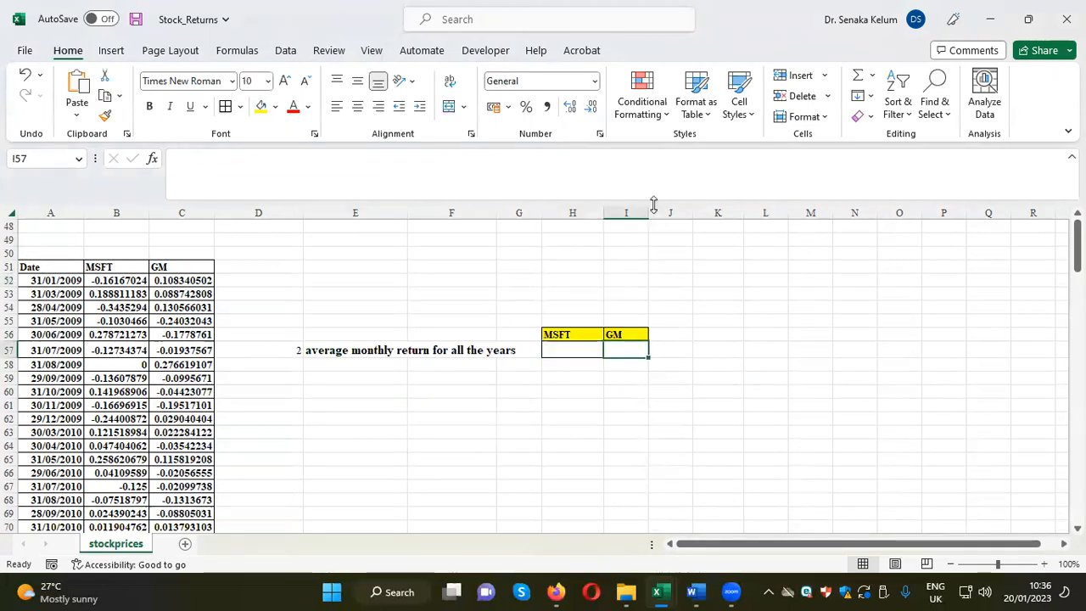
pyautogui.moveTo(649, 211); pyautogui.dragTo(659, 211)
pyautogui.click(758, 348)
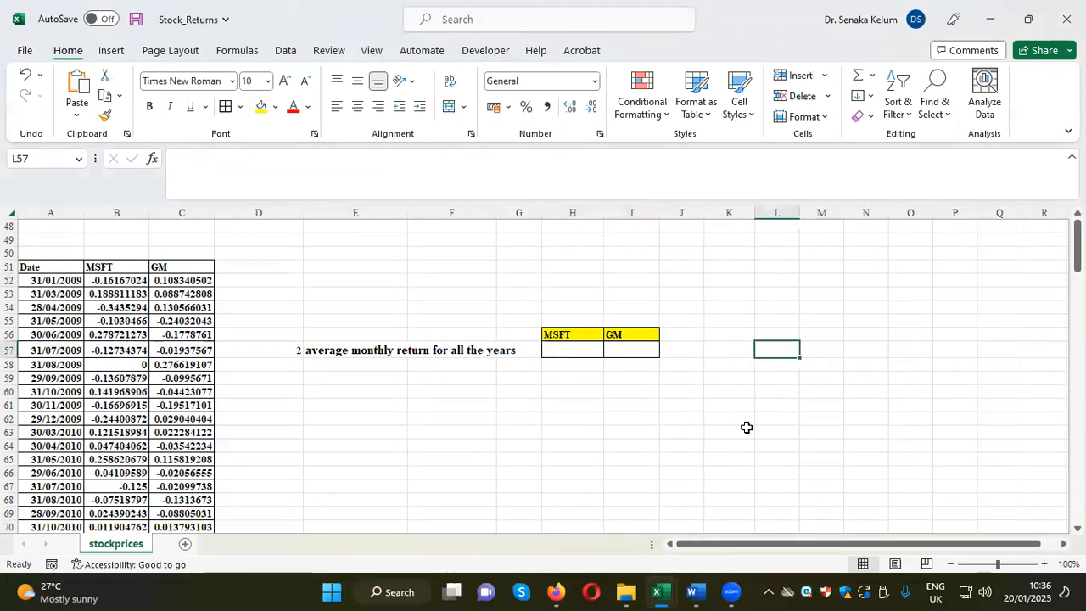
# Step: Calculate the average MSFT return for all years in H57 with =AVERAGE(MSFT), using the range name
pyautogui.click(578, 352)
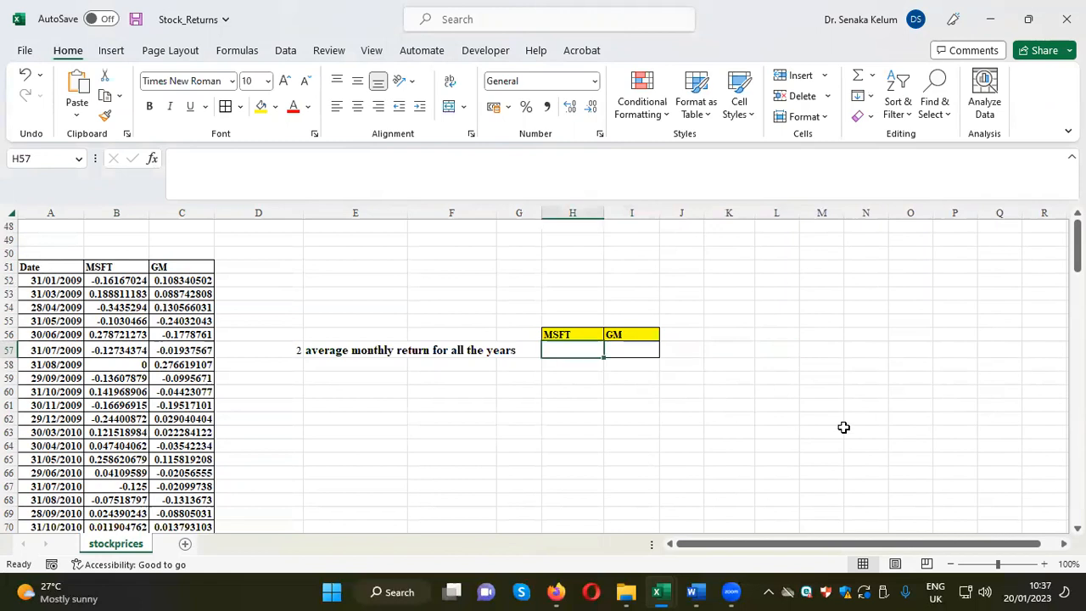
pyautogui.write('=')
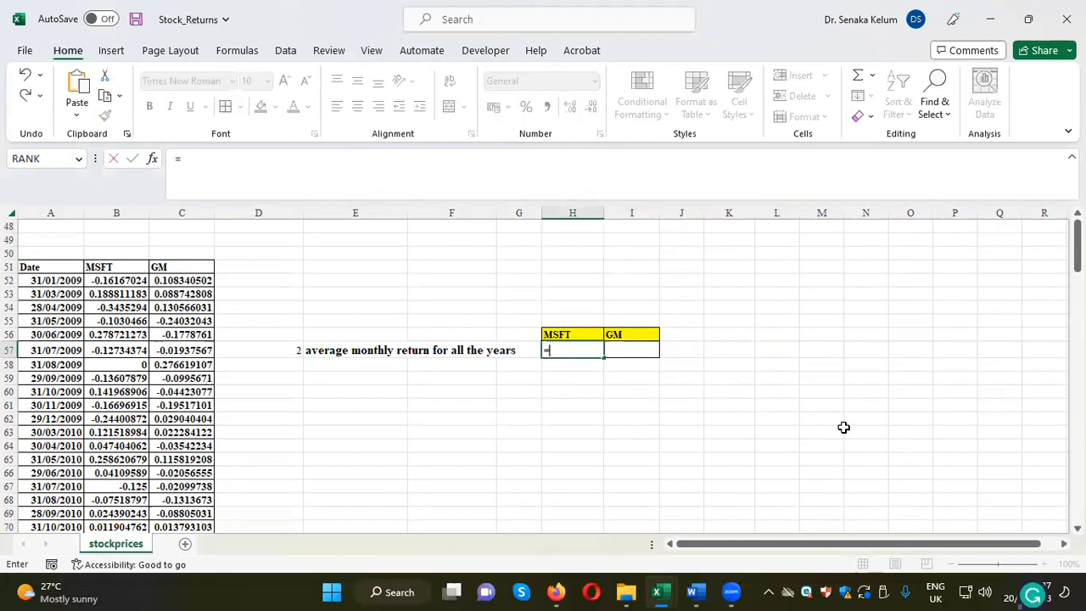
pyautogui.write('av')
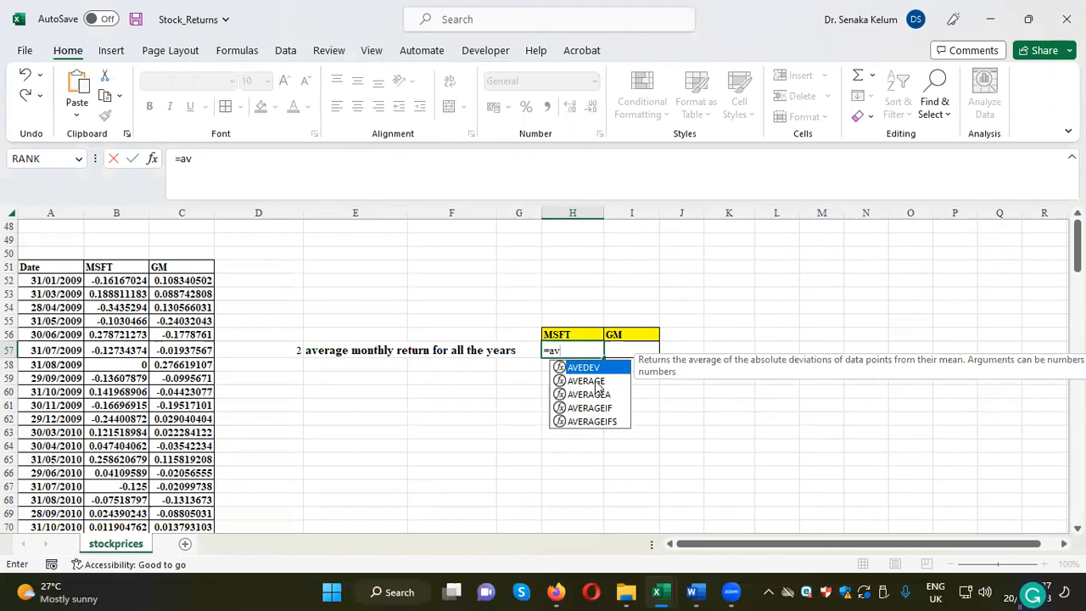
pyautogui.doubleClick(597, 382)
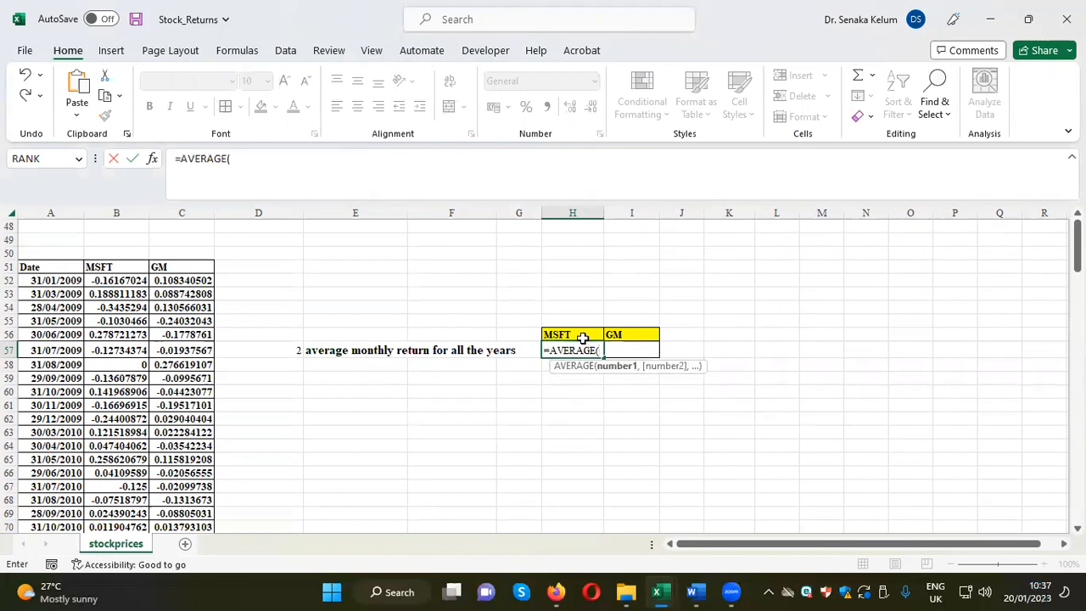
pyautogui.write('ms')
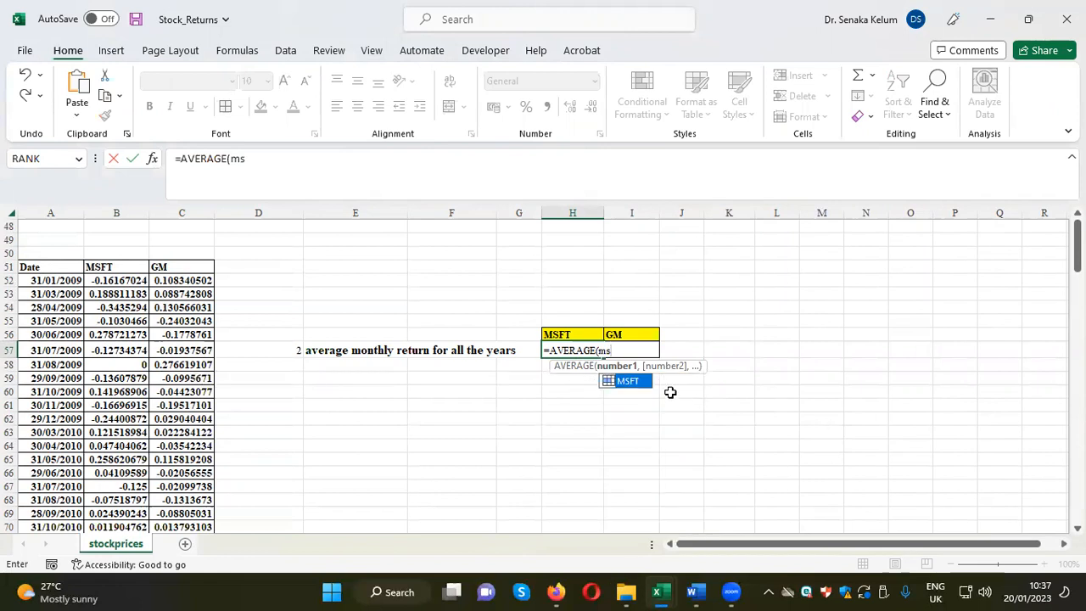
pyautogui.doubleClick(633, 381)
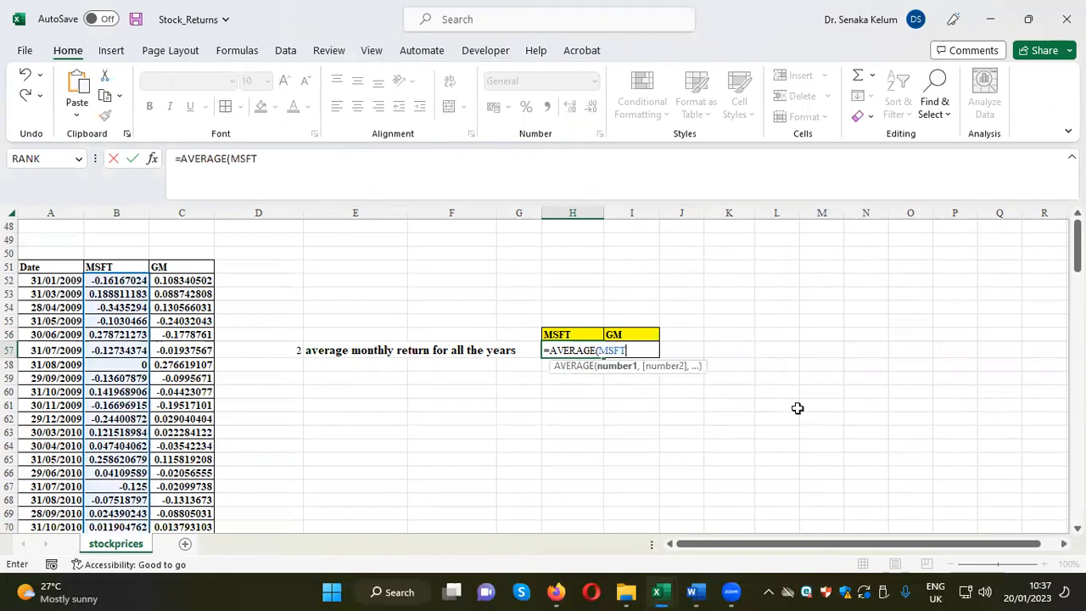
pyautogui.press('Return')
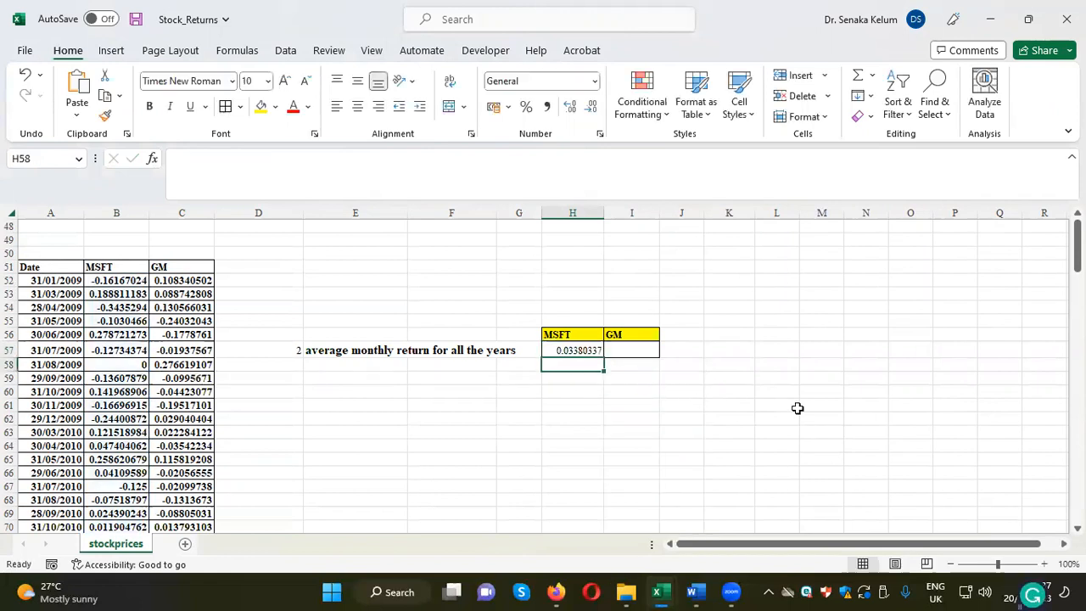
# Step: Inspect the MSFT average formula and its result in H57 at an enlarged view of 120%
pyautogui.click(567, 350)
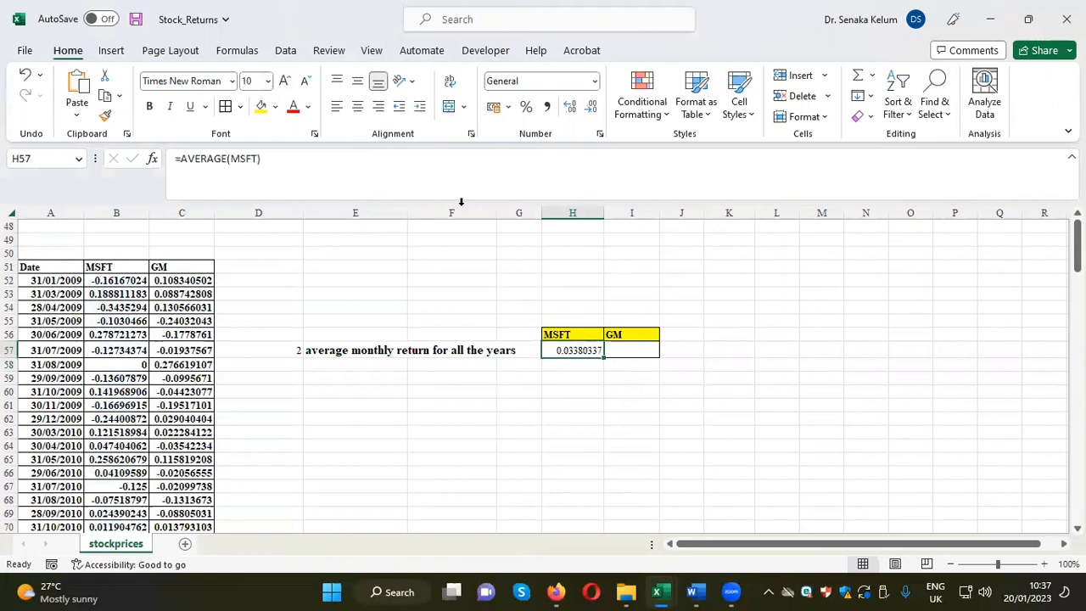
pyautogui.click(1046, 564)
pyautogui.click(1045, 564)
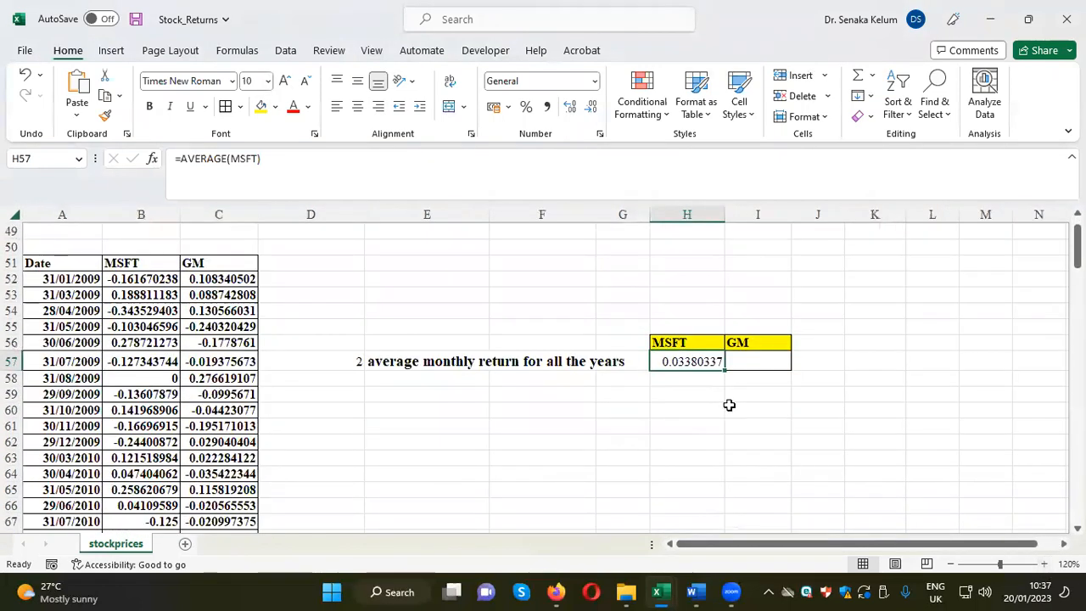
pyautogui.press('Return')
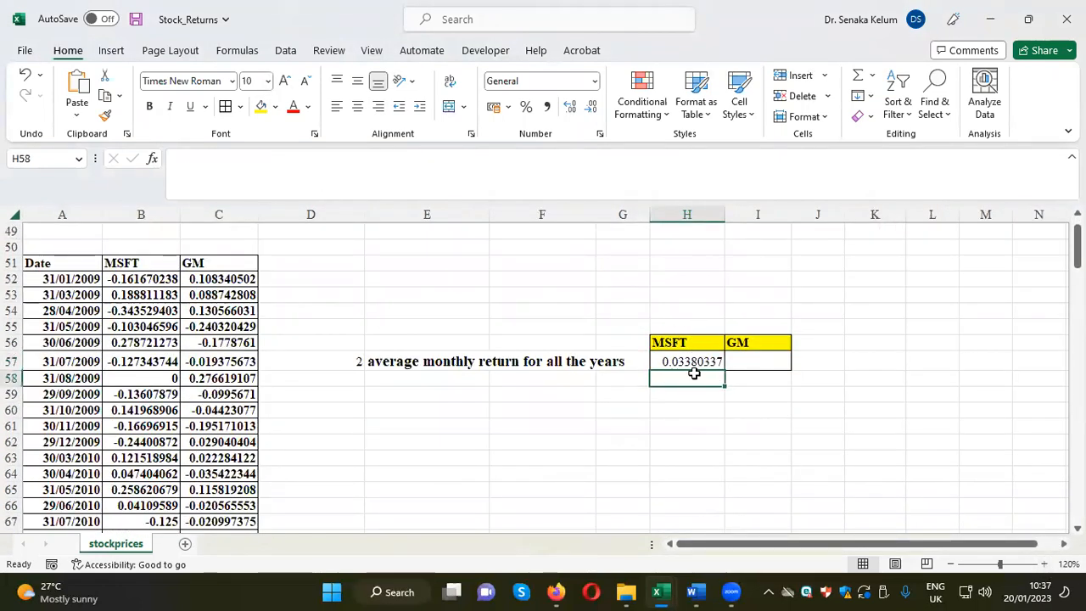
pyautogui.click(150, 108)
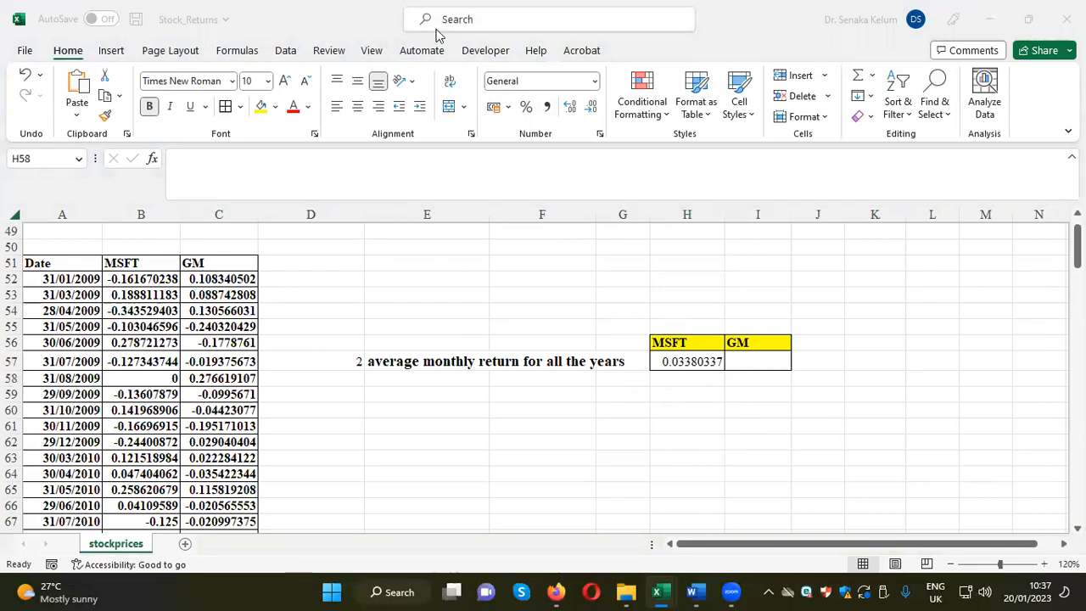
pyautogui.click(702, 374)
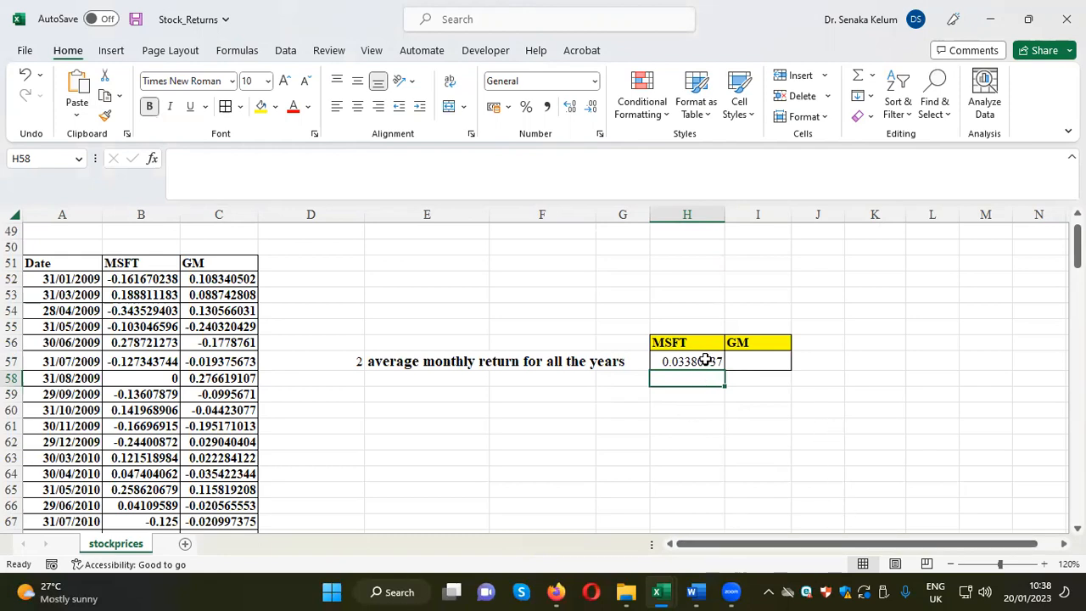
pyautogui.click(925, 378)
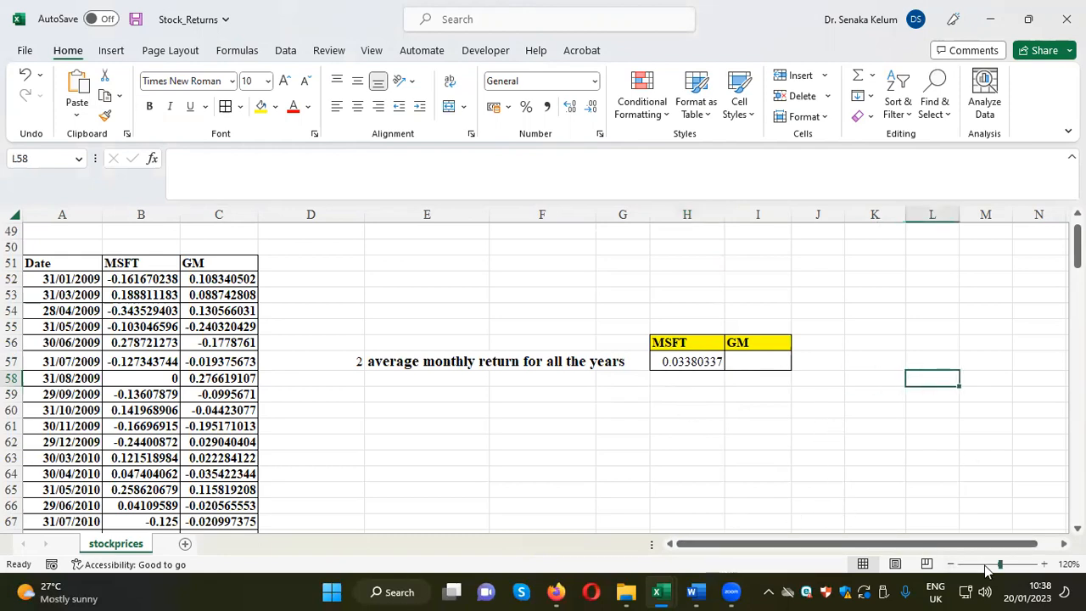
pyautogui.moveTo(996, 567); pyautogui.dragTo(995, 567)
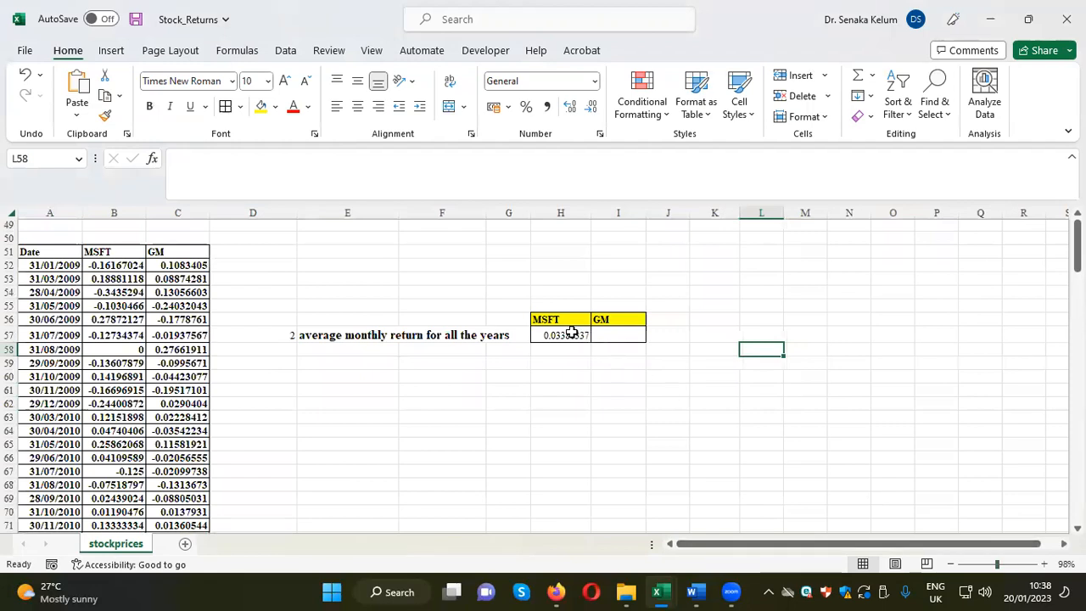
pyautogui.click(572, 323)
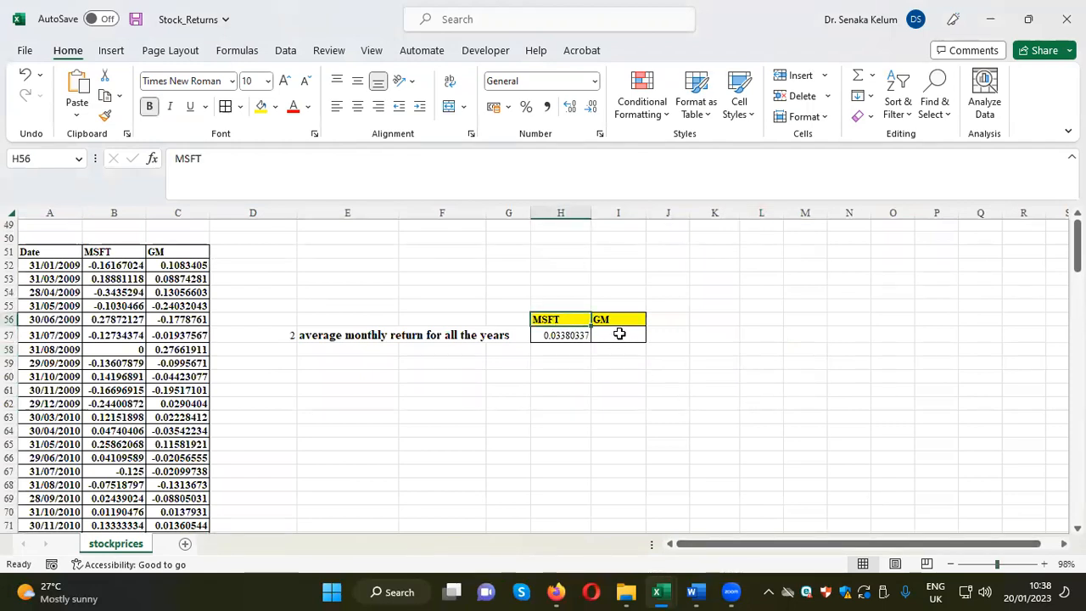
pyautogui.click(618, 320)
pyautogui.click(761, 351)
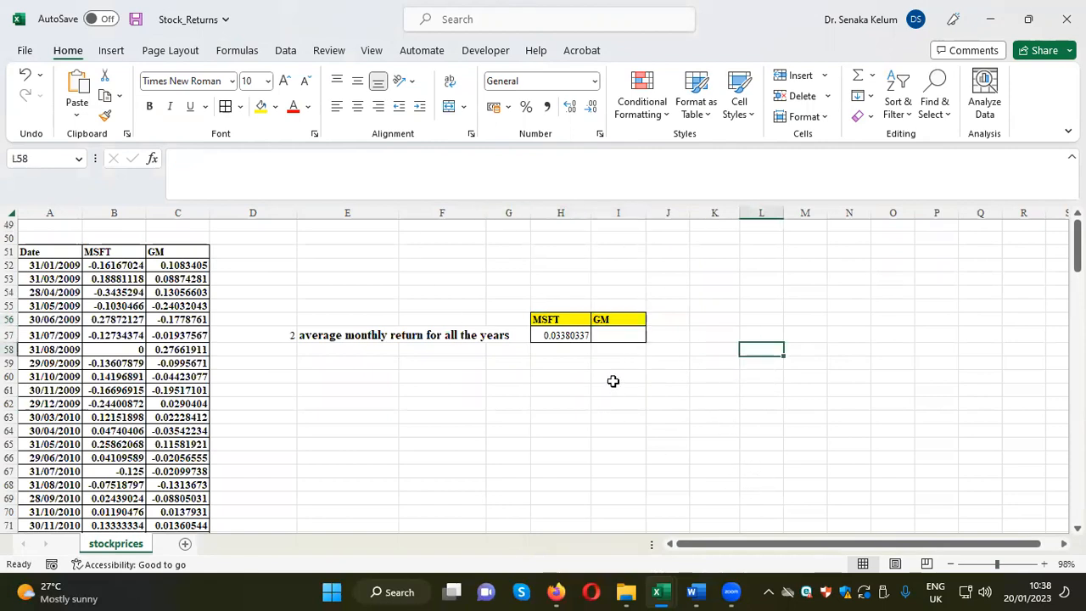
pyautogui.click(619, 320)
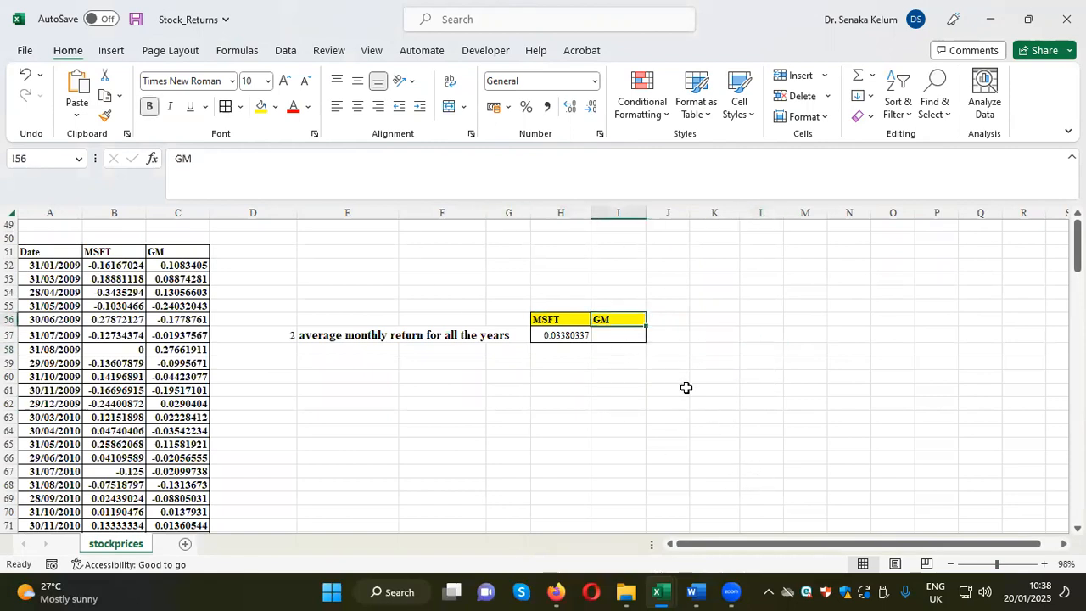
# Step: Calculate the average GM return for all years in I57 with =AVERAGE(GM), using the range name
pyautogui.click(621, 340)
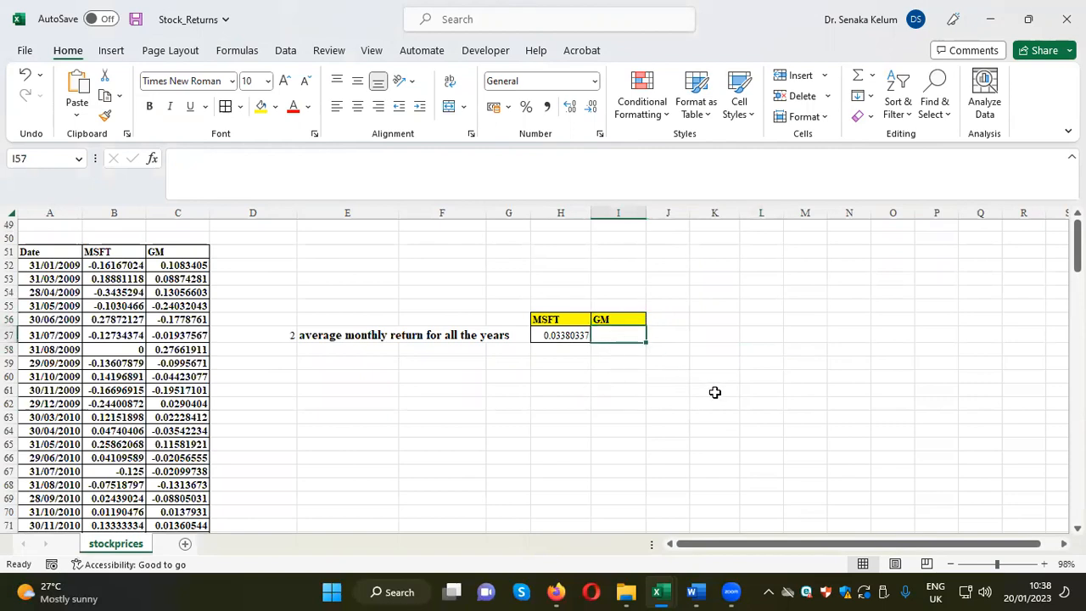
pyautogui.write('=av')
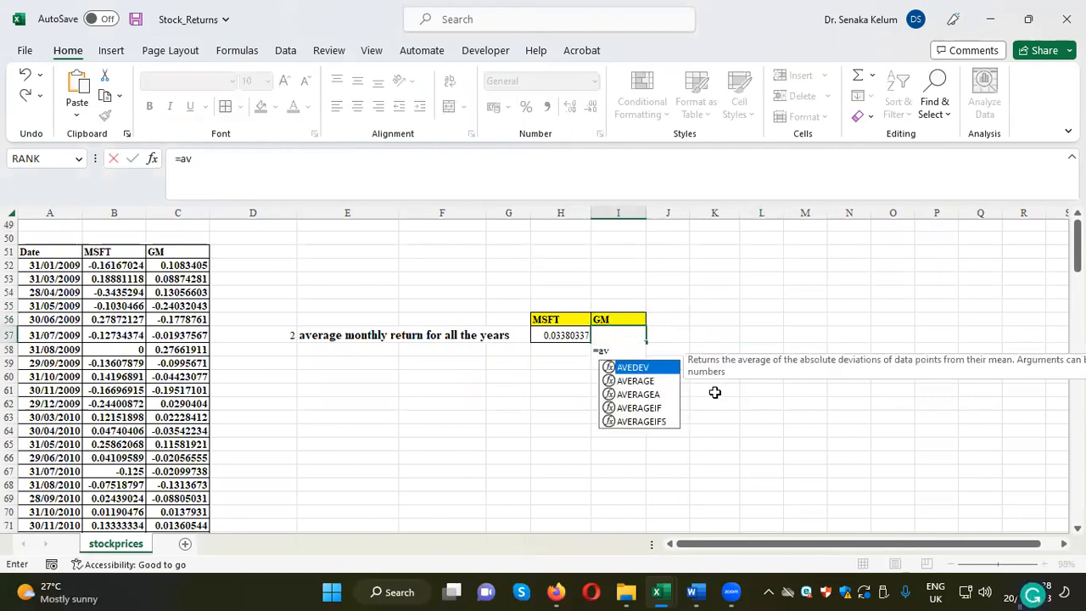
pyautogui.doubleClick(663, 381)
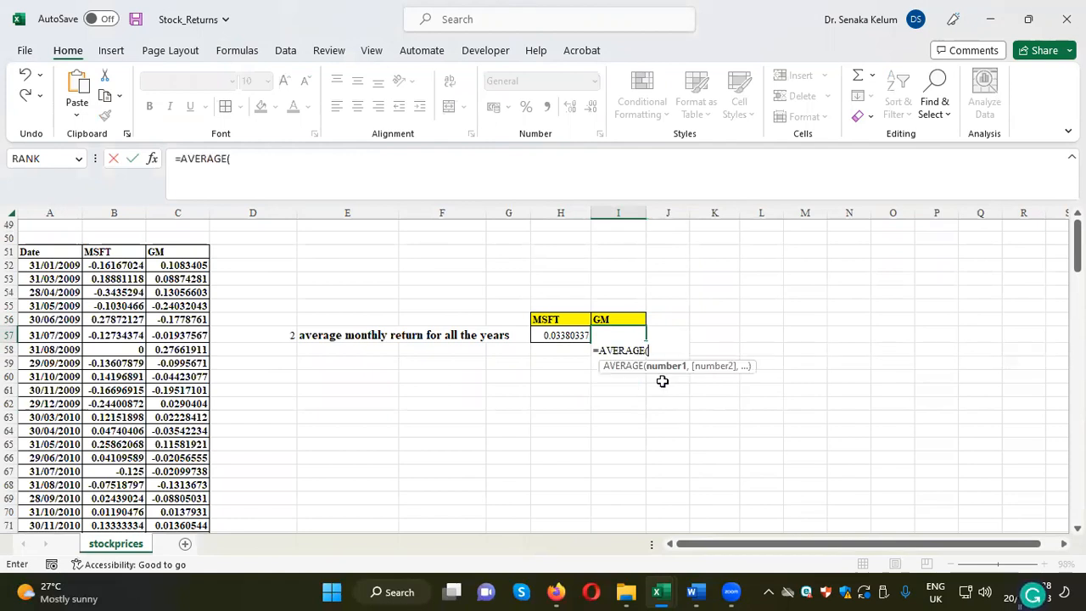
pyautogui.write('gm')
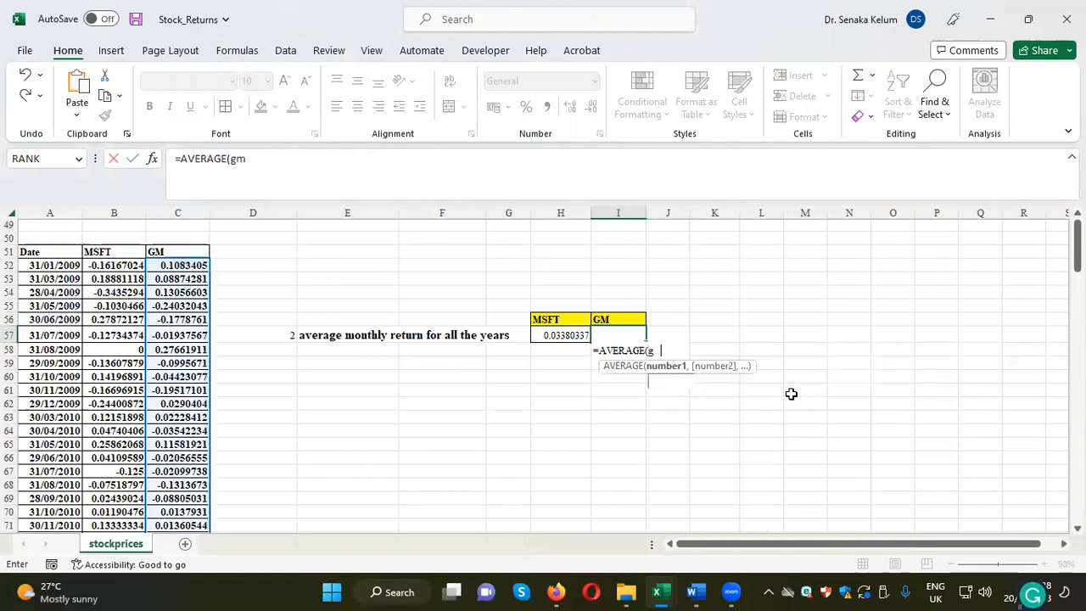
pyautogui.write(')')
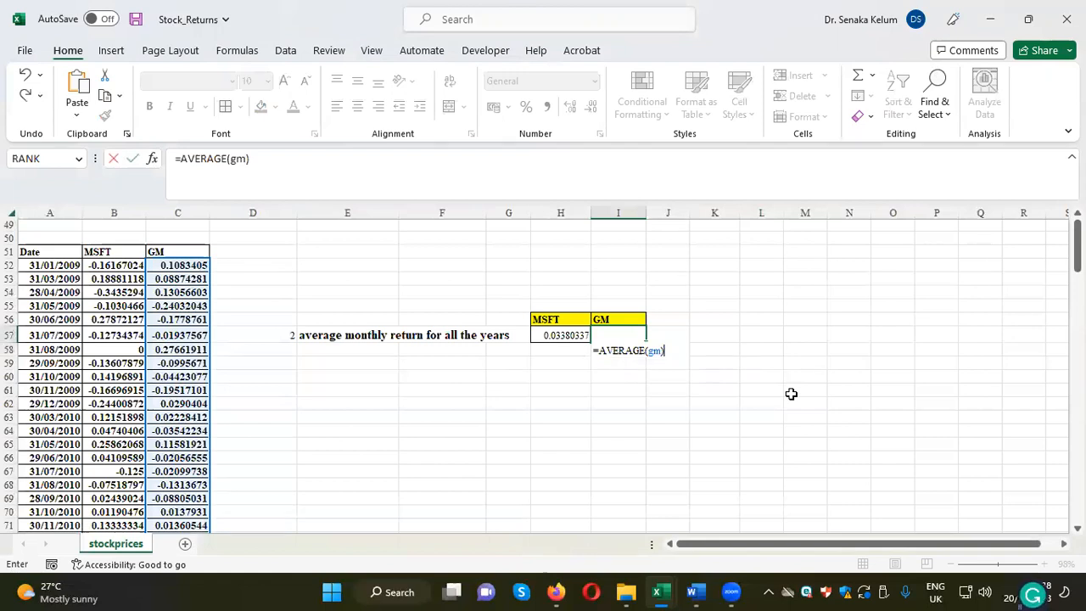
pyautogui.press('Return')
pyautogui.click(757, 307)
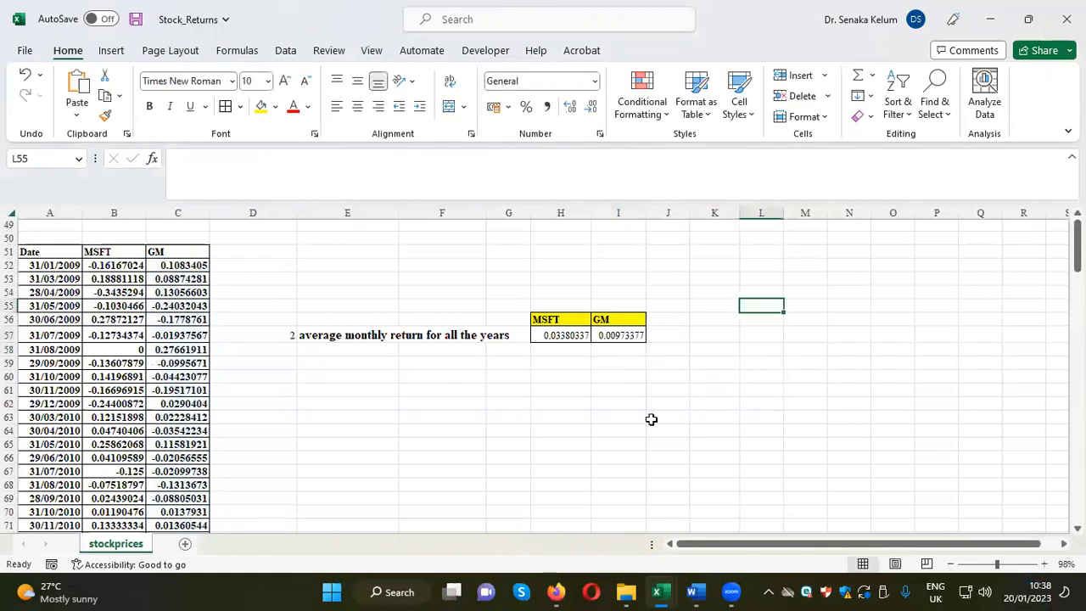
pyautogui.click(618, 323)
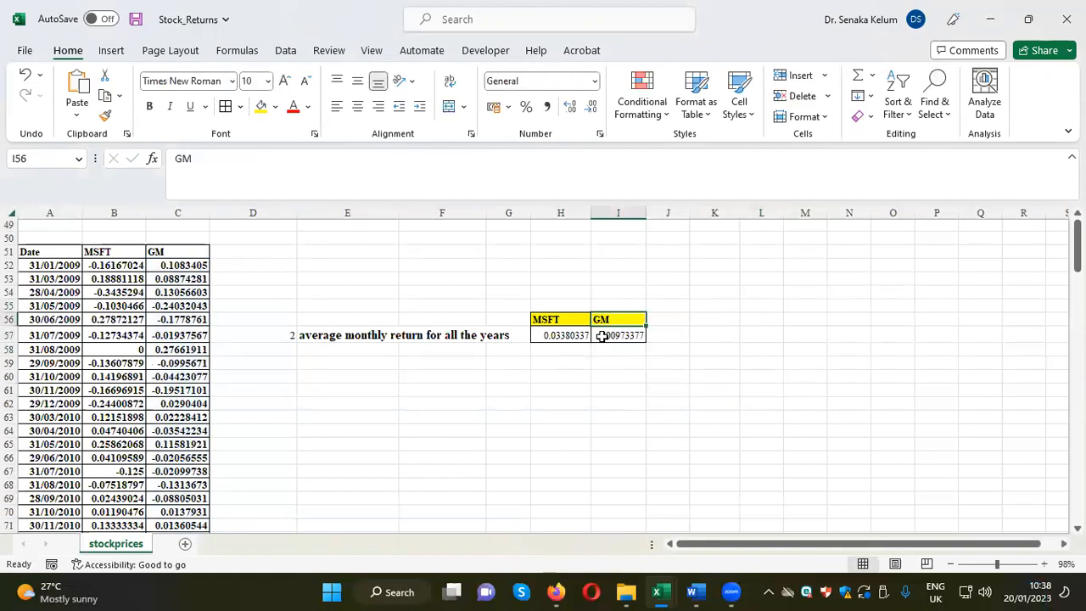
pyautogui.moveTo(682, 338); pyautogui.dragTo(696, 339)
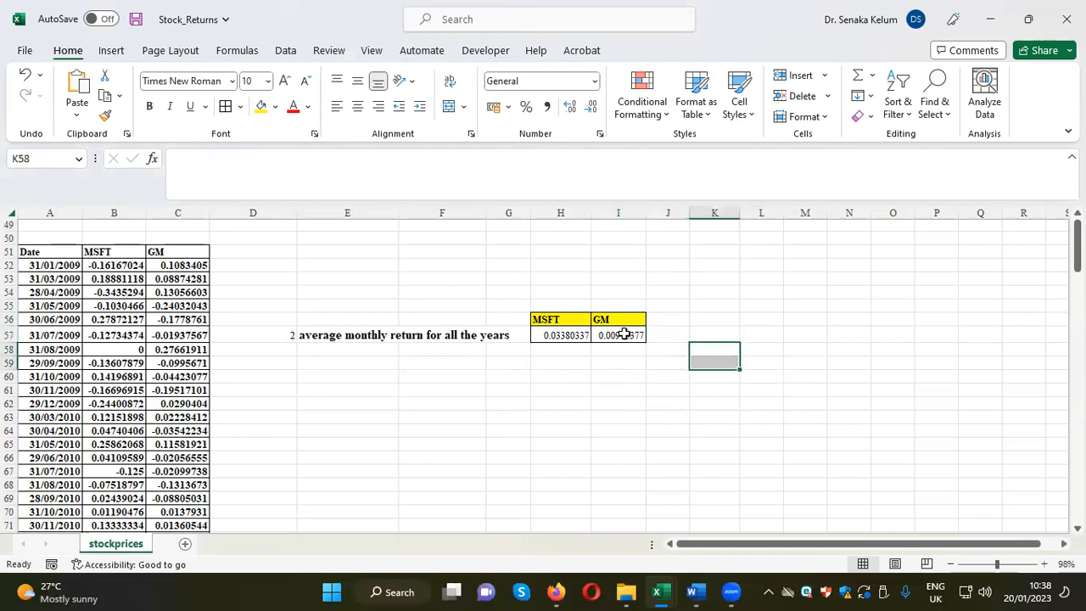
# Step: Make the GM average return in I57 bold
pyautogui.moveTo(619, 321); pyautogui.dragTo(562, 321)
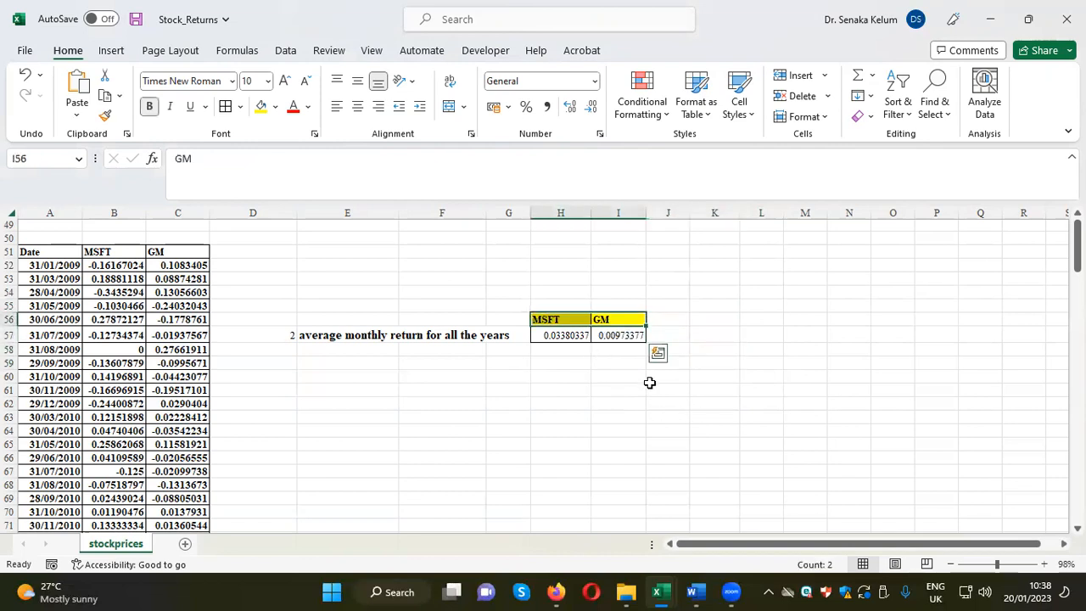
pyautogui.click(621, 323)
pyautogui.moveTo(607, 340); pyautogui.dragTo(568, 342)
pyautogui.click(621, 337)
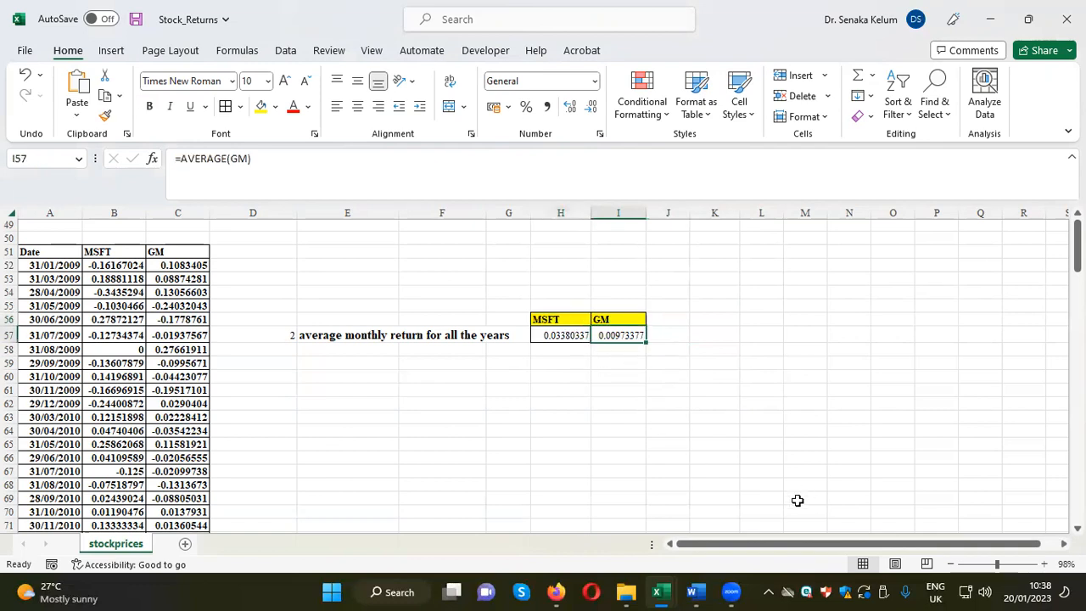
pyautogui.click(149, 106)
pyautogui.click(747, 365)
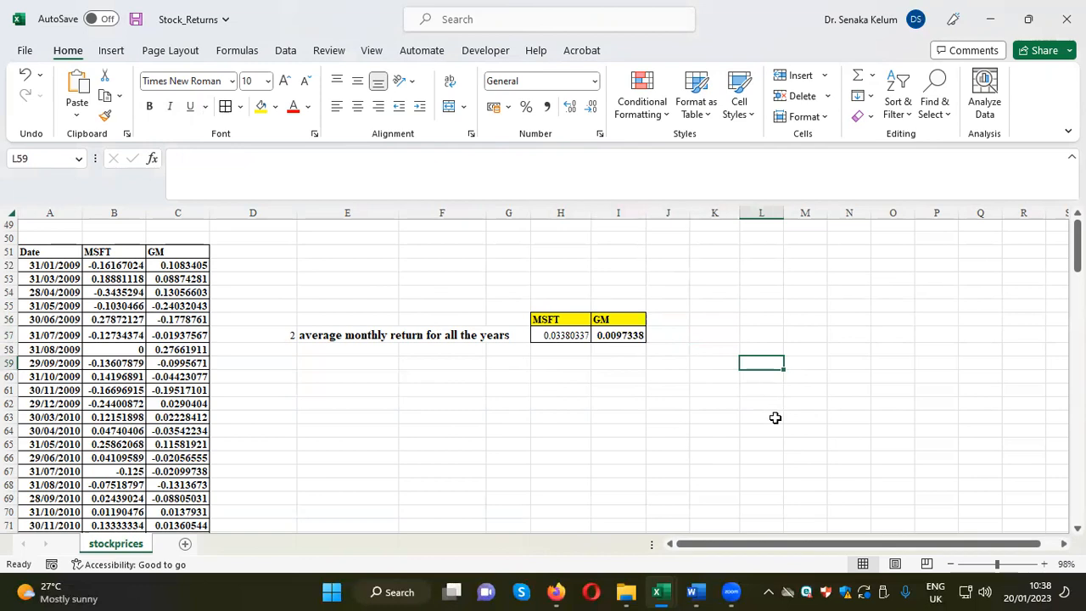
# Step: Make the MSFT average return in H57 bold, working at 120% zoom
pyautogui.click(1043, 565)
pyautogui.click(1044, 565)
pyautogui.click(1043, 564)
pyautogui.click(875, 503)
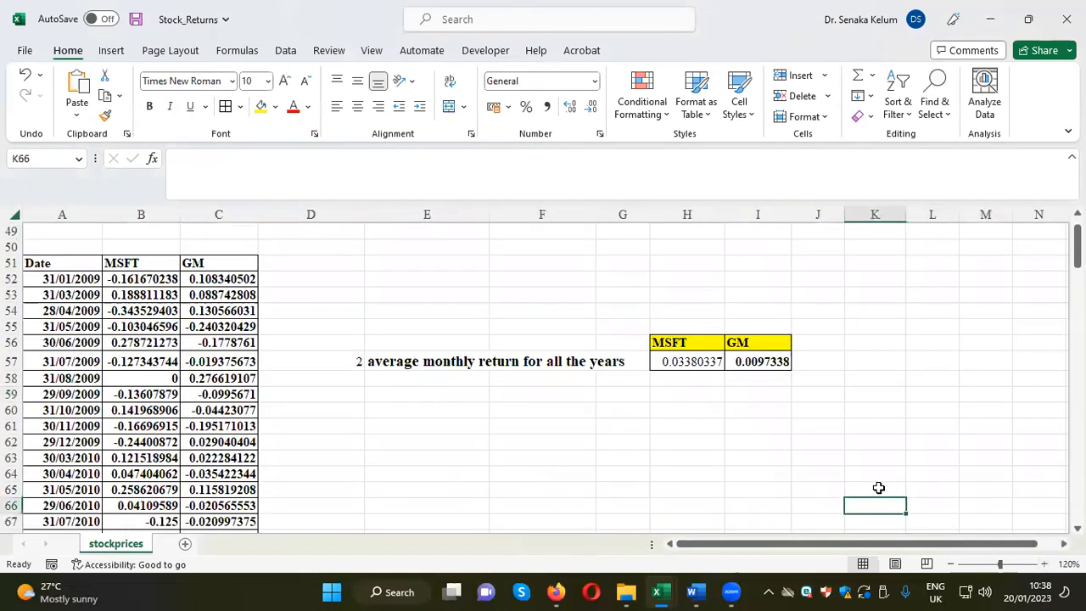
pyautogui.click(697, 374)
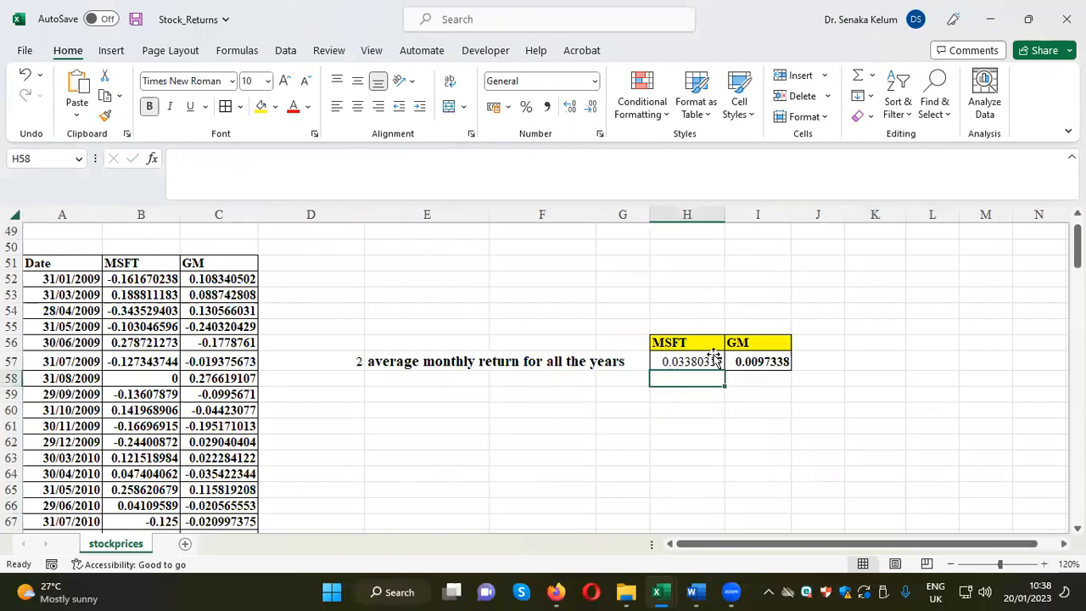
pyautogui.click(714, 356)
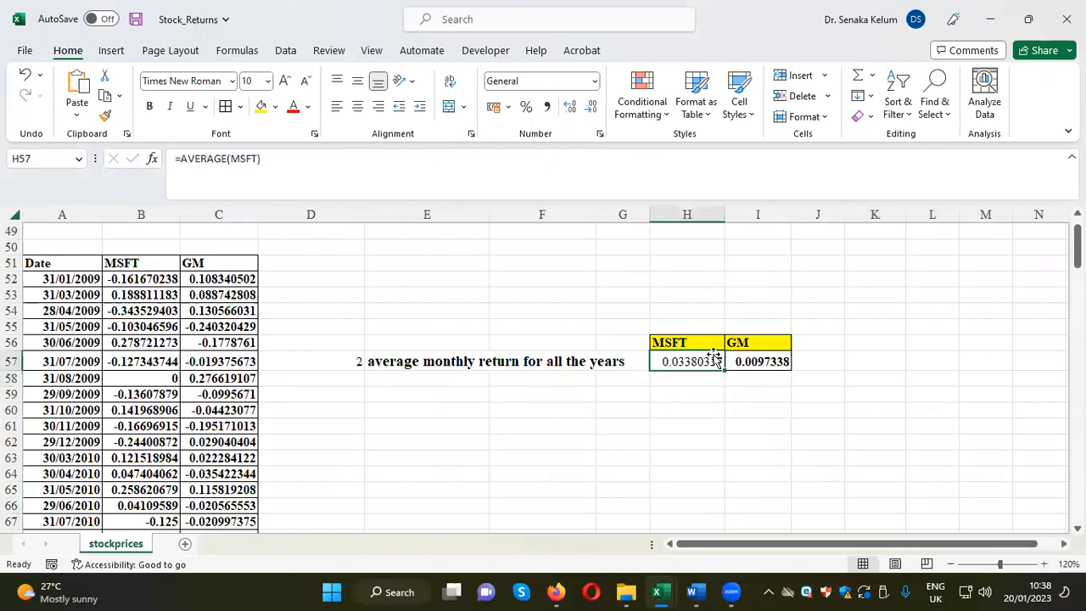
pyautogui.click(151, 107)
pyautogui.click(687, 410)
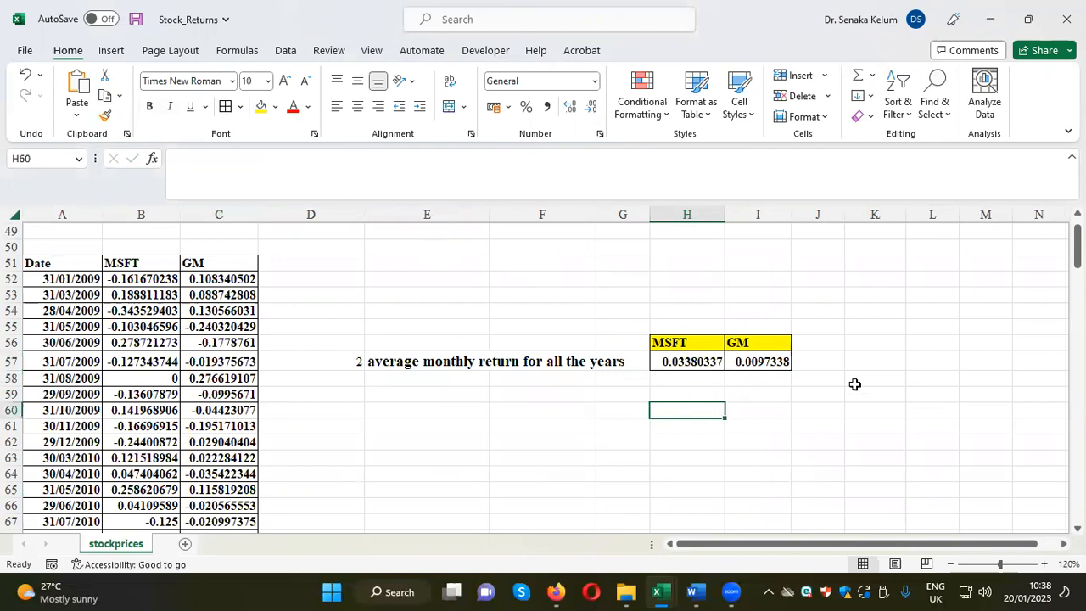
# Step: Examine the dated MSFT and GM returns from 2009 onwards to see which rows belong to each year
pyautogui.click(549, 312)
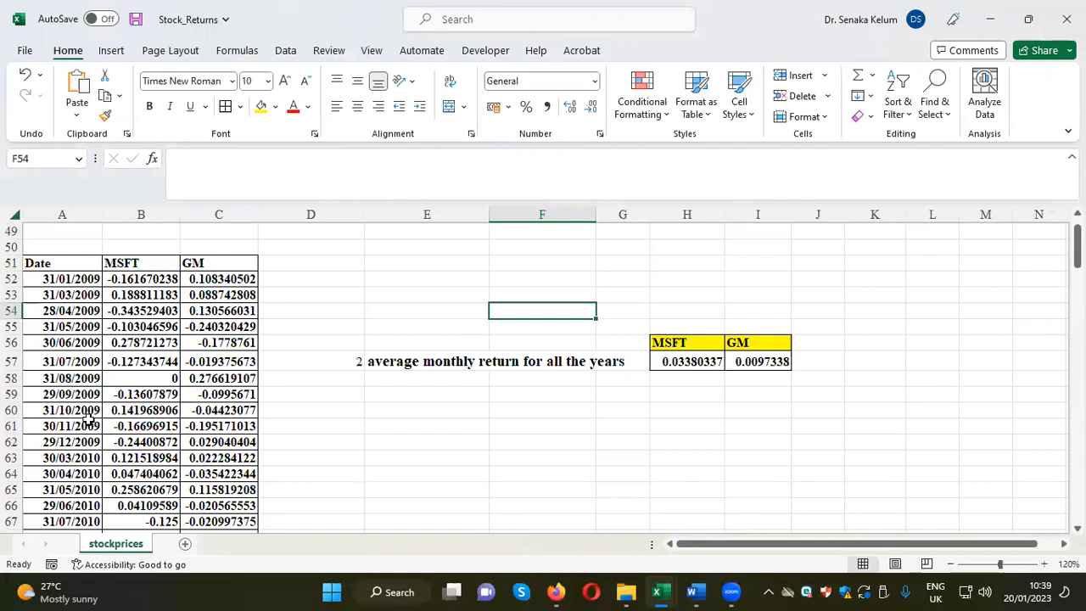
pyautogui.scroll(-2, 89, 420)
pyautogui.scroll(-1, 85, 437)
pyautogui.scroll(-8, 77, 431)
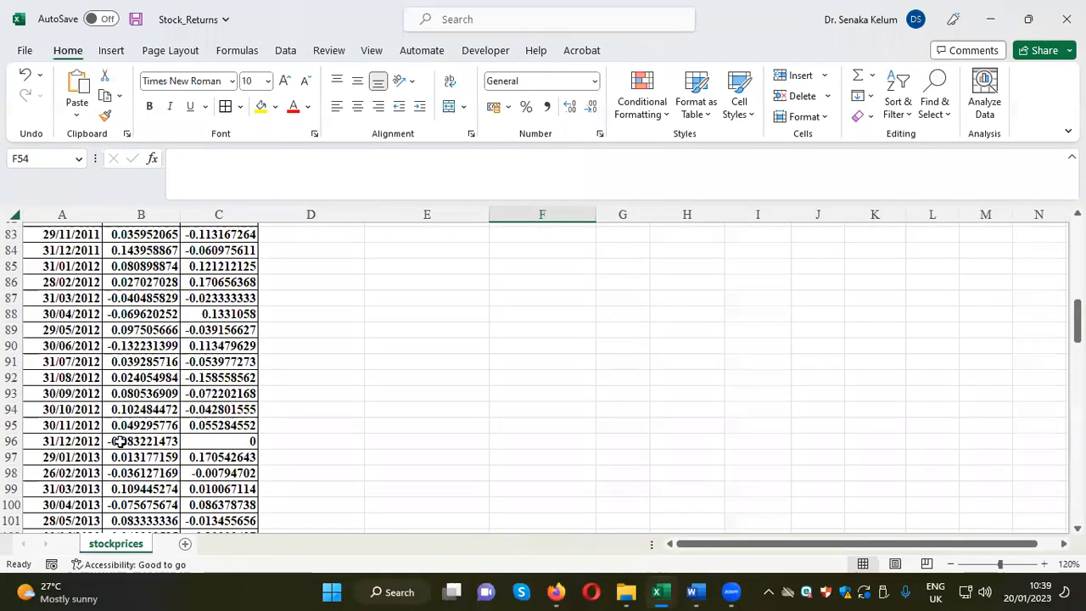
pyautogui.scroll(-9, 121, 441)
pyautogui.scroll(-6, 121, 441)
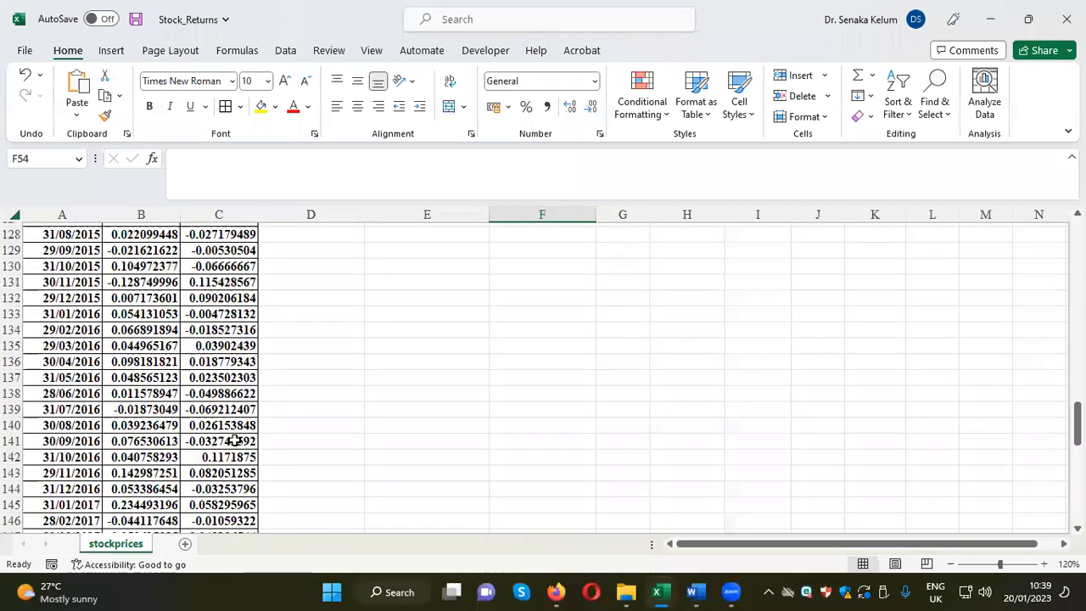
pyautogui.scroll(-8, 234, 441)
pyautogui.scroll(-6, 184, 433)
pyautogui.scroll(12, 376, 438)
pyautogui.scroll(20, 383, 439)
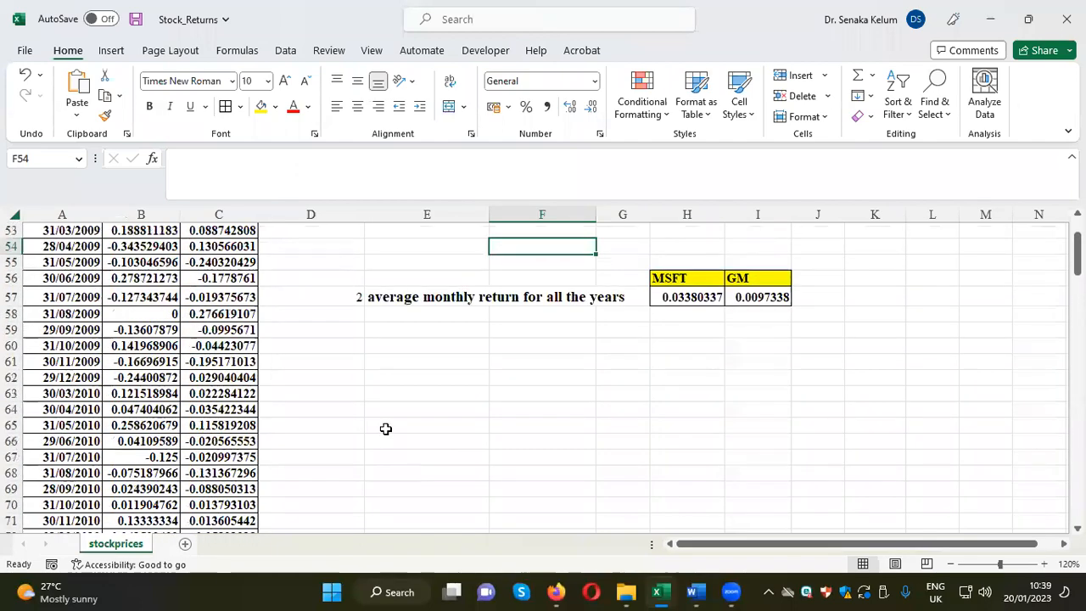
pyautogui.scroll(2, 385, 428)
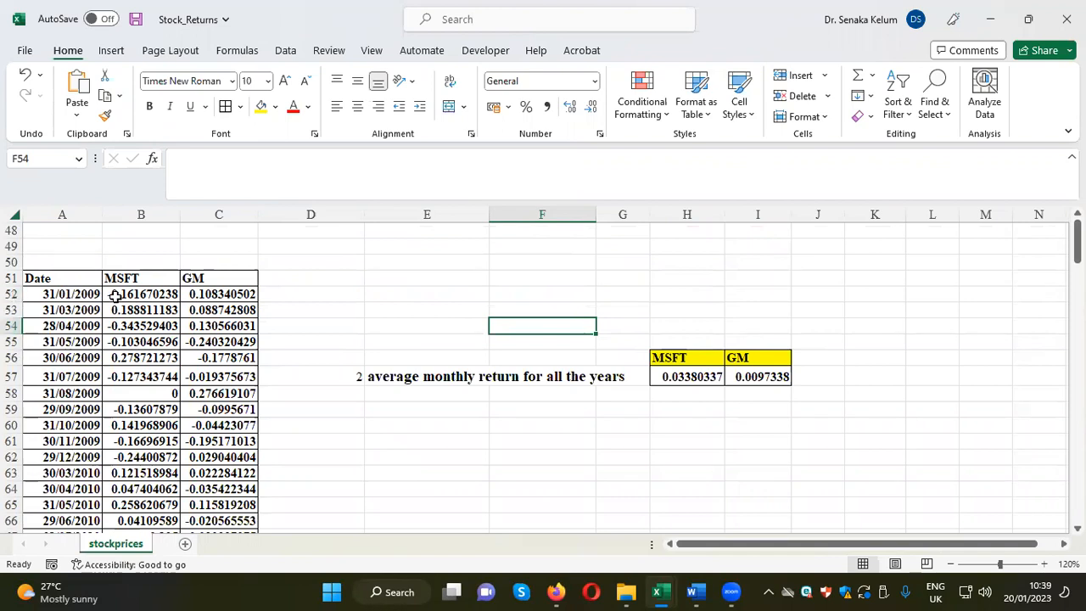
# Step: Name the 2009 MSFT returns in B52:B62 as MSFT2009
pyautogui.click(140, 293)
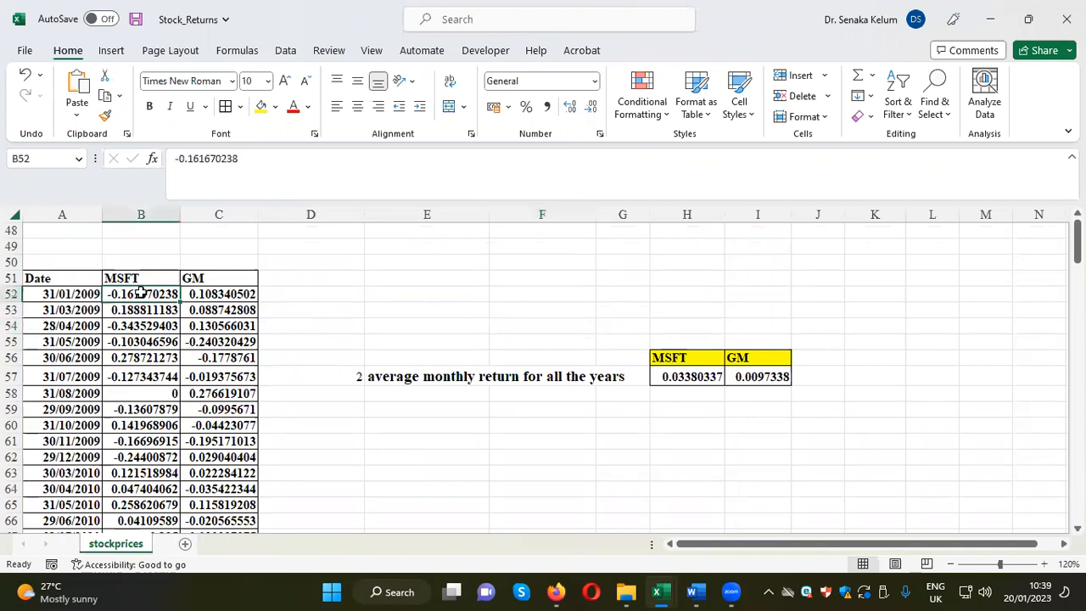
pyautogui.moveTo(140, 293); pyautogui.dragTo(135, 458)
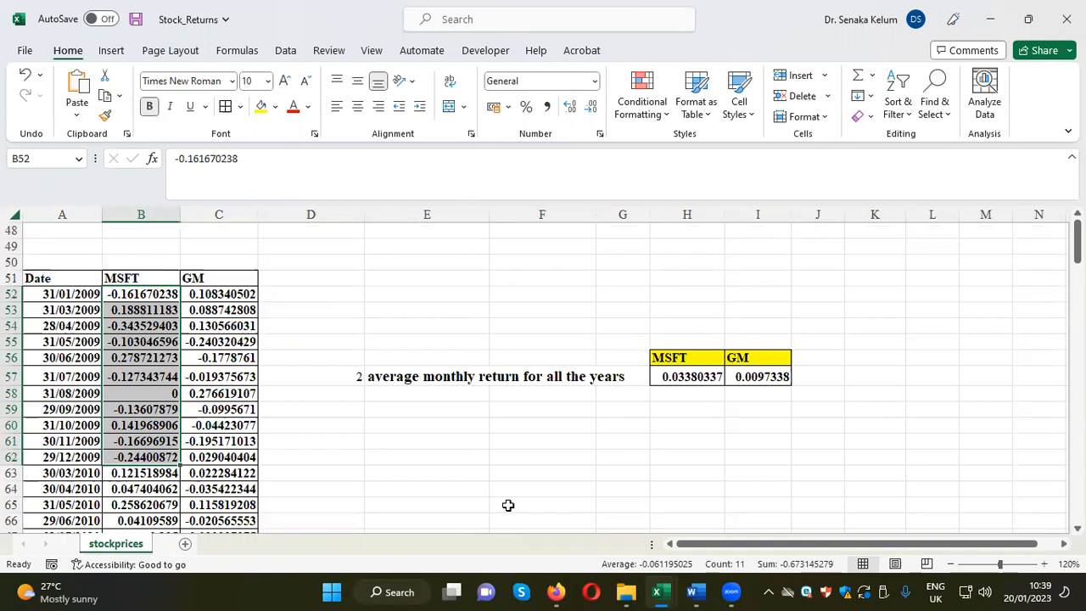
pyautogui.click(48, 155)
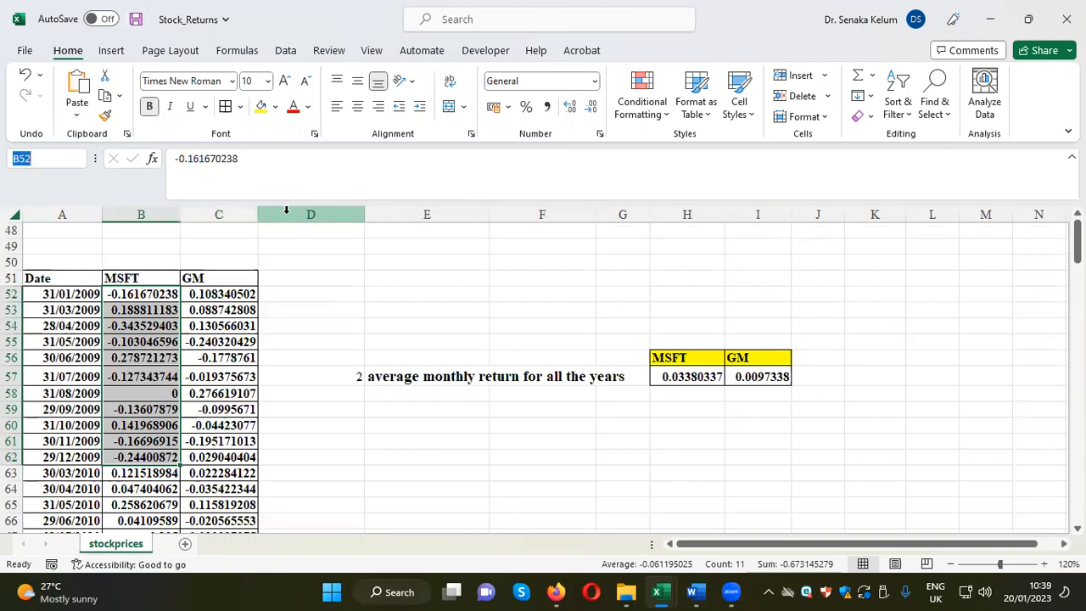
pyautogui.write('MSFT2009')
# Step: Name the 2010 MSFT returns in B63:B72 as MSFT2010
pyautogui.scroll(-3, 306, 351)
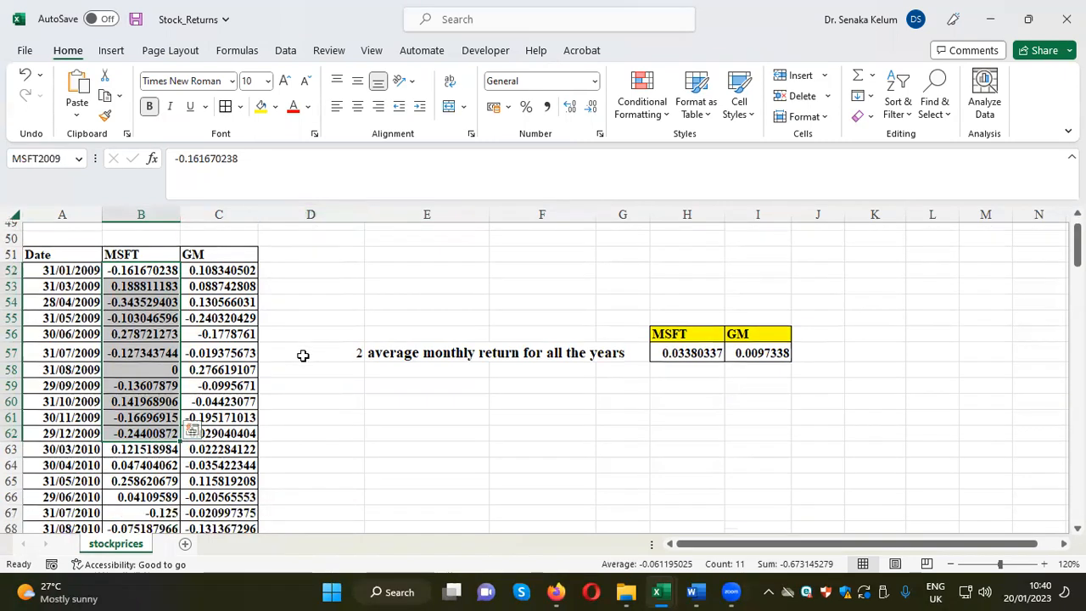
pyautogui.click(147, 330)
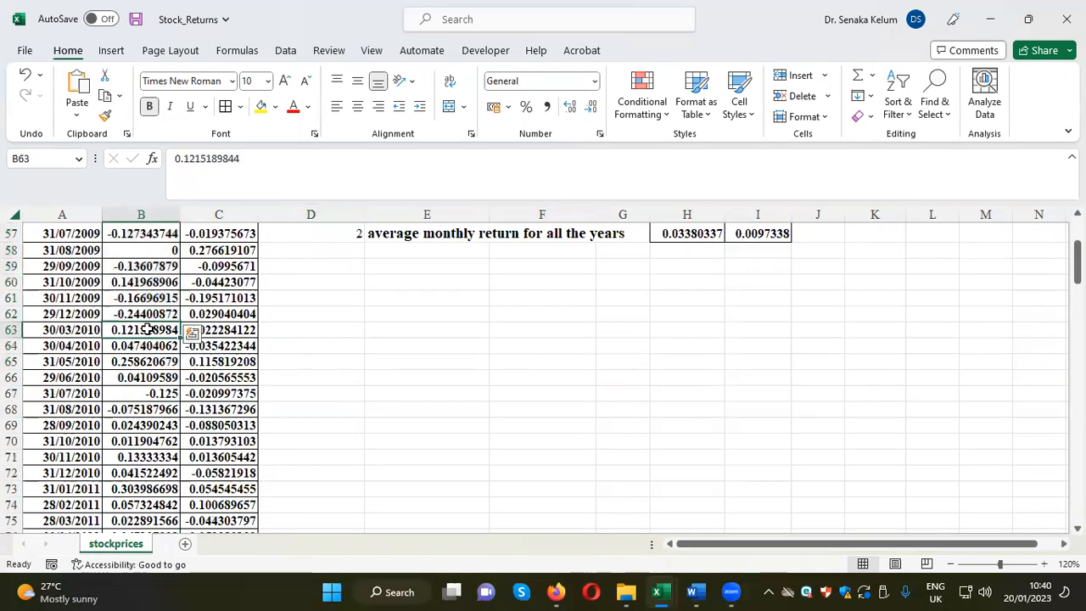
pyautogui.moveTo(145, 340); pyautogui.dragTo(141, 473)
pyautogui.click(24, 160)
pyautogui.write('MSFT2010')
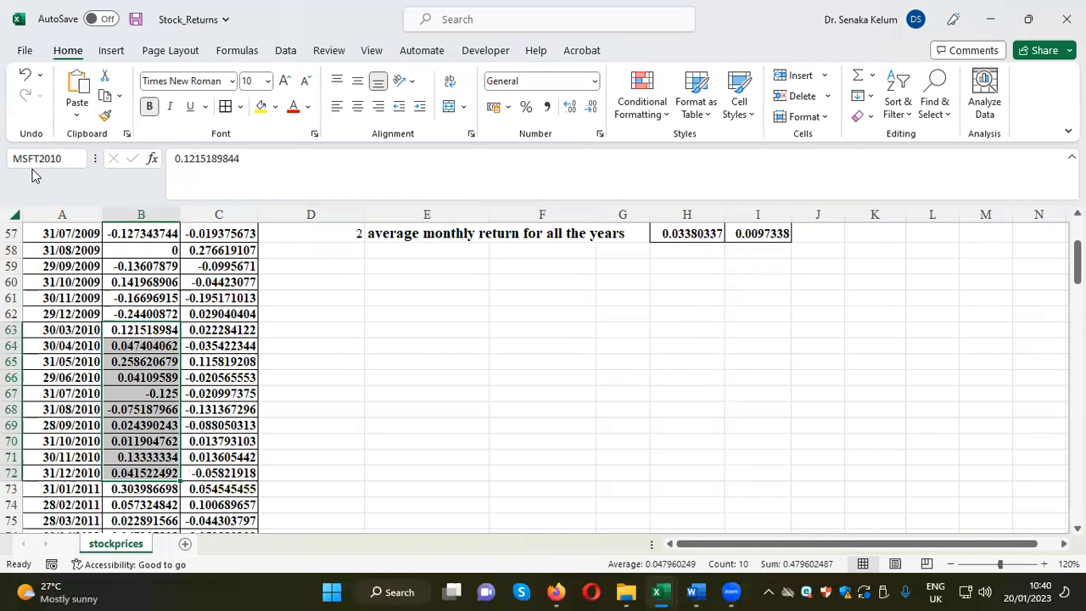
pyautogui.scroll(2, 443, 364)
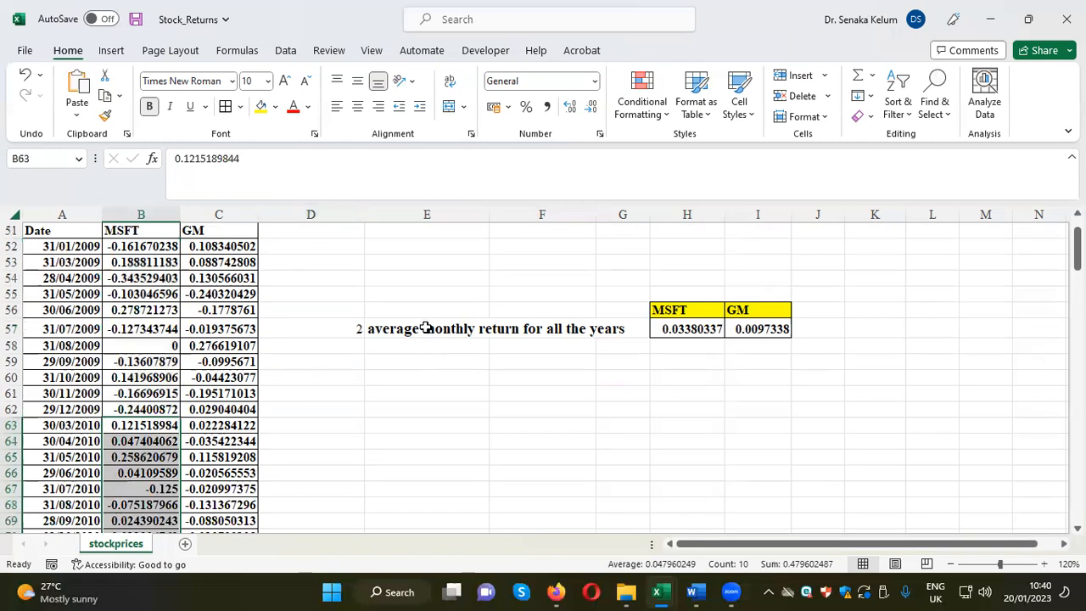
pyautogui.scroll(-2, 398, 273)
pyautogui.scroll(-3, 398, 273)
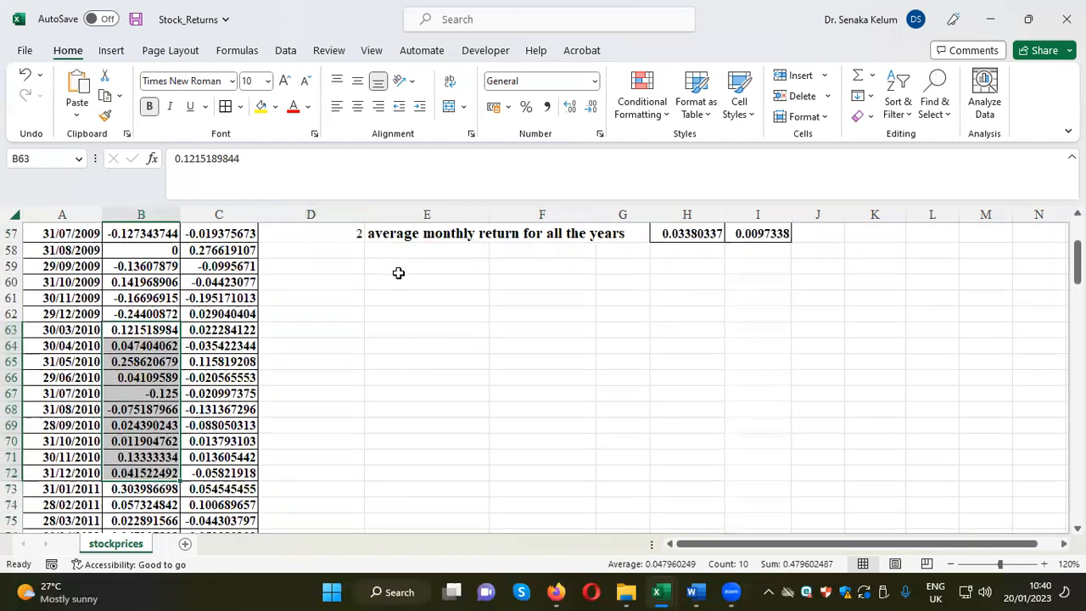
pyautogui.click(44, 158)
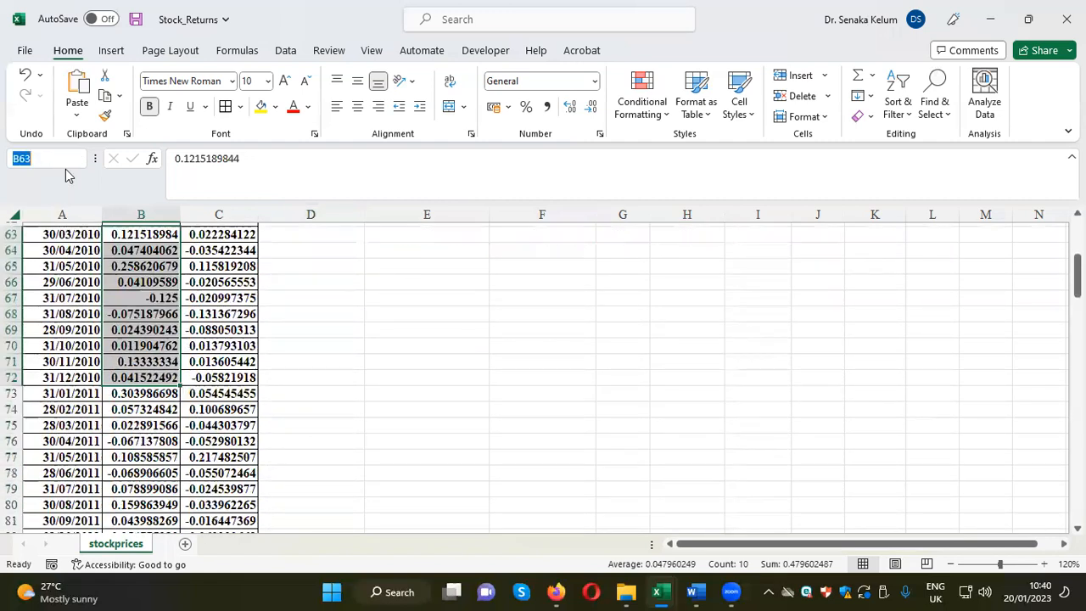
pyautogui.scroll(2, 256, 316)
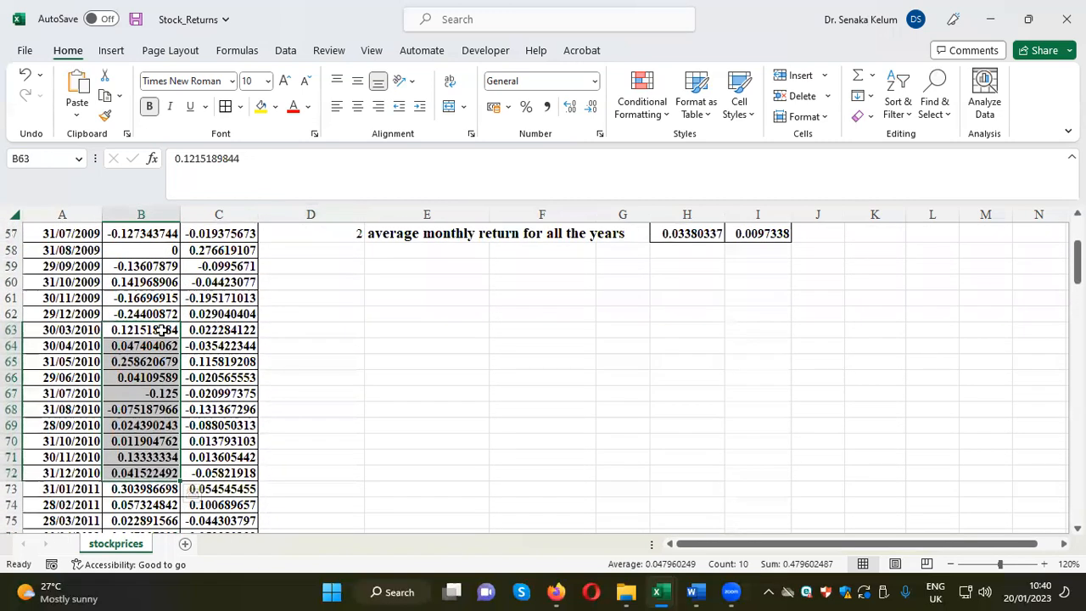
pyautogui.click(28, 160)
pyautogui.write('MSFT2010')
pyautogui.press('Return')
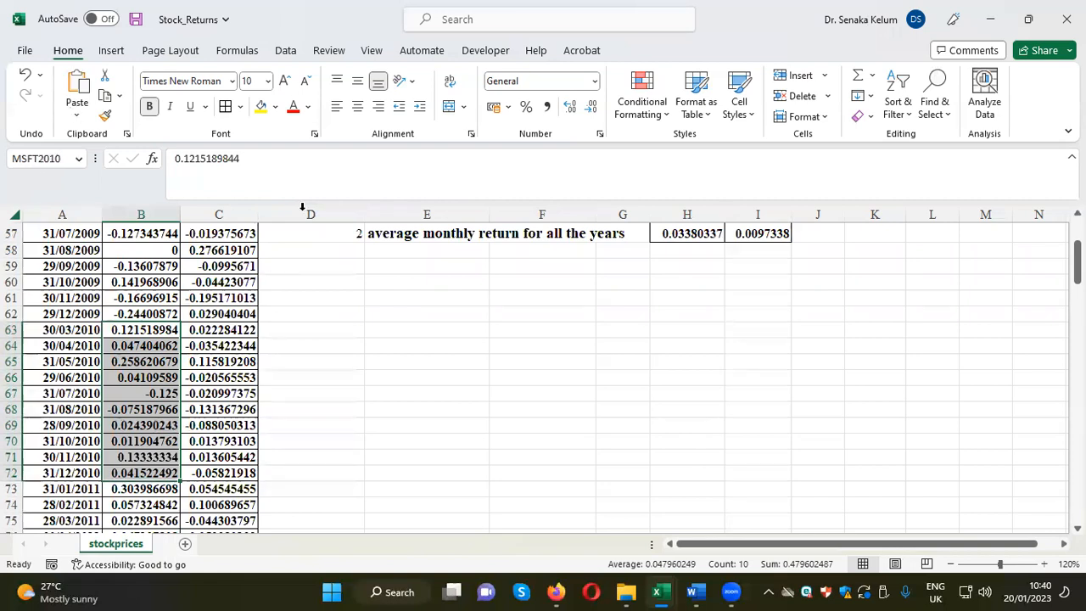
# Step: Name the 2011 MSFT returns in B73:B84 as MSFT2011
pyautogui.scroll(-3, 359, 291)
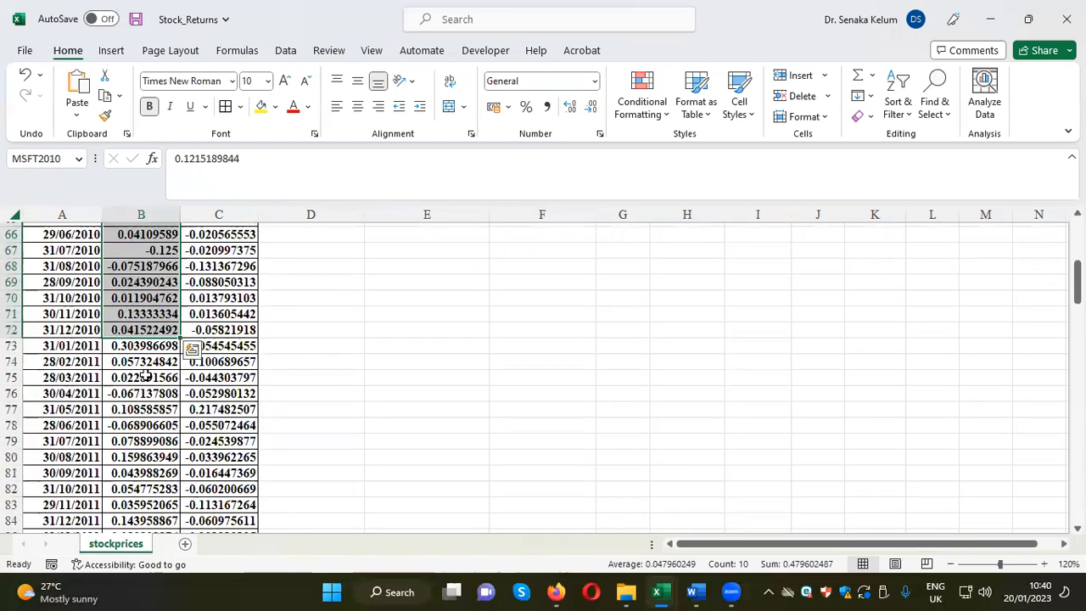
pyautogui.moveTo(146, 348); pyautogui.dragTo(133, 521)
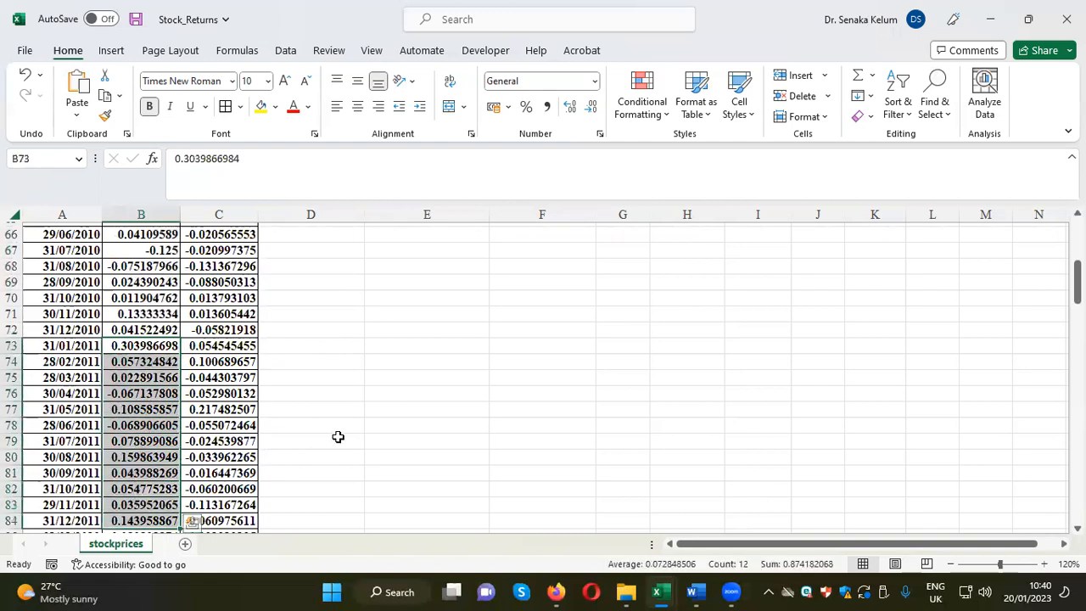
pyautogui.scroll(-1, 339, 437)
pyautogui.click(47, 158)
pyautogui.write('MSFT2011')
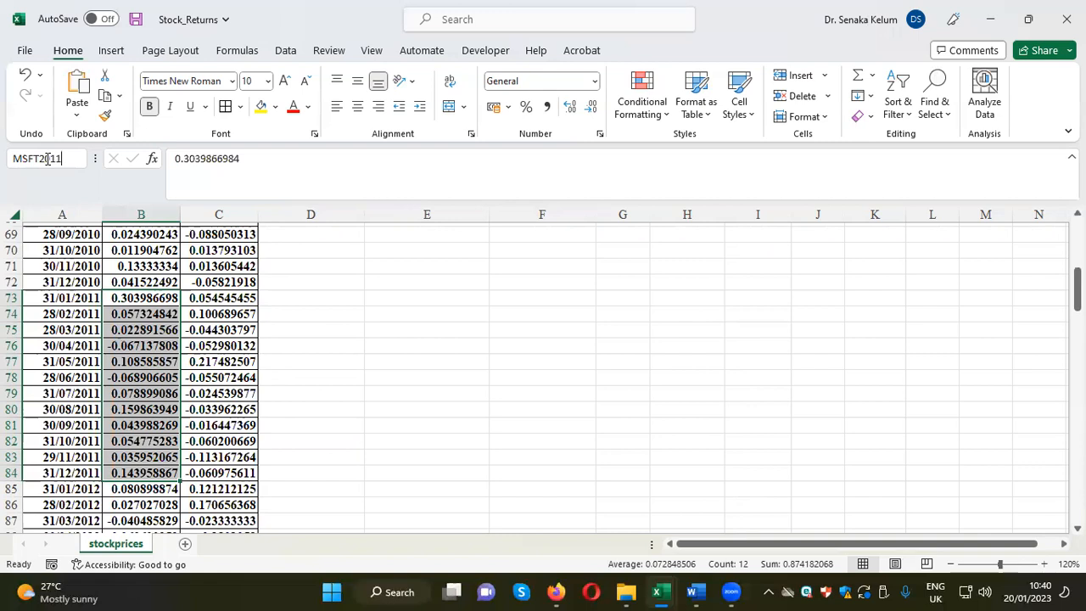
pyautogui.press('Return')
# Step: Name the 2012 MSFT returns in B85:B96 as MSFT2012
pyautogui.scroll(-2, 339, 356)
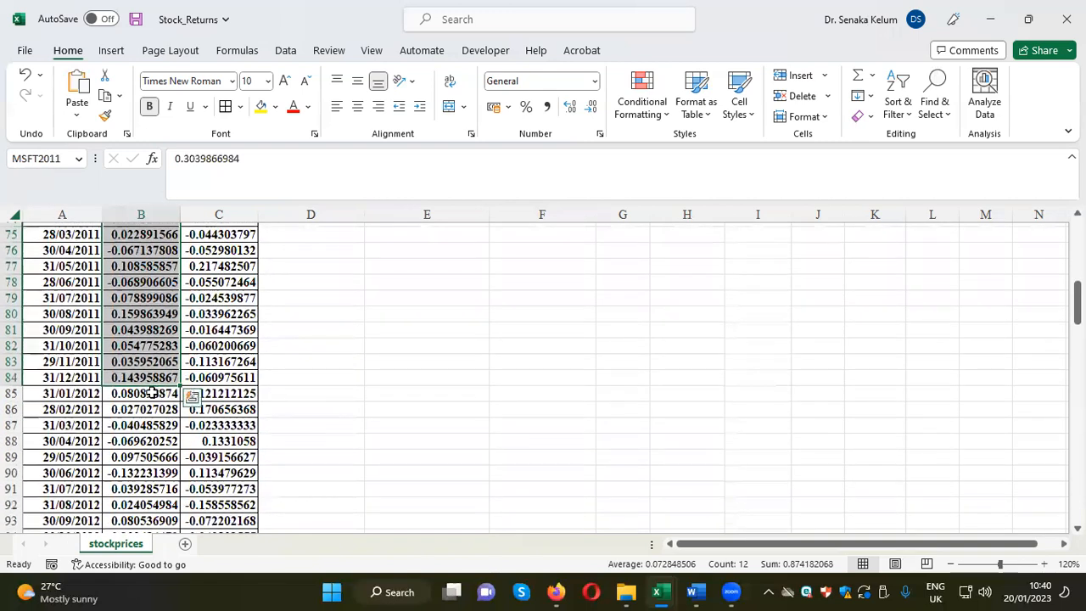
pyautogui.moveTo(150, 394)
pyautogui.mouseDown()
pyautogui.moveTo(140, 544)
pyautogui.moveTo(144, 406)
pyautogui.mouseUp()
pyautogui.click(34, 158)
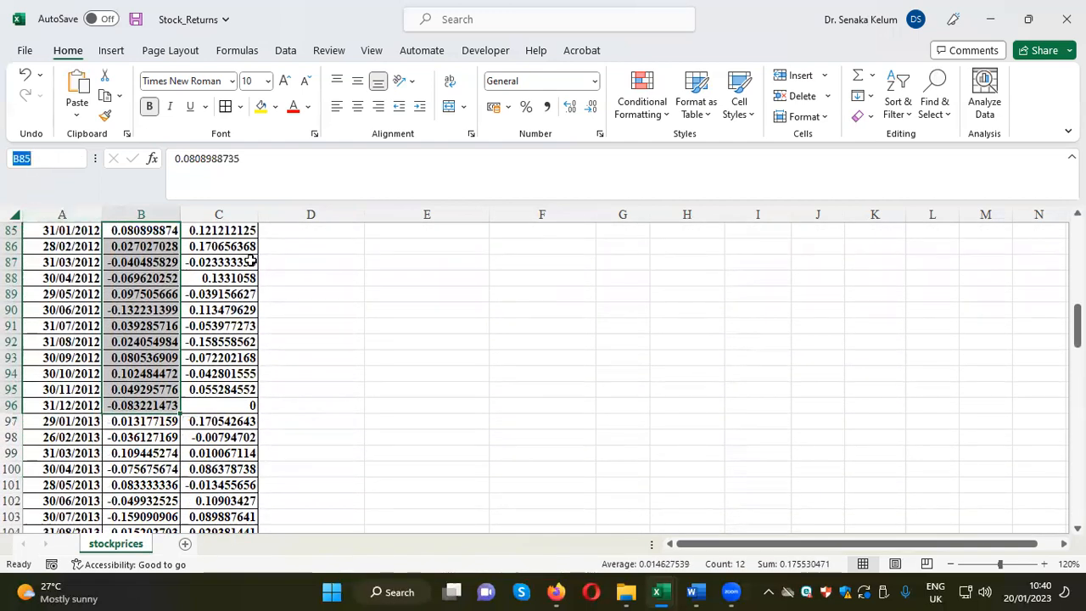
pyautogui.write('MSFT2012')
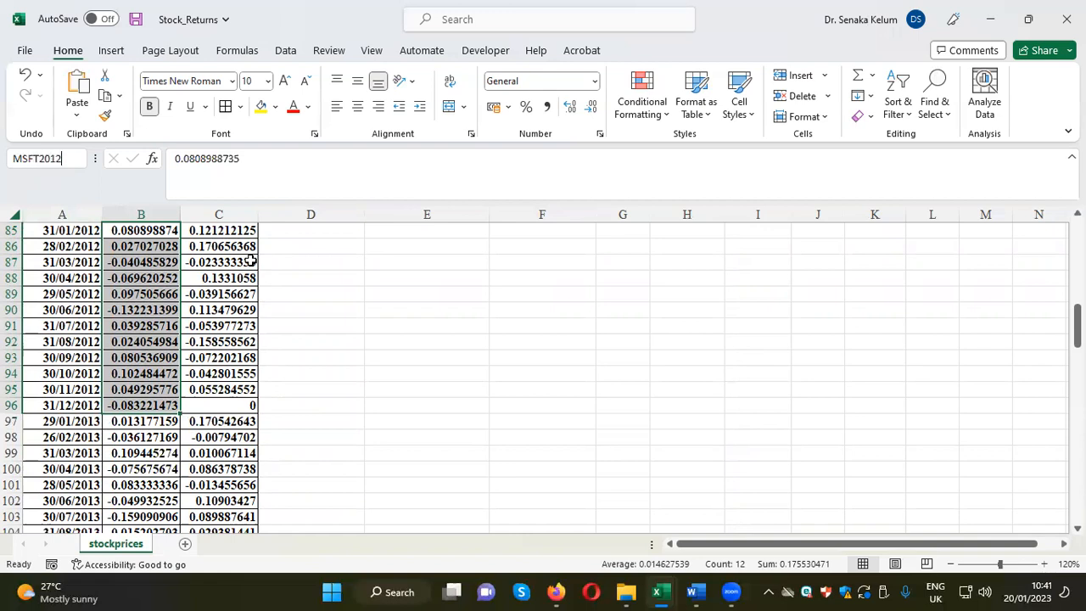
pyautogui.press('Return')
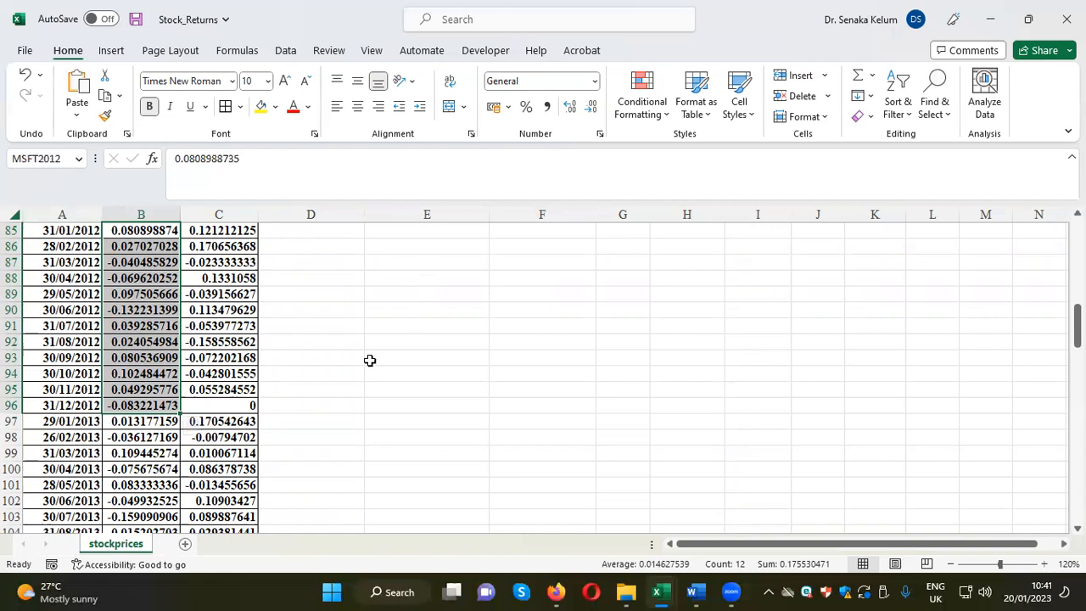
# Step: Name the 2013 MSFT returns in B97:B108 as MSFT2013
pyautogui.scroll(-1, 306, 390)
pyautogui.moveTo(163, 374); pyautogui.dragTo(155, 405)
pyautogui.click(48, 159)
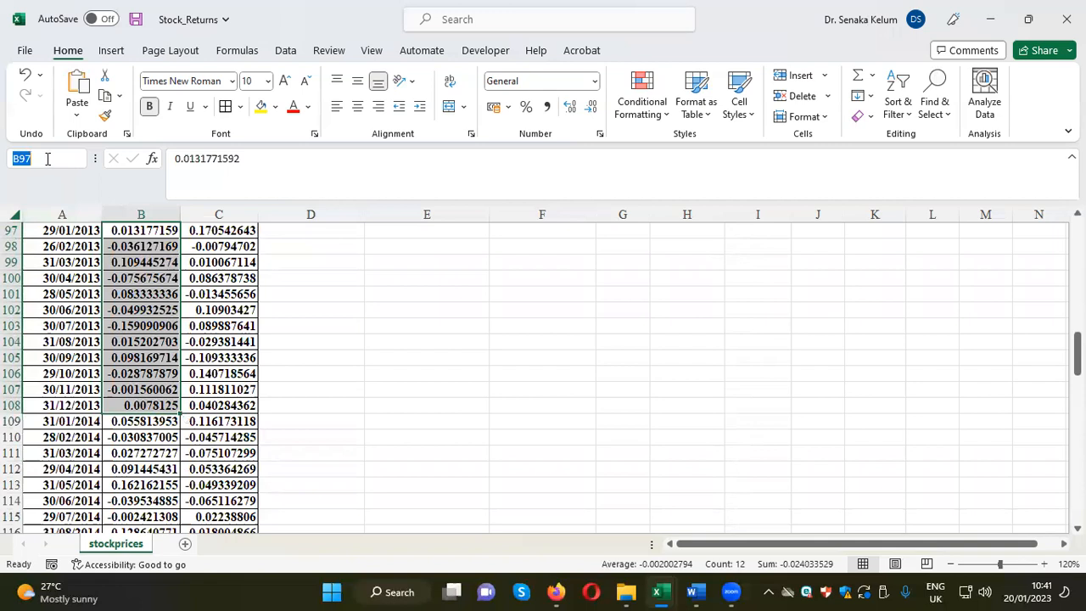
pyautogui.write('MSFT2013')
pyautogui.press('Return')
# Step: Name the 2014 MSFT returns in B109:B120 as MSFT2014
pyautogui.scroll(-2, 317, 282)
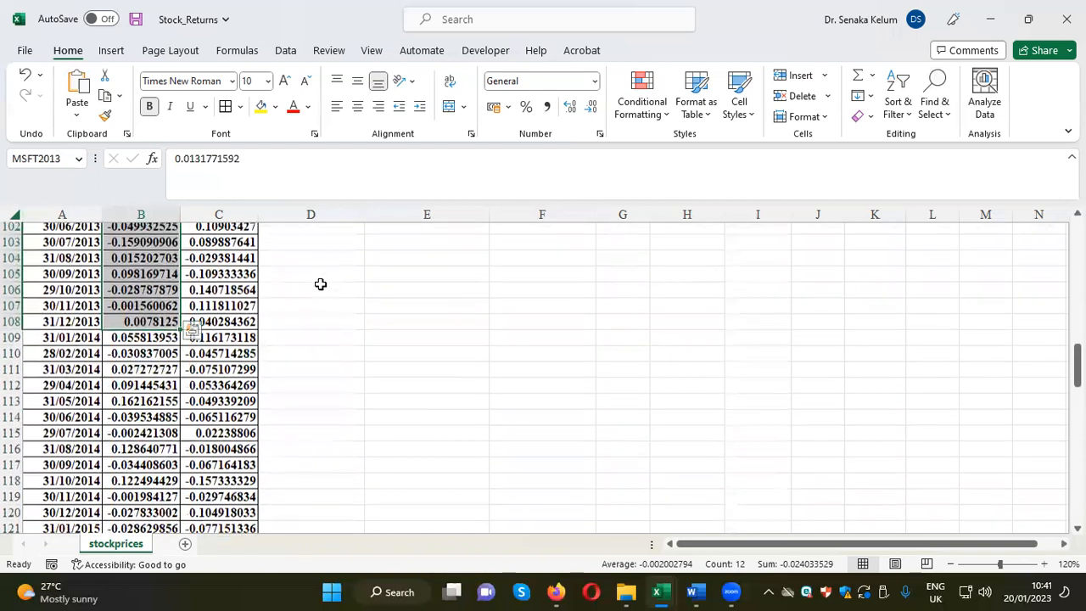
pyautogui.moveTo(155, 327); pyautogui.dragTo(152, 501)
pyautogui.click(34, 158)
pyautogui.write('MSF')
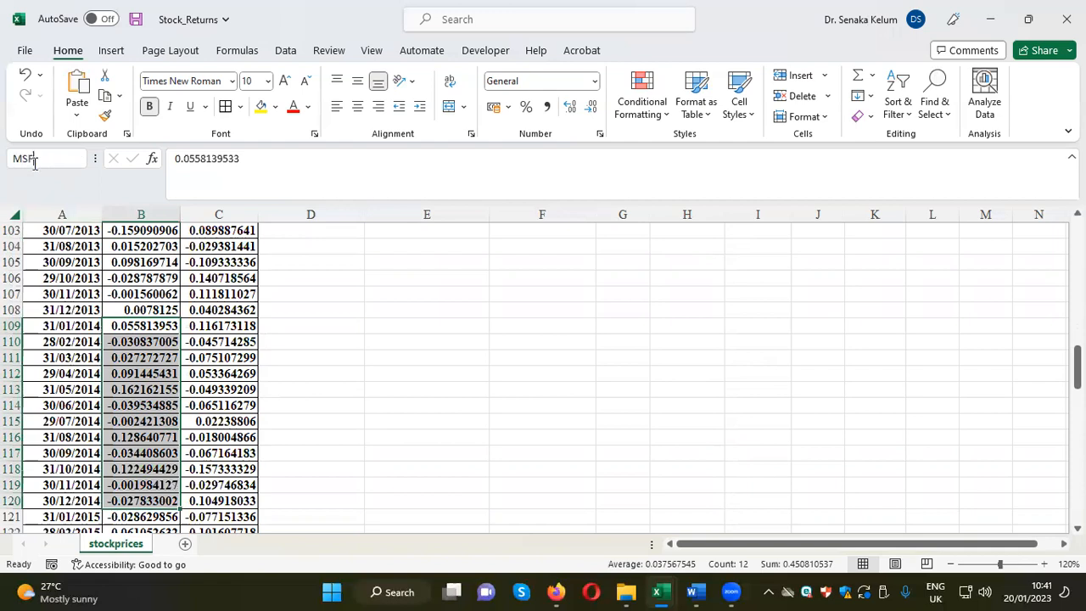
pyautogui.press('Return')
# Step: Name the 2015 MSFT returns in B121:B132 as MSFT2015
pyautogui.scroll(-3, 320, 335)
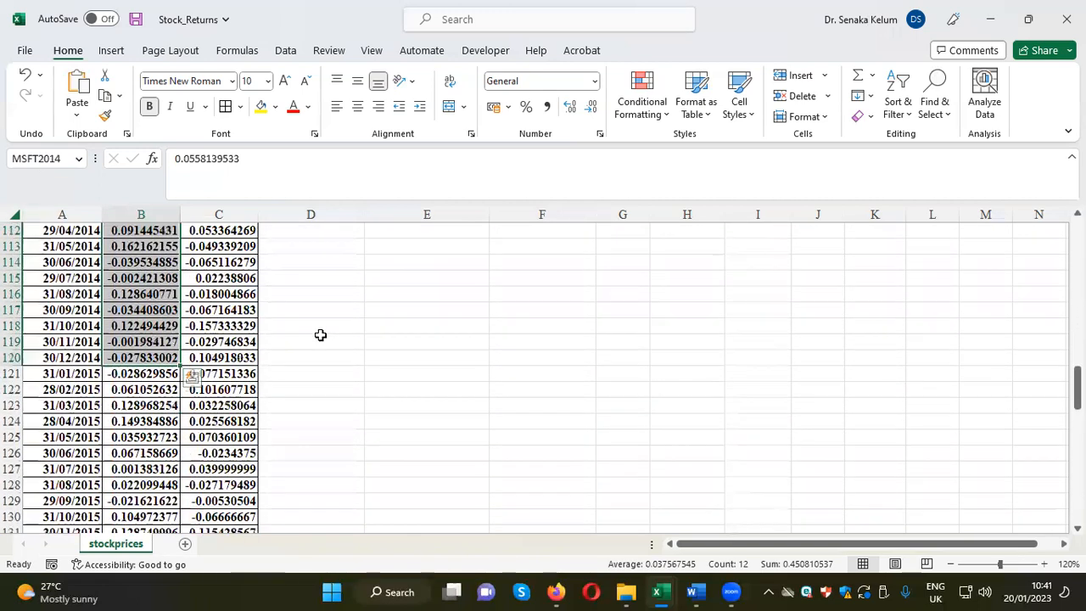
pyautogui.scroll(-2, 321, 335)
pyautogui.click(139, 284)
pyautogui.moveTo(140, 285); pyautogui.dragTo(157, 453)
pyautogui.click(36, 158)
pyautogui.write('MSF')
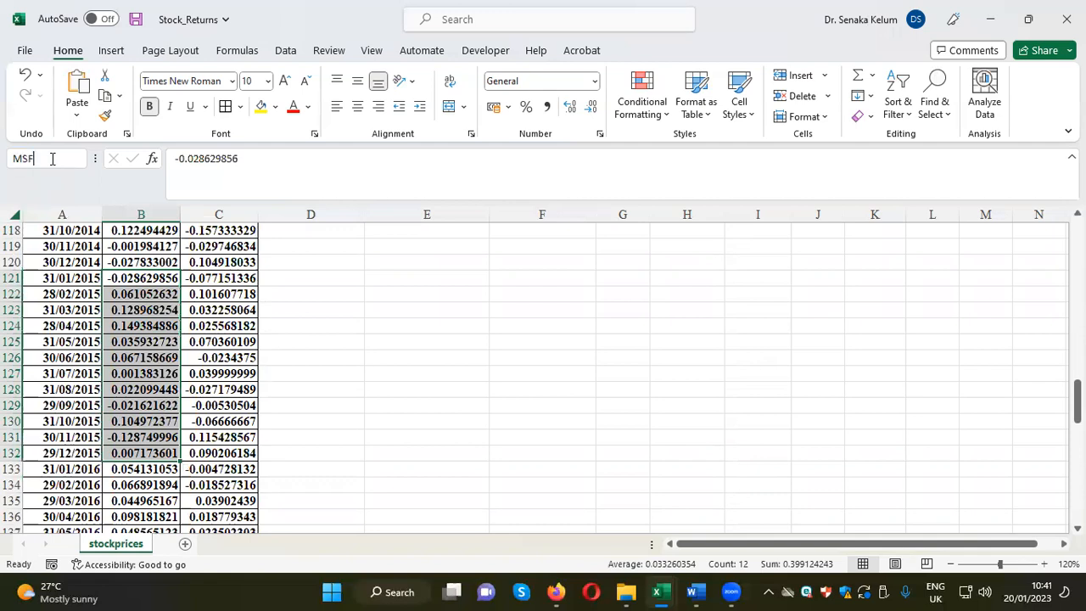
pyautogui.write('T2015')
pyautogui.press('Return')
# Step: Name the 2016 MSFT returns in B133:B144 as MSFT2016
pyautogui.scroll(-2, 363, 404)
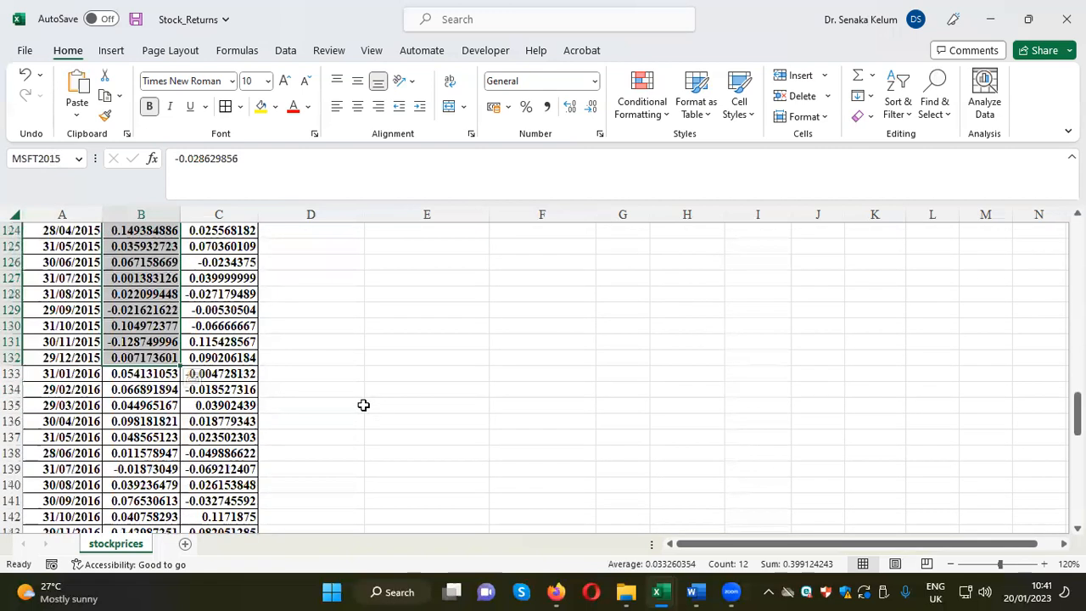
pyautogui.scroll(-3, 364, 405)
pyautogui.scroll(1, 365, 405)
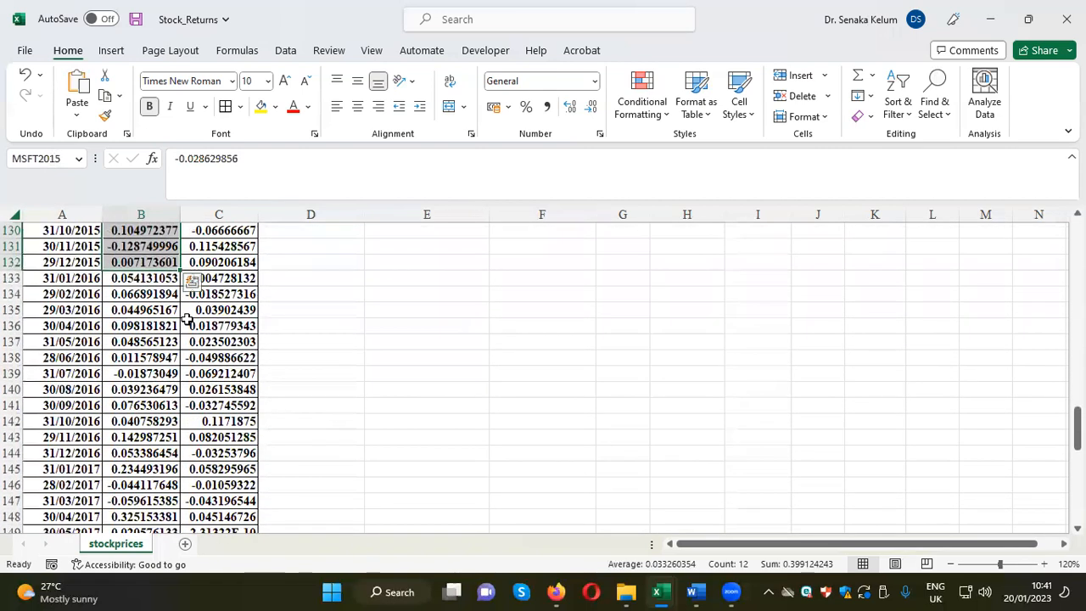
pyautogui.moveTo(151, 279); pyautogui.dragTo(138, 455)
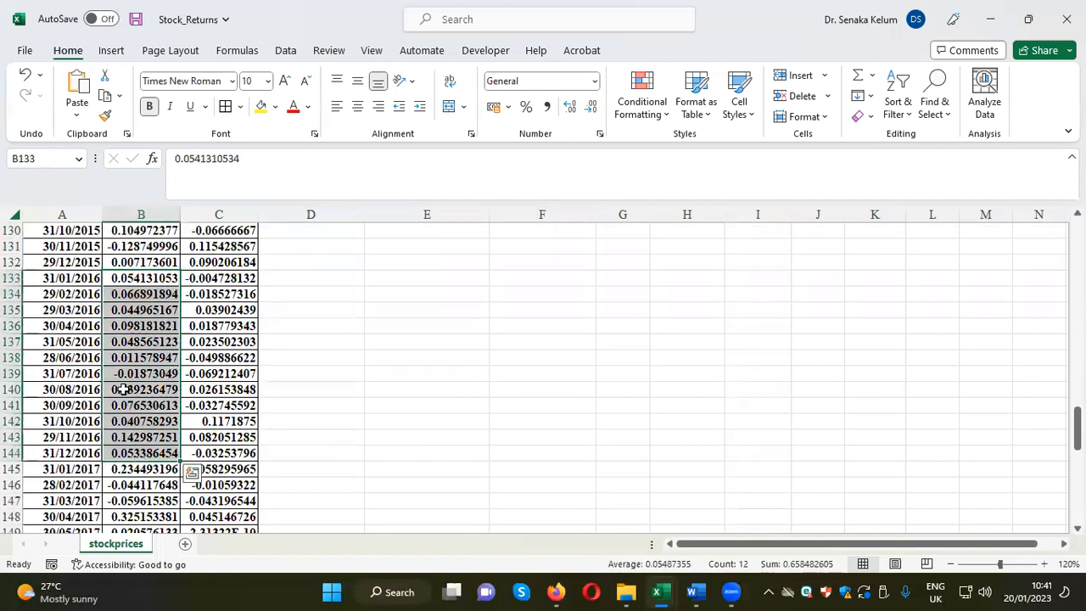
pyautogui.click(48, 159)
pyautogui.write('MSFT2016')
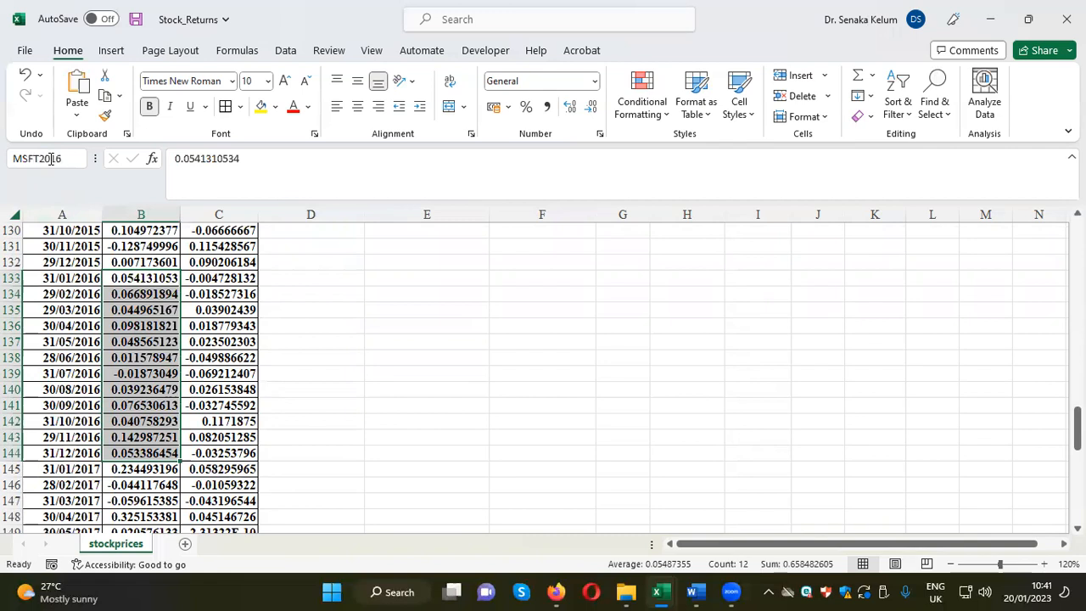
pyautogui.press('Return')
# Step: Name the 2017 MSFT returns in B145:B156 as MSFT2017
pyautogui.scroll(-4, 289, 233)
pyautogui.moveTo(153, 279); pyautogui.dragTo(141, 458)
pyautogui.click(36, 158)
pyautogui.write('M')
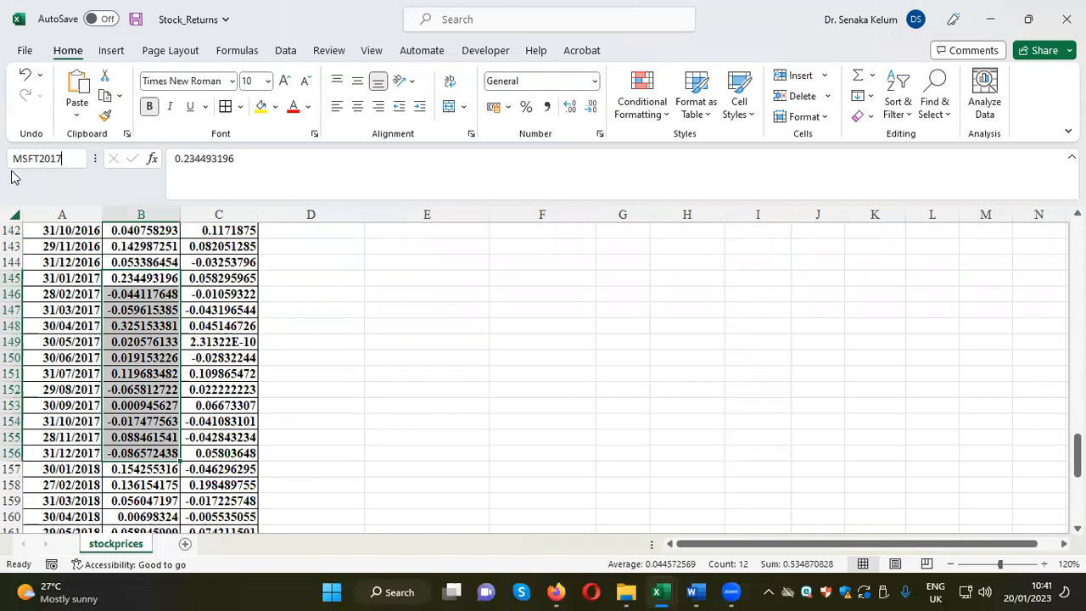
pyautogui.press('Return')
# Step: Name the 2018 MSFT returns in B157:B168 as MSFT2018
pyautogui.scroll(-4, 434, 347)
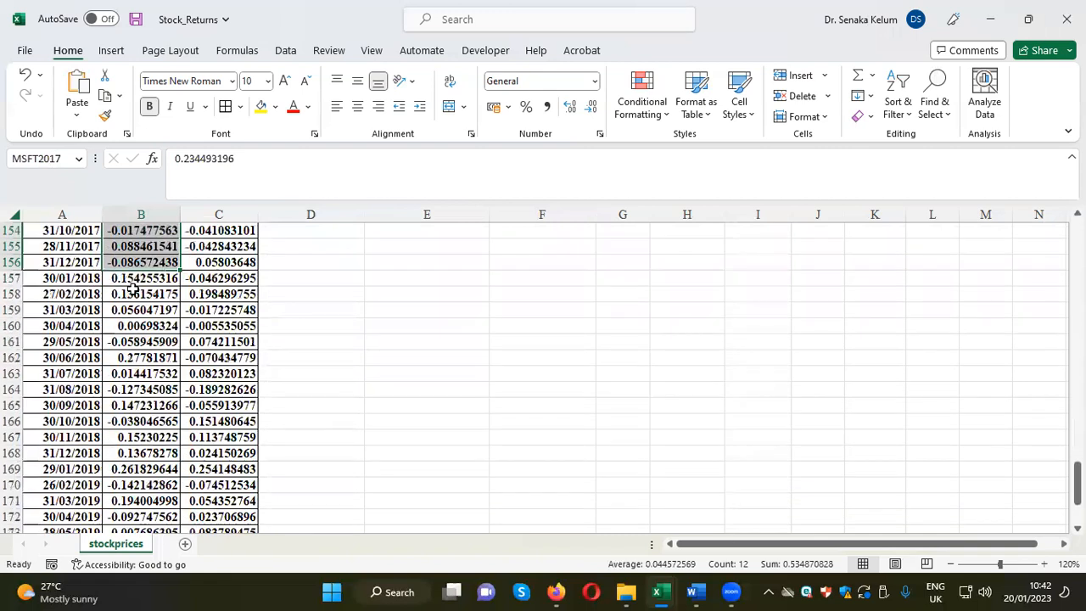
pyautogui.moveTo(136, 279); pyautogui.dragTo(141, 453)
pyautogui.click(52, 159)
pyautogui.write('M')
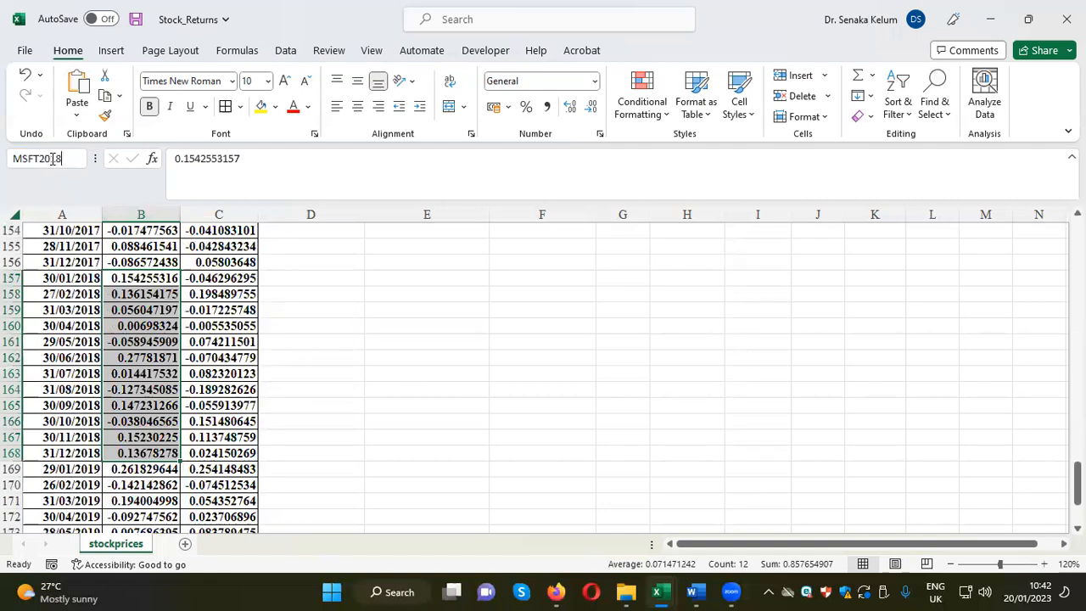
pyautogui.press('Return')
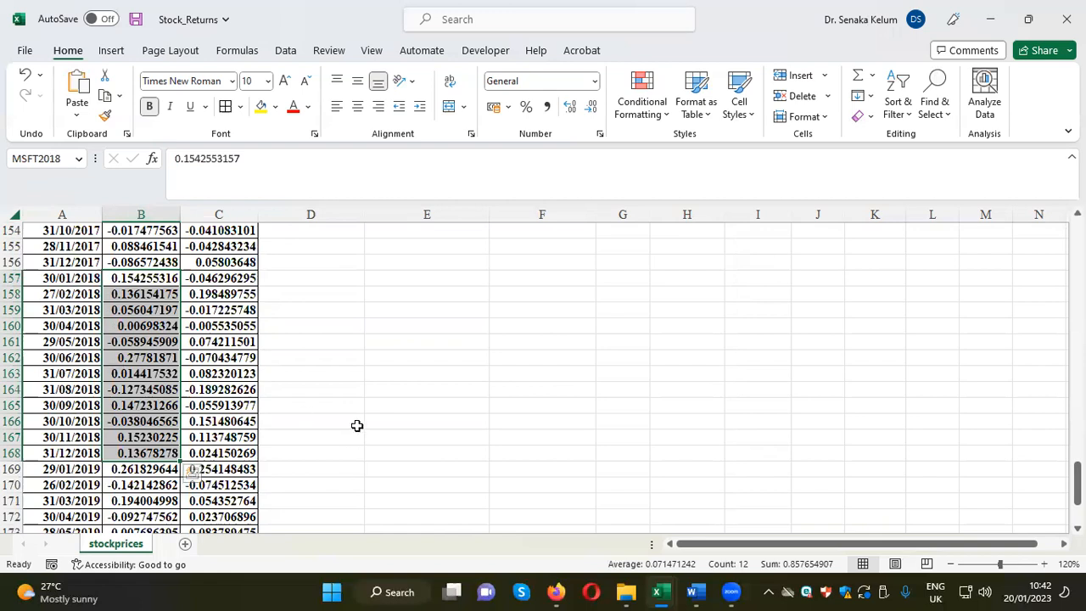
# Step: Name the 2019 MSFT returns in B169:B180 as MSFT2019
pyautogui.scroll(-3, 357, 425)
pyautogui.moveTo(141, 328); pyautogui.dragTo(140, 501)
pyautogui.click(51, 160)
pyautogui.write('M')
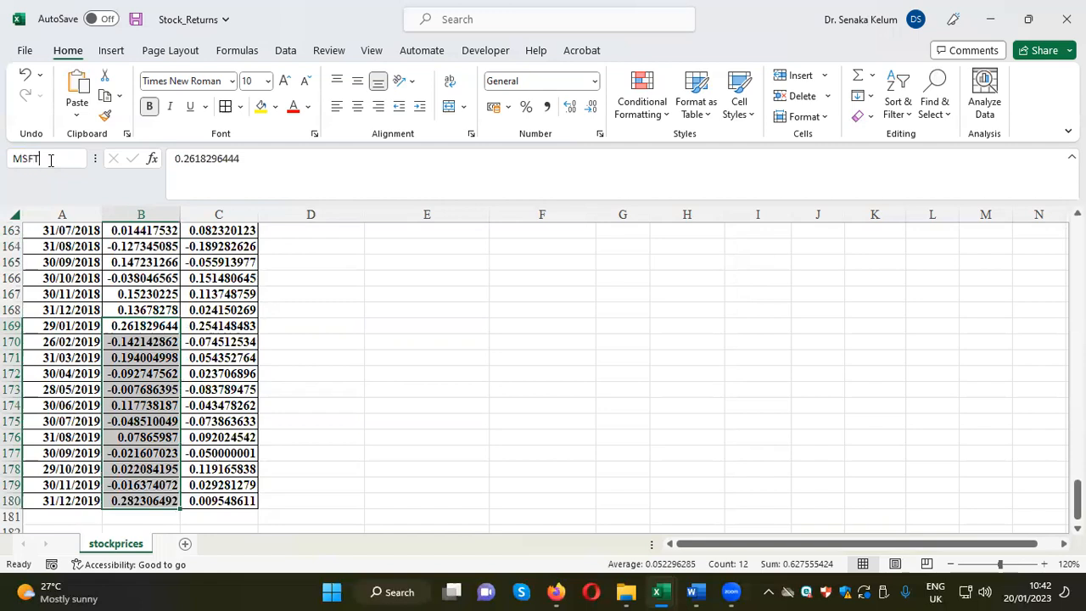
pyautogui.press('Return')
# Step: Switch to the Word document Class Activities-Model Design Principles and copy "average monthly return for each year" from question 3
pyautogui.scroll(7, 537, 441)
pyautogui.scroll(20, 538, 433)
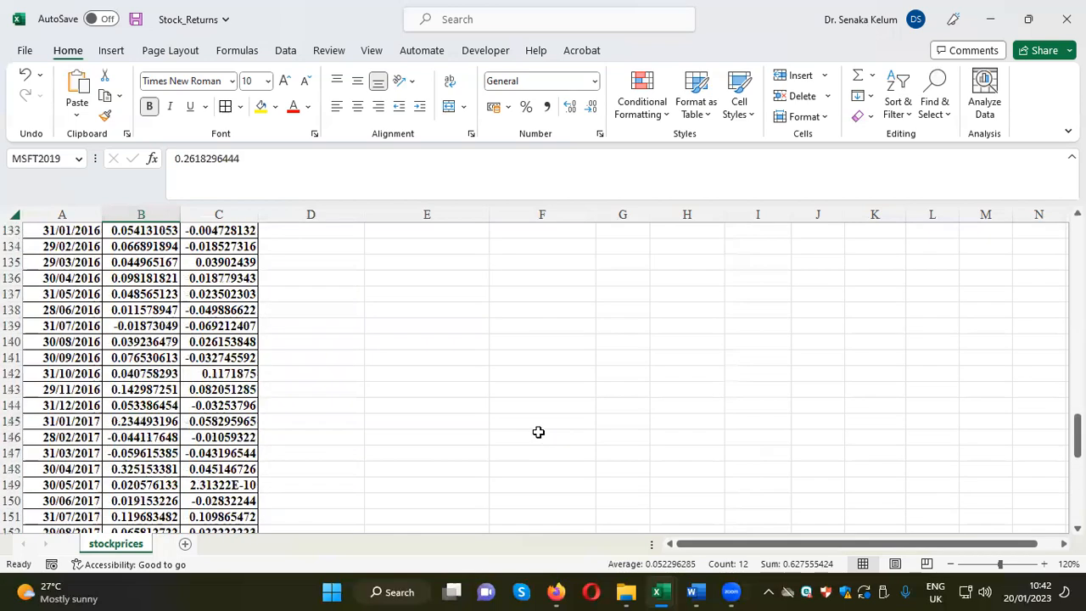
pyautogui.scroll(4, 547, 416)
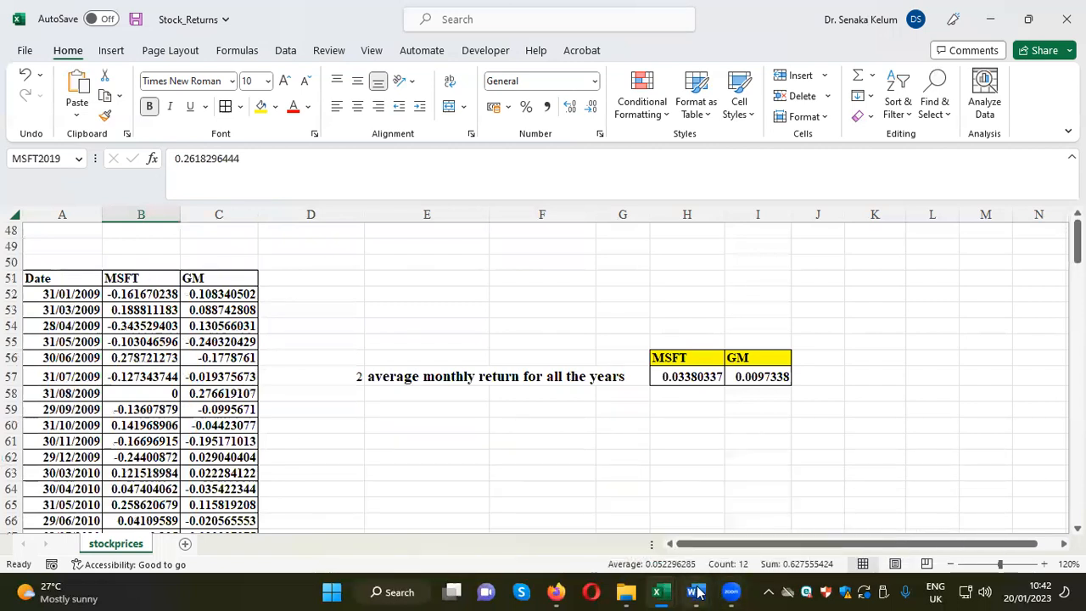
pyautogui.click(693, 509)
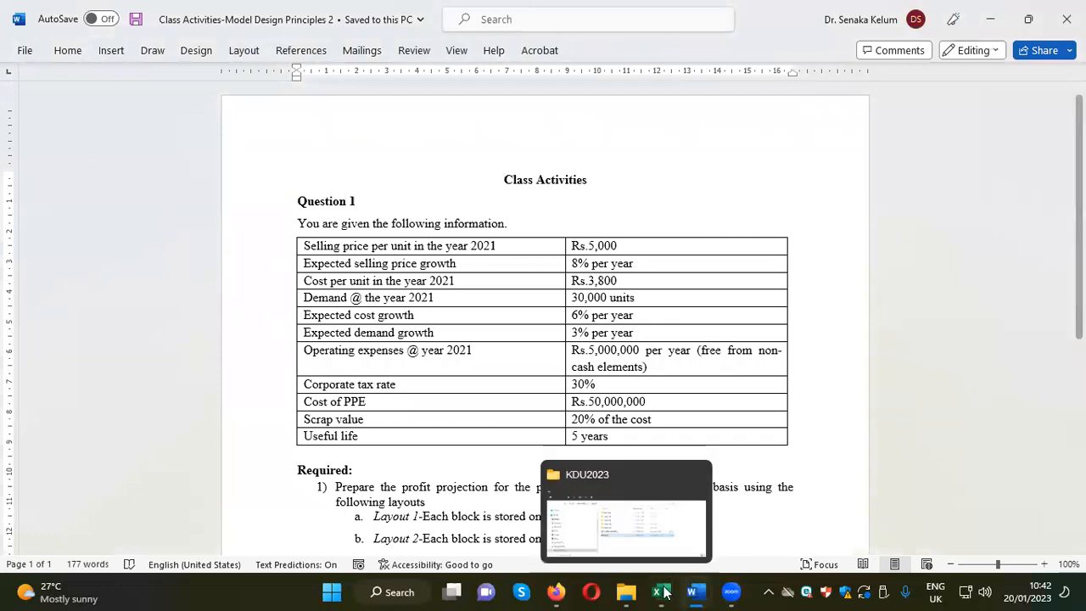
pyautogui.click(618, 528)
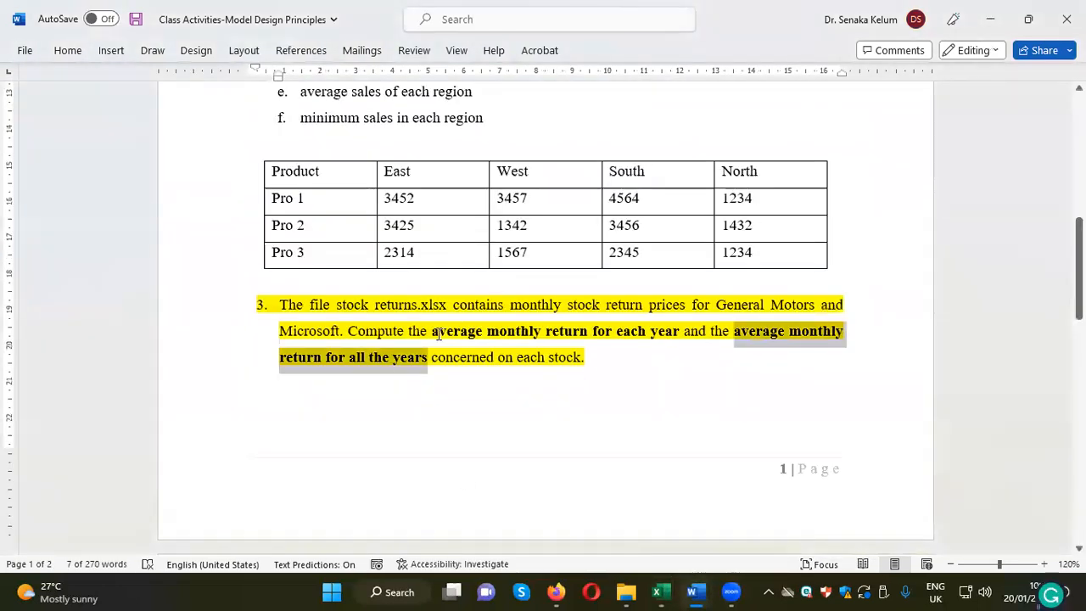
pyautogui.moveTo(431, 331); pyautogui.dragTo(660, 333)
pyautogui.rightClick(660, 333)
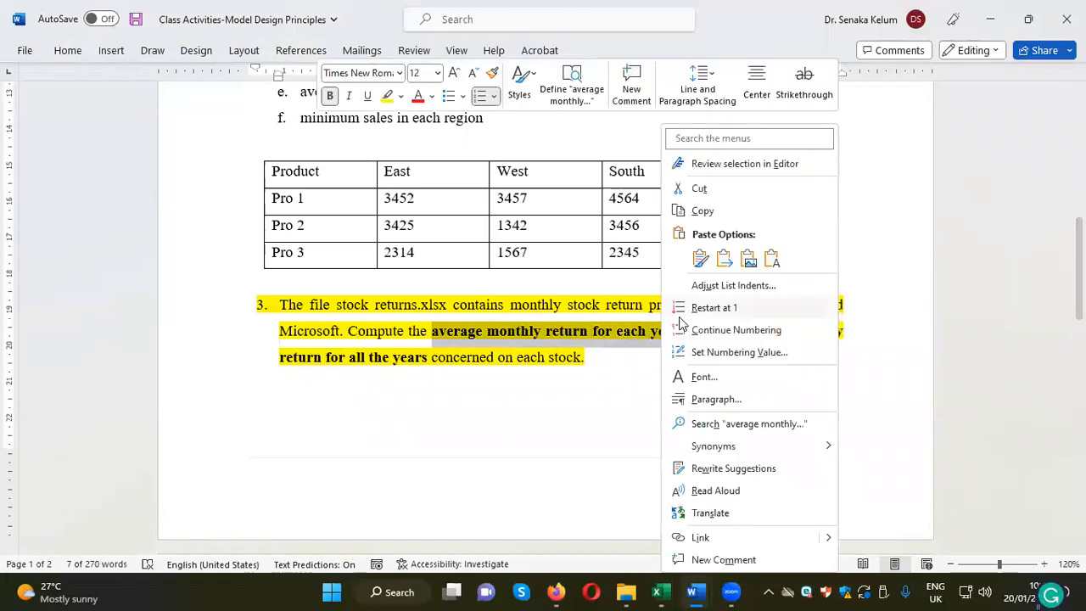
pyautogui.click(705, 211)
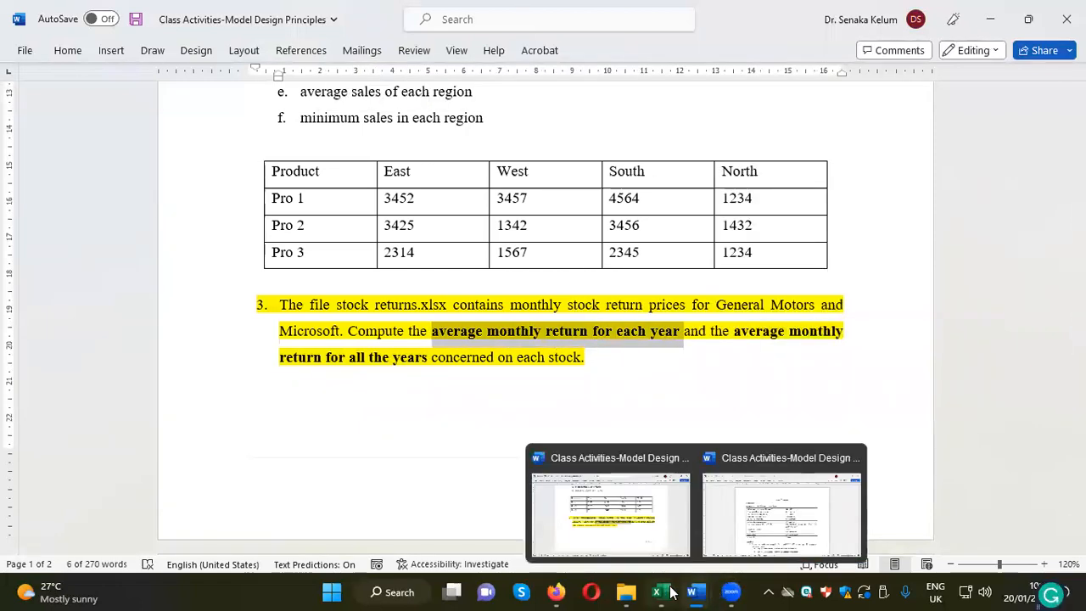
# Step: Back in the Stock_Returns workbook in Excel, paste the copied phrase into E59 and number it 1 in D59
pyautogui.moveTo(656, 592)
pyautogui.click(957, 509)
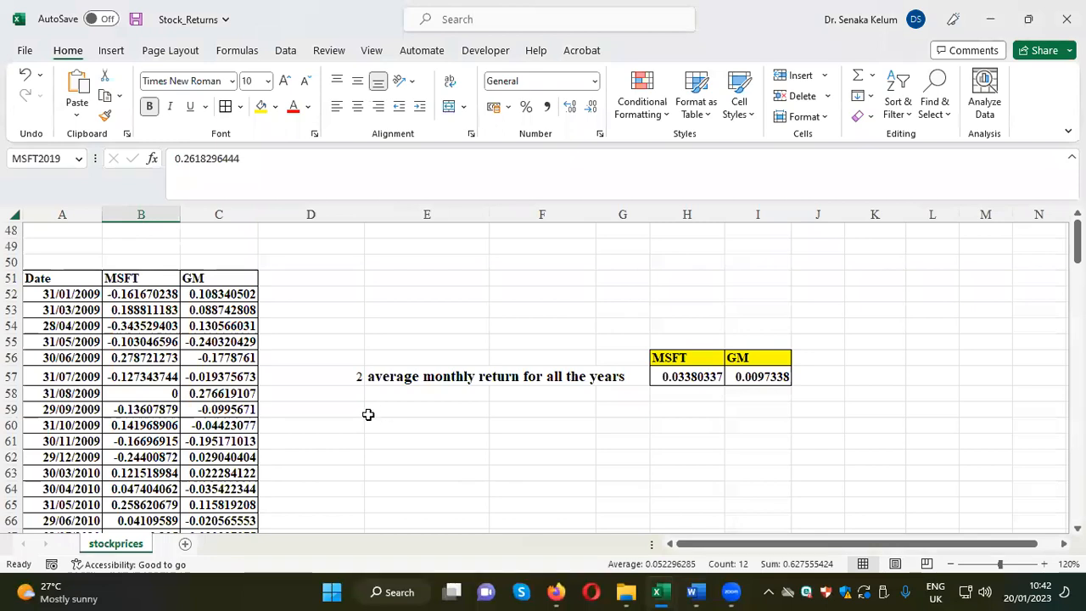
pyautogui.click(399, 407)
pyautogui.rightClick(398, 407)
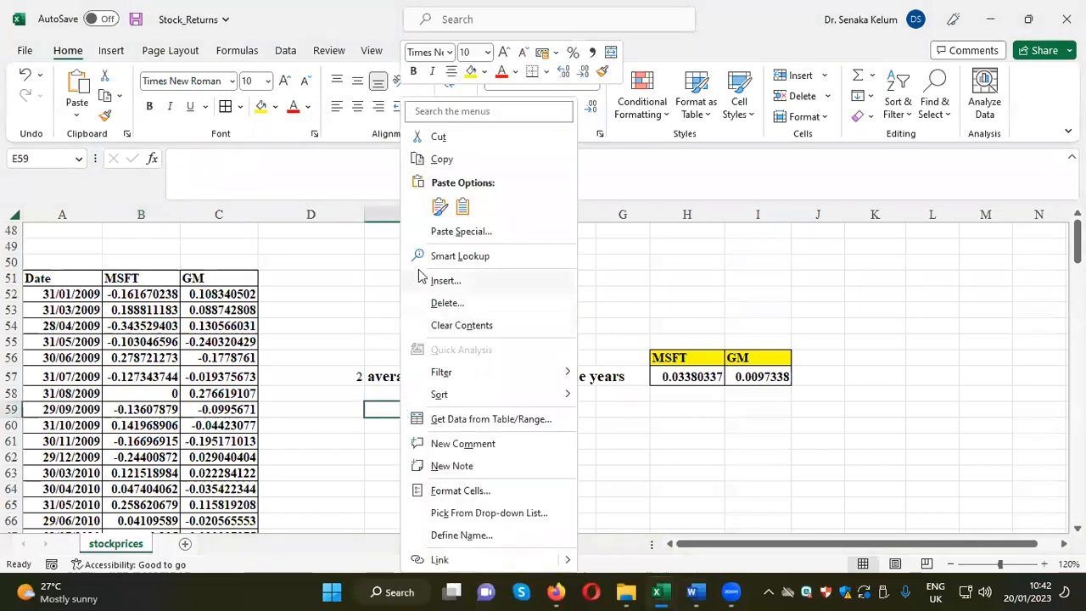
pyautogui.click(438, 205)
pyautogui.click(353, 414)
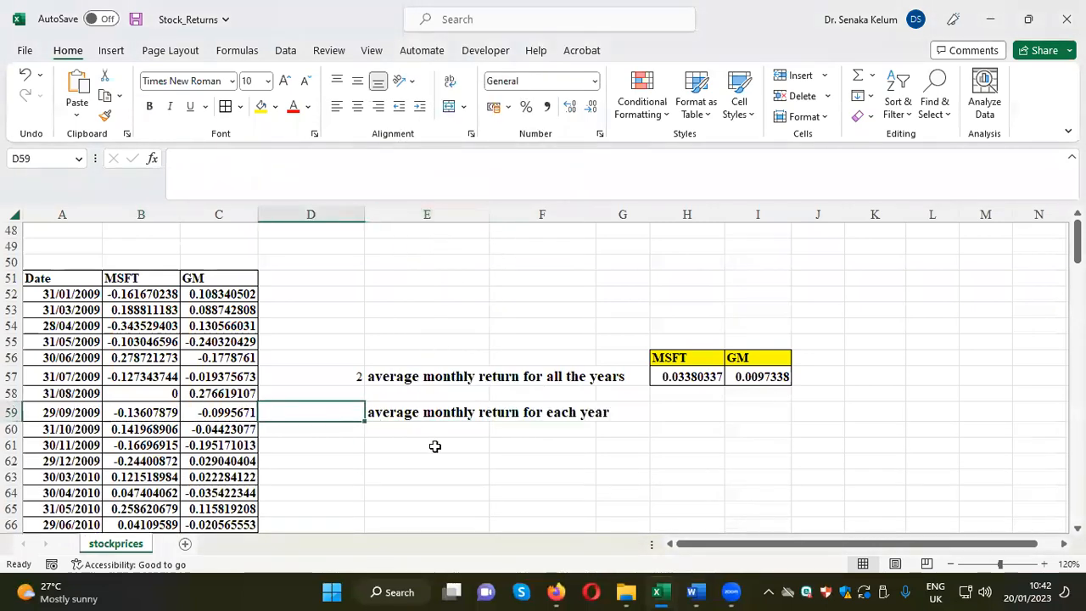
pyautogui.write('1')
pyautogui.click(769, 462)
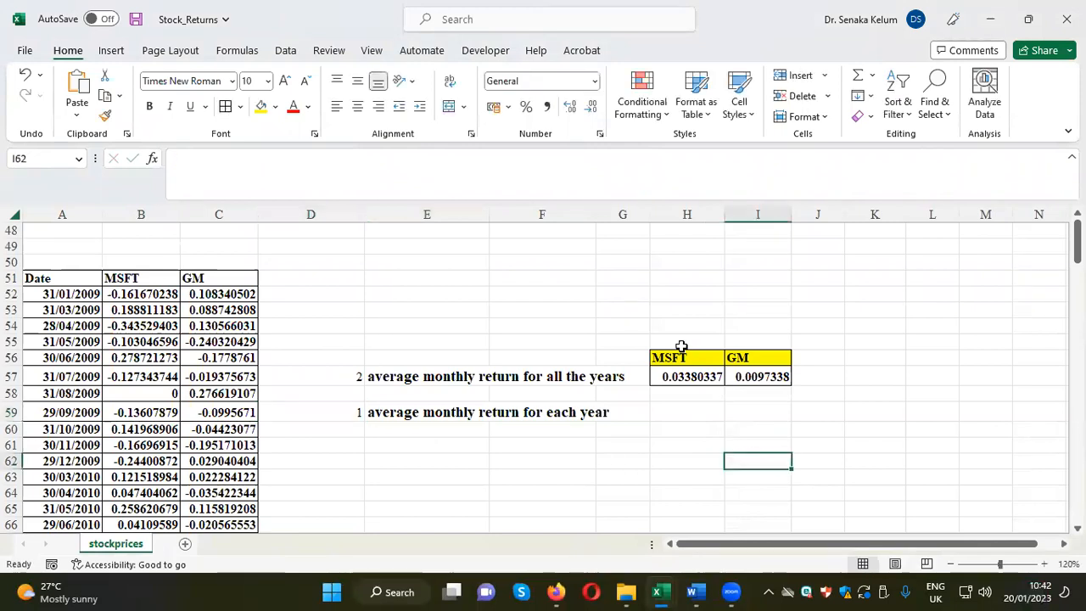
# Step: Enter 2009 and 2010 in F60:F61 and extend the year series down to 2019 in F70
pyautogui.moveTo(678, 418); pyautogui.dragTo(751, 468)
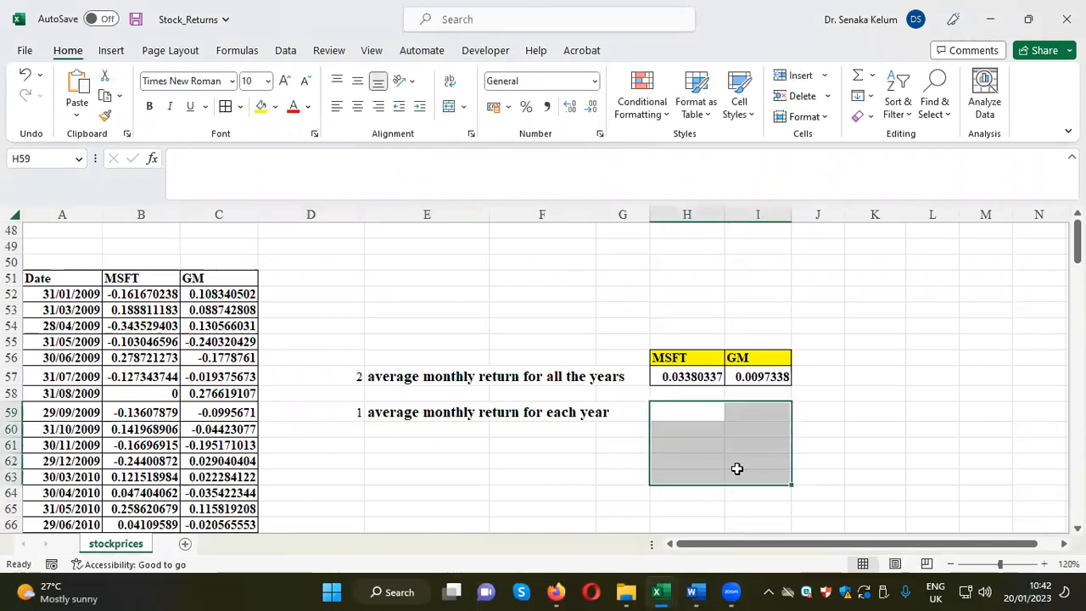
pyautogui.click(560, 431)
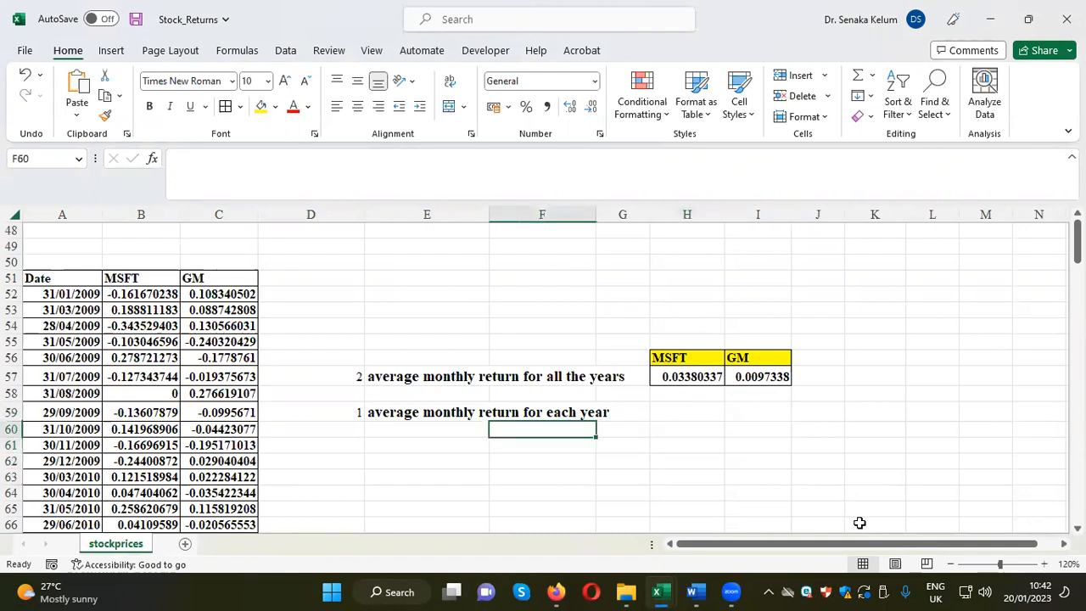
pyautogui.write('2009')
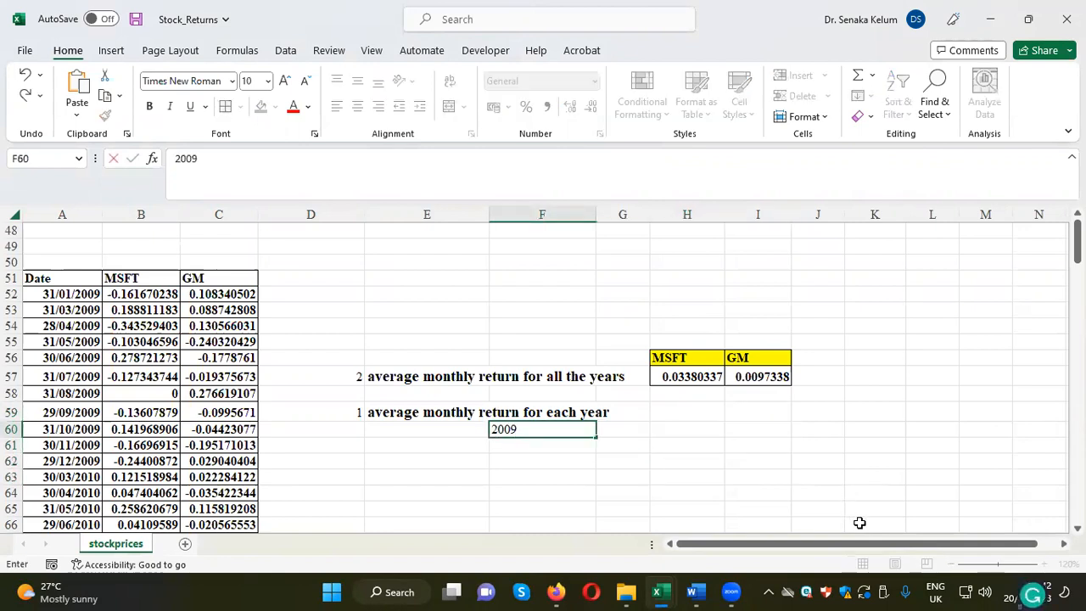
pyautogui.press('Return')
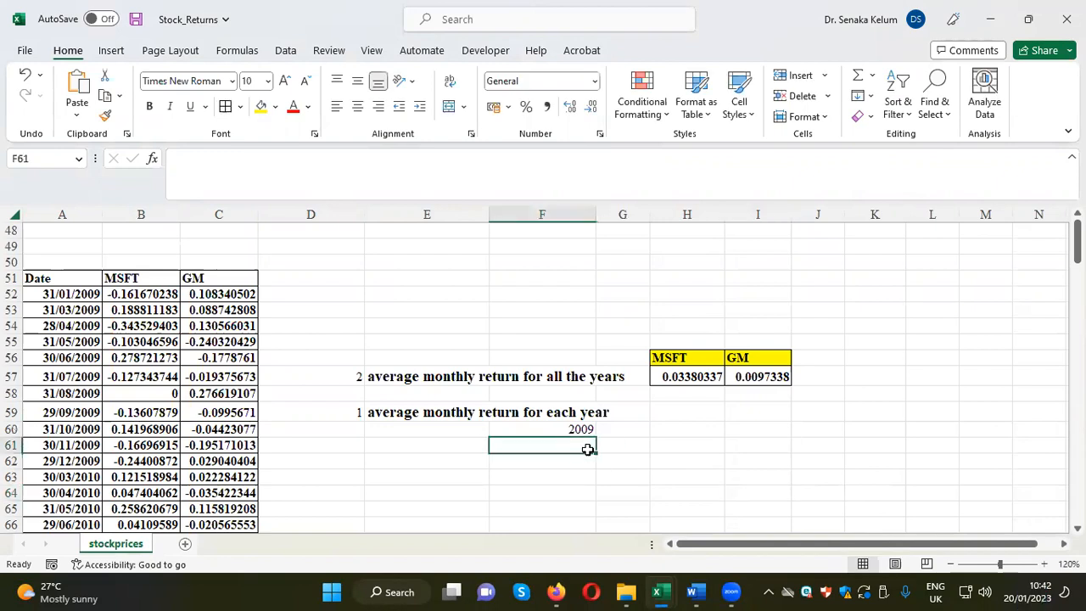
pyautogui.write('210')
pyautogui.press('BackSpace')
pyautogui.write('010')
pyautogui.press('Return')
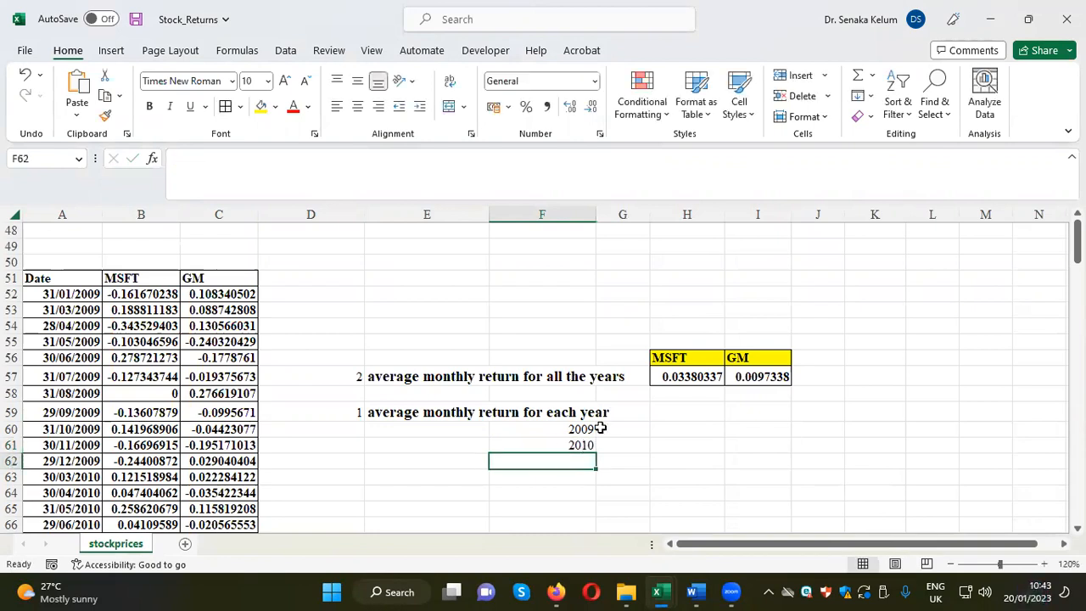
pyautogui.moveTo(577, 428); pyautogui.dragTo(595, 483)
# Step: Apply all borders to the yearly results grid H60:I70
pyautogui.moveTo(683, 314); pyautogui.dragTo(766, 477)
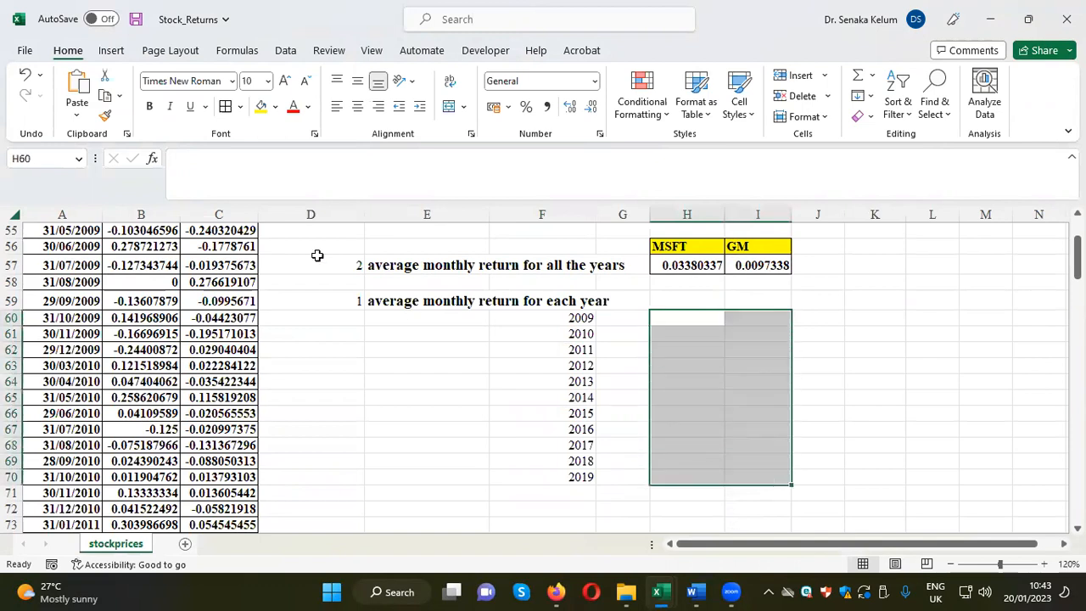
pyautogui.click(226, 107)
pyautogui.click(900, 367)
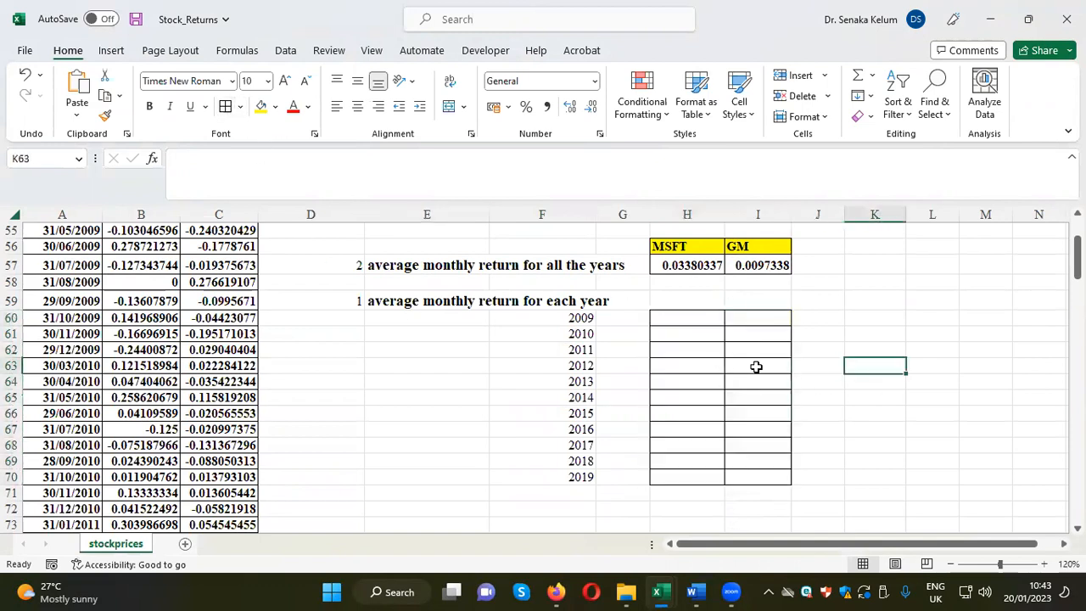
# Step: Enter the column headings MSFT in H59 and GM in I59 above the yearly grid
pyautogui.click(689, 306)
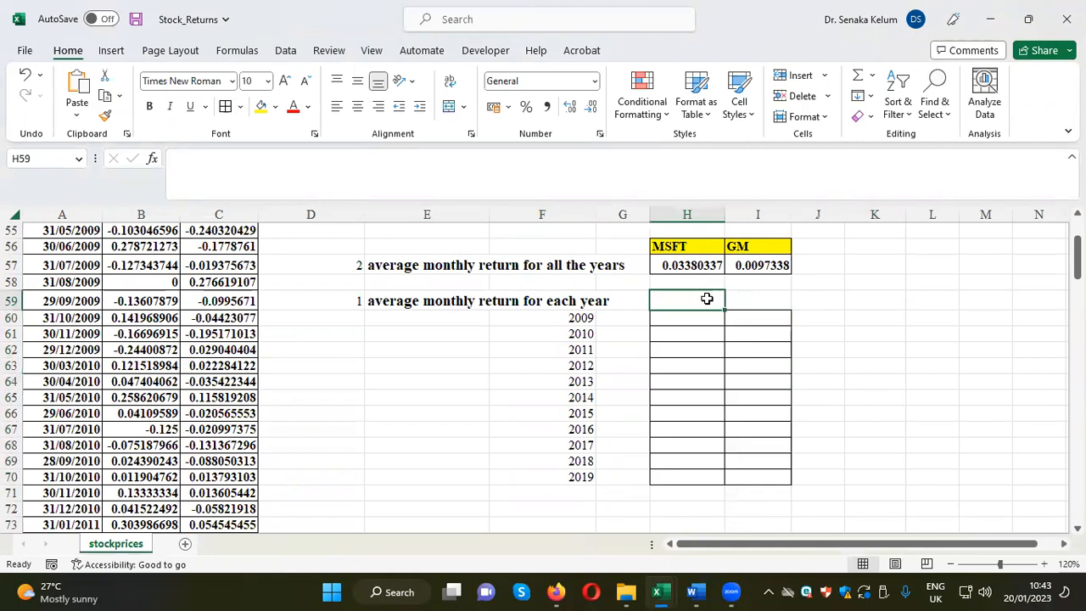
pyautogui.write('SFT')
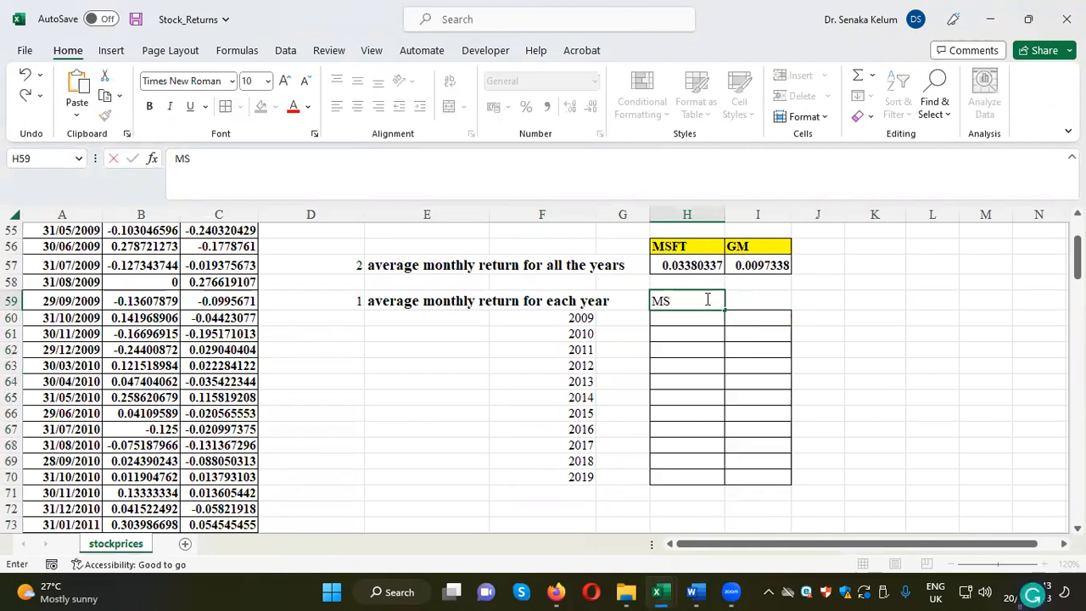
pyautogui.click(767, 301)
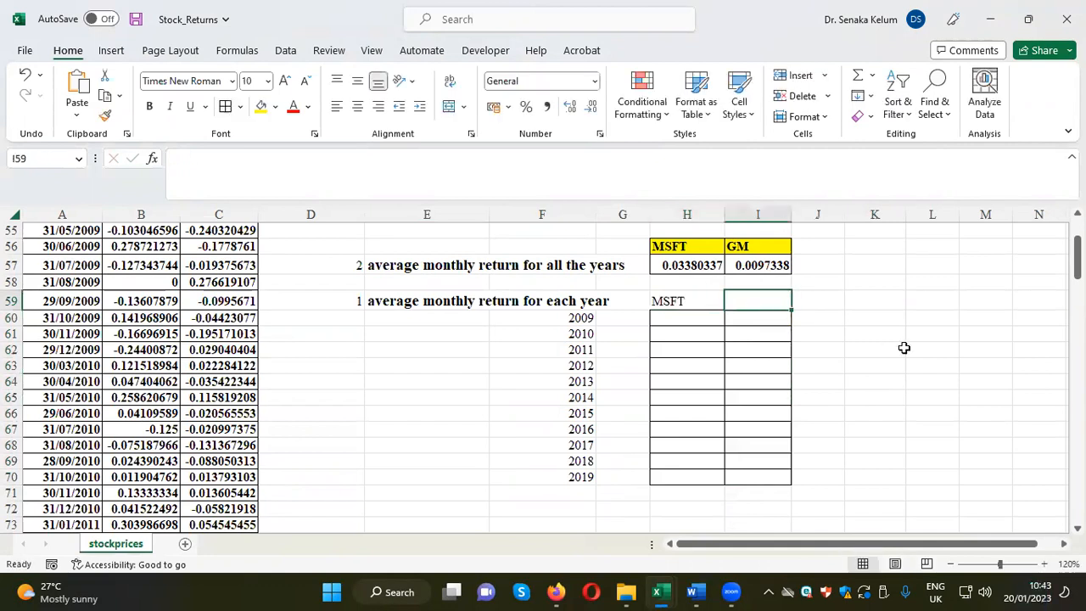
pyautogui.write('GM')
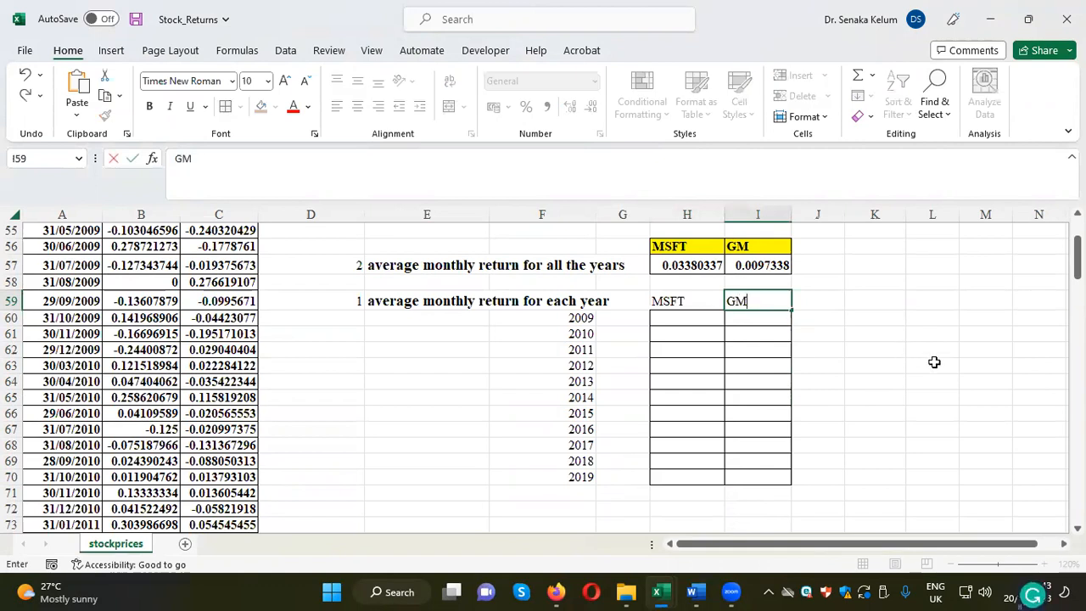
pyautogui.click(933, 365)
# Step: Make the MSFT and GM headings in H59:I59 bold with a yellow fill
pyautogui.moveTo(652, 300); pyautogui.dragTo(738, 300)
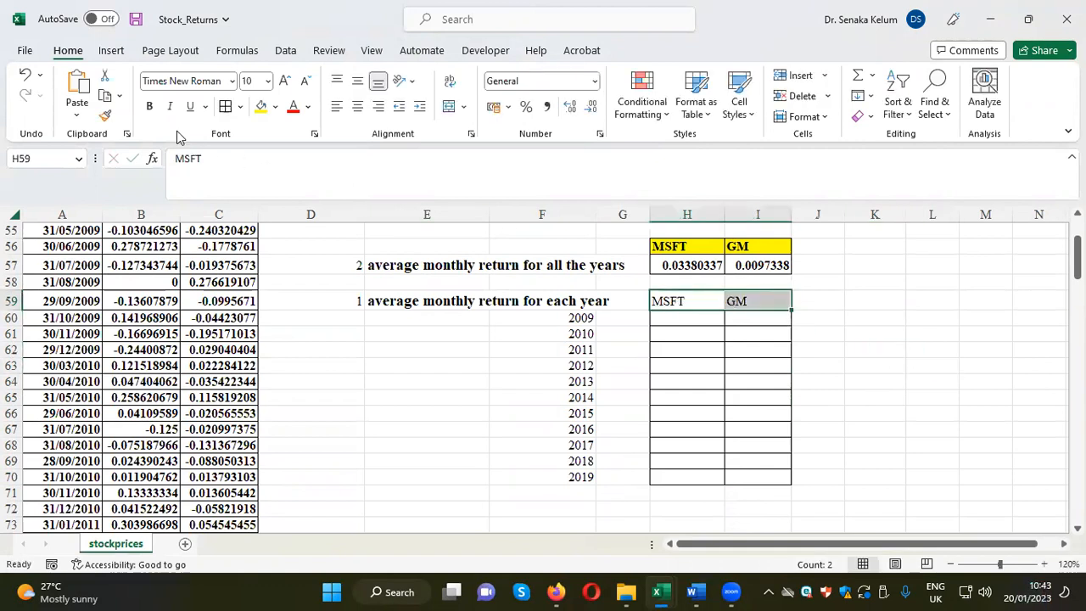
pyautogui.click(151, 108)
pyautogui.click(261, 107)
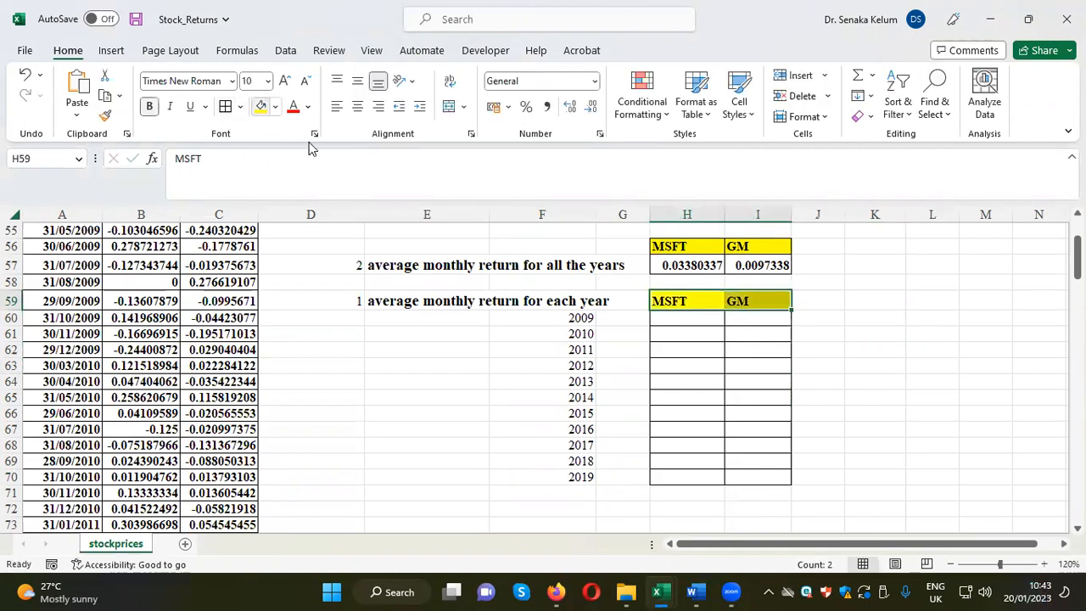
pyautogui.click(900, 349)
pyautogui.moveTo(662, 301); pyautogui.dragTo(750, 306)
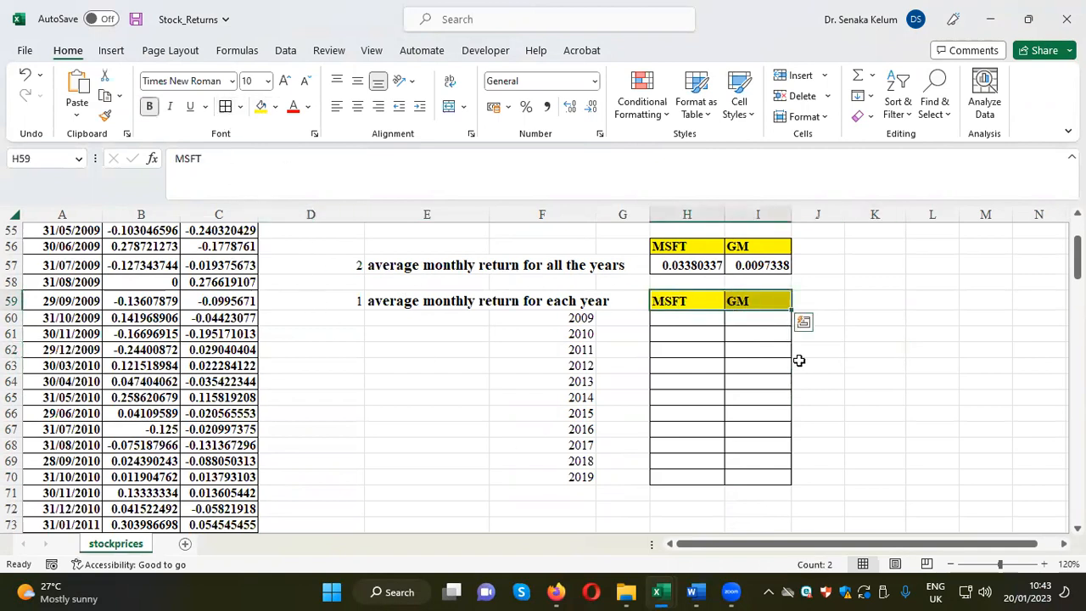
# Step: Name the 2009 GM returns in C52:C62 as the range MG_2009
pyautogui.scroll(1, 857, 391)
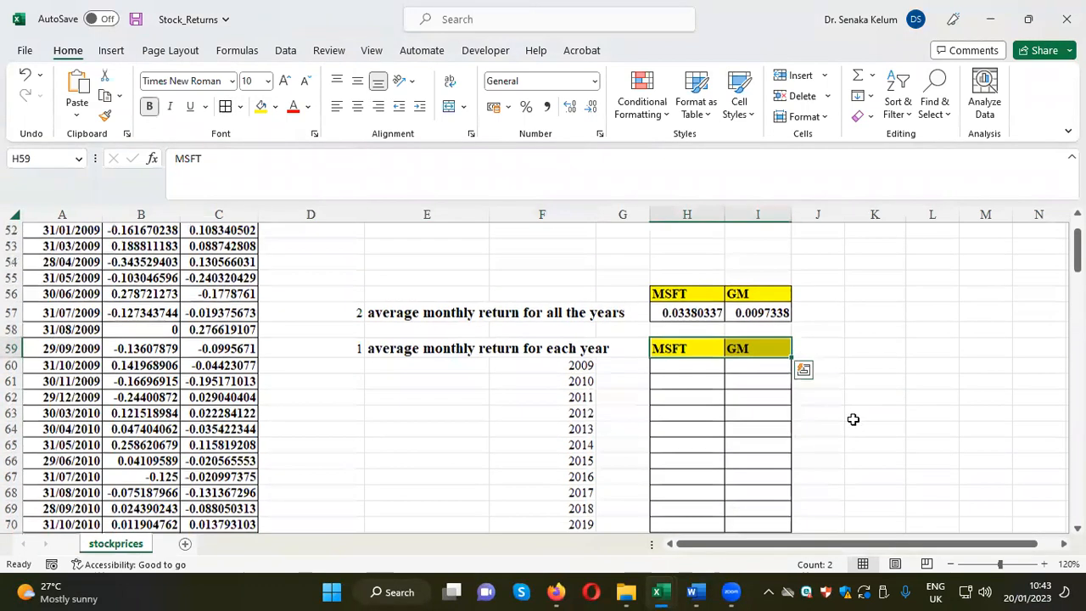
pyautogui.click(347, 443)
pyautogui.scroll(1, 347, 441)
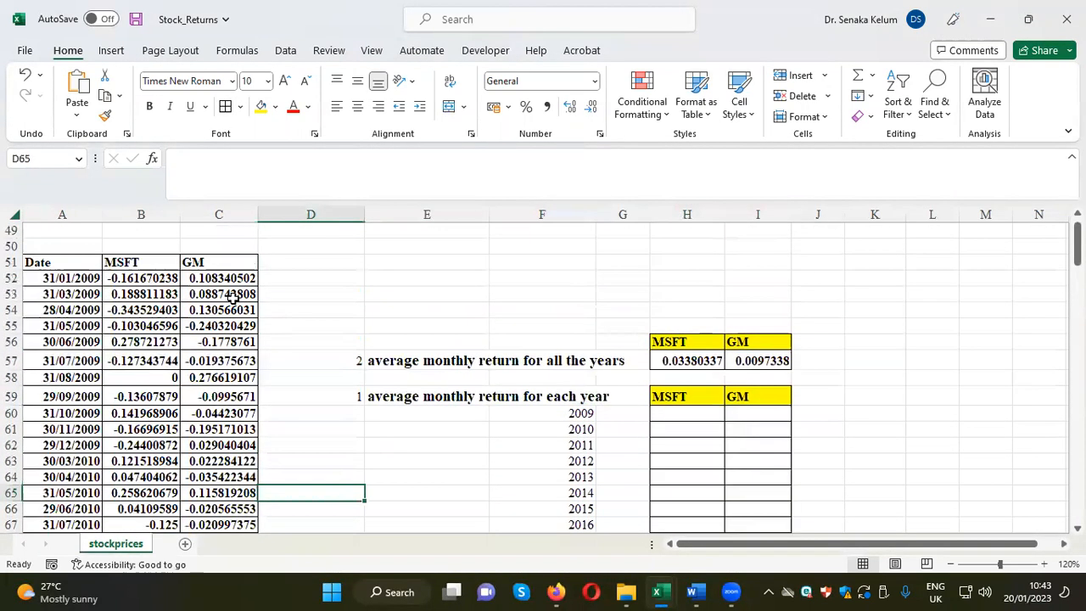
pyautogui.moveTo(231, 277); pyautogui.dragTo(216, 399)
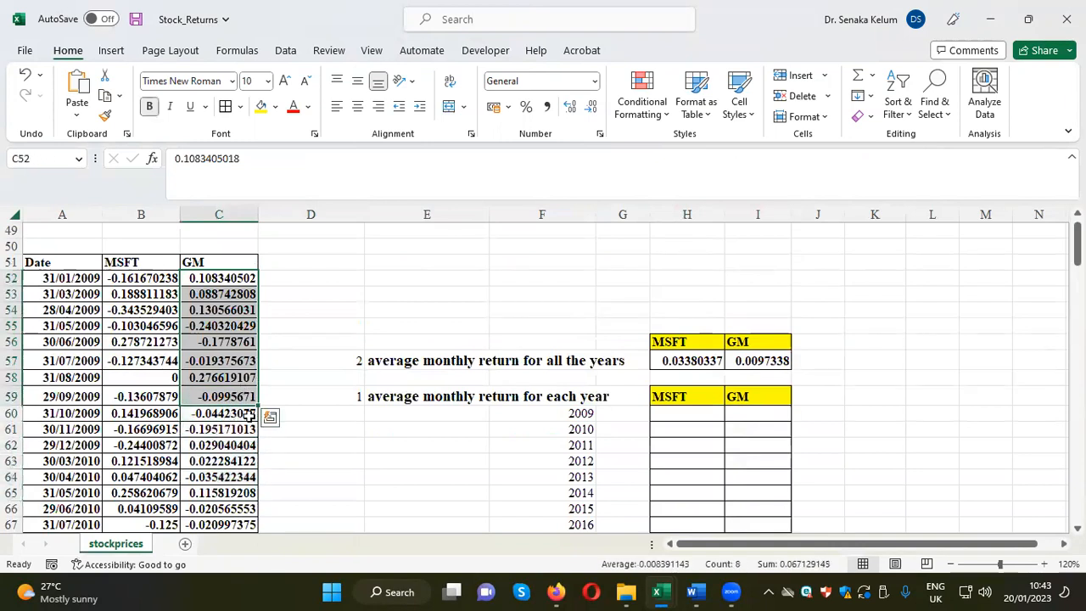
pyautogui.moveTo(229, 281); pyautogui.dragTo(219, 445)
pyautogui.click(30, 159)
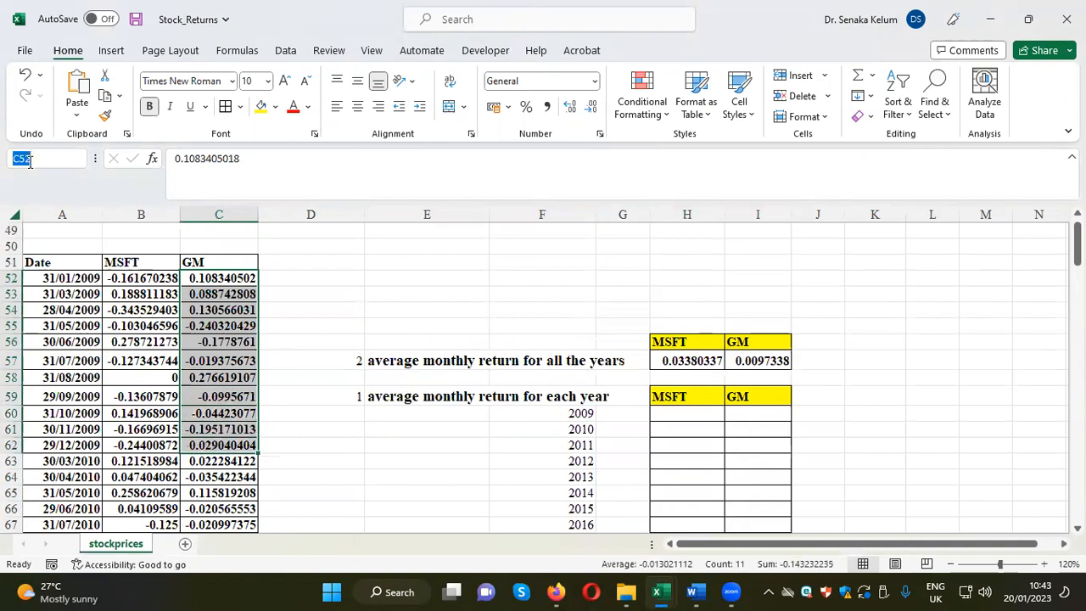
pyautogui.write('MG_2009')
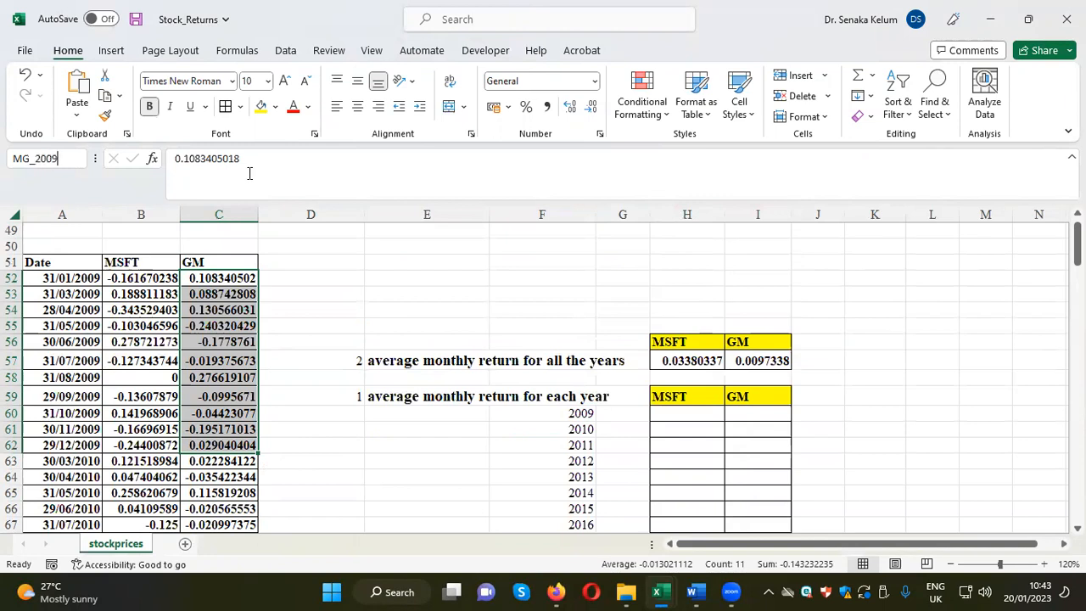
pyautogui.press('Return')
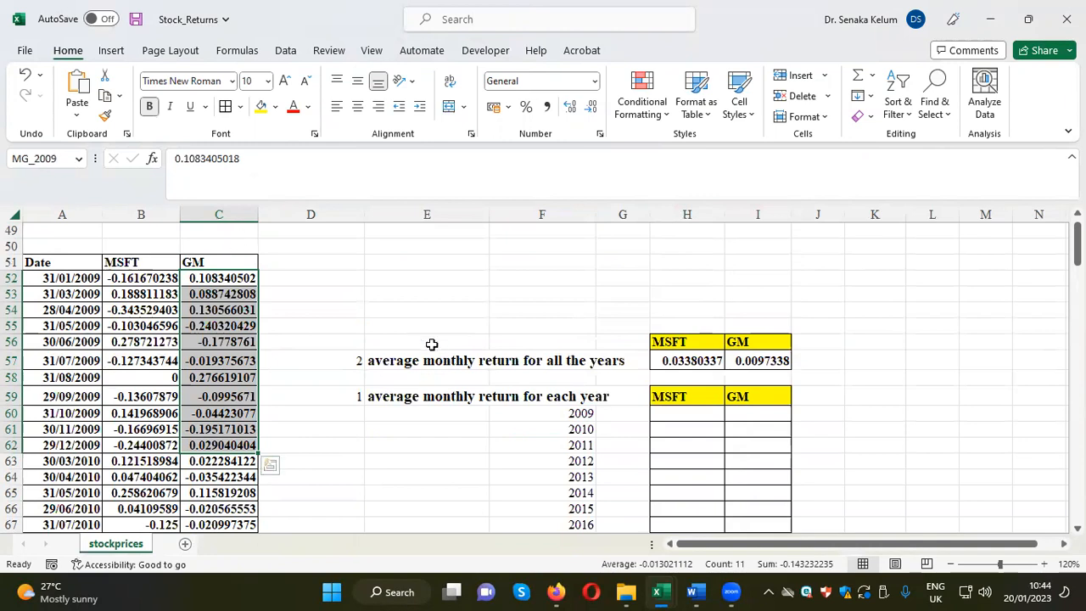
# Step: Name the 2010 GM returns in C63:C72 as the range MG_2010
pyautogui.scroll(-2, 429, 344)
pyautogui.click(228, 366)
pyautogui.moveTo(227, 367); pyautogui.dragTo(222, 513)
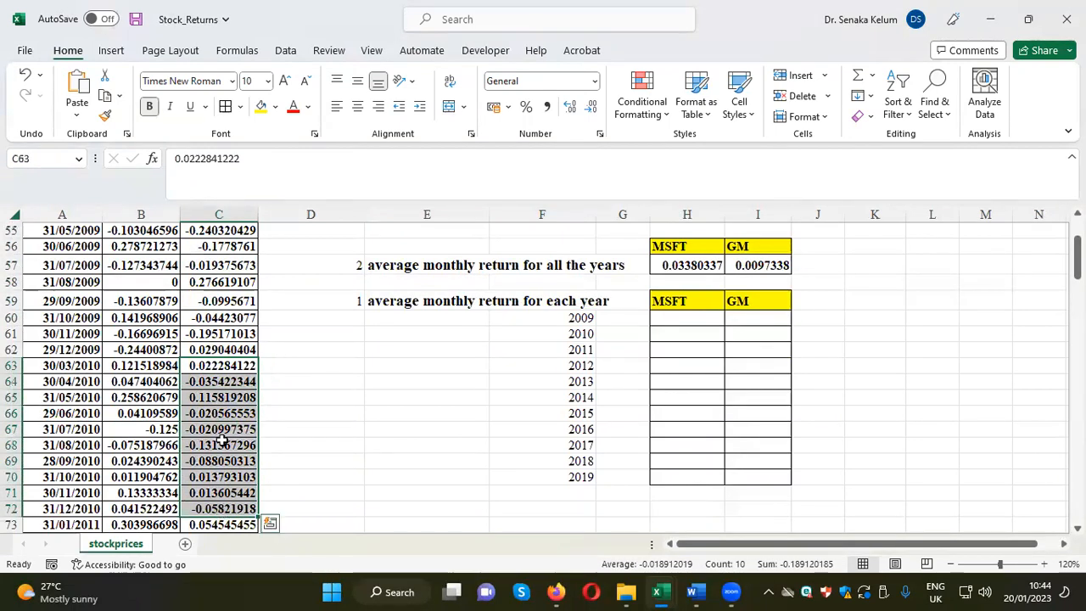
pyautogui.click(40, 159)
pyautogui.write('MG_2010')
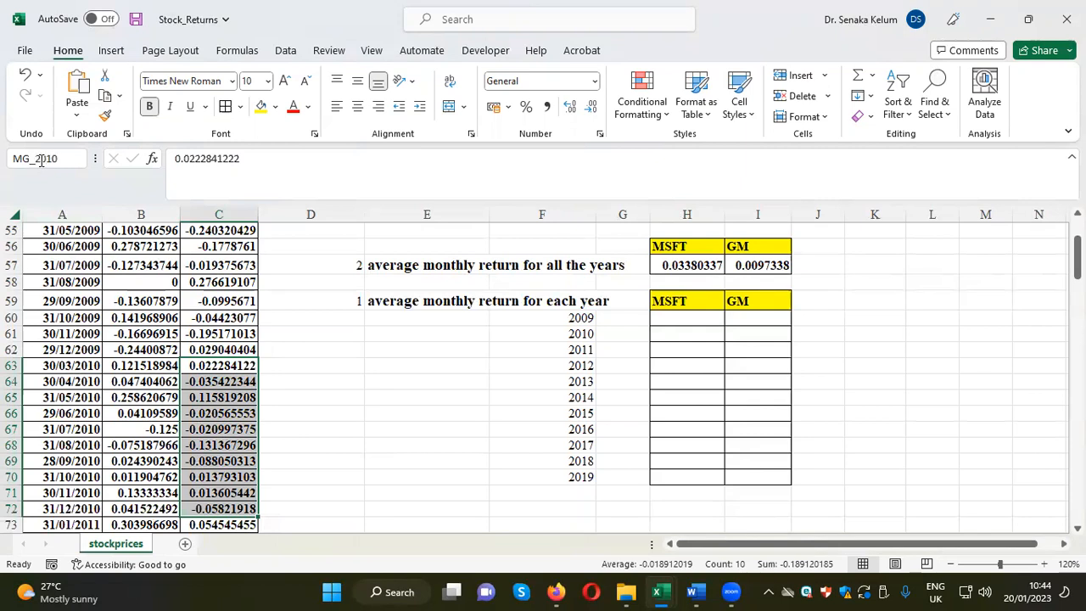
pyautogui.press('Return')
# Step: Name the 2011 GM returns in C73:C84 as the range MG_2011
pyautogui.scroll(-2, 246, 302)
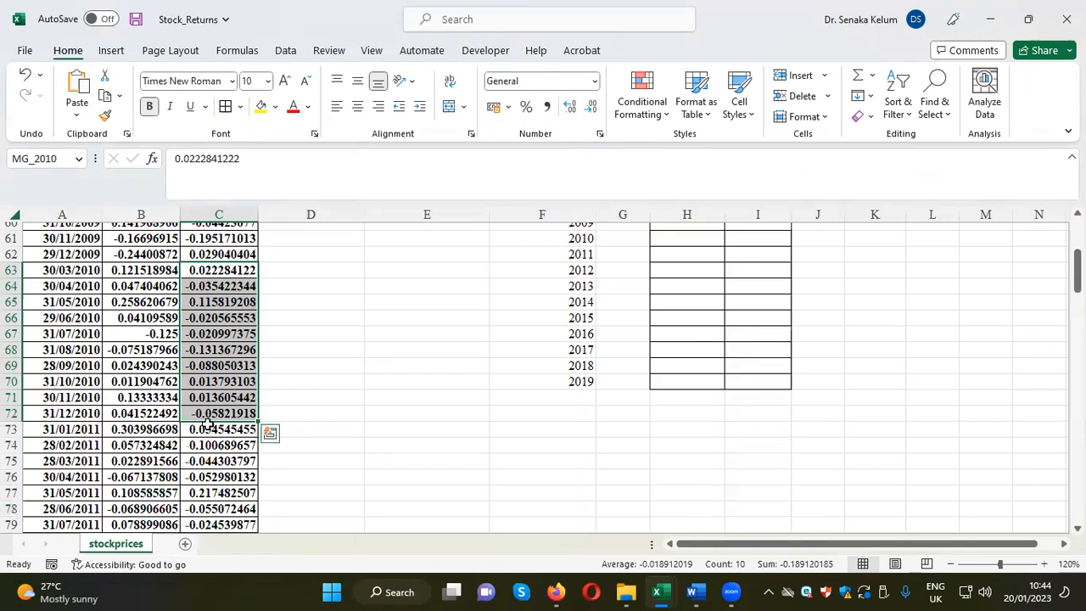
pyautogui.moveTo(210, 428); pyautogui.dragTo(233, 401)
pyautogui.click(44, 158)
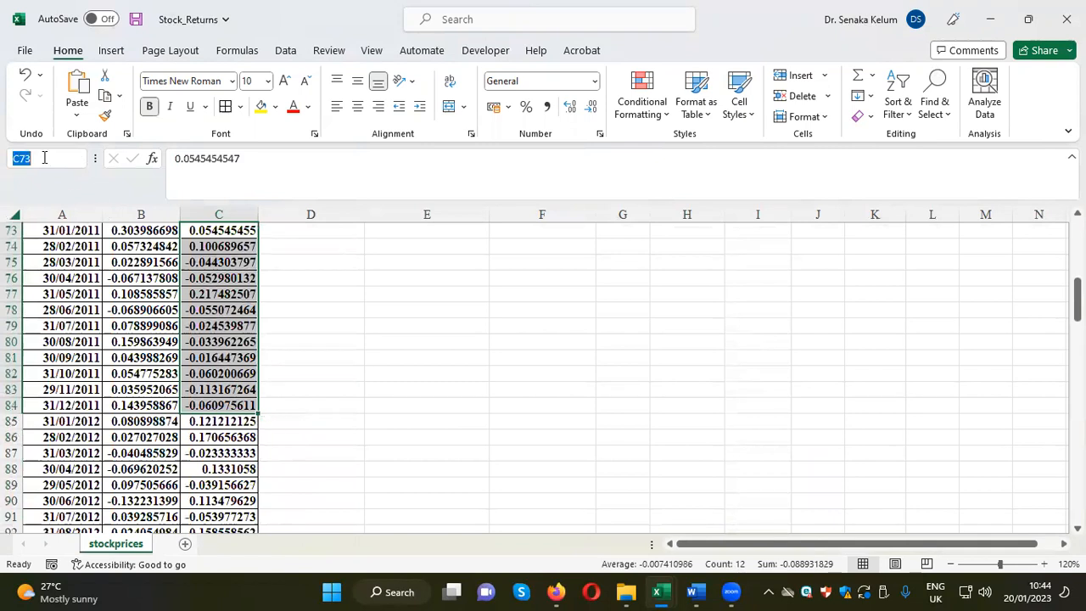
pyautogui.write('MG_2011')
pyautogui.press('Return')
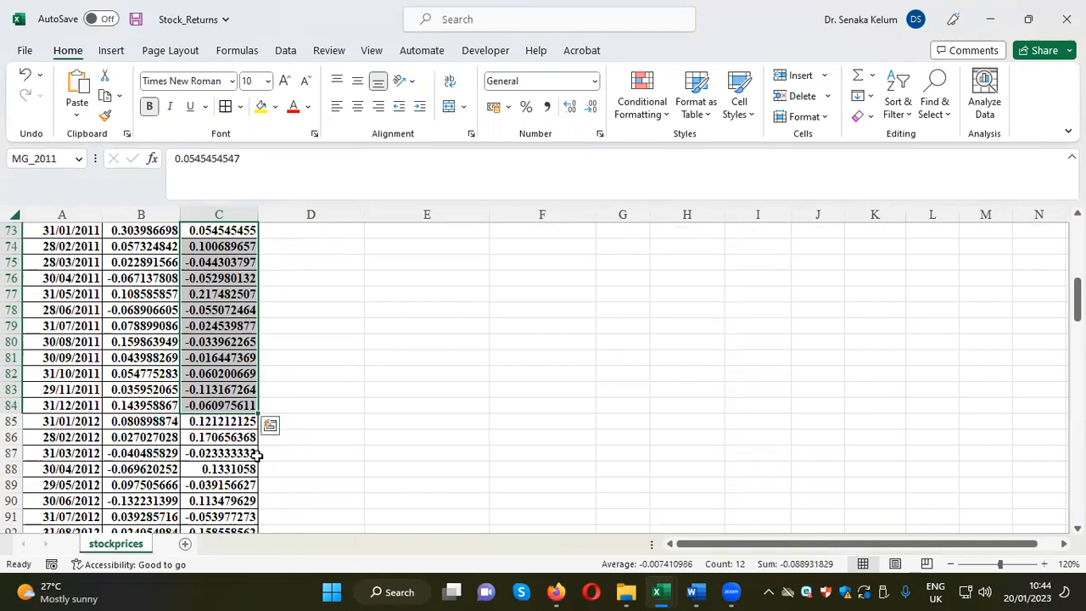
# Step: Name the 2012 GM returns in C85:C96 as the range MG_2012
pyautogui.scroll(-2, 284, 433)
pyautogui.moveTo(219, 326); pyautogui.dragTo(219, 499)
pyautogui.click(46, 162)
pyautogui.write('M')
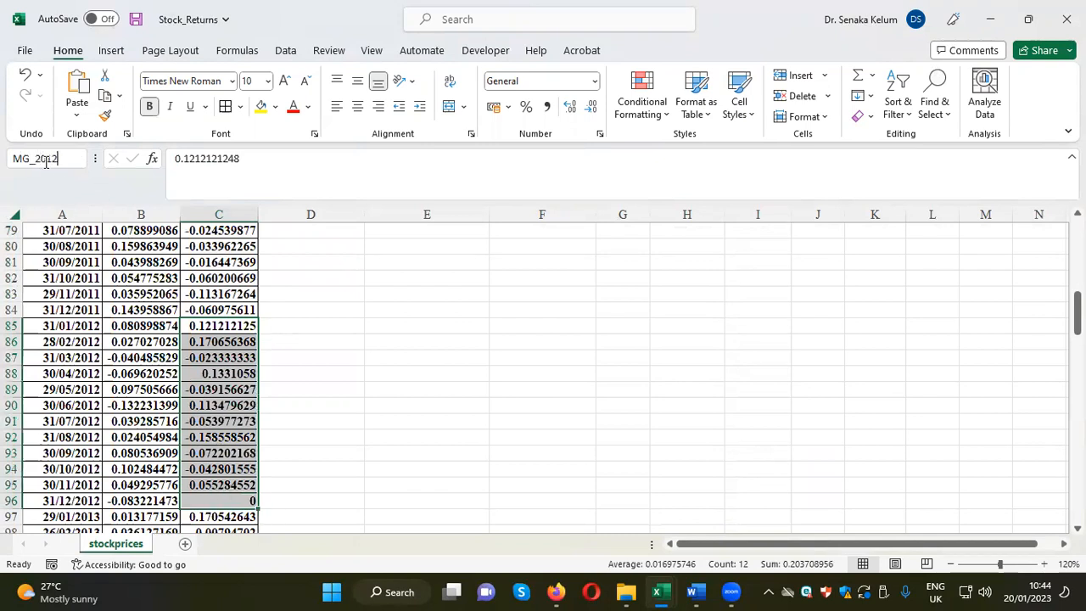
pyautogui.press('Return')
# Step: Name the 2013 GM returns in C97:C108 as the range MG_2013
pyautogui.scroll(-2, 337, 382)
pyautogui.scroll(-1, 339, 388)
pyautogui.moveTo(231, 373); pyautogui.dragTo(227, 502)
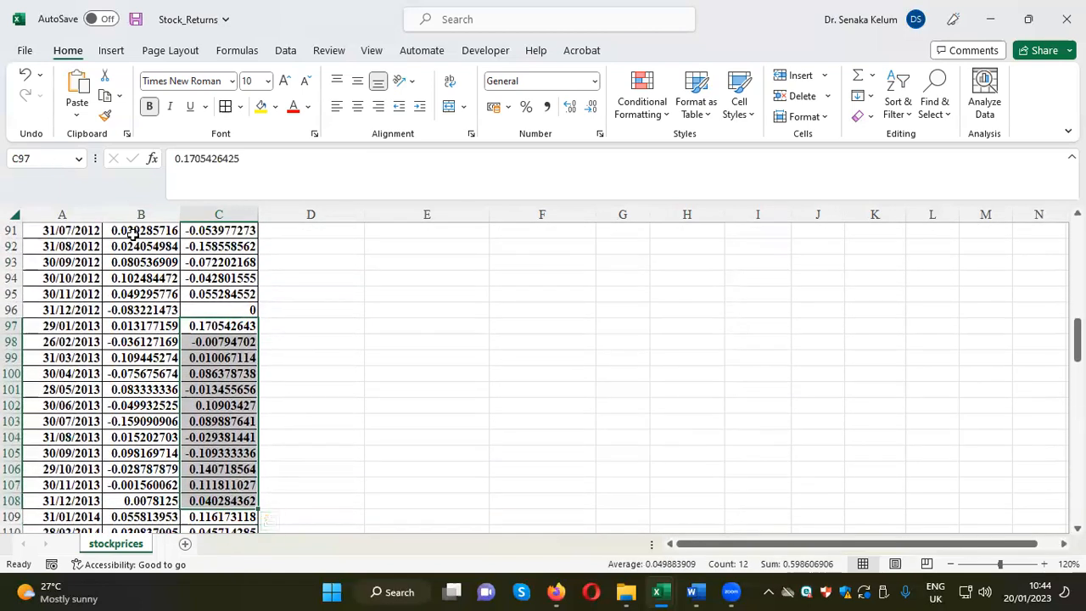
pyautogui.click(43, 154)
pyautogui.write('MG_2013')
pyautogui.press('Return')
pyautogui.scroll(-4, 395, 337)
pyautogui.moveTo(219, 325); pyautogui.dragTo(218, 501)
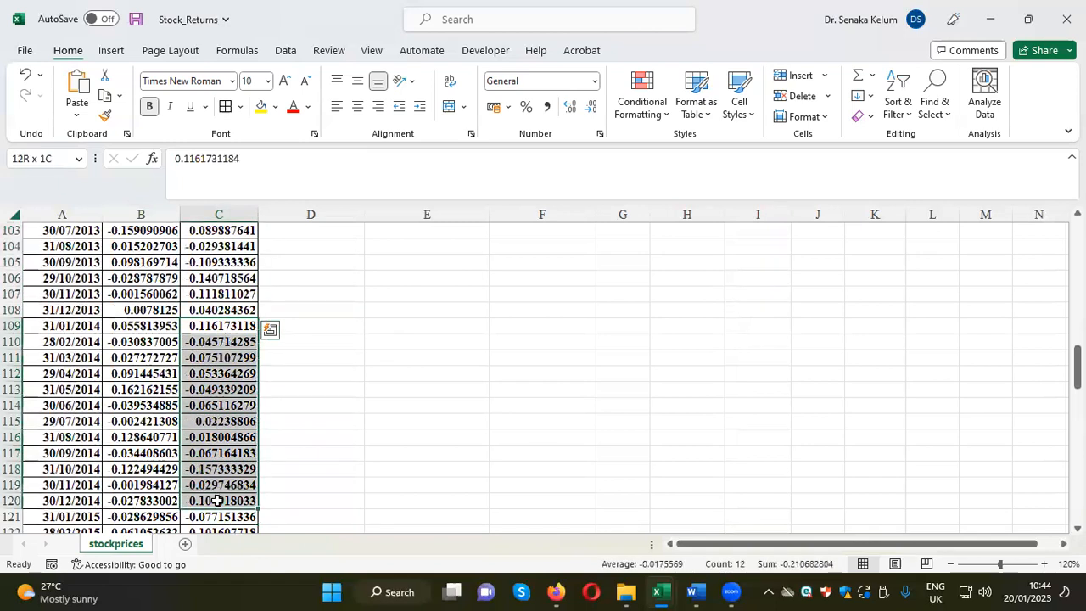
pyautogui.click(42, 155)
pyautogui.write('MG_2009')
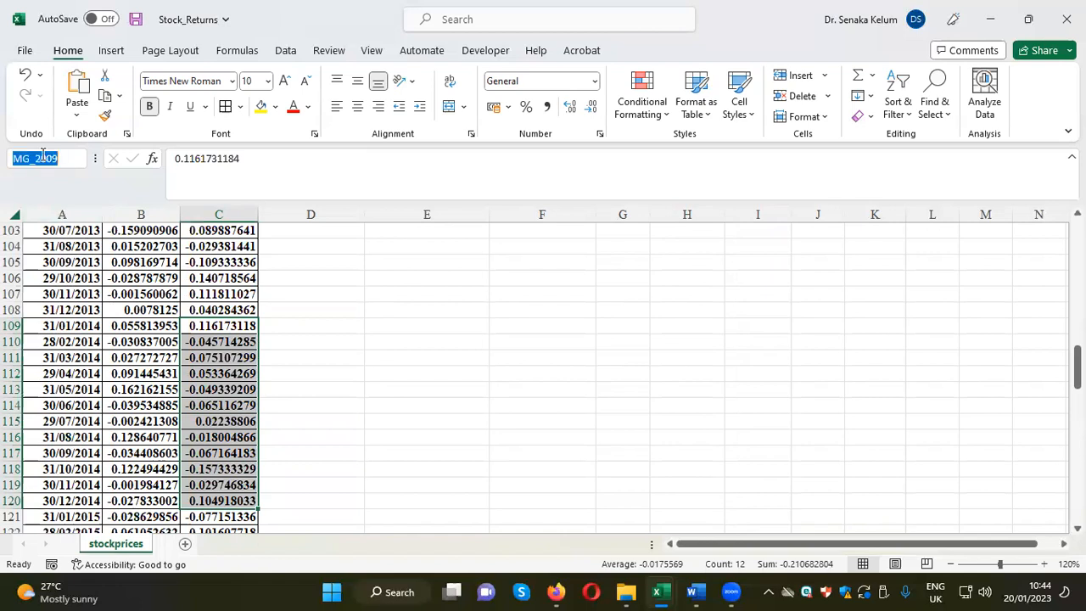
pyautogui.press('Return')
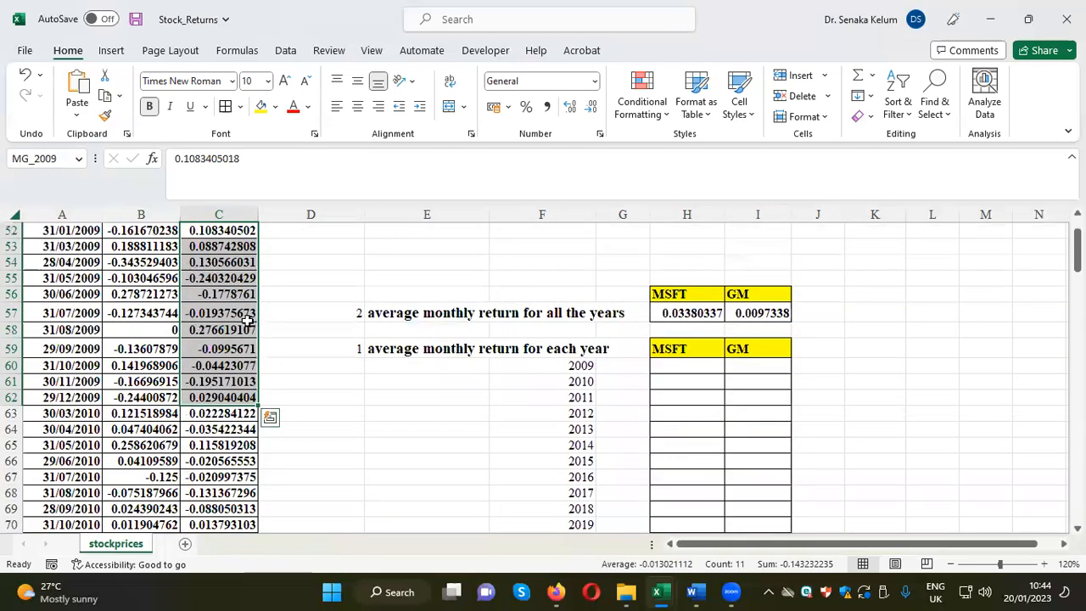
pyautogui.scroll(-7, 291, 393)
pyautogui.scroll(-6, 291, 394)
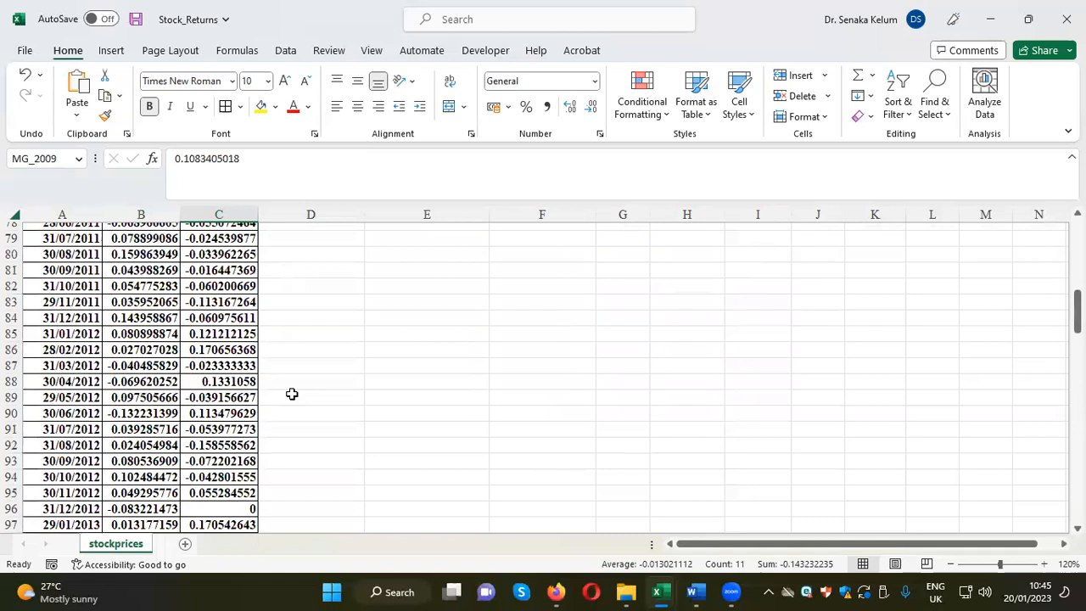
pyautogui.scroll(-2, 313, 425)
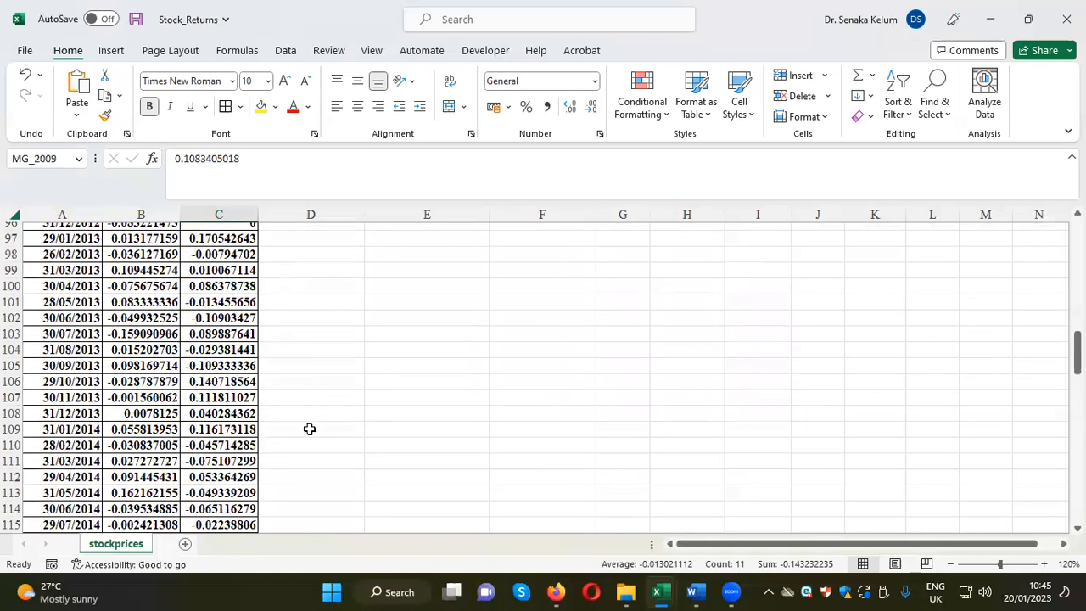
pyautogui.moveTo(238, 429)
pyautogui.mouseDown()
pyautogui.moveTo(243, 547)
pyautogui.moveTo(239, 420)
pyautogui.mouseUp()
pyautogui.click(30, 157)
pyautogui.write('MG')
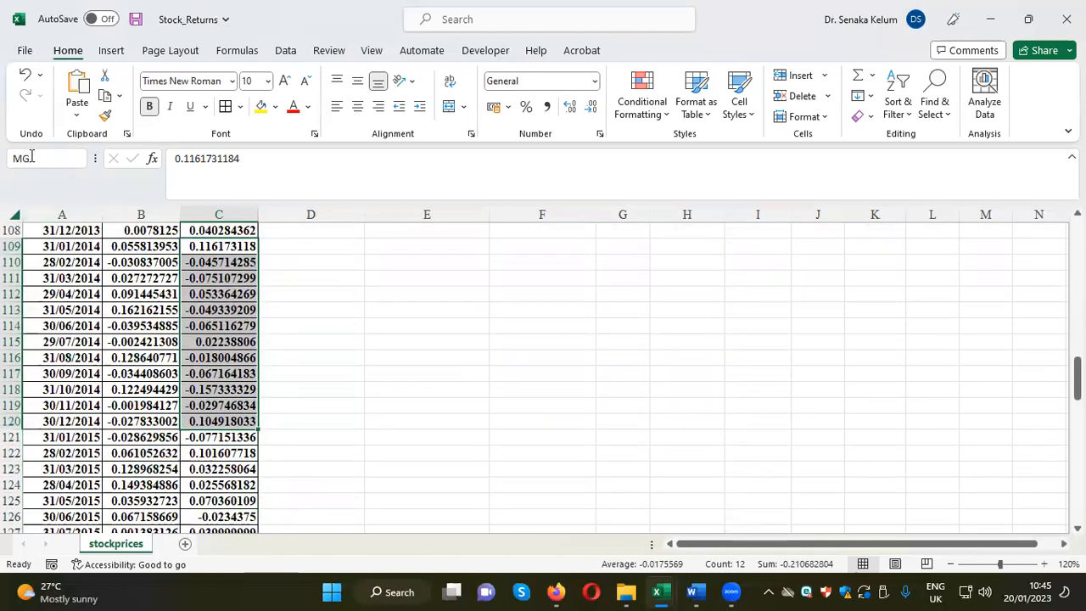
pyautogui.press('Down')
pyautogui.press('Right')
pyautogui.press('Left')
pyautogui.press('Return')
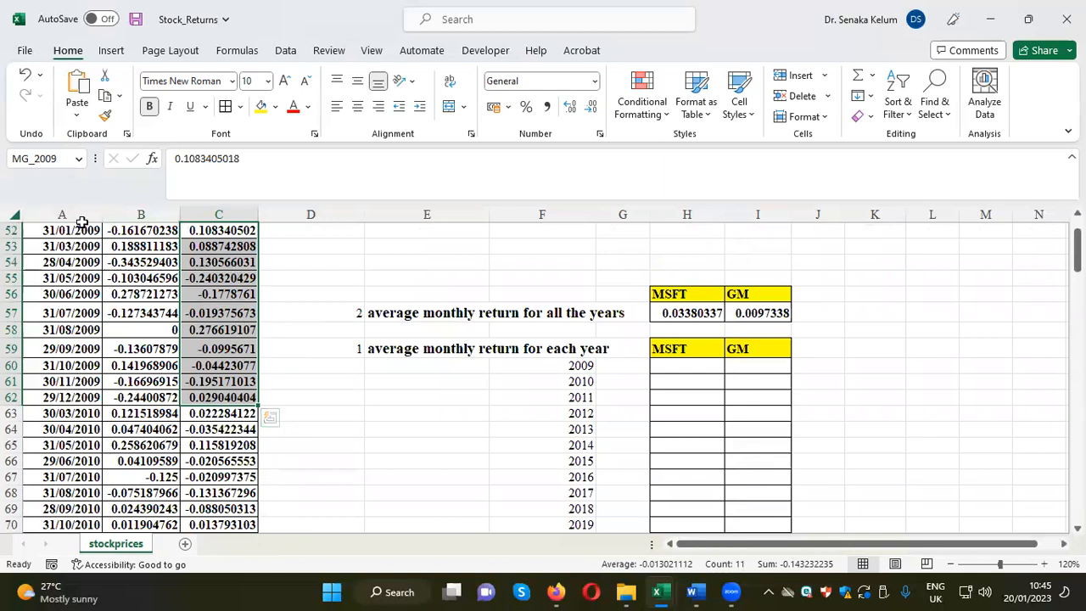
# Step: Name the 2014 GM returns in C109:C120 as the range MG_2014
pyautogui.scroll(-7, 308, 407)
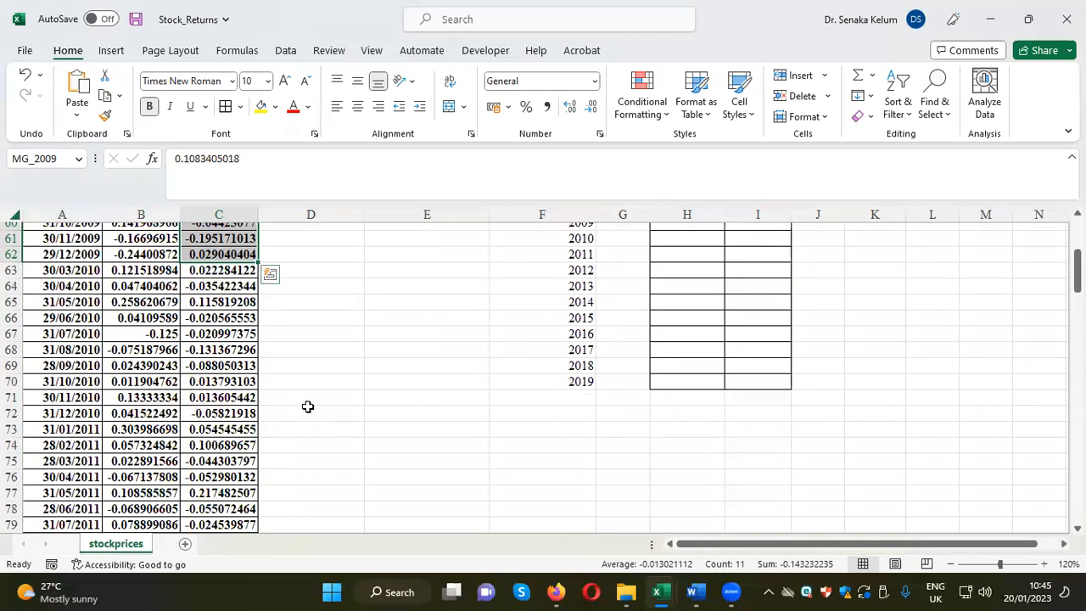
pyautogui.click(384, 474)
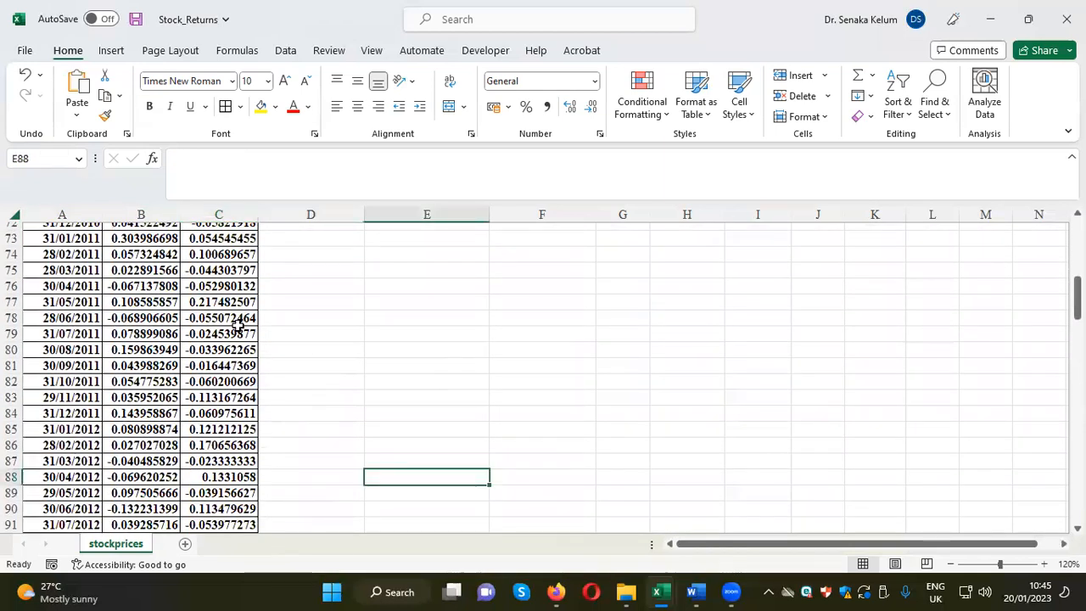
pyautogui.scroll(-2, 300, 409)
pyautogui.scroll(2, 300, 410)
pyautogui.scroll(-5, 305, 414)
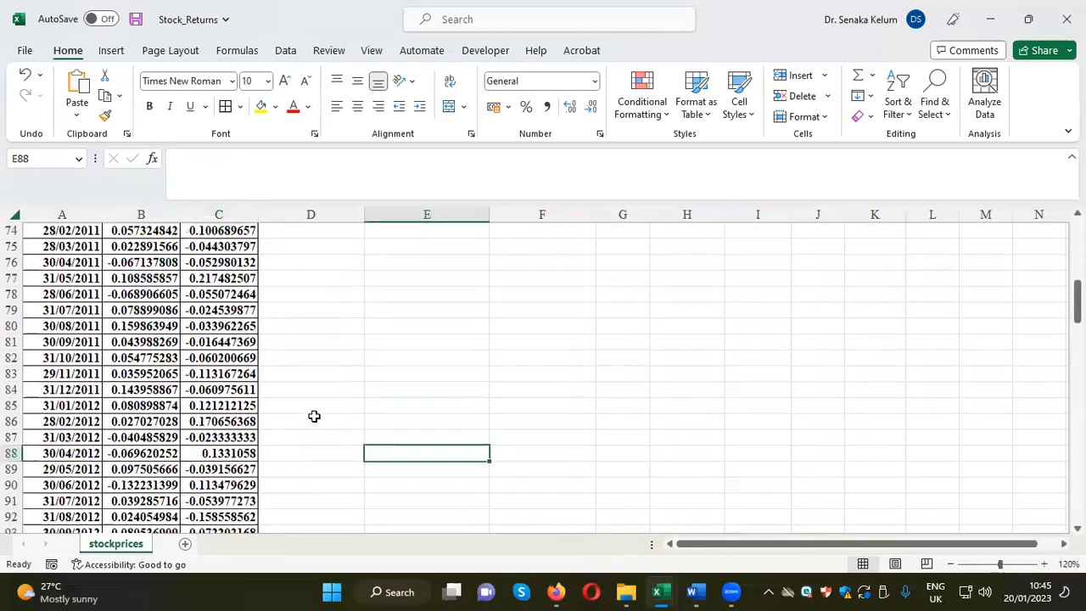
pyautogui.scroll(-4, 314, 416)
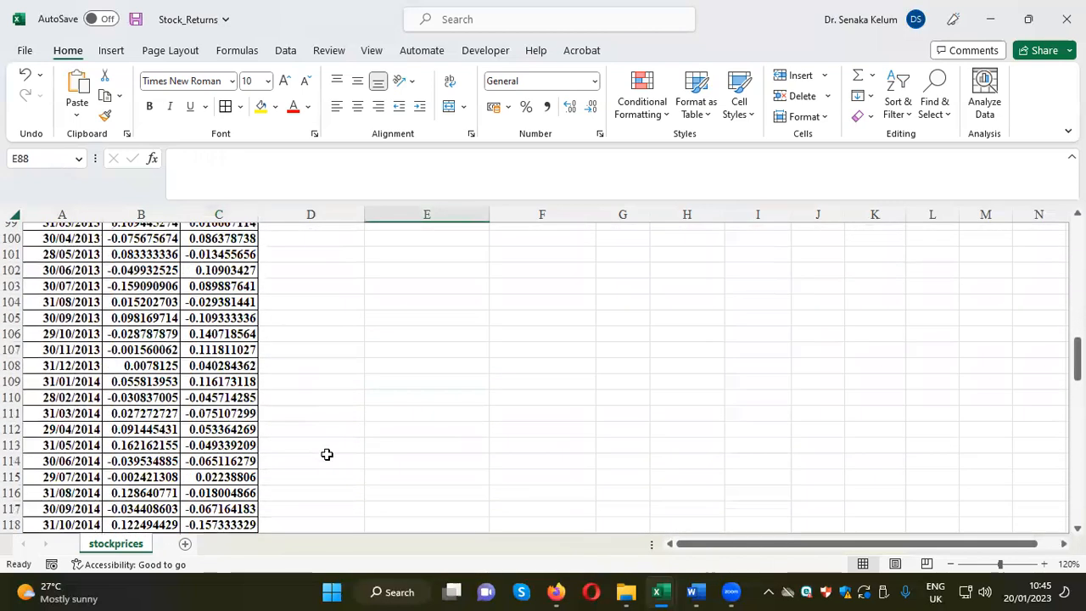
pyautogui.moveTo(216, 386); pyautogui.dragTo(235, 437)
pyautogui.click(32, 159)
pyautogui.write('MG')
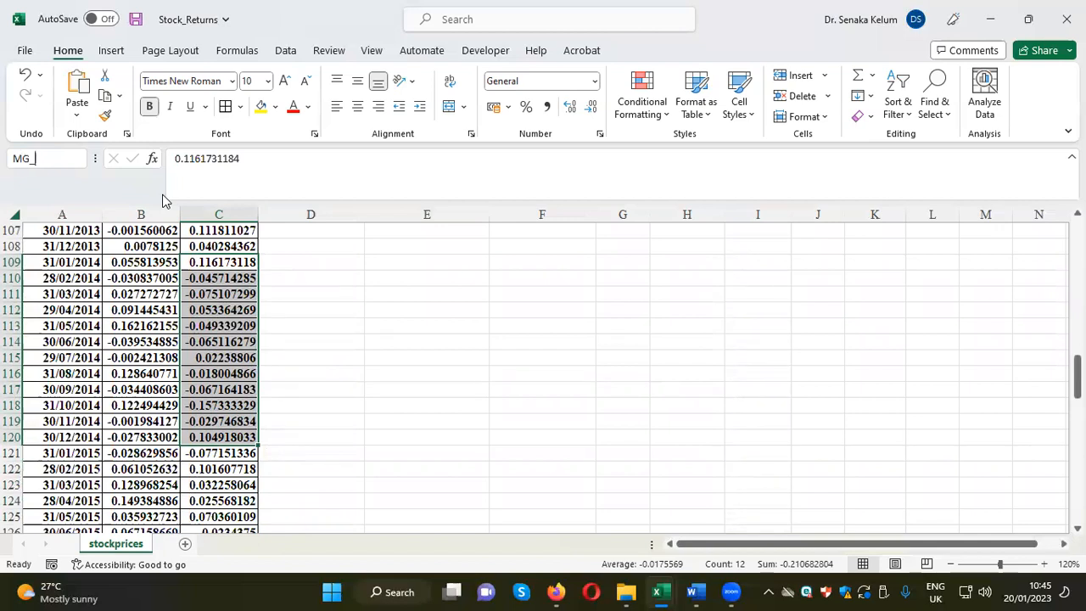
pyautogui.write('_2009')
pyautogui.click(67, 159)
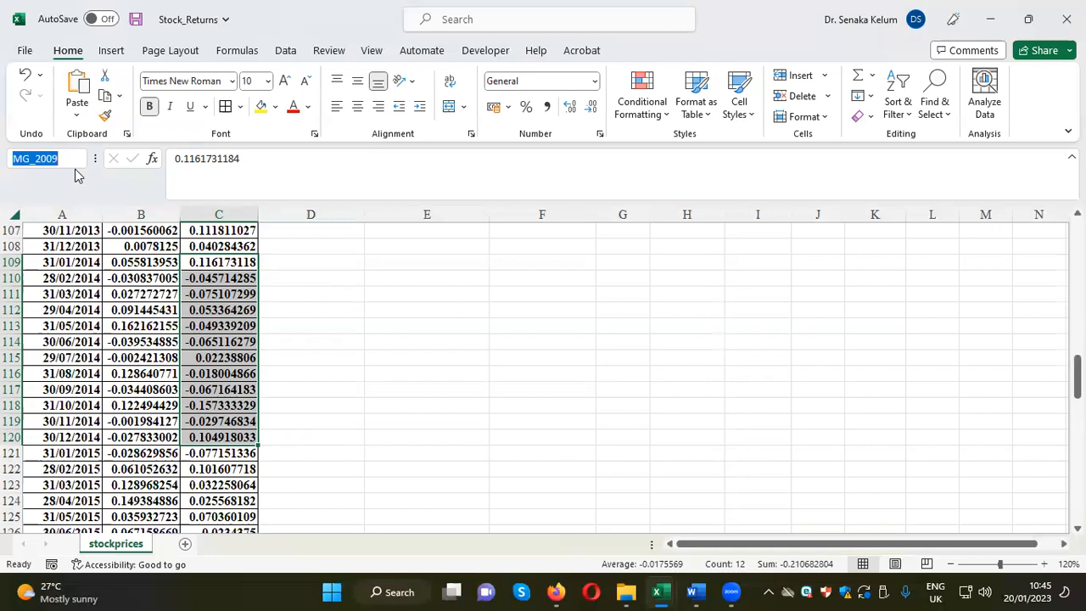
pyautogui.click(65, 158)
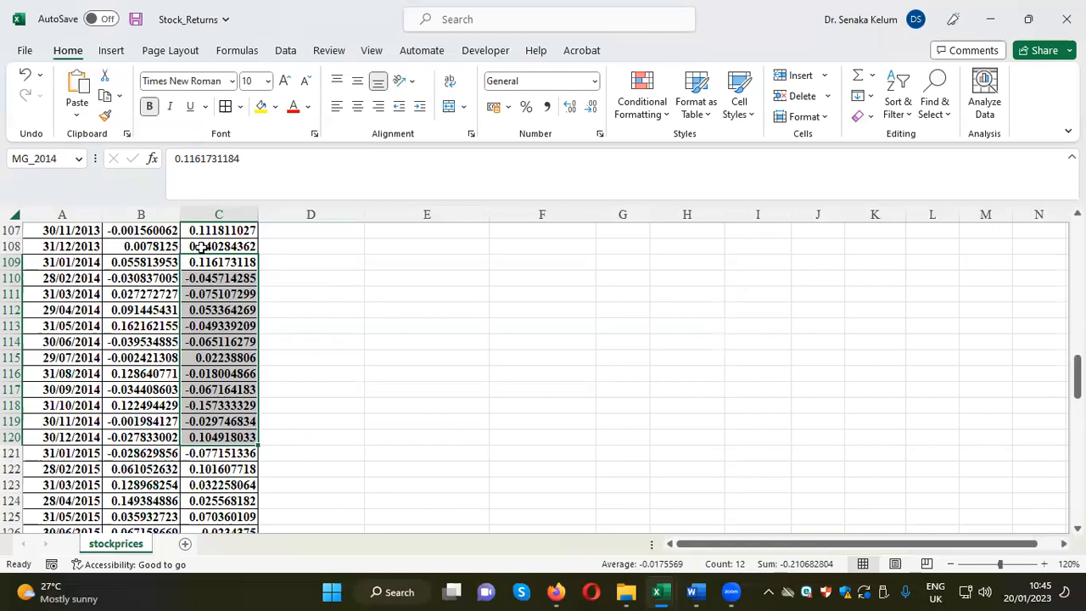
# Step: Name the 2015 GM returns in C121:C132 as the range MG_2015
pyautogui.scroll(-3, 428, 407)
pyautogui.moveTo(227, 312); pyautogui.dragTo(229, 483)
pyautogui.click(49, 166)
pyautogui.write('MG')
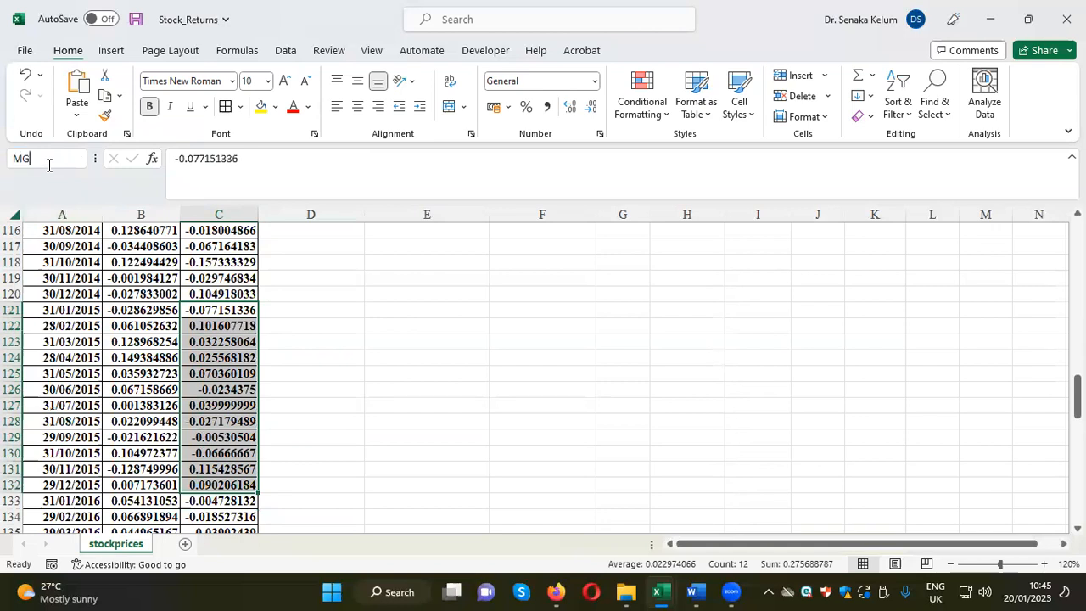
pyautogui.press('Return')
# Step: Name the 2016 GM returns in C133:C144 as the range MG_2016
pyautogui.scroll(-5, 281, 461)
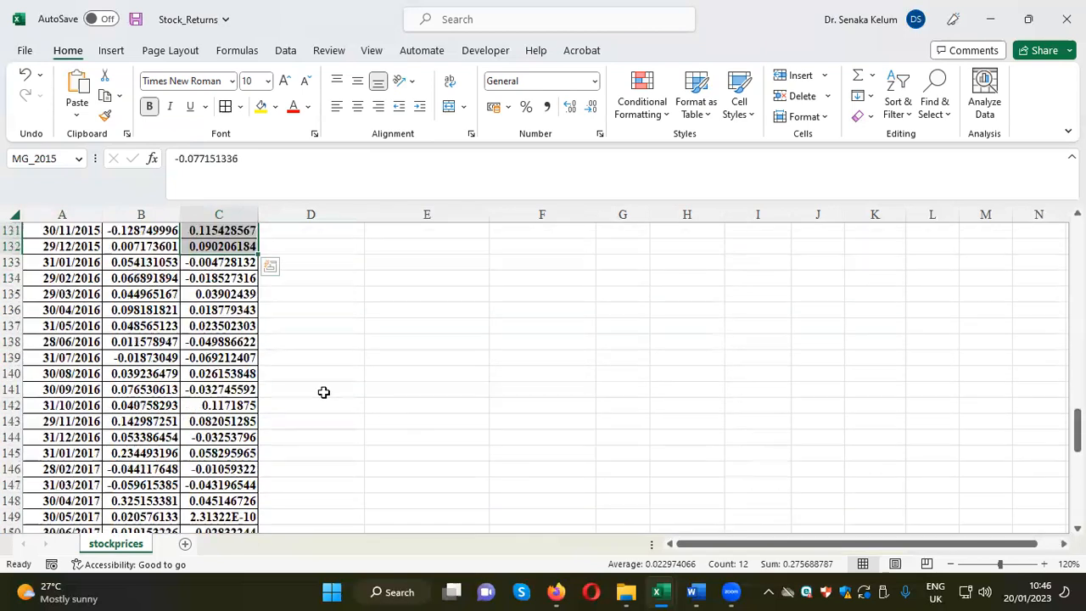
pyautogui.moveTo(230, 263); pyautogui.dragTo(212, 439)
pyautogui.click(28, 159)
pyautogui.write('MG_2')
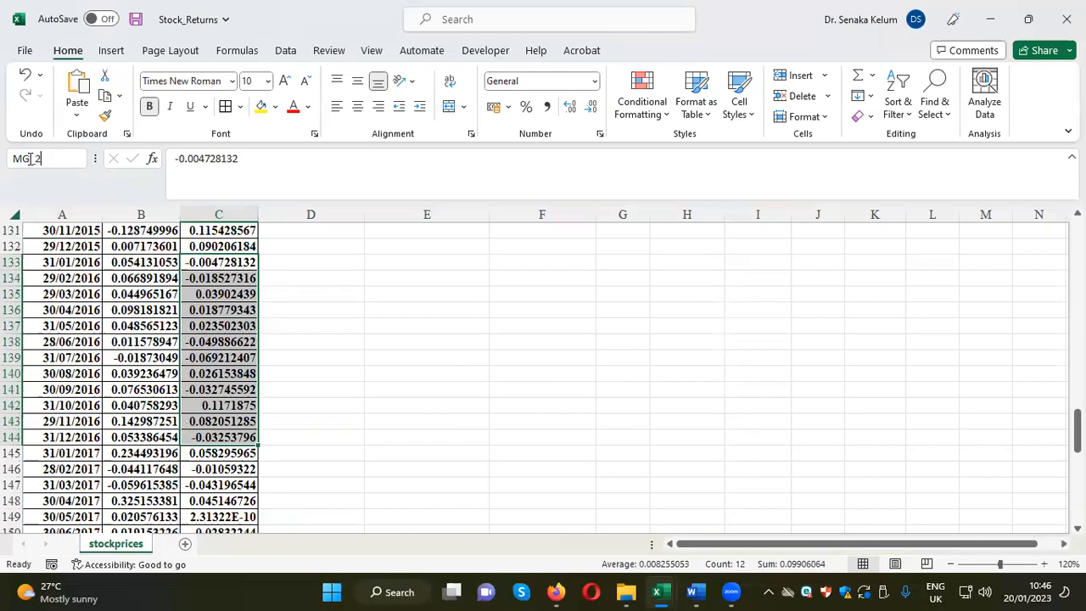
pyautogui.write('016')
pyautogui.press('Return')
# Step: Name the 2017 GM returns in C145:C156 as the range MG_2017
pyautogui.scroll(-3, 375, 354)
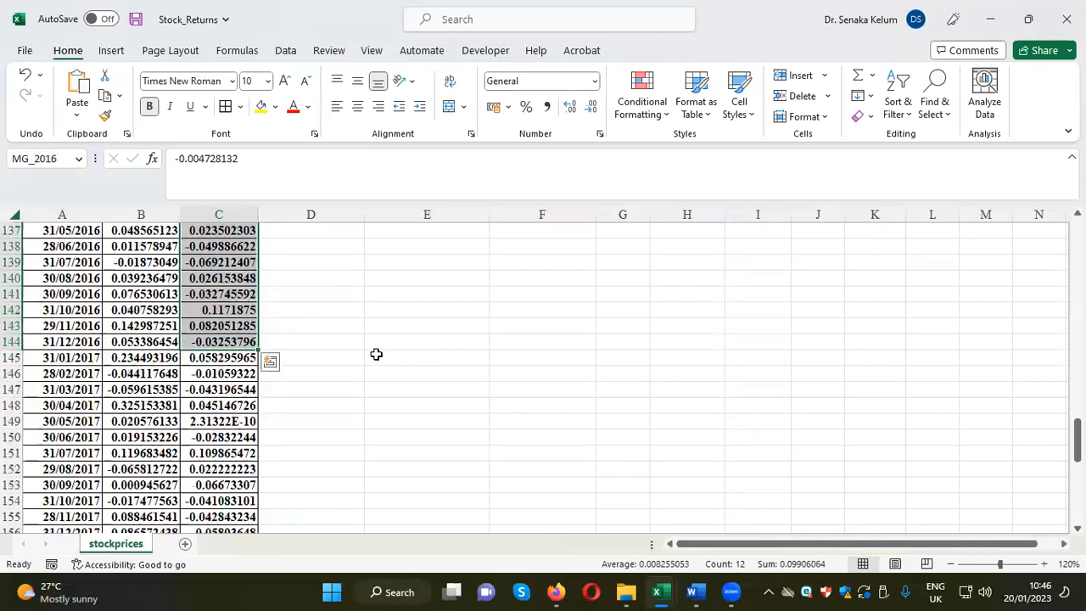
pyautogui.moveTo(225, 309); pyautogui.dragTo(228, 485)
pyautogui.click(37, 156)
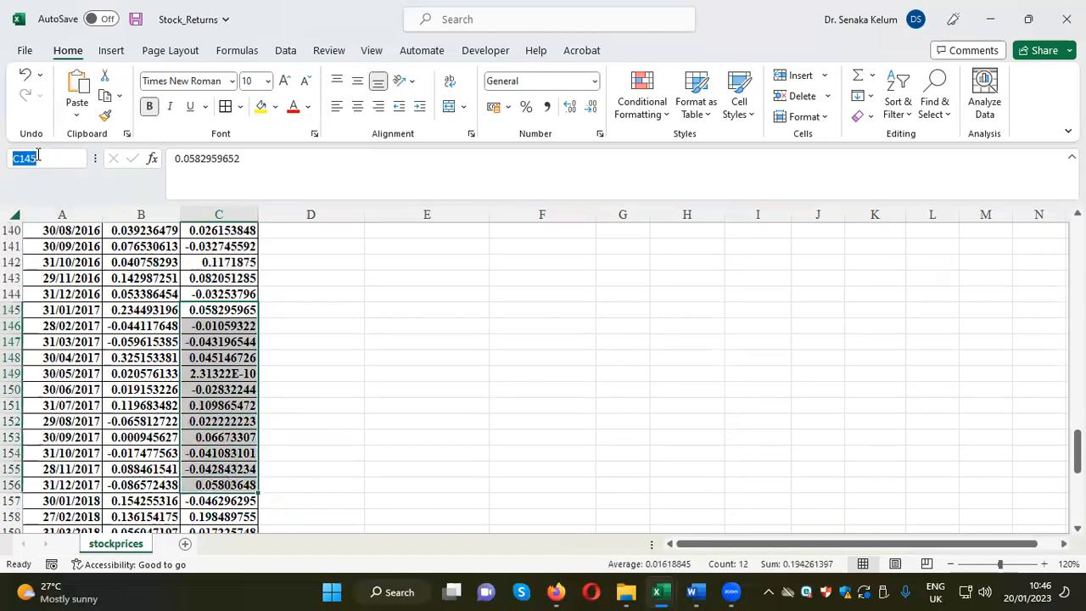
pyautogui.write('MG_2009')
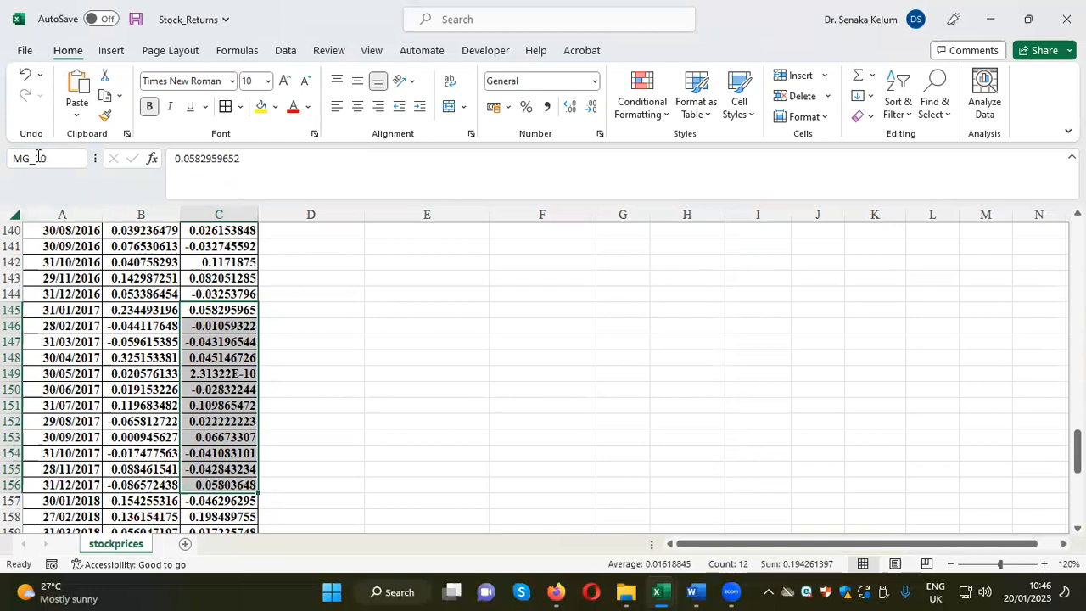
pyautogui.press('Return')
# Step: Name the 2018 GM returns in C157:C168 as the range MG_2018
pyautogui.scroll(-2, 368, 417)
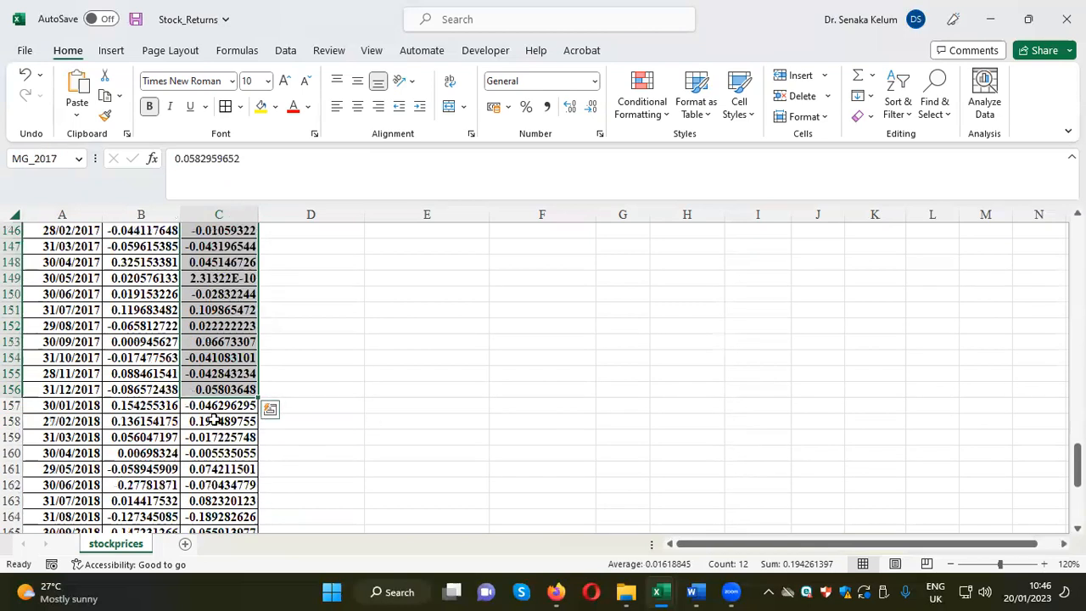
pyautogui.moveTo(215, 406); pyautogui.dragTo(222, 437)
pyautogui.click(23, 157)
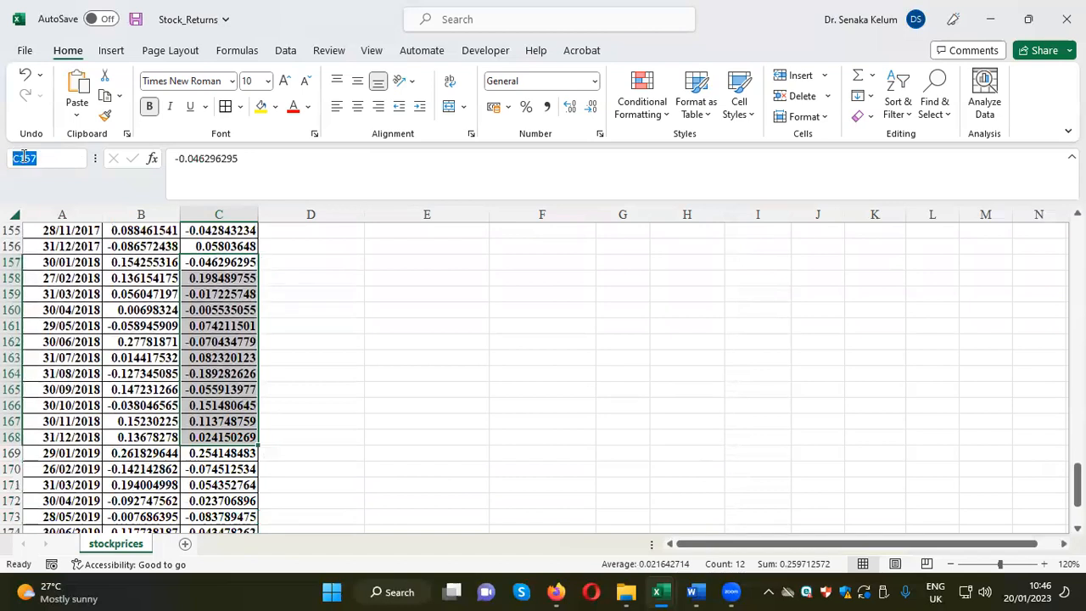
pyautogui.write('MG_2018')
pyautogui.press('Return')
# Step: Name the 2019 GM returns in C169:C180 as the range MG_2019
pyautogui.scroll(-2, 400, 414)
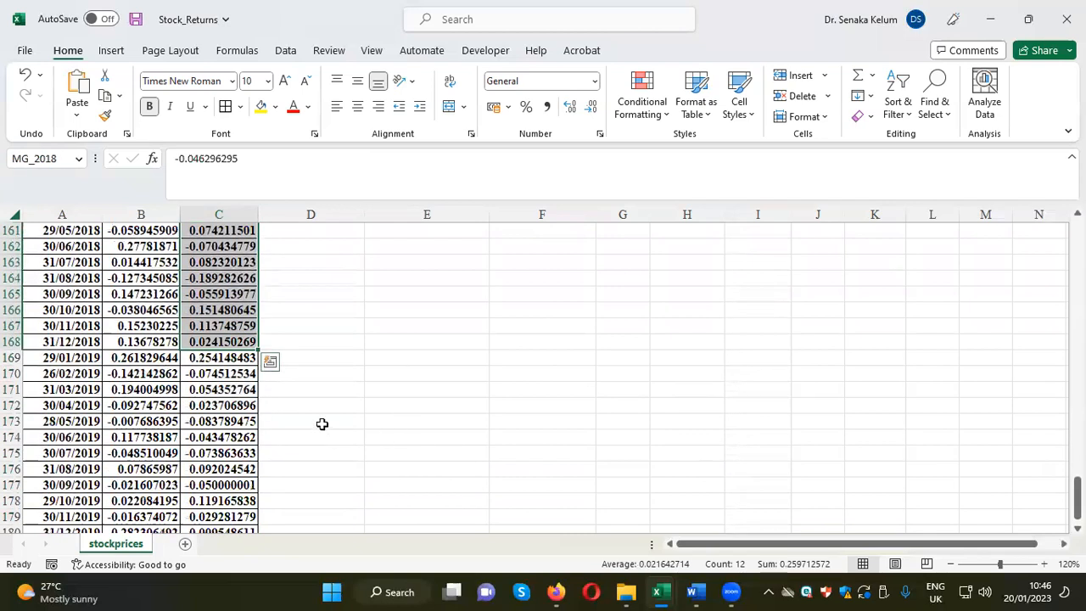
pyautogui.scroll(-2, 322, 423)
pyautogui.moveTo(220, 262); pyautogui.dragTo(224, 436)
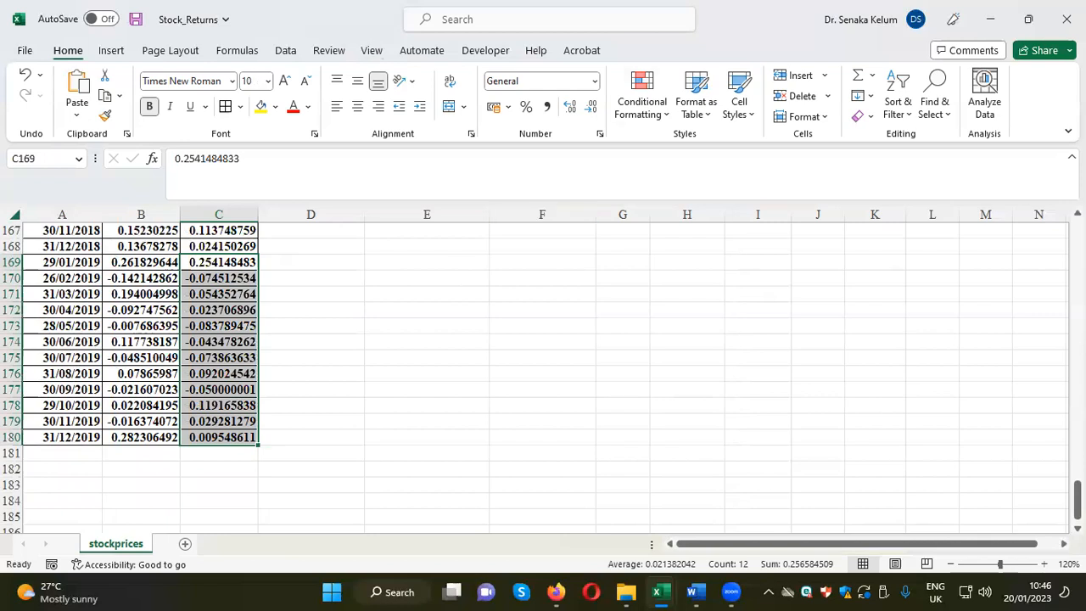
pyautogui.write('MG_2019')
pyautogui.press('Return')
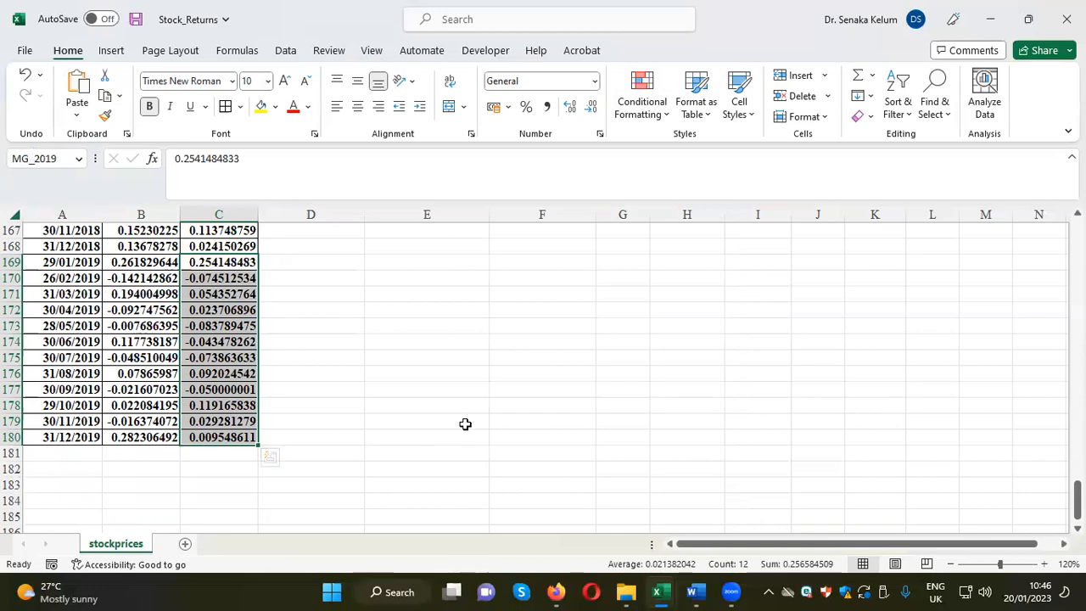
# Step: Enter =AVERAGE(MG_2009) in H60, the 2009 MSFT cell of the yearly average table
pyautogui.scroll(19, 463, 424)
pyautogui.scroll(20, 463, 425)
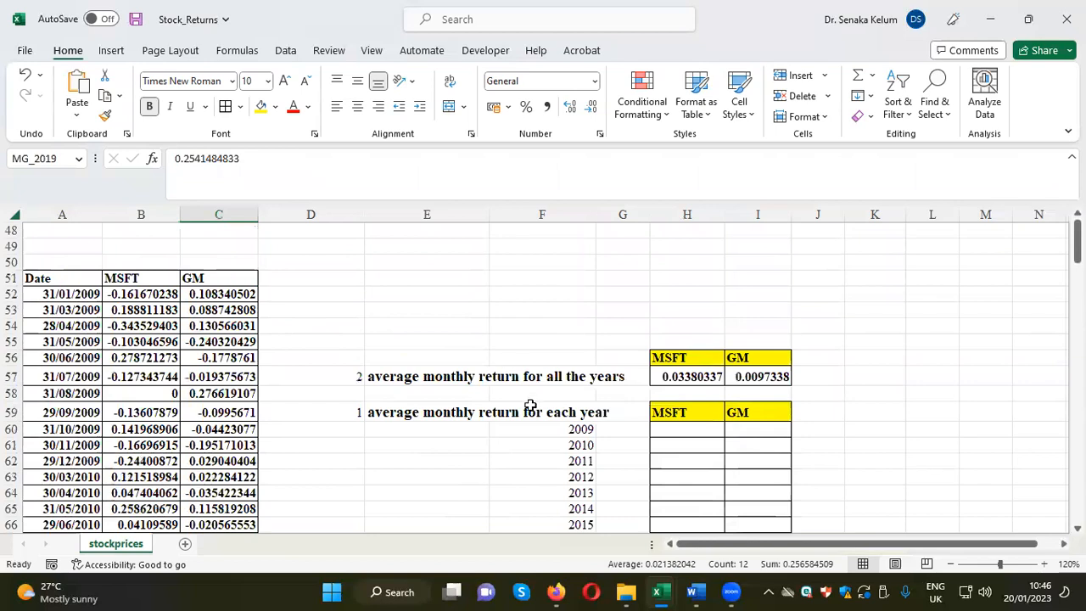
pyautogui.click(696, 431)
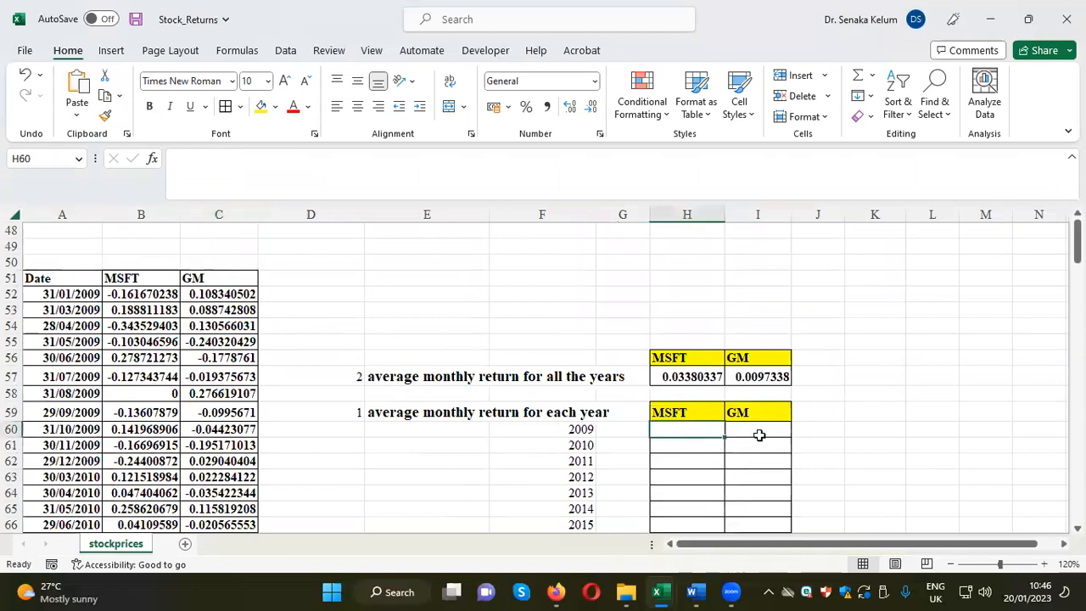
pyautogui.write('=')
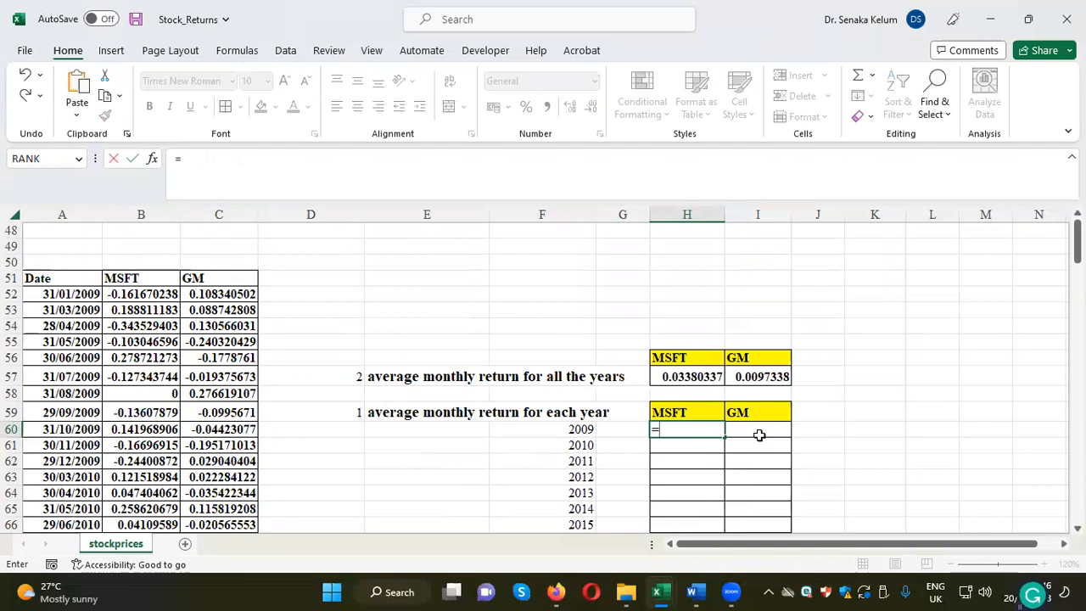
pyautogui.write('av')
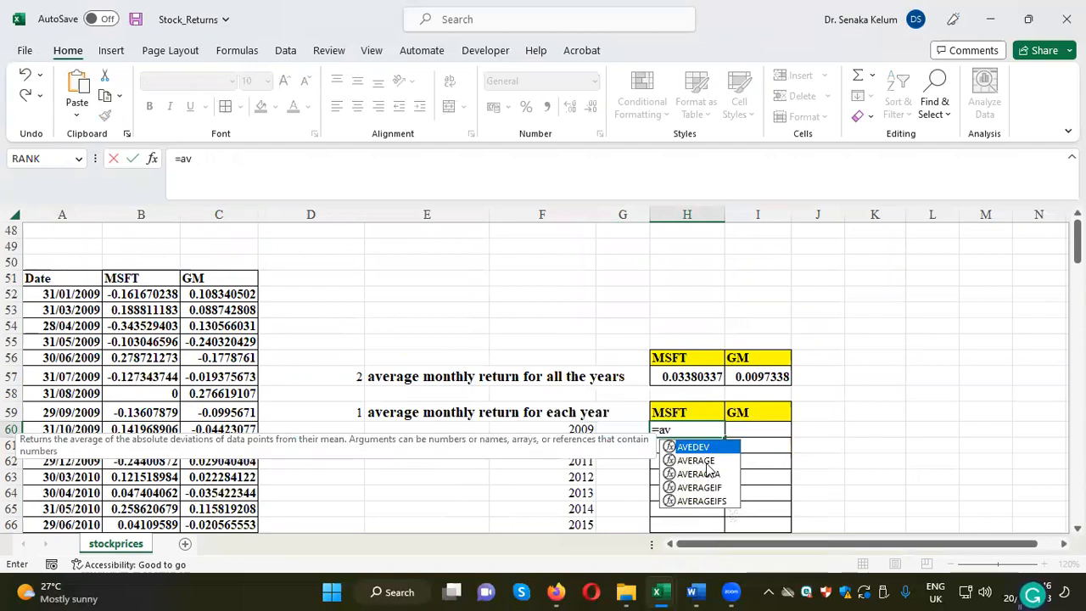
pyautogui.doubleClick(707, 462)
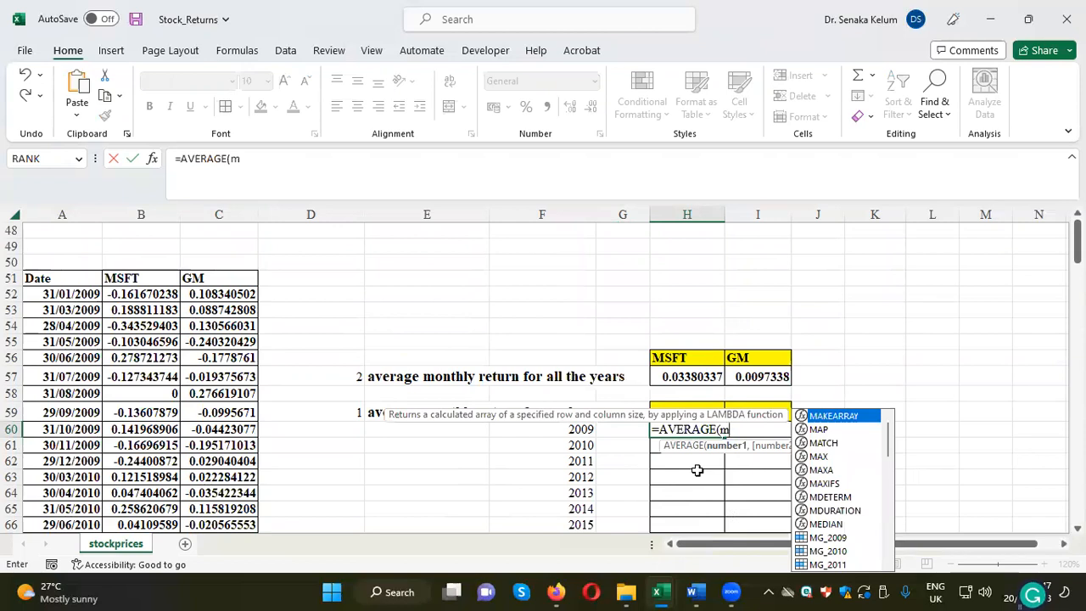
pyautogui.doubleClick(847, 538)
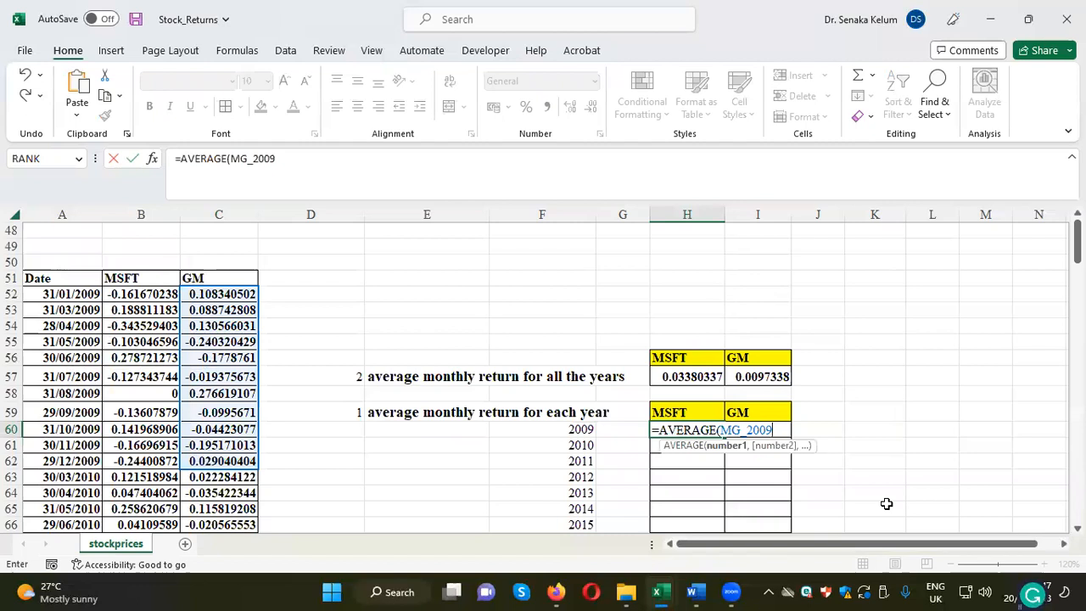
pyautogui.write(')')
pyautogui.press('Return')
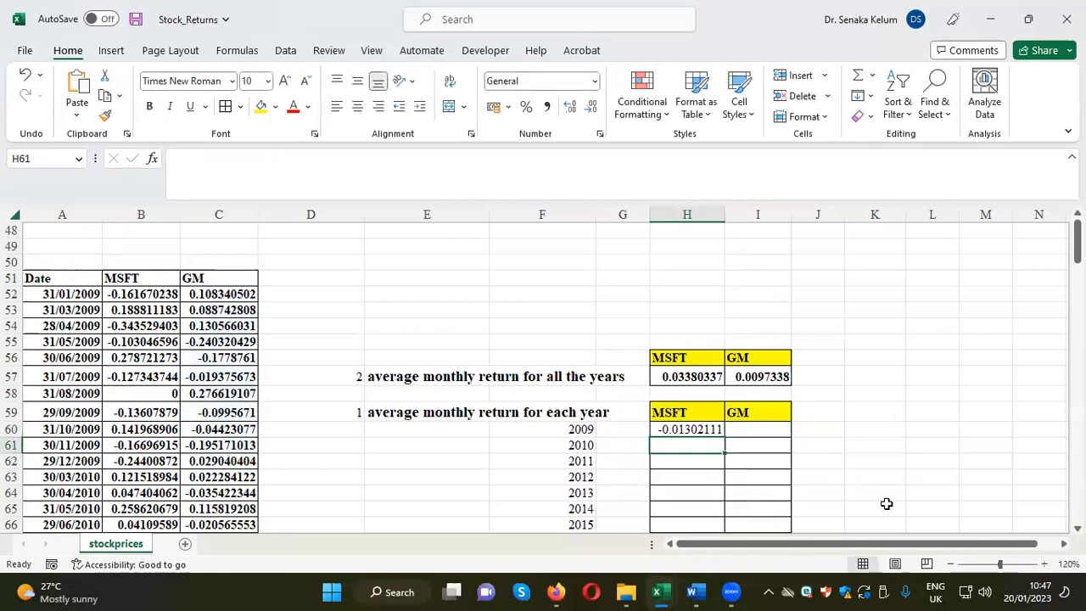
# Step: Copy the 2009 average formula from H60 down the MSFT column to the 2019 row, H70
pyautogui.click(686, 435)
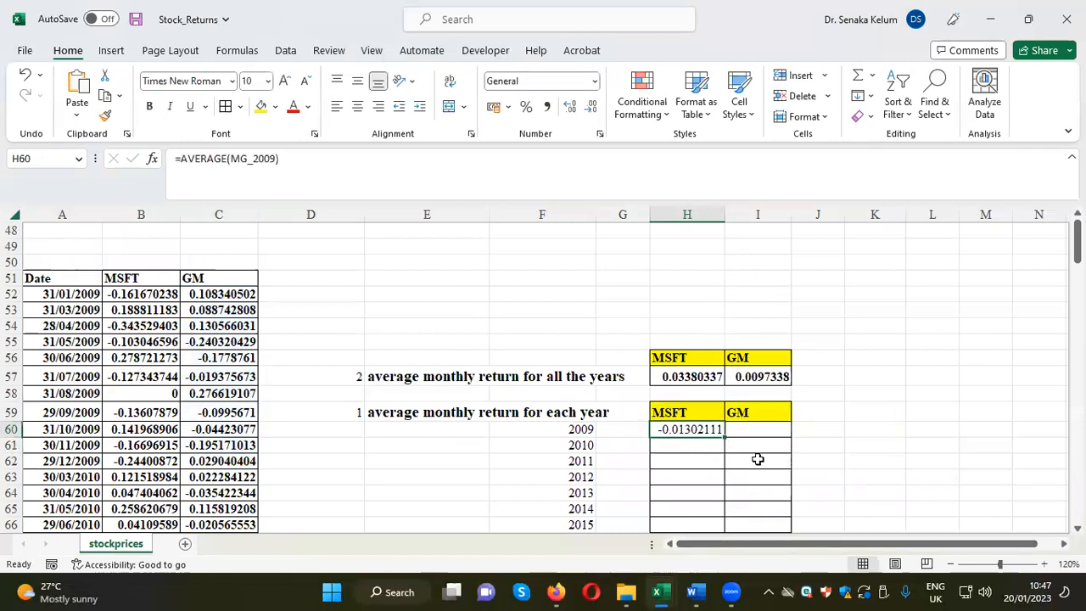
pyautogui.moveTo(726, 437); pyautogui.dragTo(721, 396)
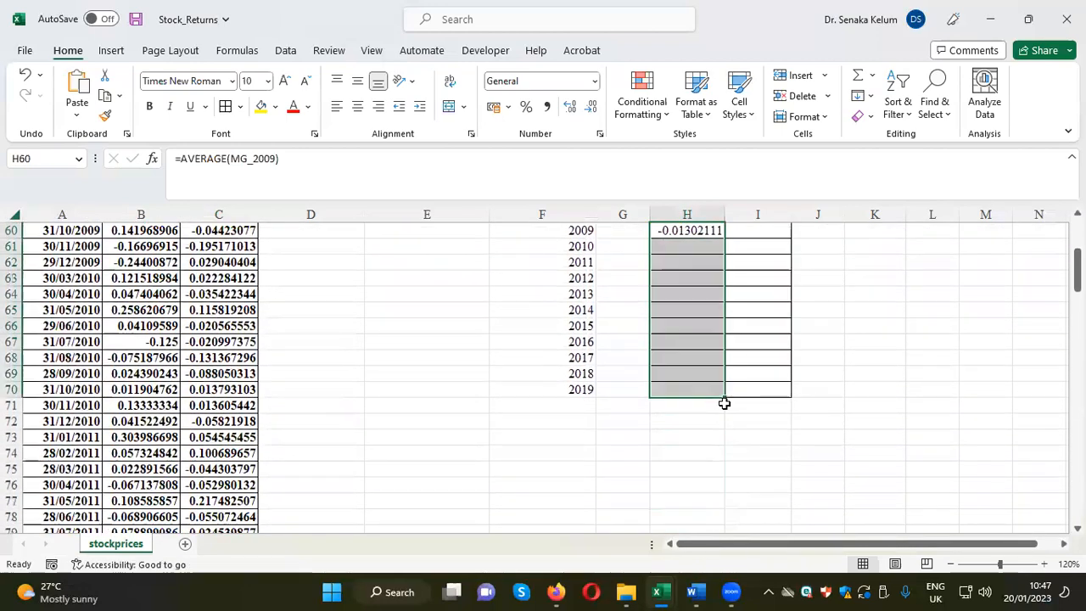
pyautogui.click(875, 435)
pyautogui.scroll(3, 882, 447)
# Step: Change the range name in H61's average formula to MG_2010
pyautogui.click(711, 391)
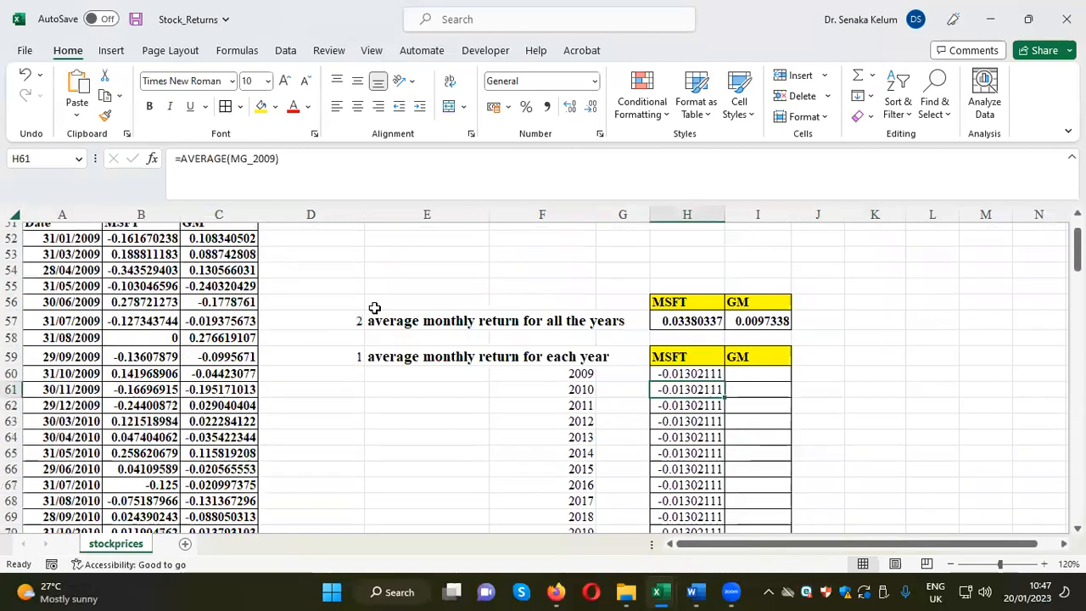
pyautogui.click(272, 157)
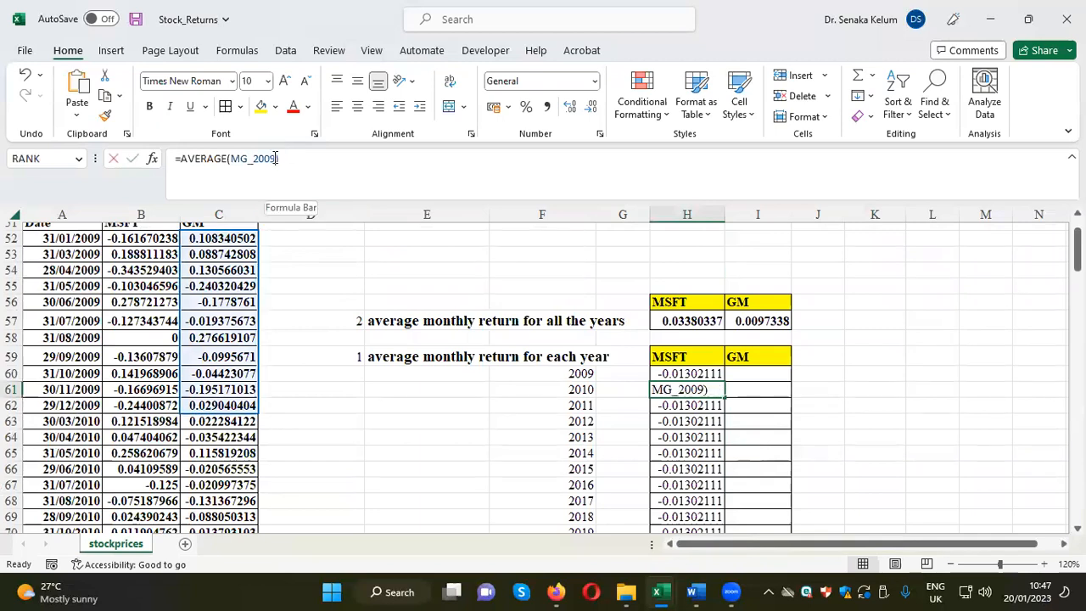
pyautogui.press('BackSpace')
pyautogui.press('BackSpace')
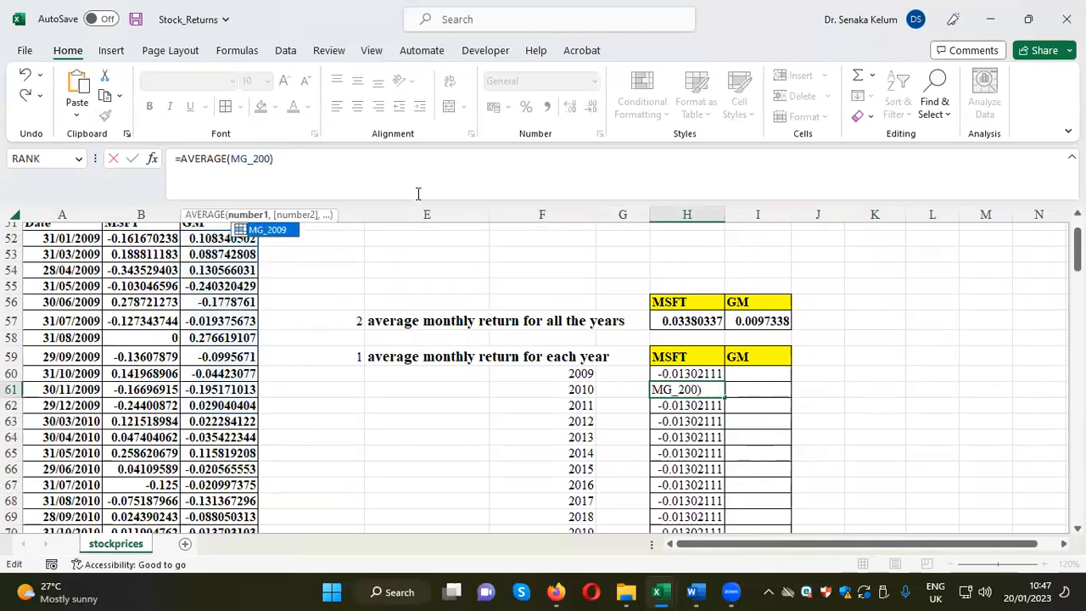
pyautogui.write('10')
pyautogui.press('Return')
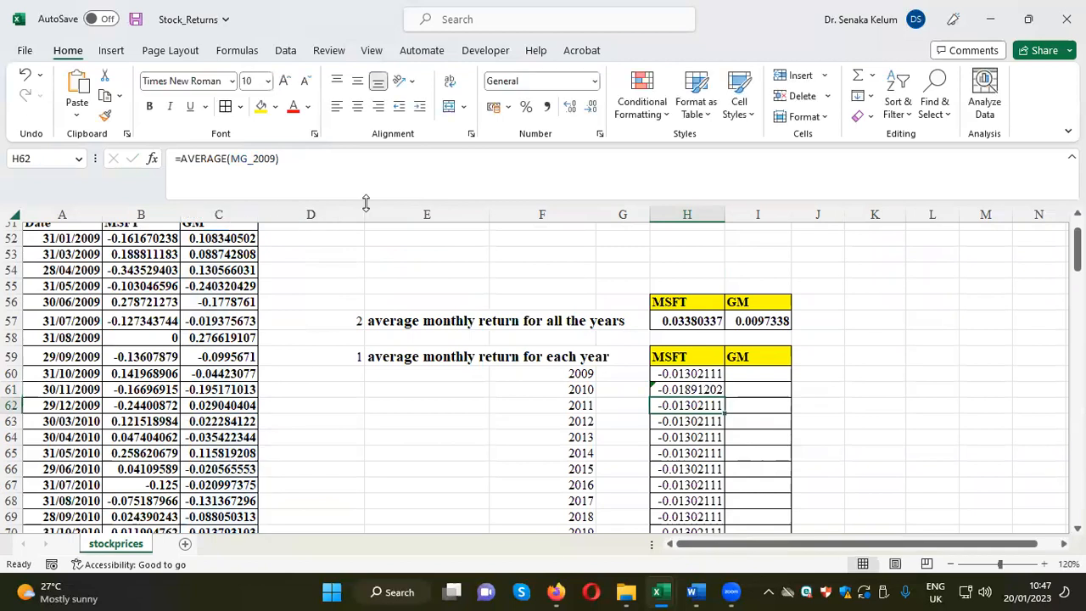
# Step: Change the range name in H62's average formula to MG_2011
pyautogui.click(274, 159)
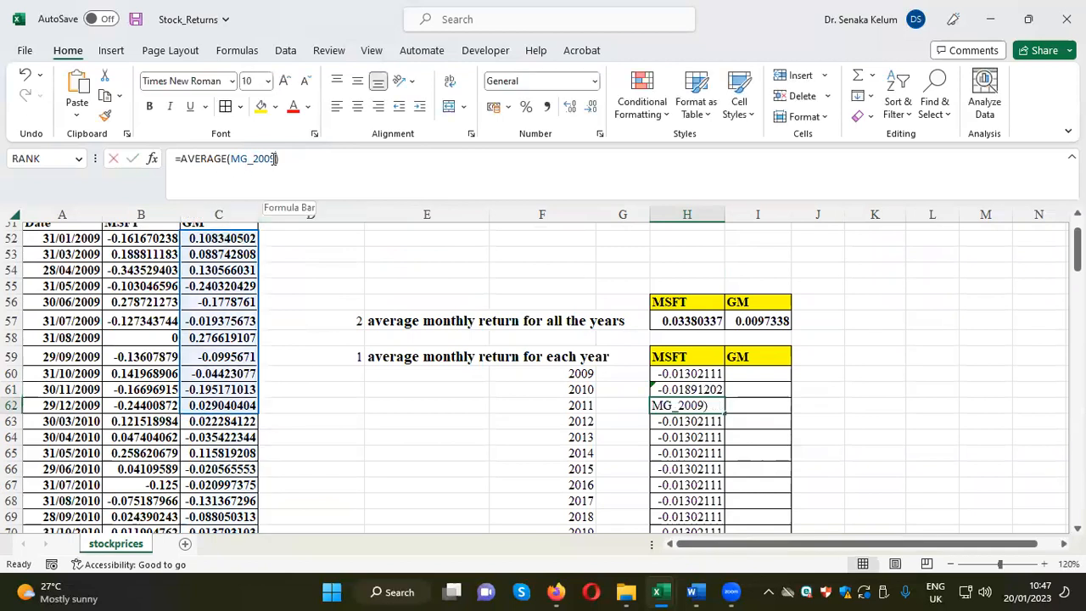
pyautogui.press('BackSpace')
pyautogui.press('BackSpace')
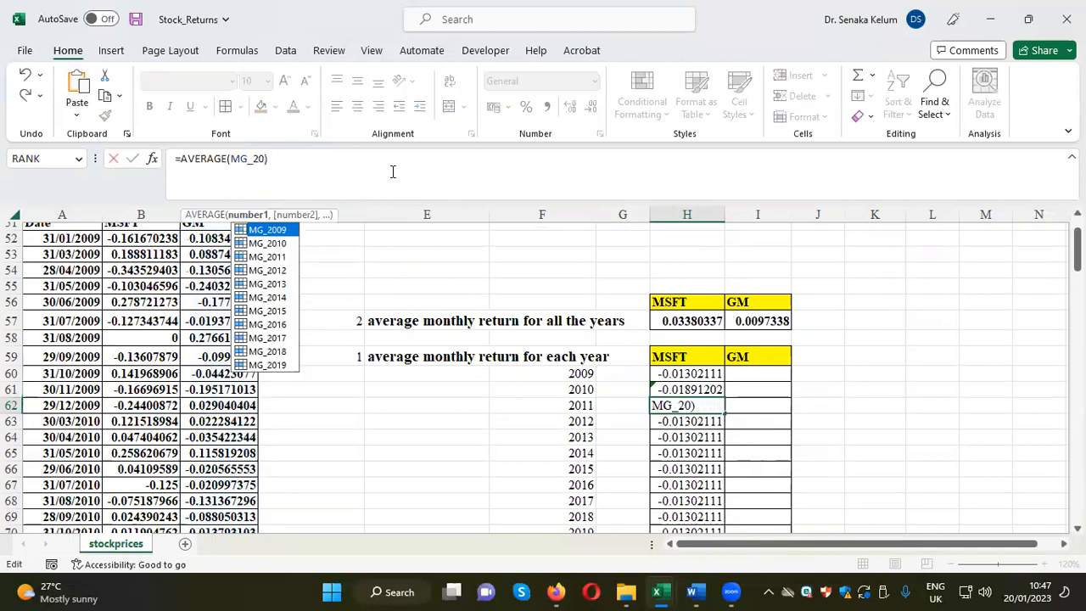
pyautogui.write('11')
pyautogui.press('Return')
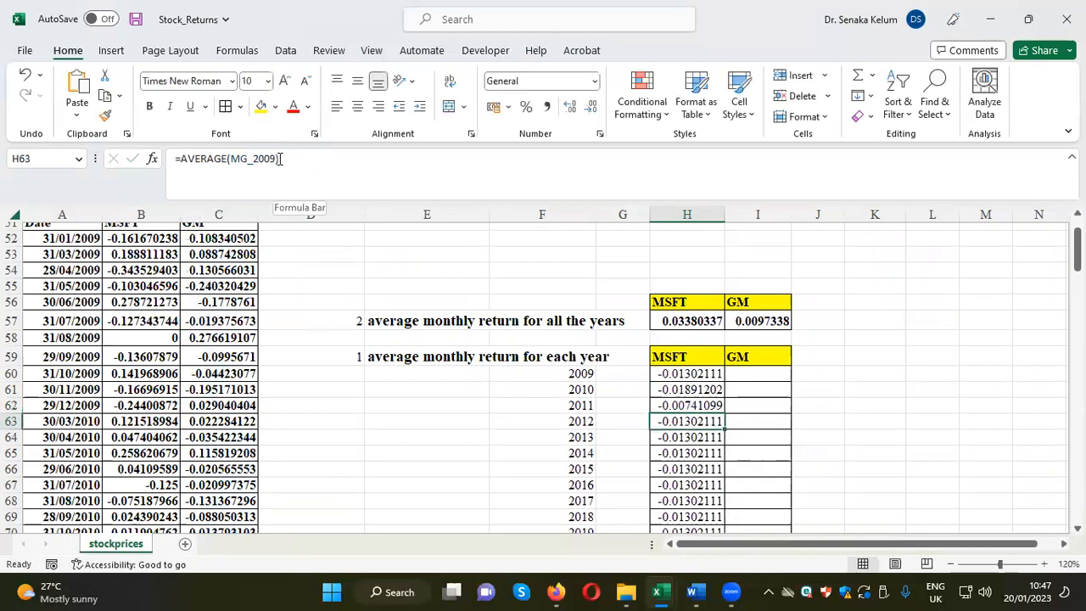
# Step: Change the range name in H63's average formula to MG_2012
pyautogui.click(276, 158)
pyautogui.press('BackSpace')
pyautogui.press('BackSpace')
pyautogui.write('12')
pyautogui.press('Return')
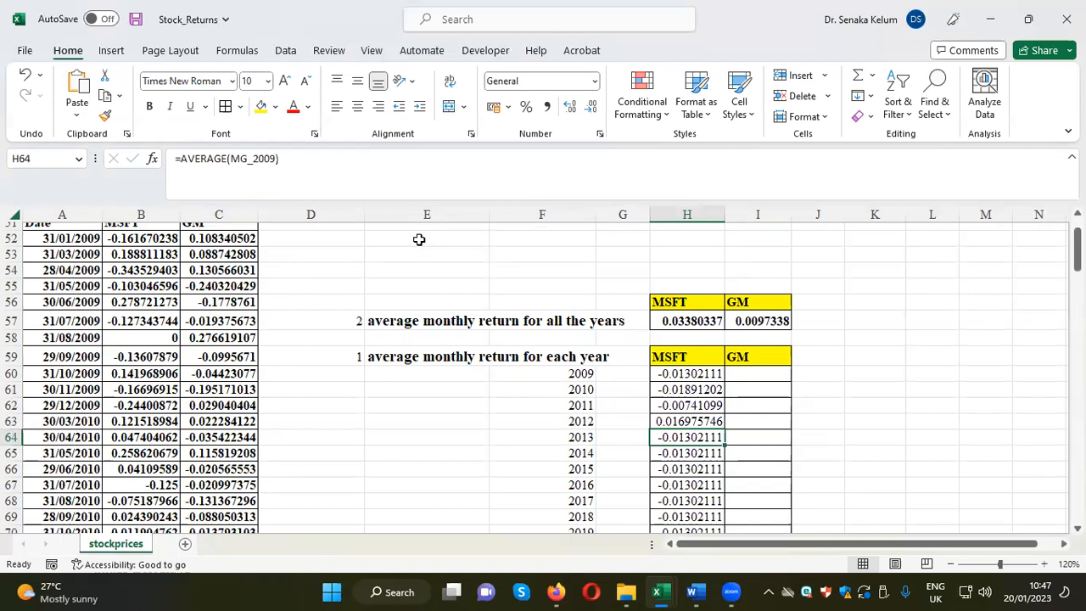
# Step: Try to change the range name in H60's average formula to MSFT_2009
pyautogui.click(694, 377)
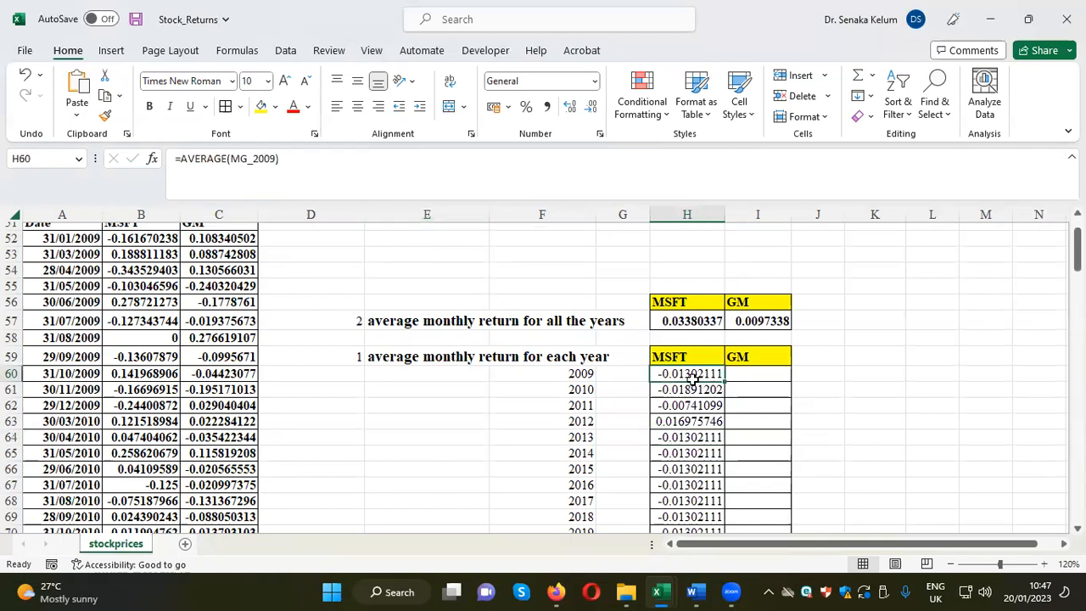
pyautogui.click(252, 161)
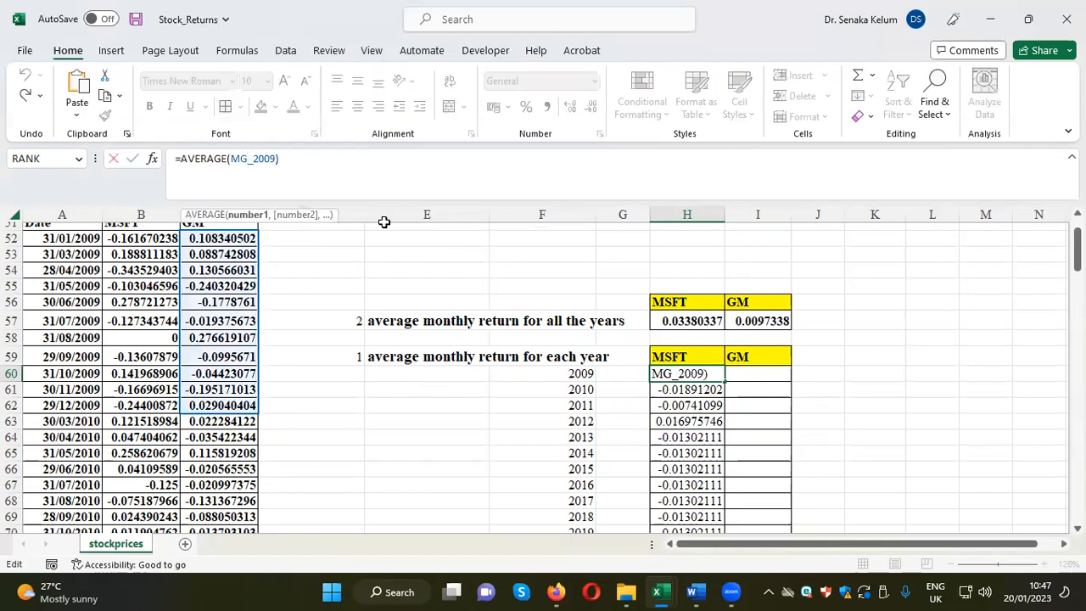
pyautogui.press('BackSpace')
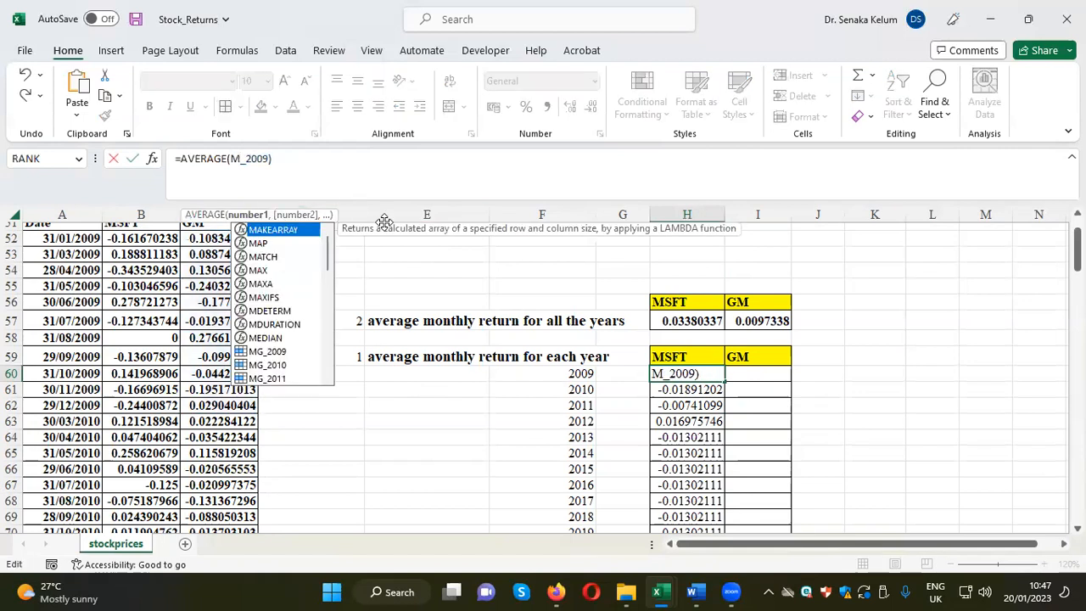
pyautogui.write('SF')
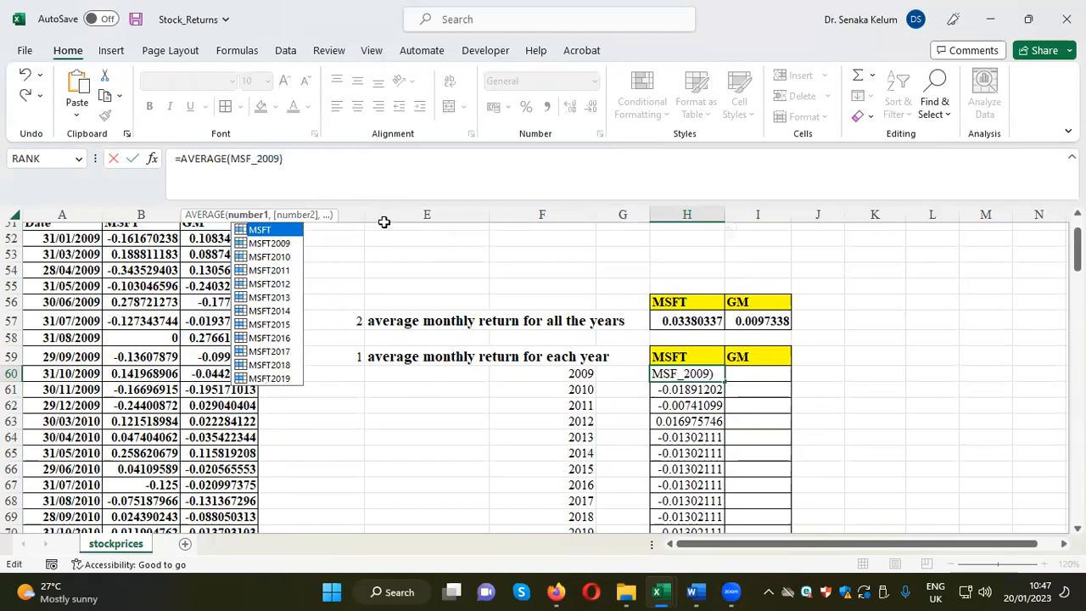
pyautogui.write('T')
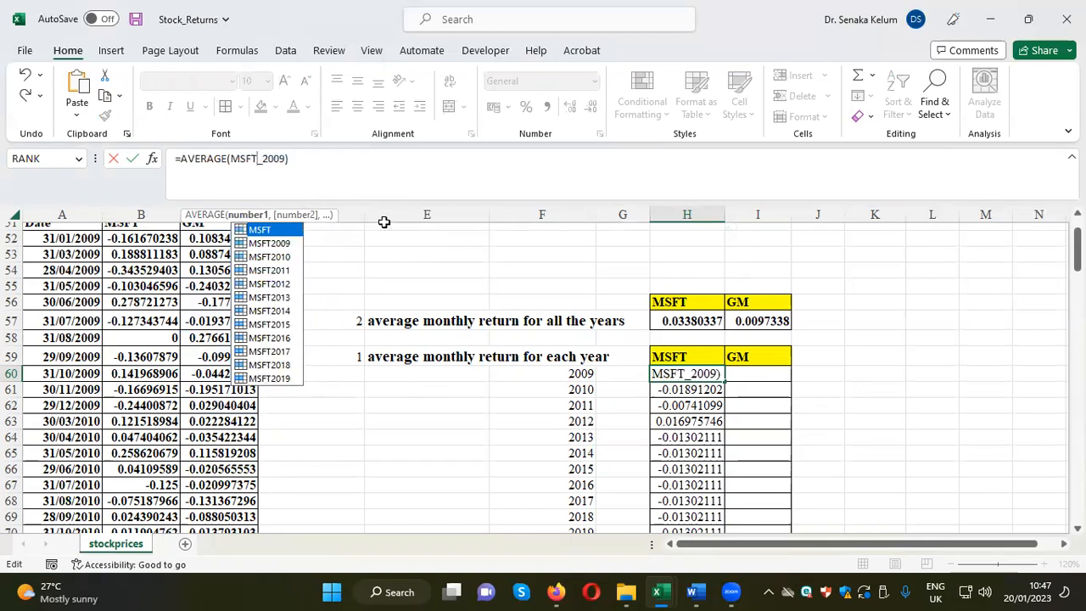
pyautogui.press('Return')
# Step: Replace the formula in H60 with =AVERAGE(MSFT2009) and fill it down the MSFT column to H70
pyautogui.click(683, 373)
pyautogui.click(329, 168)
pyautogui.press('BackSpace')
pyautogui.press('BackSpace')
pyautogui.press('BackSpace')
pyautogui.press('BackSpace')
pyautogui.press('BackSpace')
pyautogui.press('BackSpace')
pyautogui.press('BackSpace')
pyautogui.press('BackSpace')
pyautogui.press('BackSpace')
pyautogui.press('BackSpace')
pyautogui.press('BackSpace')
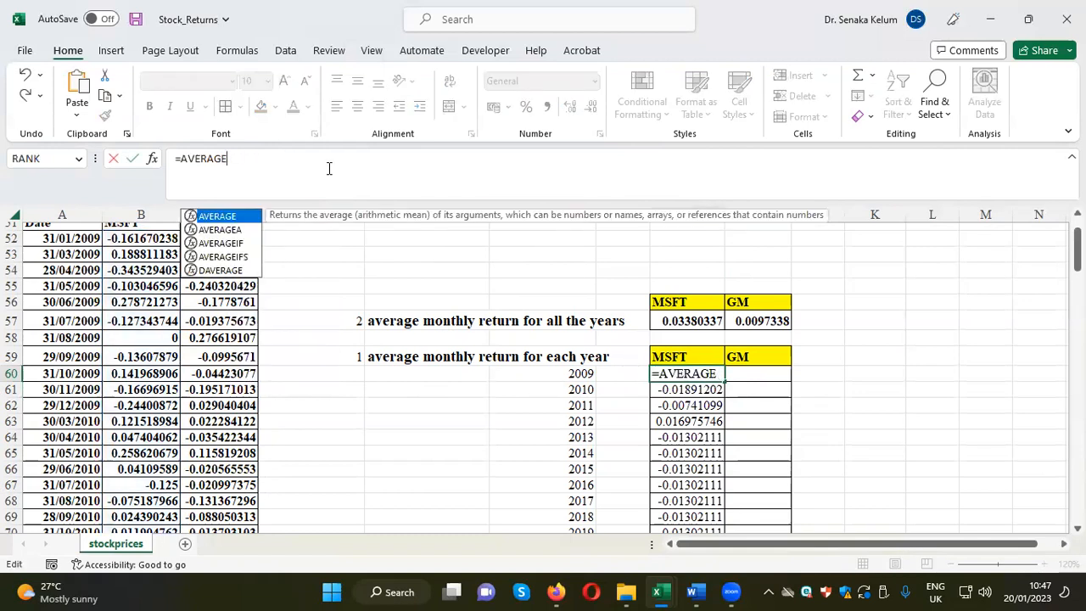
pyautogui.write('(M')
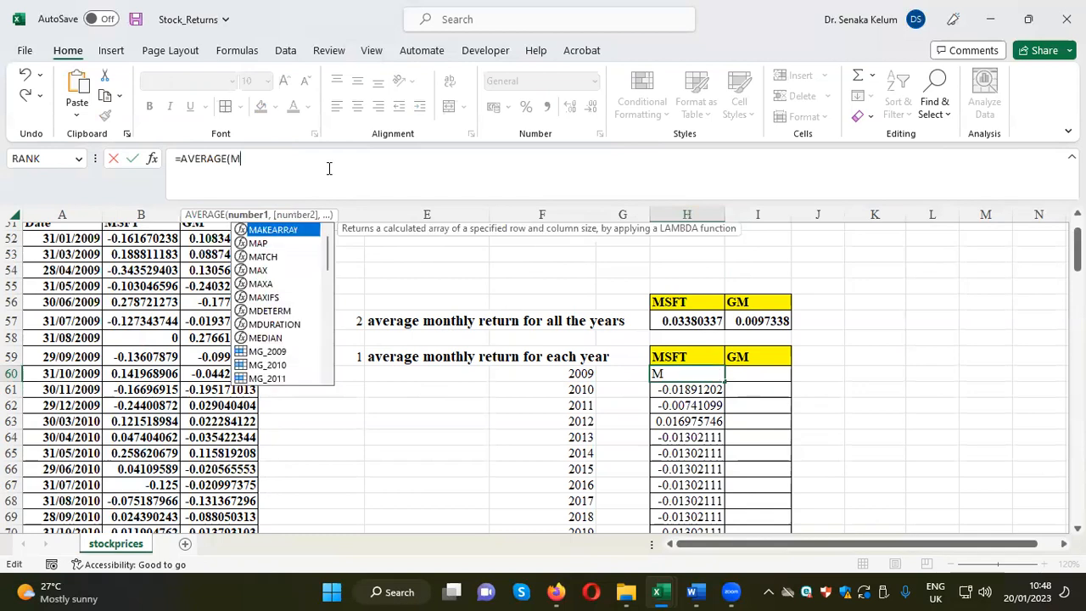
pyautogui.write('SF')
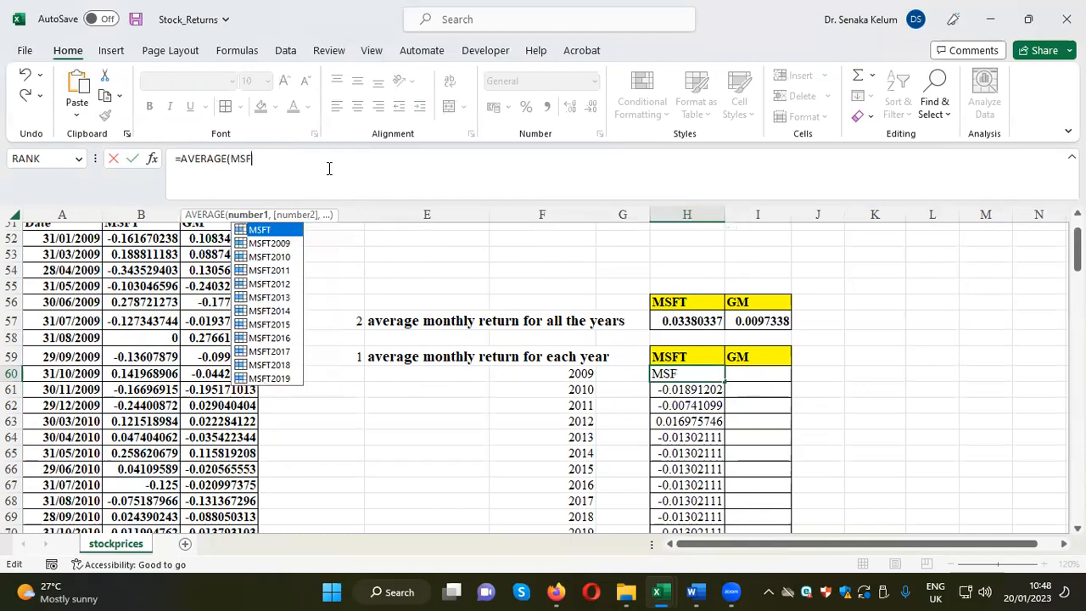
pyautogui.doubleClick(280, 244)
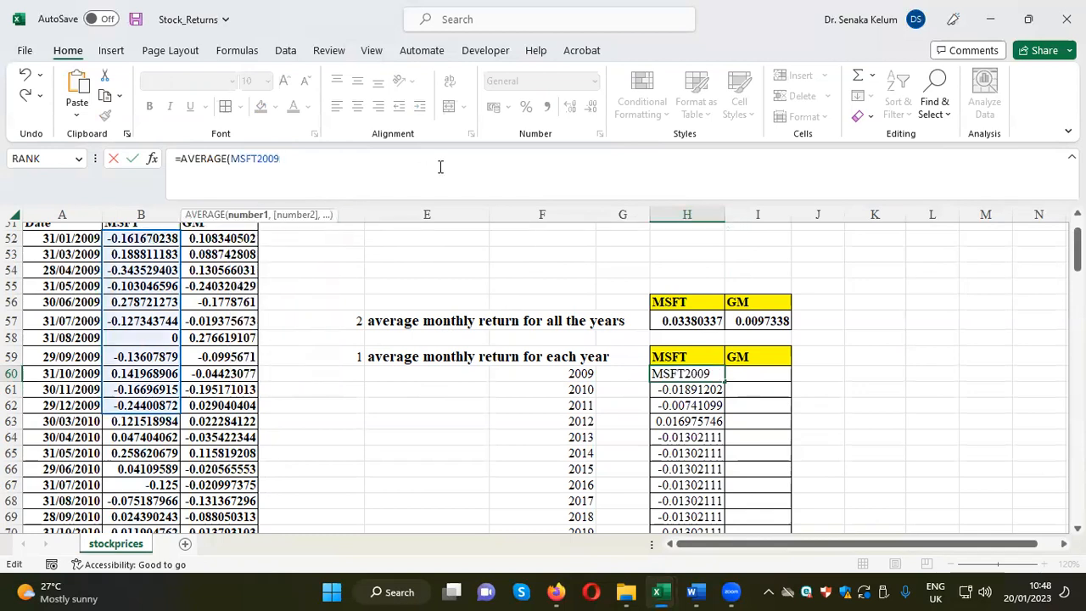
pyautogui.write(')')
pyautogui.press('Return')
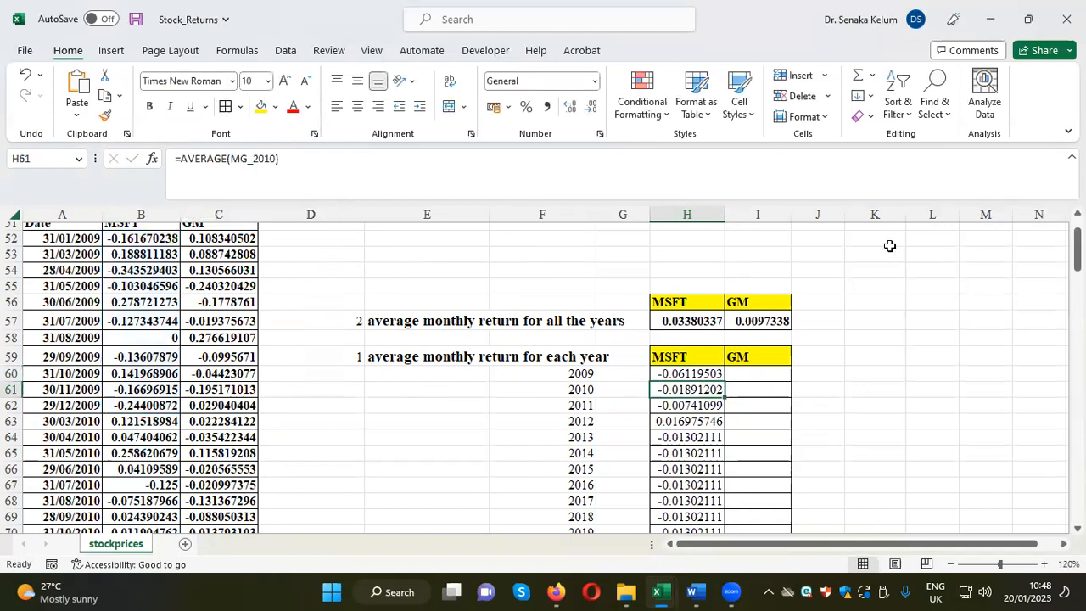
pyautogui.click(714, 374)
pyautogui.moveTo(725, 384); pyautogui.dragTo(724, 511)
# Step: Enter =AVERAGE(MG_2009) in I60 and fill it down the GM column to I70
pyautogui.click(764, 349)
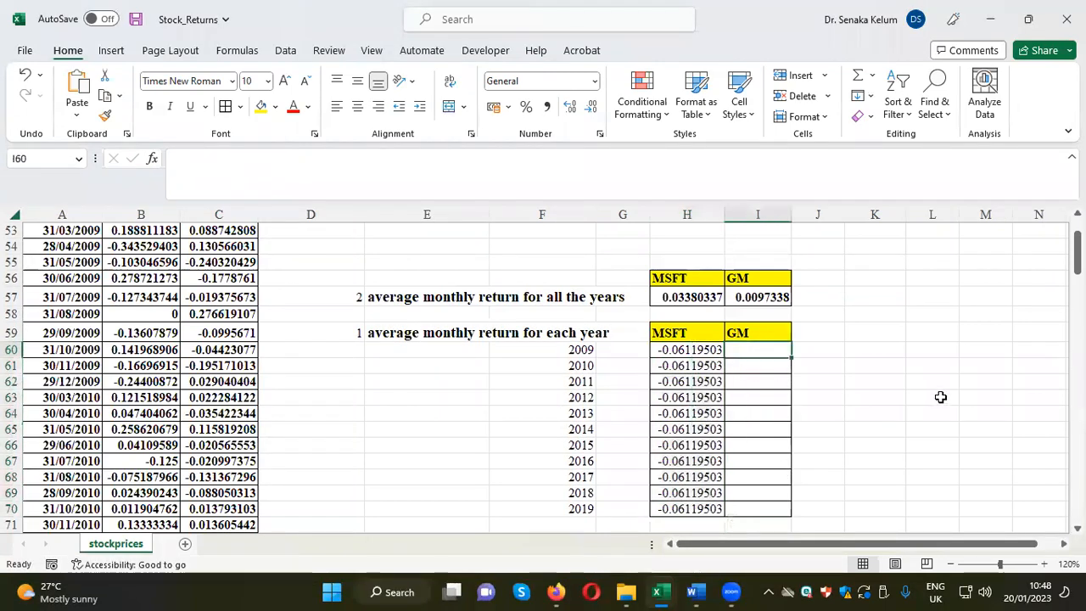
pyautogui.write('=Ave')
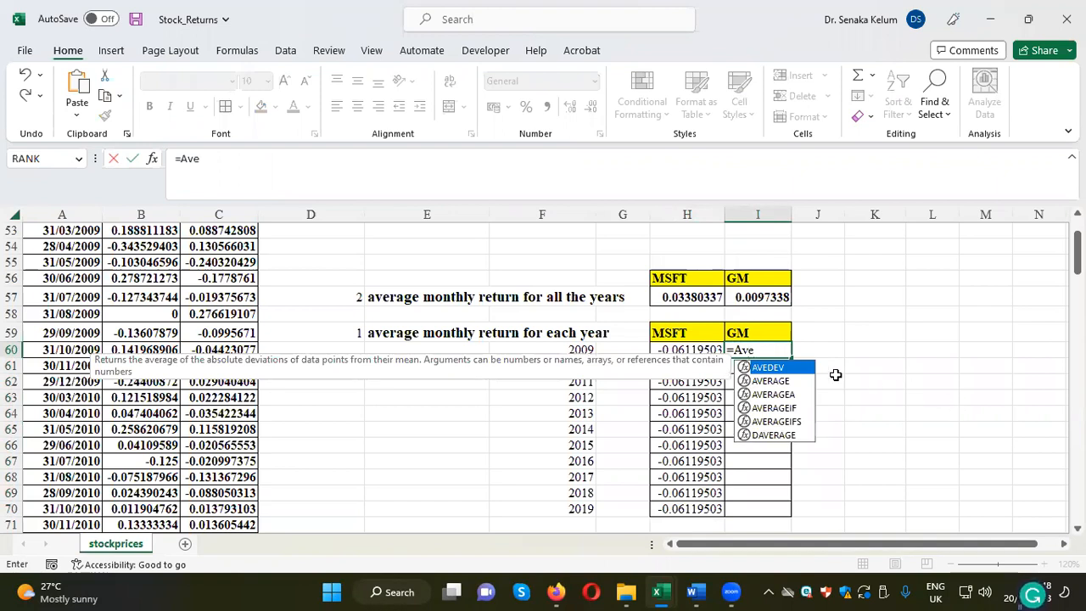
pyautogui.doubleClick(798, 381)
pyautogui.click(245, 162)
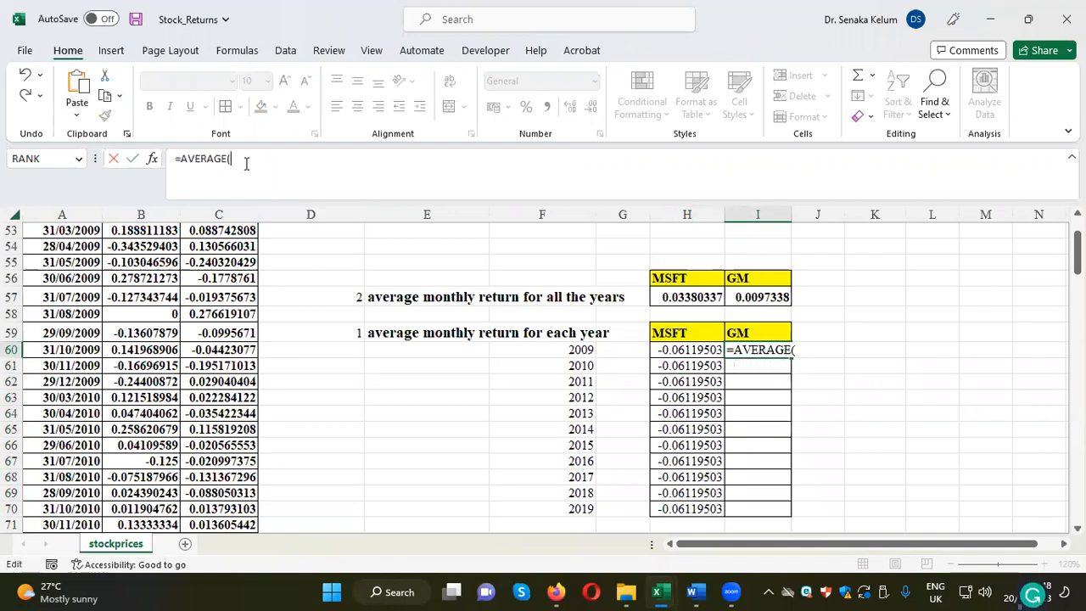
pyautogui.write('MG')
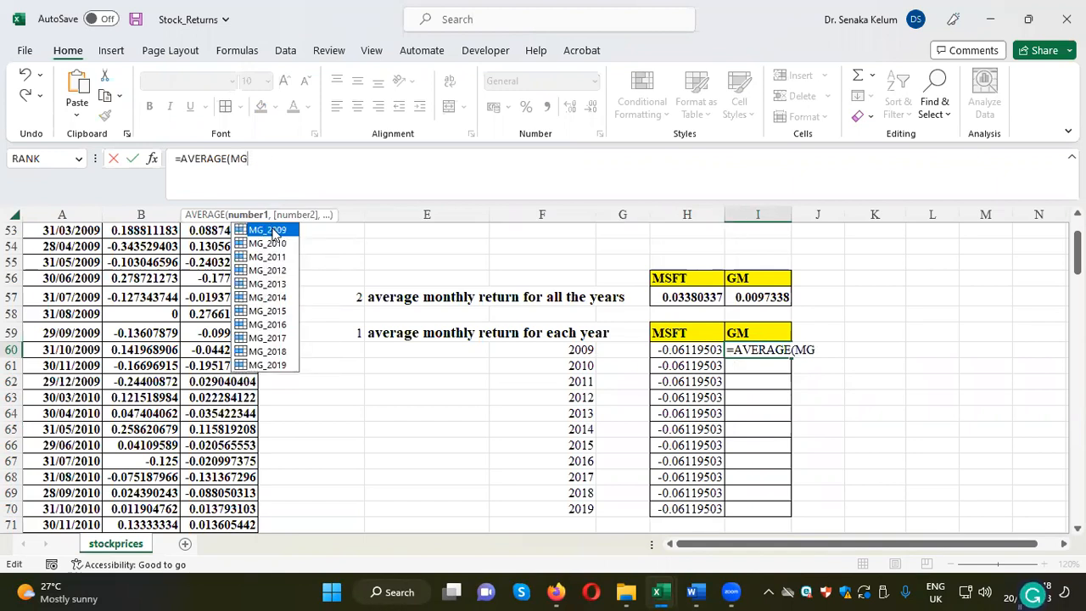
pyautogui.doubleClick(266, 230)
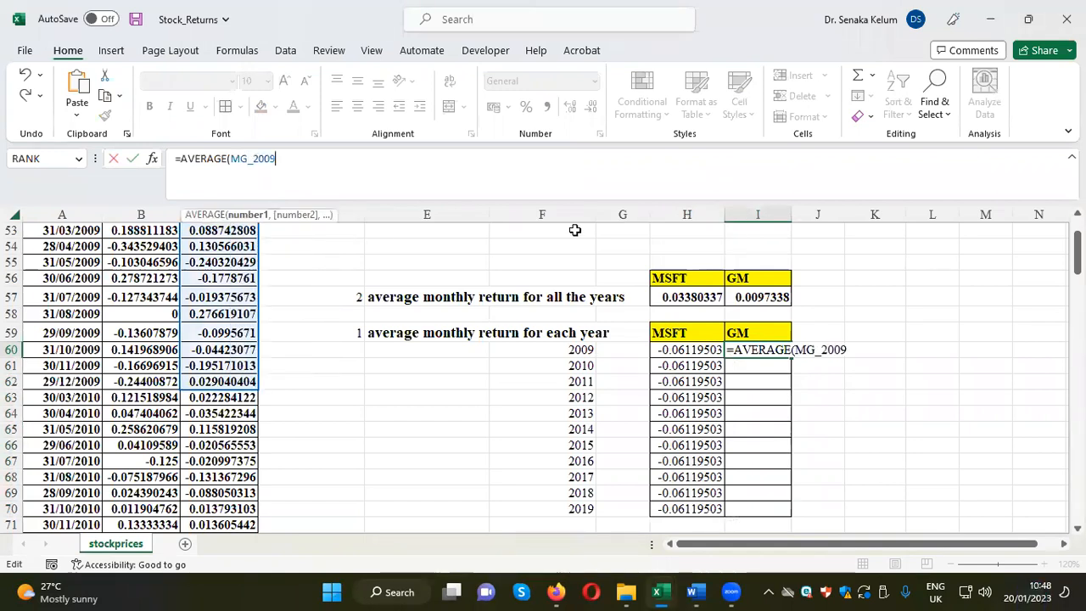
pyautogui.press('Return')
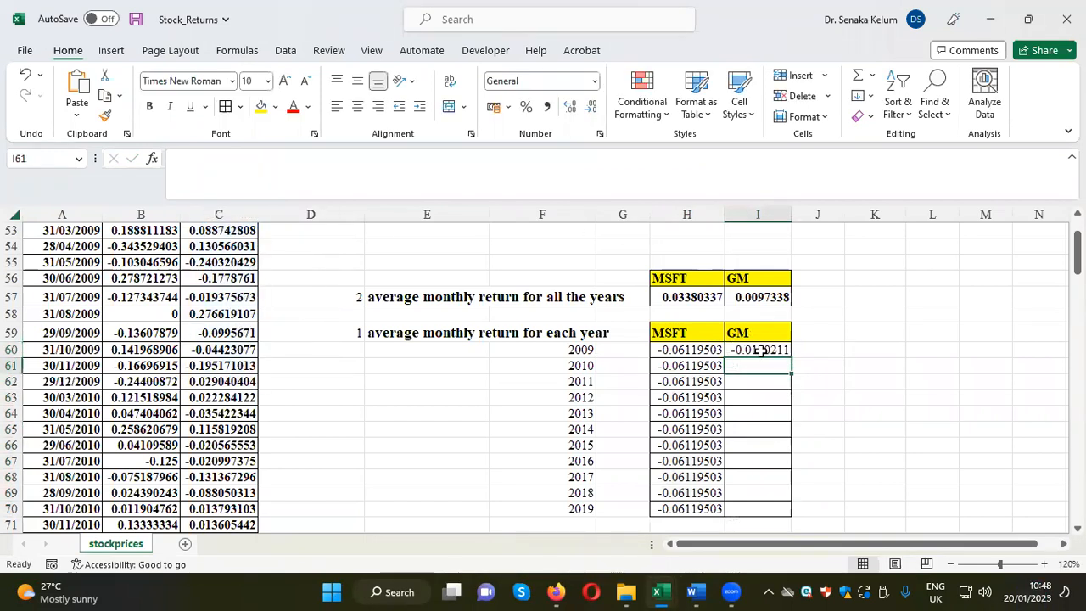
pyautogui.click(768, 349)
pyautogui.moveTo(791, 358); pyautogui.dragTo(789, 516)
pyautogui.click(883, 465)
# Step: Change the range name in H61's average formula to MSFT2010
pyautogui.click(711, 367)
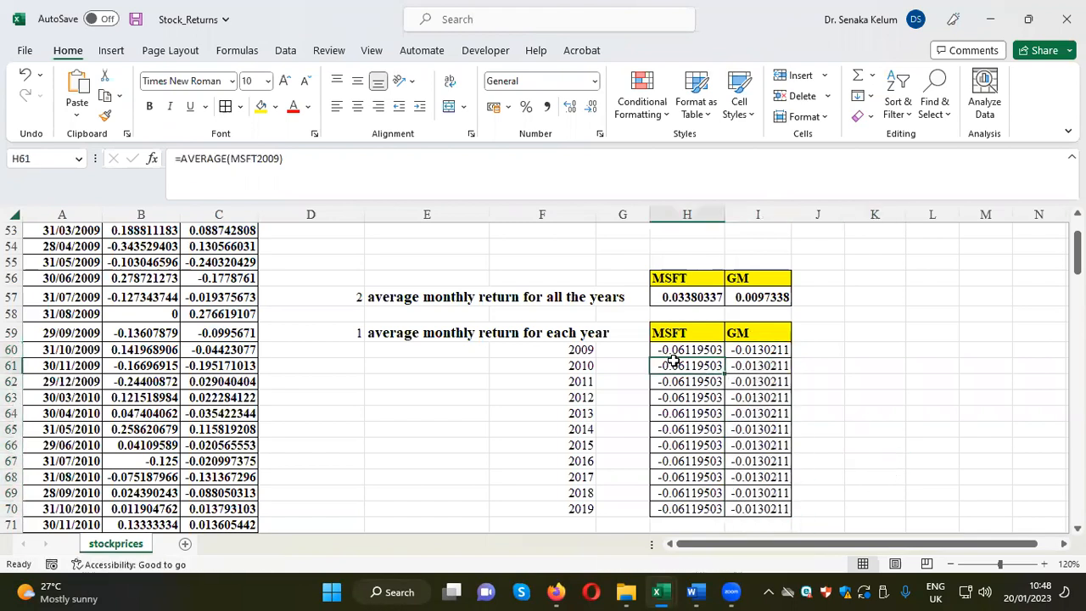
pyautogui.click(282, 158)
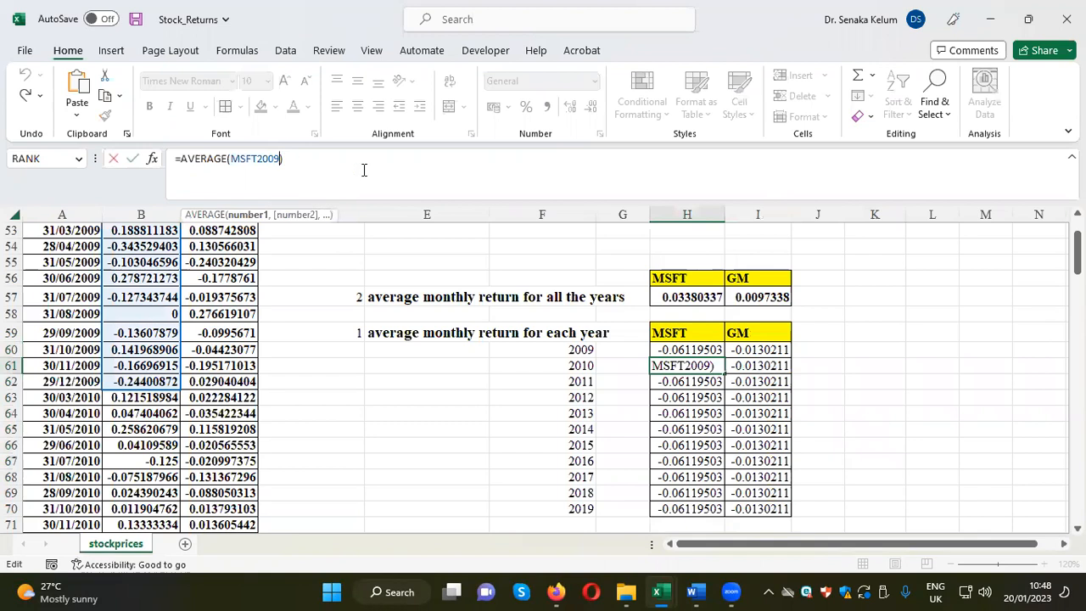
pyautogui.press('BackSpace')
pyautogui.press('BackSpace')
pyautogui.write('10')
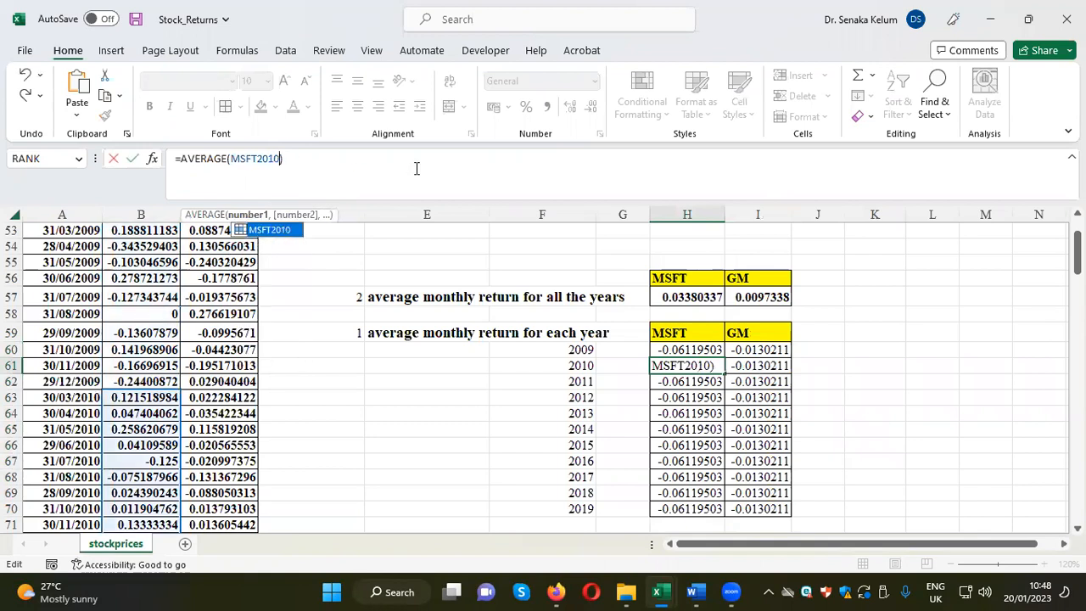
pyautogui.press('Return')
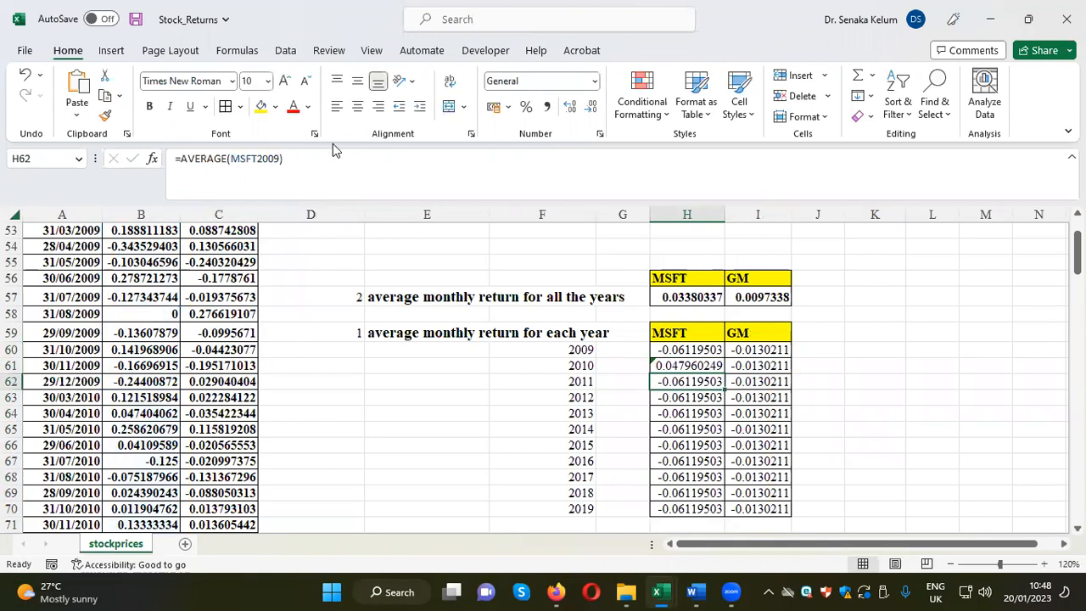
# Step: Change the range name in H62's average formula to MSFT2011
pyautogui.click(278, 159)
pyautogui.press('BackSpace')
pyautogui.press('BackSpace')
pyautogui.write('11')
pyautogui.press('Return')
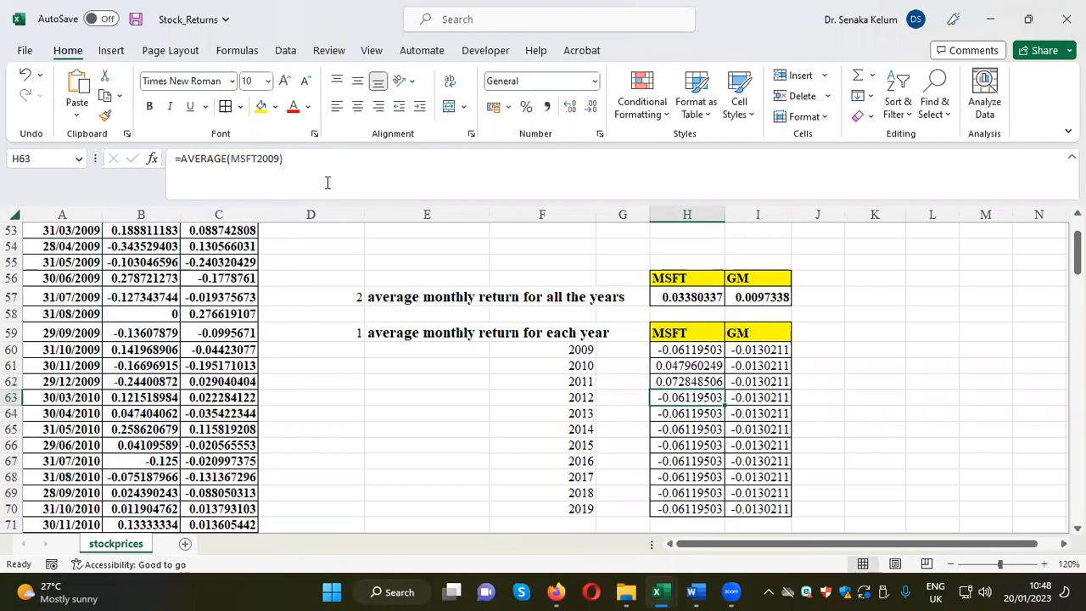
# Step: Change the range name in H63's average formula to MSFT2012
pyautogui.click(280, 159)
pyautogui.press('BackSpace')
pyautogui.press('BackSpace')
pyautogui.write('12')
pyautogui.press('Return')
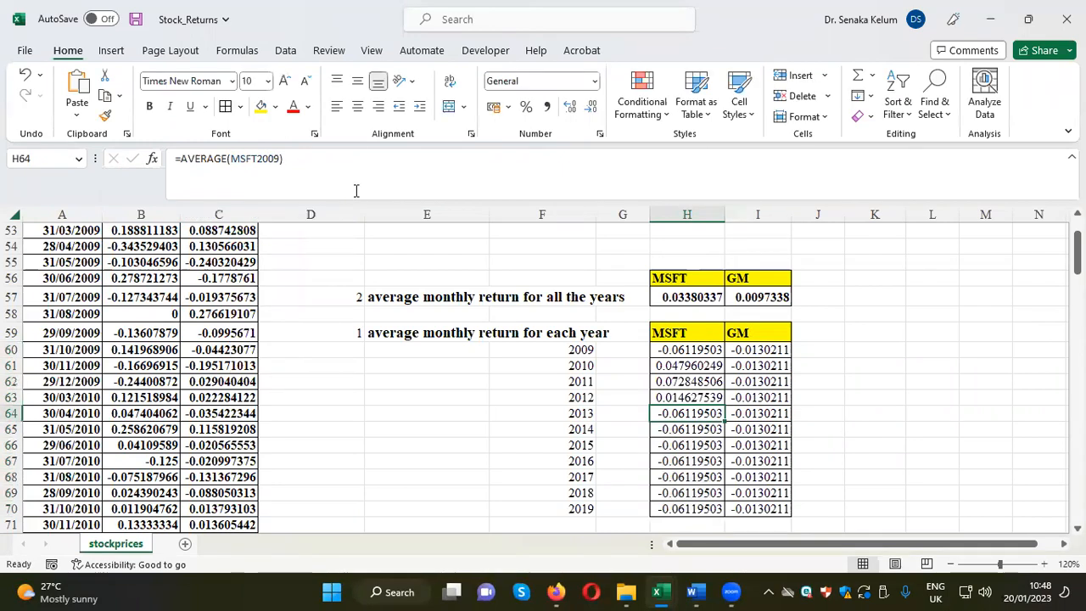
# Step: Change the range name in H64's average formula to MSFT2013
pyautogui.click(282, 158)
pyautogui.press('BackSpace')
pyautogui.press('BackSpace')
pyautogui.write('13')
pyautogui.press('Return')
# Step: Change the range name in H65's average formula to MSFT2014
pyautogui.click(285, 159)
pyautogui.press('BackSpace')
pyautogui.press('BackSpace')
pyautogui.write('1')
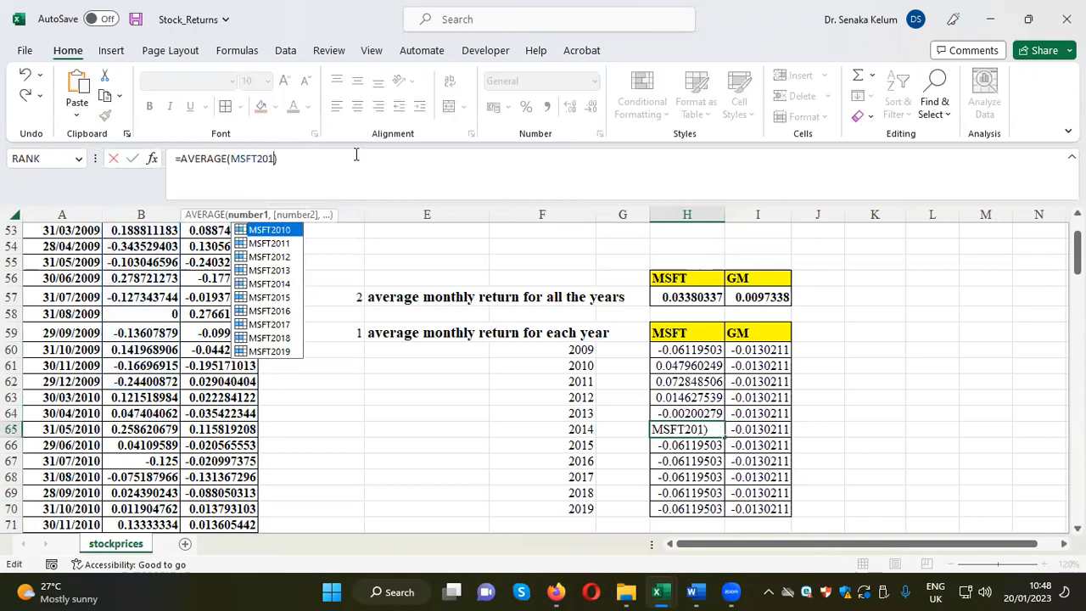
pyautogui.write('4')
pyautogui.press('Return')
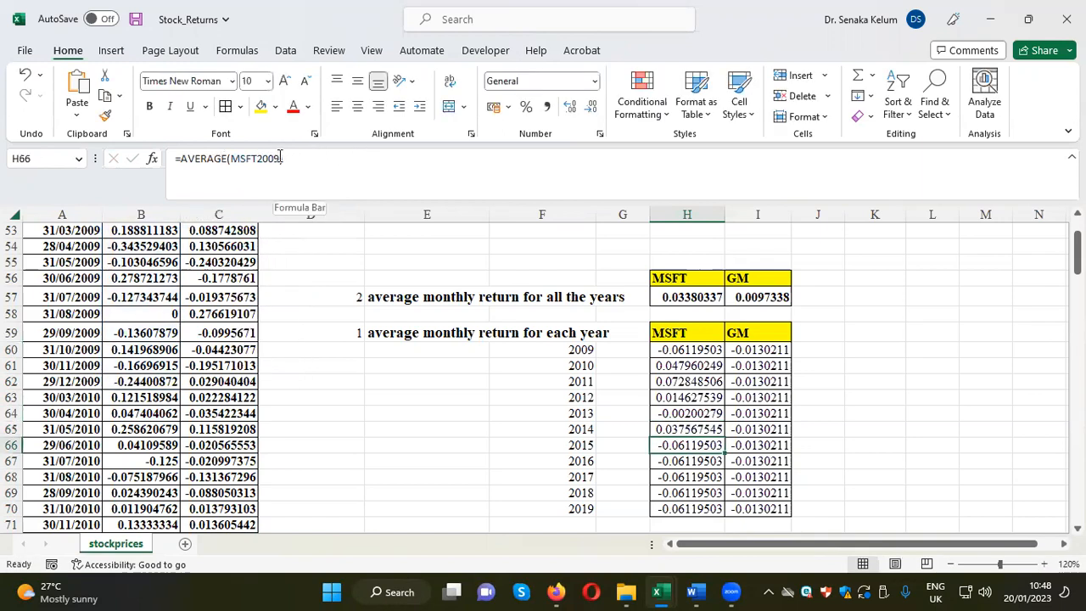
# Step: Change the range name in H66's average formula to MSFT2015
pyautogui.click(333, 175)
pyautogui.press('BackSpace')
pyautogui.press('BackSpace')
pyautogui.write('15')
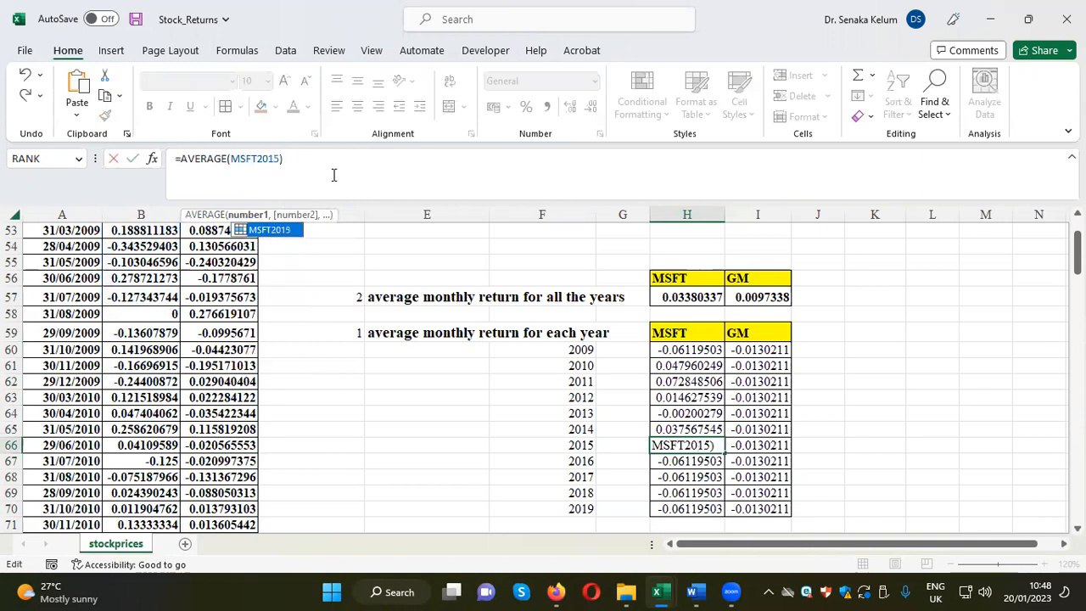
pyautogui.press('Return')
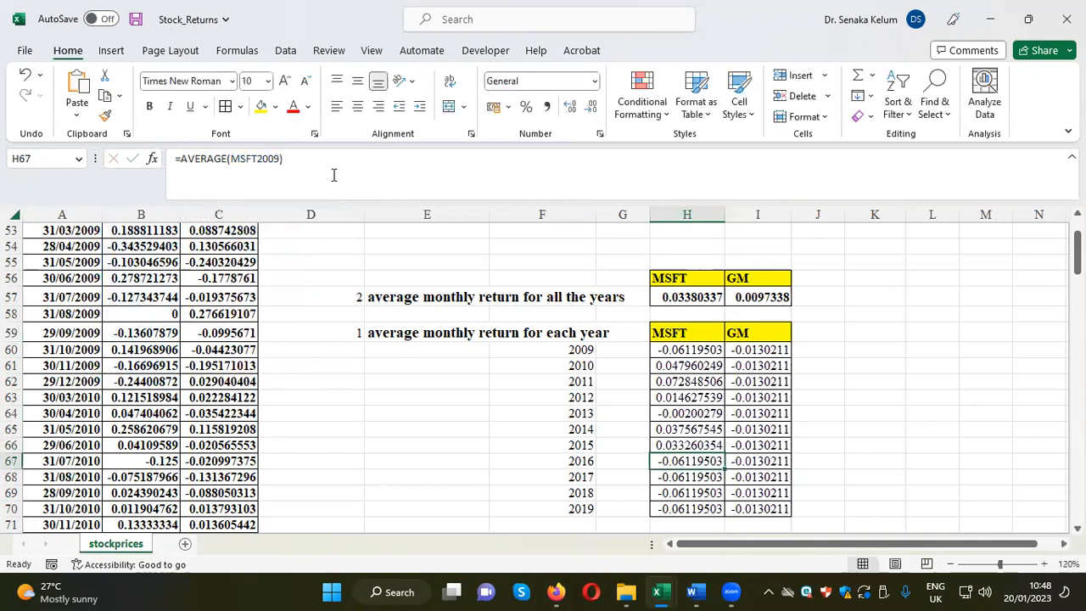
# Step: Change the range name in H67's average formula to MSFT2016
pyautogui.click(280, 158)
pyautogui.press('BackSpace')
pyautogui.press('BackSpace')
pyautogui.write('16')
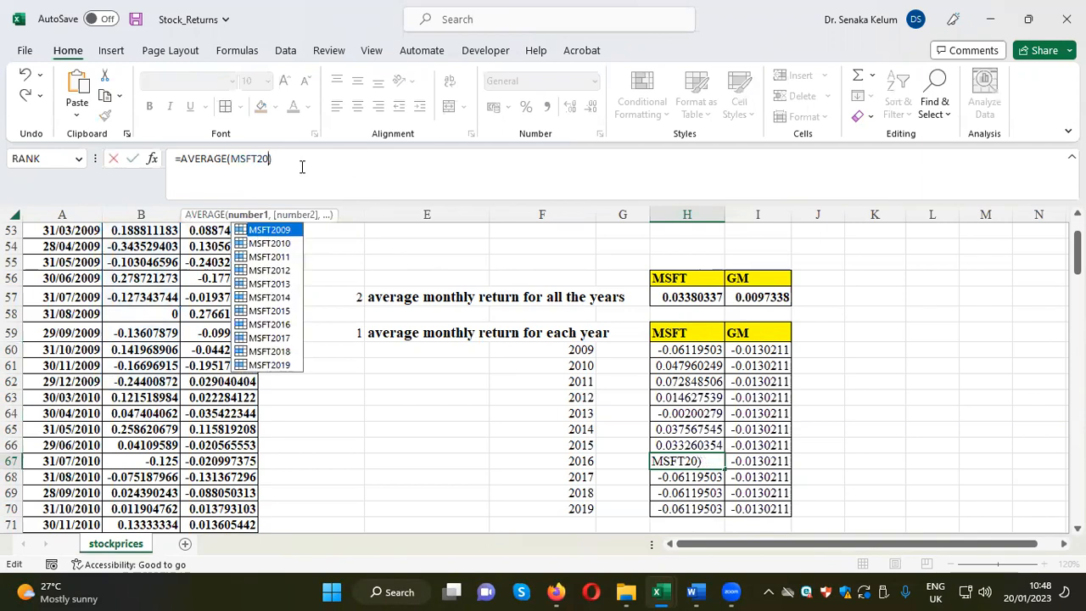
pyautogui.press('Return')
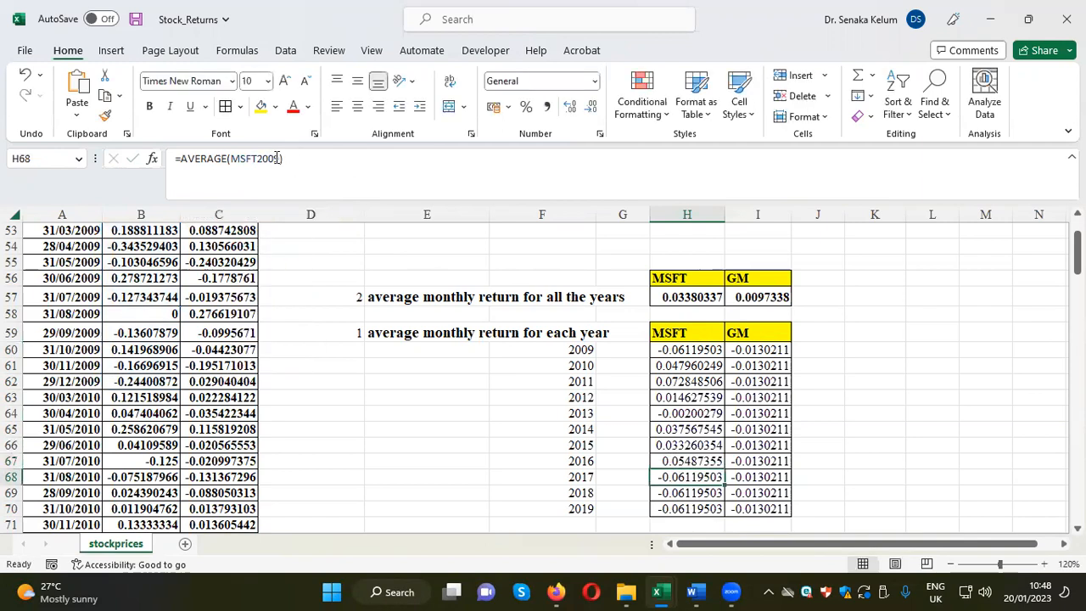
# Step: Change the range name in H68's average formula to MSFT2017
pyautogui.click(297, 162)
pyautogui.write('17')
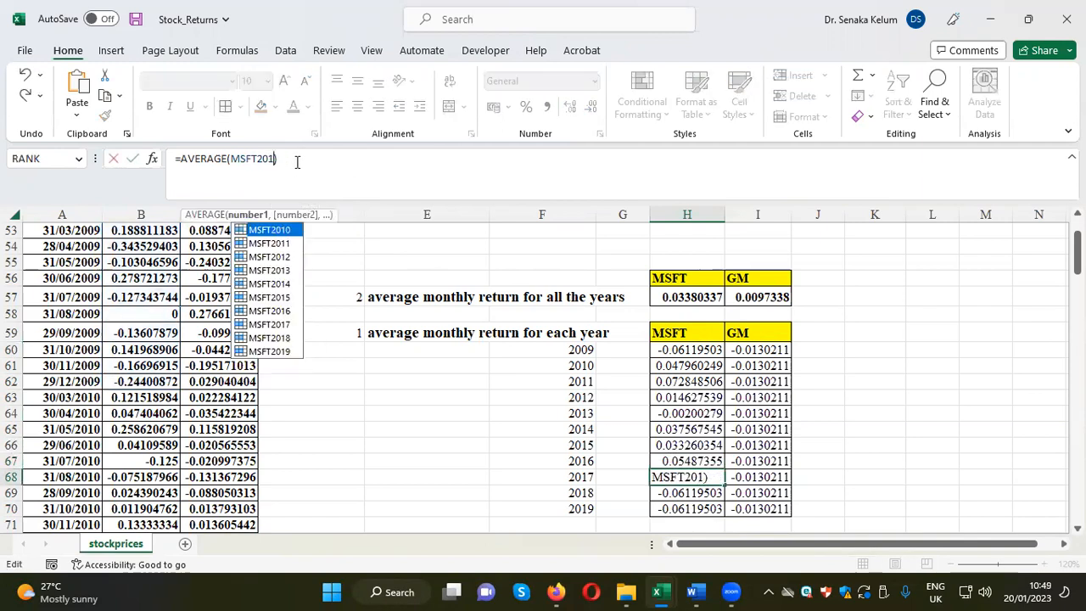
pyautogui.press('Return')
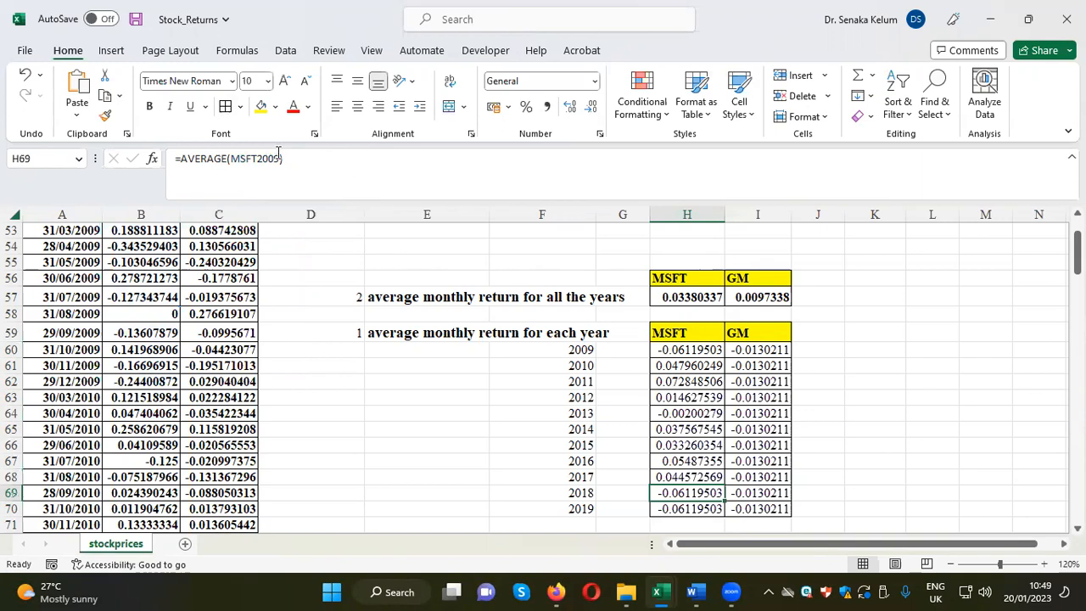
# Step: Change the range name in H69's average formula to MSFT2018
pyautogui.click(314, 168)
pyautogui.press('BackSpace')
pyautogui.press('BackSpace')
pyautogui.press('BackSpace')
pyautogui.write('18')
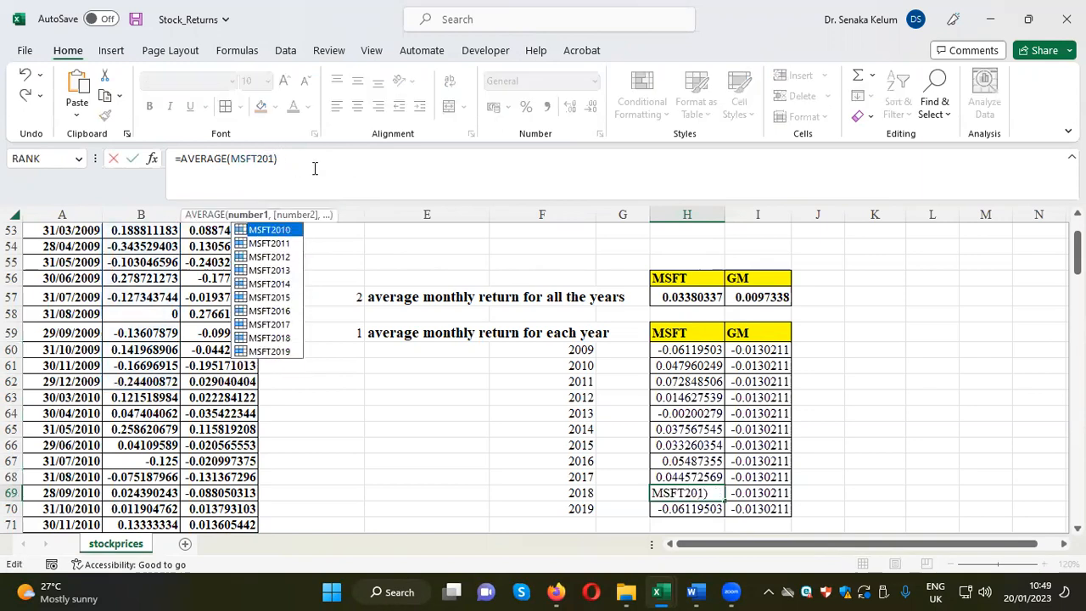
pyautogui.press('Return')
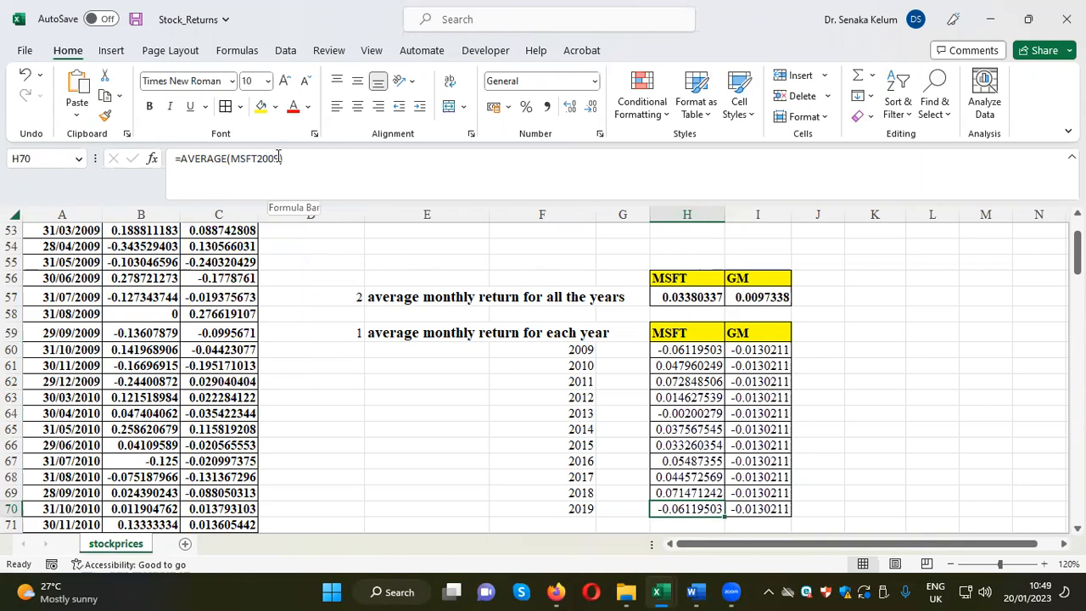
# Step: Change the range name in H70's average formula to MSFT2019
pyautogui.click(280, 158)
pyautogui.press('BackSpace')
pyautogui.press('BackSpace')
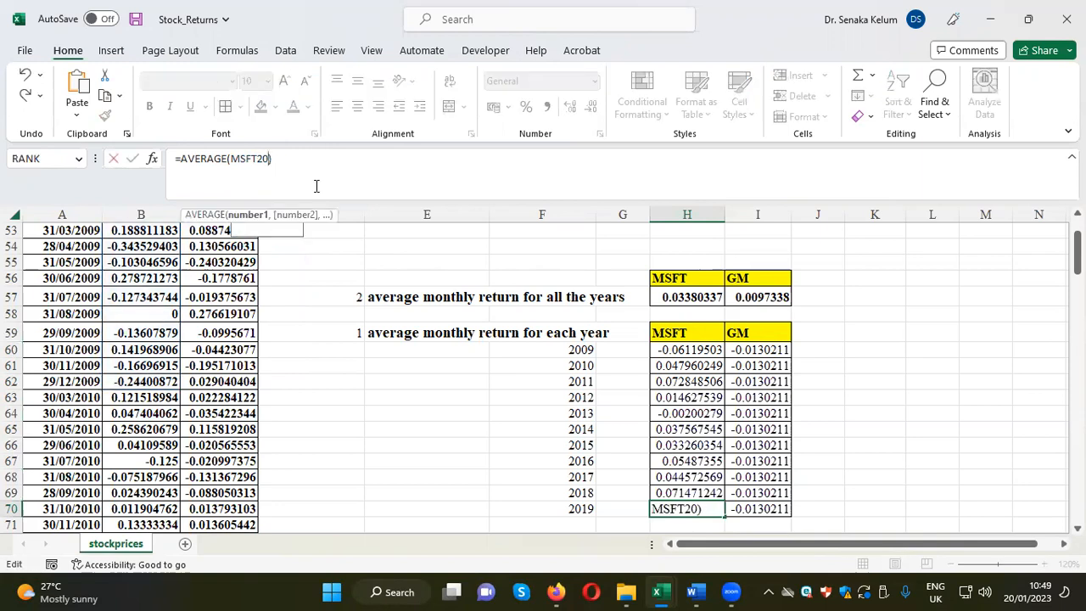
pyautogui.write('19')
pyautogui.press('Return')
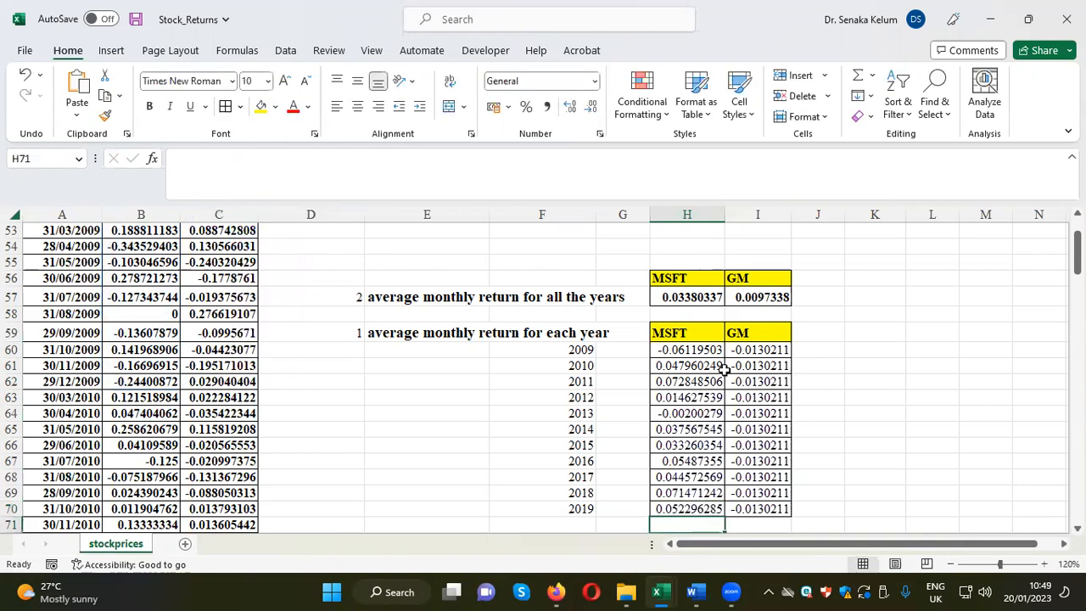
# Step: Make the yearly MSFT averages in H60:H70 bold and reduce them to four decimal places
pyautogui.moveTo(692, 355); pyautogui.dragTo(696, 509)
pyautogui.click(150, 107)
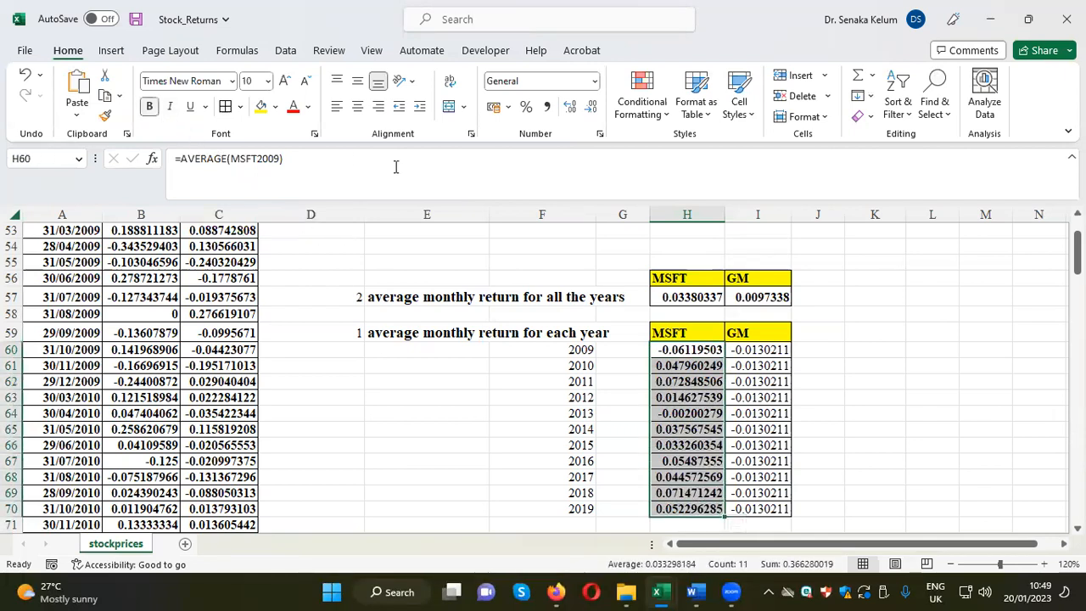
pyautogui.click(594, 111)
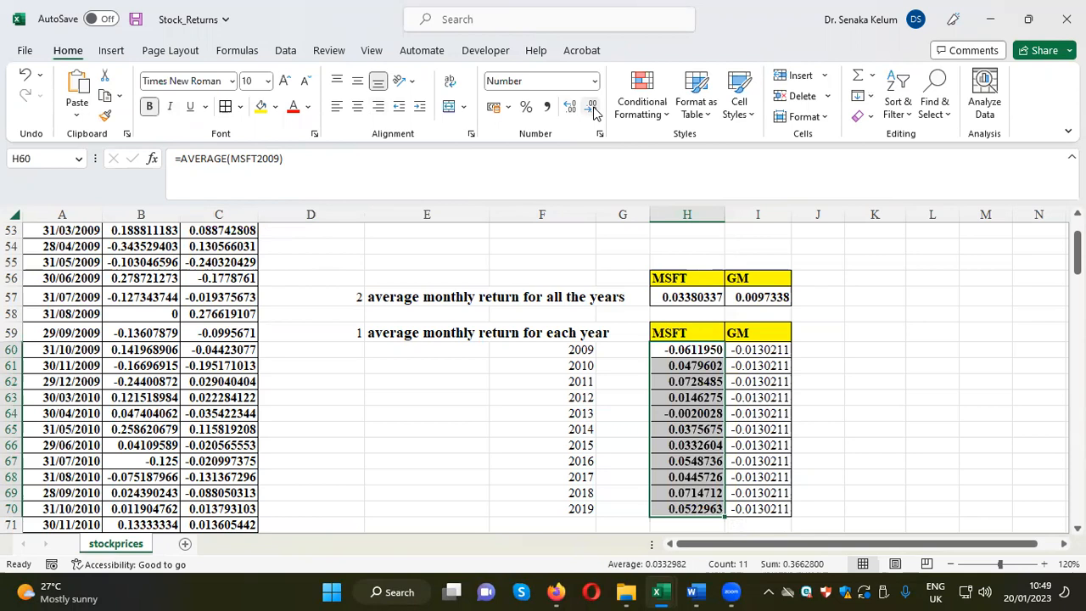
pyautogui.click(594, 111)
pyautogui.click(593, 112)
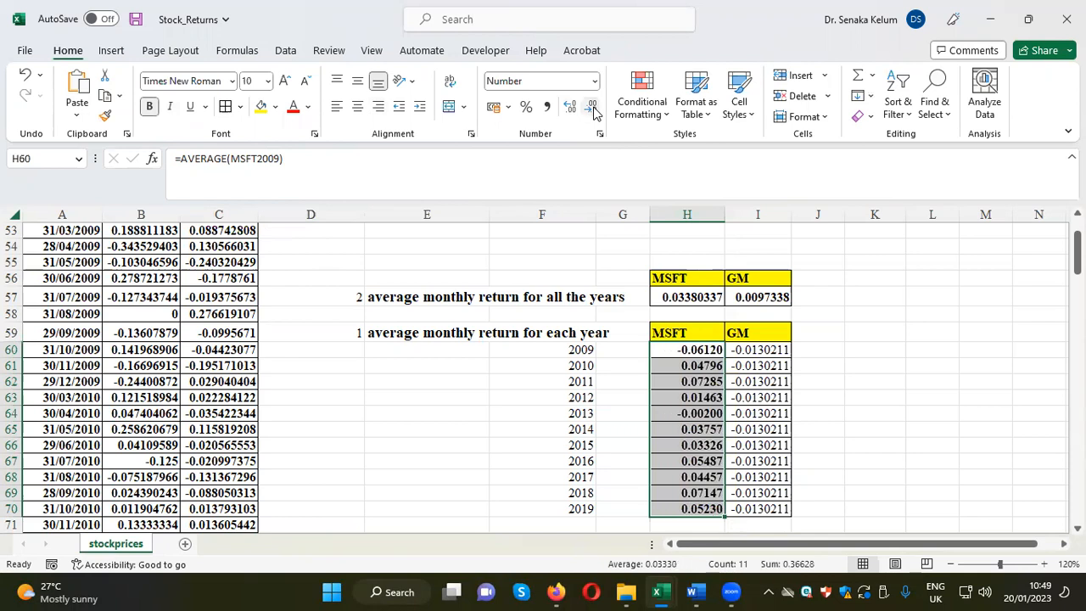
pyautogui.click(594, 111)
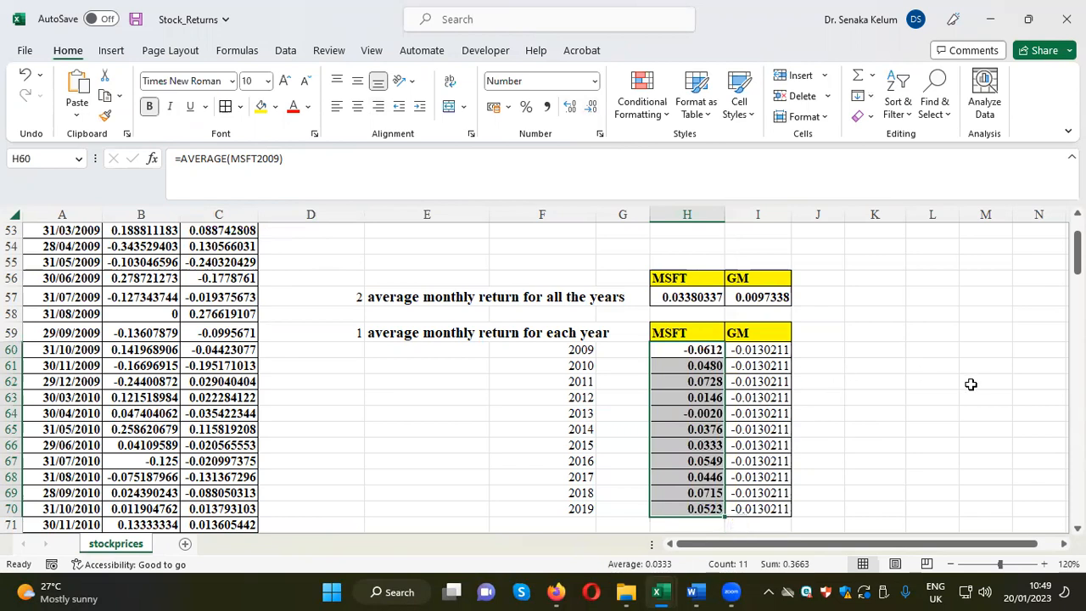
pyautogui.scroll(-1, 940, 435)
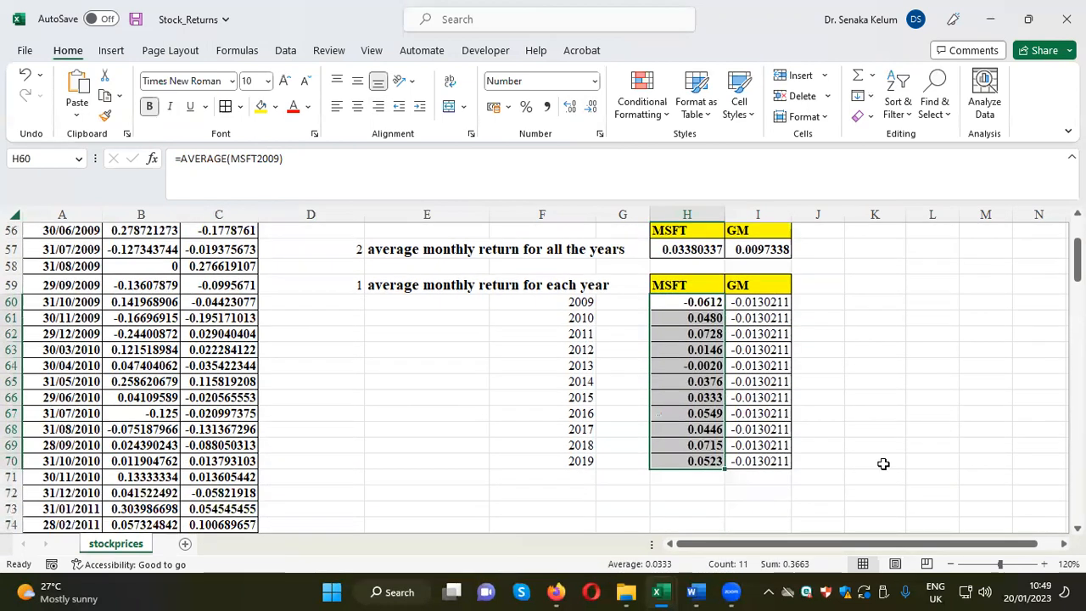
pyautogui.click(689, 366)
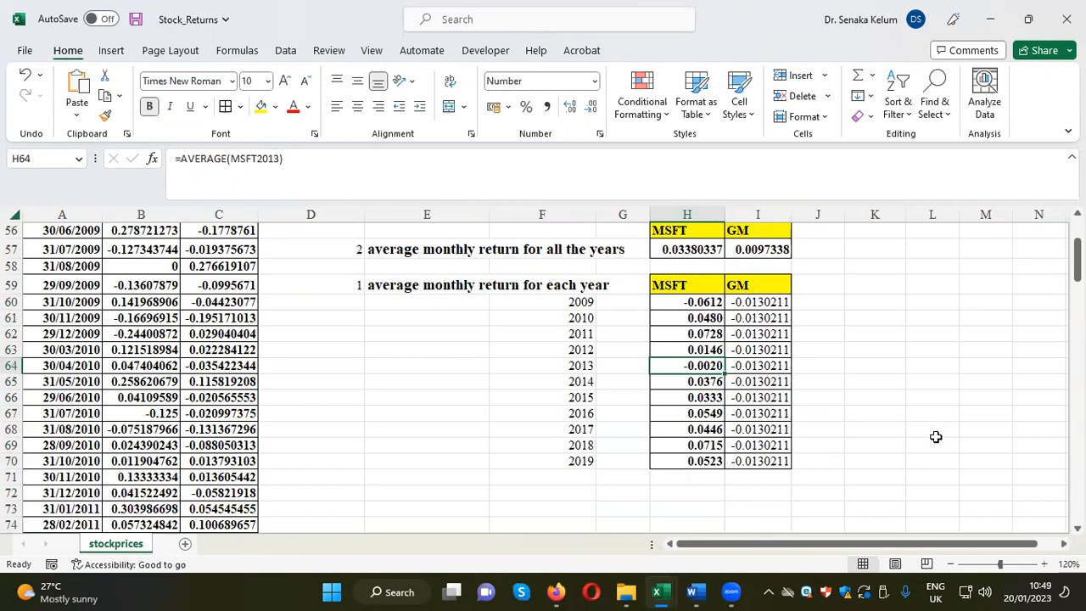
# Step: Change the range name in I61's average formula to MG_2010
pyautogui.scroll(1, 899, 437)
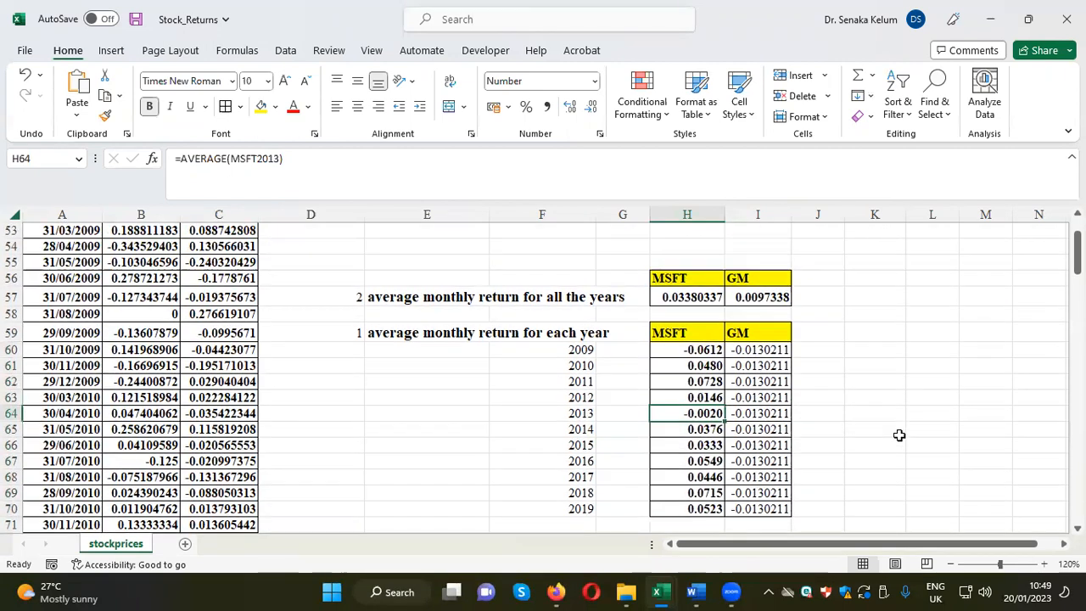
pyautogui.click(772, 353)
pyautogui.click(772, 365)
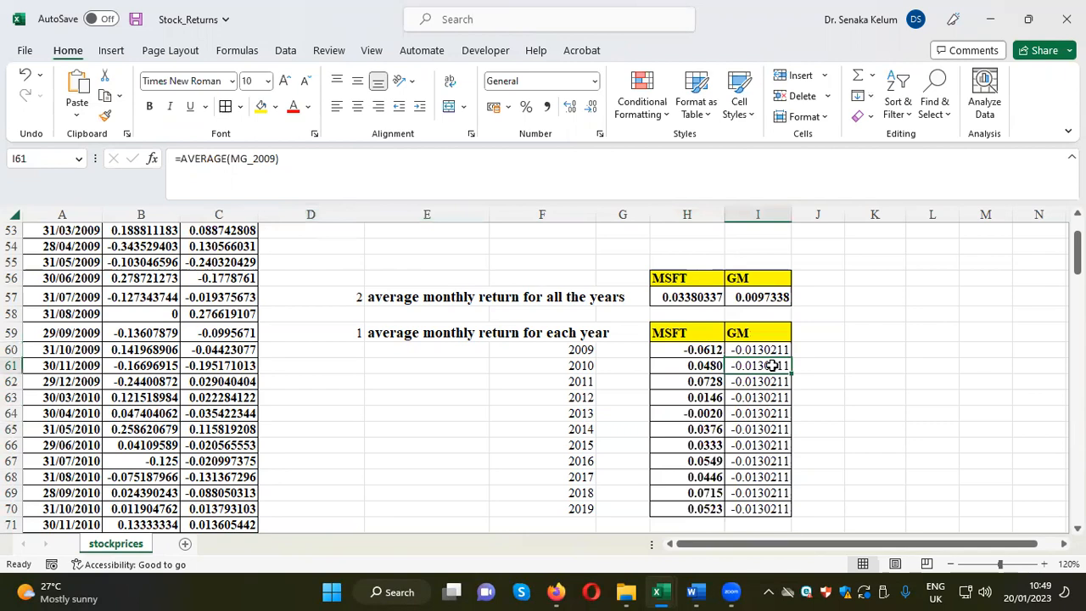
pyautogui.click(274, 158)
pyautogui.press('BackSpace')
pyautogui.press('BackSpace')
pyautogui.write('10')
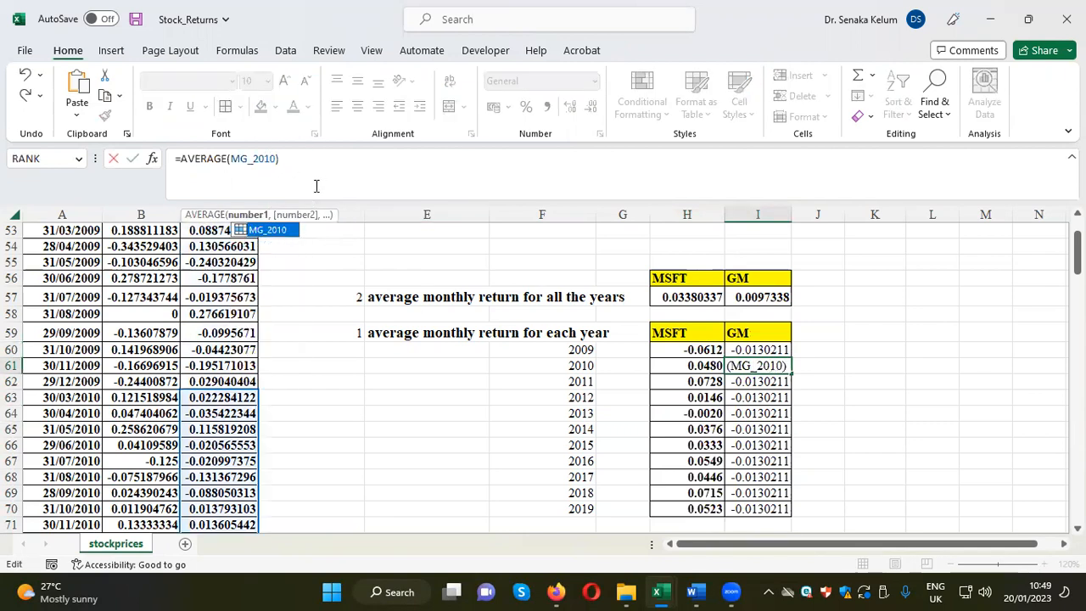
pyautogui.press('Return')
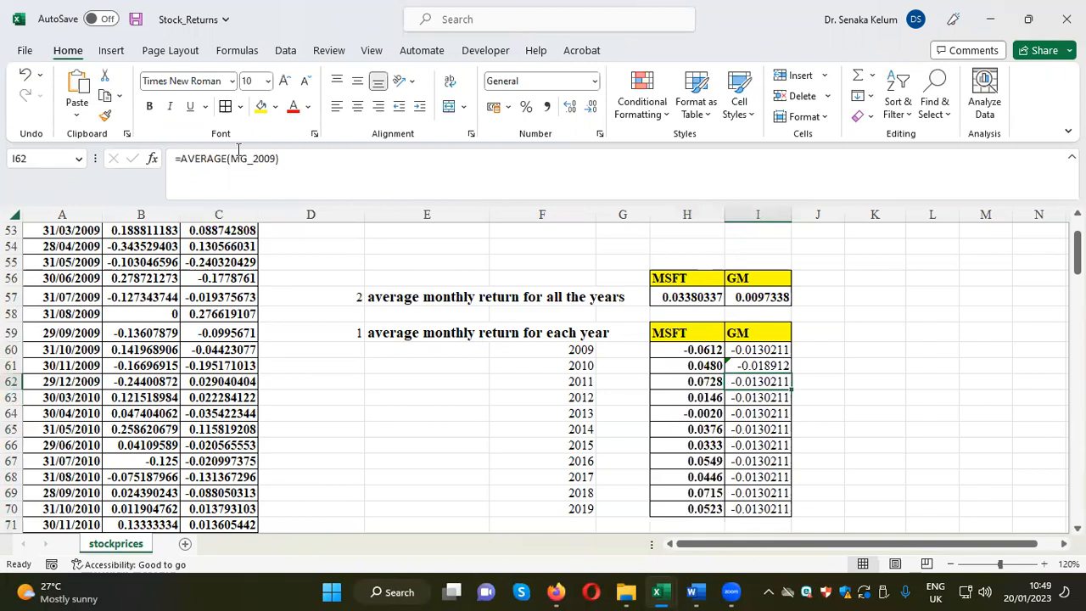
# Step: Change the range name in I62's average formula to MG_2011
pyautogui.click(274, 158)
pyautogui.press('BackSpace')
pyautogui.press('BackSpace')
pyautogui.write('11')
pyautogui.press('Return')
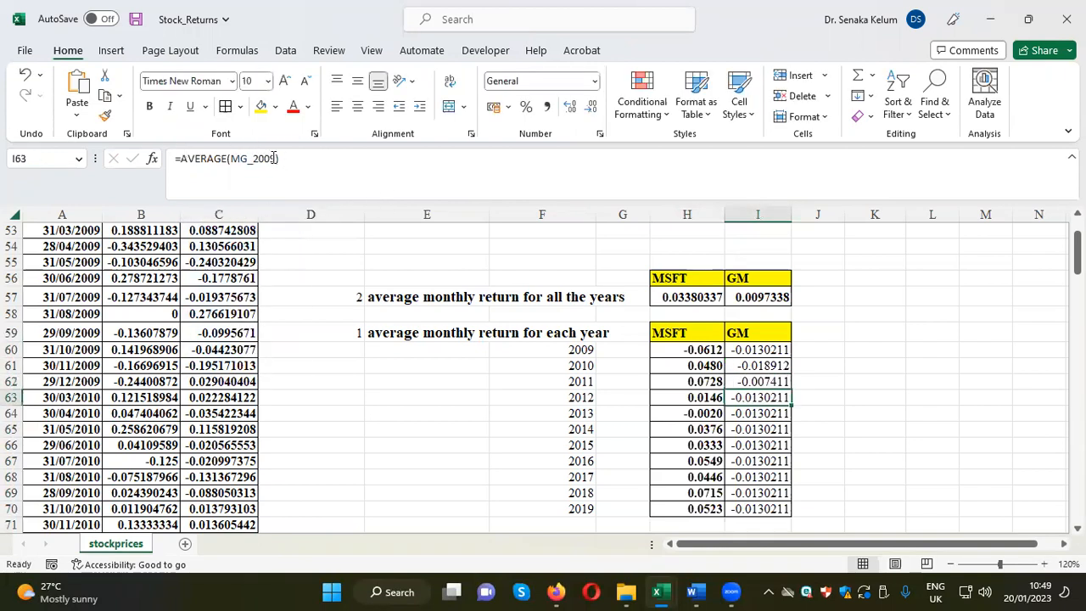
# Step: Change the range name in I63's average formula to MG_2012
pyautogui.click(280, 159)
pyautogui.press('BackSpace')
pyautogui.press('BackSpace')
pyautogui.write('1')
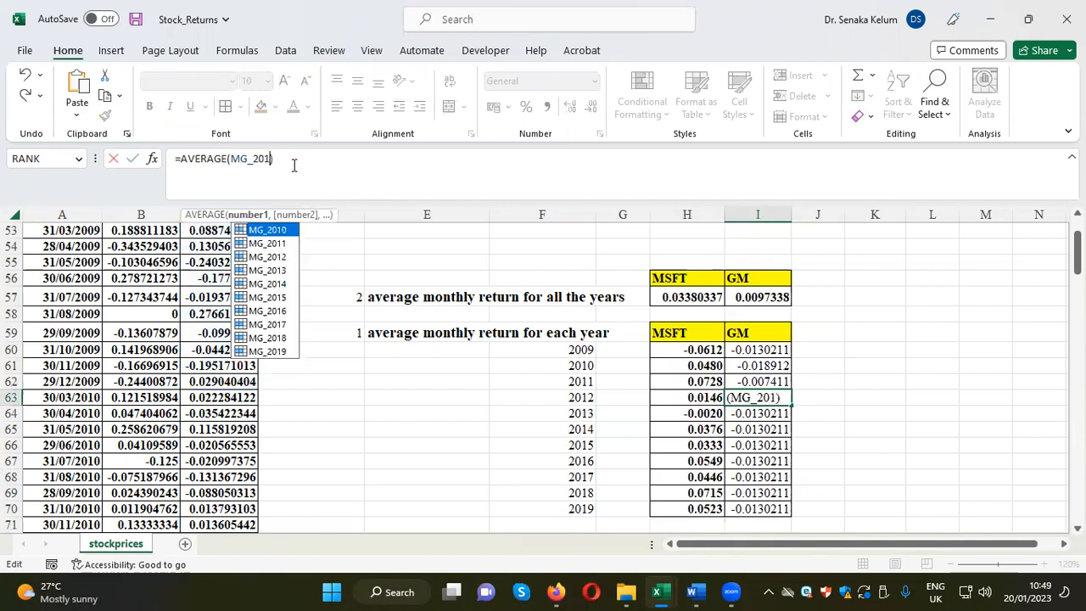
pyautogui.write('2')
pyautogui.press('Return')
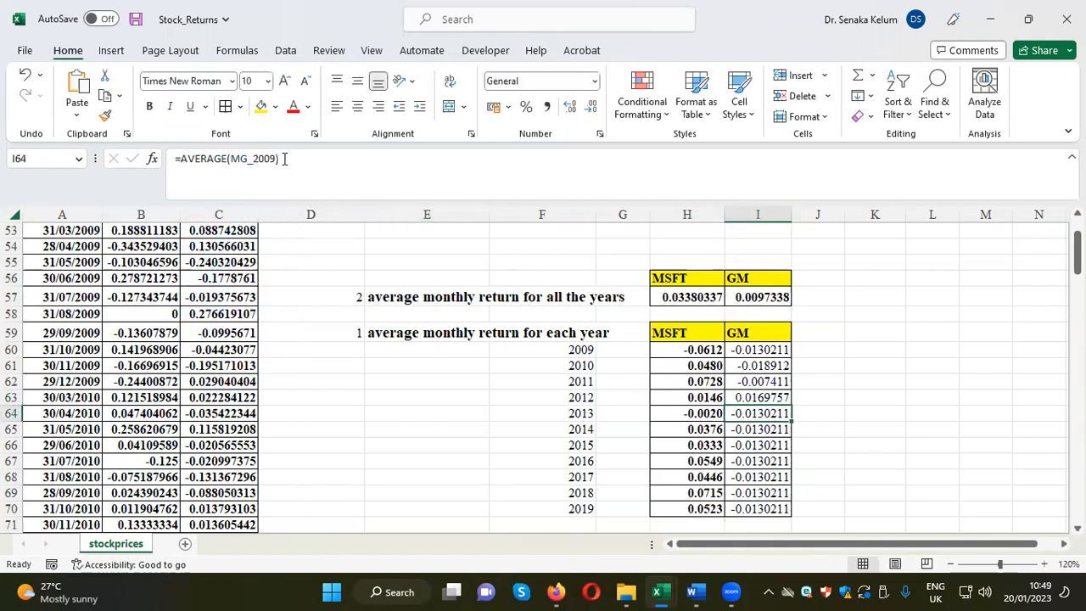
# Step: Change the range name in I64's average formula to MG_2013
pyautogui.click(274, 158)
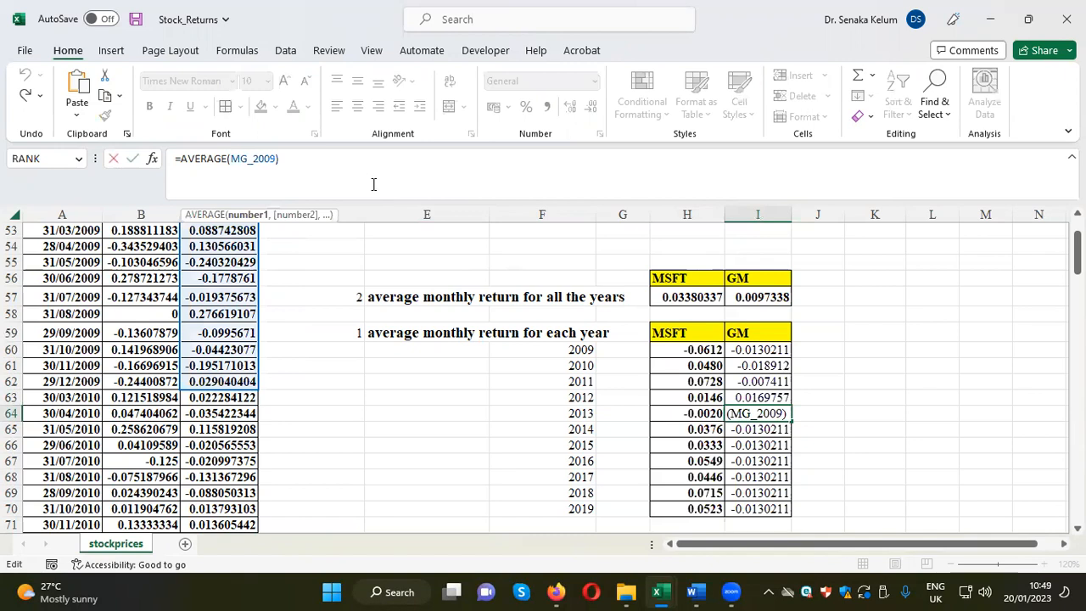
pyautogui.press('BackSpace')
pyautogui.press('BackSpace')
pyautogui.press('BackSpace')
pyautogui.write('13')
pyautogui.press('Return')
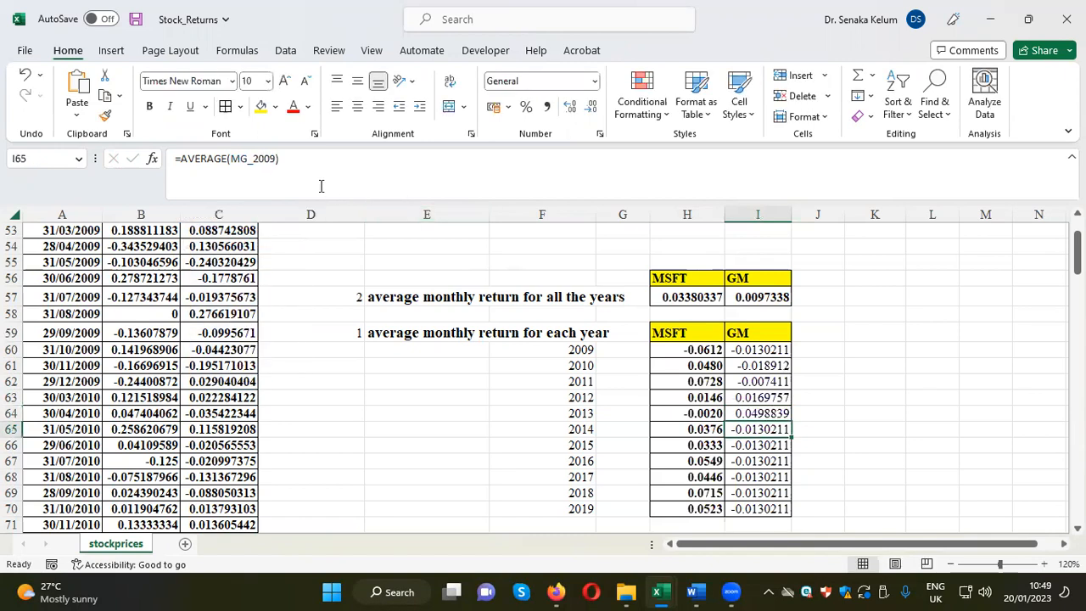
# Step: Change the range name in I65's average formula to MG_2014
pyautogui.click(273, 158)
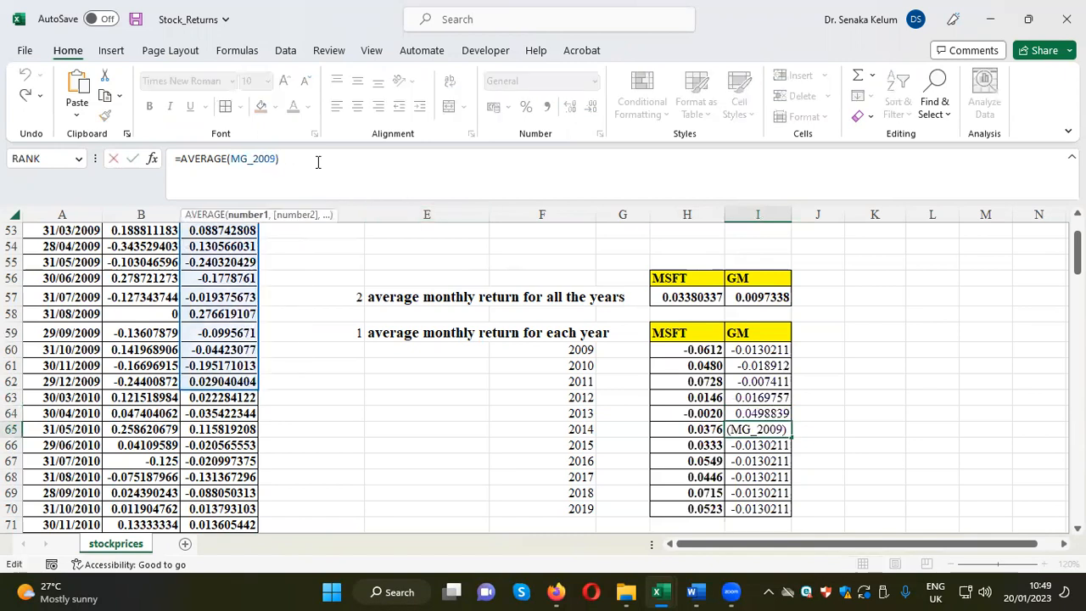
pyautogui.press('BackSpace')
pyautogui.press('BackSpace')
pyautogui.press('BackSpace')
pyautogui.write('14')
pyautogui.press('Return')
# Step: Change the range name in I66's average formula to MG_2015
pyautogui.click(275, 158)
pyautogui.write('09')
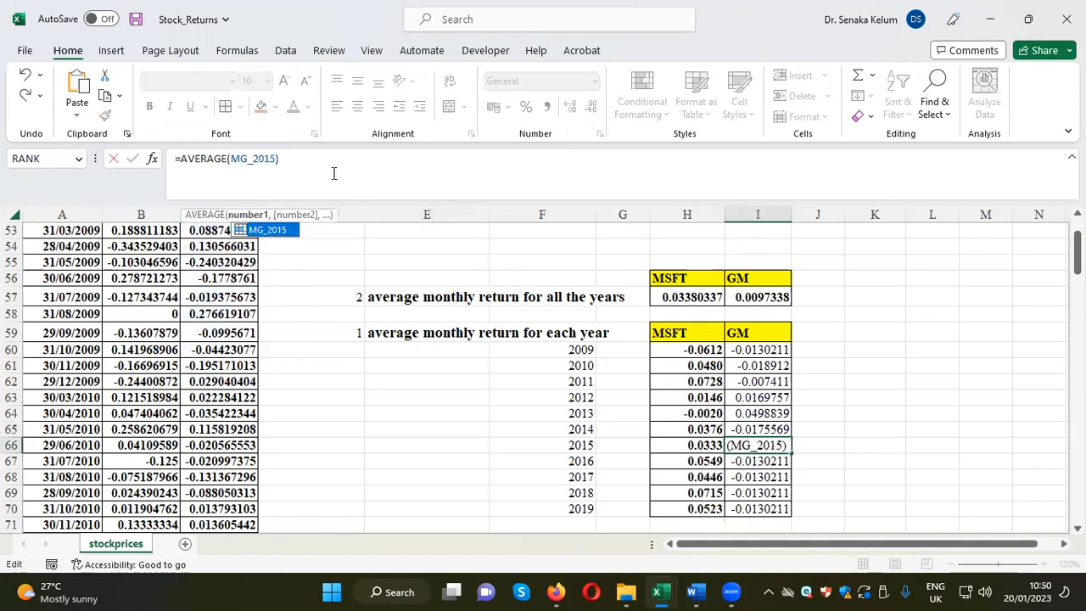
pyautogui.press('Return')
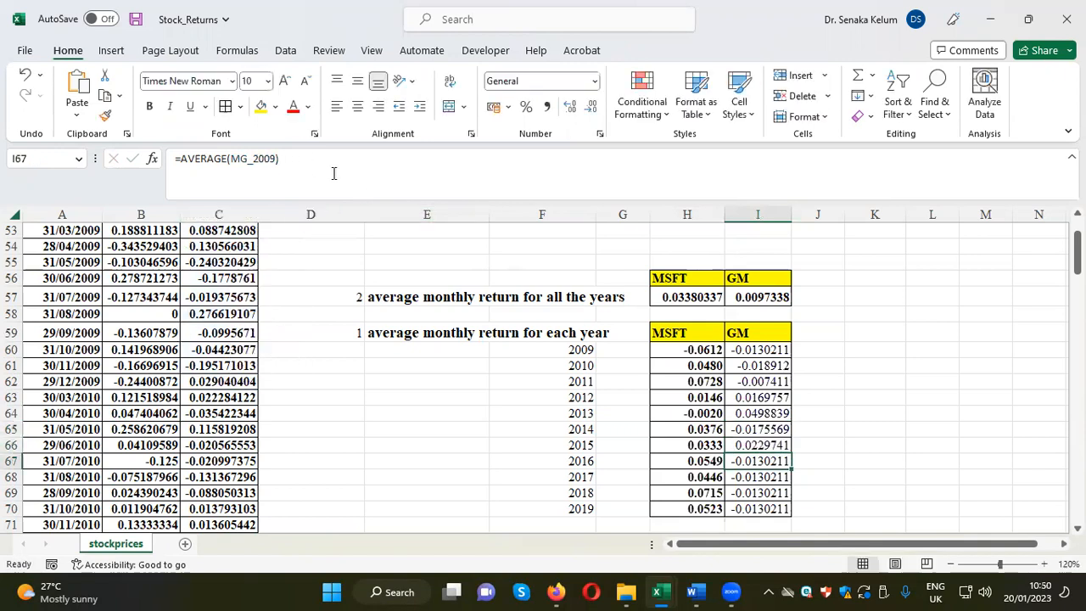
# Step: Change the range name in I67's average formula to MG_2016
pyautogui.click(275, 158)
pyautogui.press('BackSpace')
pyautogui.press('BackSpace')
pyautogui.write('1')
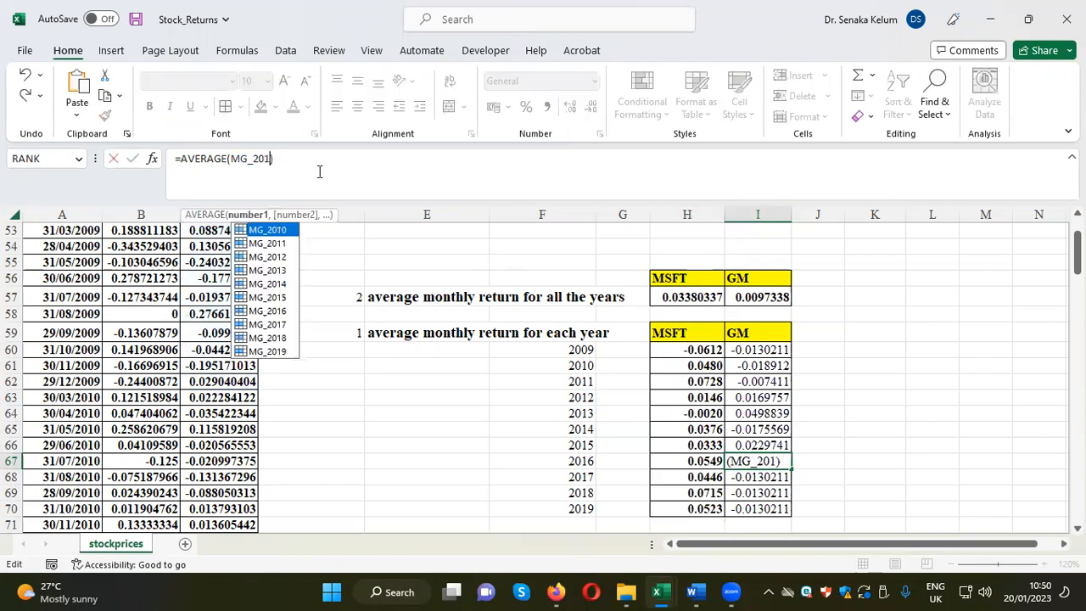
pyautogui.write('6')
pyautogui.press('Return')
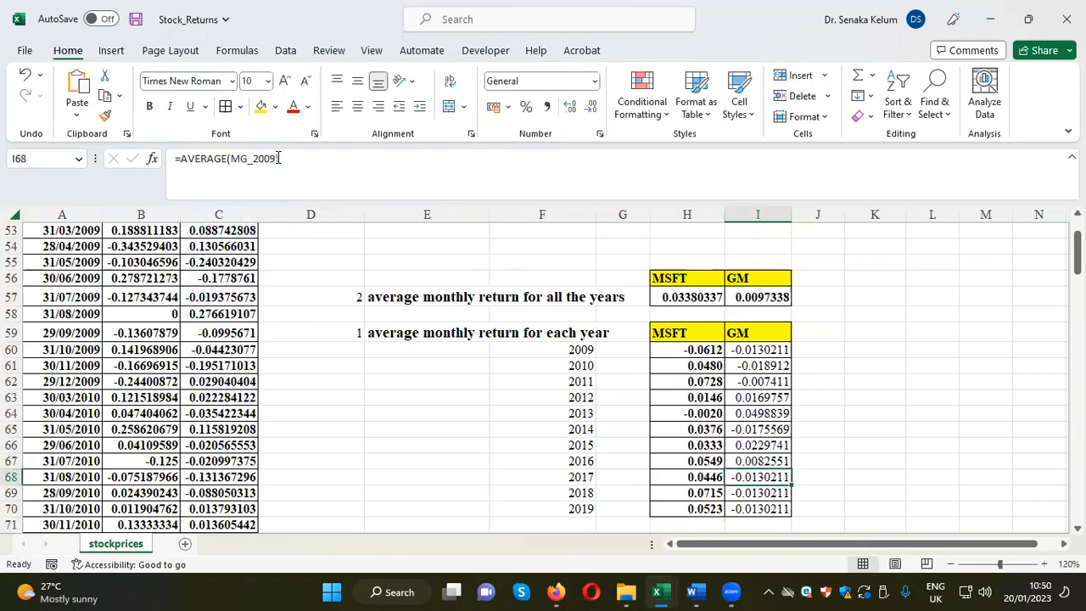
# Step: Change the range name in I68's average formula to MG_2017
pyautogui.click(318, 171)
pyautogui.press('BackSpace')
pyautogui.press('BackSpace')
pyautogui.write('17')
pyautogui.press('Return')
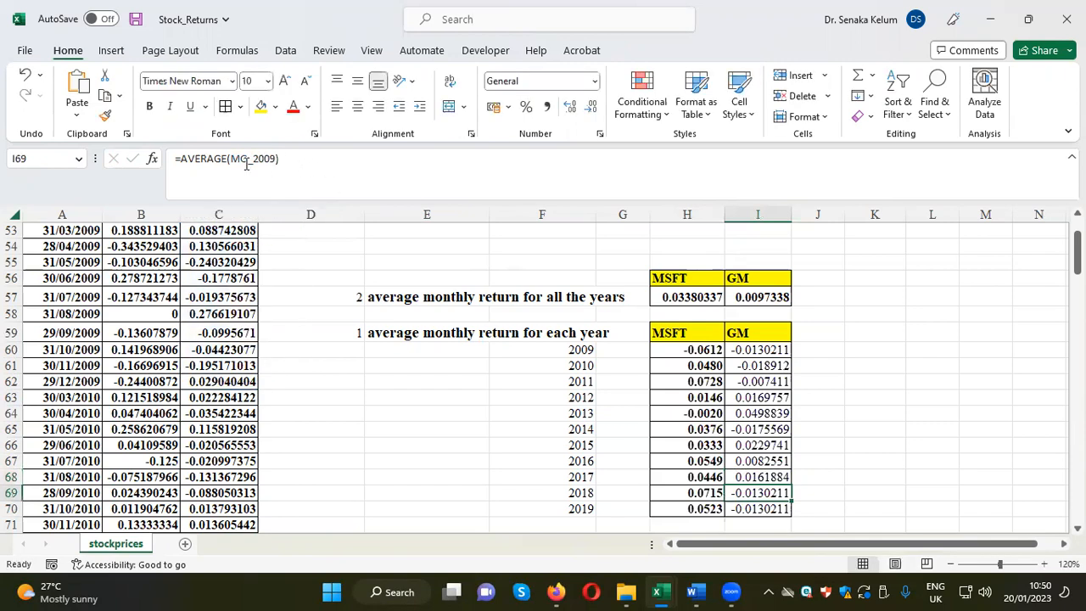
# Step: Change the range name in I69's average formula to MG_2018
pyautogui.click(277, 158)
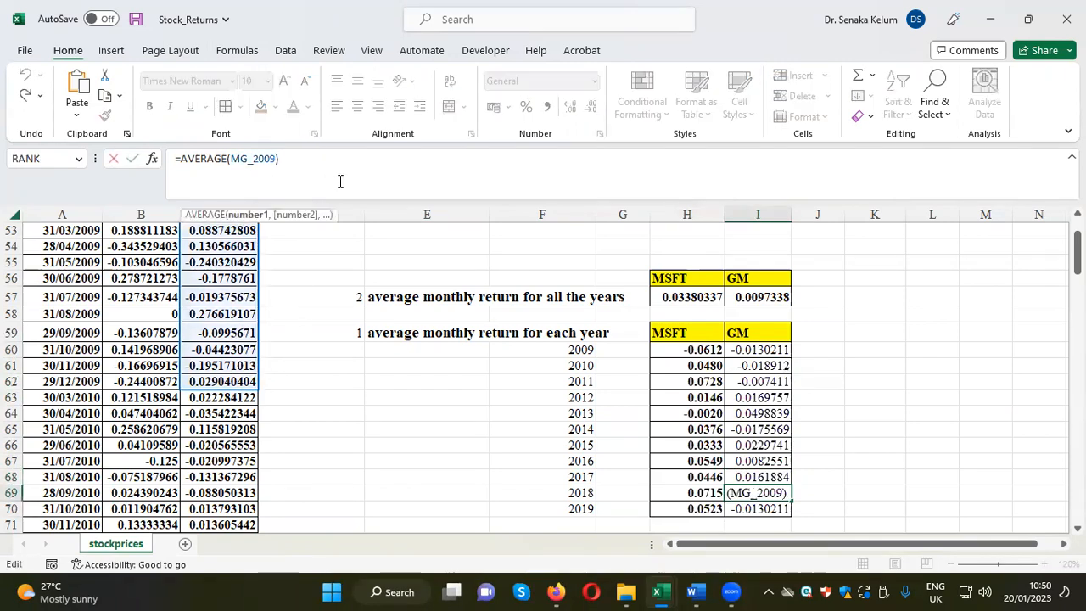
pyautogui.press('BackSpace')
pyautogui.press('BackSpace')
pyautogui.write('18')
pyautogui.press('Return')
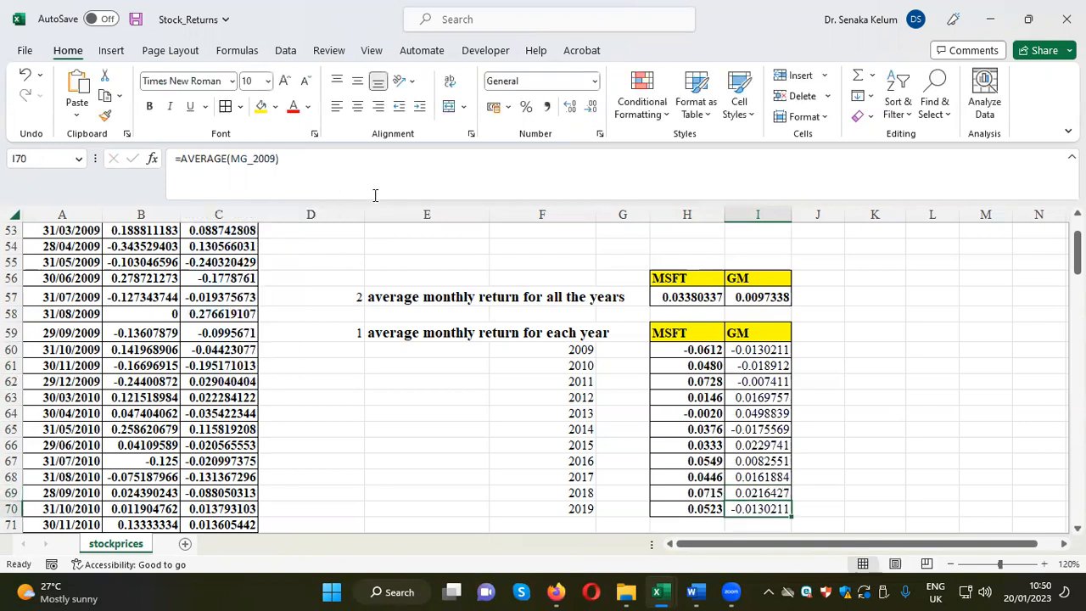
# Step: Change the range name in I70's average formula to MG_2019
pyautogui.click(276, 158)
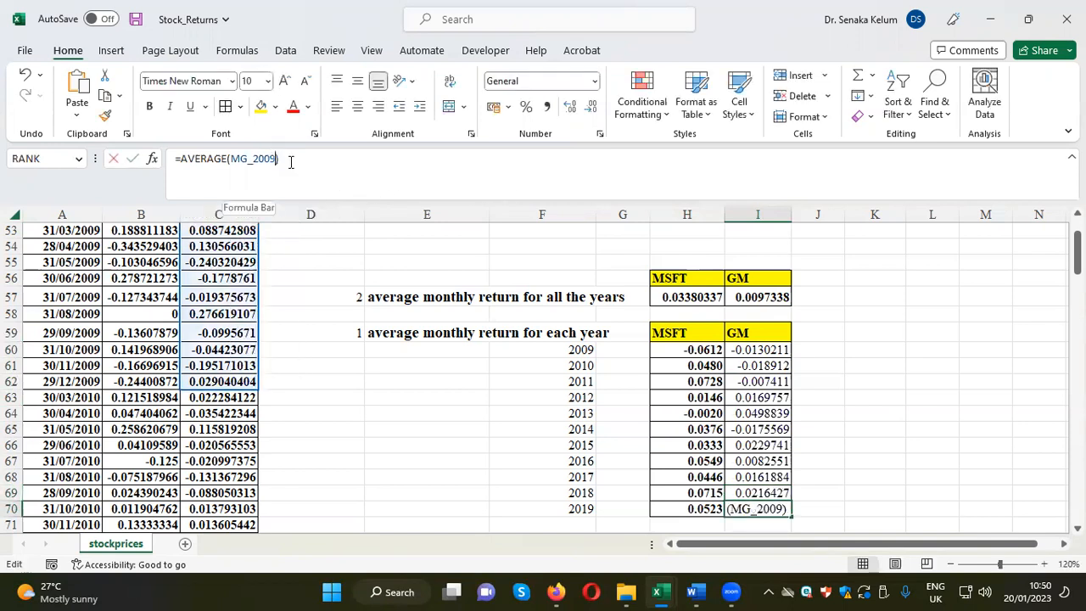
pyautogui.press('BackSpace')
pyautogui.press('BackSpace')
pyautogui.write('19')
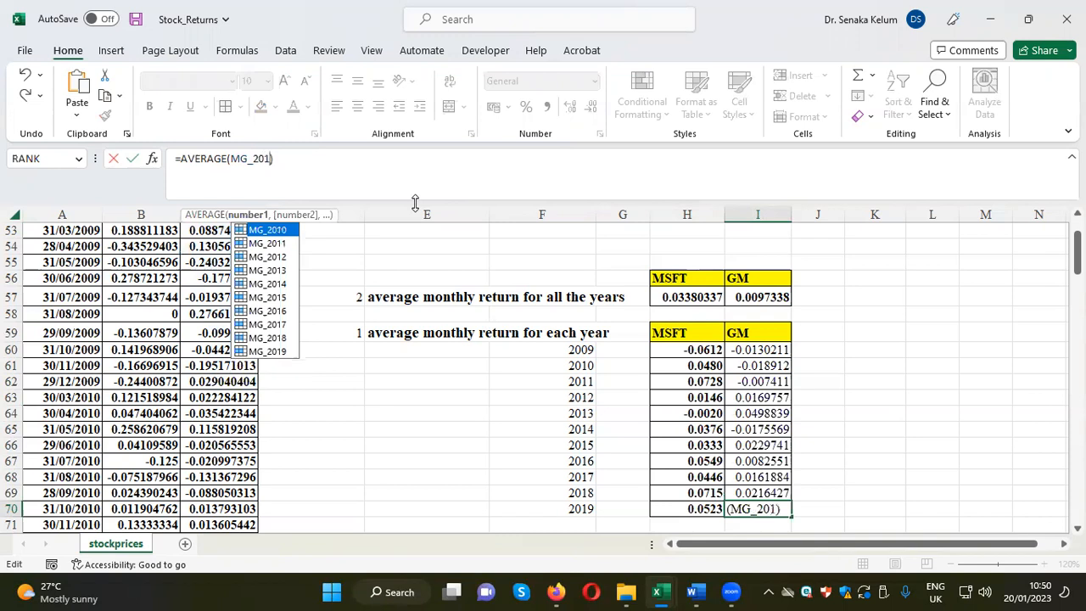
pyautogui.press('Return')
# Step: Format the yearly GM averages in I60:I70 as bold, comma-style numbers with four decimal places
pyautogui.moveTo(759, 349); pyautogui.dragTo(776, 509)
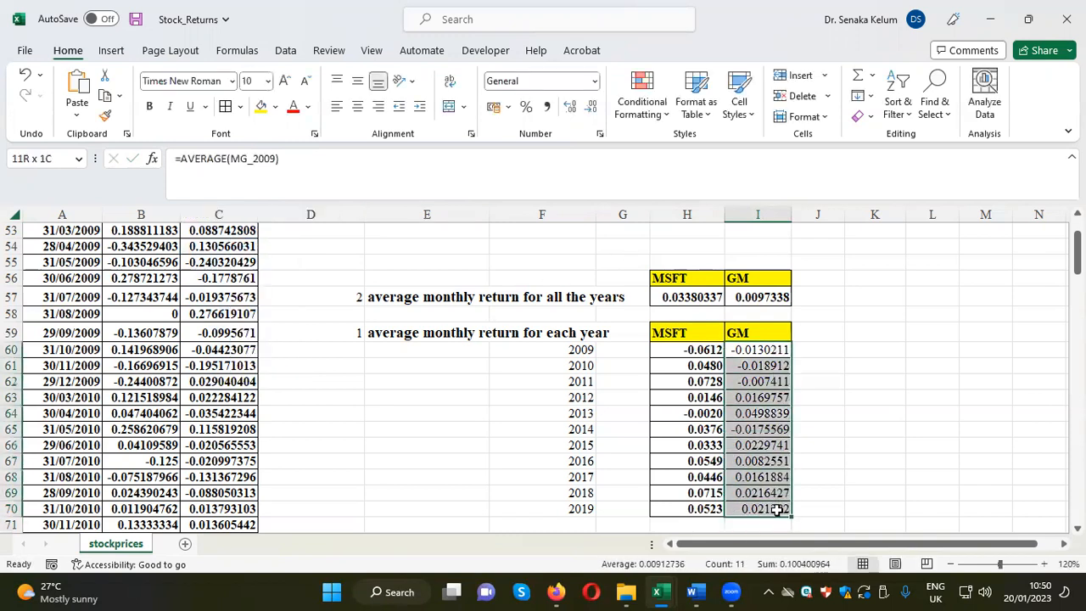
pyautogui.click(546, 106)
pyautogui.click(591, 110)
pyautogui.click(578, 115)
pyautogui.click(577, 118)
pyautogui.click(575, 119)
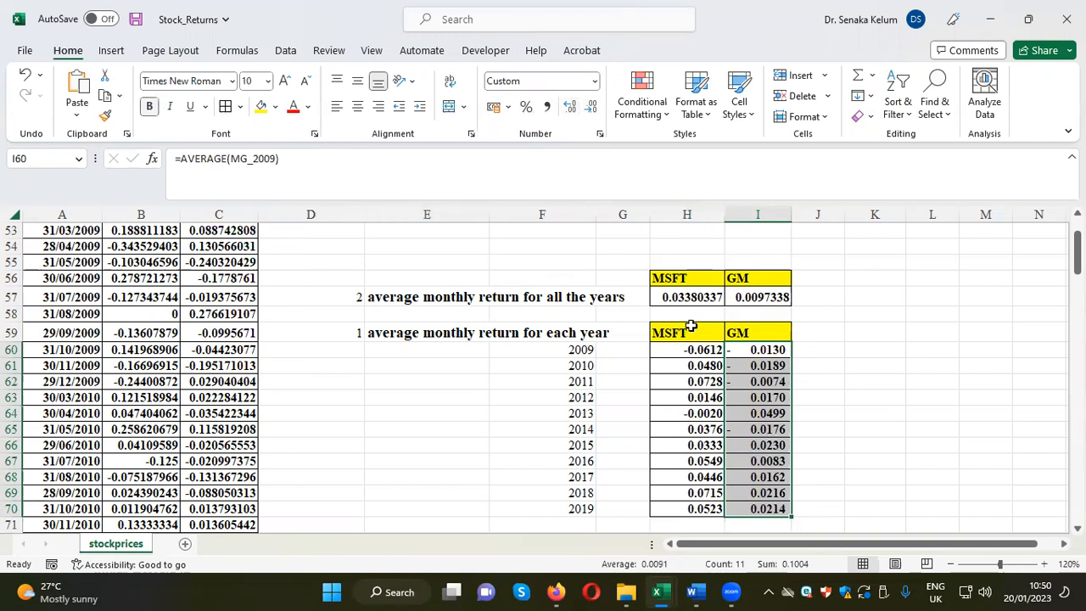
pyautogui.click(878, 349)
# Step: Switch to the Word document Class Activities-Model Design Principles and review its first activity on the 2023 profit projection
pyautogui.scroll(-1, 894, 345)
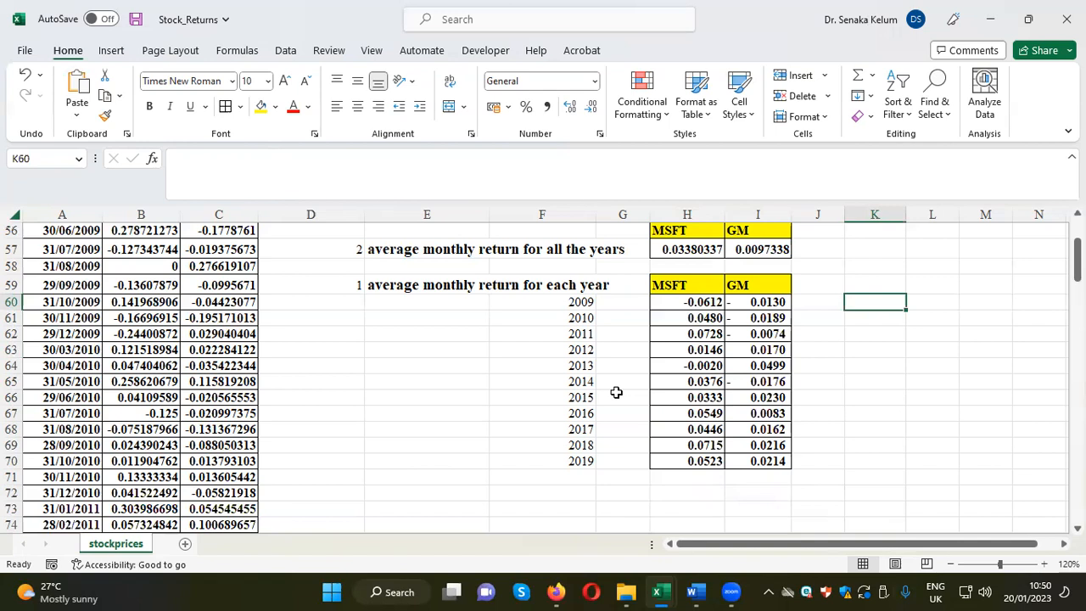
pyautogui.moveTo(704, 592)
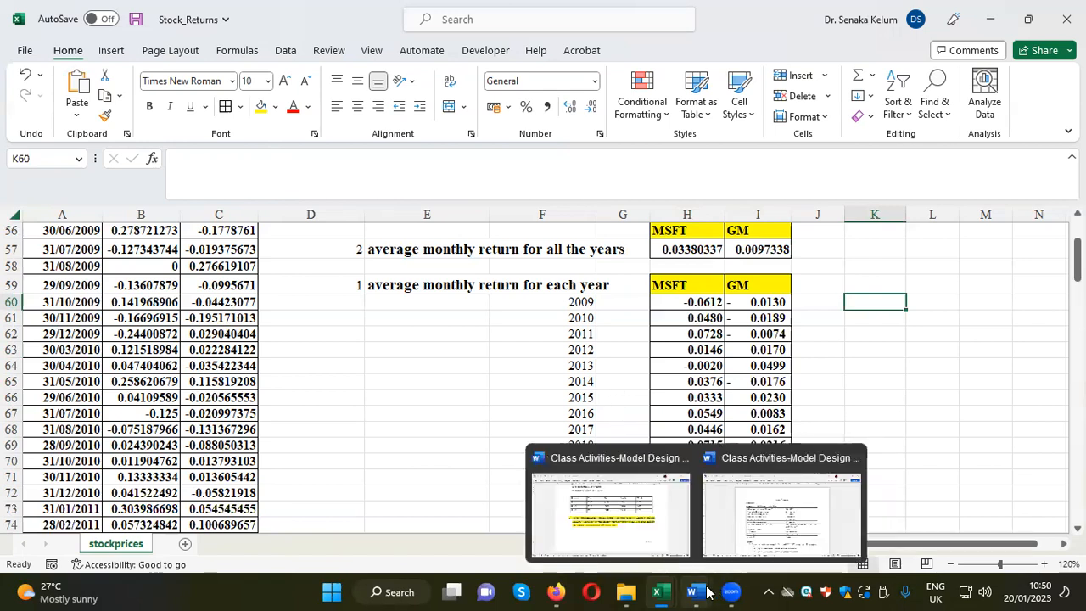
pyautogui.click(624, 509)
pyautogui.scroll(10, 624, 393)
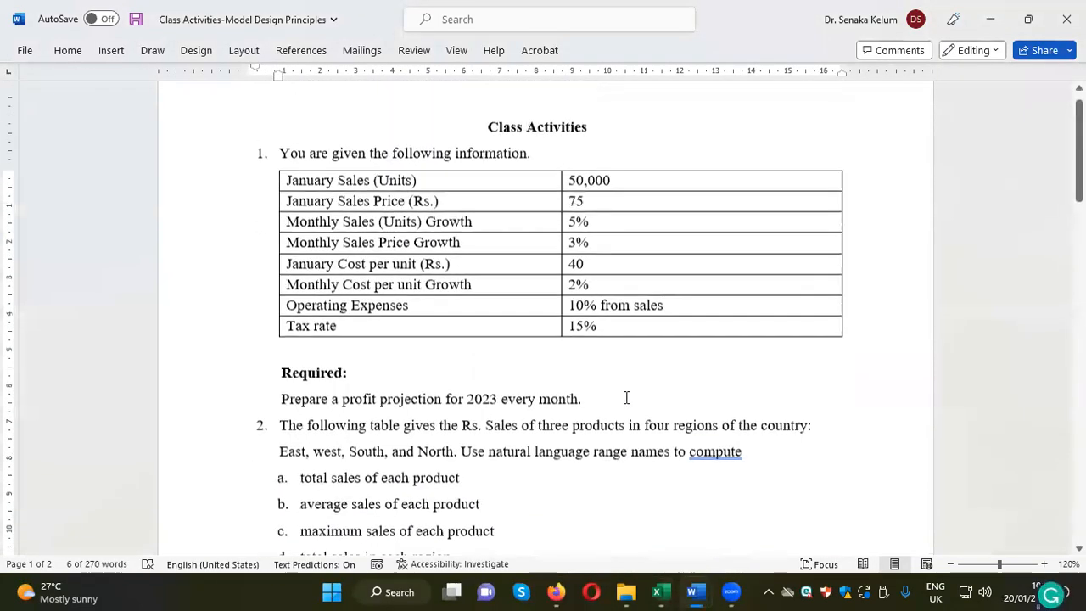
pyautogui.scroll(2, 626, 398)
# Step: Switch to the document Class Activities-Model Design Principles 2 and read Question 1's given information, layout requirements and protection requirements
pyautogui.moveTo(701, 592)
pyautogui.click(704, 475)
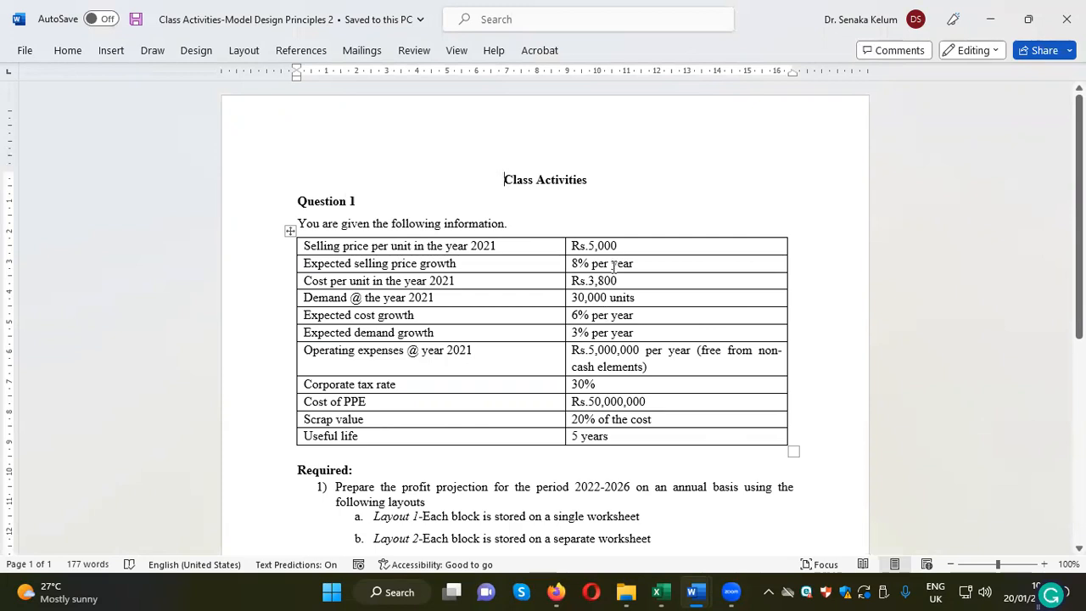
pyautogui.scroll(-3, 664, 203)
pyautogui.scroll(-2, 666, 201)
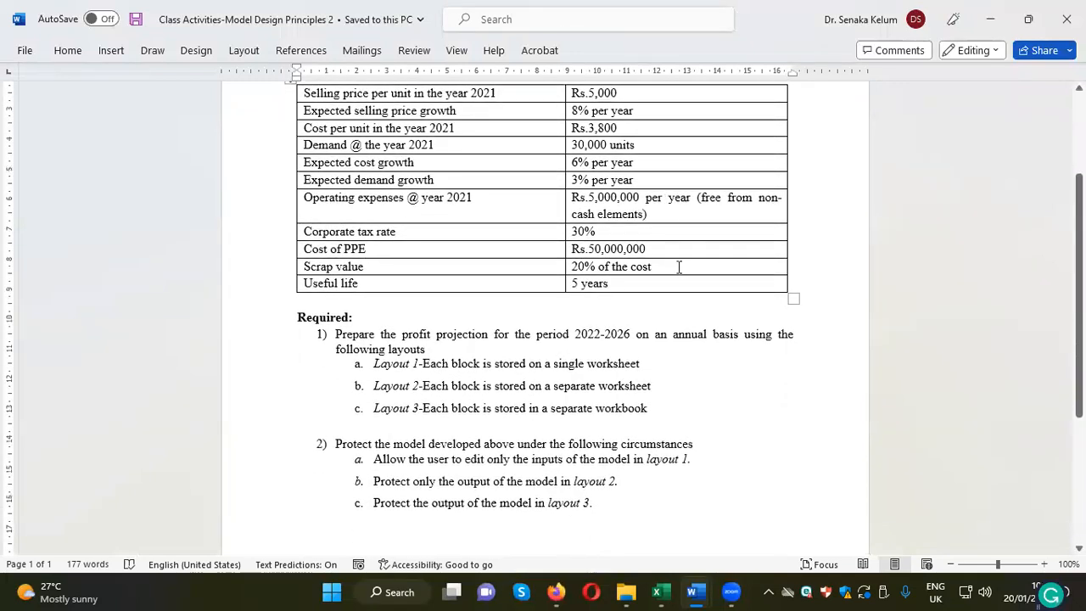
pyautogui.scroll(2, 678, 268)
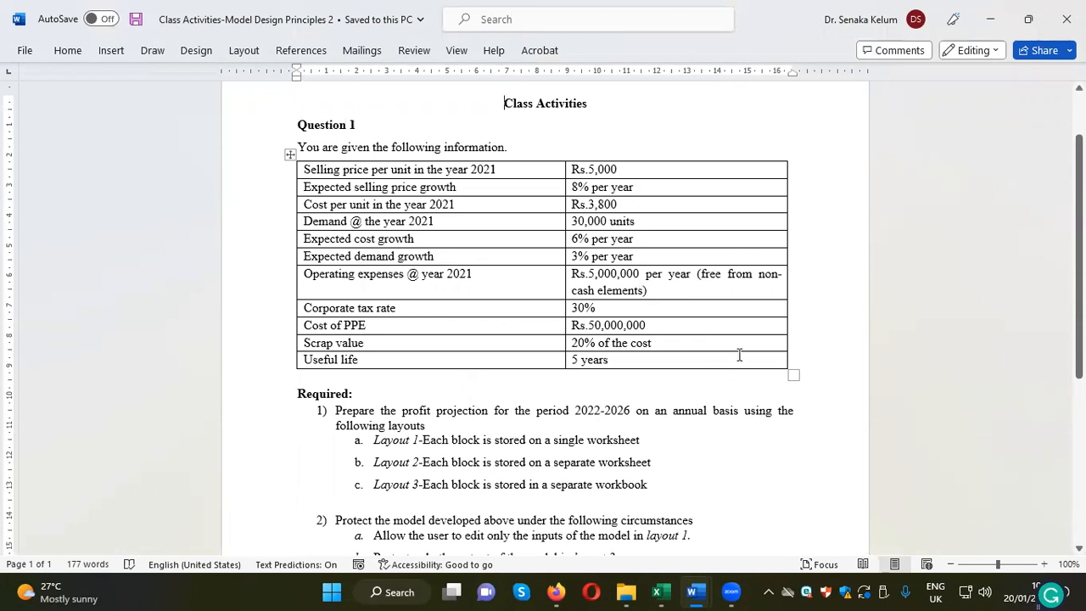
pyautogui.scroll(-1, 739, 351)
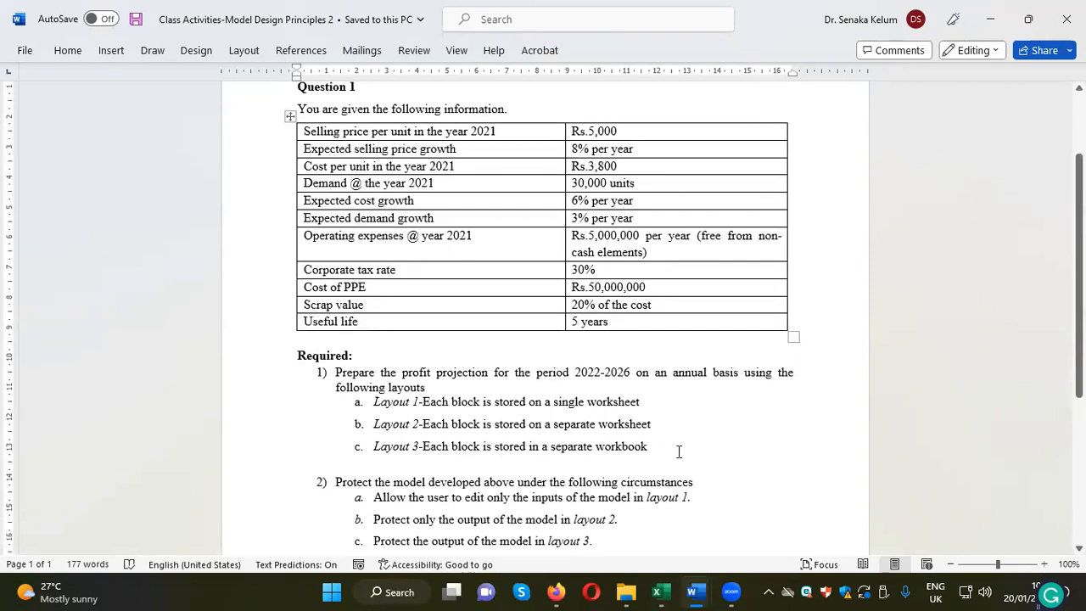
pyautogui.scroll(-1, 671, 387)
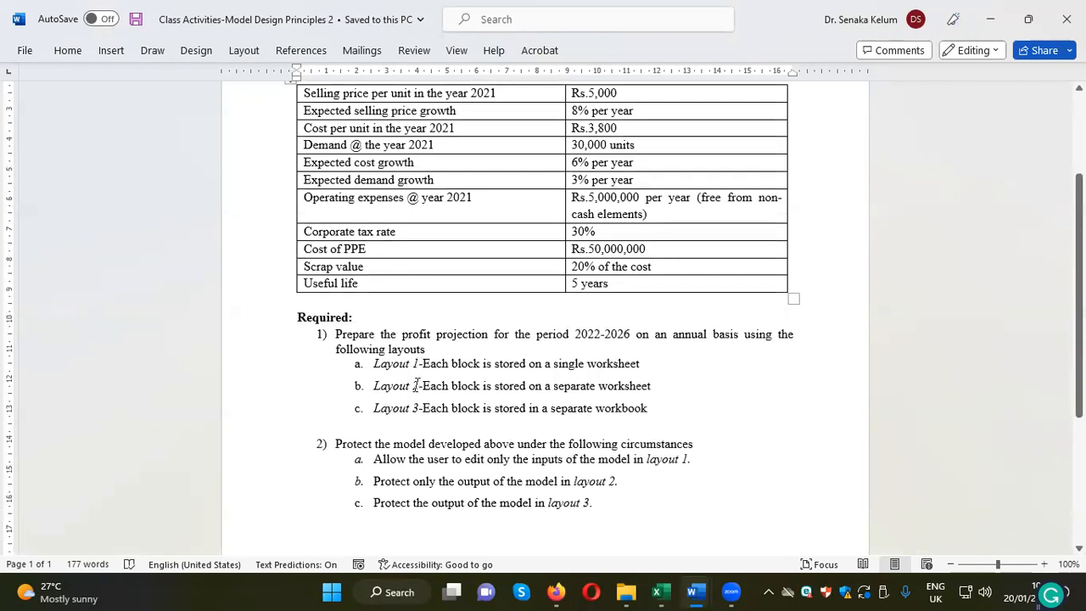
pyautogui.scroll(-1, 459, 424)
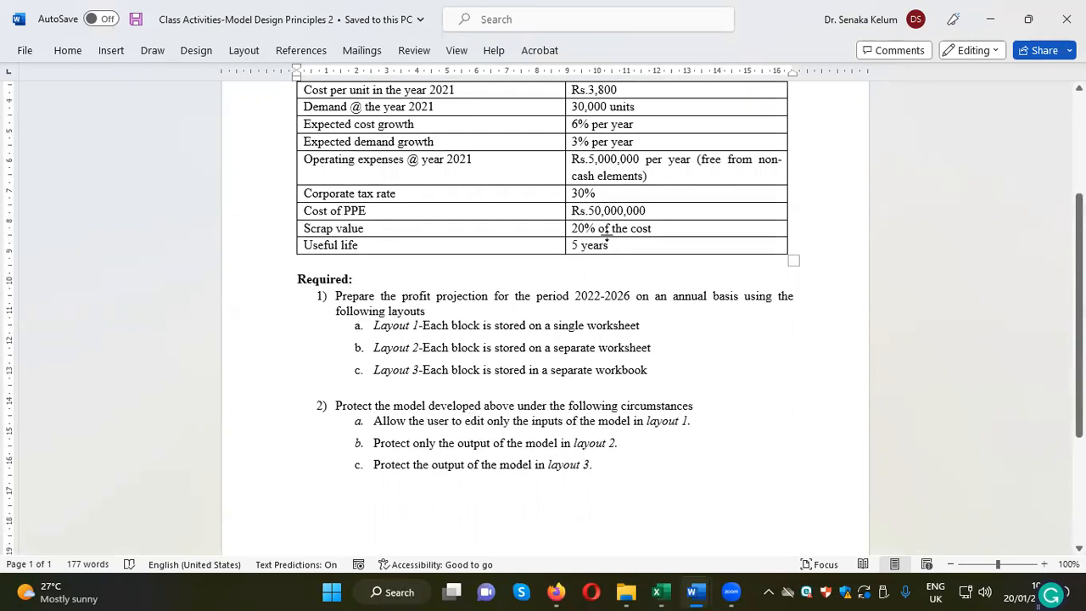
pyautogui.scroll(5, 679, 354)
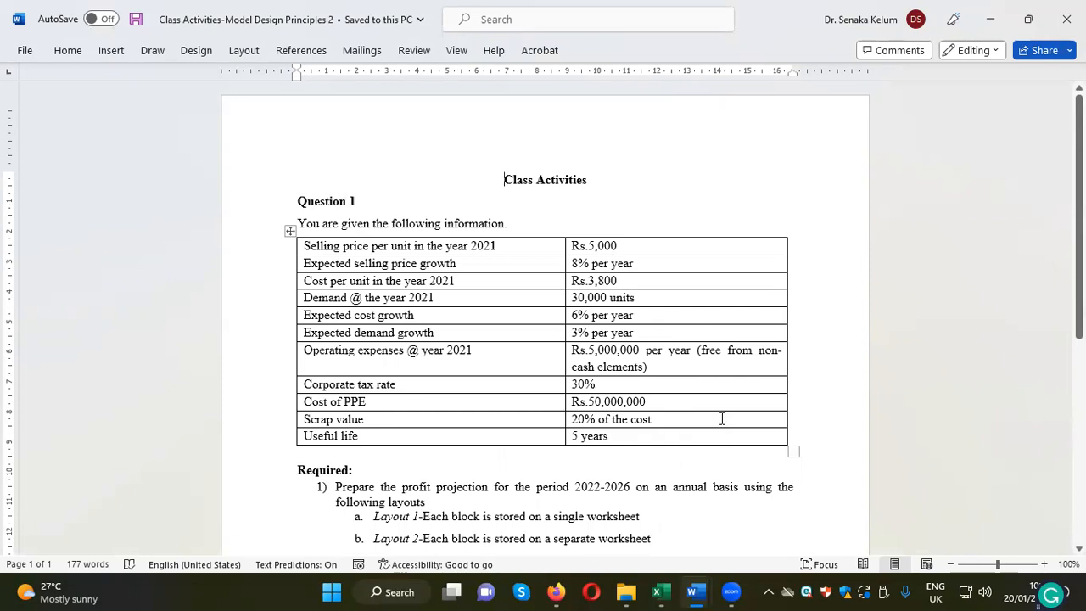
# Step: Return to the document Class Activities-Model Design Principles and examine activity 2 on product sales by region
pyautogui.moveTo(695, 591)
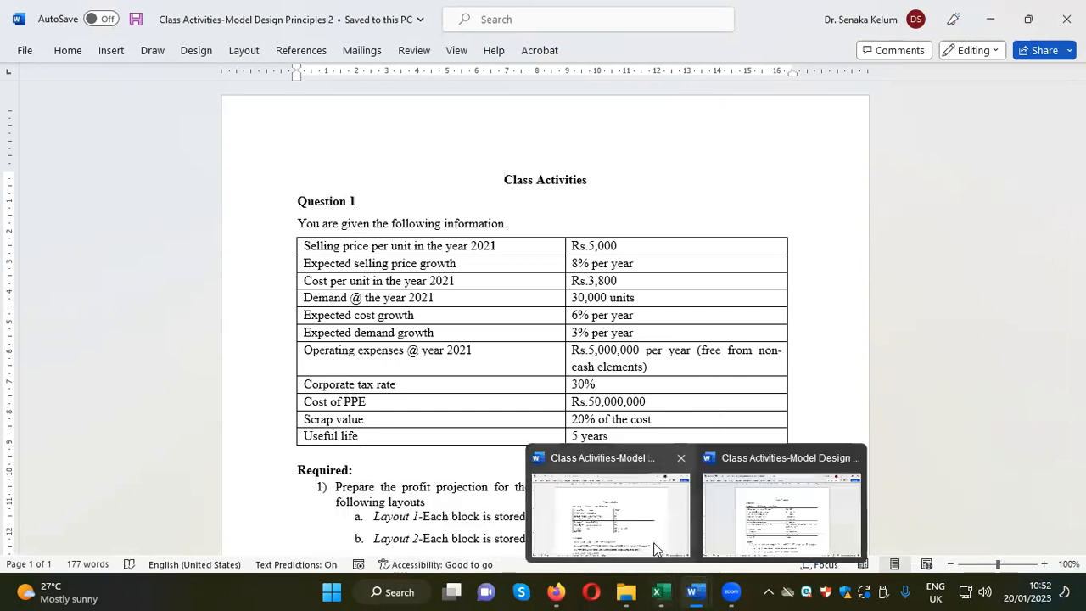
pyautogui.click(689, 458)
pyautogui.scroll(-5, 637, 298)
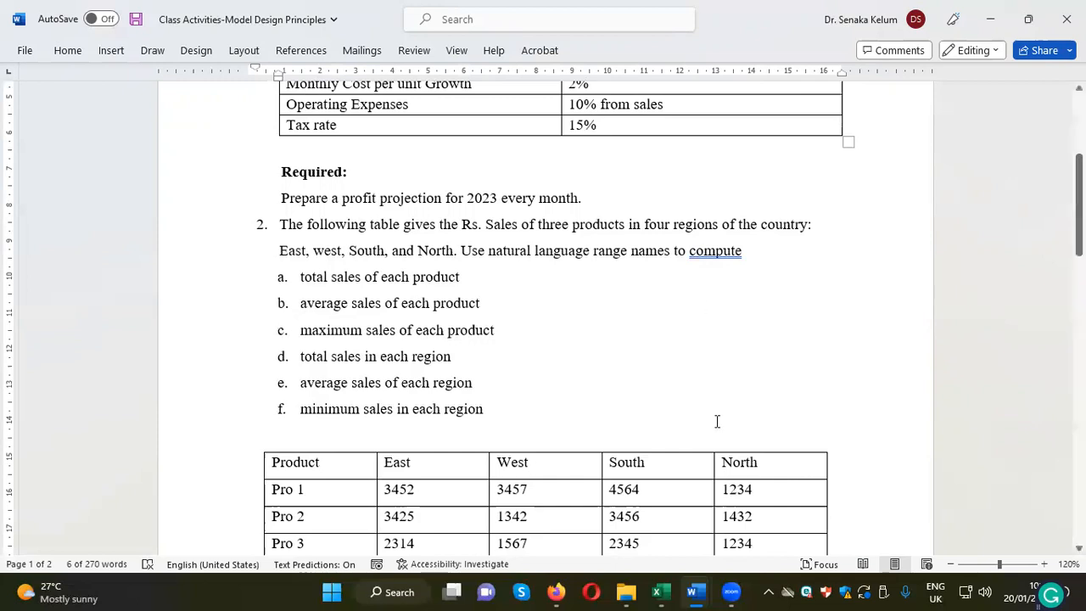
# Step: Switch back to the Stock_Returns workbook in Excel and enlarge the sheet view to 150% to inspect the yearly averages
pyautogui.moveTo(660, 592)
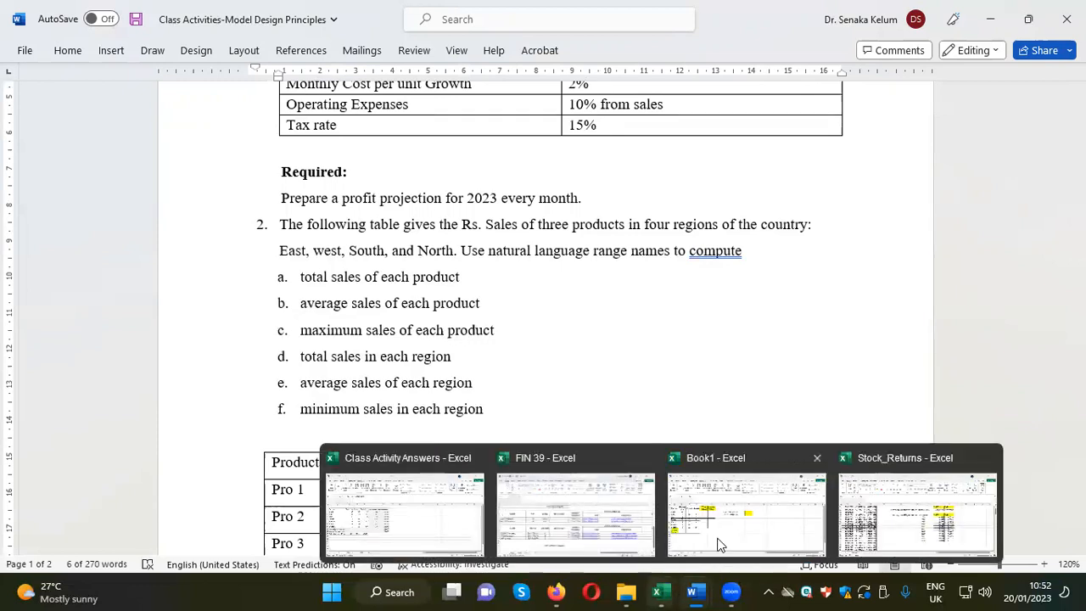
pyautogui.click(921, 514)
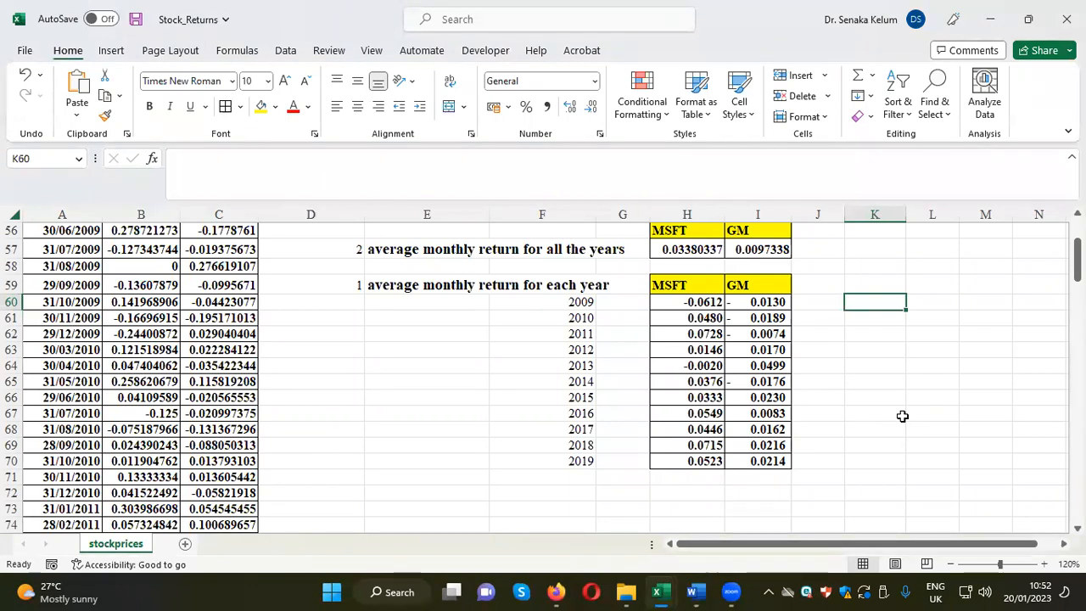
pyautogui.click(1045, 564)
pyautogui.click(1045, 563)
pyautogui.click(1045, 563)
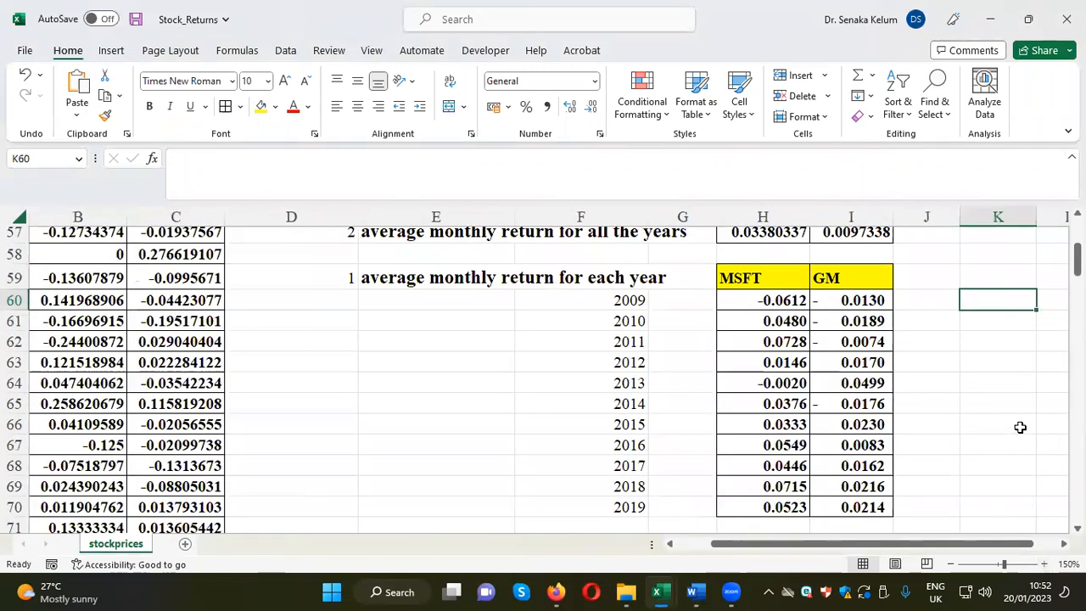